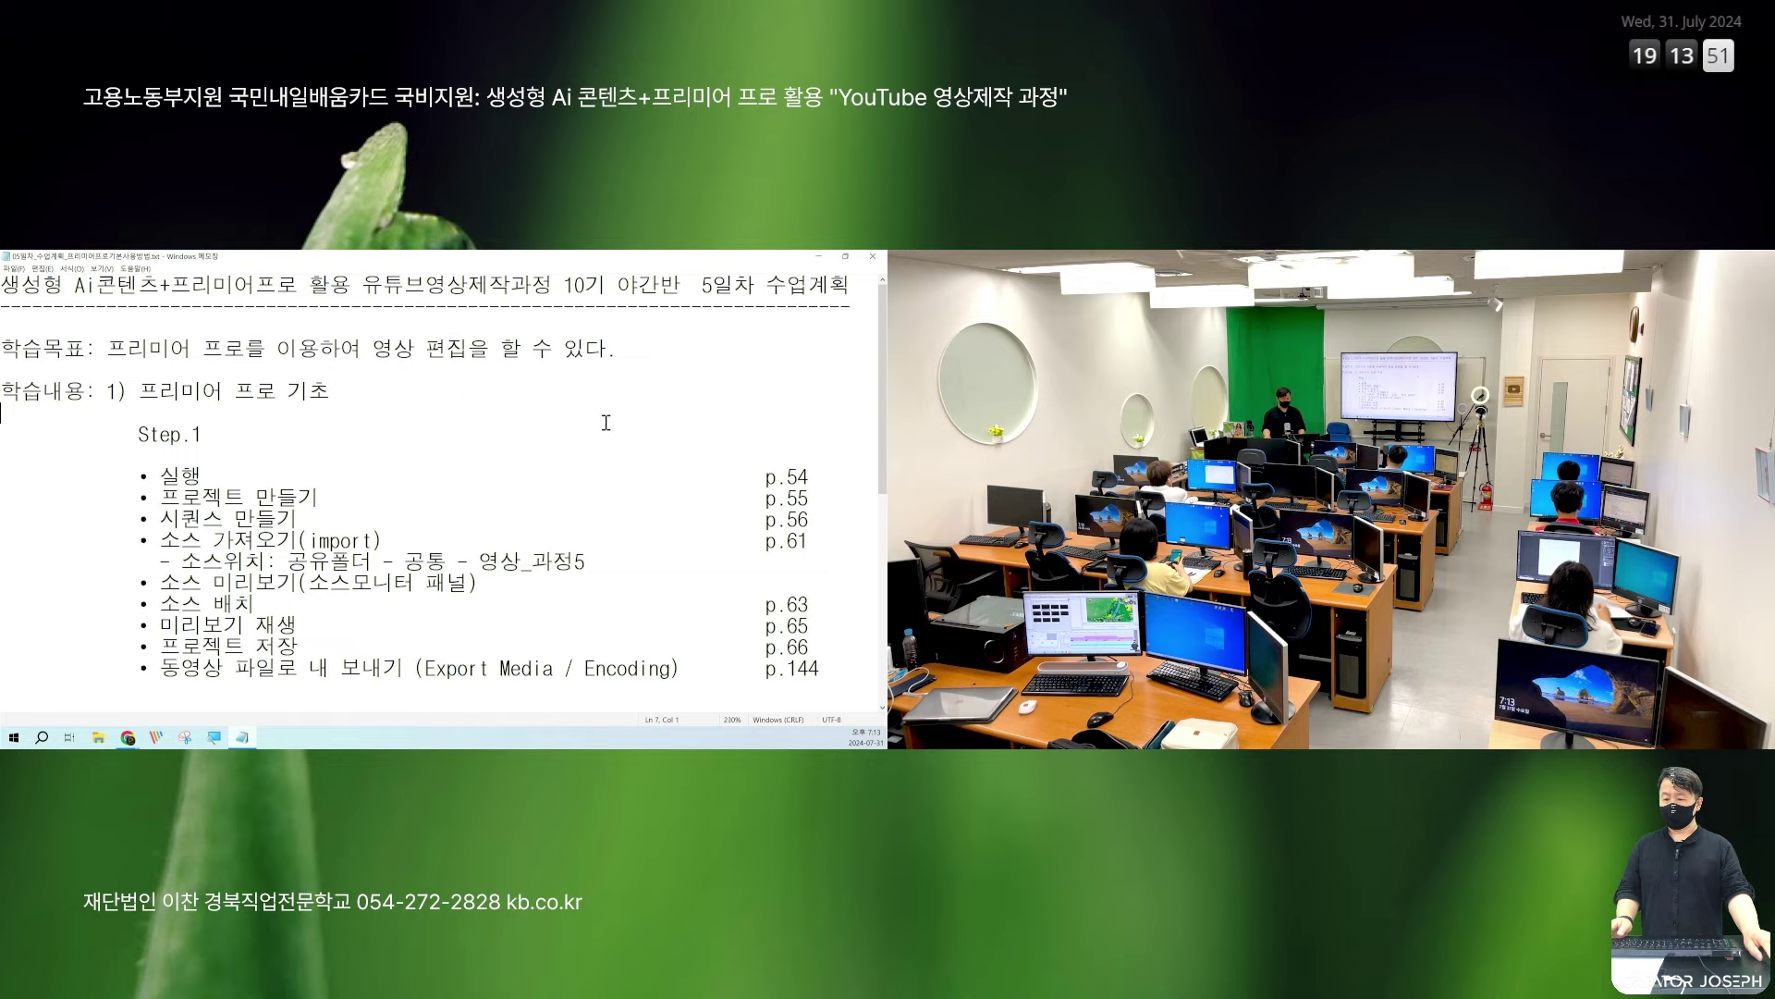
Step: Create a folder named 영상작업 inside the 강사 야간반10기 folder on the desktop
{"action": "left_click", "coordinate": [819, 256]}
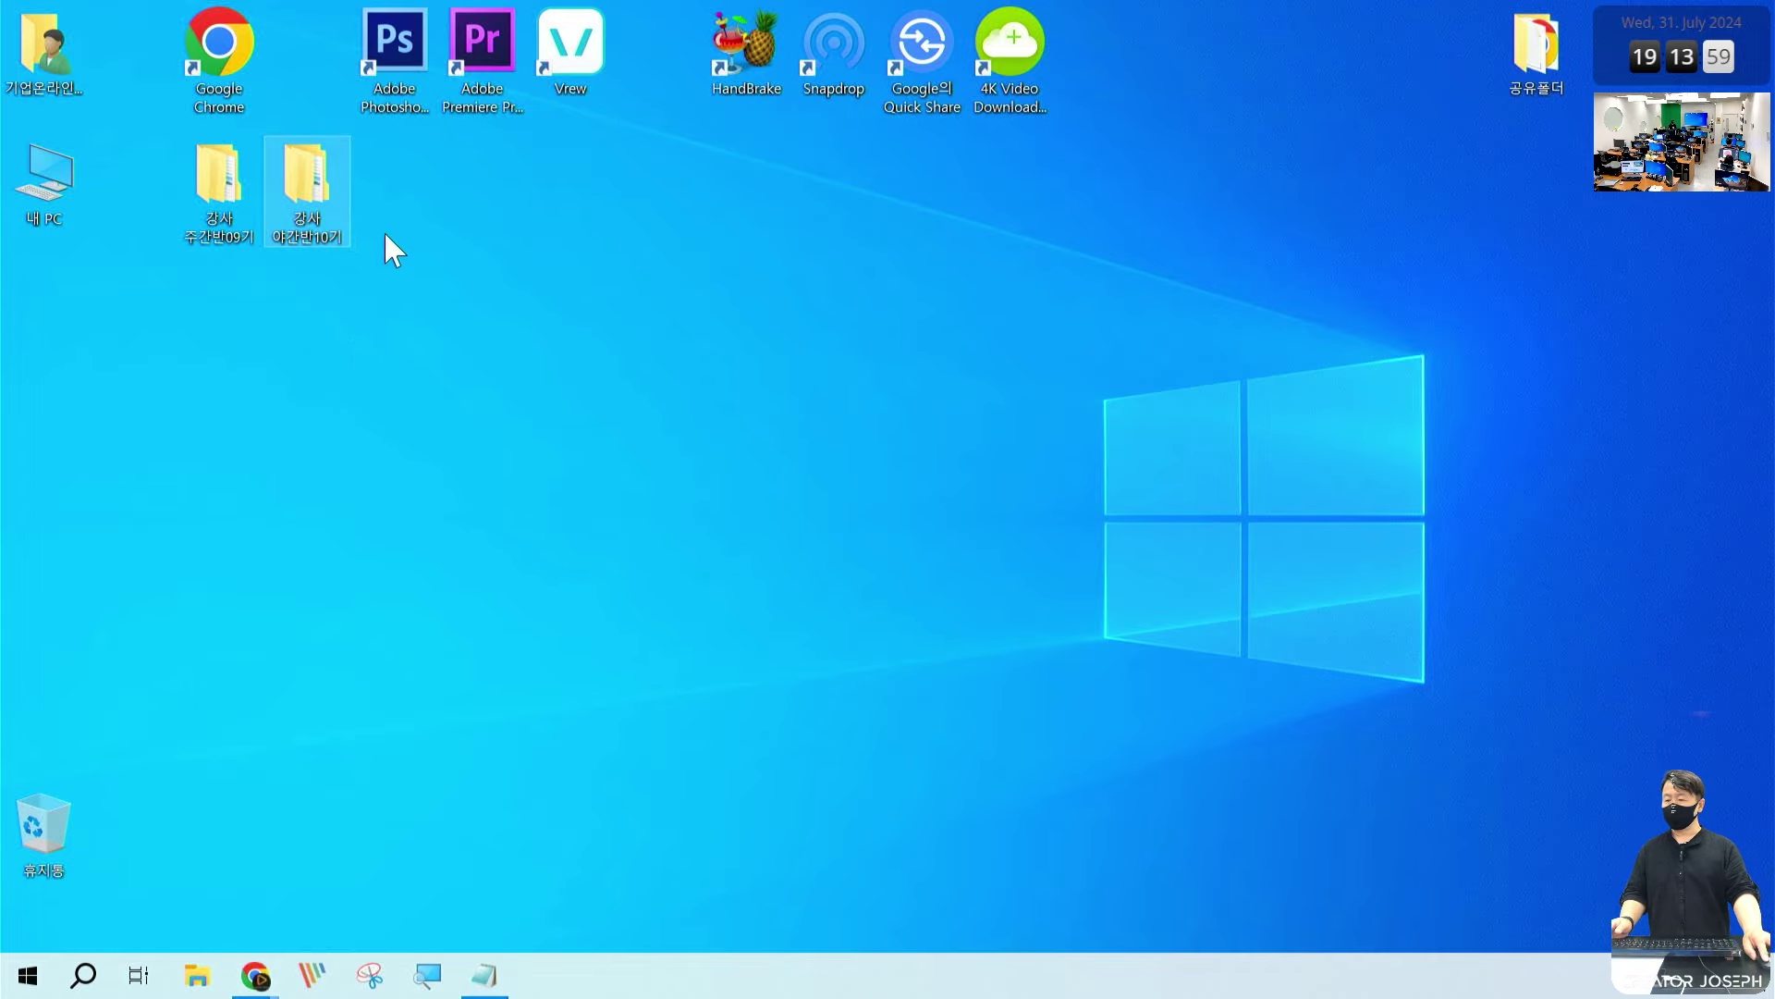
{"action": "double_click", "coordinate": [324, 194]}
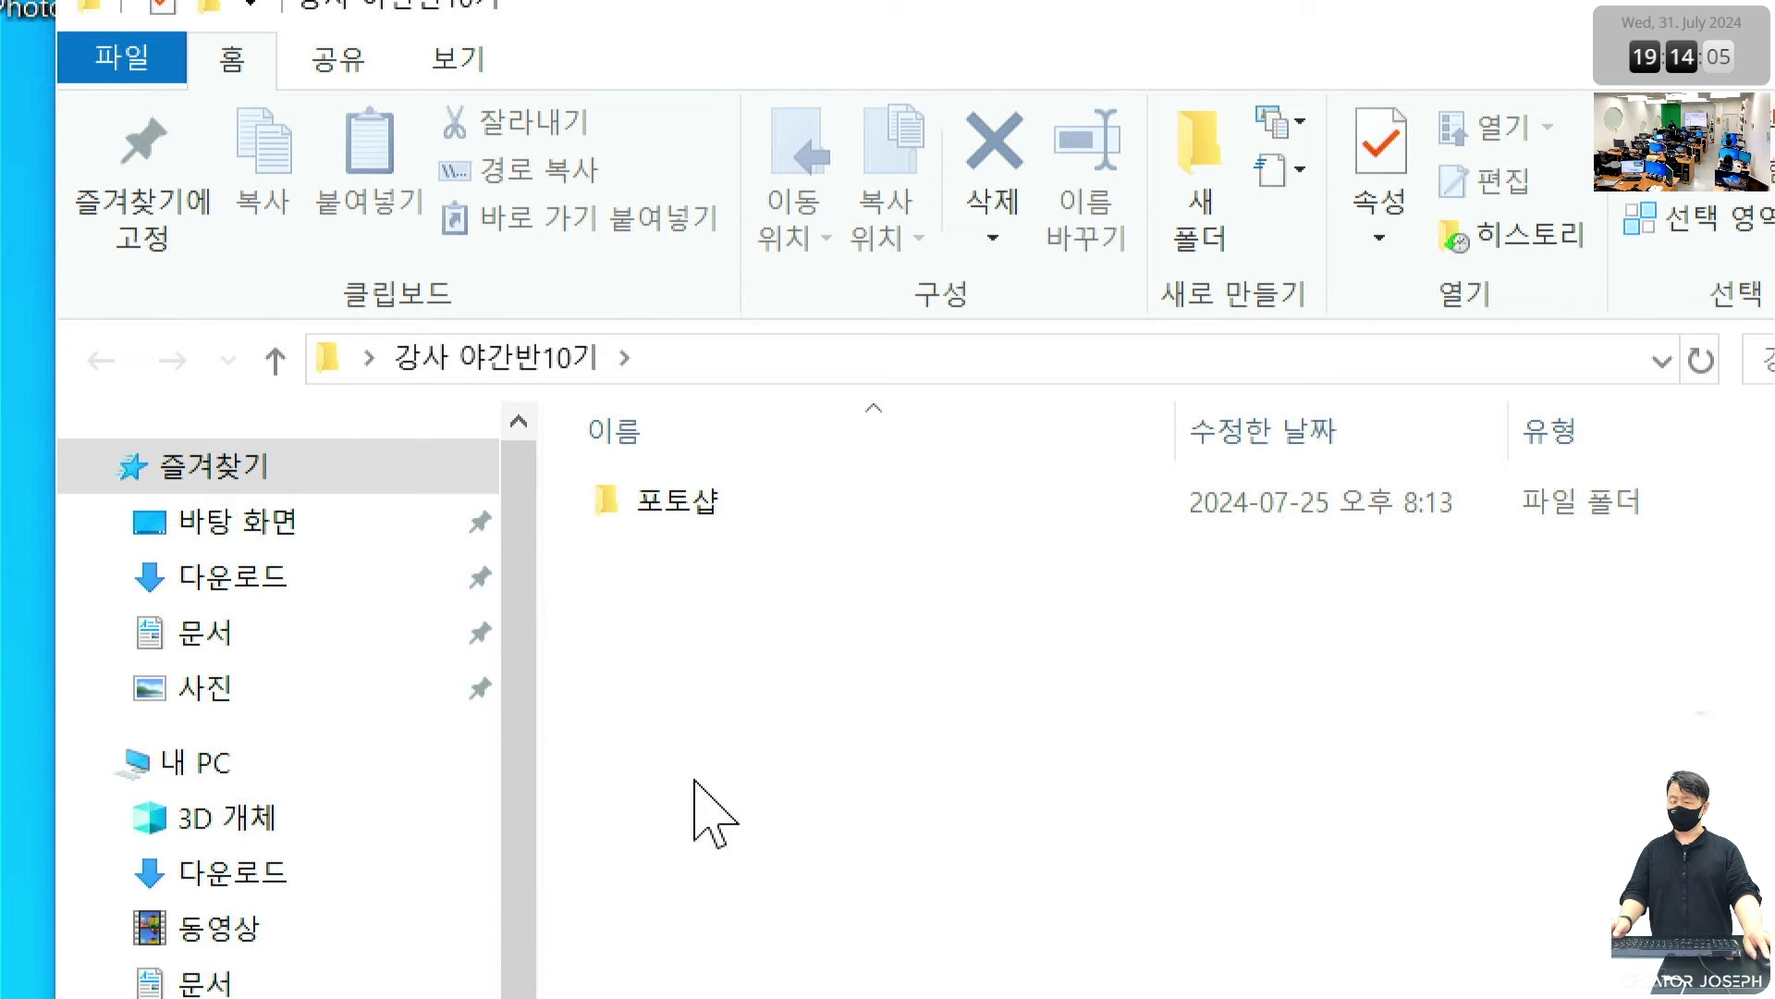
{"action": "right_click", "coordinate": [668, 678]}
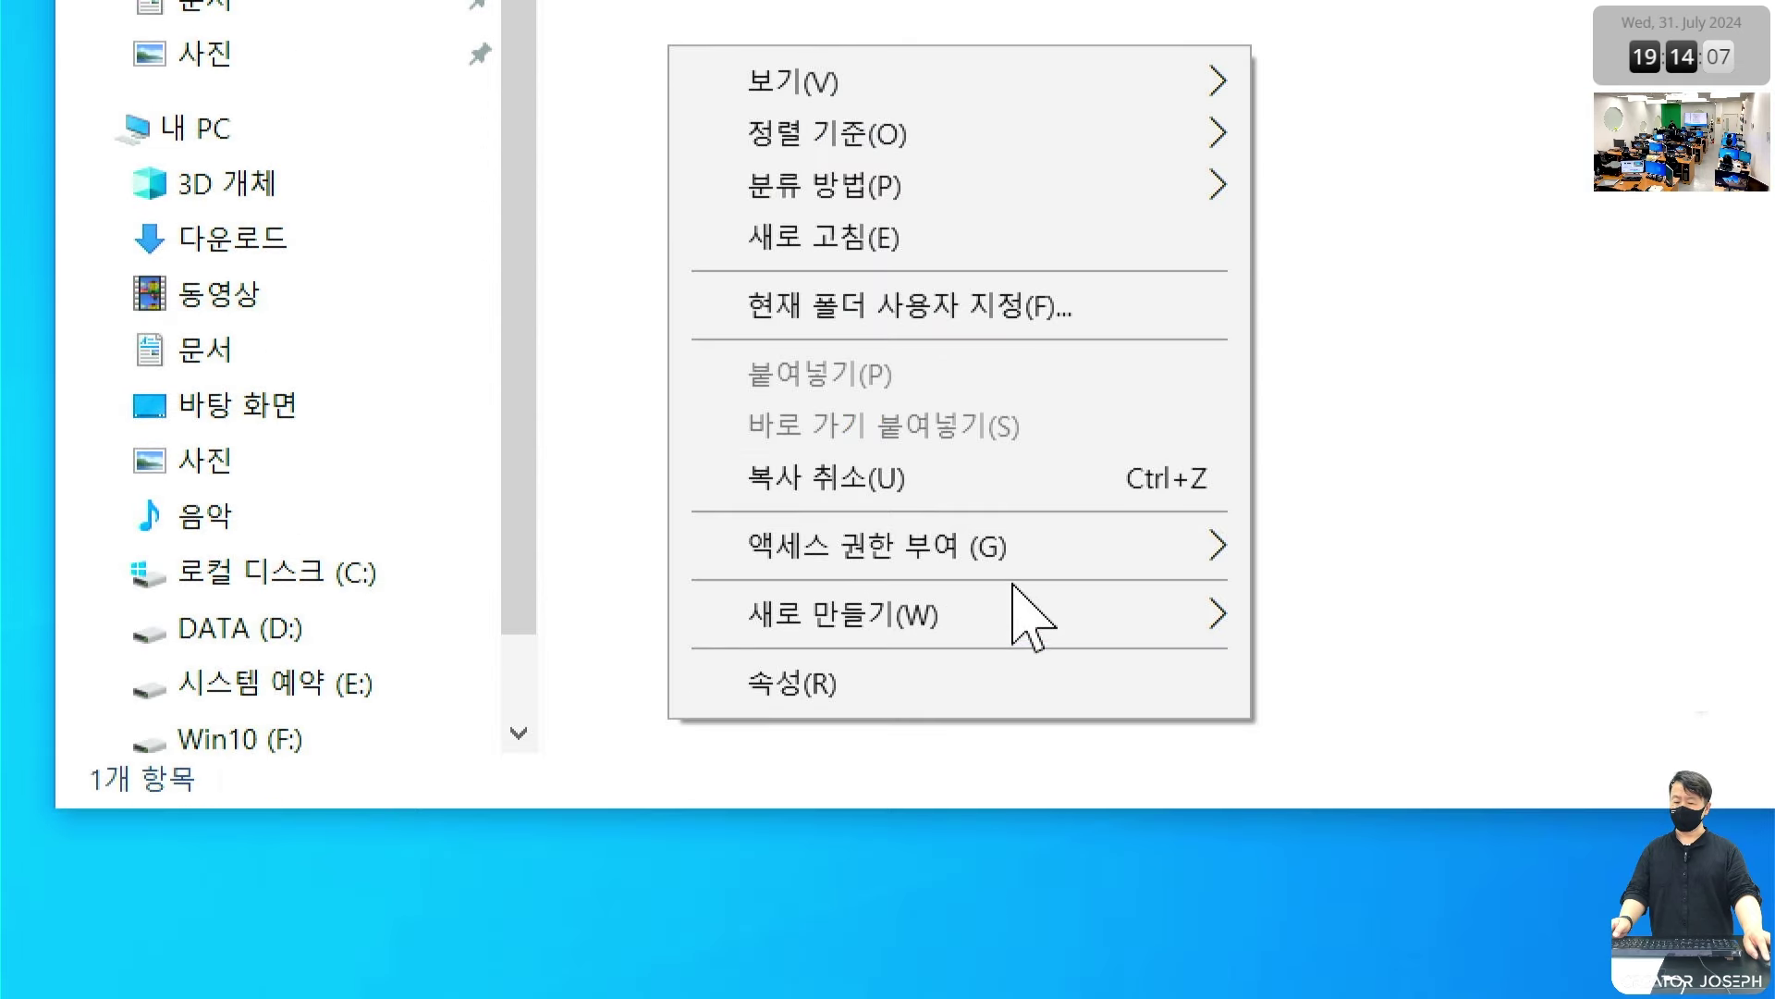
{"action": "mouse_move", "coordinate": [1150, 599]}
{"action": "left_click", "coordinate": [1429, 617]}
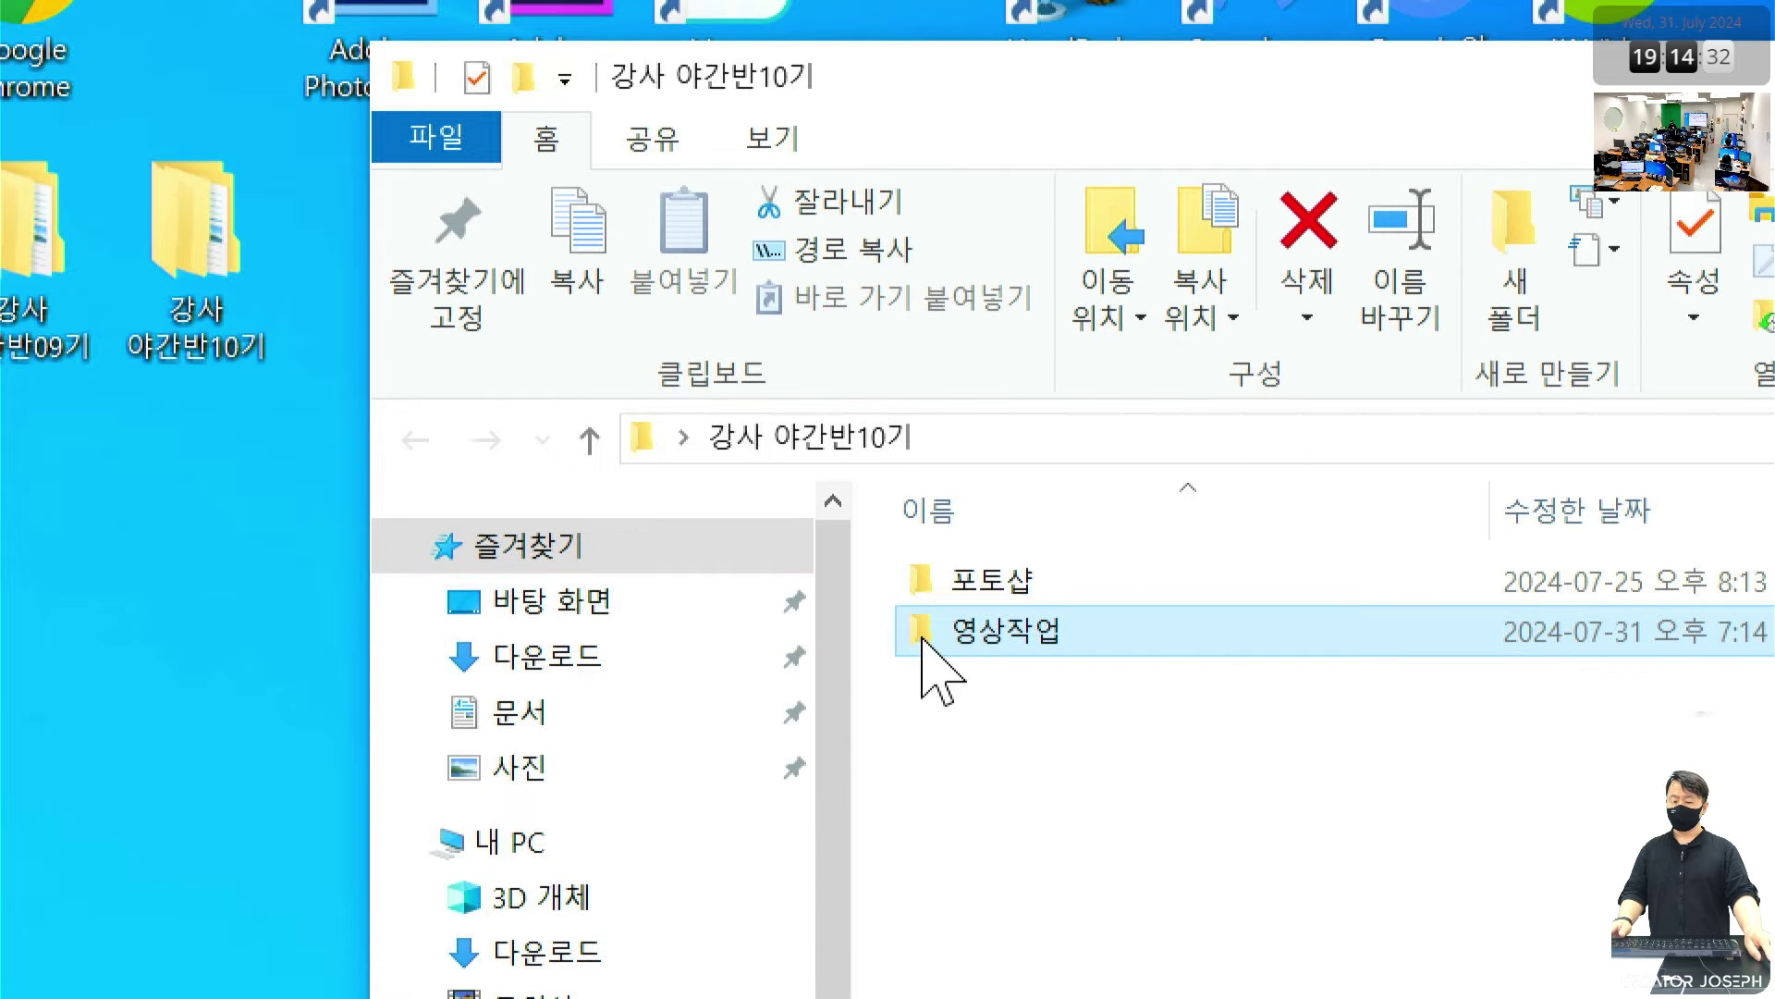
Step: Create a subfolder named 0731_첫만남 inside the 영상작업 folder
{"action": "double_click", "coordinate": [1021, 638]}
{"action": "right_click", "coordinate": [1032, 625]}
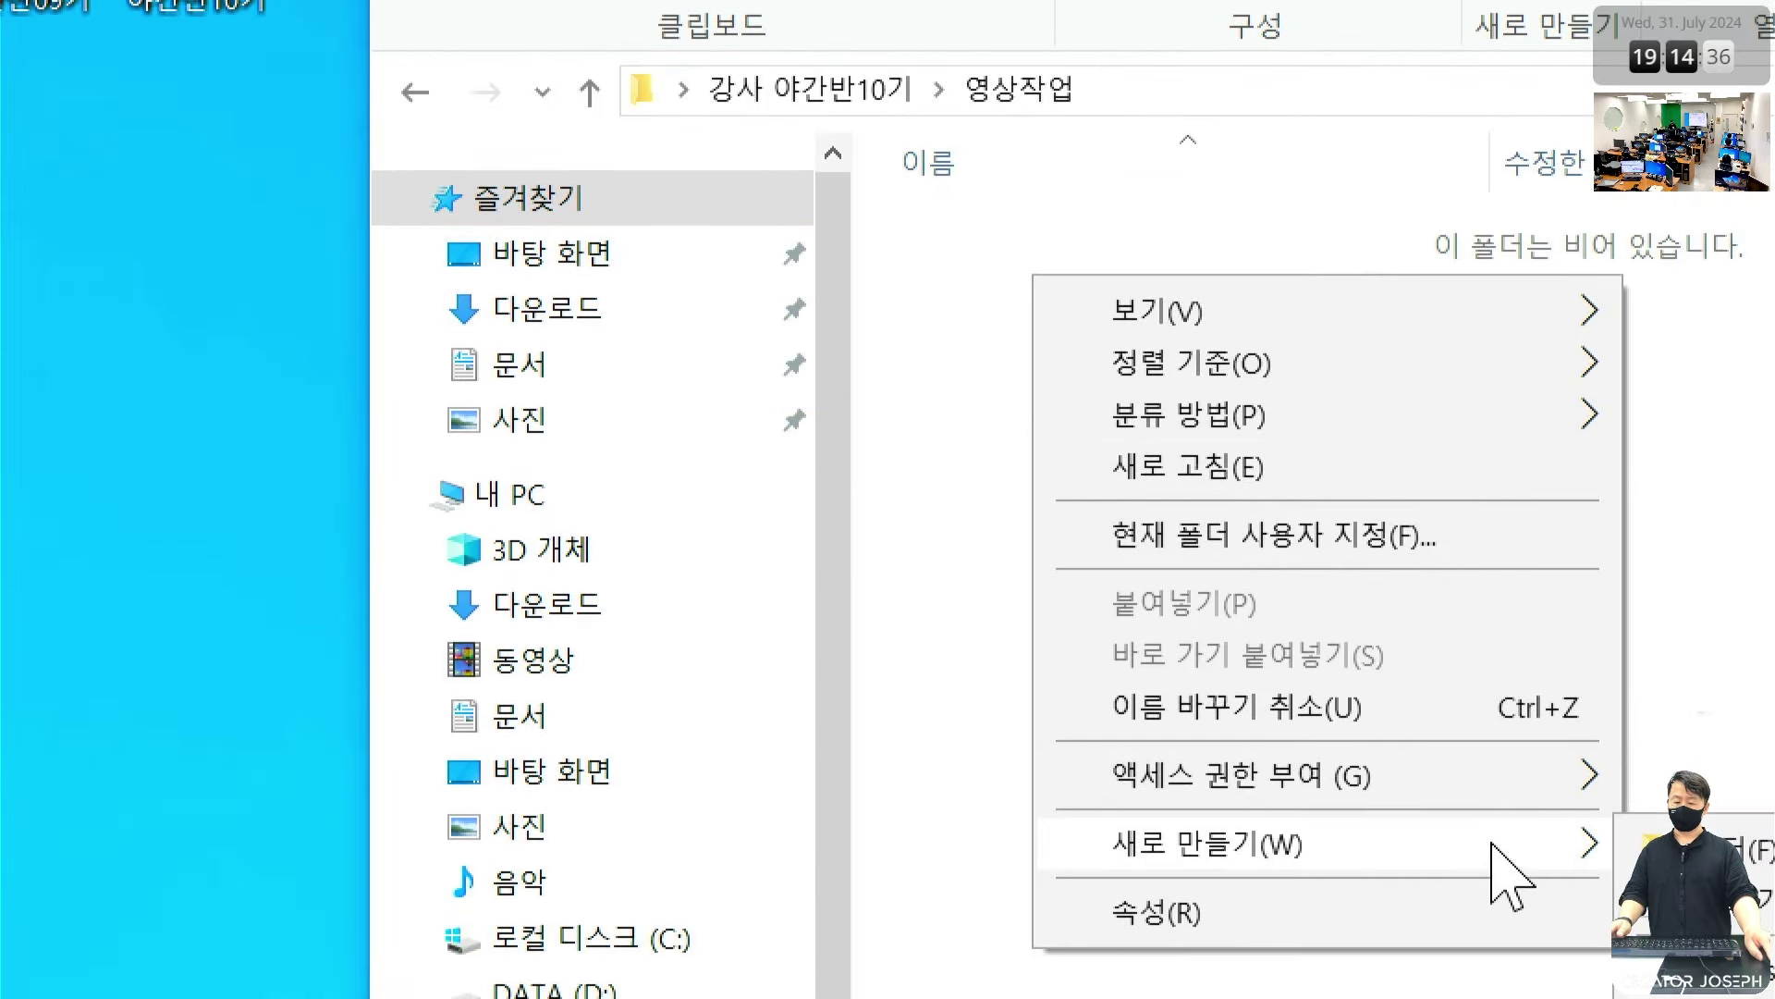
{"action": "mouse_move", "coordinate": [1480, 865]}
{"action": "left_click", "coordinate": [1538, 844]}
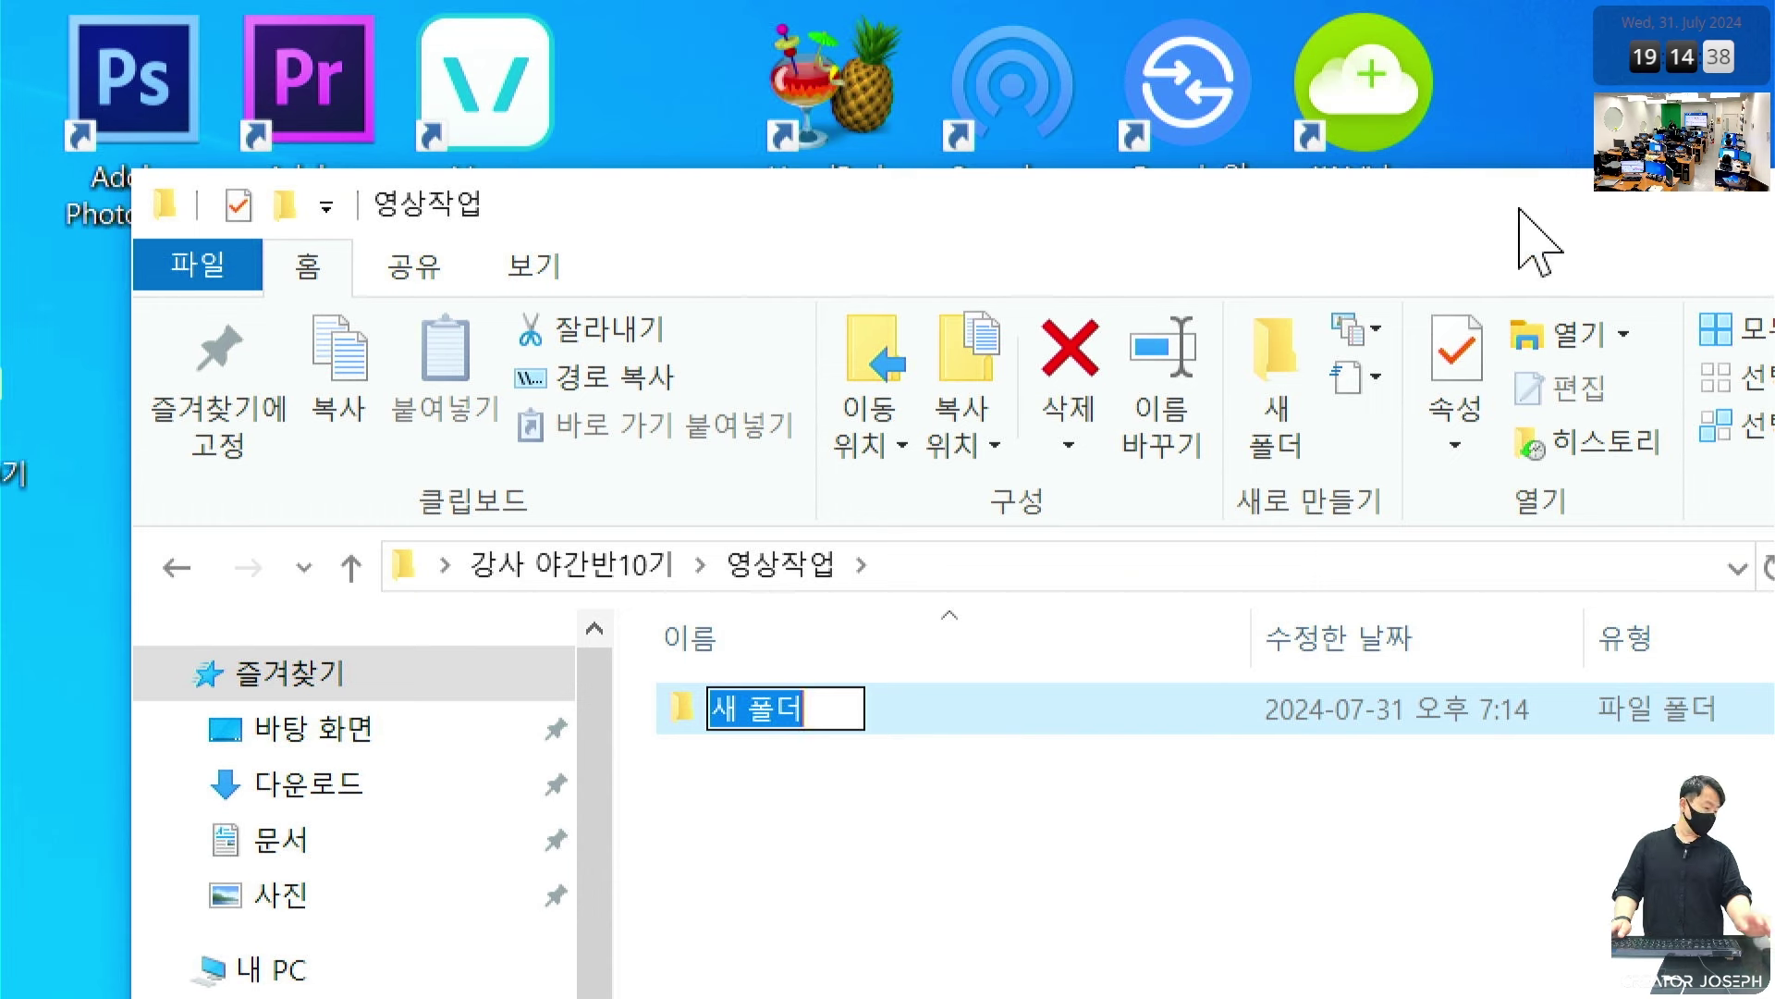
{"action": "type", "text": "0731"}
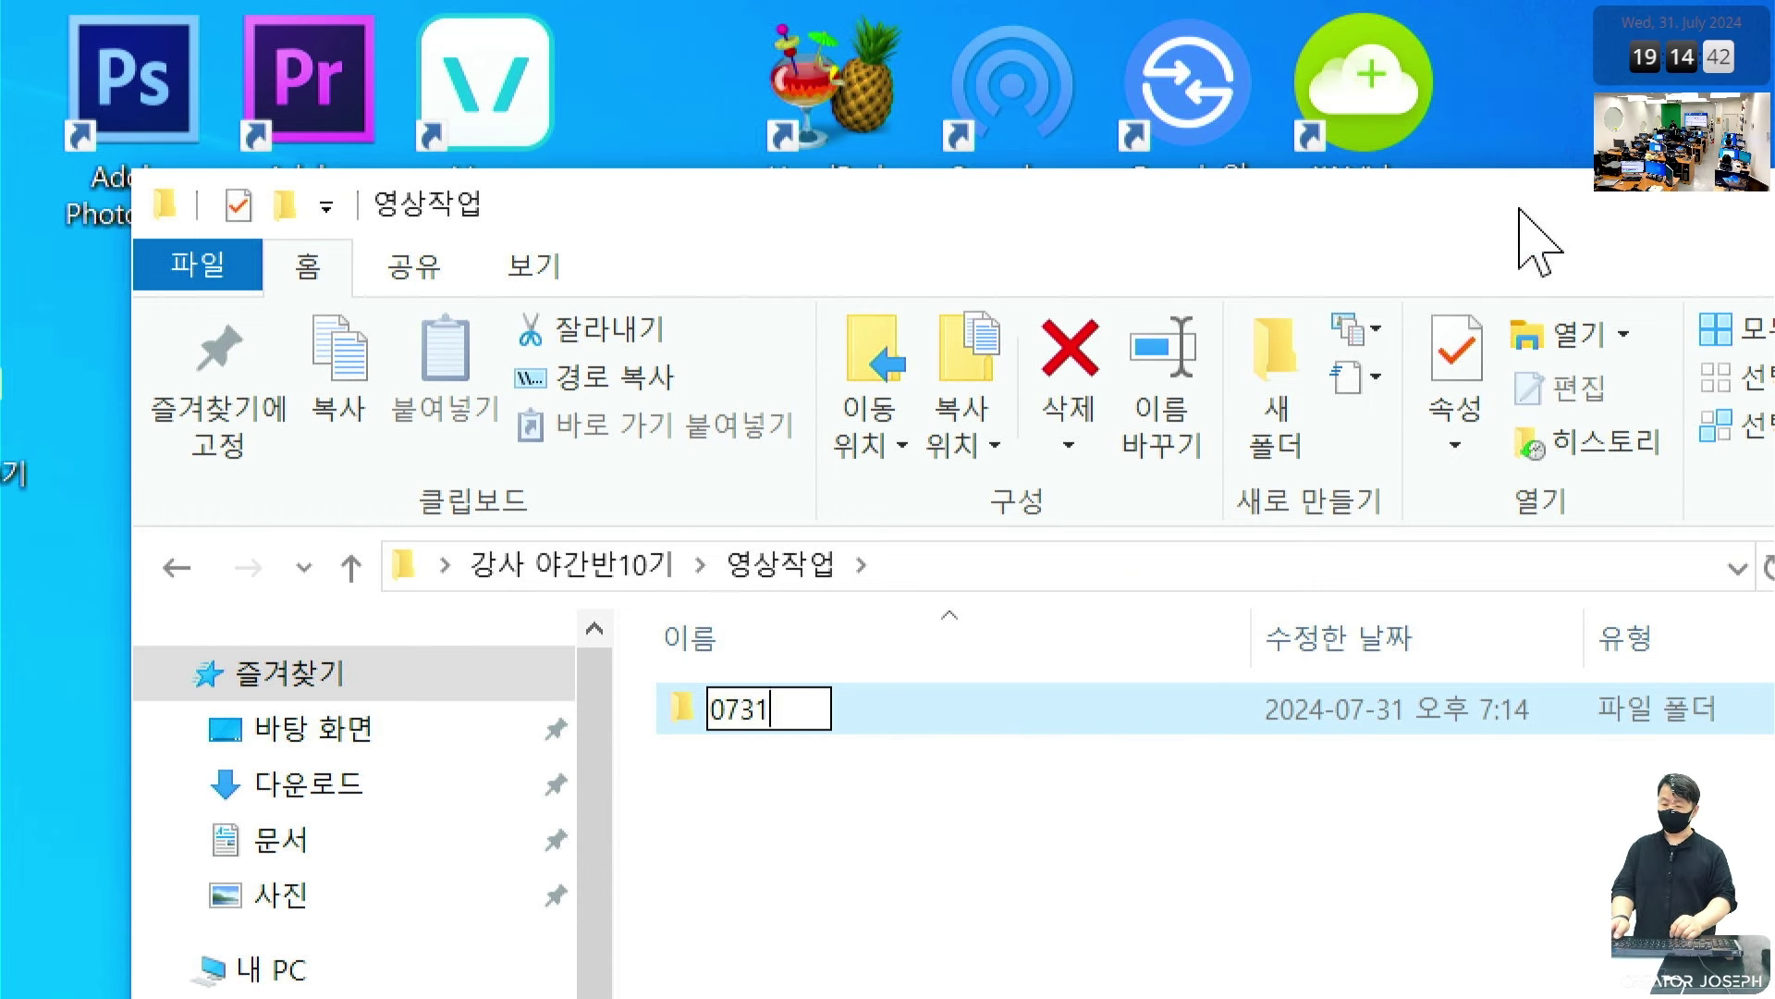
{"action": "type", "text": "_"}
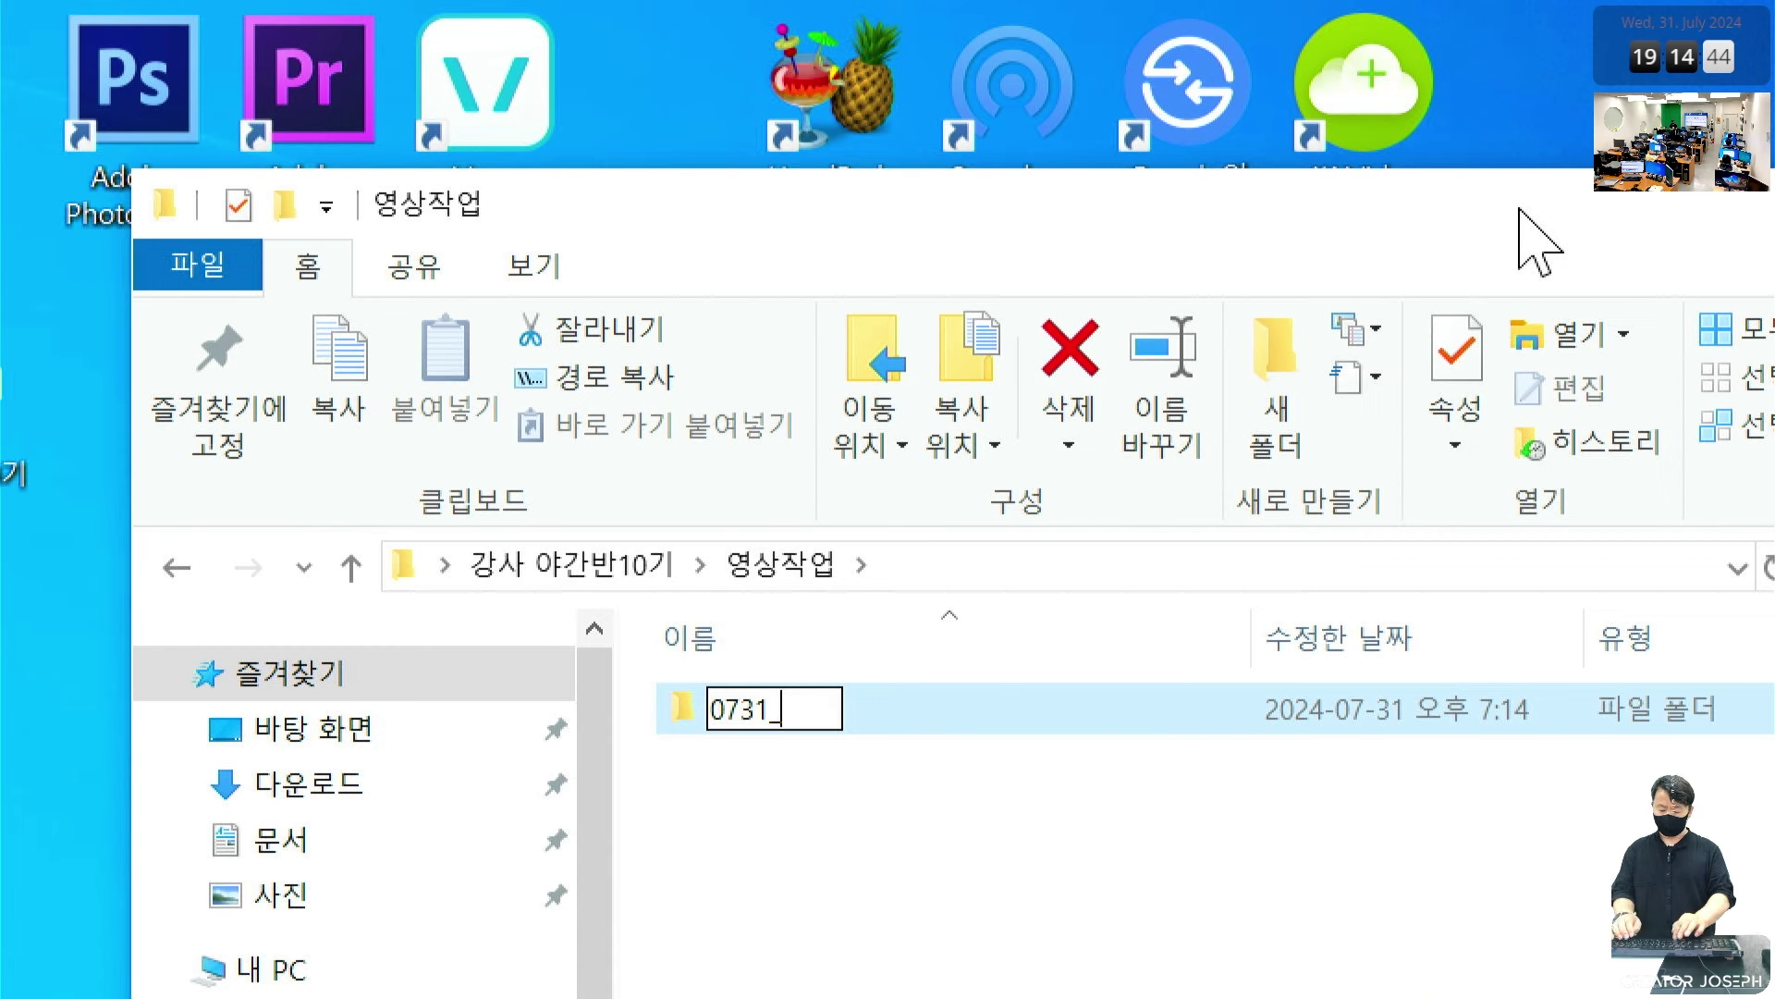
{"action": "type", "text": "ㅊㅓ"}
{"action": "key", "text": "BackSpace"}
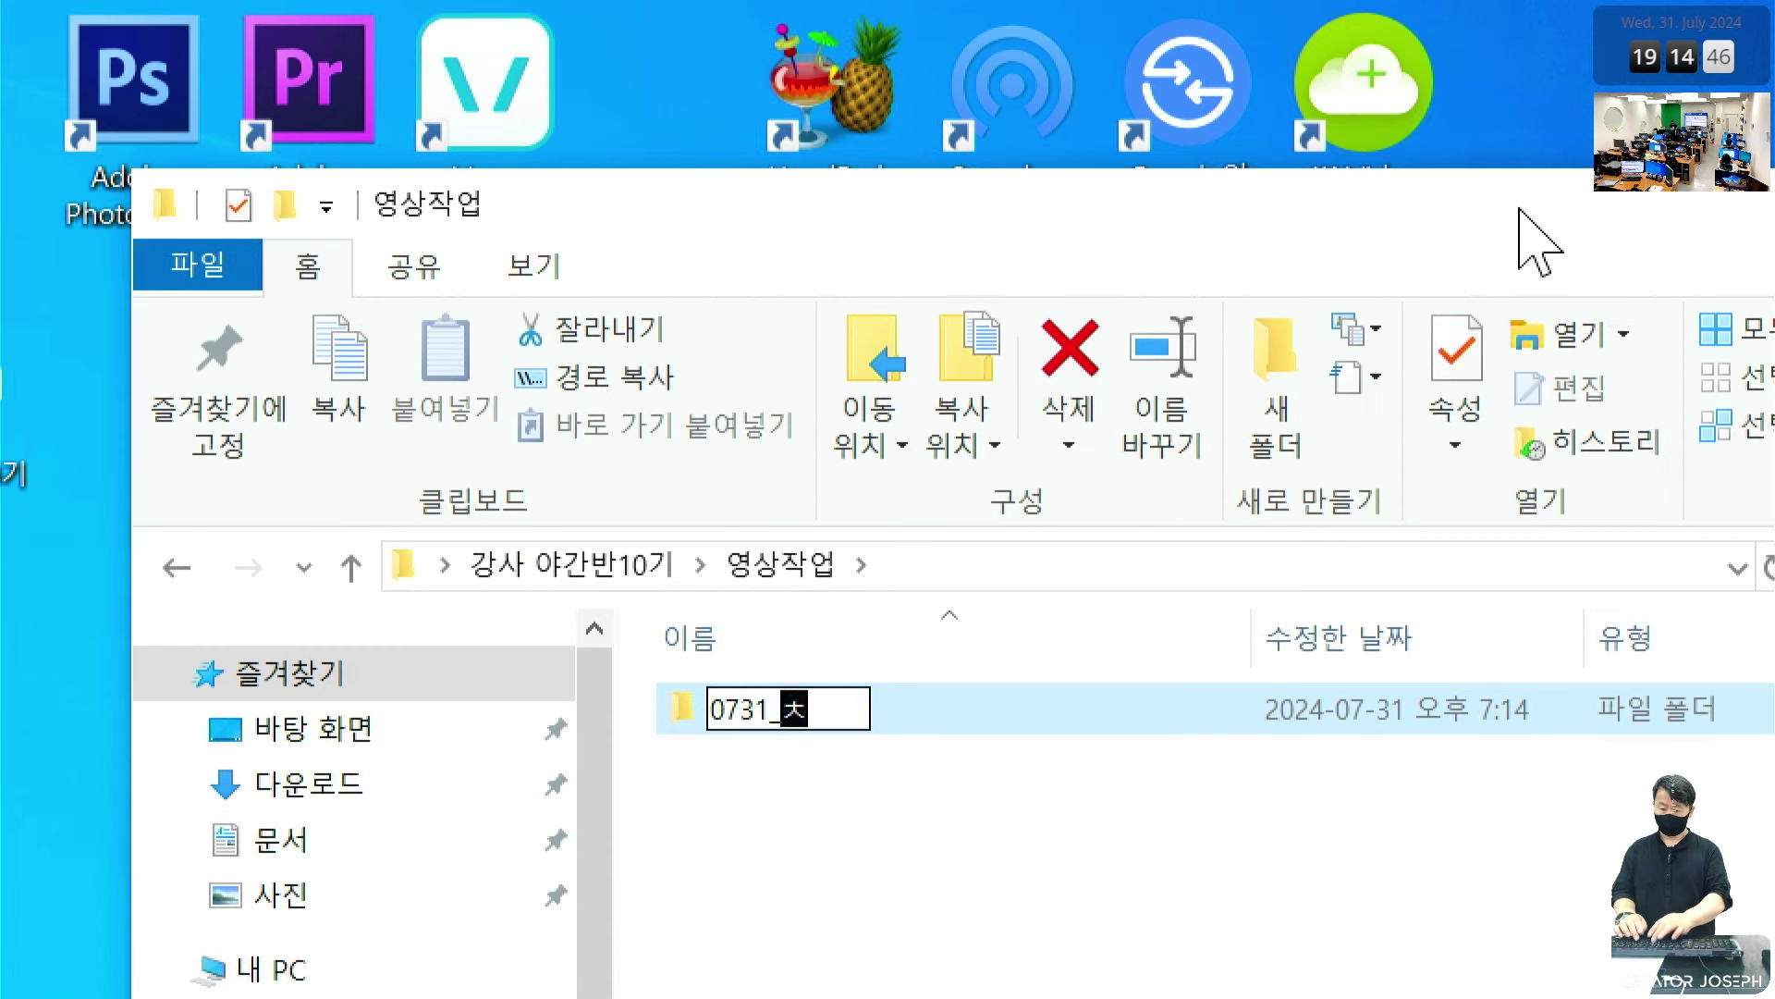
{"action": "type", "text": "ㅓㅅㅁㅏㄴㄴㅏㅁ"}
{"action": "key", "text": "Return"}
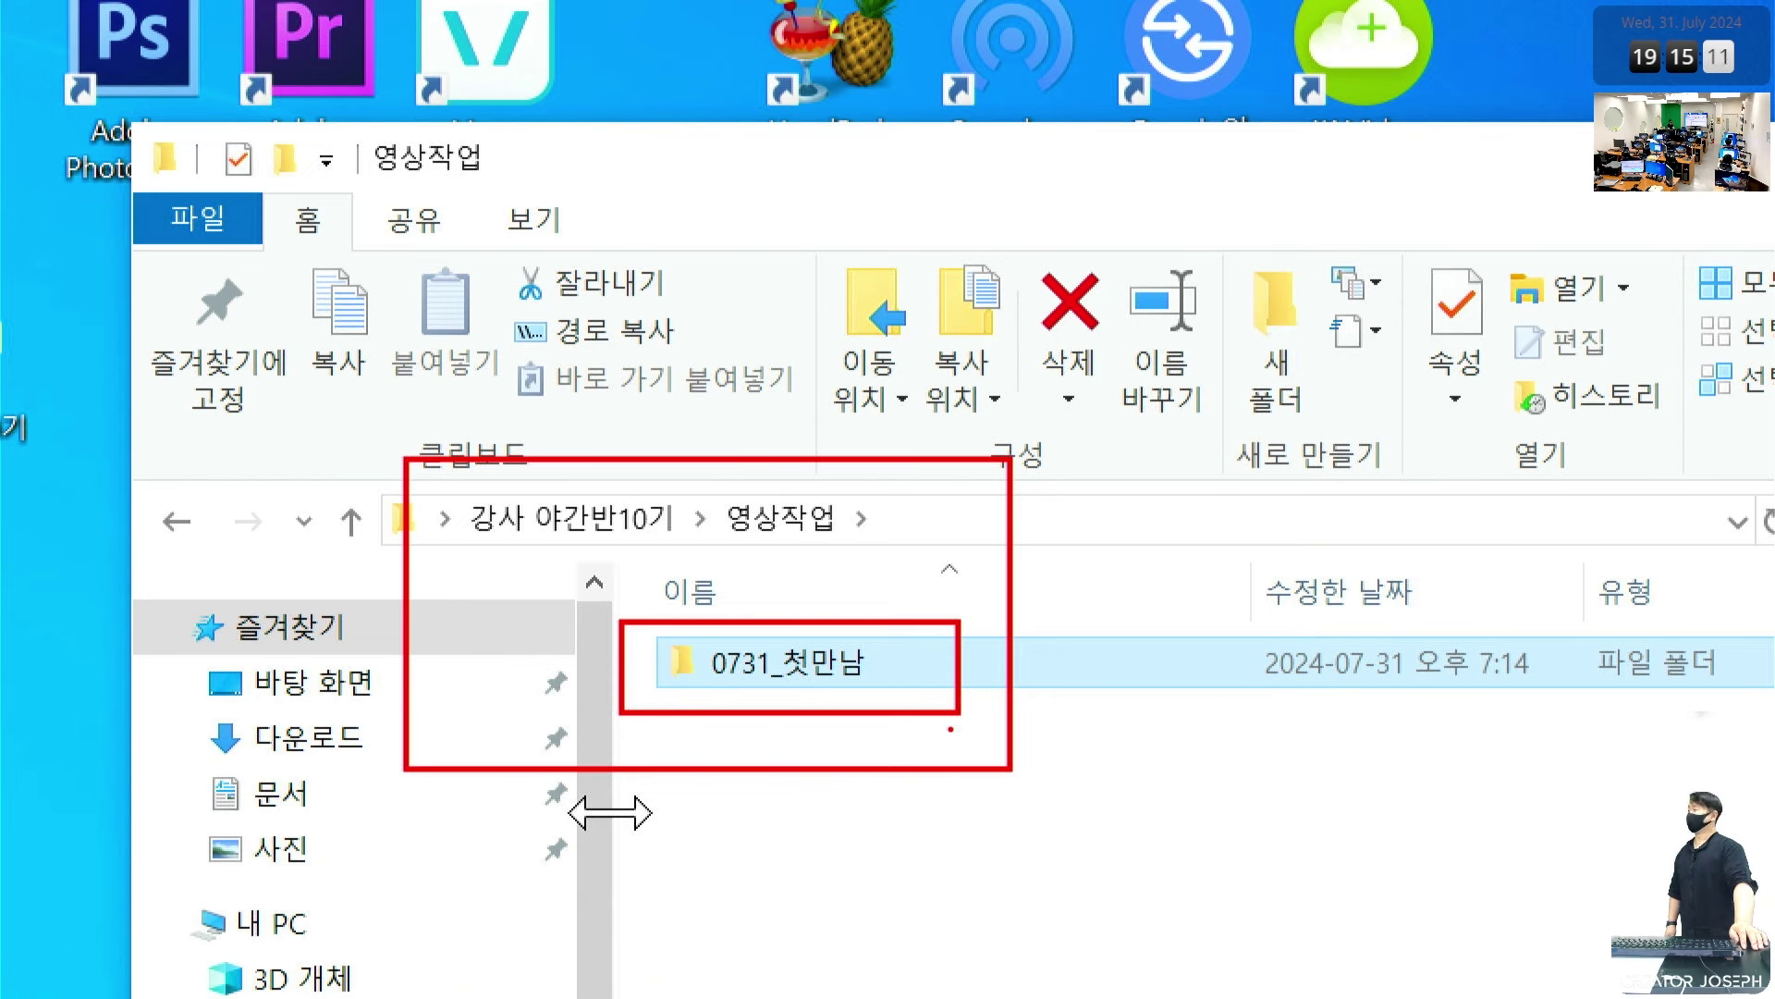
Step: Open the 0731_첫만남 folder and, in a second window beside it, the 영상_과정5 folder under 공유폴더 > 공통
{"action": "left_click", "coordinate": [880, 753]}
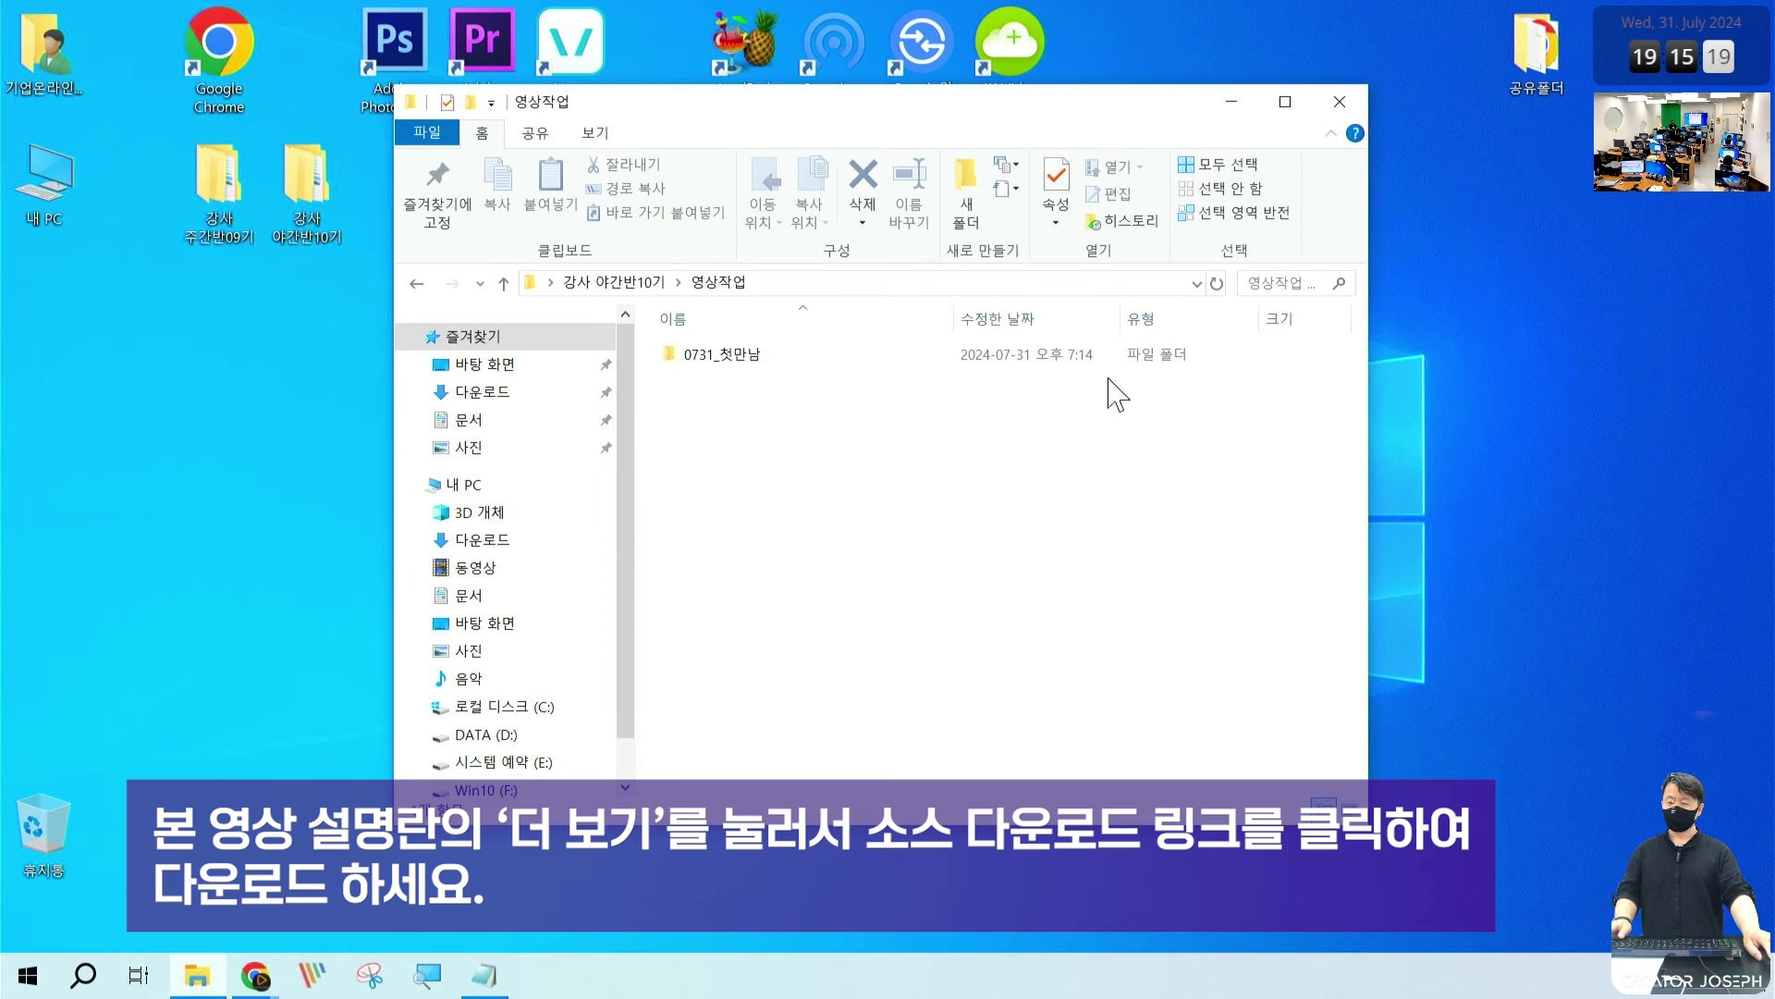
{"action": "left_click_drag", "start_coordinate": [1141, 116], "coordinate": [835, 175]}
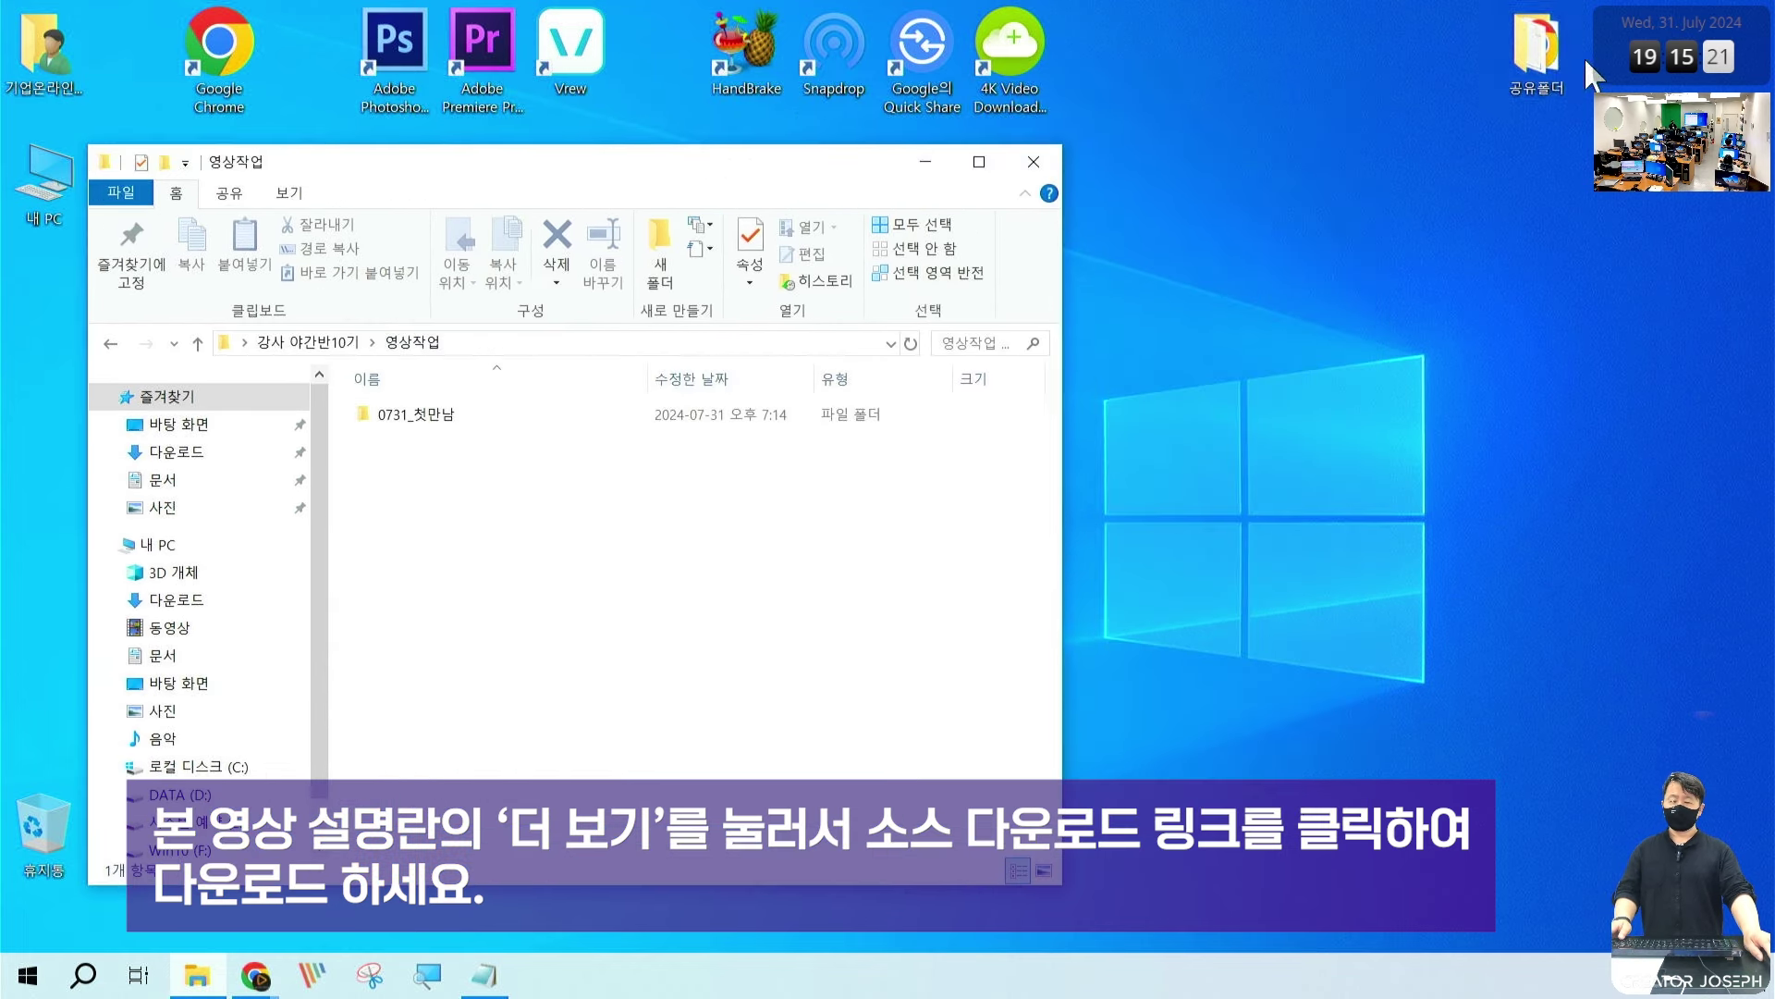
{"action": "double_click", "coordinate": [1536, 55]}
{"action": "double_click", "coordinate": [434, 421]}
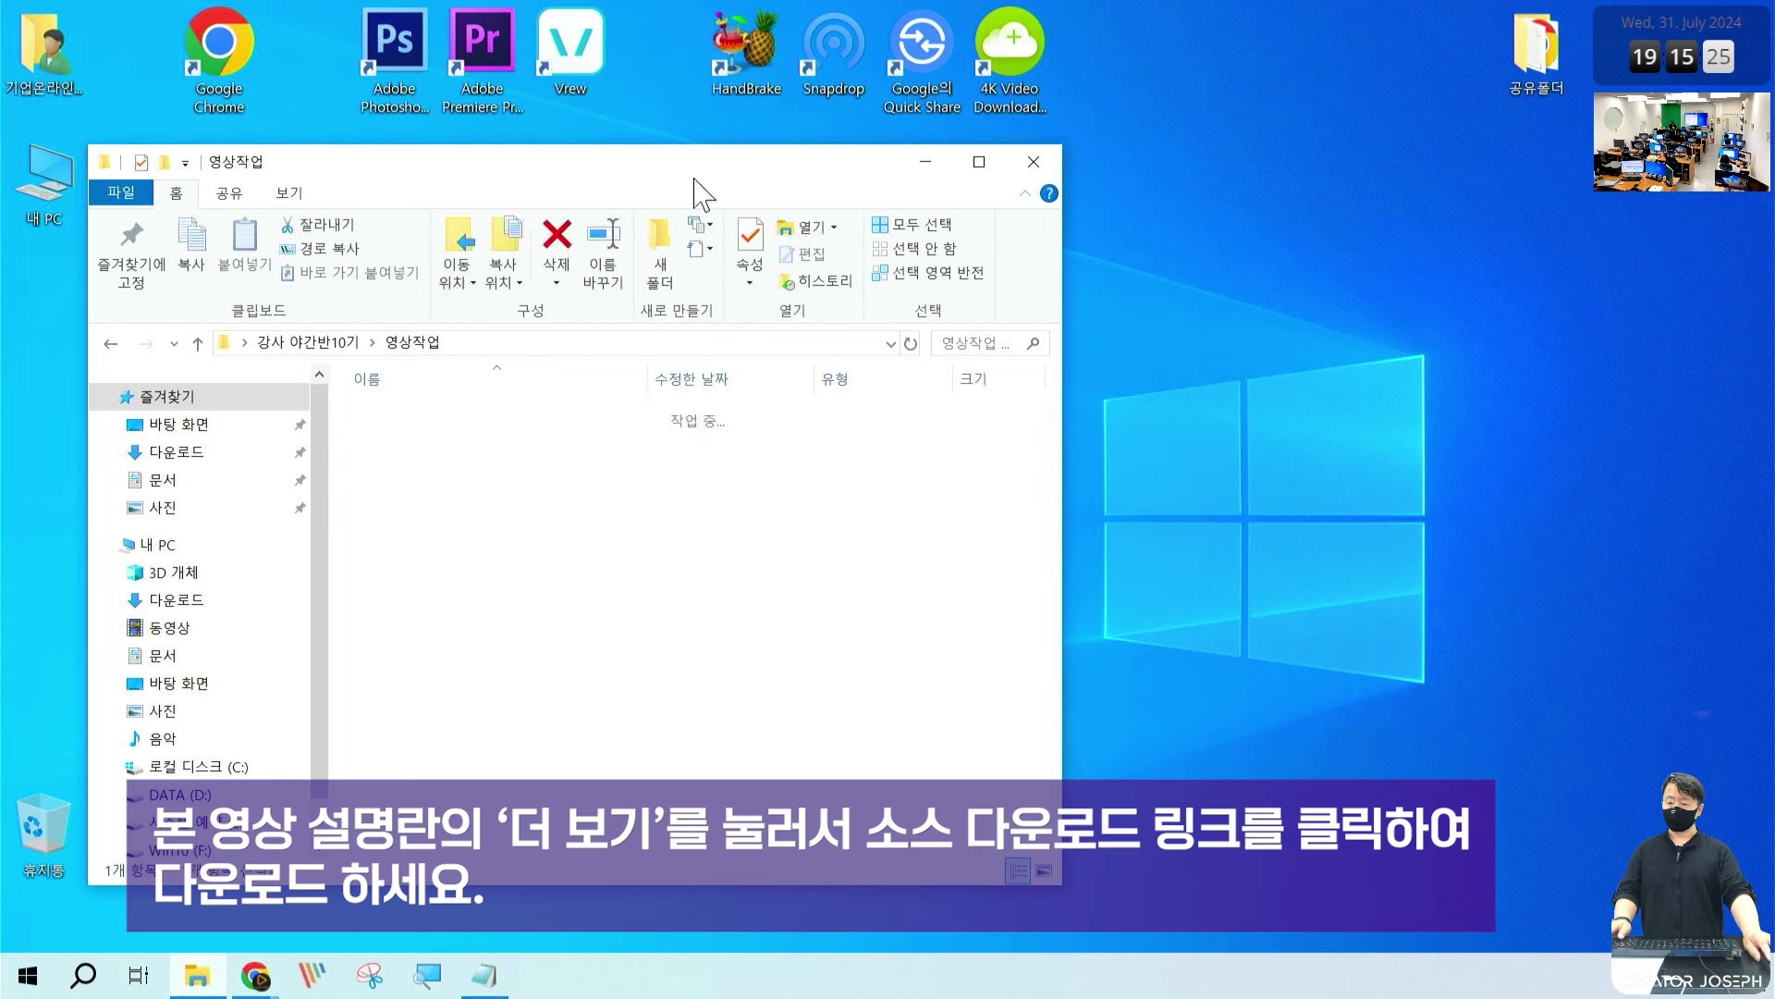
{"action": "left_click_drag", "start_coordinate": [1377, 139], "coordinate": [1430, 149]}
{"action": "double_click", "coordinate": [1043, 379]}
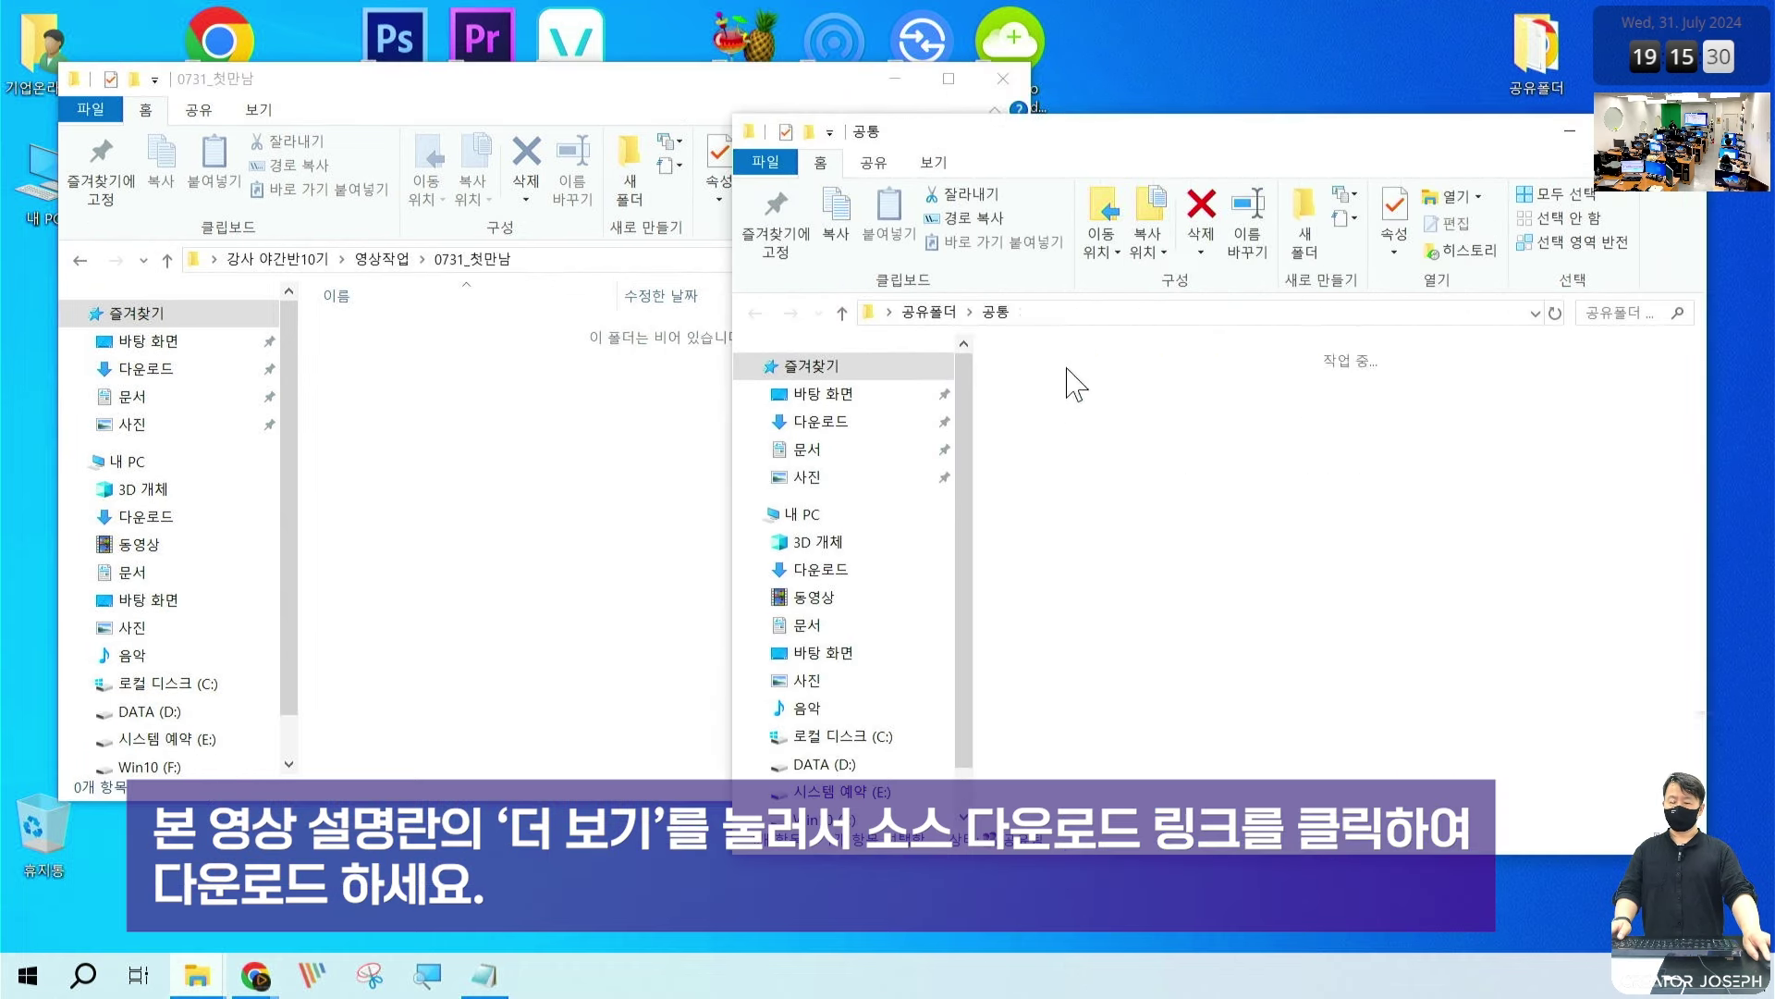
{"action": "left_click_drag", "start_coordinate": [1290, 148], "coordinate": [1297, 100]}
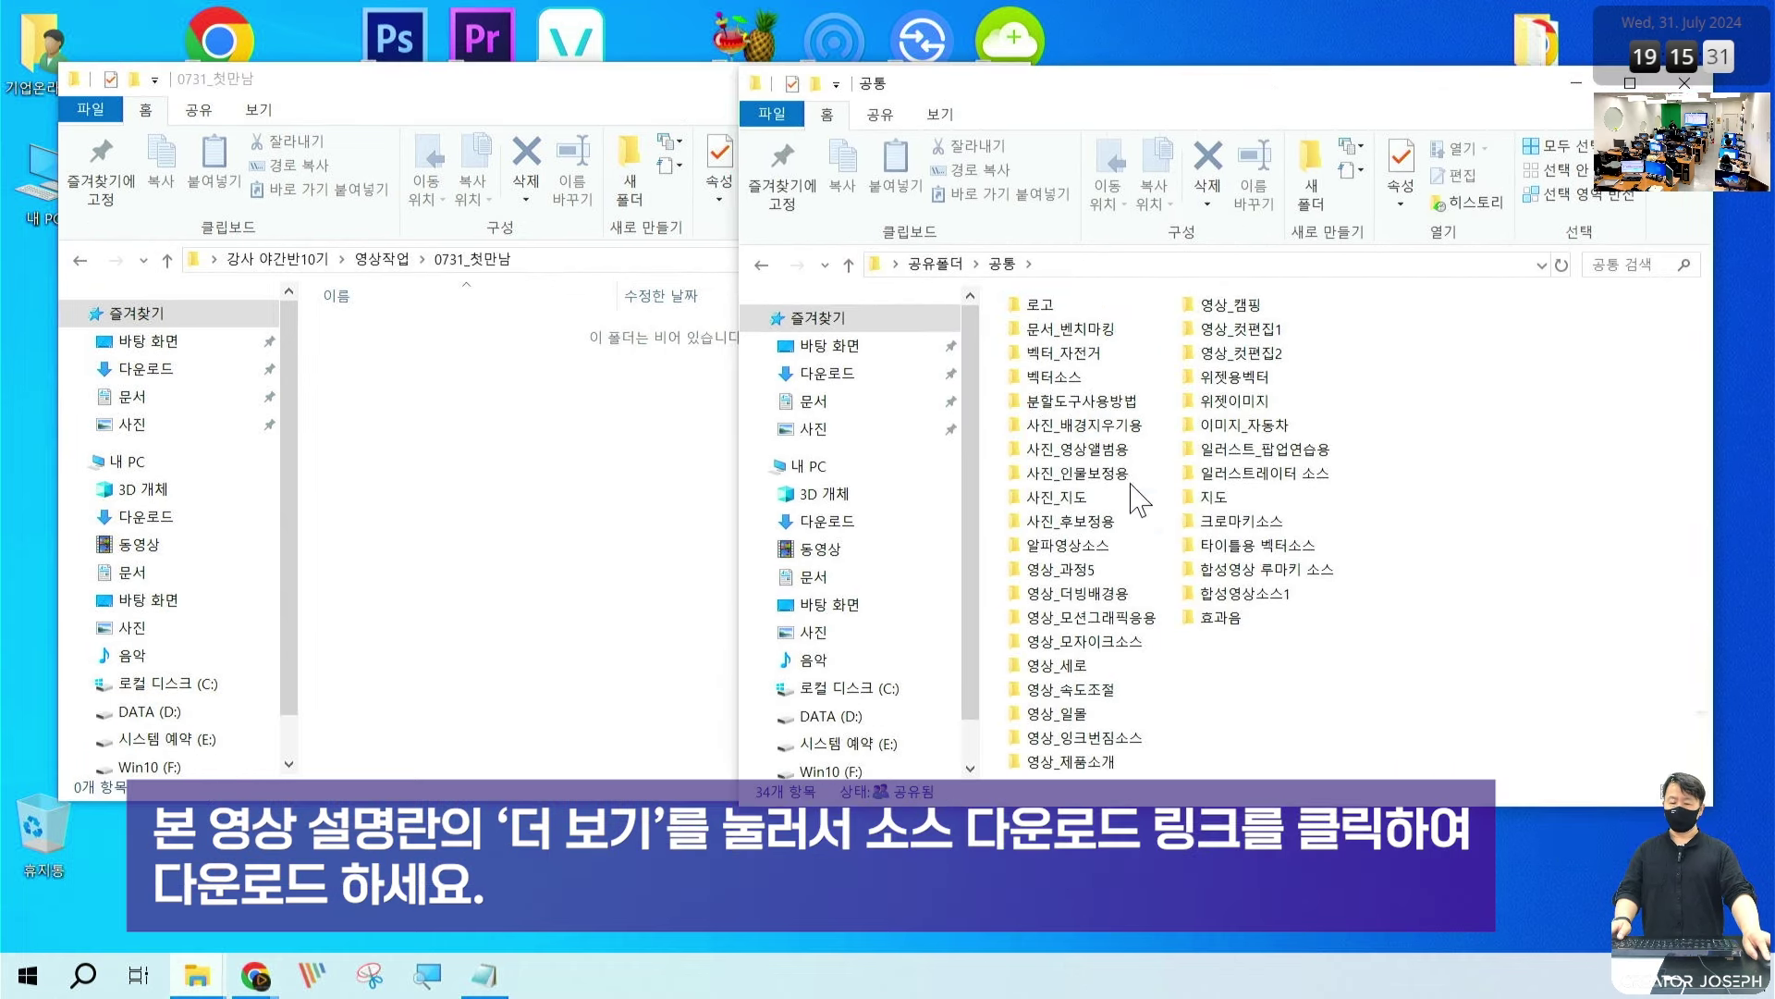
{"action": "left_click", "coordinate": [1089, 575]}
{"action": "double_click", "coordinate": [1088, 575]}
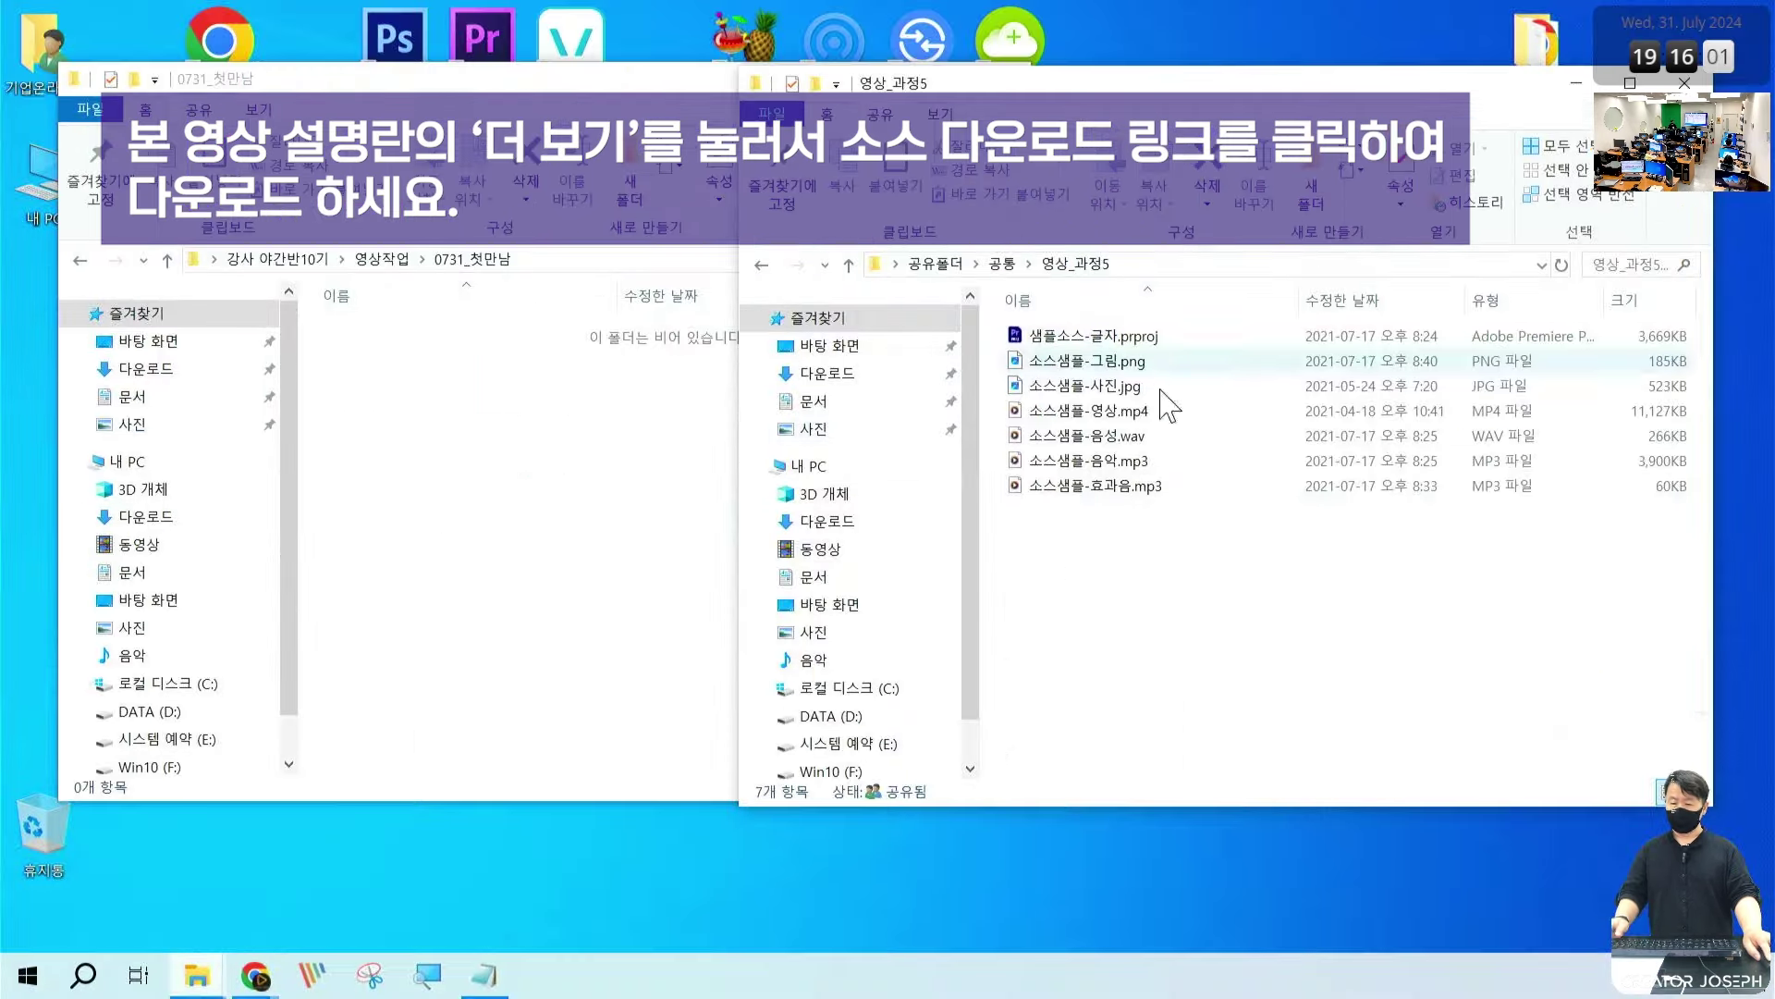
Step: Copy all the sample source files from 영상_과정5 into the 0731_첫만남 folder and close the folder window
{"action": "left_click_drag", "start_coordinate": [1214, 593], "coordinate": [1049, 301]}
{"action": "left_click_drag", "start_coordinate": [1091, 444], "coordinate": [466, 458]}
{"action": "left_click", "coordinate": [914, 553]}
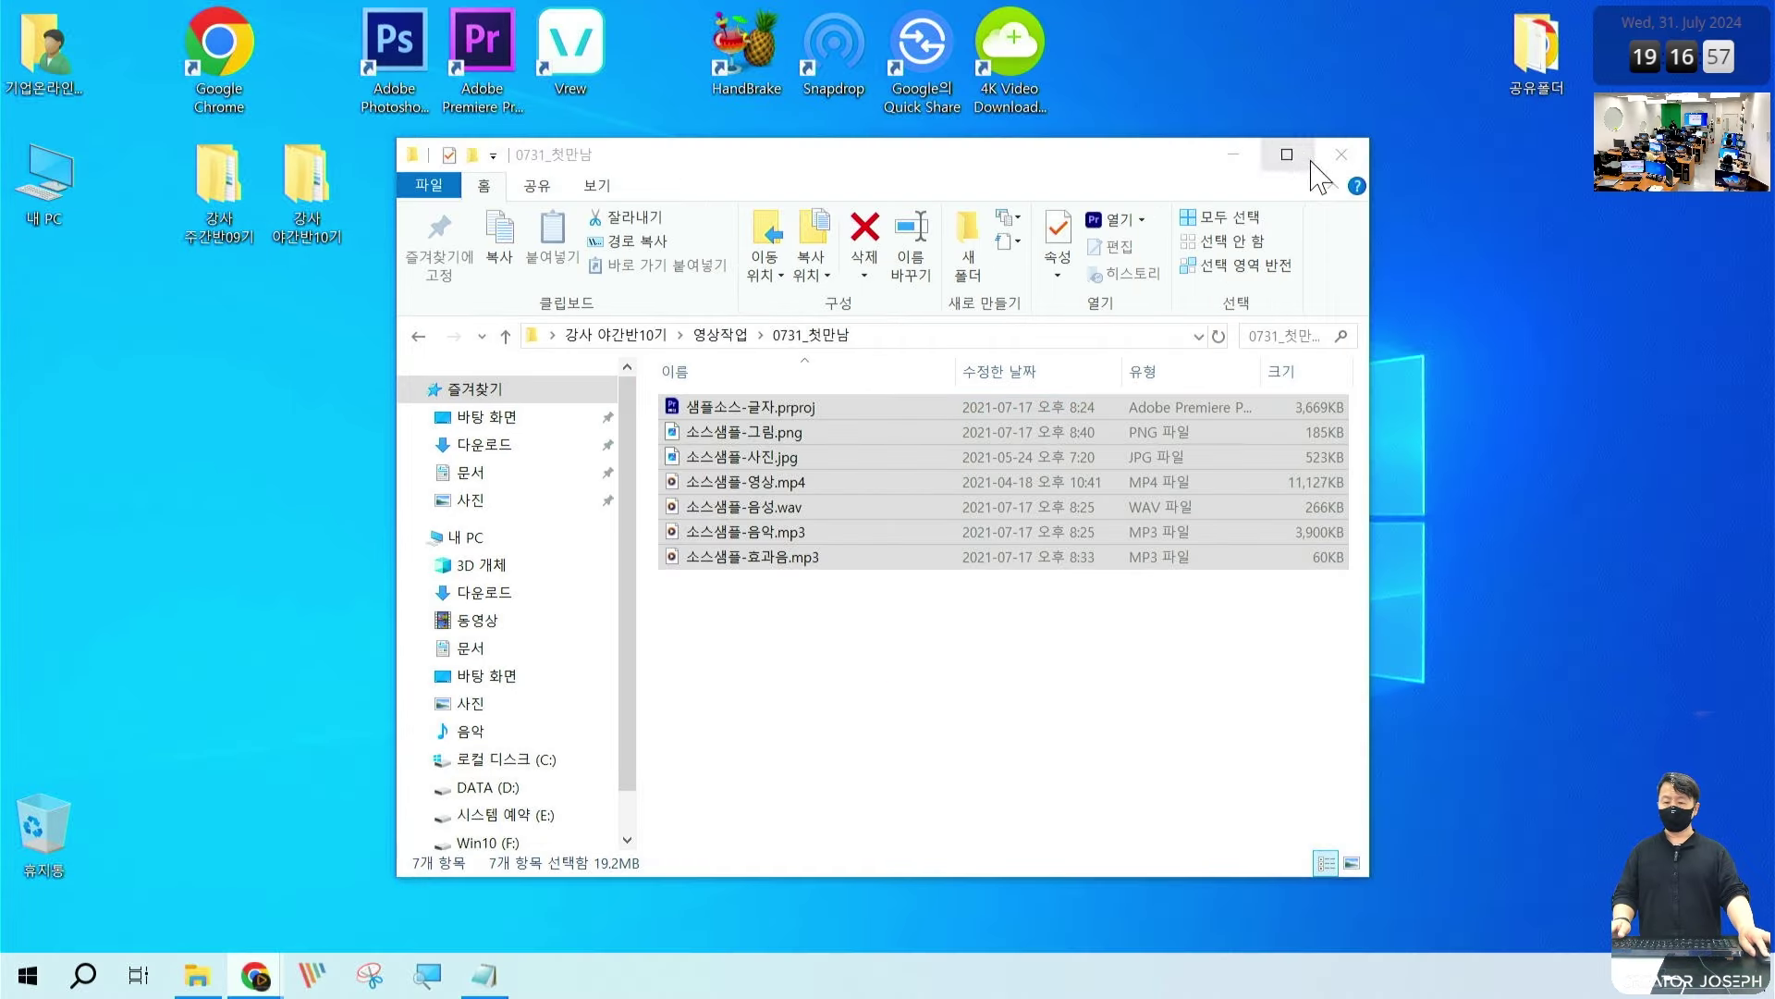
{"action": "left_click", "coordinate": [1340, 154]}
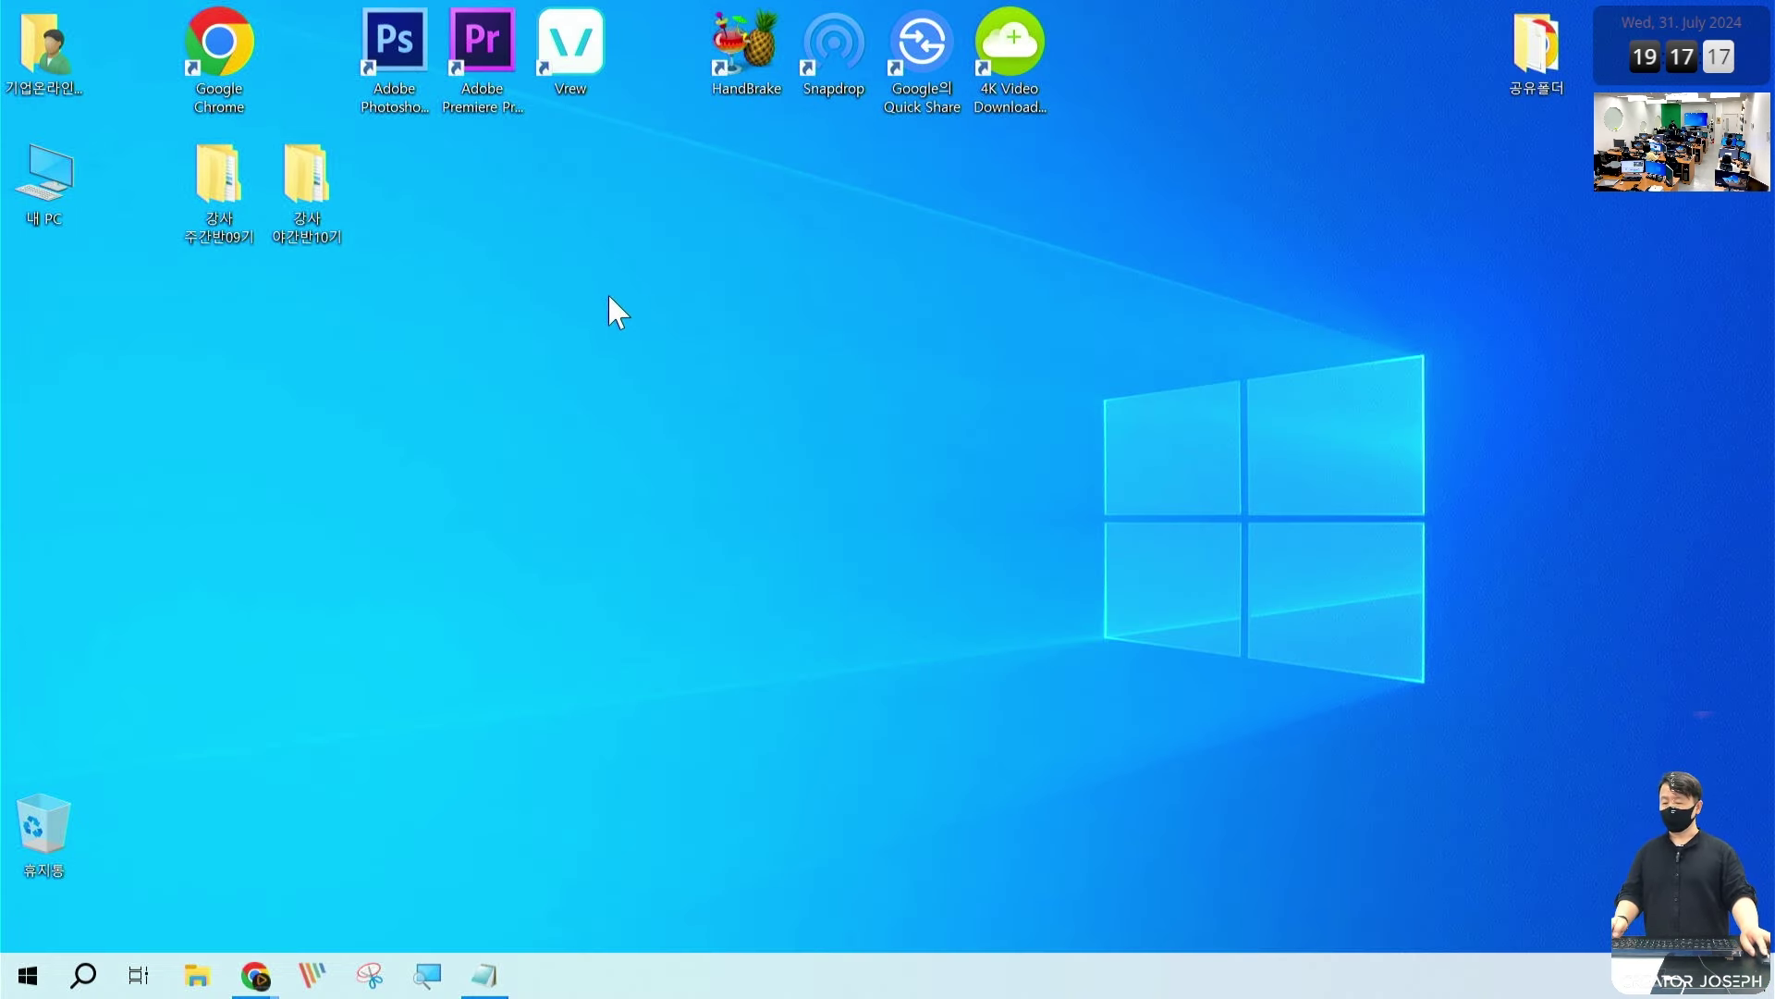
Step: Launch Adobe Premiere Pro and start a new project
{"action": "double_click", "coordinate": [473, 41]}
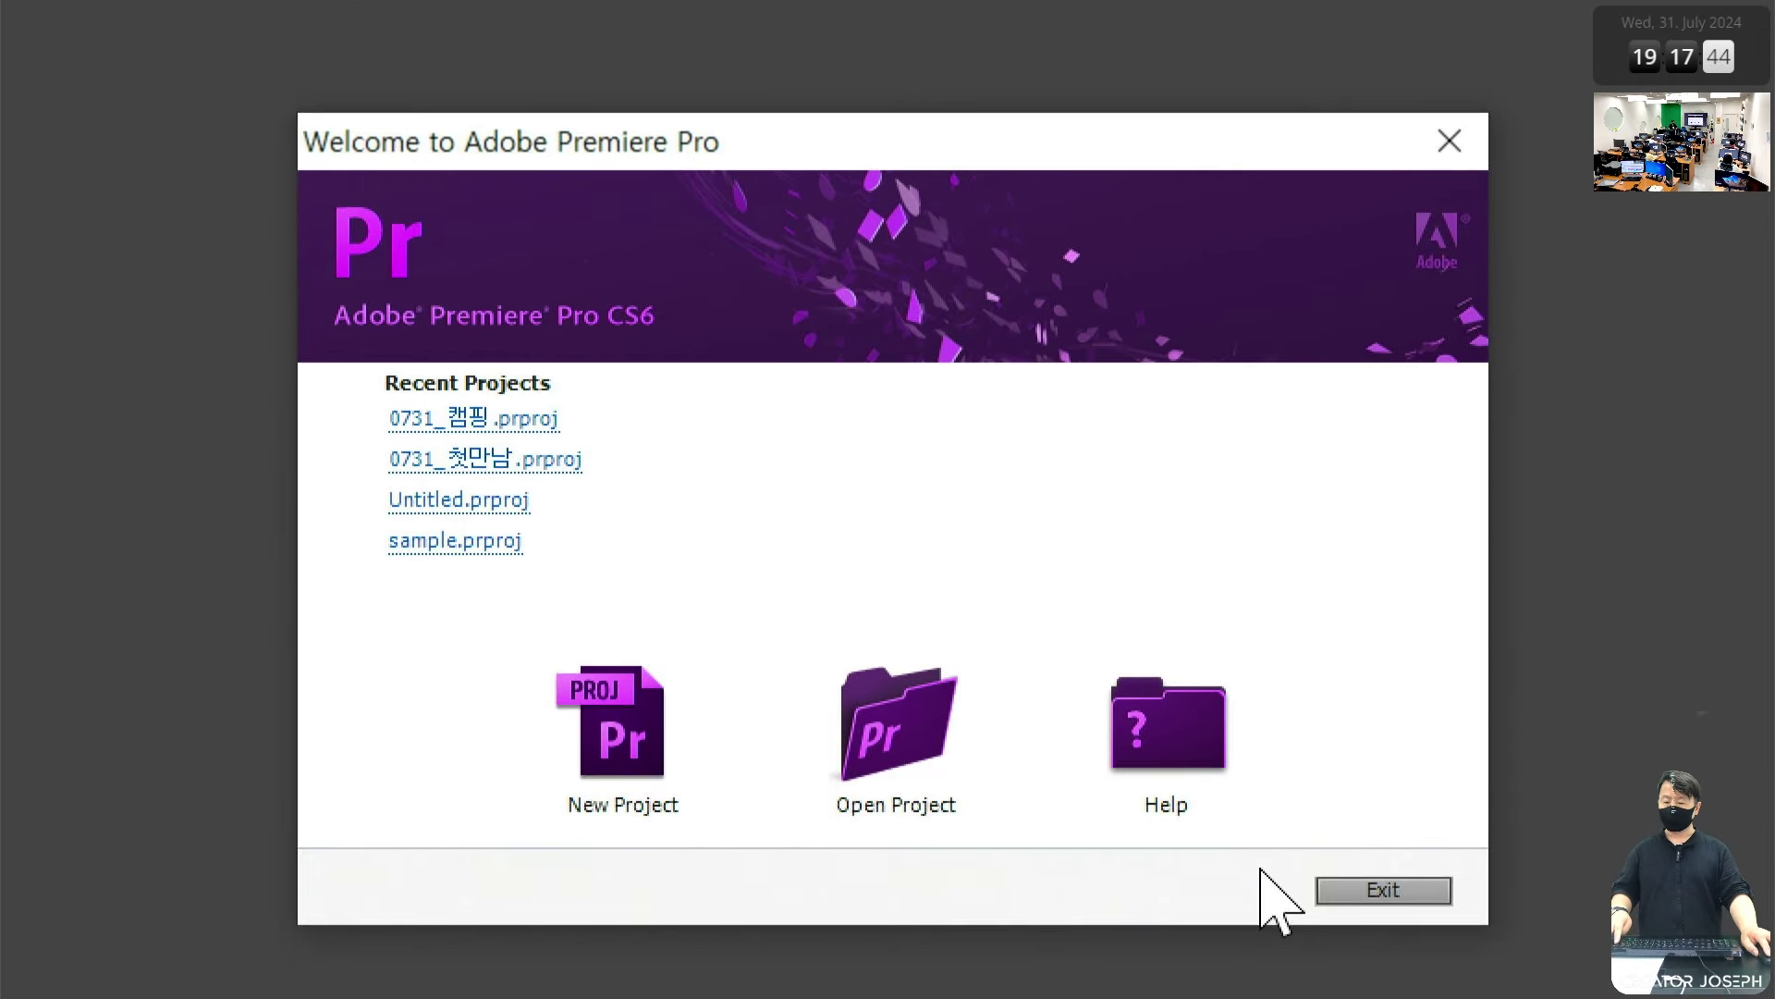
{"action": "left_click", "coordinate": [1133, 661]}
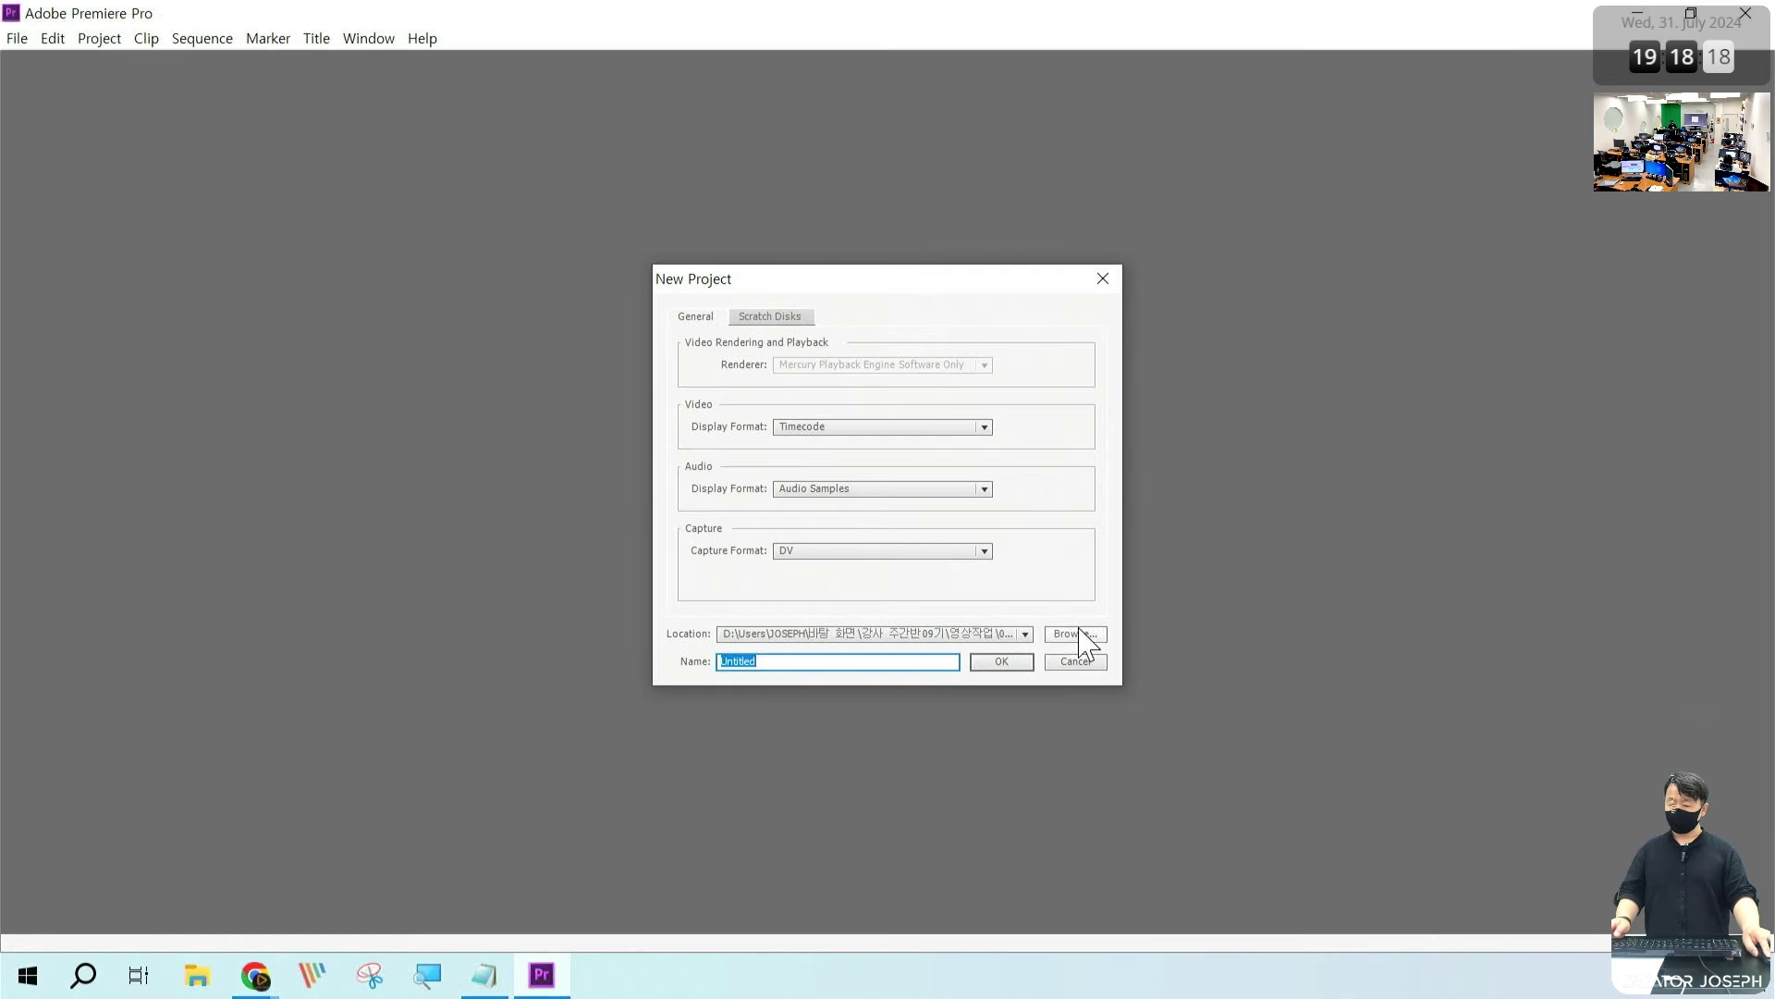
Step: Set the new project's location to the desktop folder 강사 야간반10기 > 영상작업 > 0731_첫만남
{"action": "left_click", "coordinate": [970, 800]}
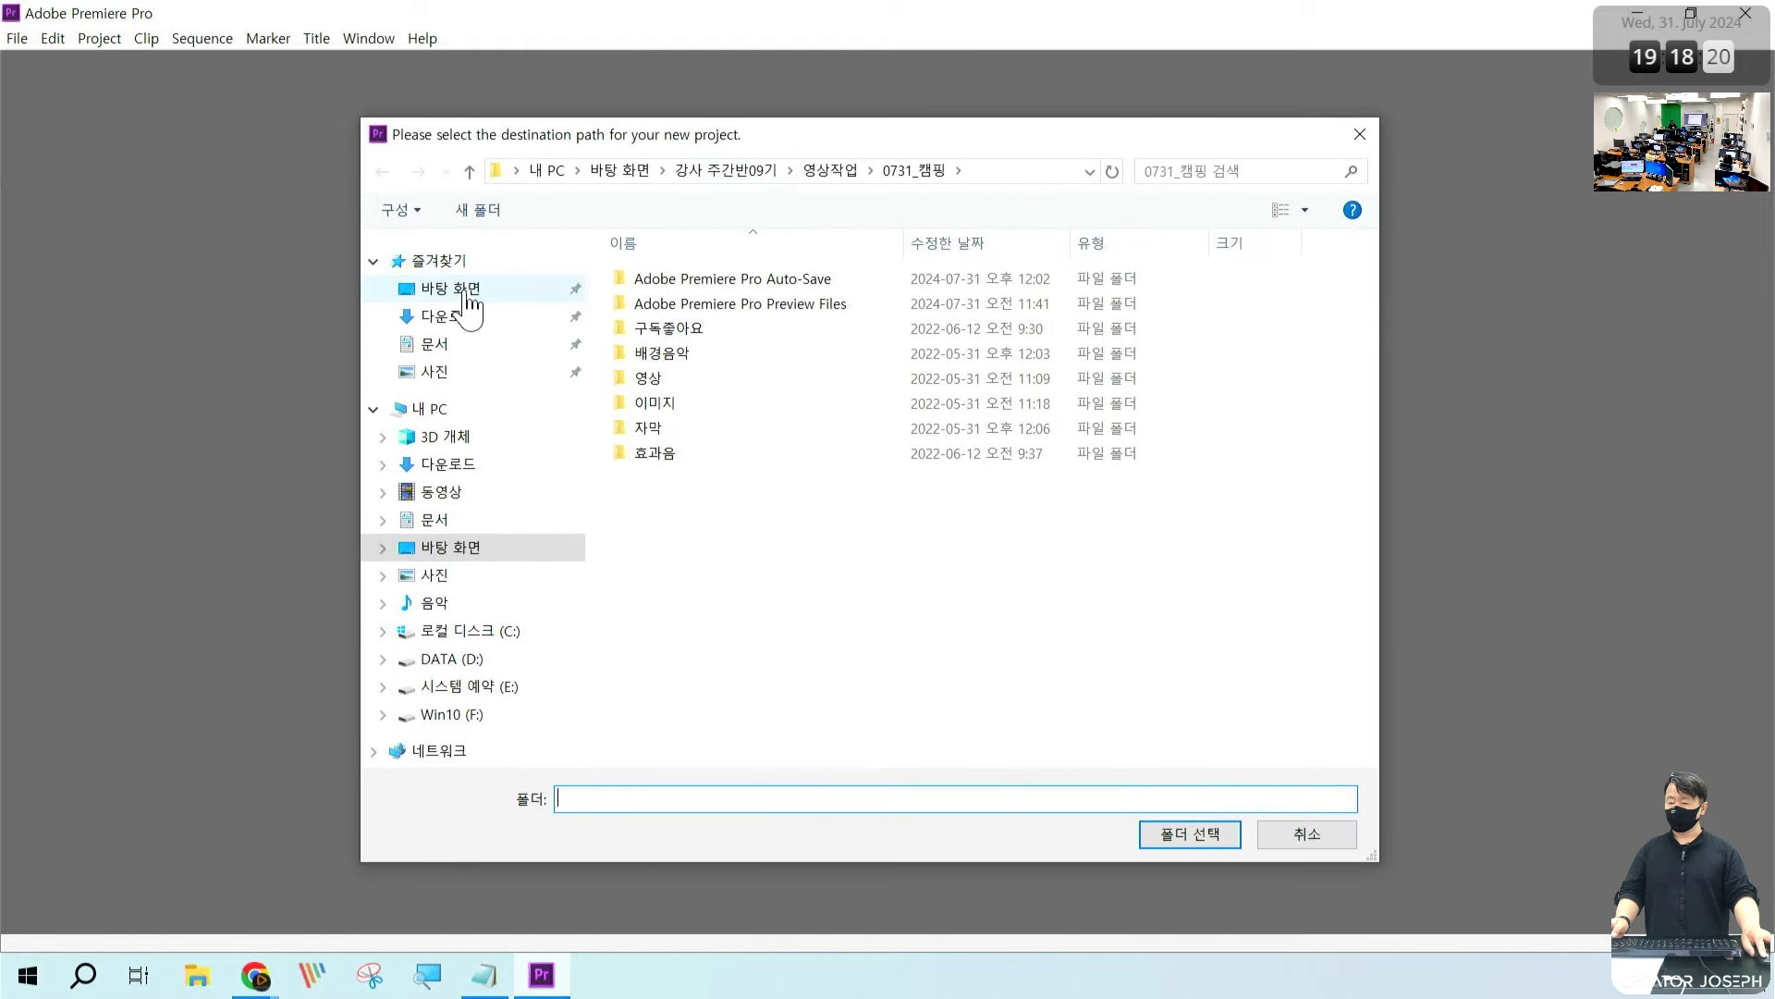
{"action": "left_click", "coordinate": [467, 292]}
{"action": "mouse_move", "coordinate": [391, 261]}
{"action": "left_mouse_down"}
{"action": "mouse_move", "coordinate": [466, 314]}
{"action": "mouse_move", "coordinate": [529, 304]}
{"action": "left_mouse_up"}
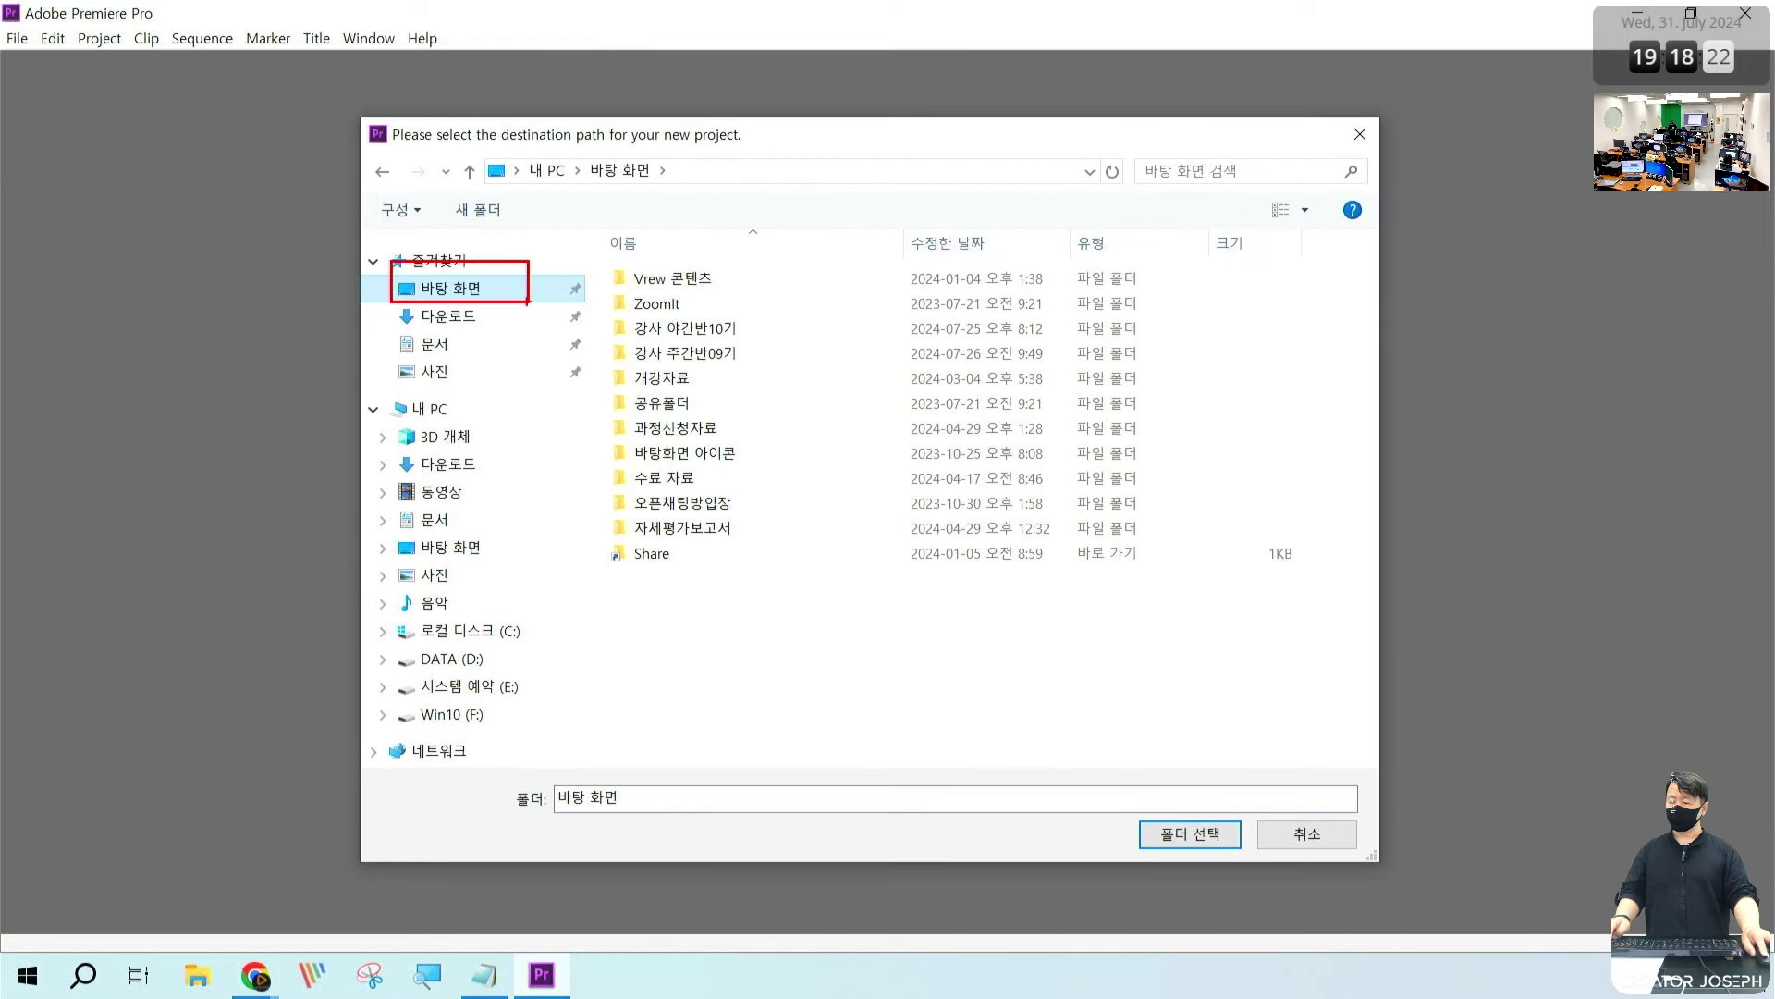
{"action": "key", "text": "Escape"}
{"action": "double_click", "coordinate": [726, 329]}
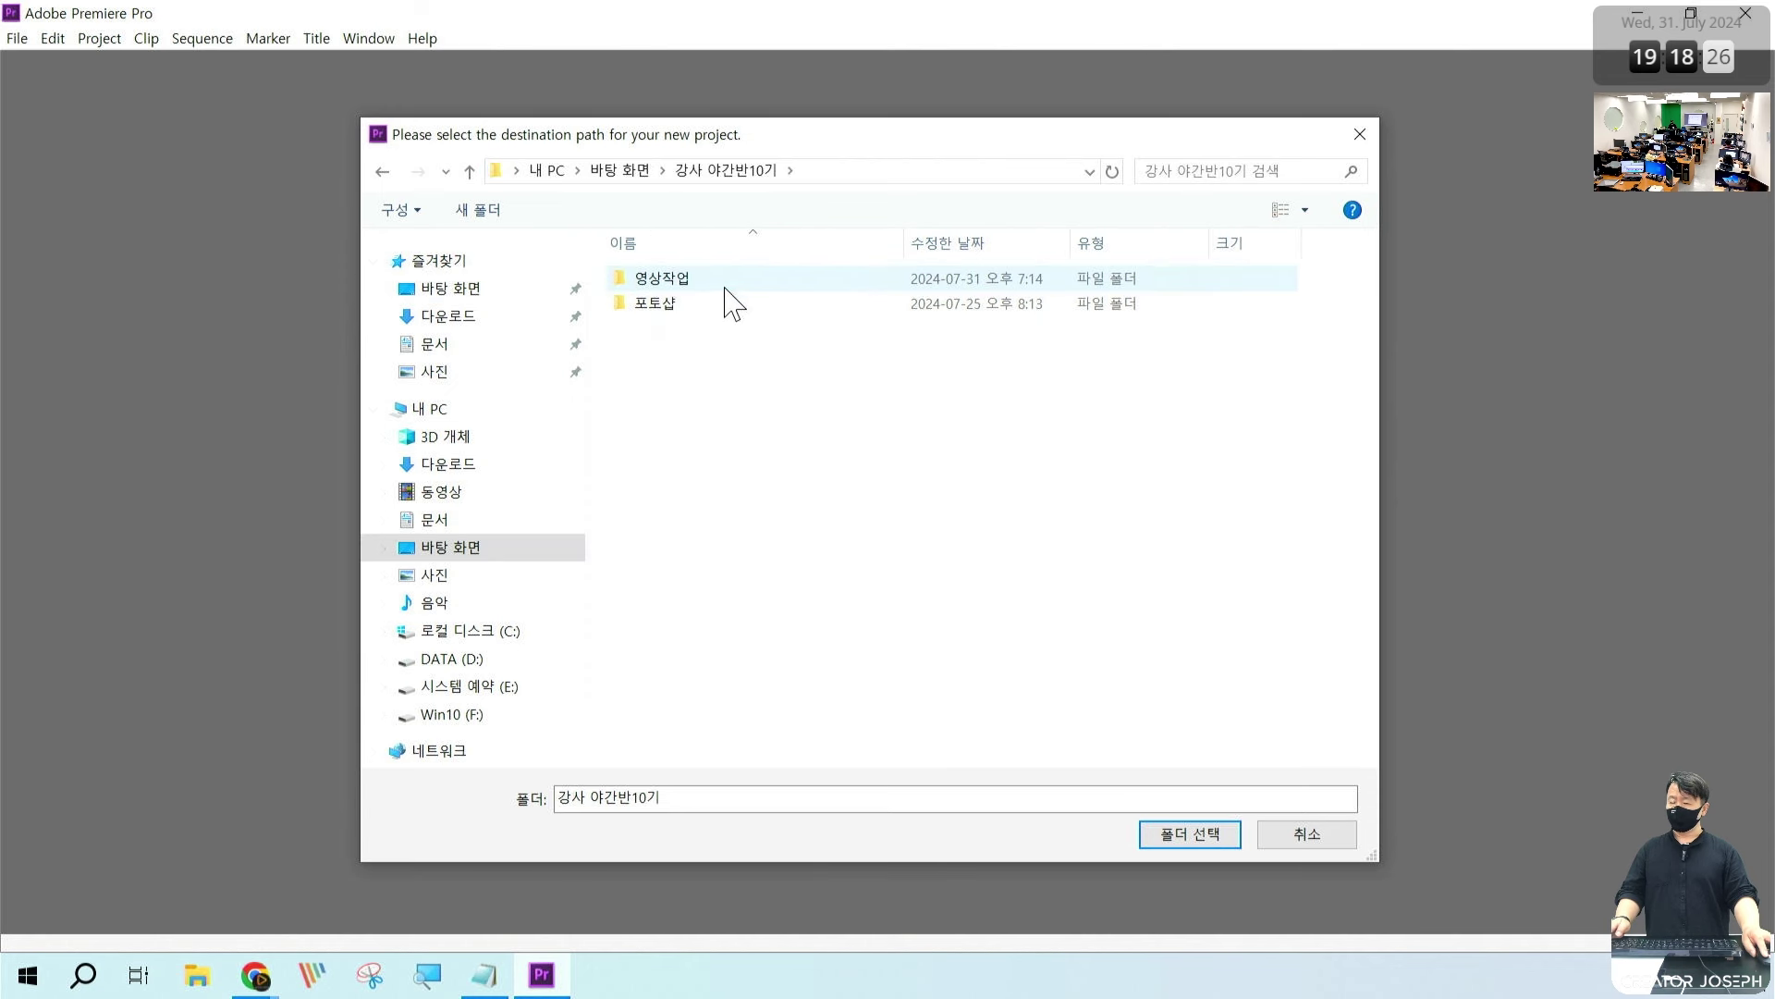
{"action": "double_click", "coordinate": [726, 289]}
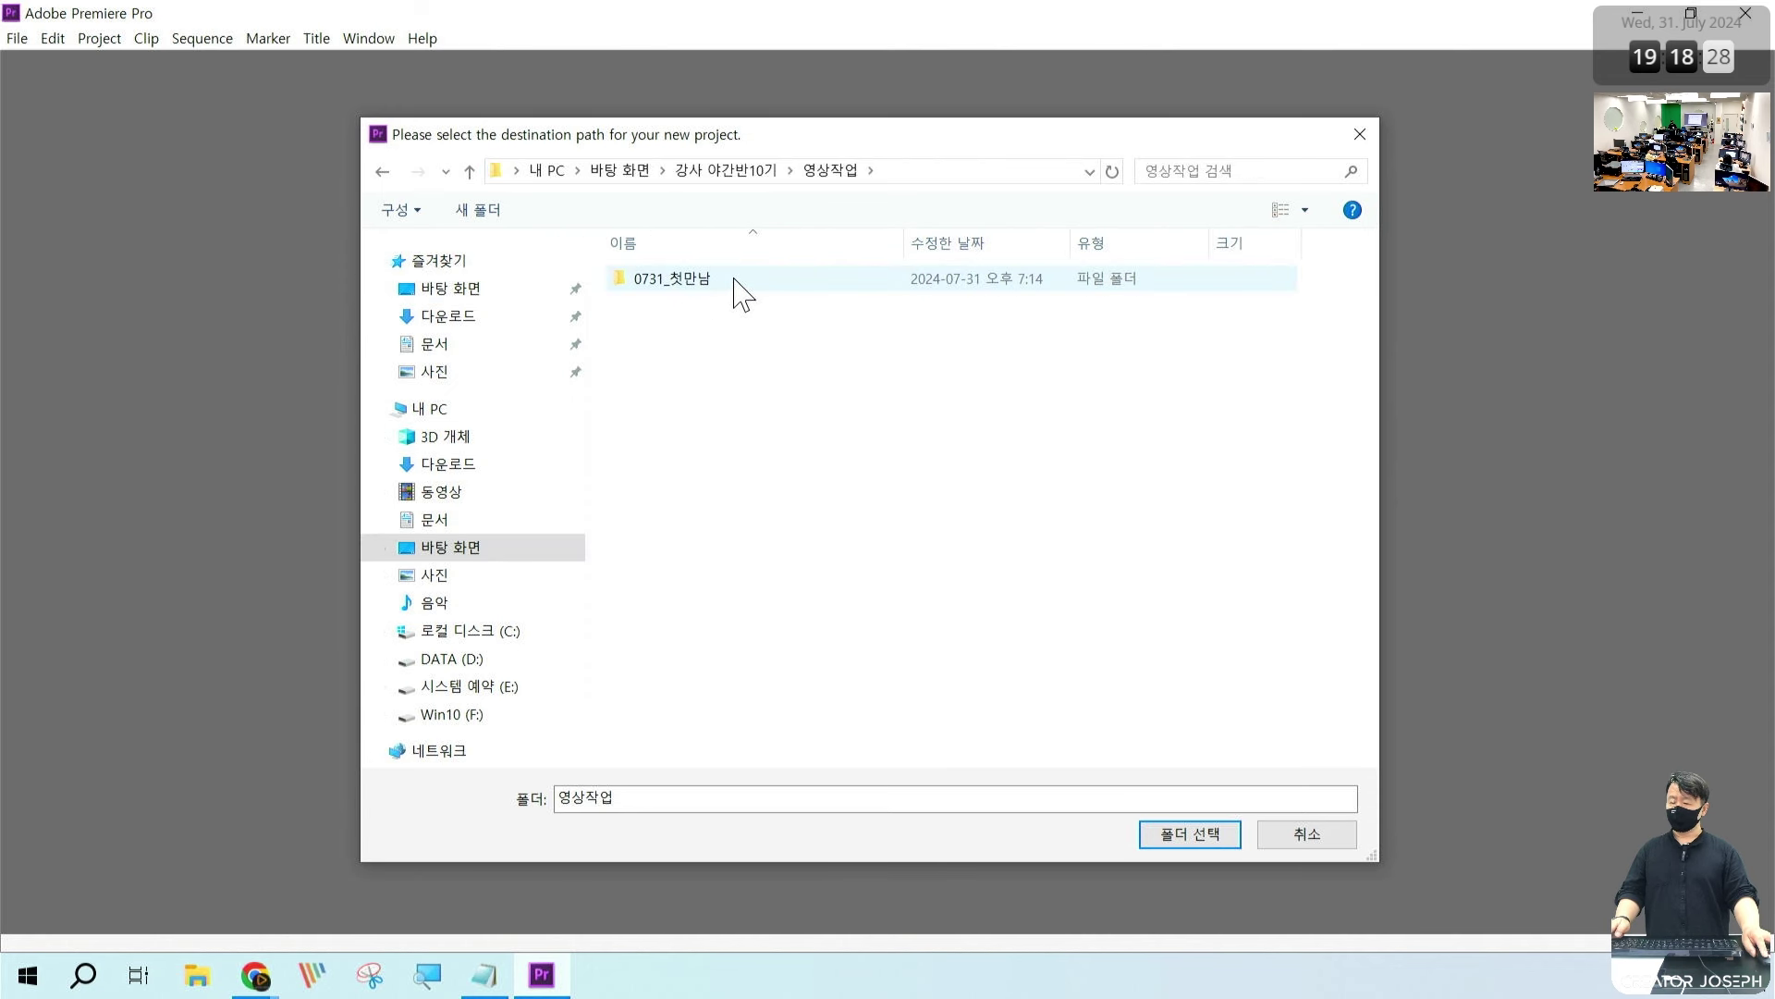
{"action": "double_click", "coordinate": [735, 280]}
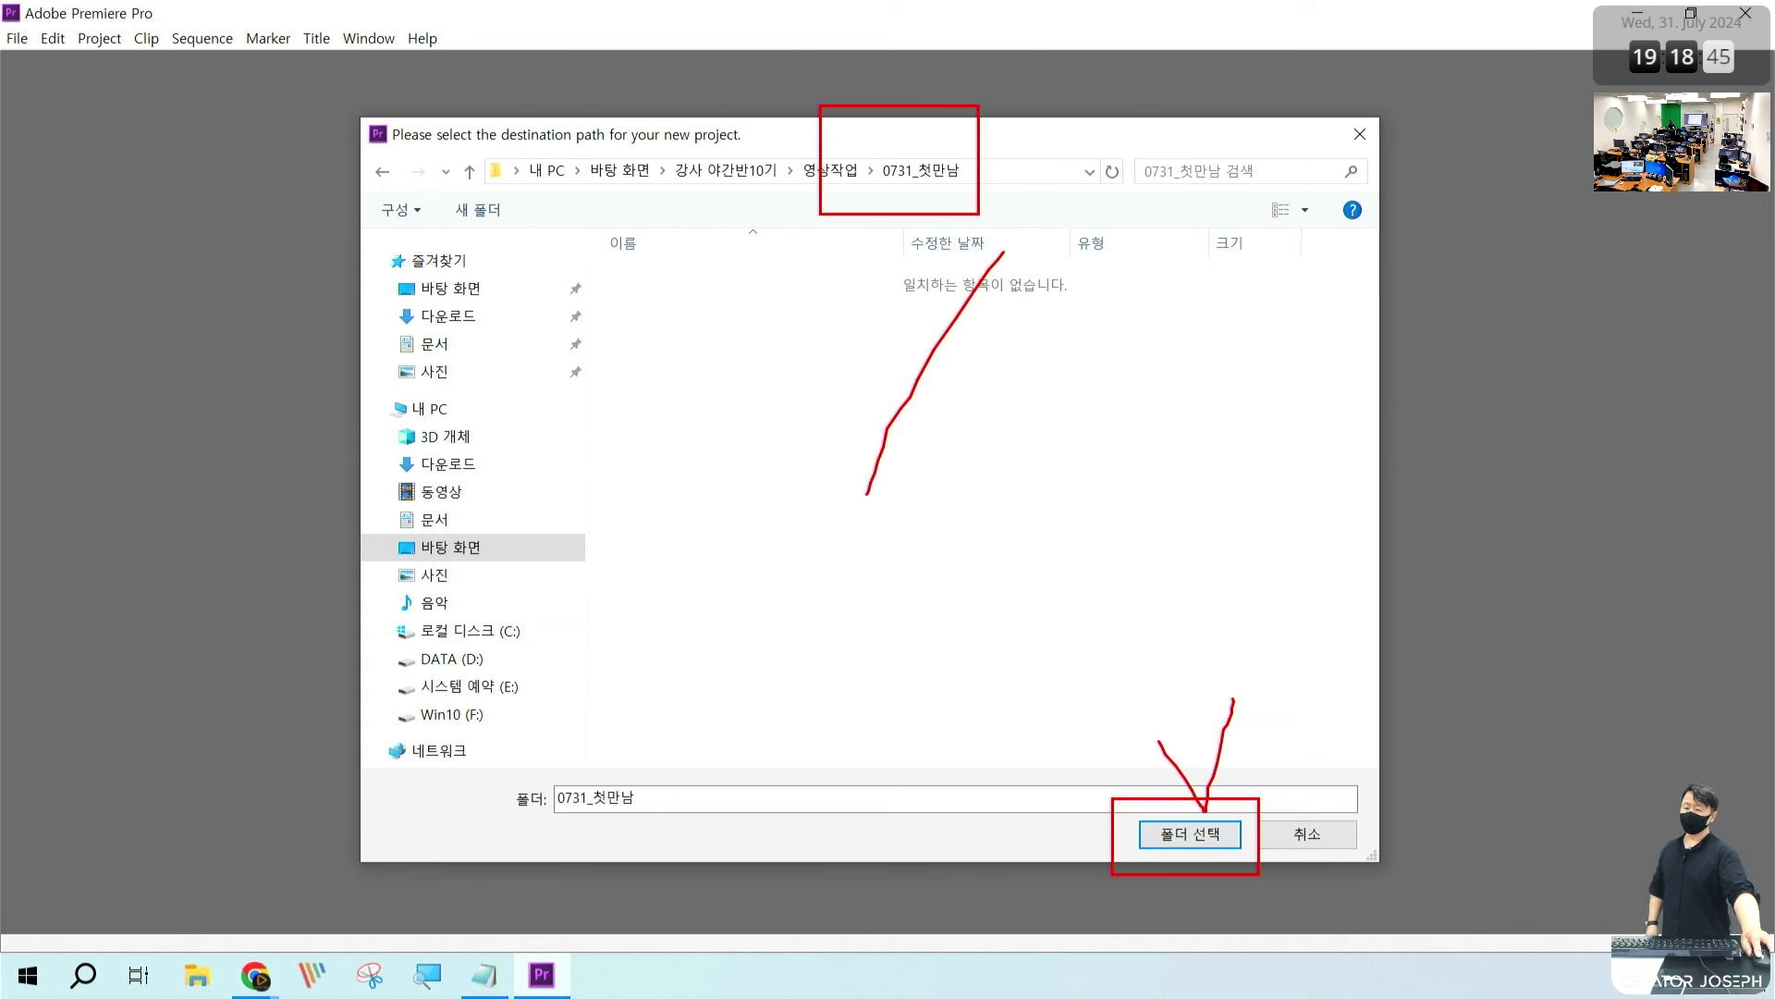
{"action": "left_click_drag", "start_coordinate": [853, 360], "coordinate": [941, 441]}
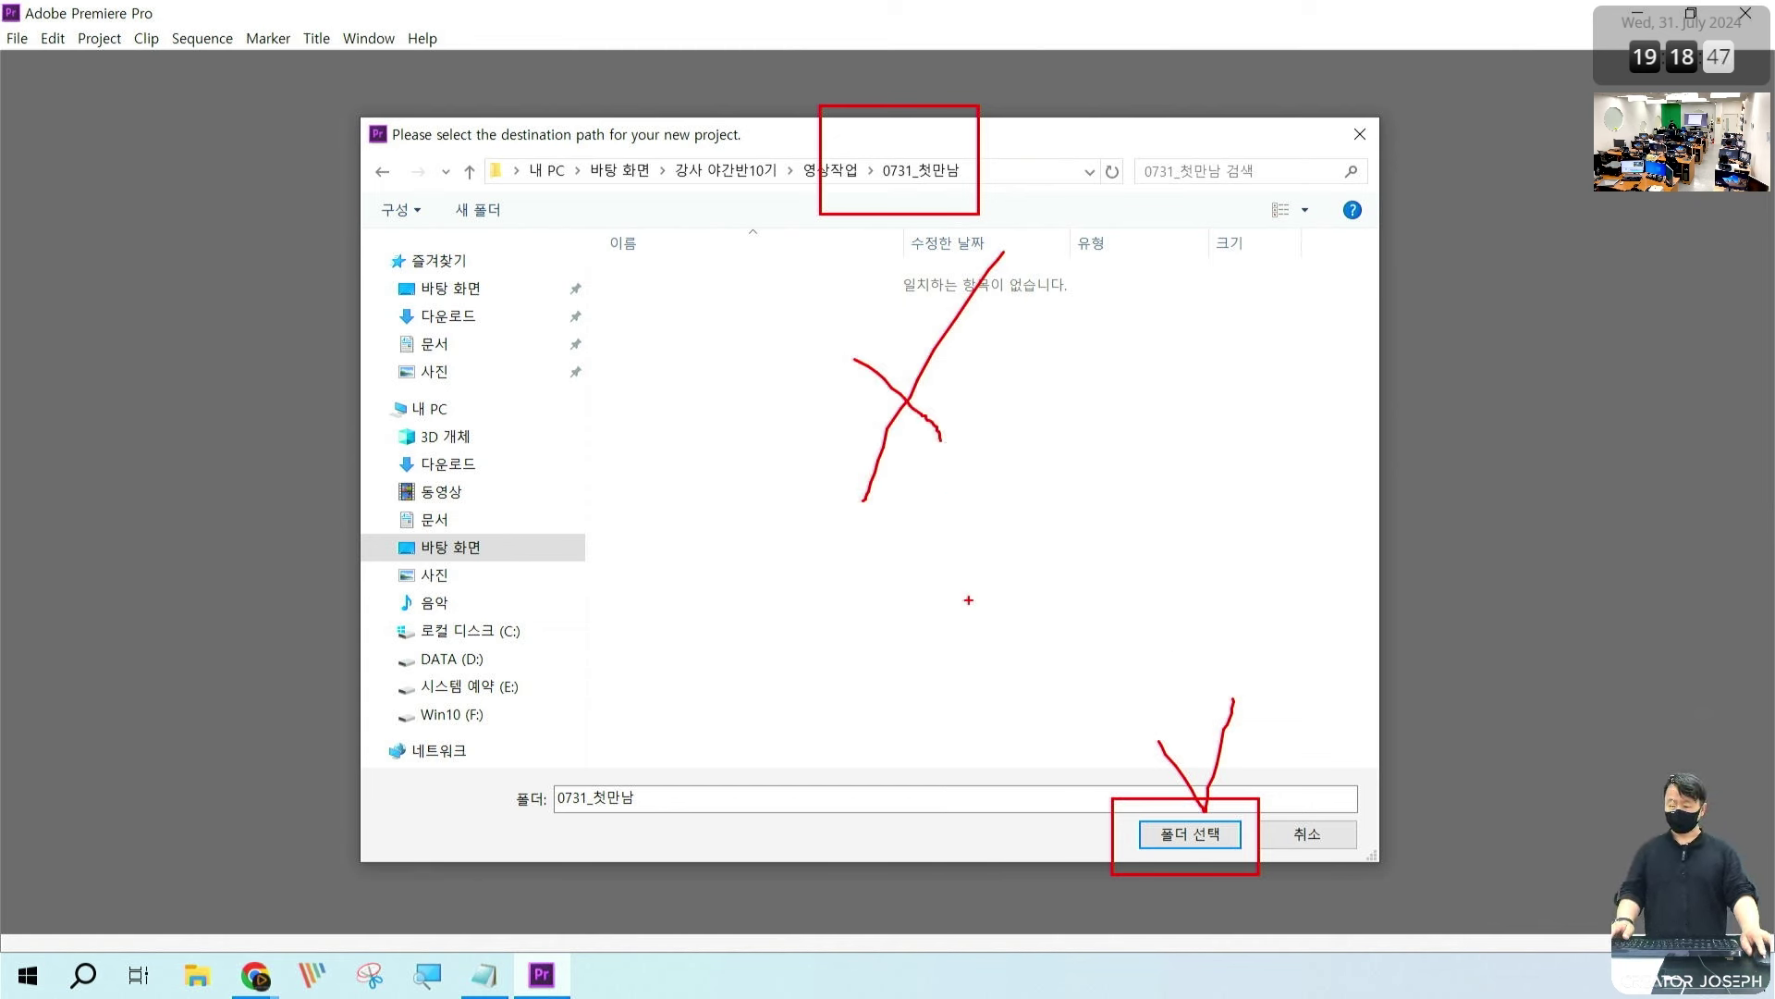
{"action": "key", "text": "Escape"}
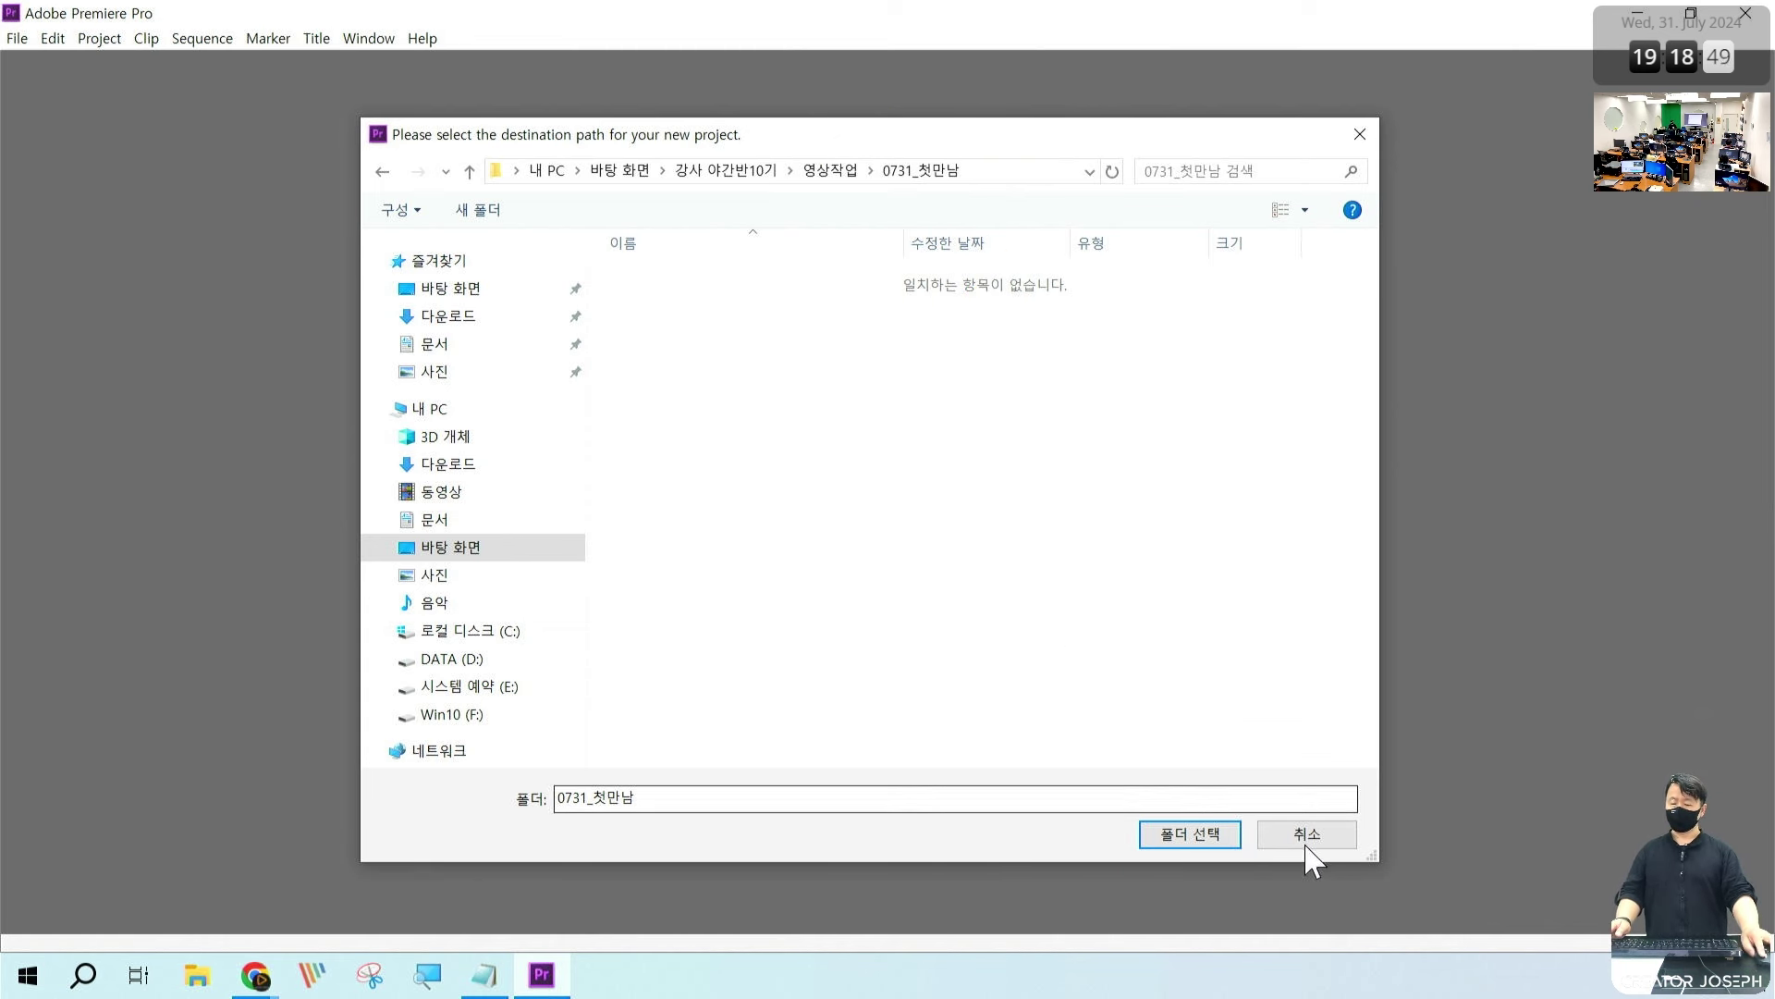
{"action": "left_click", "coordinate": [1219, 837]}
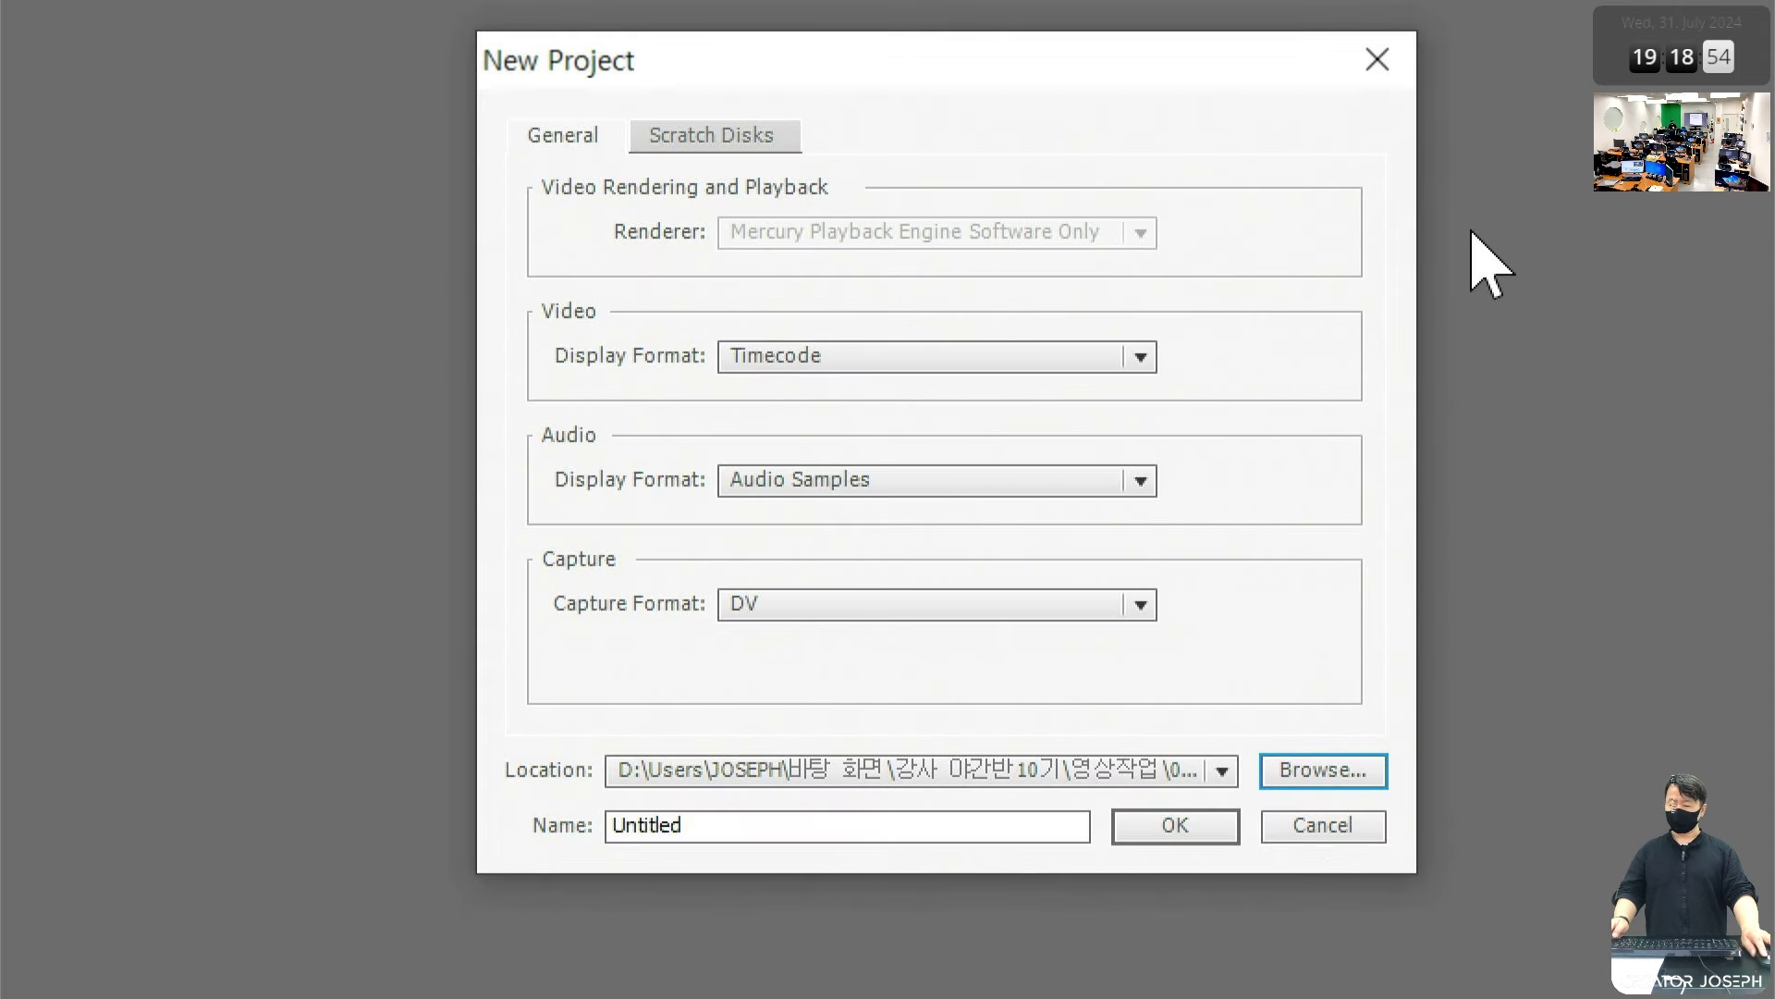
Step: Name the new project 0731_첫만남 and create it
{"action": "left_click", "coordinate": [694, 775]}
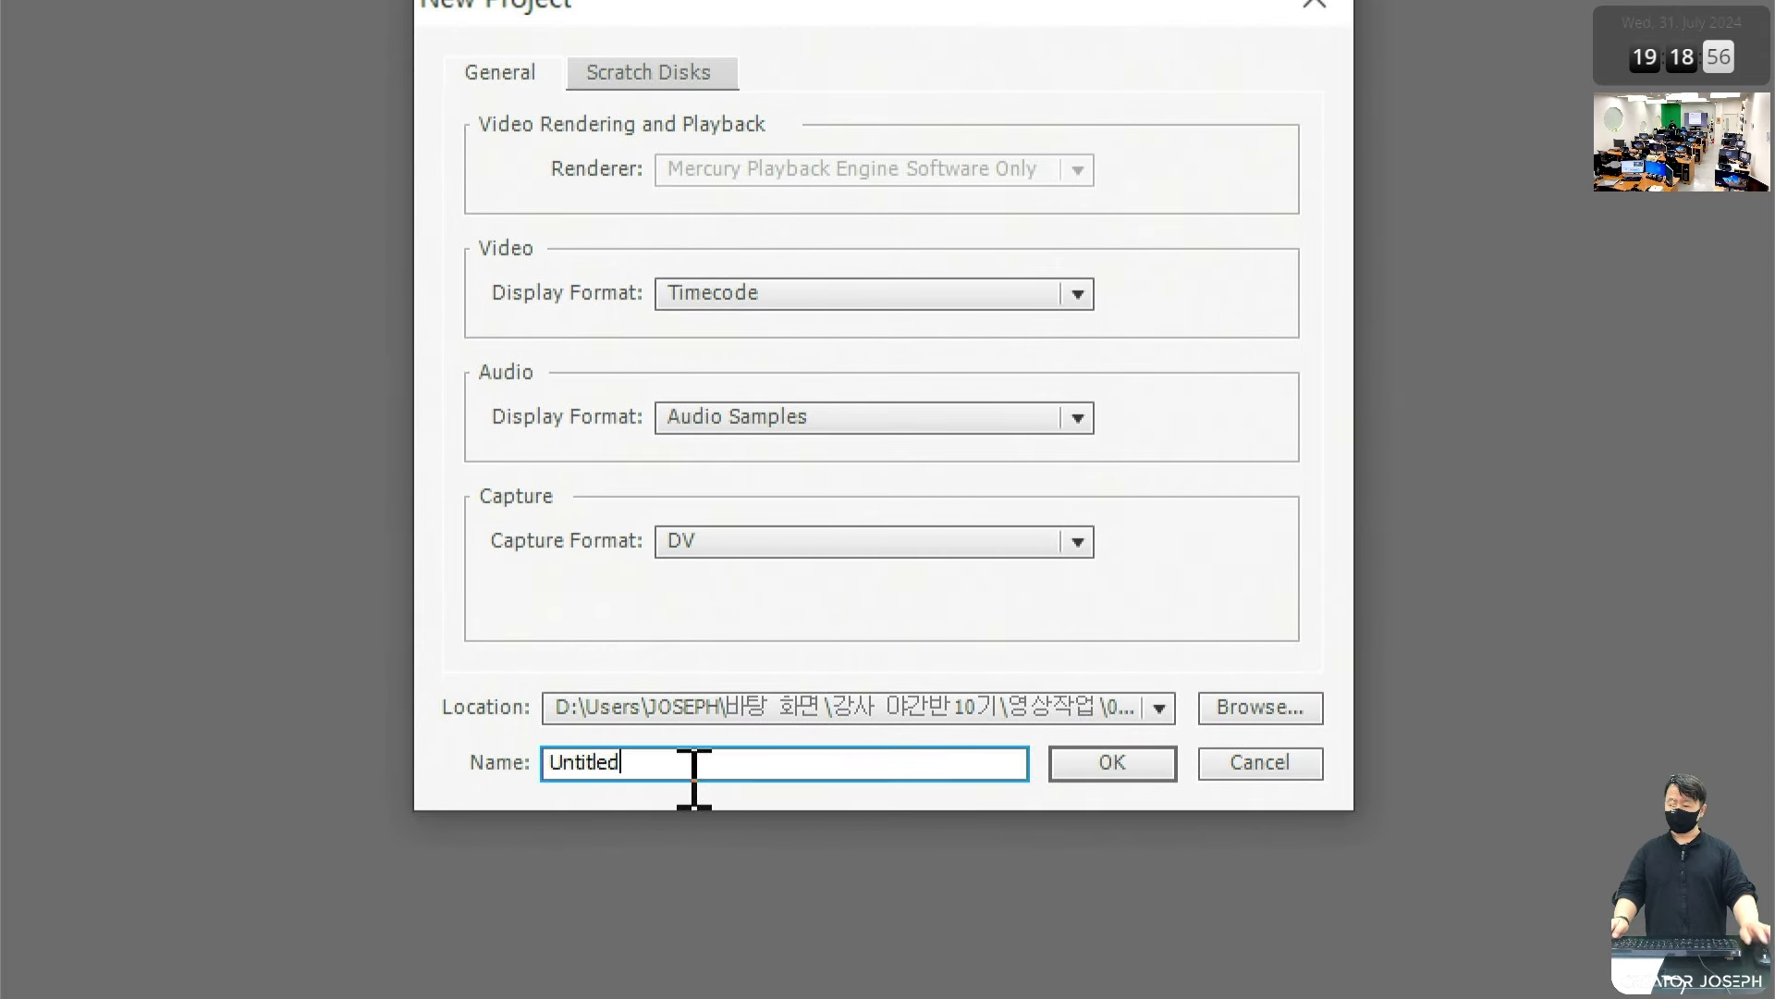
{"action": "key", "text": "BackSpace"}
{"action": "key", "text": "BackSpace"}
{"action": "key", "text": "BackSpace"}
{"action": "key", "text": "BackSpace"}
{"action": "key", "text": "BackSpace"}
{"action": "key", "text": "BackSpace"}
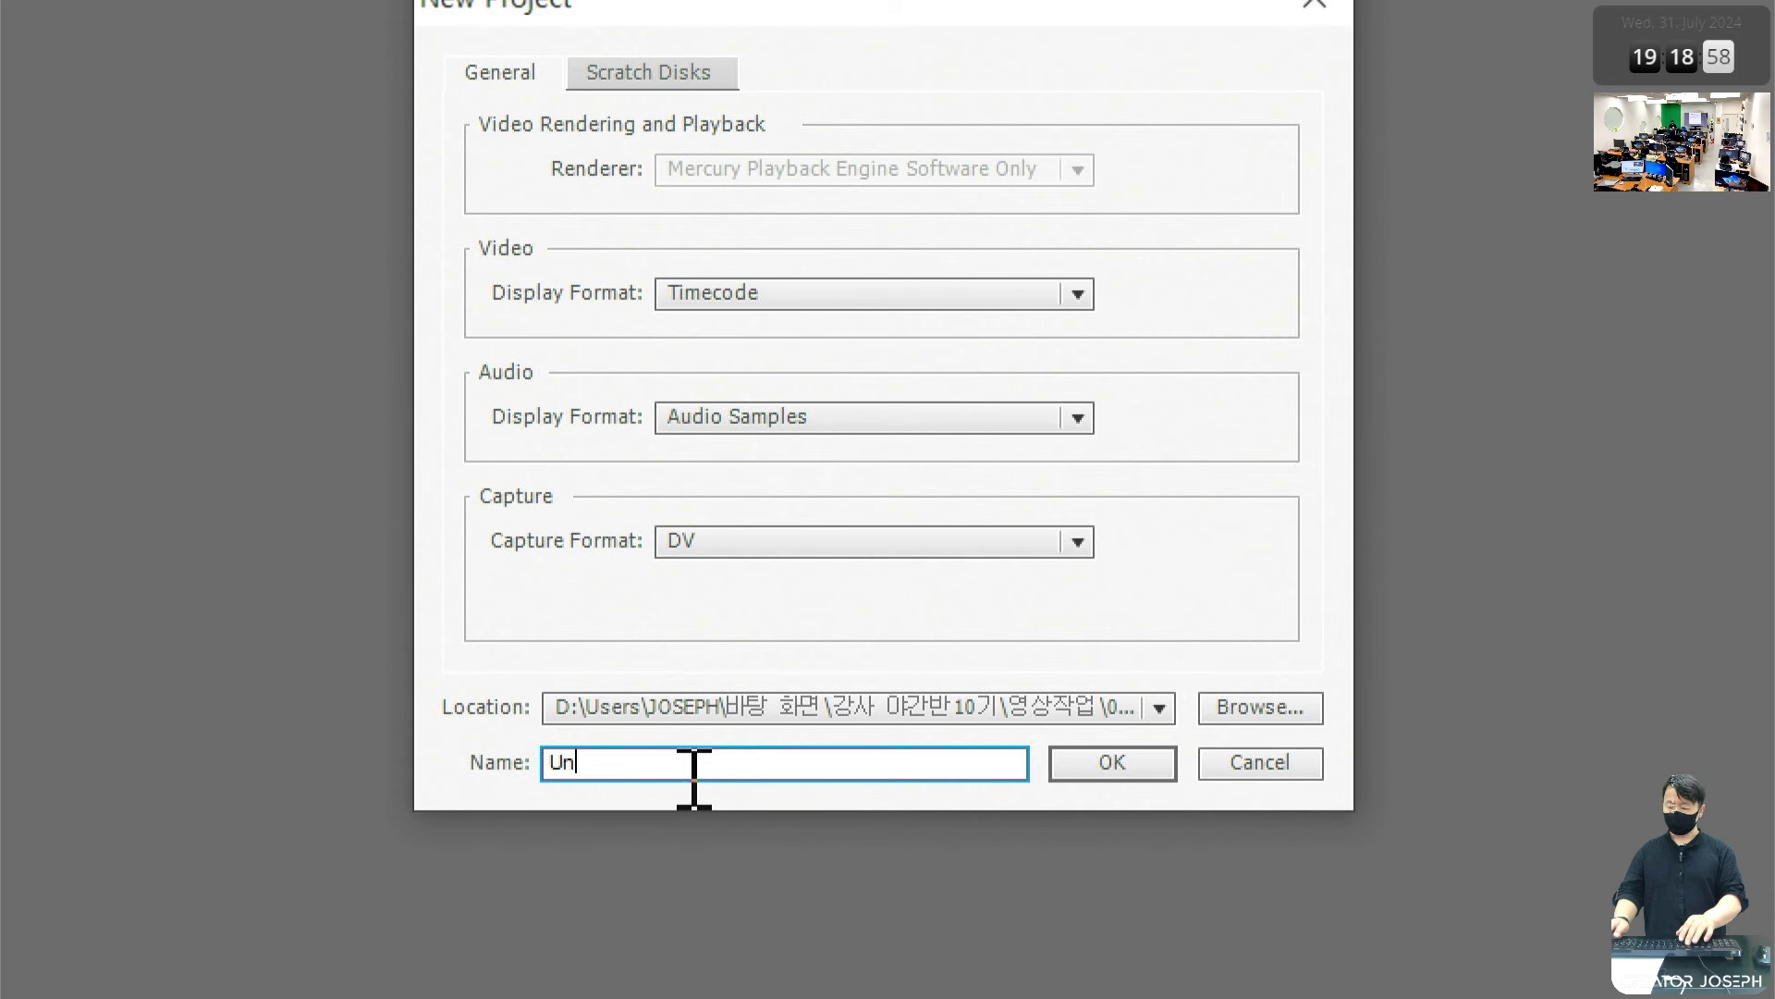
{"action": "type", "text": "0731_"}
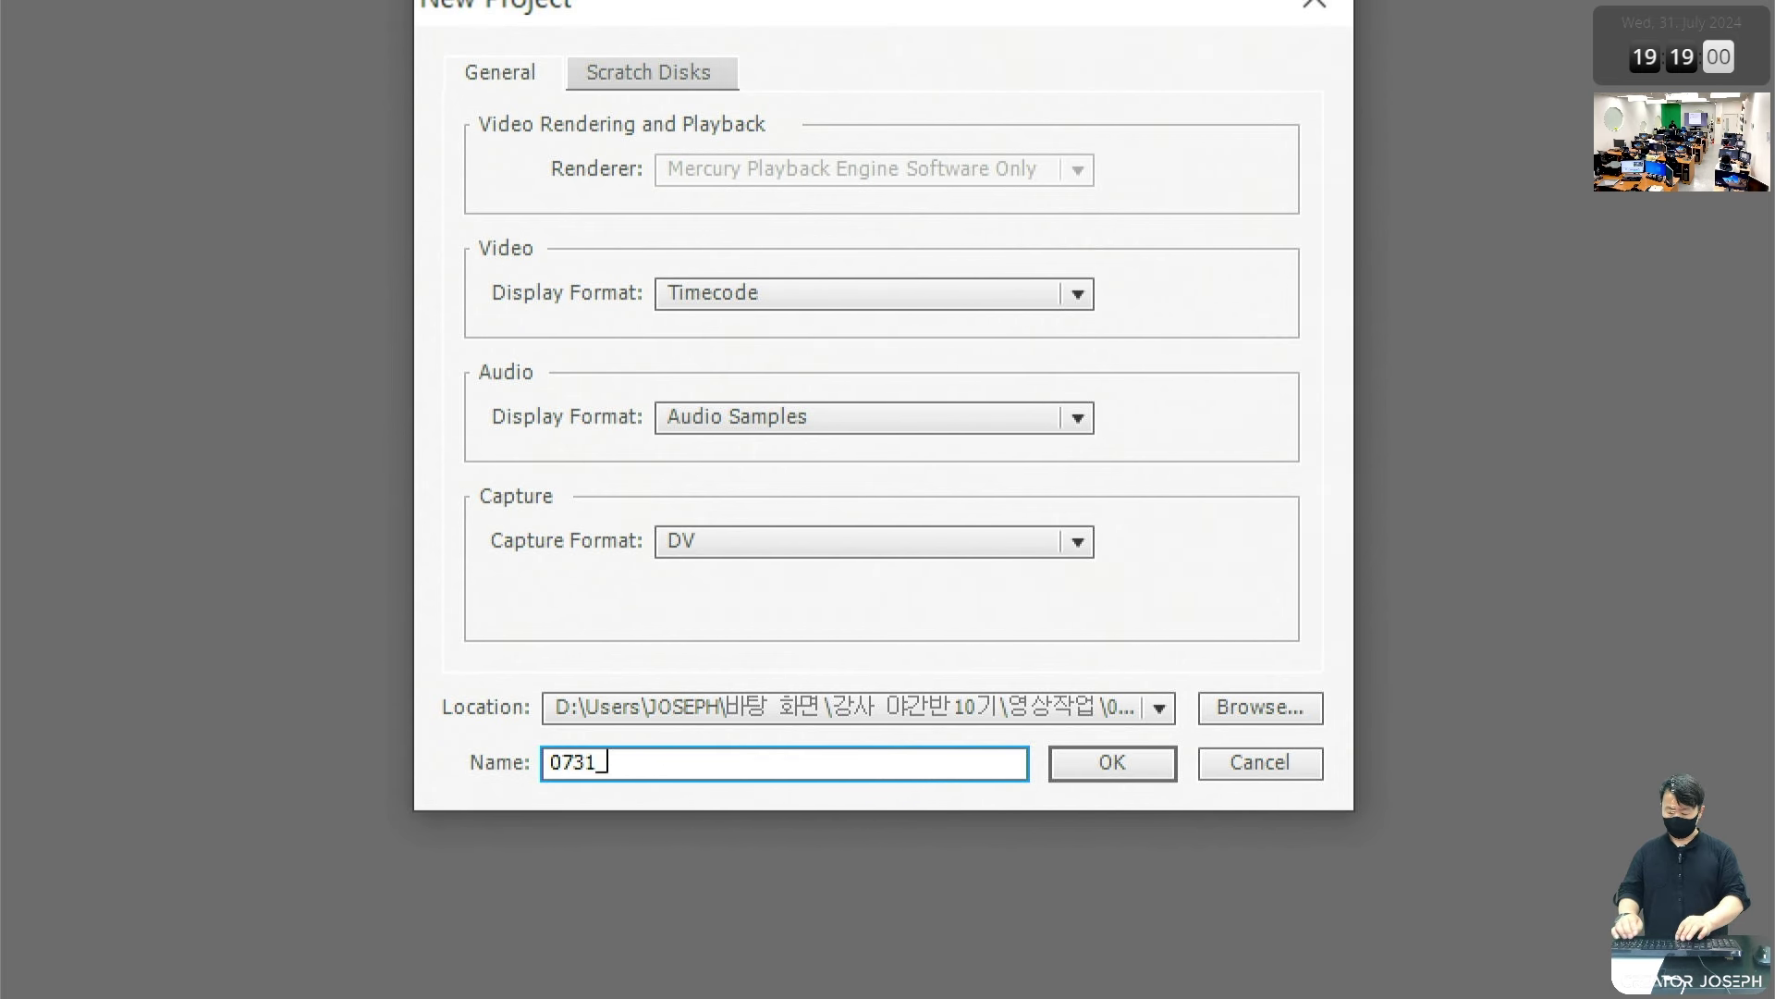
{"action": "type", "text": "첫만마"}
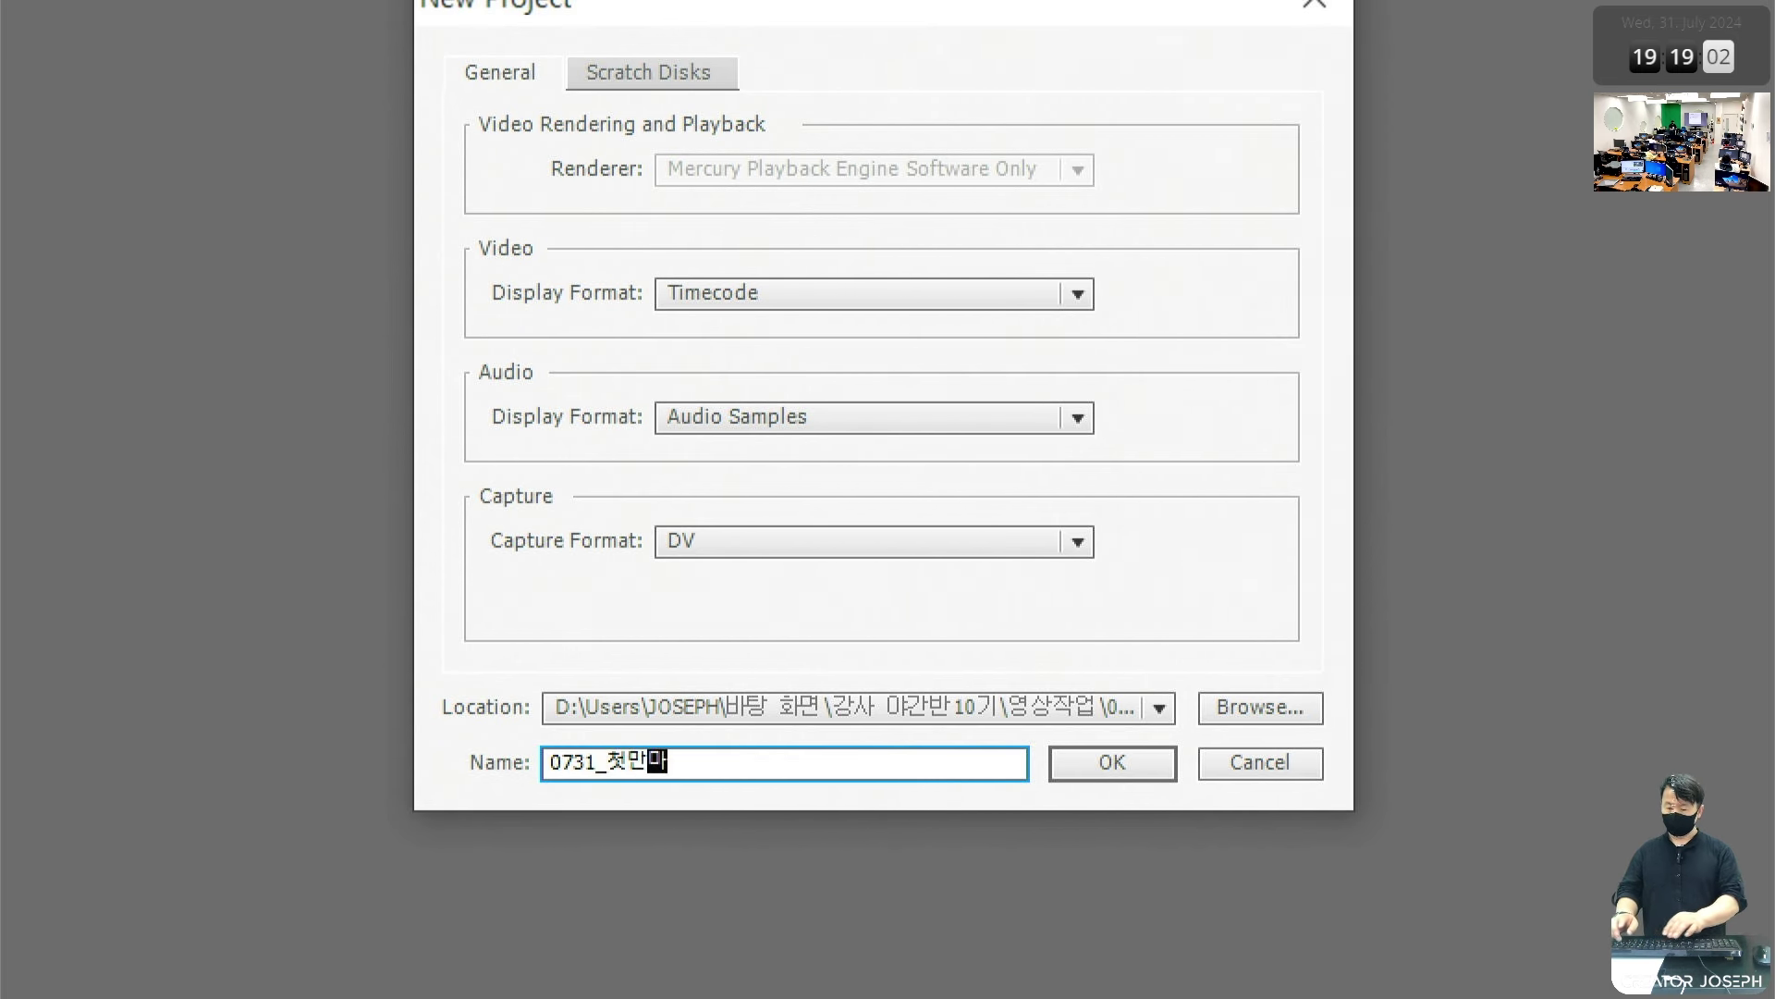
{"action": "left_click", "coordinate": [1115, 767]}
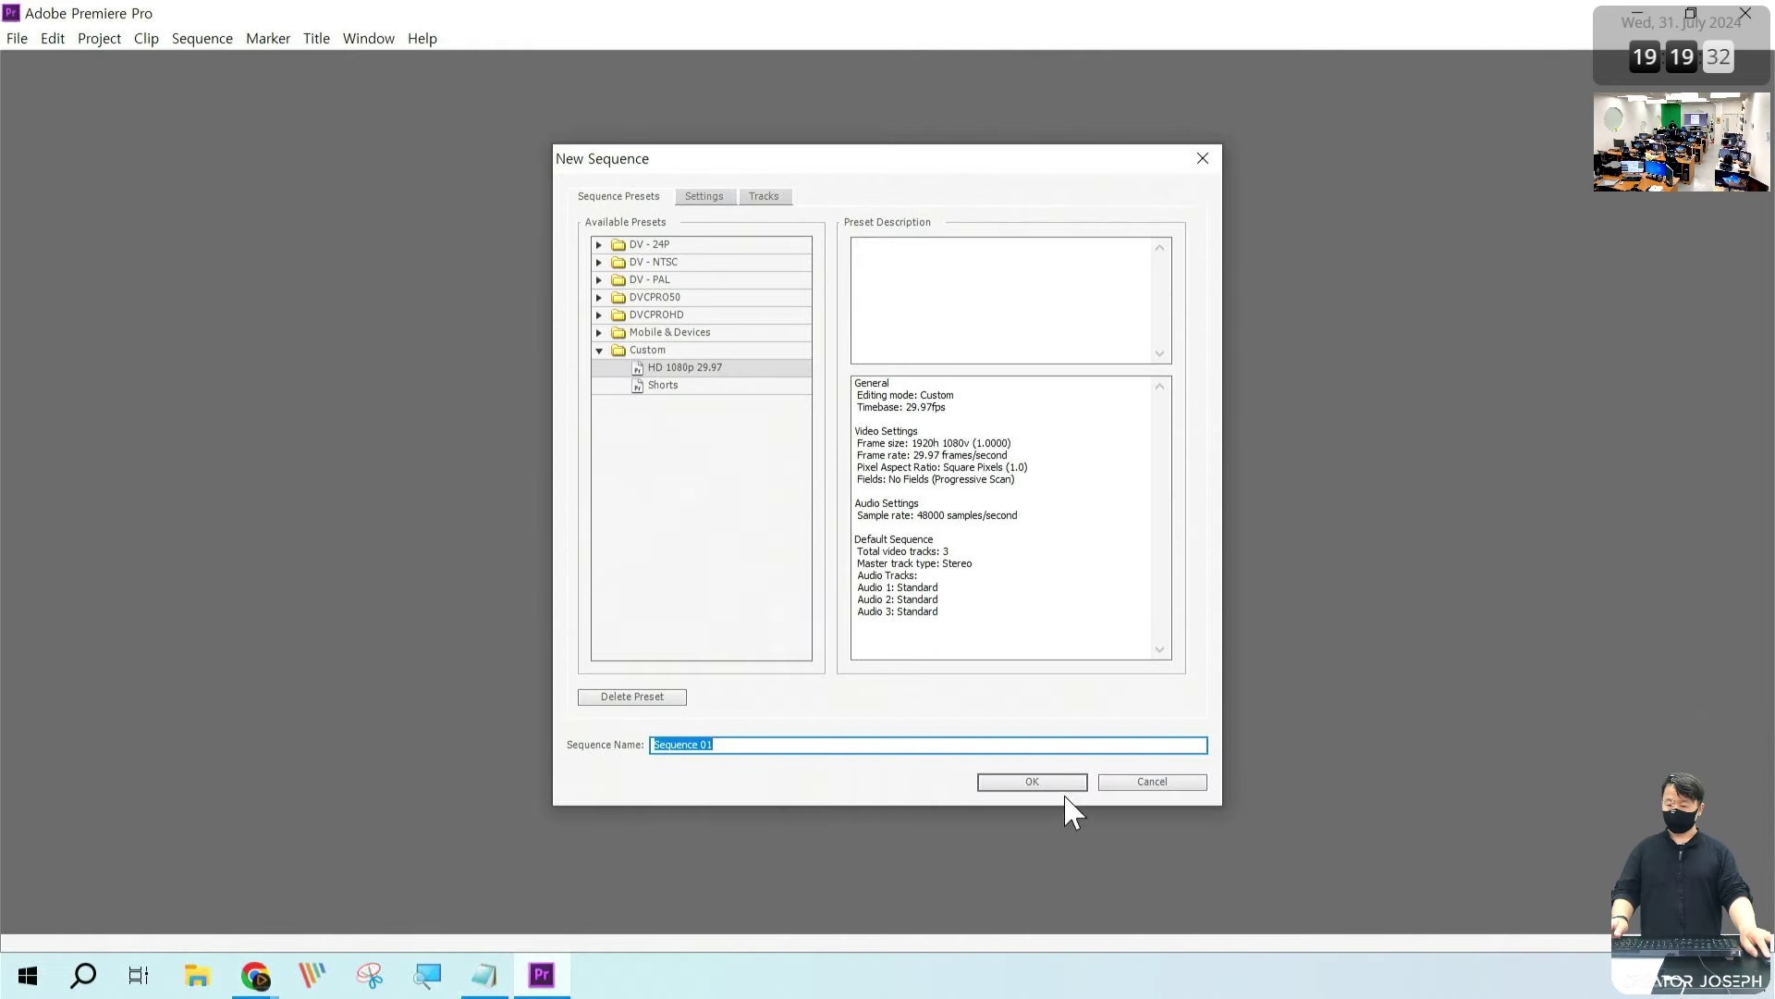
Step: Create the project's sequence with the custom HD 1080p 29.97 preset, keeping the name Sequence 01
{"action": "left_click", "coordinate": [1054, 781]}
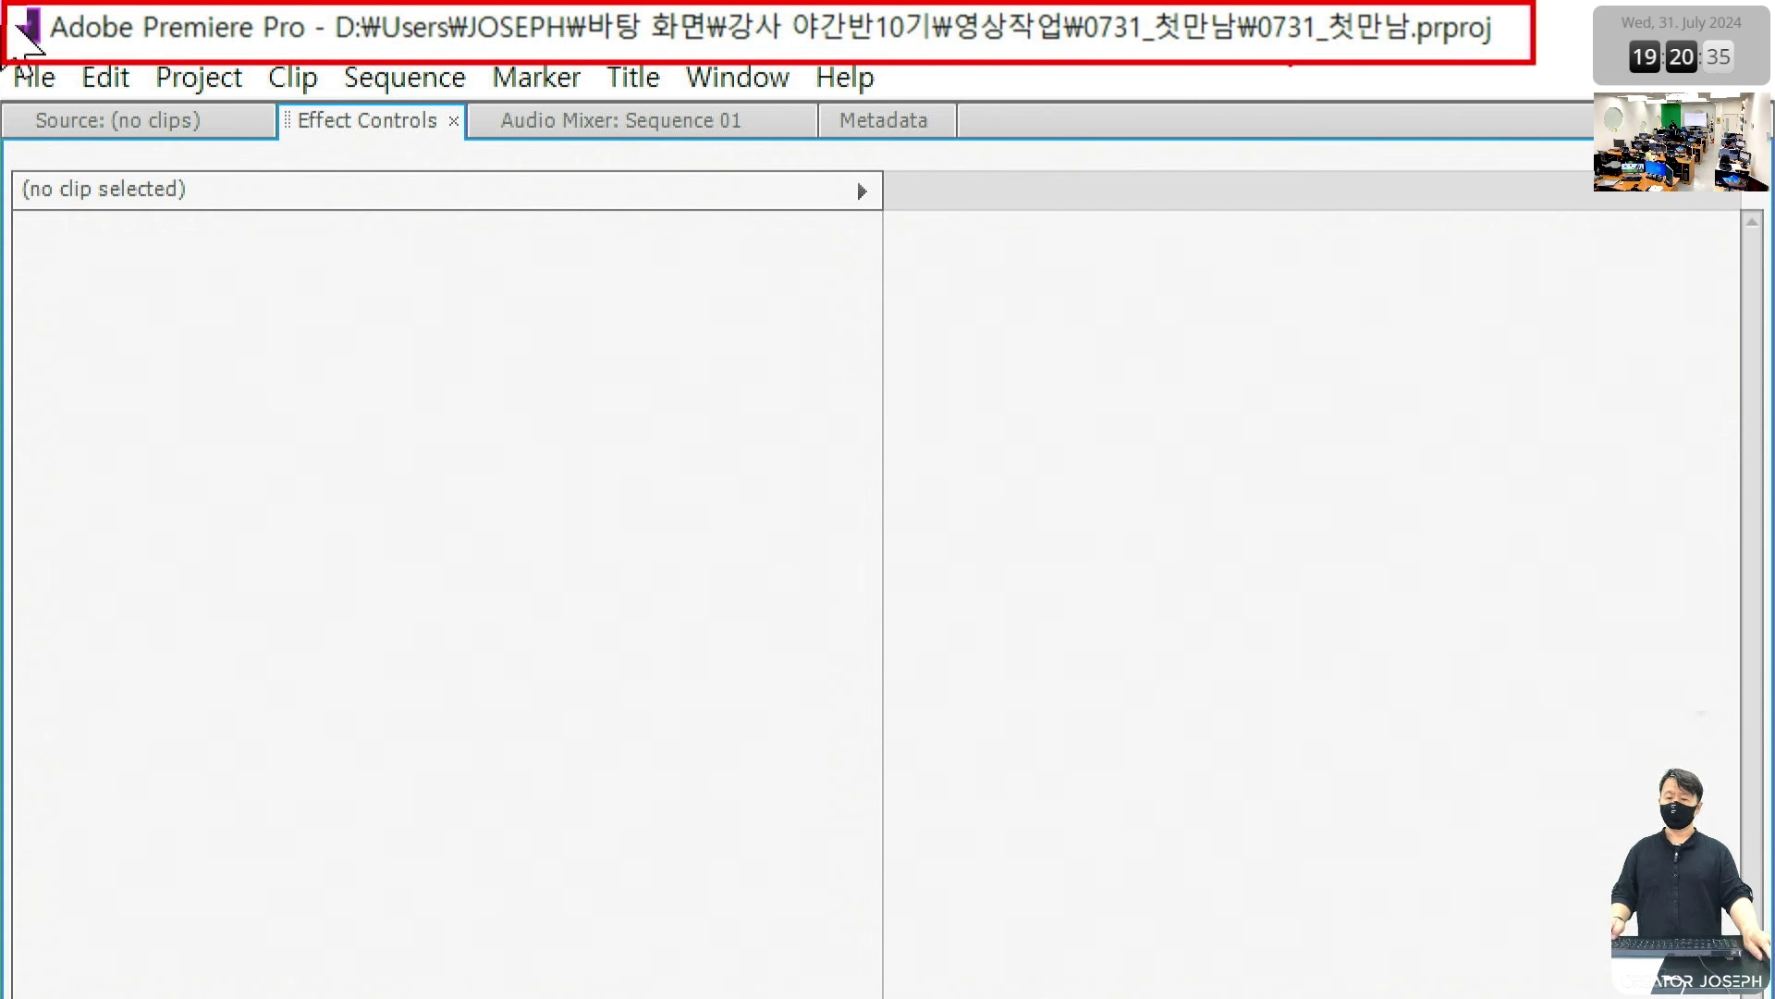
{"action": "mouse_move", "coordinate": [1253, 80]}
{"action": "left_mouse_down"}
{"action": "mouse_move", "coordinate": [1292, 71]}
{"action": "mouse_move", "coordinate": [1422, 119]}
{"action": "mouse_move", "coordinate": [1537, 95]}
{"action": "left_mouse_up"}
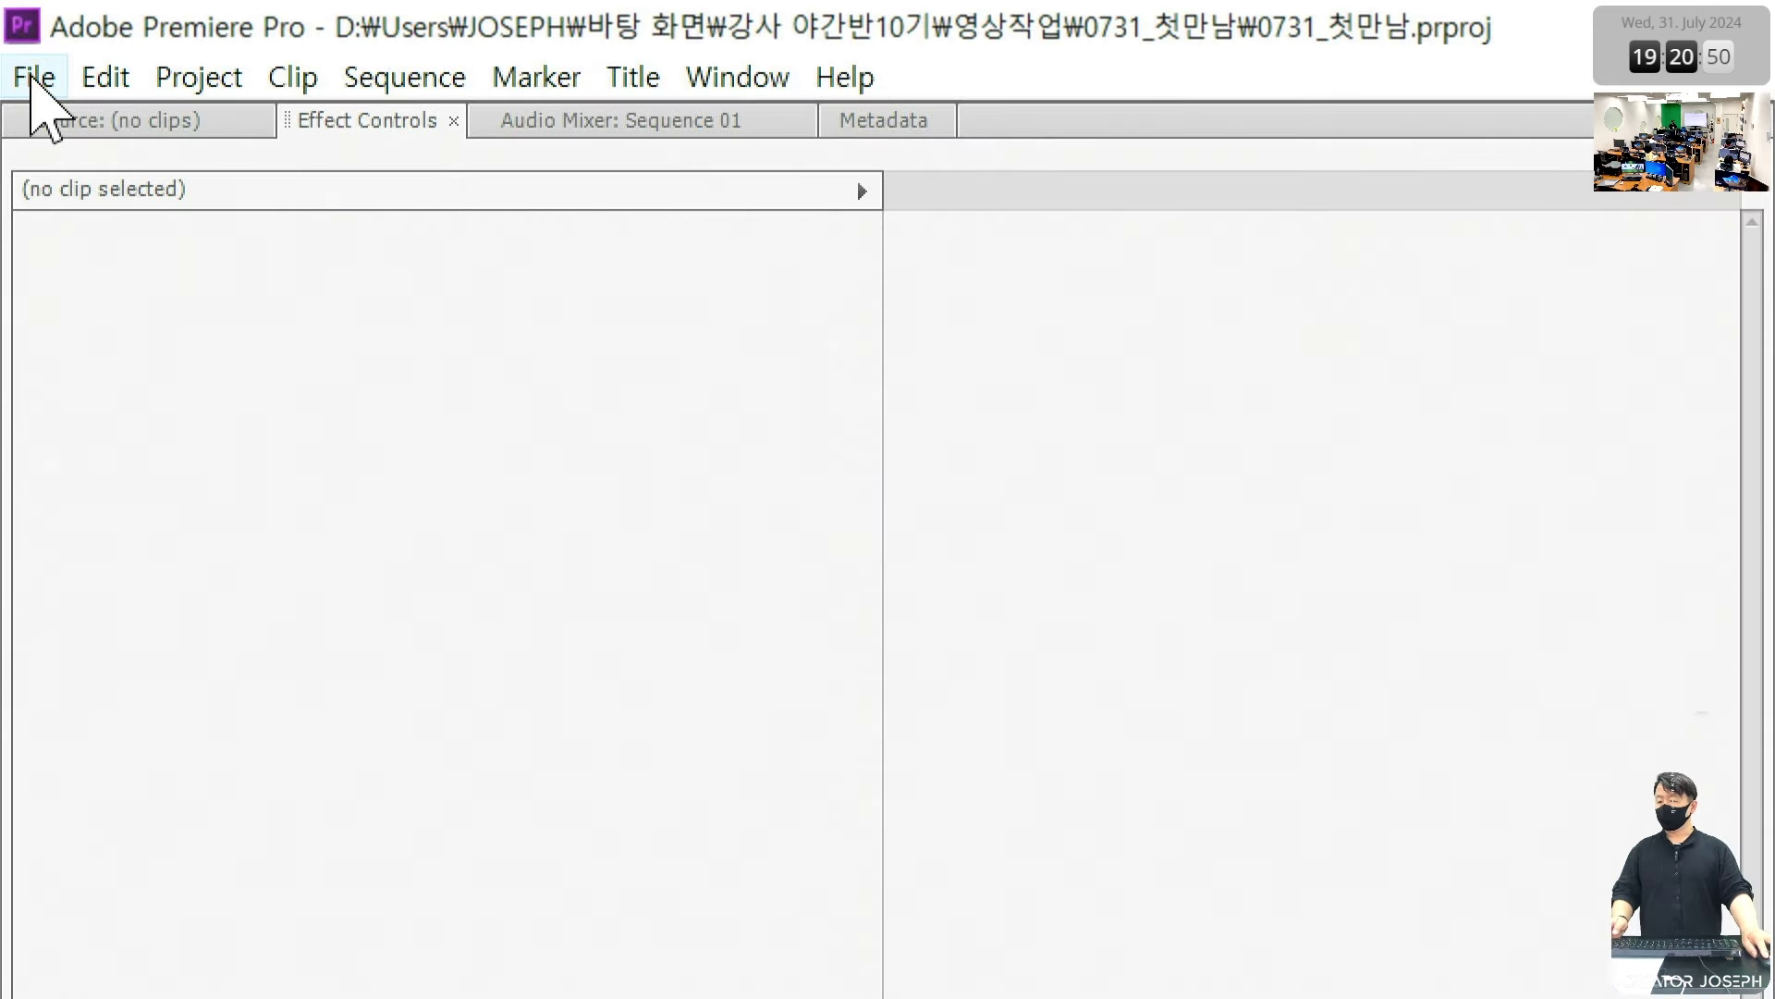
Step: Start a media import and browse to the desktop folder 강사 야간반10기 > 영상작업 > 0731_첫만남
{"action": "left_click", "coordinate": [11, 41]}
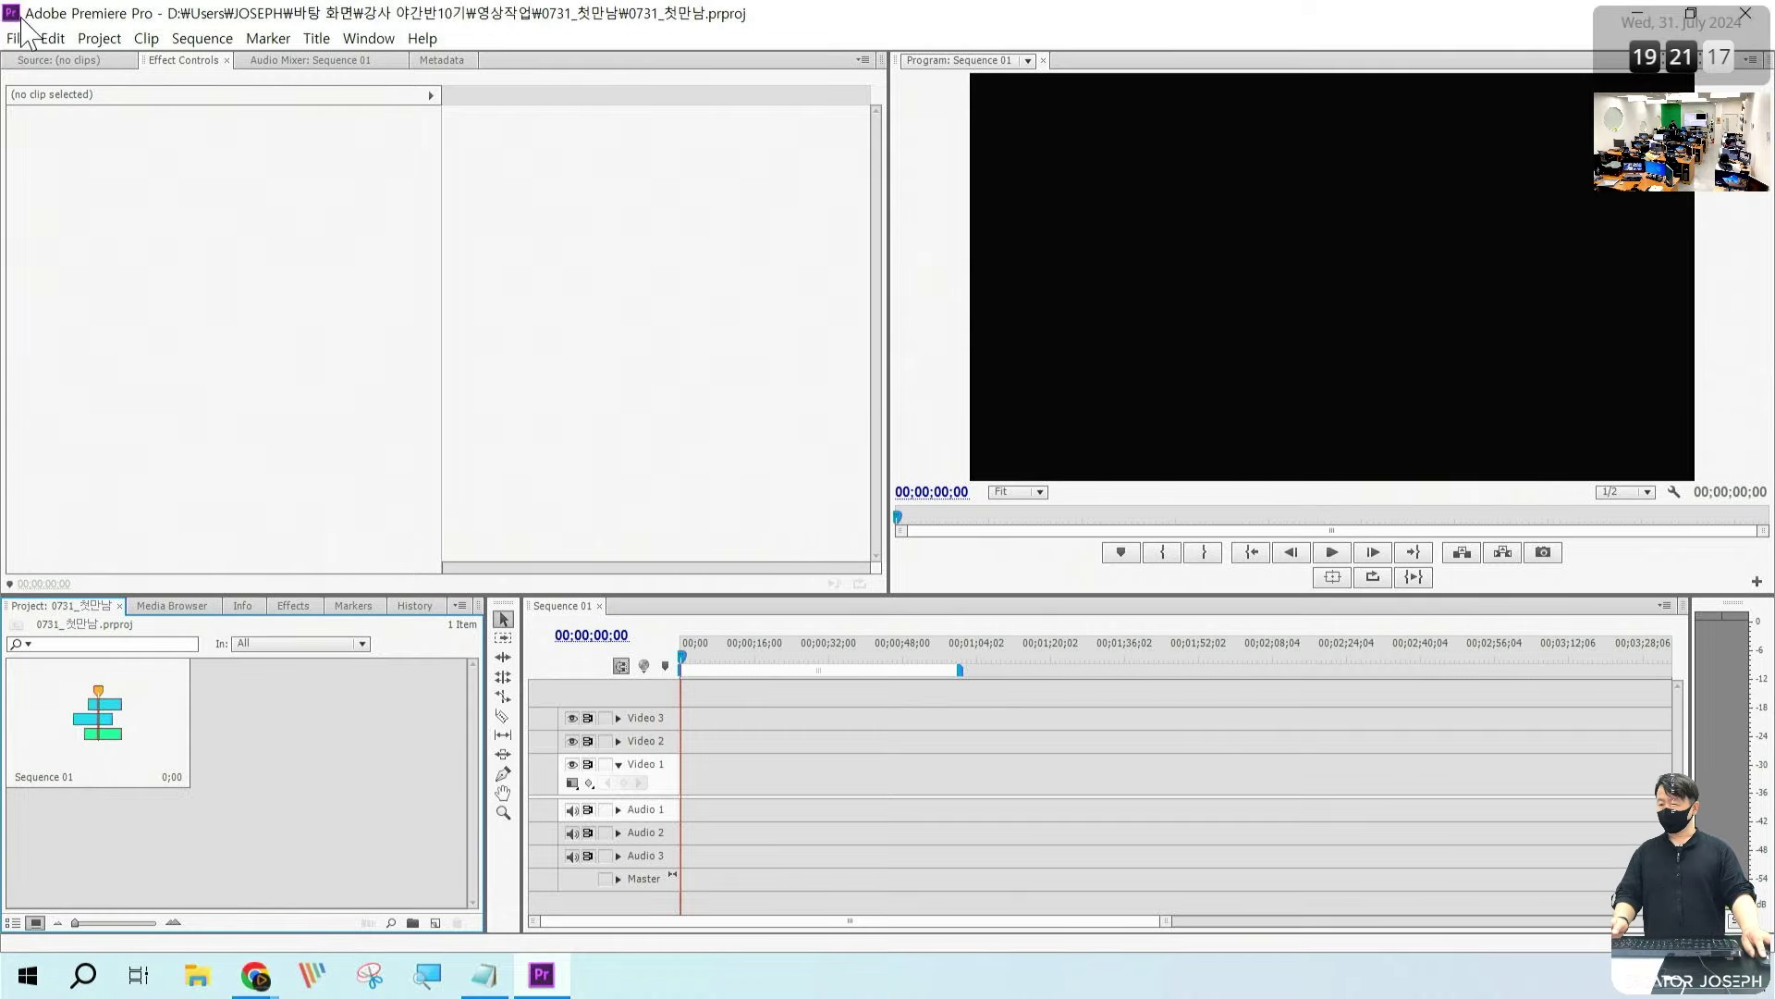
{"action": "left_click", "coordinate": [17, 39]}
{"action": "left_click", "coordinate": [111, 458]}
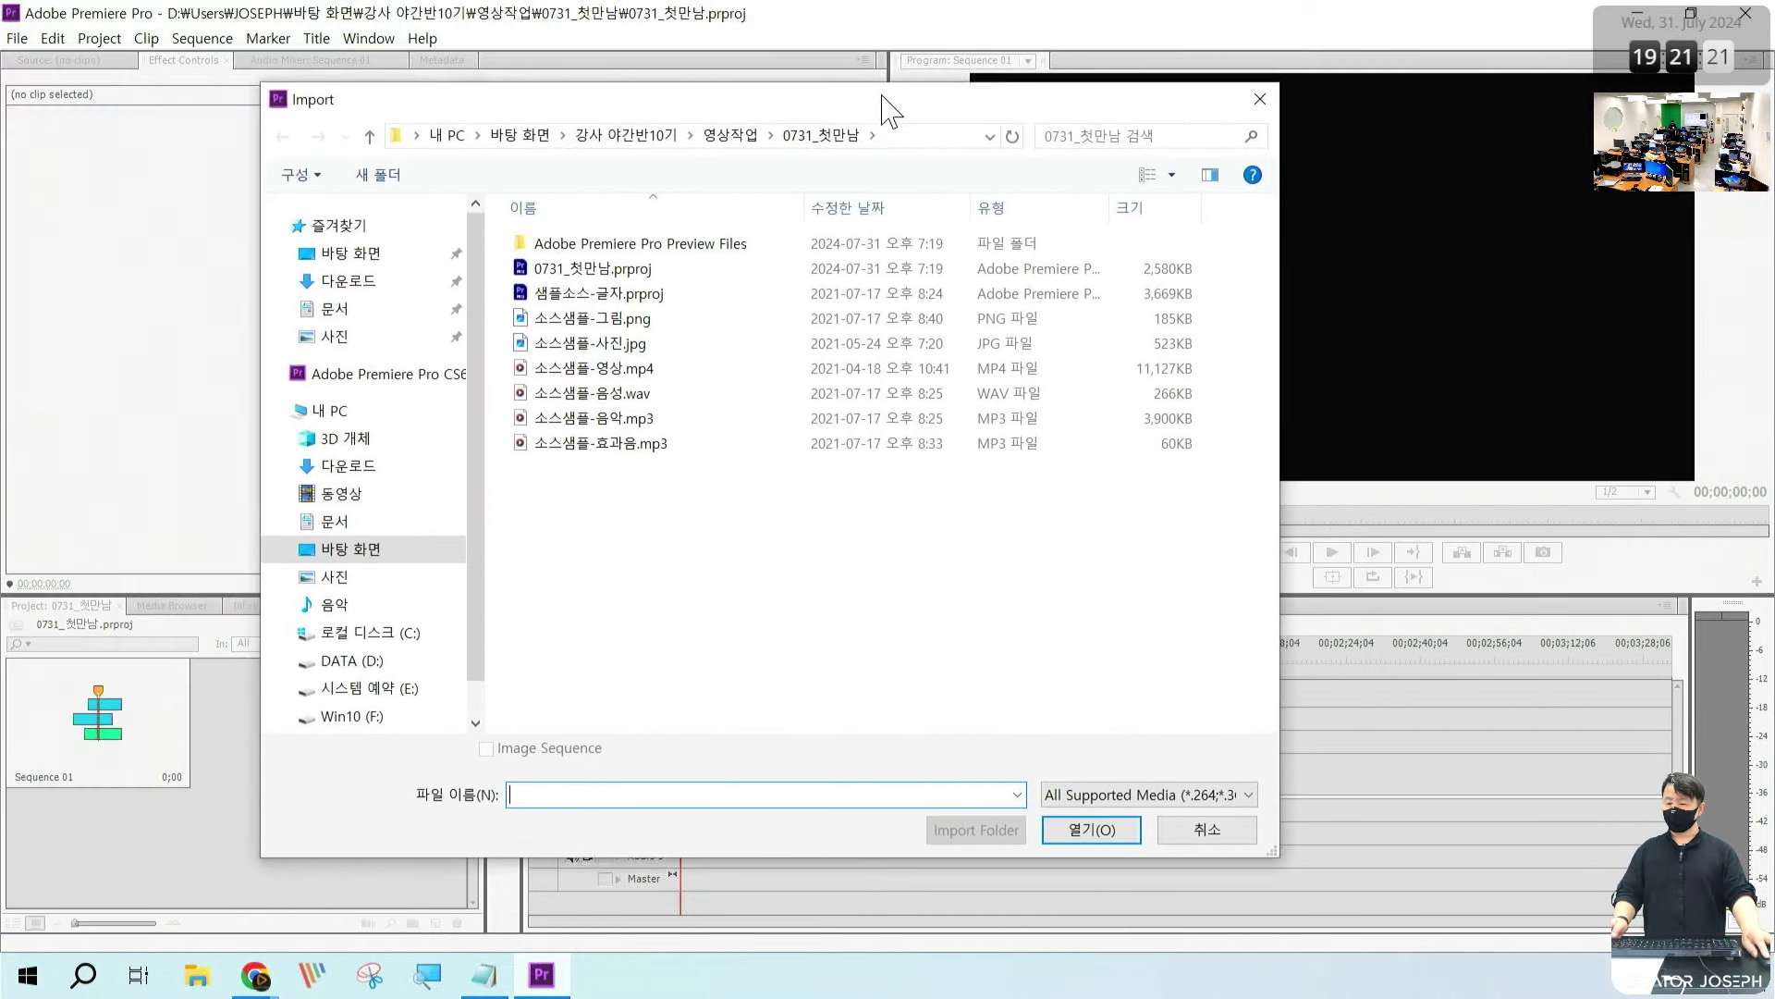
{"action": "left_click", "coordinate": [353, 257]}
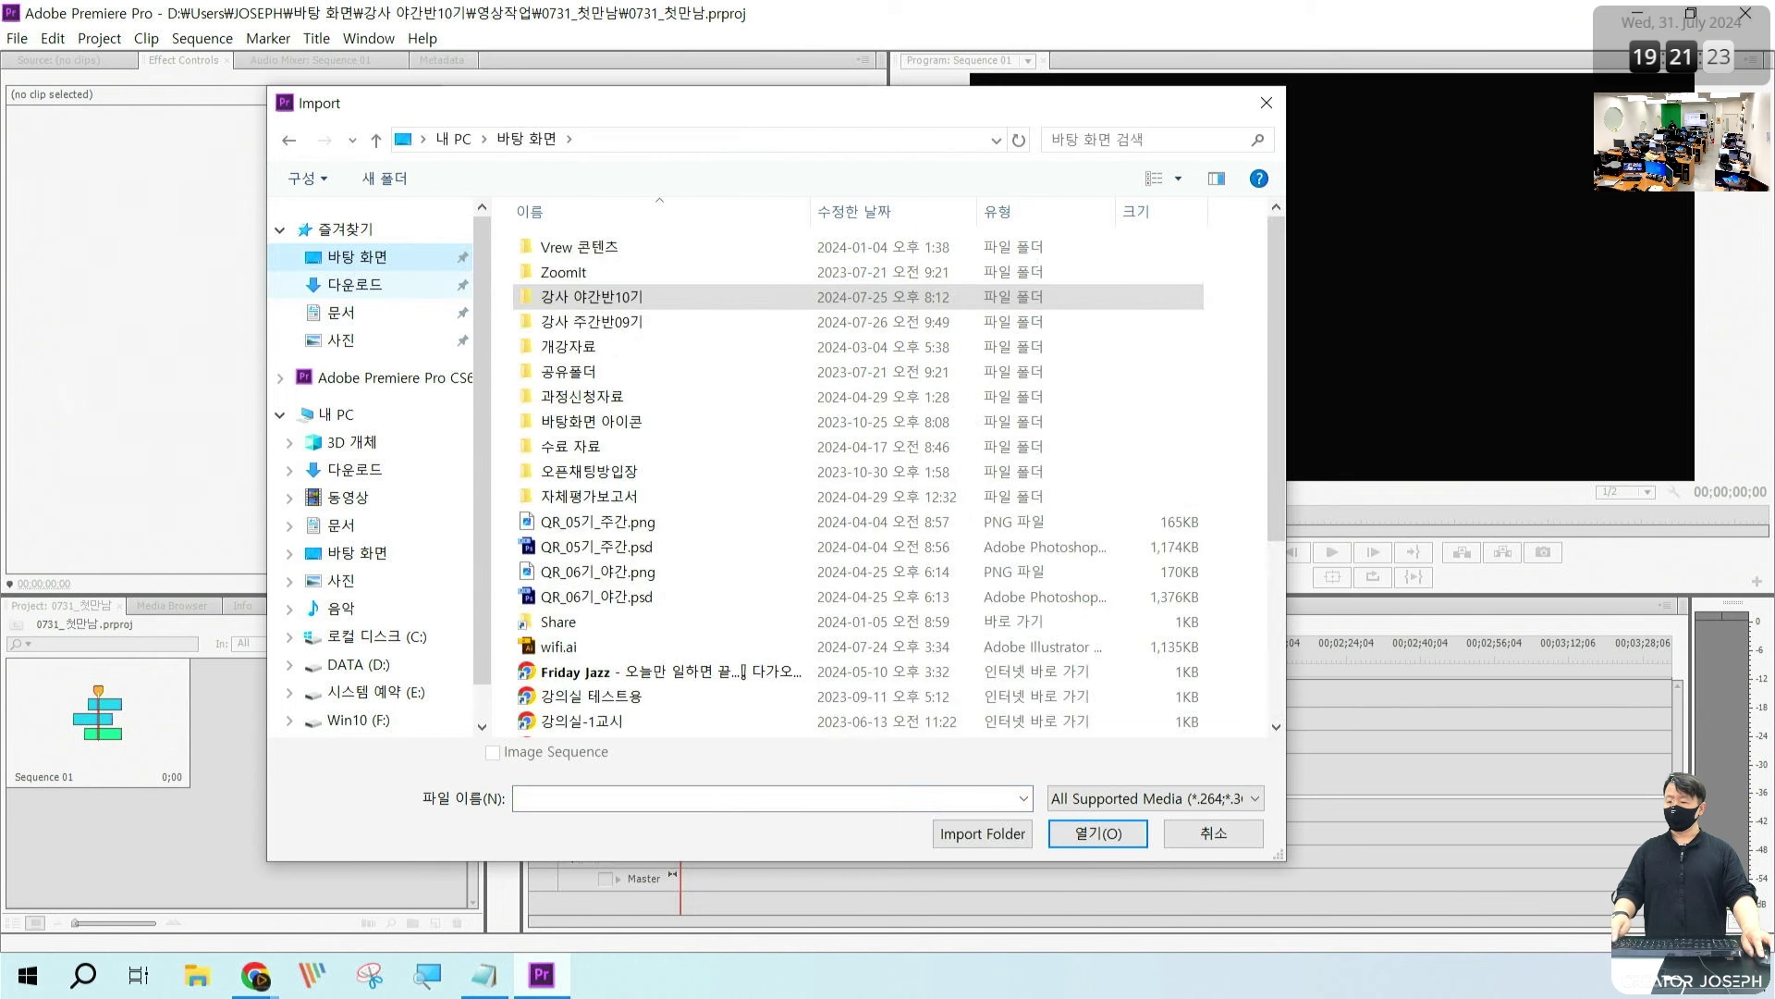
{"action": "left_click_drag", "start_coordinate": [280, 225], "coordinate": [397, 275]}
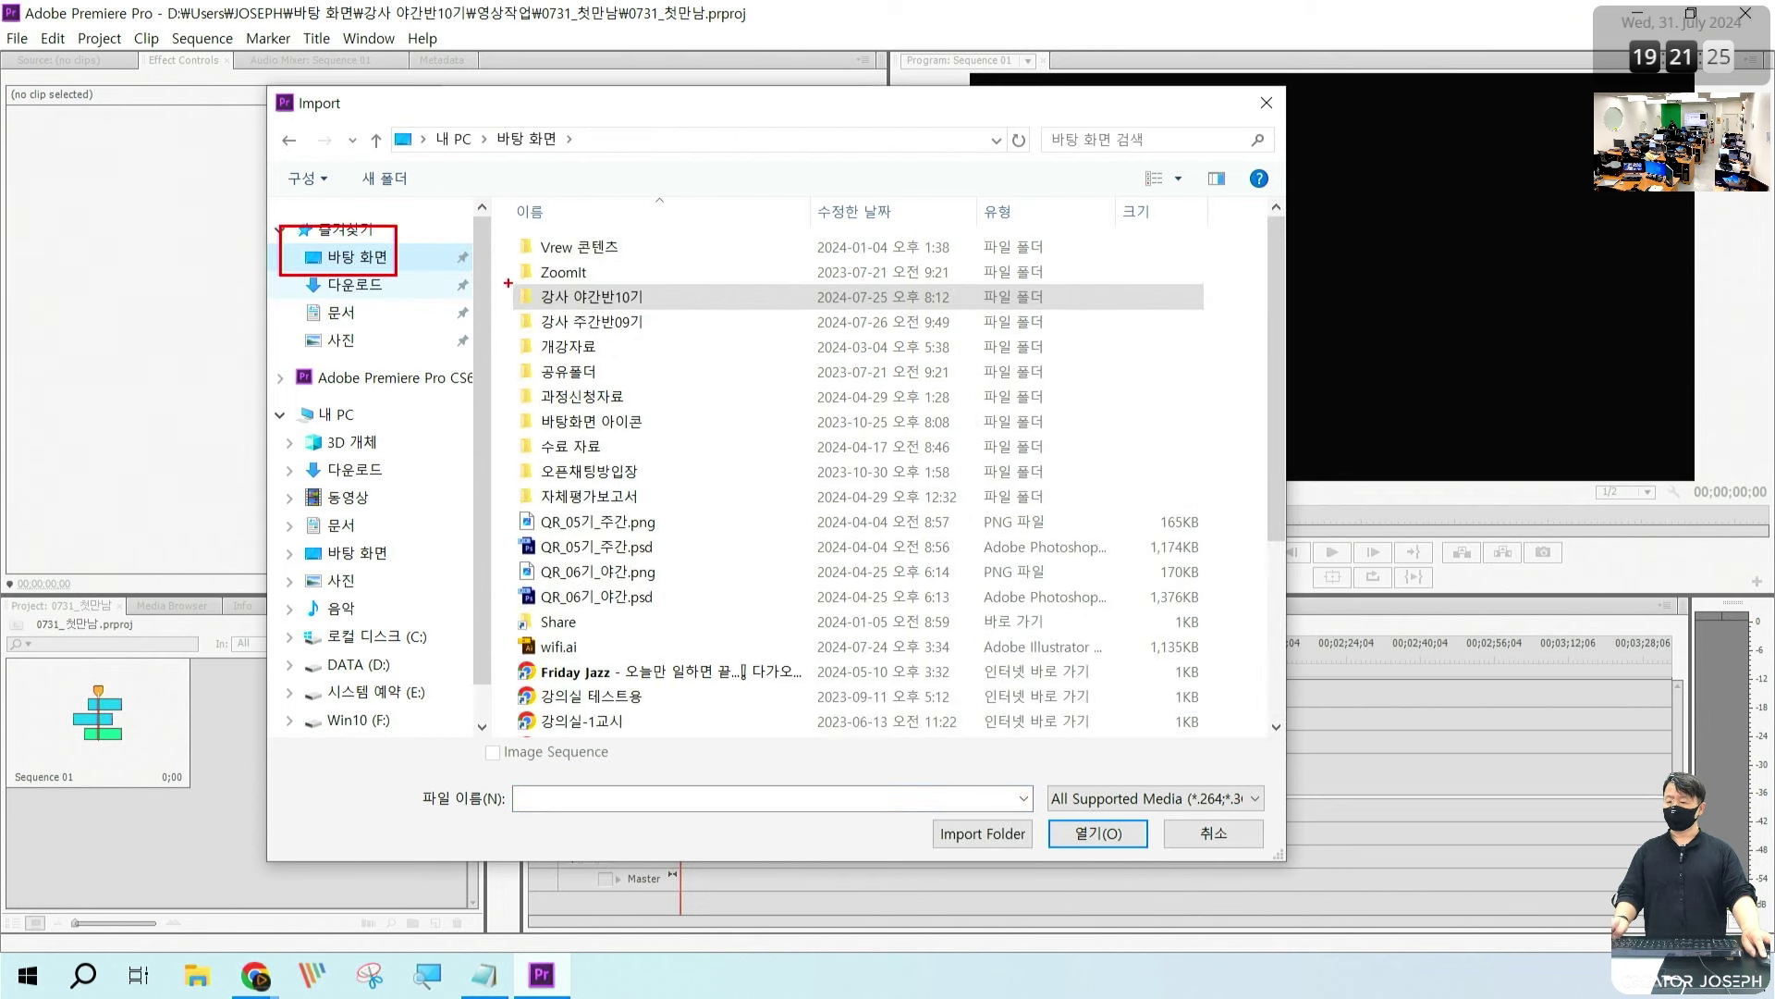
{"action": "mouse_move", "coordinate": [509, 286]}
{"action": "left_mouse_down"}
{"action": "mouse_move", "coordinate": [560, 311]}
{"action": "mouse_move", "coordinate": [655, 312]}
{"action": "left_mouse_up"}
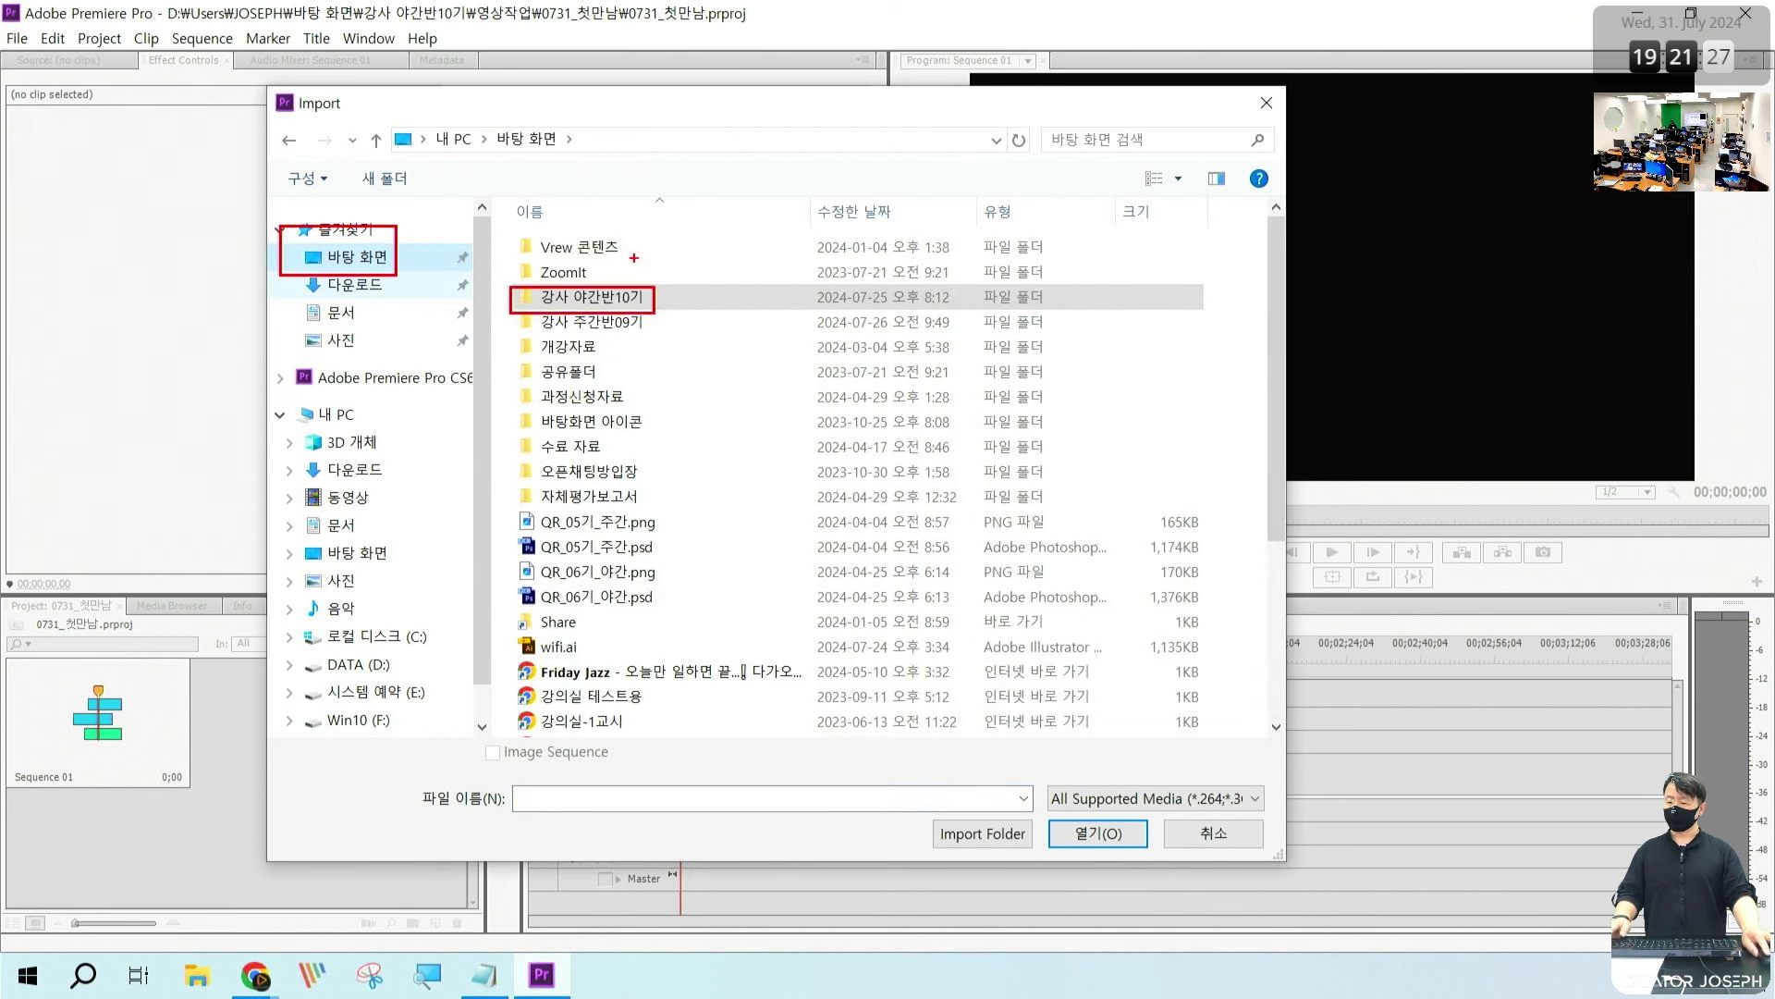
{"action": "key", "text": "Escape"}
{"action": "left_click", "coordinate": [603, 299]}
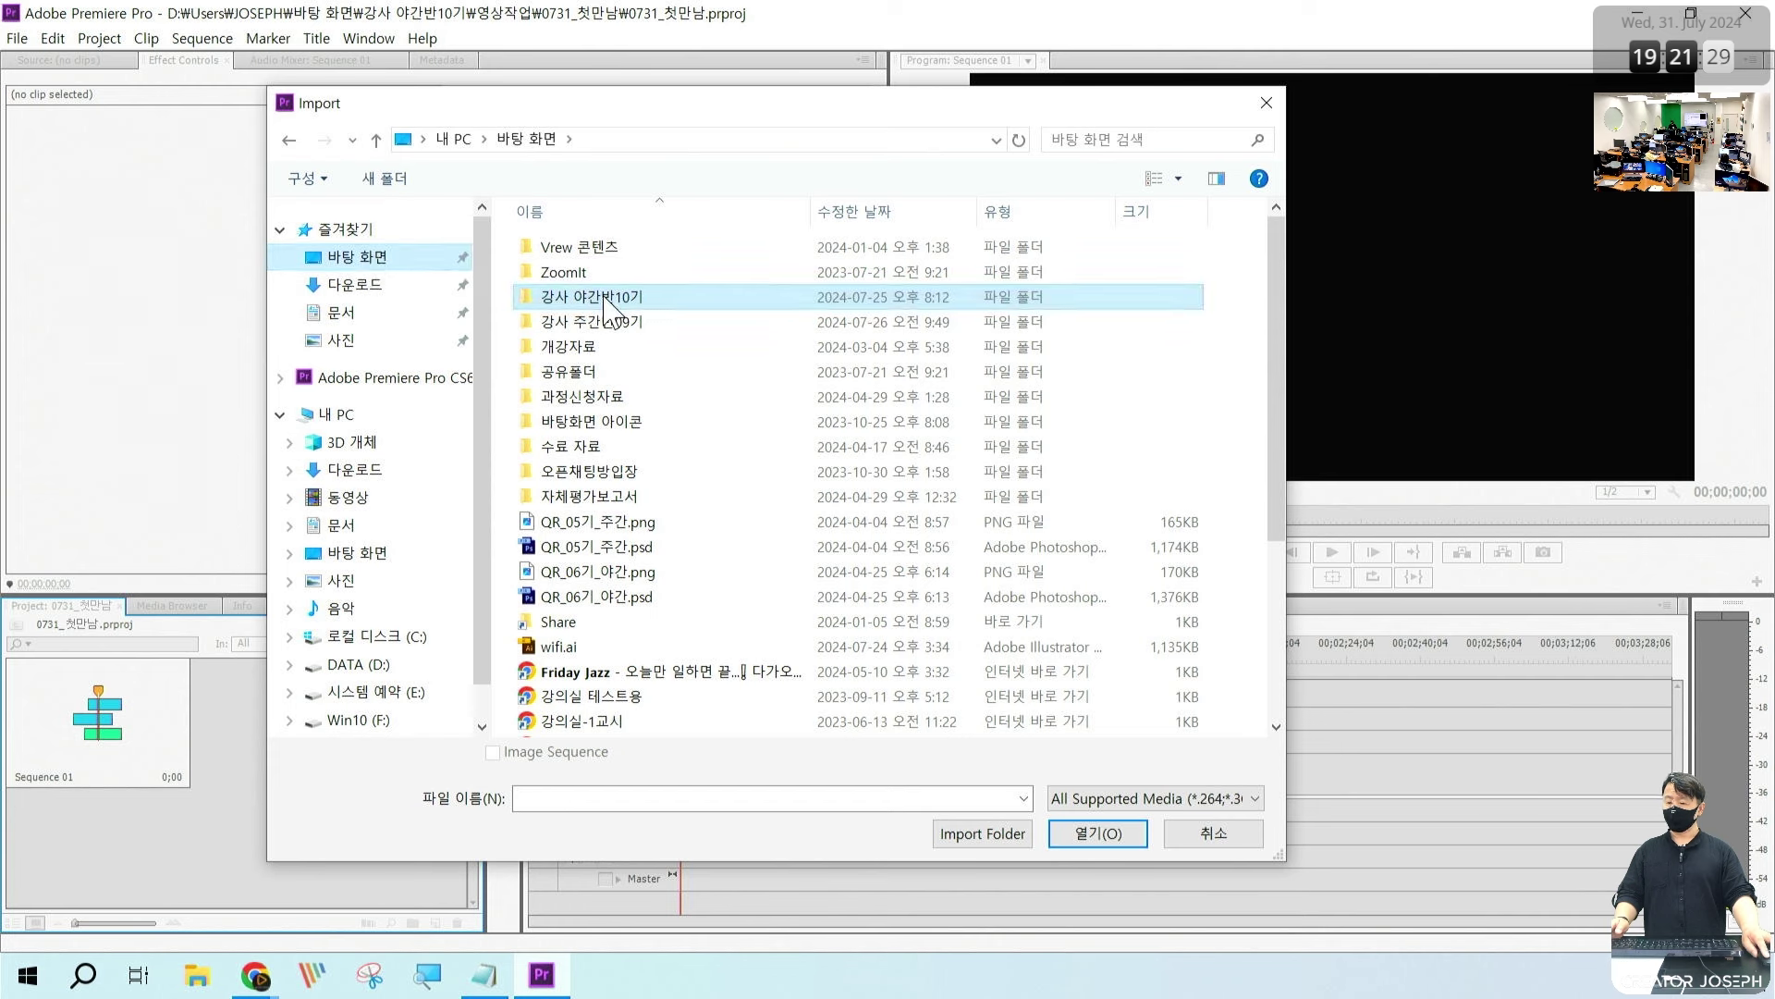
{"action": "double_click", "coordinate": [603, 300]}
{"action": "double_click", "coordinate": [628, 248]}
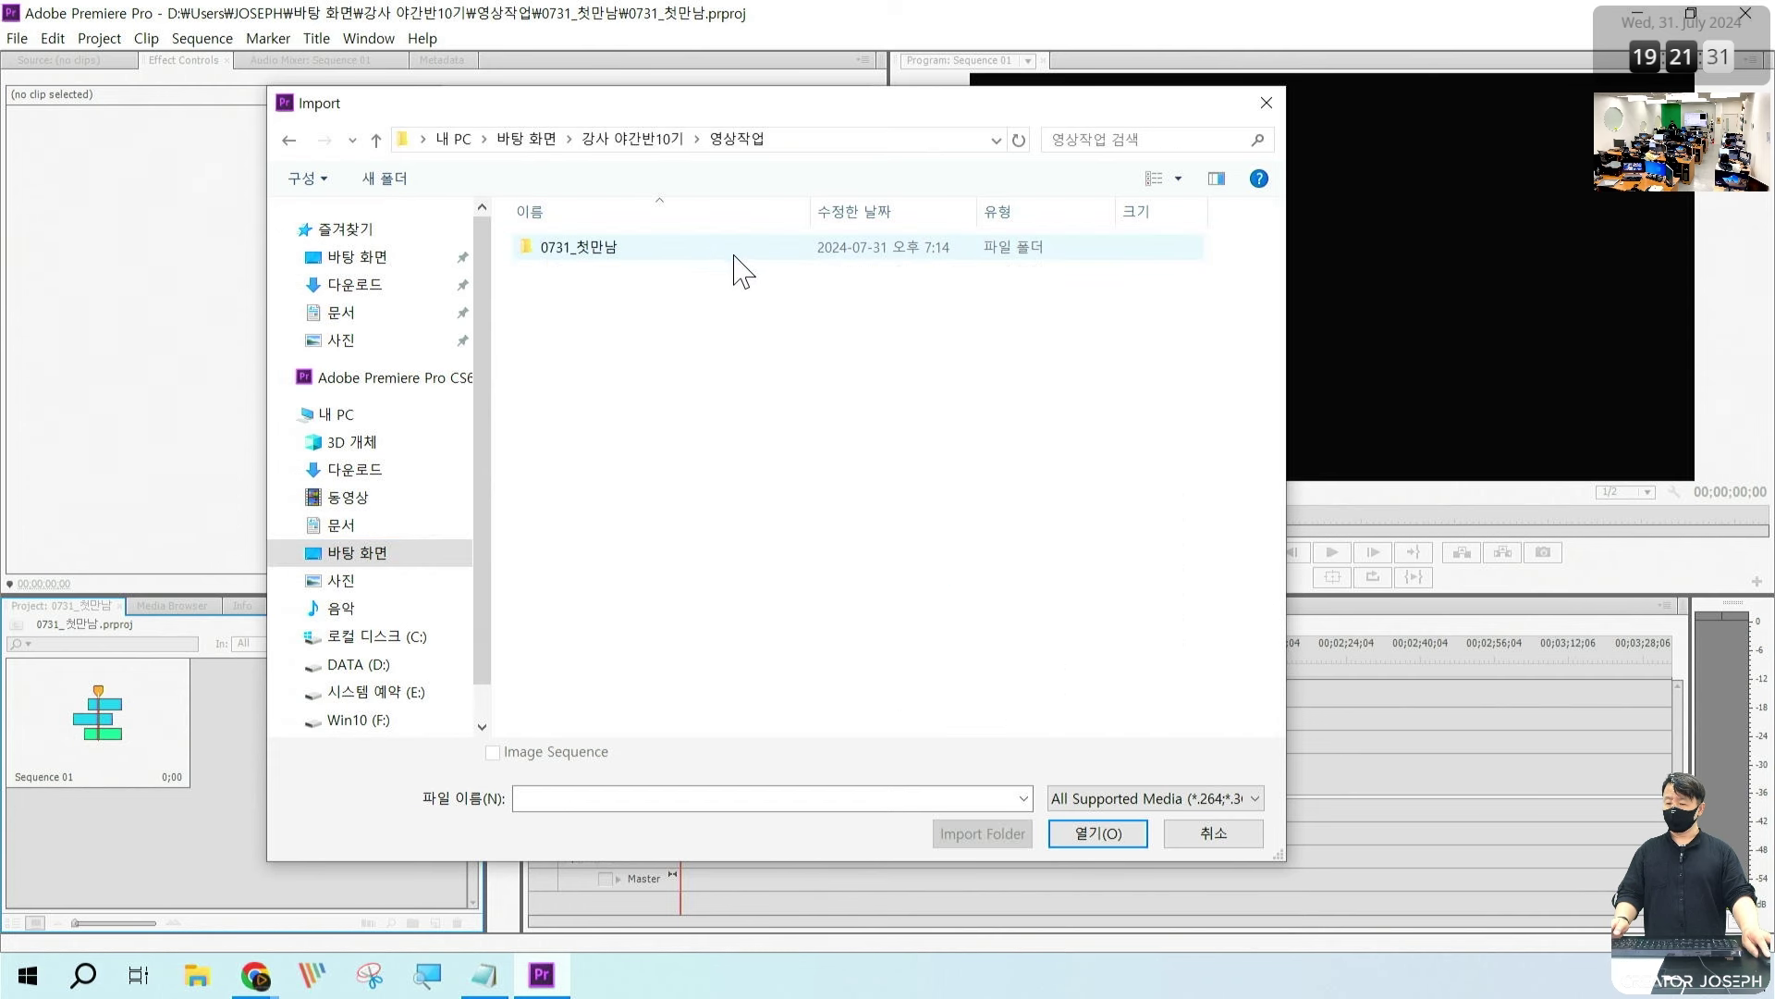
{"action": "double_click", "coordinate": [622, 251]}
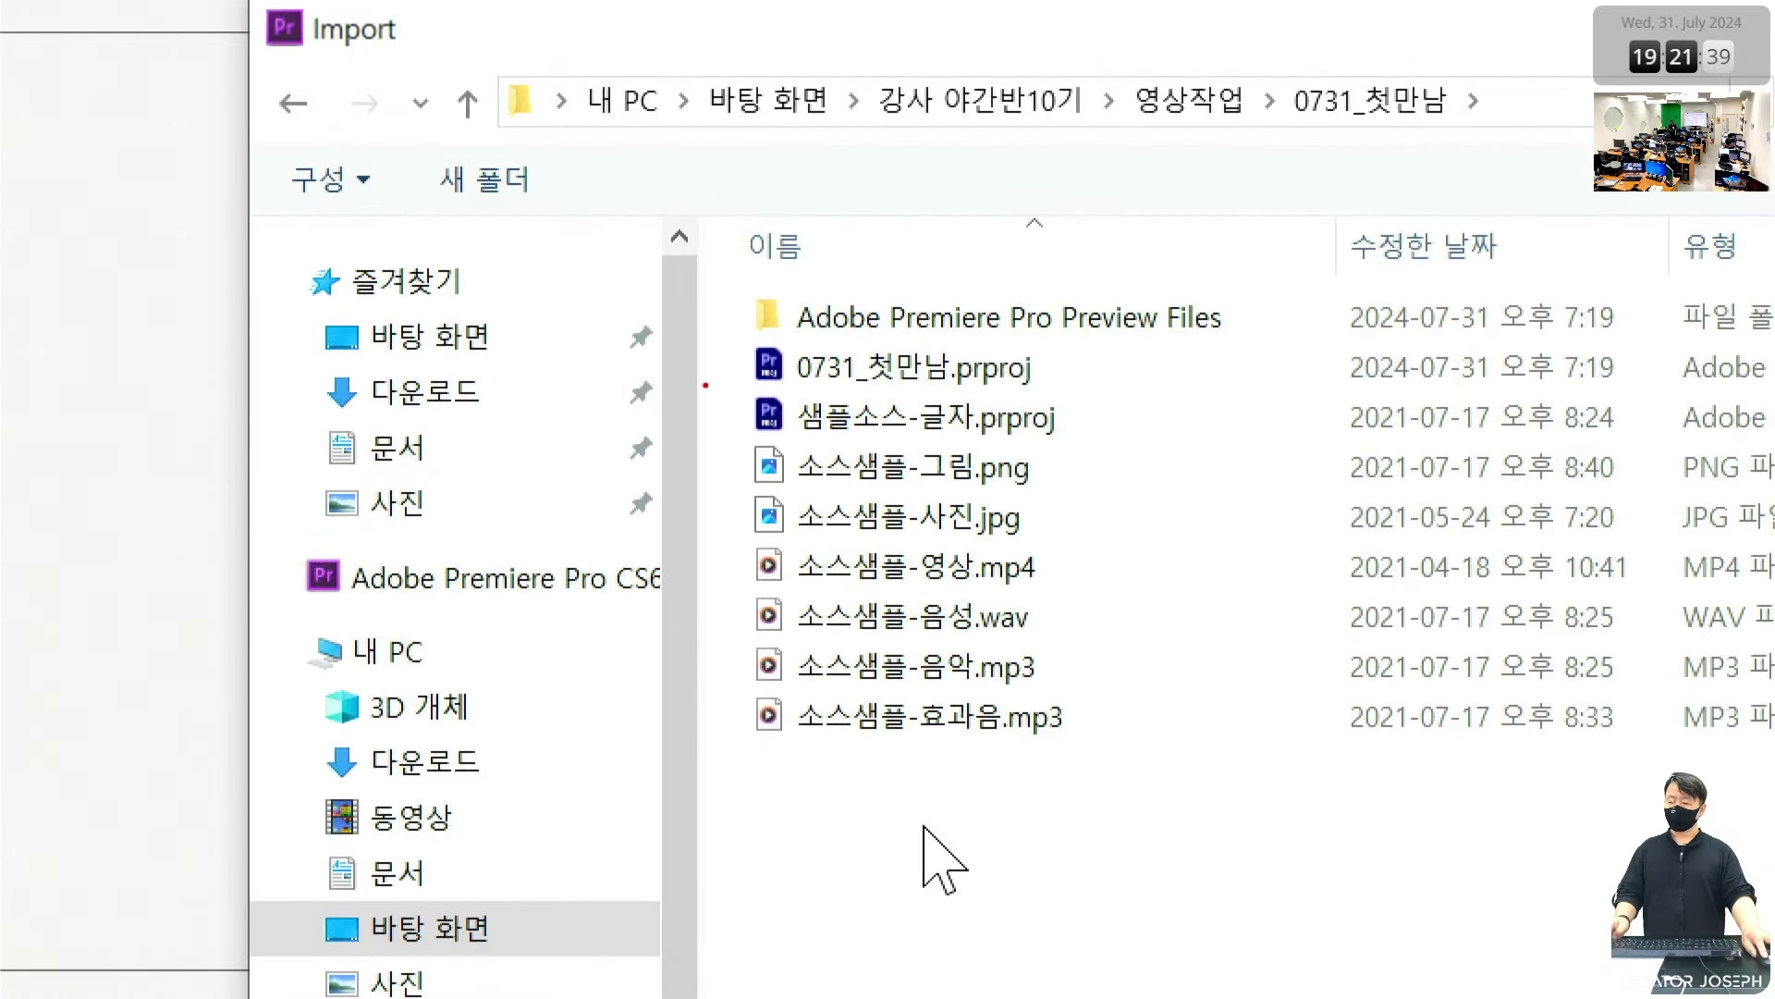
{"action": "left_click_drag", "start_coordinate": [706, 384], "coordinate": [1171, 795]}
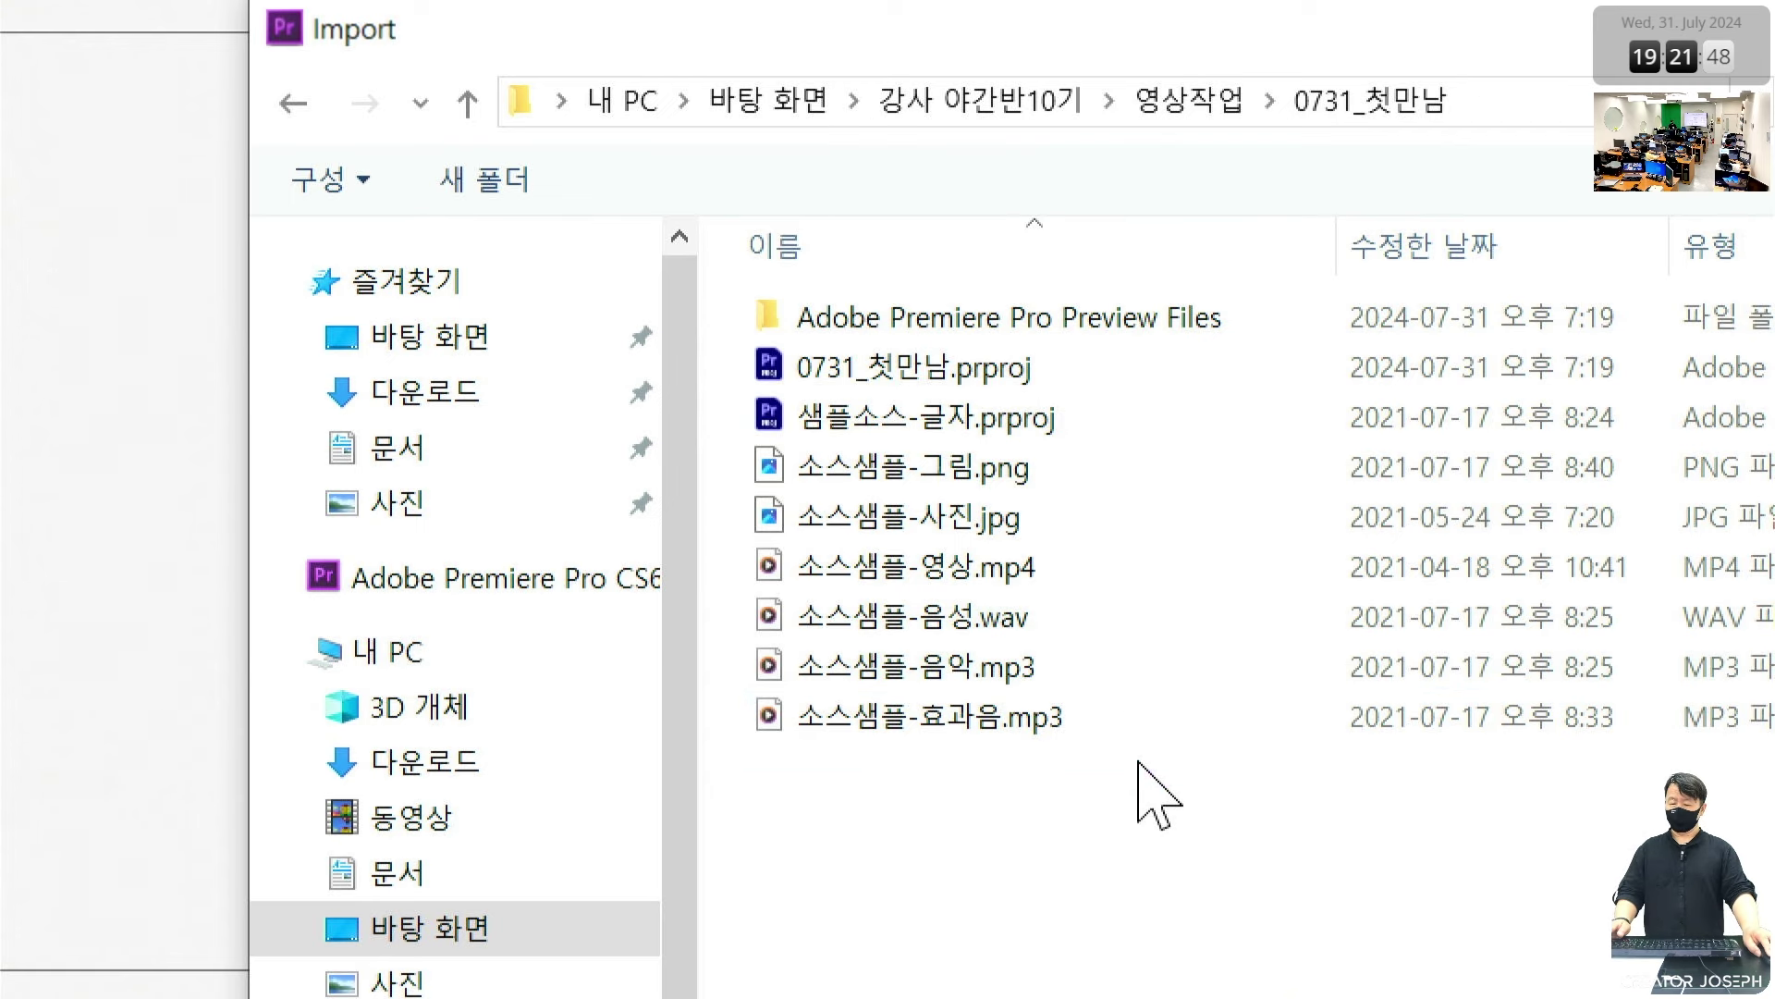
{"action": "mouse_move", "coordinate": [1160, 806]}
{"action": "left_mouse_down"}
{"action": "mouse_move", "coordinate": [994, 695]}
{"action": "mouse_move", "coordinate": [782, 413]}
{"action": "left_mouse_up"}
{"action": "left_click", "coordinate": [883, 836]}
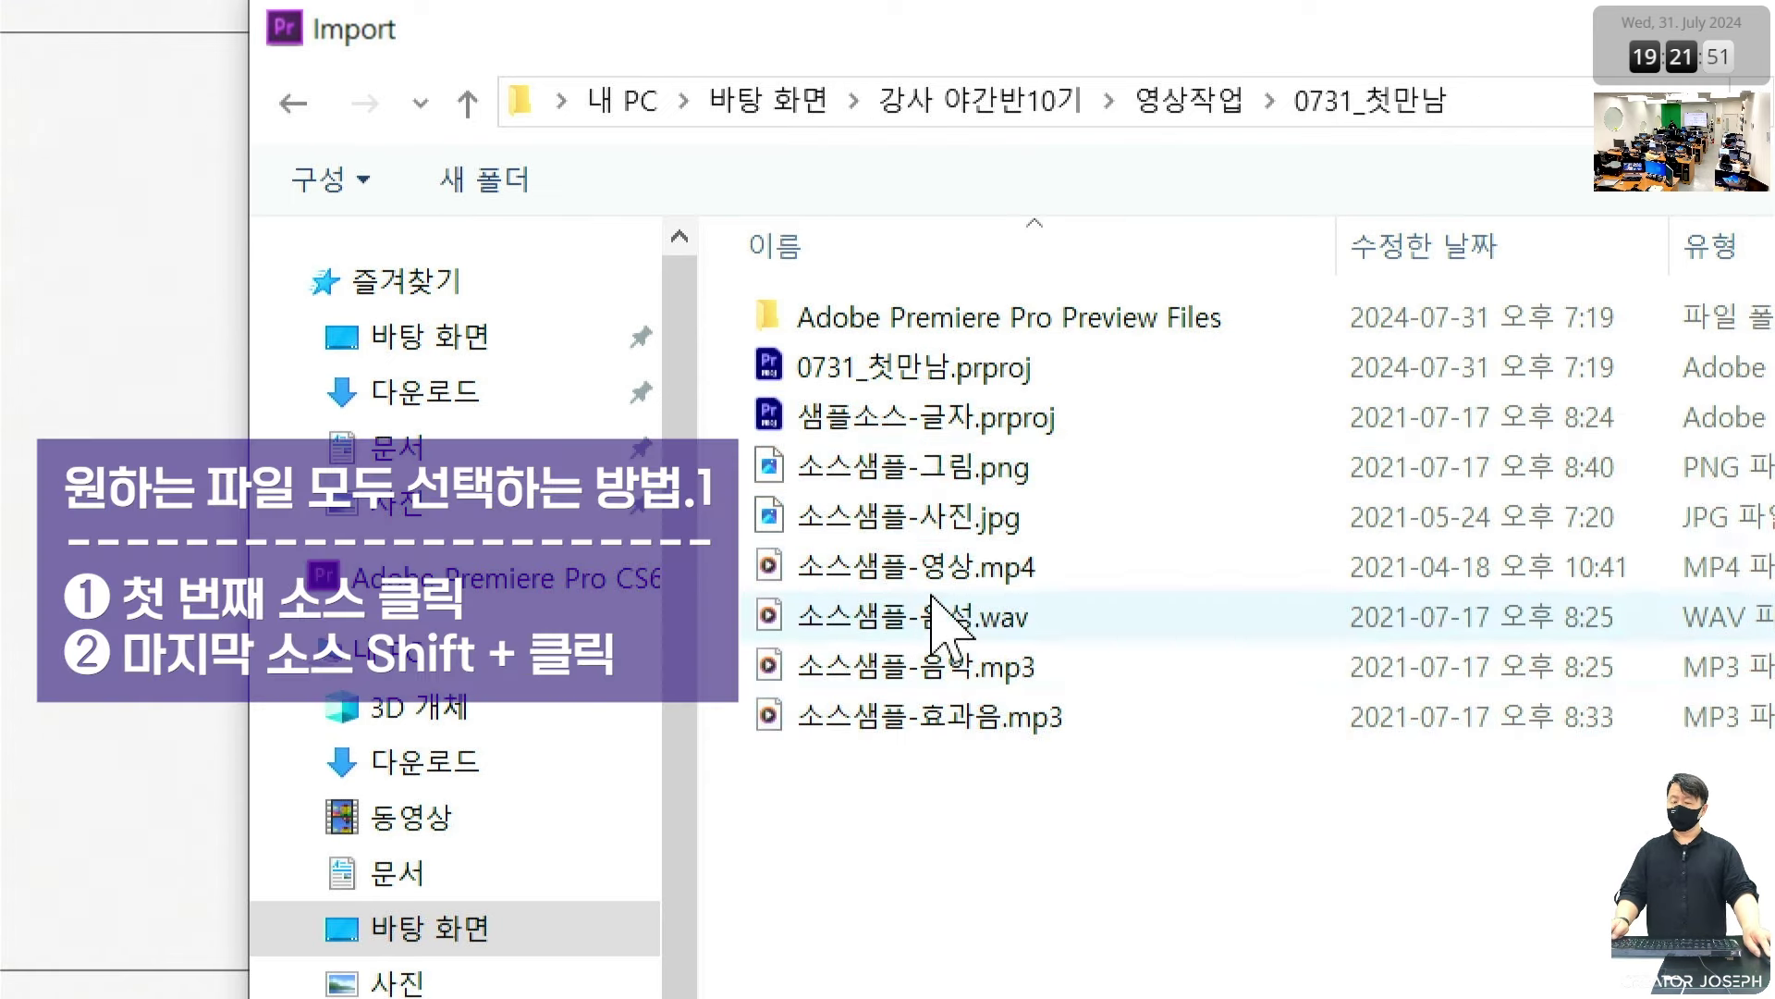
{"action": "left_click", "coordinate": [904, 421]}
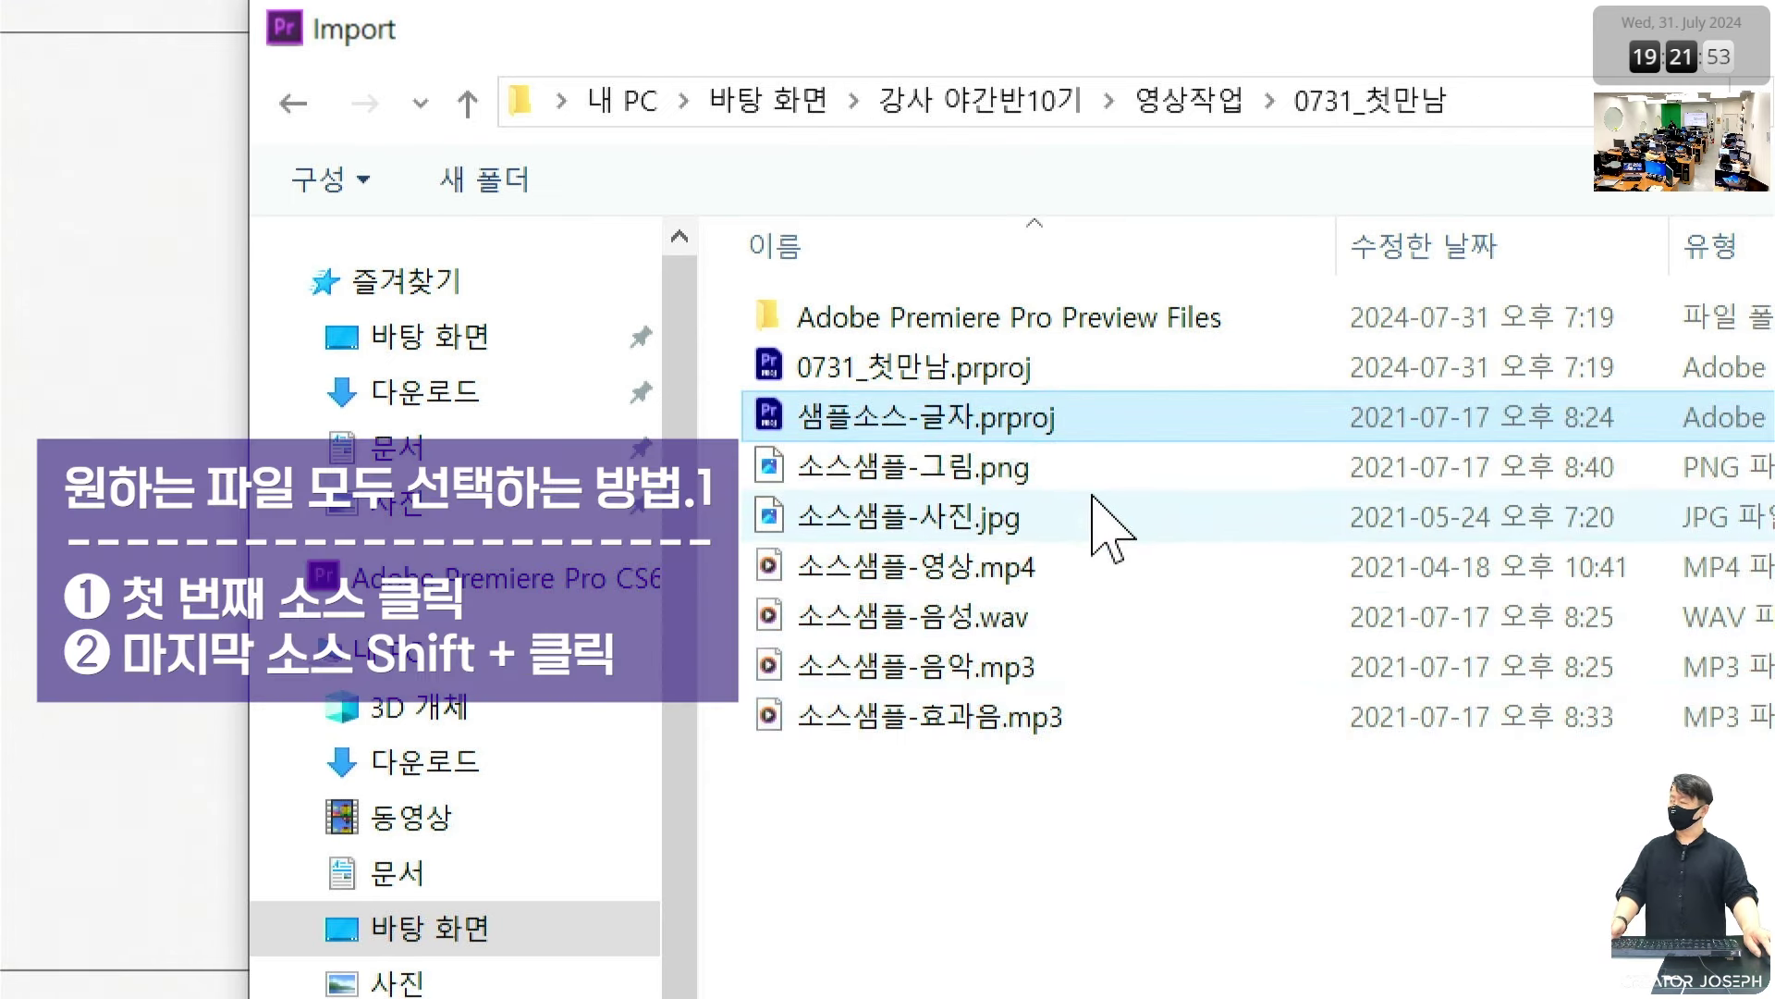
{"action": "left_click", "coordinate": [998, 715], "text": "shift"}
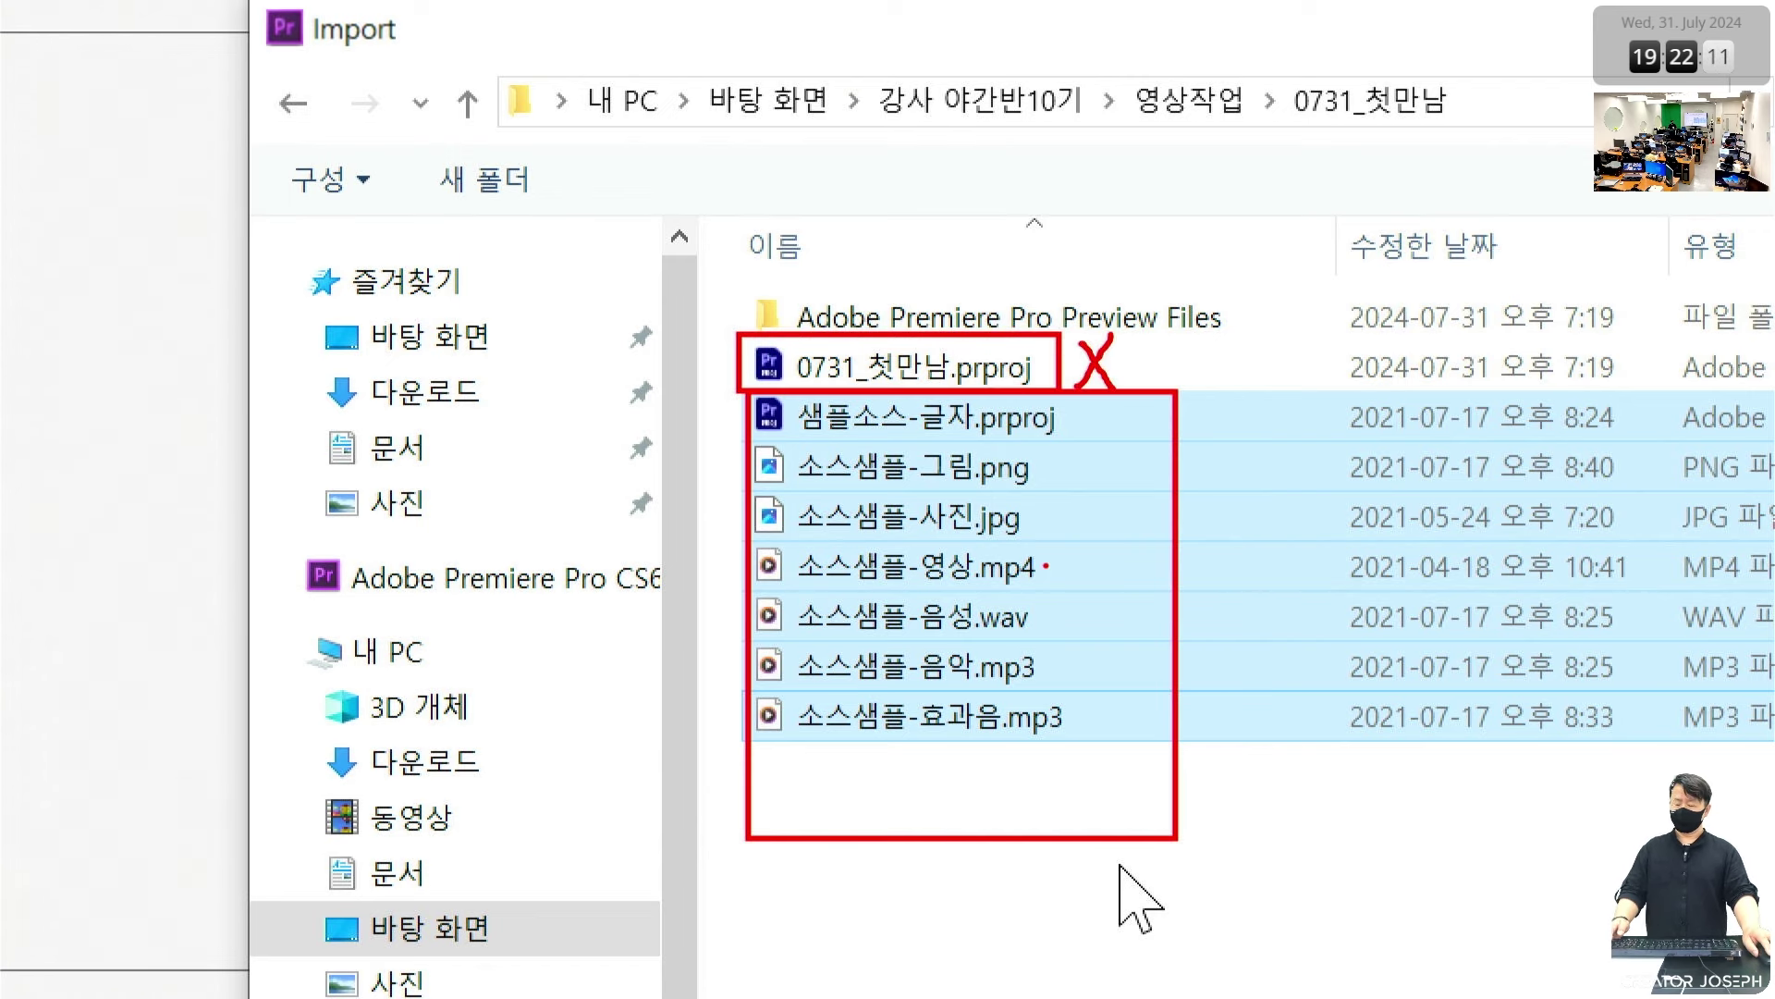
{"action": "left_click", "coordinate": [1179, 842]}
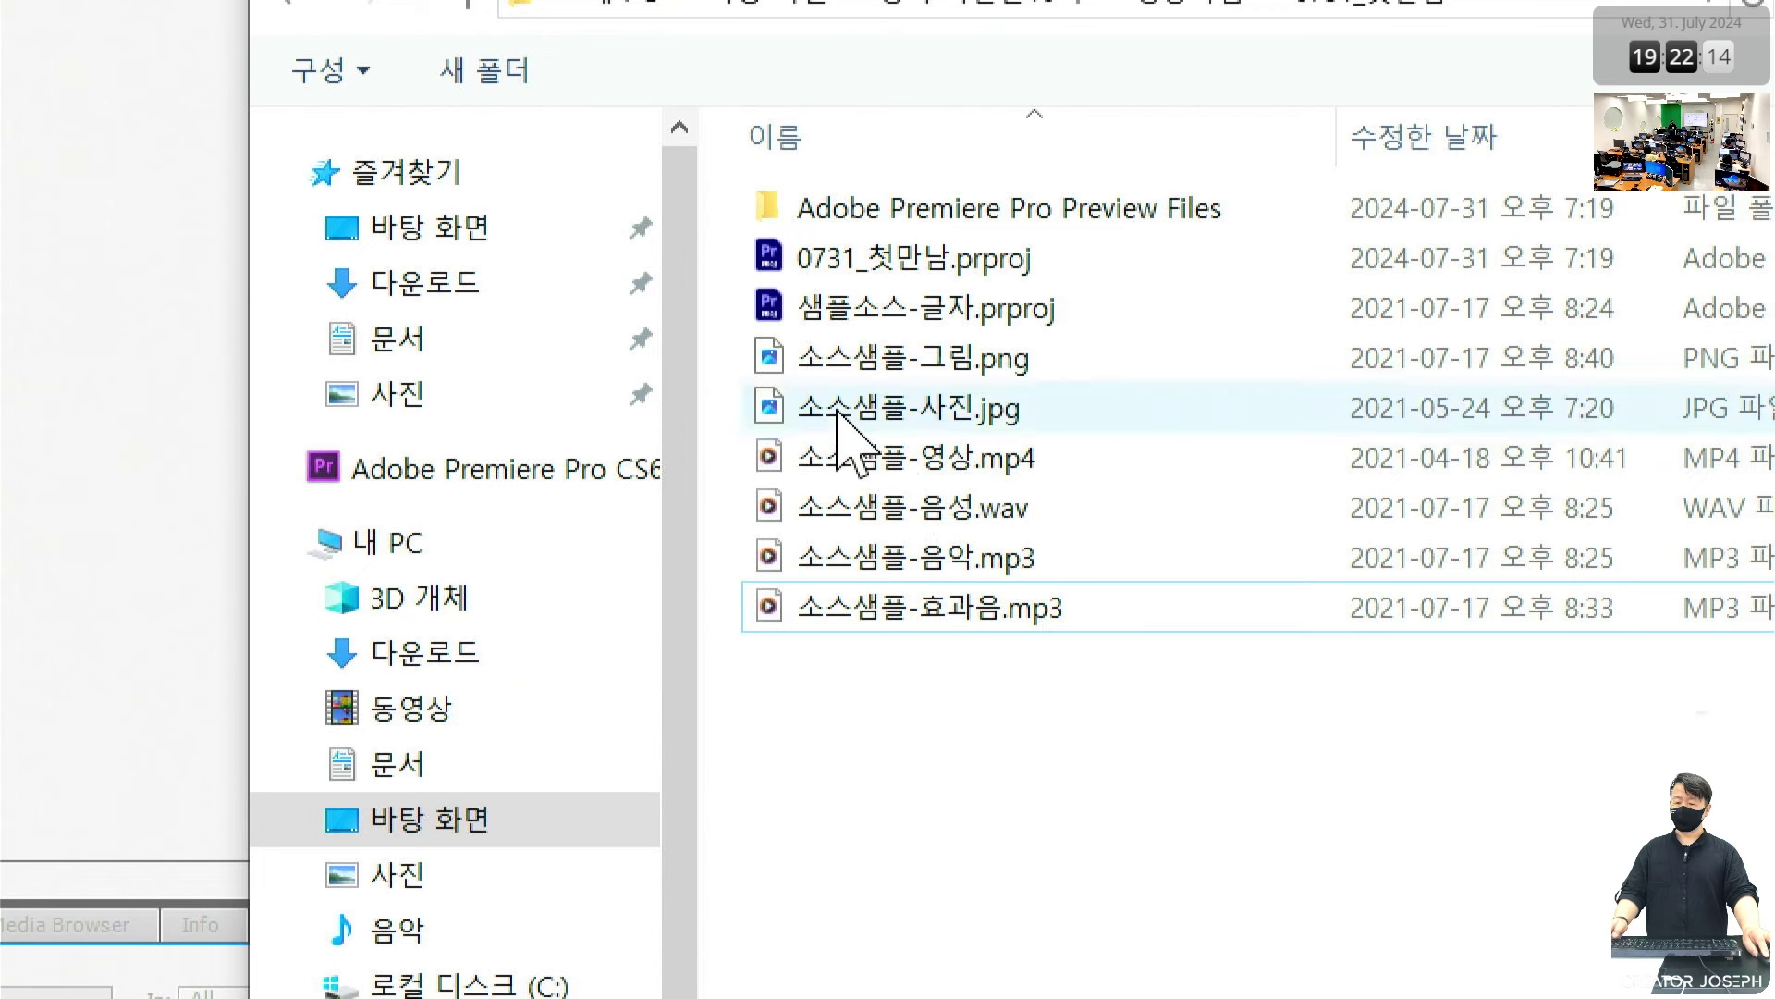
Step: Import all files from 샘플소스-글자.prproj through 소스샘플-효과음.mp3, bringing in the entire 샘플소스-글자 project, and clear the selection
{"action": "left_click", "coordinate": [869, 305]}
{"action": "left_click", "coordinate": [918, 608], "text": "shift"}
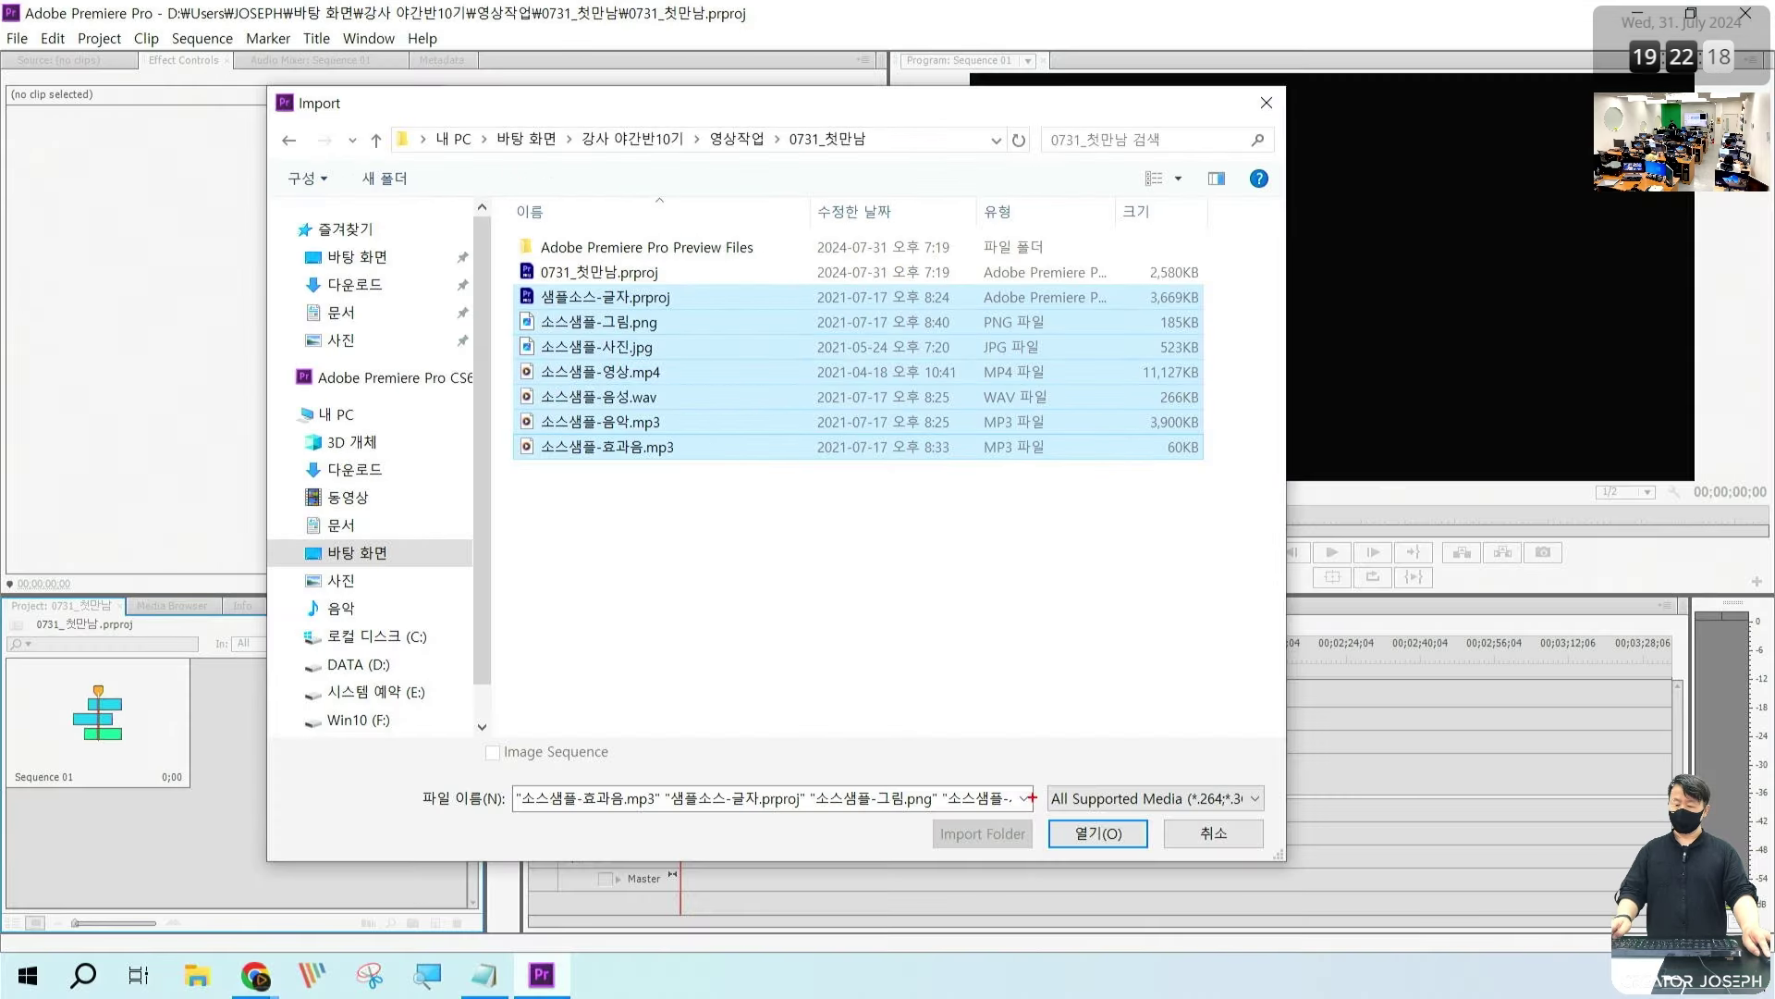
{"action": "left_click_drag", "start_coordinate": [1032, 797], "coordinate": [1138, 865]}
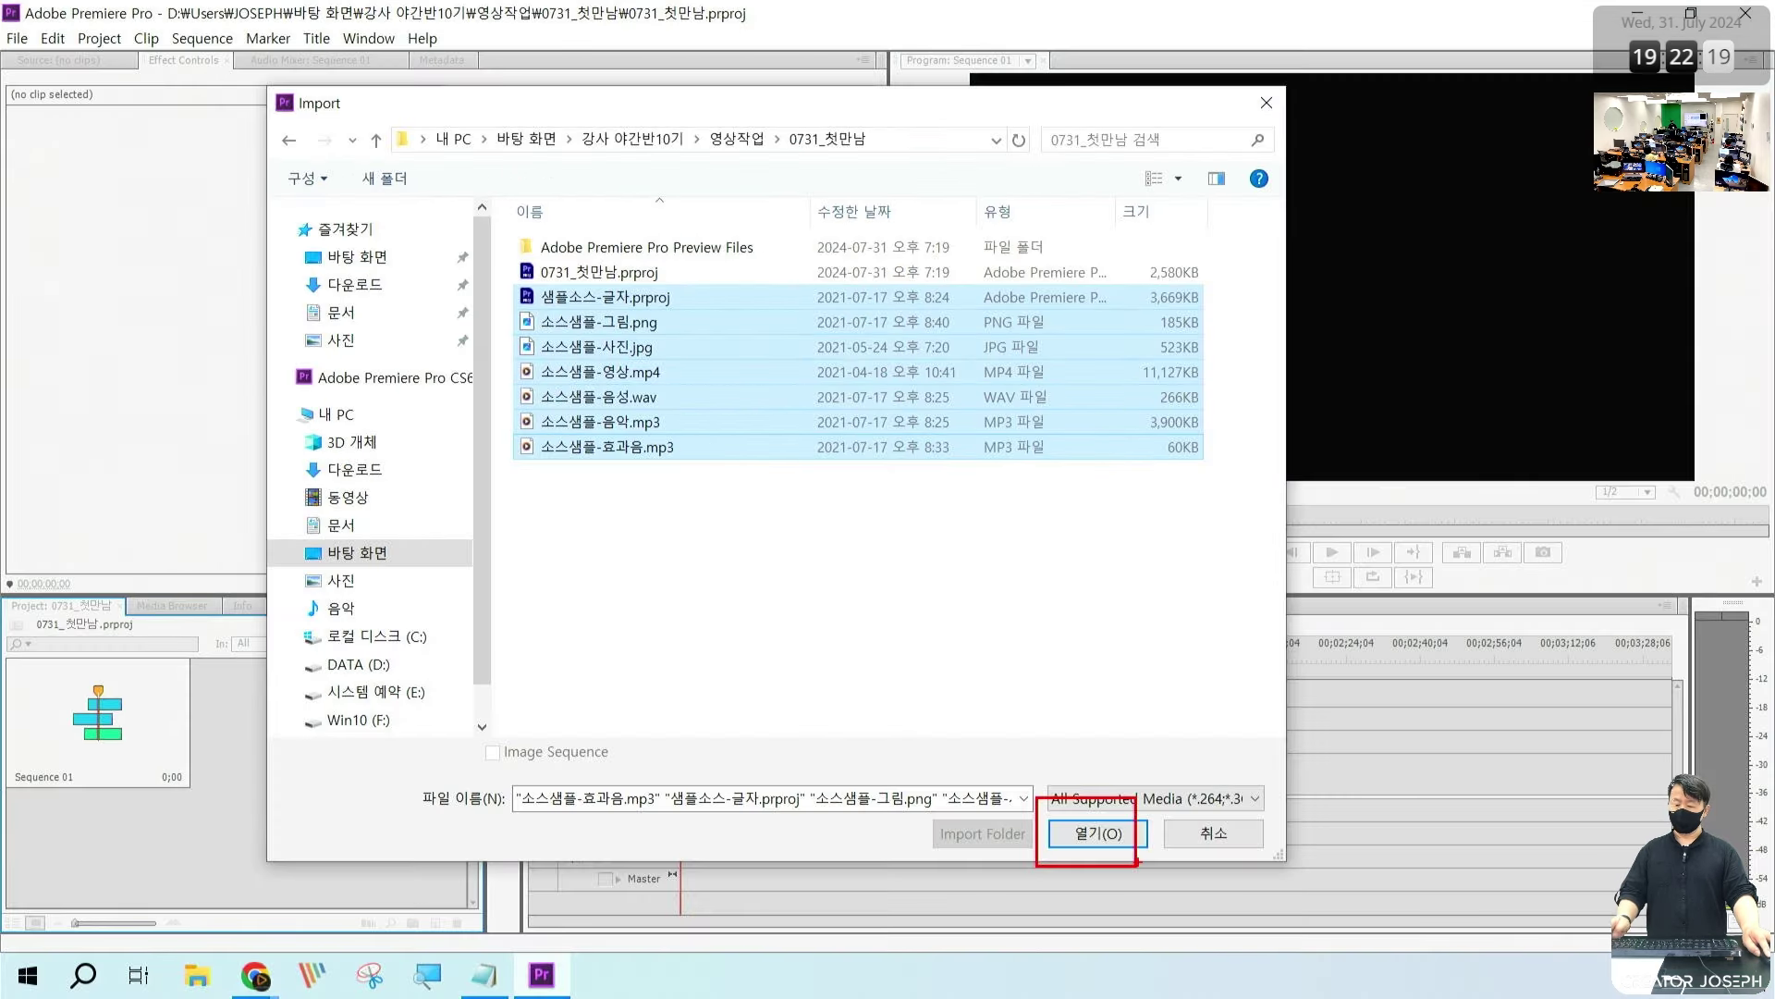
{"action": "left_click", "coordinate": [1097, 833]}
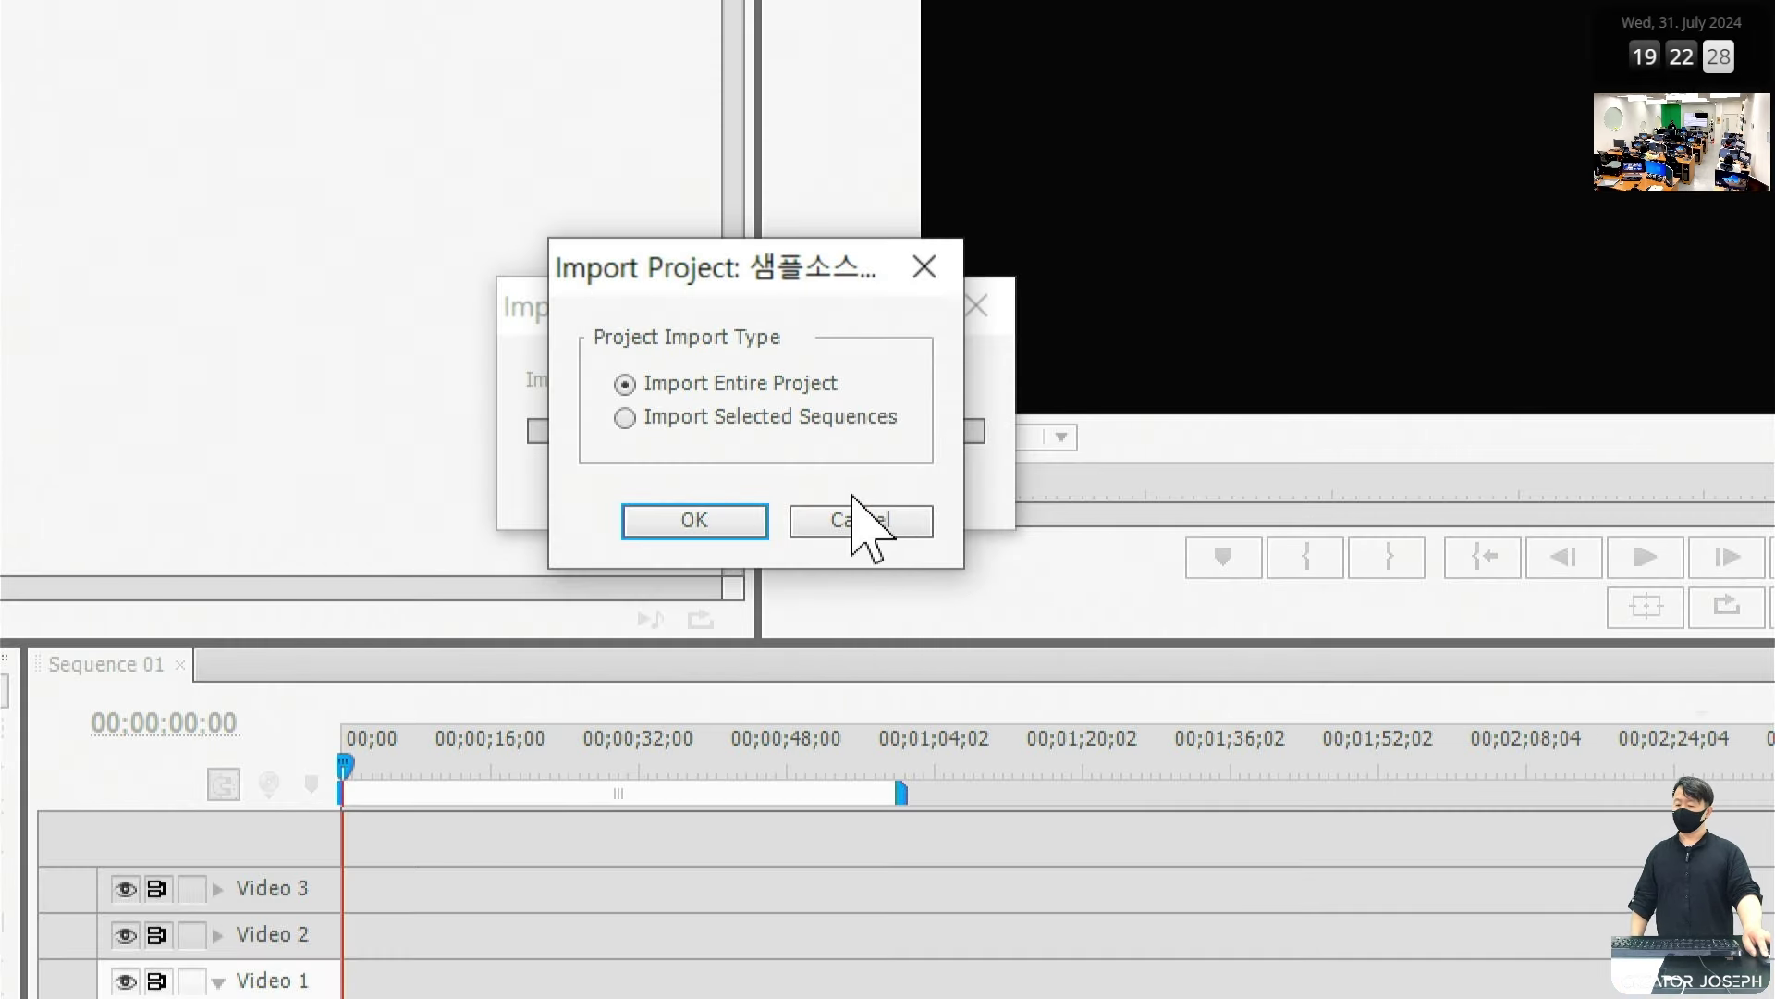
{"action": "left_click", "coordinate": [686, 518]}
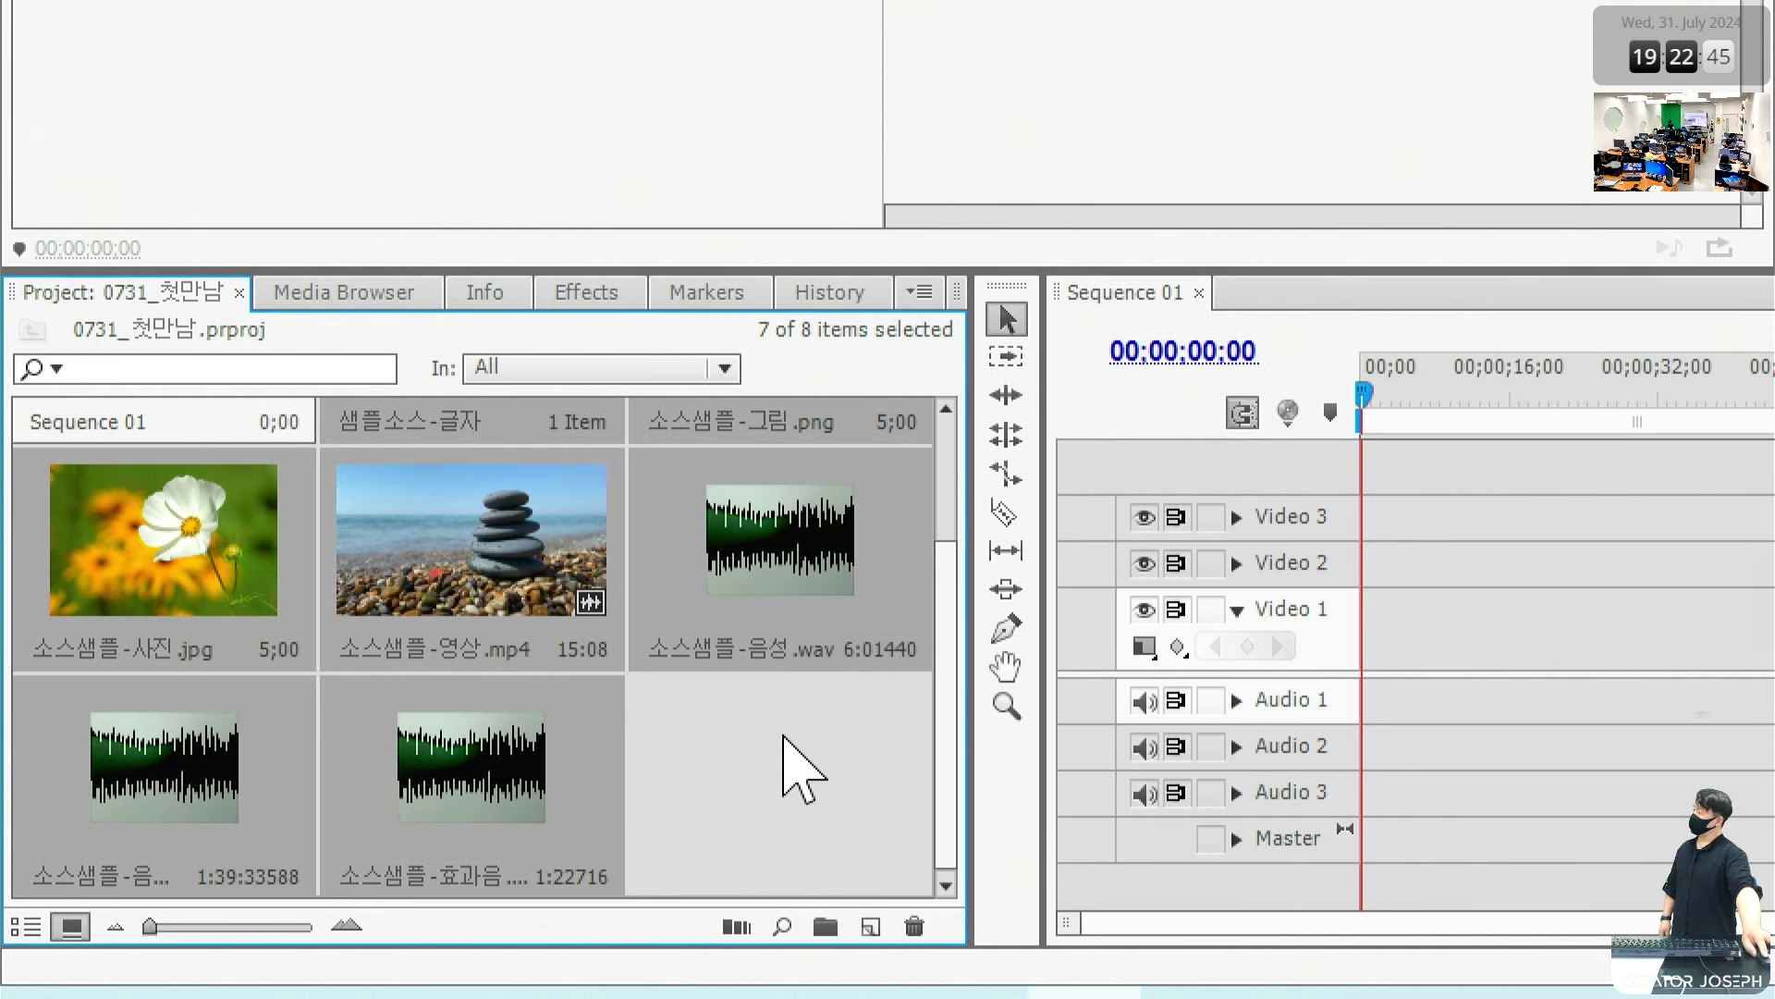
{"action": "left_click", "coordinate": [797, 822]}
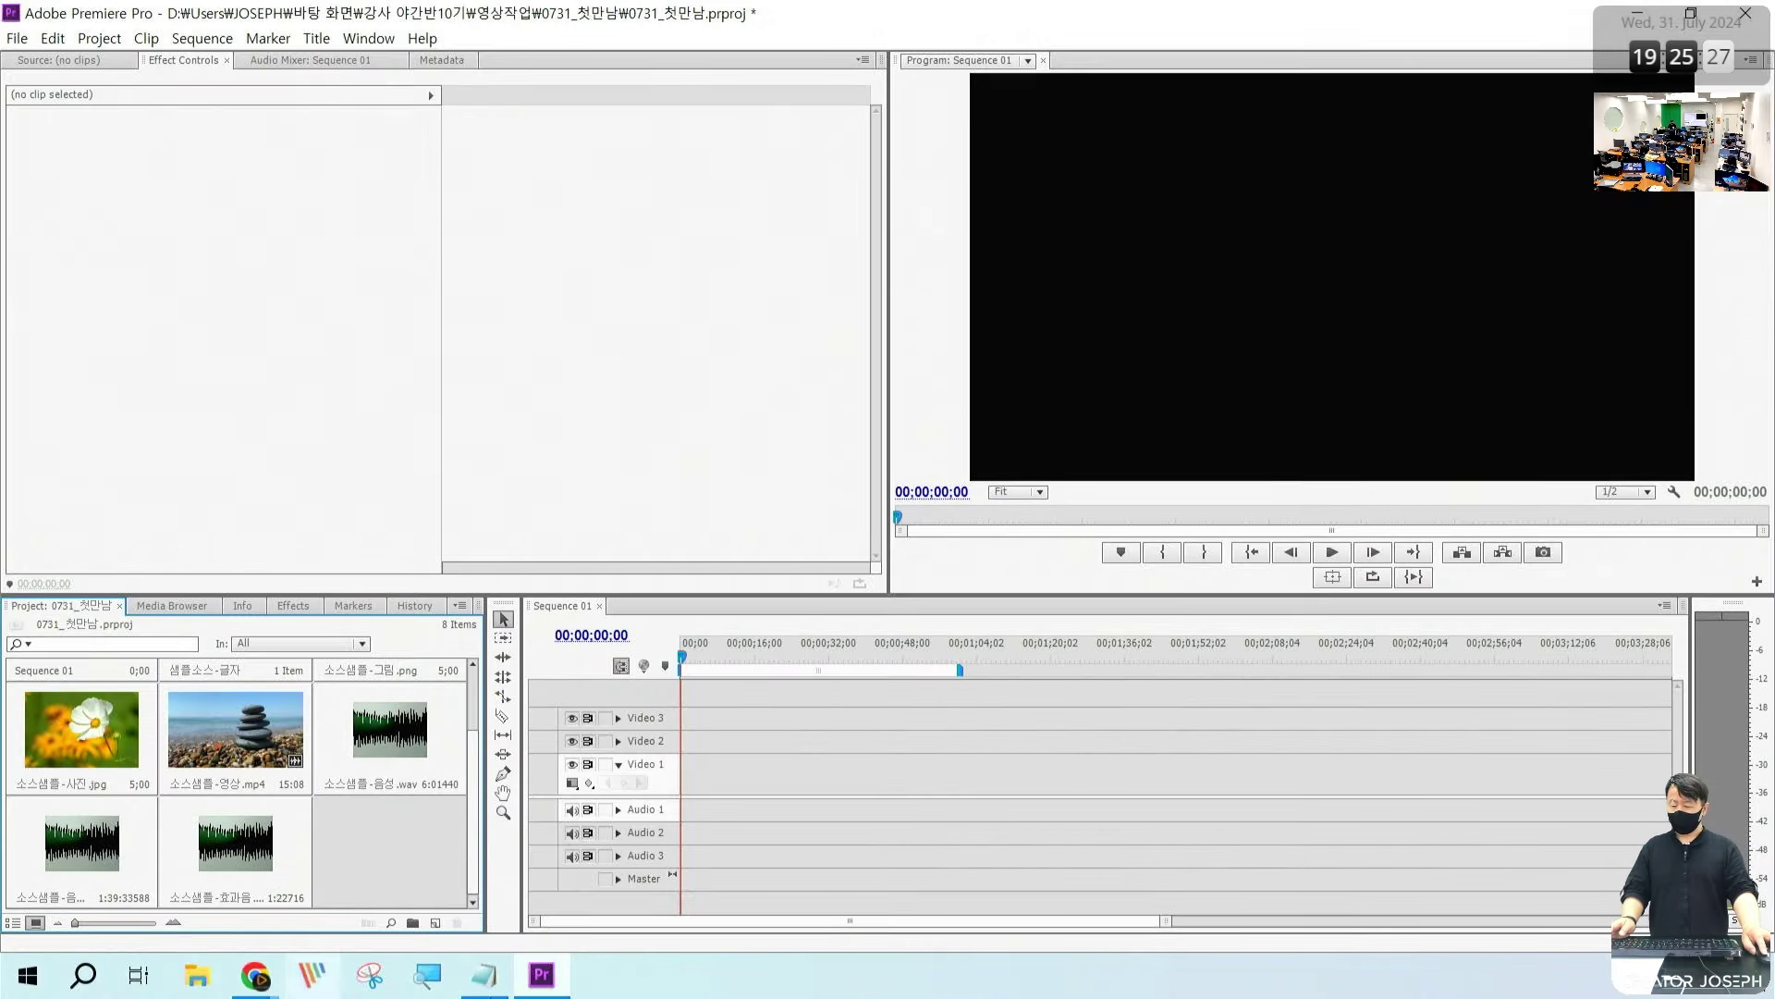
Step: Switch to the Notepad lesson plan, review the Step.1 topics and their page references, and return to Premiere Pro
{"action": "left_click", "coordinate": [484, 975]}
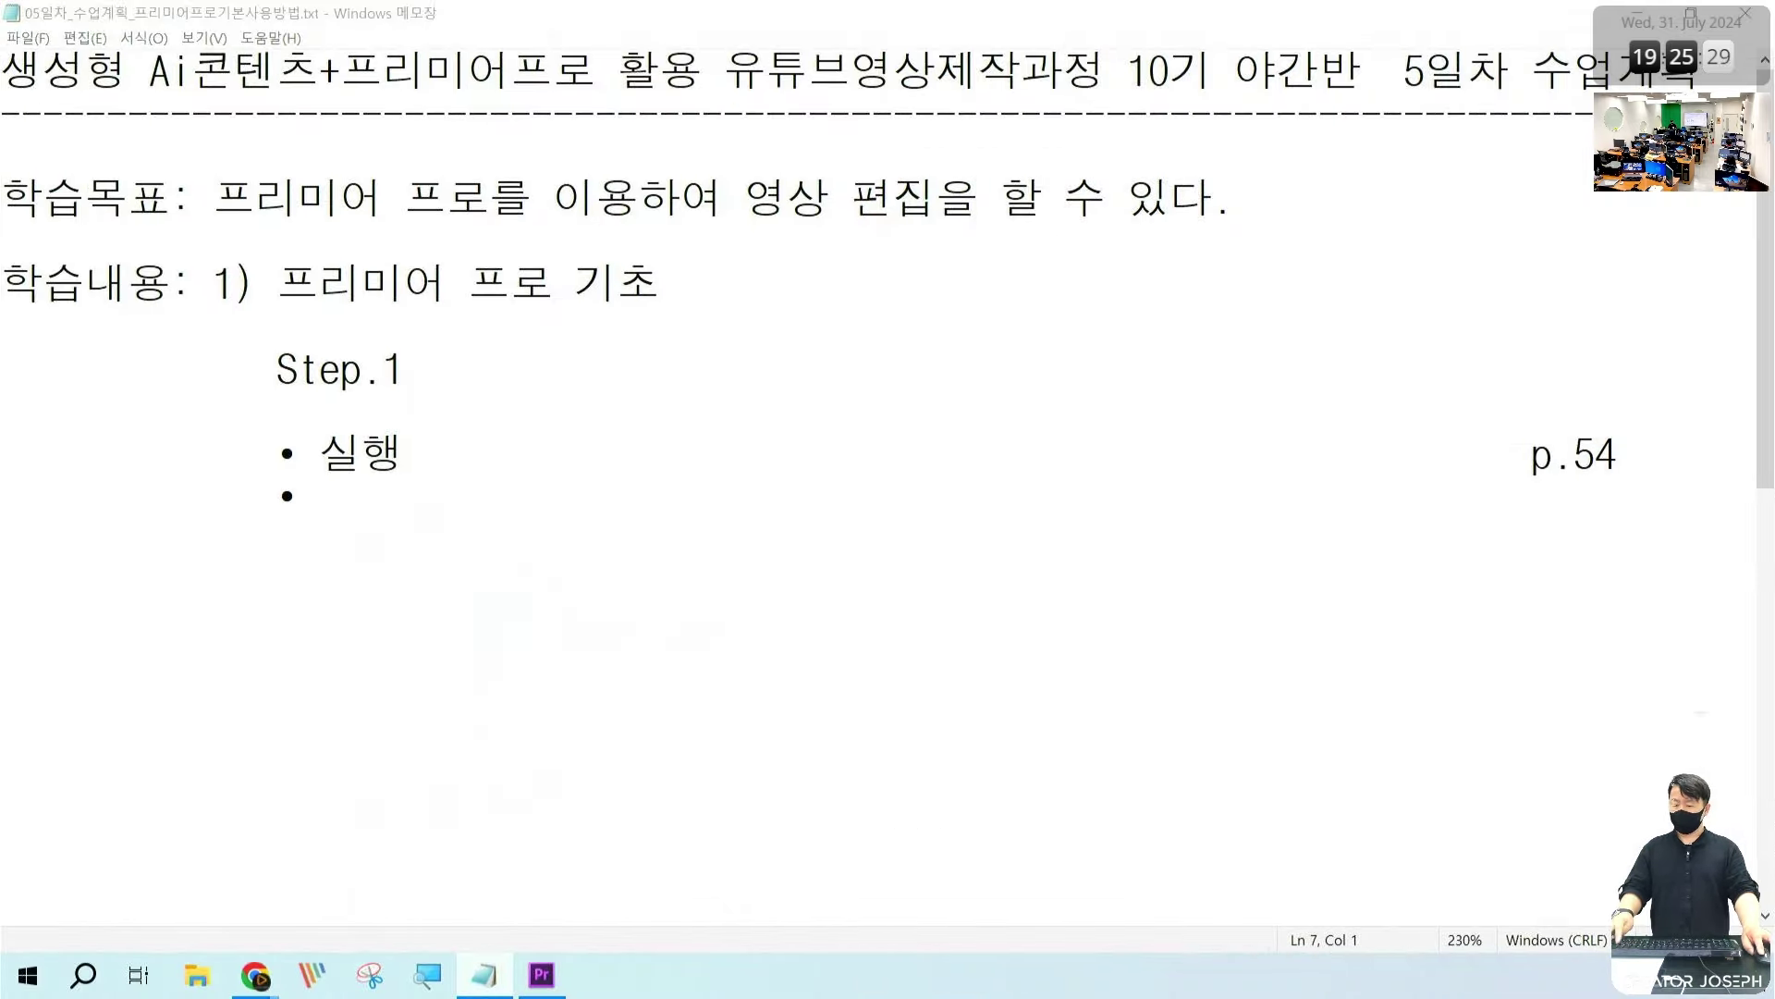
{"action": "mouse_move", "coordinate": [204, 637]}
{"action": "left_mouse_down"}
{"action": "mouse_move", "coordinate": [1066, 688]}
{"action": "mouse_move", "coordinate": [1709, 666]}
{"action": "left_mouse_up"}
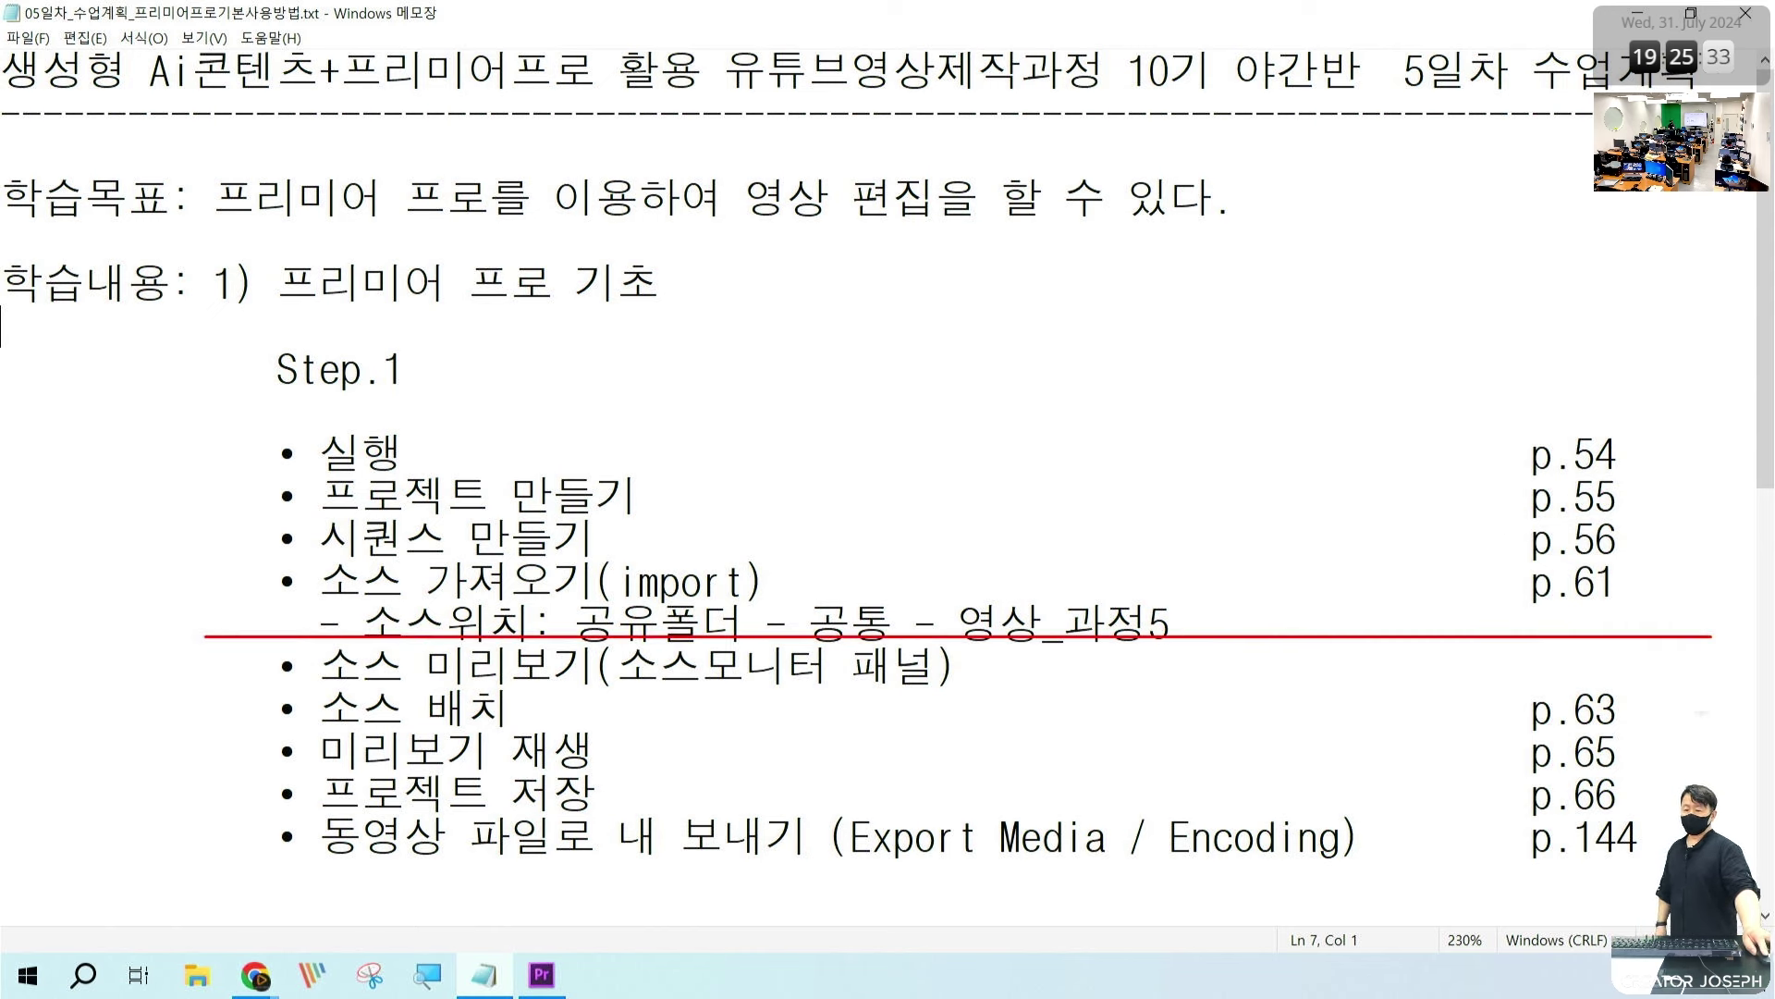
{"action": "mouse_move", "coordinate": [1642, 436]}
{"action": "left_mouse_down"}
{"action": "mouse_move", "coordinate": [1644, 545]}
{"action": "mouse_move", "coordinate": [1622, 597]}
{"action": "left_mouse_up"}
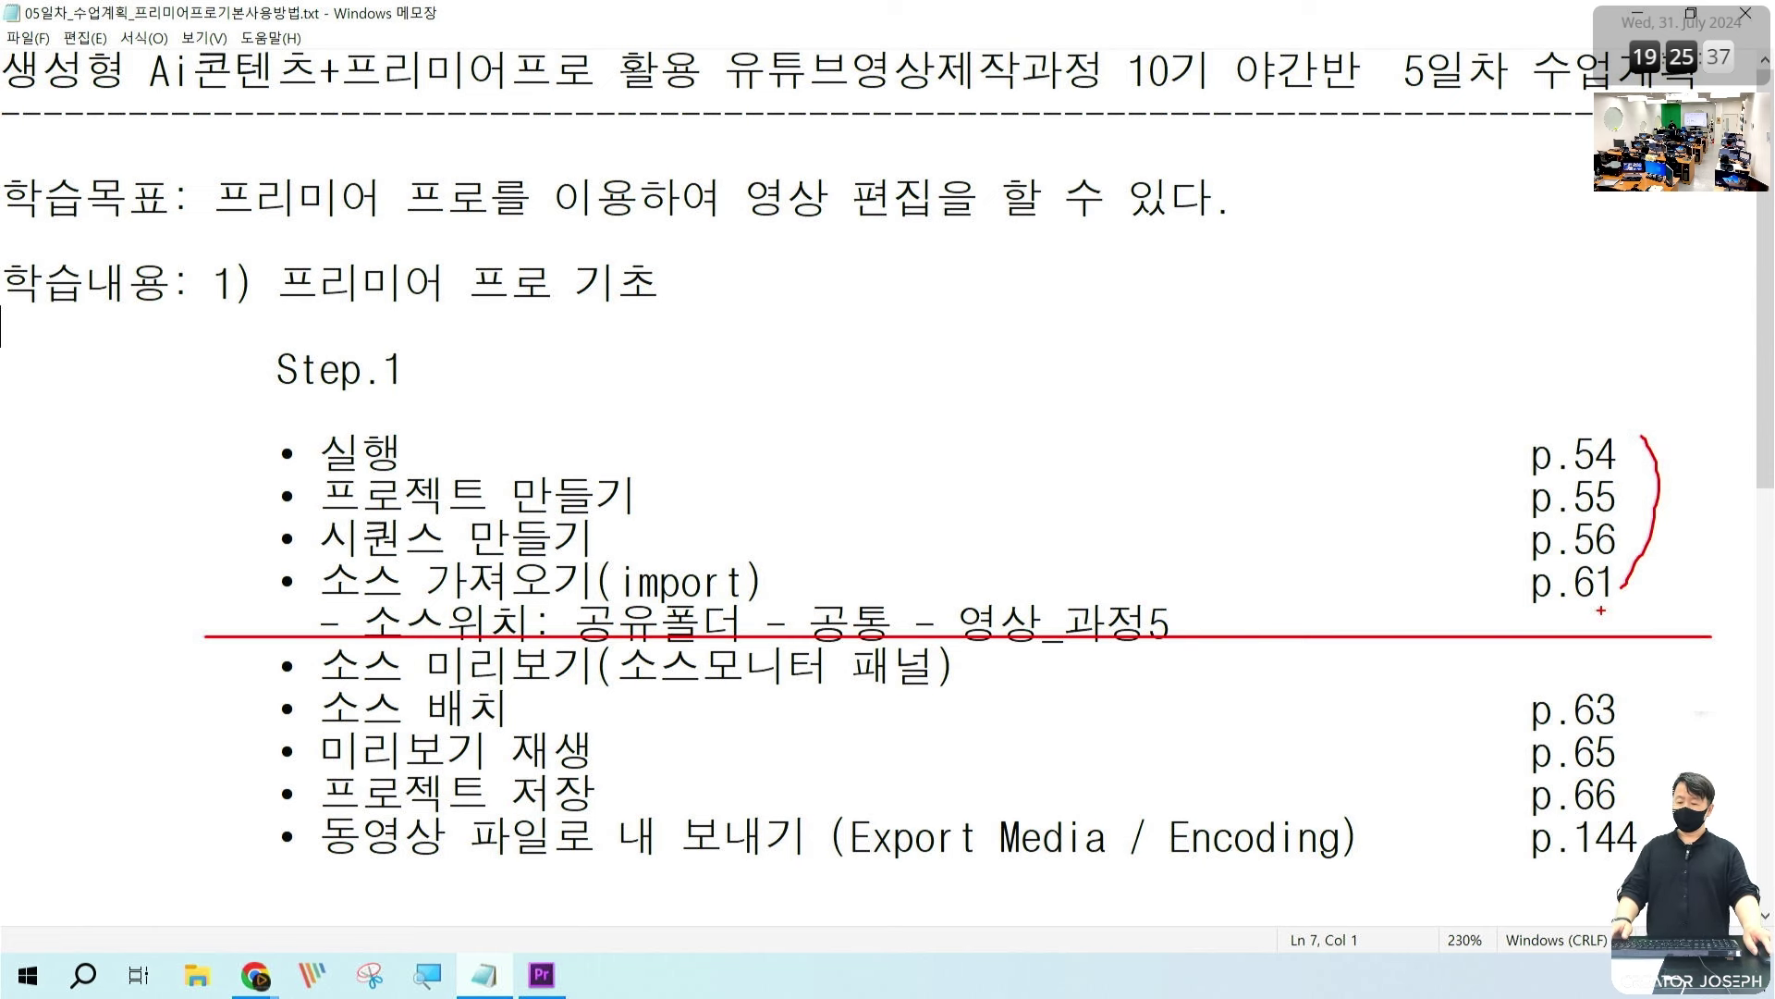
{"action": "key", "text": "Escape"}
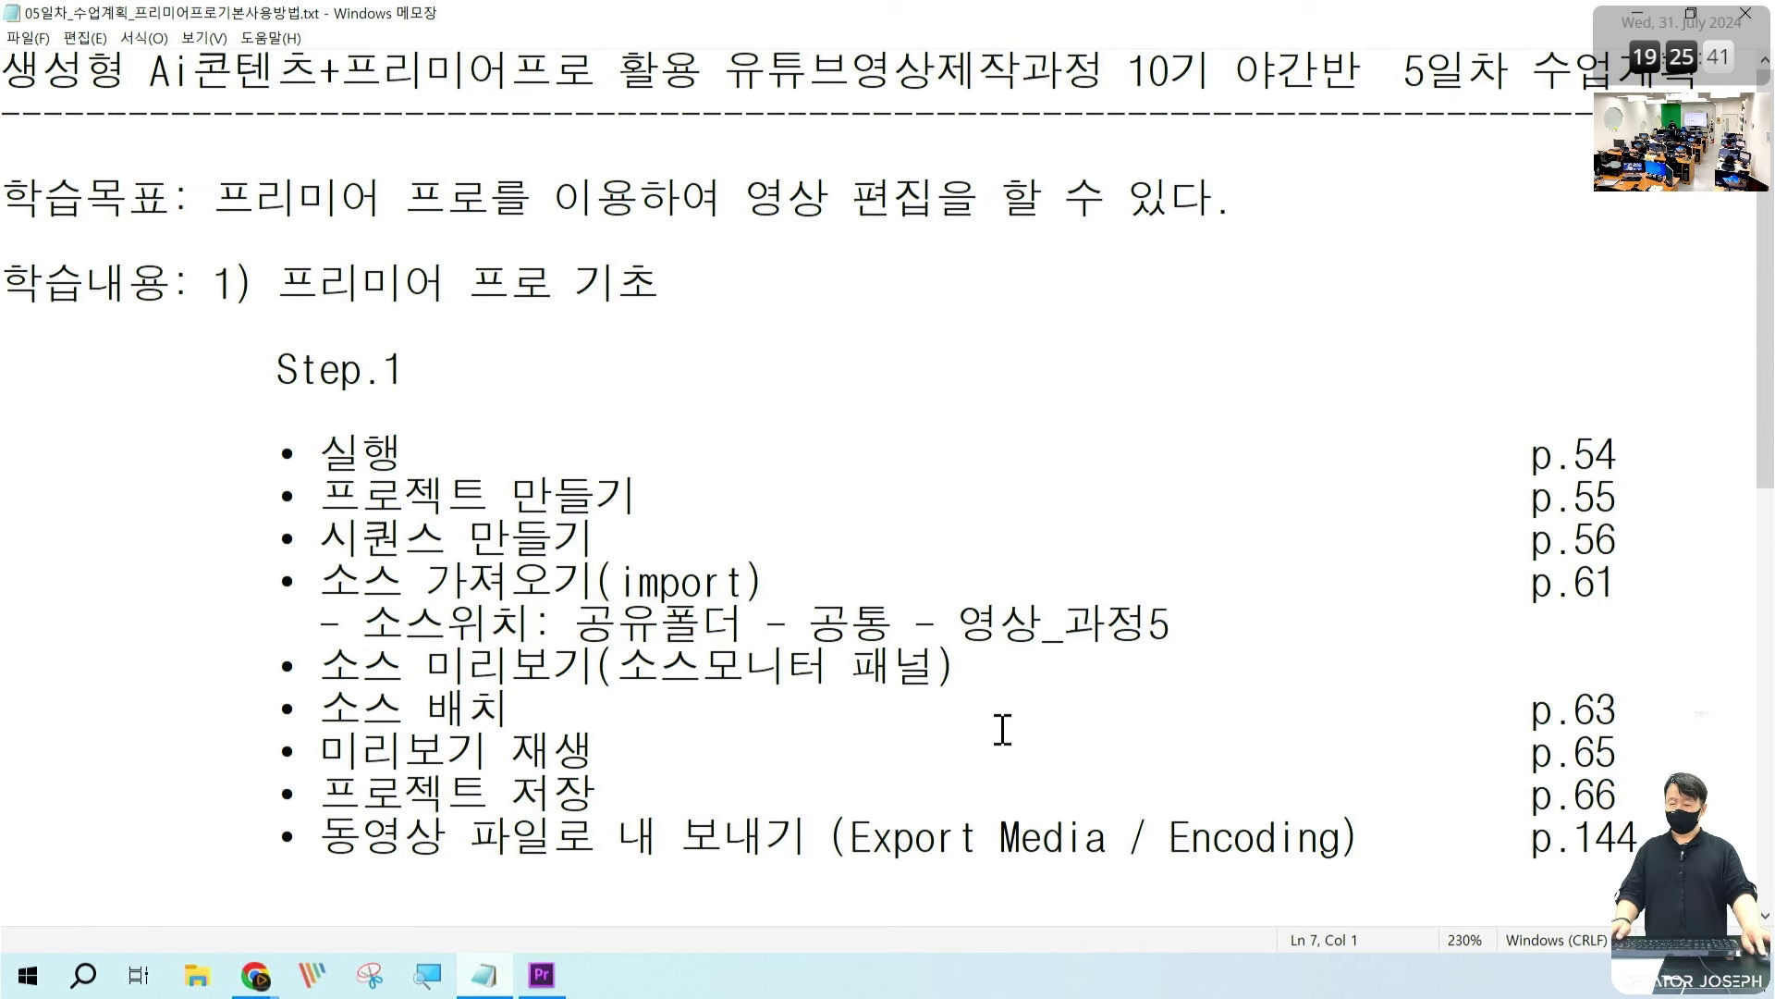
{"action": "left_click", "coordinate": [1013, 666]}
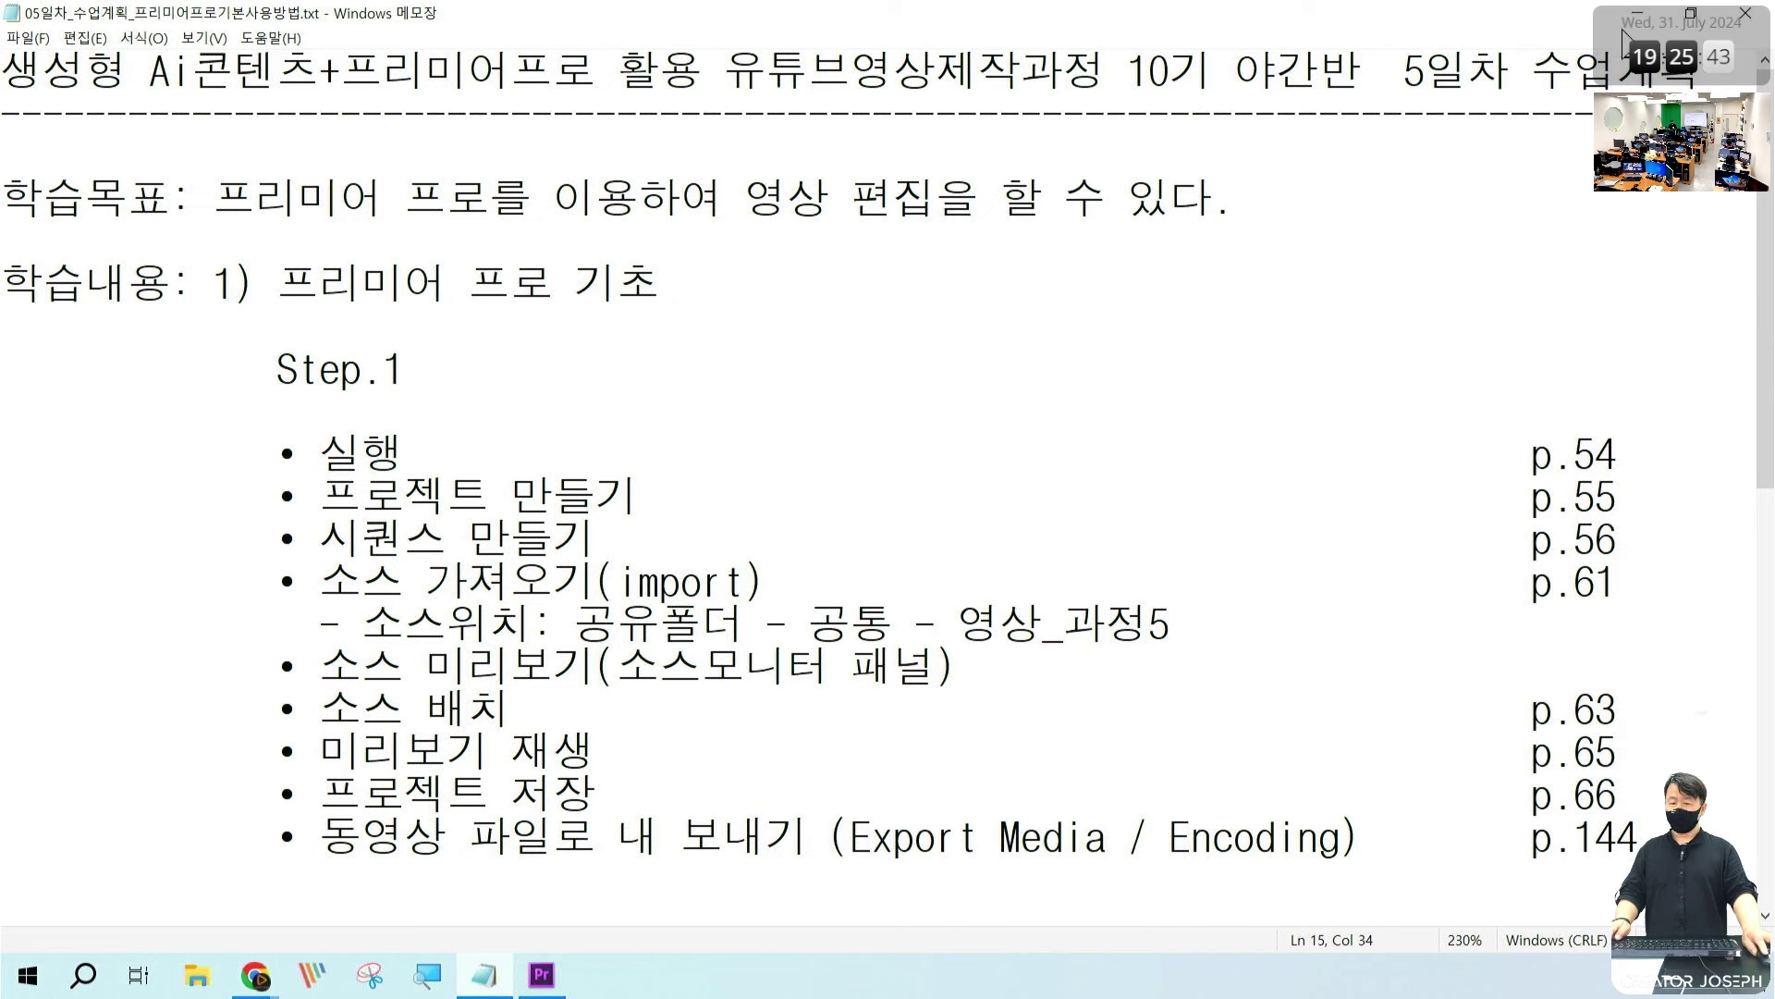
{"action": "key", "text": "alt+Tab"}
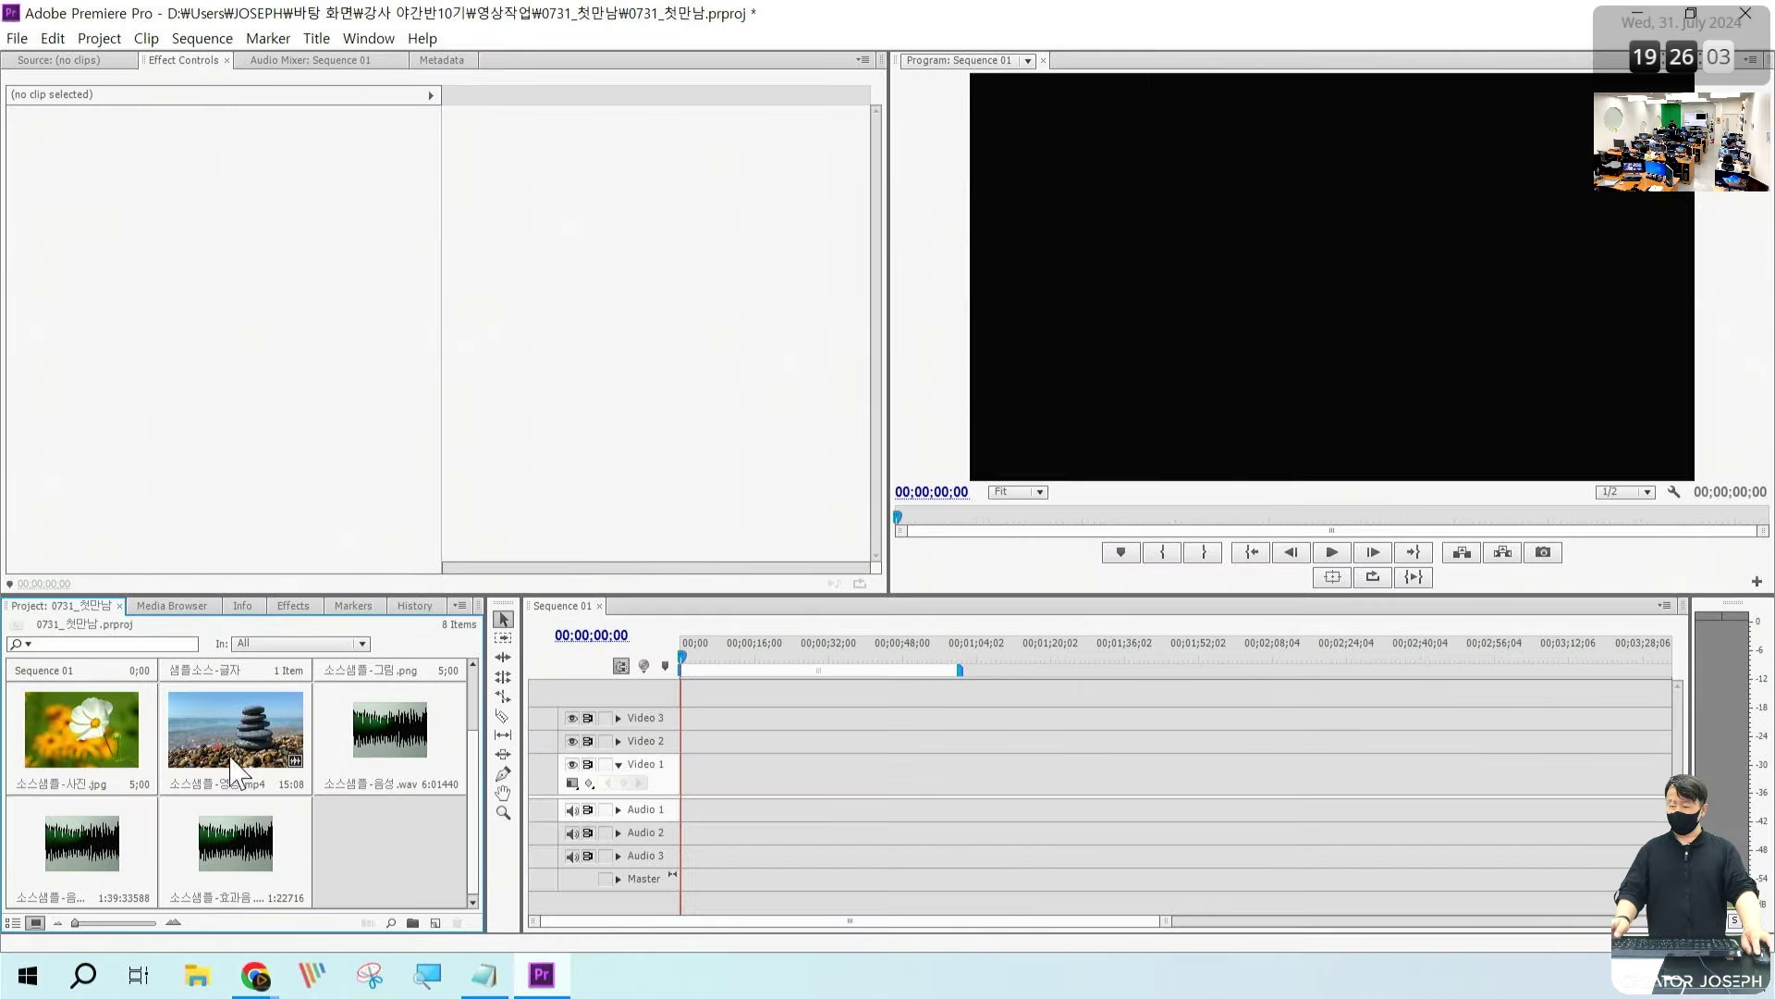
Step: Open 소스샘플-영상.mp4 in the Source Monitor and move its playhead to the start of the clip
{"action": "double_click", "coordinate": [219, 725]}
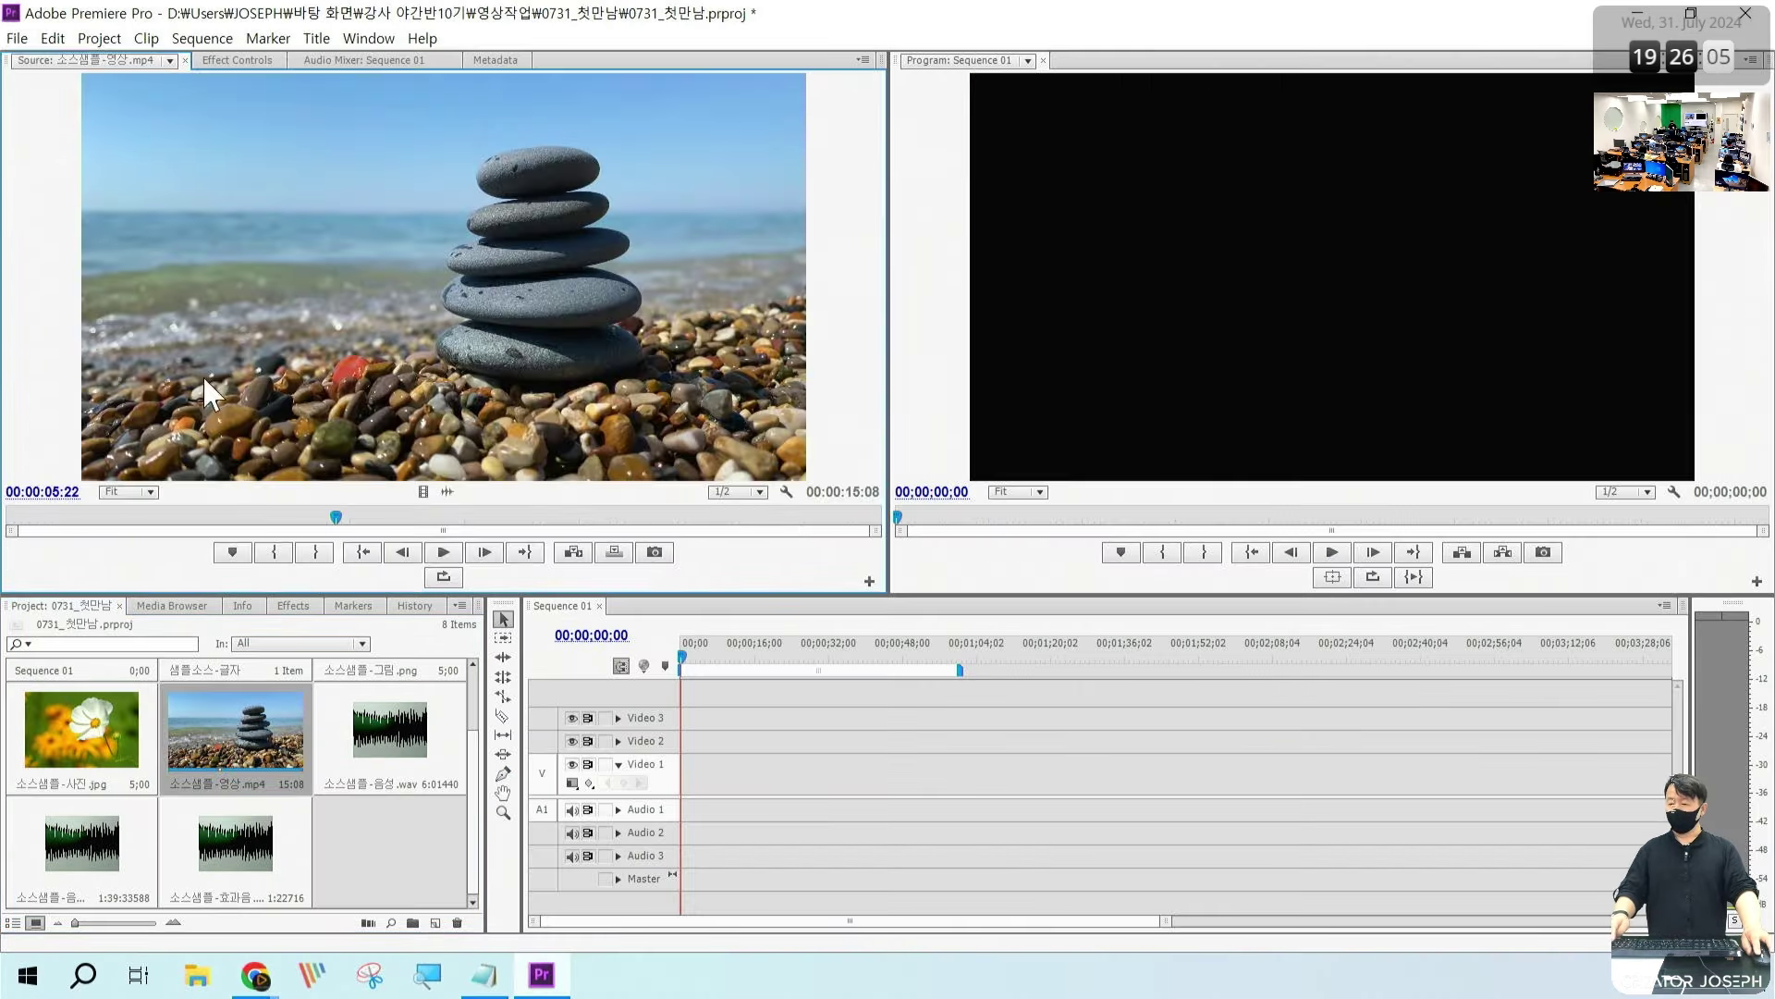
{"action": "left_click_drag", "start_coordinate": [30, 19], "coordinate": [878, 589]}
{"action": "left_click_drag", "start_coordinate": [412, 256], "coordinate": [368, 211]}
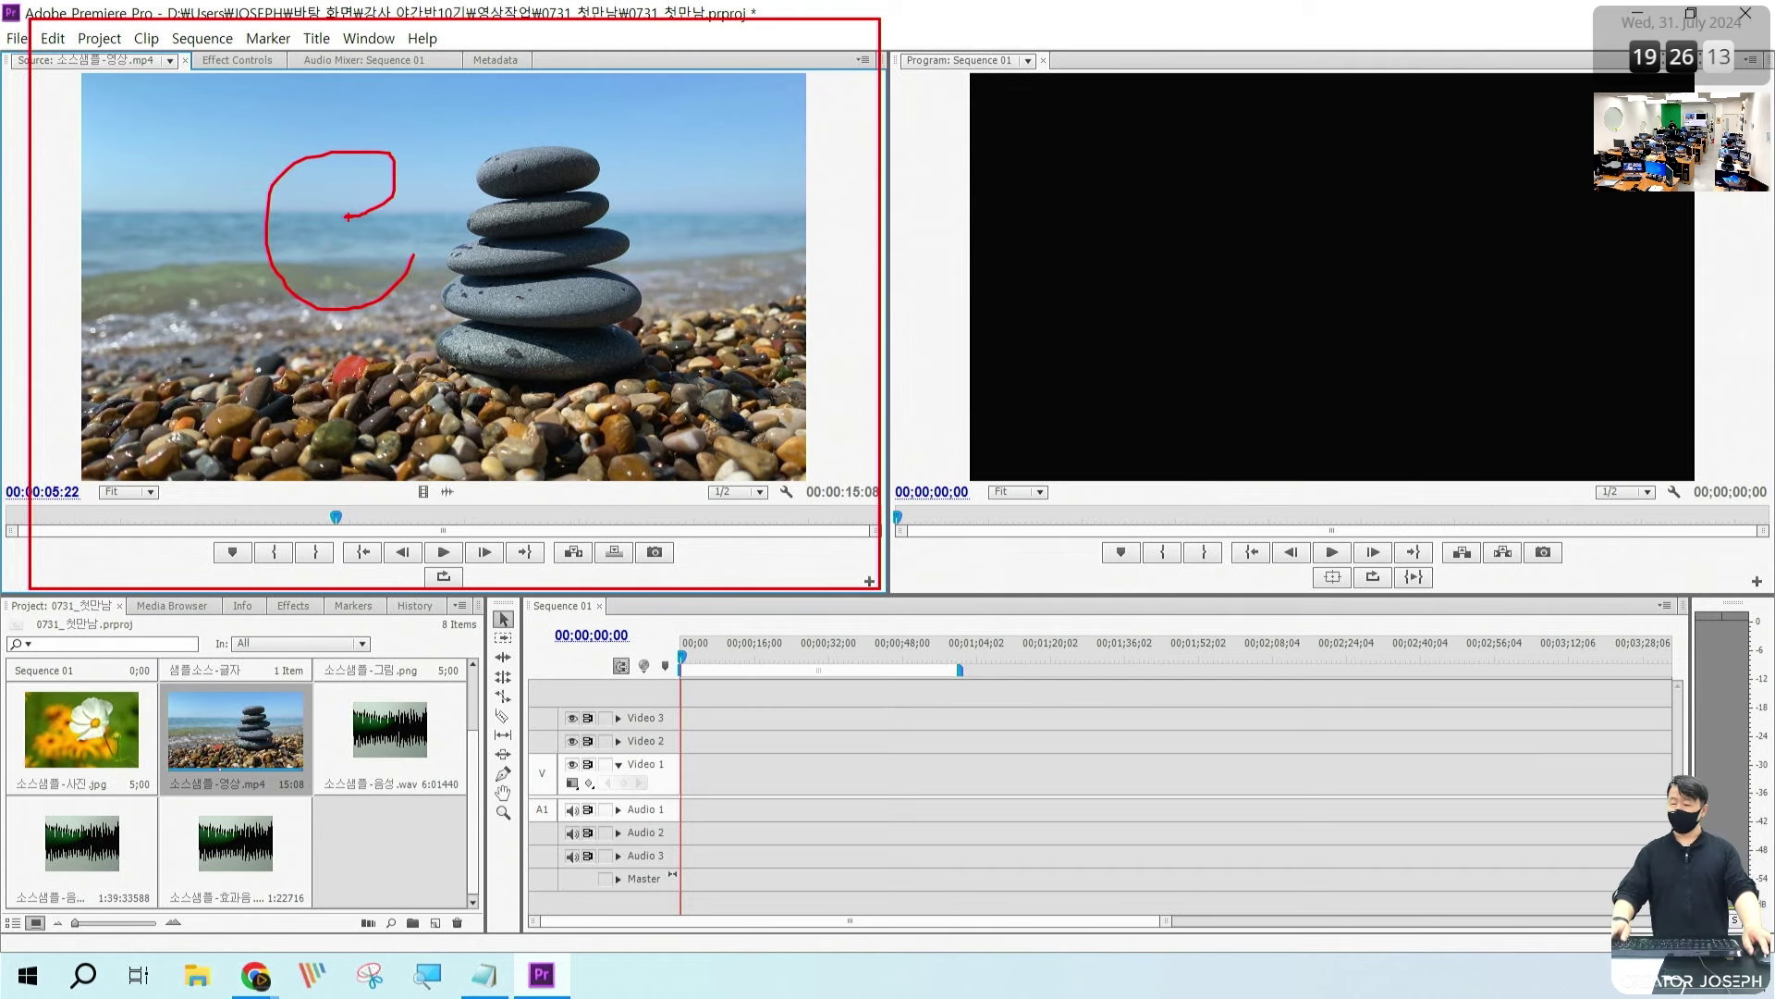
{"action": "key", "text": "Escape"}
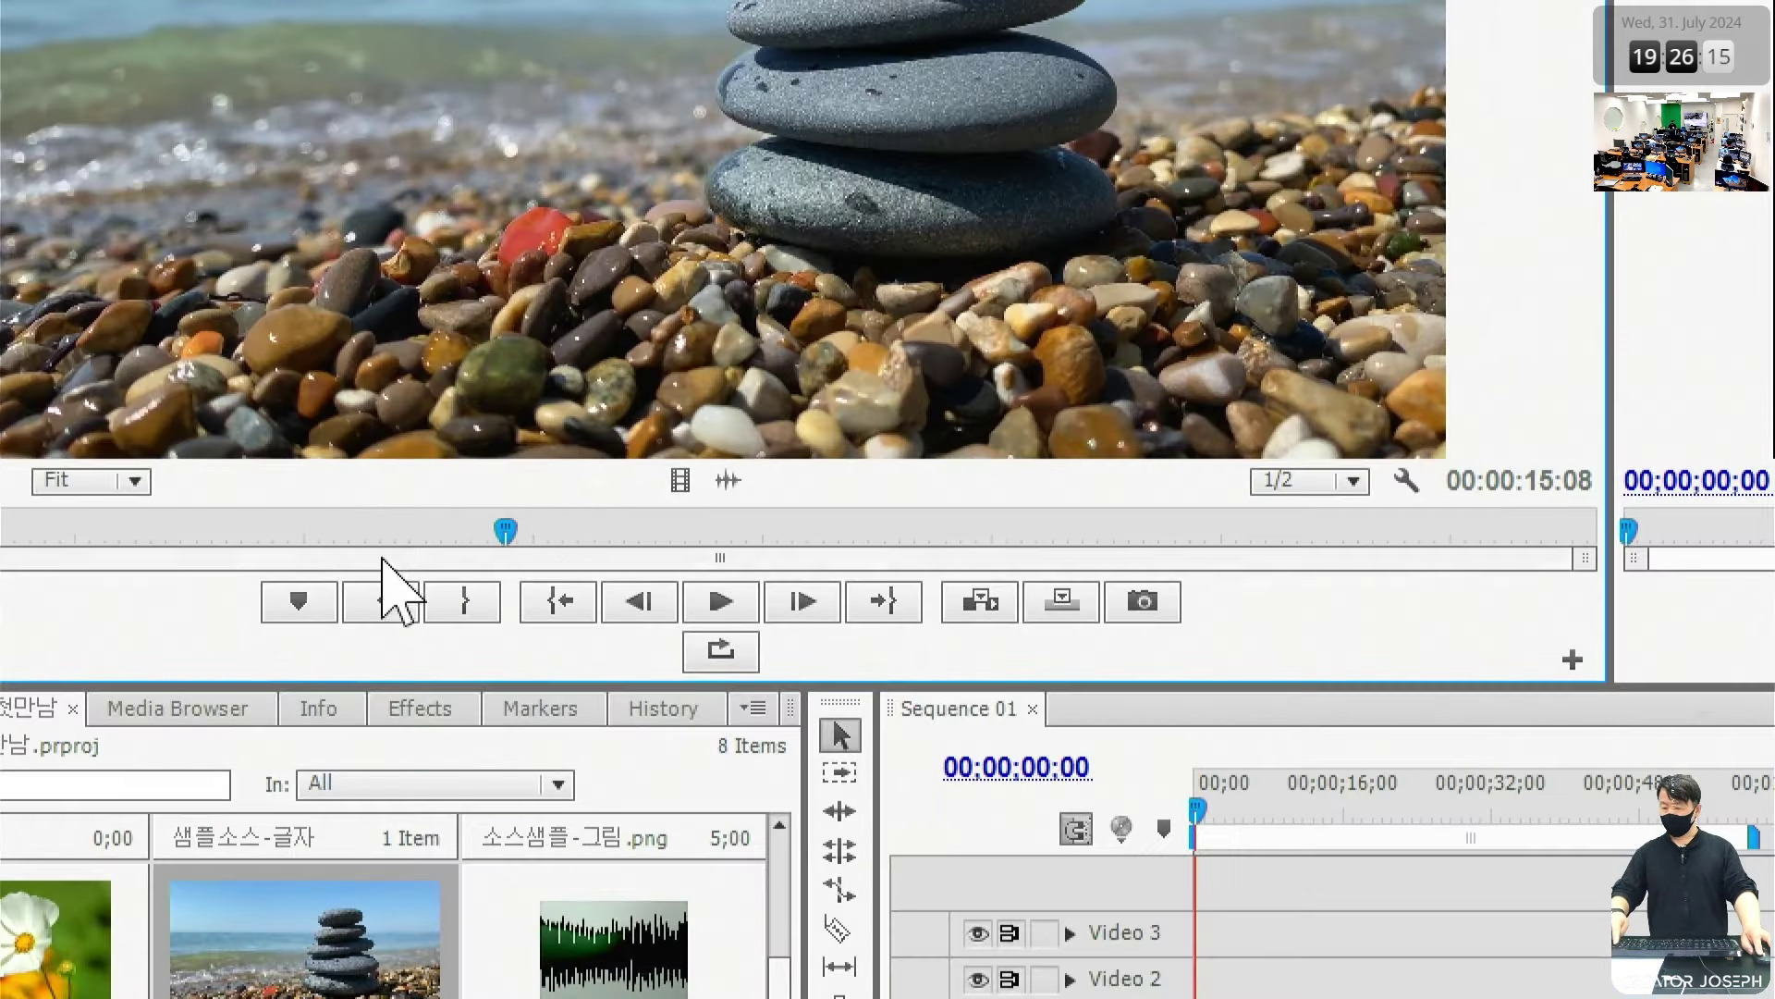
{"action": "left_click_drag", "start_coordinate": [469, 487], "coordinate": [568, 566]}
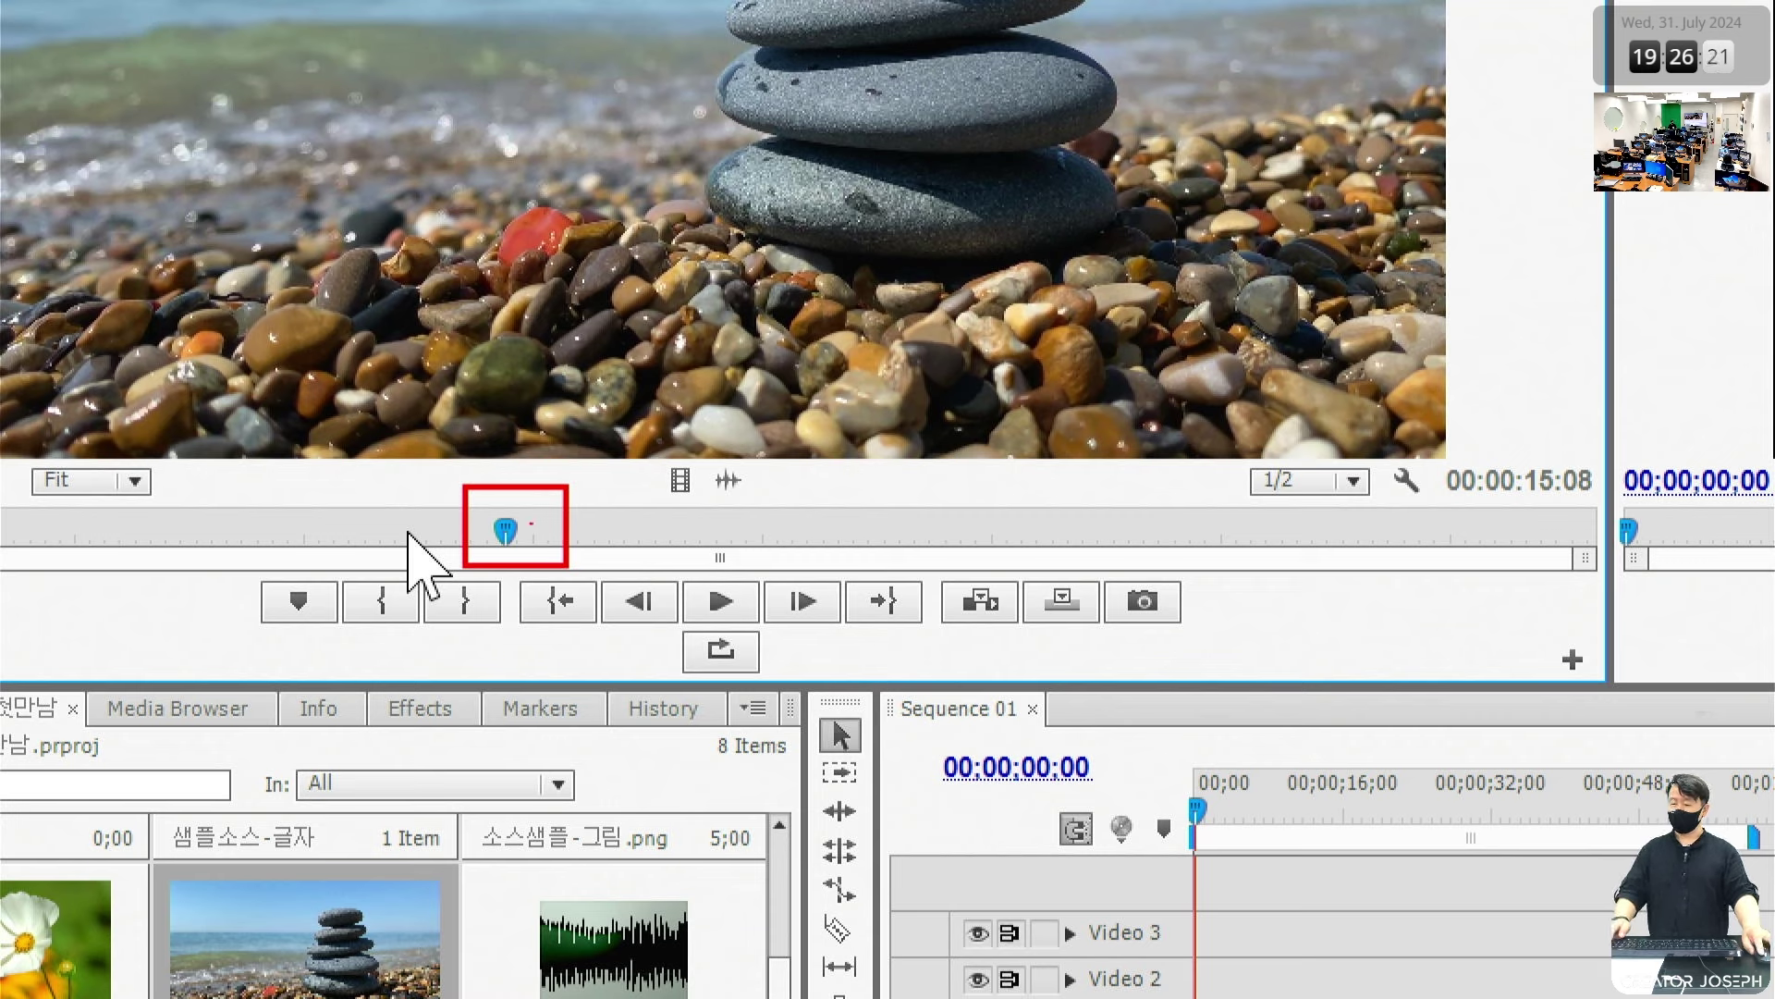
{"action": "mouse_move", "coordinate": [490, 497]}
{"action": "left_mouse_down"}
{"action": "mouse_move", "coordinate": [514, 460]}
{"action": "mouse_move", "coordinate": [477, 517]}
{"action": "mouse_move", "coordinate": [237, 522]}
{"action": "left_mouse_up"}
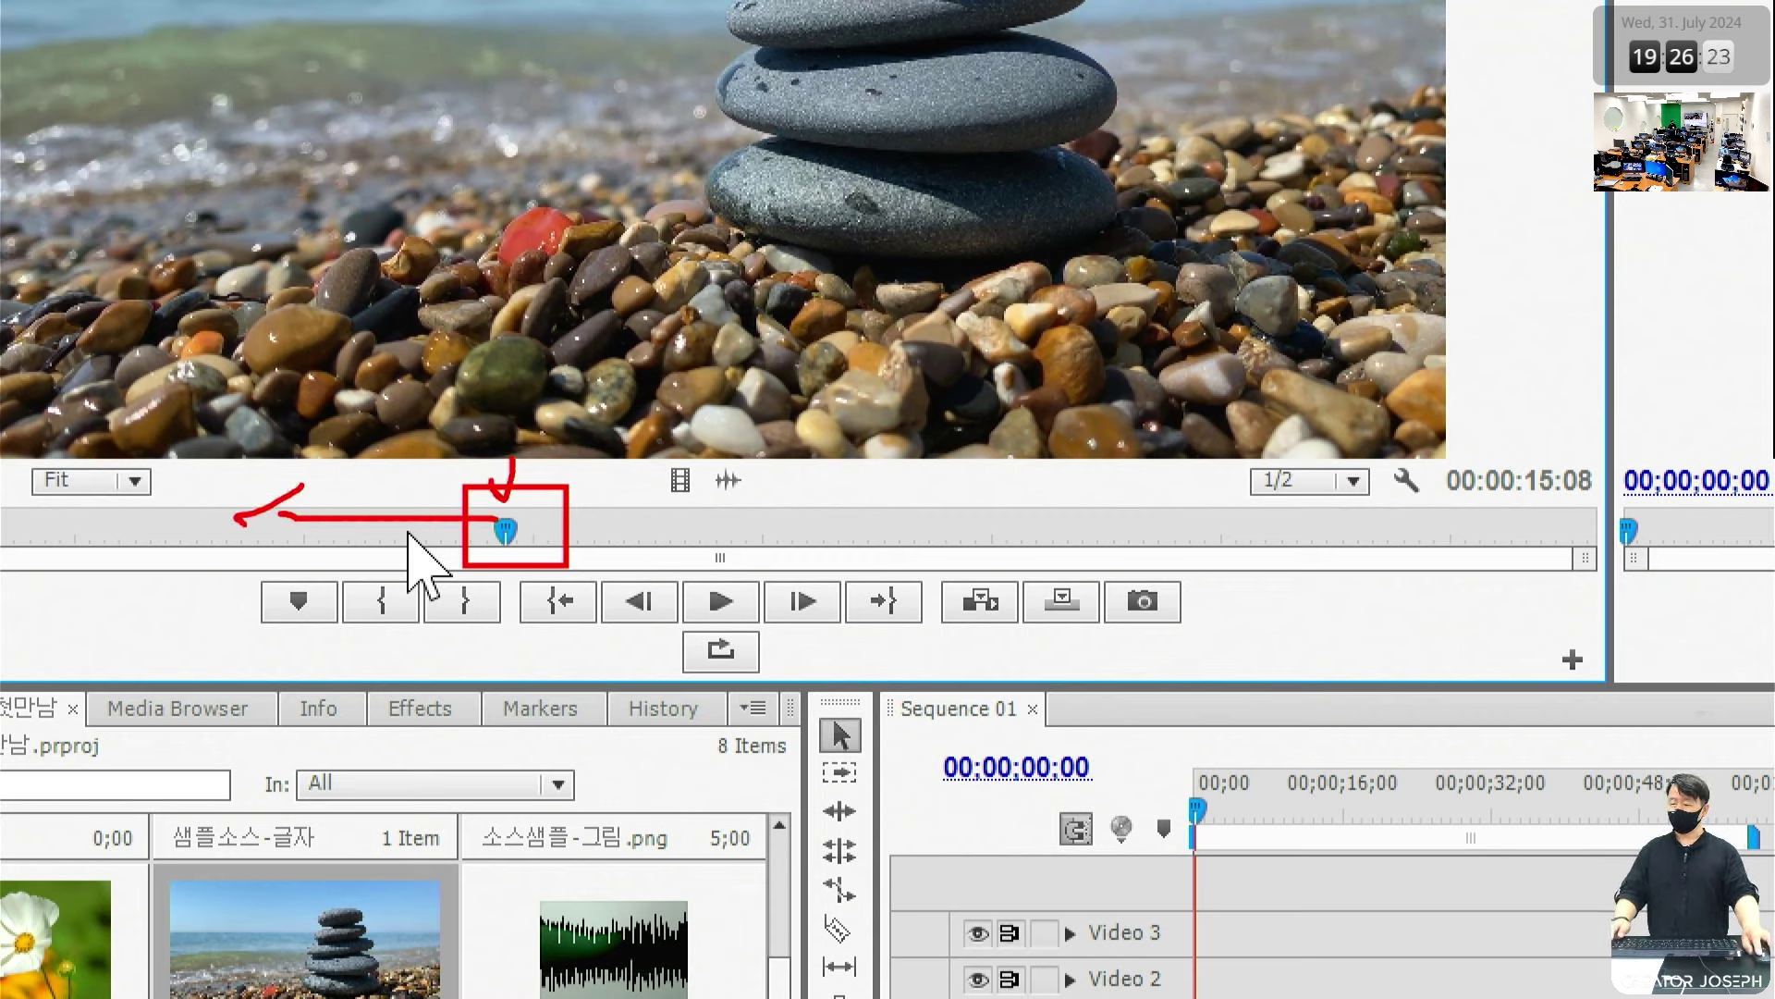
{"action": "key", "text": "Escape"}
{"action": "key", "text": "Escape"}
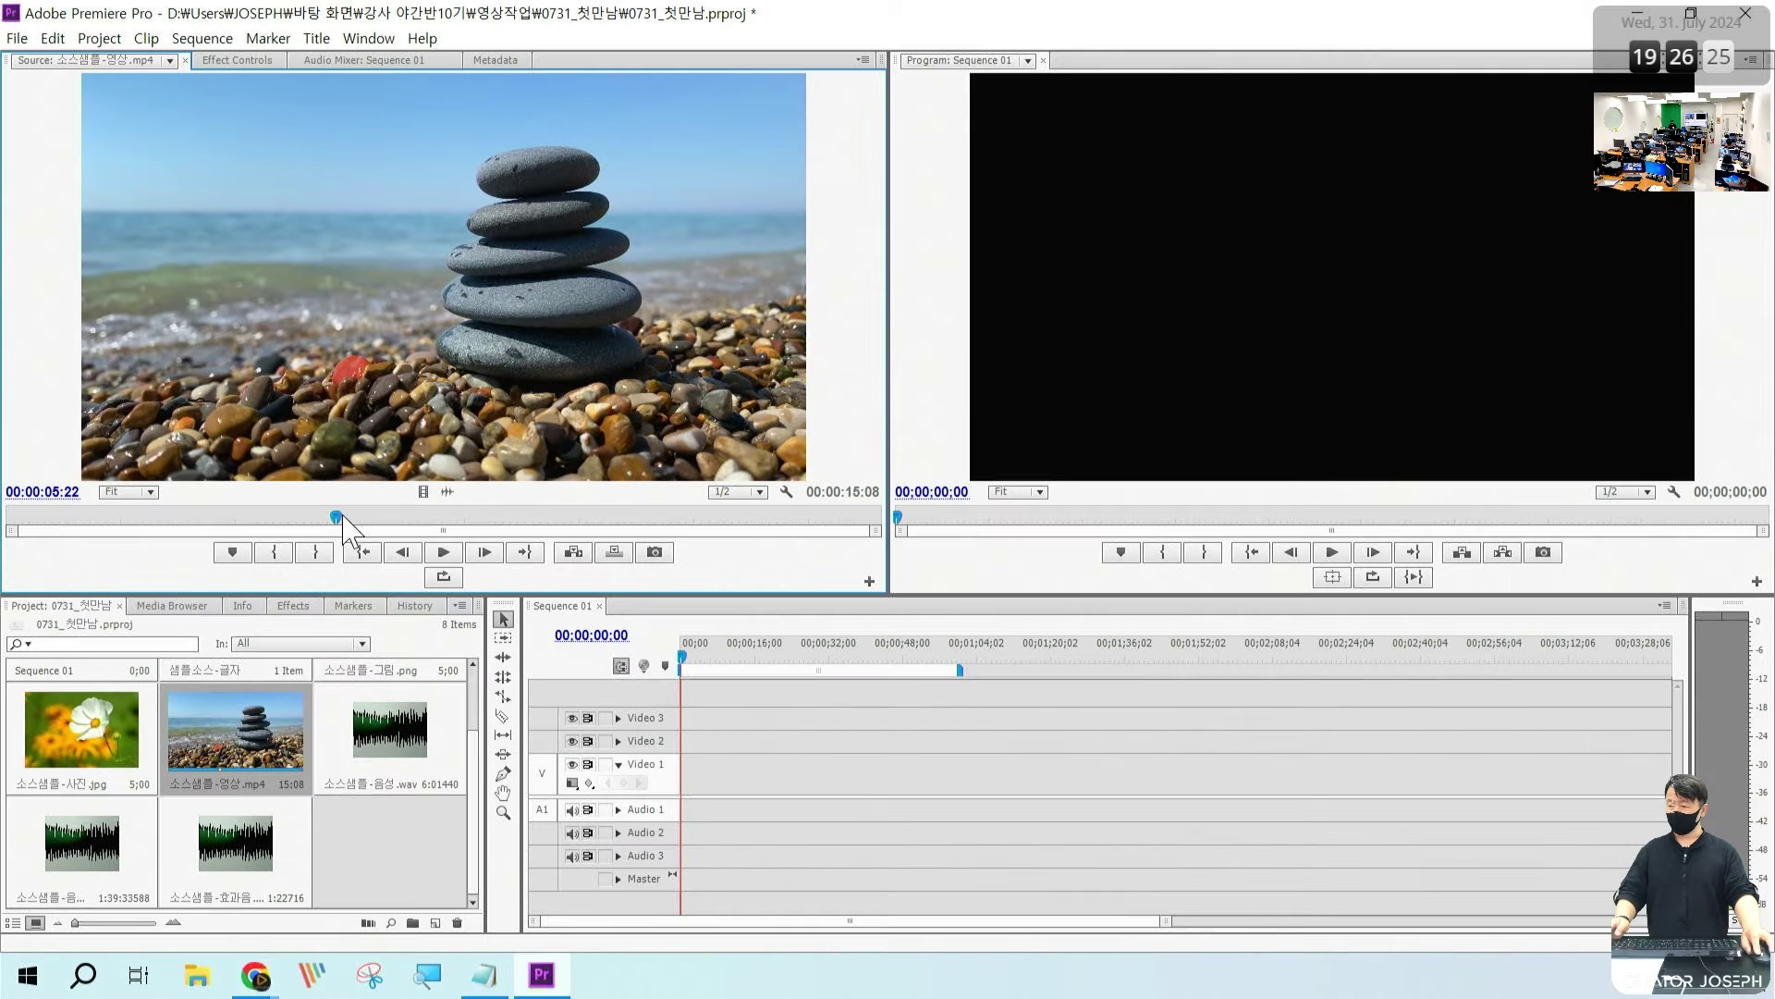
{"action": "left_click_drag", "start_coordinate": [338, 518], "coordinate": [3, 523]}
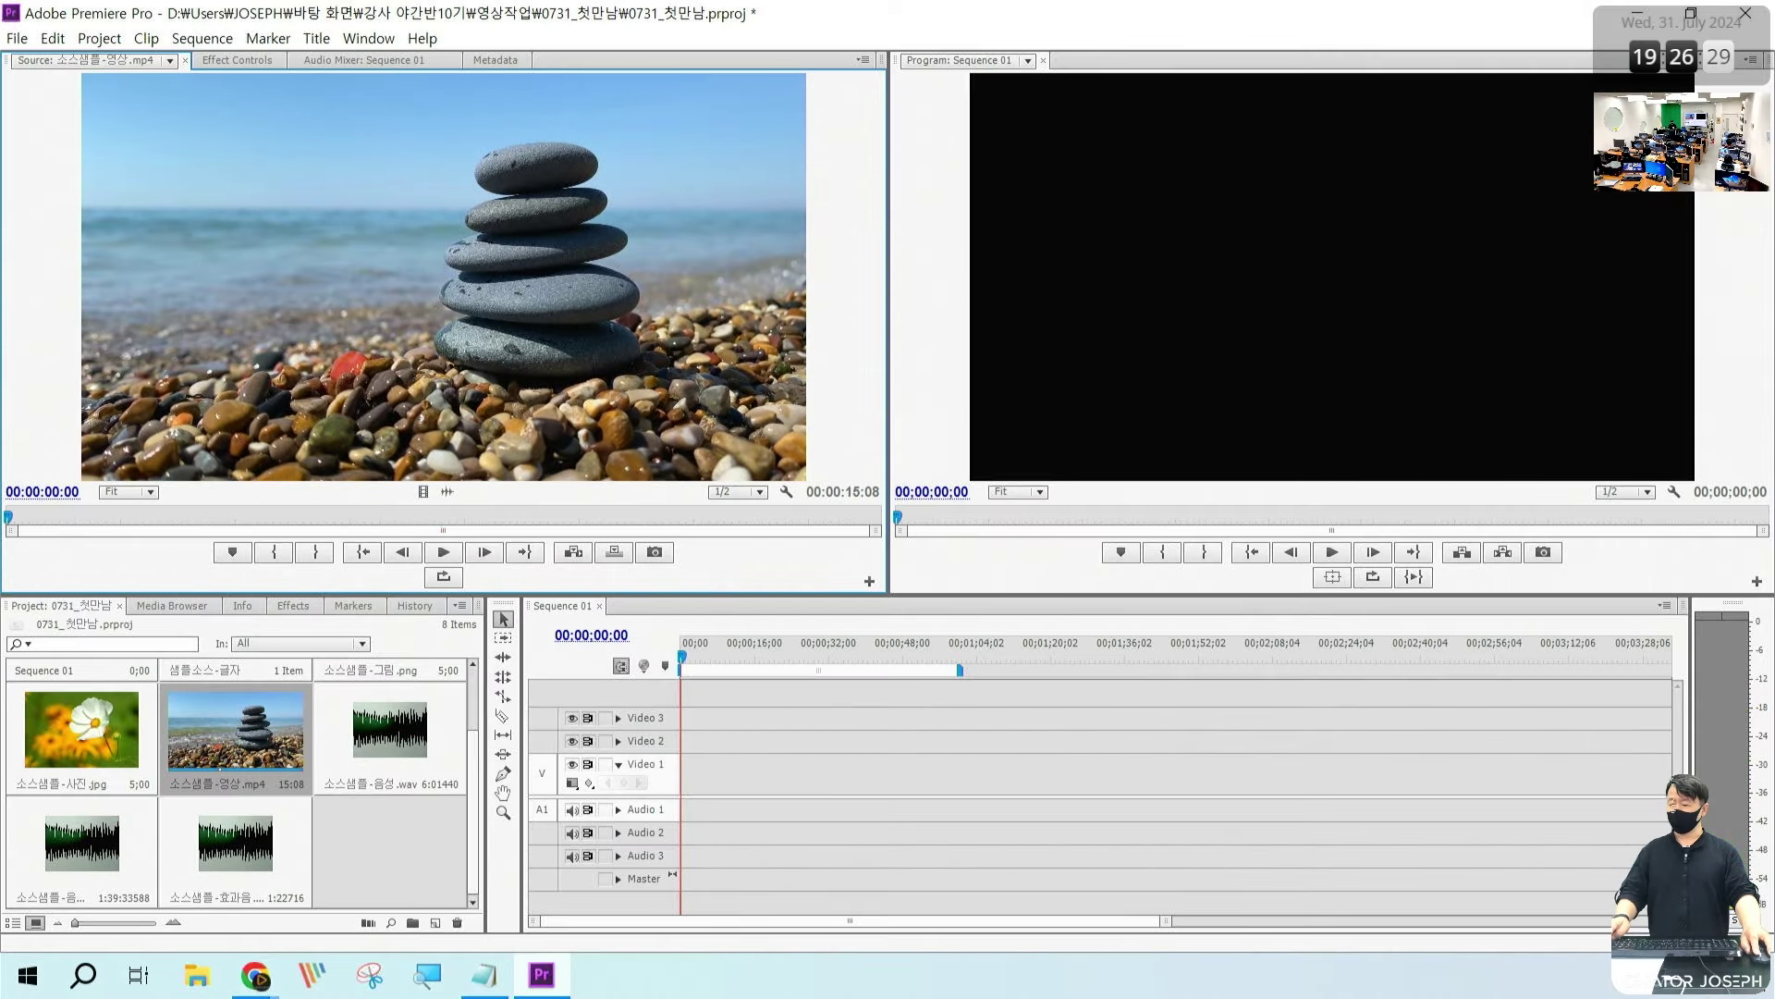
{"action": "mouse_move", "coordinate": [424, 527]}
{"action": "left_mouse_down"}
{"action": "mouse_move", "coordinate": [475, 596]}
{"action": "mouse_move", "coordinate": [455, 514]}
{"action": "left_mouse_up"}
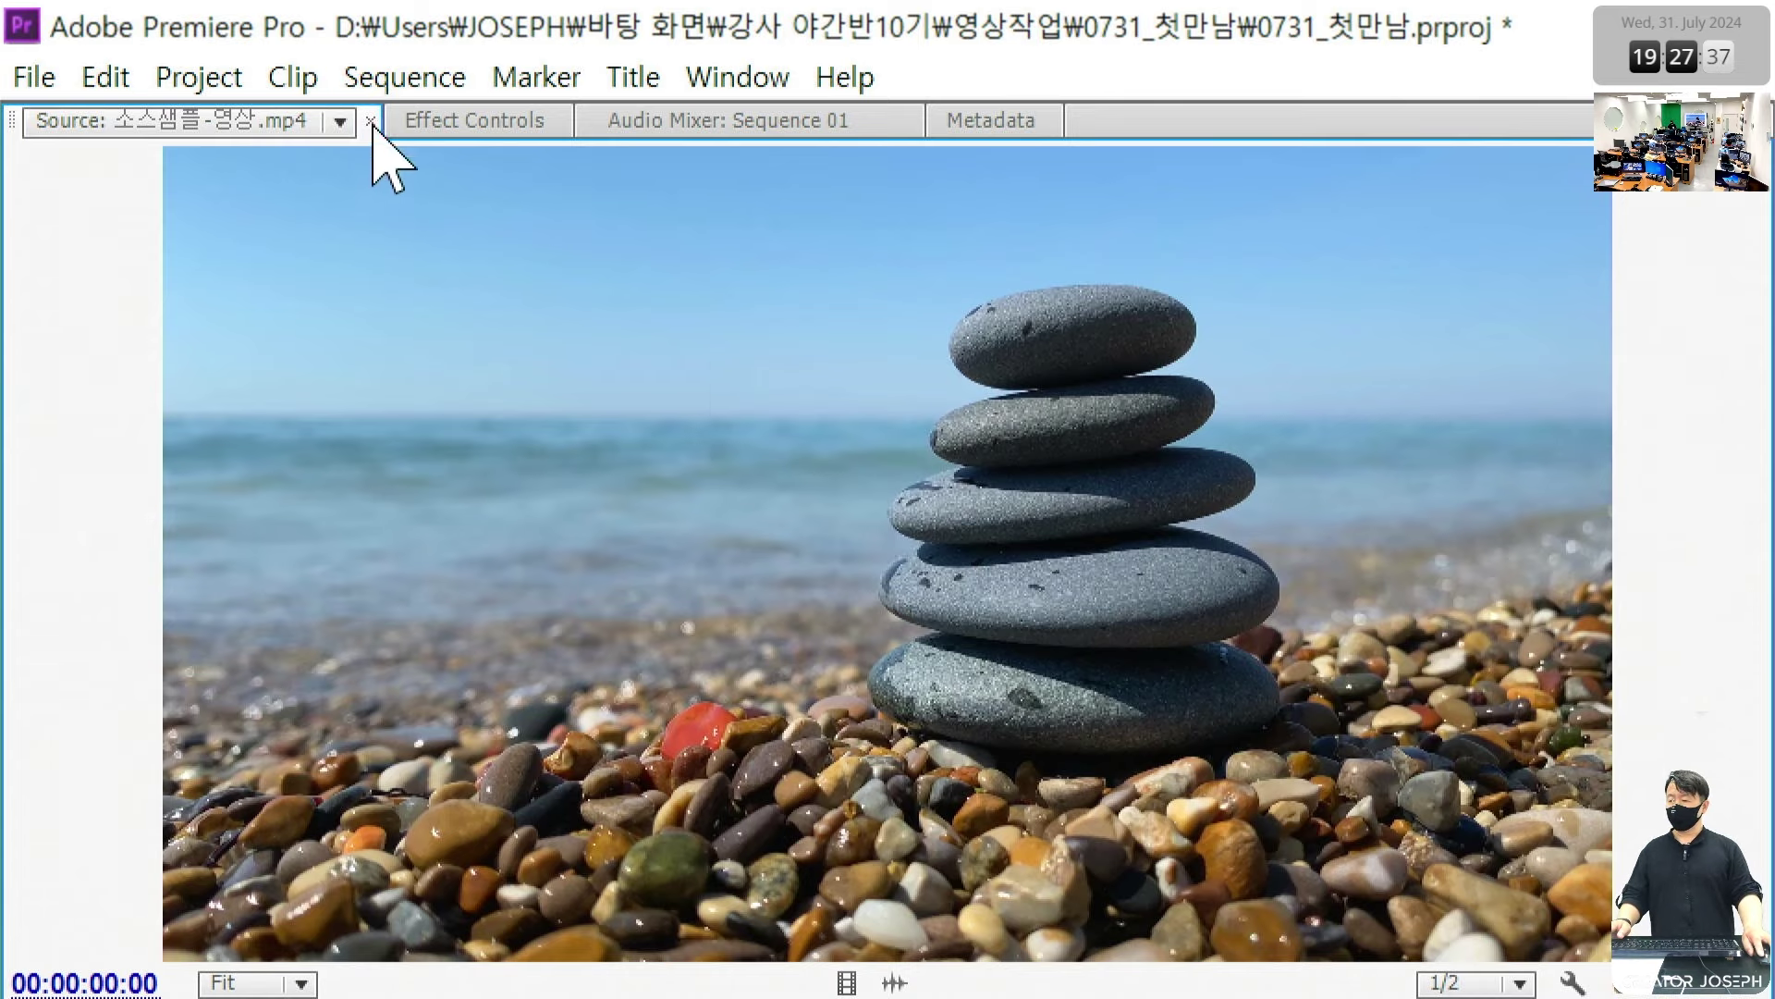
Step: Close the 소스샘플-영상.mp4 clip in the Source Monitor
{"action": "left_click", "coordinate": [341, 121]}
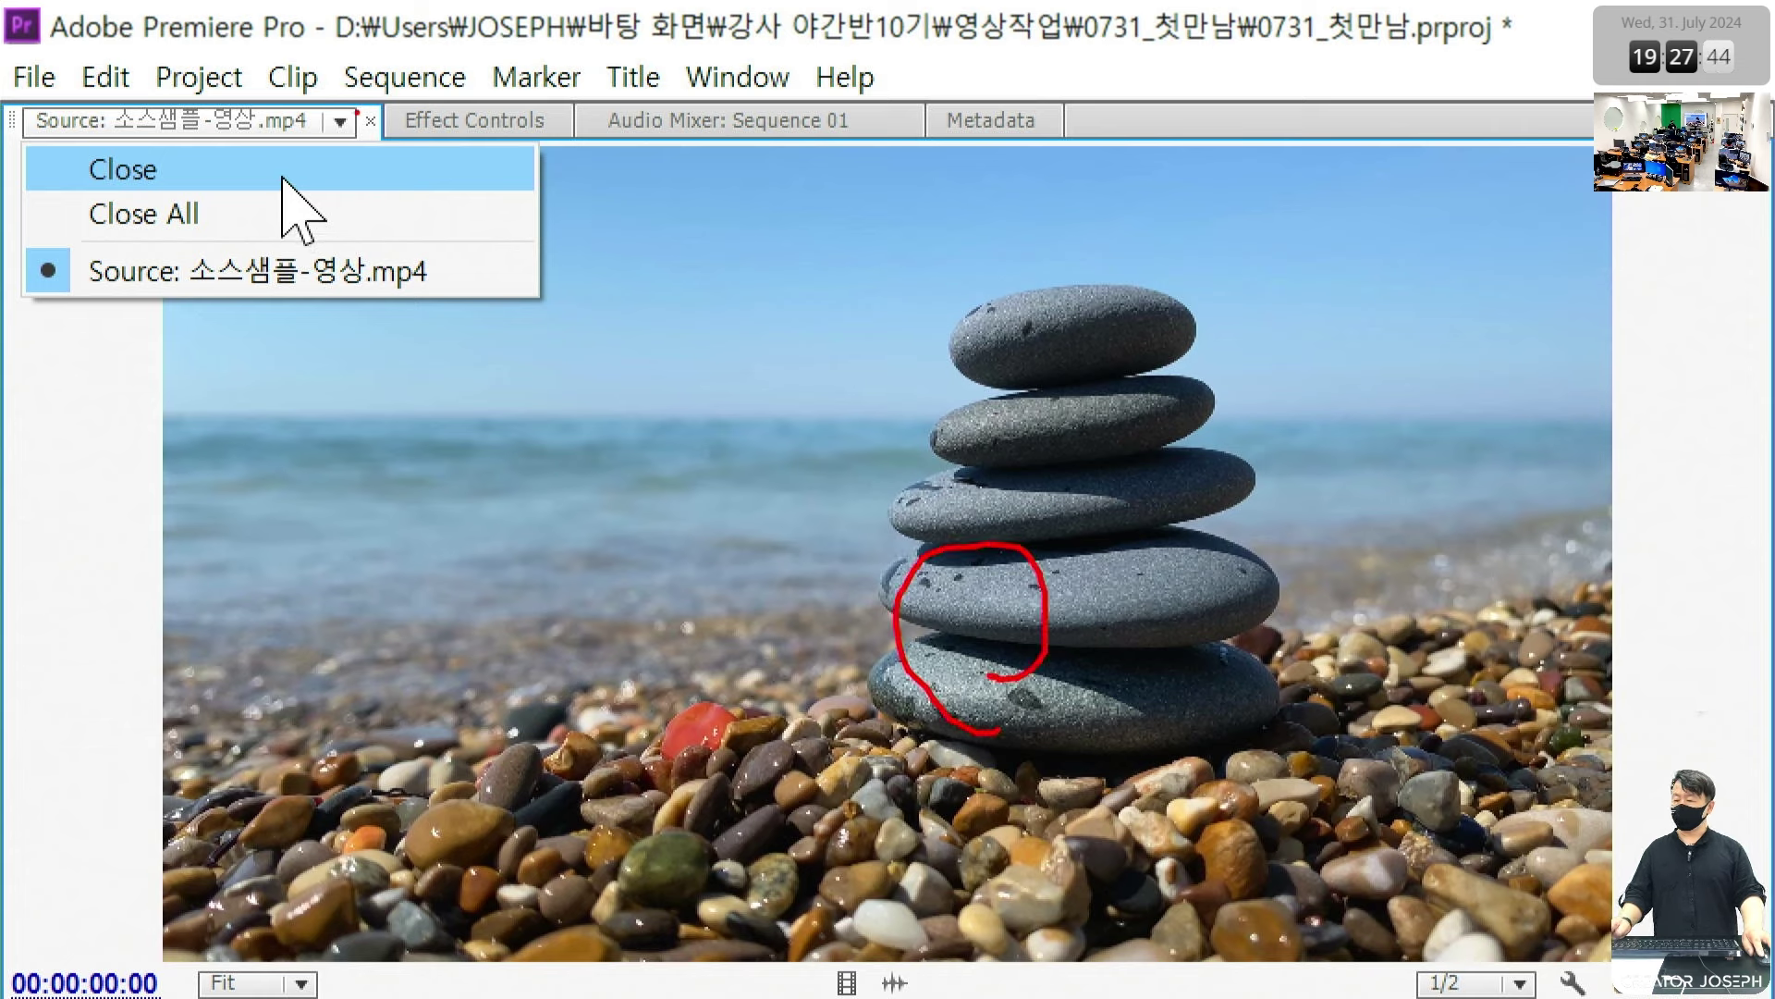
{"action": "left_click", "coordinate": [594, 515]}
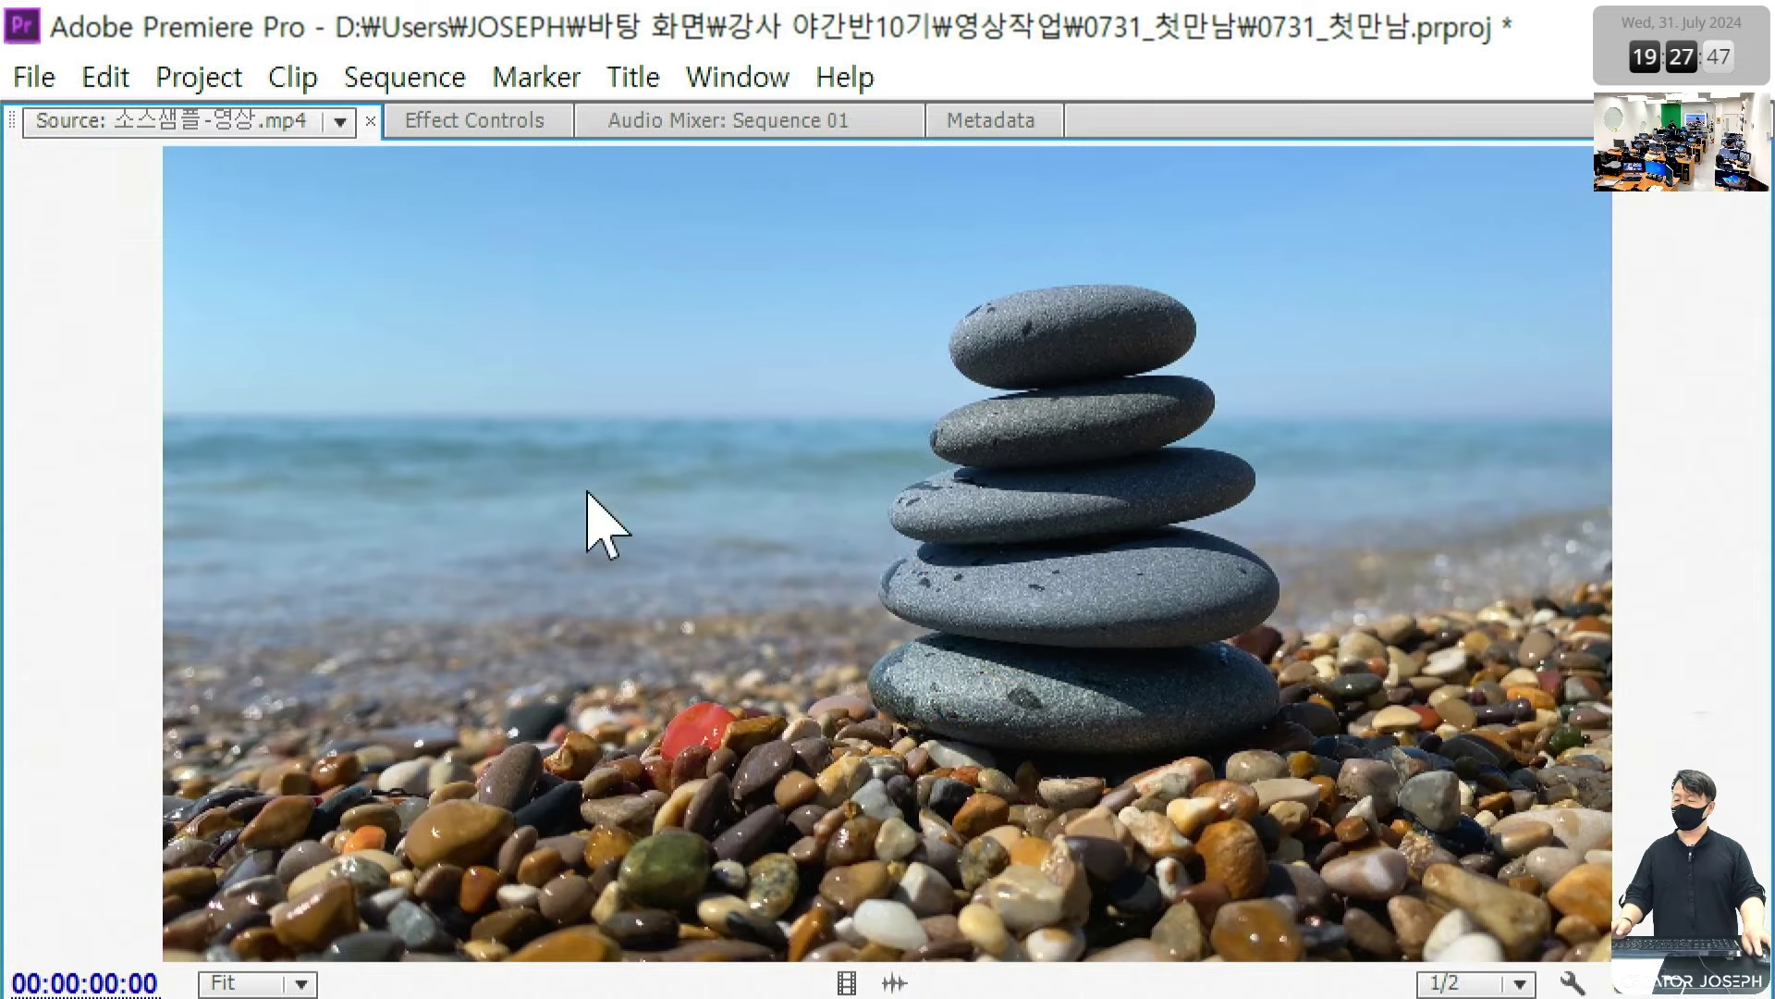
{"action": "left_click", "coordinate": [340, 122]}
{"action": "left_click", "coordinate": [275, 167]}
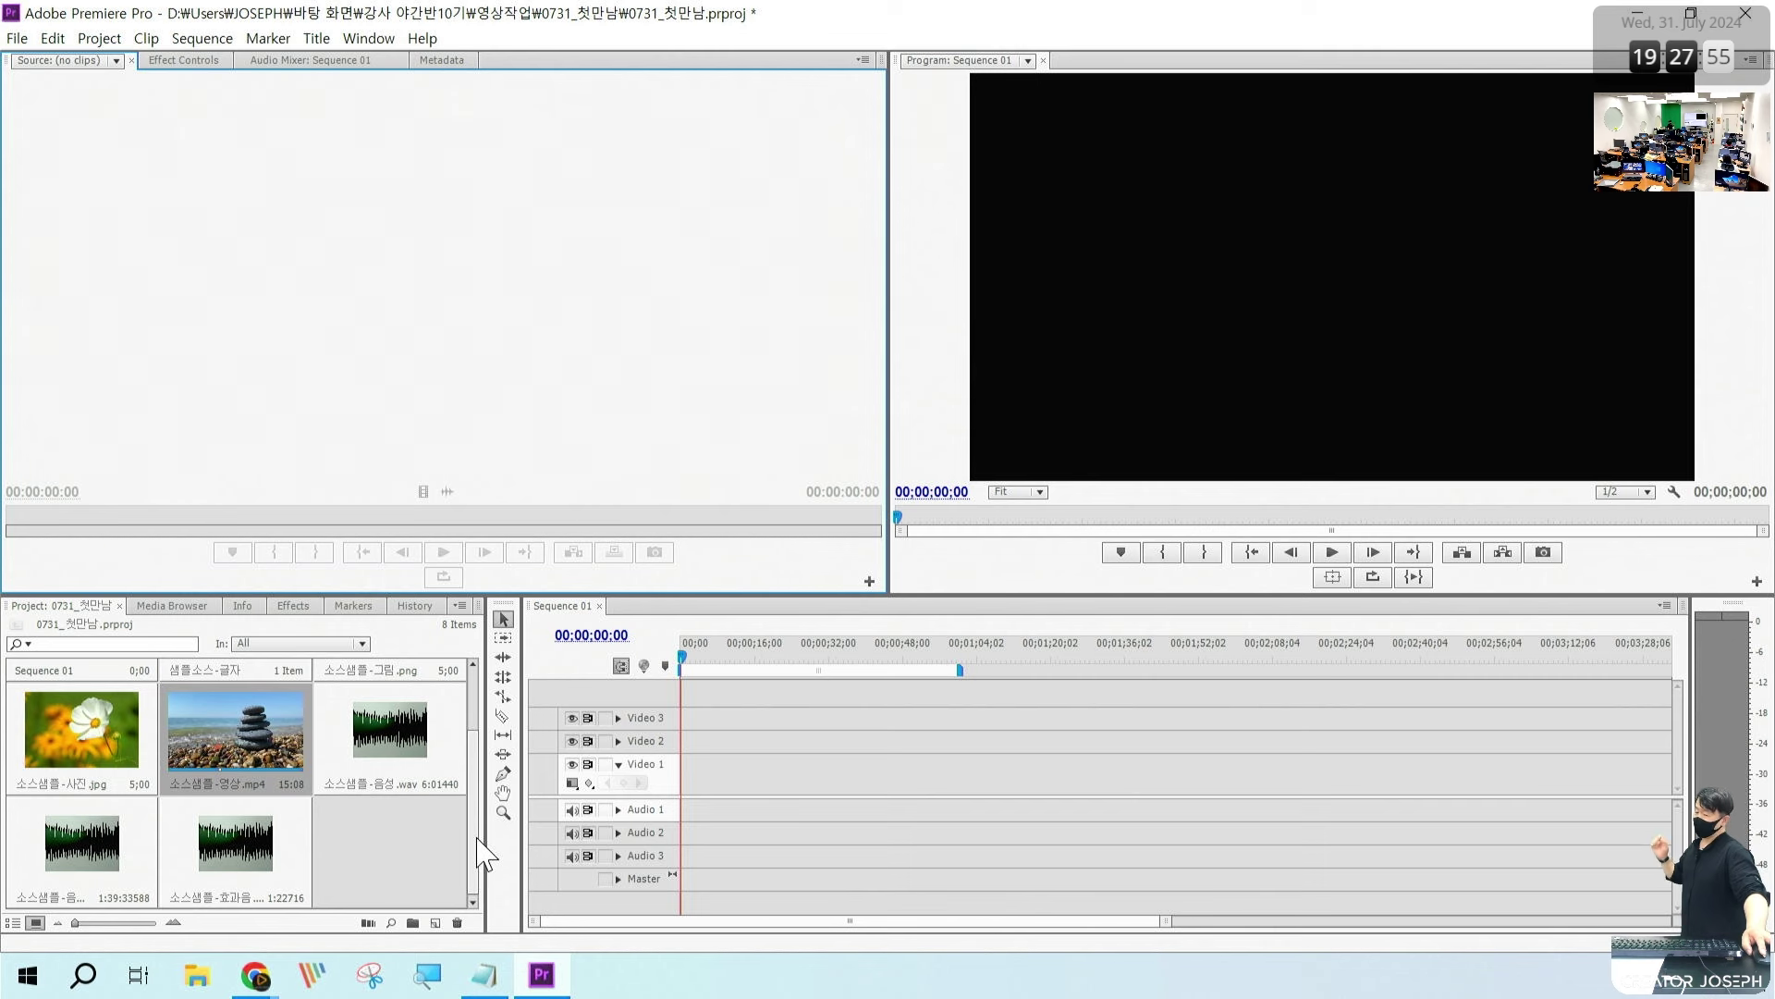
{"action": "left_click", "coordinate": [425, 864]}
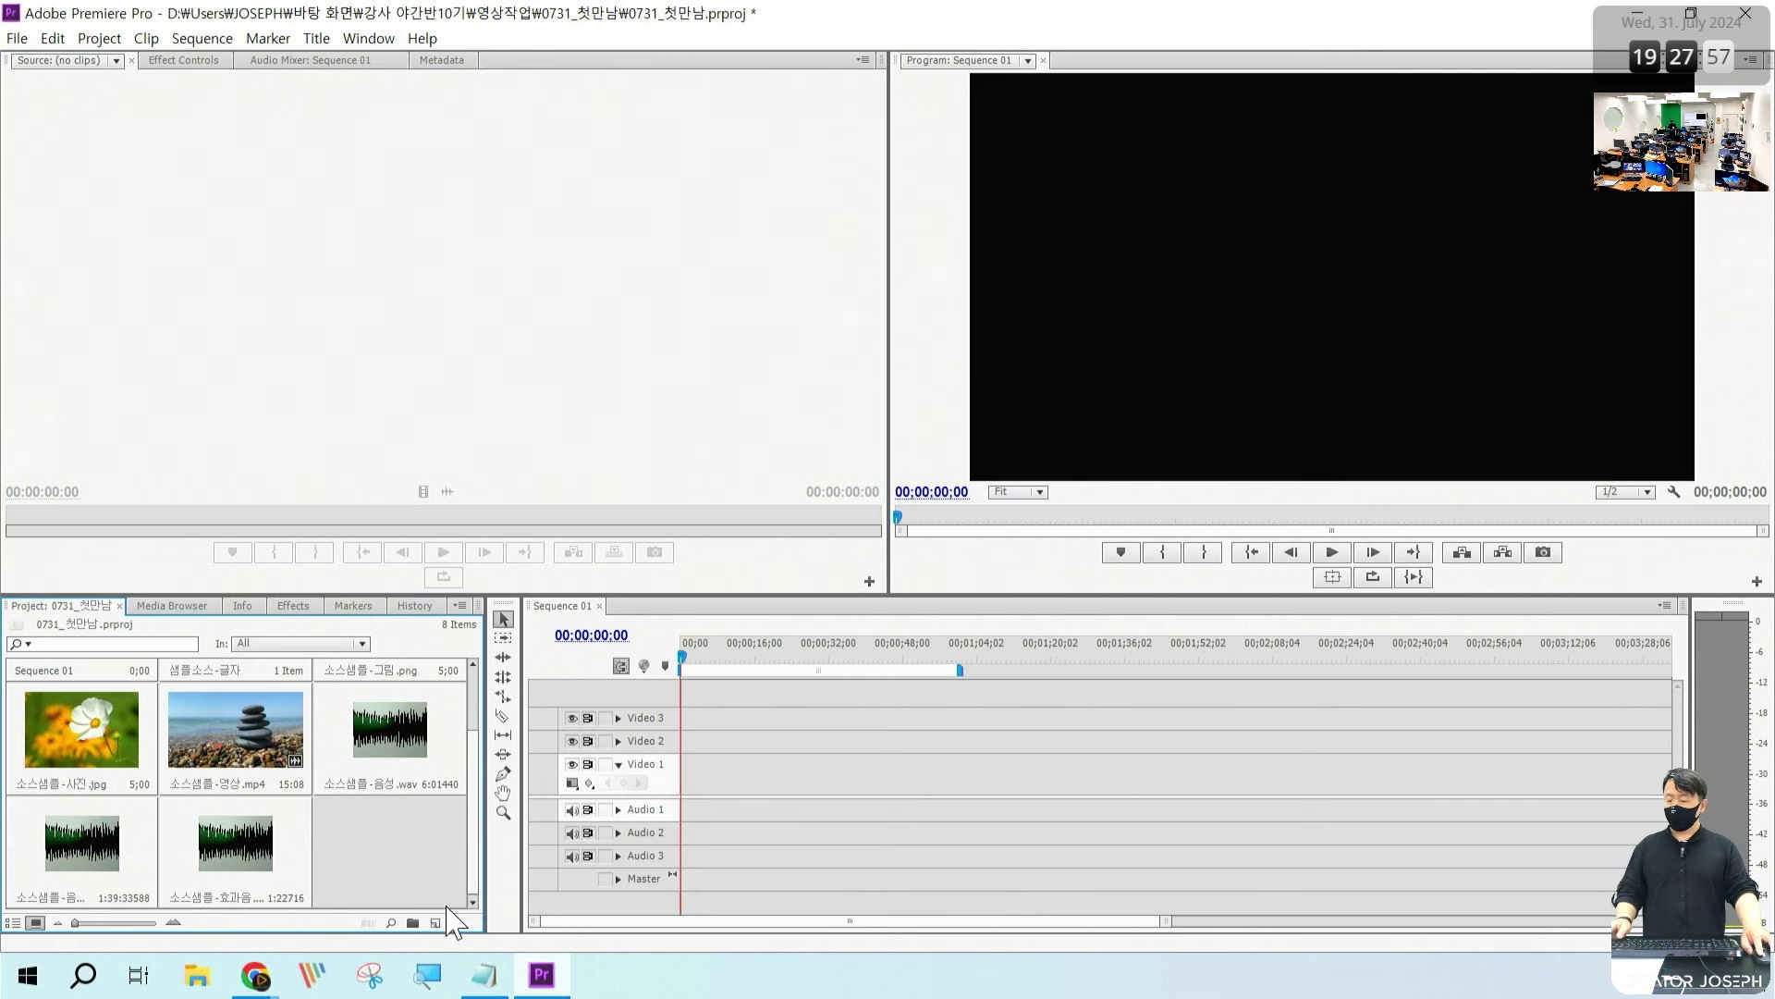
{"action": "left_click", "coordinate": [209, 725]}
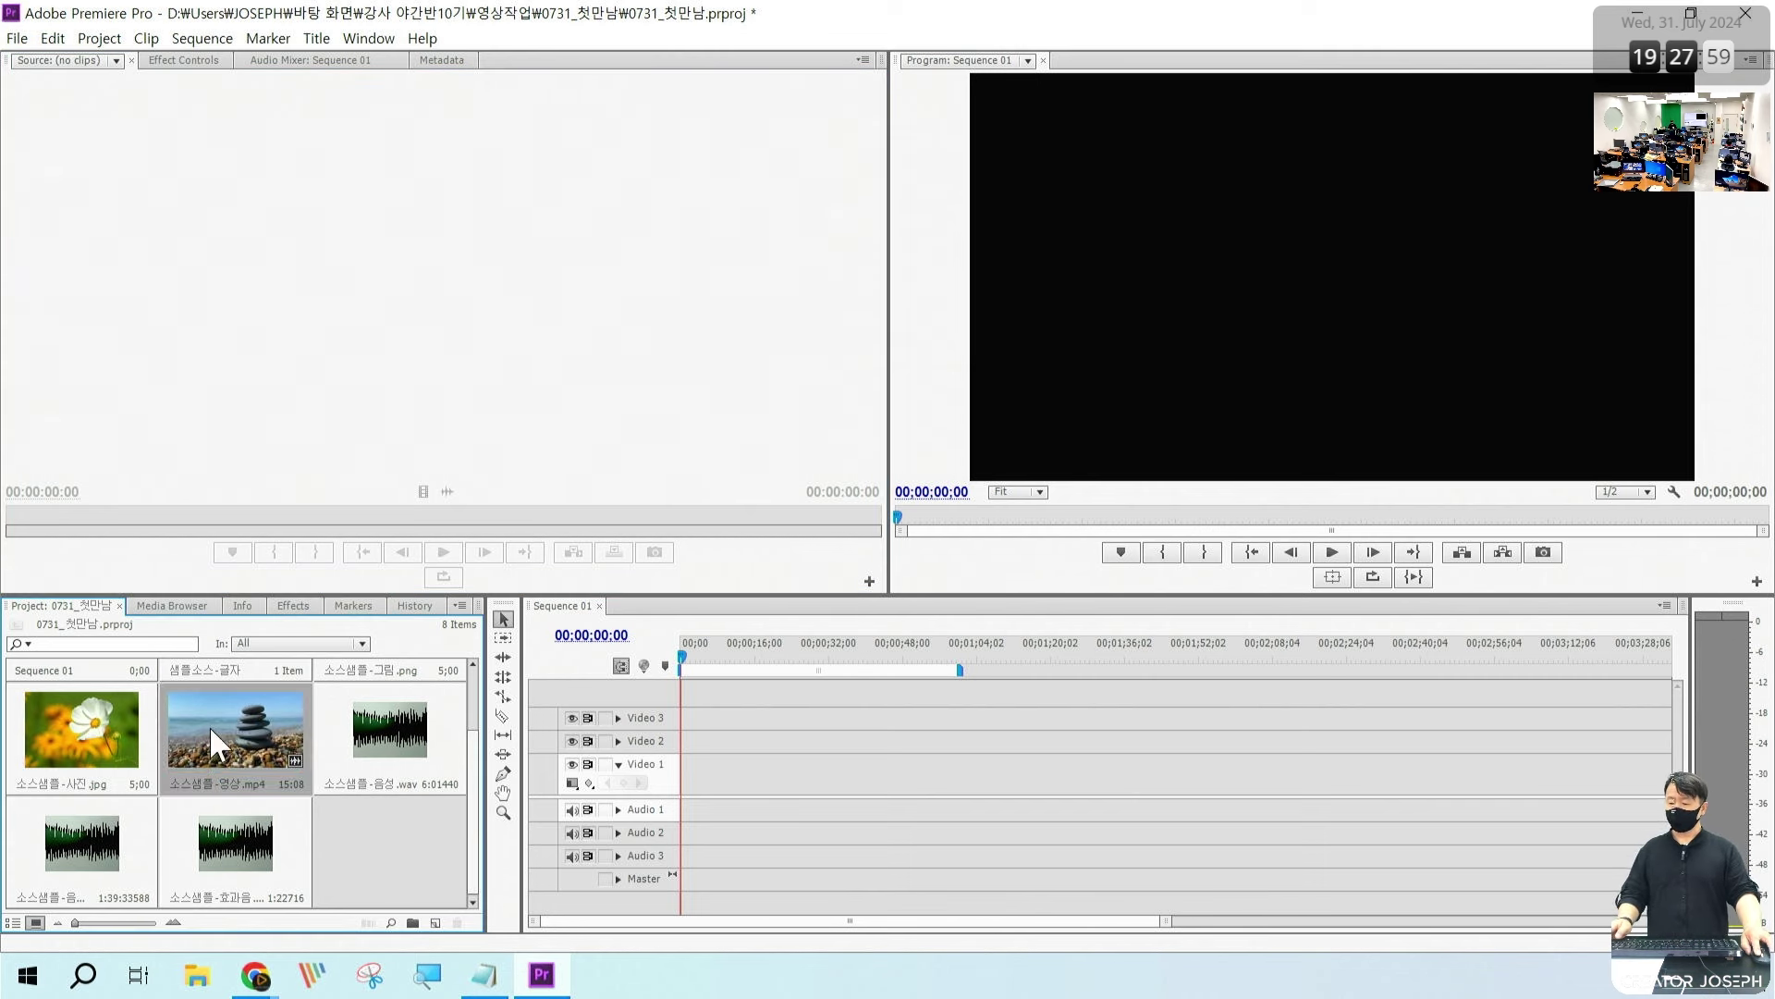
{"action": "left_click", "coordinate": [385, 866]}
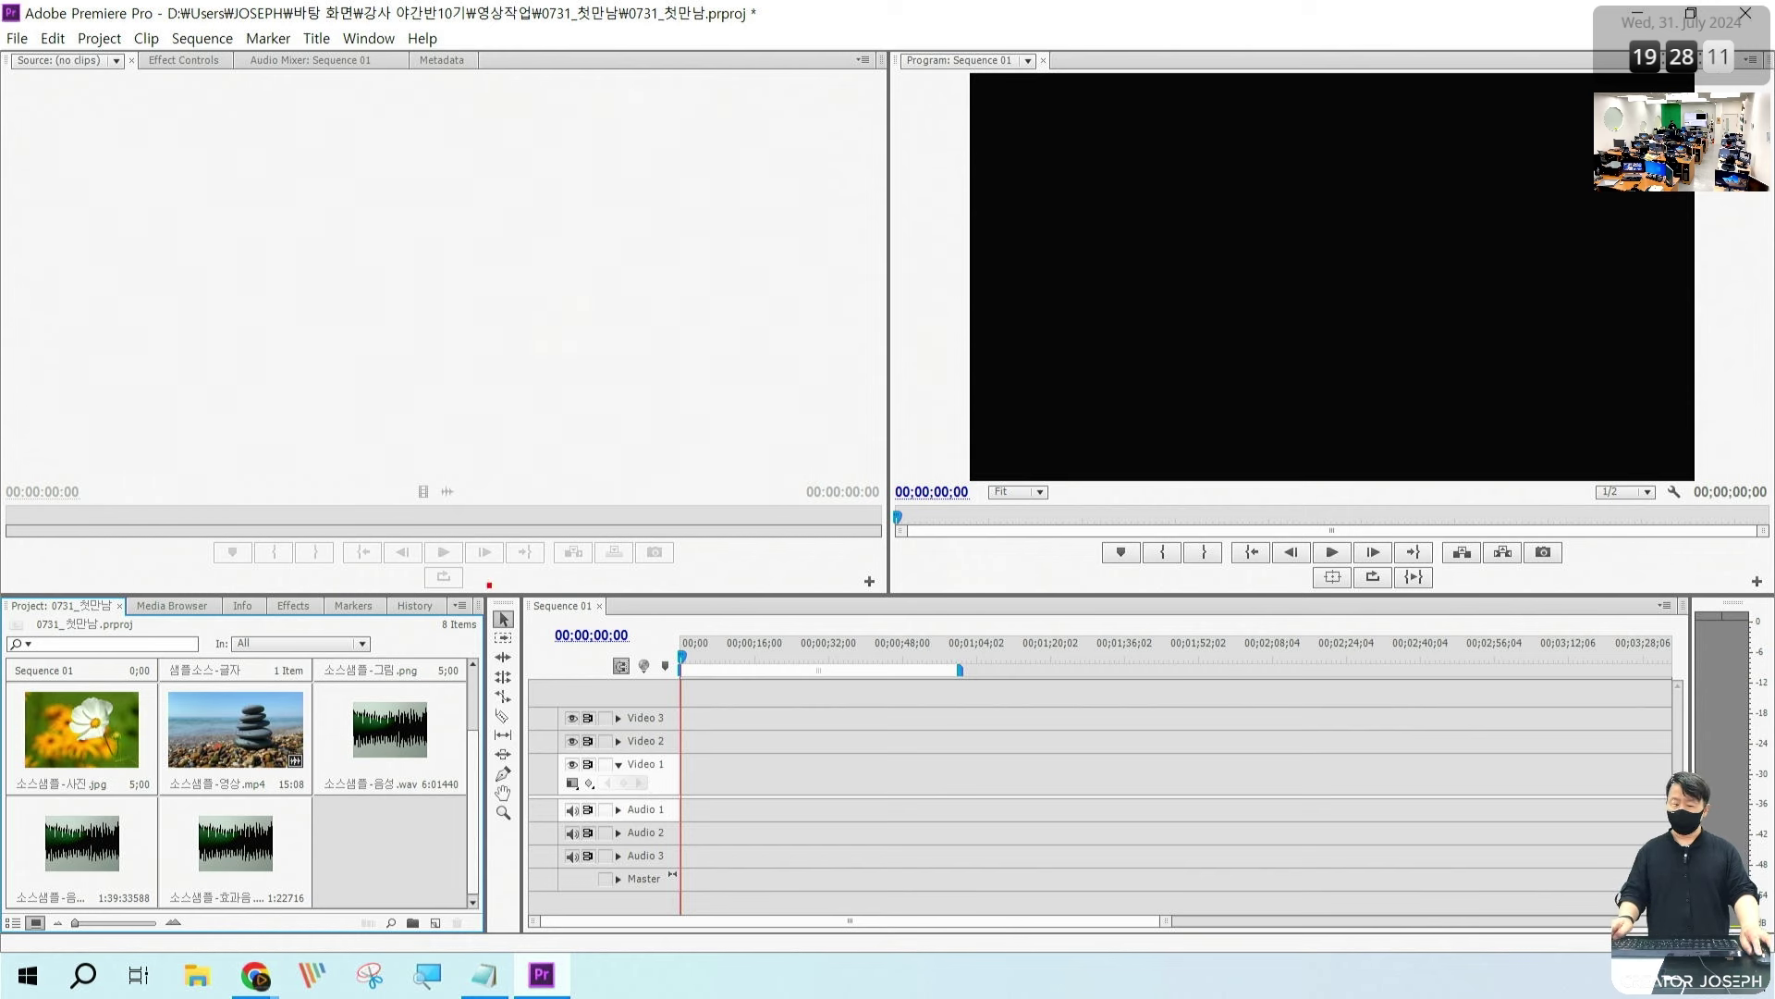
{"action": "mouse_move", "coordinate": [487, 583]}
{"action": "left_mouse_down"}
{"action": "mouse_move", "coordinate": [1509, 907]}
{"action": "mouse_move", "coordinate": [1760, 936]}
{"action": "left_mouse_up"}
{"action": "mouse_move", "coordinate": [1146, 844]}
{"action": "left_mouse_down"}
{"action": "mouse_move", "coordinate": [1218, 730]}
{"action": "mouse_move", "coordinate": [1154, 832]}
{"action": "left_mouse_up"}
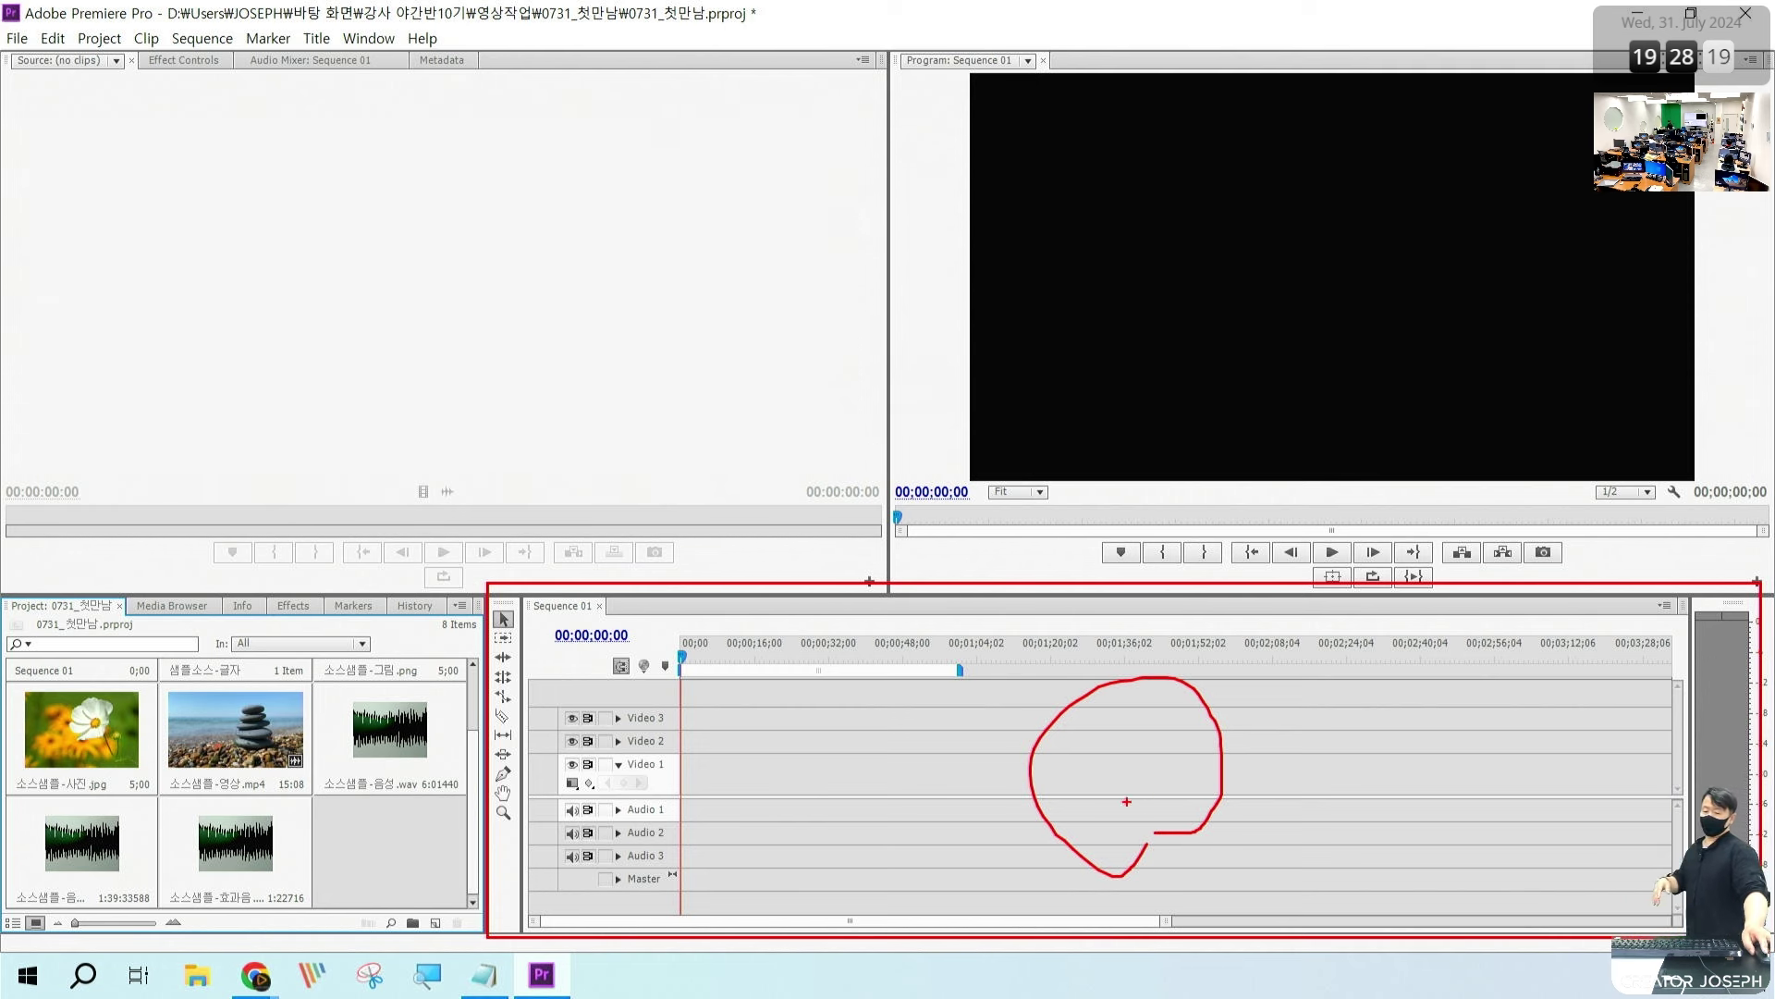
{"action": "key", "text": "Escape"}
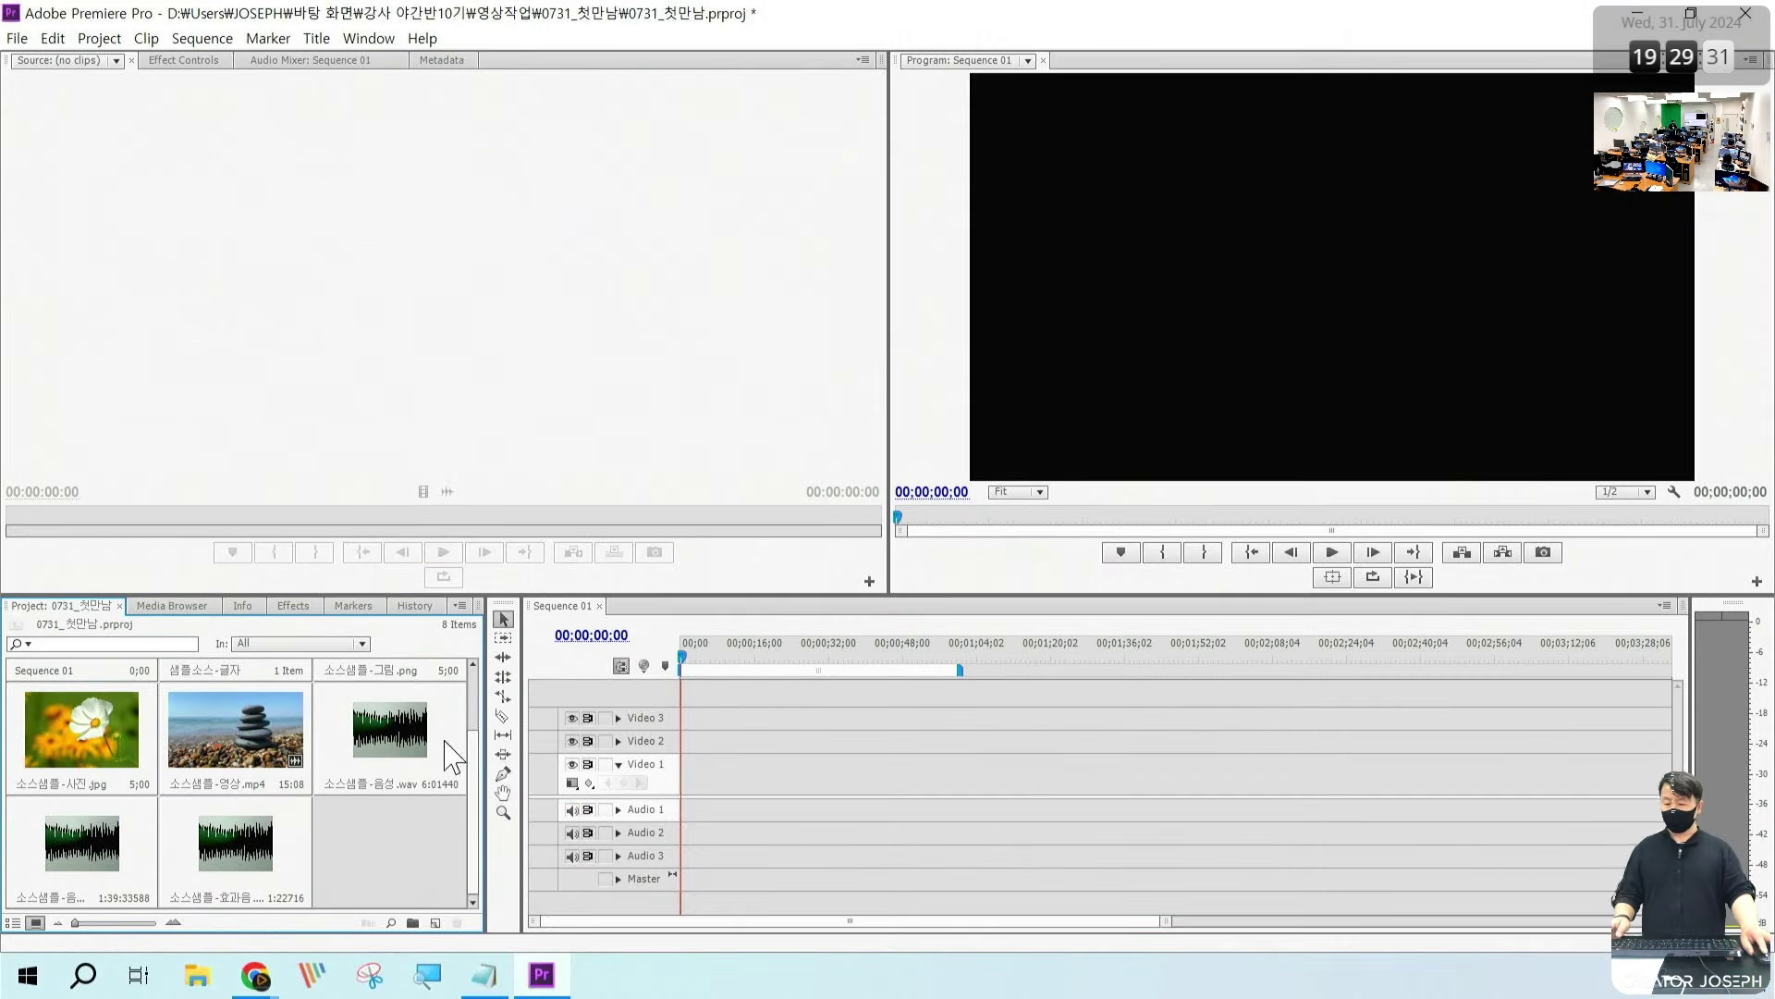
Step: Place 소스샘플-영상.mp4 at the very start of the Video 1 and Audio 1 tracks in Sequence 01
{"action": "left_click", "coordinate": [225, 743]}
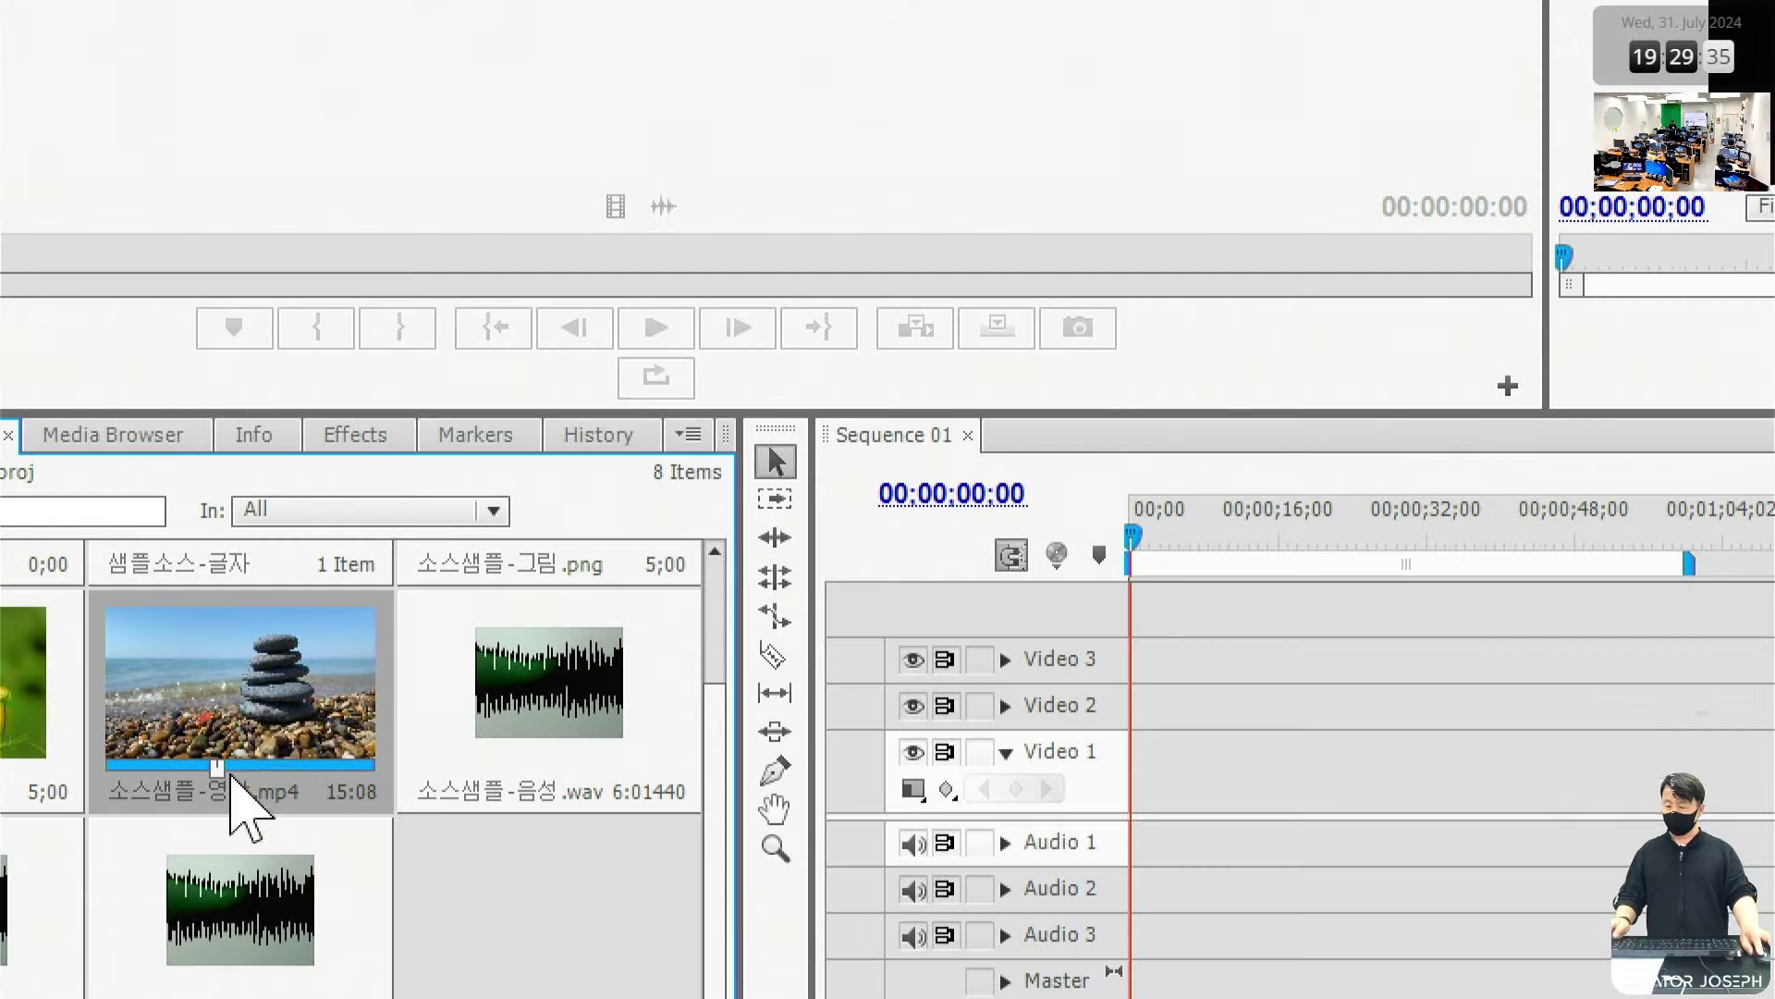
{"action": "left_click_drag", "start_coordinate": [293, 699], "coordinate": [729, 810]}
{"action": "left_click_drag", "start_coordinate": [1228, 843], "coordinate": [1122, 813]}
{"action": "key", "text": "ctrl"}
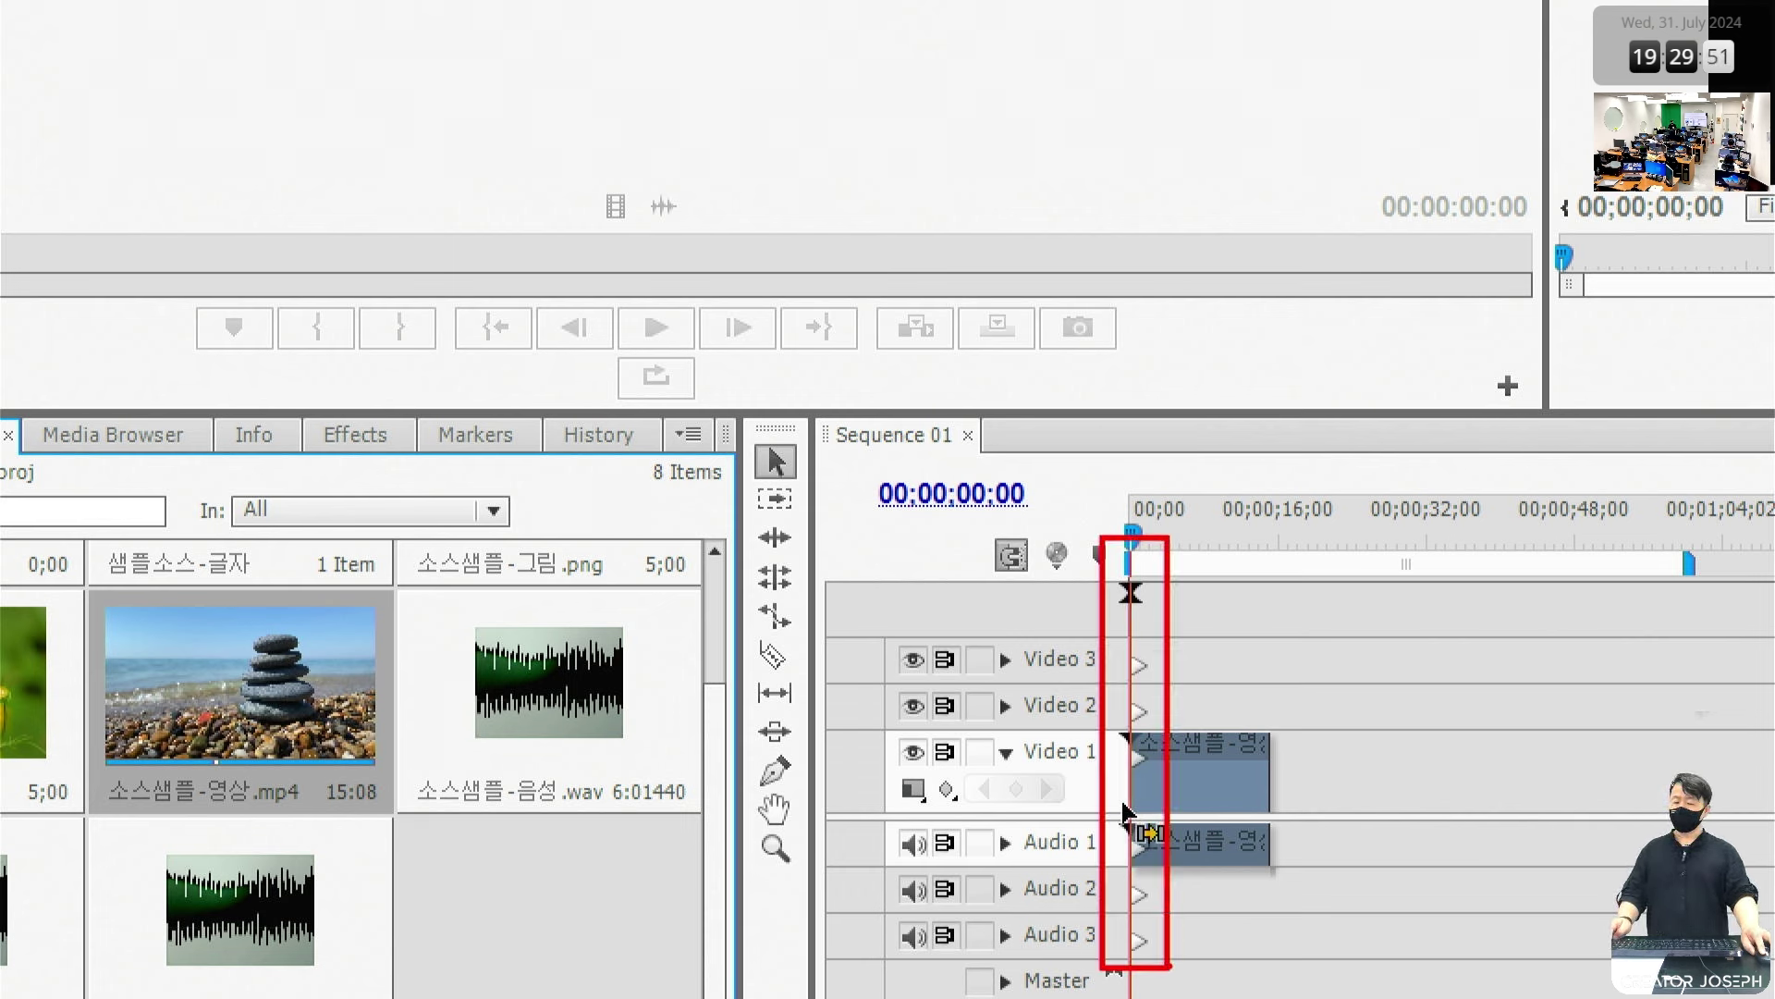
{"action": "left_click_drag", "start_coordinate": [1122, 814], "coordinate": [879, 508]}
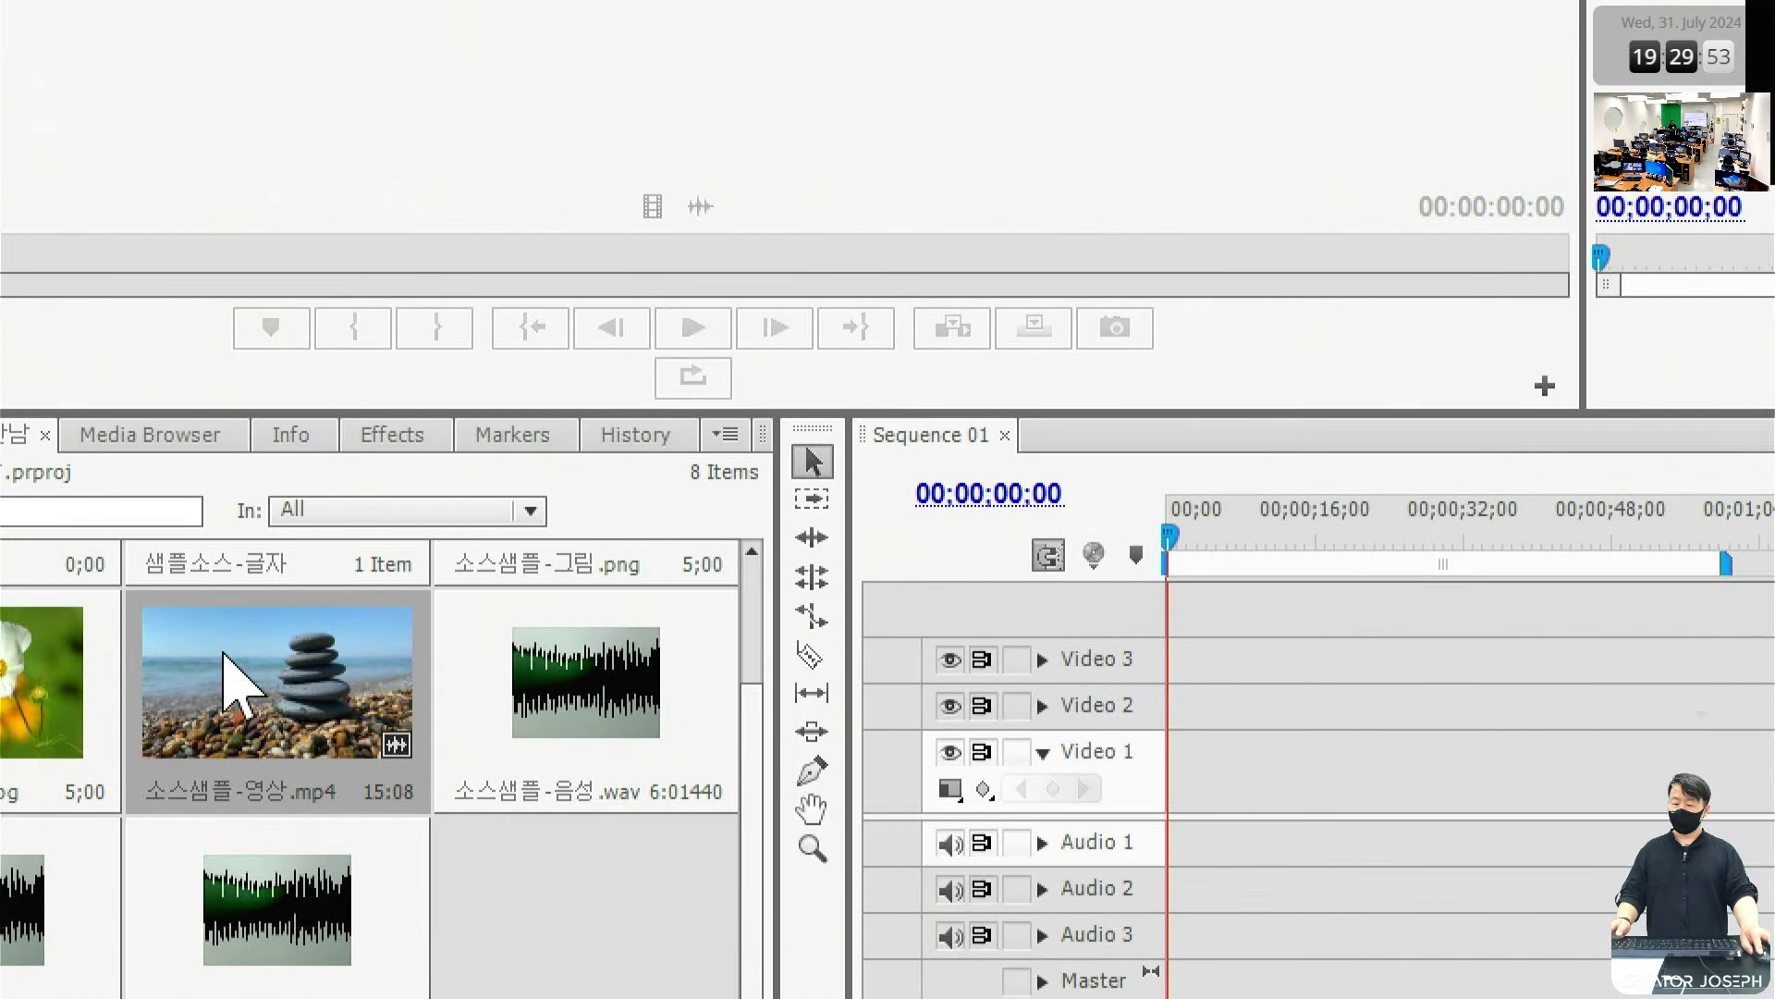
{"action": "left_click_drag", "start_coordinate": [194, 682], "coordinate": [1161, 813]}
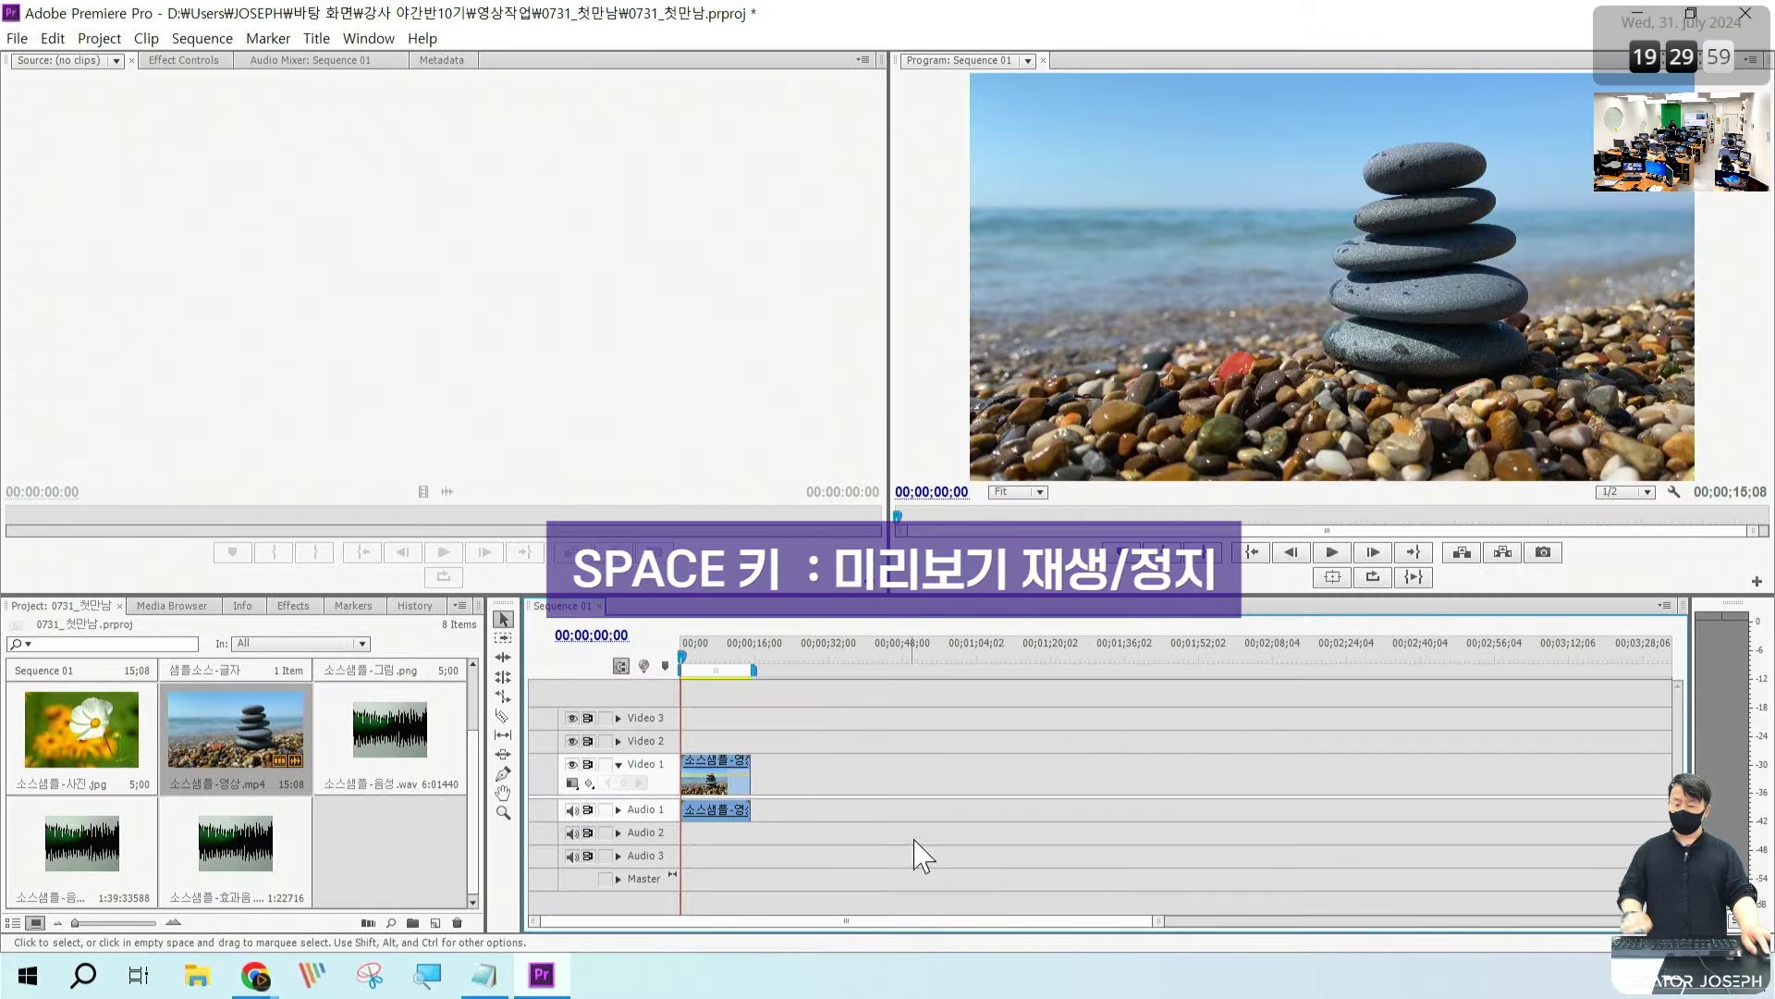
Step: Play back Sequence 01 briefly to preview the placed clip in the Program Monitor, and stop playback
{"action": "key", "text": "space"}
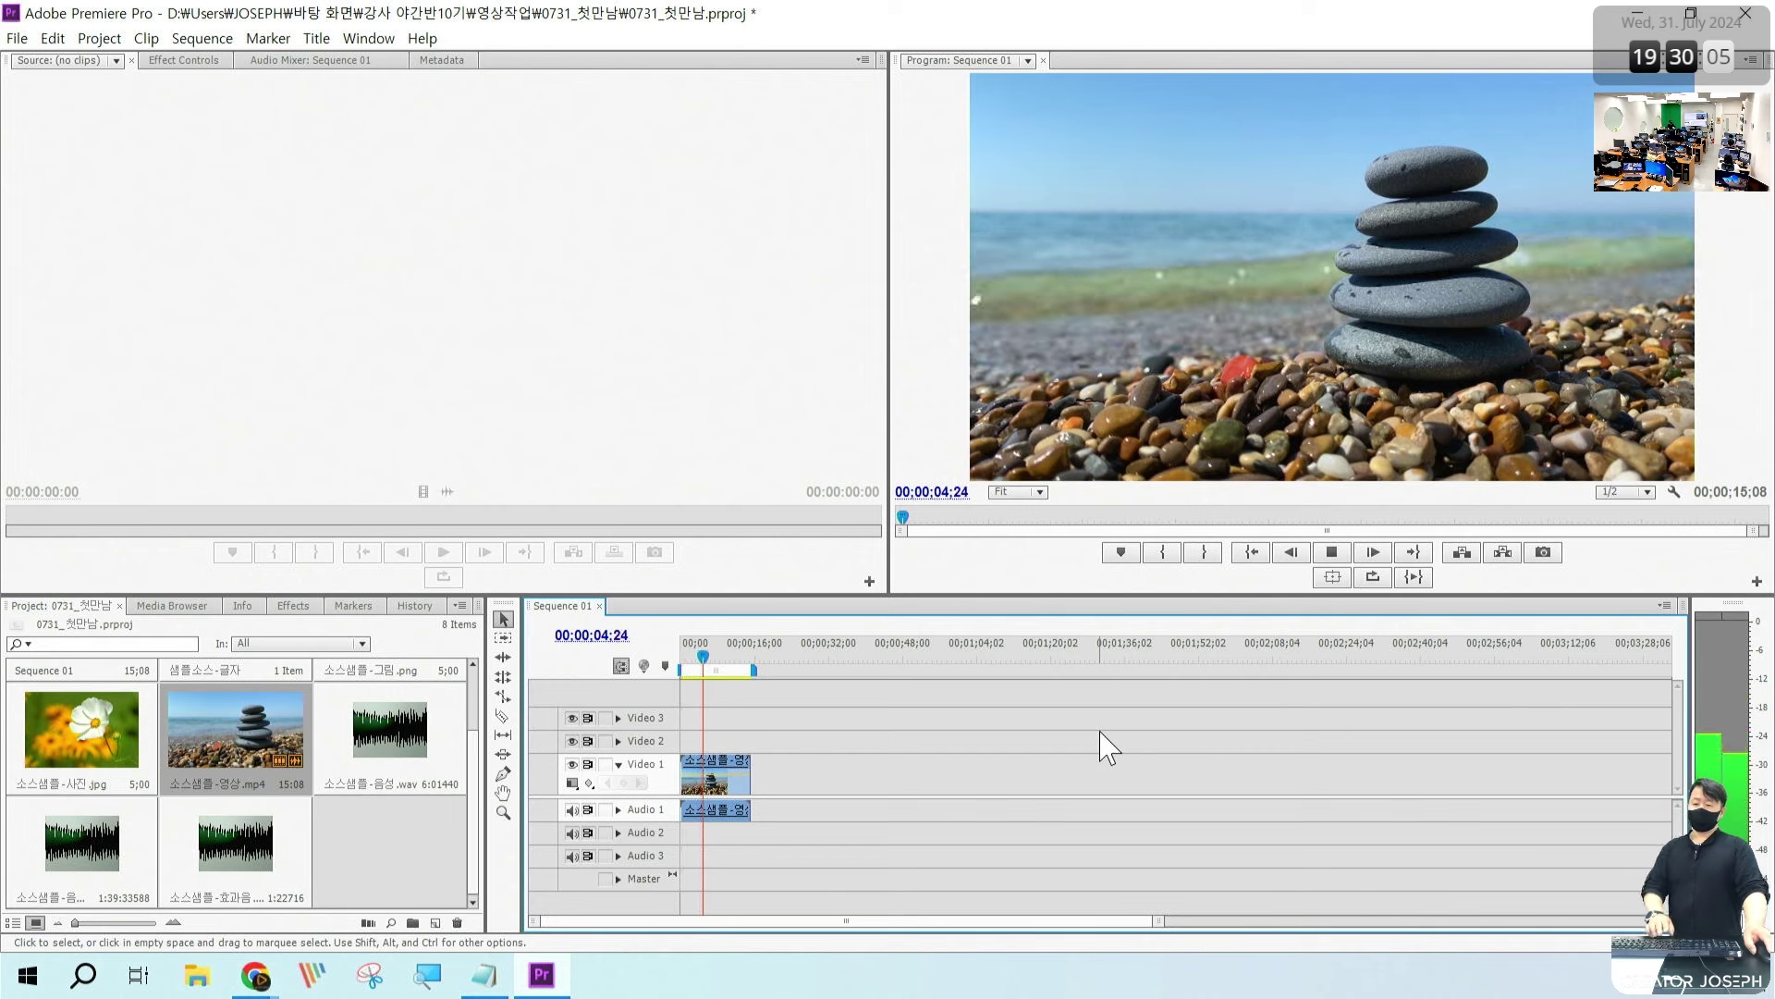
{"action": "key", "text": "space"}
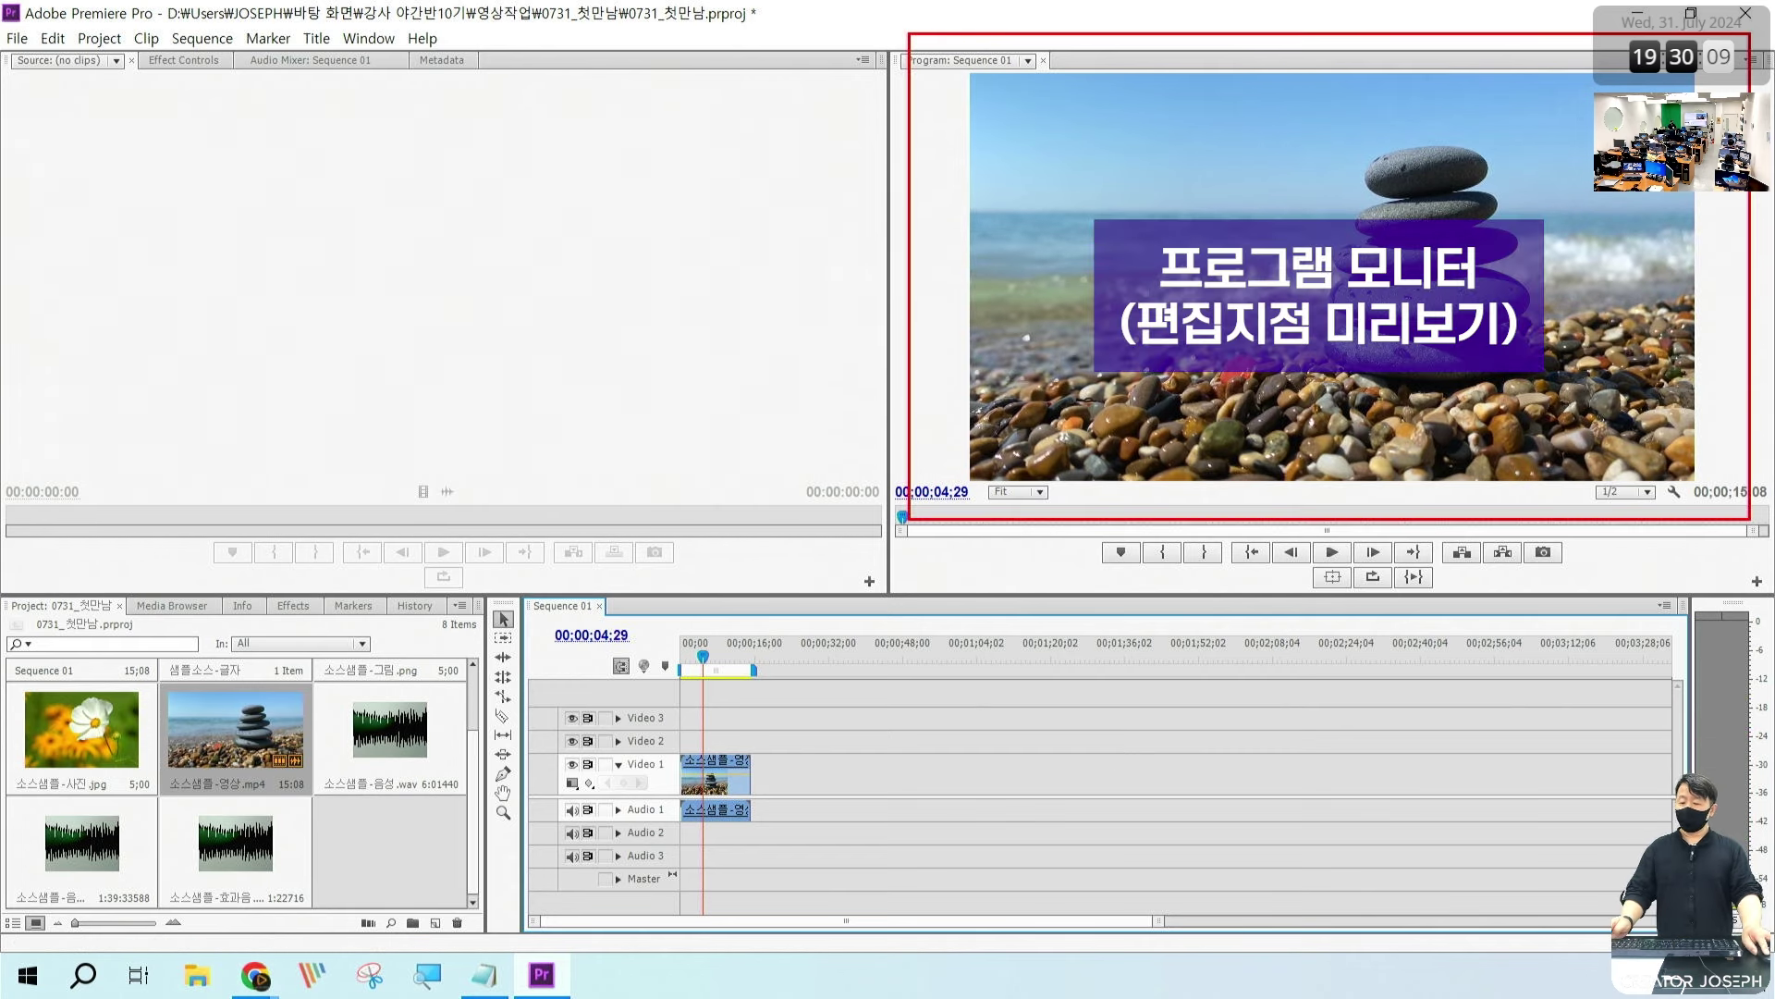
{"action": "mouse_move", "coordinate": [632, 645]}
{"action": "left_mouse_down"}
{"action": "mouse_move", "coordinate": [925, 858]}
{"action": "mouse_move", "coordinate": [908, 887]}
{"action": "left_mouse_up"}
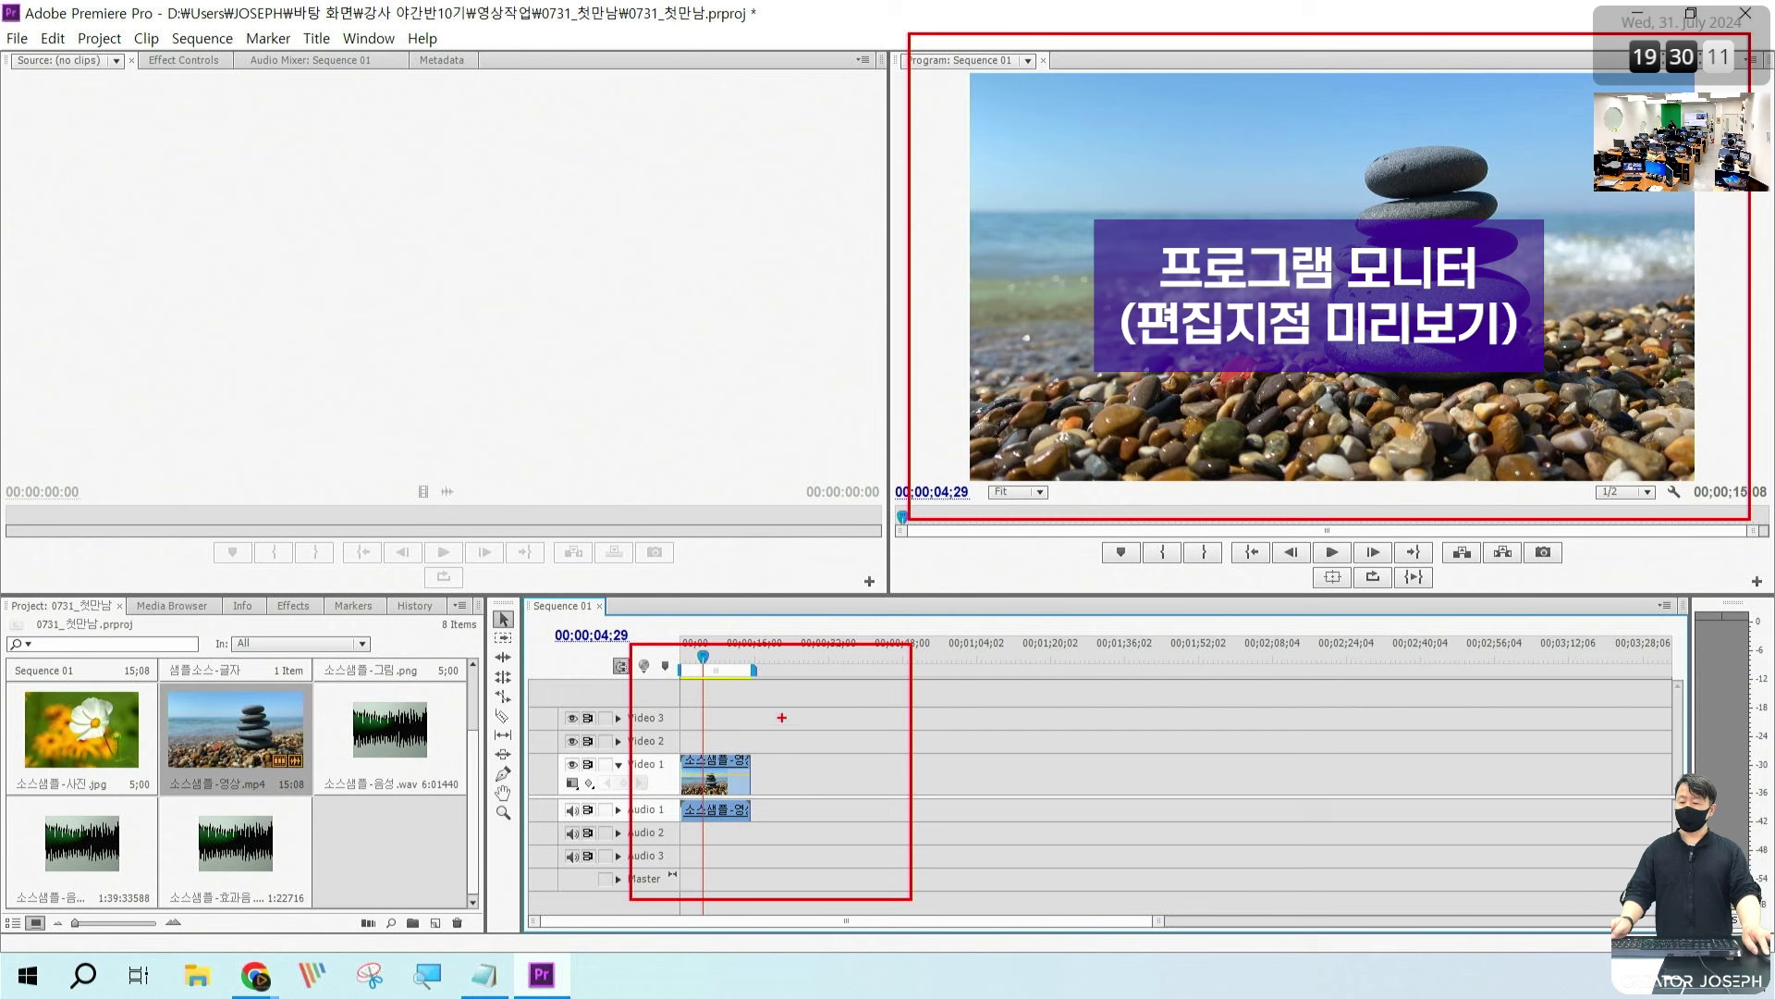
{"action": "left_click_drag", "start_coordinate": [748, 707], "coordinate": [983, 415]}
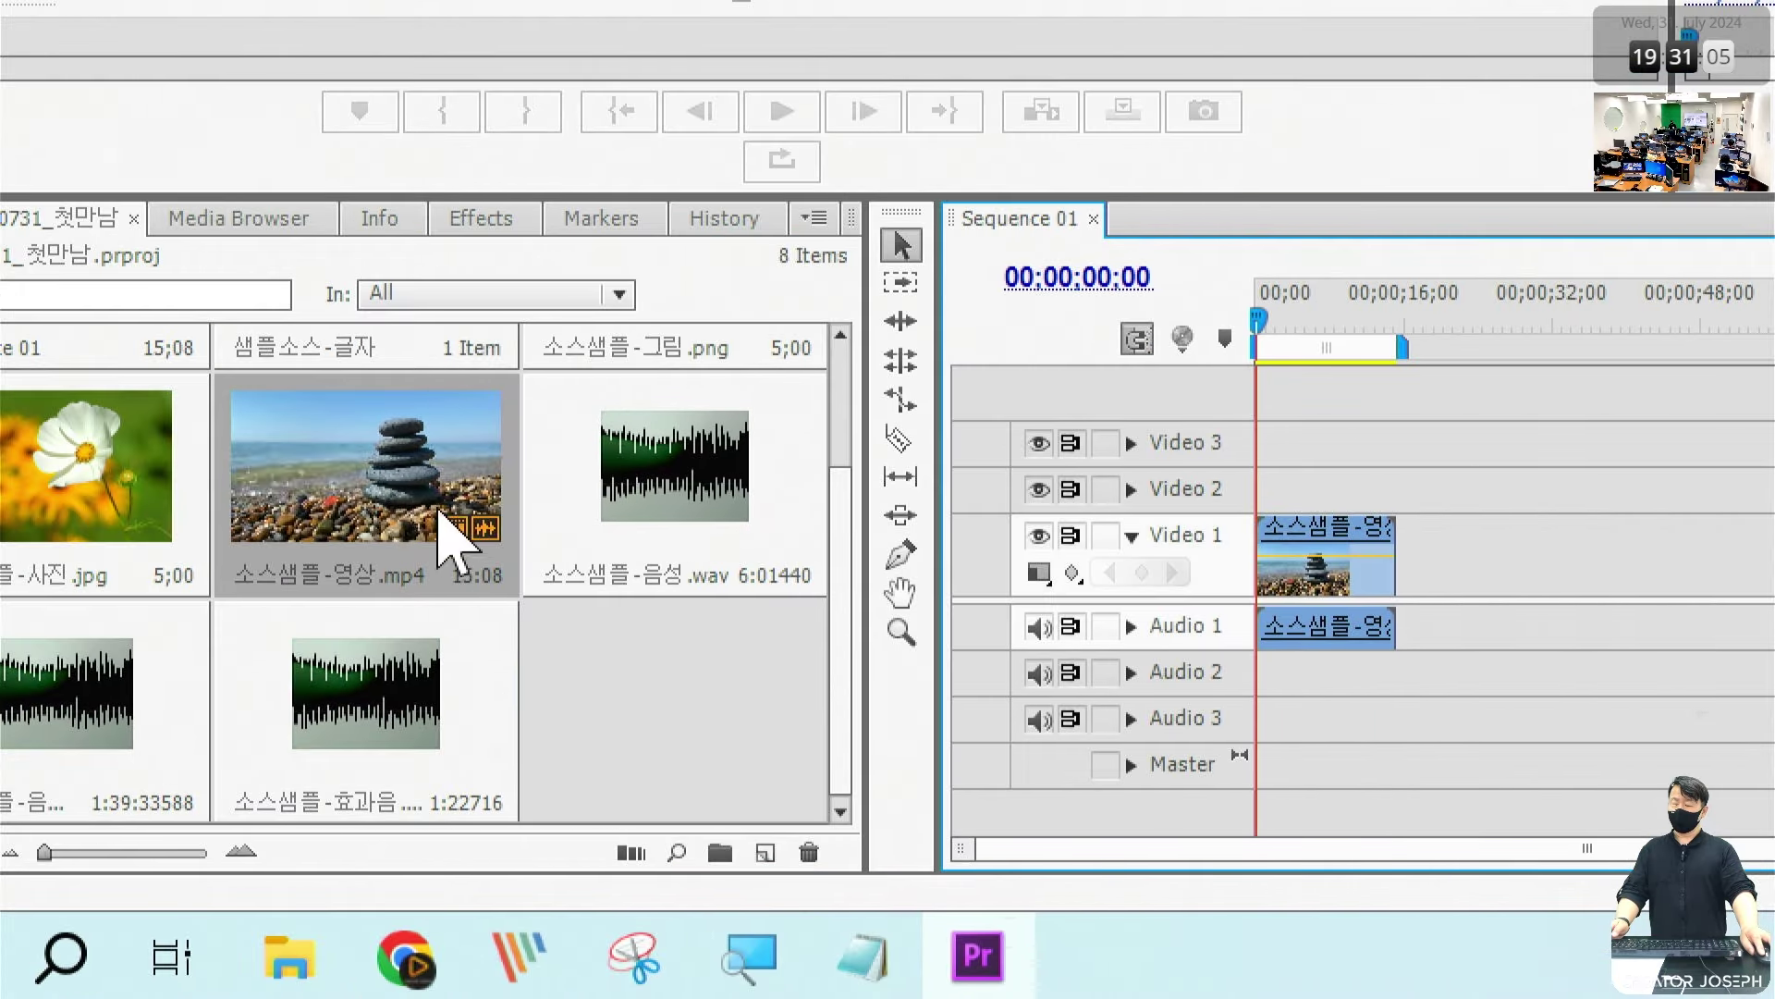
Step: Add a second copy of 소스샘플-영상.mp4 to Video 1, directly against the end of the first clip
{"action": "left_click_drag", "start_coordinate": [438, 513], "coordinate": [1683, 591]}
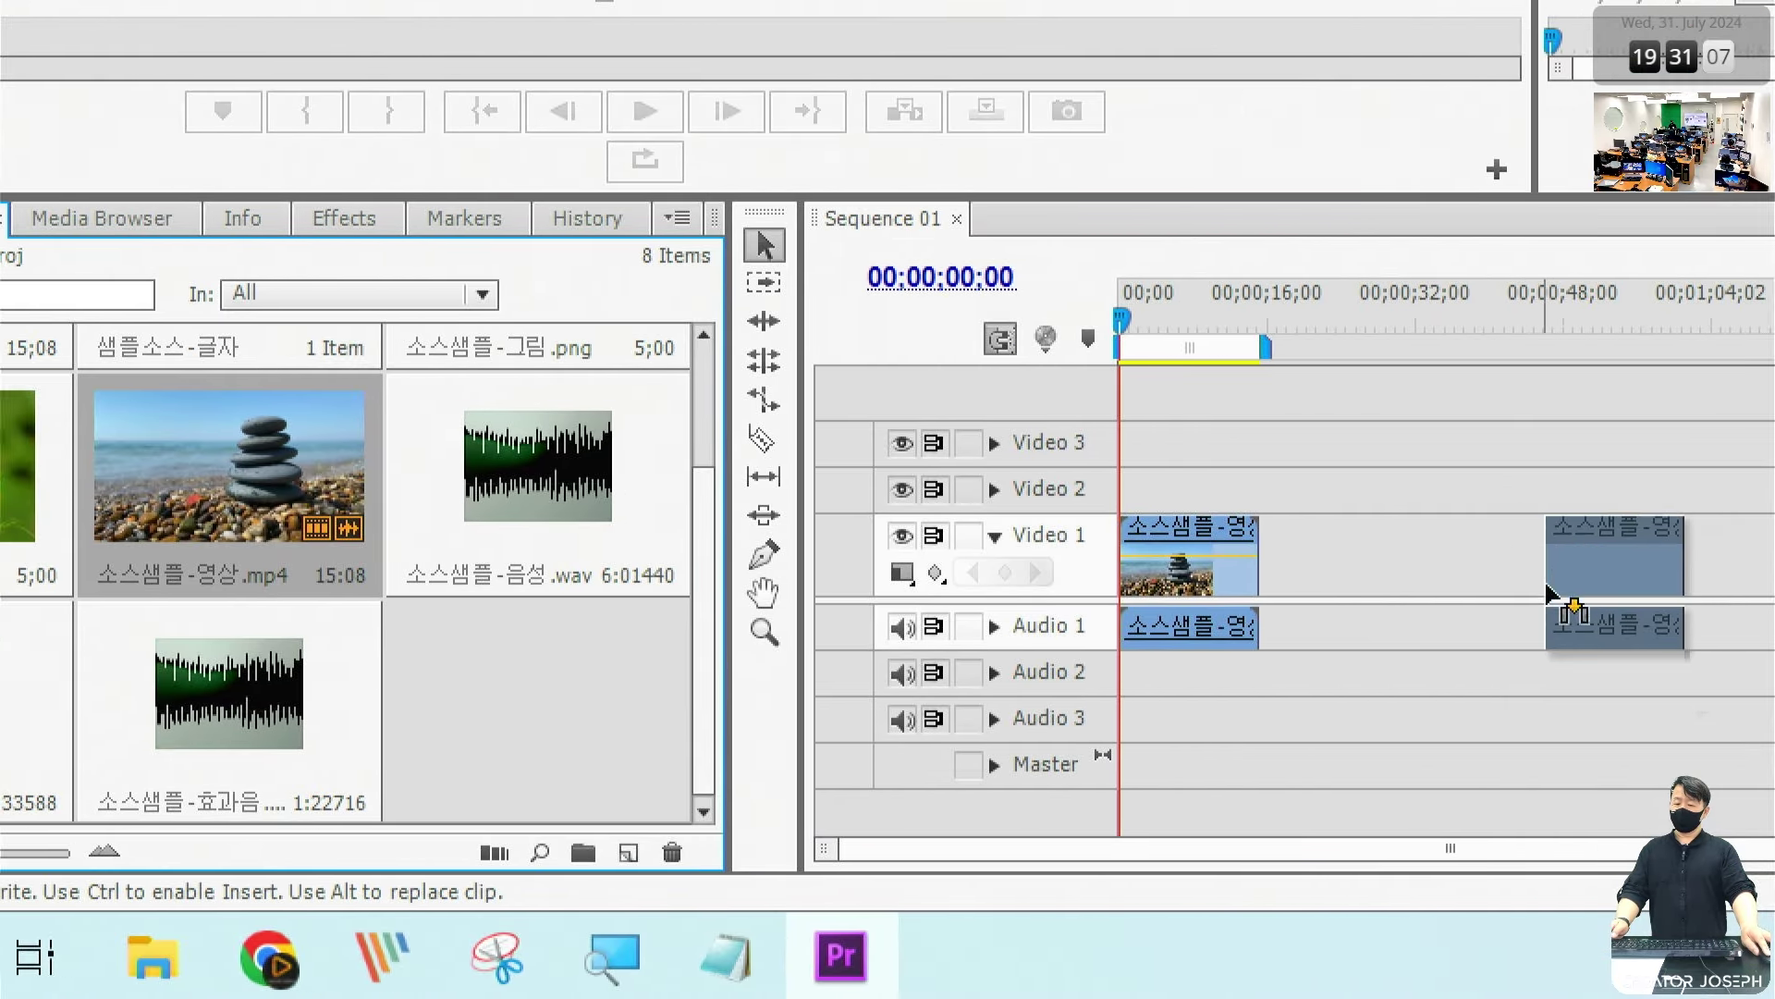
{"action": "left_click_drag", "start_coordinate": [1547, 585], "coordinate": [1251, 563]}
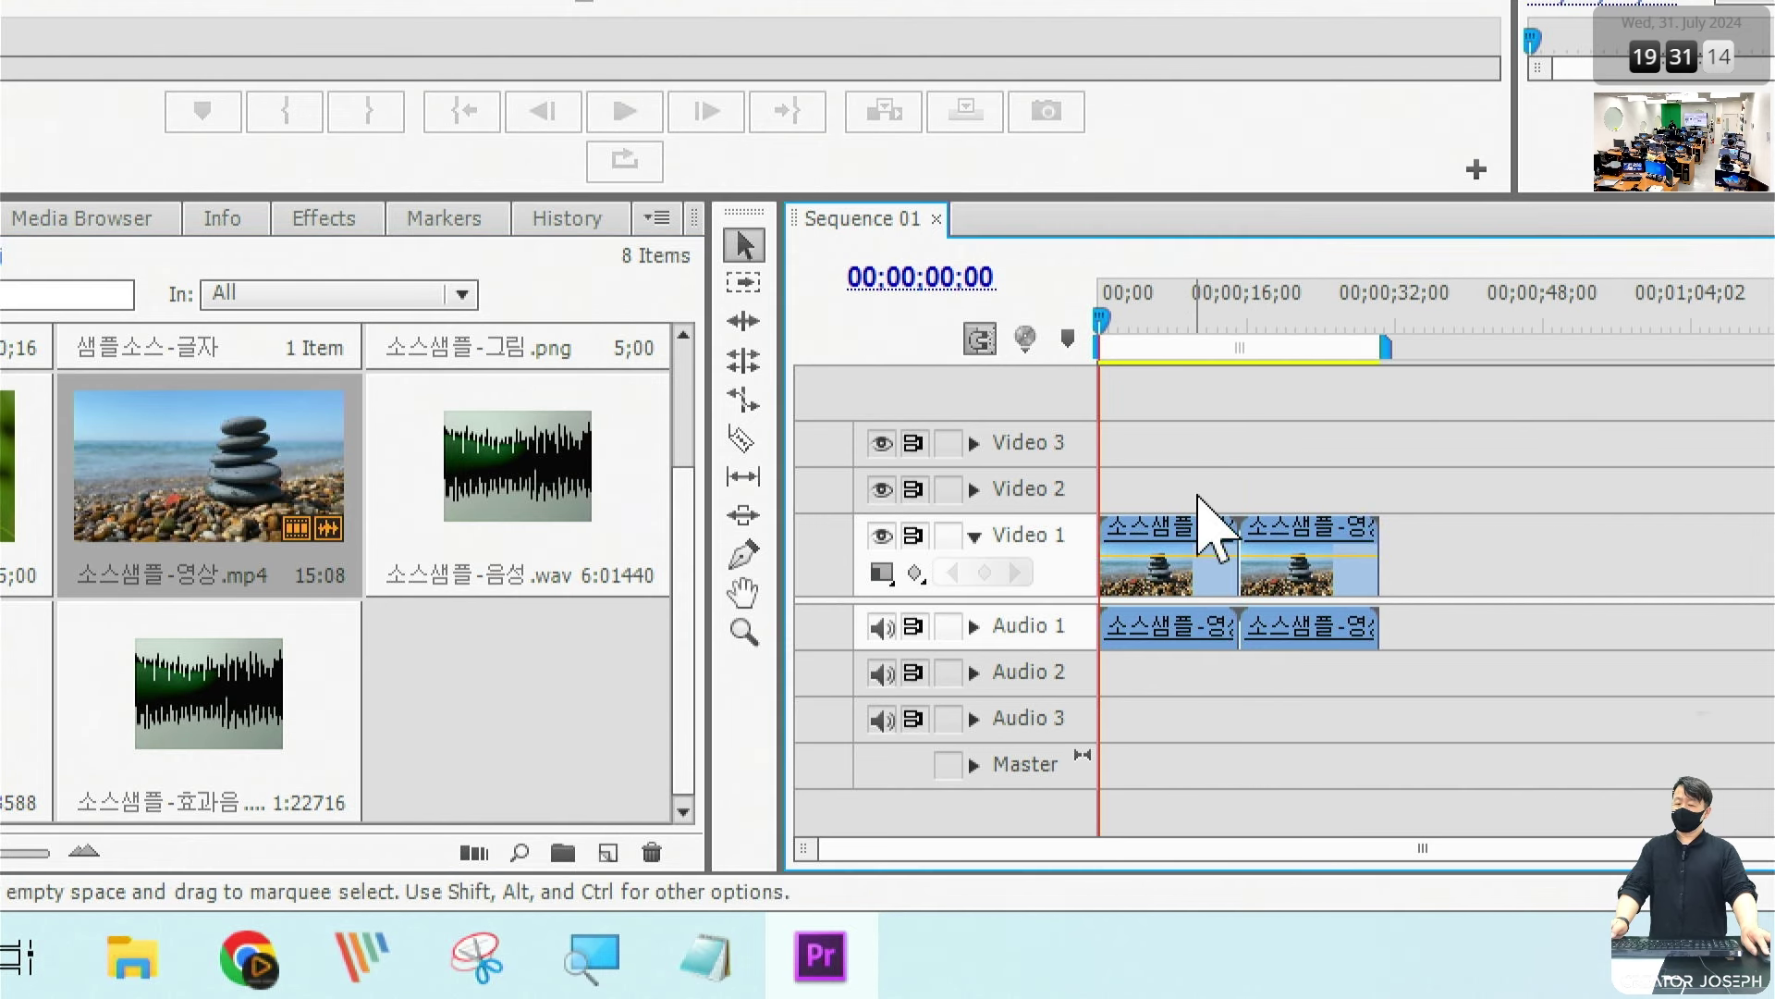
Step: Try placing a third copy of 소스샘플-영상.mp4 on Video 1 with a gap after the second clip, and undo the placement
{"action": "left_click_drag", "start_coordinate": [277, 468], "coordinate": [1528, 566]}
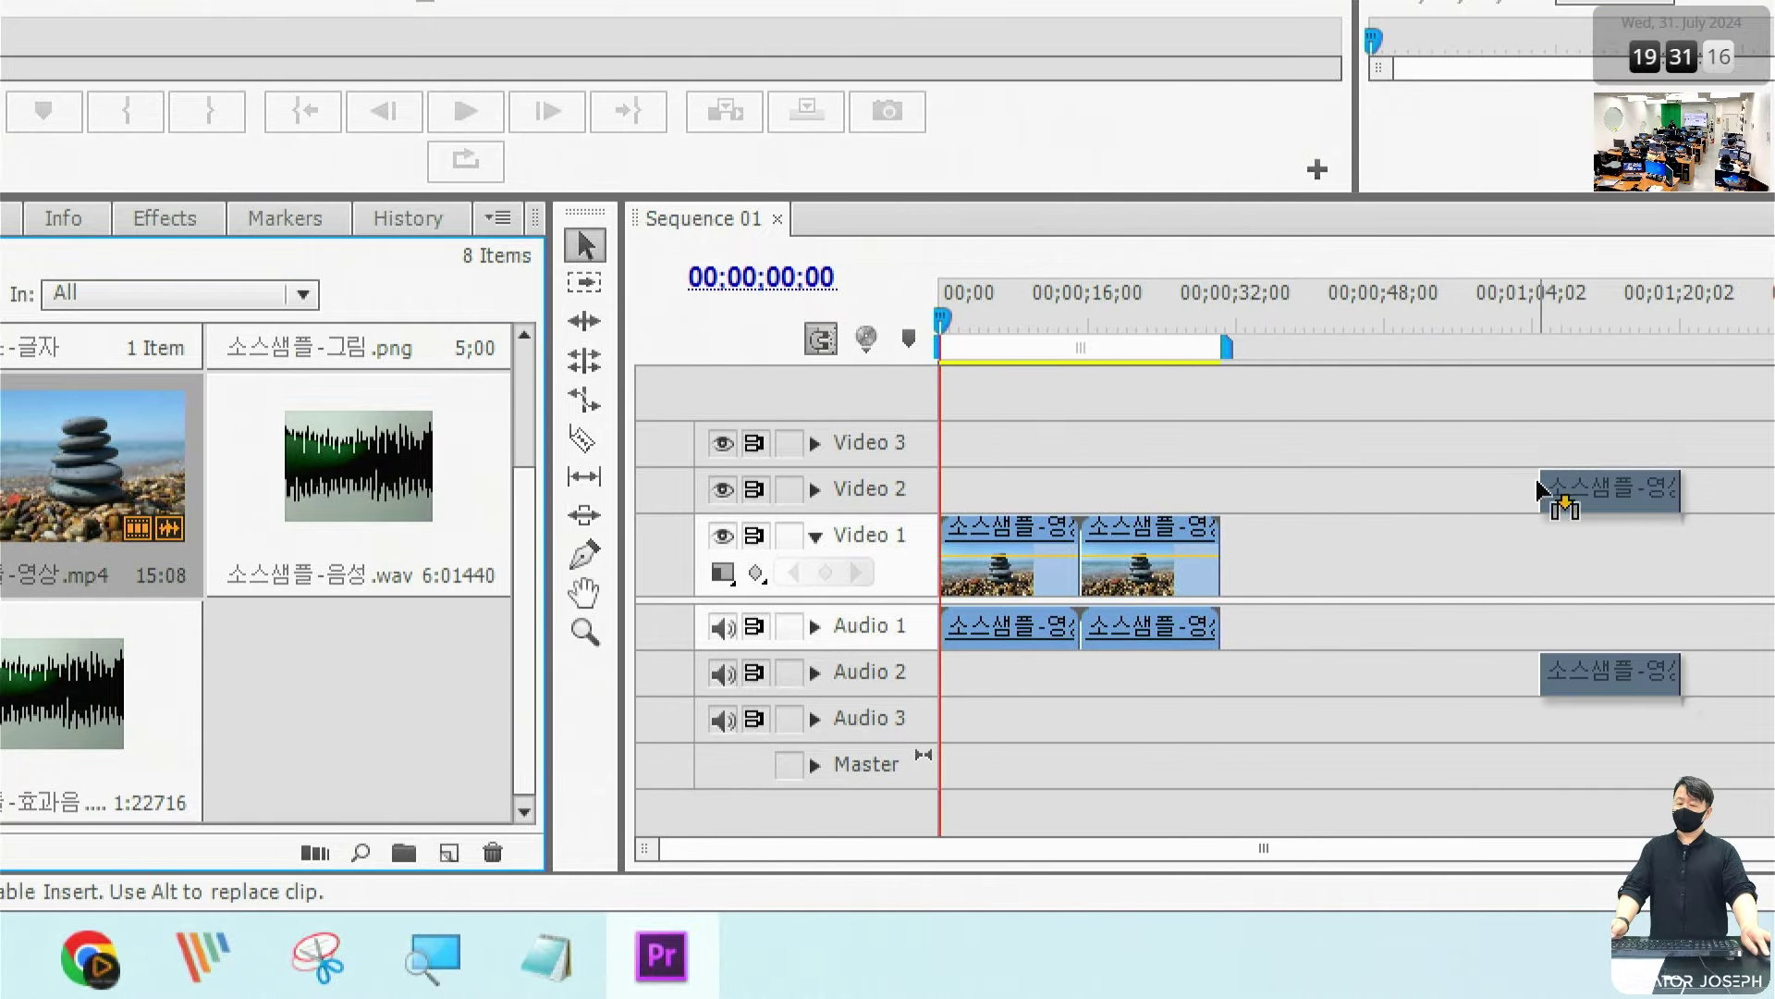
{"action": "left_click_drag", "start_coordinate": [1368, 557], "coordinate": [1285, 557]}
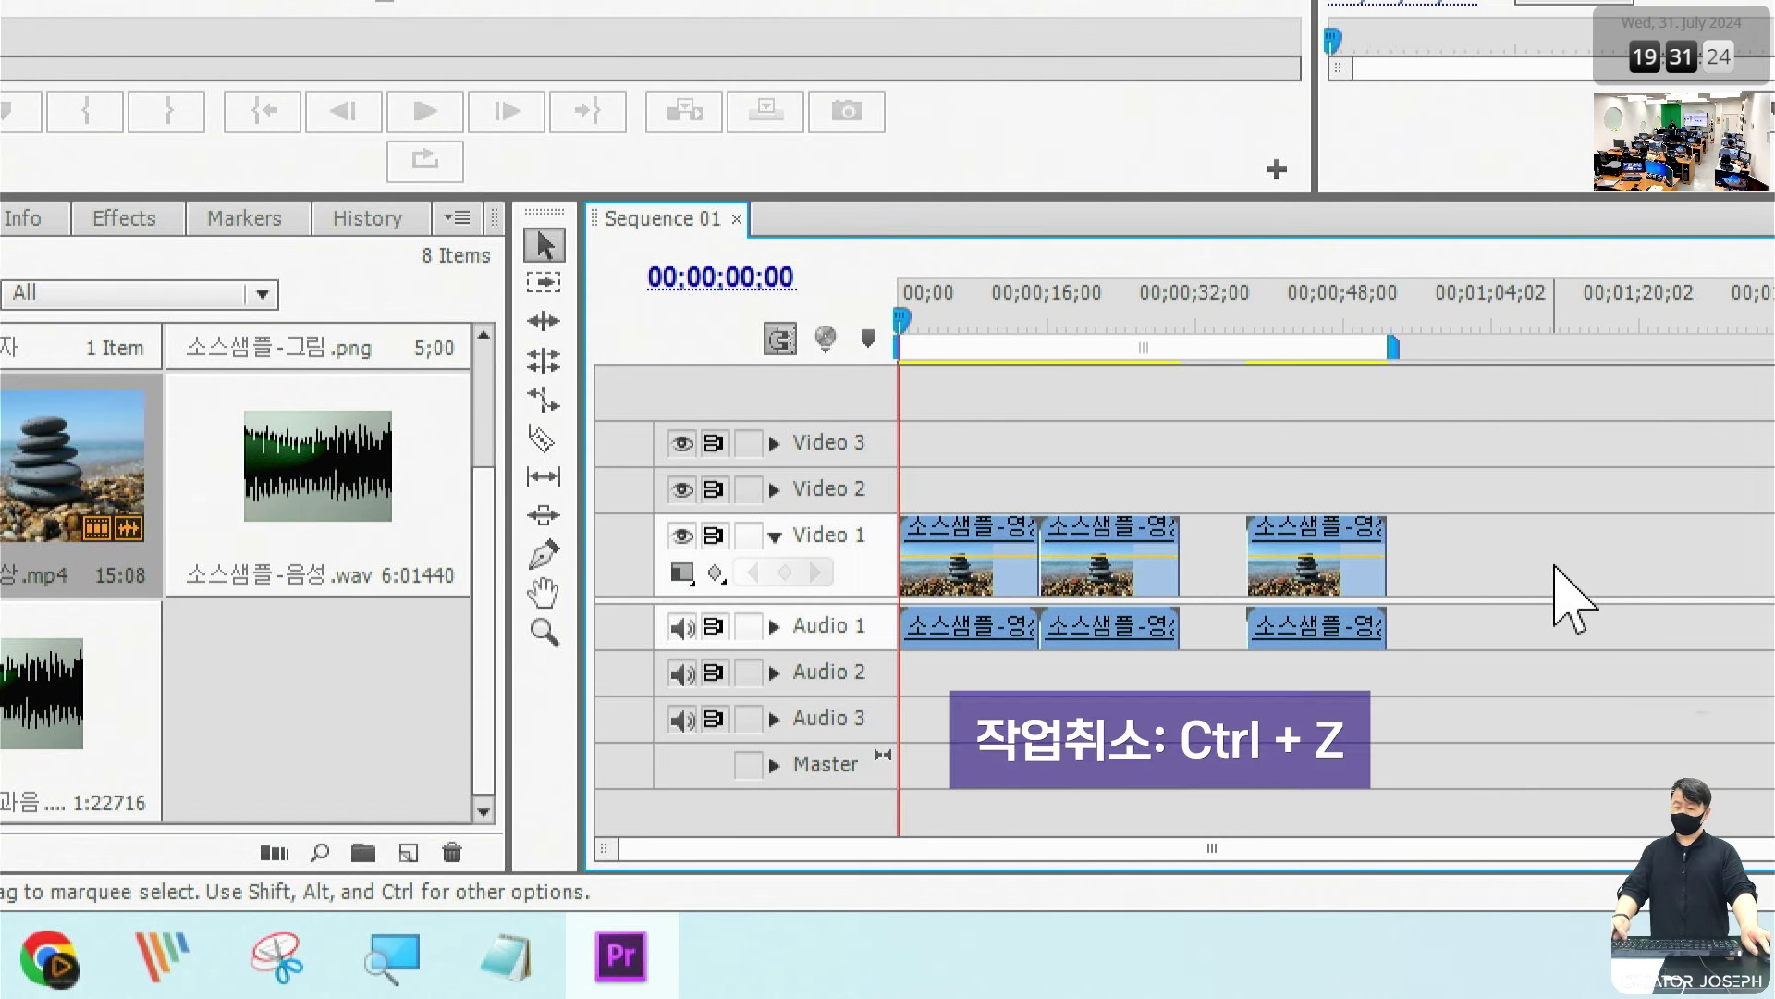
{"action": "key", "text": "ctrl+z"}
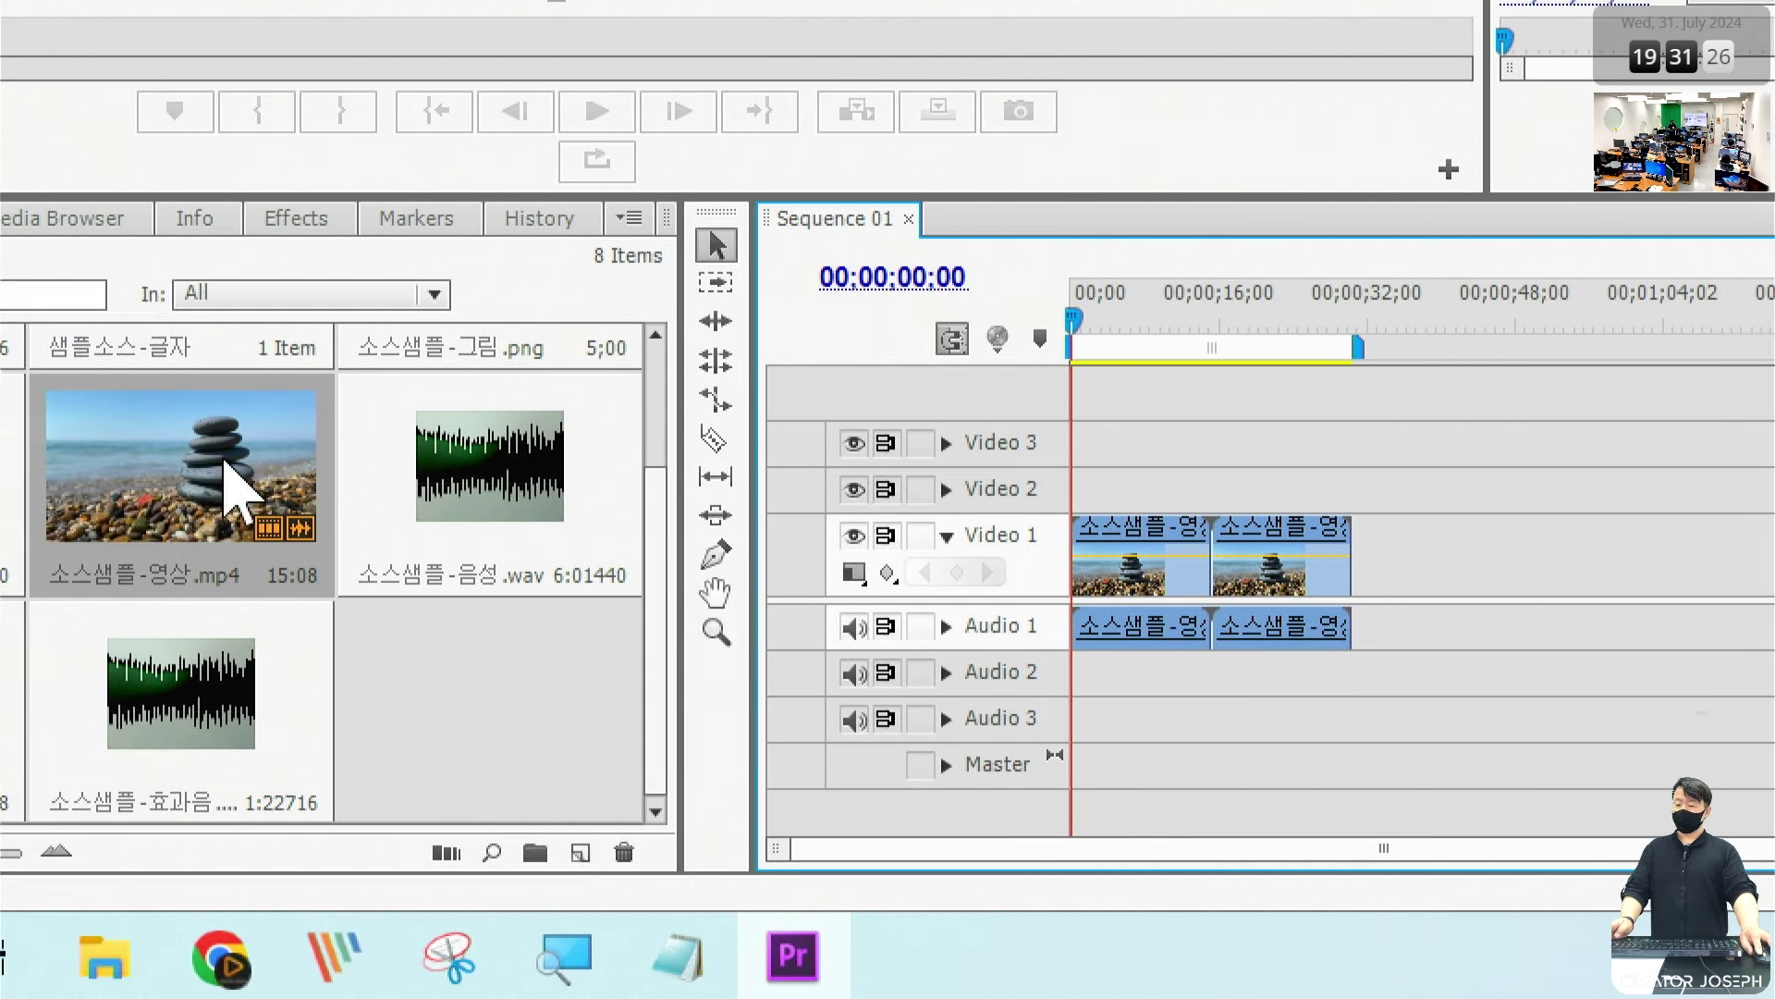
Step: Append four more copies of 소스샘플-영상.mp4 end to end on Video 1, for six consecutive clips without gaps
{"action": "left_click_drag", "start_coordinate": [228, 467], "coordinate": [1407, 600]}
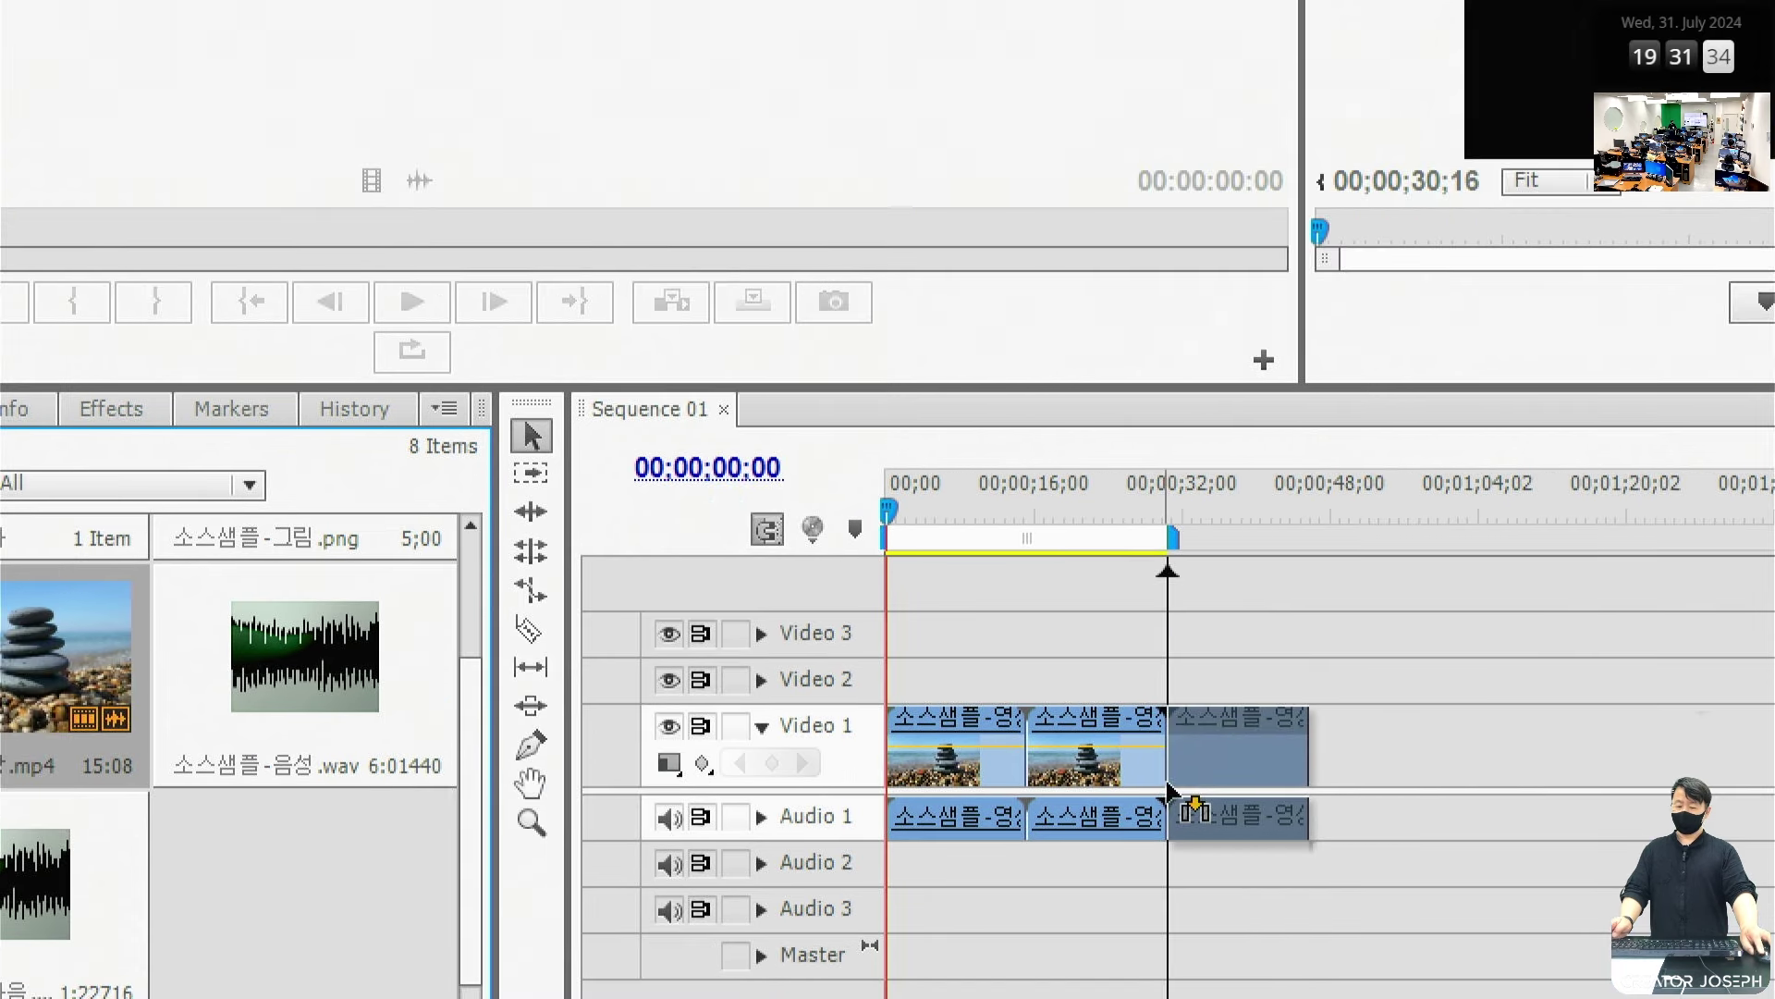
{"action": "left_click_drag", "start_coordinate": [1170, 792], "coordinate": [1169, 792]}
{"action": "left_click_drag", "start_coordinate": [126, 674], "coordinate": [1565, 726]}
{"action": "left_click_drag", "start_coordinate": [1313, 725], "coordinate": [1068, 781]}
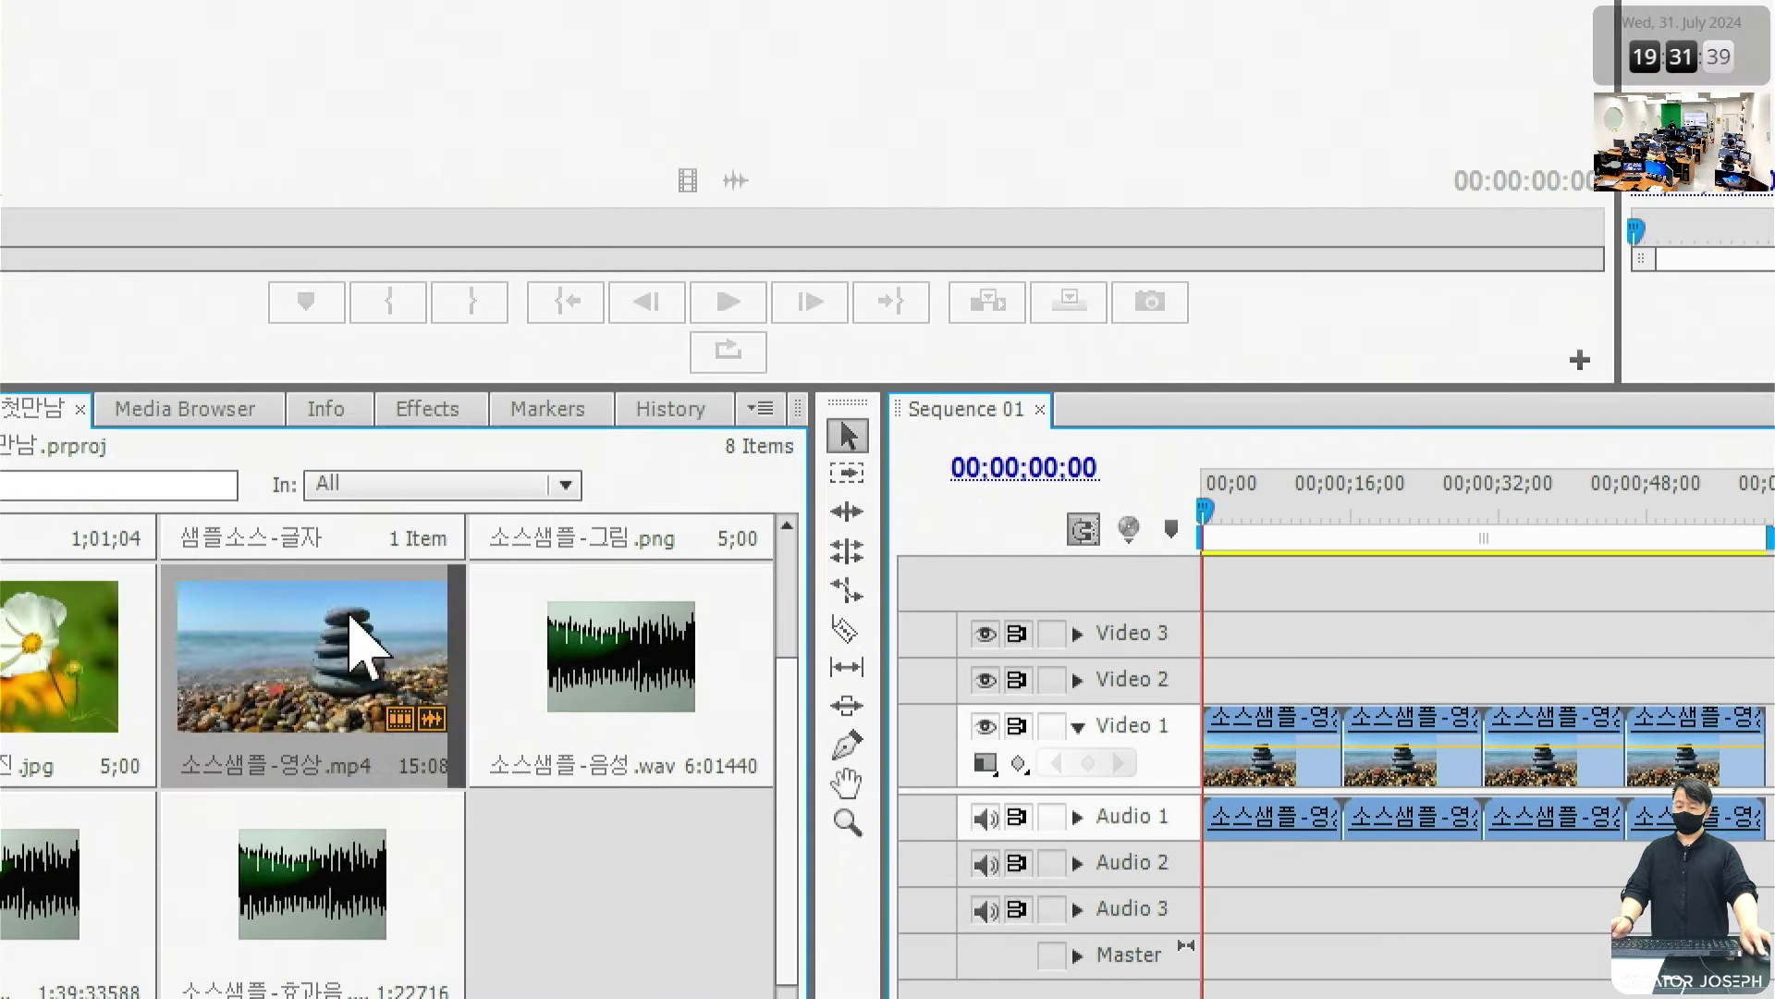
{"action": "left_click_drag", "start_coordinate": [93, 635], "coordinate": [1389, 739]}
{"action": "left_click_drag", "start_coordinate": [250, 693], "coordinate": [1202, 791]}
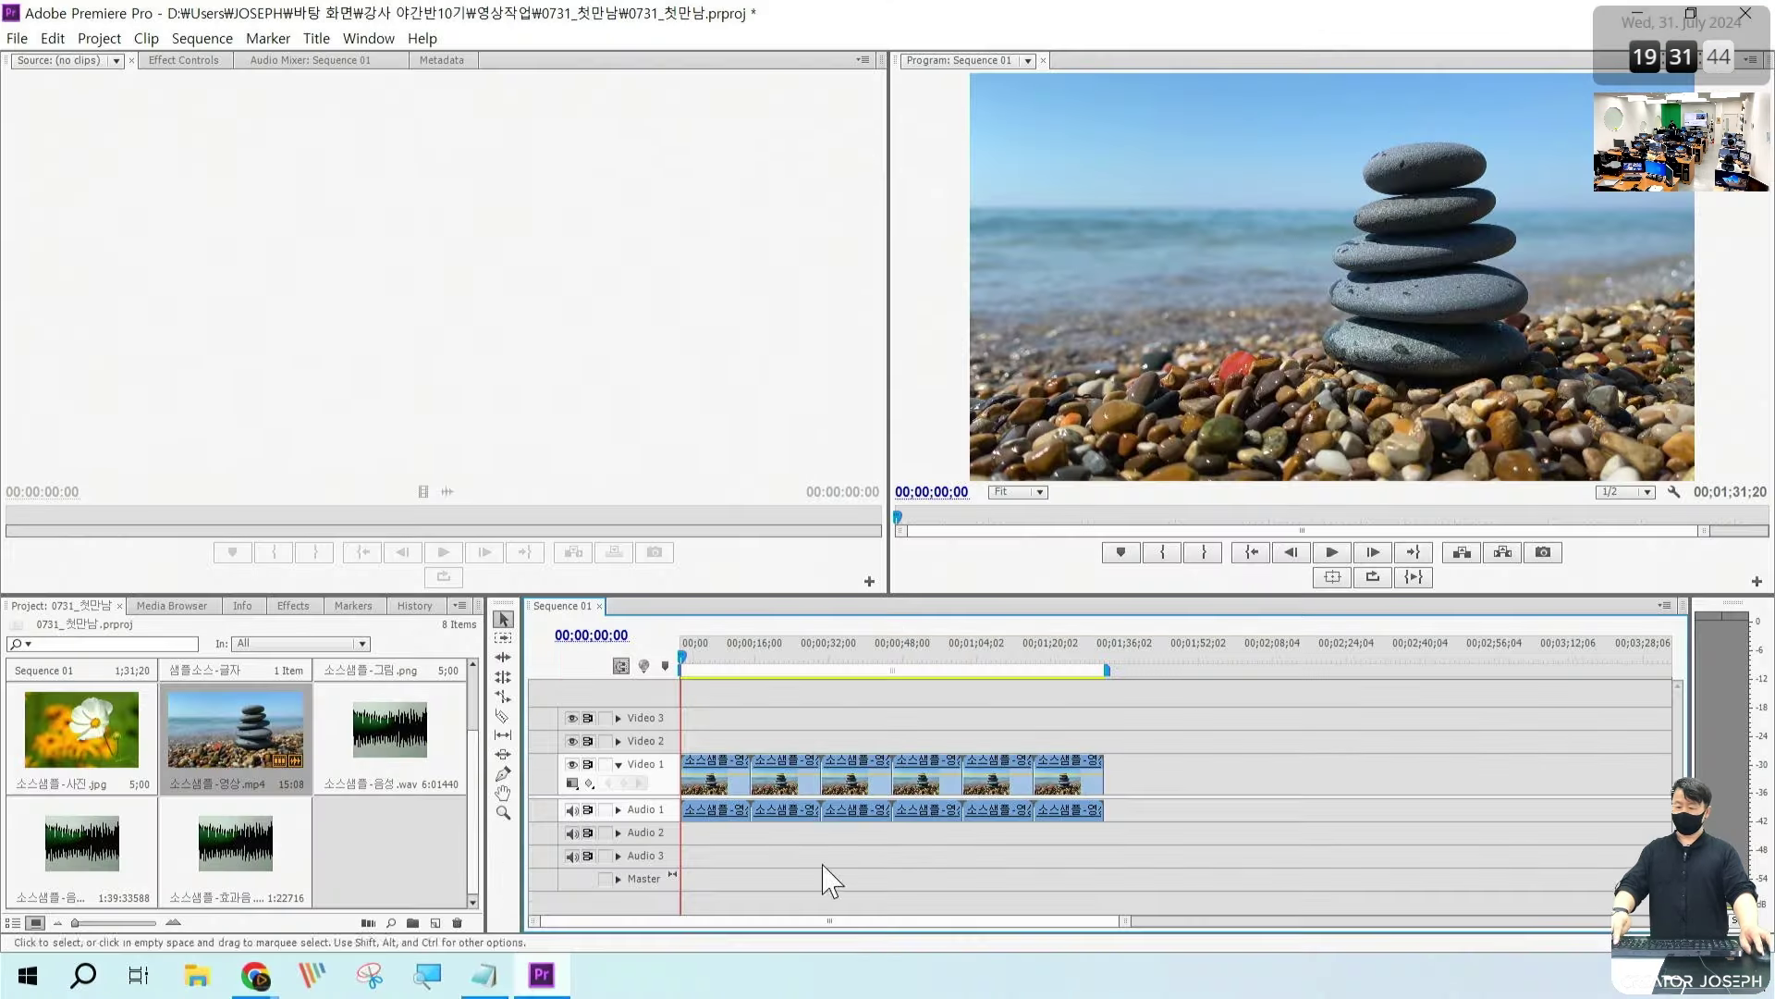
{"action": "mouse_move", "coordinate": [152, 655]}
{"action": "left_mouse_down"}
{"action": "mouse_move", "coordinate": [329, 825]}
{"action": "mouse_move", "coordinate": [350, 819]}
{"action": "left_mouse_up"}
{"action": "mouse_move", "coordinate": [636, 727]}
{"action": "left_mouse_down"}
{"action": "mouse_move", "coordinate": [1018, 864]}
{"action": "mouse_move", "coordinate": [1132, 854]}
{"action": "left_mouse_up"}
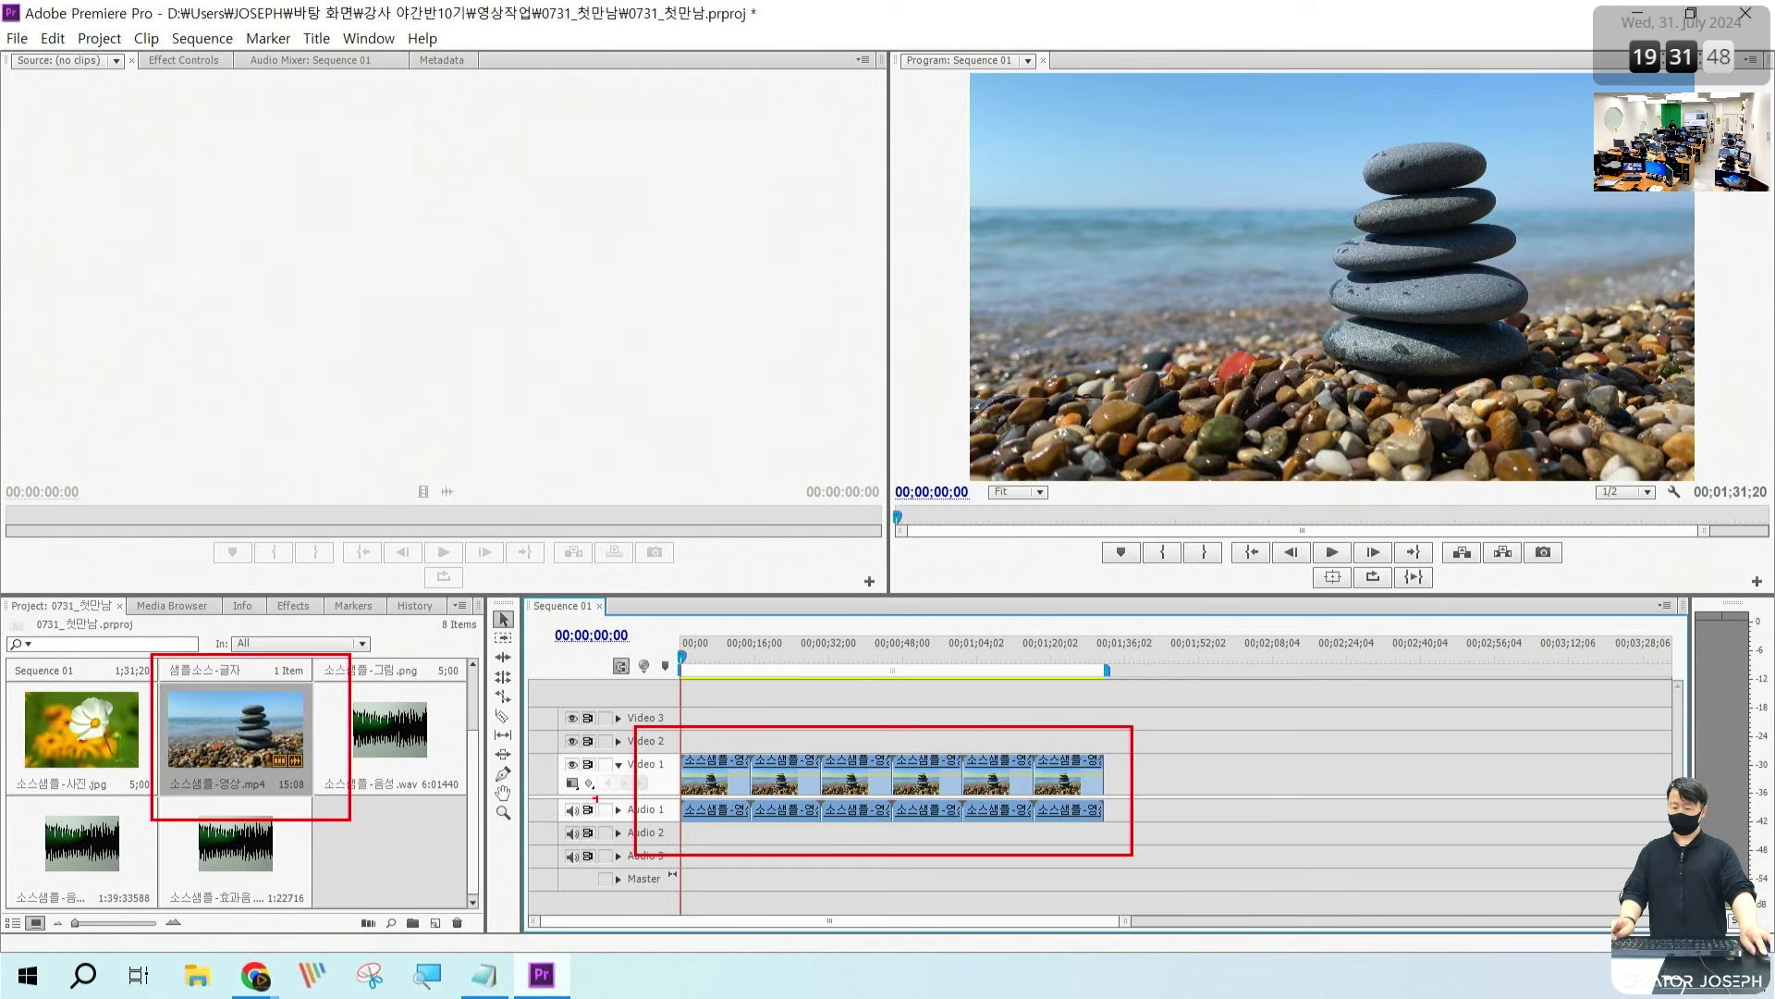
{"action": "left_click_drag", "start_coordinate": [632, 784], "coordinate": [351, 782]}
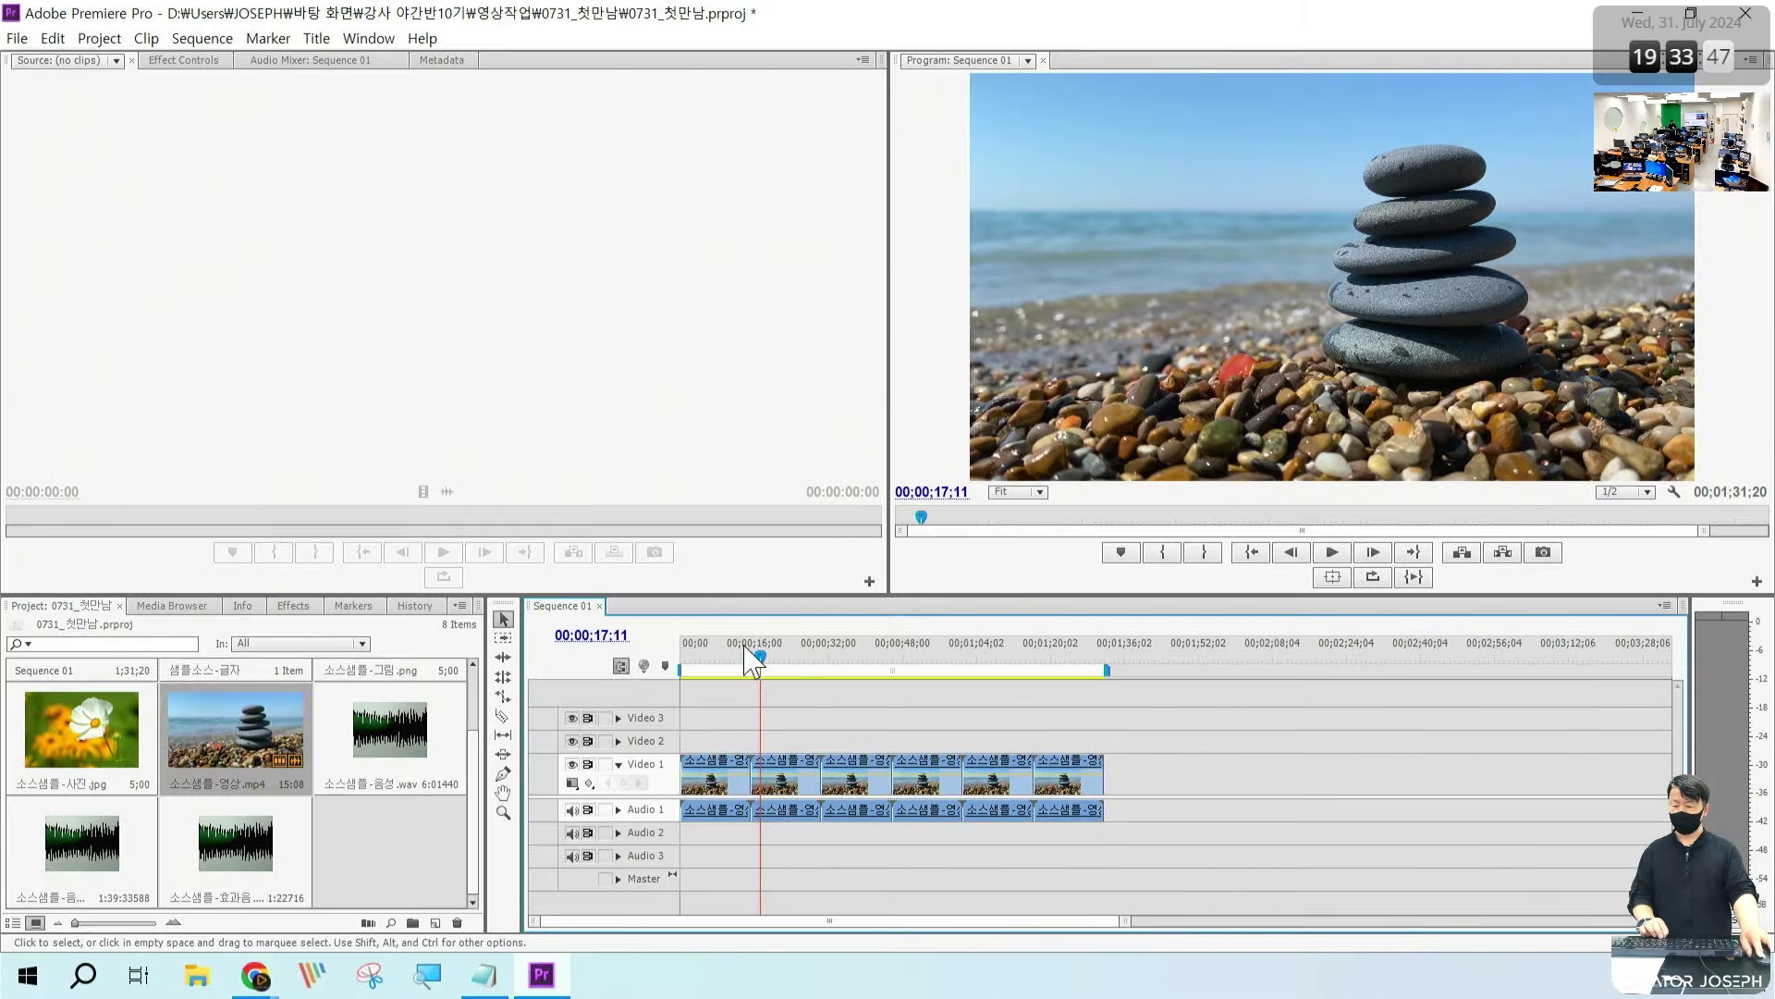
Step: Return the playhead to the start of Sequence 01, play back the joined clips, and stop playback
{"action": "key", "text": "Home"}
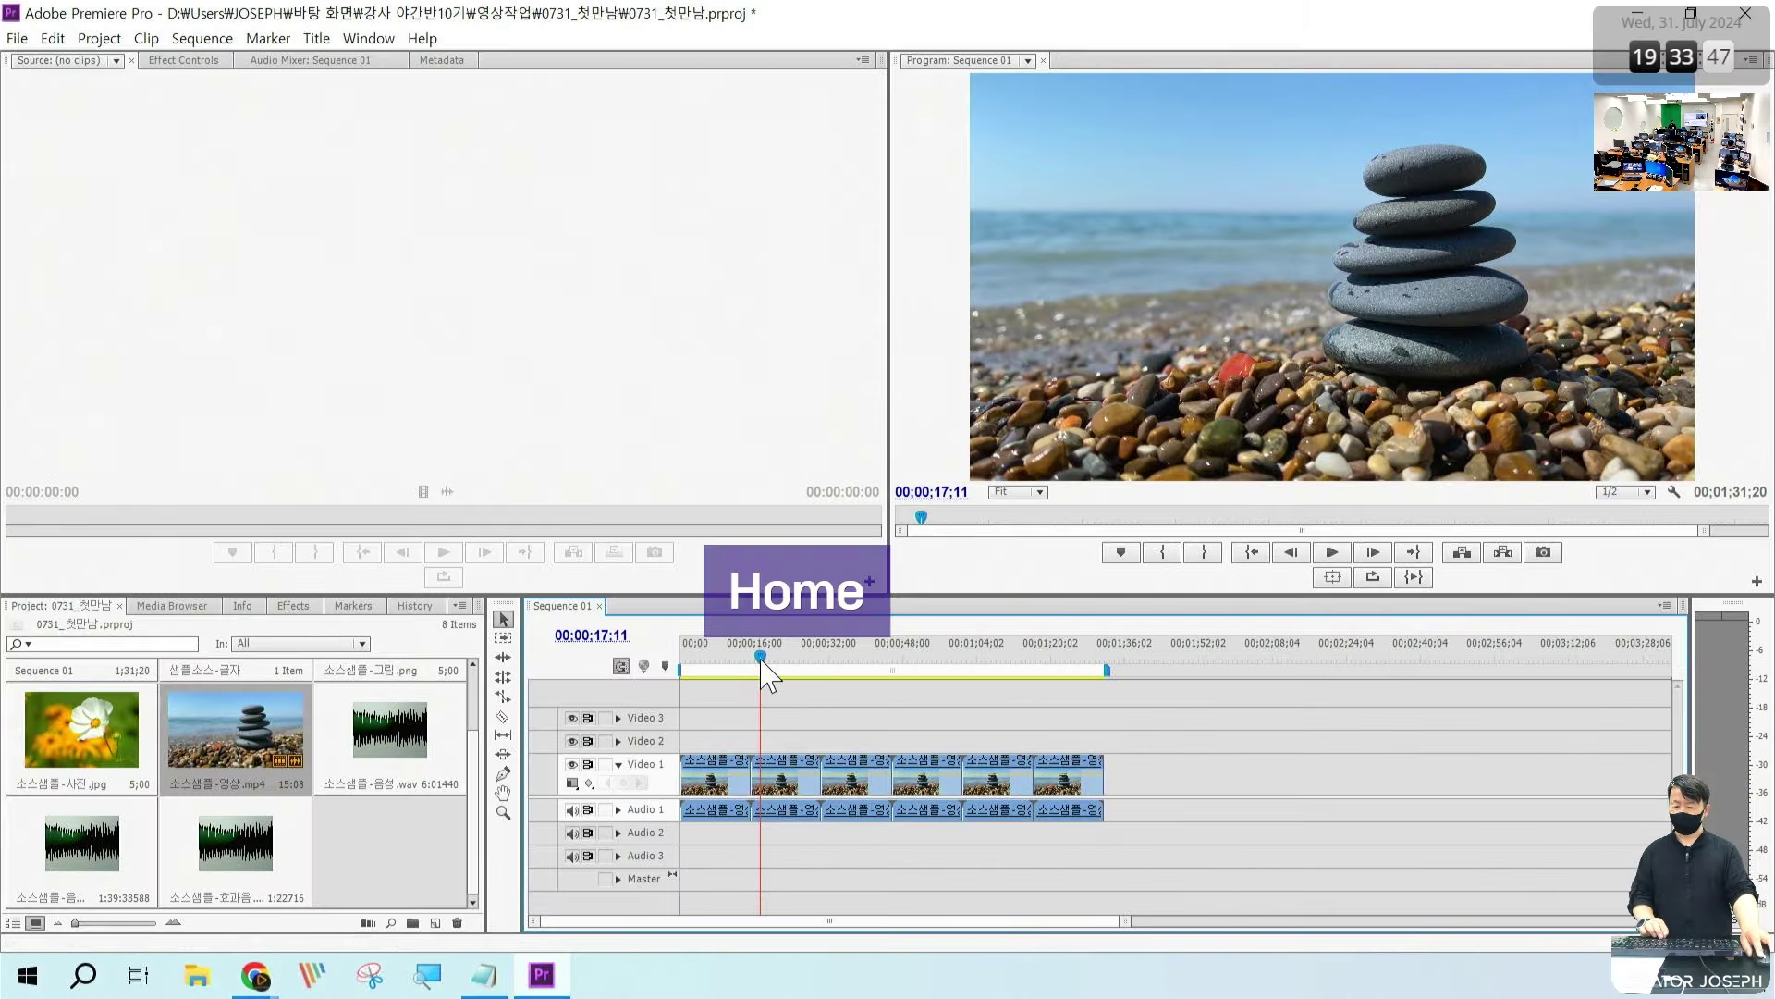
{"action": "left_click", "coordinate": [832, 449]}
{"action": "key", "text": "space"}
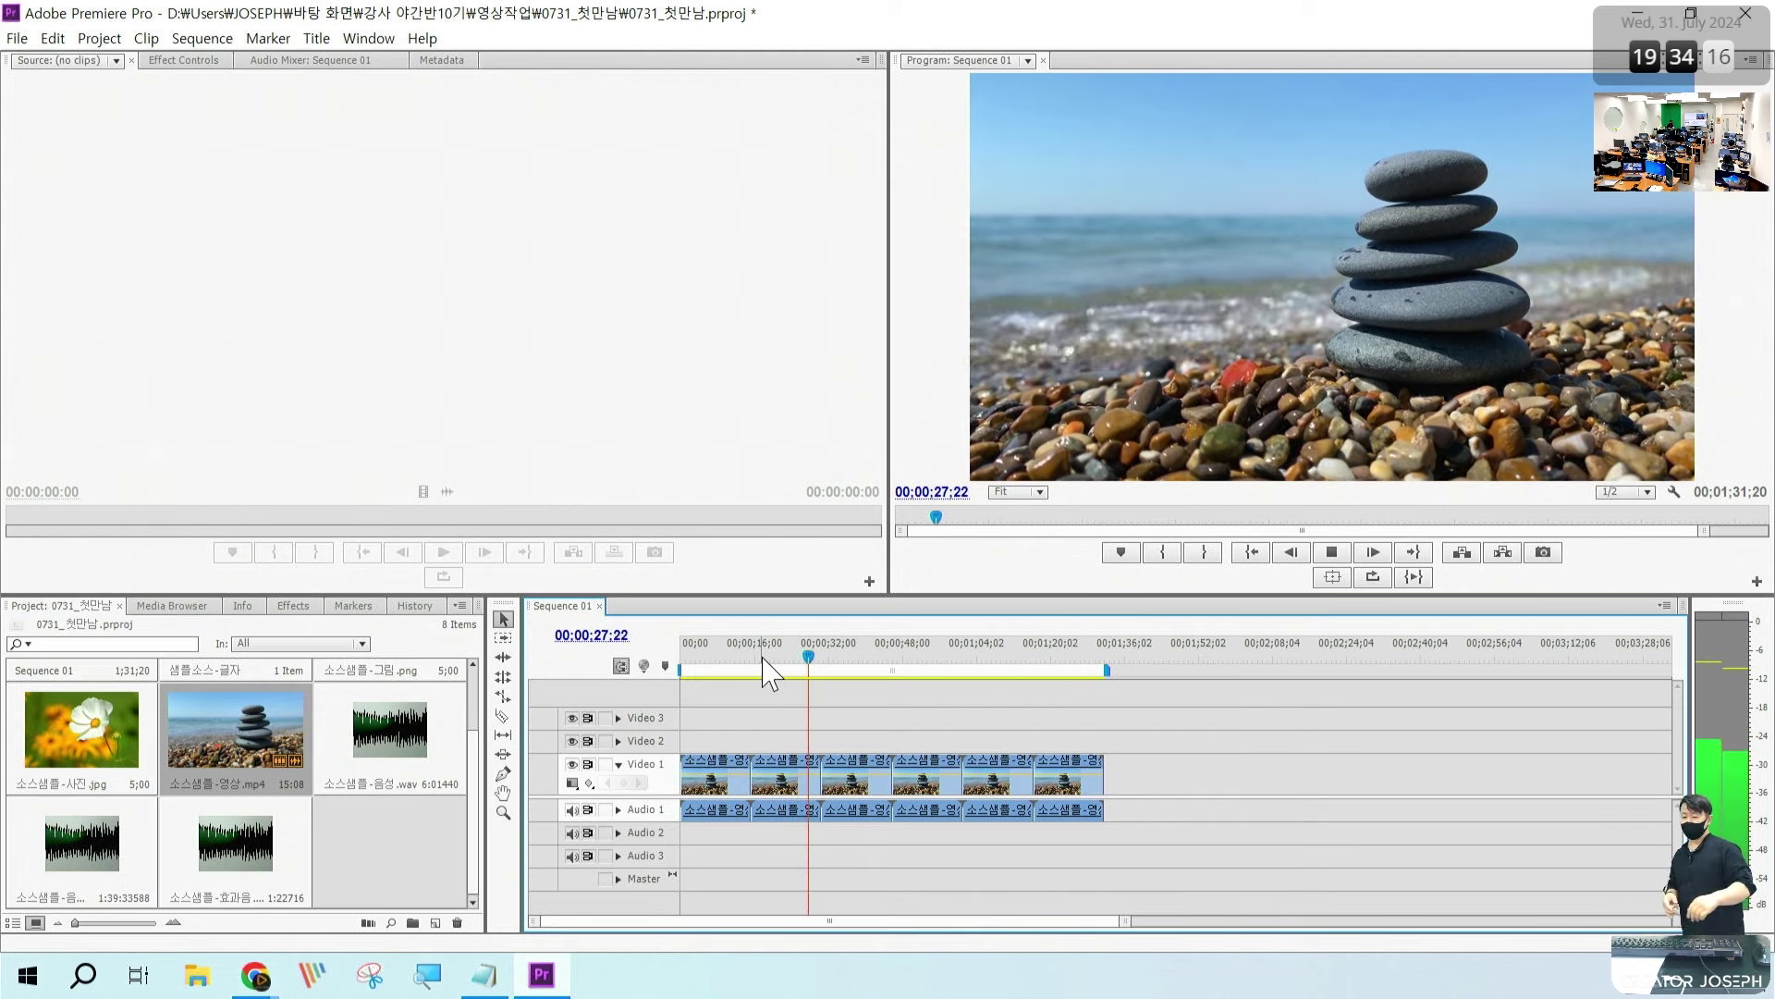
{"action": "key", "text": "space"}
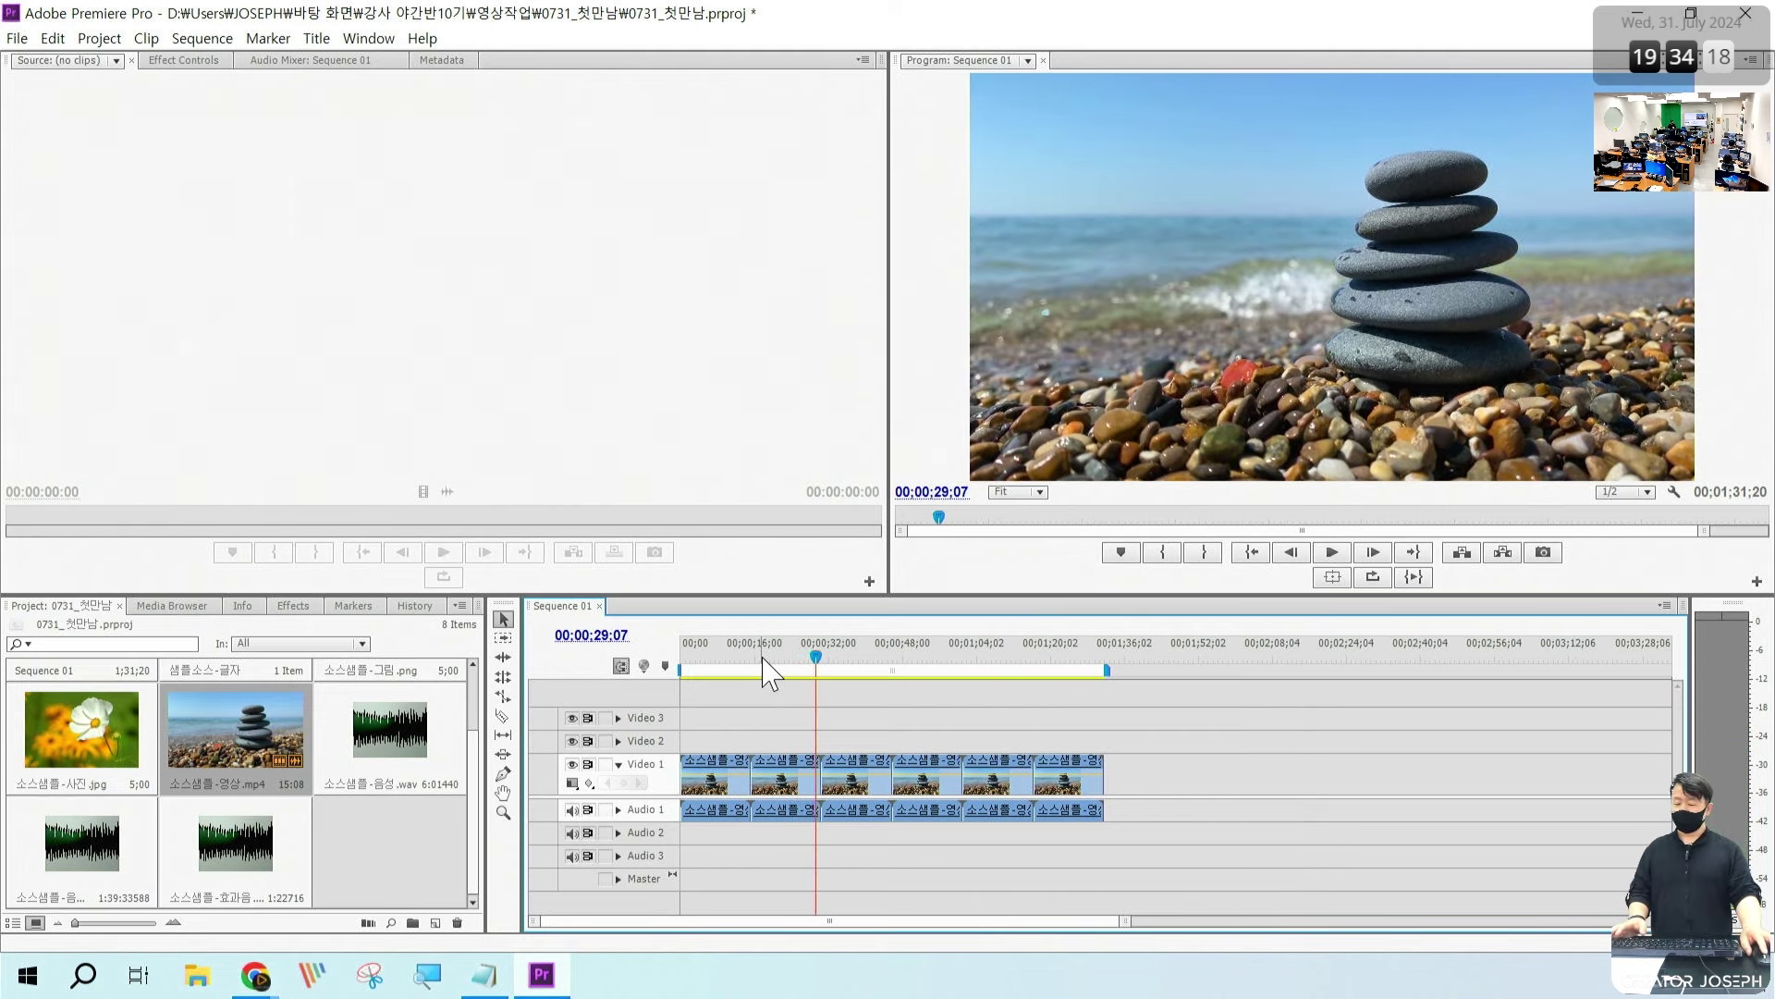
{"action": "key", "text": "space"}
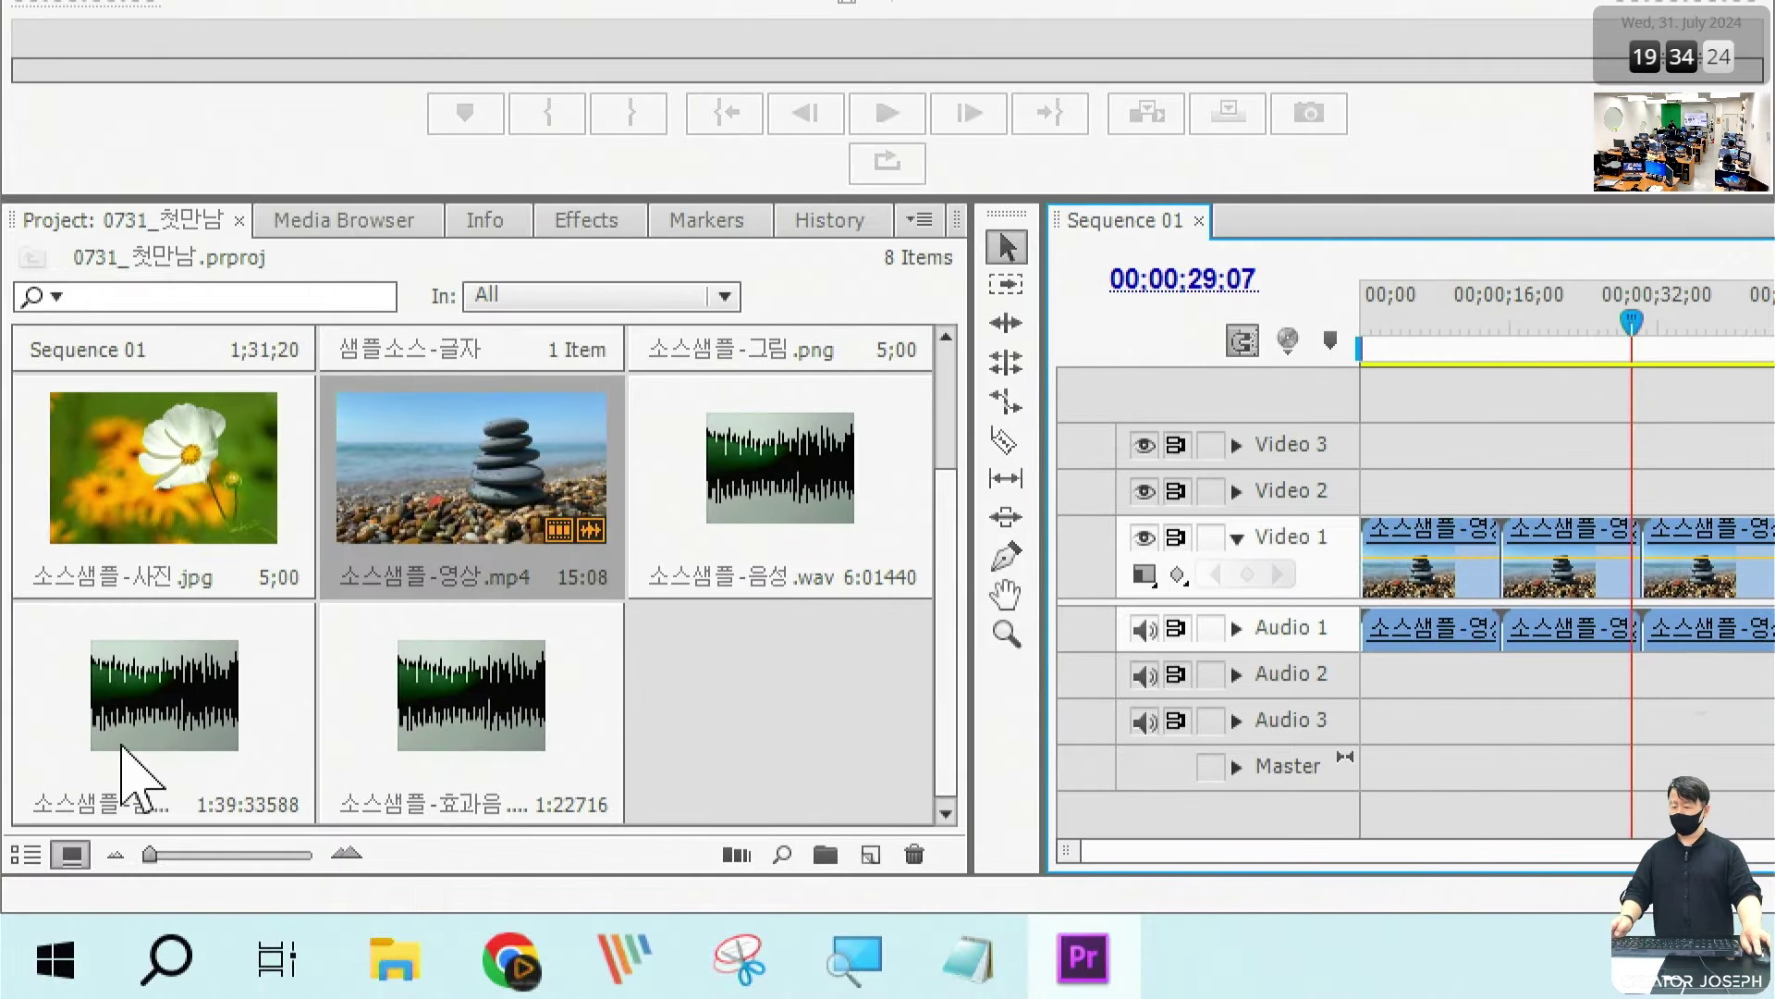
{"action": "left_click", "coordinate": [83, 843]}
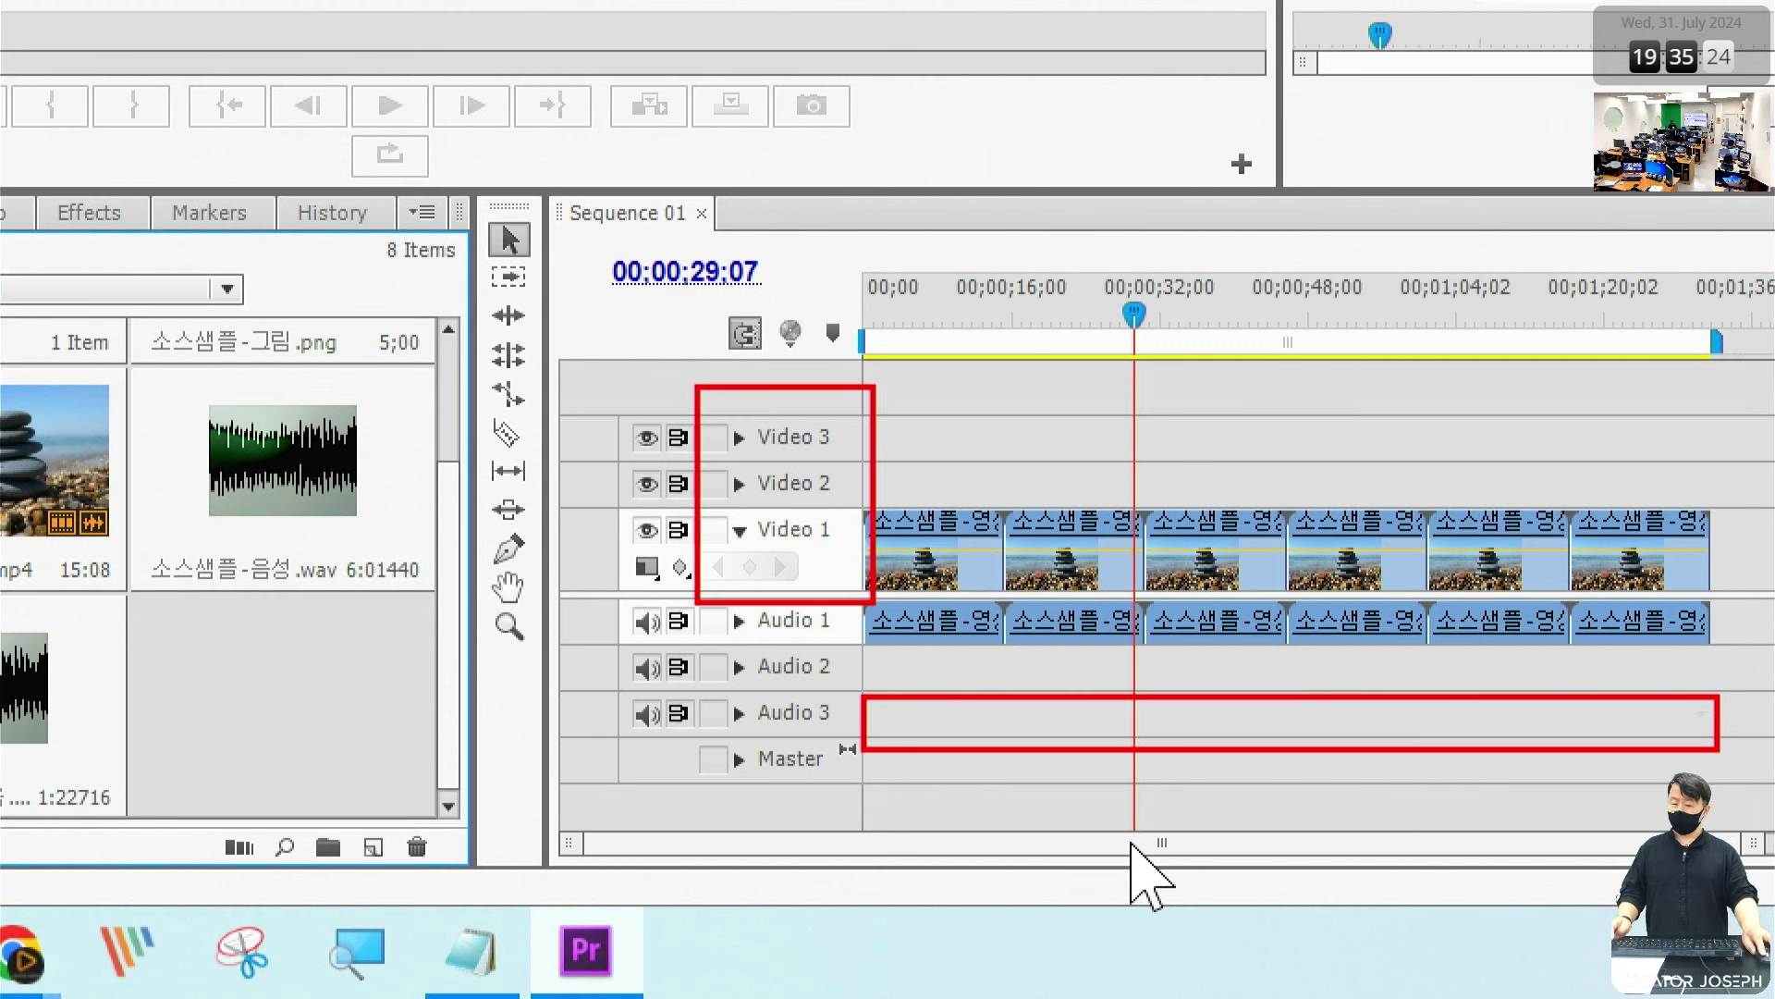
{"action": "type", "text": "영상, "}
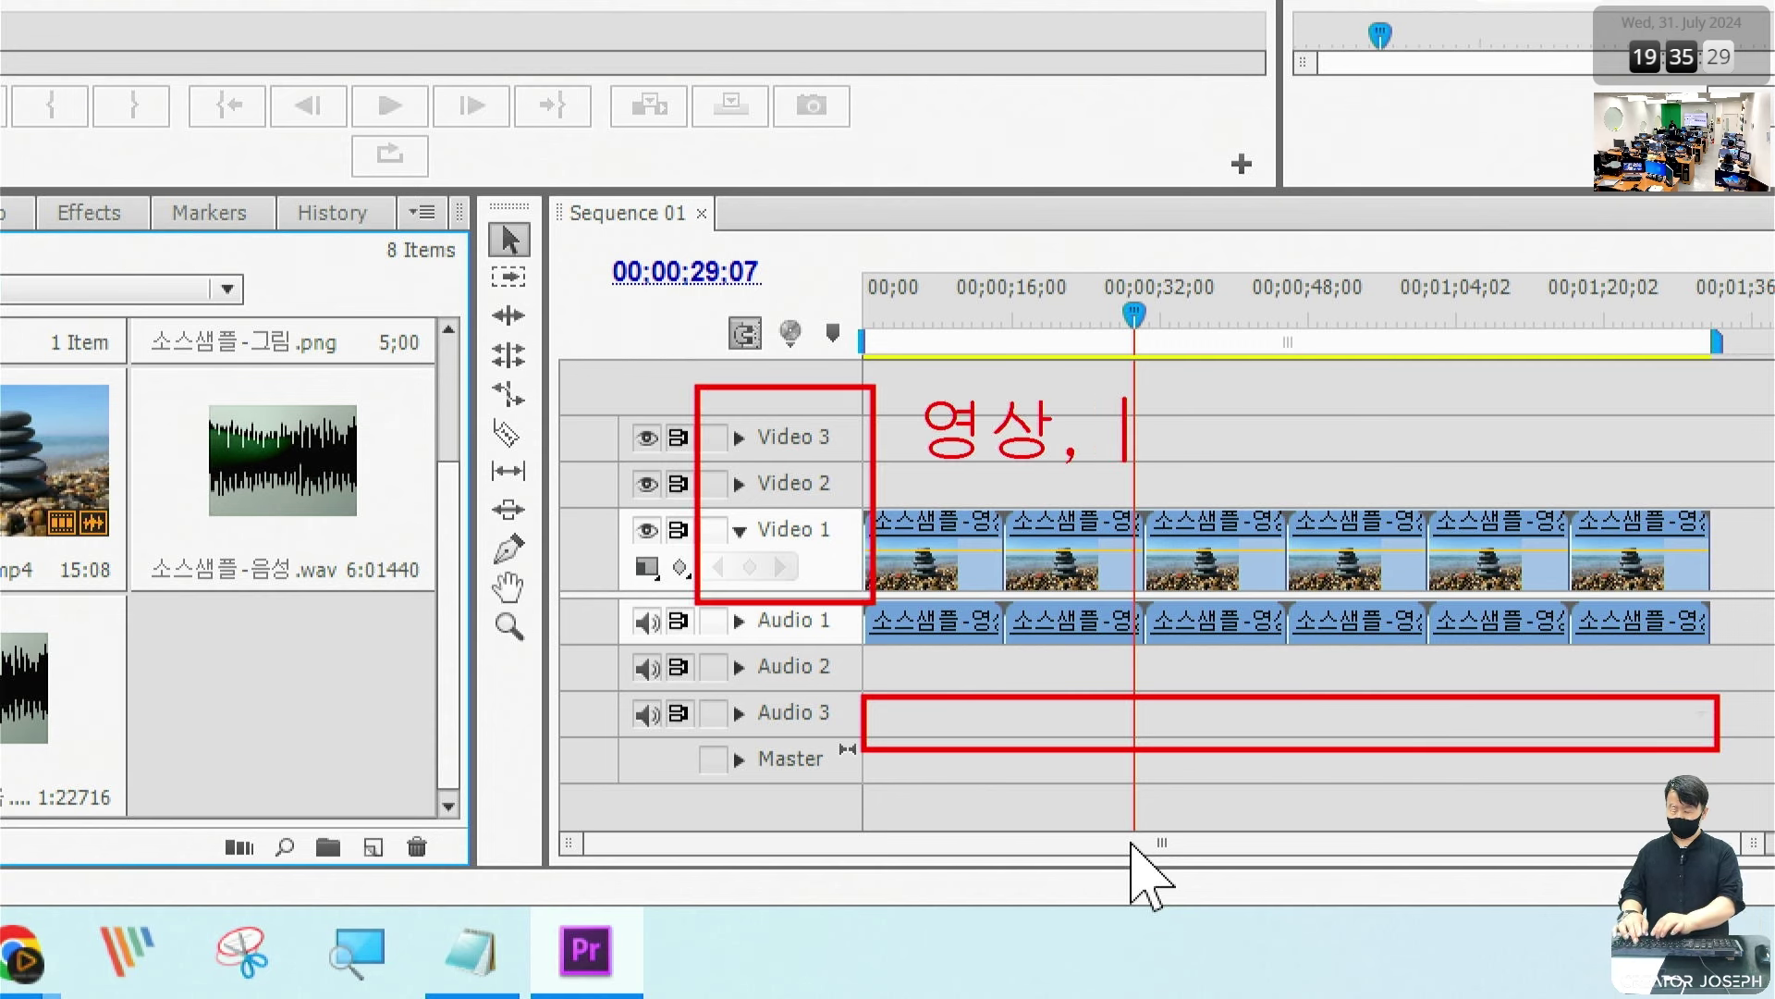
{"action": "type", "text": "그림, 글자 "}
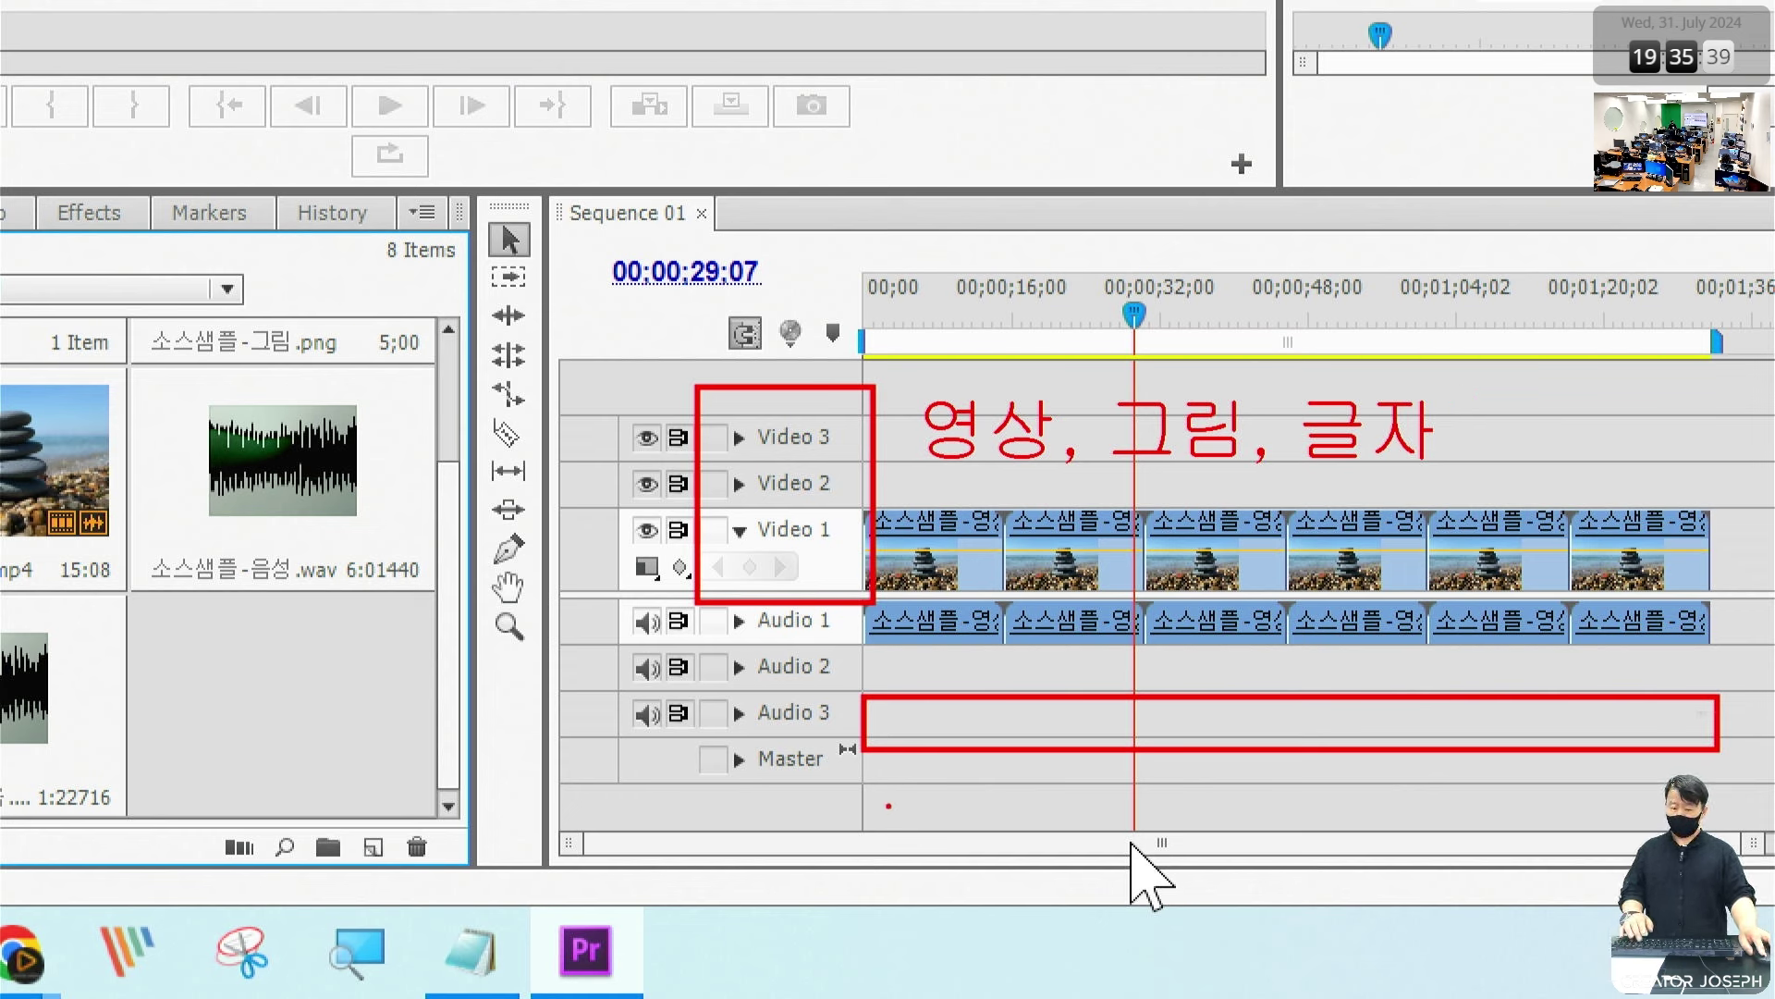
{"action": "type", "text": "t"}
{"action": "type", "text": "ㅅ"}
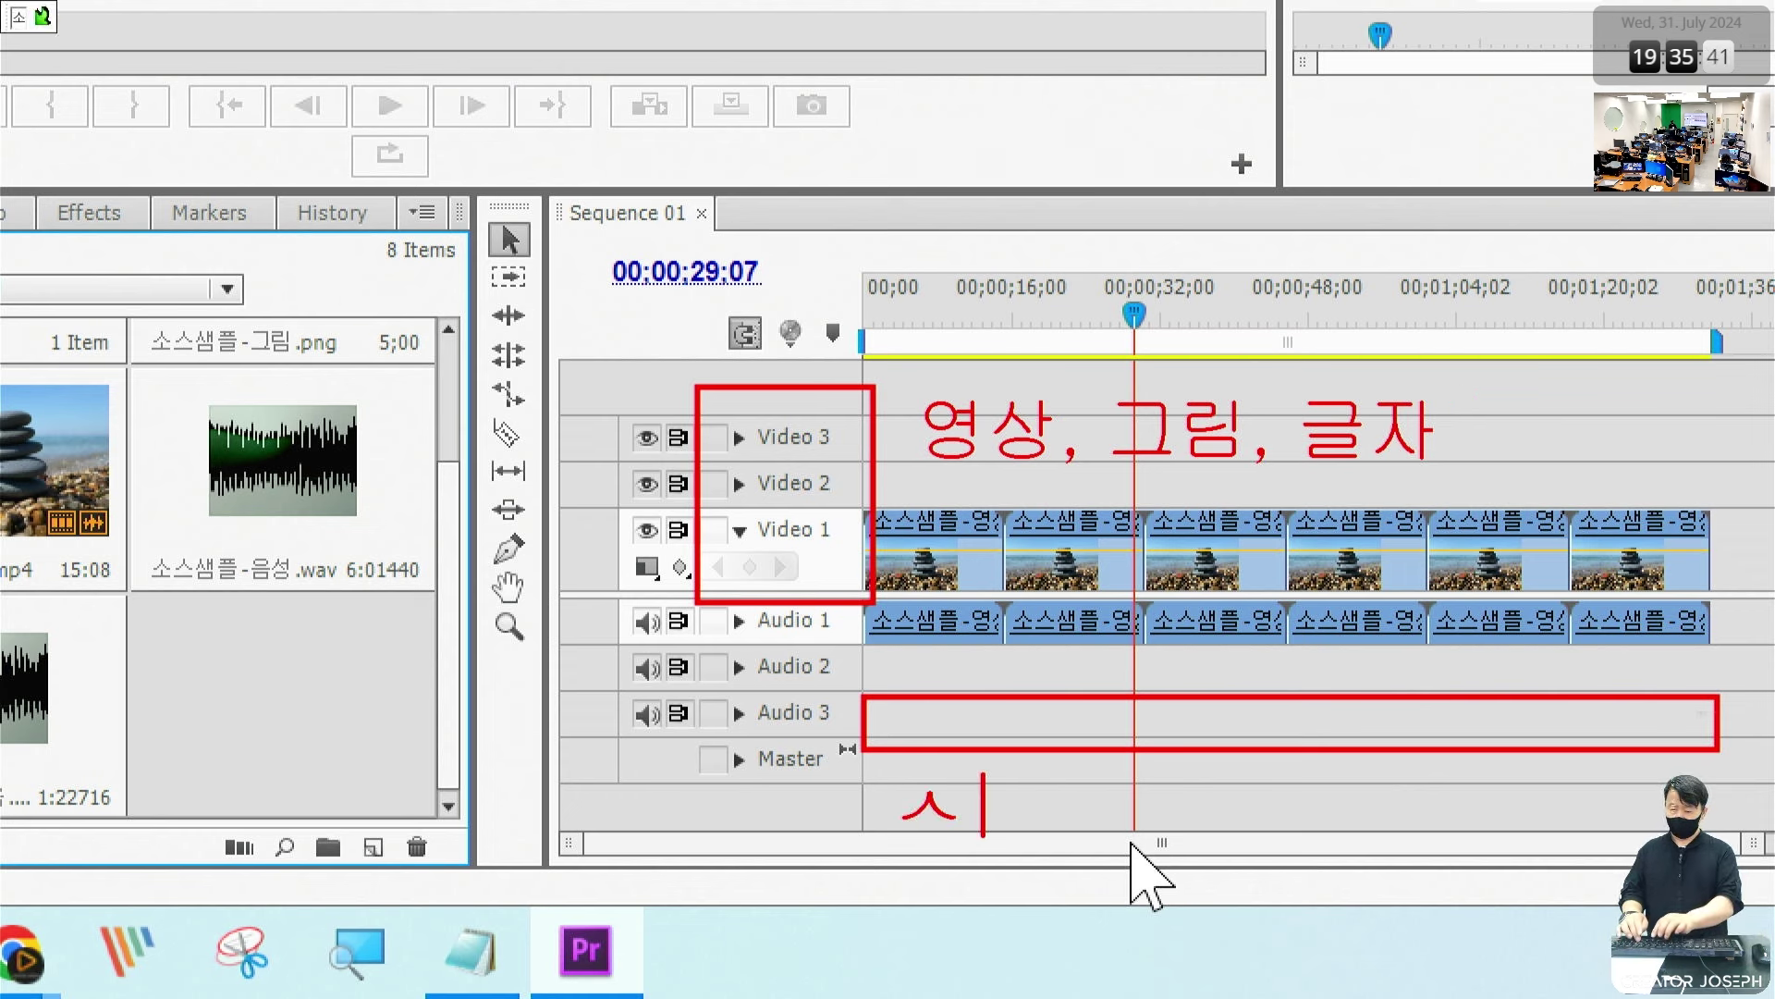
{"action": "key", "text": "BackSpace"}
{"action": "type", "text": "음악, 음성, 효과 으"}
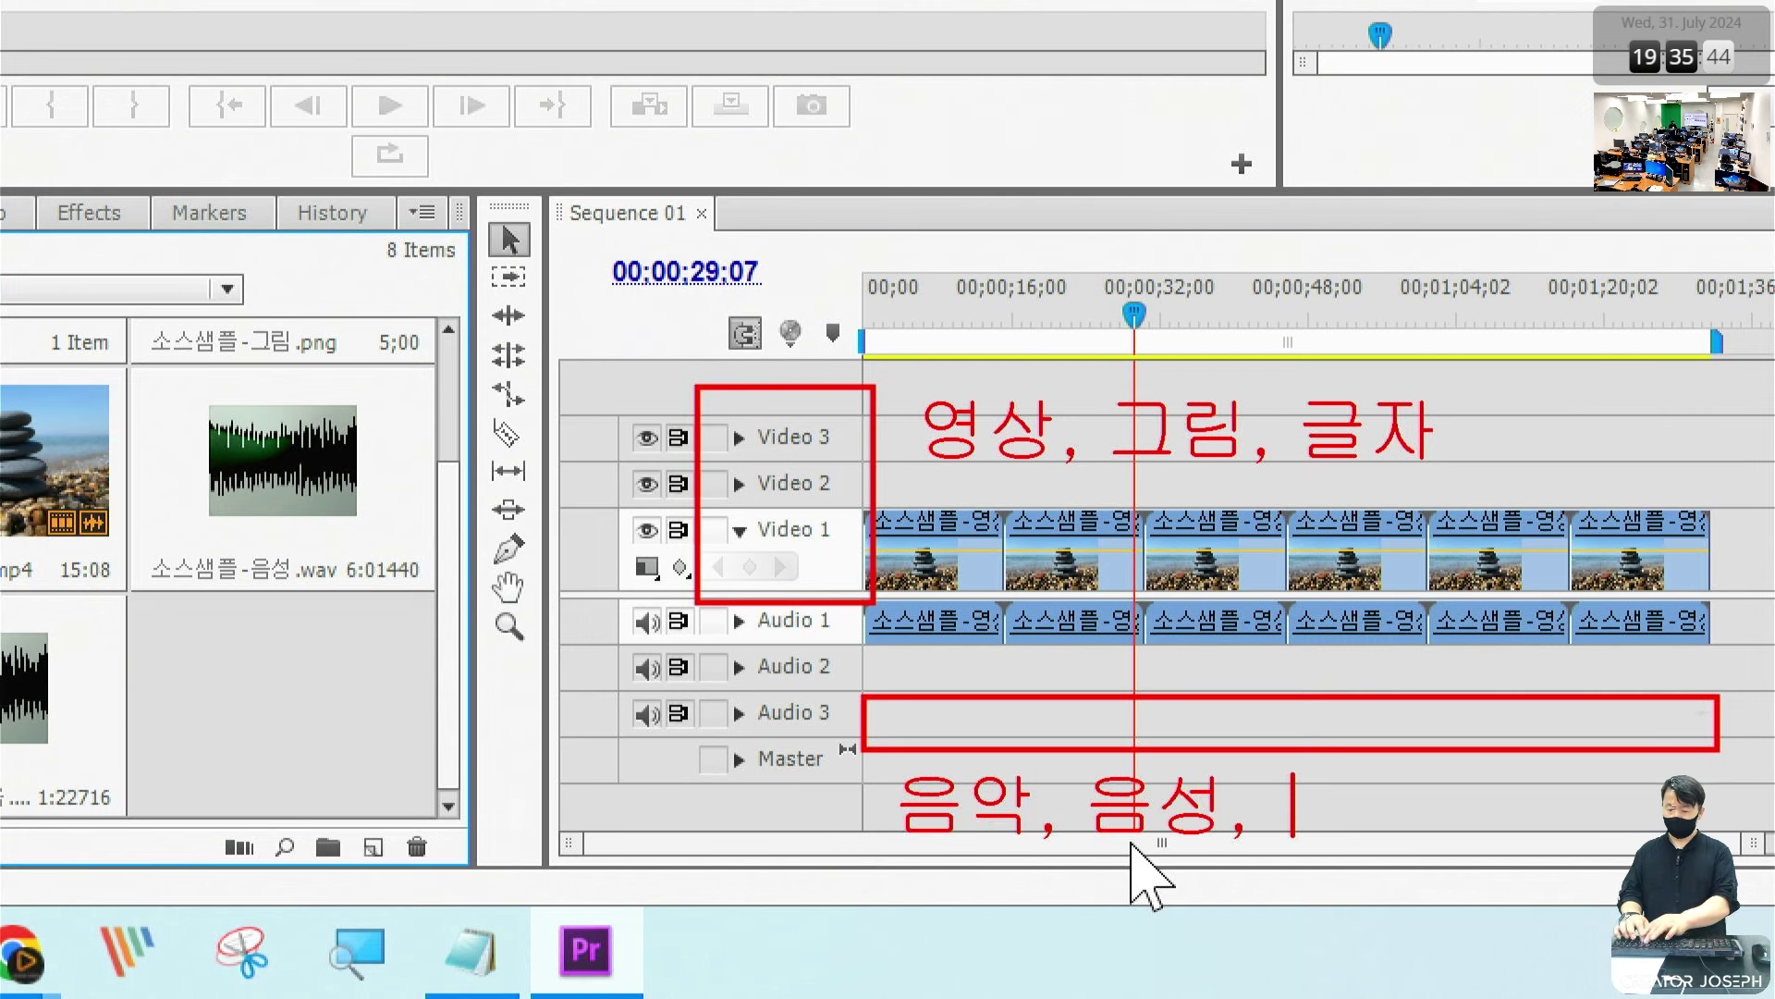
{"action": "key", "text": "BackSpace"}
{"action": "key", "text": "BackSpace"}
{"action": "type", "text": "음"}
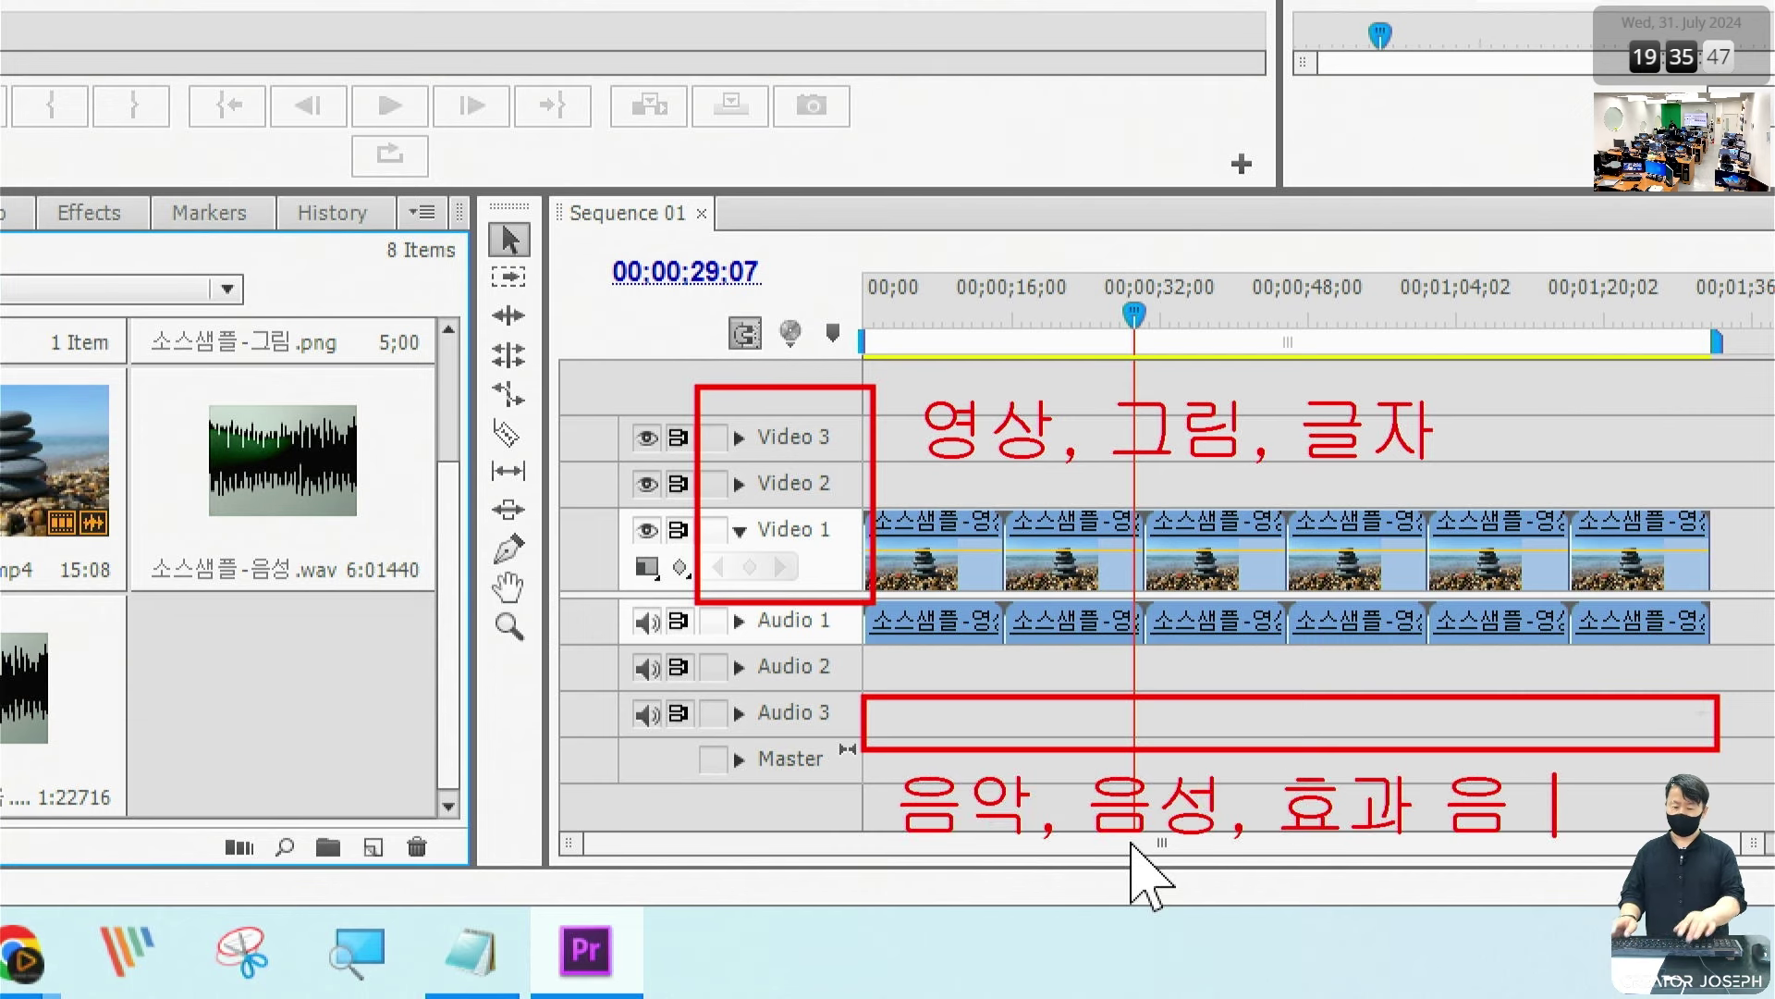
{"action": "key", "text": "BackSpace"}
{"action": "key", "text": "BackSpace"}
{"action": "key", "text": "BackSpace"}
{"action": "type", "text": "음"}
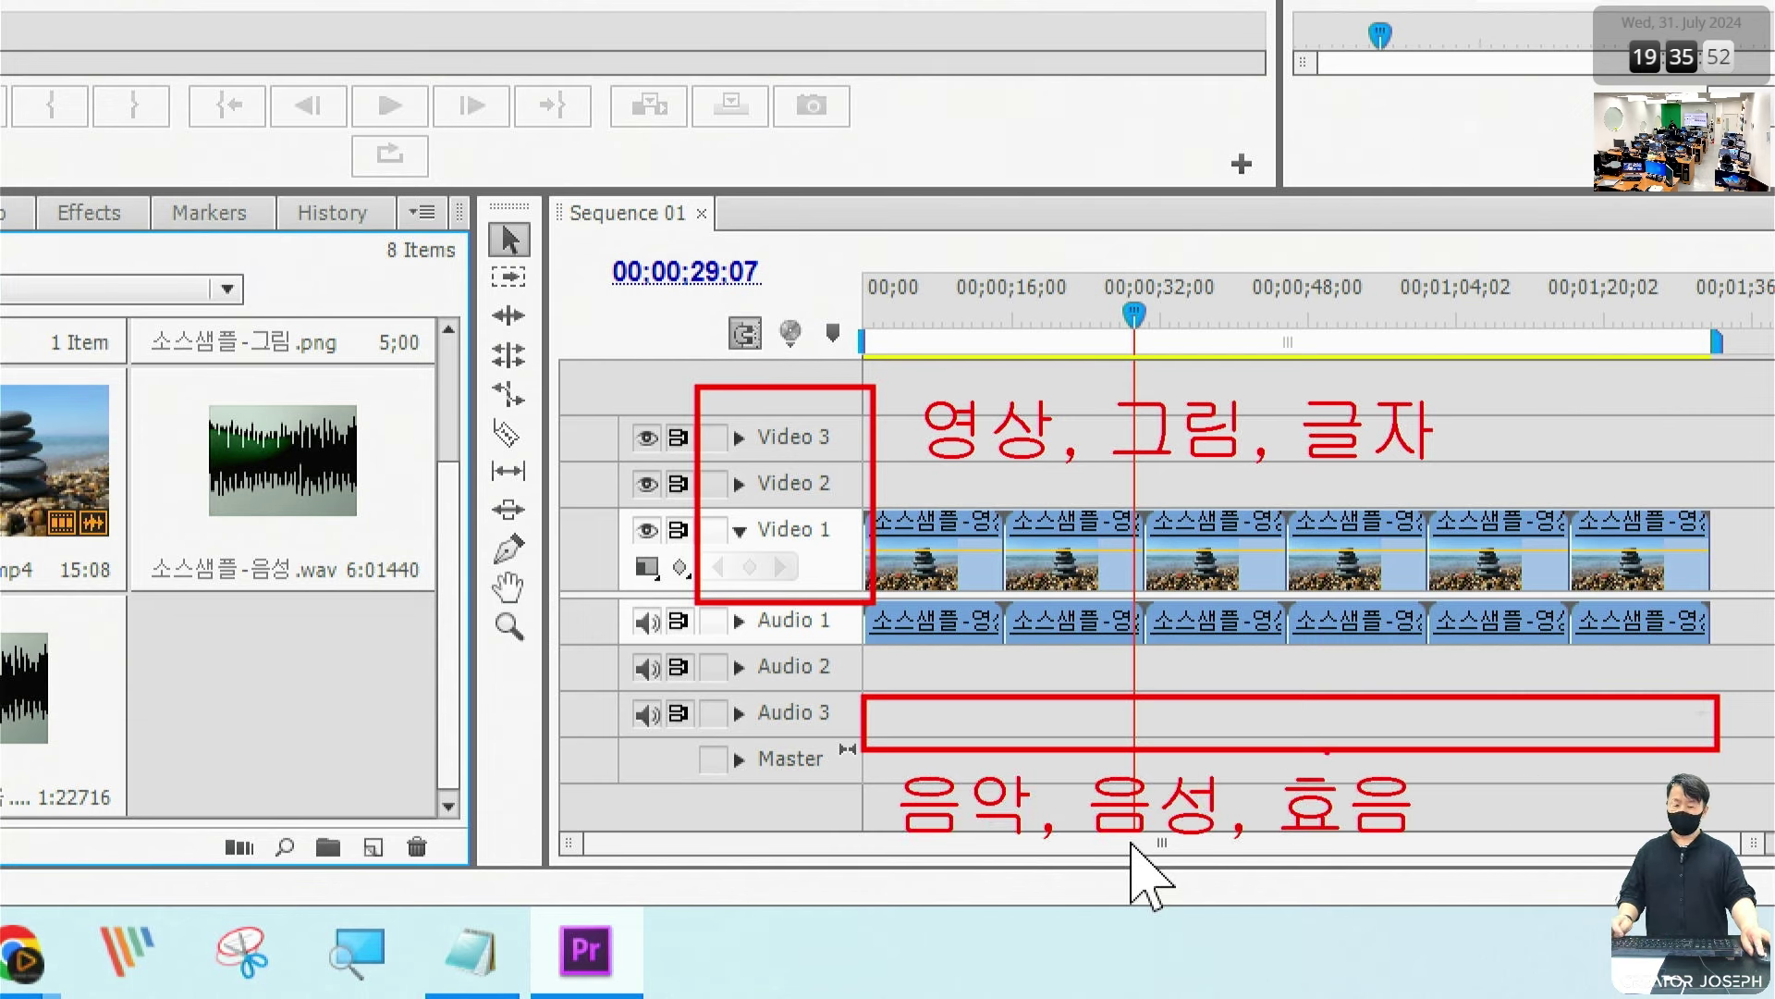
{"action": "left_click_drag", "start_coordinate": [1327, 751], "coordinate": [1354, 741]}
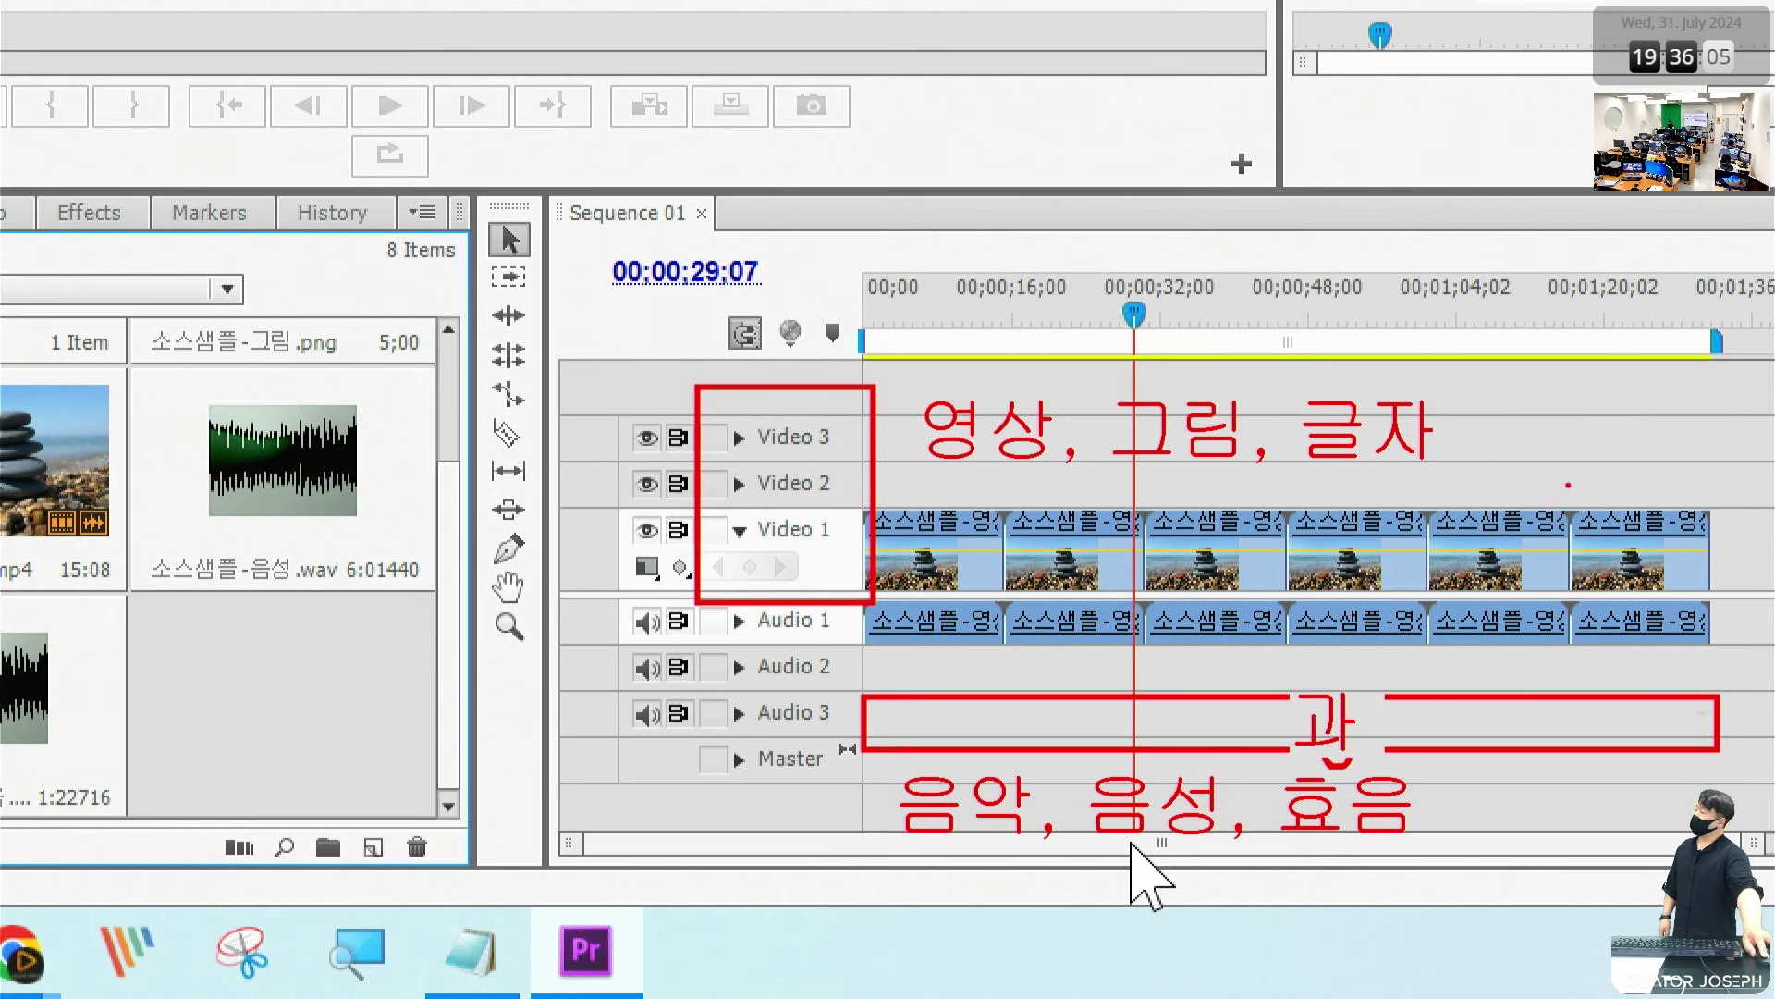
{"action": "mouse_move", "coordinate": [1579, 494]}
{"action": "left_mouse_down"}
{"action": "mouse_move", "coordinate": [1606, 538]}
{"action": "mouse_move", "coordinate": [1634, 496]}
{"action": "left_mouse_up"}
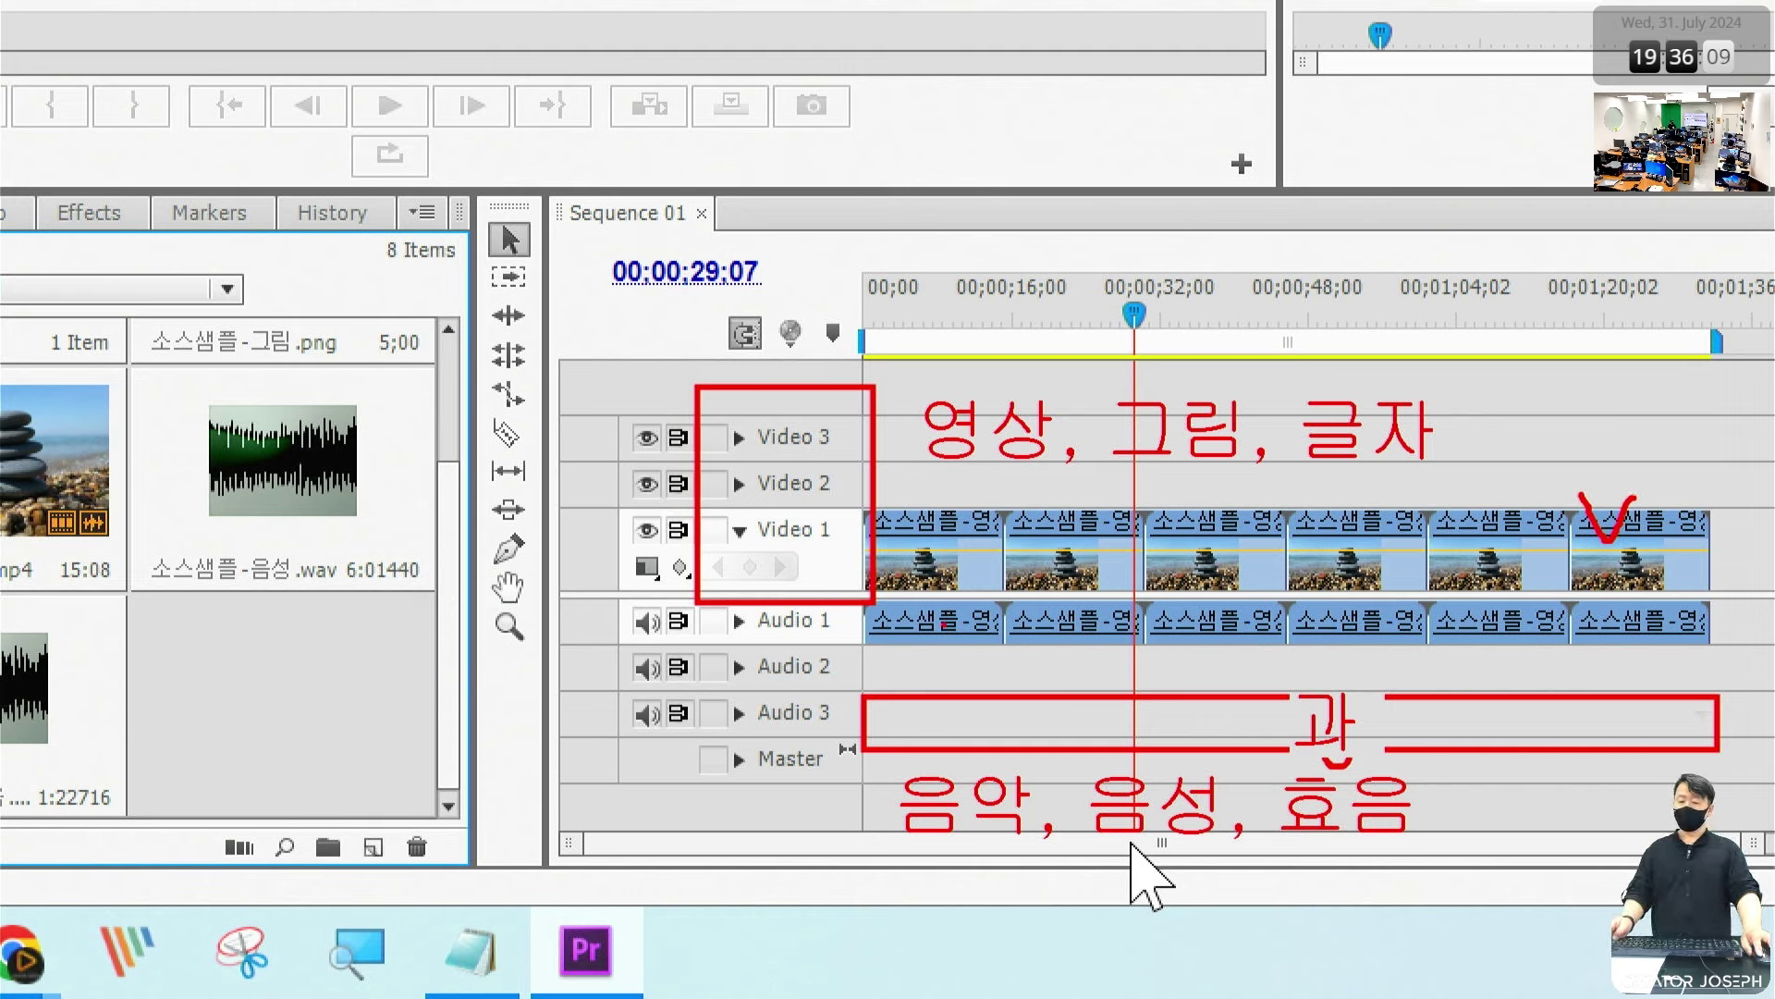
{"action": "mouse_move", "coordinate": [866, 597]}
{"action": "left_mouse_down"}
{"action": "mouse_move", "coordinate": [1537, 686]}
{"action": "mouse_move", "coordinate": [1709, 671]}
{"action": "mouse_move", "coordinate": [1715, 651]}
{"action": "left_mouse_up"}
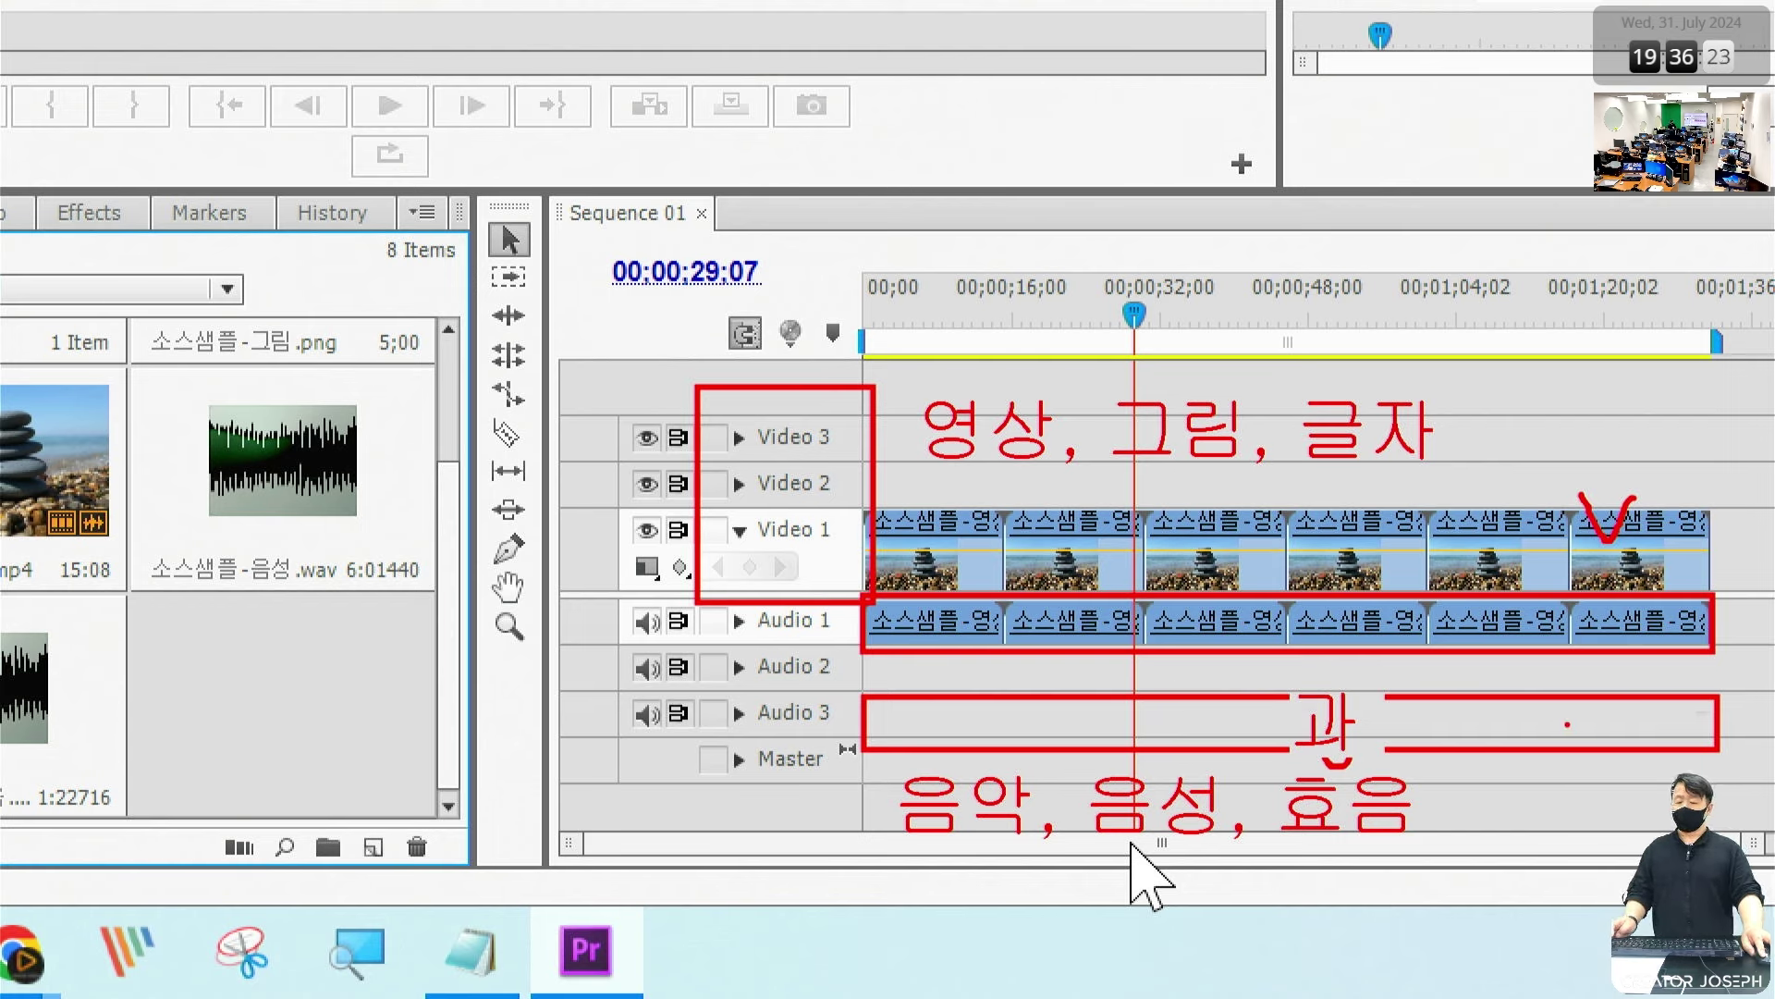
{"action": "left_click_drag", "start_coordinate": [1569, 719], "coordinate": [1572, 773]}
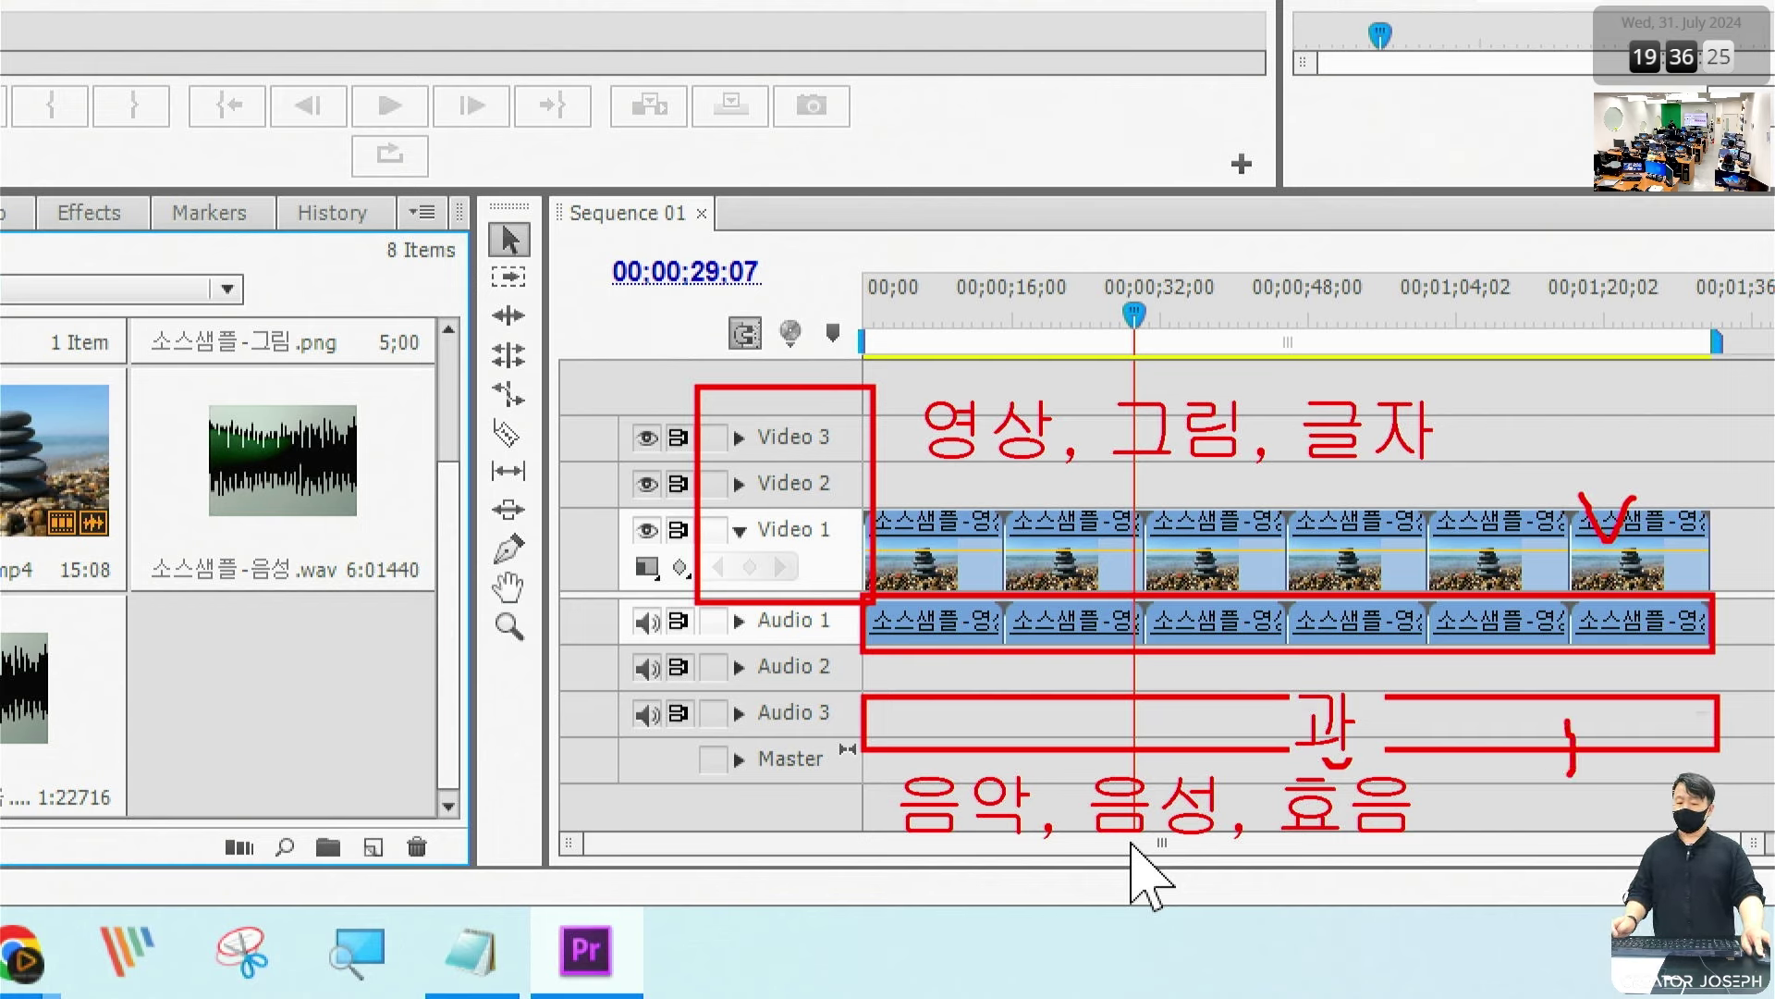
{"action": "mouse_move", "coordinate": [983, 658]}
{"action": "left_mouse_down"}
{"action": "mouse_move", "coordinate": [1020, 686]}
{"action": "mouse_move", "coordinate": [1041, 667]}
{"action": "left_mouse_up"}
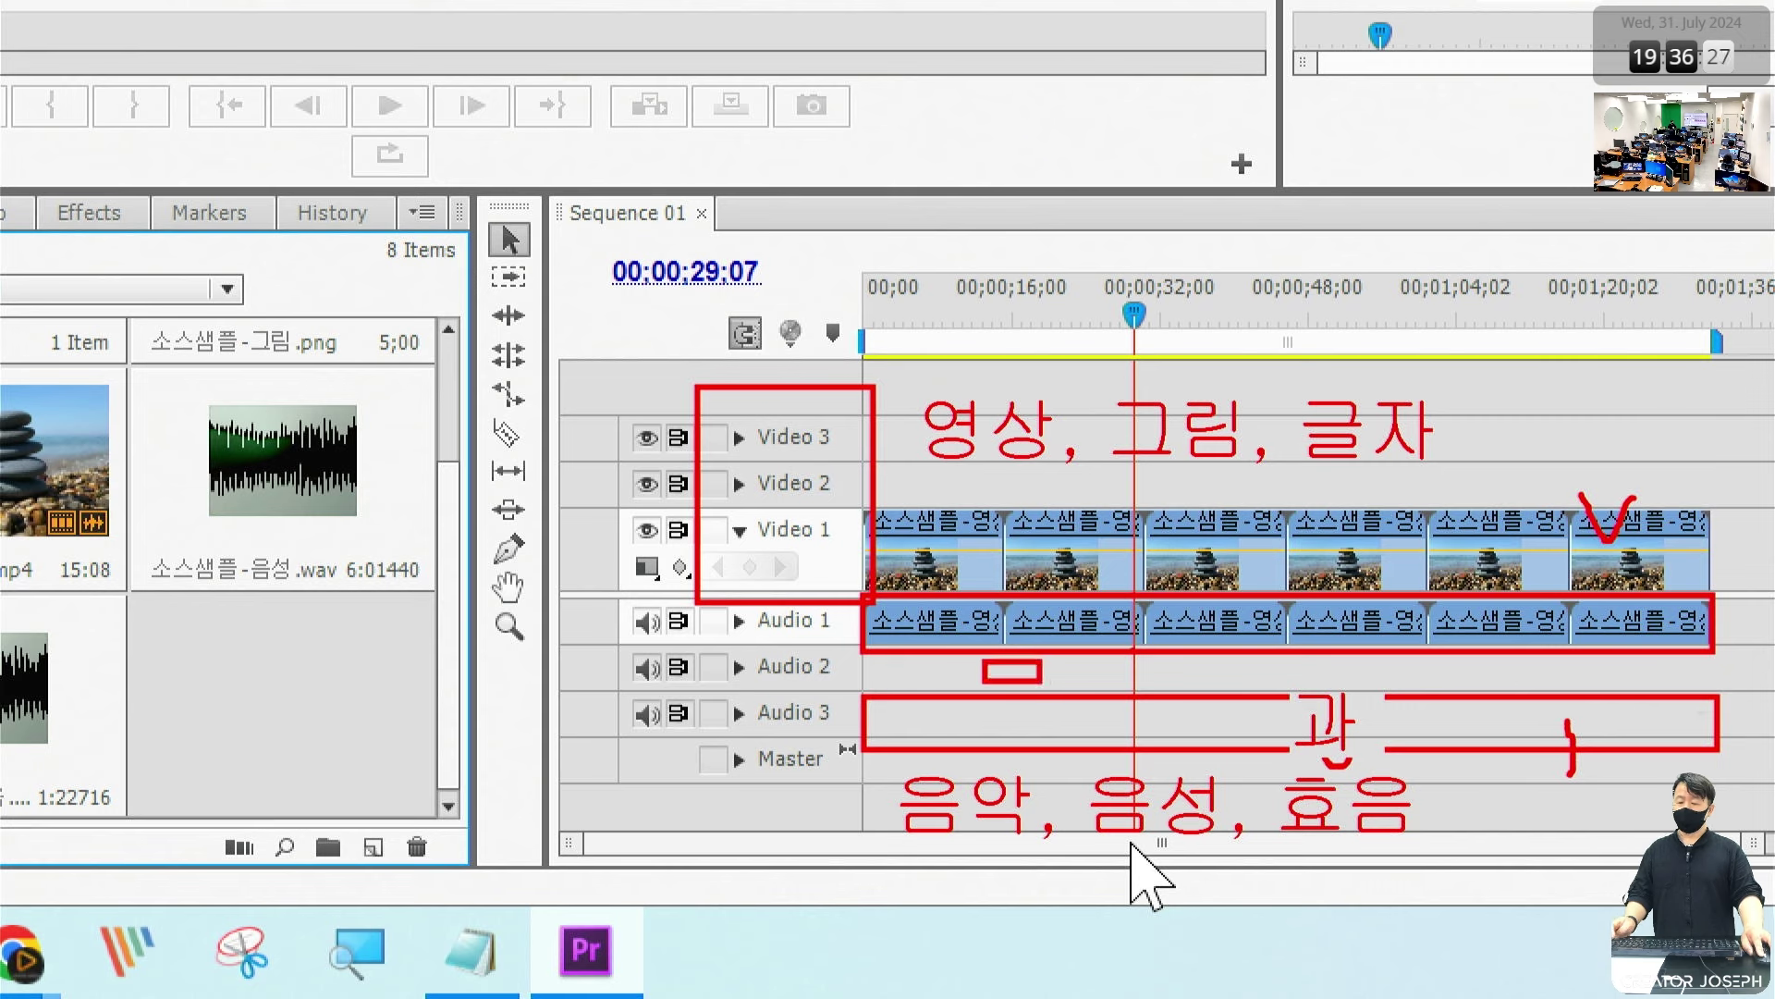
{"action": "left_click_drag", "start_coordinate": [1143, 648], "coordinate": [1189, 673]}
{"action": "left_click_drag", "start_coordinate": [1281, 654], "coordinate": [1317, 675]}
{"action": "left_click_drag", "start_coordinate": [1419, 655], "coordinate": [1456, 682]}
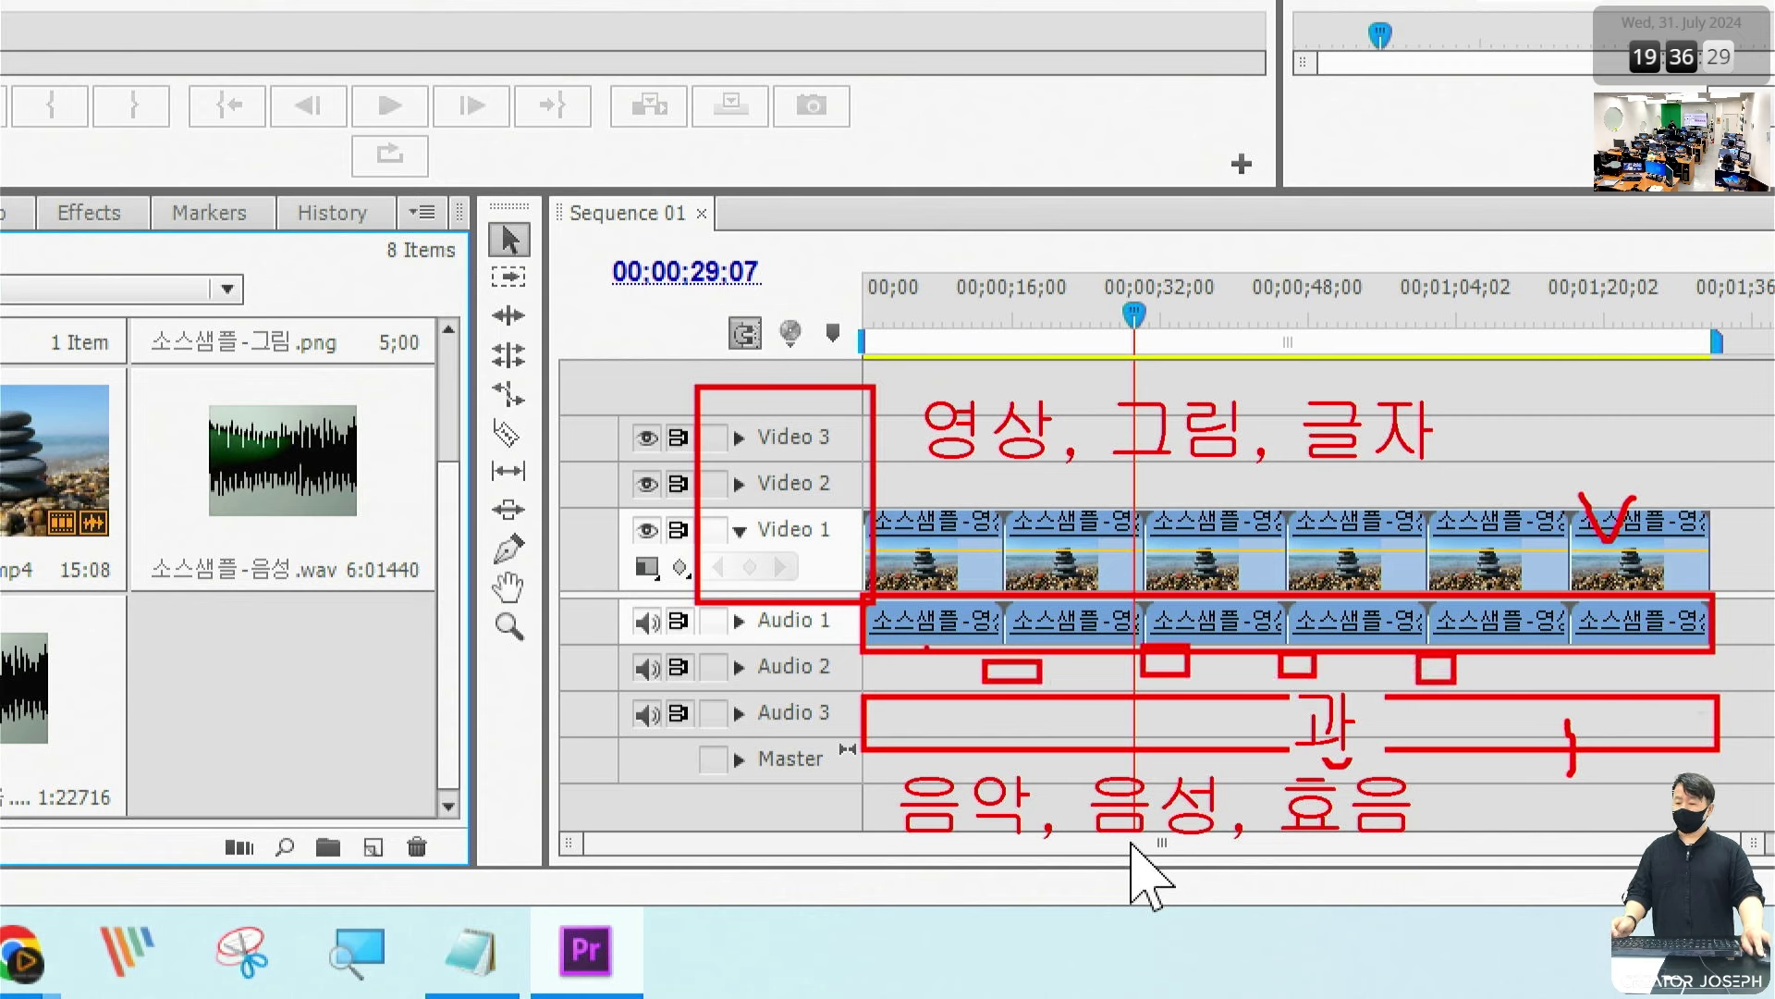
{"action": "mouse_move", "coordinate": [926, 598]}
{"action": "left_mouse_down"}
{"action": "mouse_move", "coordinate": [908, 629]}
{"action": "mouse_move", "coordinate": [943, 639]}
{"action": "left_mouse_up"}
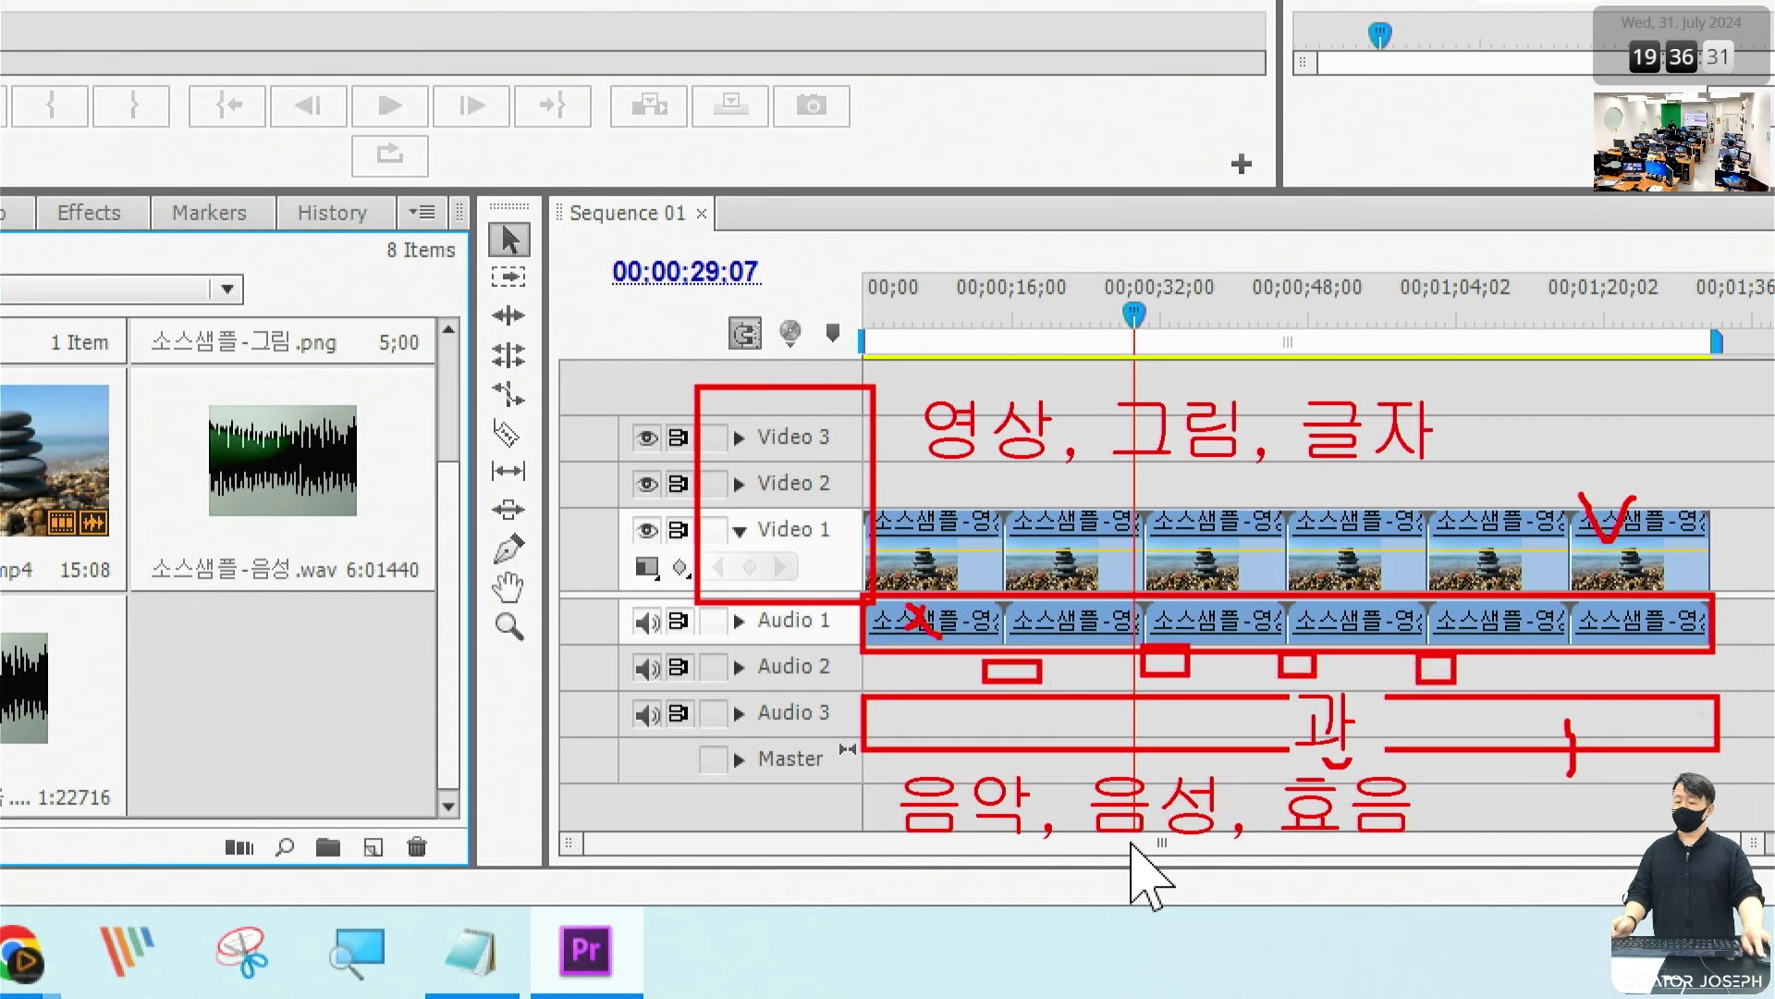
{"action": "mouse_move", "coordinate": [838, 660]}
{"action": "left_mouse_down"}
{"action": "mouse_move", "coordinate": [818, 691]}
{"action": "mouse_move", "coordinate": [847, 720]}
{"action": "left_mouse_up"}
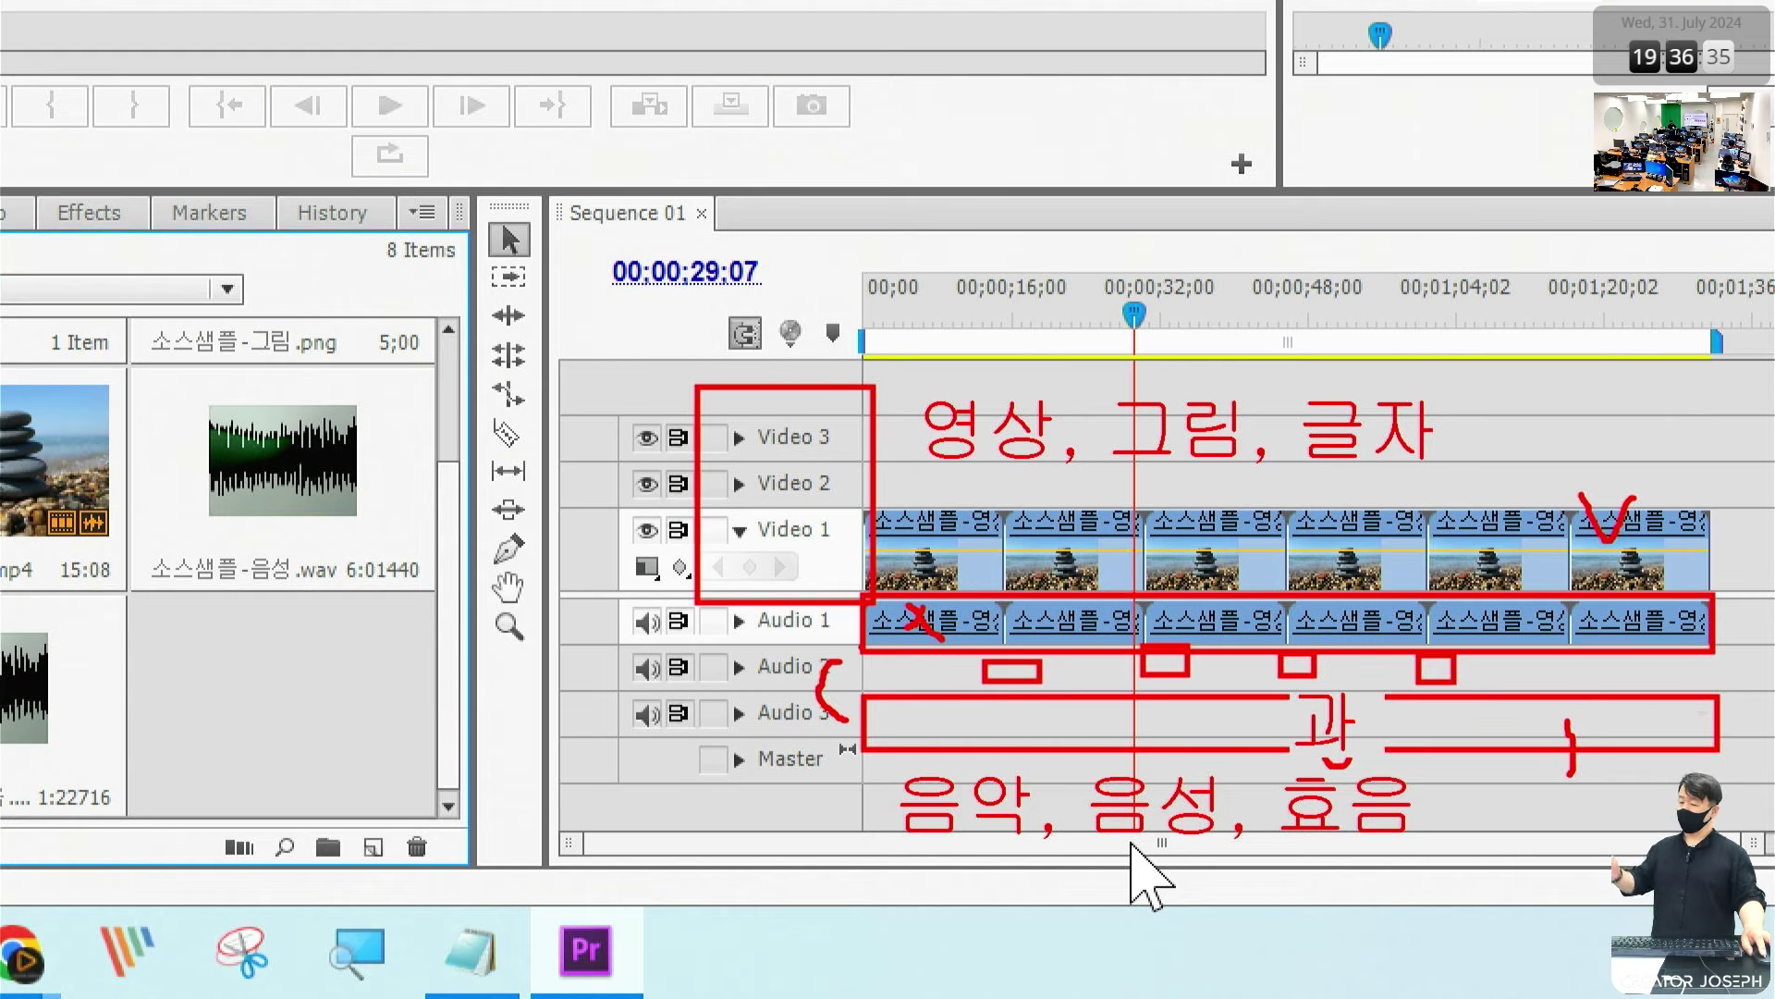
{"action": "key", "text": "Escape"}
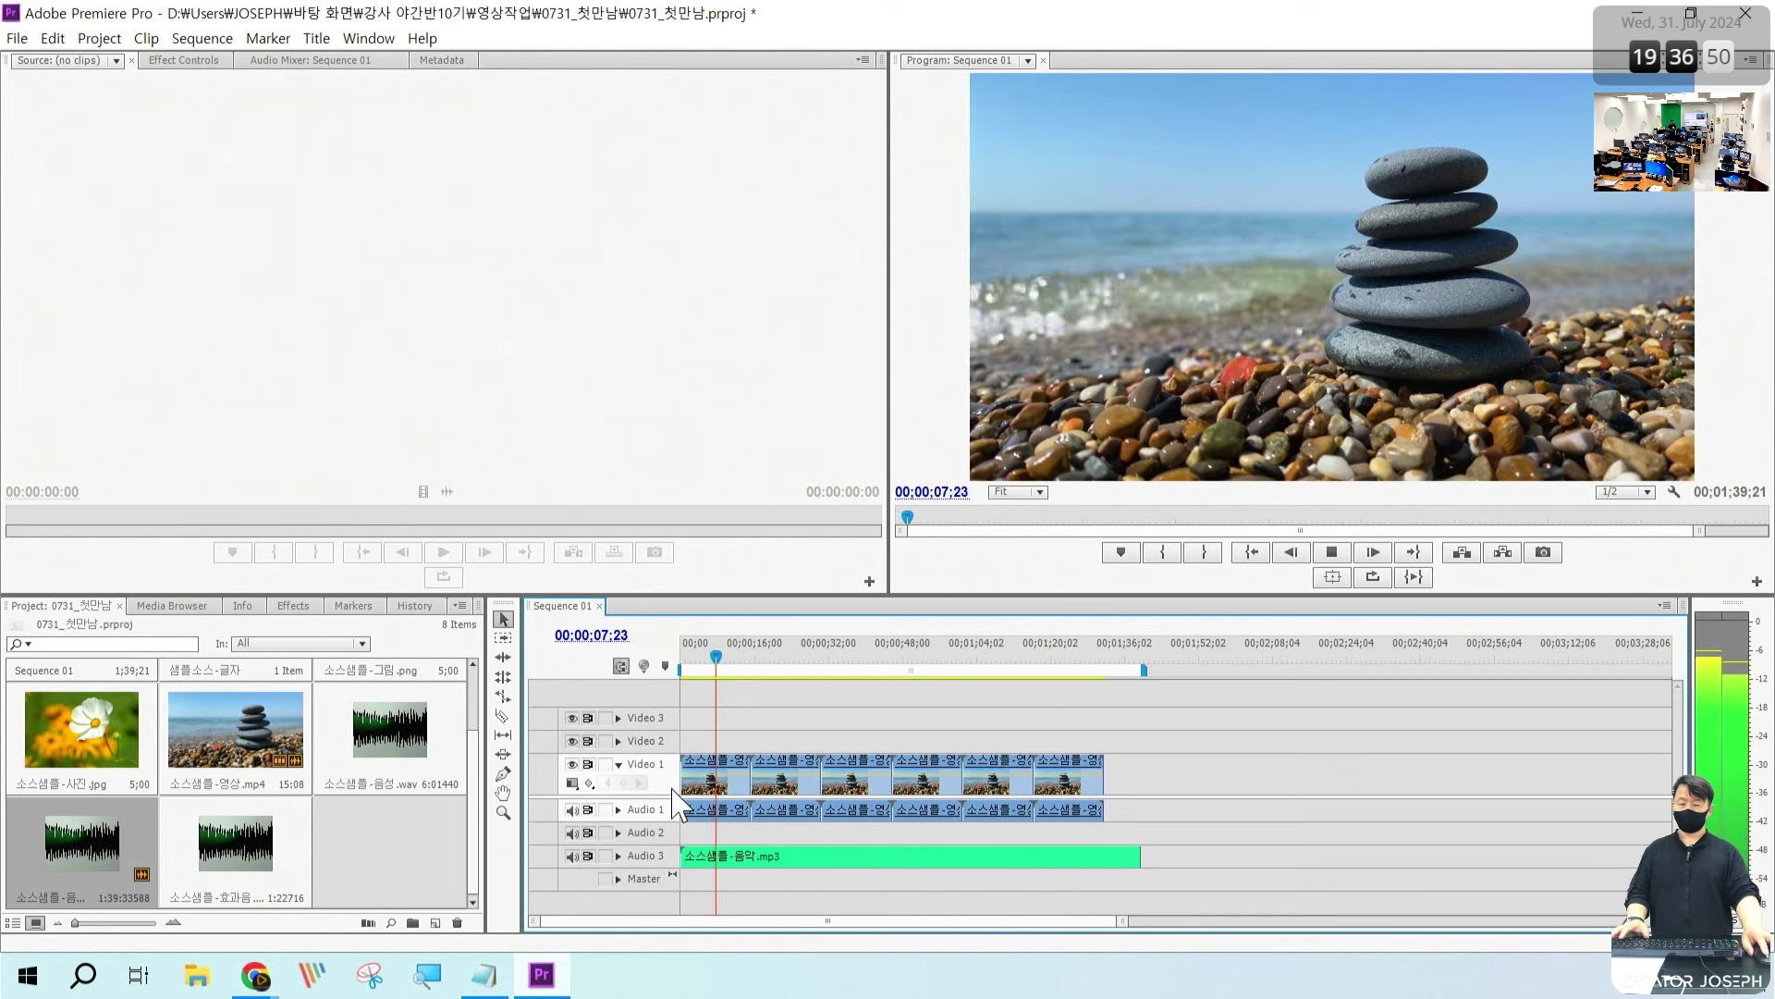
Step: Stop playback and place 소스샘플-사진.jpg on Video 2, starting at 00;00;07;24 above the first video clip
{"action": "key", "text": "space"}
{"action": "left_click_drag", "start_coordinate": [745, 658], "coordinate": [647, 679]}
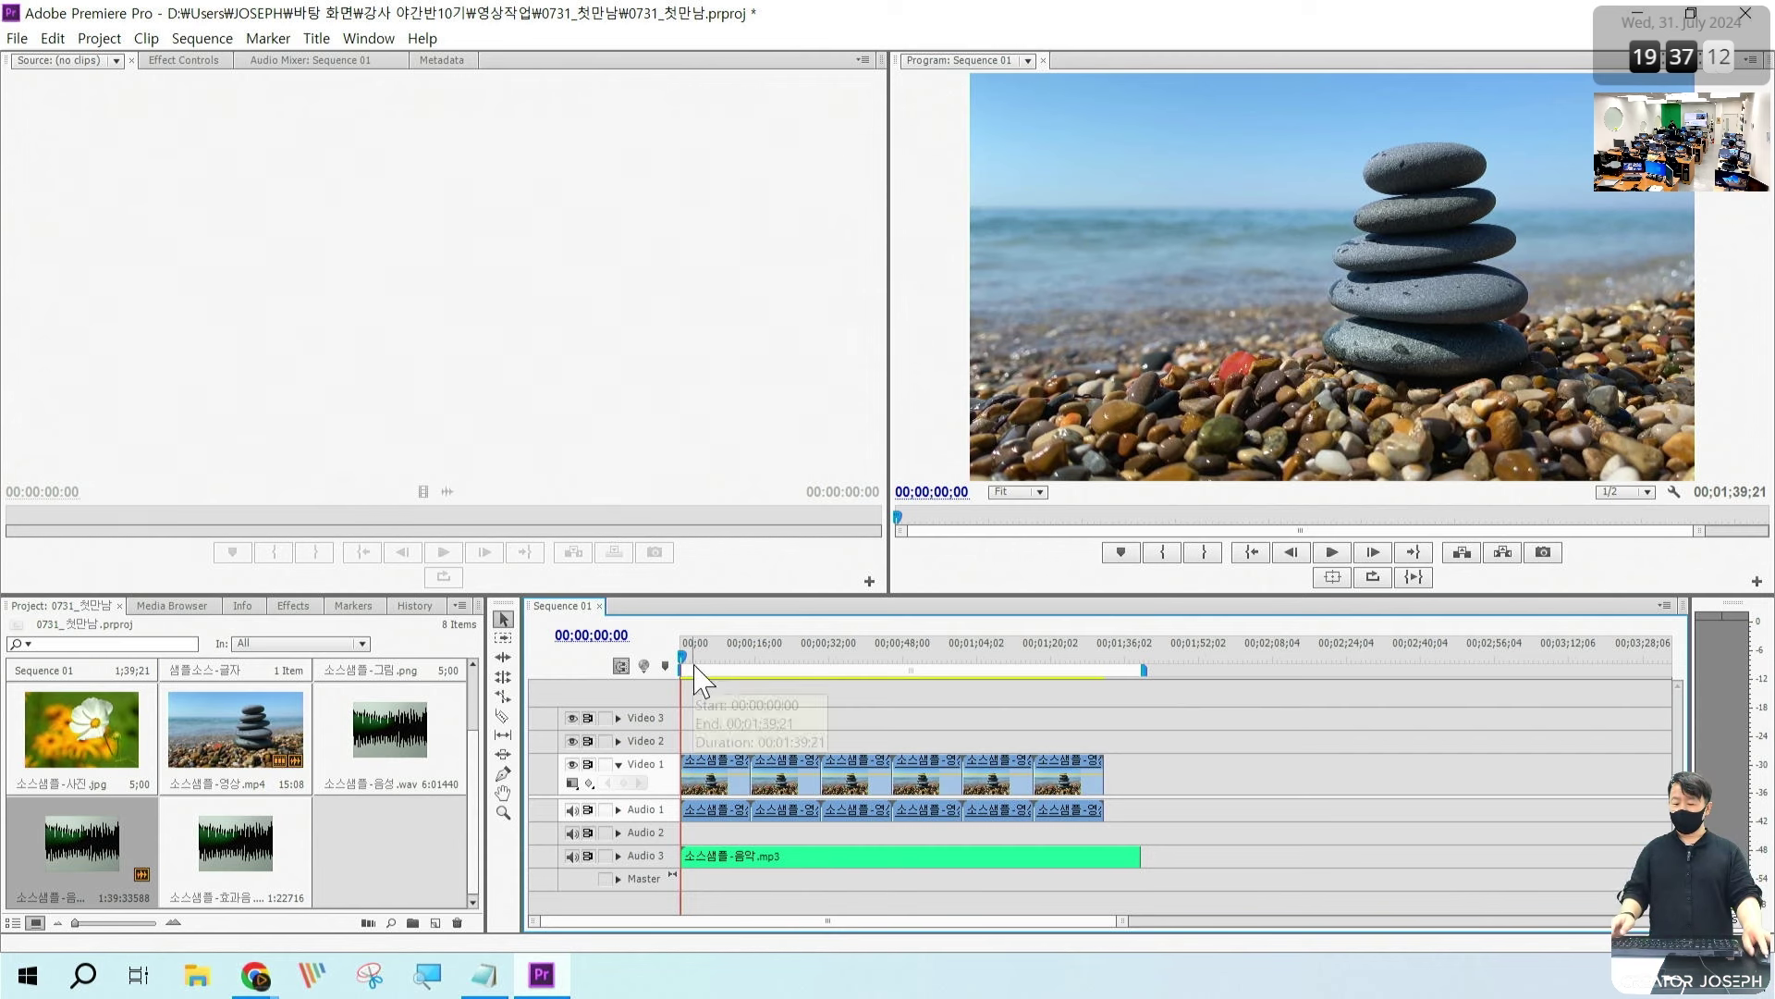
{"action": "left_click", "coordinate": [717, 657]}
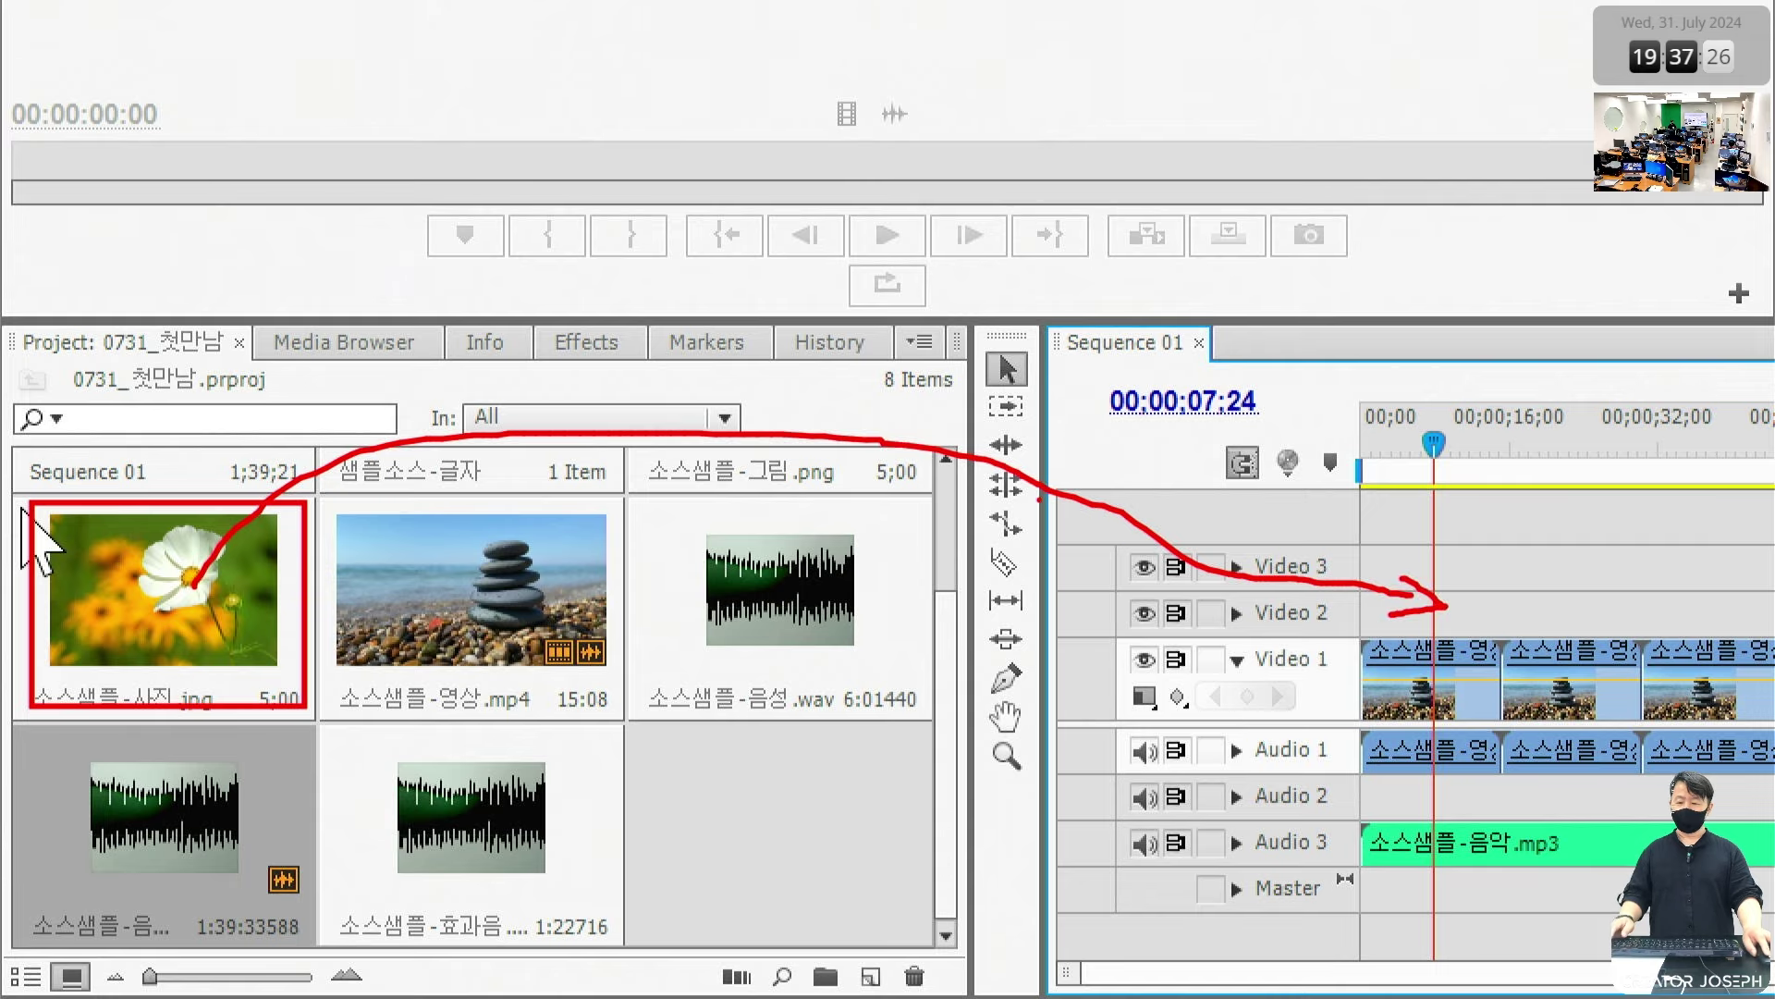
{"action": "left_click_drag", "start_coordinate": [206, 634], "coordinate": [1511, 581]}
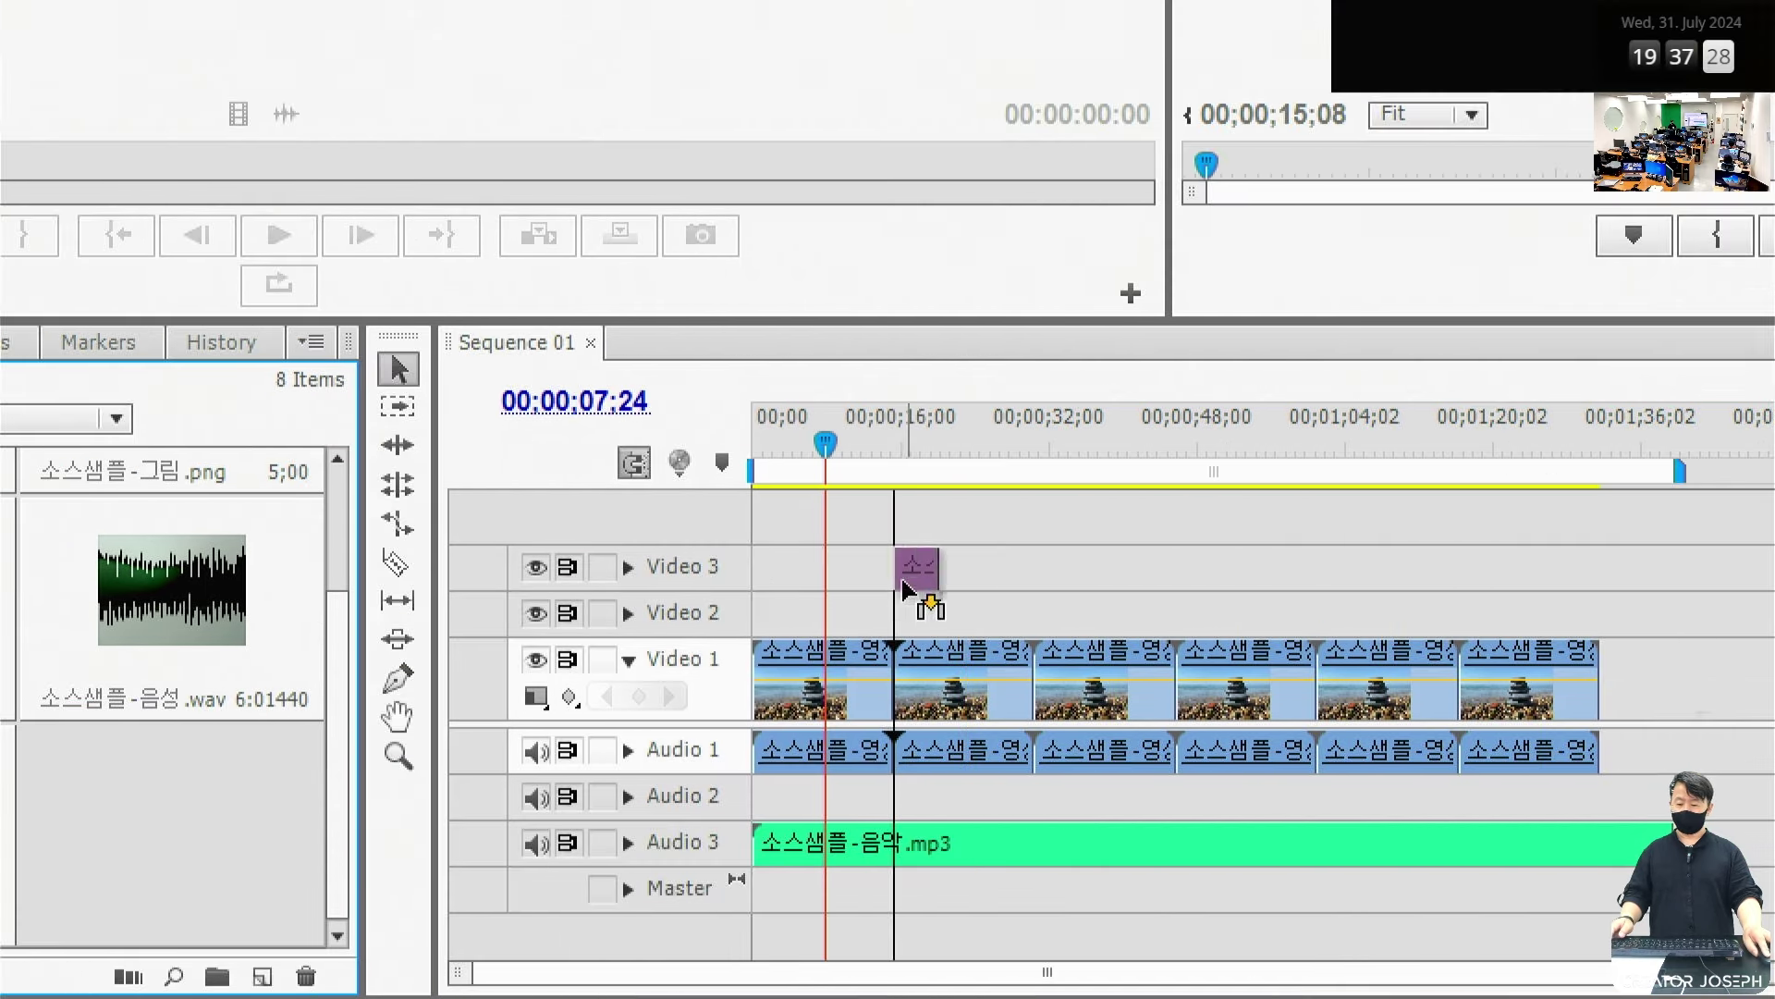
{"action": "left_click_drag", "start_coordinate": [911, 590], "coordinate": [841, 631]}
Step: Preview the photo on Video 2 by playing from just before it until past its end, and inspect the frame at 00;00;10;12
{"action": "left_click", "coordinate": [816, 432]}
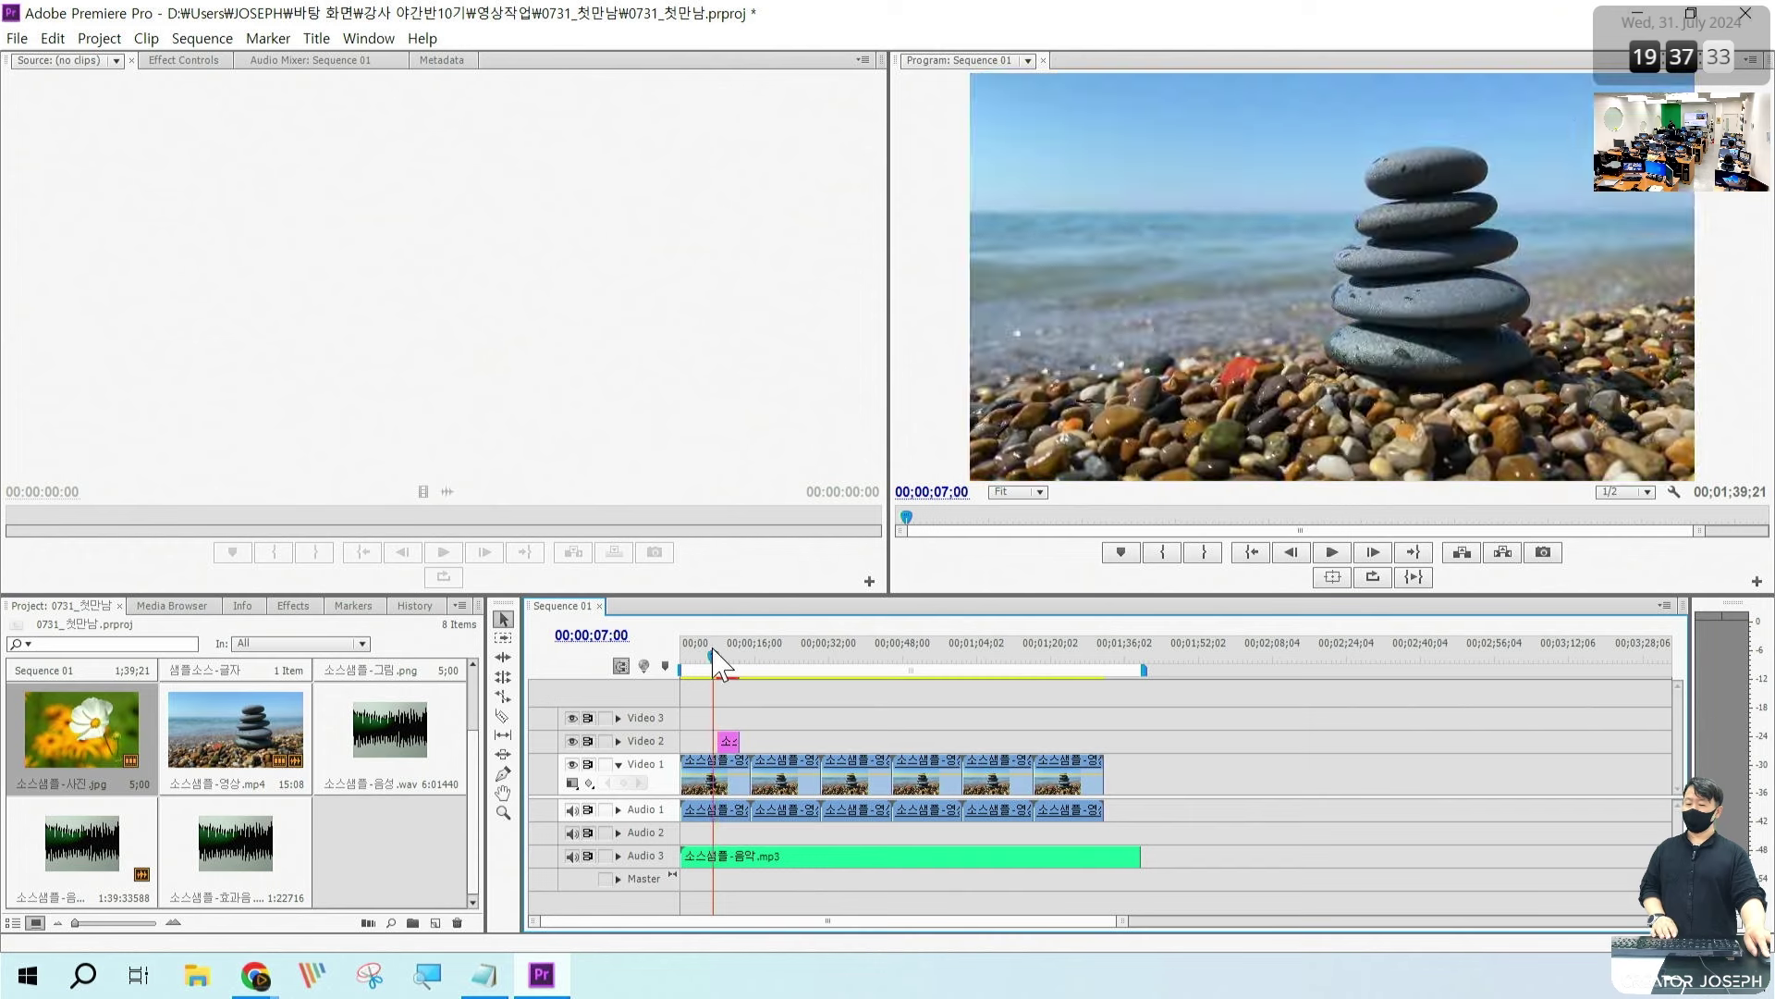
{"action": "left_click_drag", "start_coordinate": [717, 659], "coordinate": [690, 657]}
{"action": "key", "text": "space"}
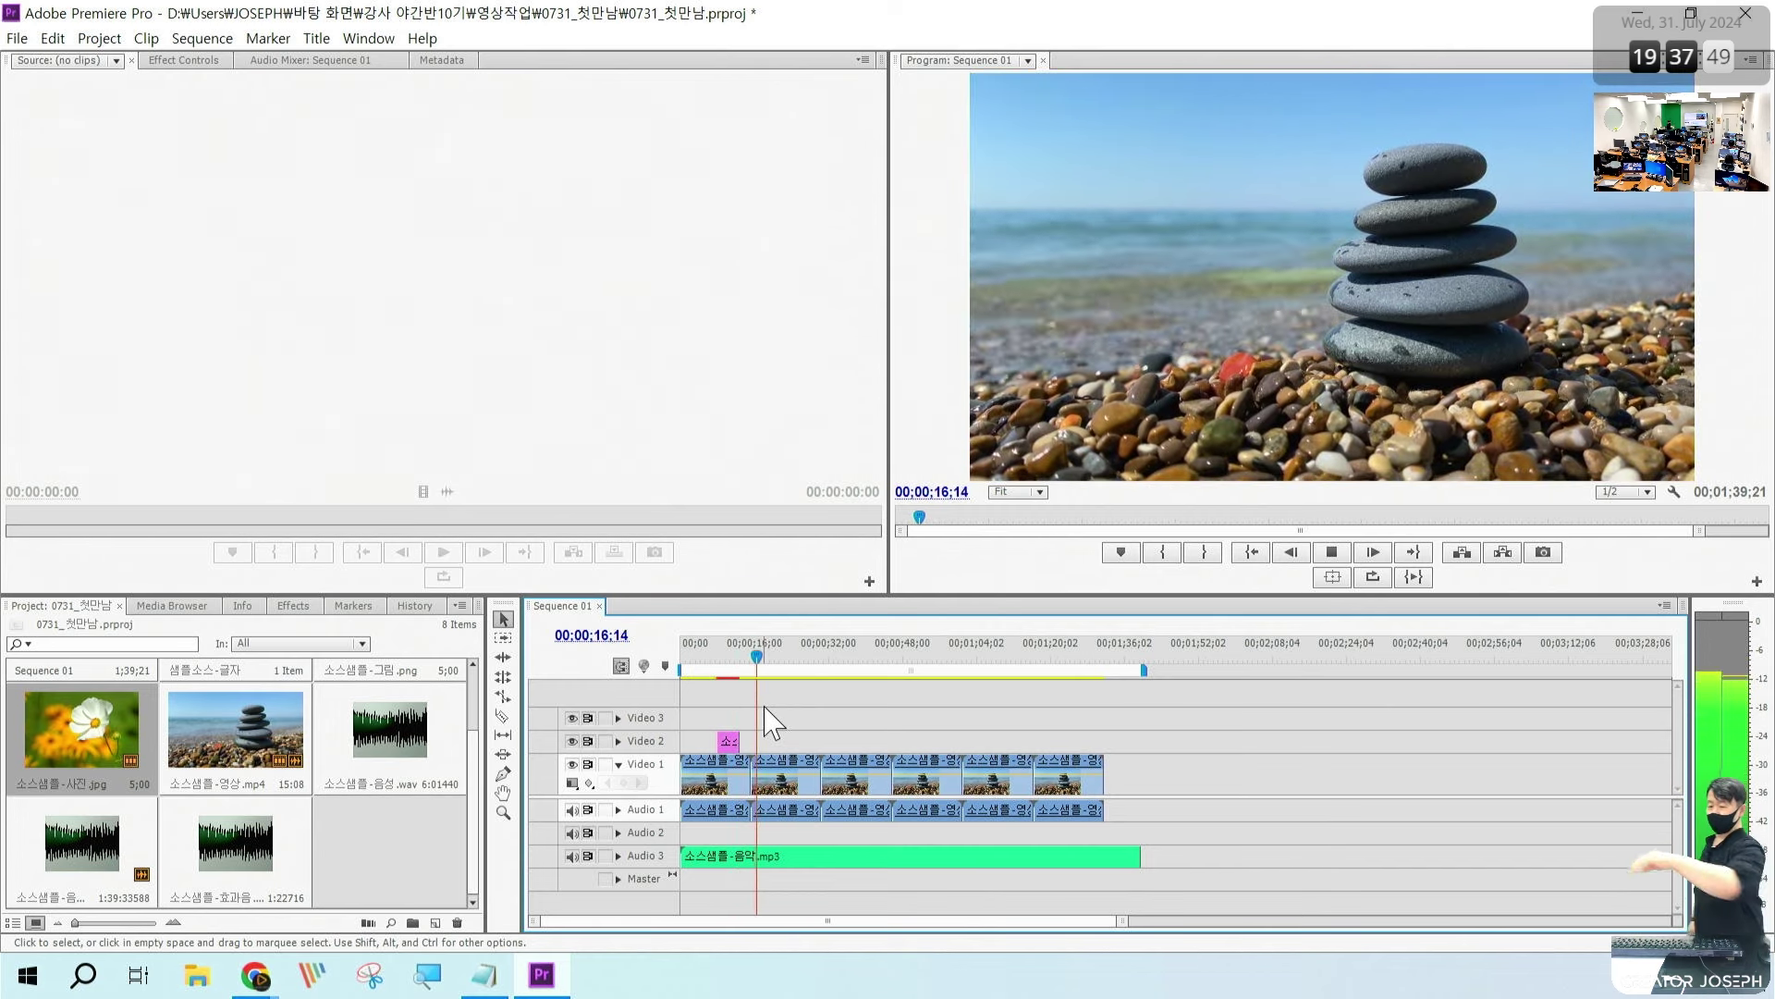
{"action": "key", "text": "space"}
{"action": "left_click", "coordinate": [729, 649]}
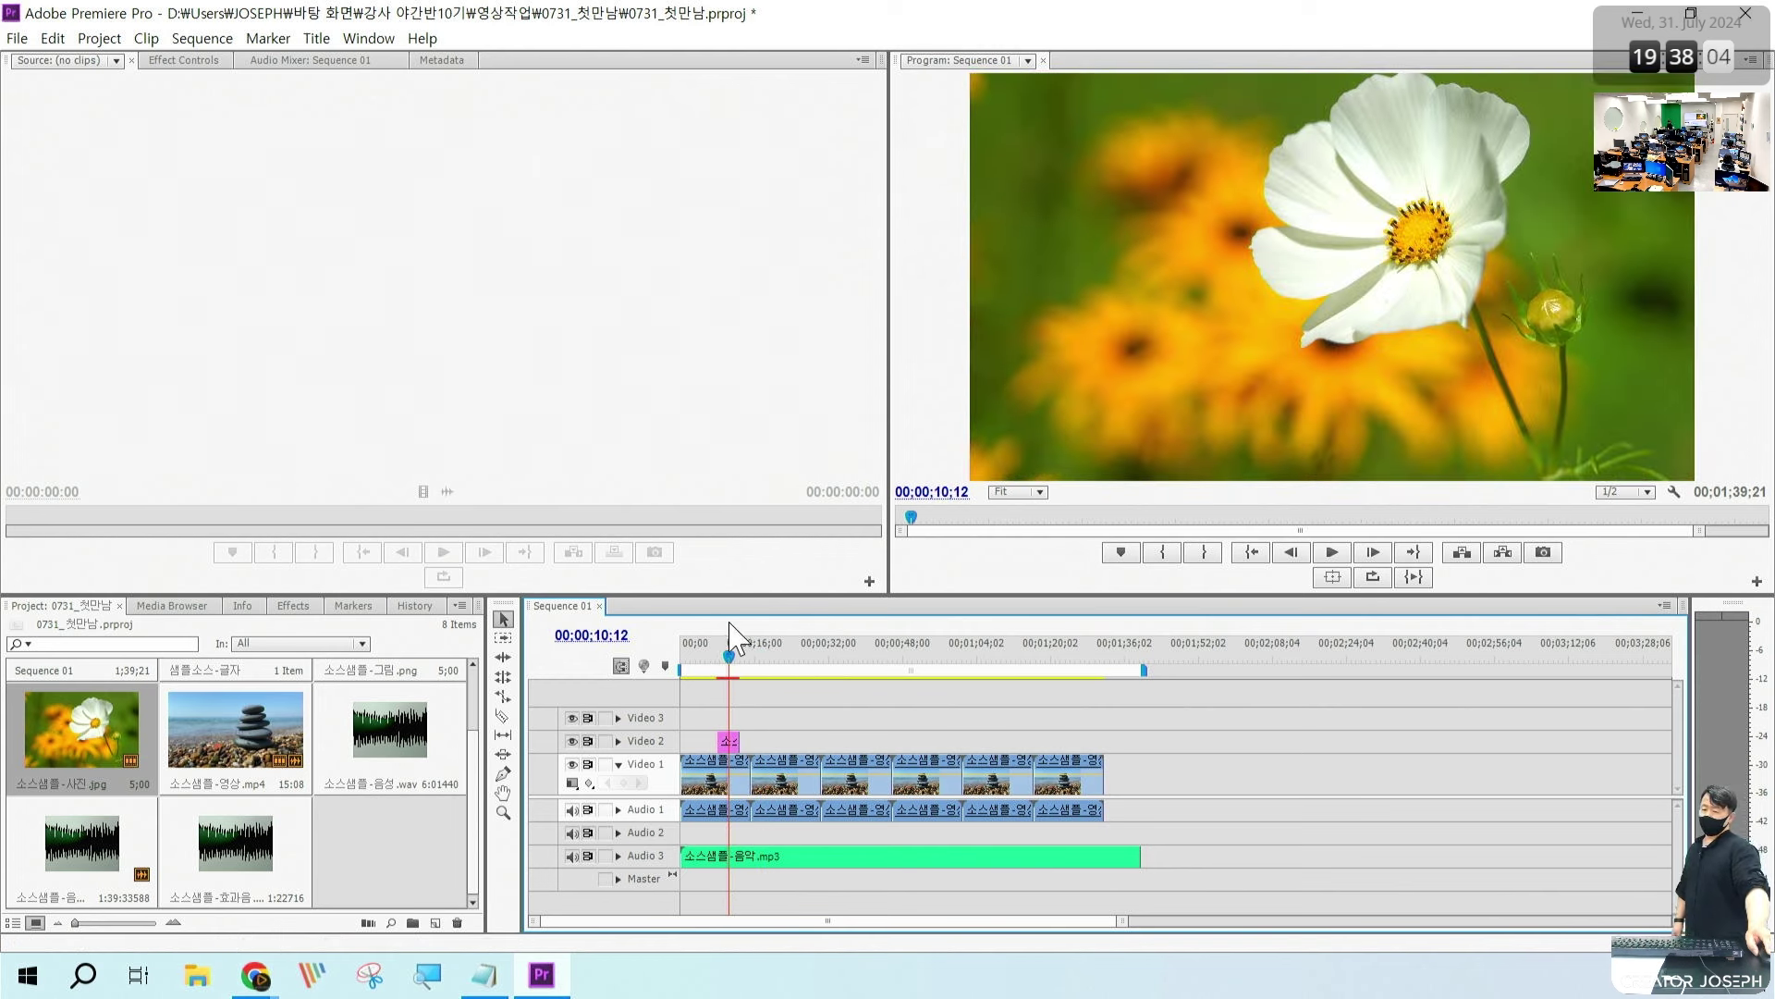
{"action": "mouse_move", "coordinate": [722, 658]}
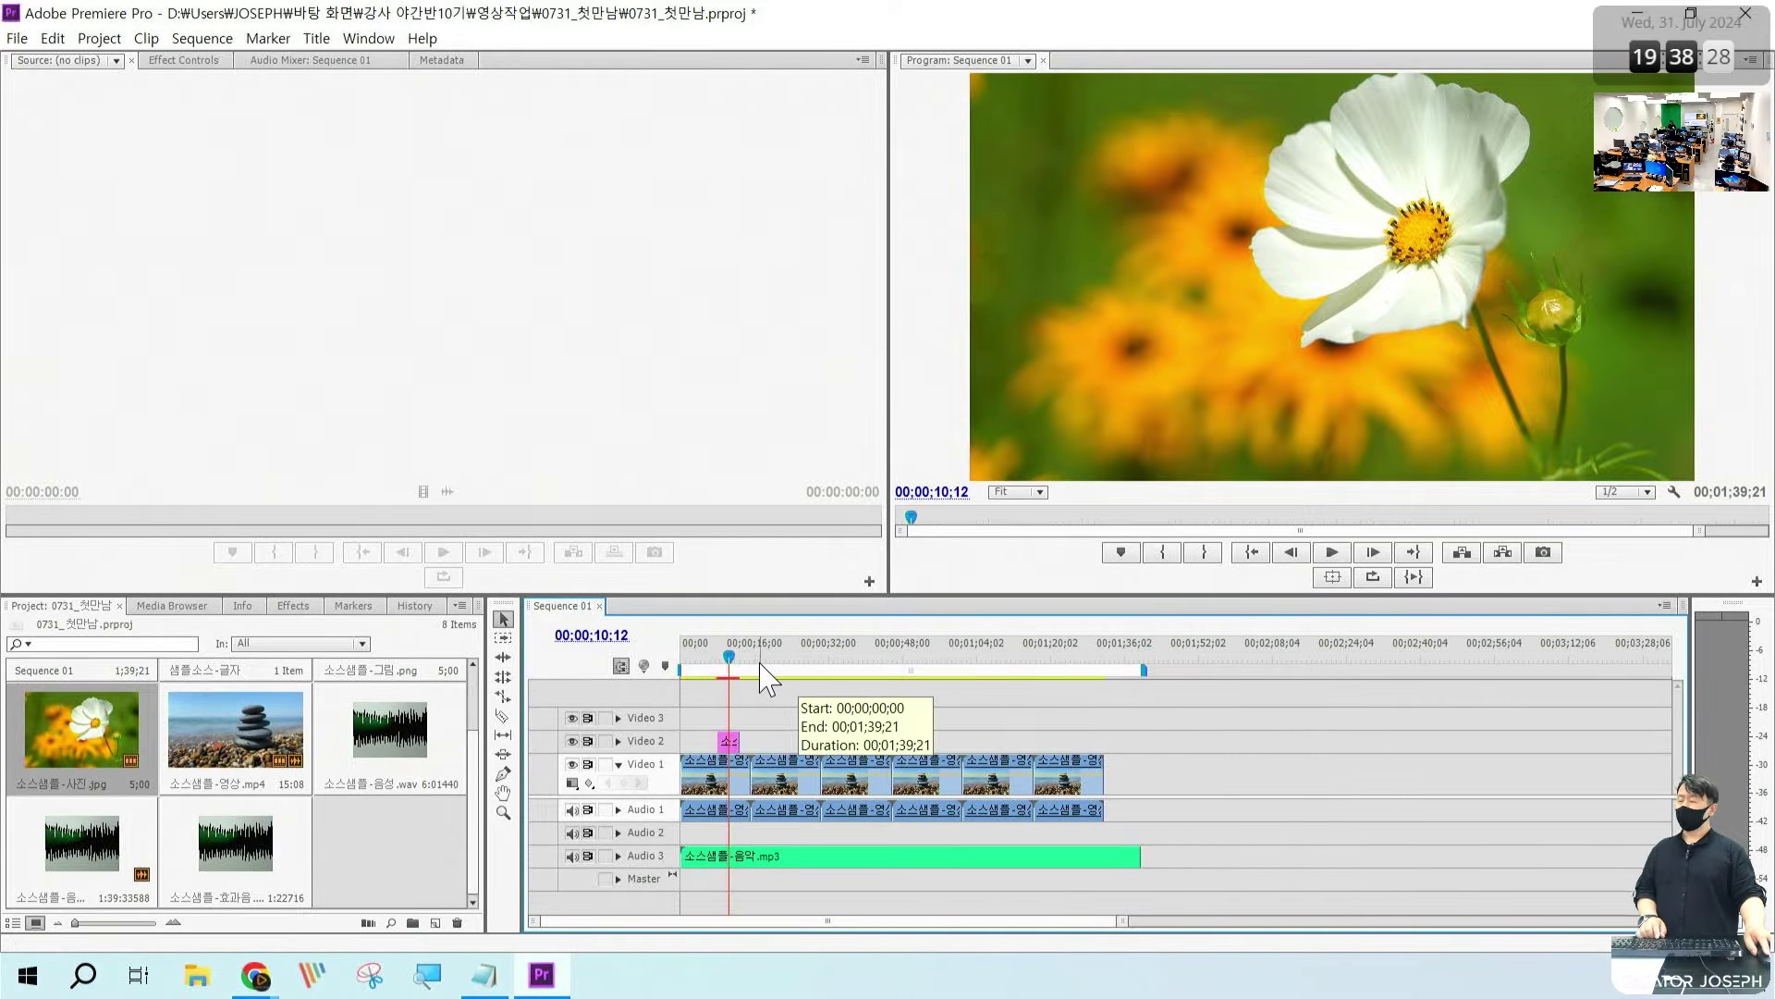
{"action": "left_click", "coordinate": [709, 651]}
{"action": "key", "text": "space"}
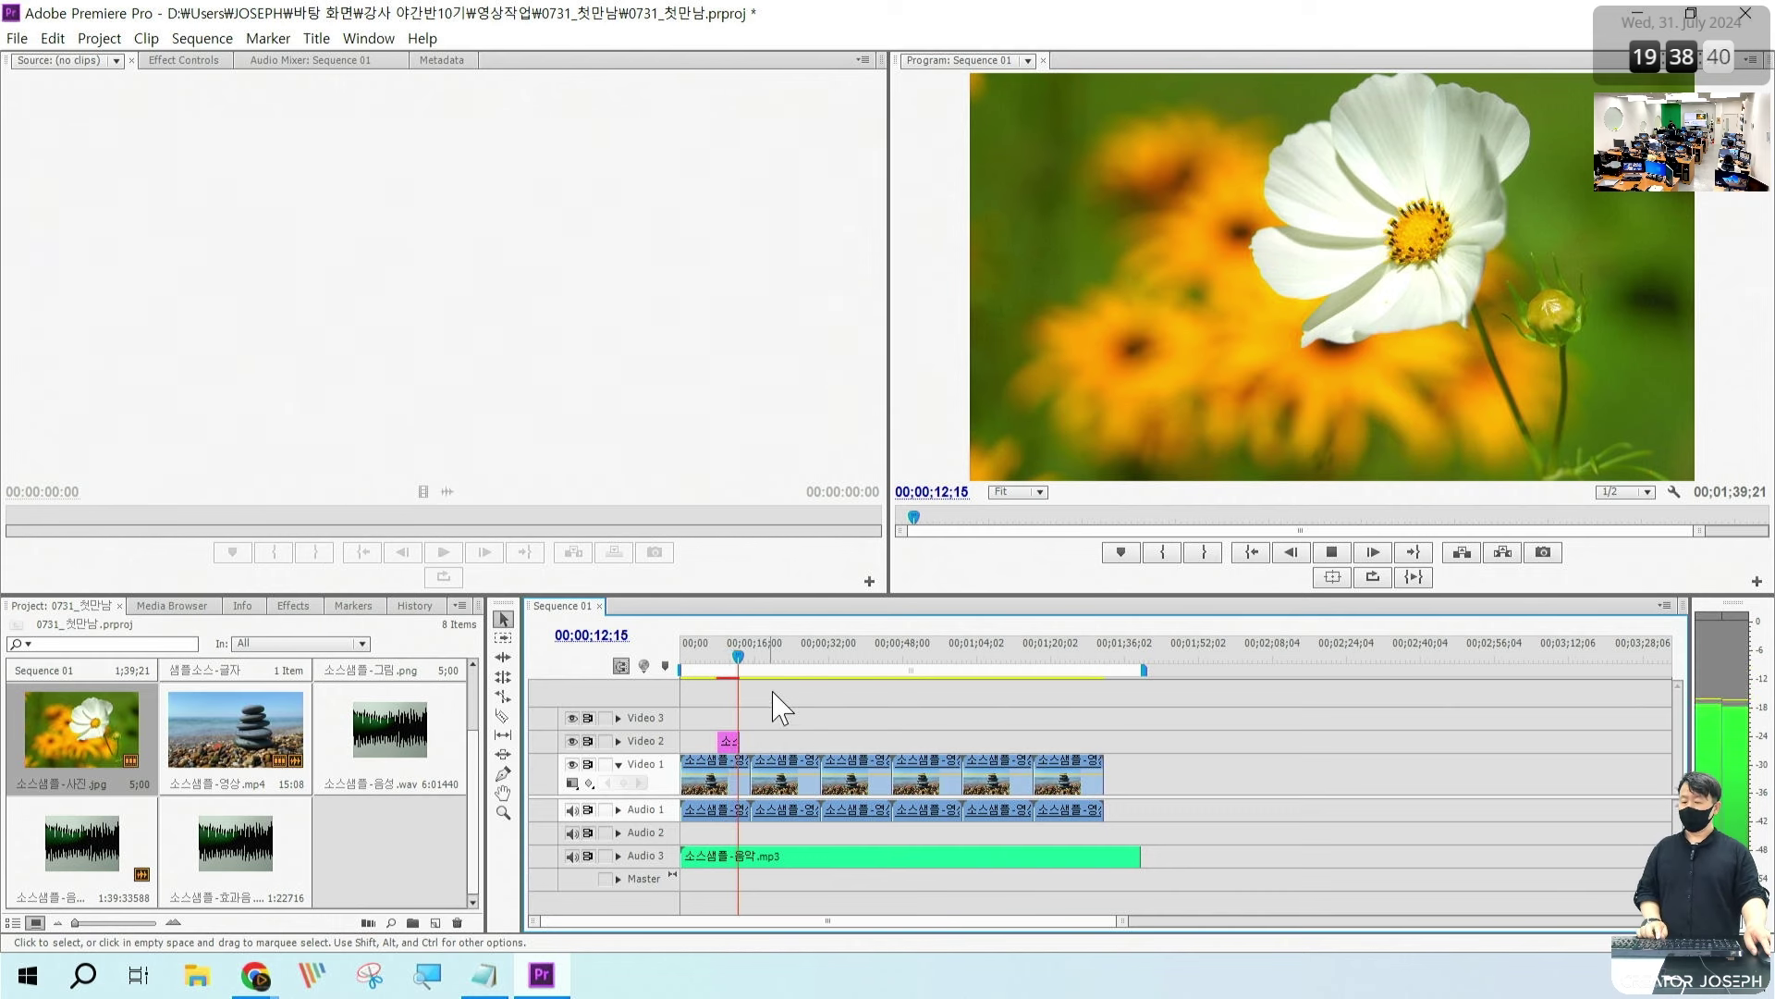
{"action": "key", "text": "space"}
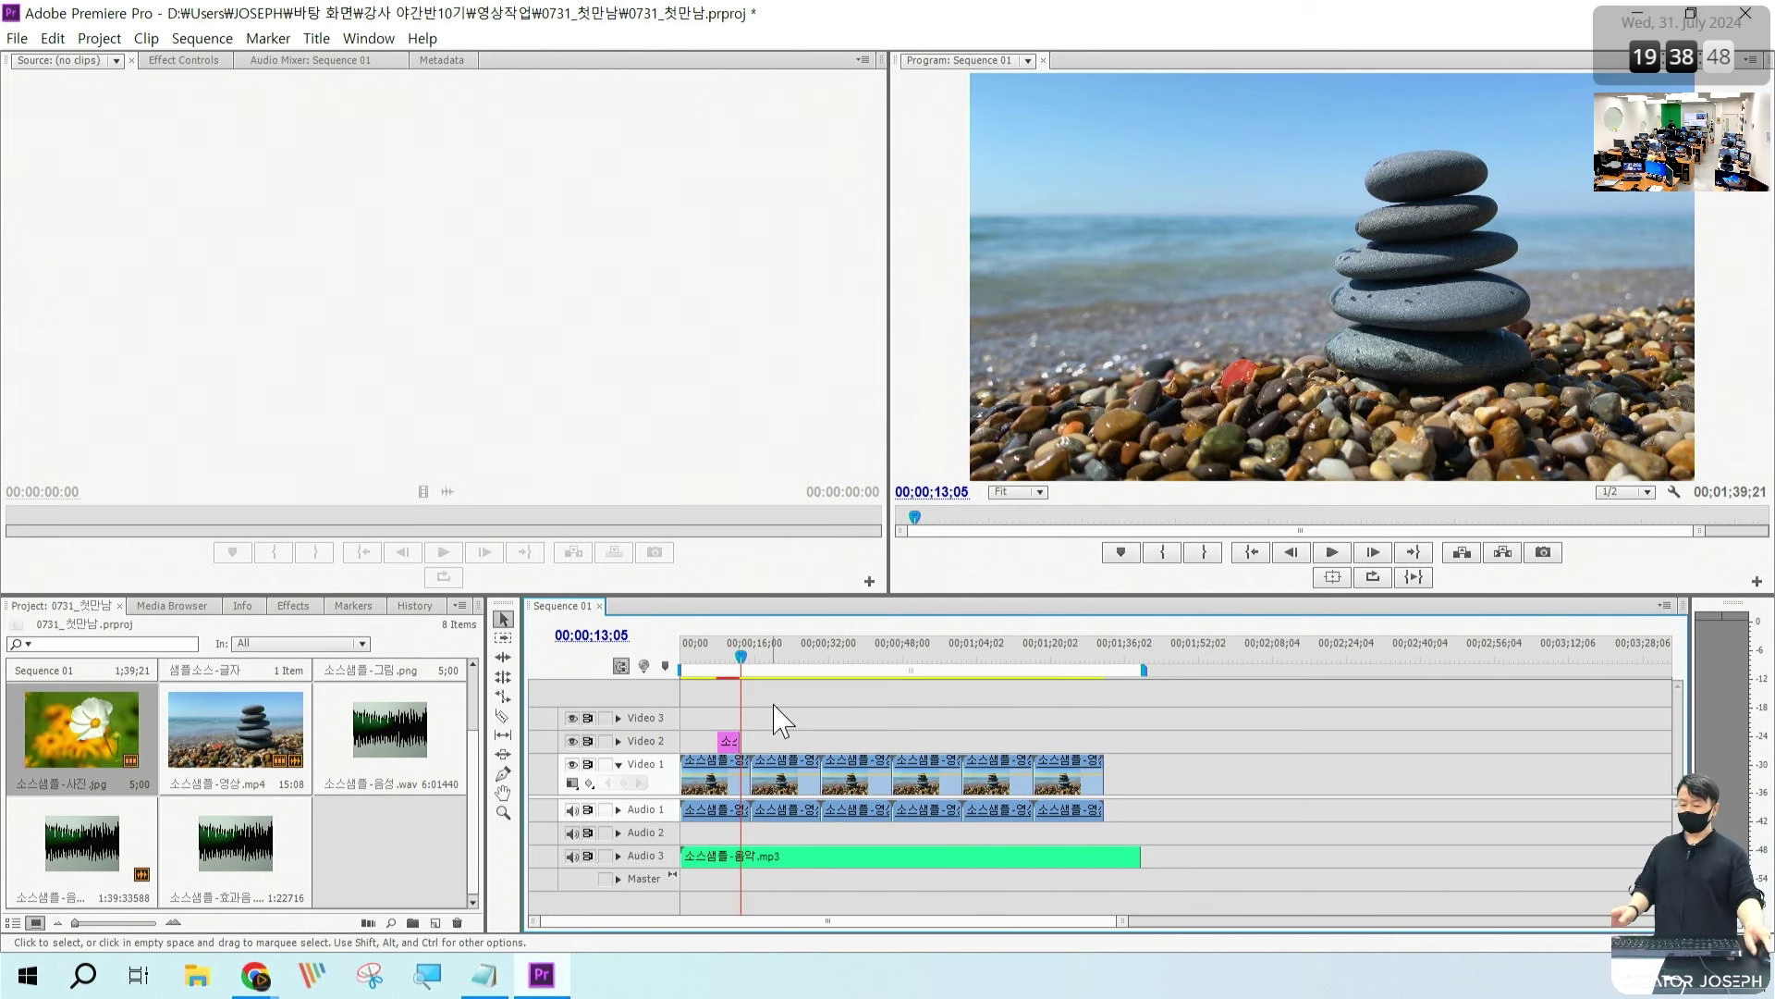
Step: Place 소스샘플-그림.png on Video 2, starting at 00;00;20;29 above the second video clip
{"action": "left_click_drag", "start_coordinate": [782, 658], "coordinate": [778, 658]}
{"action": "scroll", "coordinate": [379, 790], "scroll_direction": "up", "scroll_amount": 1}
{"action": "scroll", "coordinate": [379, 791], "scroll_direction": "down", "scroll_amount": 1}
{"action": "scroll", "coordinate": [379, 790], "scroll_direction": "up", "scroll_amount": 1}
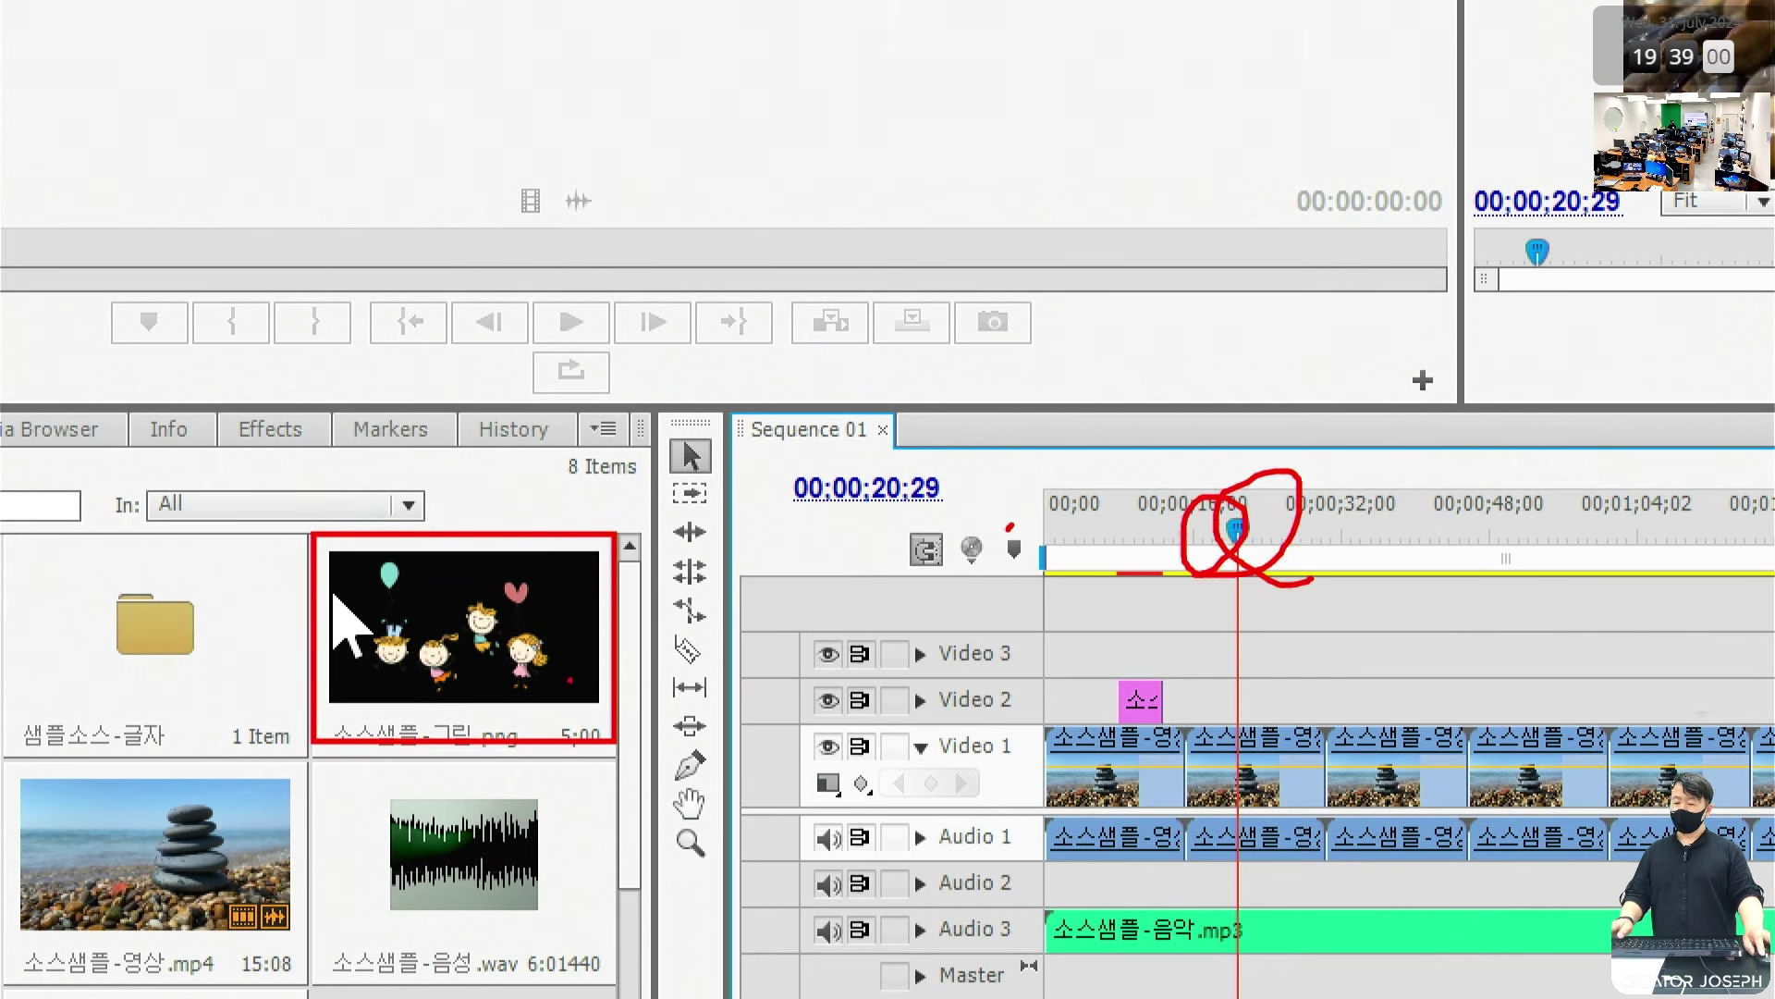
{"action": "left_click", "coordinate": [513, 593]}
{"action": "left_click_drag", "start_coordinate": [1386, 663], "coordinate": [1257, 731]}
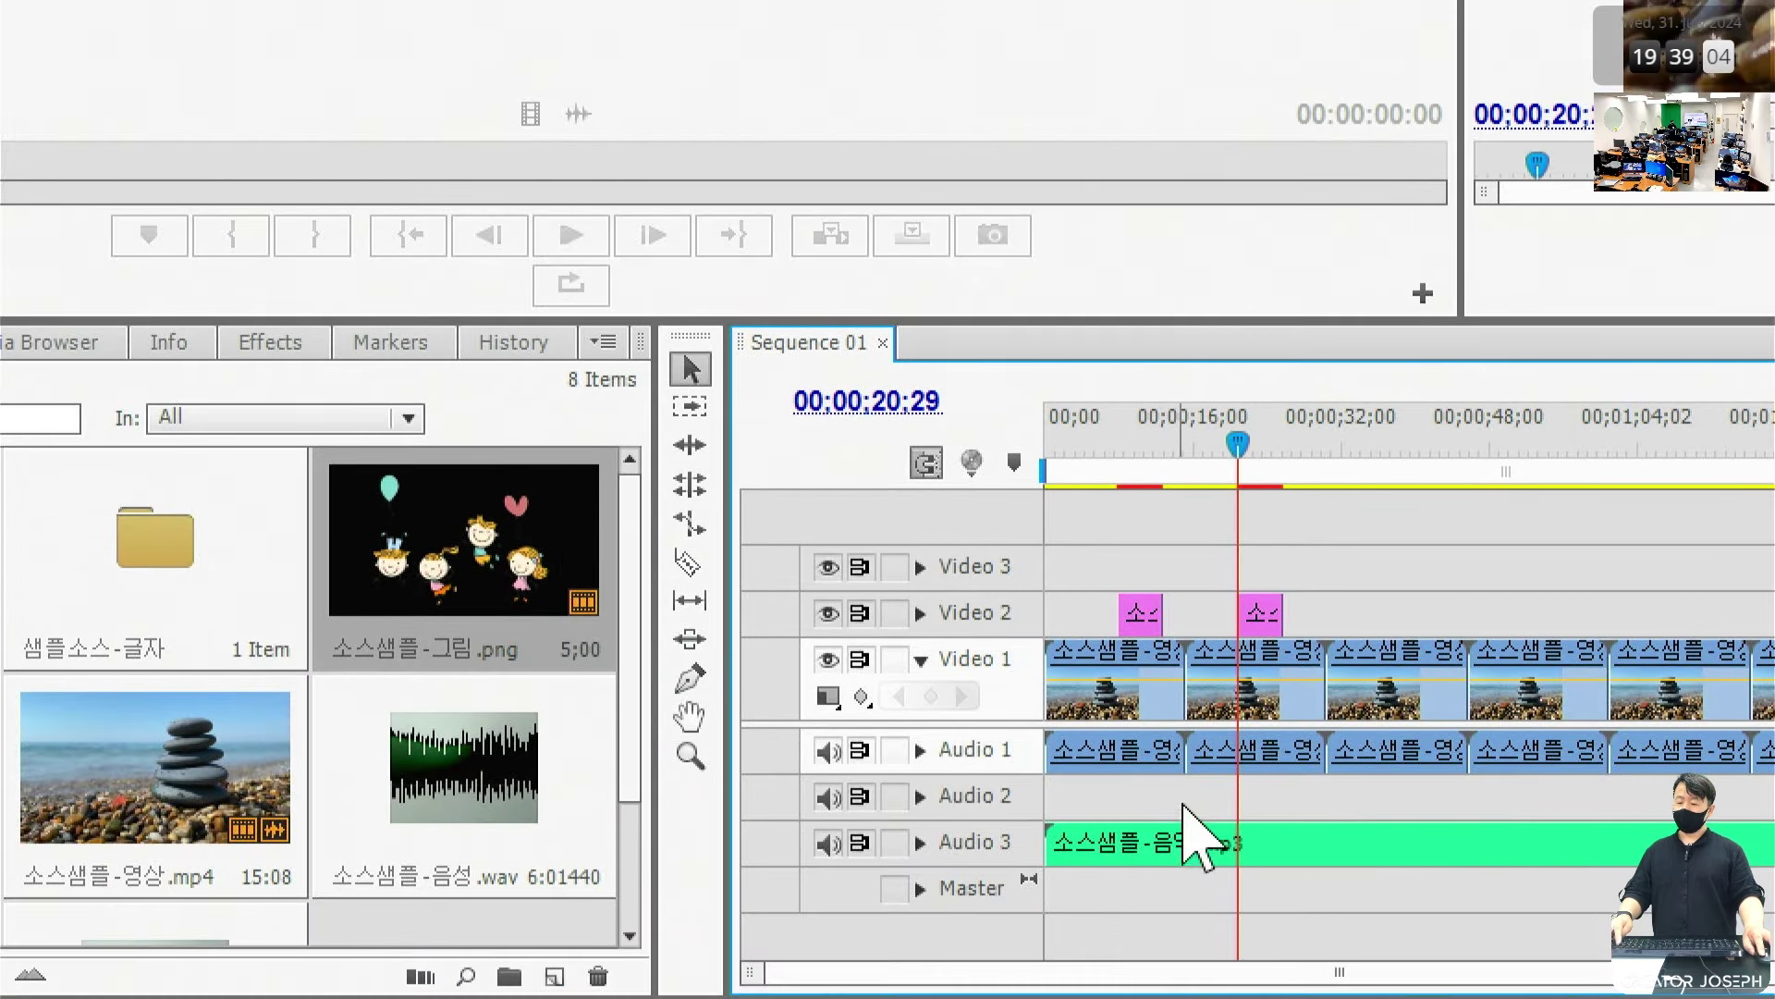
{"action": "left_click_drag", "start_coordinate": [1051, 682], "coordinate": [1045, 684]}
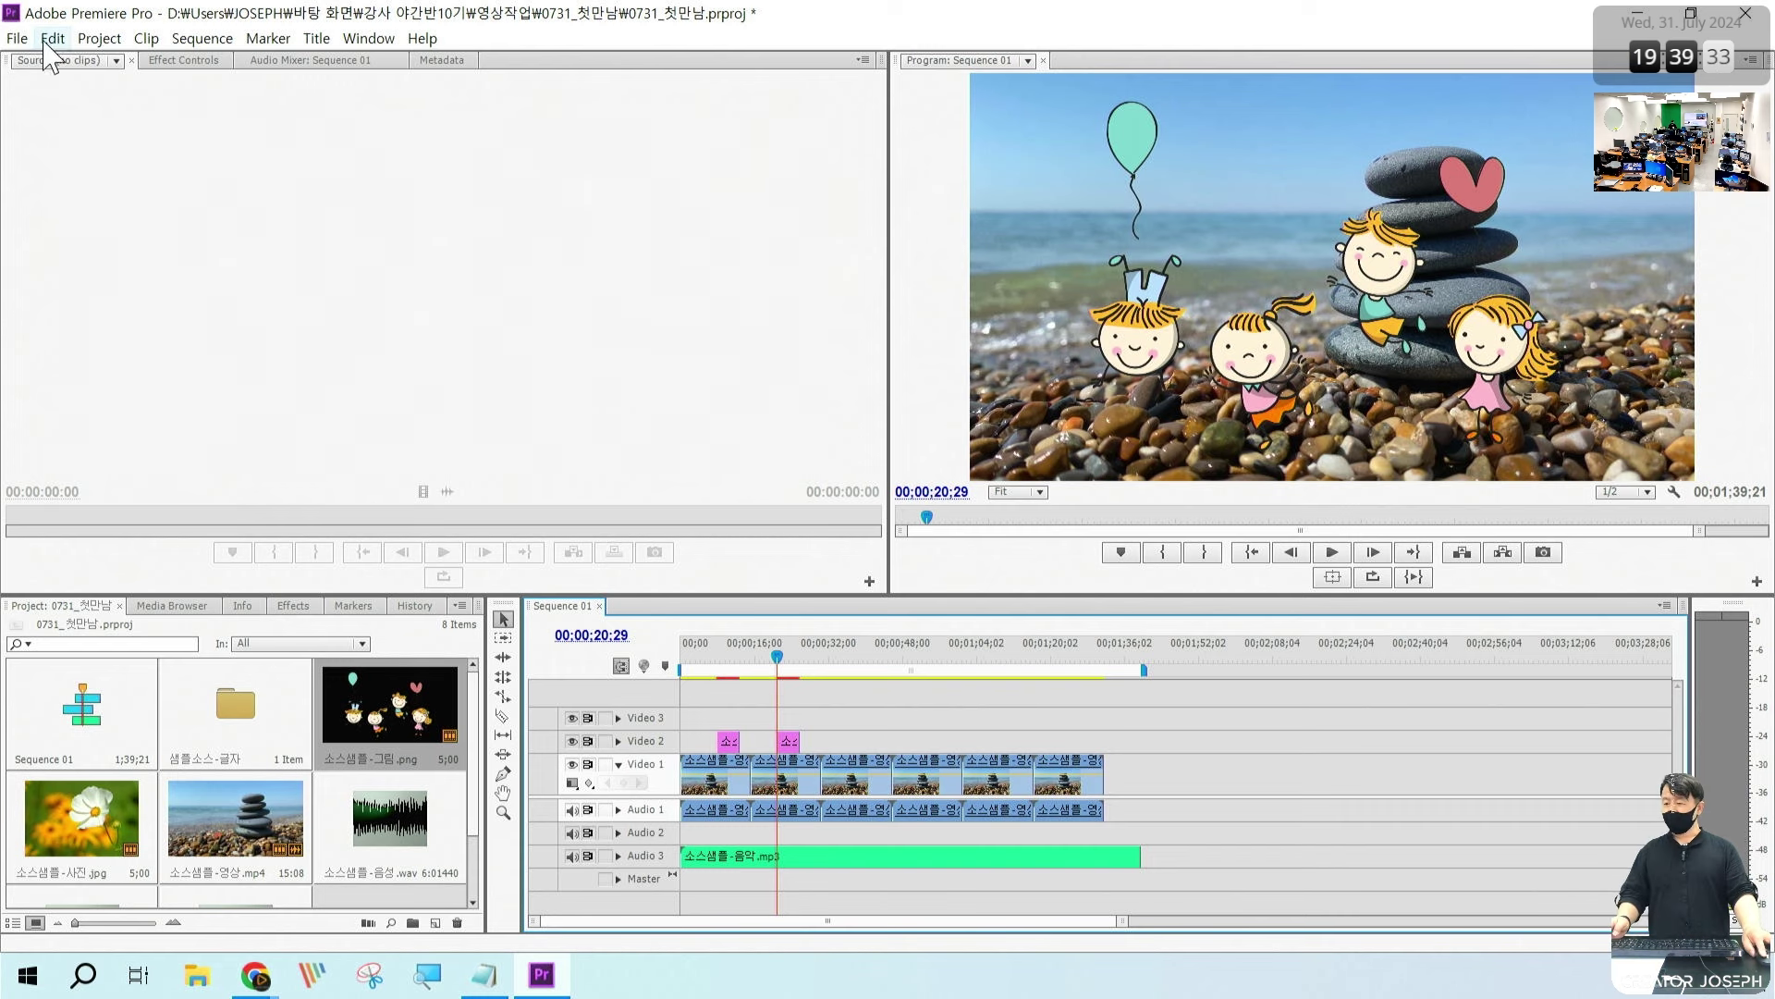
Step: Import lotus-978659_1920.png into the project from the background-removal photo folder 사진_배경지우기용 inside 포토샵
{"action": "left_click", "coordinate": [18, 38]}
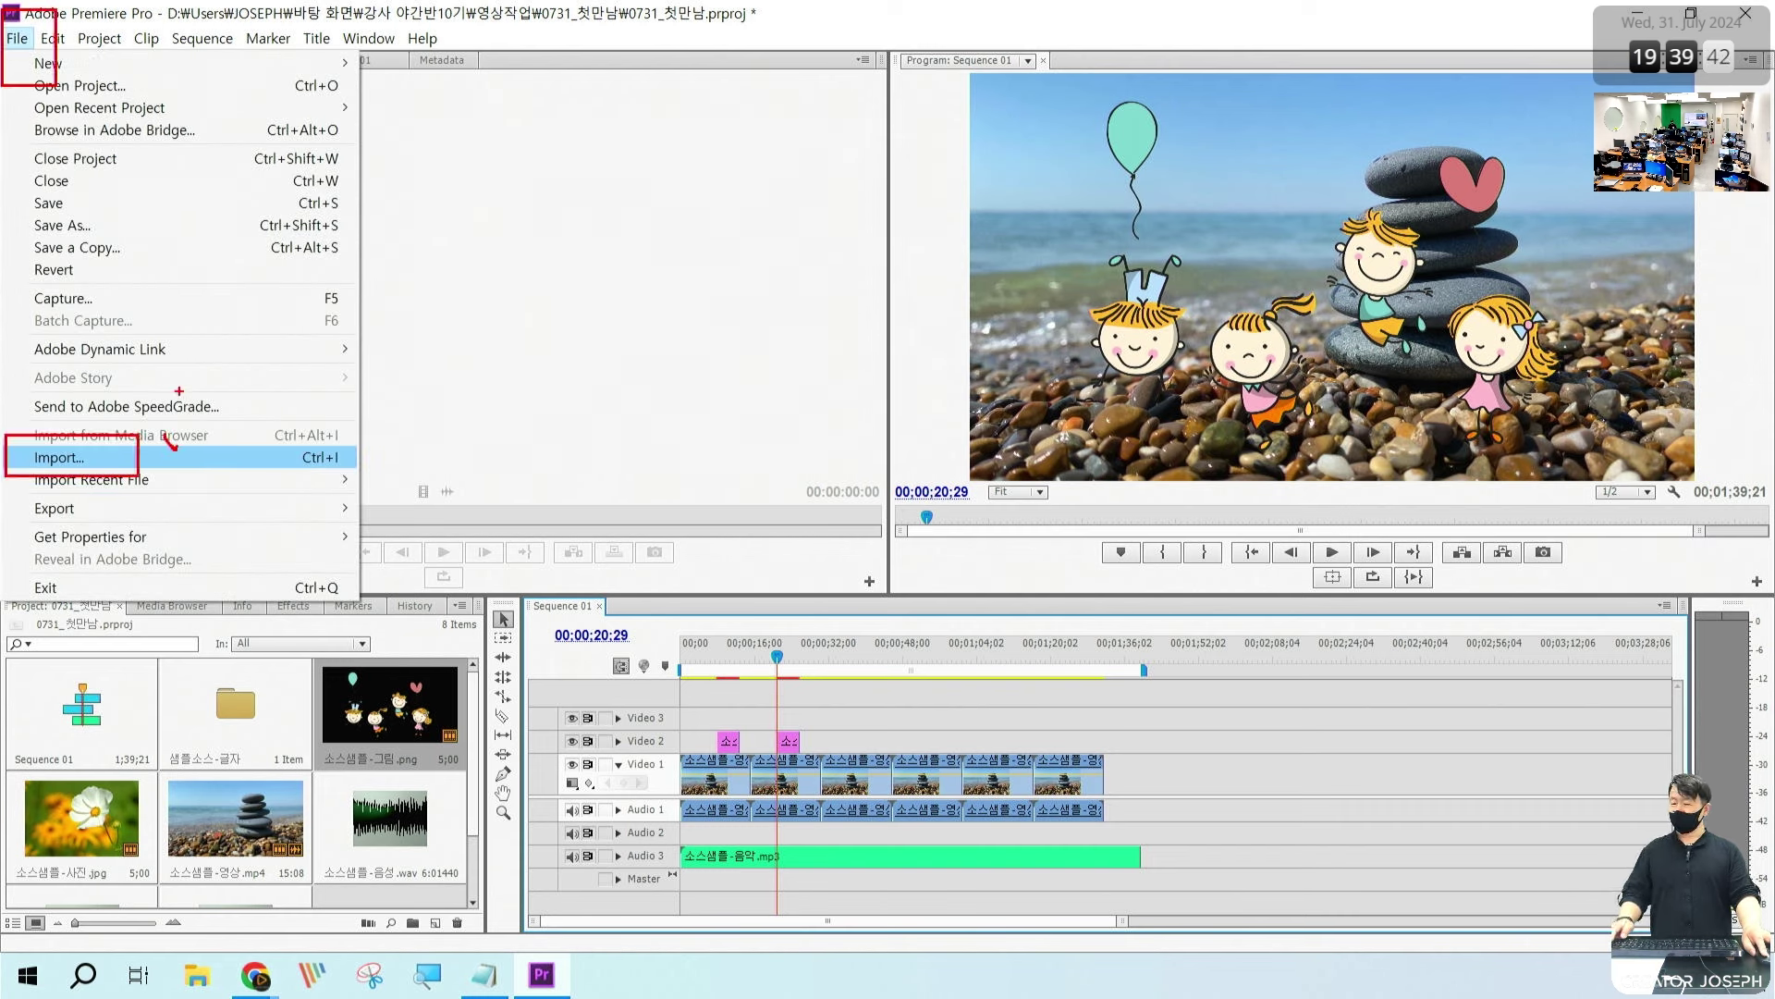
{"action": "key", "text": "Escape"}
{"action": "left_click", "coordinate": [20, 39]}
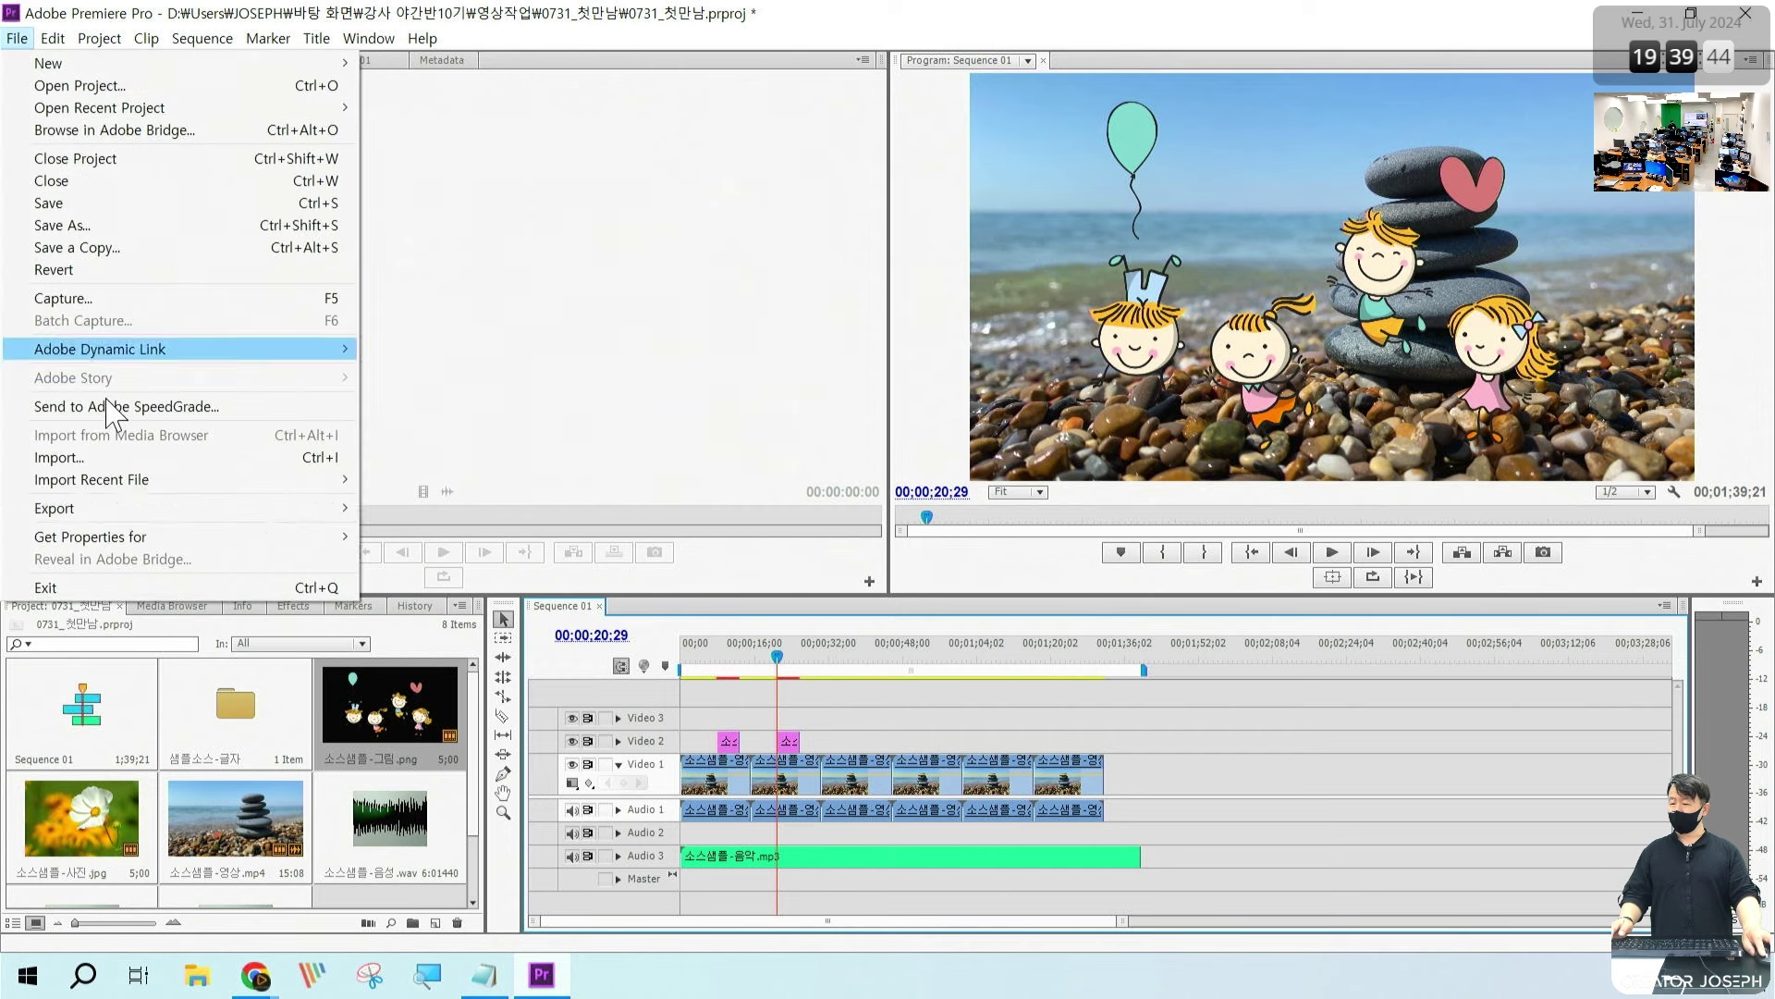
{"action": "left_click", "coordinate": [157, 456]}
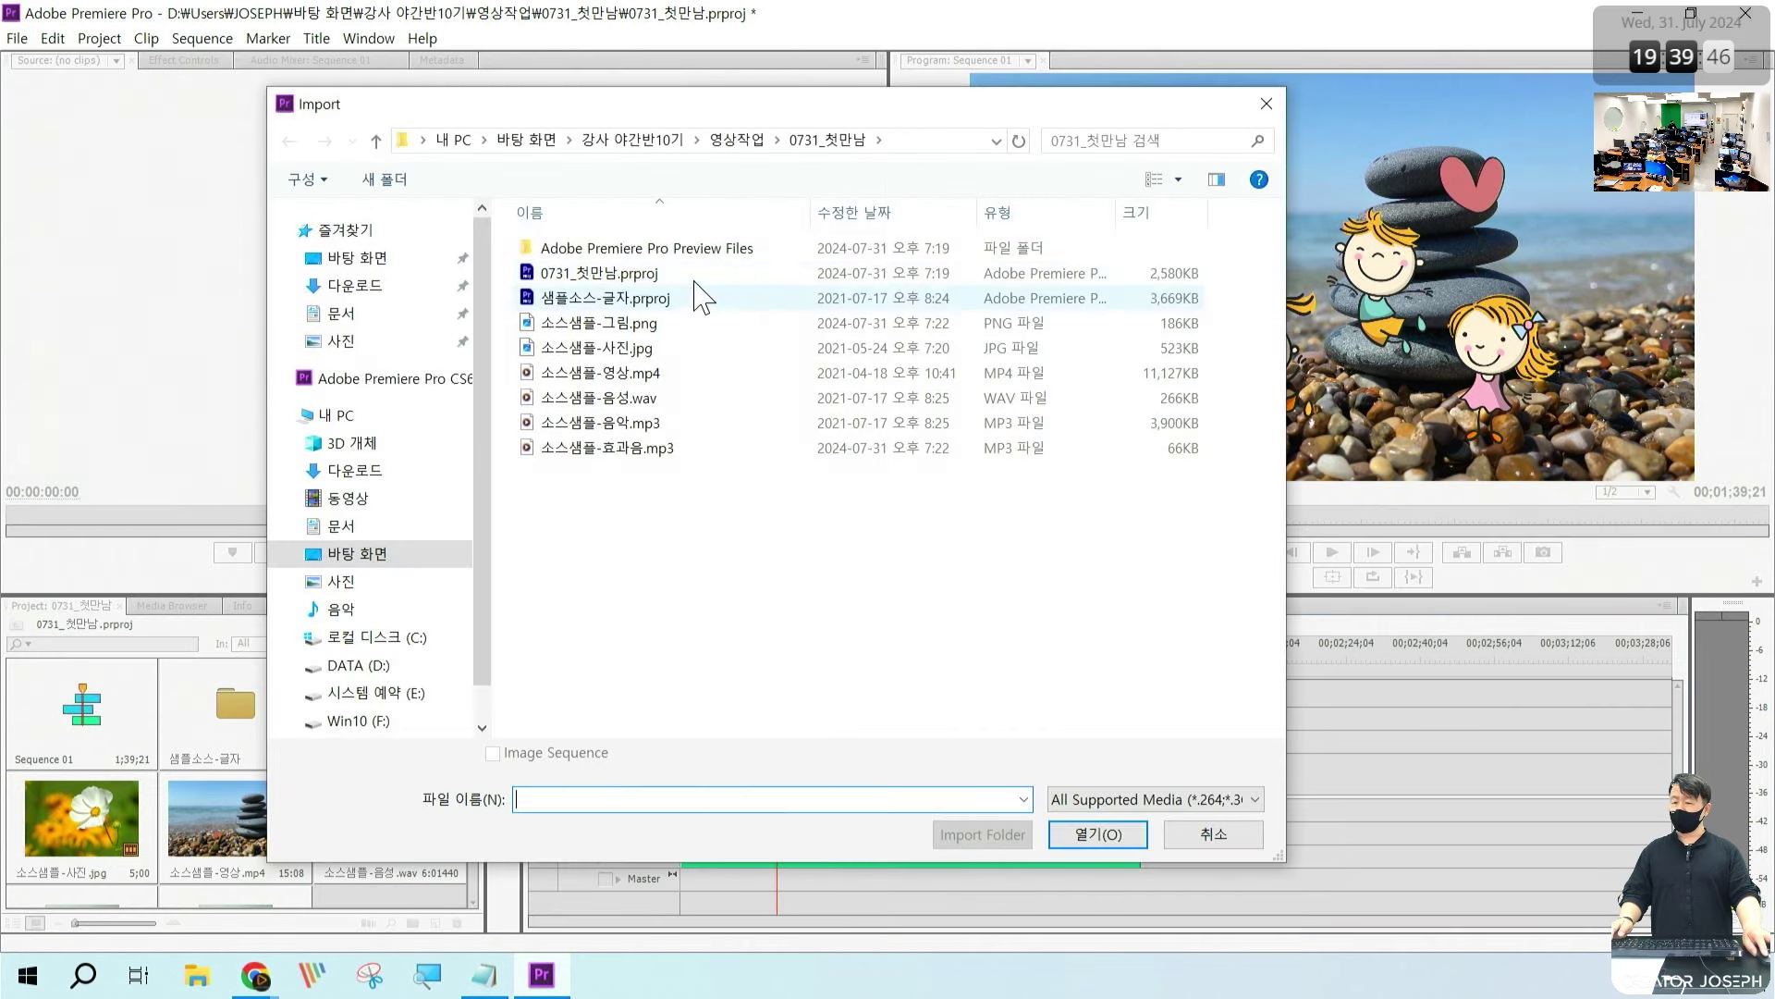
{"action": "left_click", "coordinate": [673, 144]}
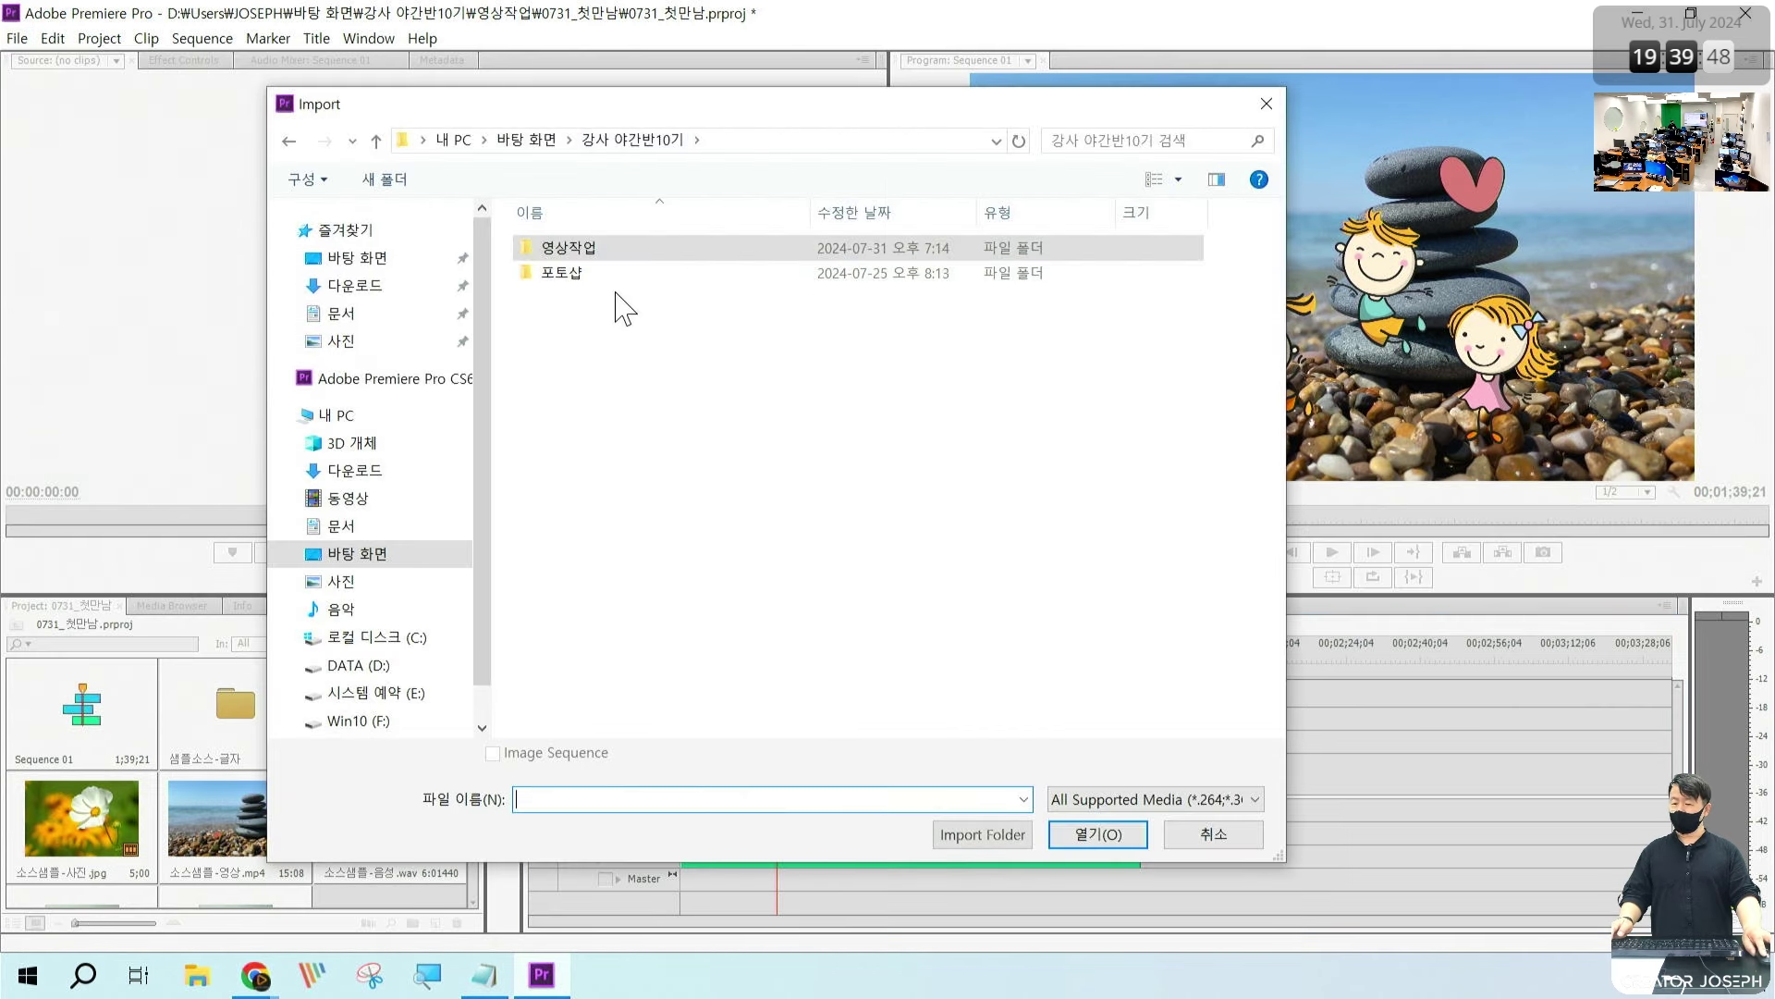
{"action": "double_click", "coordinate": [581, 274]}
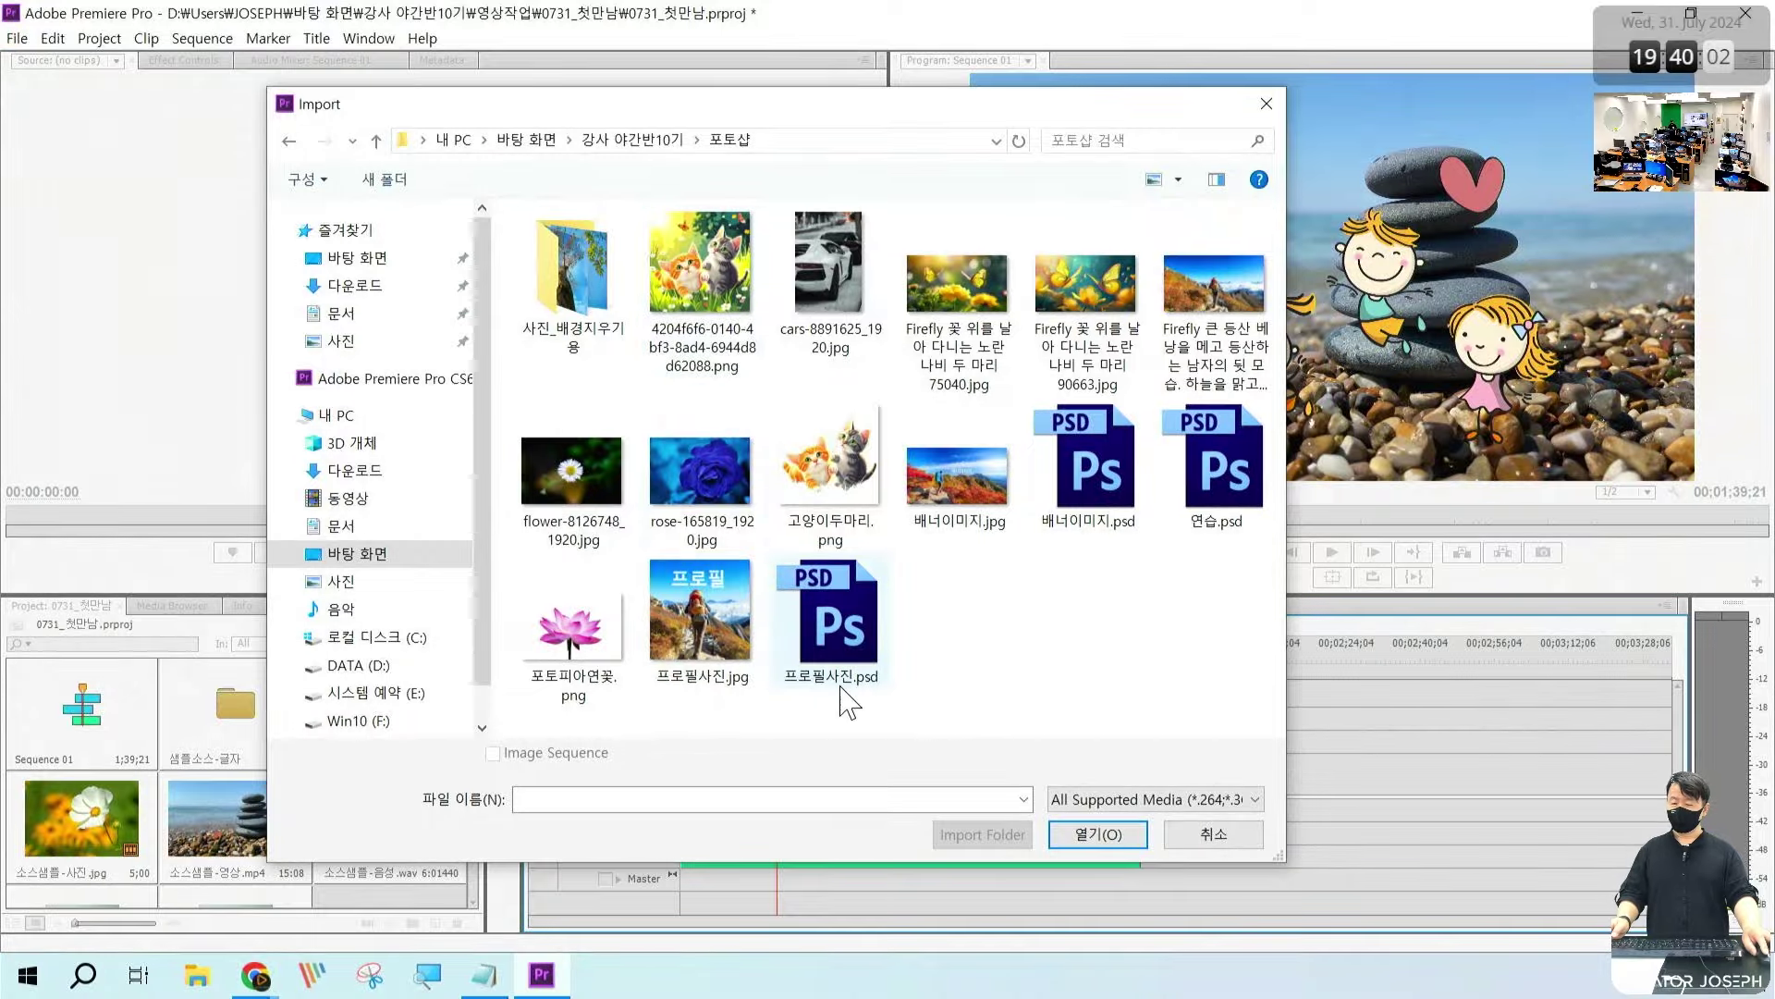
{"action": "double_click", "coordinate": [574, 278]}
{"action": "left_click", "coordinate": [573, 467]}
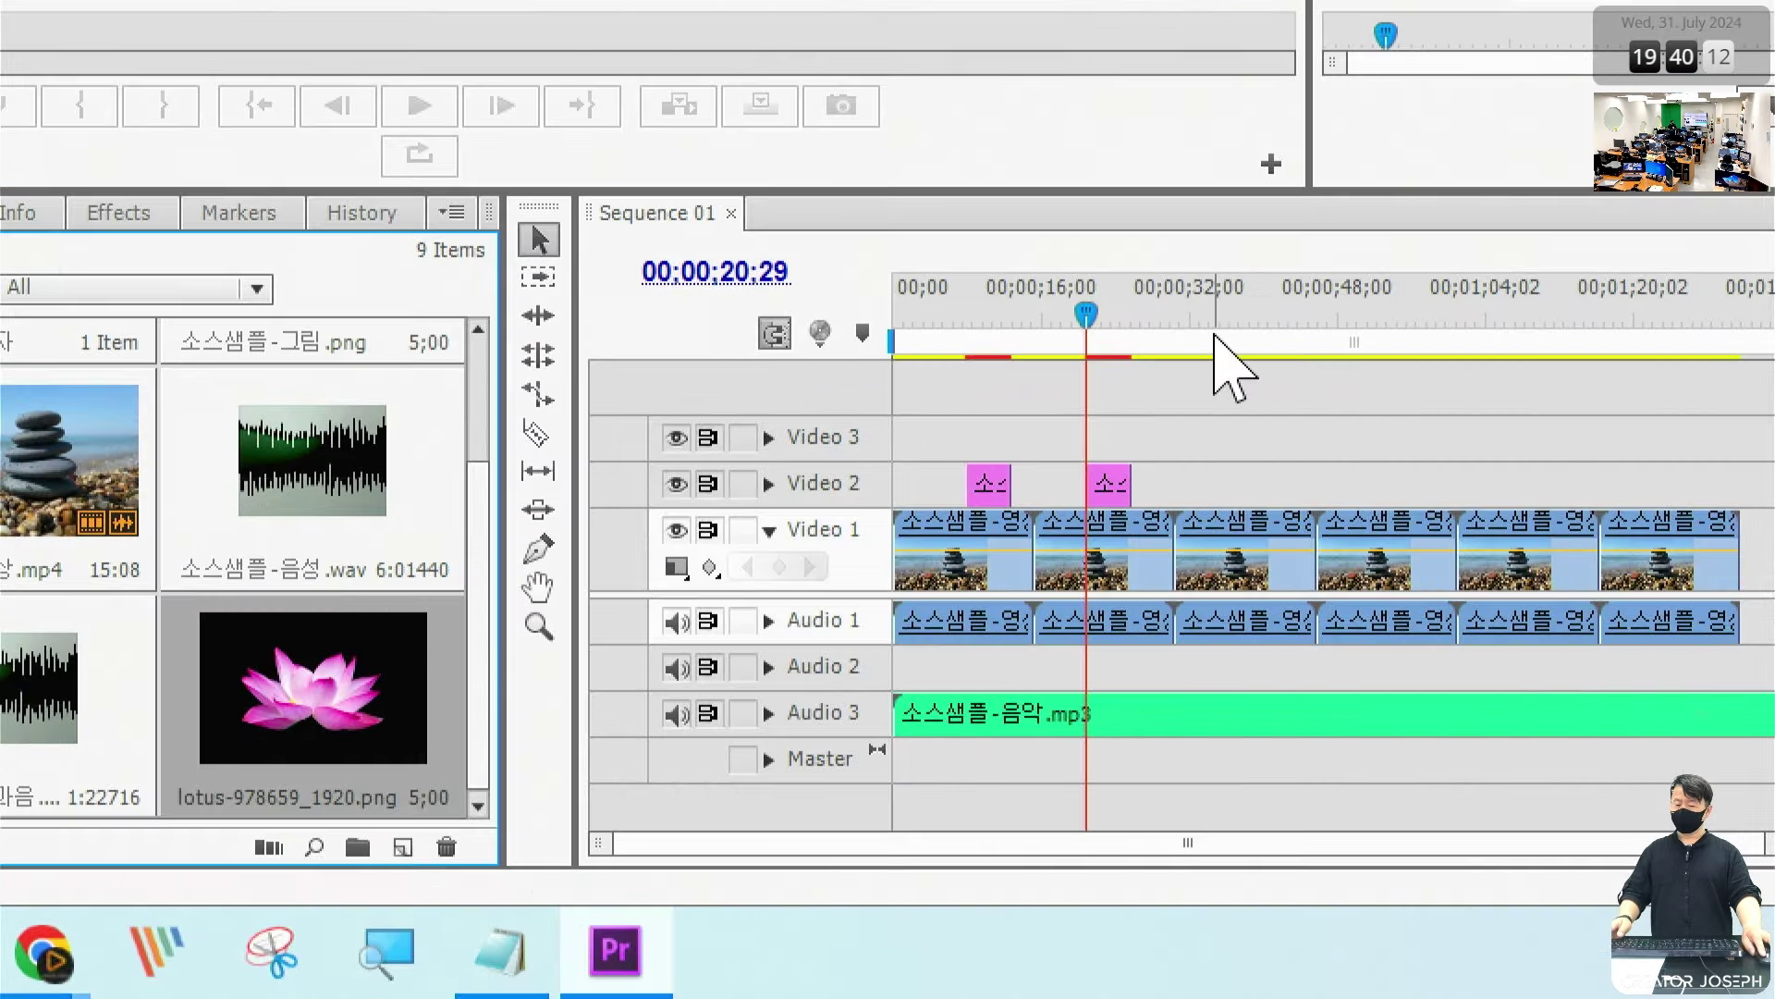
Step: Place lotus-978659_1920.png on Video 2 at 00;00;42;23, leaving the Video 1 clips intact, and preview it
{"action": "left_click", "coordinate": [1290, 319]}
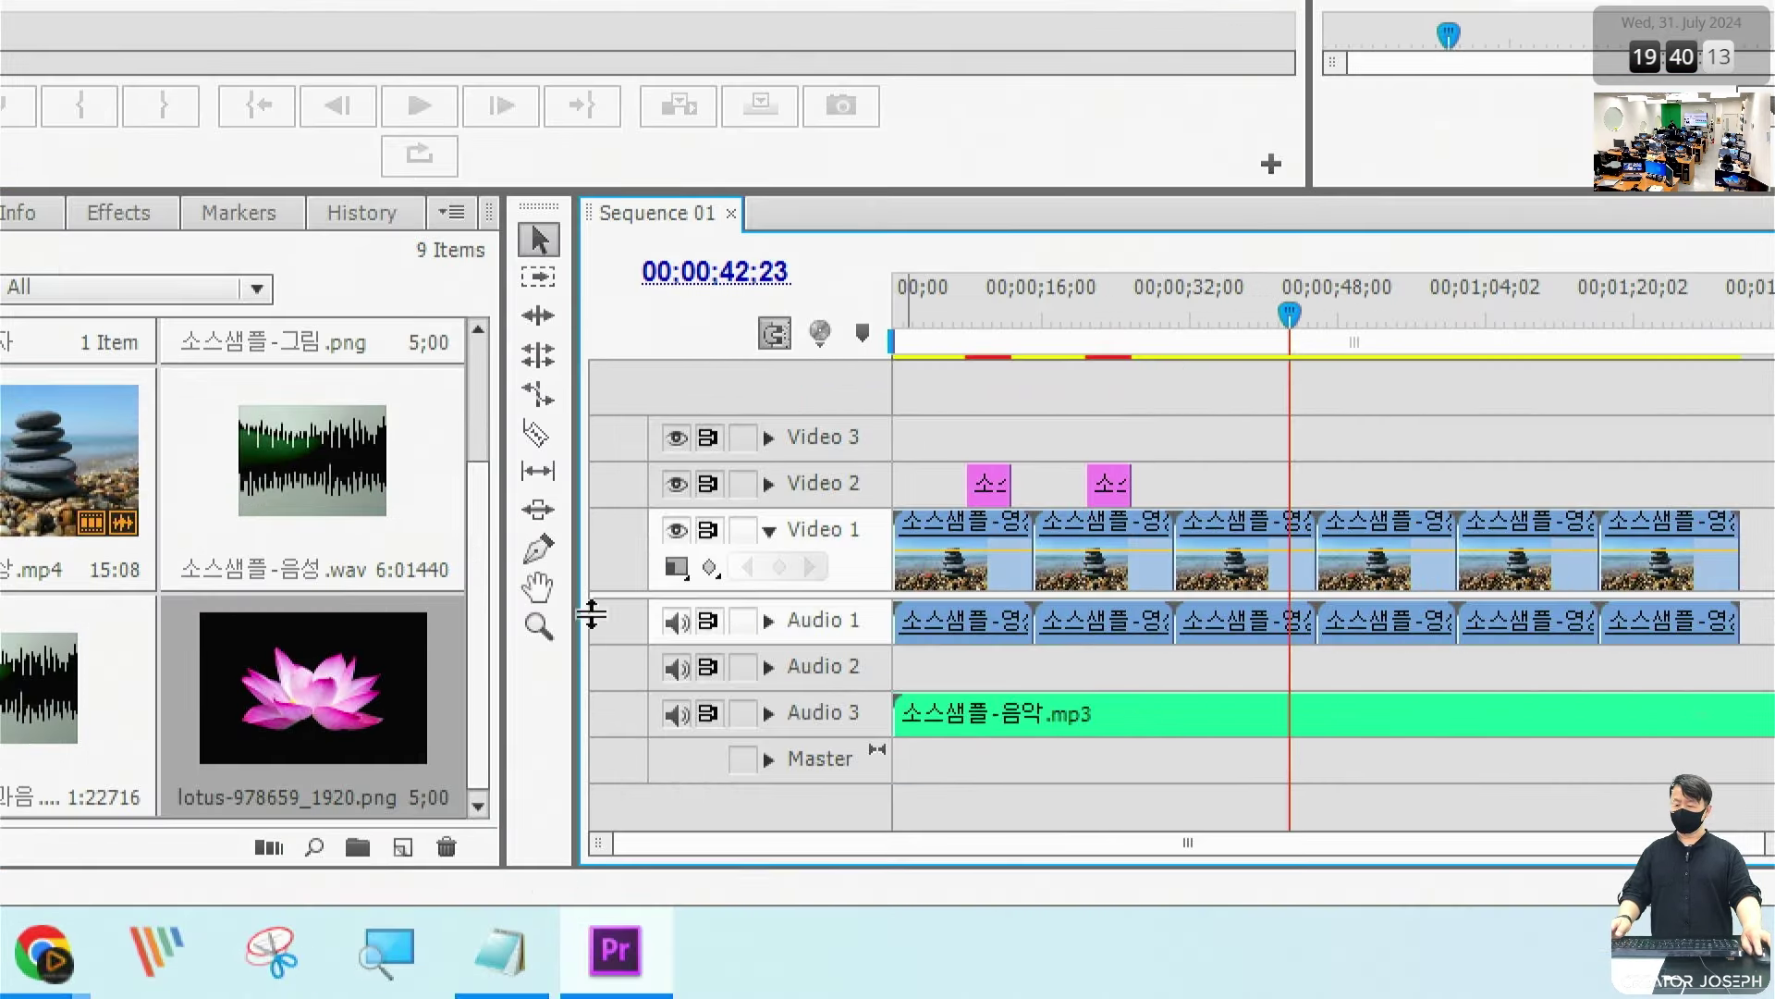
{"action": "left_click_drag", "start_coordinate": [296, 781], "coordinate": [1294, 532]}
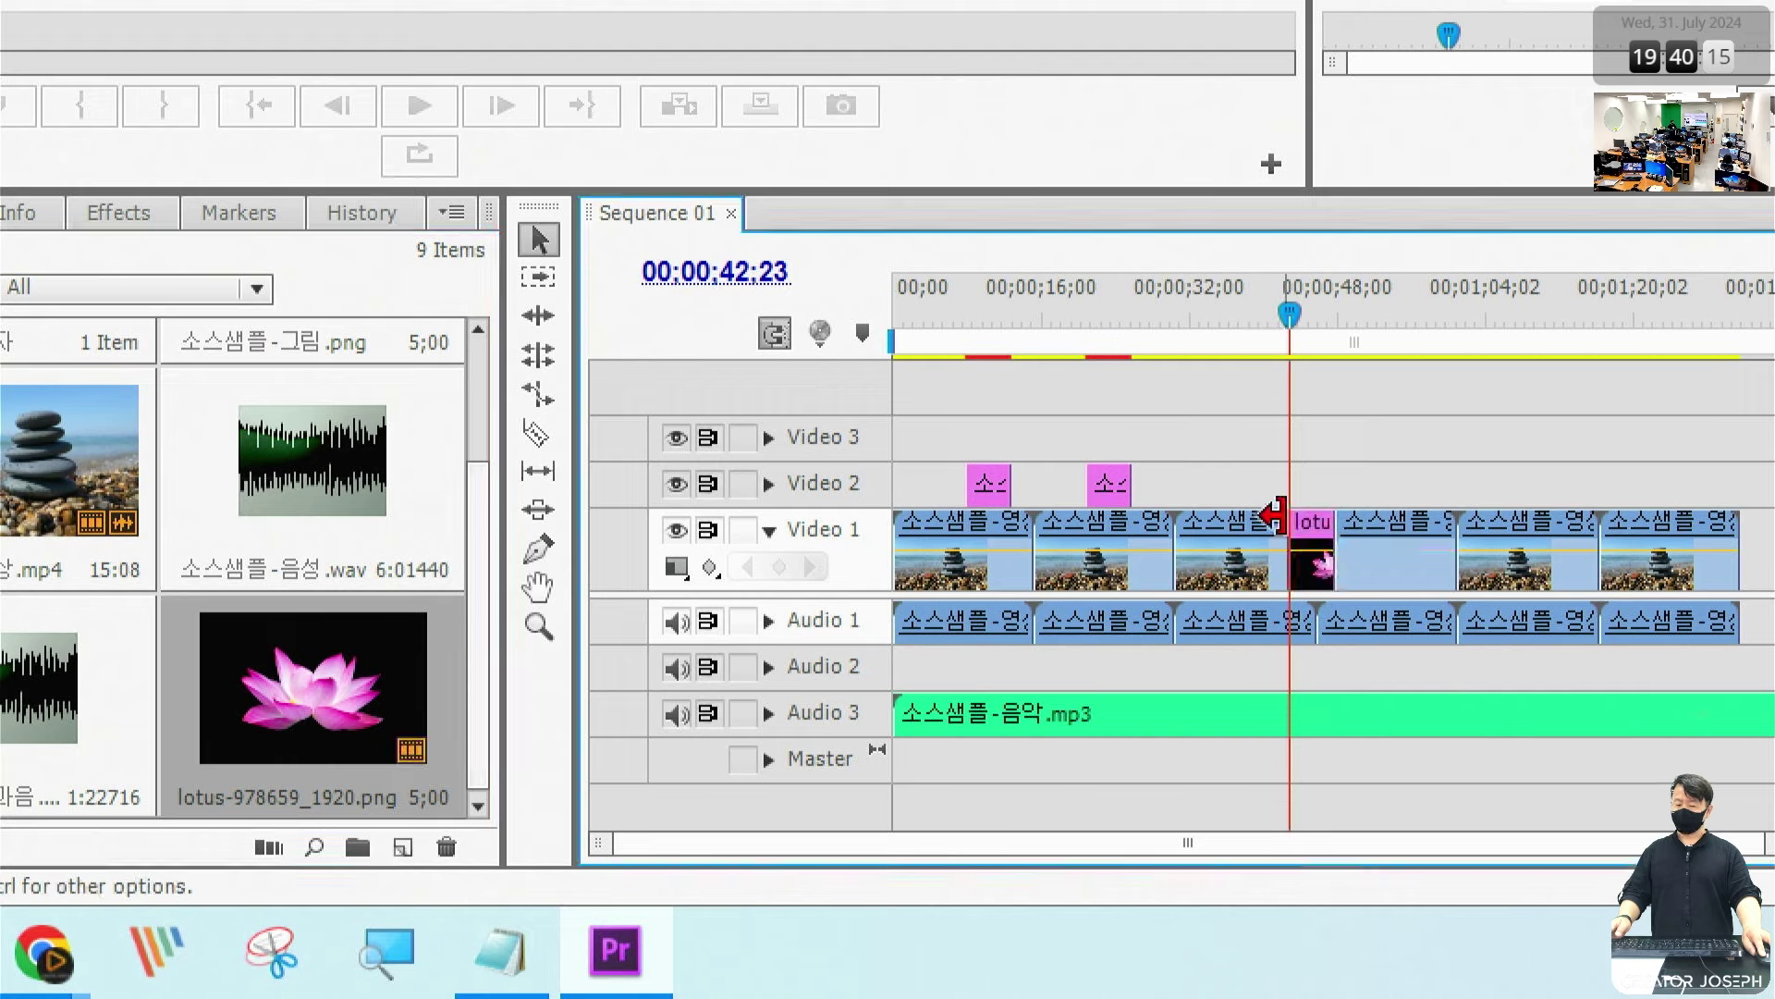
{"action": "key", "text": "ctrl+z"}
{"action": "left_click_drag", "start_coordinate": [425, 680], "coordinate": [1302, 493]}
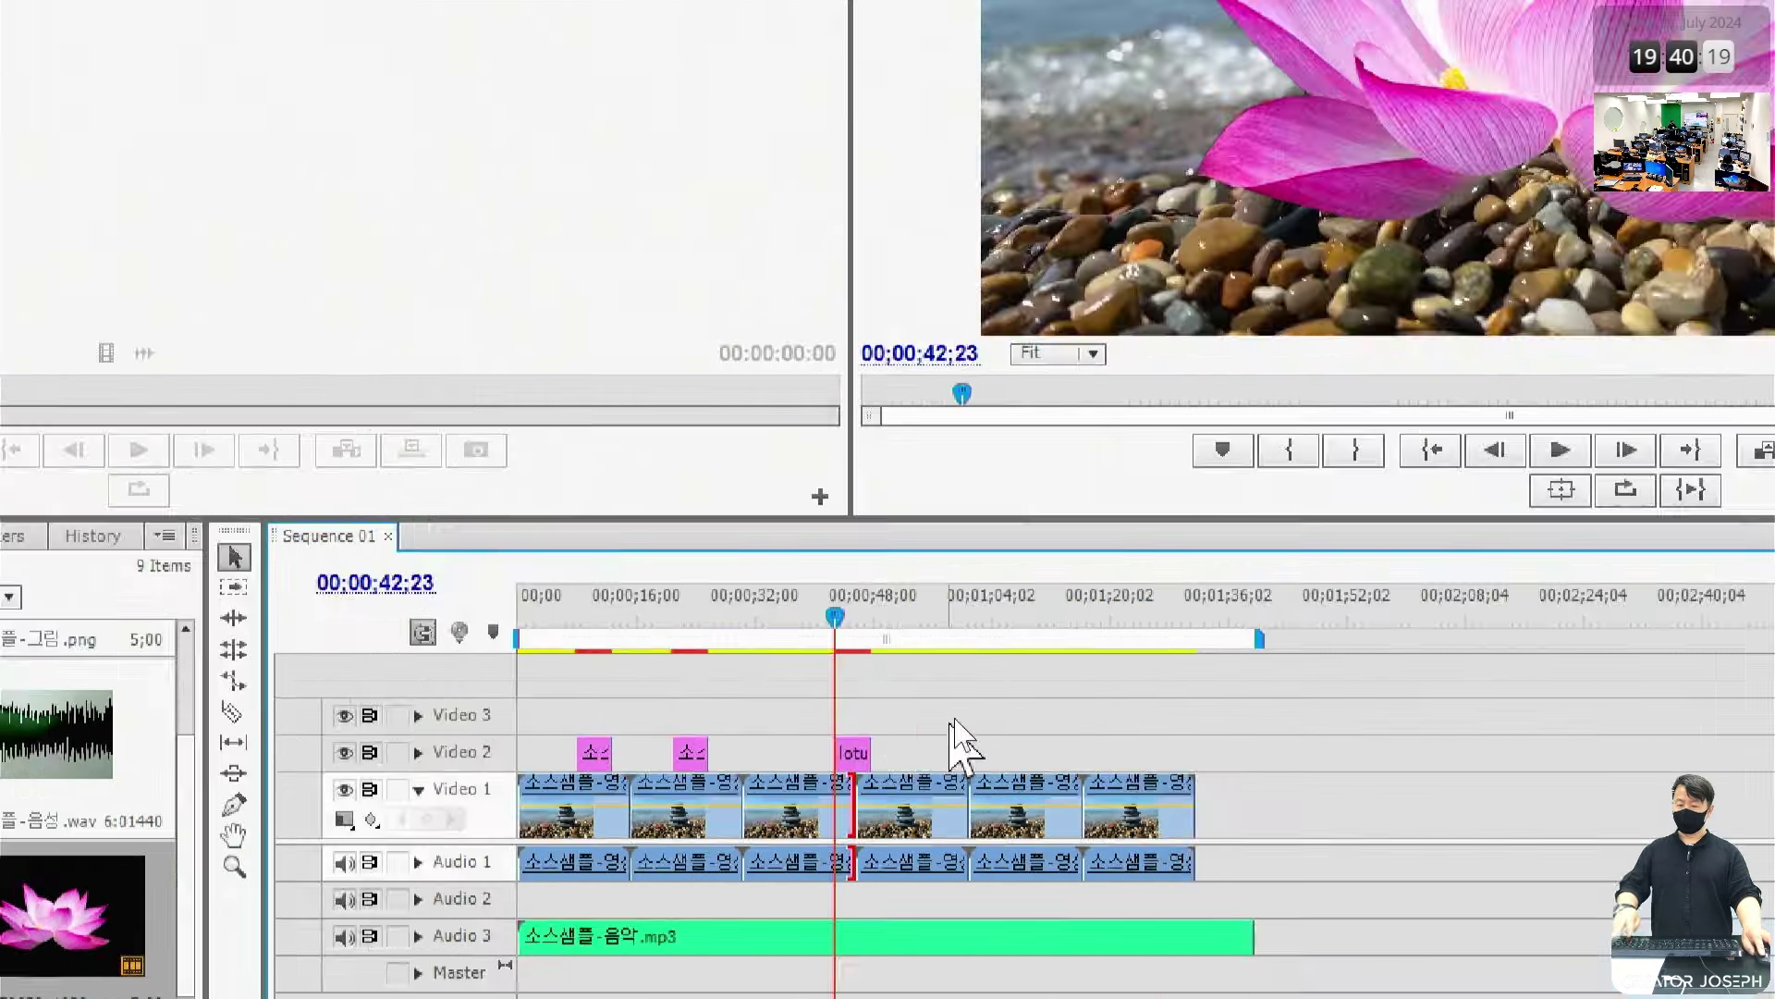
{"action": "key", "text": "space"}
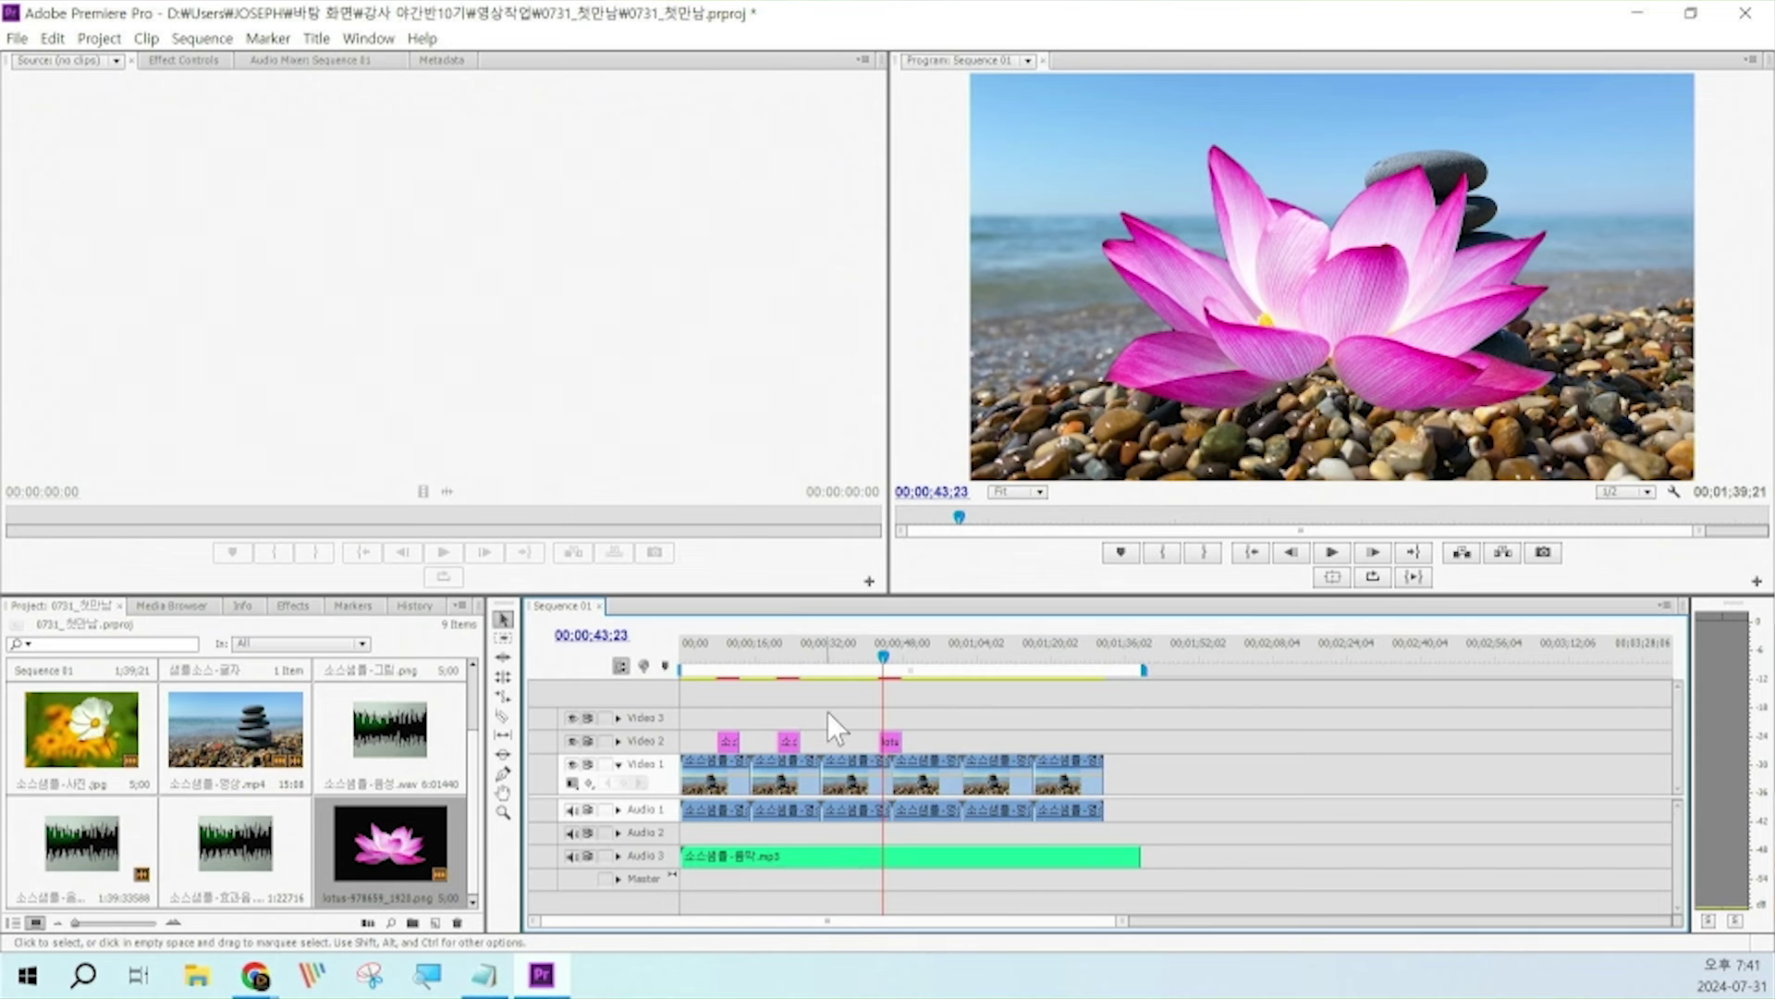
Step: Open the 샘플소스-글자 bin and place its title 샘플소스-타이틀 at the very start of Video 3
{"action": "scroll", "coordinate": [434, 740], "scroll_direction": "up", "scroll_amount": 2}
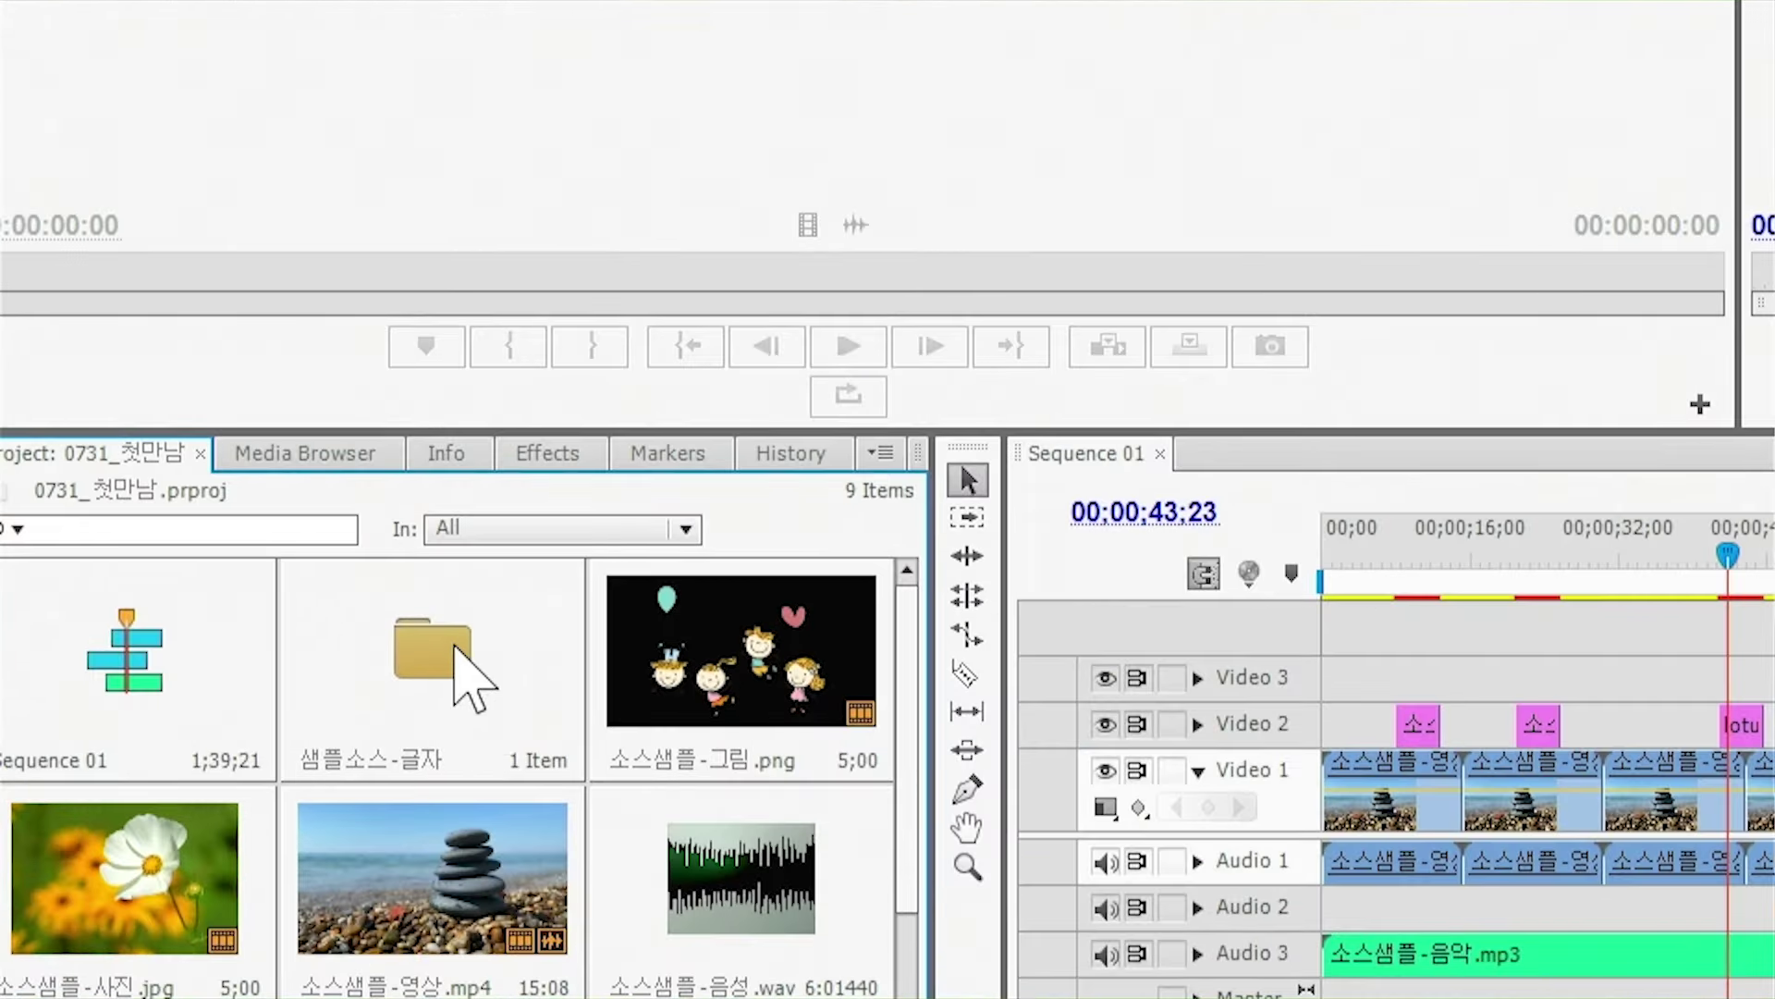
{"action": "double_click", "coordinate": [455, 649]}
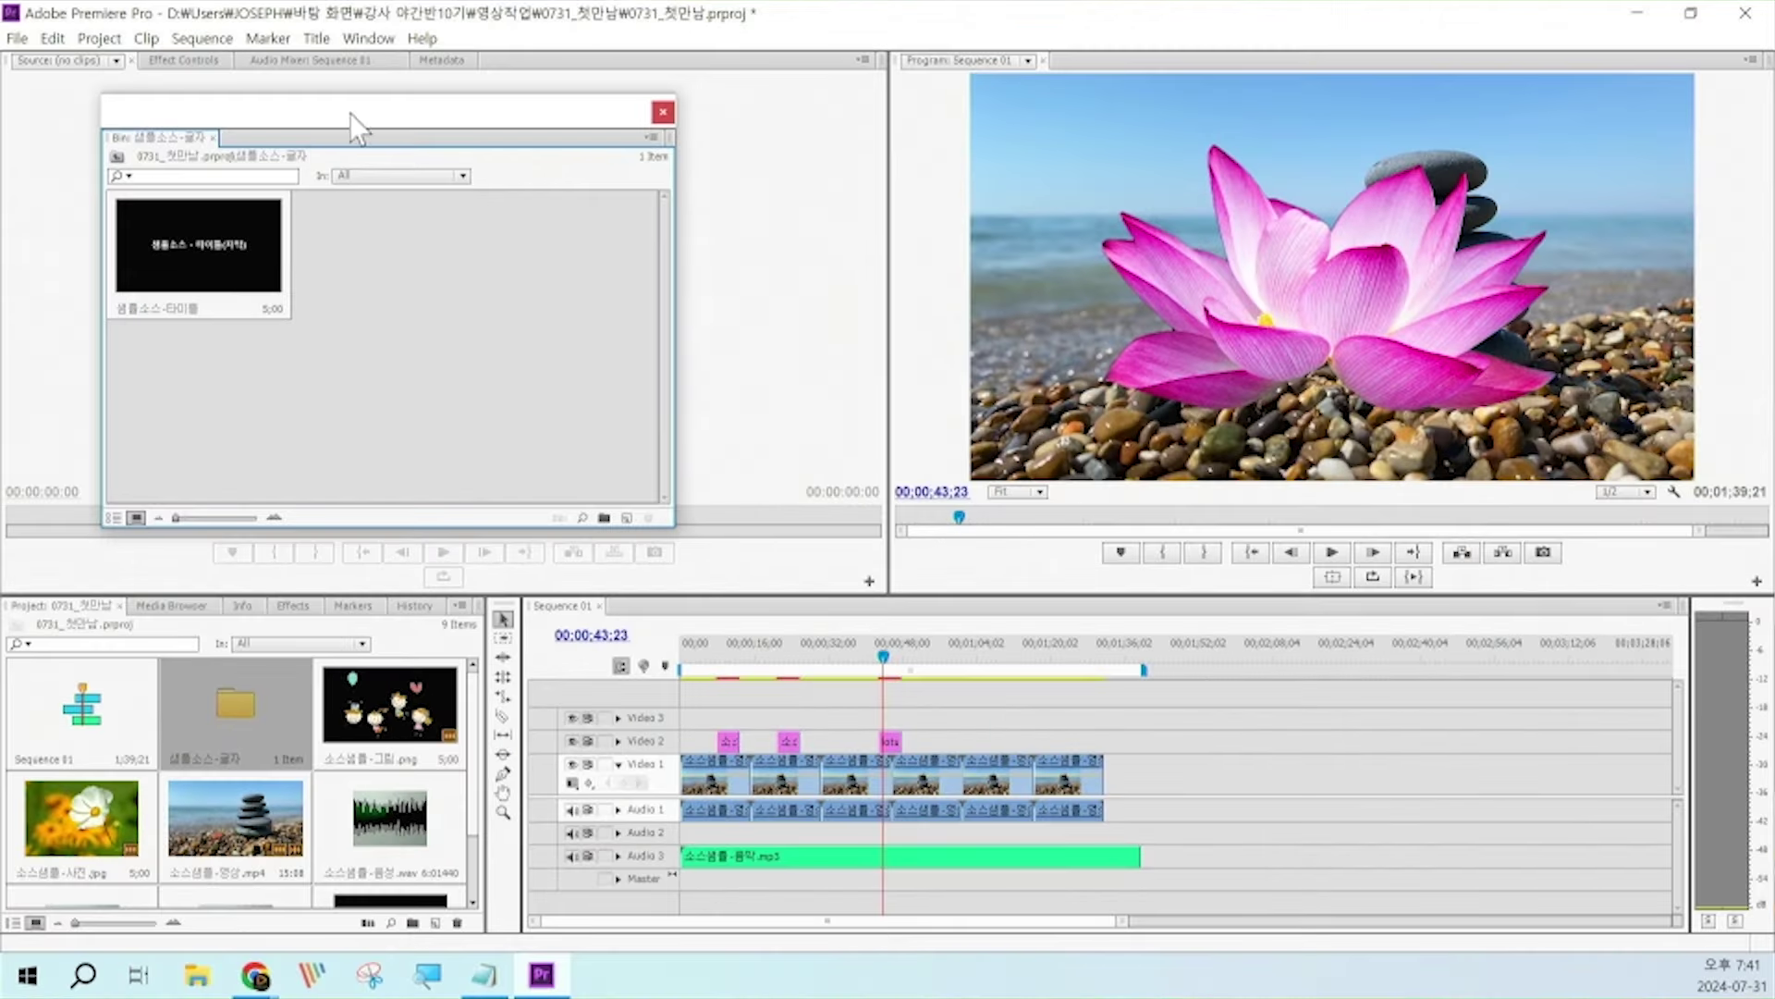
{"action": "left_click_drag", "start_coordinate": [349, 113], "coordinate": [540, 148]}
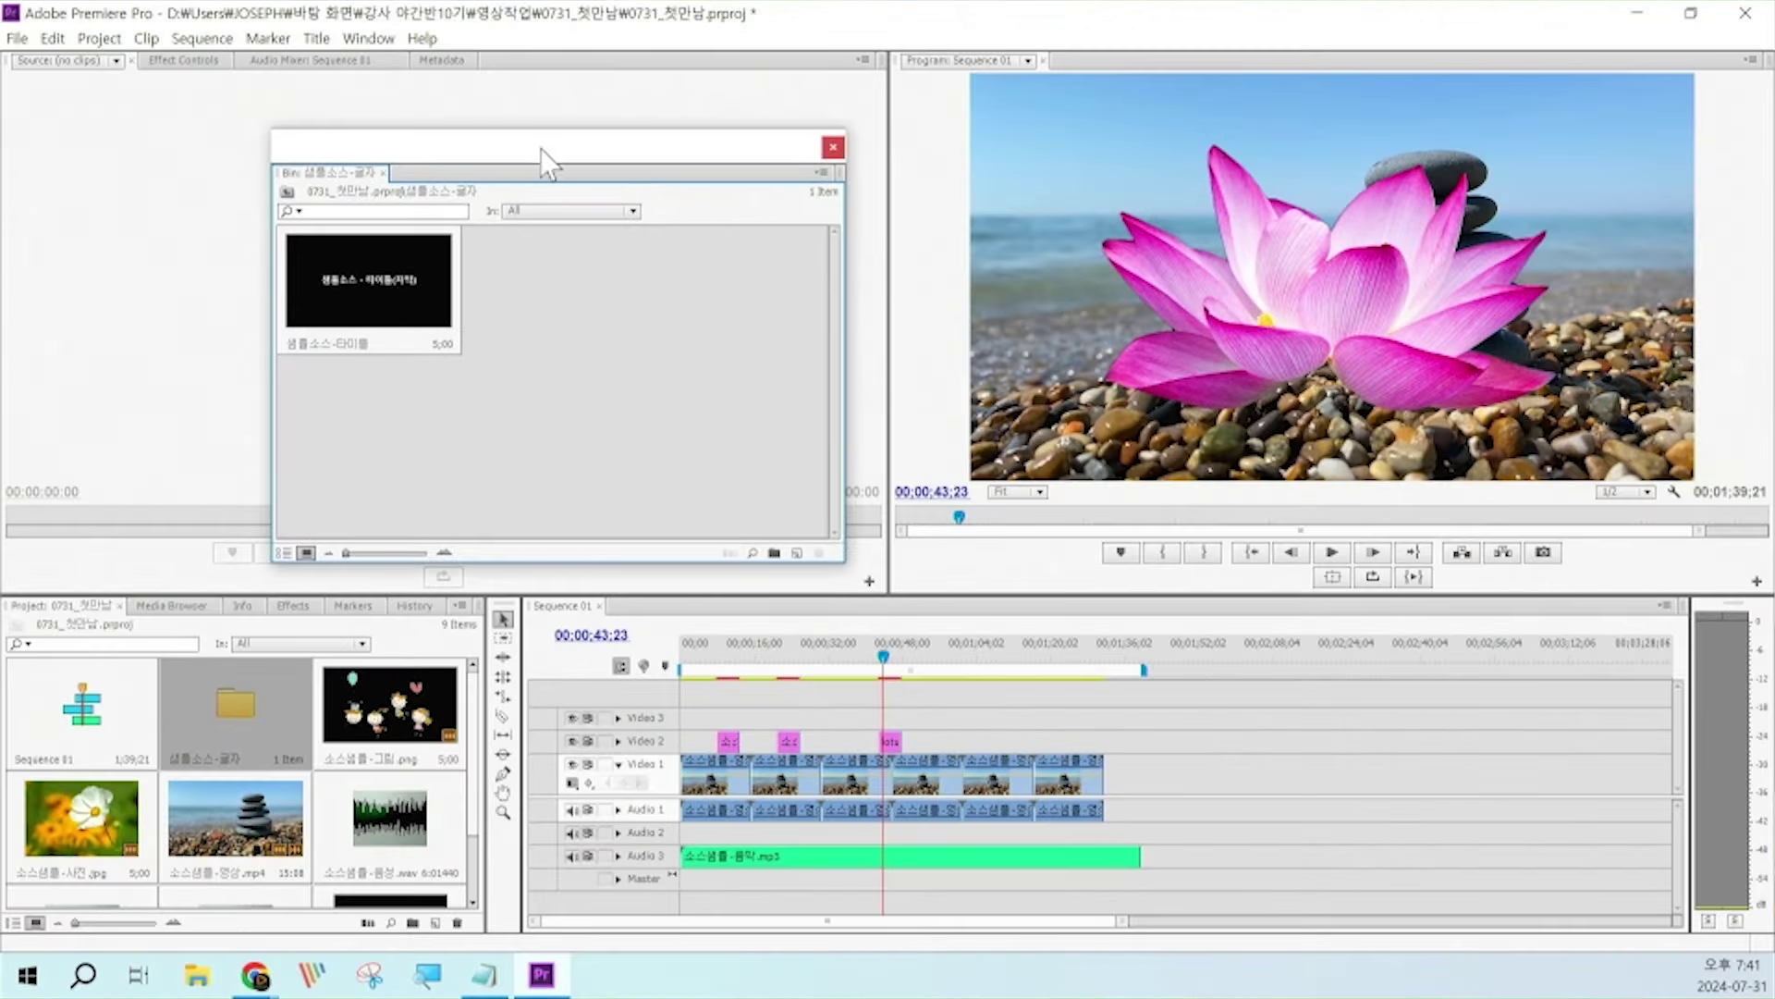
{"action": "left_click_drag", "start_coordinate": [276, 233], "coordinate": [496, 404]}
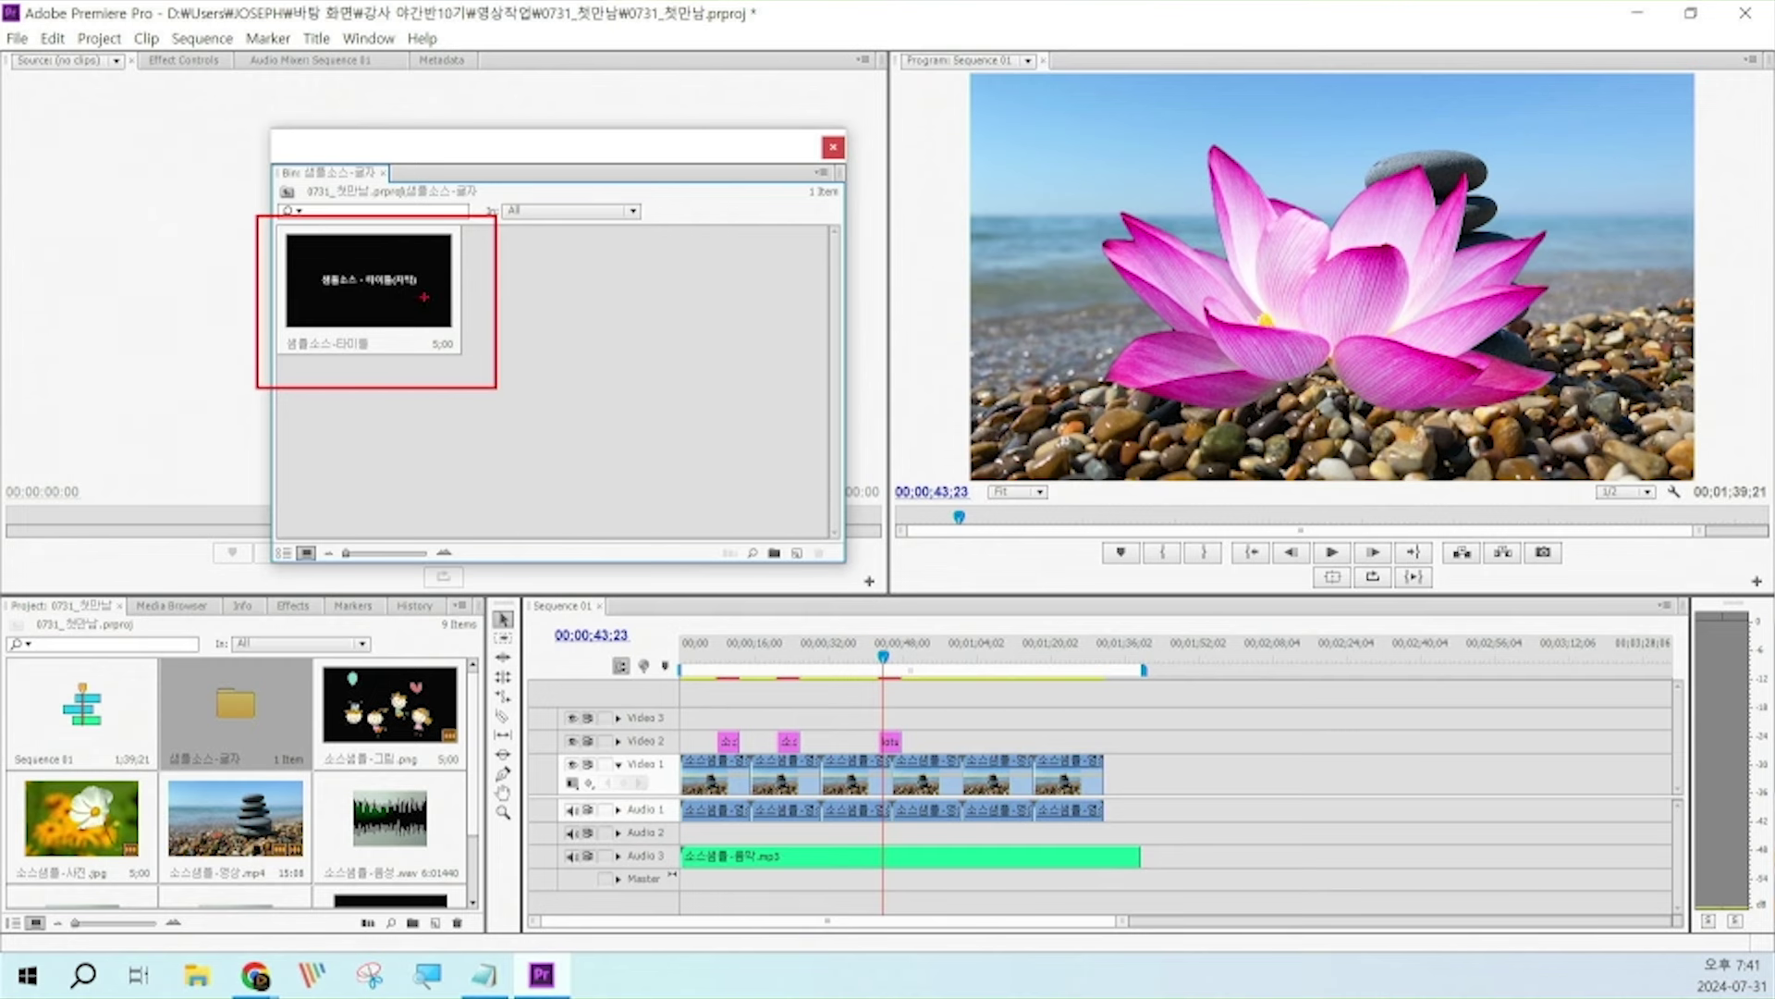
{"action": "mouse_move", "coordinate": [387, 283]}
{"action": "left_mouse_down"}
{"action": "mouse_move", "coordinate": [654, 515]}
{"action": "mouse_move", "coordinate": [766, 694]}
{"action": "mouse_move", "coordinate": [688, 716]}
{"action": "left_mouse_up"}
{"action": "mouse_move", "coordinate": [256, 216]}
{"action": "left_mouse_down"}
{"action": "mouse_move", "coordinate": [380, 330]}
{"action": "mouse_move", "coordinate": [537, 425]}
{"action": "left_mouse_up"}
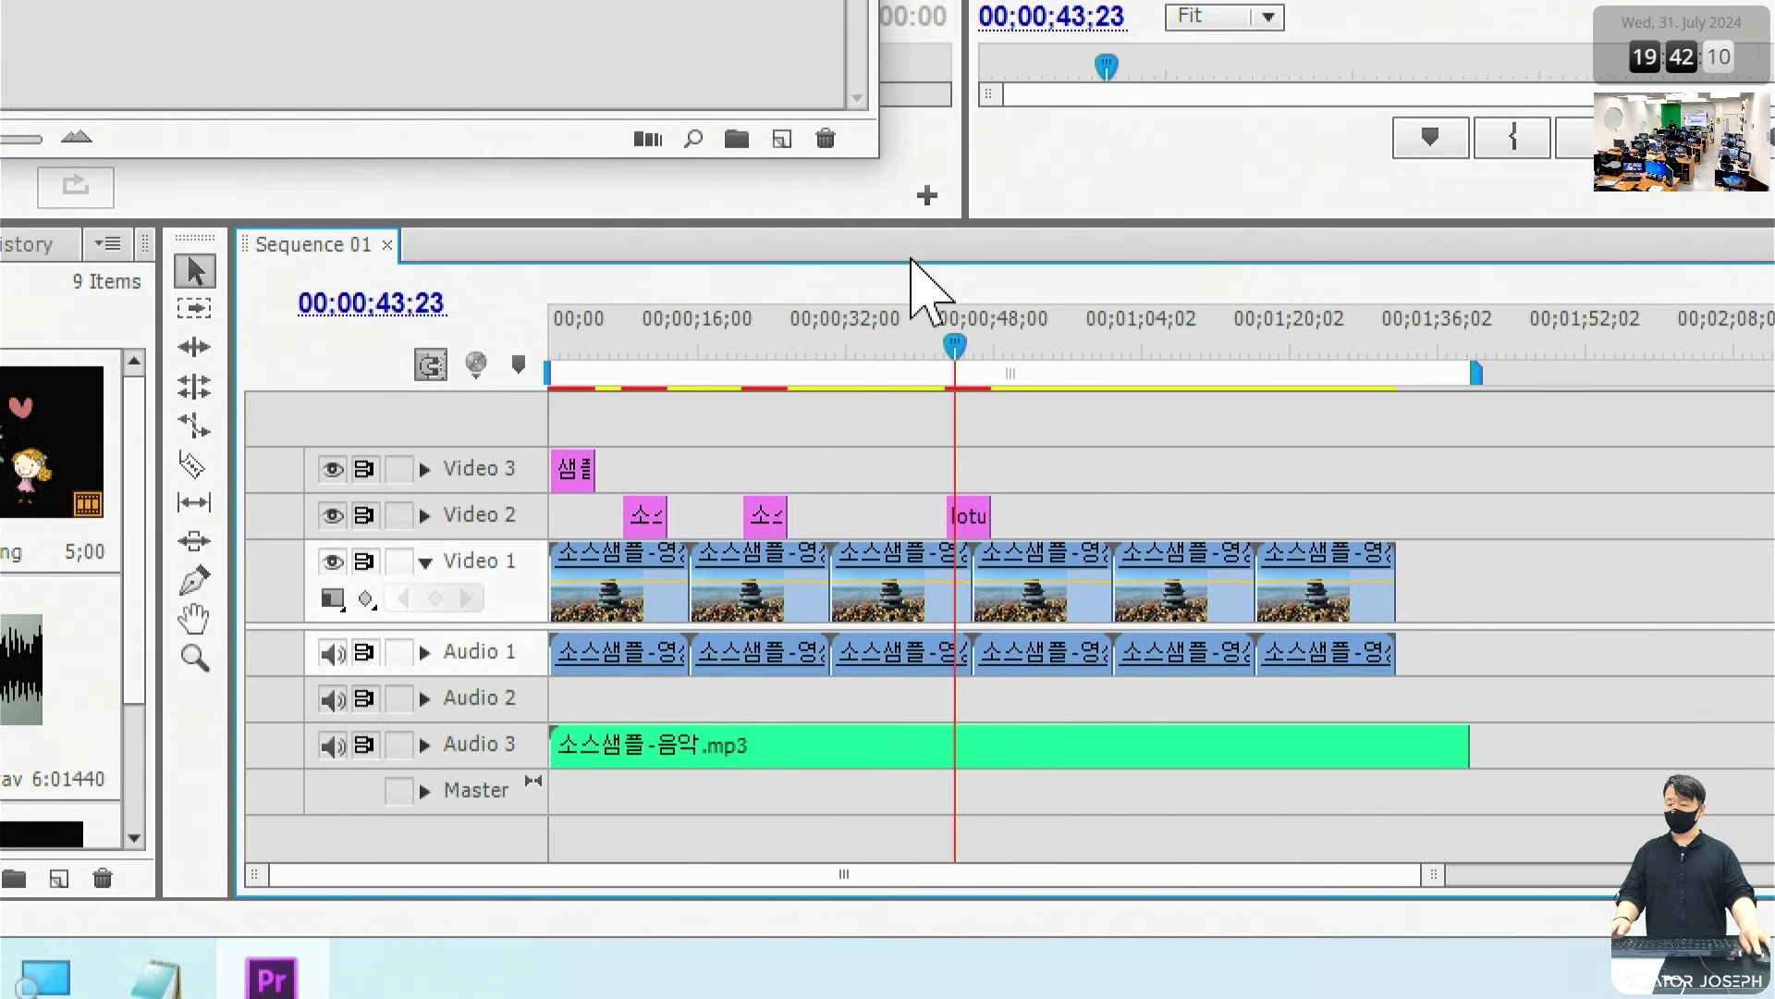
Step: Preview the title over the video at 00;00;01;12 and close the floating 샘플소스-글자 bin window
{"action": "left_click_drag", "start_coordinate": [987, 349], "coordinate": [562, 350]}
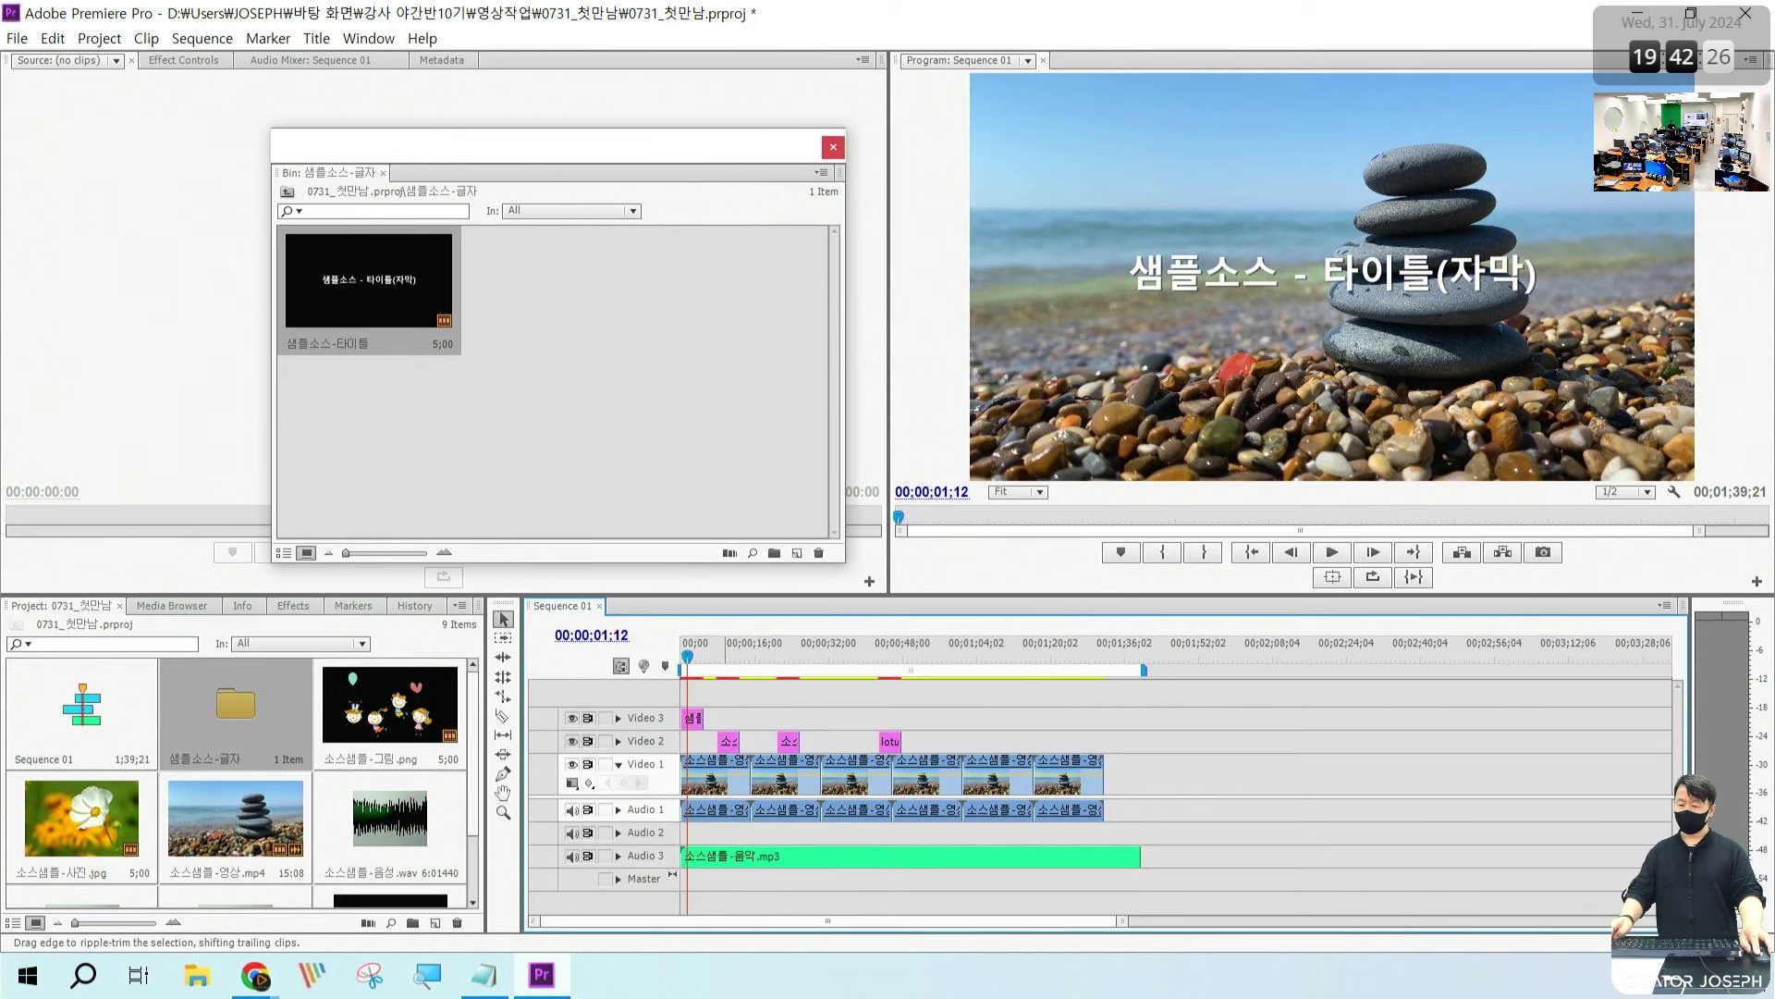
{"action": "left_click_drag", "start_coordinate": [662, 704], "coordinate": [1162, 729]}
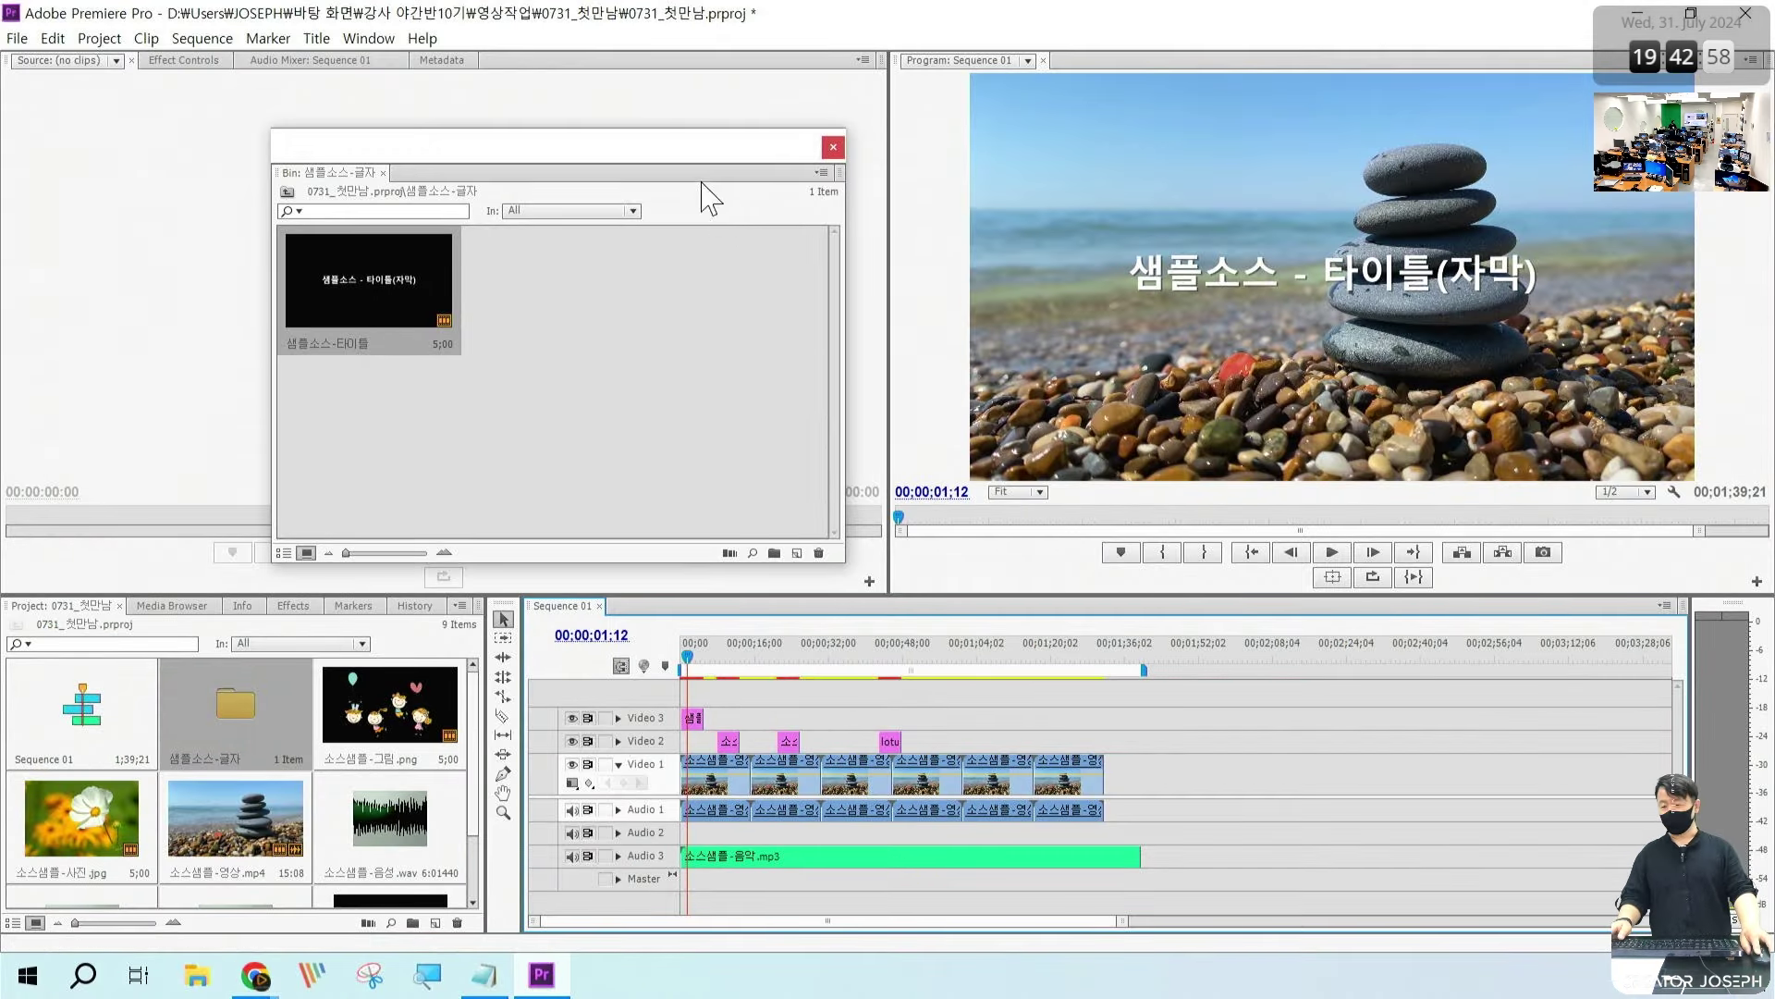
{"action": "left_click_drag", "start_coordinate": [623, 145], "coordinate": [559, 113]}
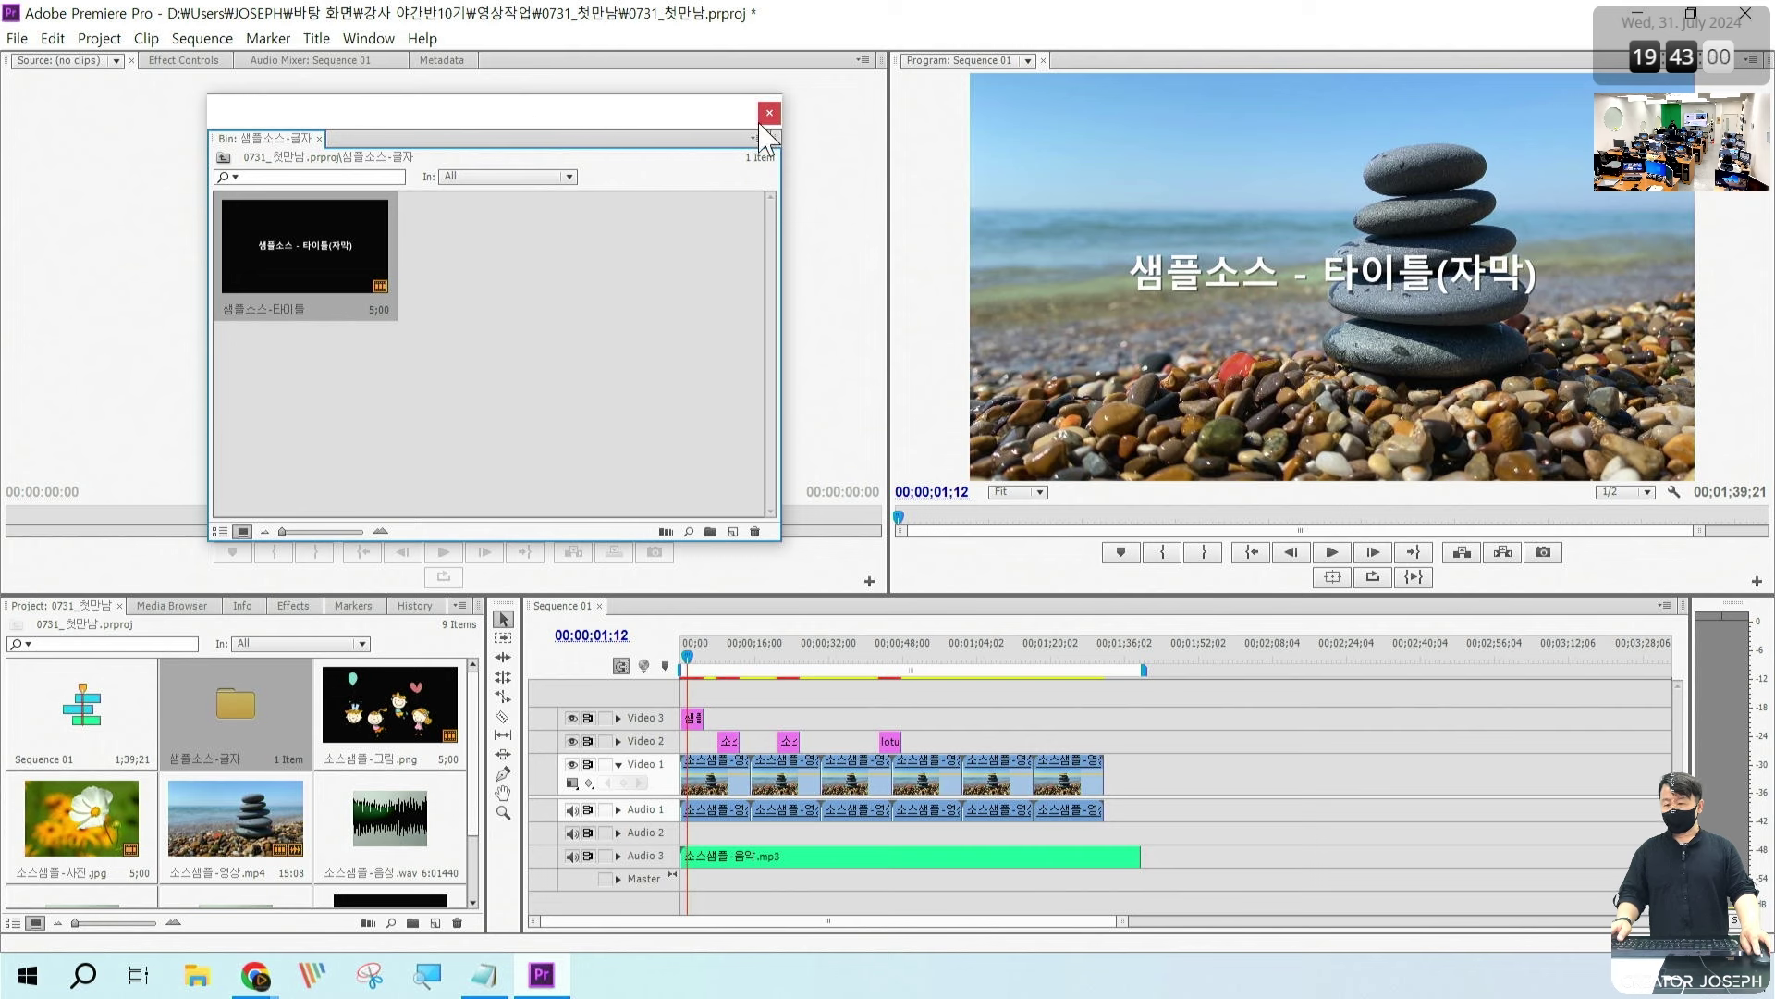
{"action": "left_click_drag", "start_coordinate": [688, 114], "coordinate": [751, 189]}
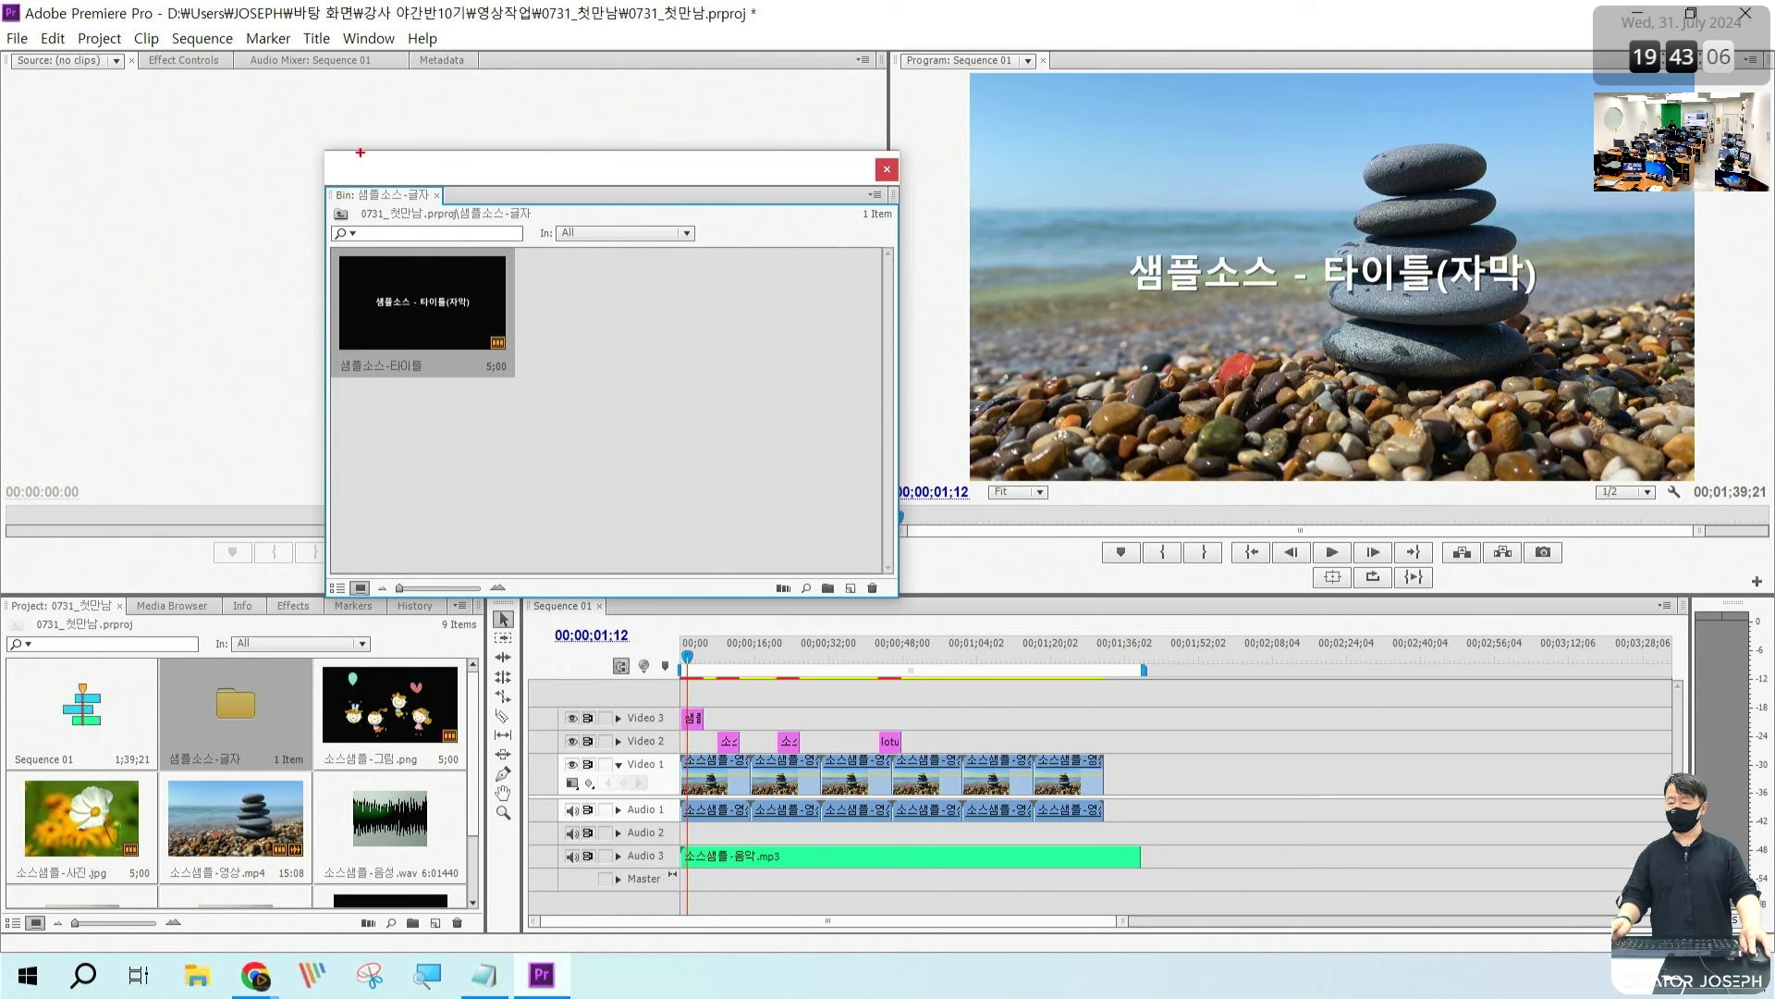
{"action": "mouse_move", "coordinate": [352, 151]}
{"action": "left_mouse_down"}
{"action": "mouse_move", "coordinate": [389, 175]}
{"action": "mouse_move", "coordinate": [804, 202]}
{"action": "mouse_move", "coordinate": [805, 184]}
{"action": "mouse_move", "coordinate": [717, 190]}
{"action": "mouse_move", "coordinate": [708, 158]}
{"action": "left_mouse_up"}
{"action": "key", "text": "Escape"}
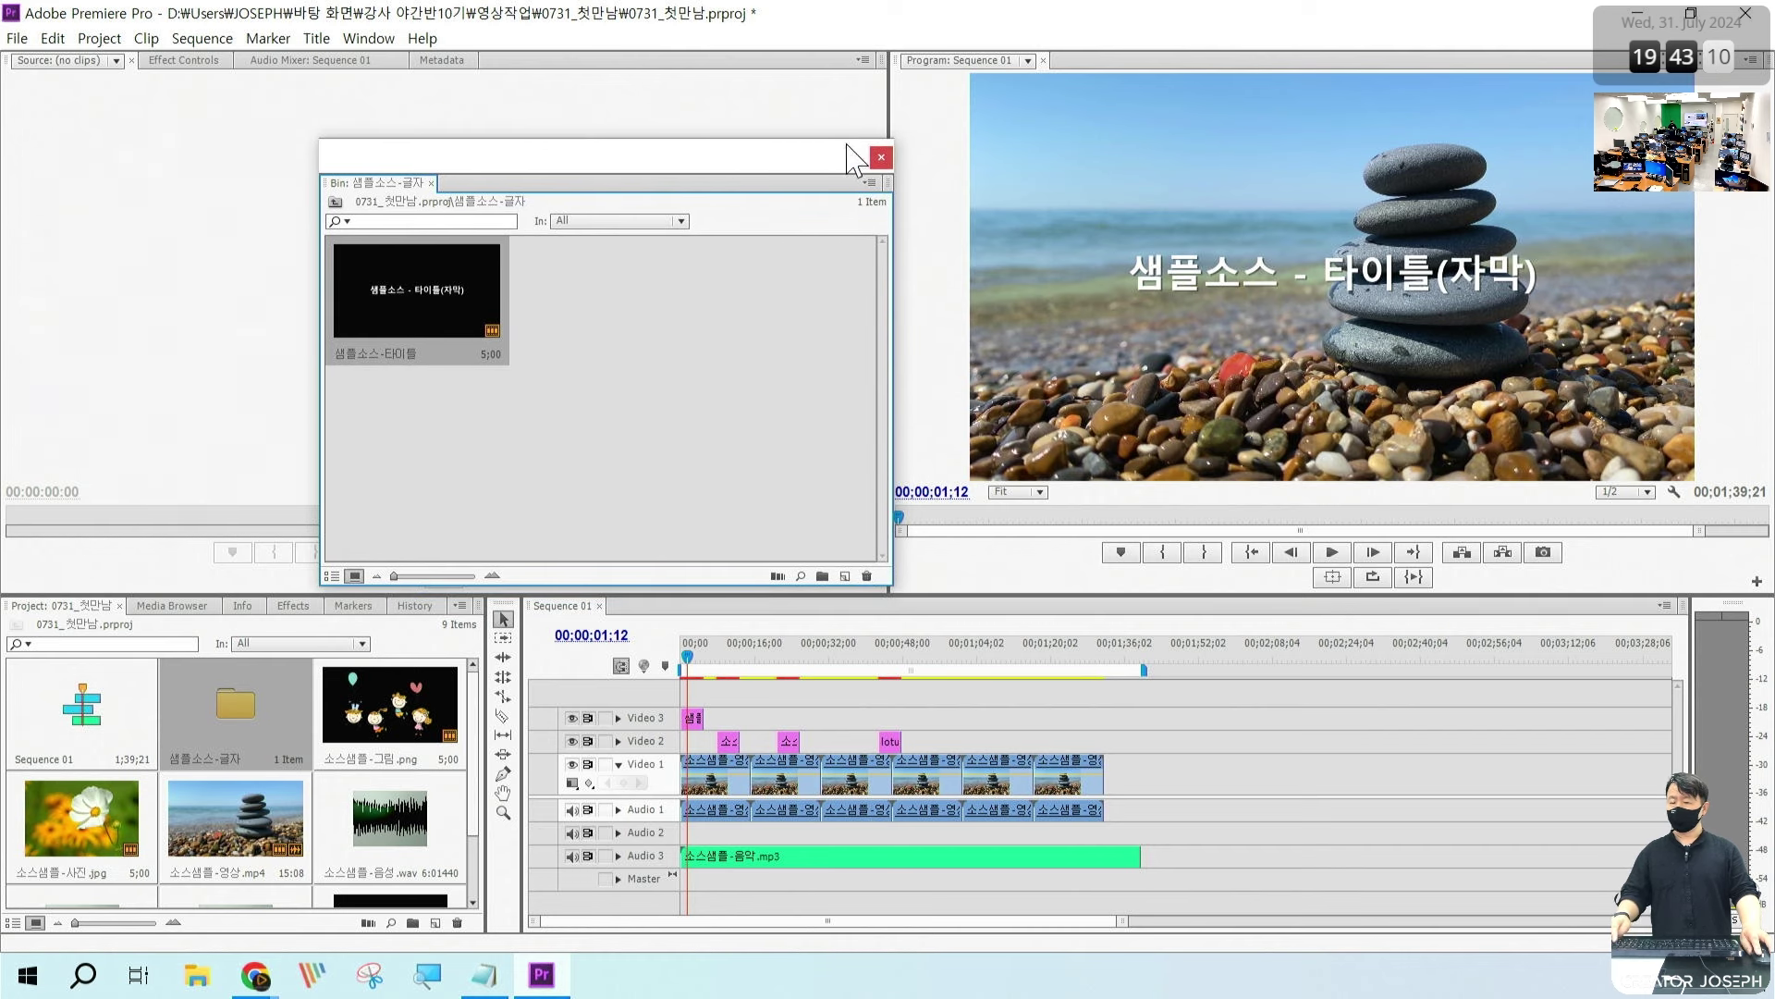
{"action": "left_click_drag", "start_coordinate": [856, 125], "coordinate": [910, 214]}
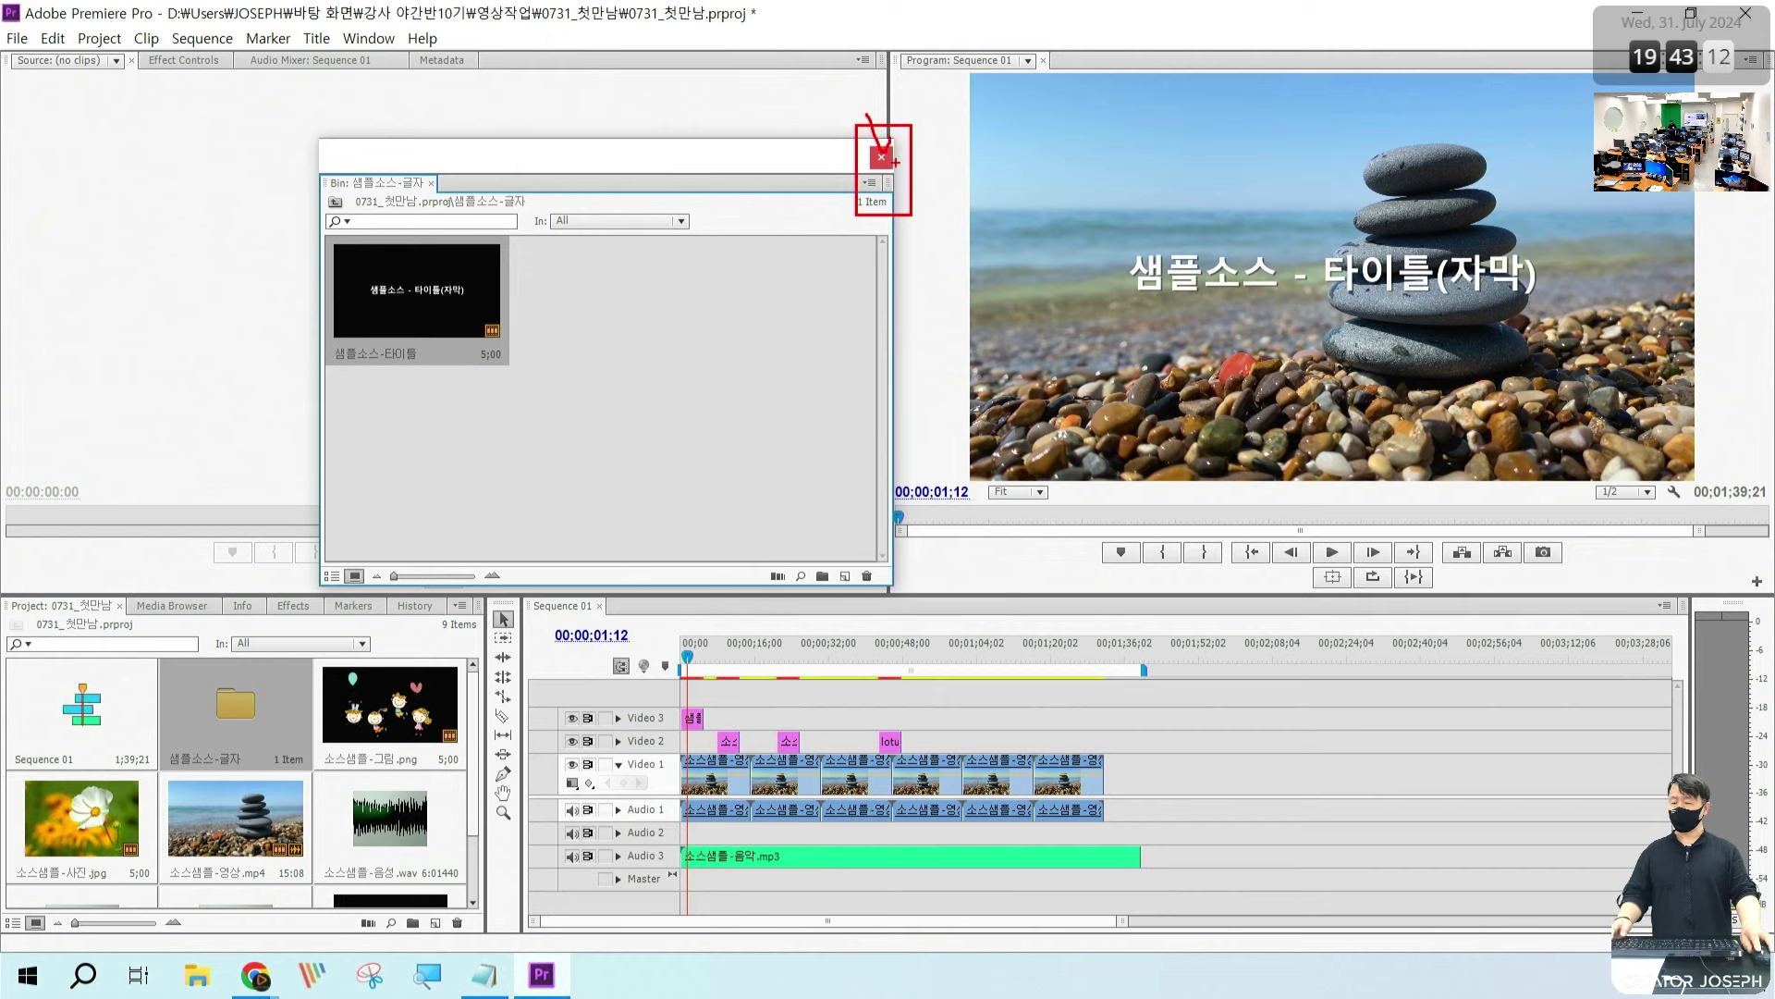
{"action": "key", "text": "Escape"}
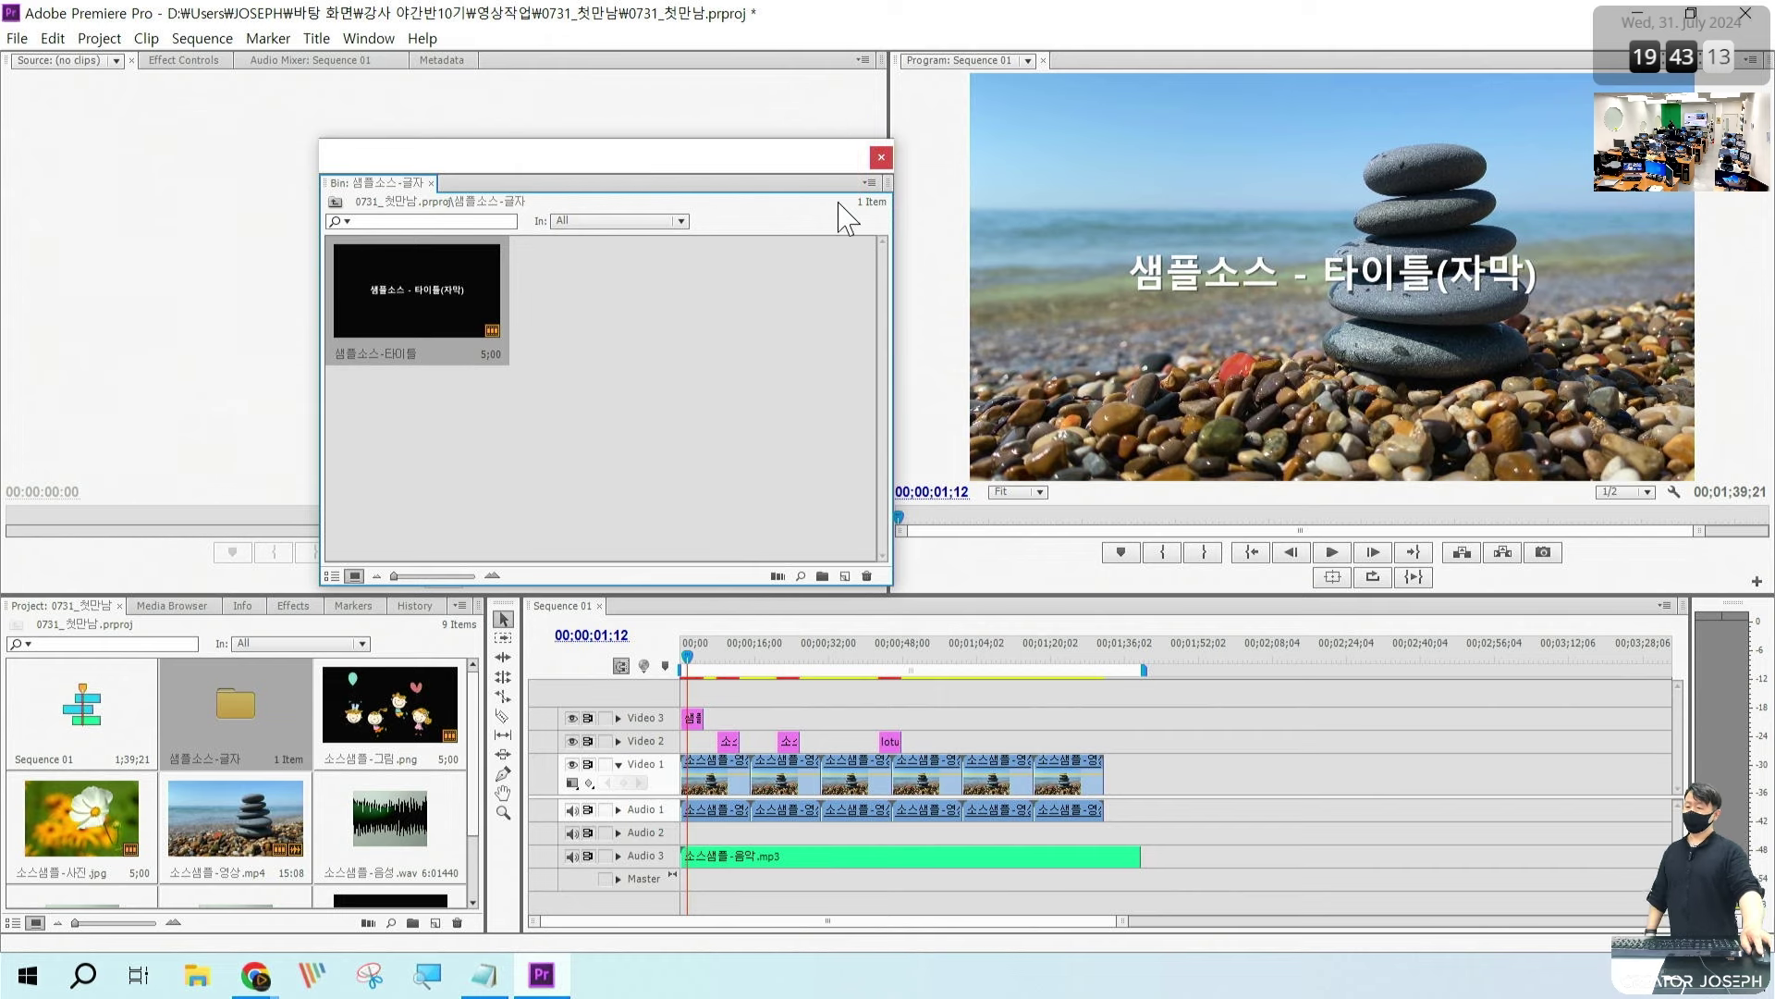
{"action": "left_click", "coordinate": [881, 158]}
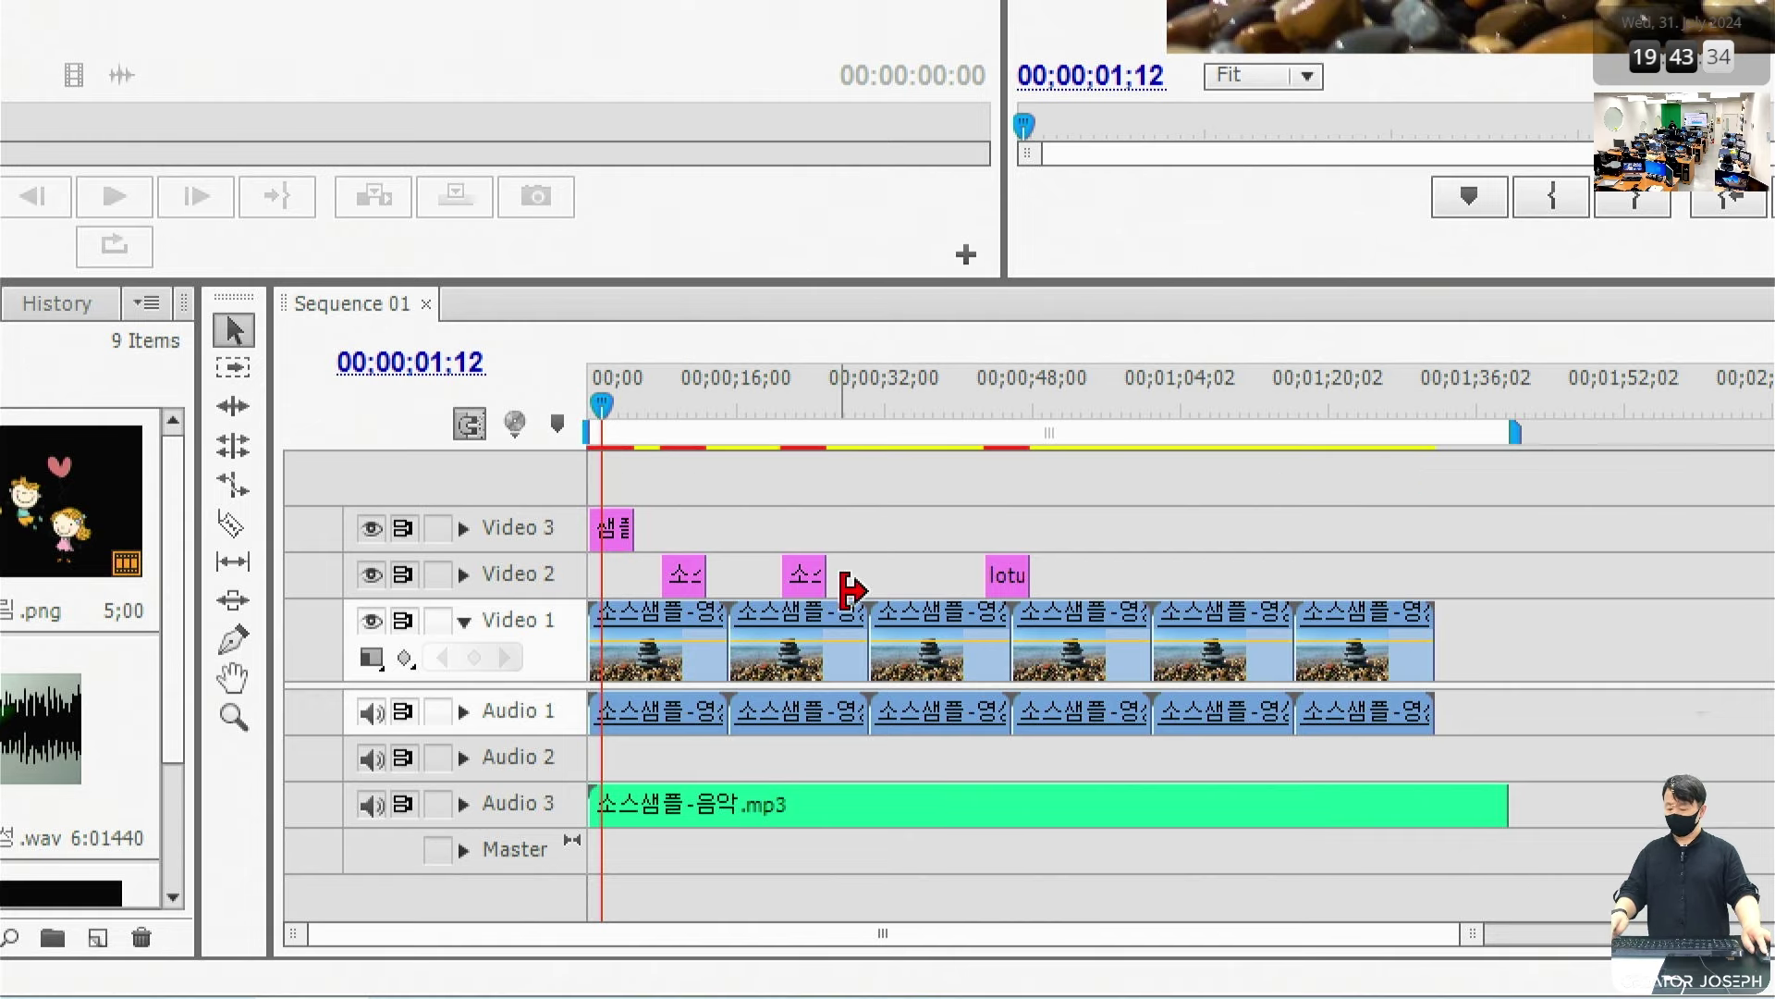
Step: Extend the 샘플소스-타이틀 title on Video 3 to the end of the last Video 1 clip and preview the sequence until the lotus picture
{"action": "left_click", "coordinate": [656, 514]}
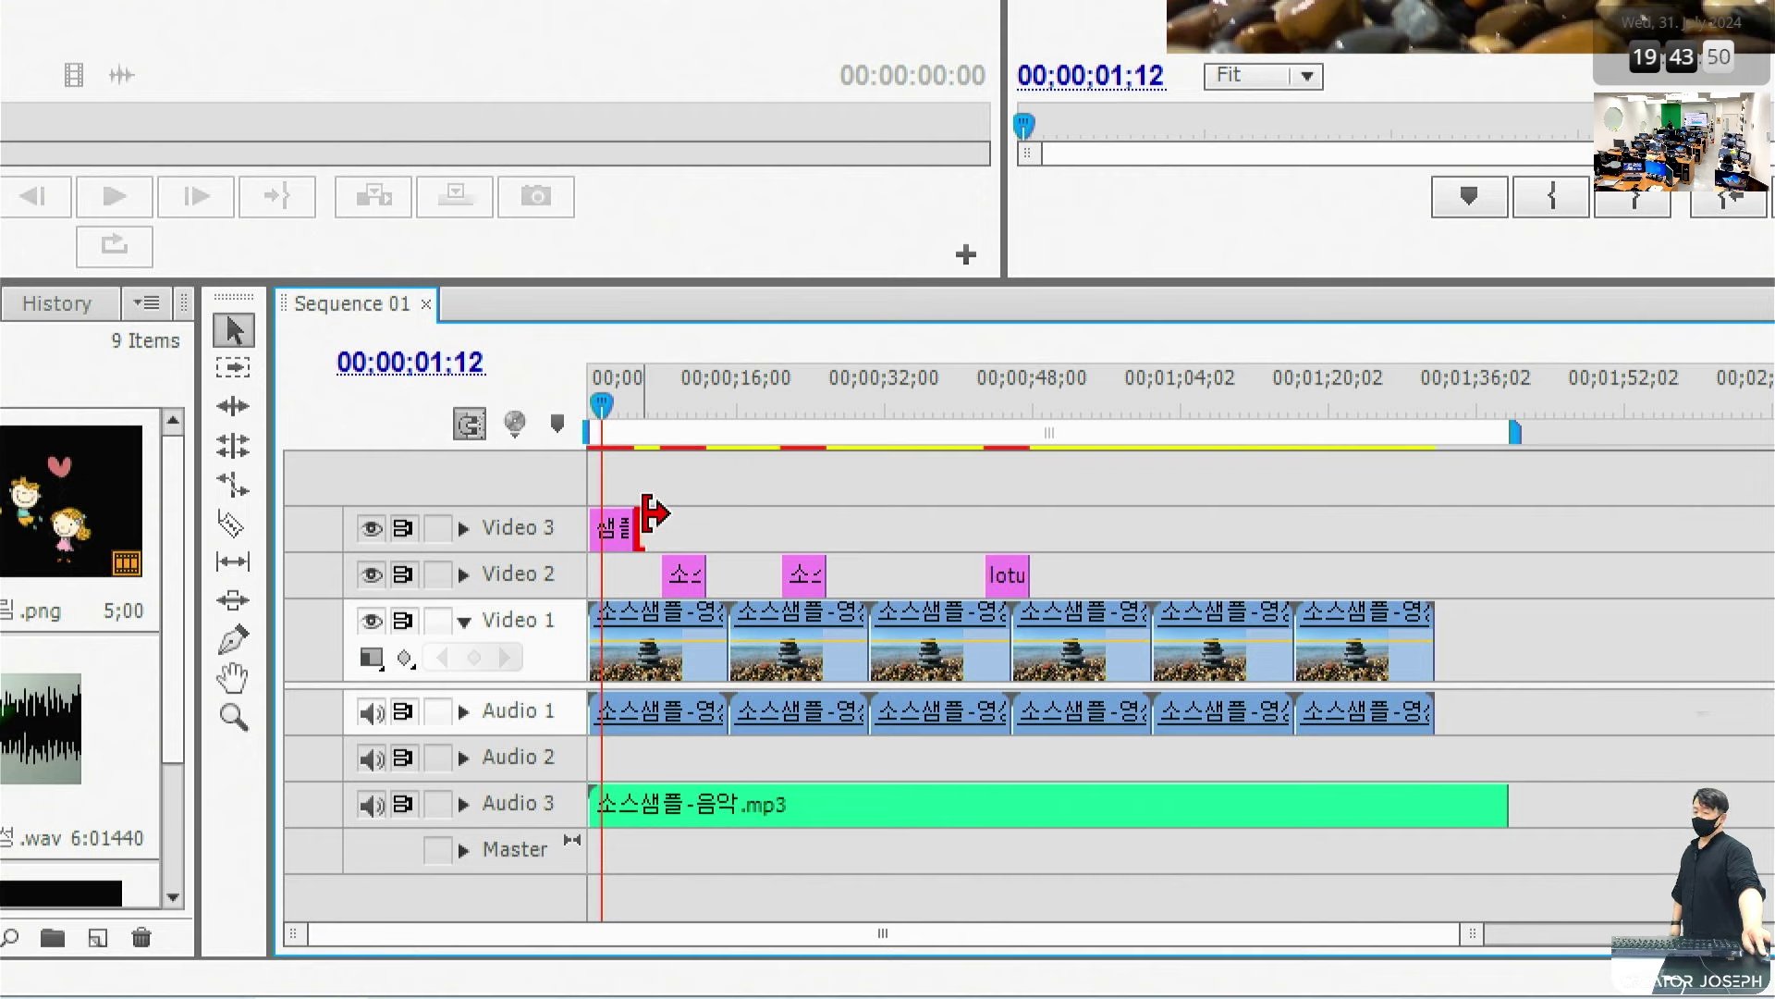
{"action": "left_click_drag", "start_coordinate": [656, 513], "coordinate": [1476, 536]}
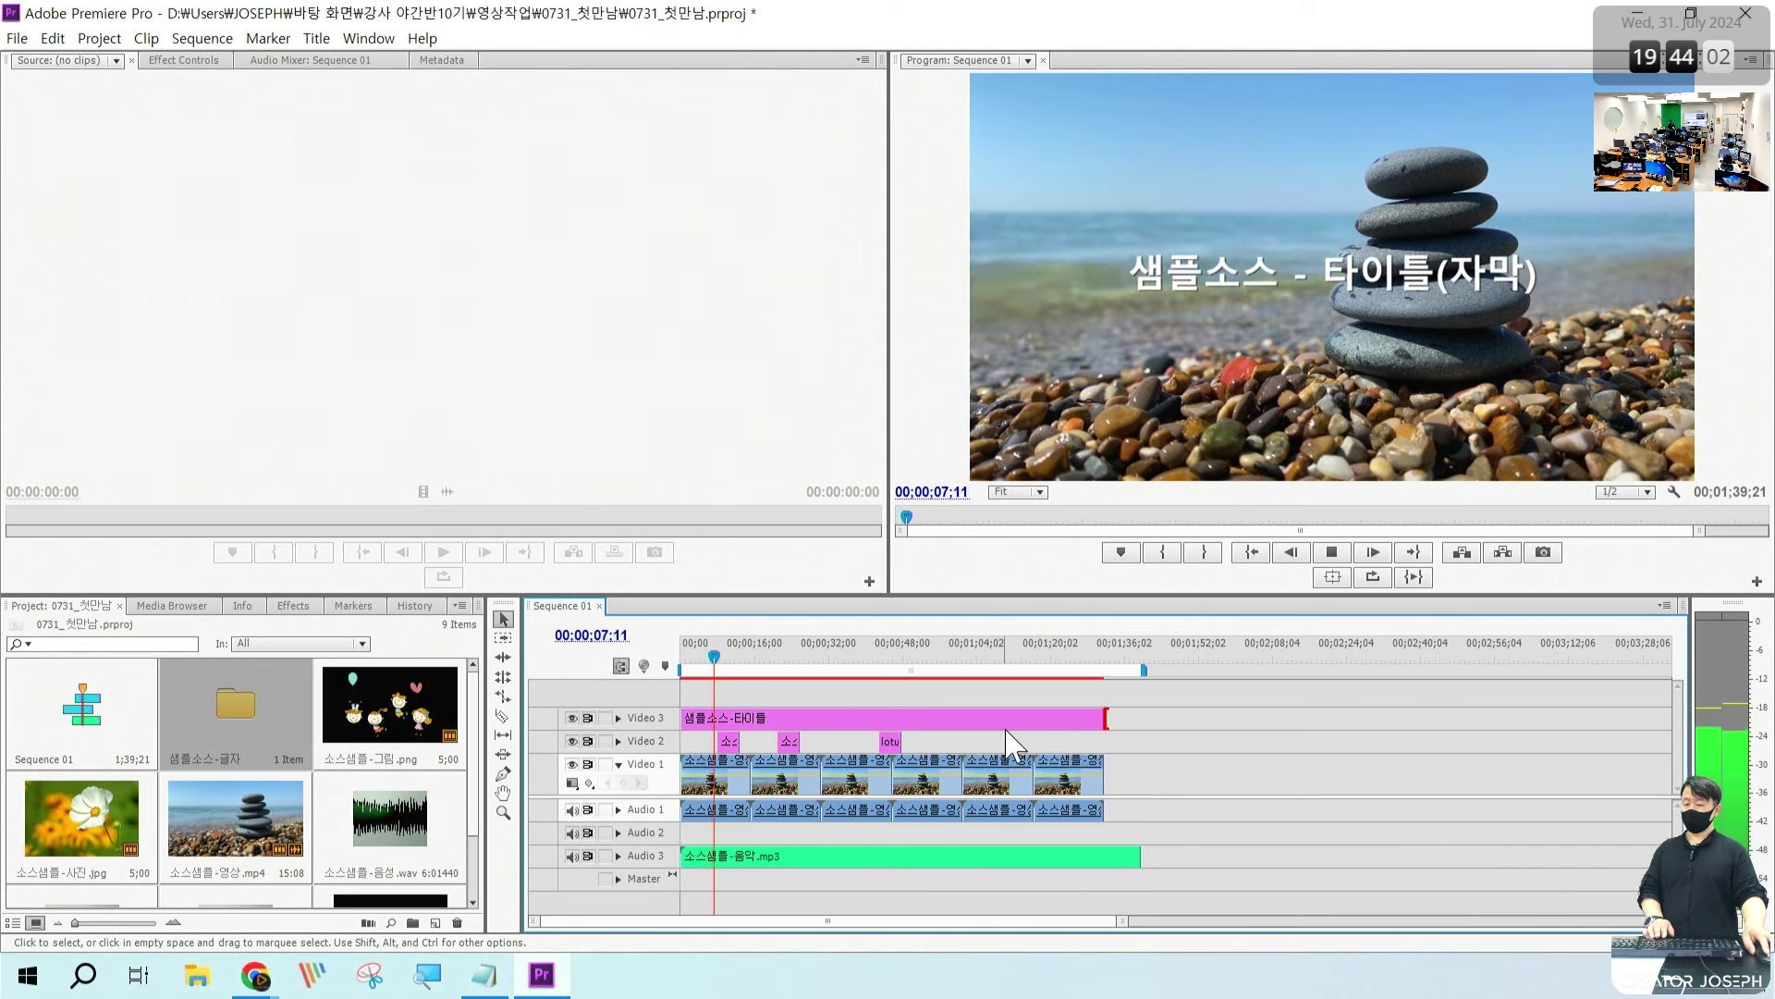
{"action": "key", "text": "space"}
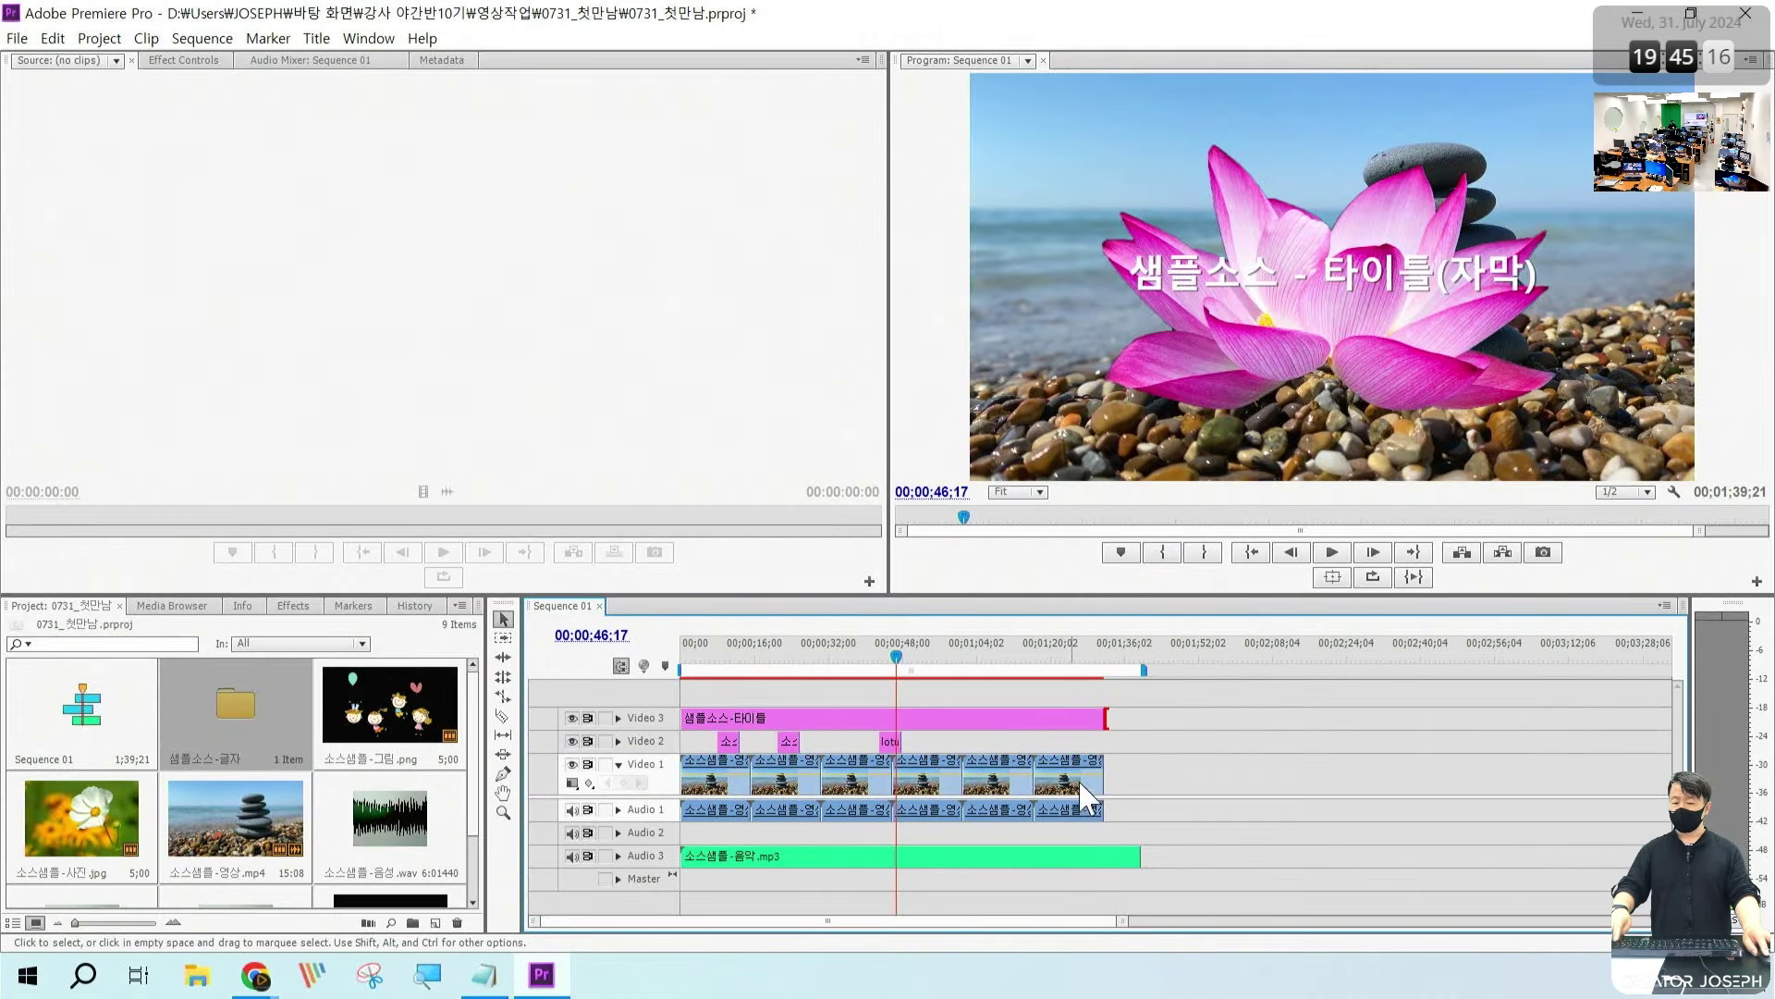
{"action": "mouse_move", "coordinate": [1203, 760]}
{"action": "left_mouse_down"}
{"action": "mouse_move", "coordinate": [1226, 774]}
{"action": "mouse_move", "coordinate": [1241, 720]}
{"action": "left_mouse_up"}
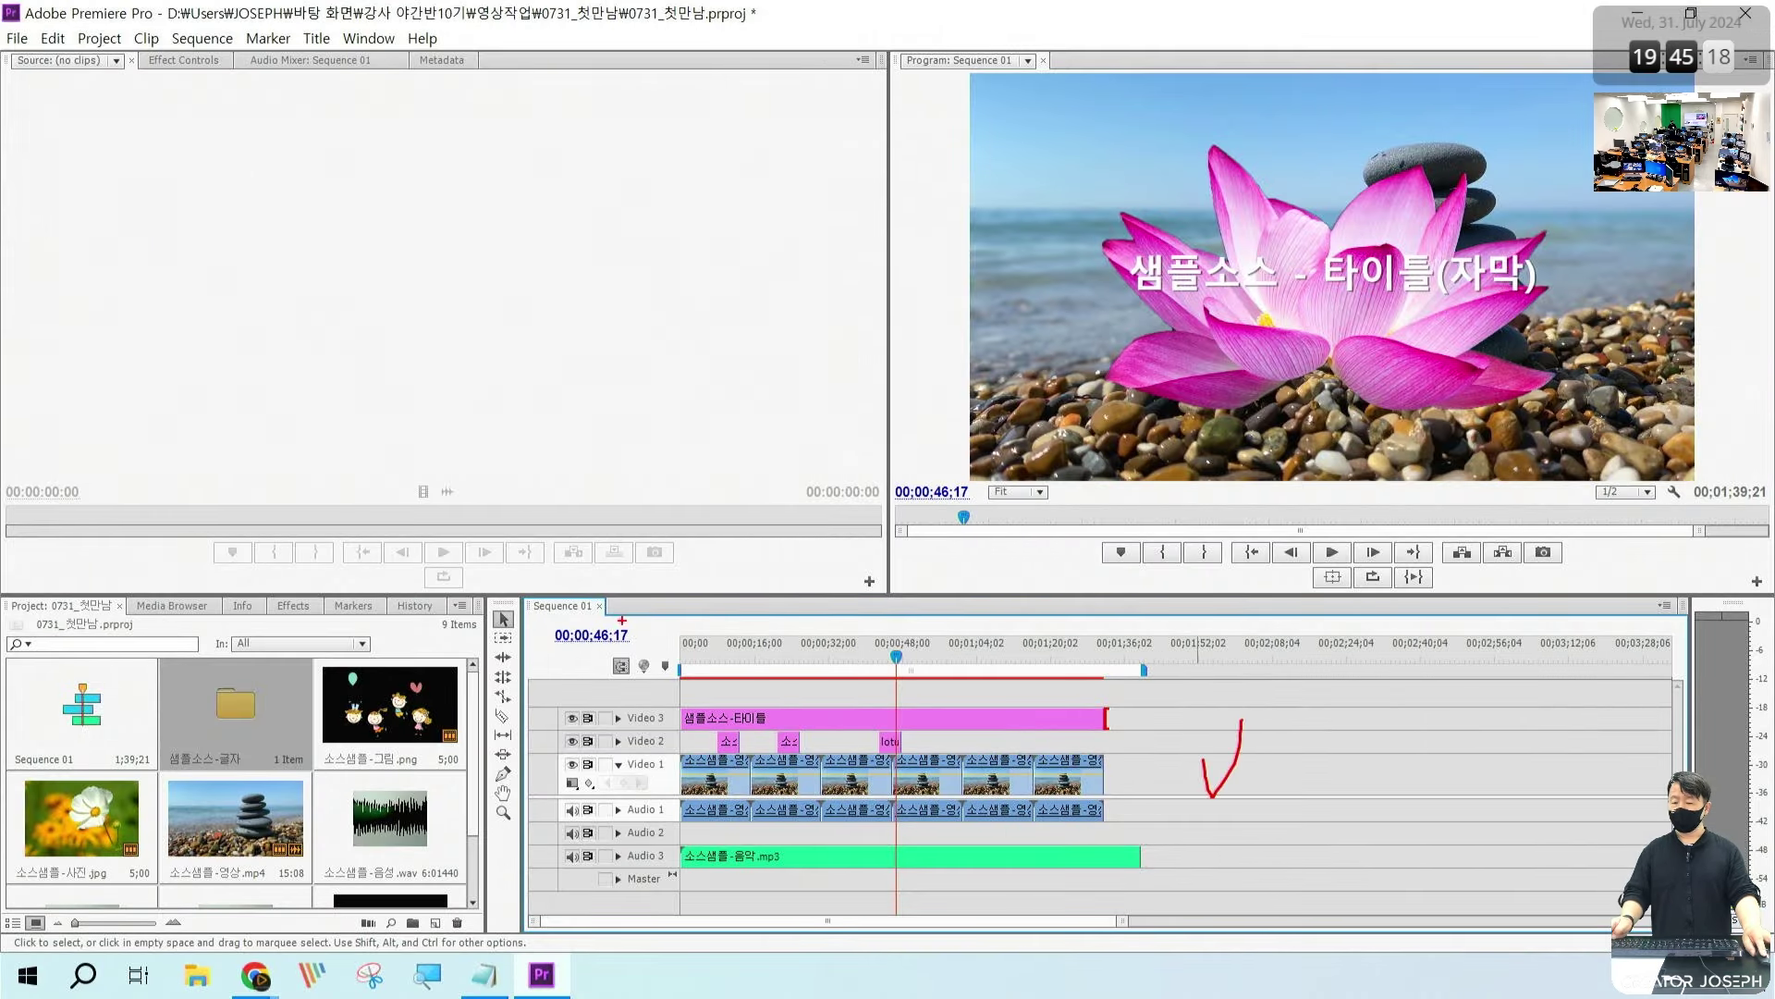
{"action": "left_click_drag", "start_coordinate": [620, 614], "coordinate": [1682, 617]}
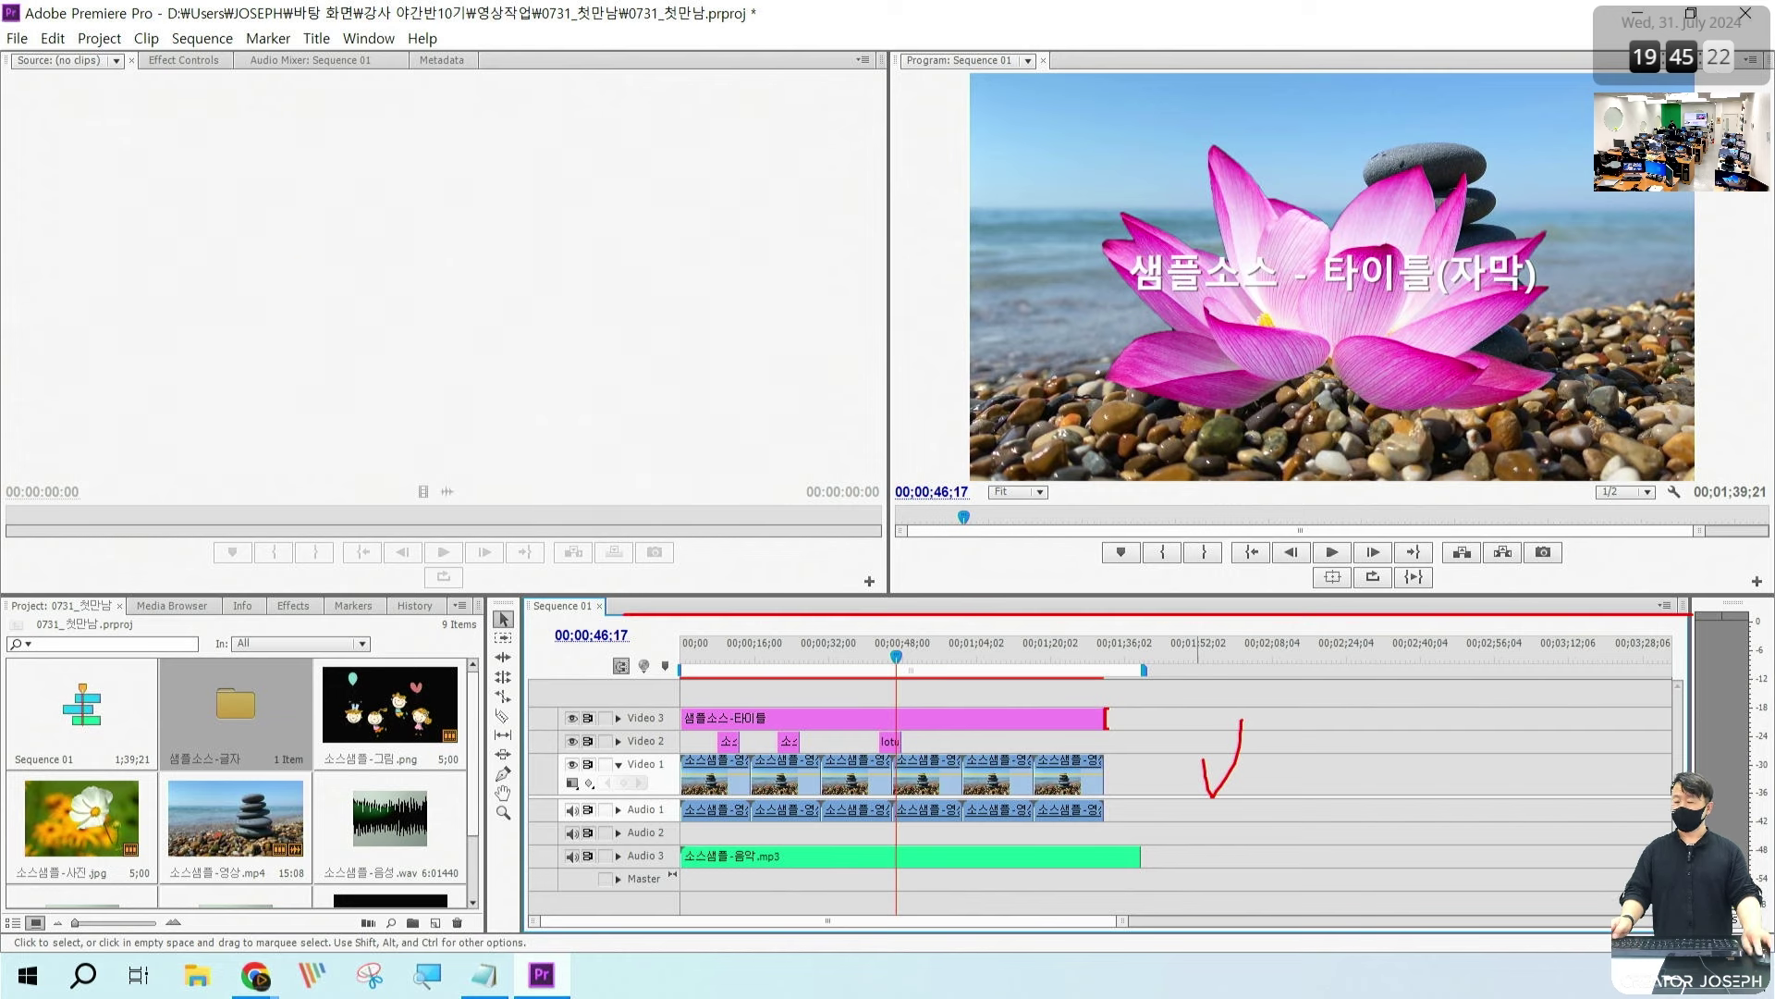
{"action": "mouse_move", "coordinate": [352, 231]}
{"action": "left_mouse_down"}
{"action": "mouse_move", "coordinate": [398, 281]}
{"action": "mouse_move", "coordinate": [417, 211]}
{"action": "left_mouse_up"}
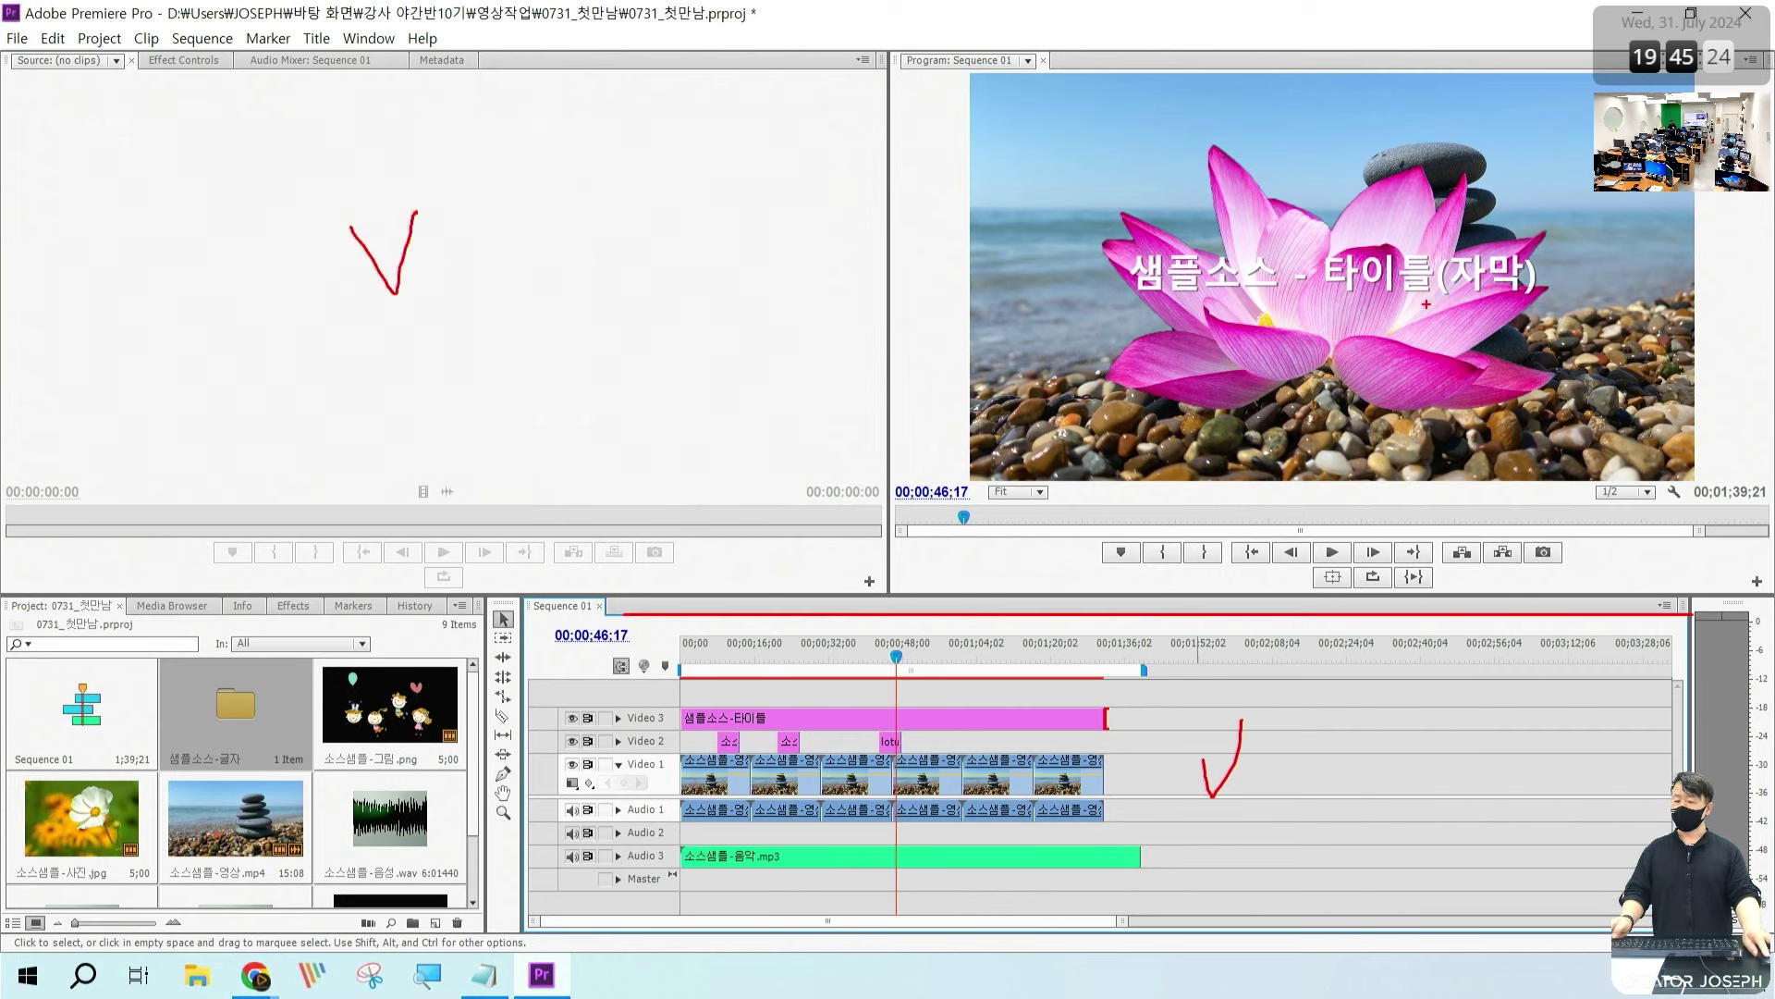
{"action": "left_click_drag", "start_coordinate": [1384, 249], "coordinate": [1405, 307]}
{"action": "left_click_drag", "start_coordinate": [1406, 307], "coordinate": [1441, 248]}
{"action": "mouse_move", "coordinate": [235, 745]}
{"action": "left_mouse_down"}
{"action": "mouse_move", "coordinate": [251, 771]}
{"action": "mouse_move", "coordinate": [273, 717]}
{"action": "left_mouse_up"}
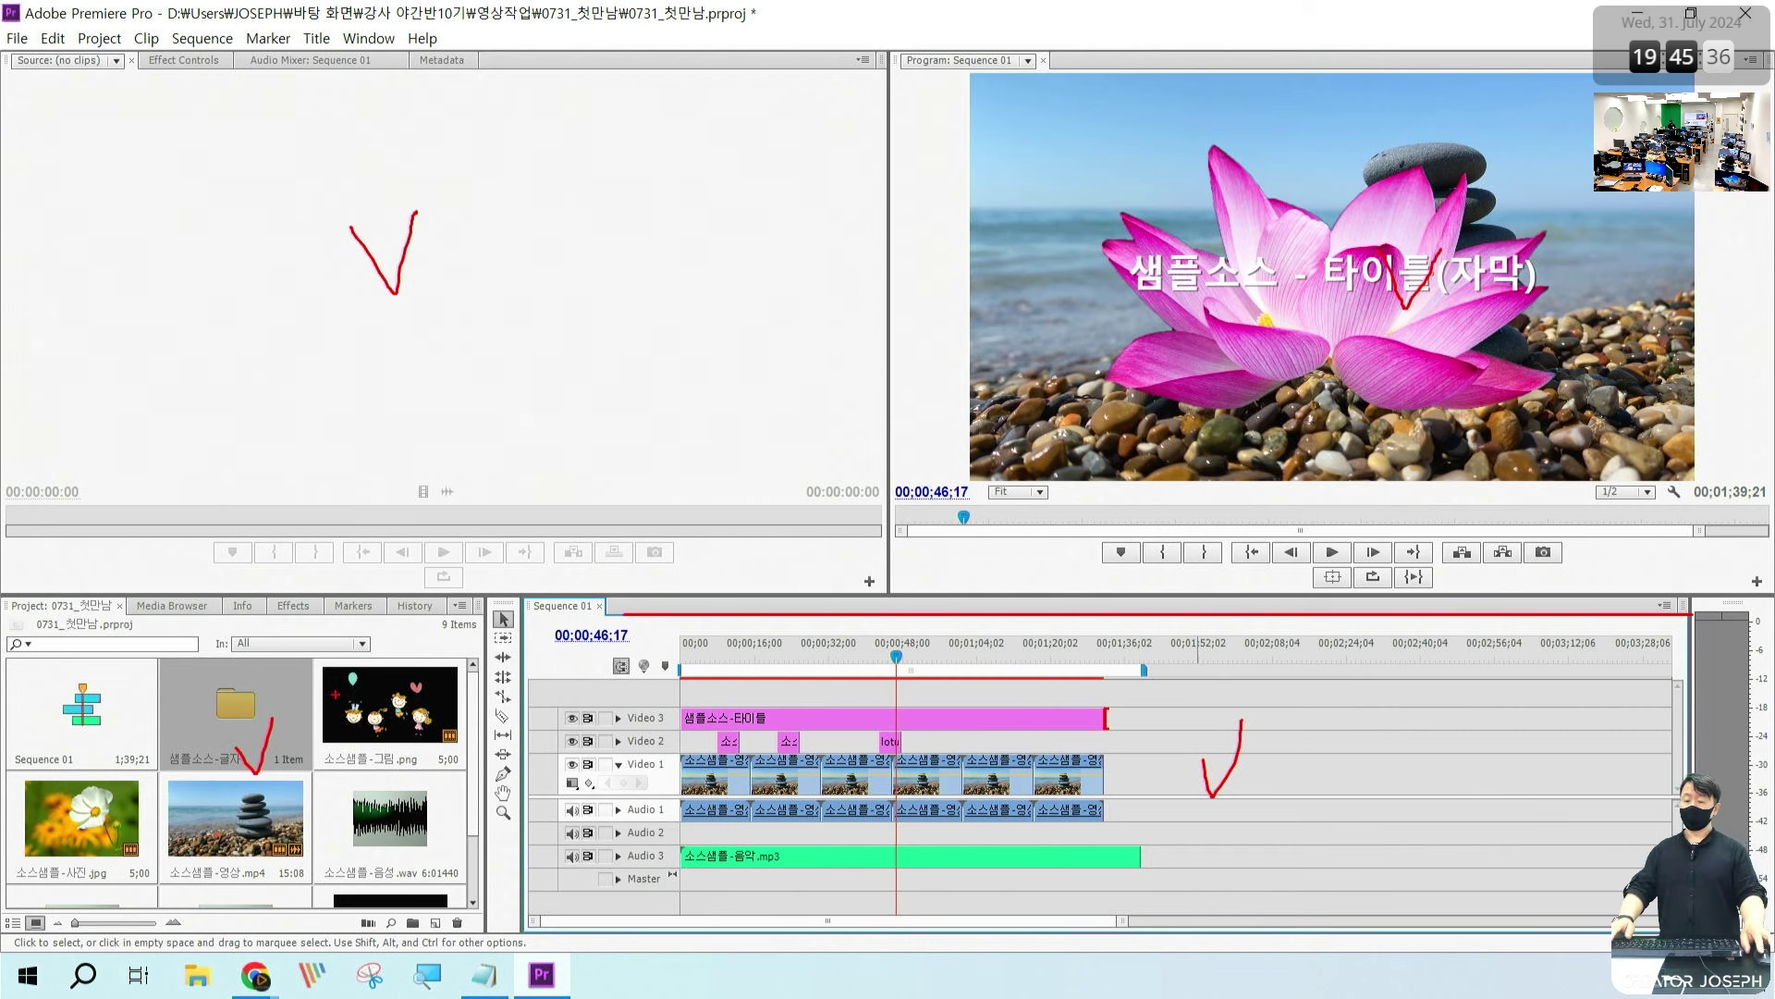
{"action": "key", "text": "Escape"}
{"action": "left_click", "coordinate": [498, 369]}
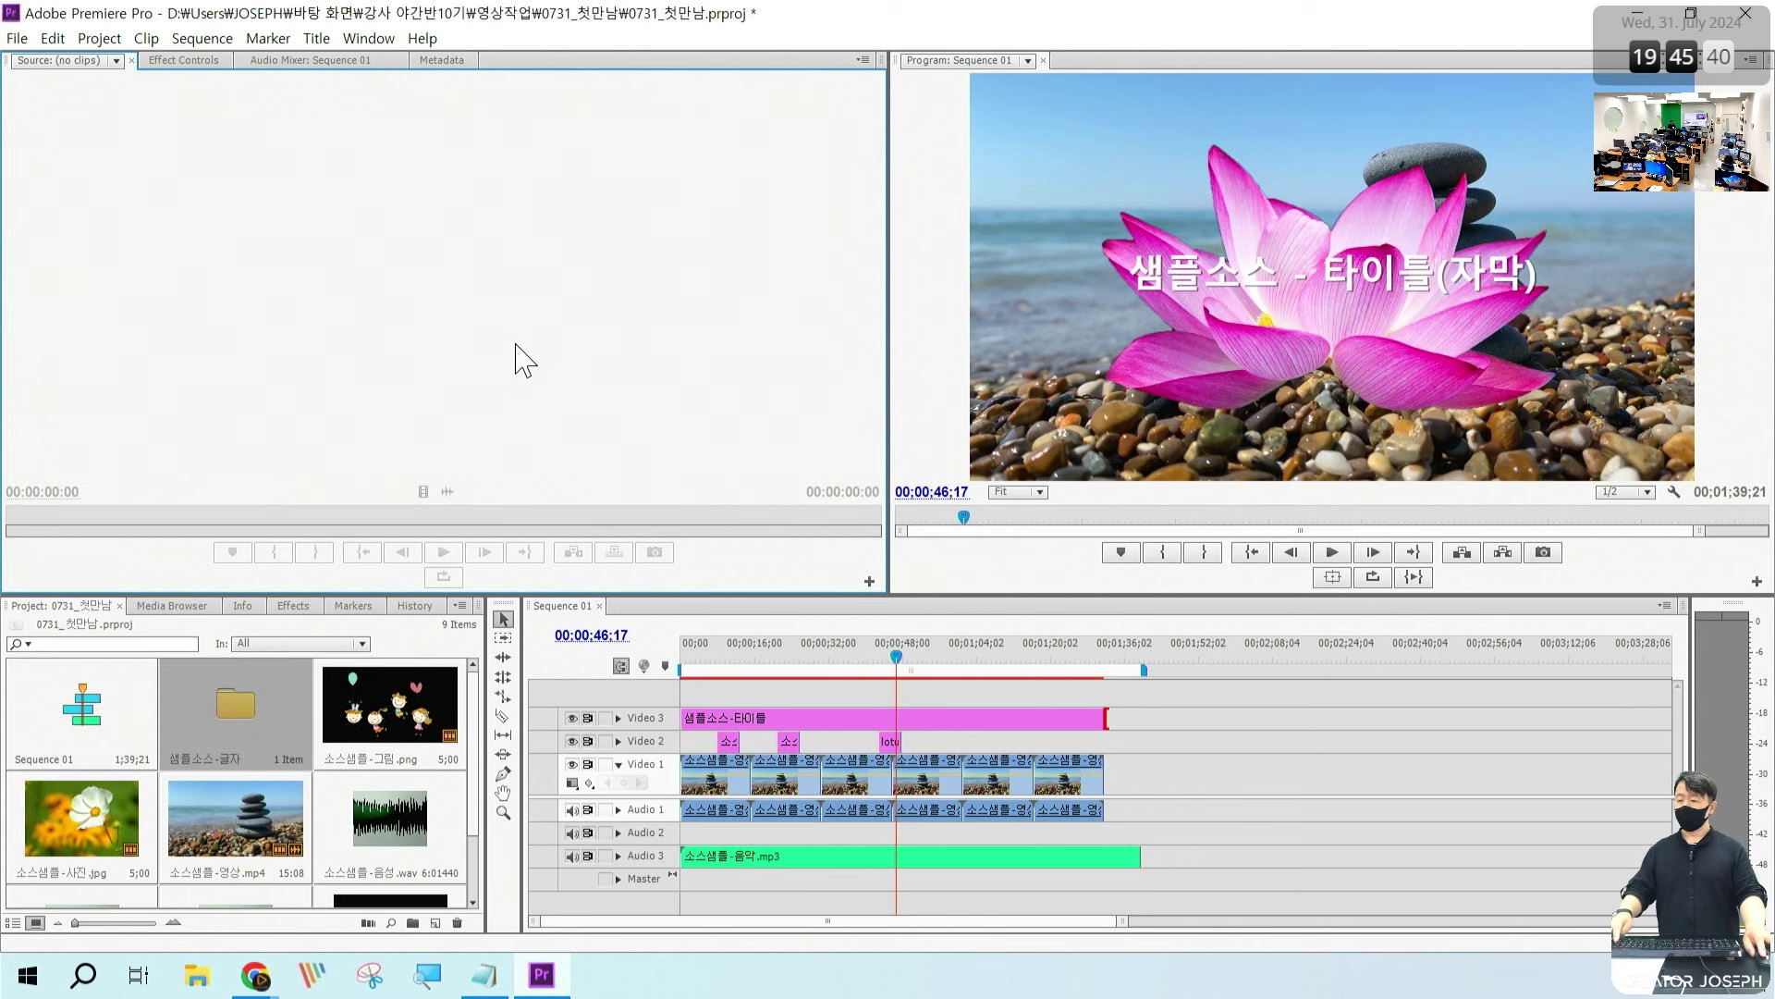
{"action": "key", "text": "ctrl+2"}
{"action": "left_click_drag", "start_coordinate": [504, 349], "coordinate": [522, 367]}
{"action": "mouse_move", "coordinate": [1419, 375]}
{"action": "left_mouse_down"}
{"action": "mouse_move", "coordinate": [1306, 371]}
{"action": "mouse_move", "coordinate": [1339, 241]}
{"action": "mouse_move", "coordinate": [1373, 425]}
{"action": "left_mouse_up"}
{"action": "left_click_drag", "start_coordinate": [1229, 710], "coordinate": [1315, 870]}
{"action": "left_click_drag", "start_coordinate": [334, 781], "coordinate": [359, 683]}
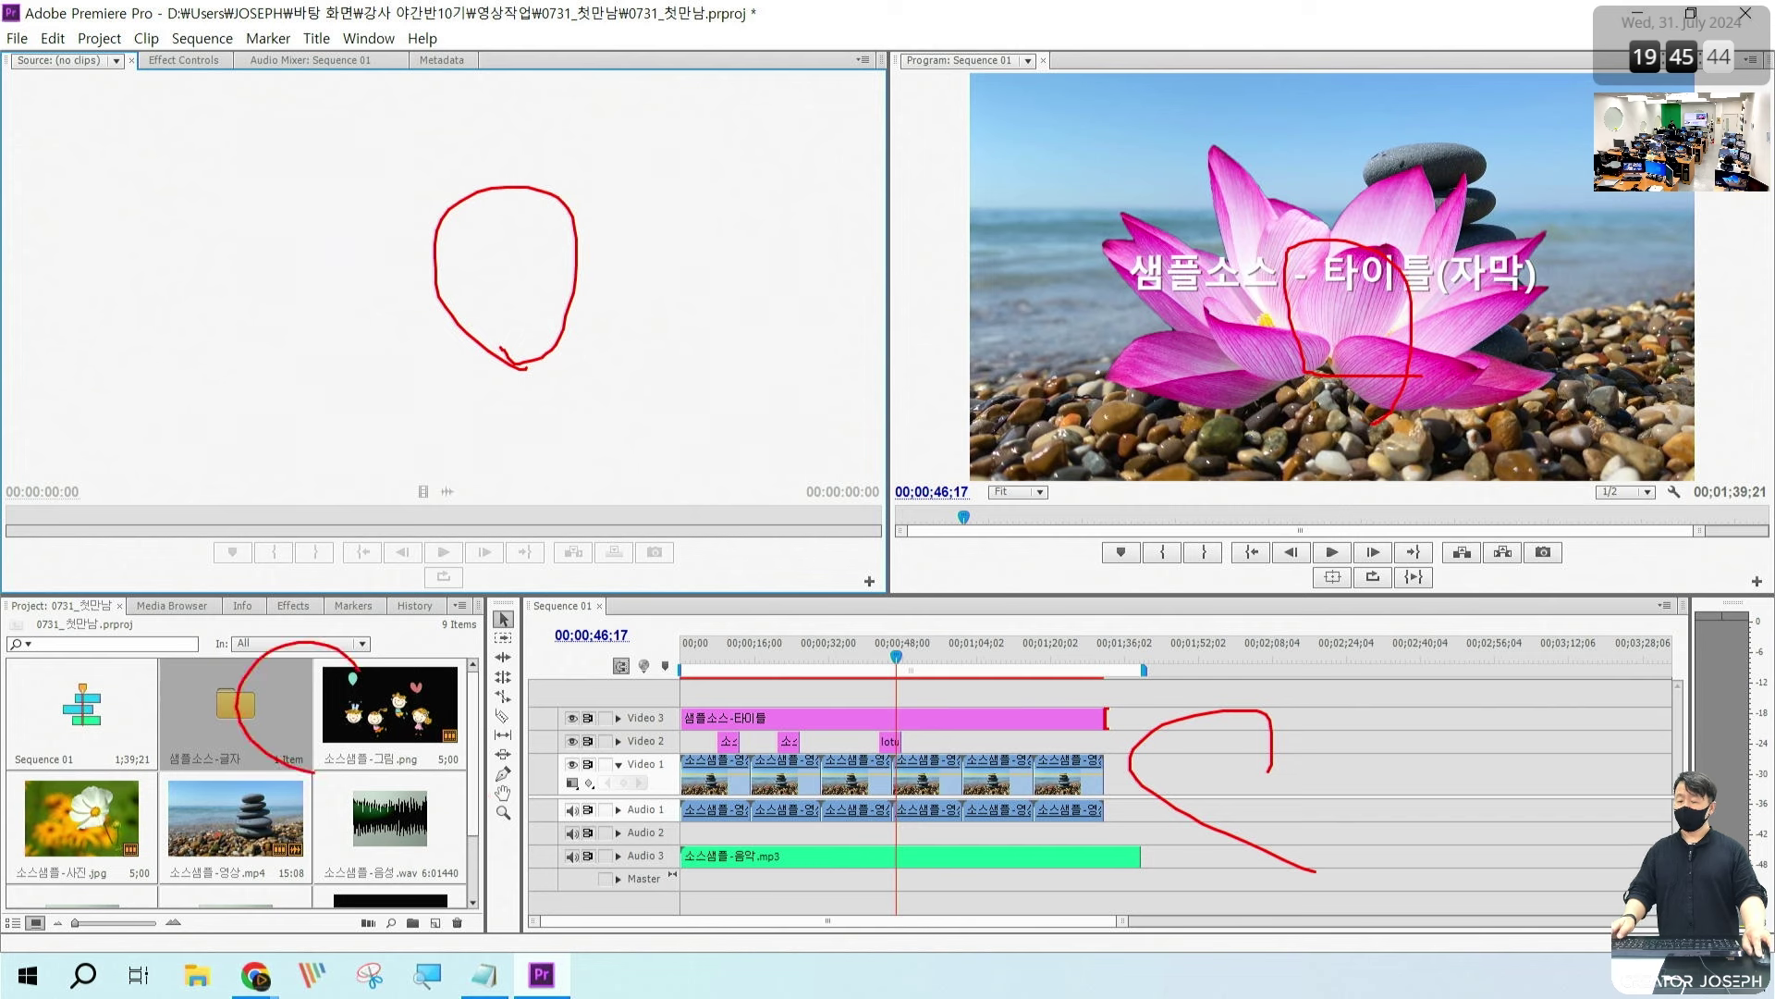
{"action": "key", "text": "Escape"}
Step: Delete all clips from Sequence 01 and return the playhead to the start of the sequence
{"action": "left_click", "coordinate": [1291, 740]}
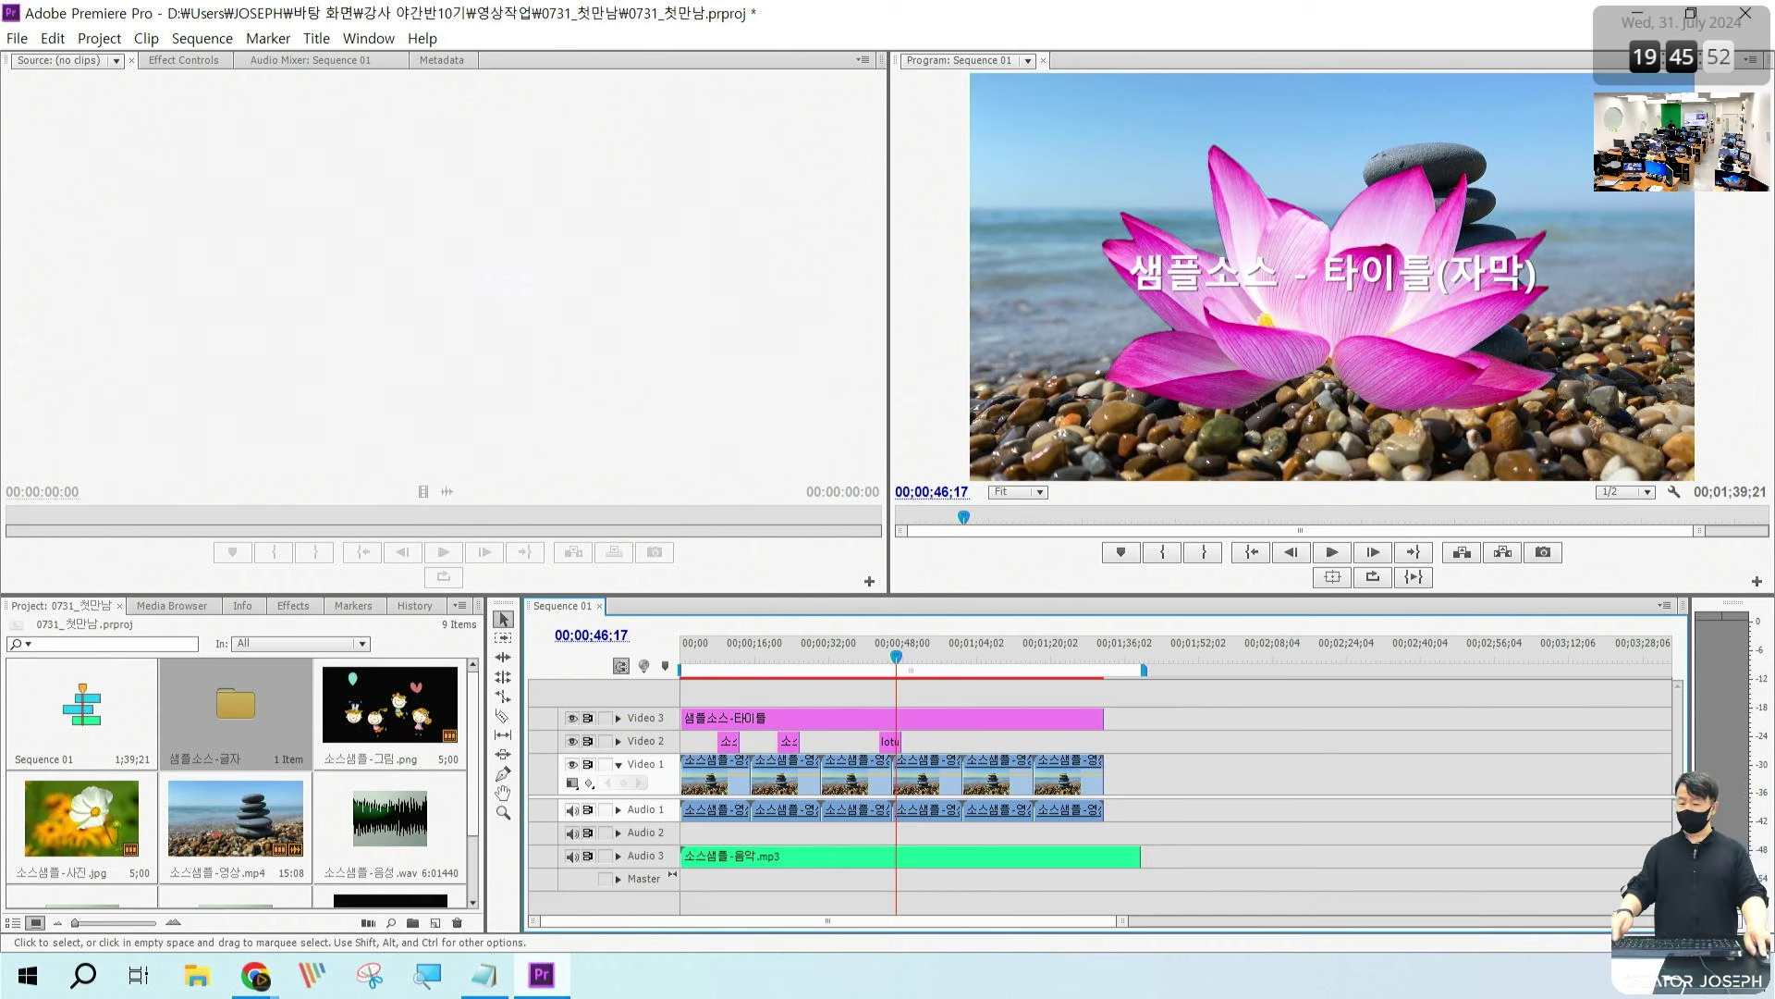
{"action": "mouse_move", "coordinate": [1244, 744]}
{"action": "left_mouse_down"}
{"action": "mouse_move", "coordinate": [1265, 790]}
{"action": "mouse_move", "coordinate": [1304, 775]}
{"action": "left_mouse_up"}
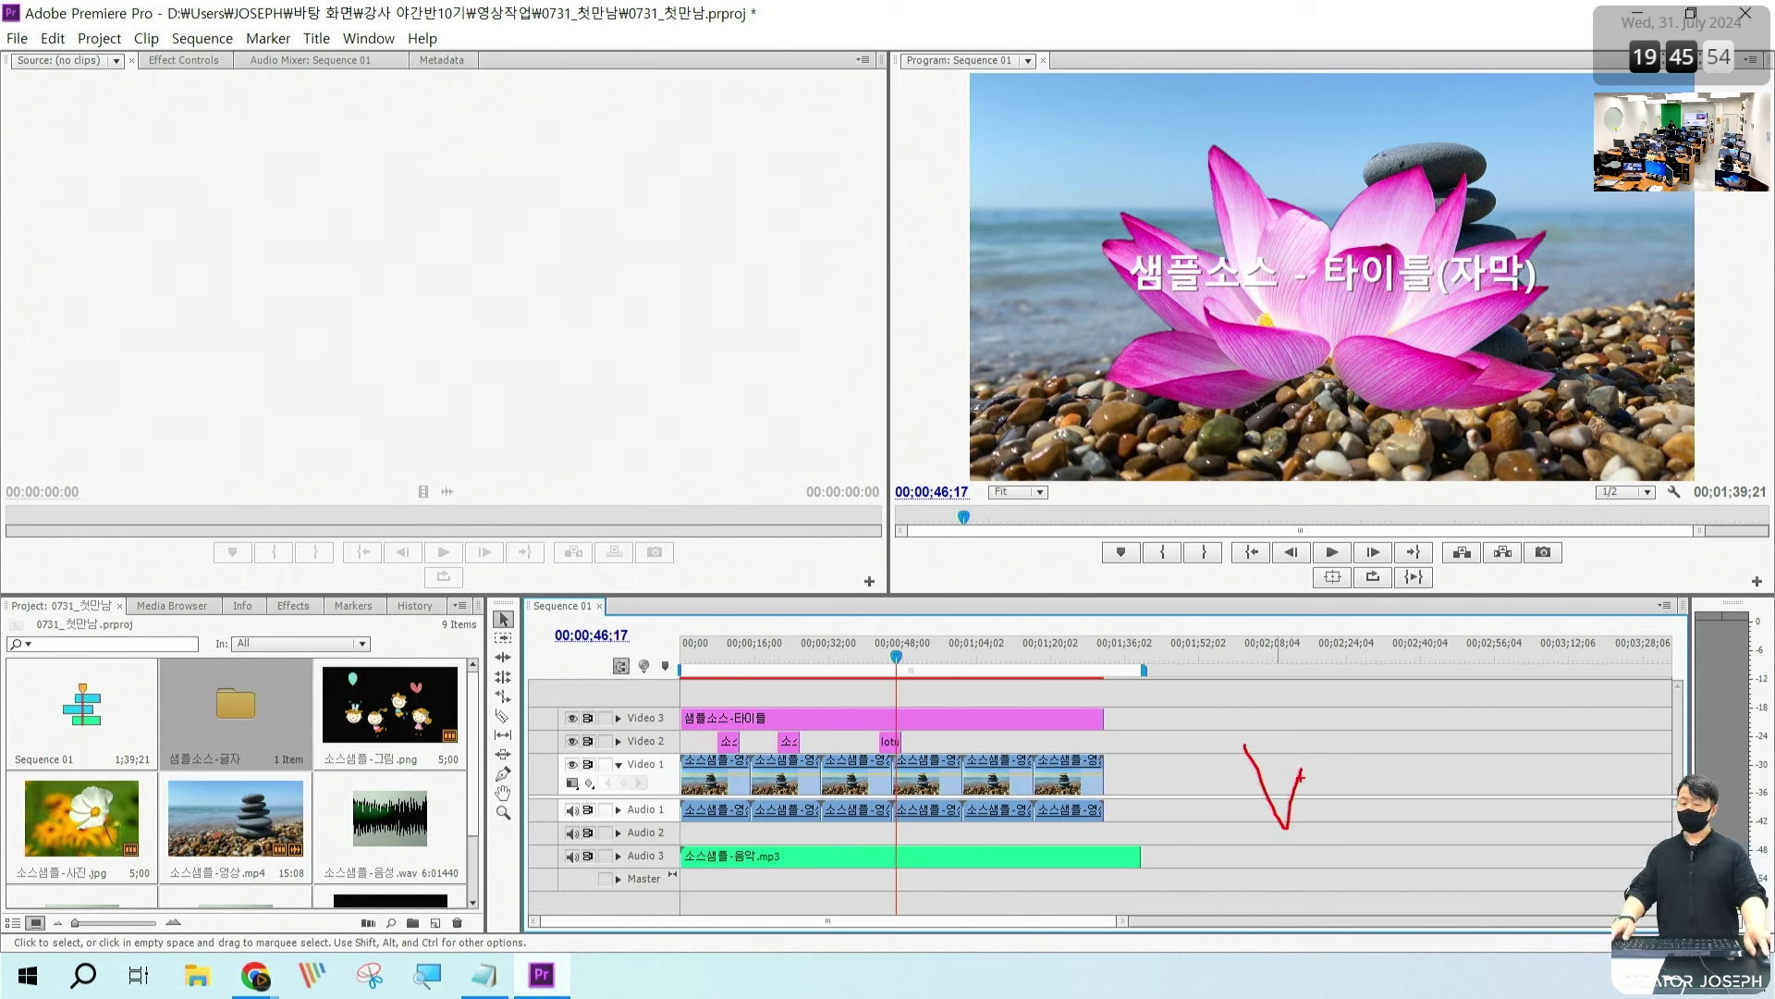
{"action": "key", "text": "ctrl+a"}
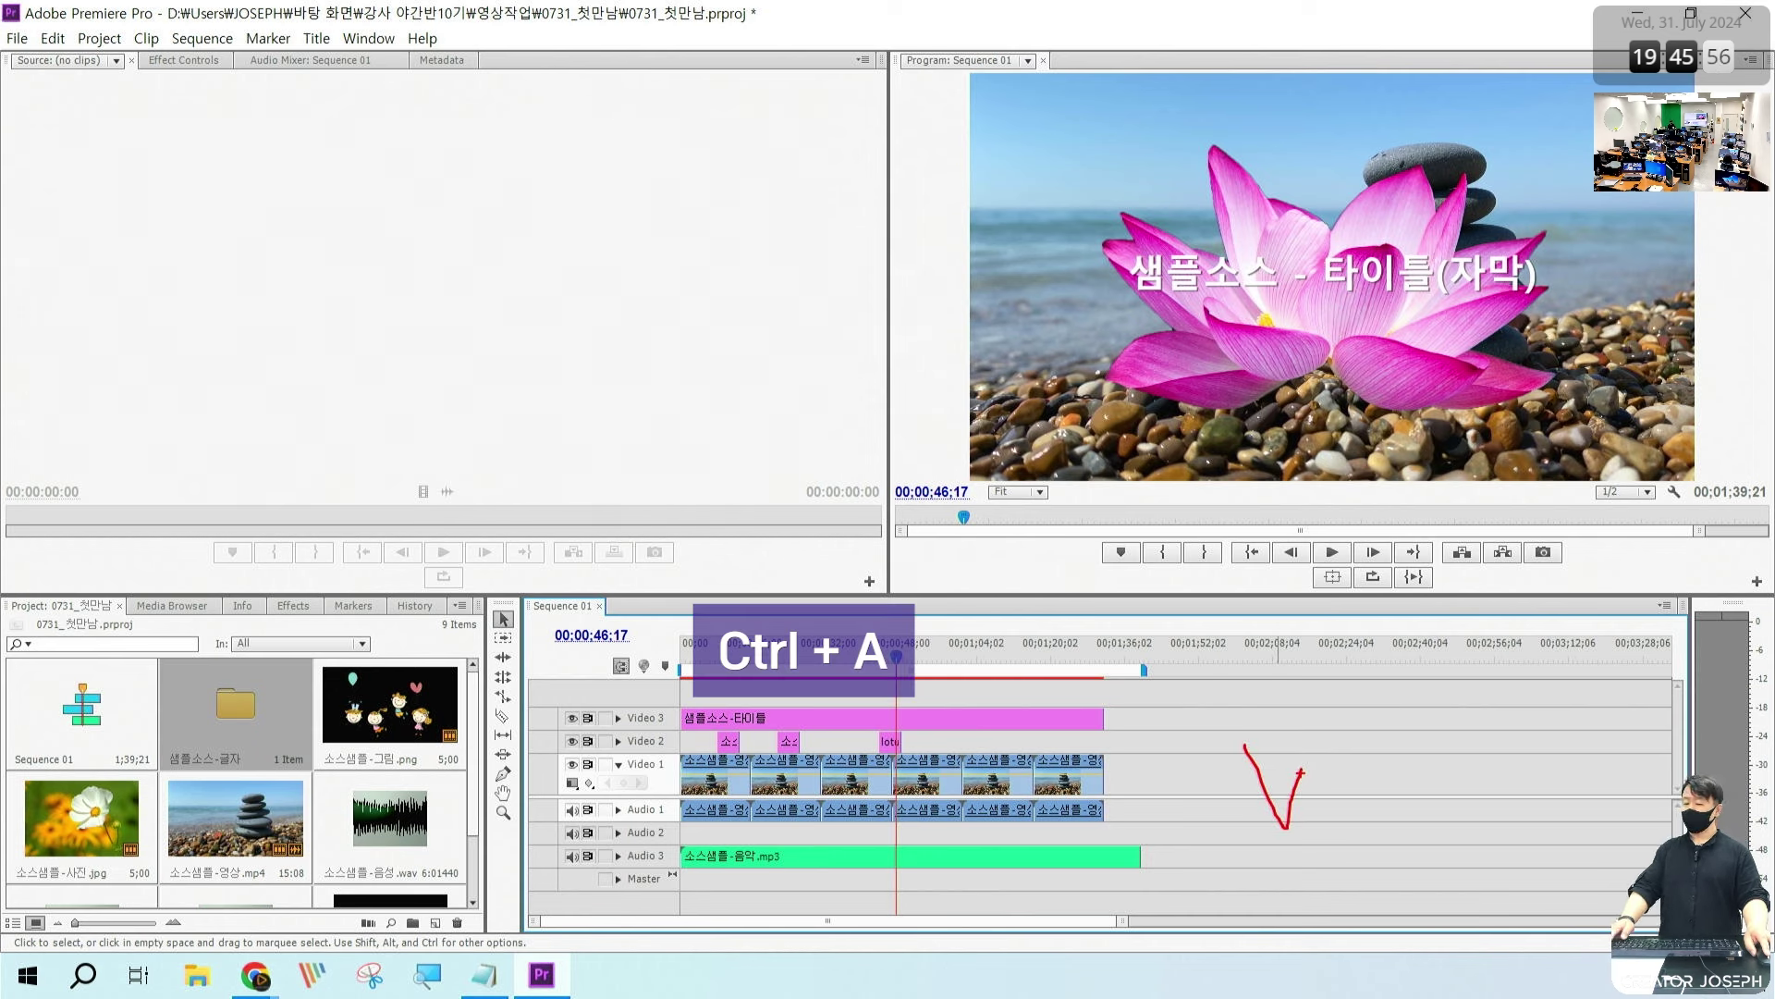
{"action": "key", "text": "Escape"}
{"action": "left_click", "coordinate": [1305, 786]}
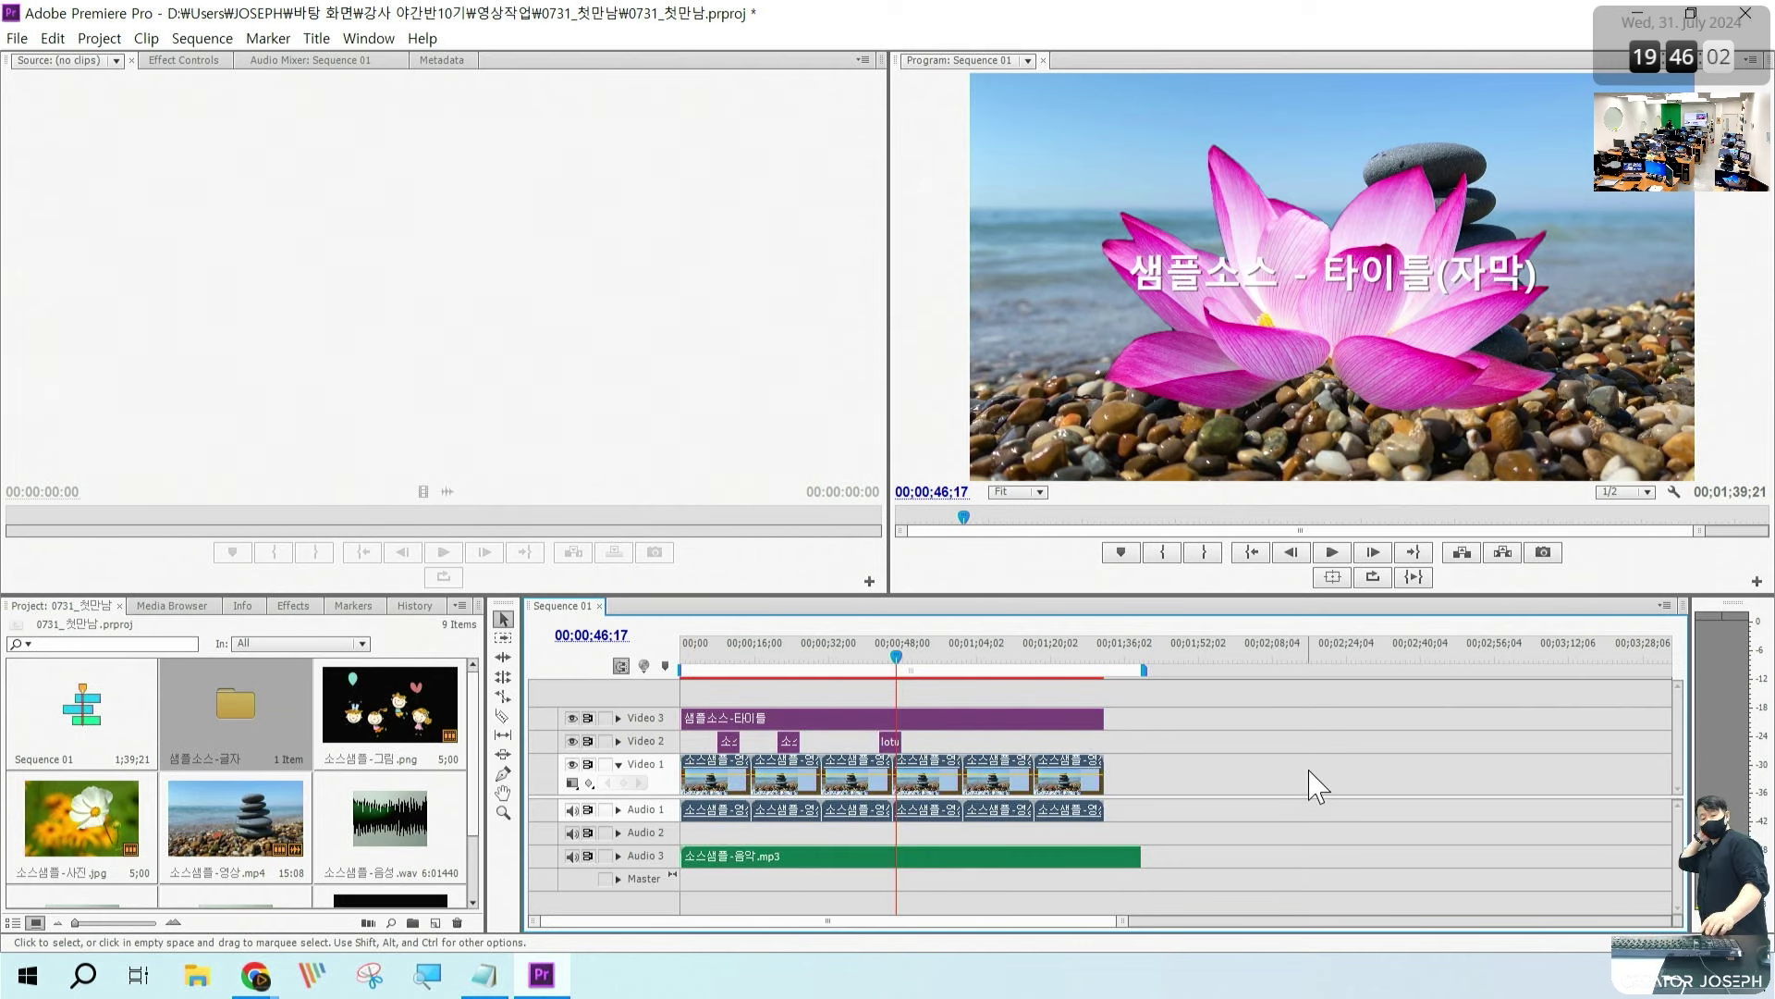
{"action": "key", "text": "Delete"}
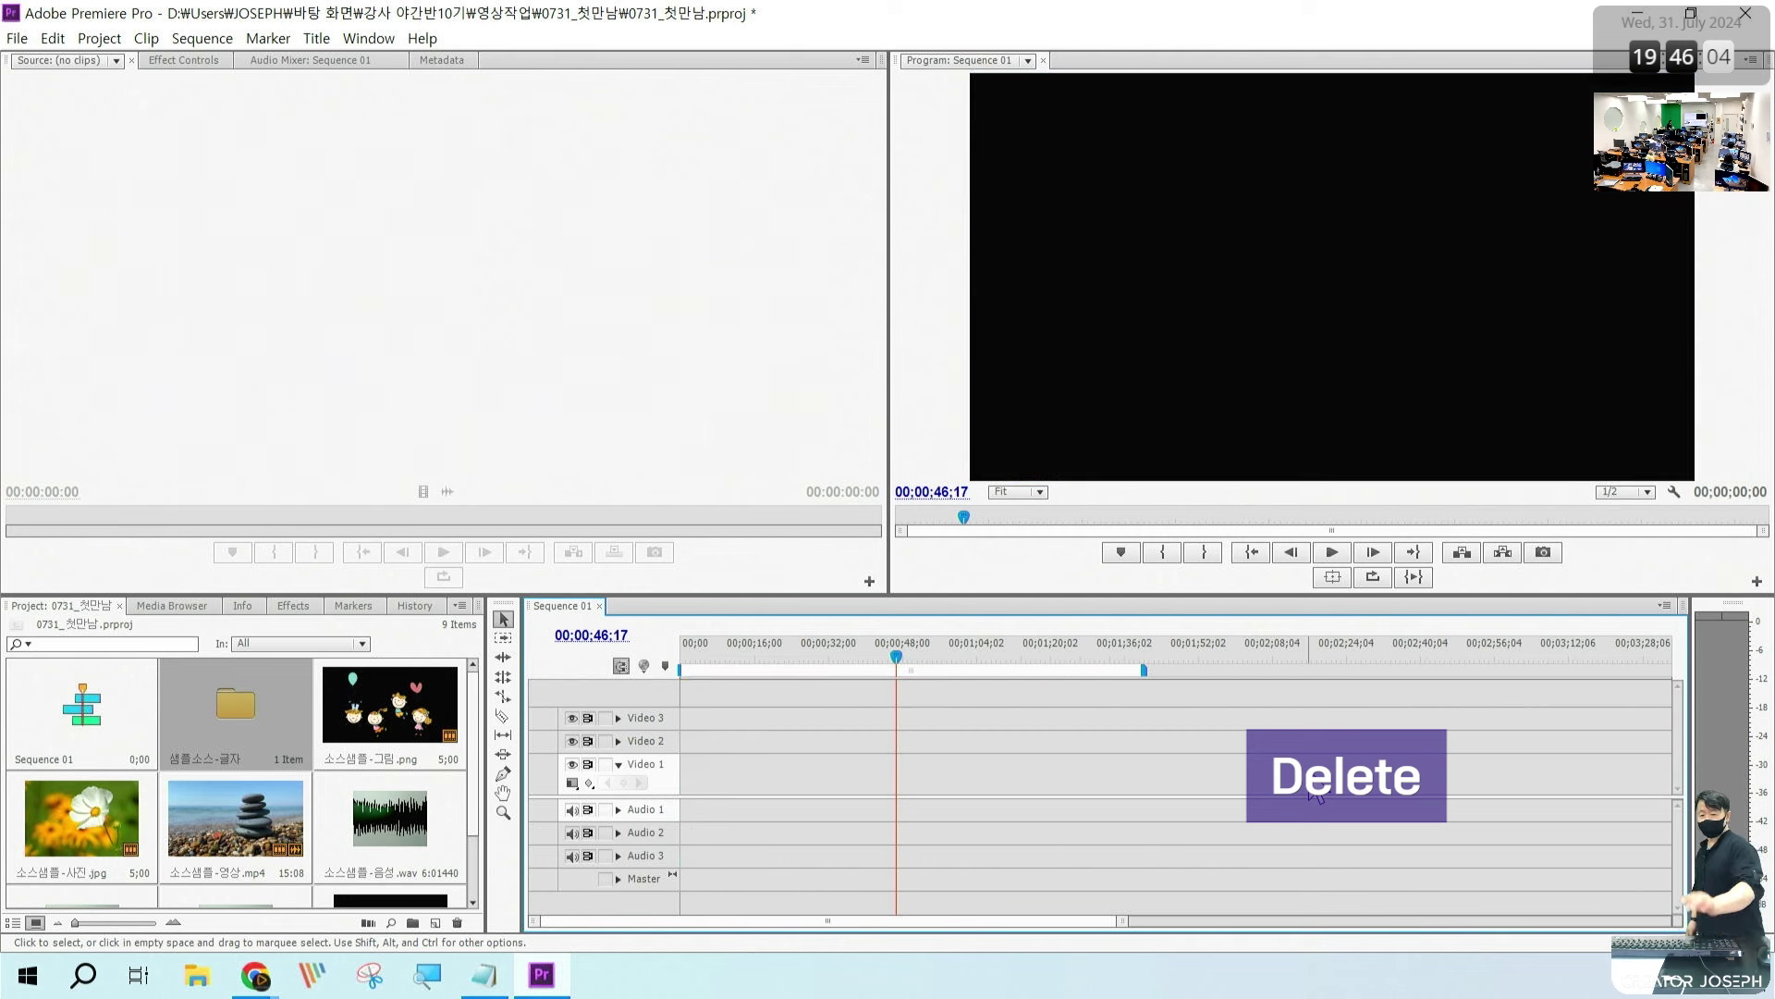
{"action": "key", "text": "Home"}
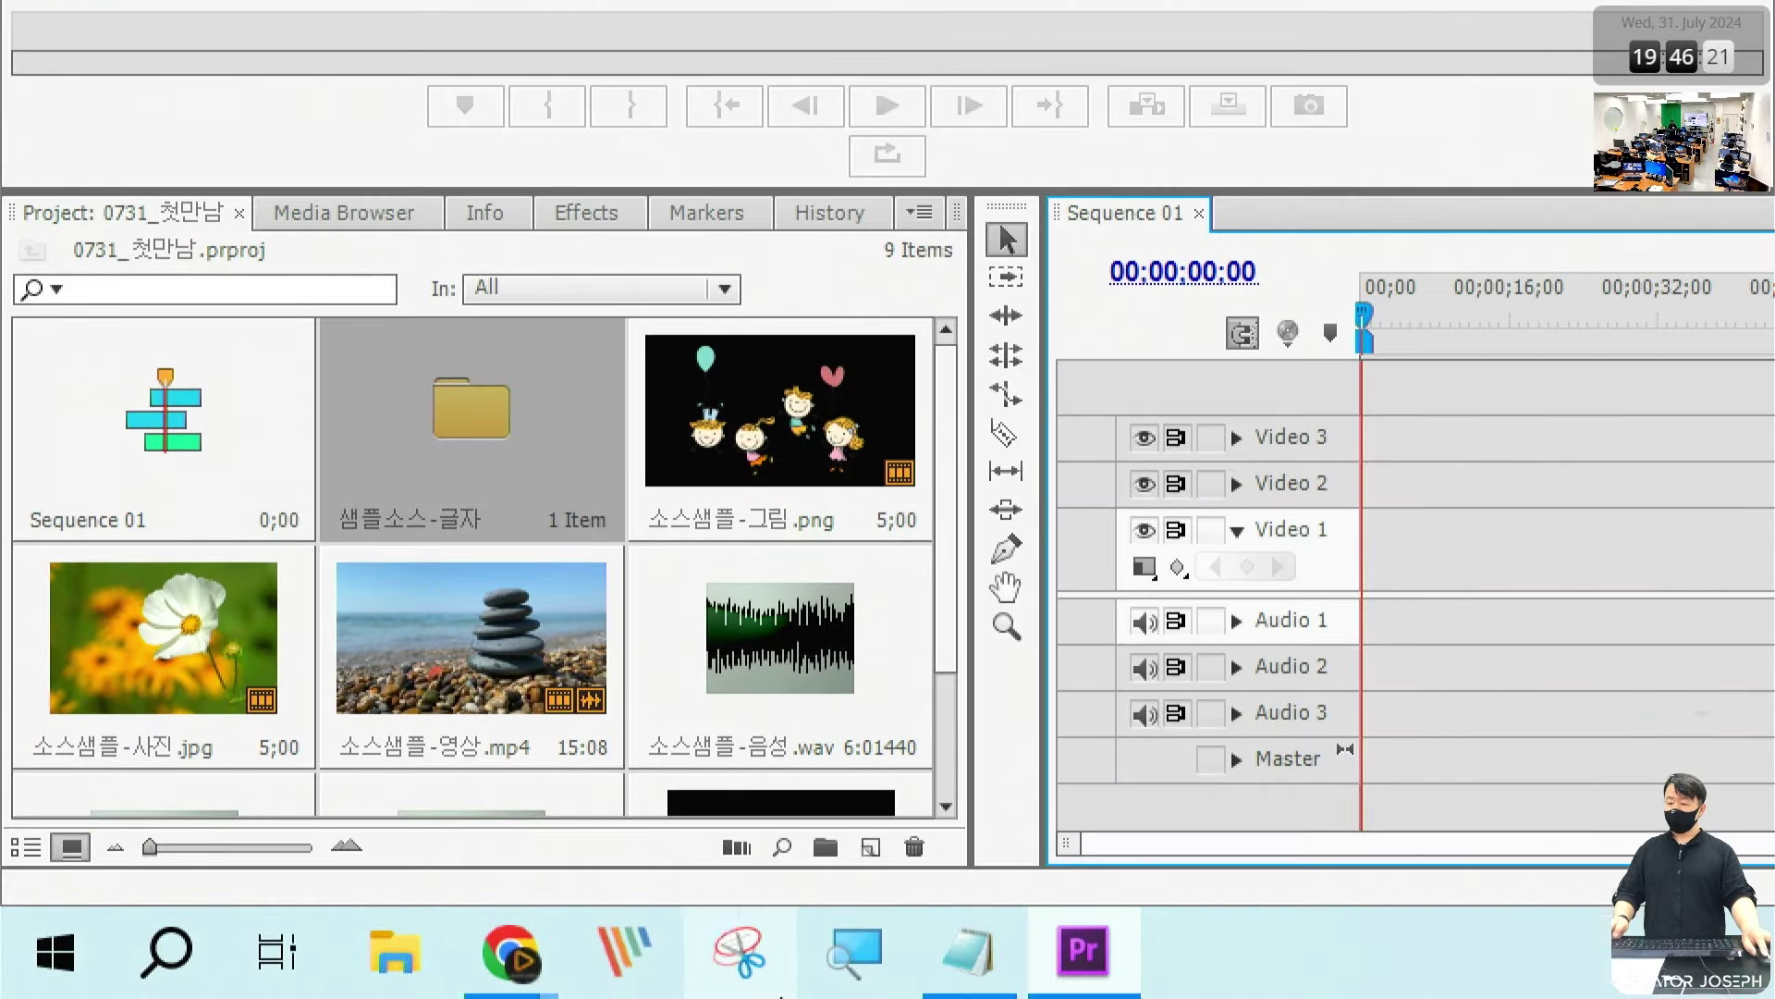
Step: Place 소스샘플-영상.mp4 at the very start of Video 1 in the emptied Sequence 01
{"action": "left_click", "coordinate": [262, 822]}
{"action": "left_click_drag", "start_coordinate": [508, 666], "coordinate": [1383, 566]}
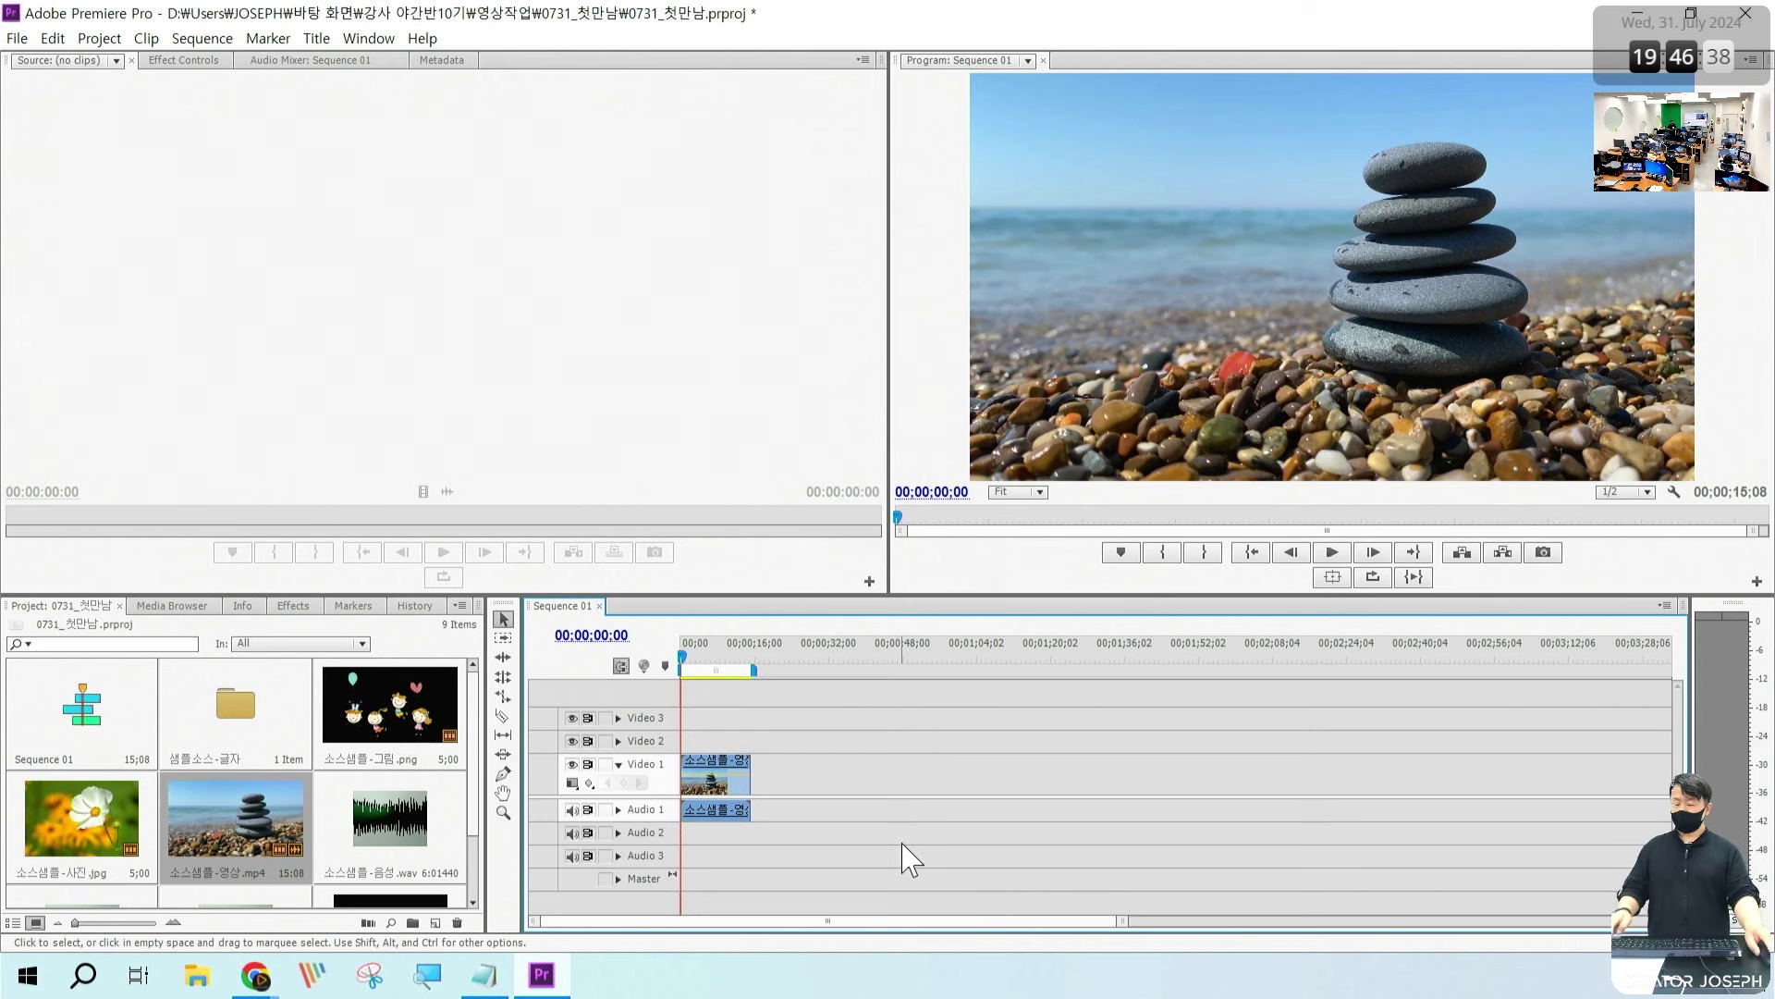
{"action": "mouse_move", "coordinate": [556, 592]}
{"action": "left_mouse_down"}
{"action": "mouse_move", "coordinate": [1302, 906]}
{"action": "mouse_move", "coordinate": [1507, 954]}
{"action": "left_mouse_up"}
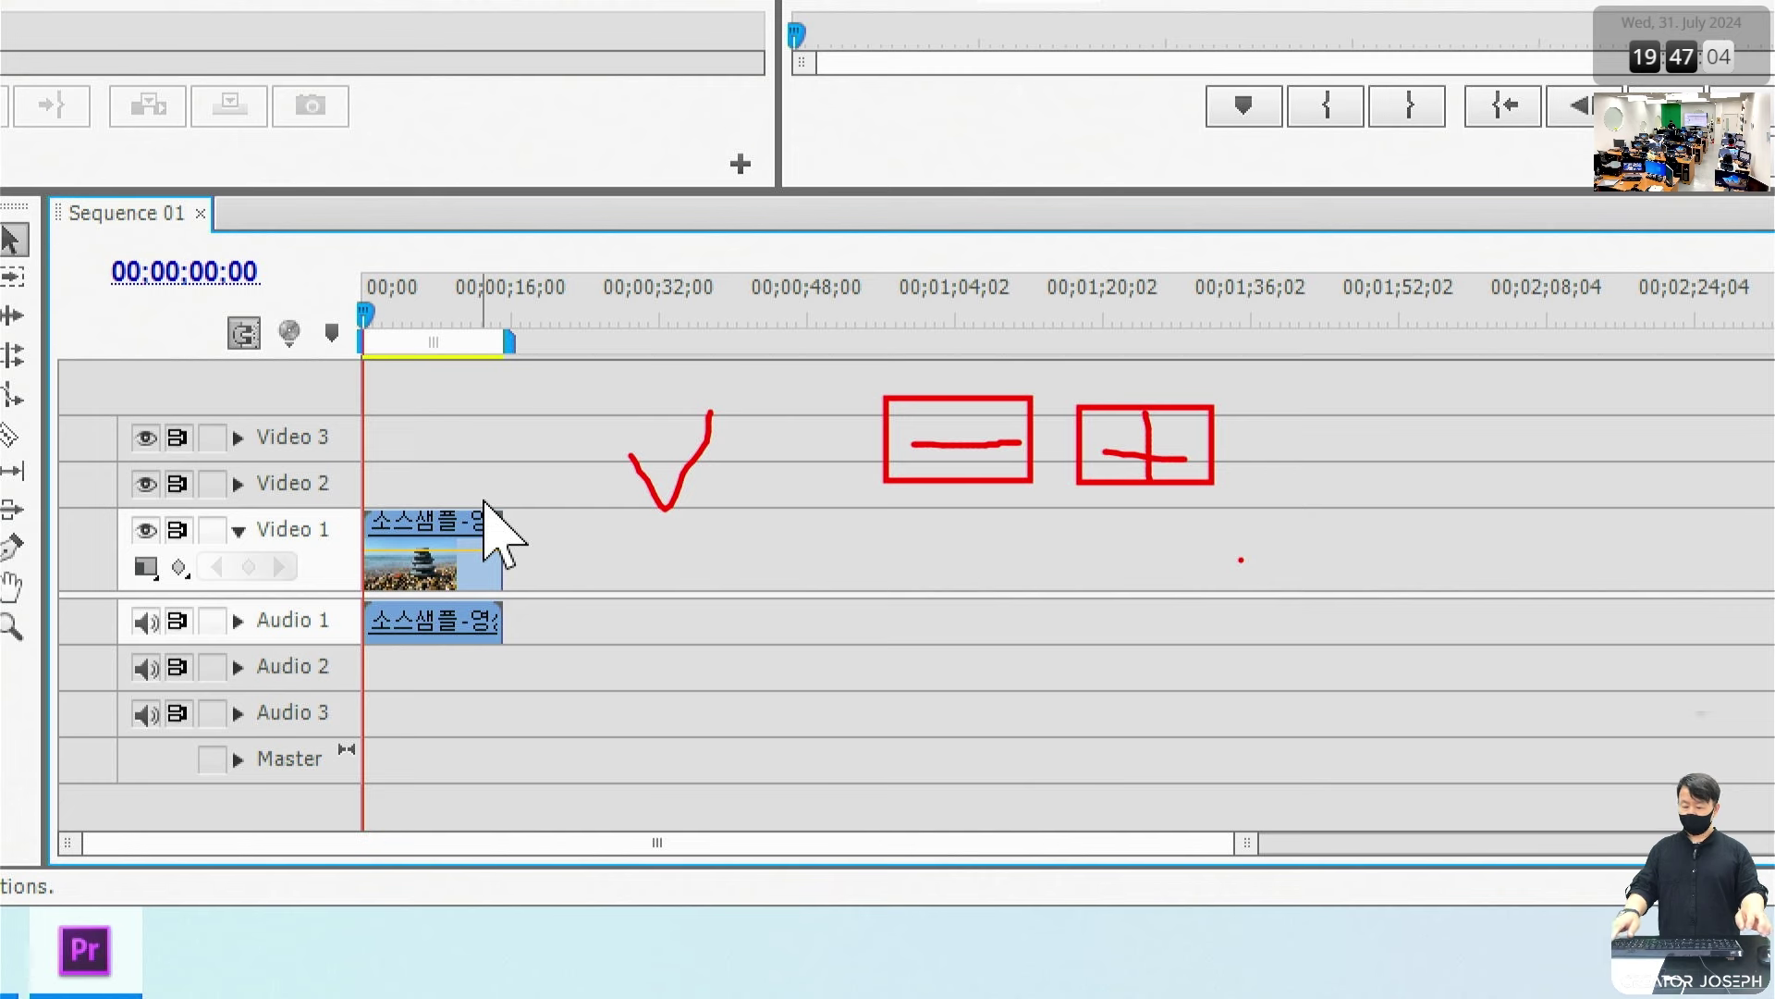
{"action": "key", "text": "equal"}
{"action": "key", "text": "equal"}
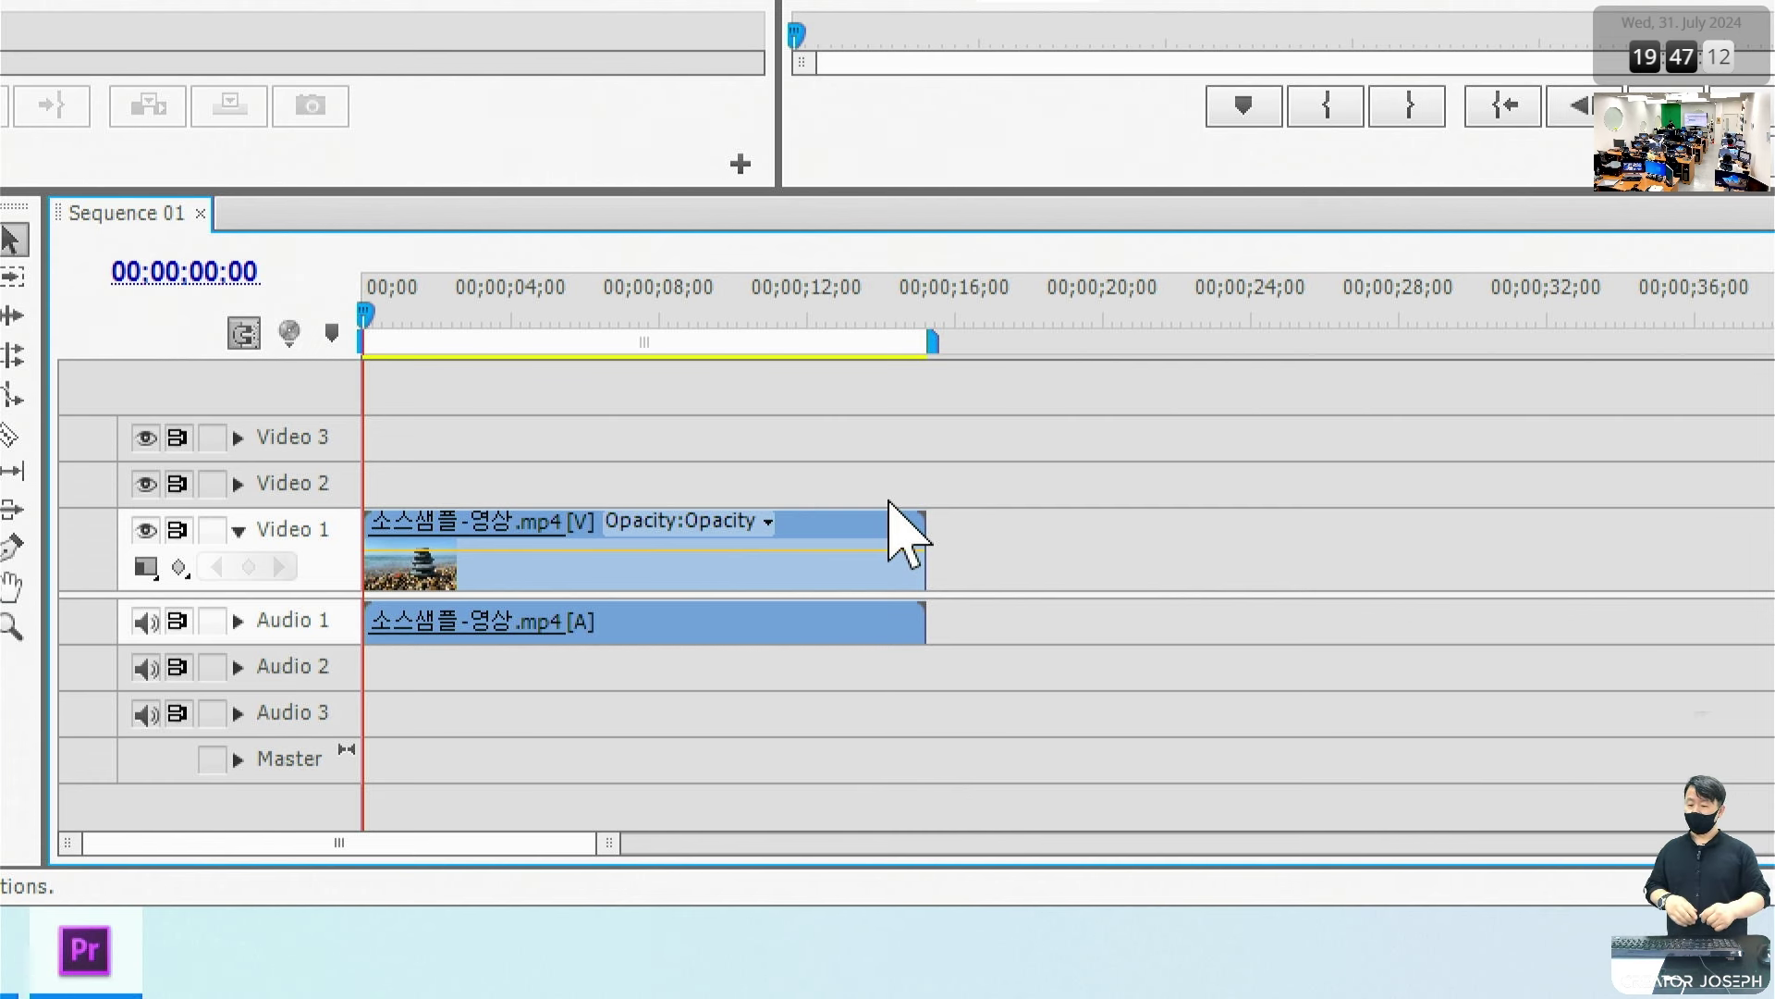
{"action": "key", "text": "equal"}
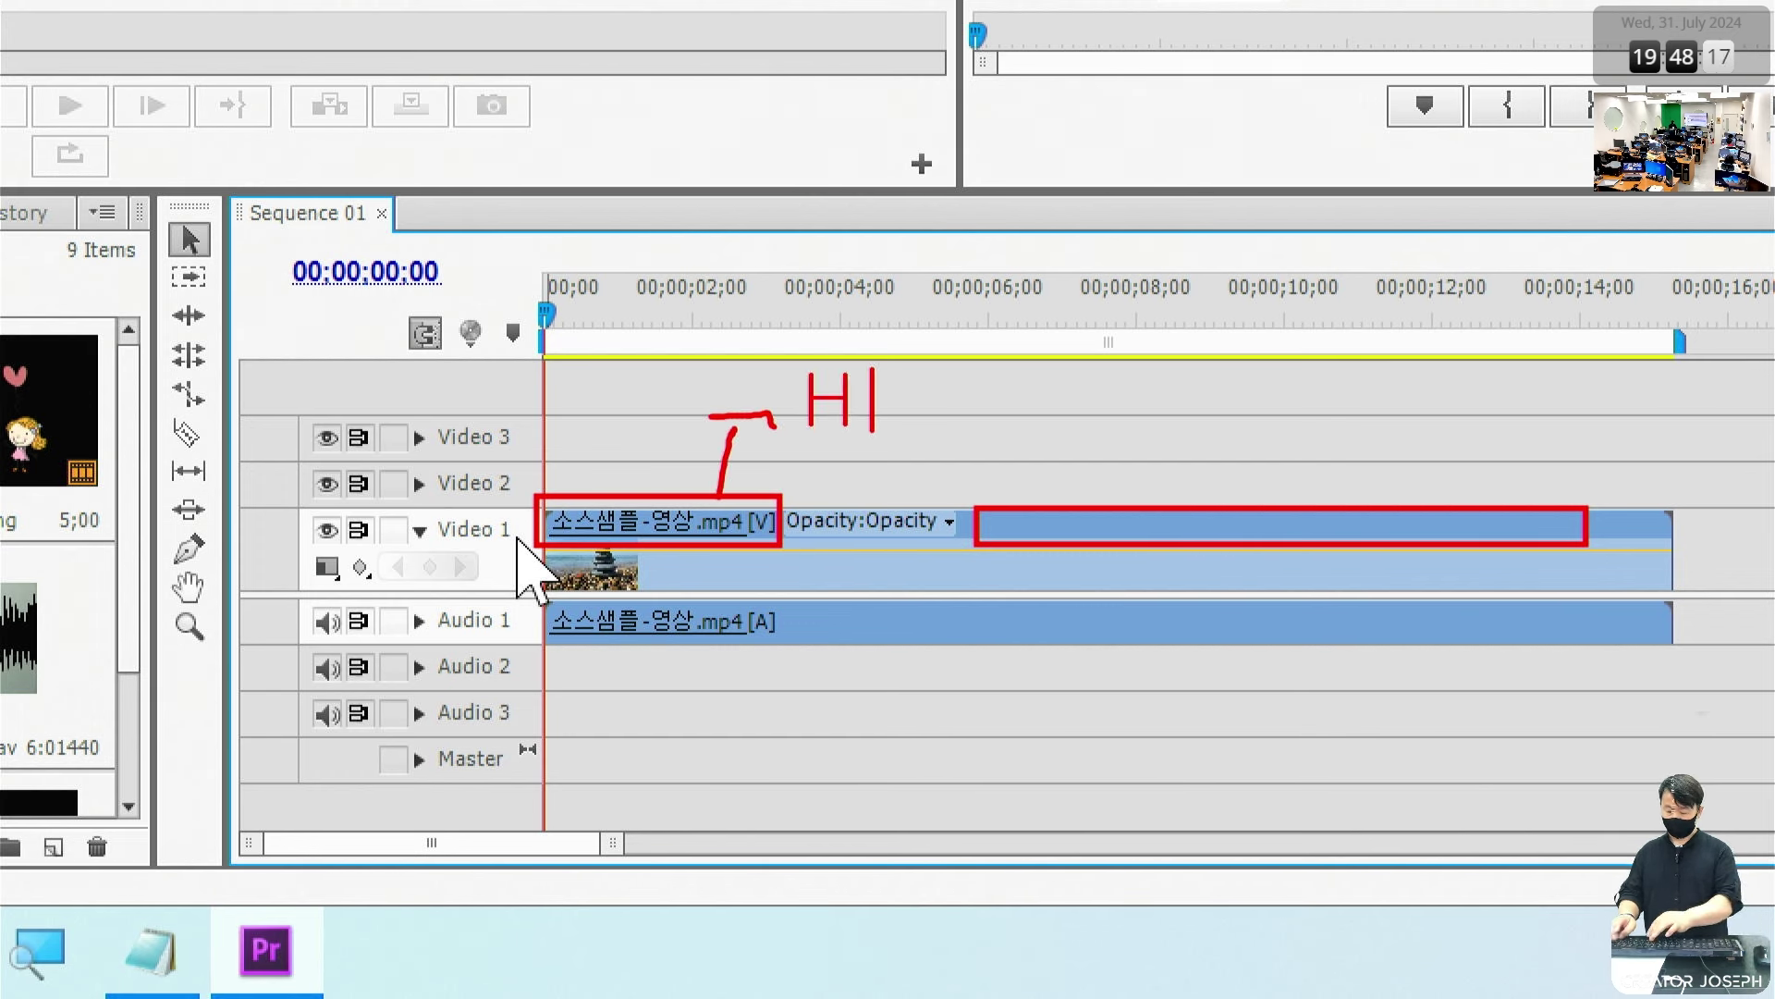
{"action": "type", "text": "eader /"}
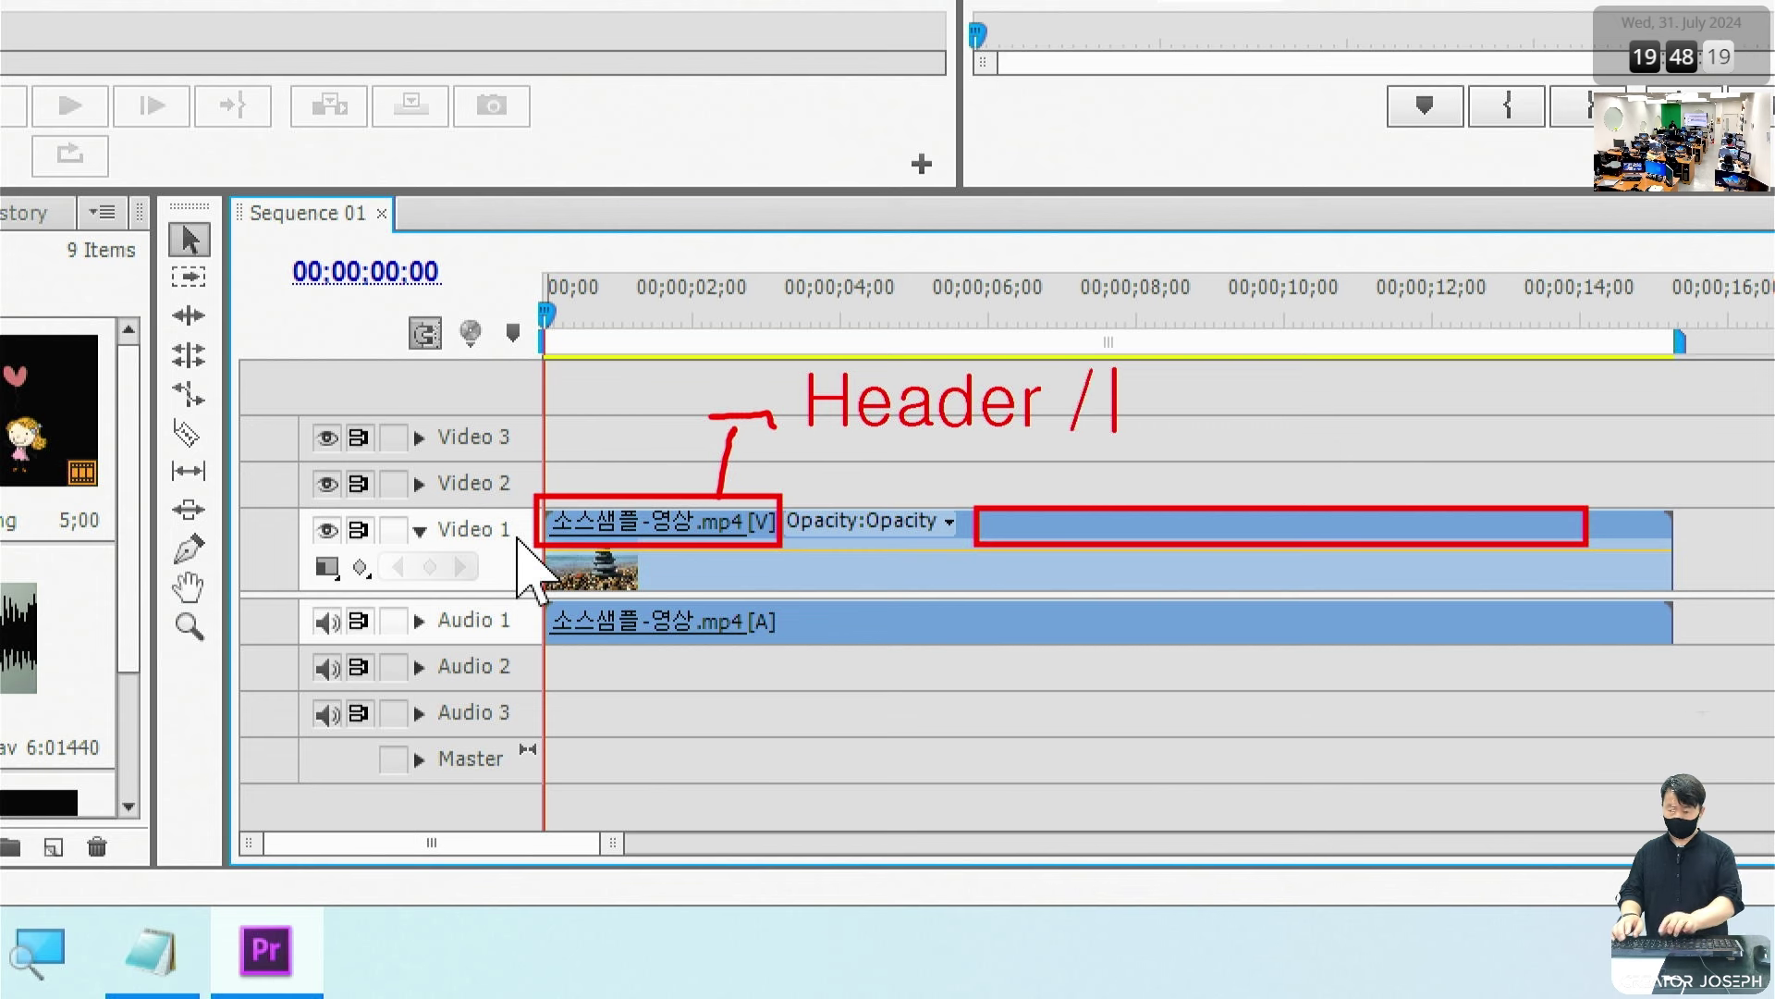
{"action": "type", "text": " 머리"}
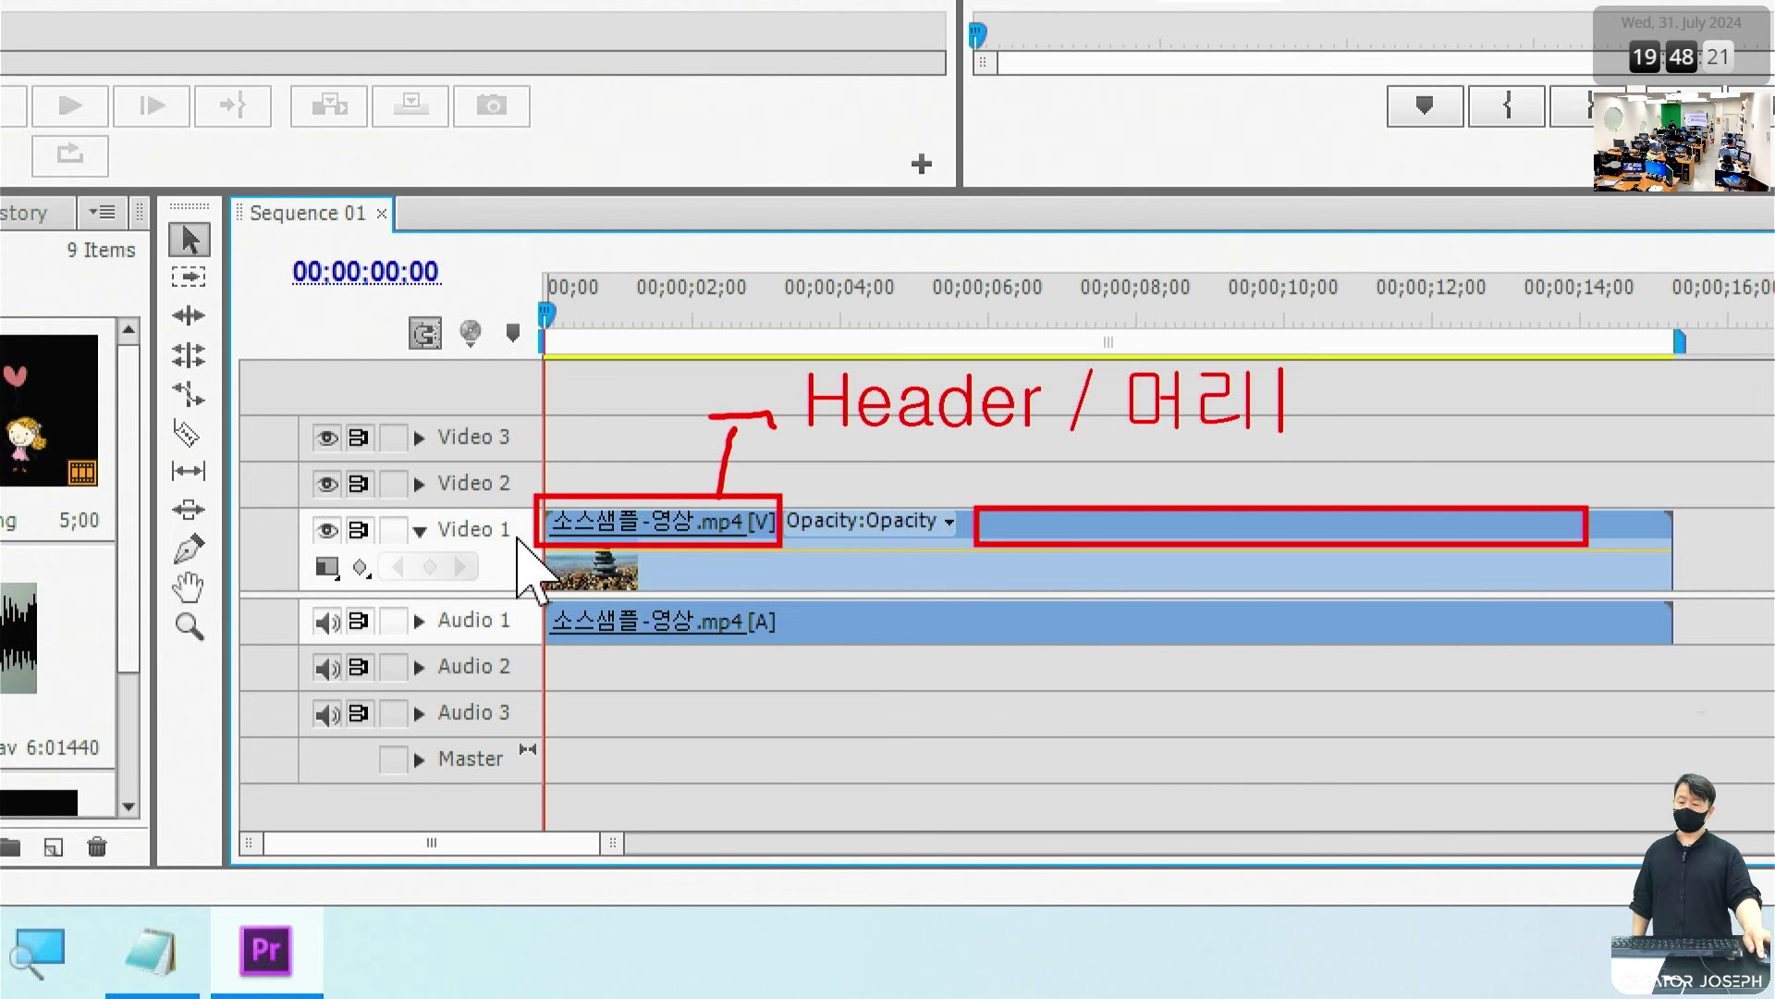
{"action": "key", "text": "Escape"}
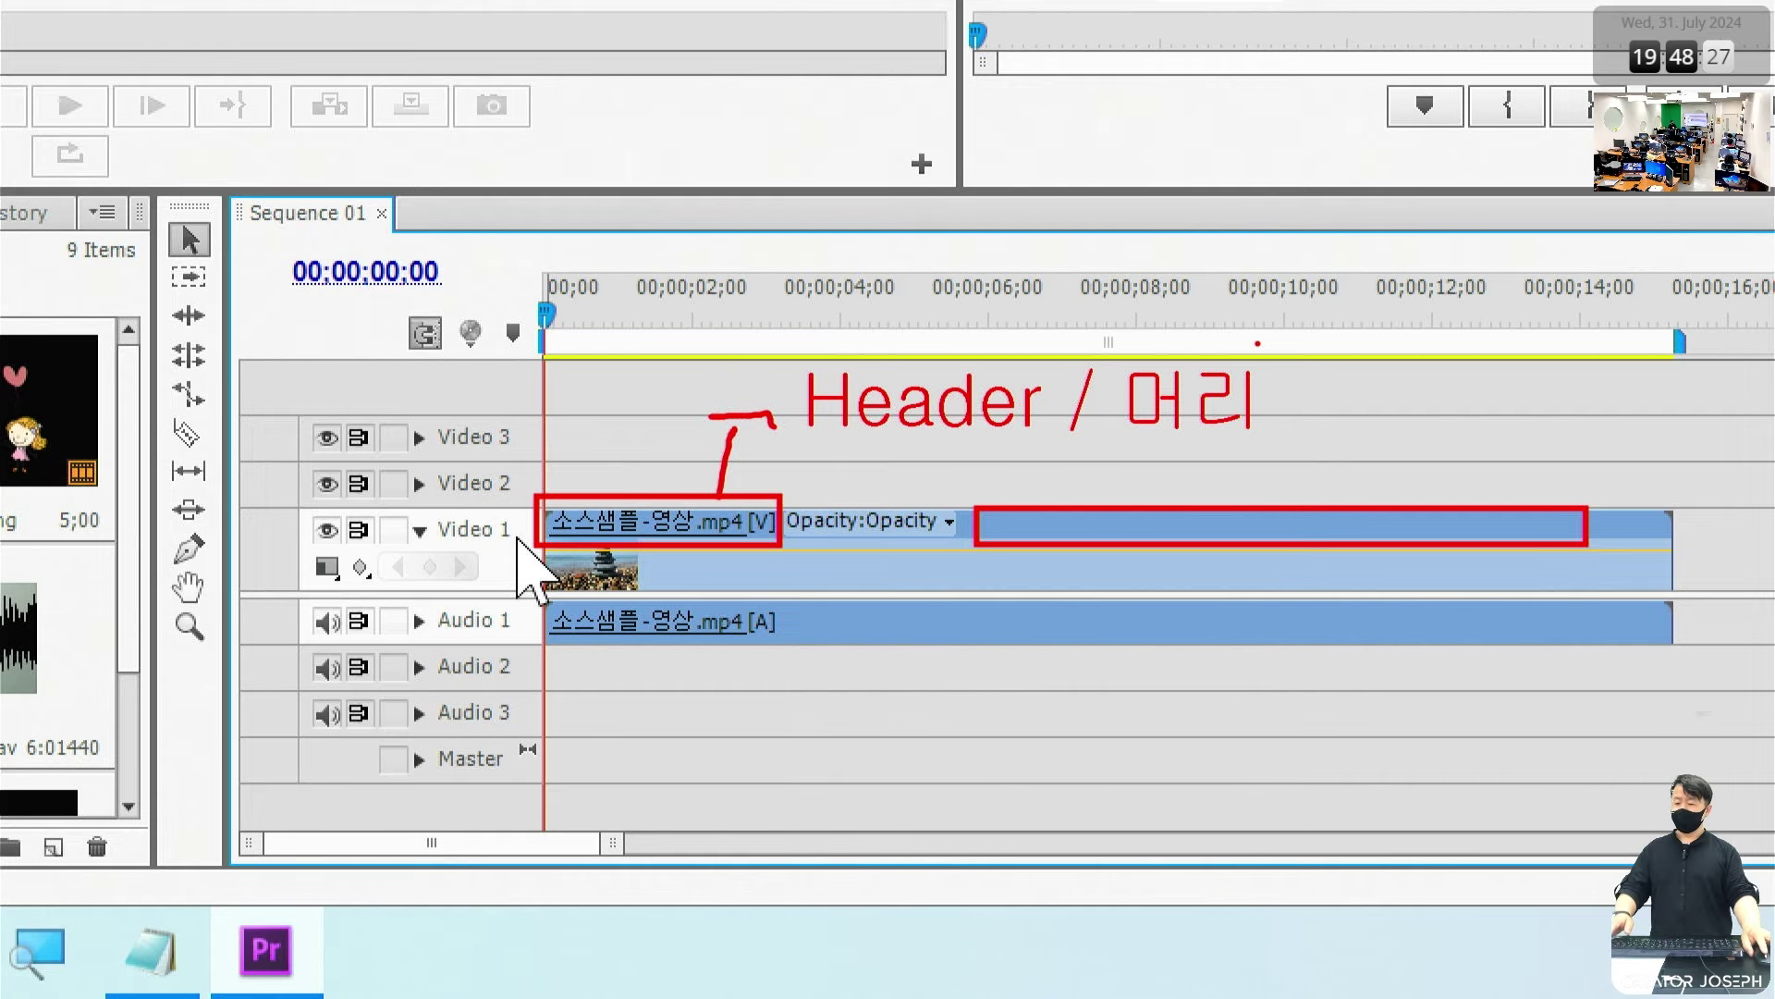
{"action": "key", "text": "Escape"}
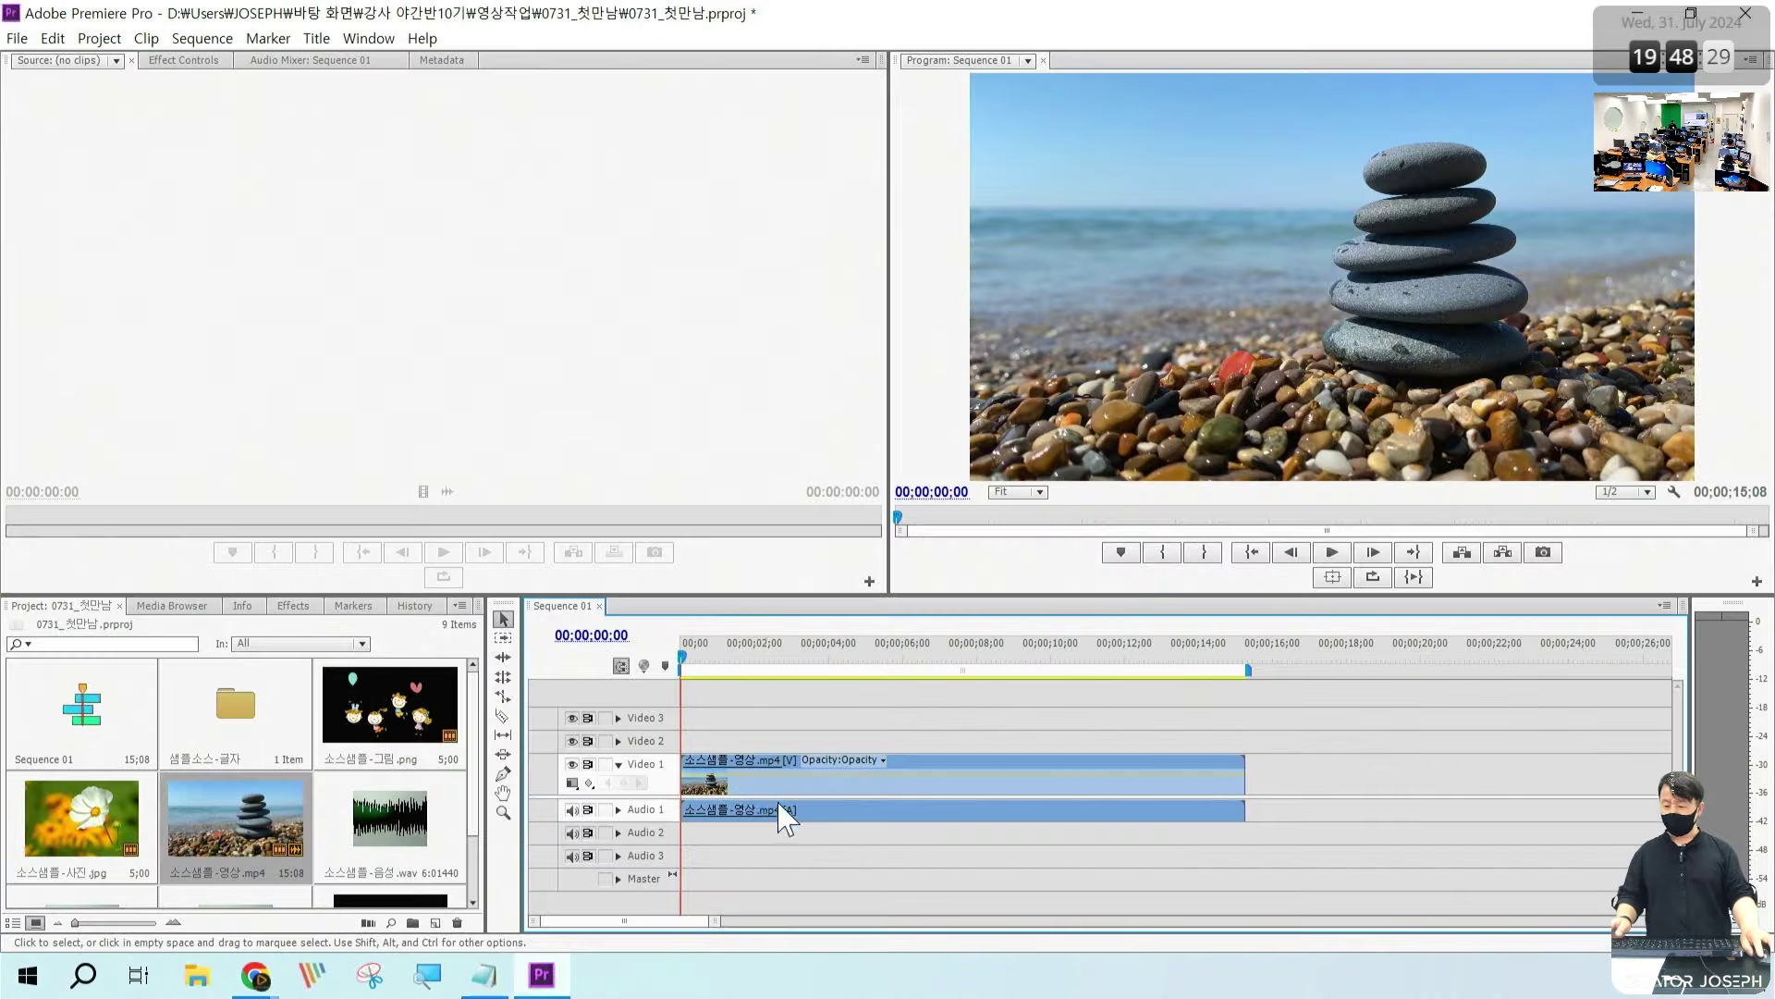
Step: Move the 소스샘플-영상.mp4 clip up to a higher video track and return it to the start of Video 1
{"action": "left_click_drag", "start_coordinate": [739, 776], "coordinate": [840, 712]}
{"action": "left_click_drag", "start_coordinate": [850, 698], "coordinate": [717, 776]}
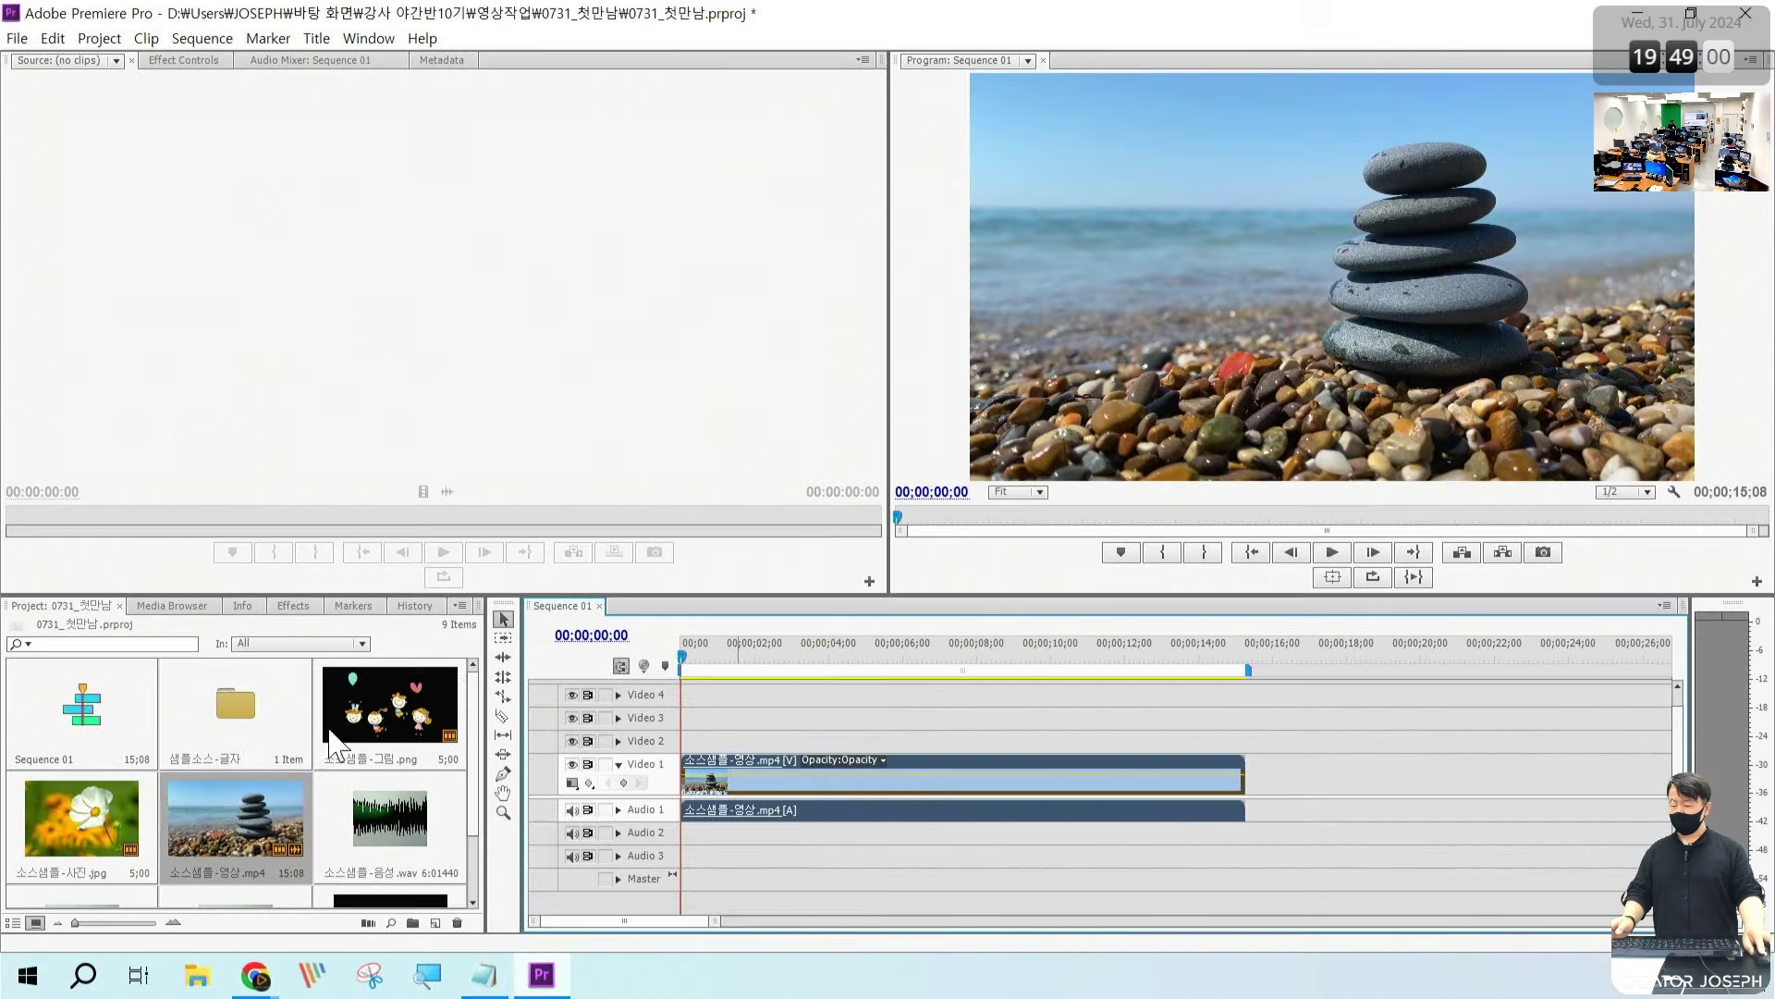
Step: Place the picture 소스샘플-사진.jpg at the very start of Video 2, above the video clip
{"action": "left_click", "coordinate": [93, 823]}
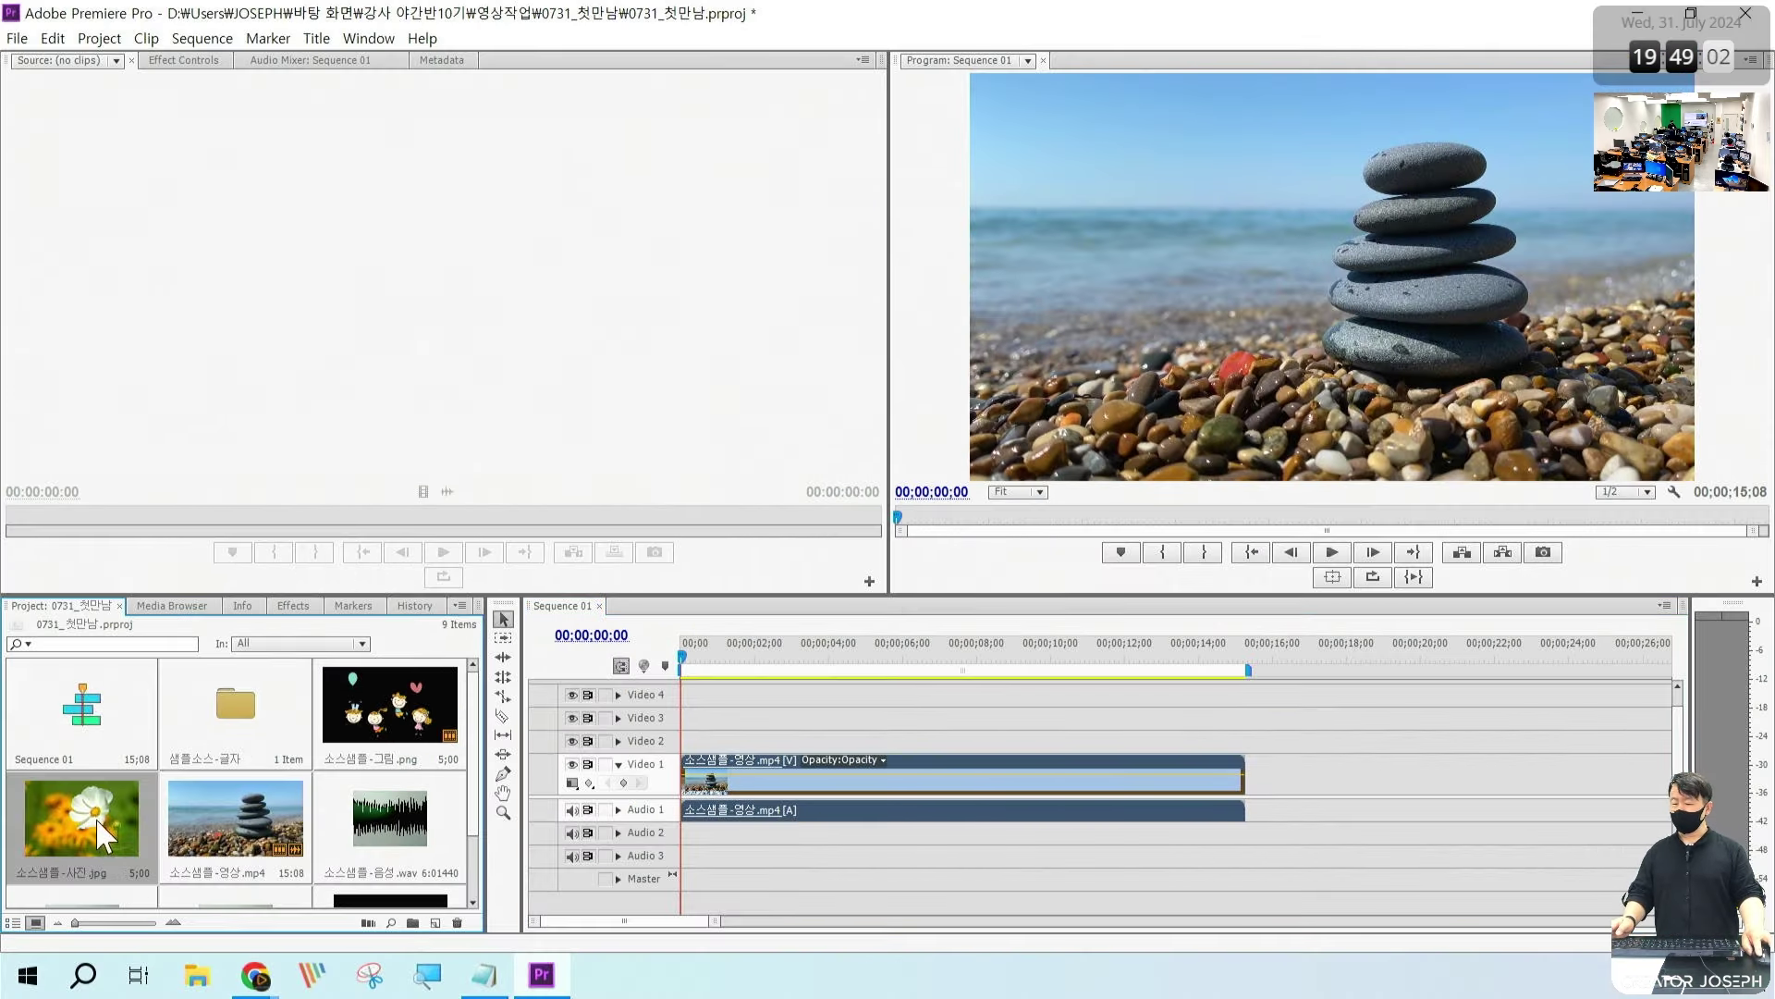
{"action": "left_click_drag", "start_coordinate": [86, 823], "coordinate": [698, 745]}
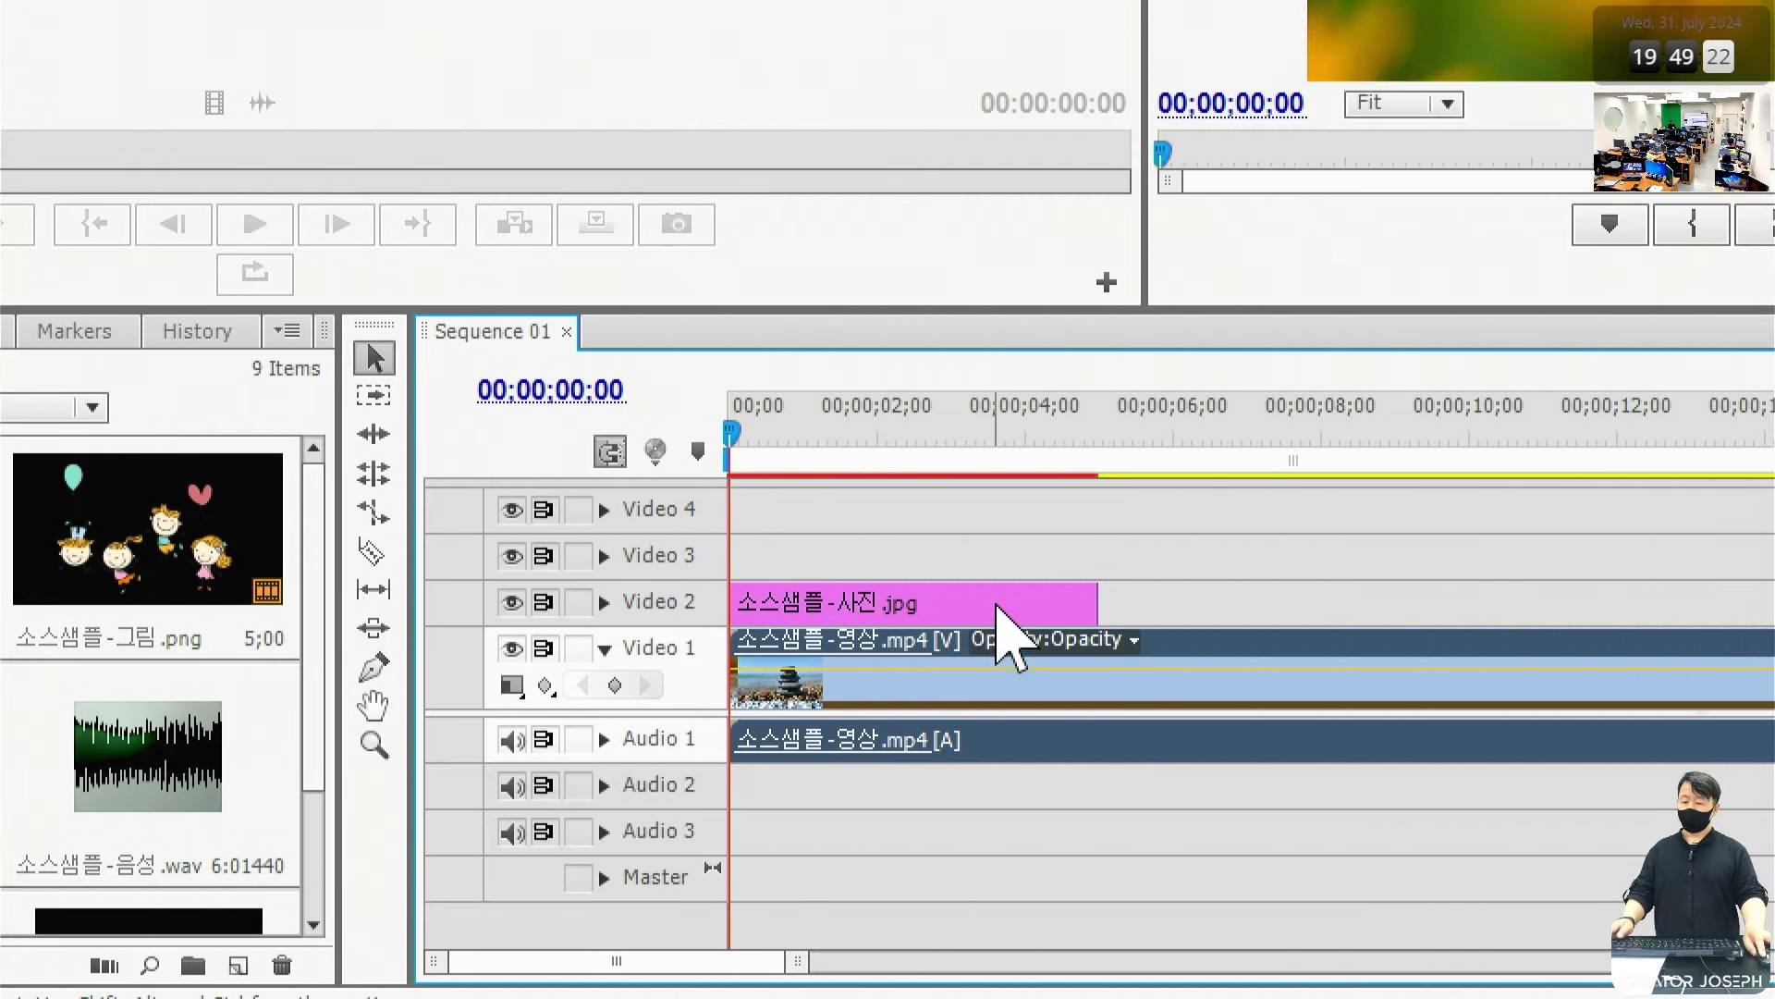
{"action": "left_click", "coordinate": [1594, 602]}
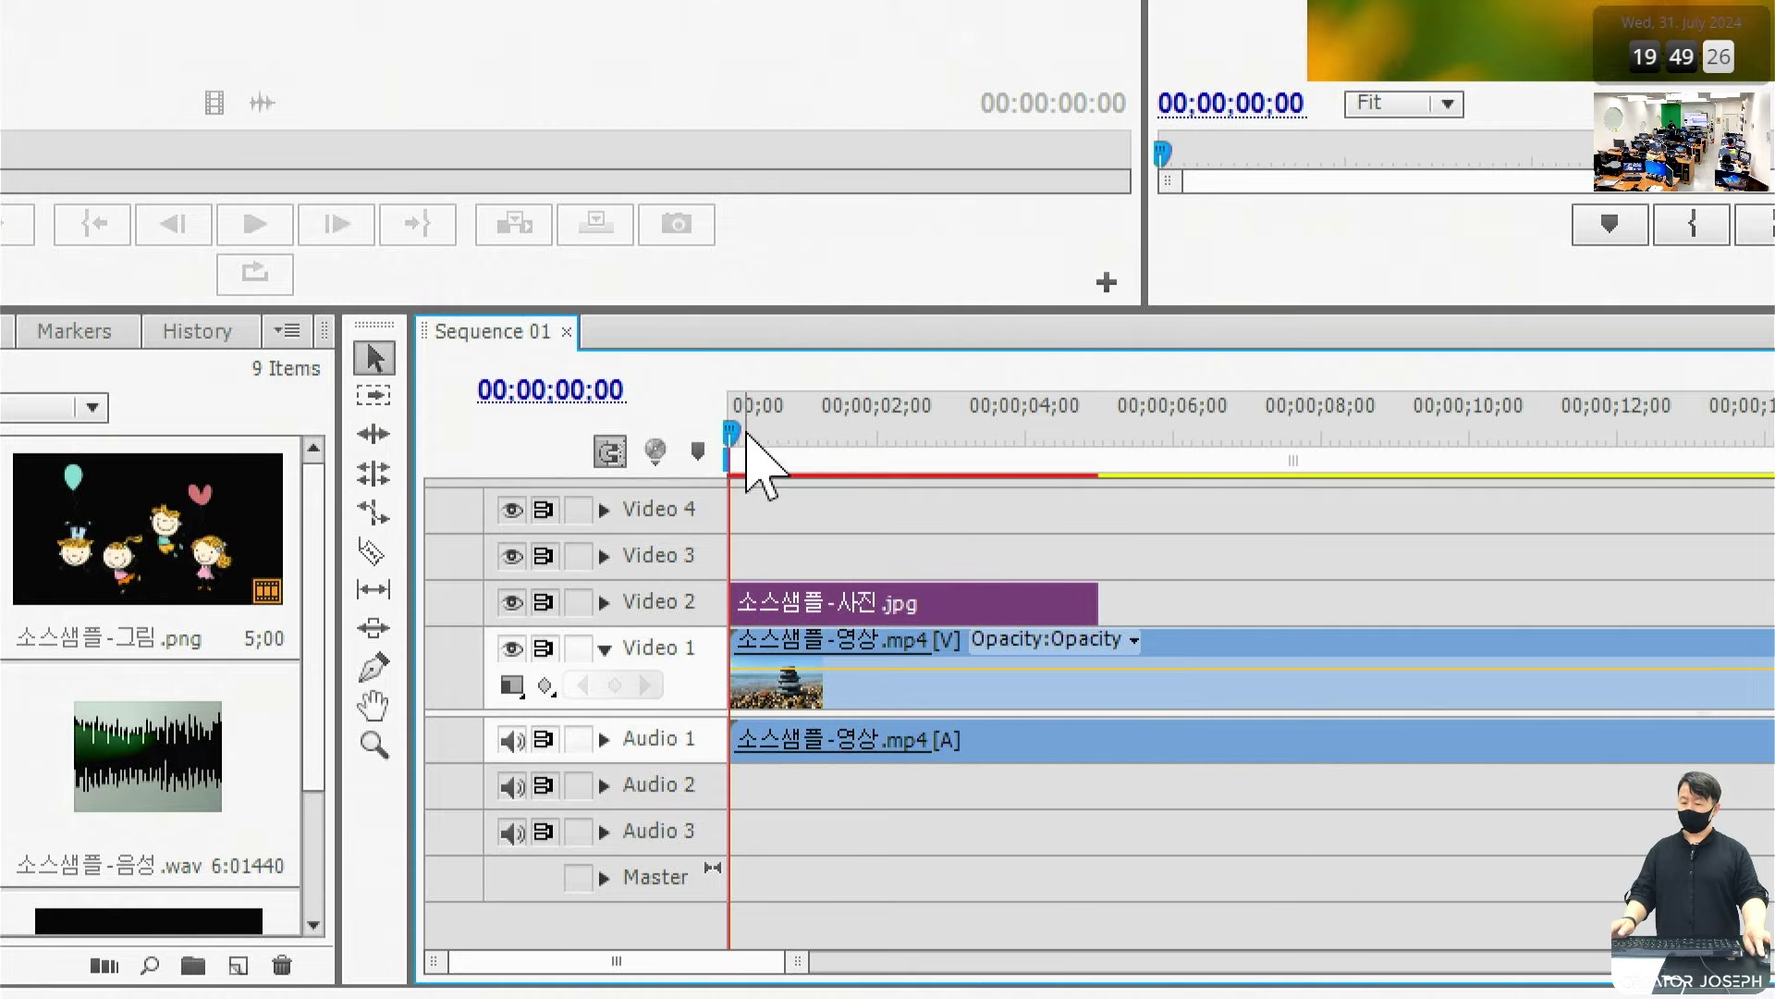
Step: Move 소스샘플-사진.jpg up to Video 3 at the sequence start and extend its end to about 10 seconds
{"action": "mouse_move", "coordinate": [888, 587]}
{"action": "left_mouse_down"}
{"action": "mouse_move", "coordinate": [995, 566]}
{"action": "mouse_move", "coordinate": [1198, 573]}
{"action": "mouse_move", "coordinate": [901, 577]}
{"action": "left_mouse_up"}
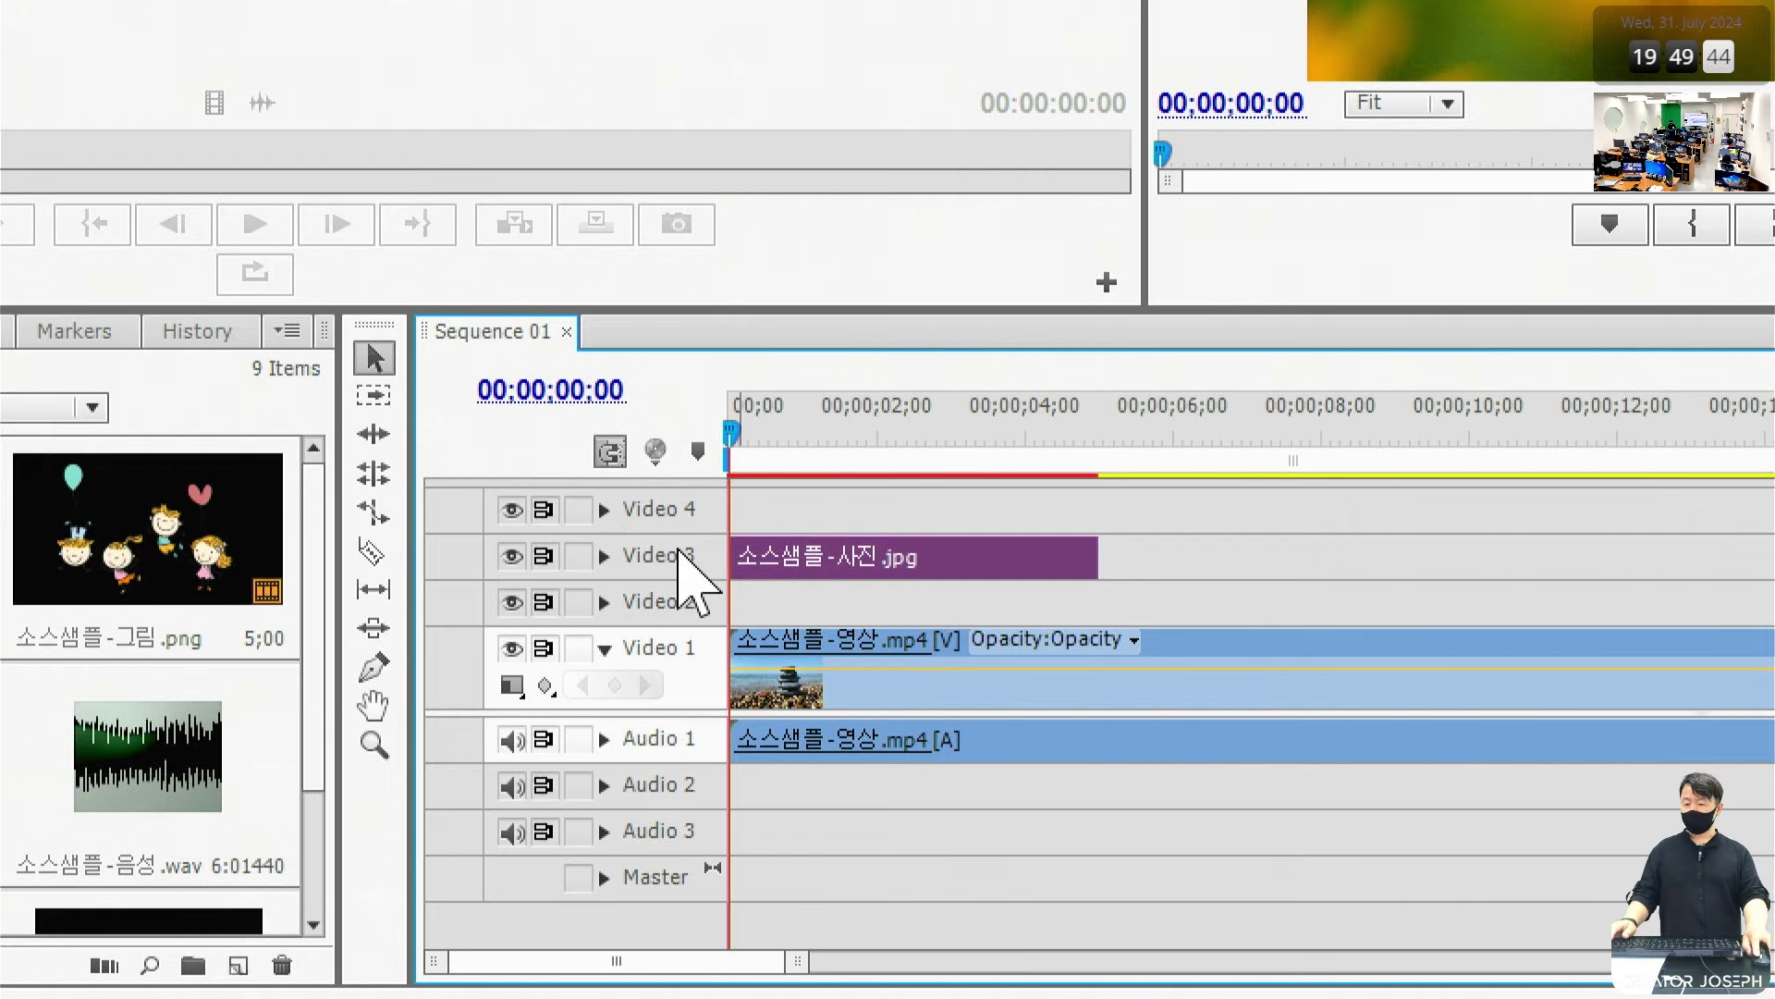
{"action": "left_click", "coordinate": [604, 555]}
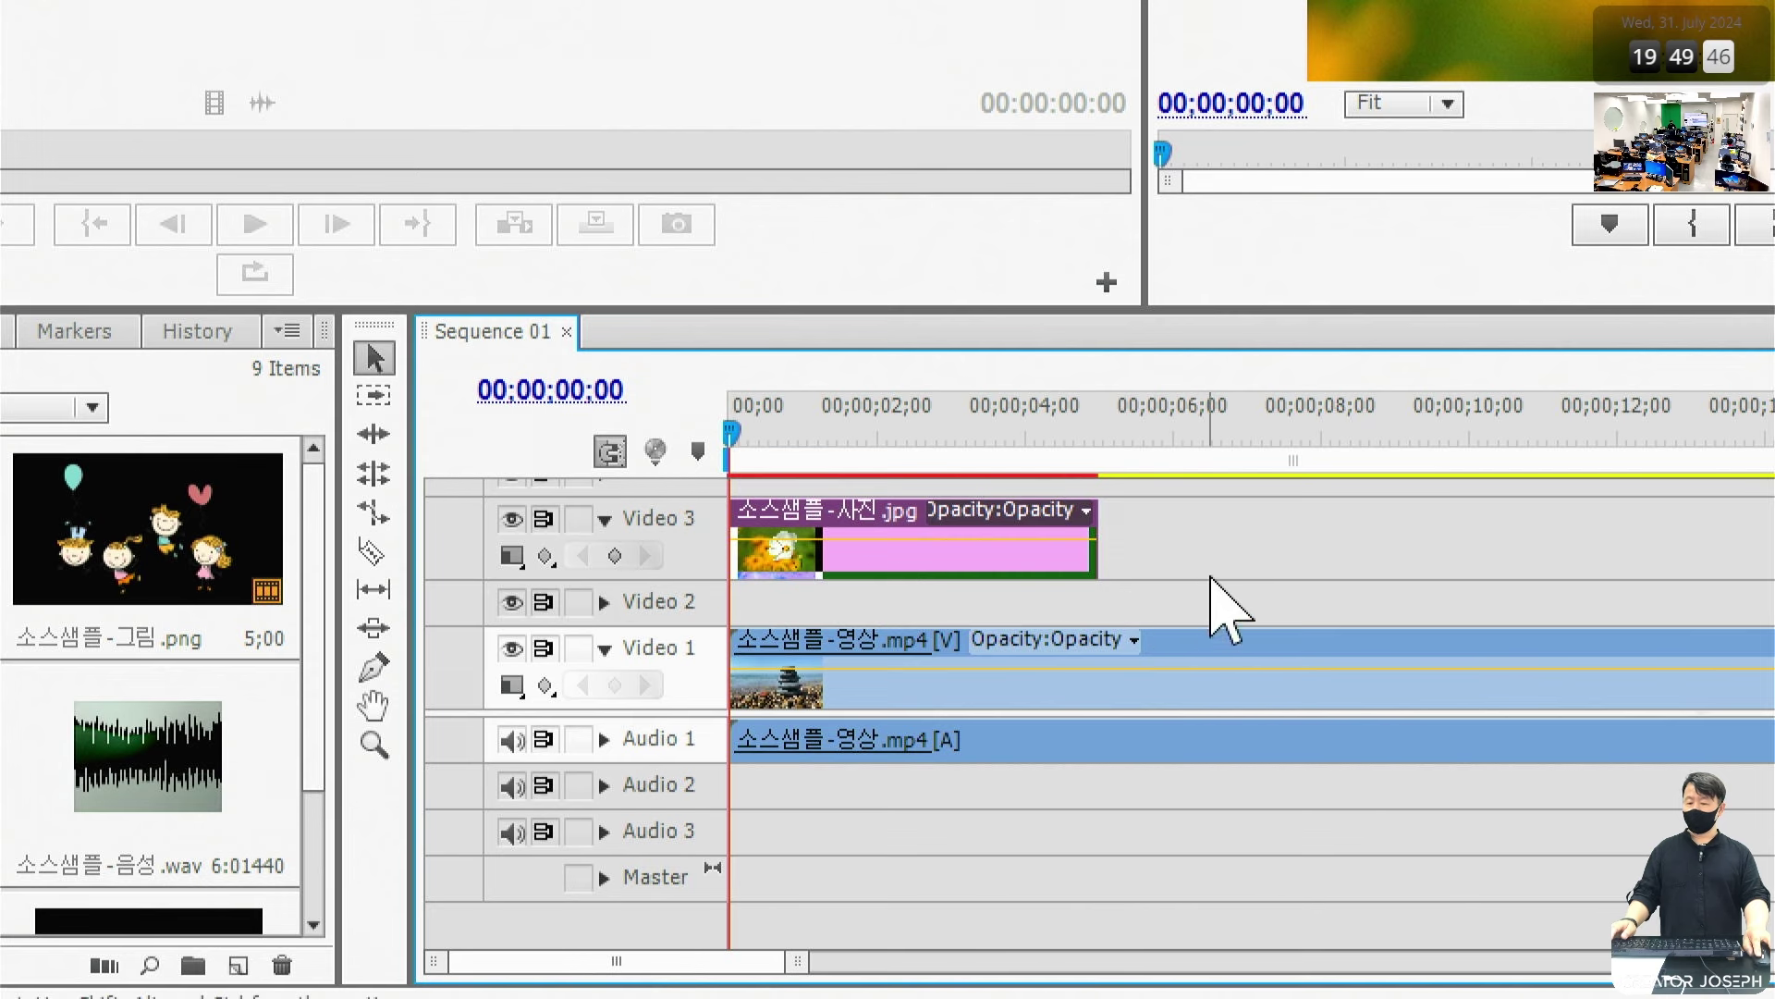
{"action": "left_click_drag", "start_coordinate": [1119, 539], "coordinate": [1477, 545]}
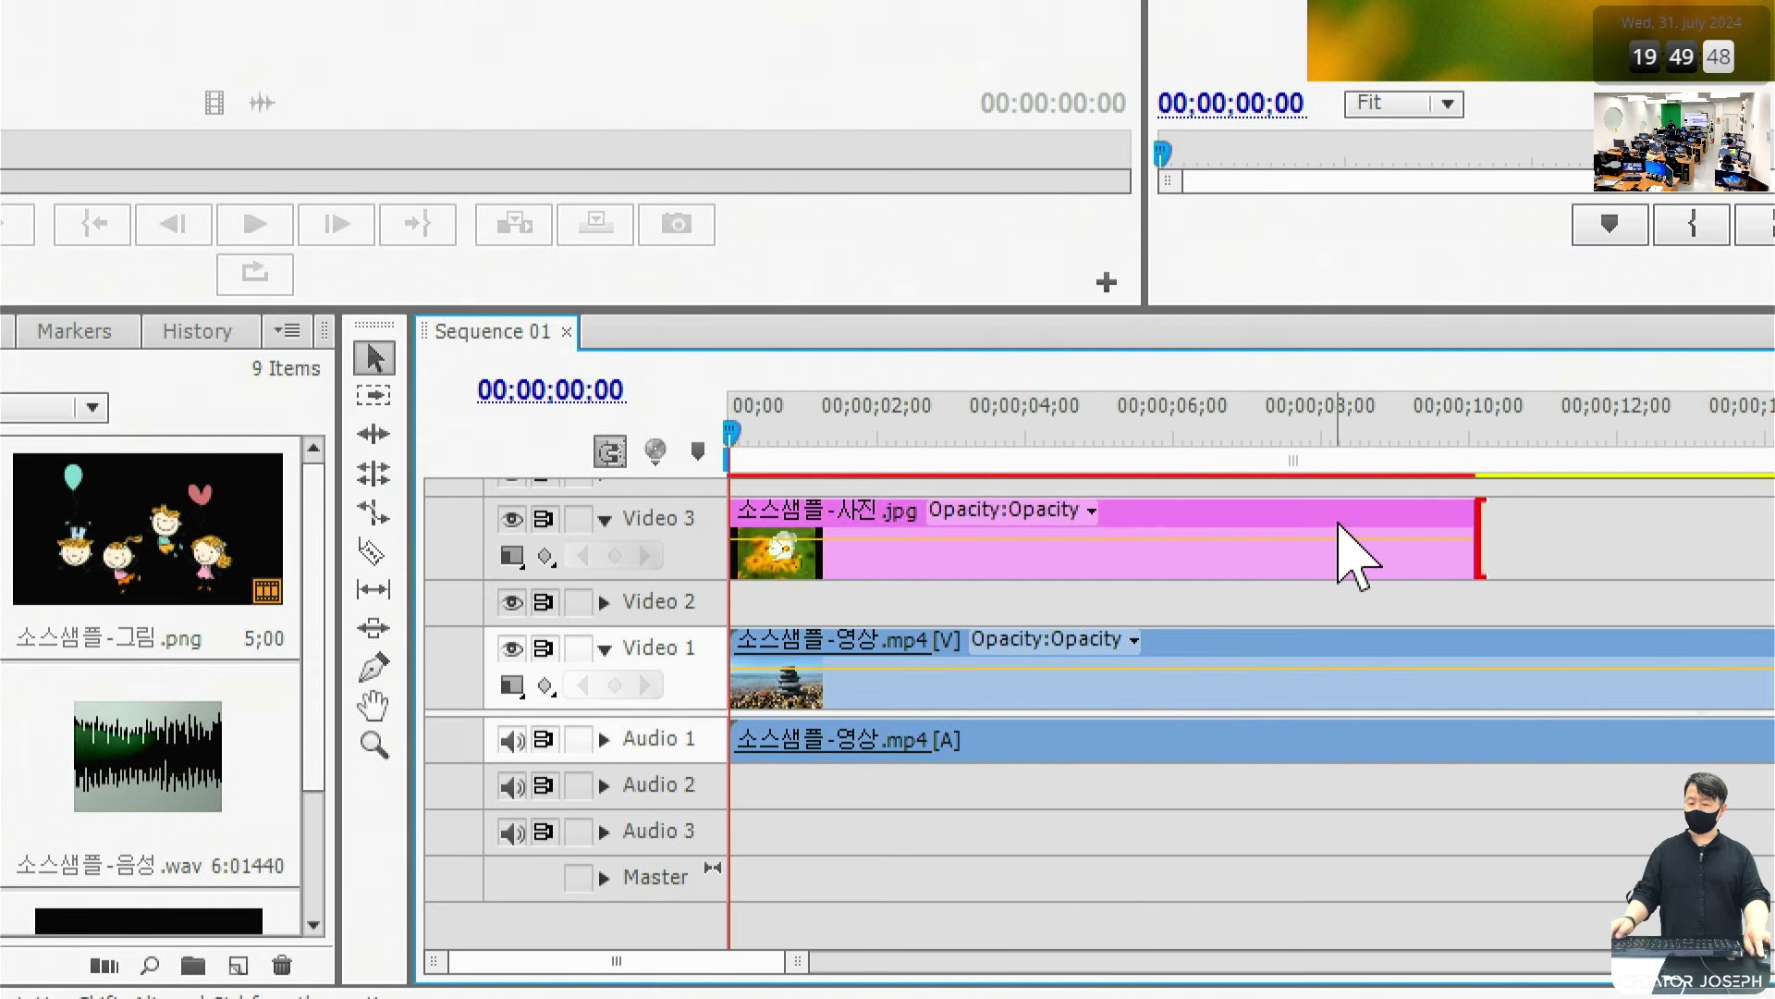
{"action": "left_click", "coordinate": [604, 520]}
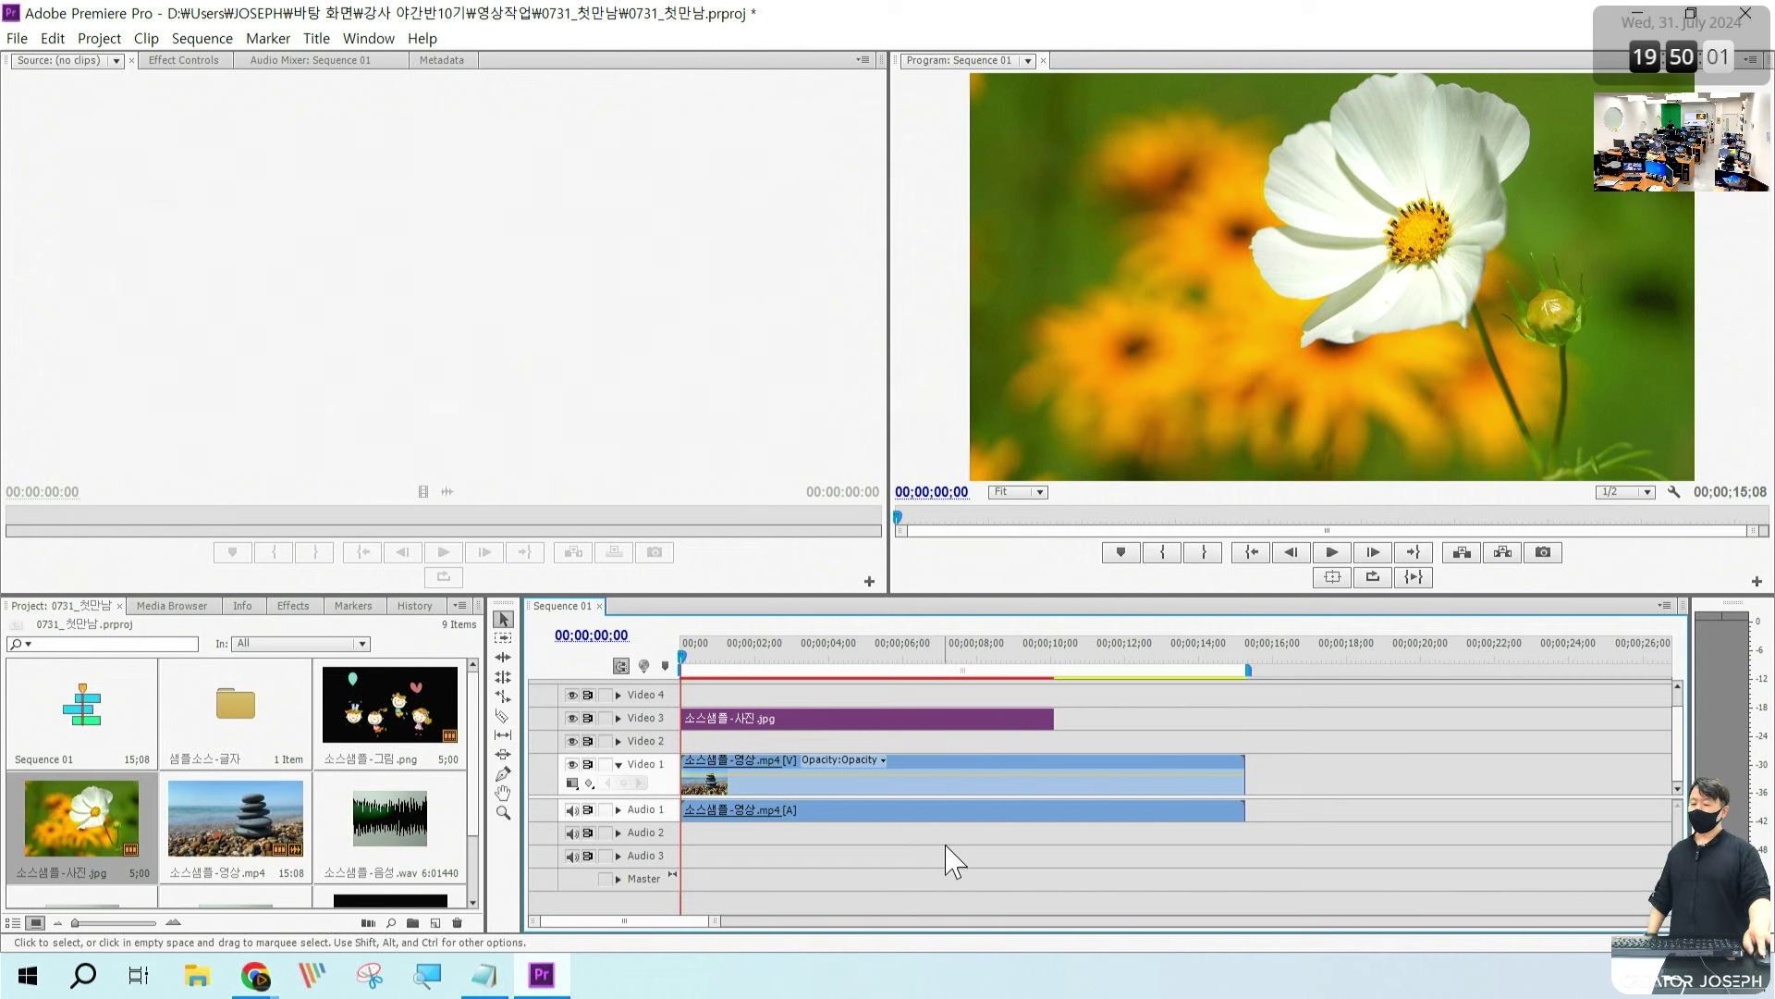
{"action": "left_click", "coordinate": [978, 861]}
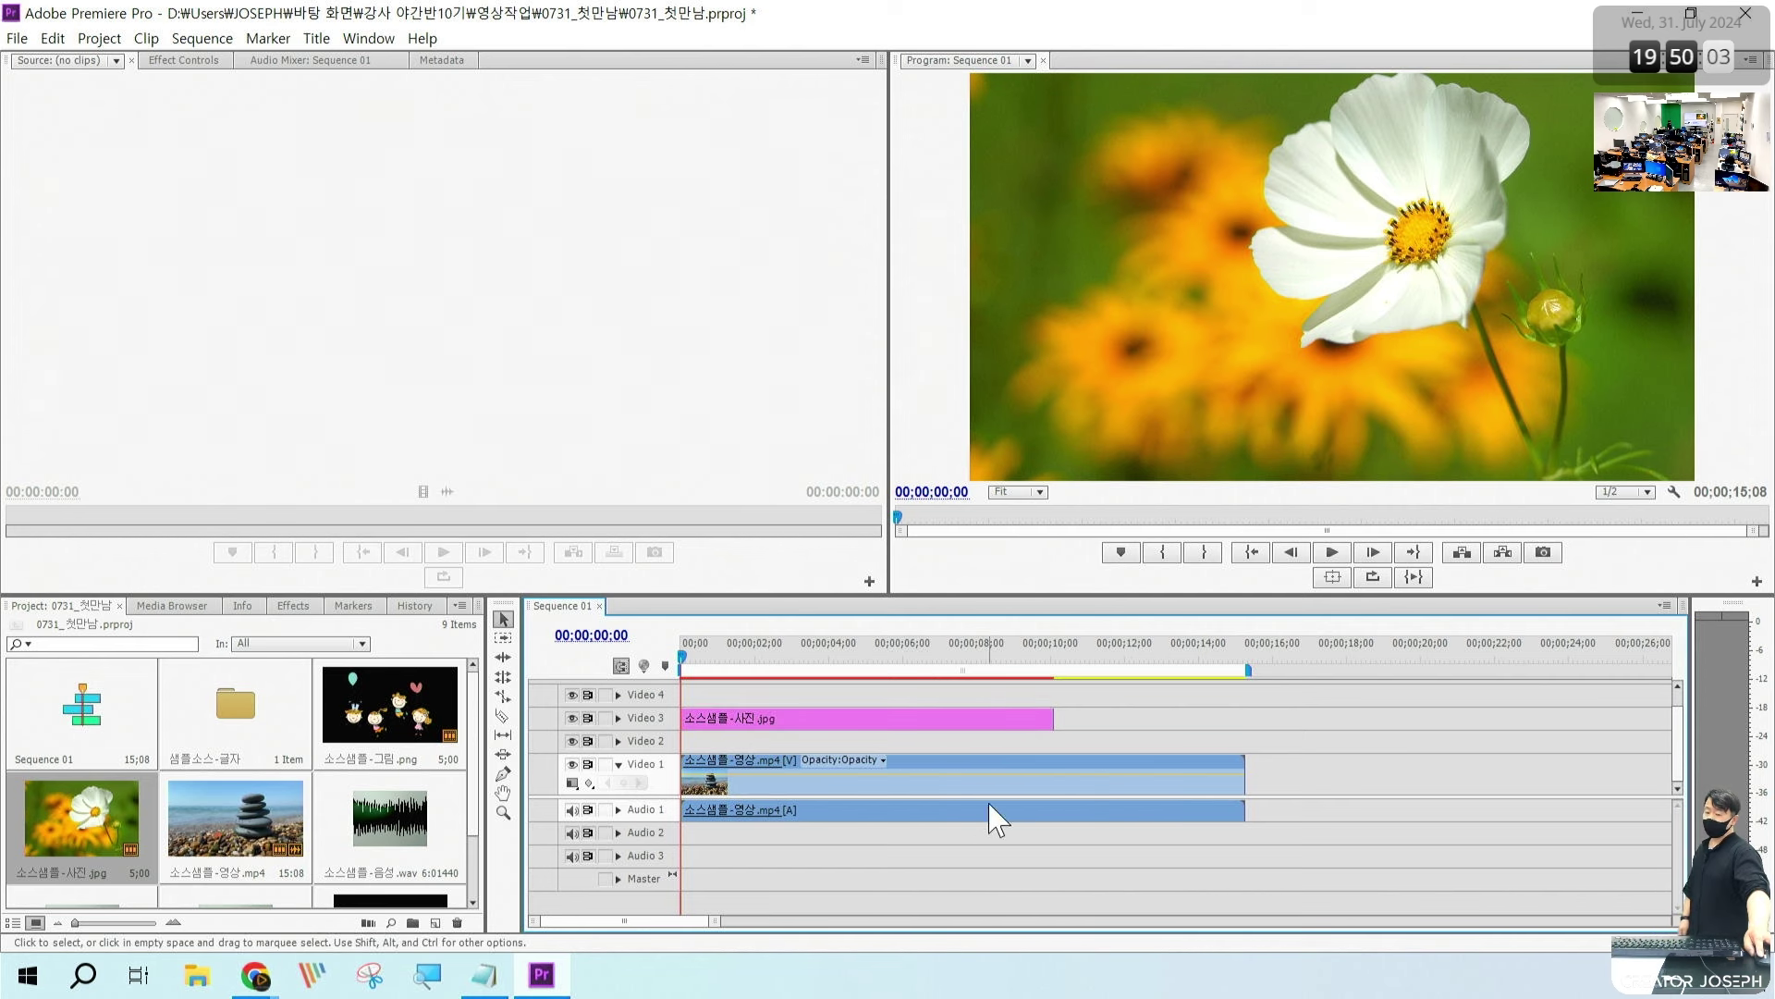
Step: Delete the picture clip on Video 3 and the video clip with its audio from Sequence 01
{"action": "left_click", "coordinate": [978, 725]}
{"action": "key", "text": "Delete"}
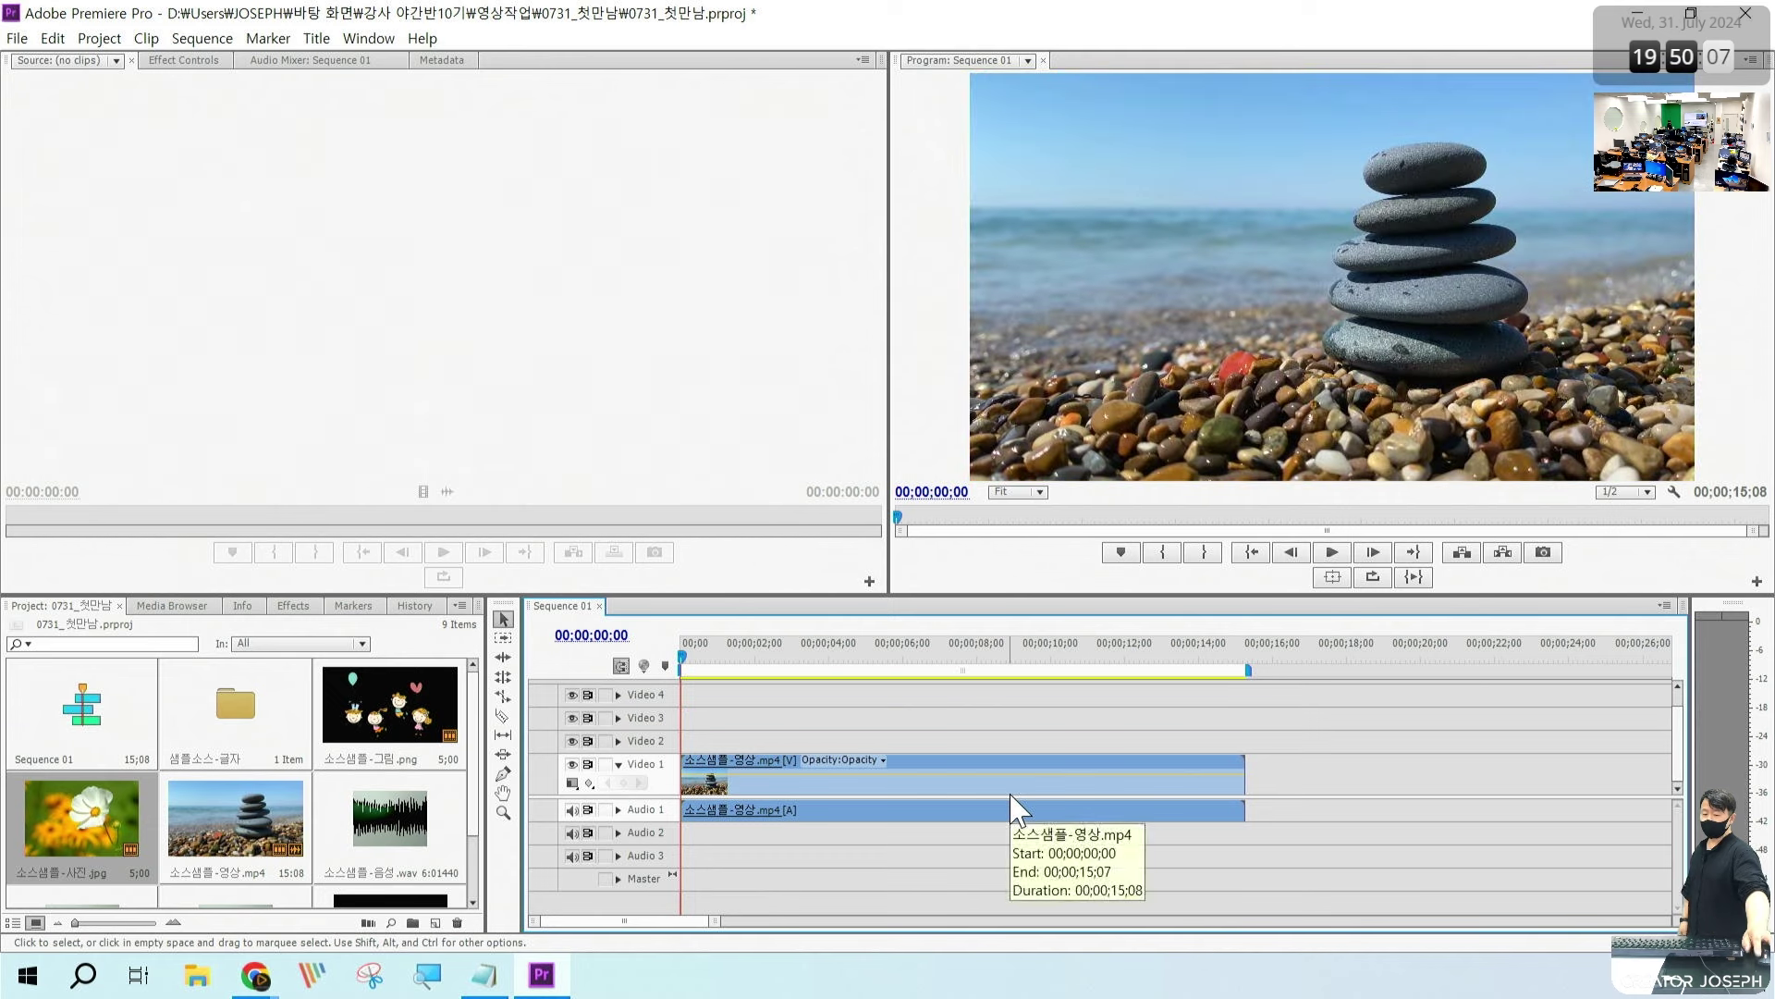
{"action": "left_click", "coordinate": [1018, 805]}
{"action": "key", "text": "Delete"}
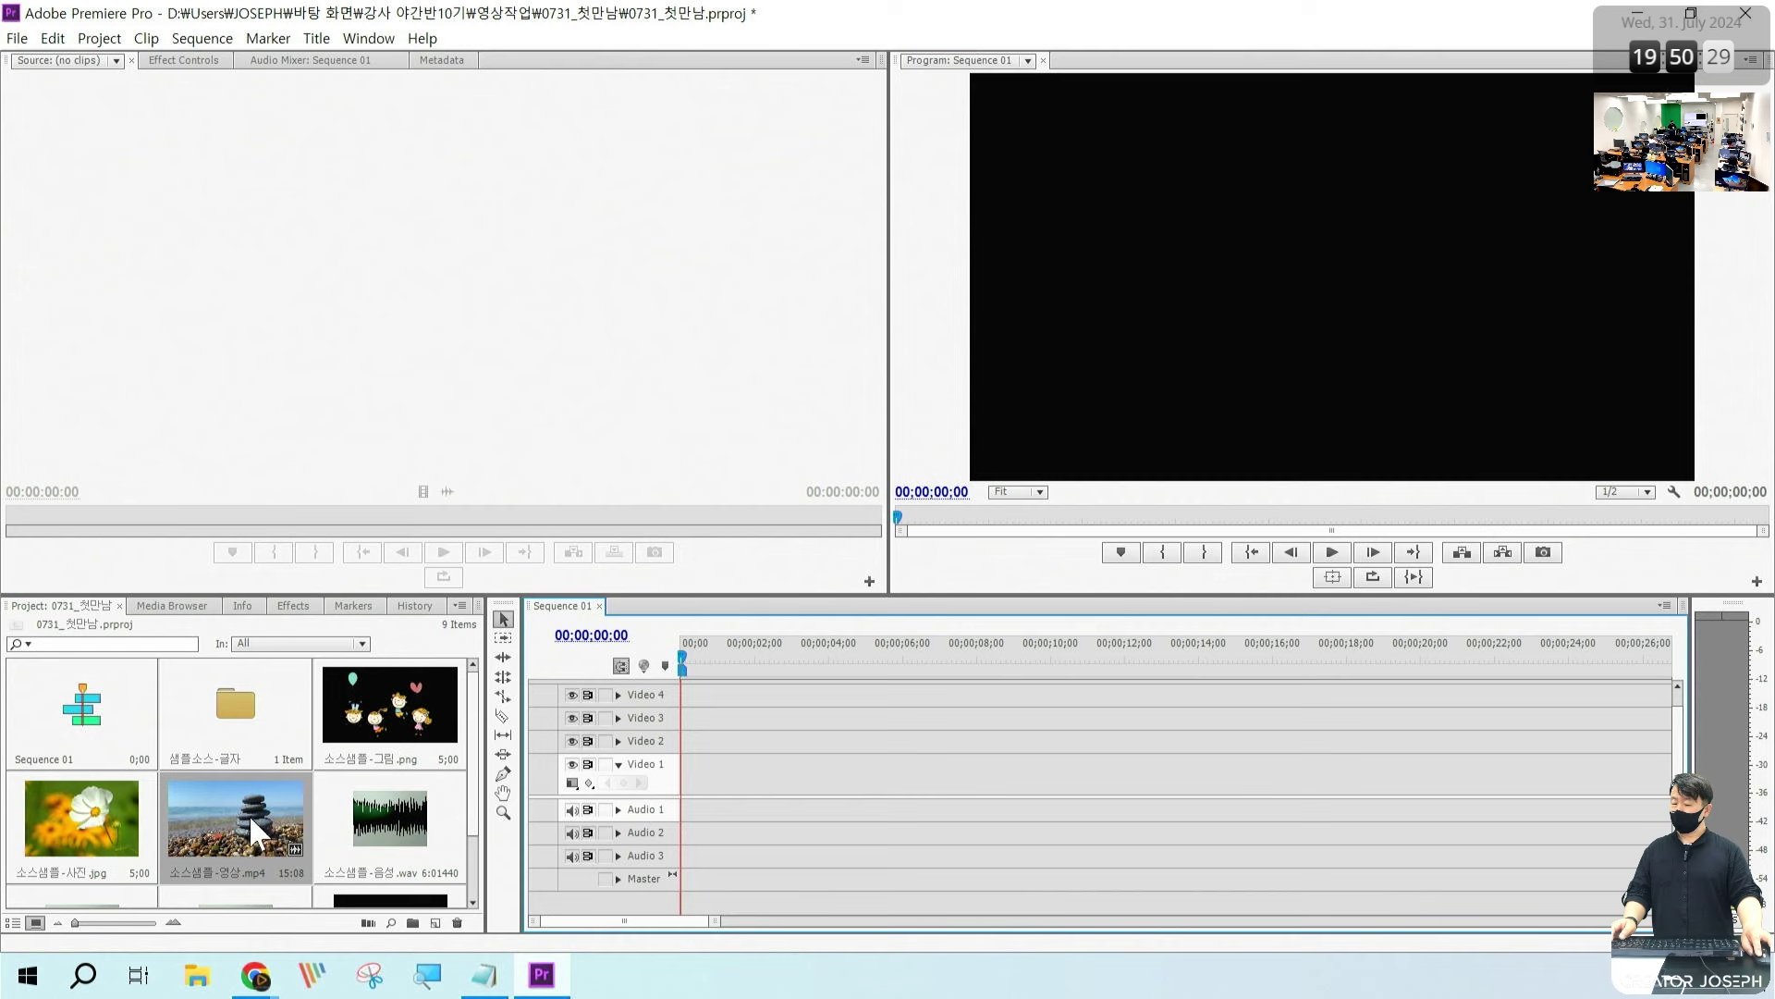
Step: Place 소스샘플-영상.mp4 three times back to back from the start of Video 1, and 소스샘플-음악.mp3 at the start of Audio 3
{"action": "left_click_drag", "start_coordinate": [247, 818], "coordinate": [652, 777]}
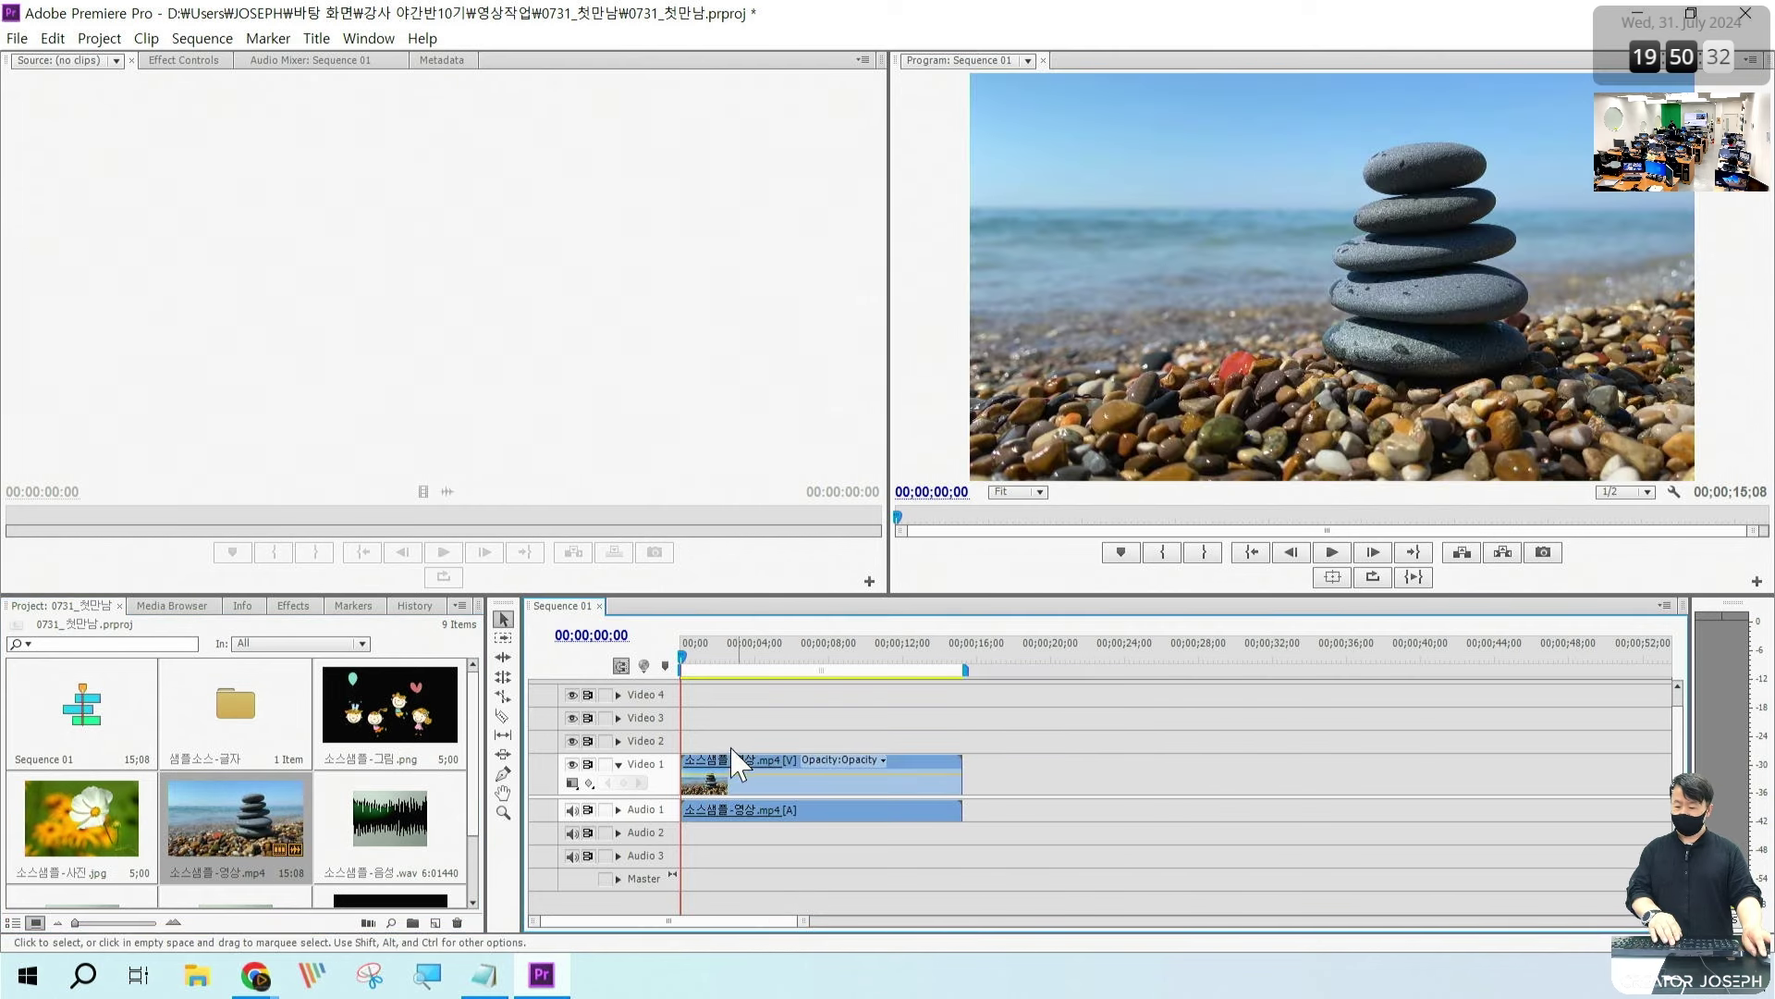
{"action": "key", "text": "minus"}
{"action": "left_click_drag", "start_coordinate": [236, 818], "coordinate": [957, 780]}
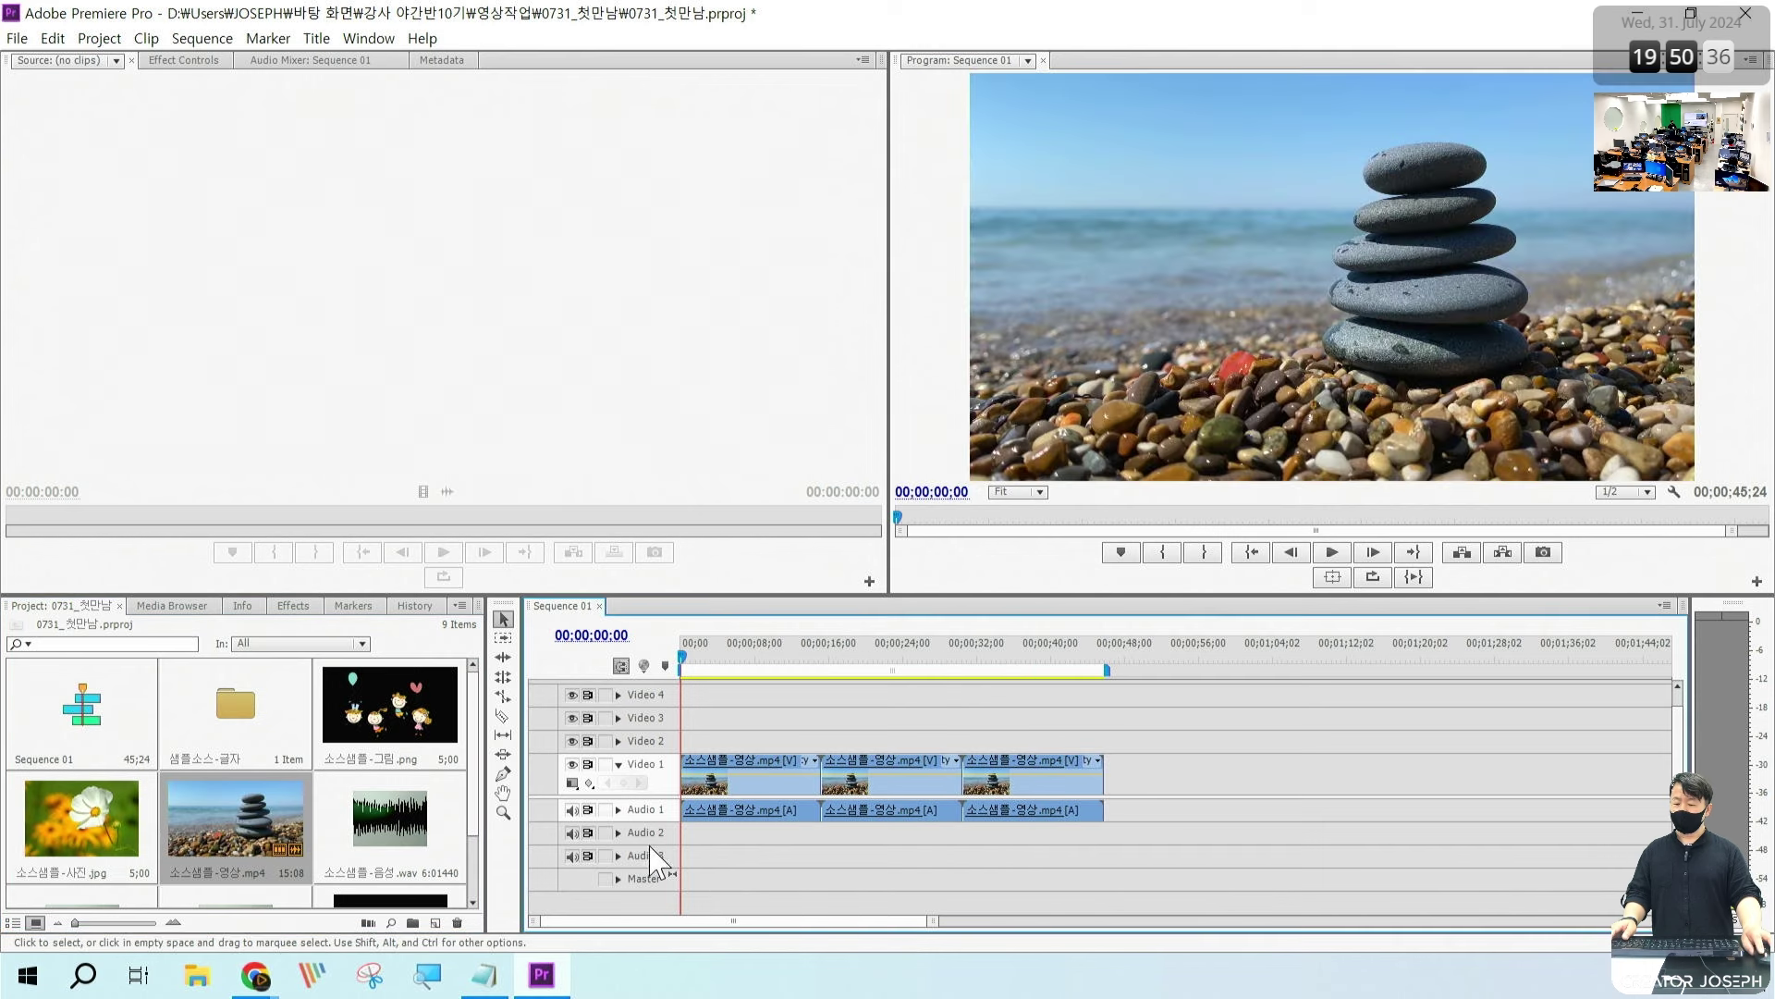
{"action": "scroll", "coordinate": [259, 805], "scroll_direction": "down", "scroll_amount": 1}
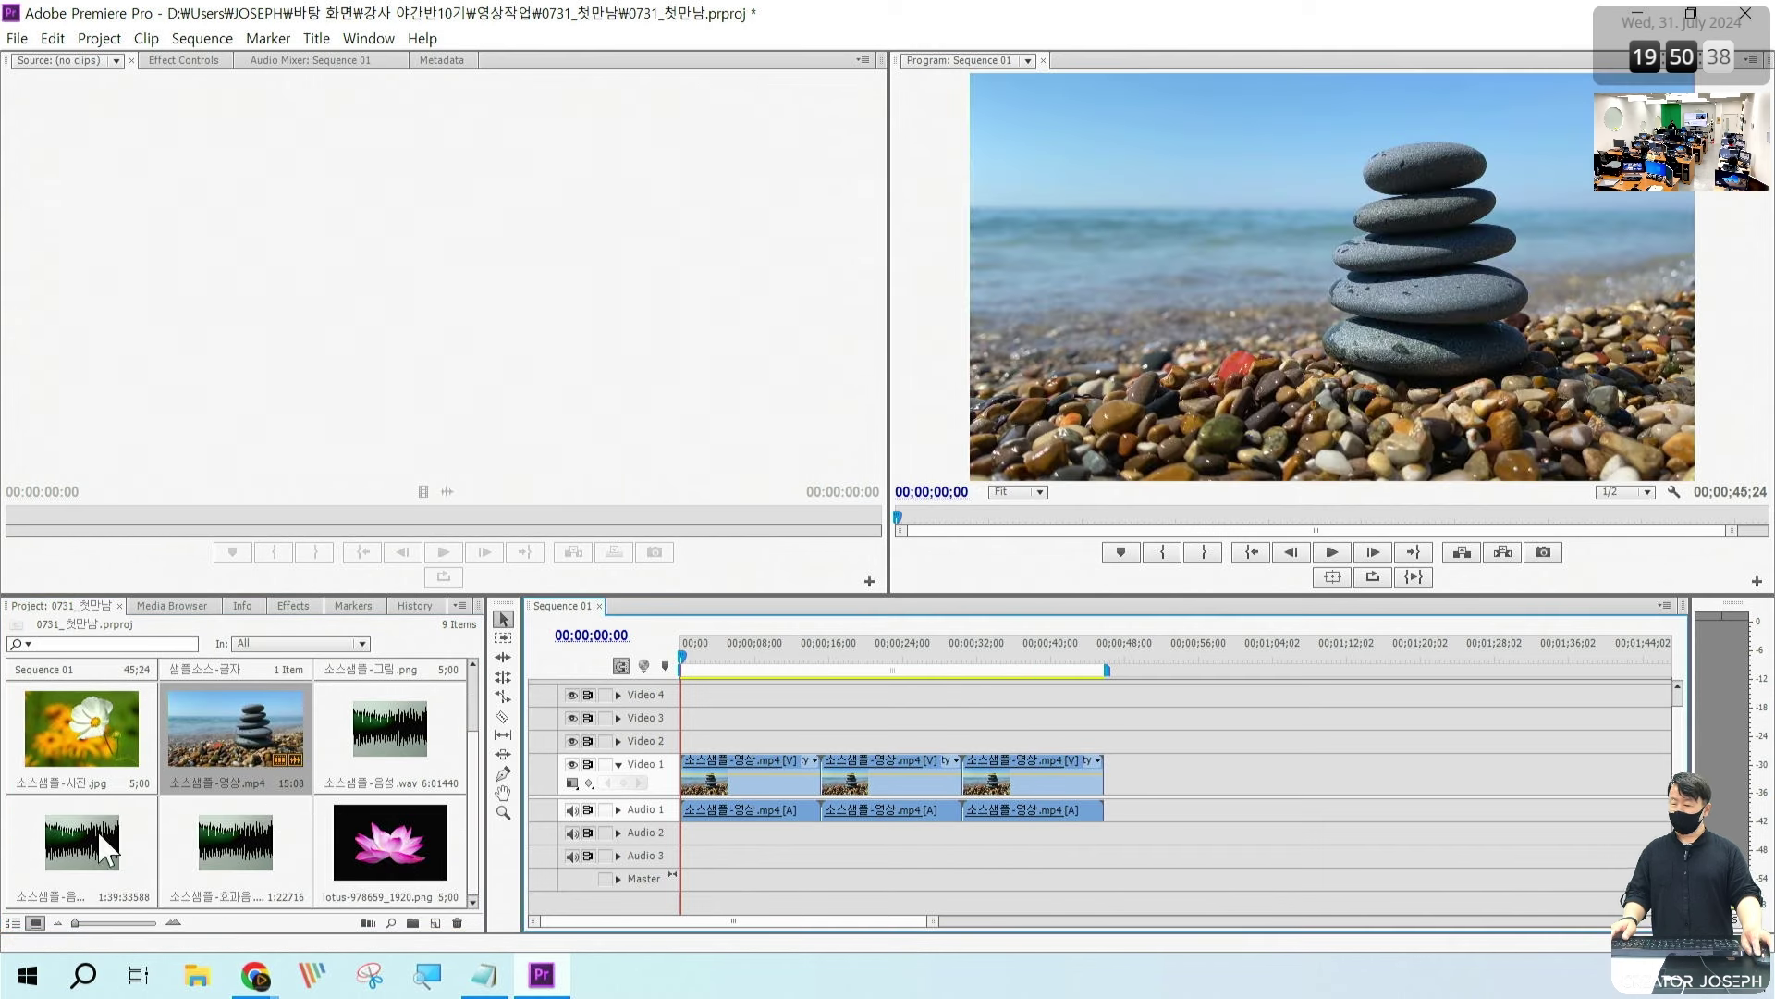
{"action": "left_click_drag", "start_coordinate": [99, 844], "coordinate": [726, 858]}
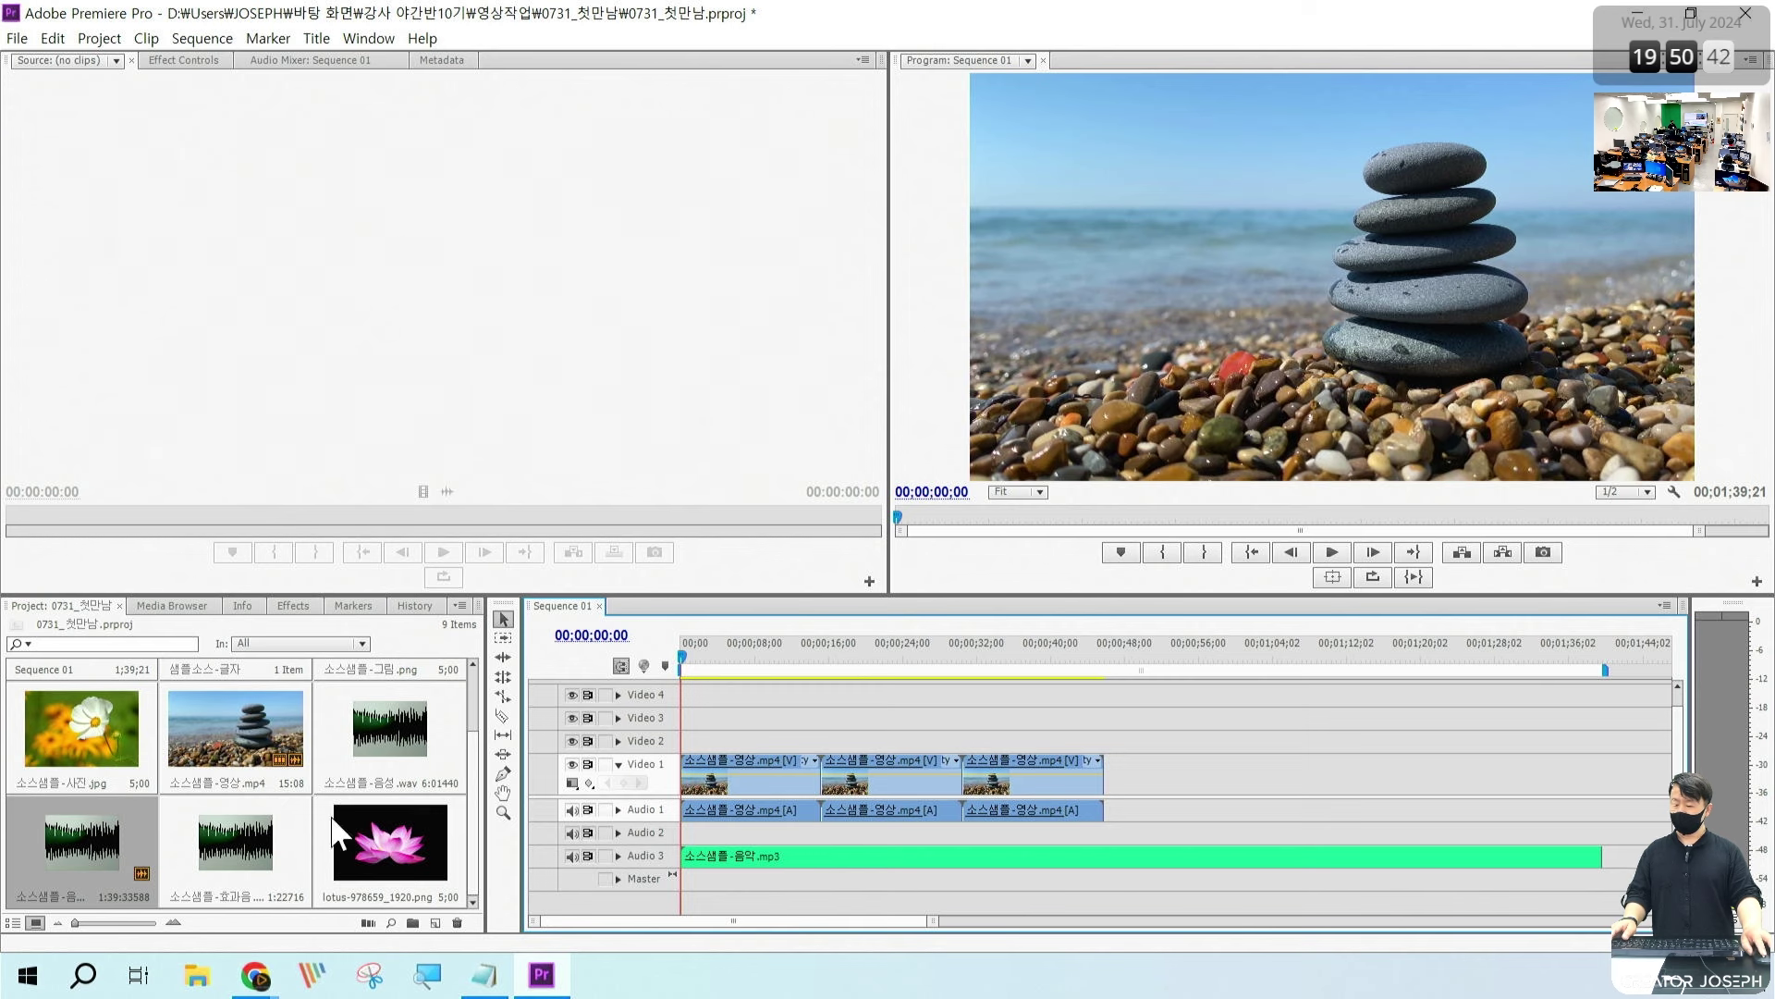
Step: Place the title 샘플소스-타이틀 from the 샘플소스-글자 bin at the start of Video 3, extended to the end of the video clips
{"action": "scroll", "coordinate": [340, 832], "scroll_direction": "up", "scroll_amount": 1}
{"action": "left_click", "coordinate": [275, 732]}
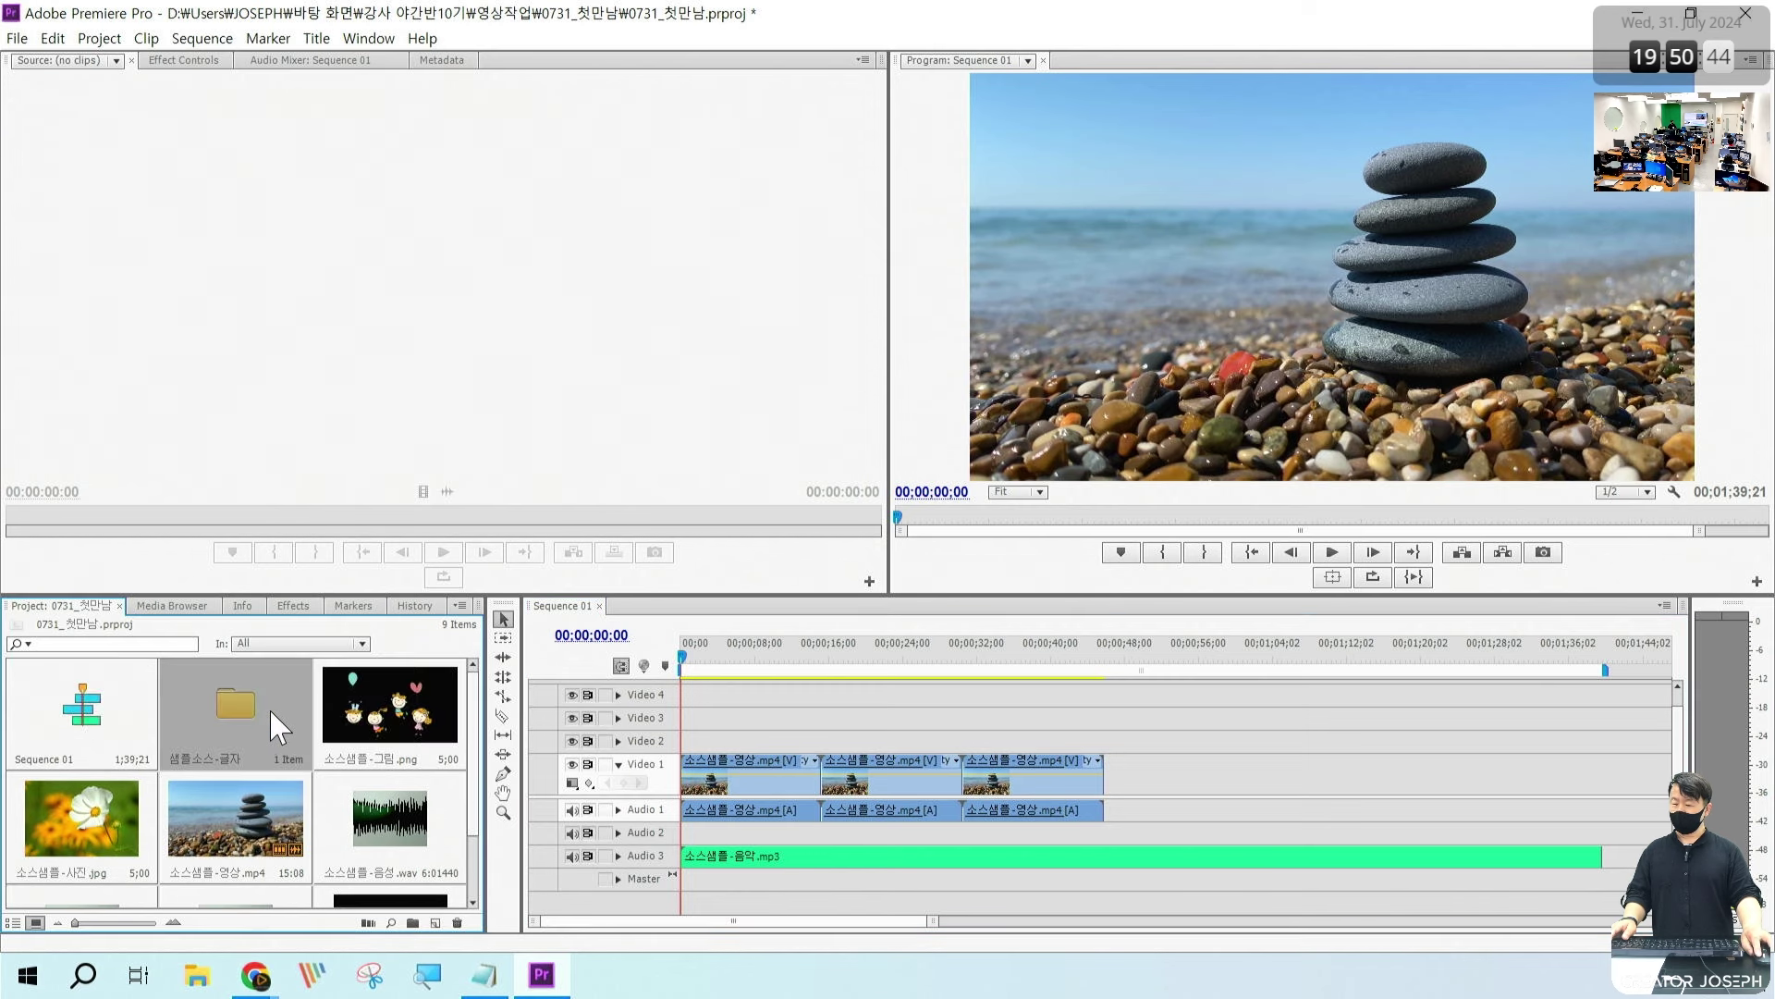
{"action": "double_click", "coordinate": [280, 730]}
{"action": "left_click_drag", "start_coordinate": [562, 403], "coordinate": [1106, 717]}
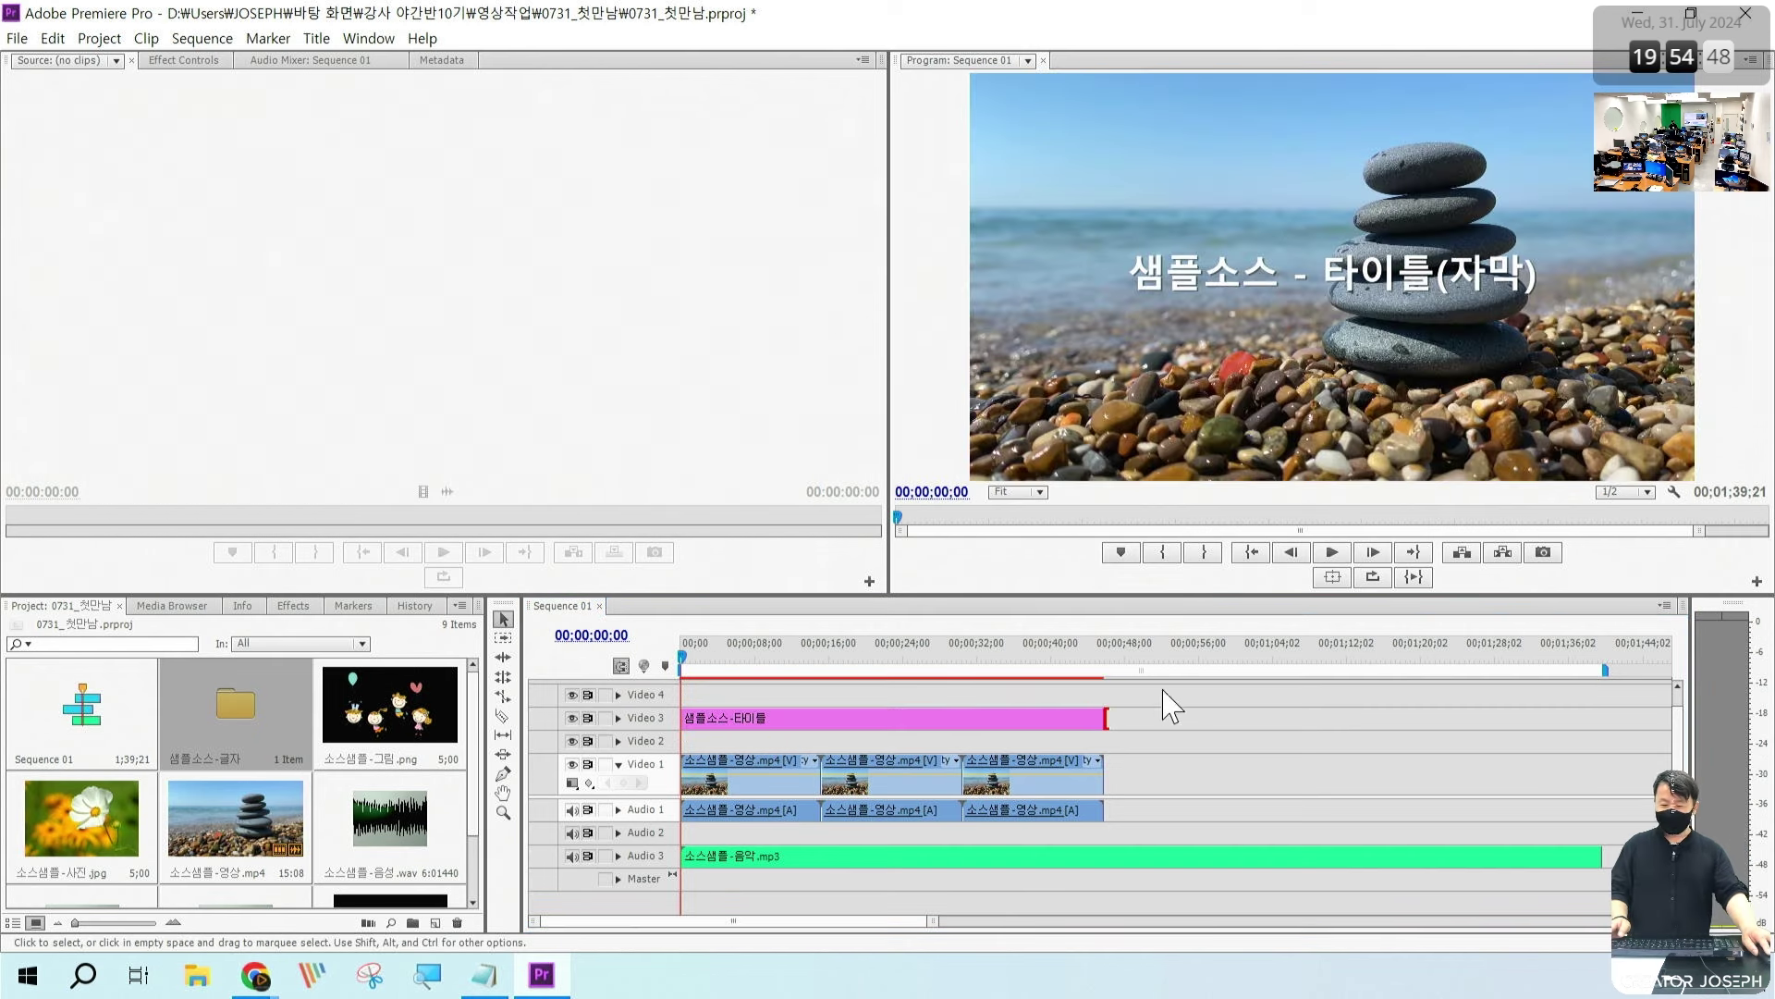
Step: Trim the end of 소스샘플-음악.mp3 on Audio 3 back to where the last video clip ends
{"action": "left_click", "coordinate": [1119, 655]}
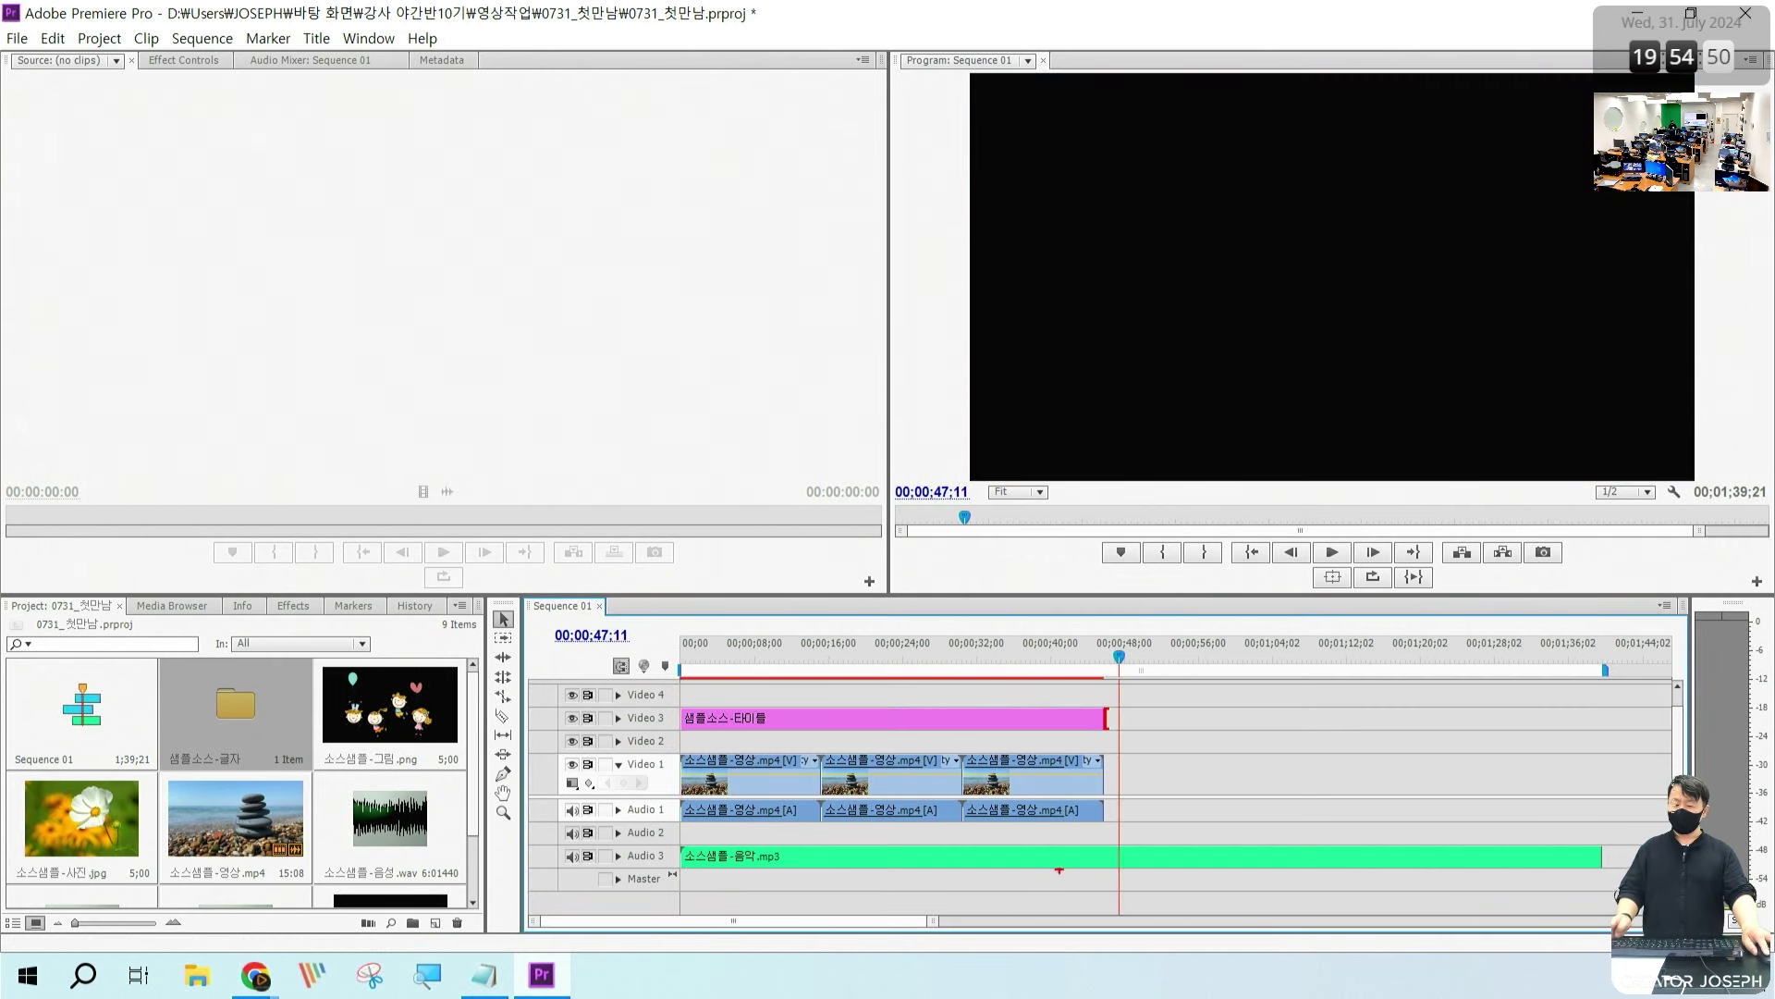
{"action": "mouse_move", "coordinate": [1100, 802]}
{"action": "left_mouse_down"}
{"action": "mouse_move", "coordinate": [1367, 910]}
{"action": "mouse_move", "coordinate": [1649, 908]}
{"action": "left_mouse_up"}
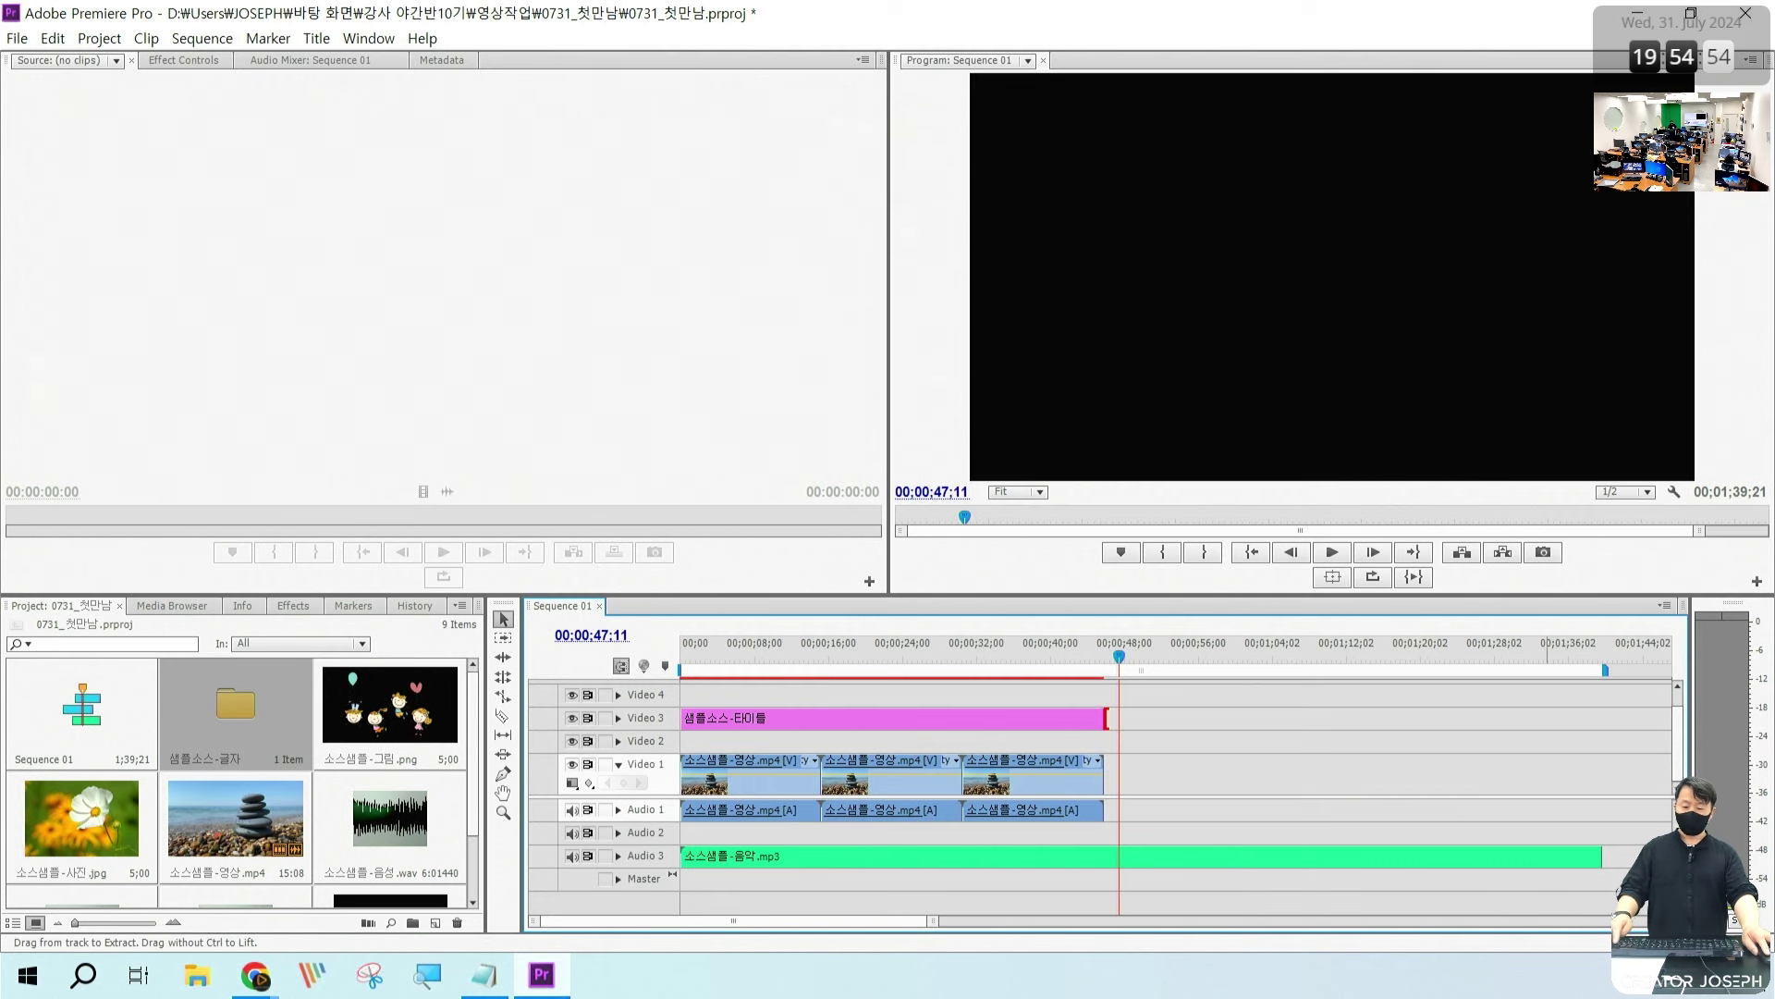
{"action": "mouse_move", "coordinate": [1586, 820]}
{"action": "left_mouse_down"}
{"action": "mouse_move", "coordinate": [1103, 820]}
{"action": "mouse_move", "coordinate": [1124, 841]}
{"action": "left_mouse_up"}
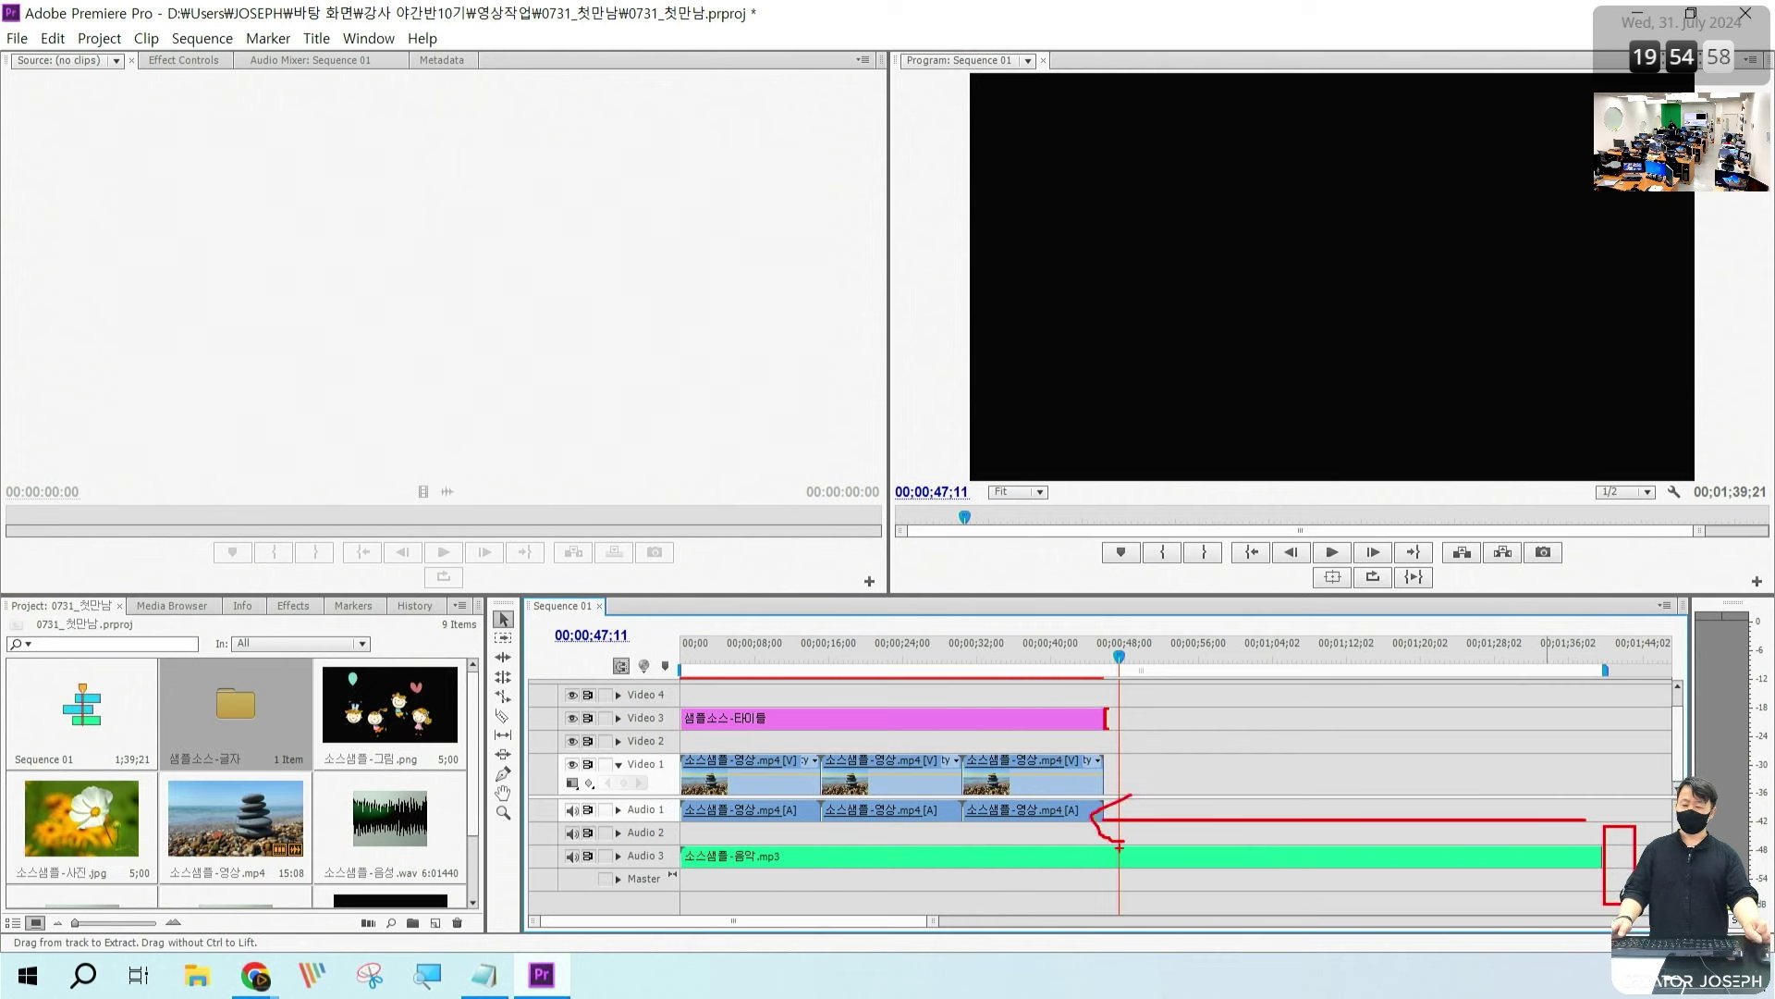
{"action": "left_click", "coordinate": [1608, 851]}
{"action": "left_click_drag", "start_coordinate": [1611, 851], "coordinate": [1111, 866]}
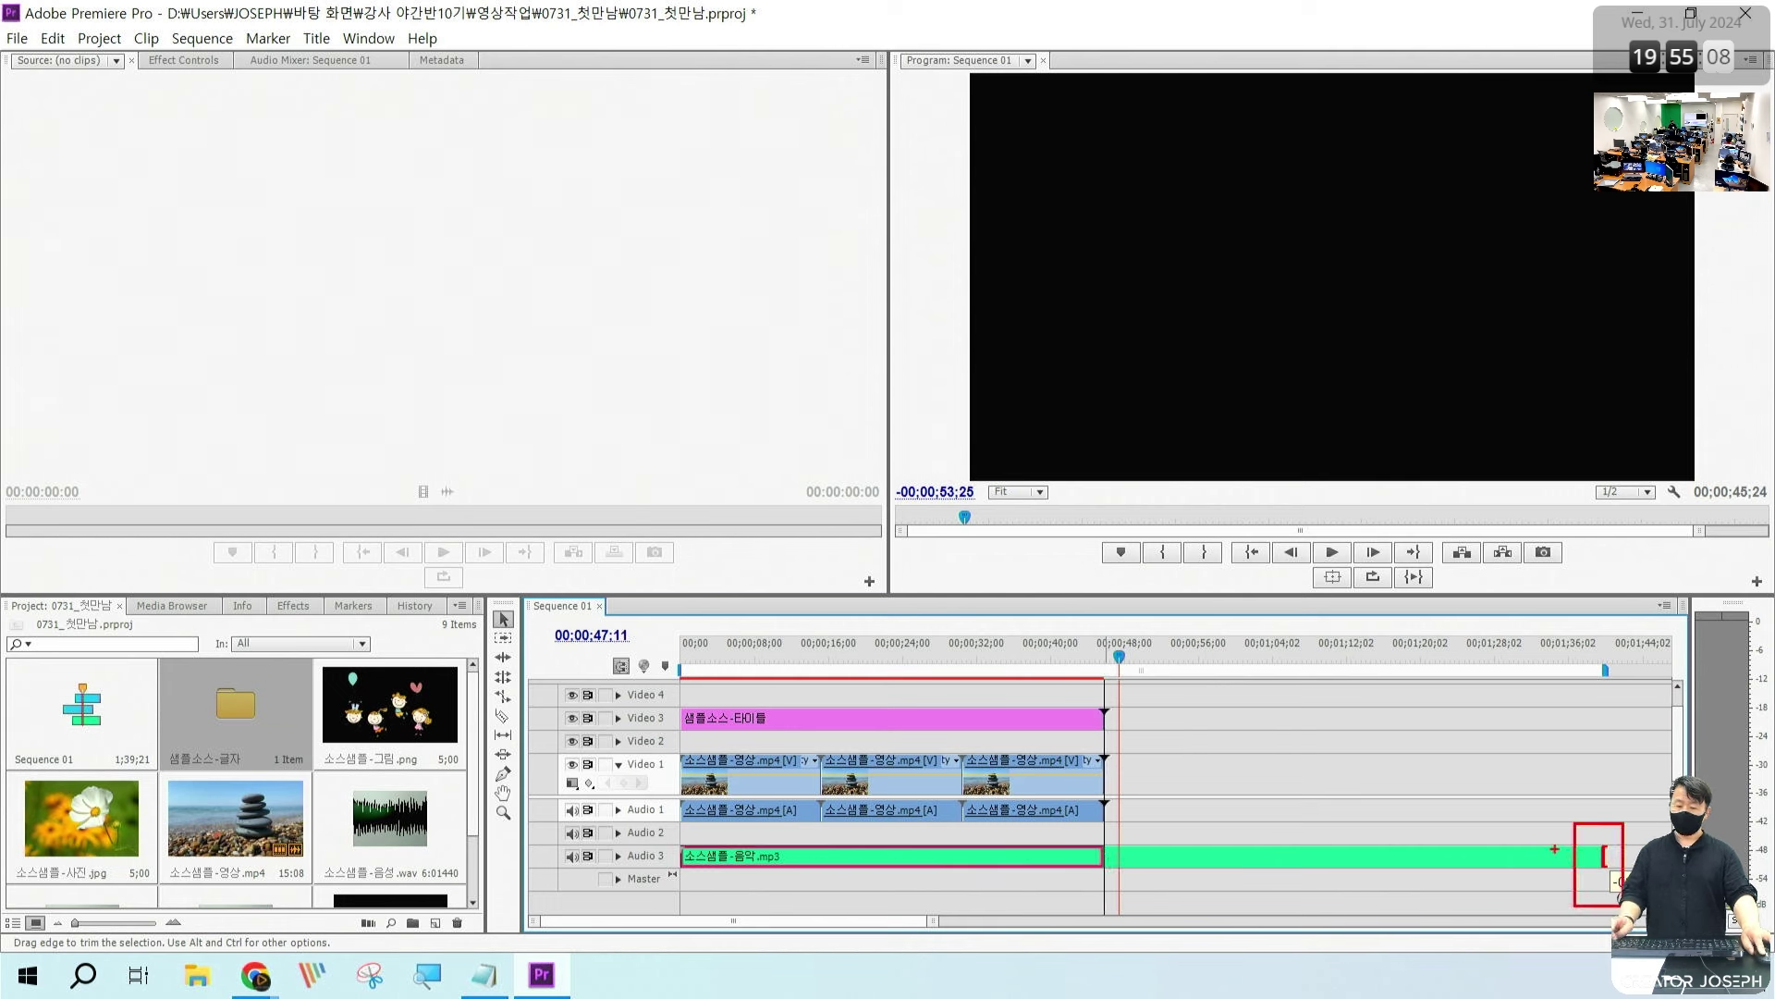
{"action": "left_click_drag", "start_coordinate": [1106, 858], "coordinate": [1565, 866]}
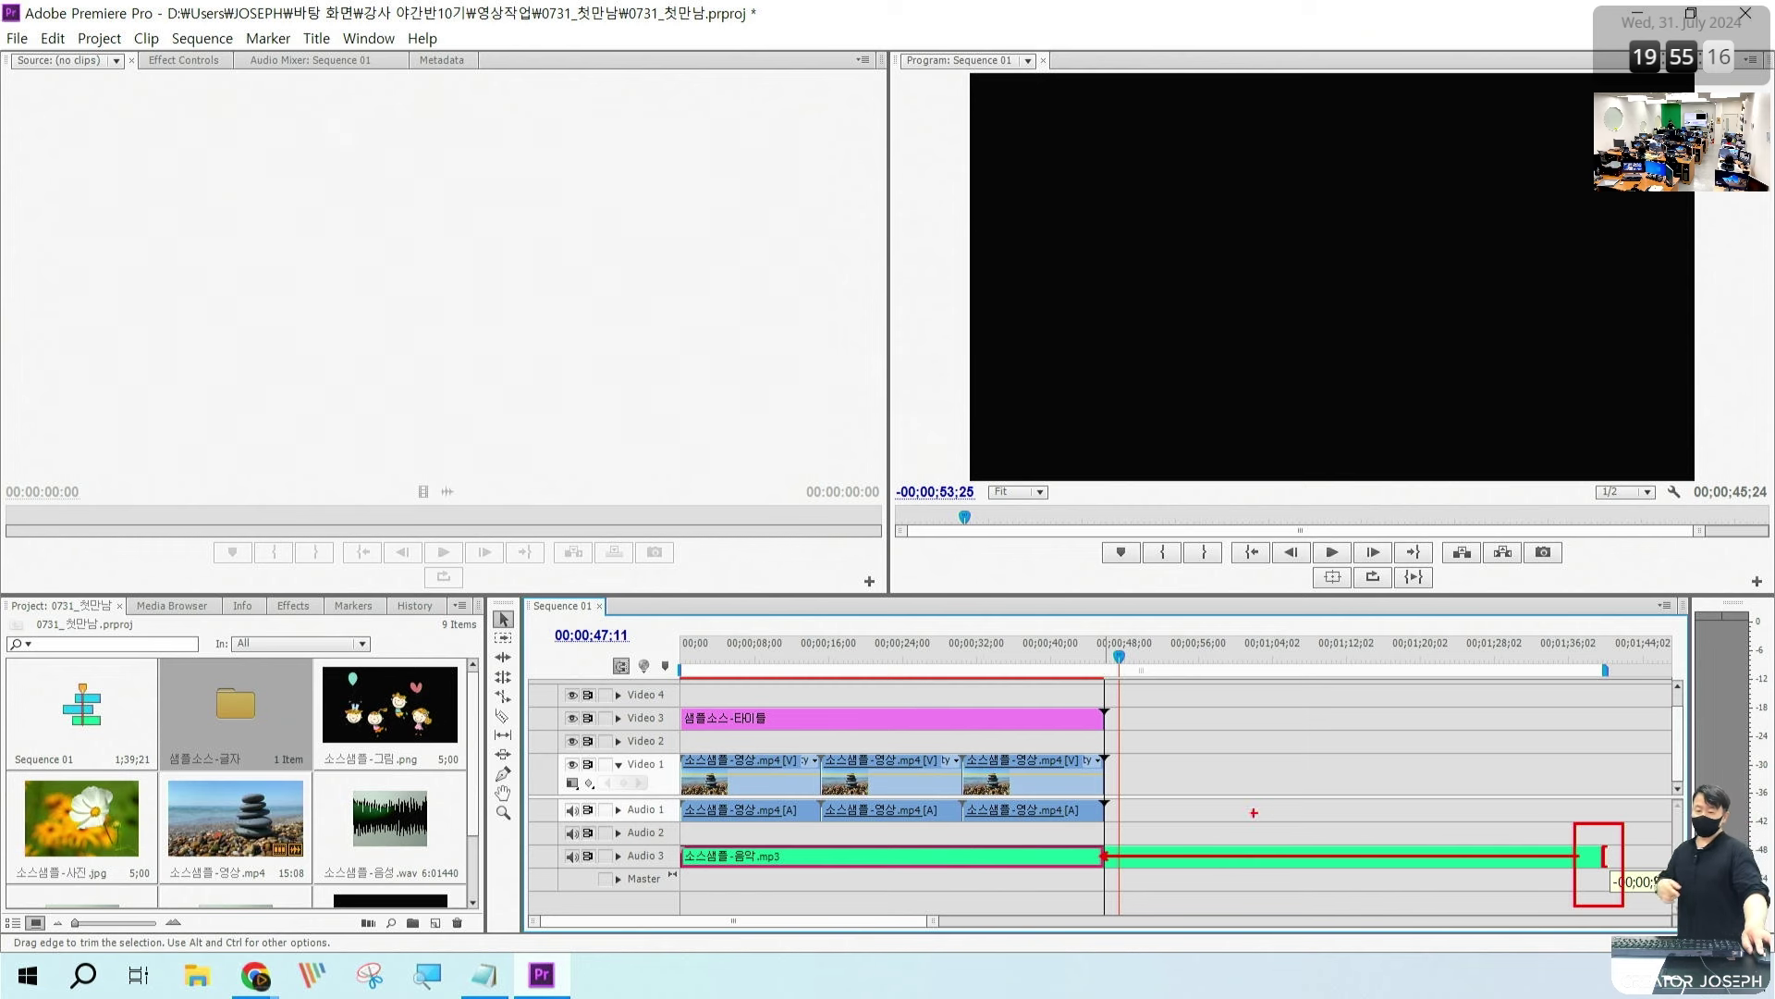
{"action": "left_click_drag", "start_coordinate": [1214, 791], "coordinate": [1255, 786]}
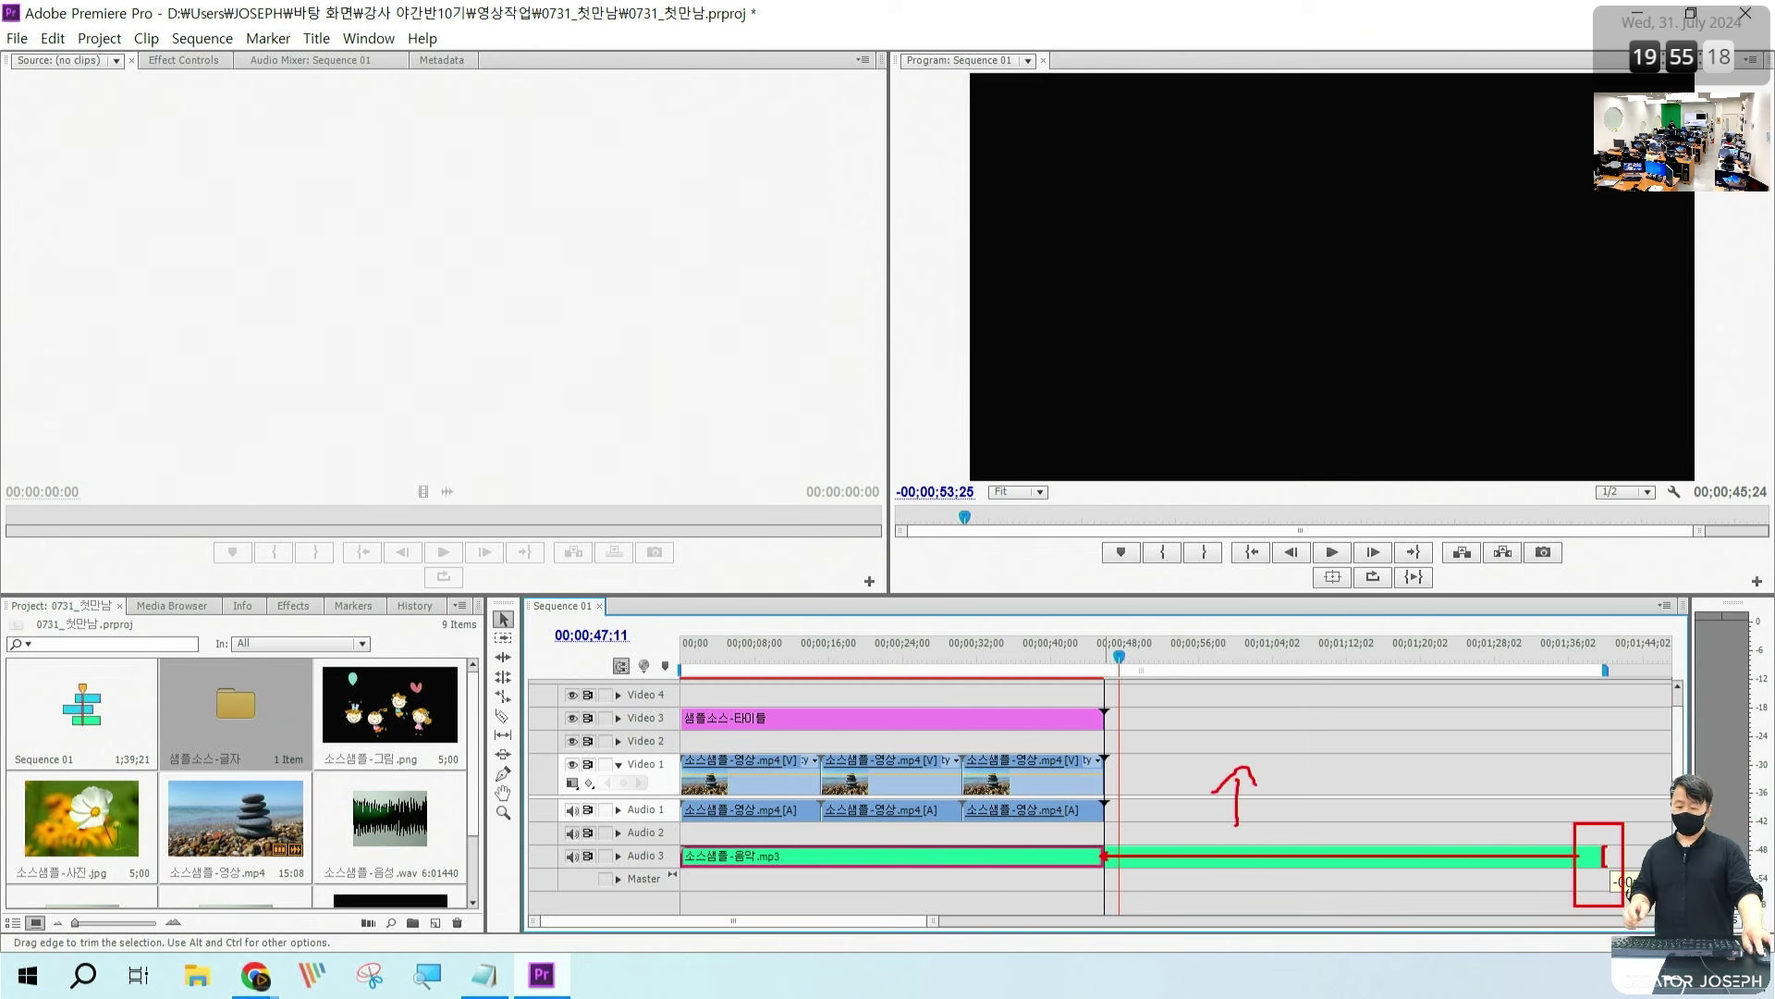
{"action": "type", "text": "t"}
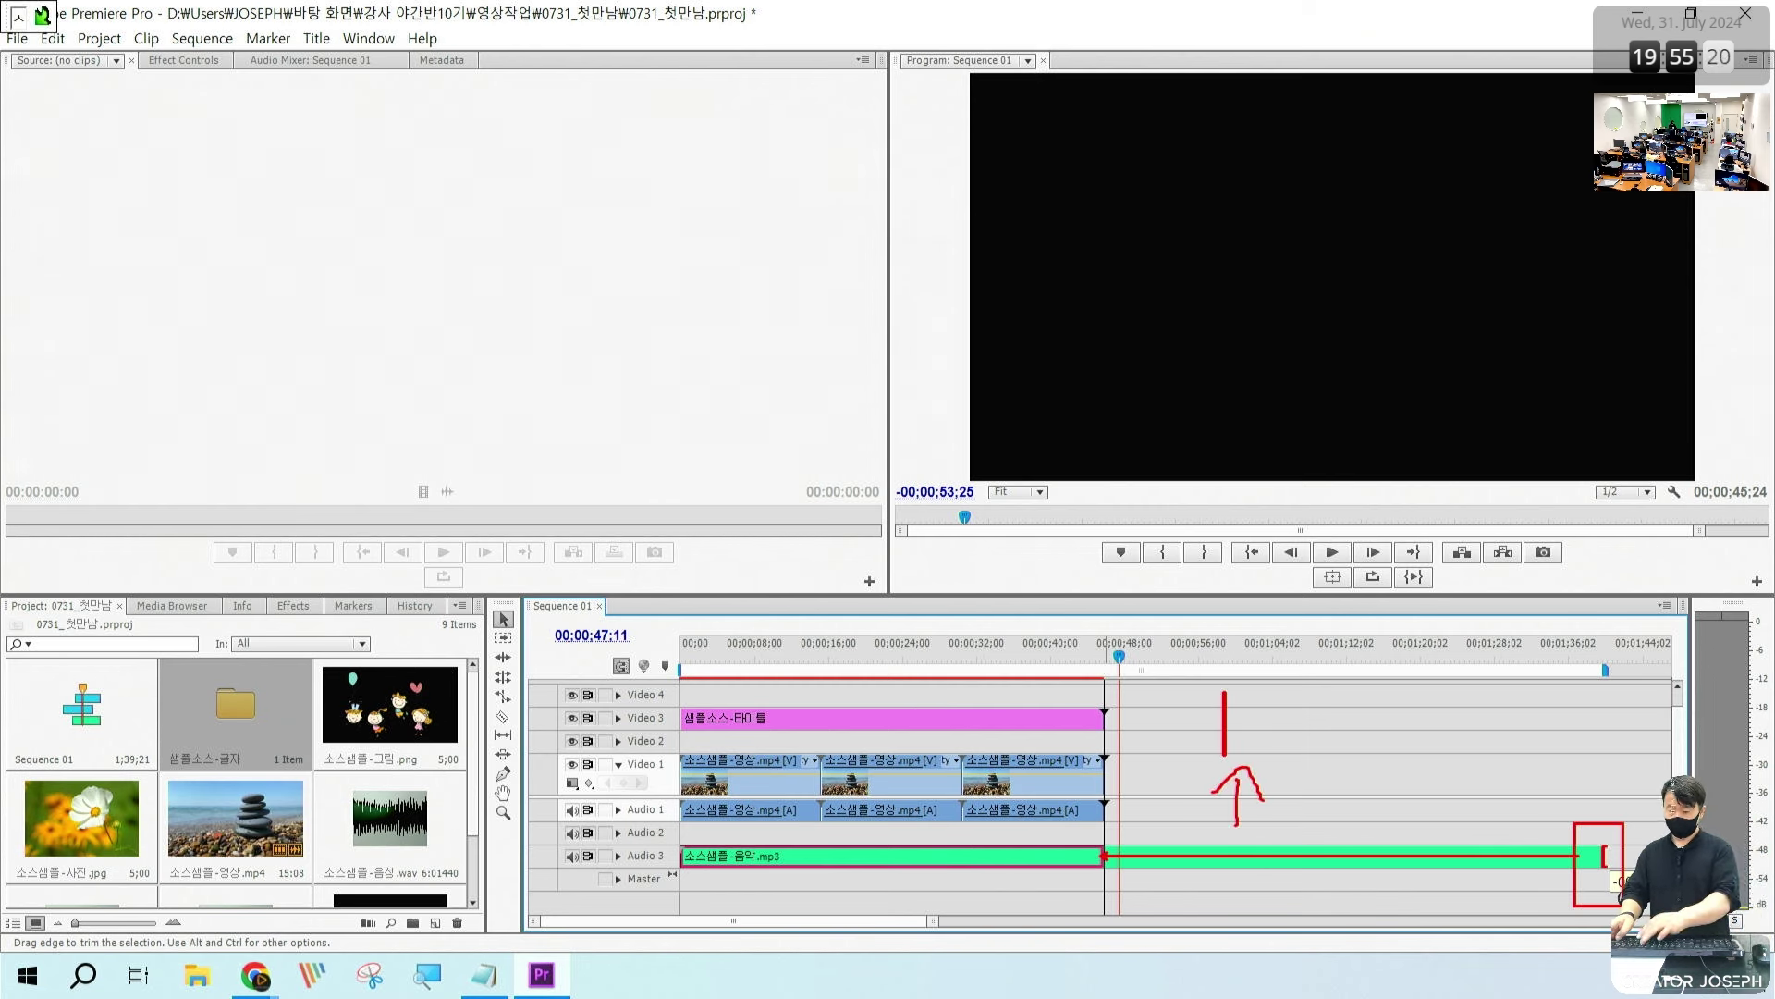
{"action": "type", "text": "ㅅㅆ"}
{"action": "key", "text": "BackSpace"}
{"action": "key", "text": "BackSpace"}
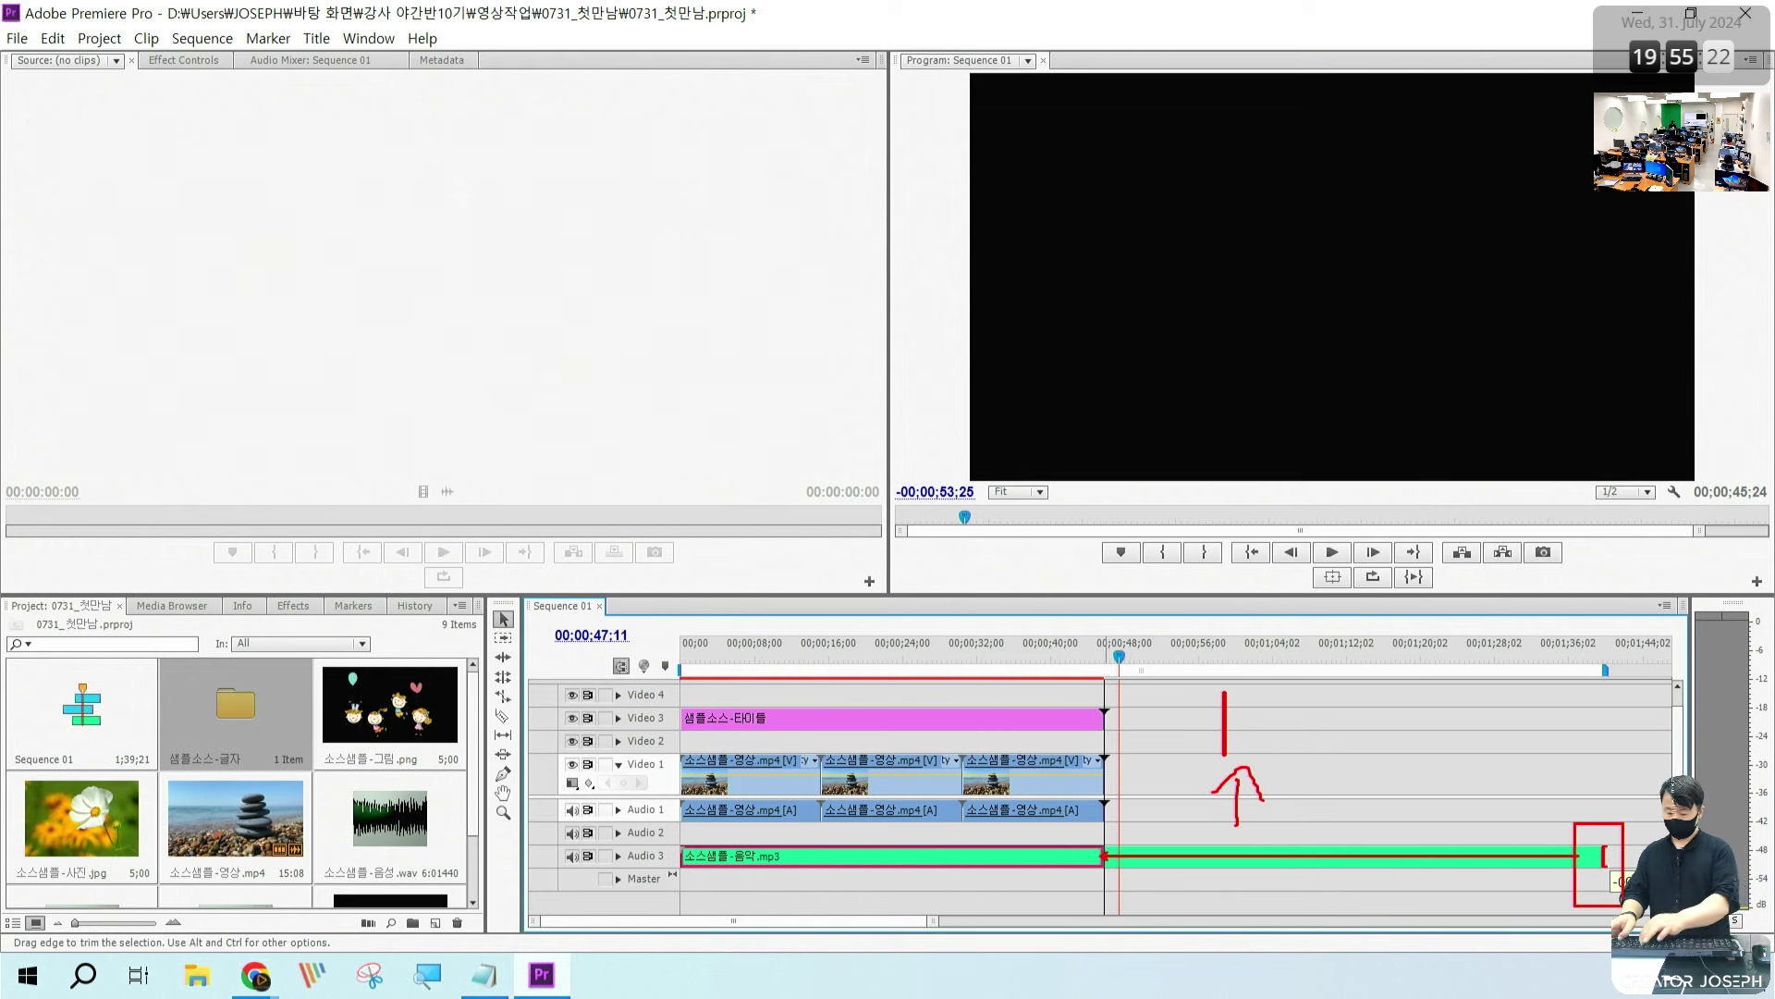
{"action": "type", "text": "Trim"}
{"action": "key", "text": "Escape"}
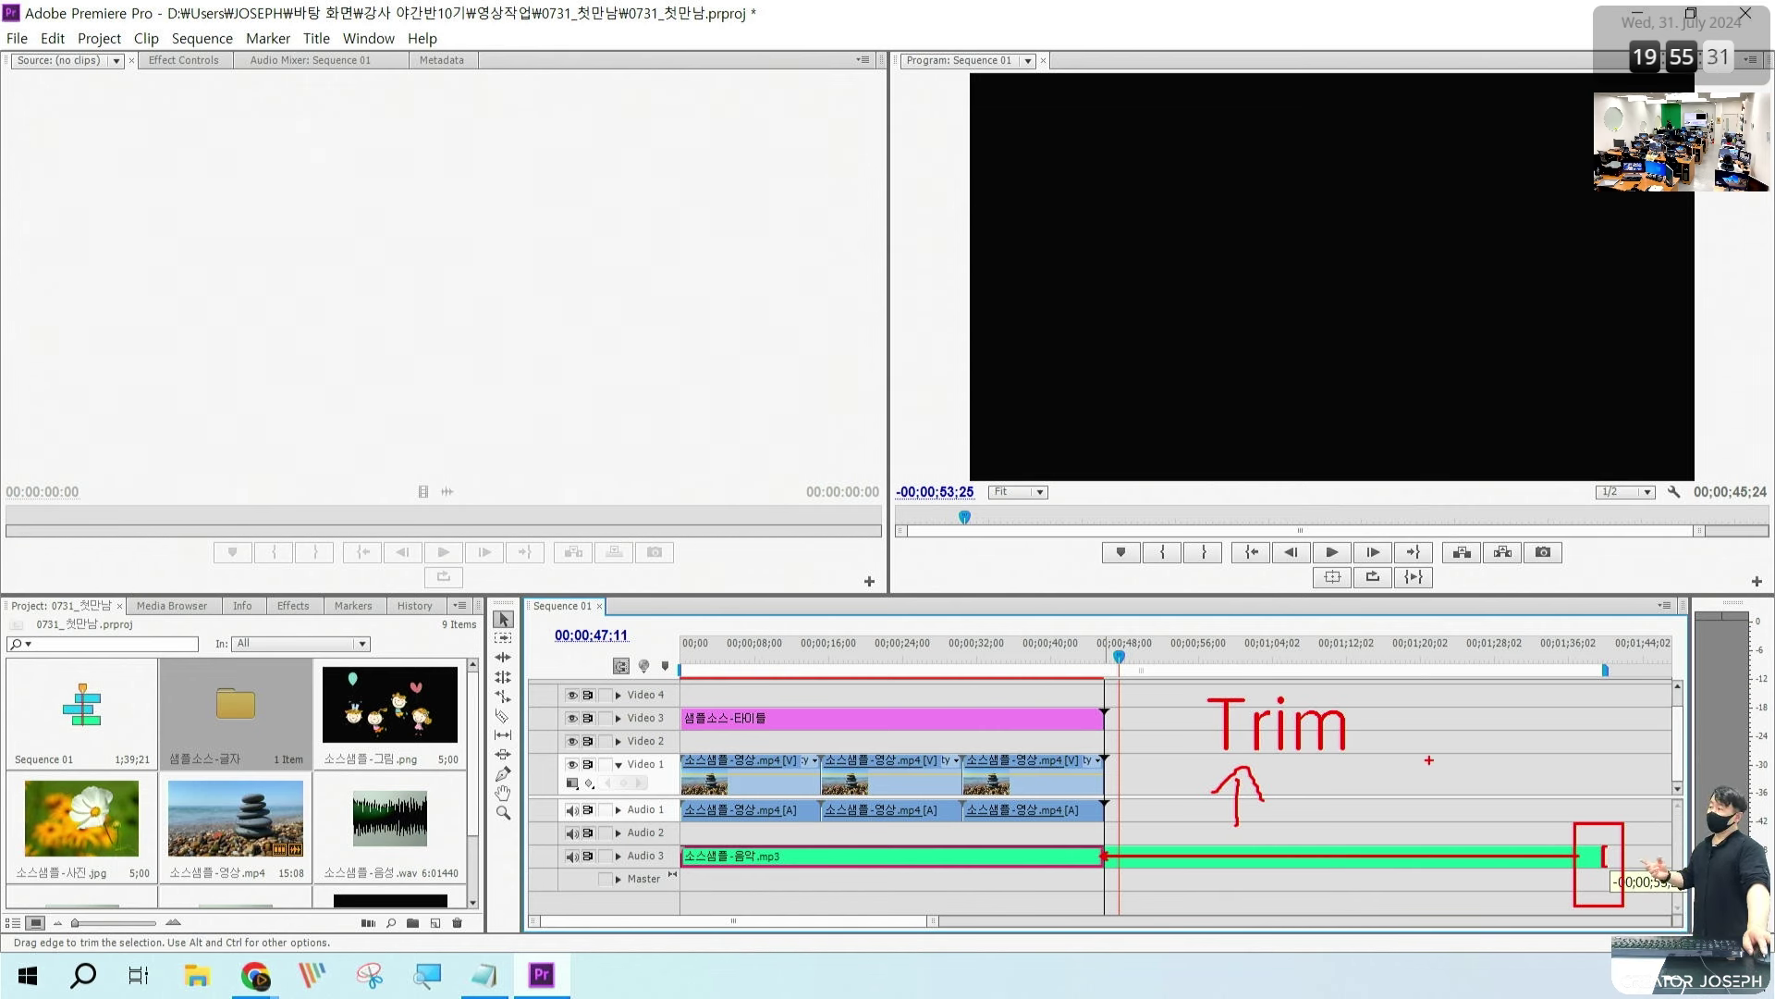
Step: Return the playhead to the start of the sequence and save the project
{"action": "left_click_drag", "start_coordinate": [1115, 668], "coordinate": [601, 661]}
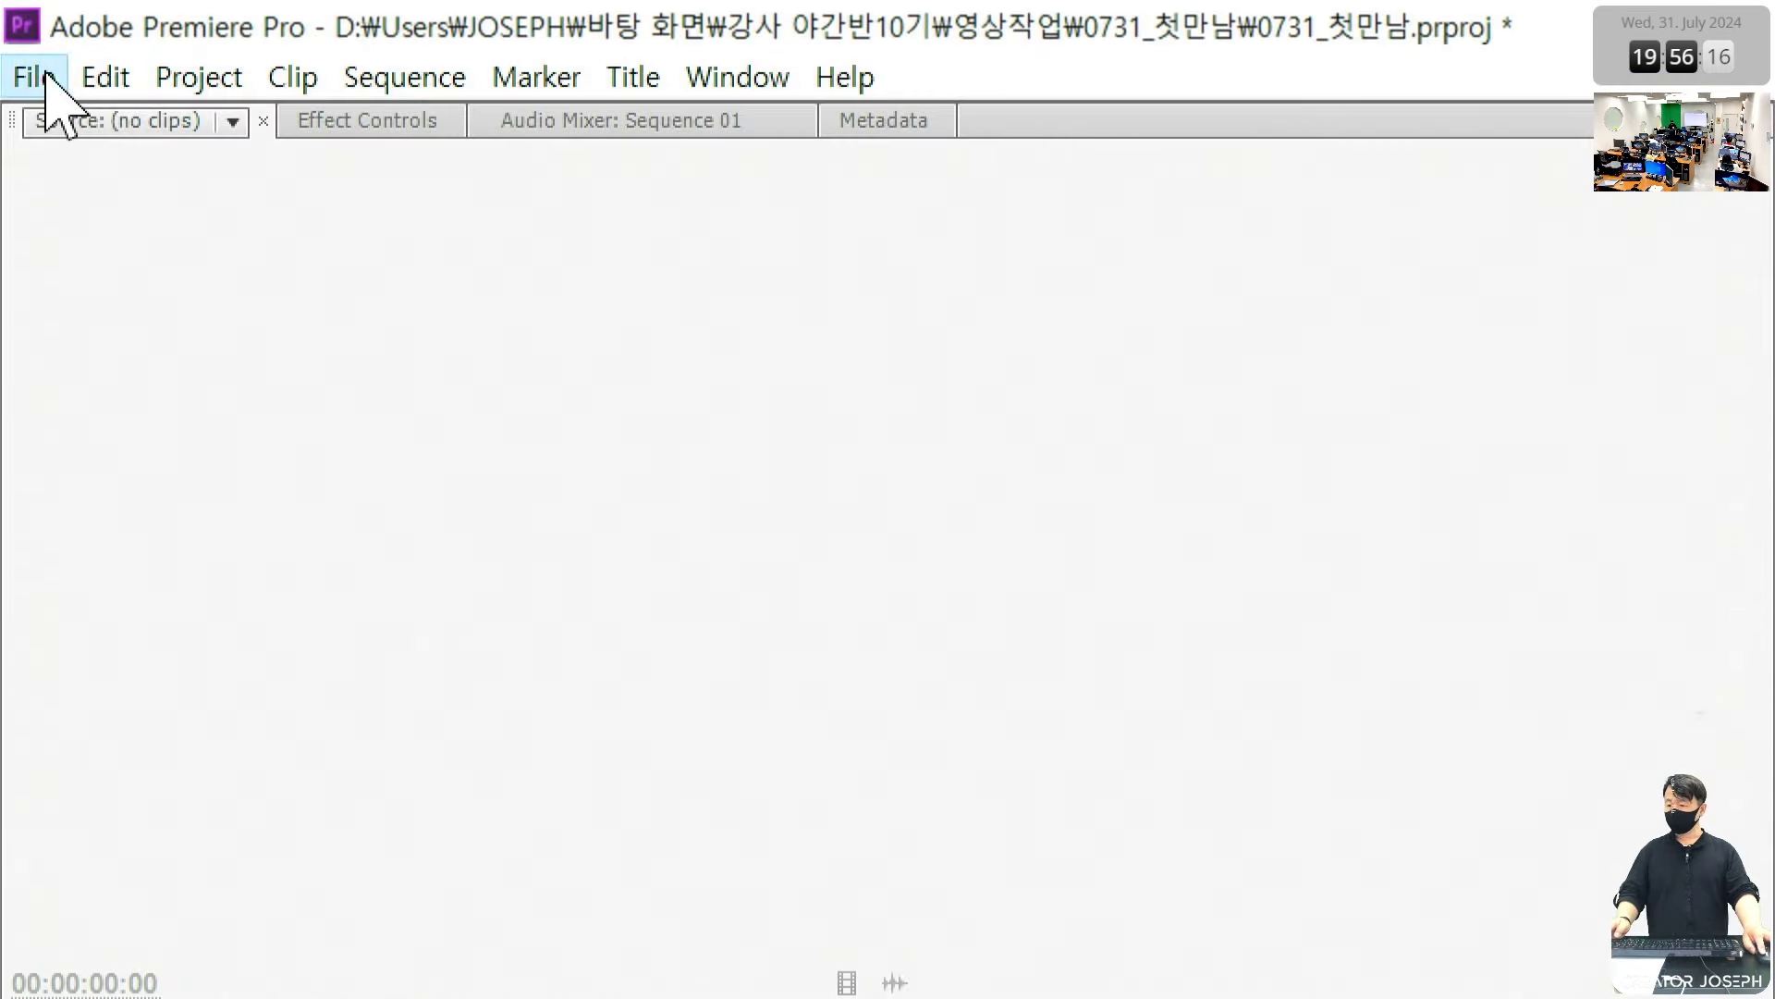
{"action": "left_click", "coordinate": [44, 76]}
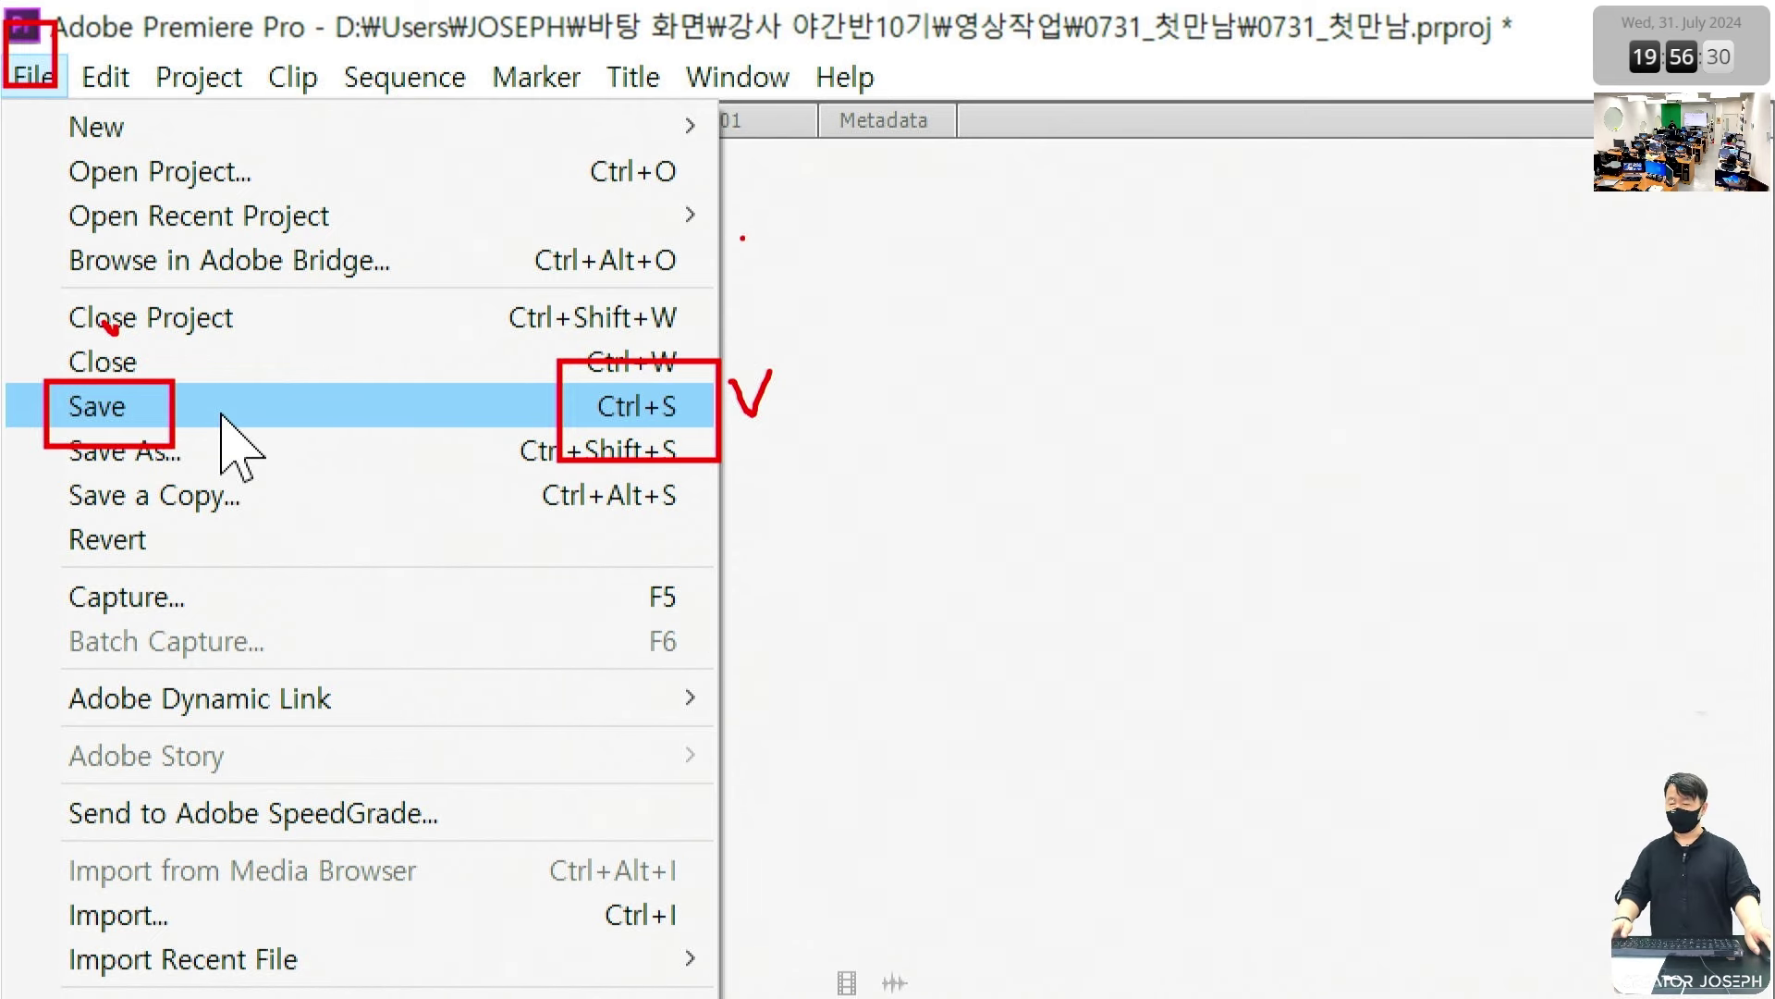
{"action": "left_click", "coordinate": [890, 550]}
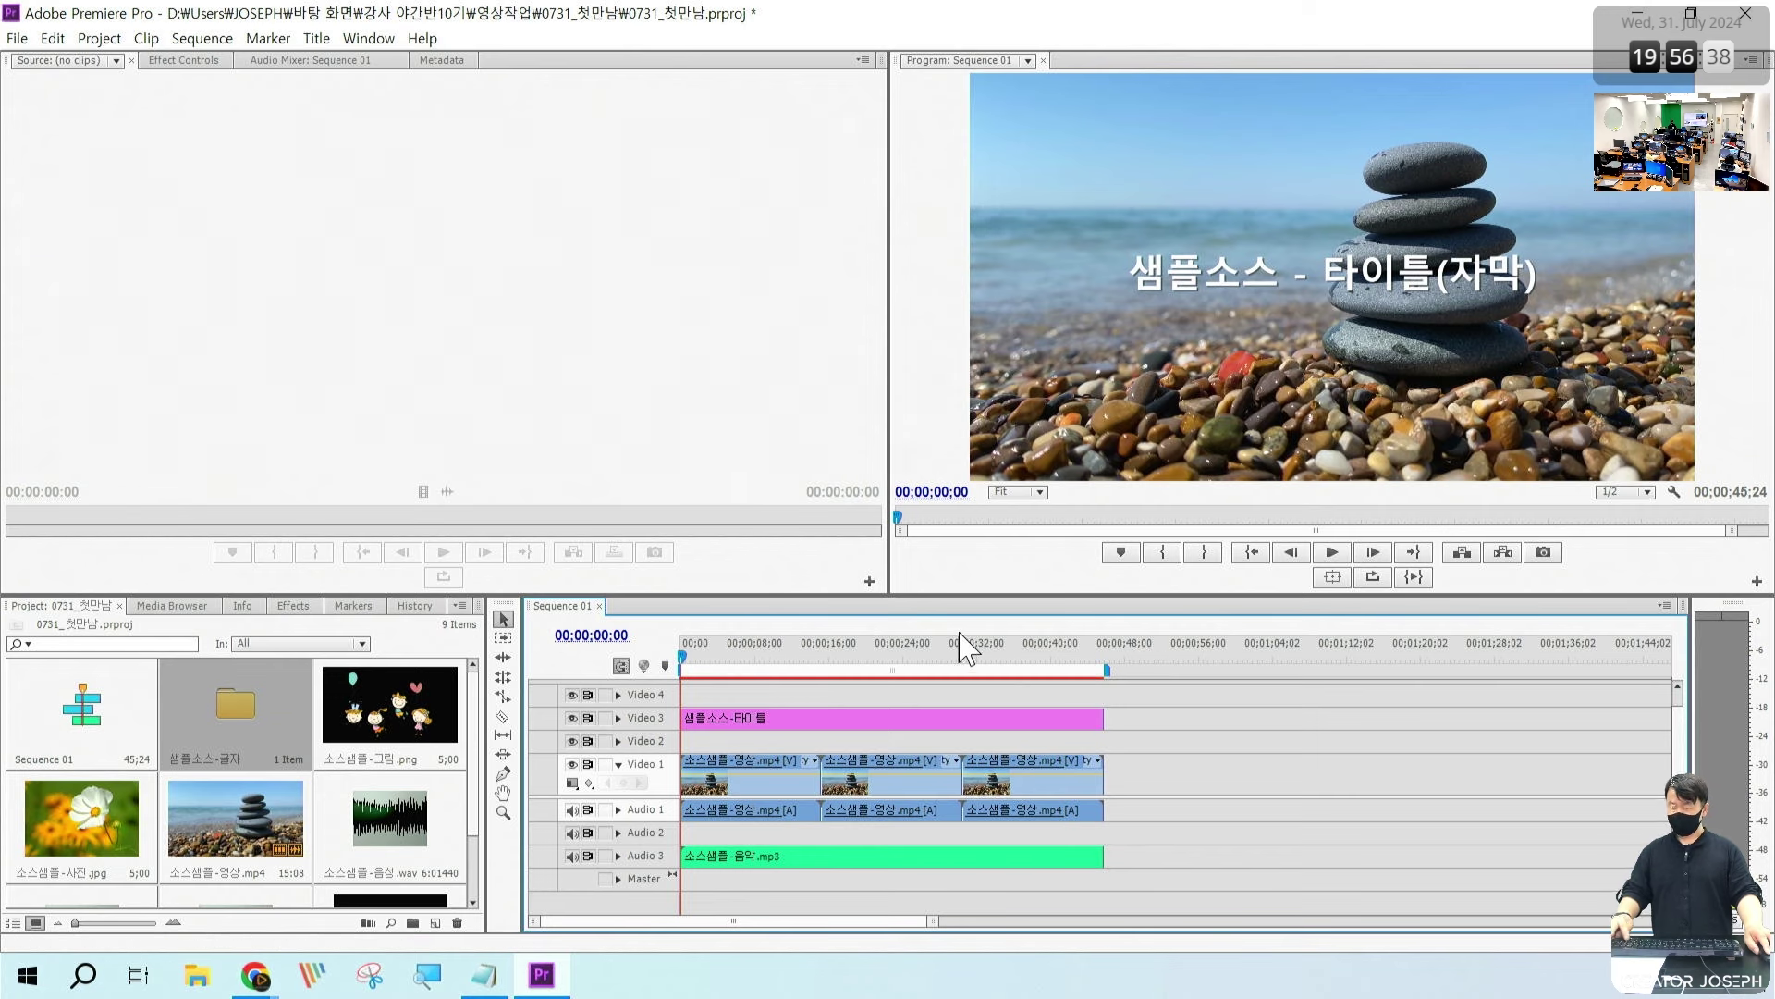
{"action": "key", "text": "ctrl+s"}
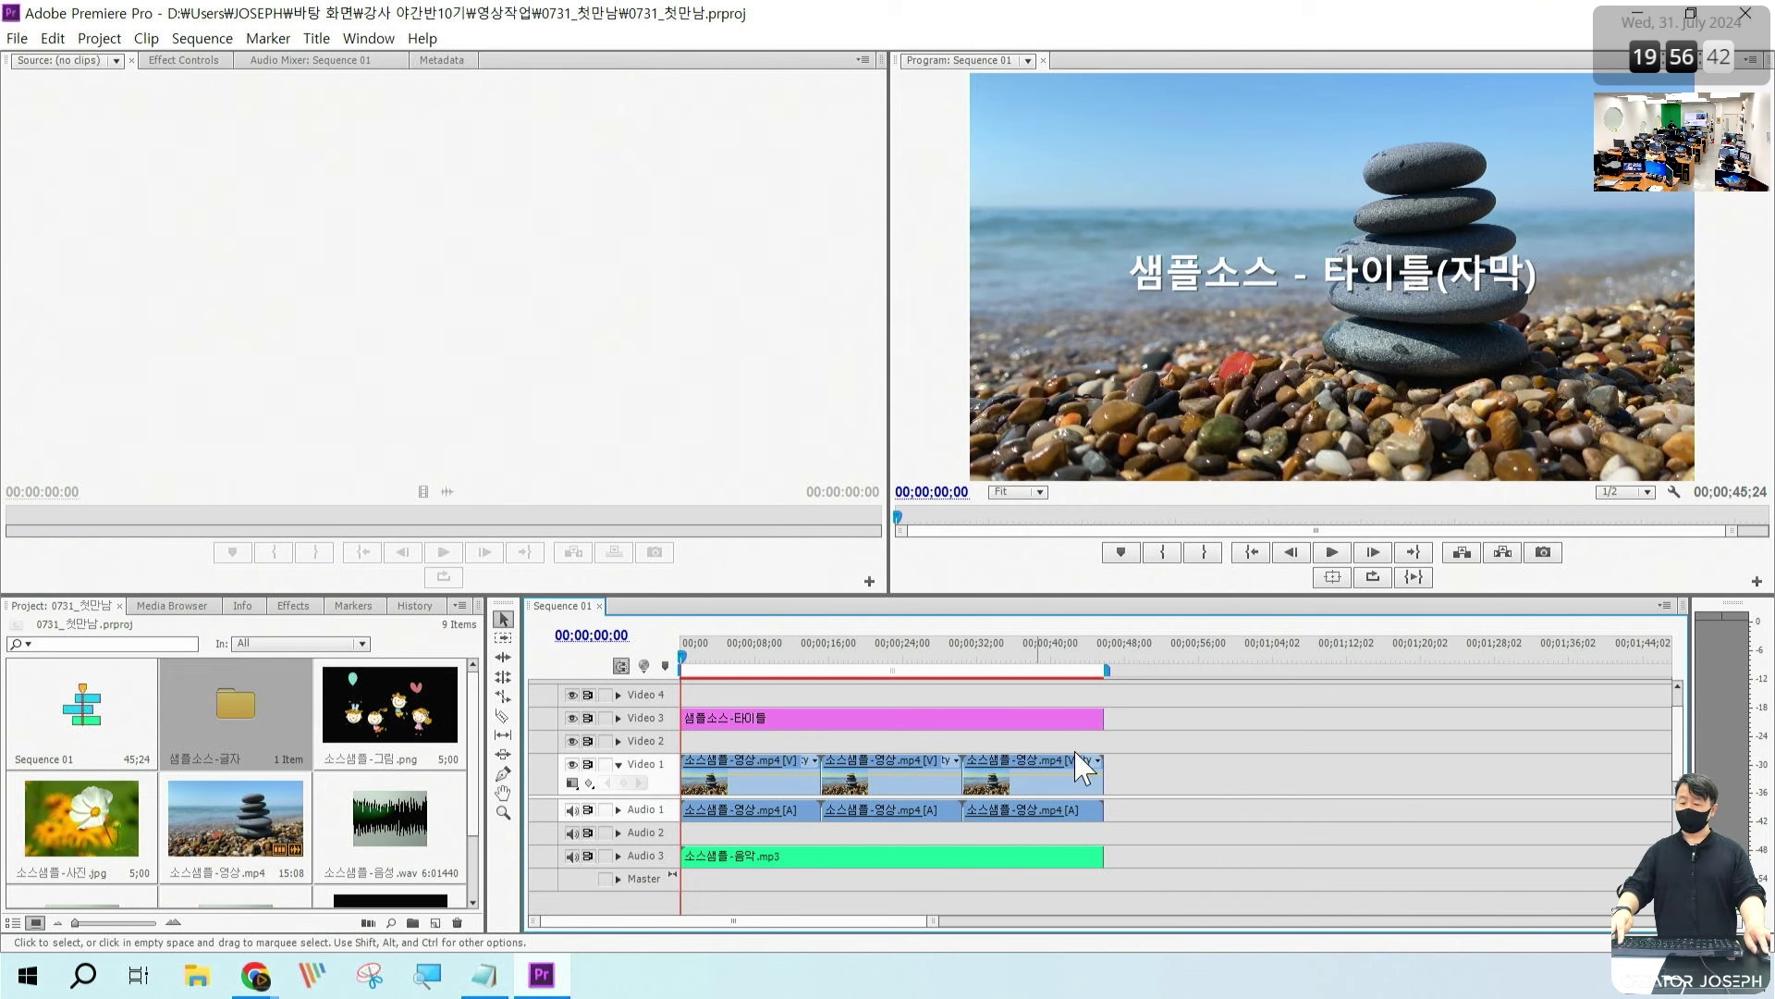
{"action": "mouse_move", "coordinate": [1179, 736]}
{"action": "left_mouse_down"}
{"action": "mouse_move", "coordinate": [1193, 760]}
{"action": "mouse_move", "coordinate": [1241, 672]}
{"action": "left_mouse_up"}
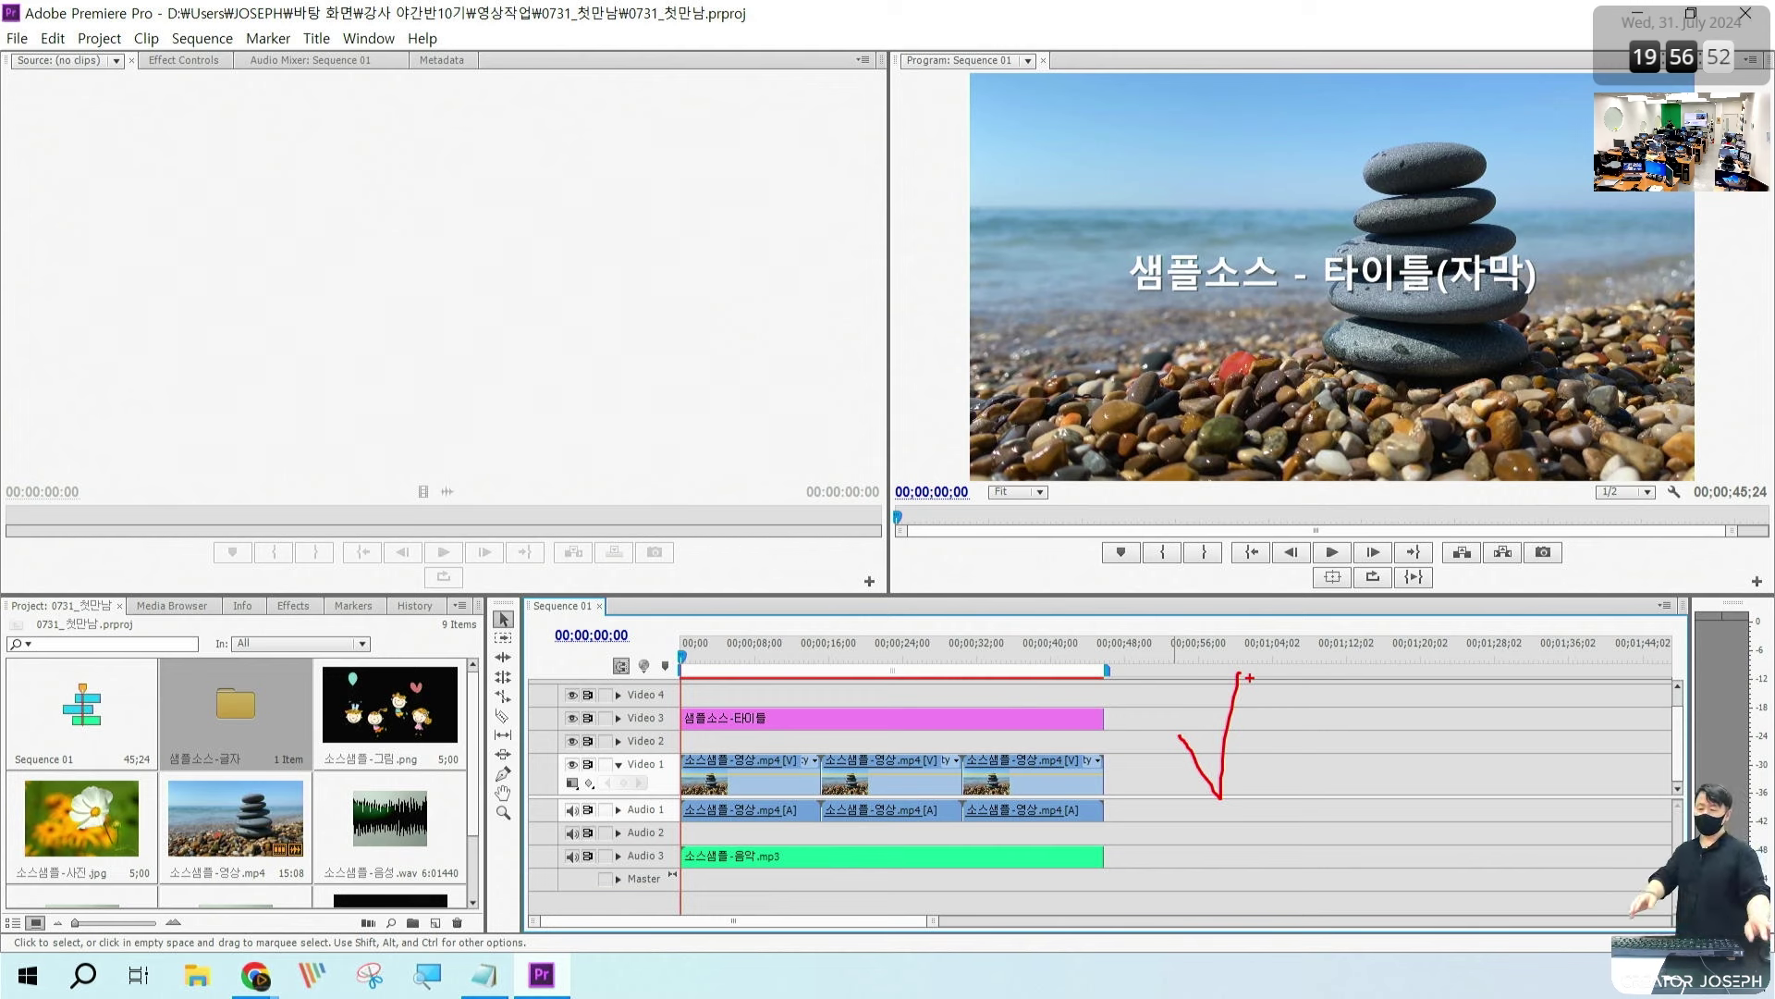
{"action": "left_click_drag", "start_coordinate": [1269, 732], "coordinate": [1268, 795]}
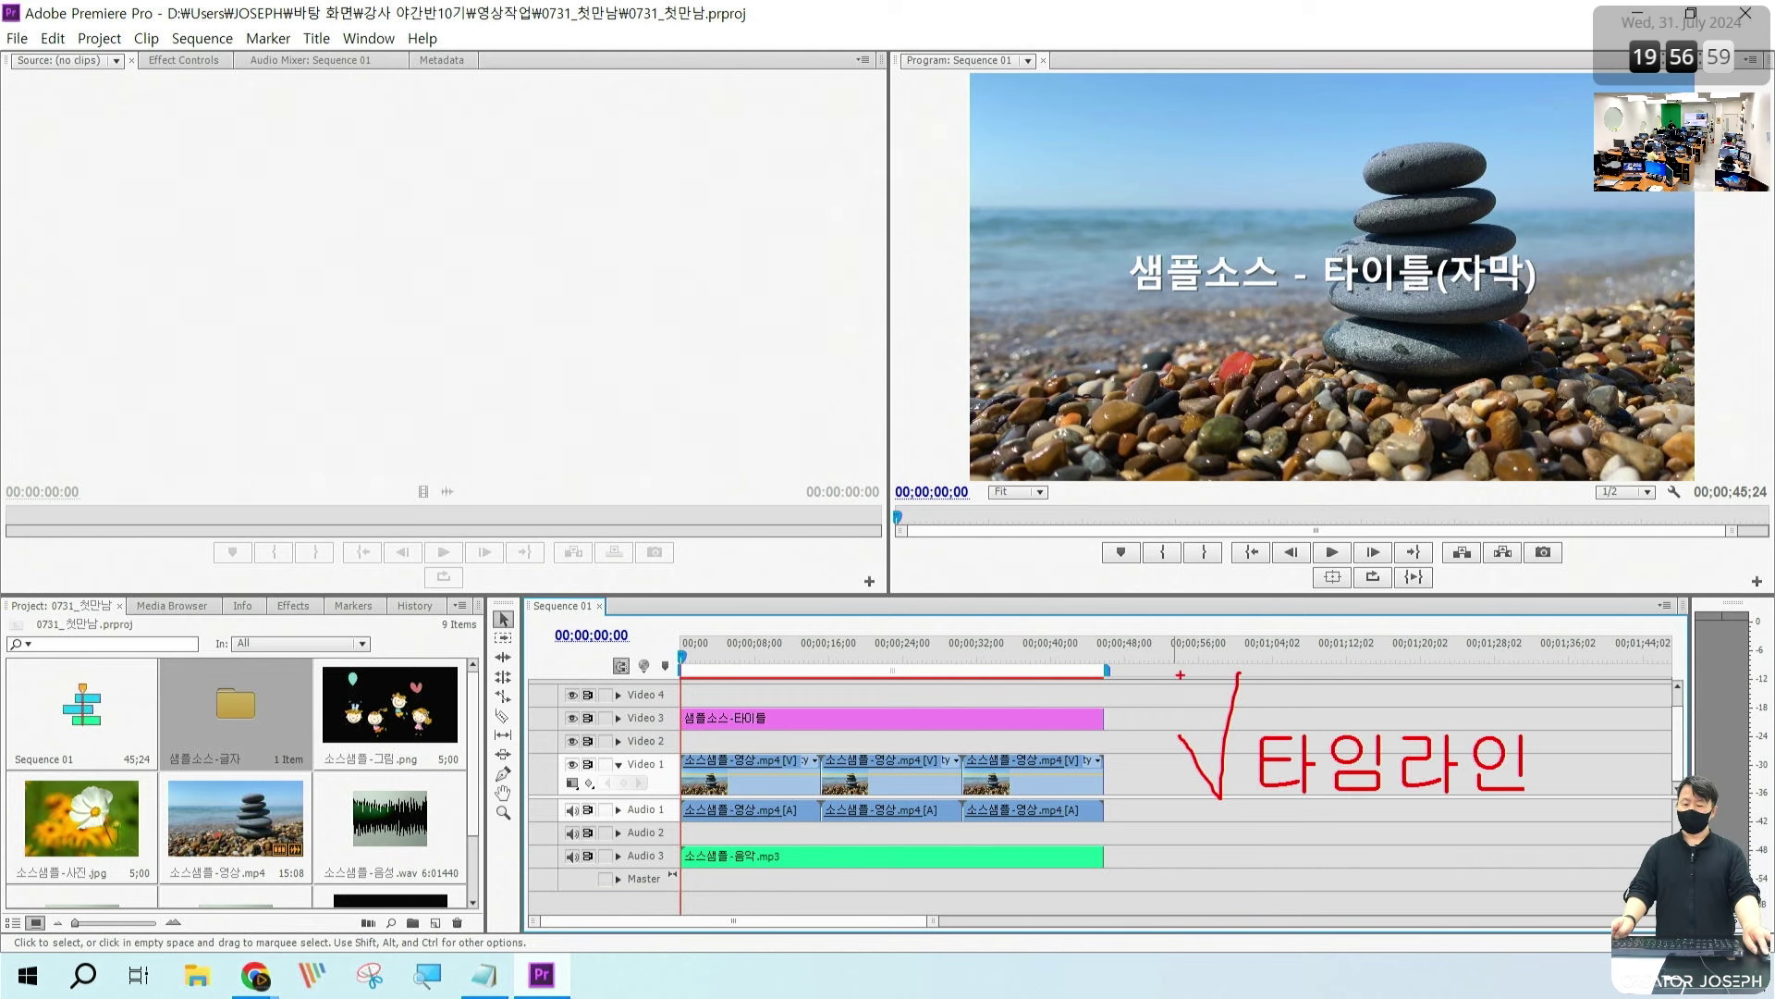
{"action": "left_click_drag", "start_coordinate": [1188, 691], "coordinate": [1560, 835]}
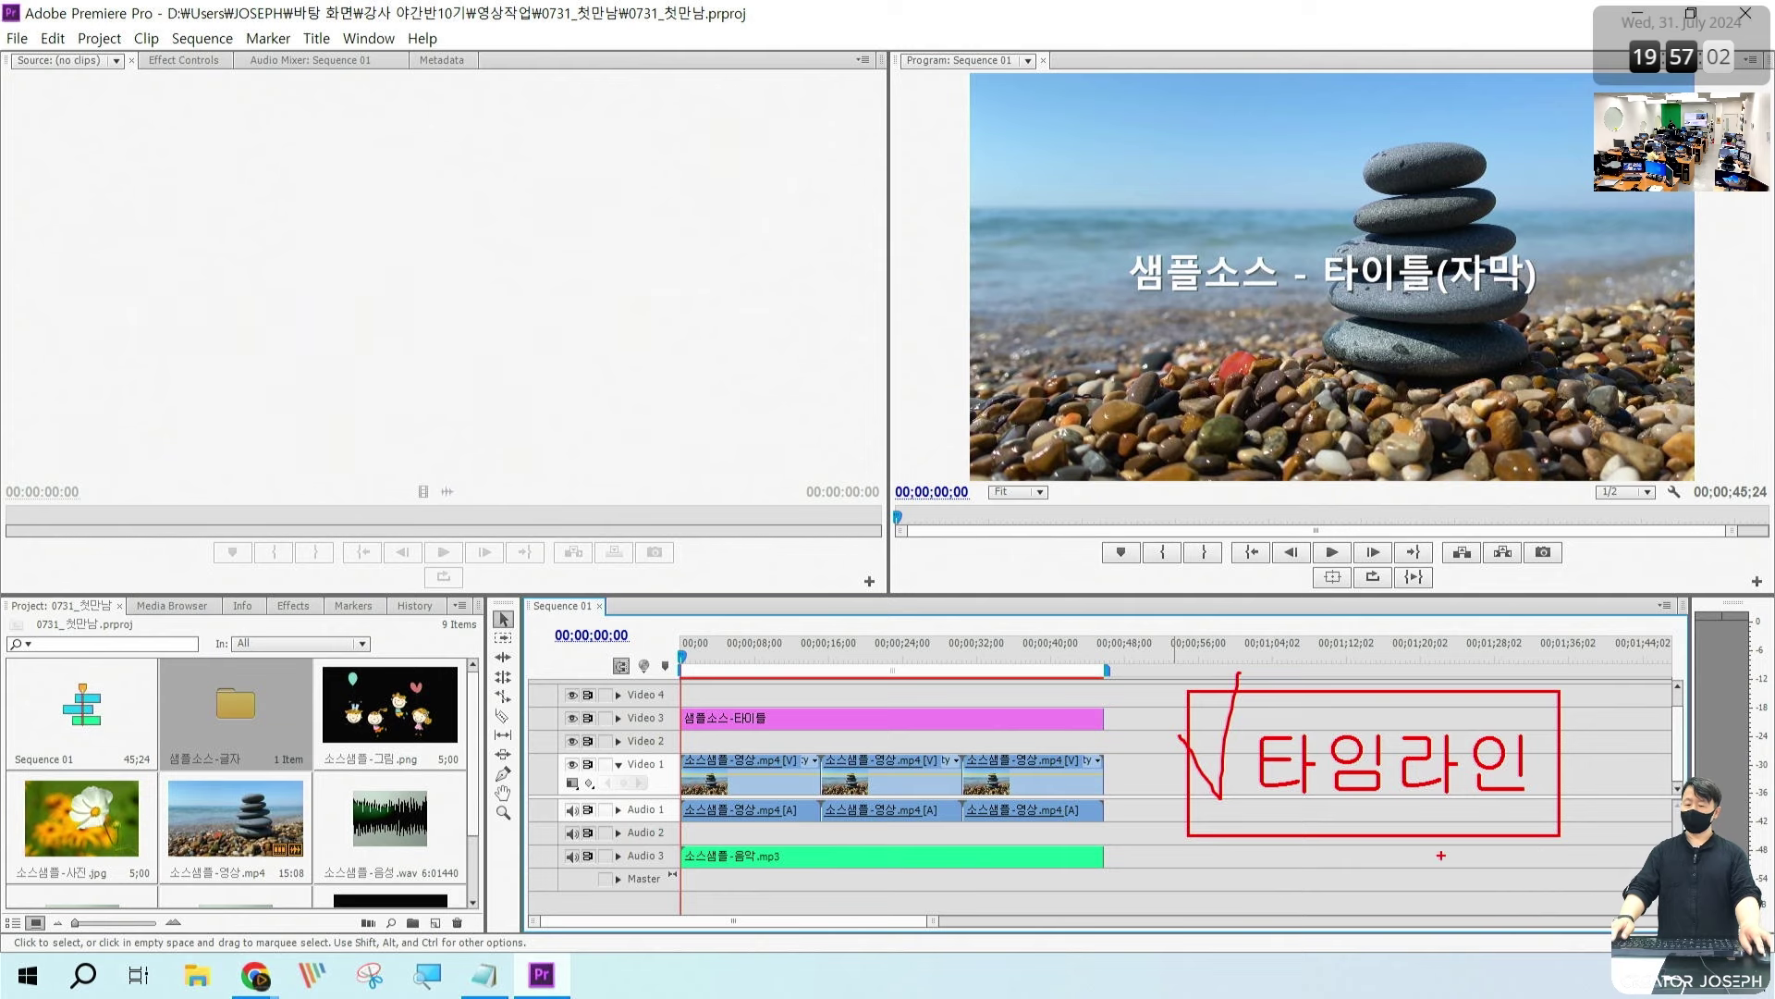
{"action": "key", "text": "Escape"}
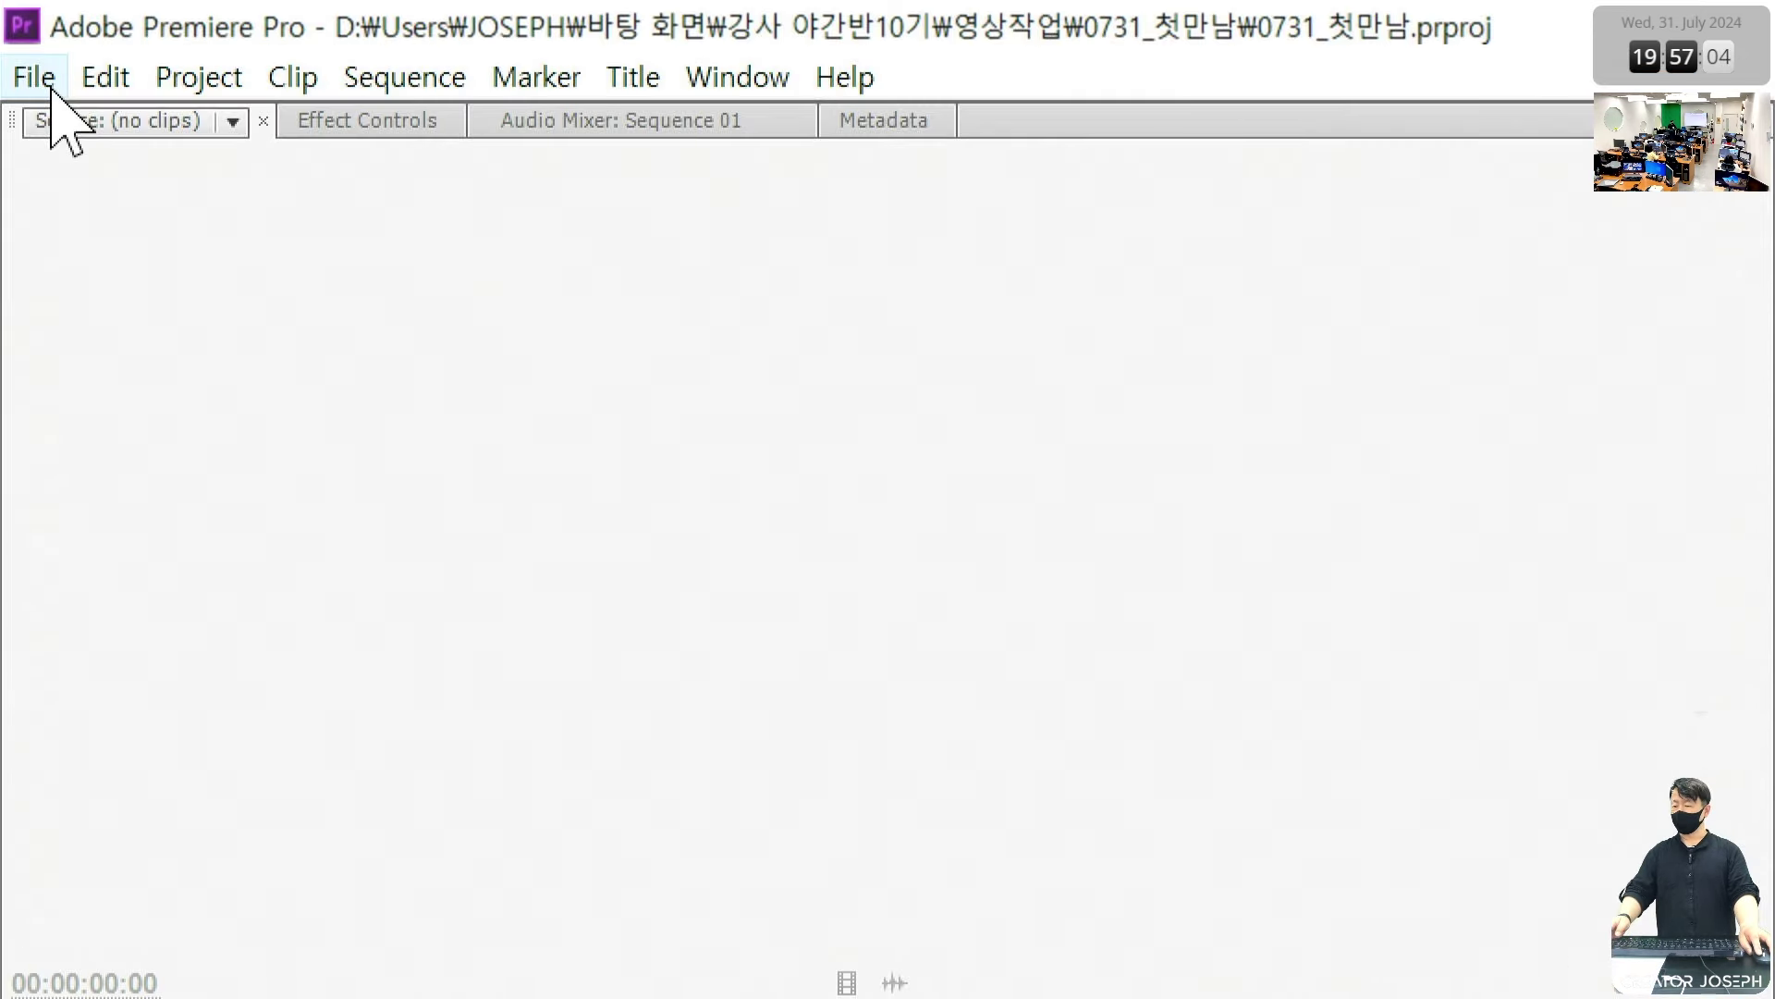
Step: Open the media export settings for Sequence 01 and set the export format to H.264
{"action": "left_click", "coordinate": [37, 77]}
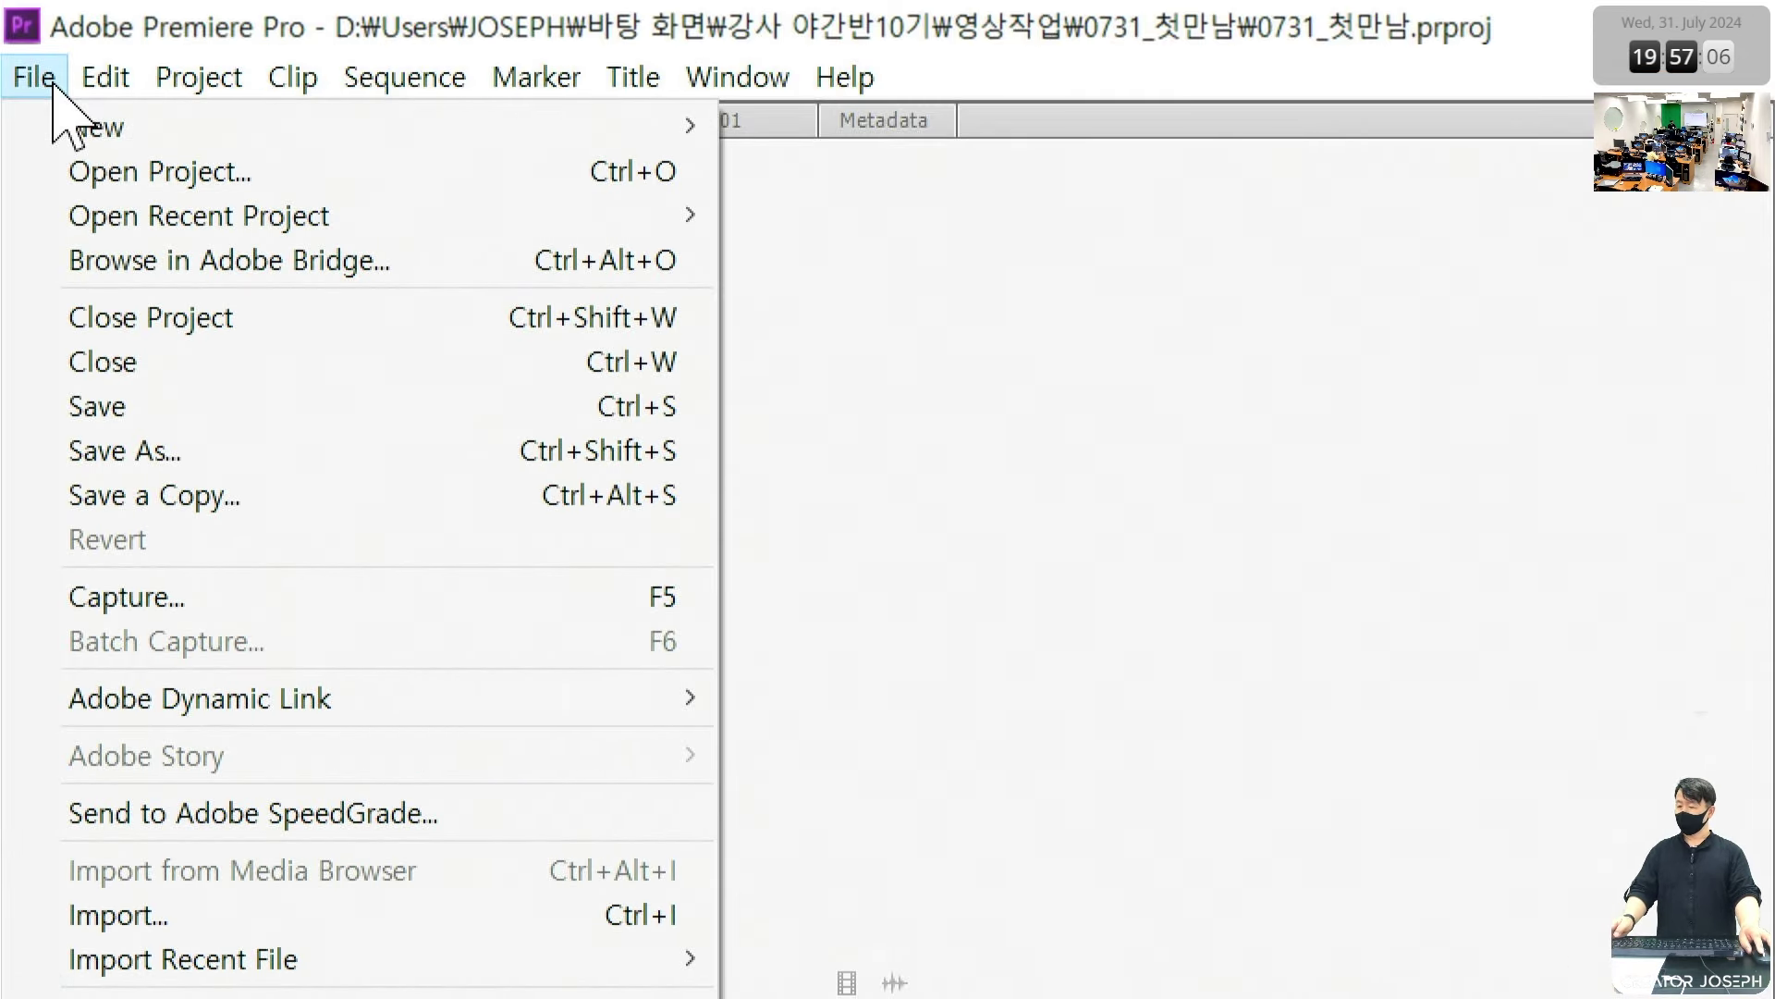
{"action": "mouse_move", "coordinate": [473, 998]}
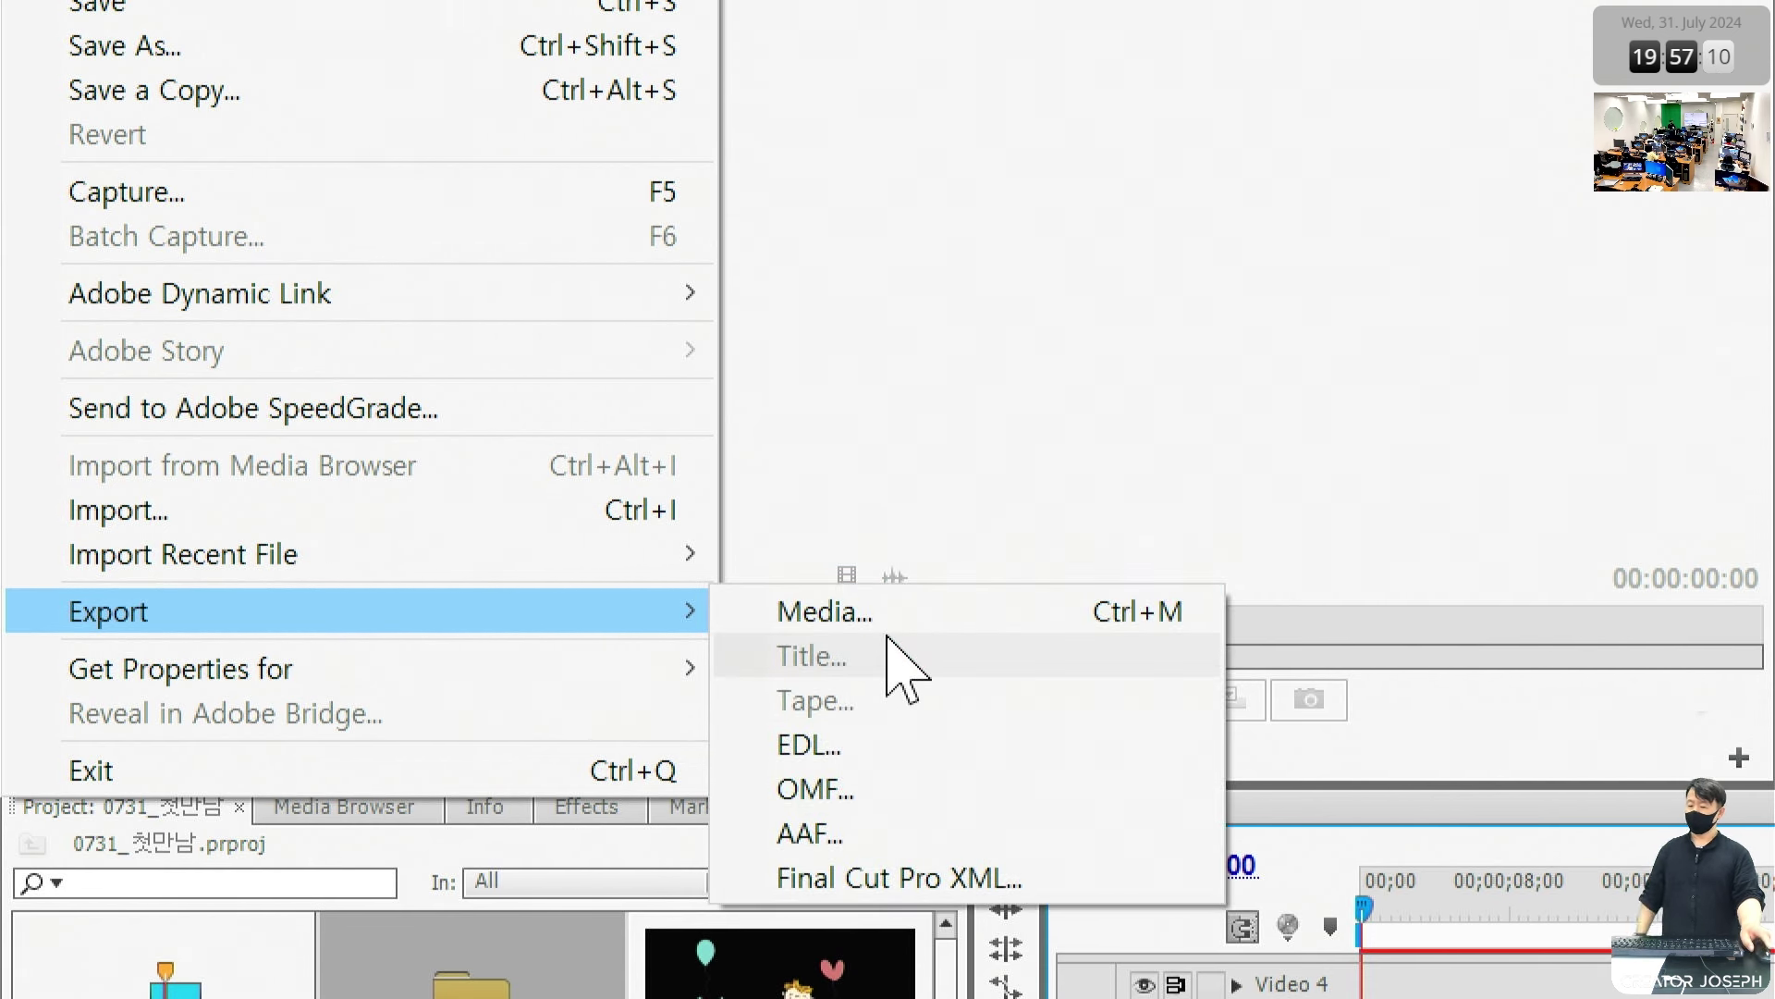
{"action": "left_click", "coordinate": [1047, 601]}
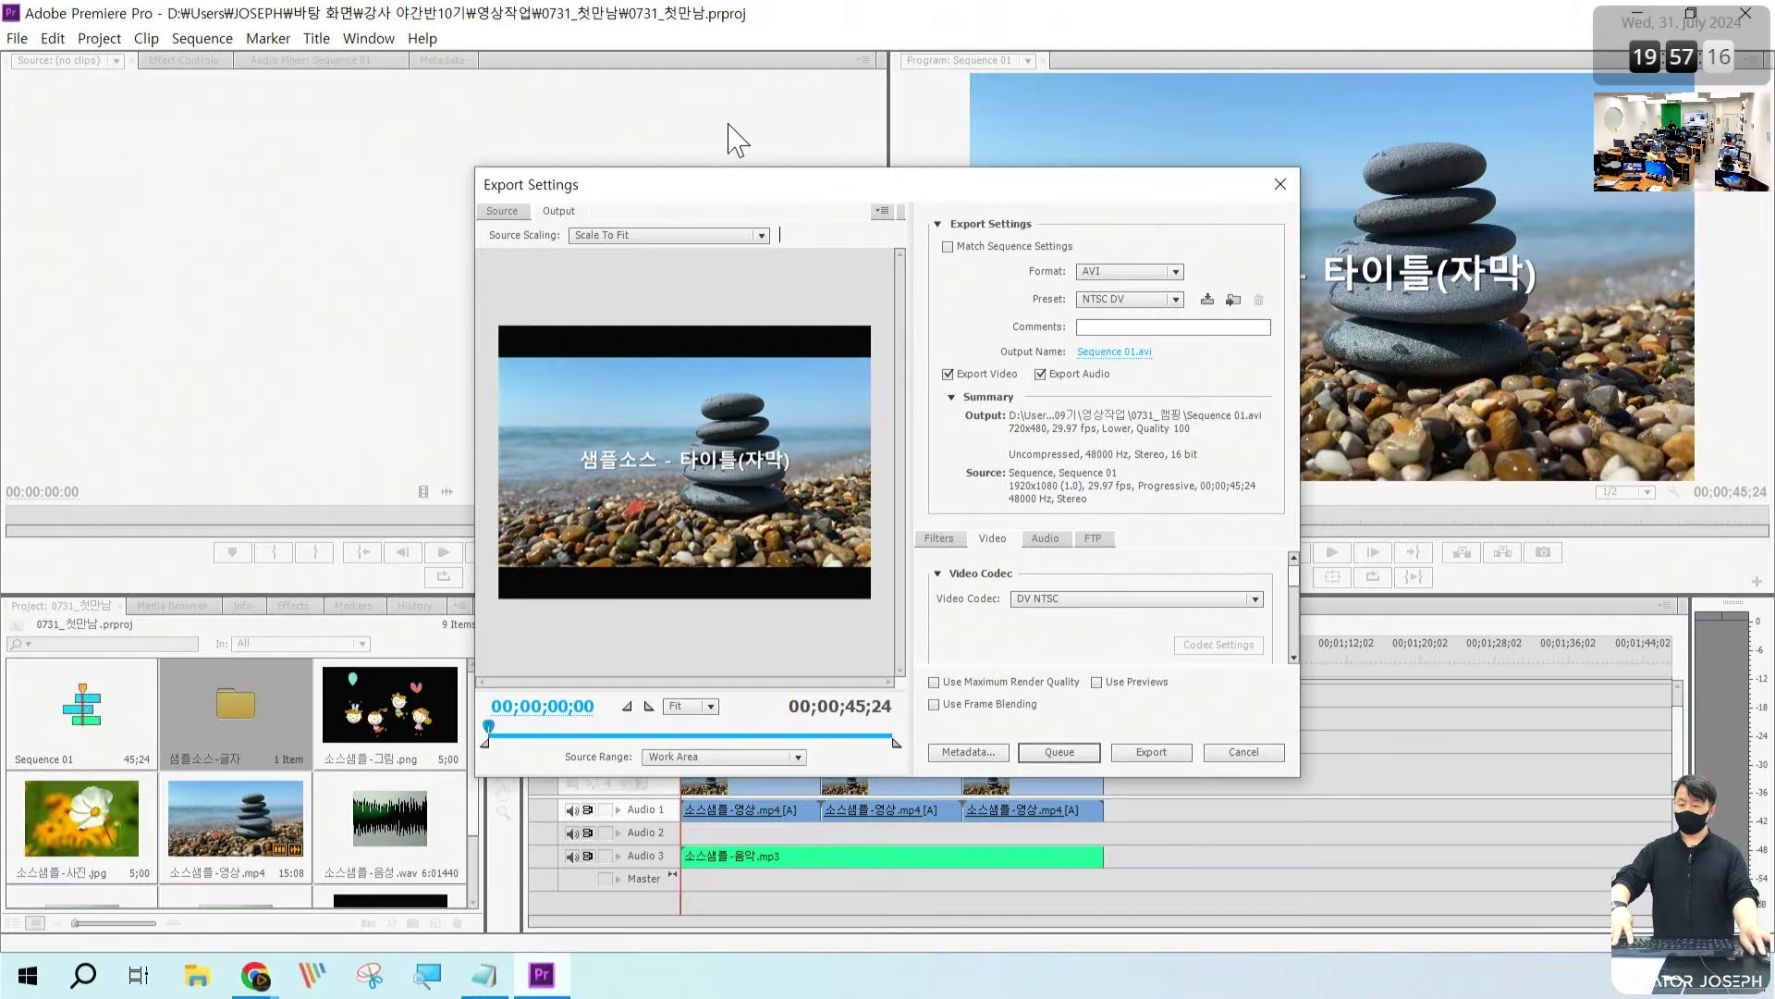
{"action": "left_click_drag", "start_coordinate": [944, 190], "coordinate": [849, 171]}
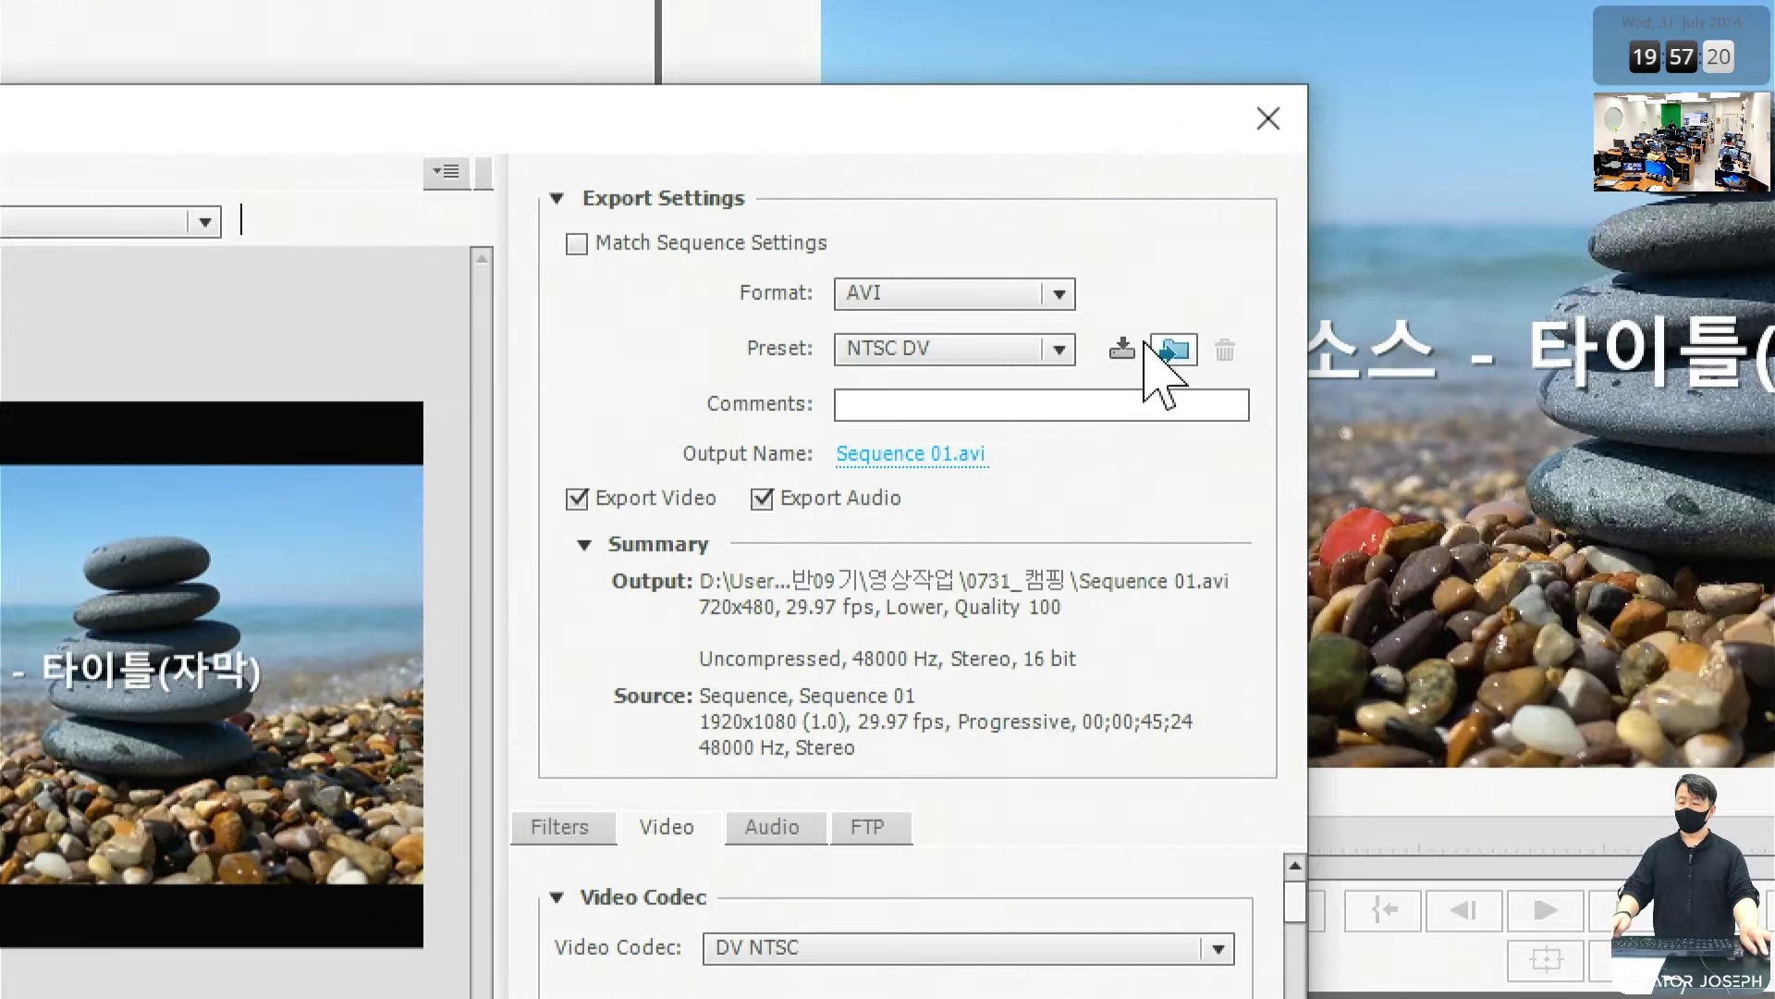
{"action": "left_click", "coordinate": [1060, 295]}
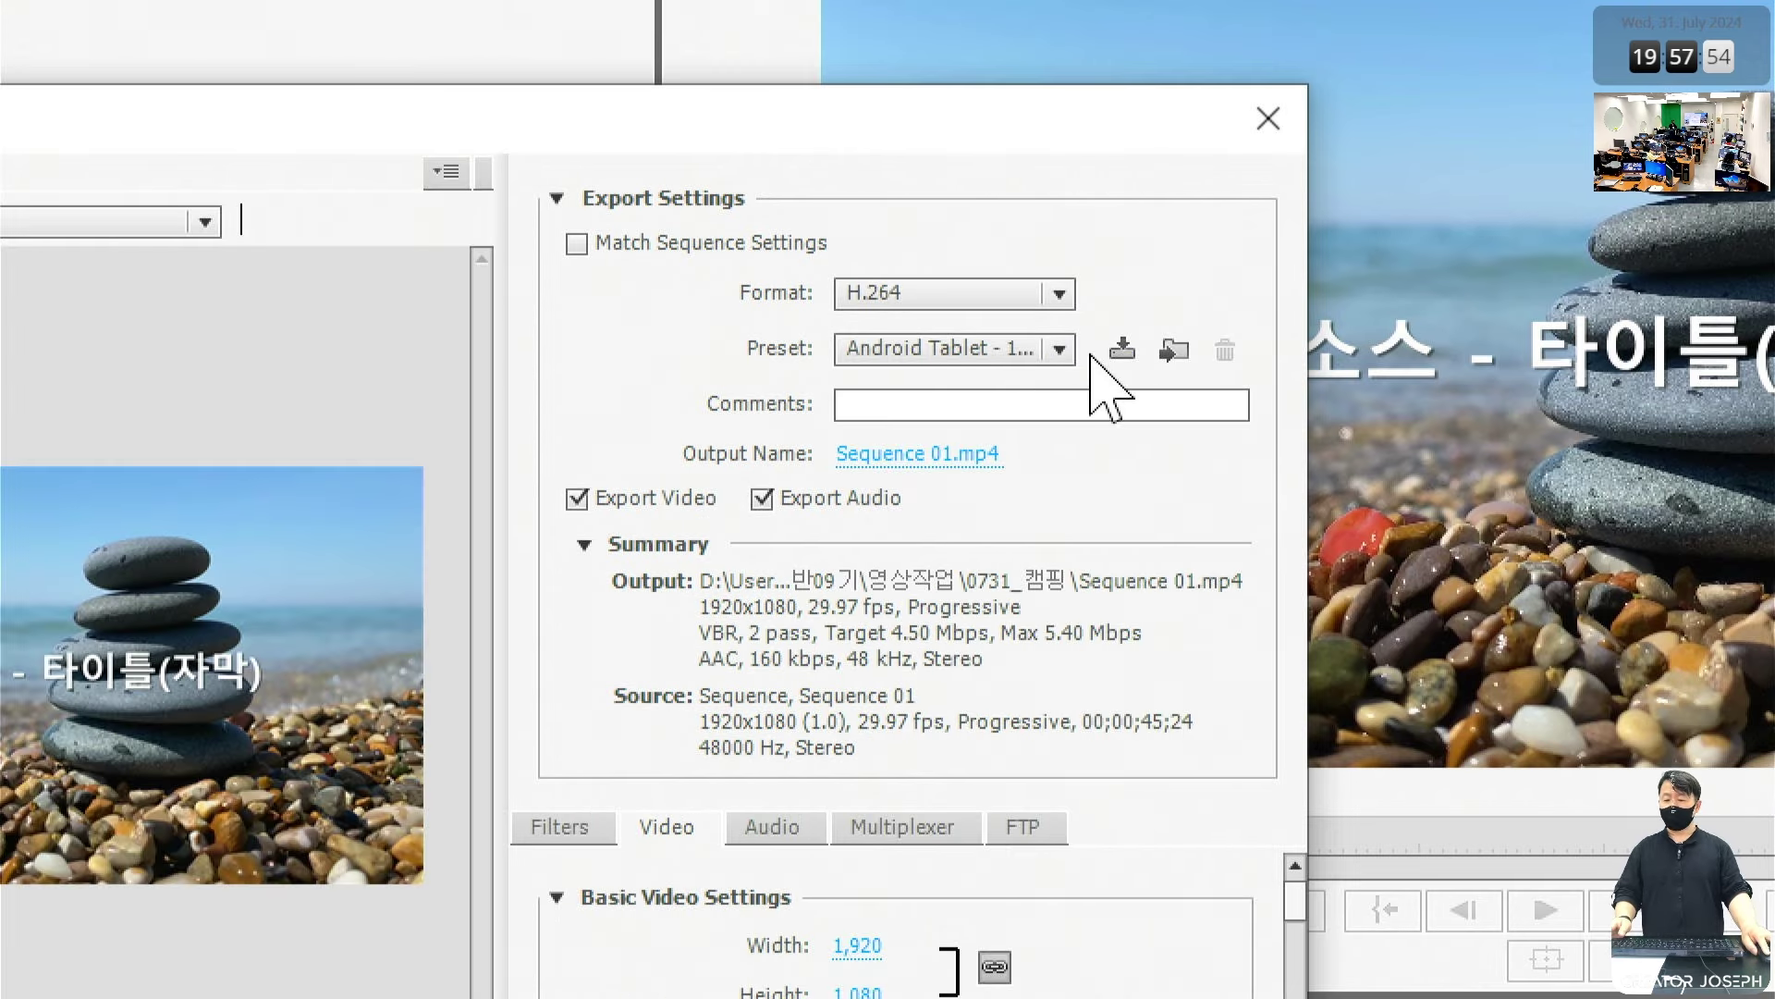
Step: Choose the HD 1080p 29.97 preset for the H.264 export
{"action": "left_click", "coordinate": [1065, 359]}
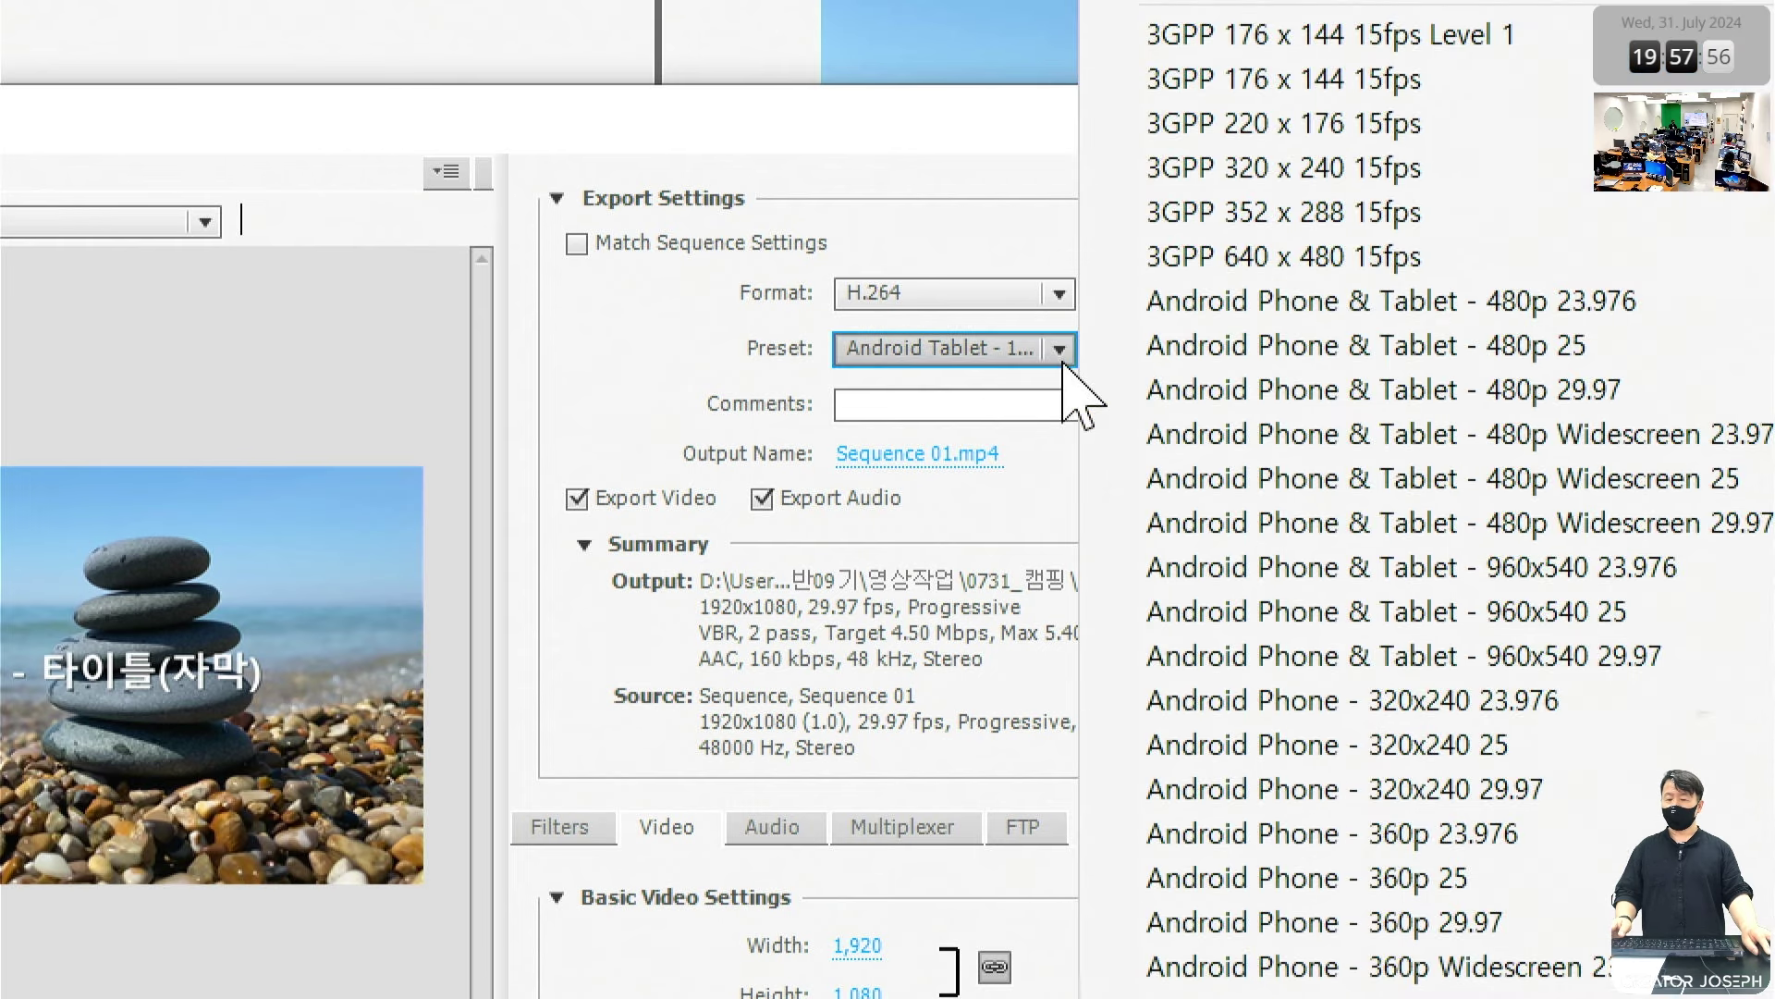
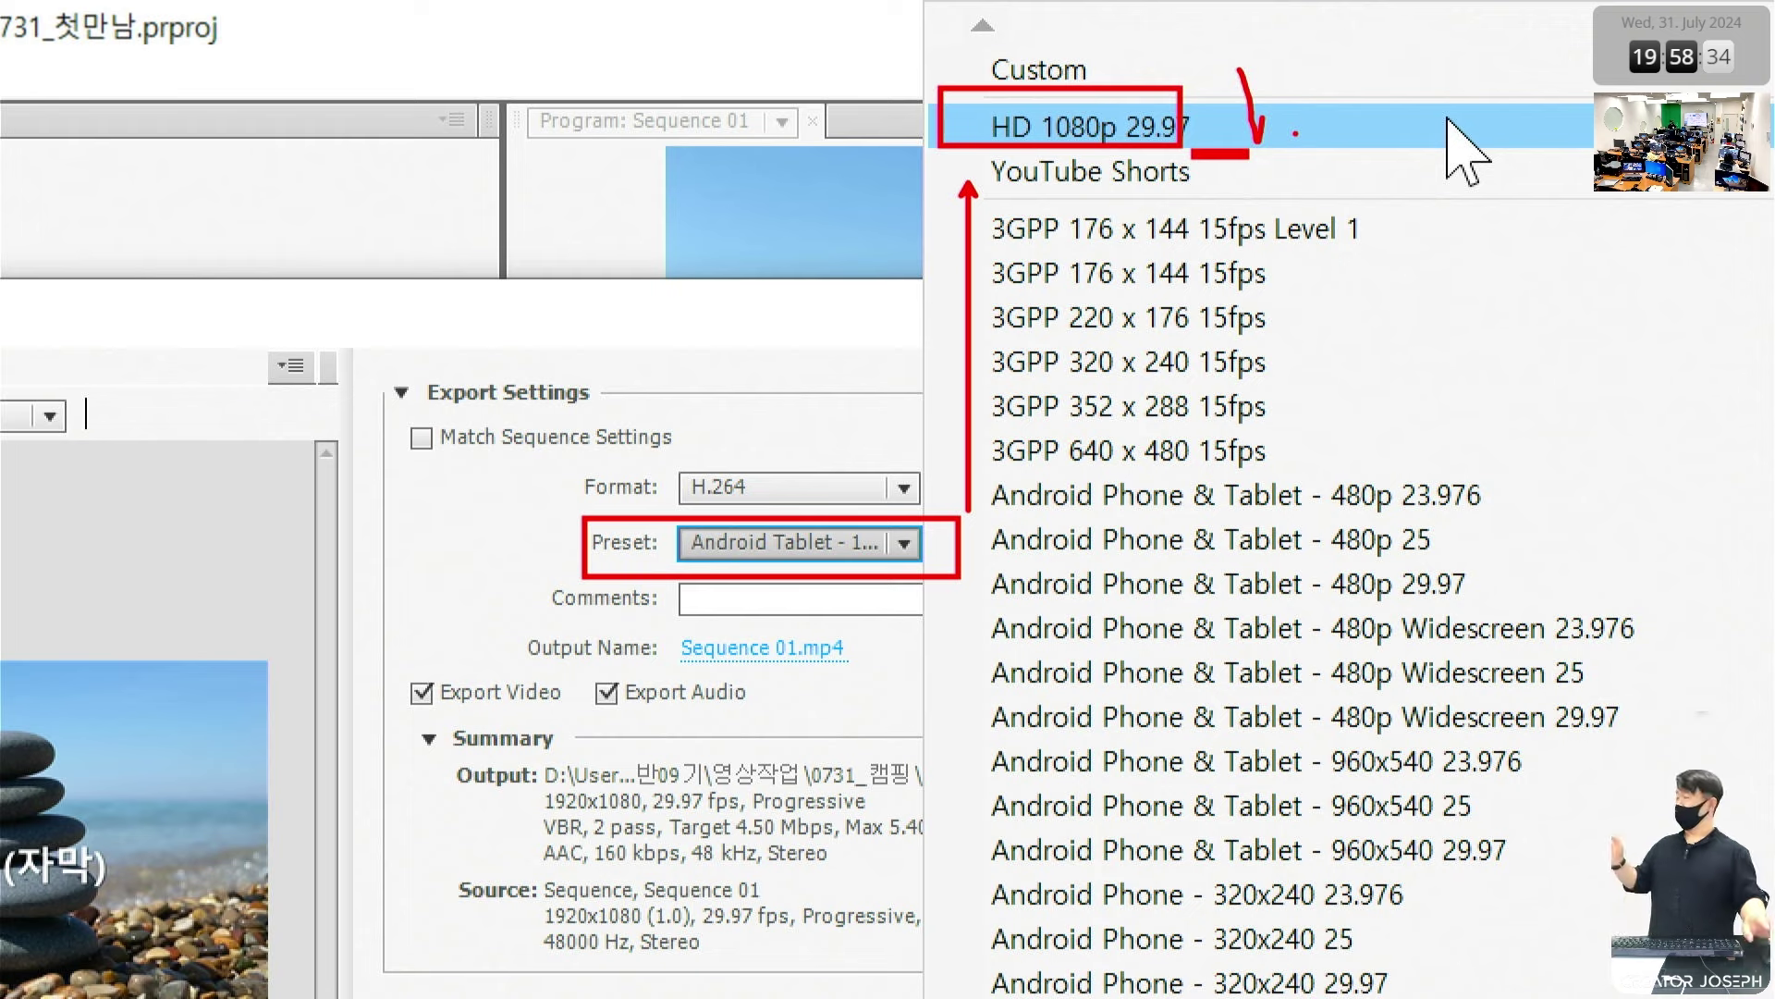
{"action": "left_click", "coordinate": [1448, 119]}
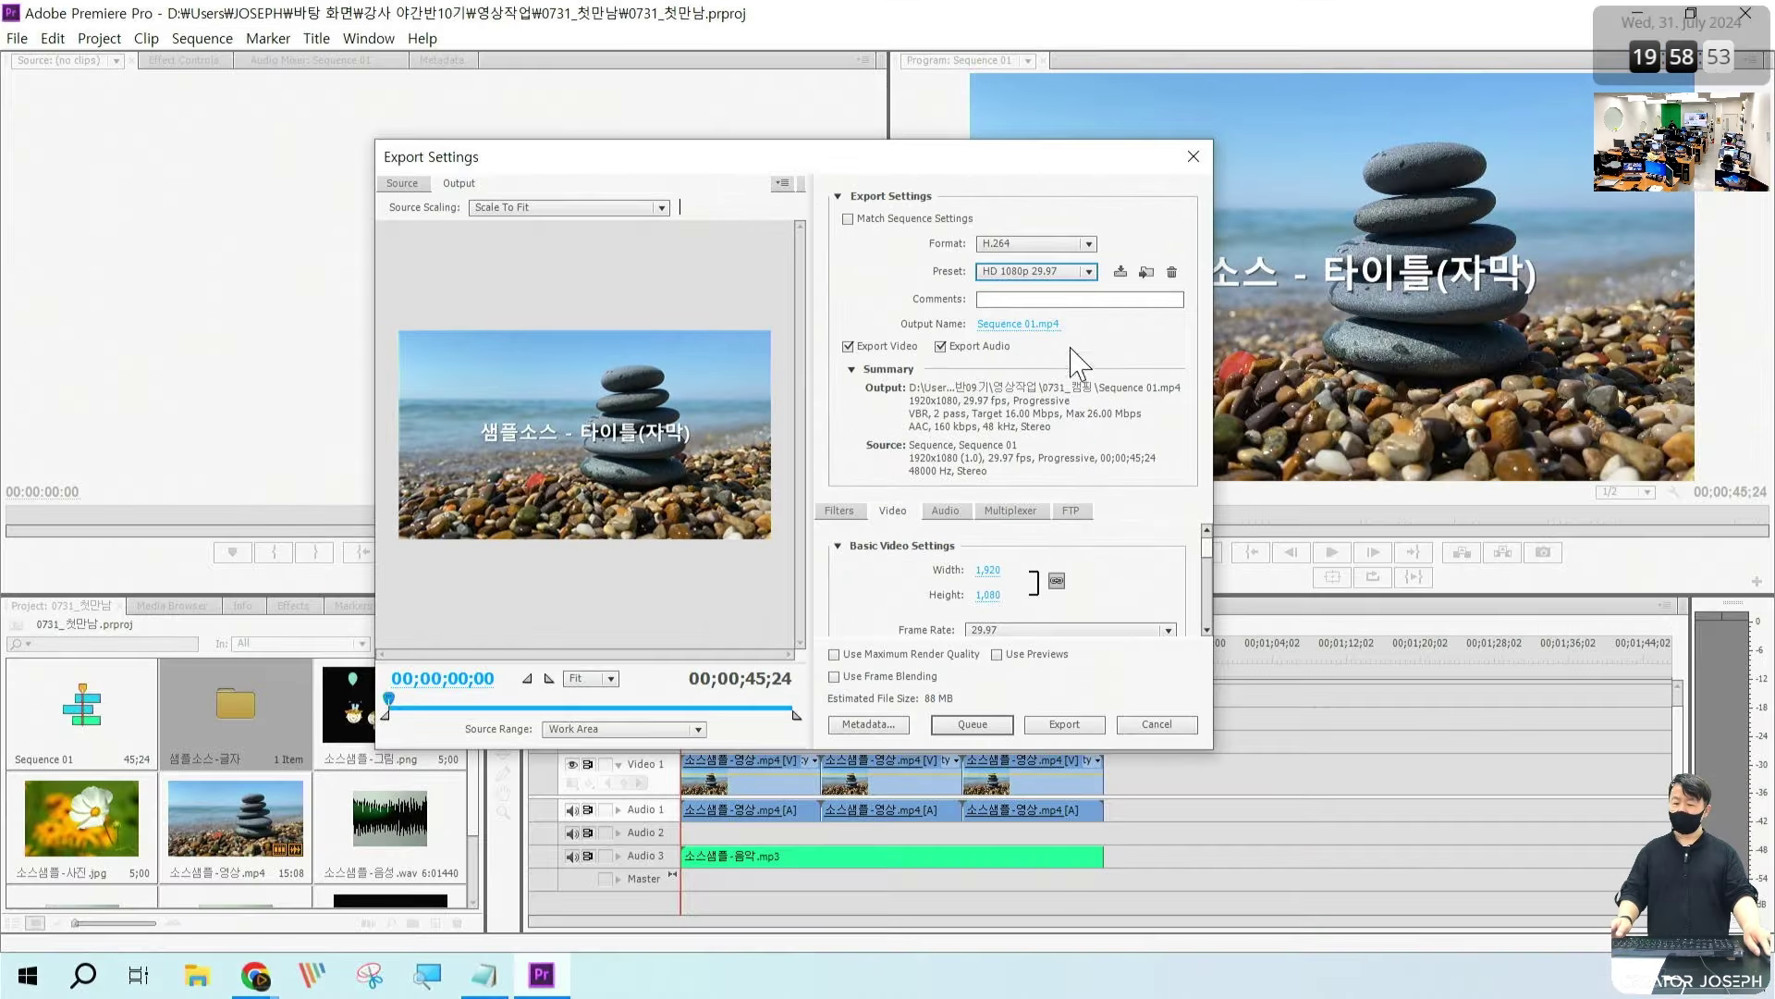
Step: Change the export's output location to the desktop folder 강사 야간반10기 > 영상작업 > 0731_첫만남
{"action": "left_click", "coordinate": [1011, 506]}
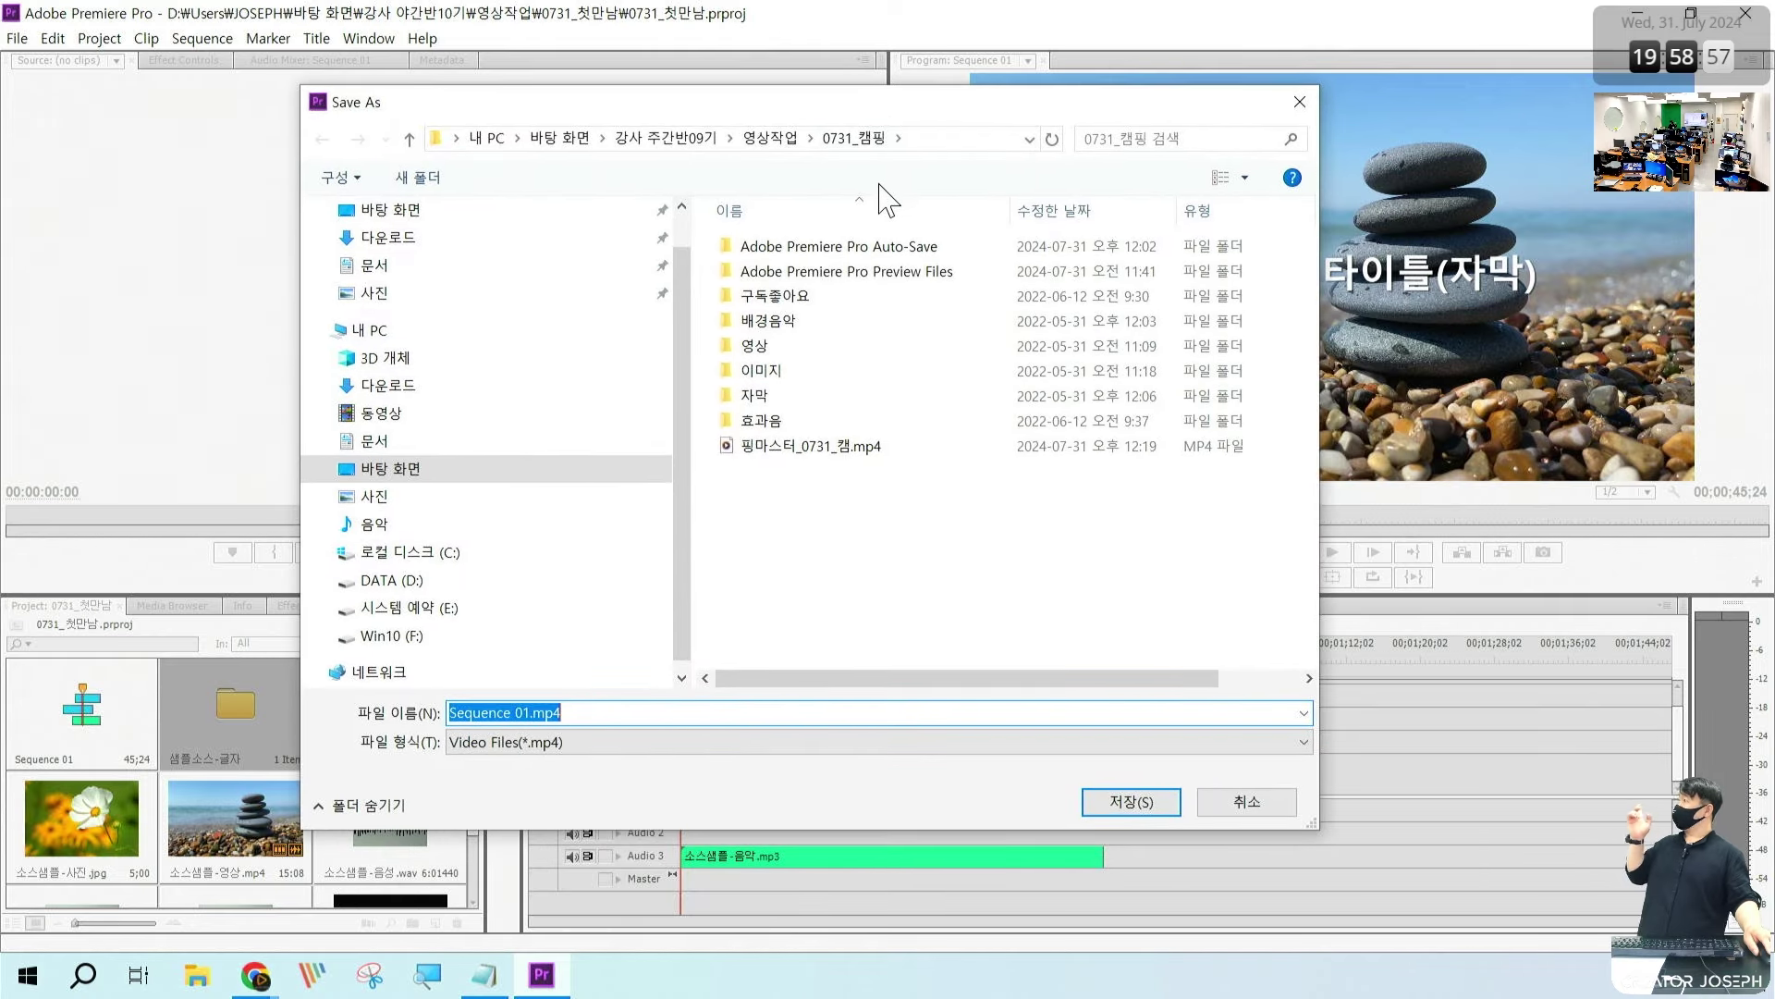
{"action": "left_click", "coordinate": [453, 217]}
{"action": "key", "text": "ctrl+2"}
{"action": "left_click_drag", "start_coordinate": [327, 188], "coordinate": [489, 241]}
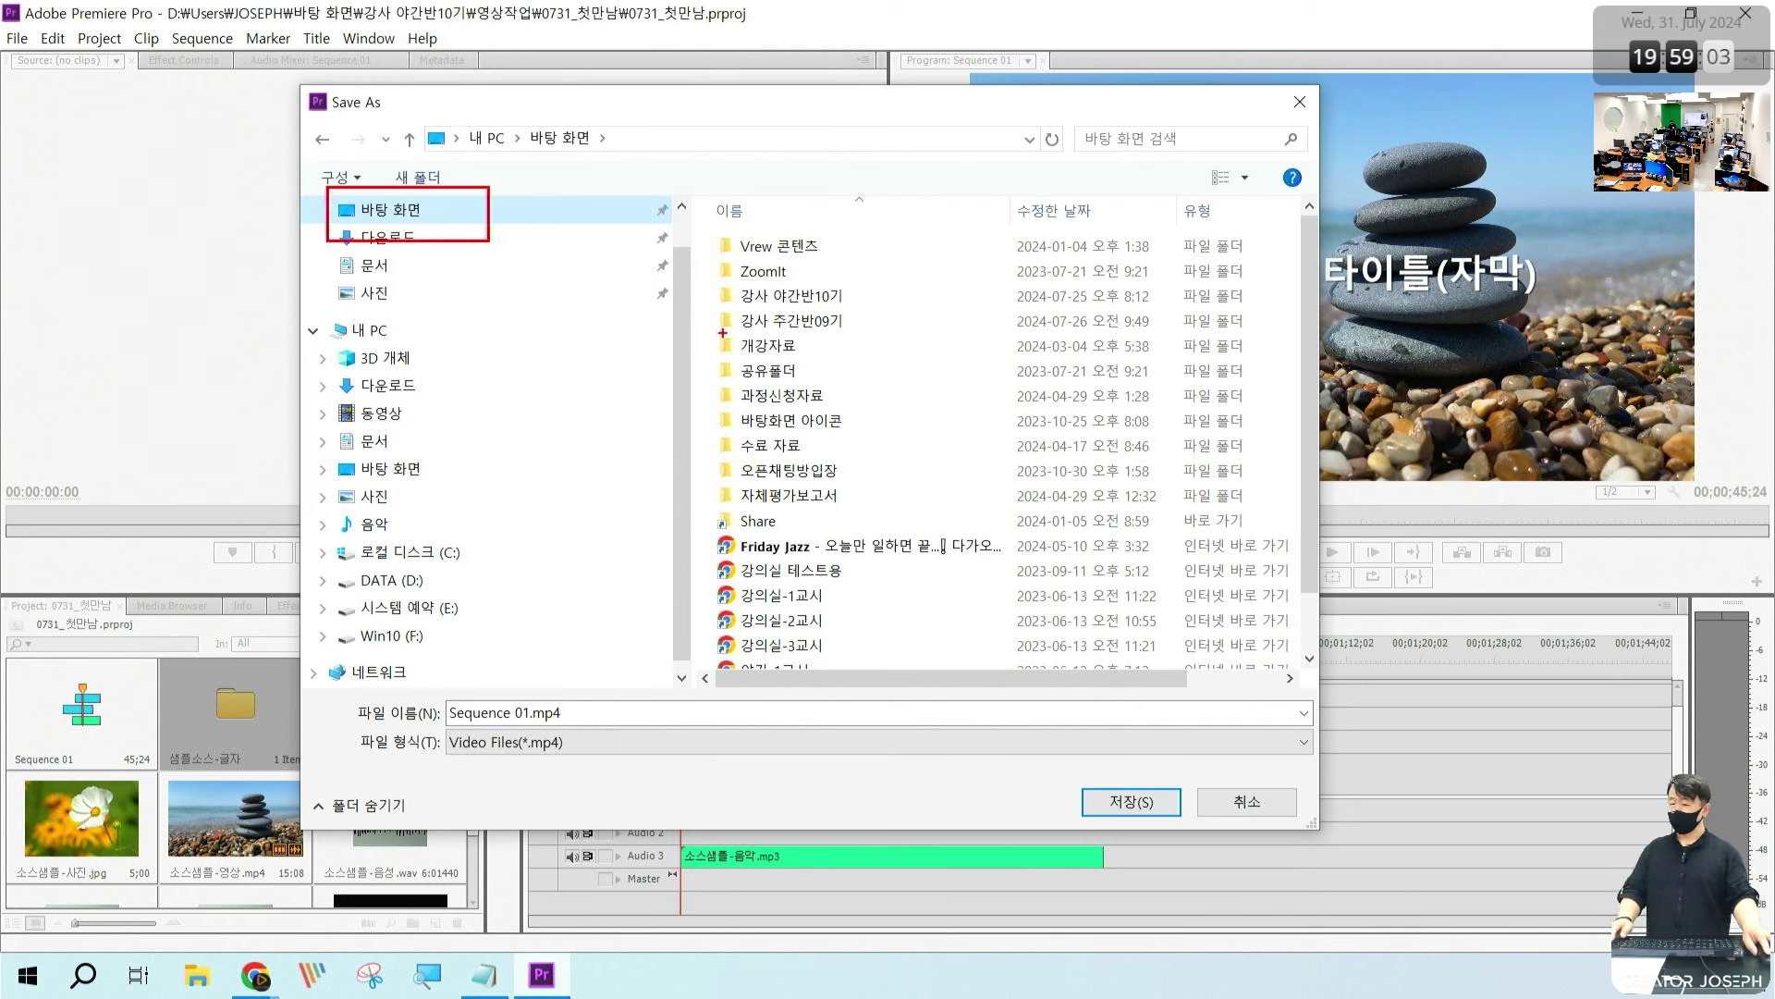
{"action": "key", "text": "Escape"}
{"action": "double_click", "coordinate": [828, 295]}
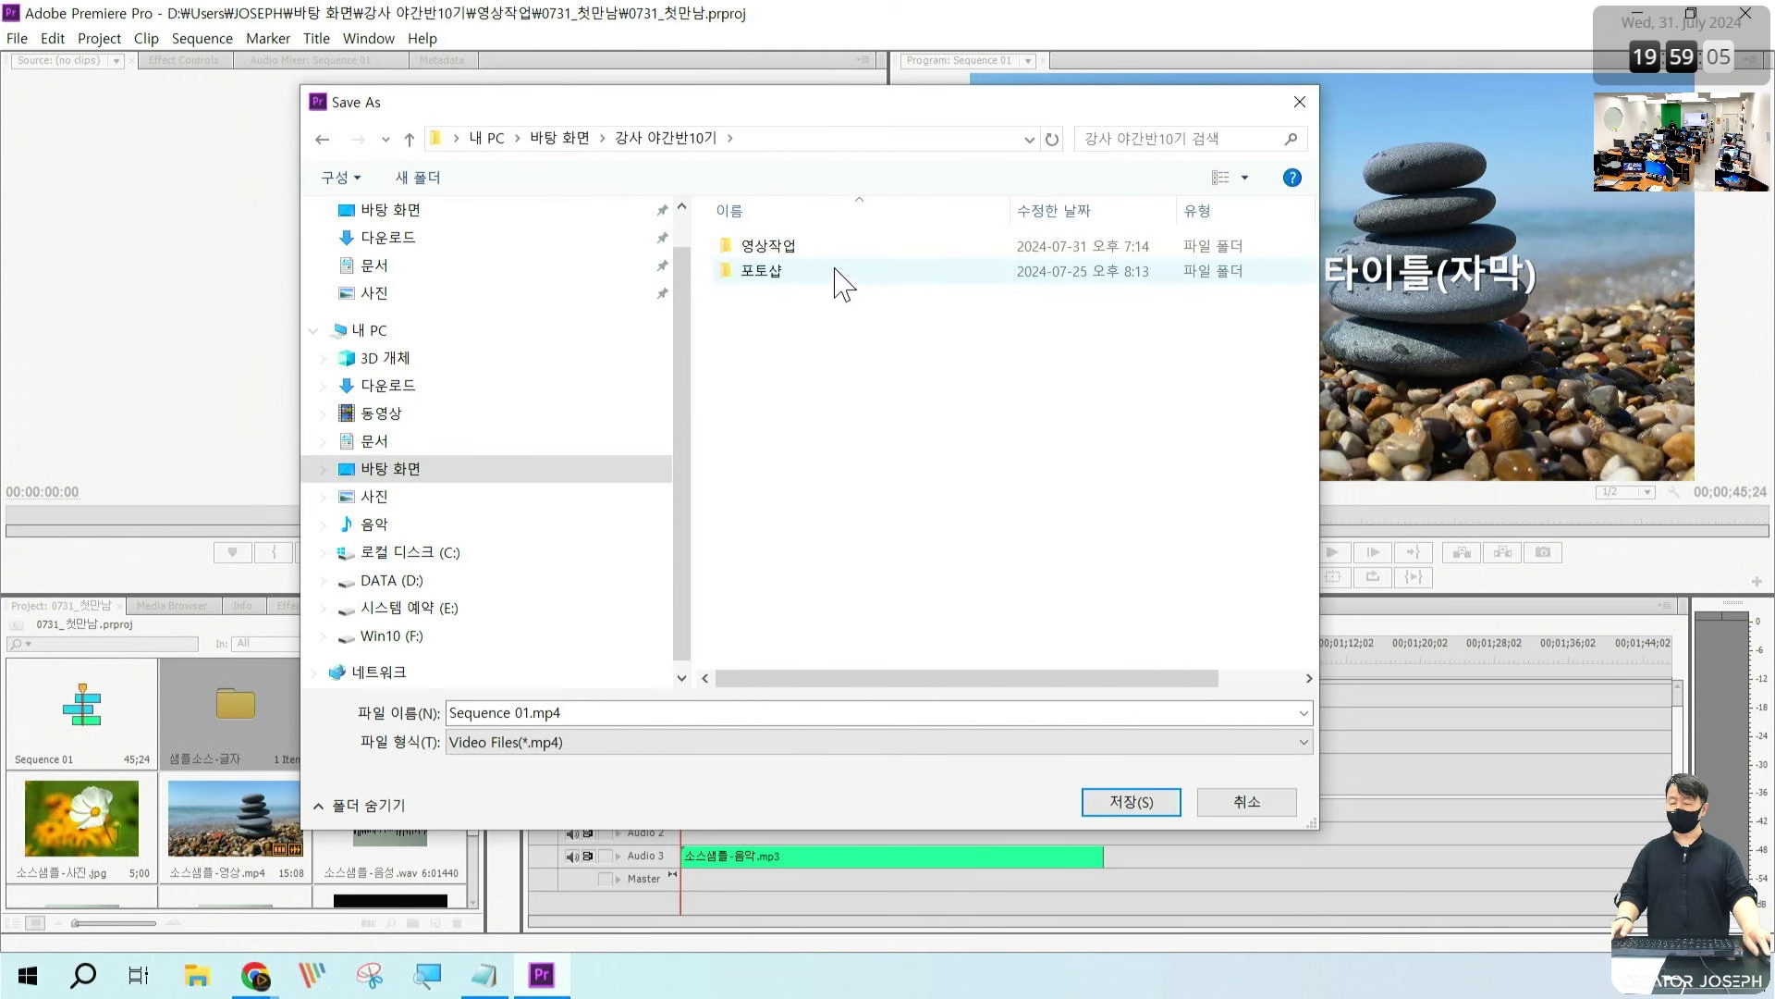
{"action": "double_click", "coordinate": [830, 253]}
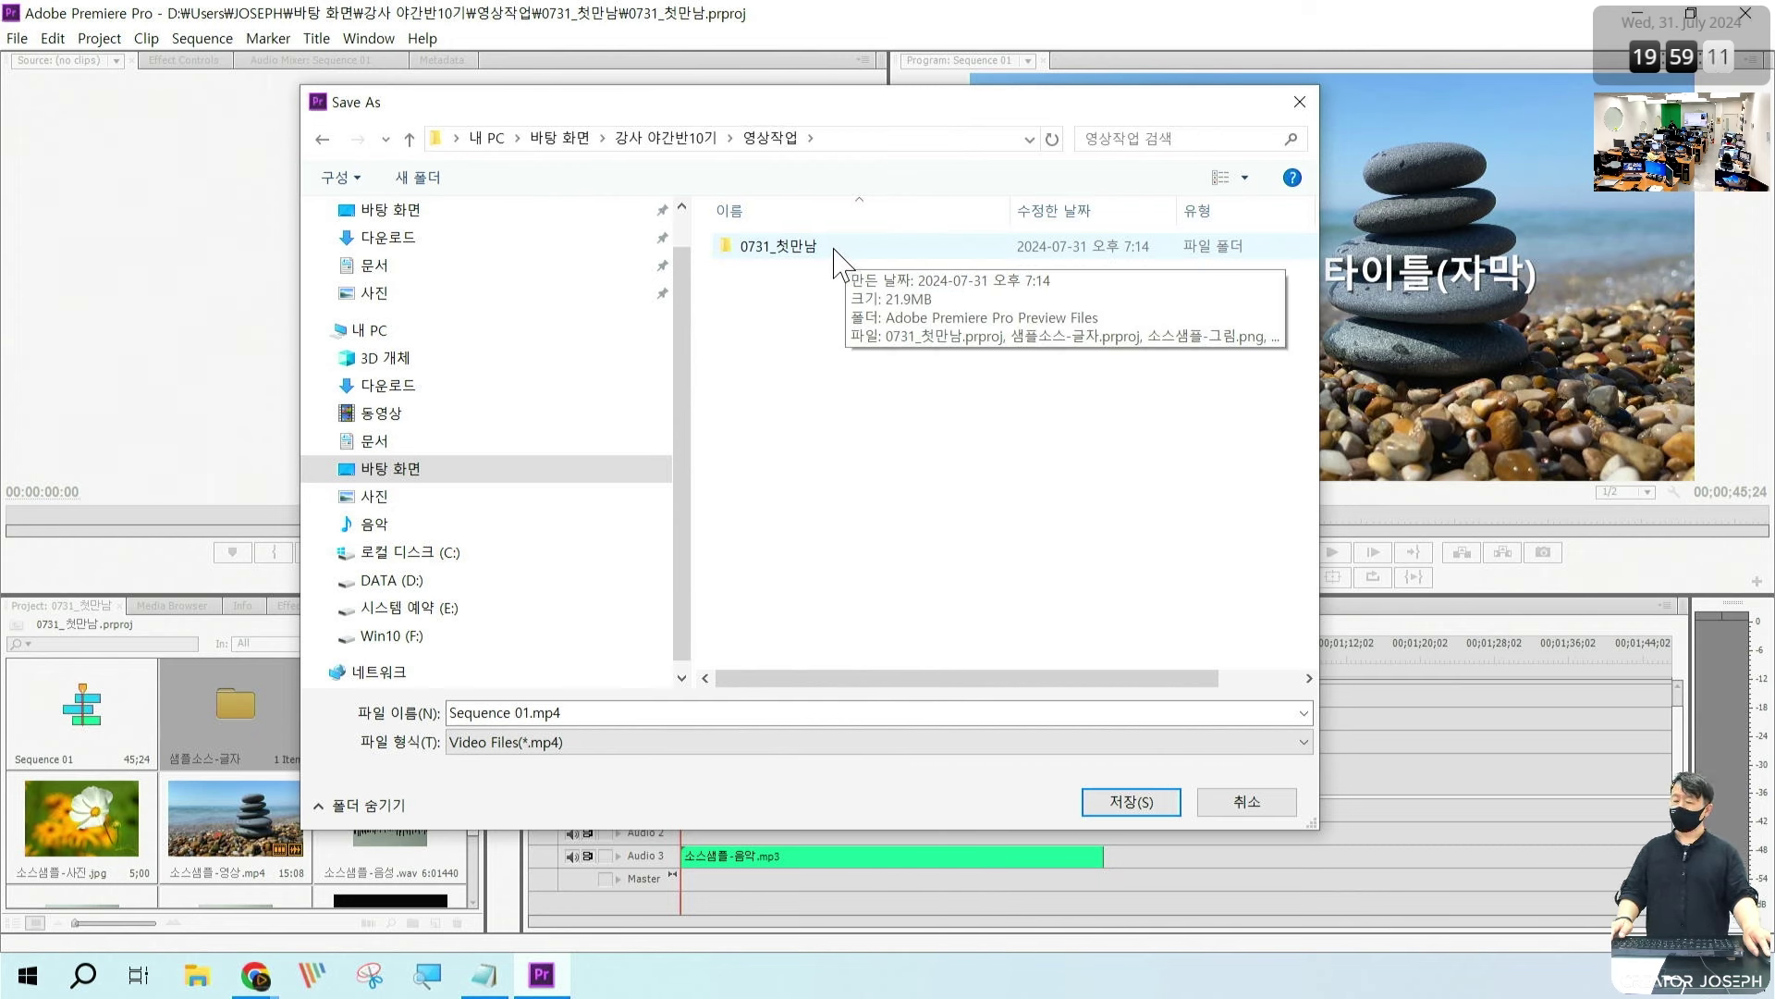
{"action": "double_click", "coordinate": [836, 259]}
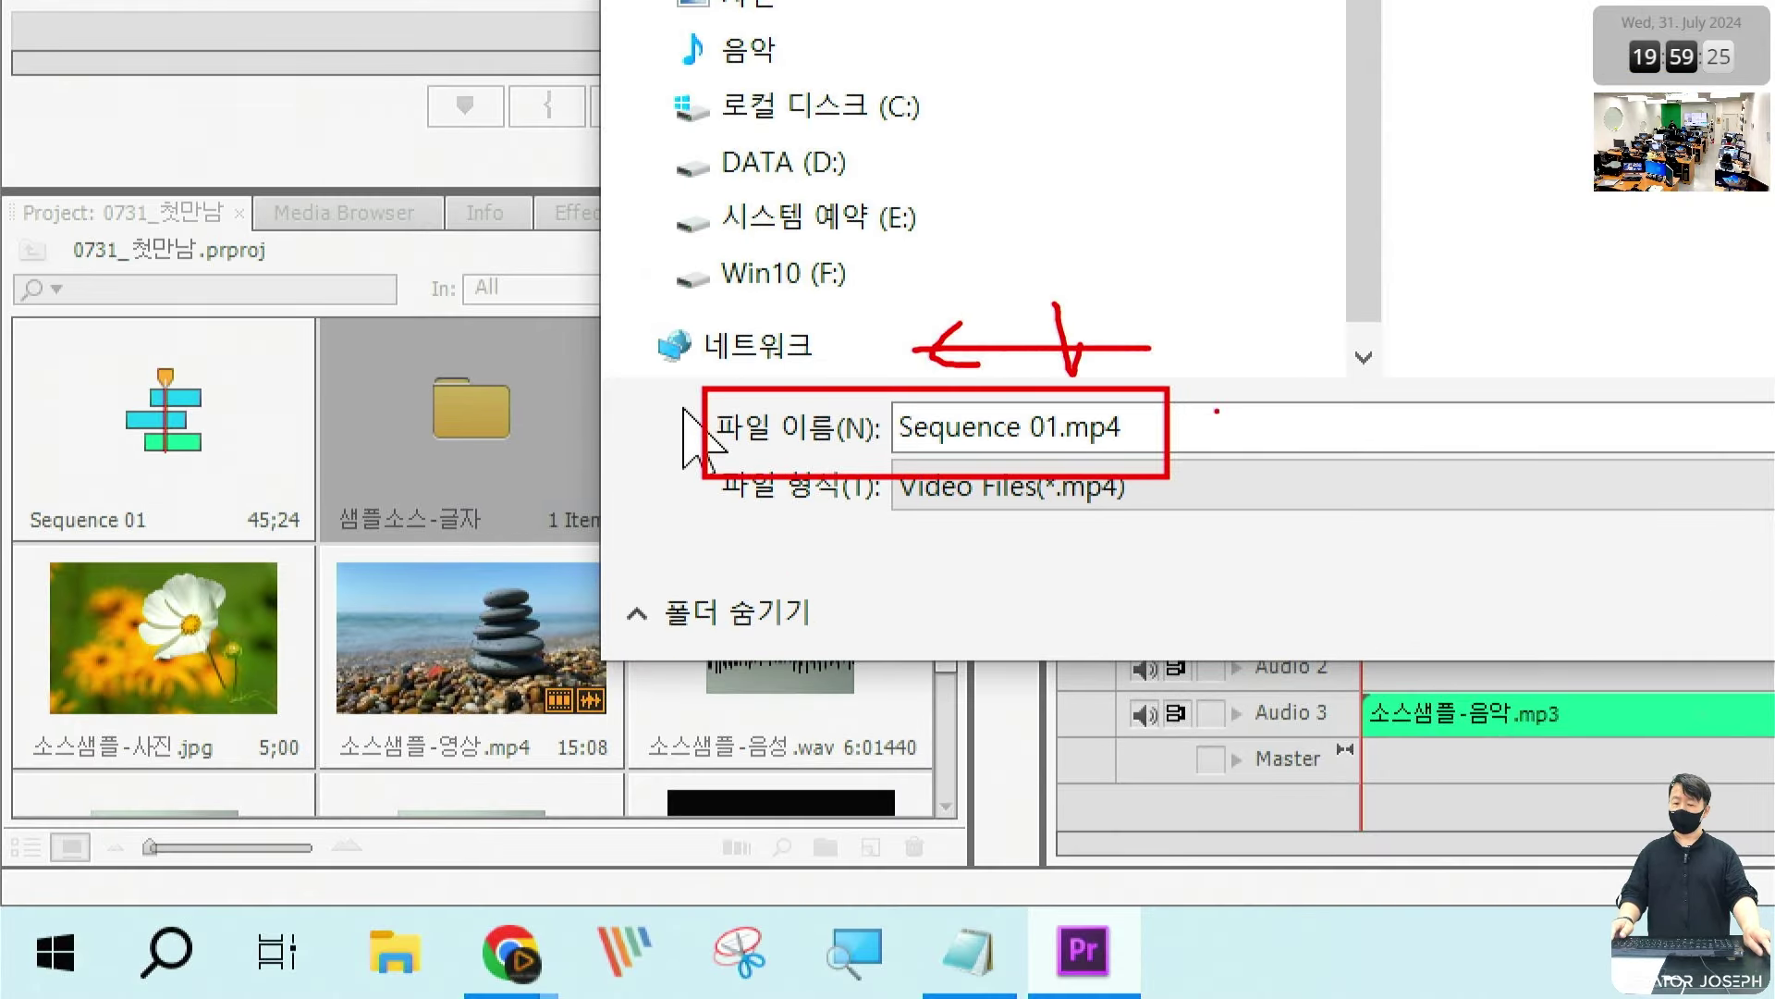
Step: Name the output file 마스터_0731_첫만남 and save it as the export target
{"action": "left_click", "coordinate": [1207, 435]}
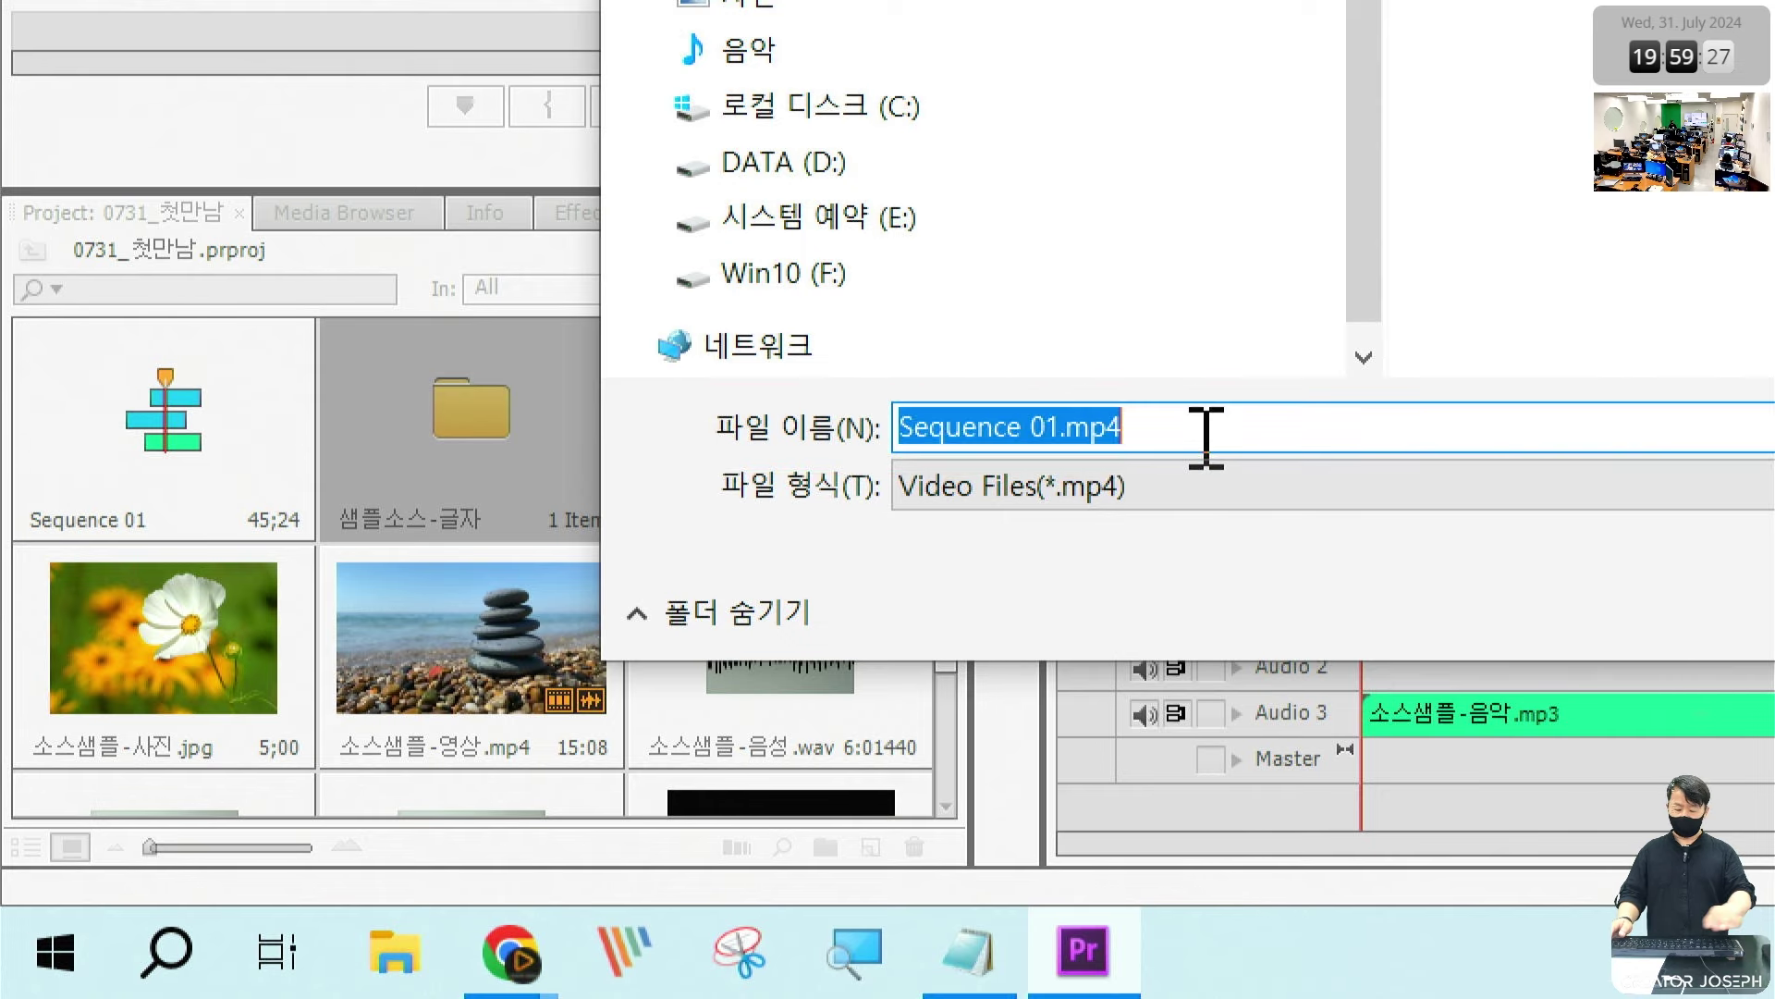
{"action": "key", "text": "BackSpace"}
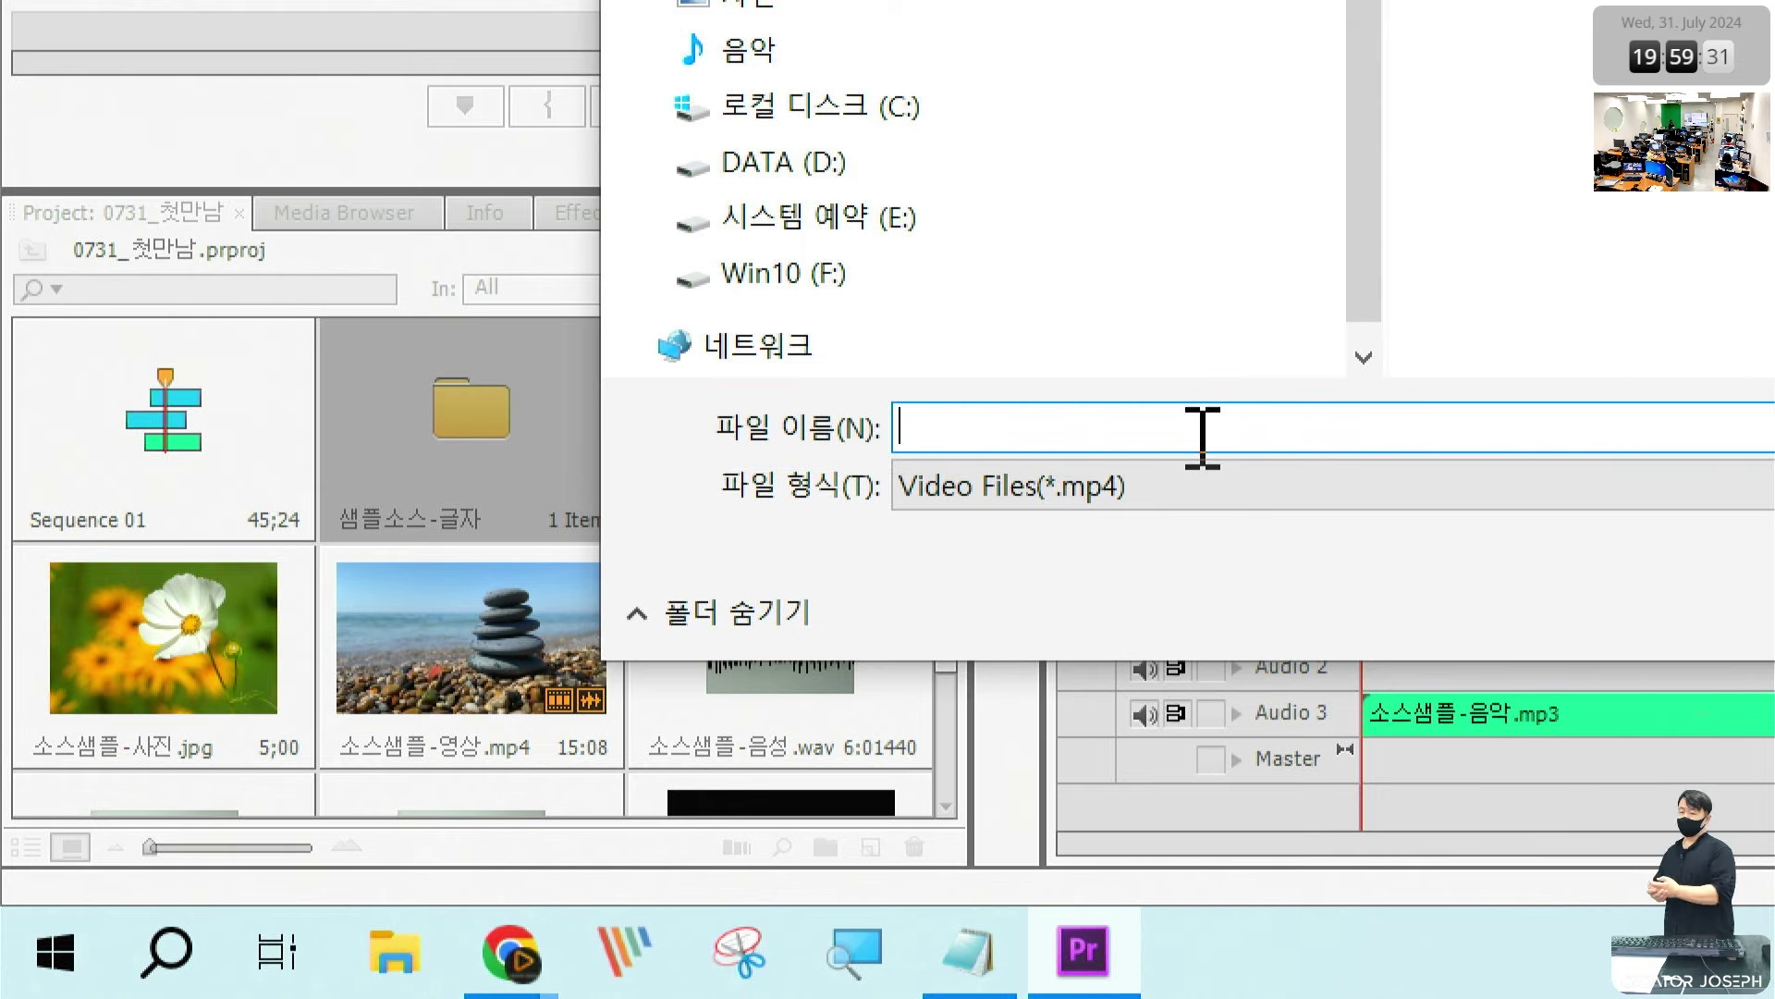
{"action": "type", "text": "마ㅛ"}
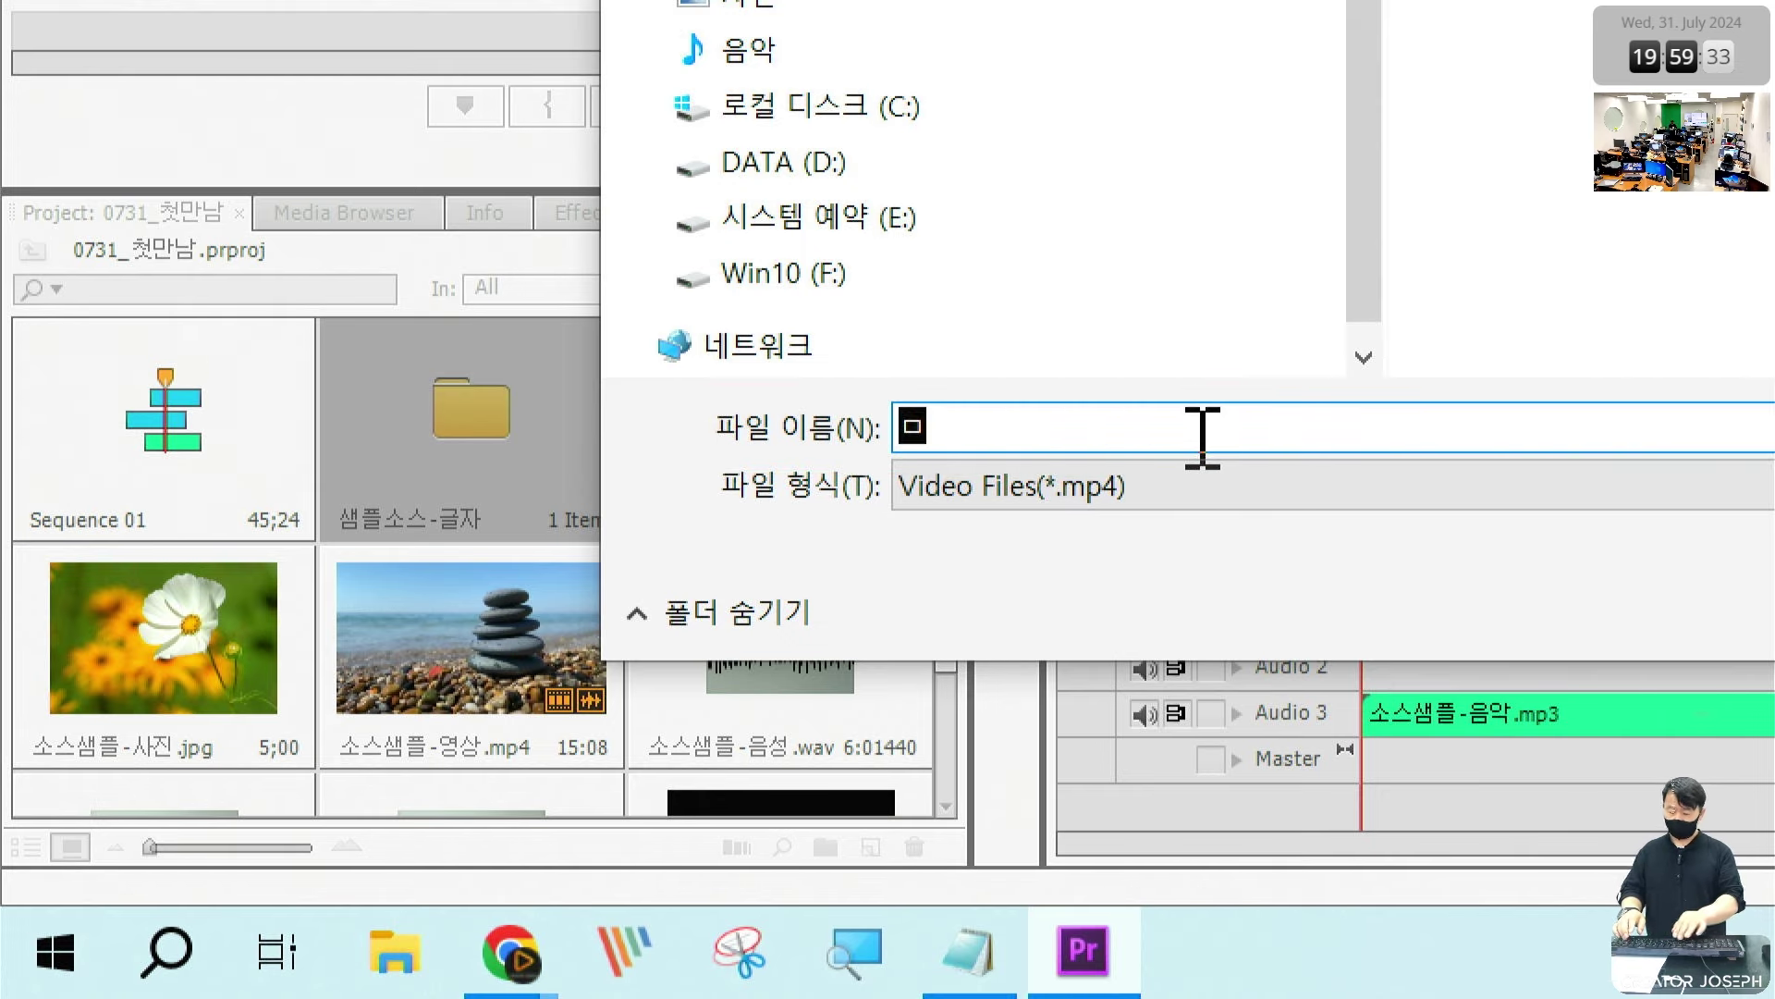
{"action": "type", "text": "_"}
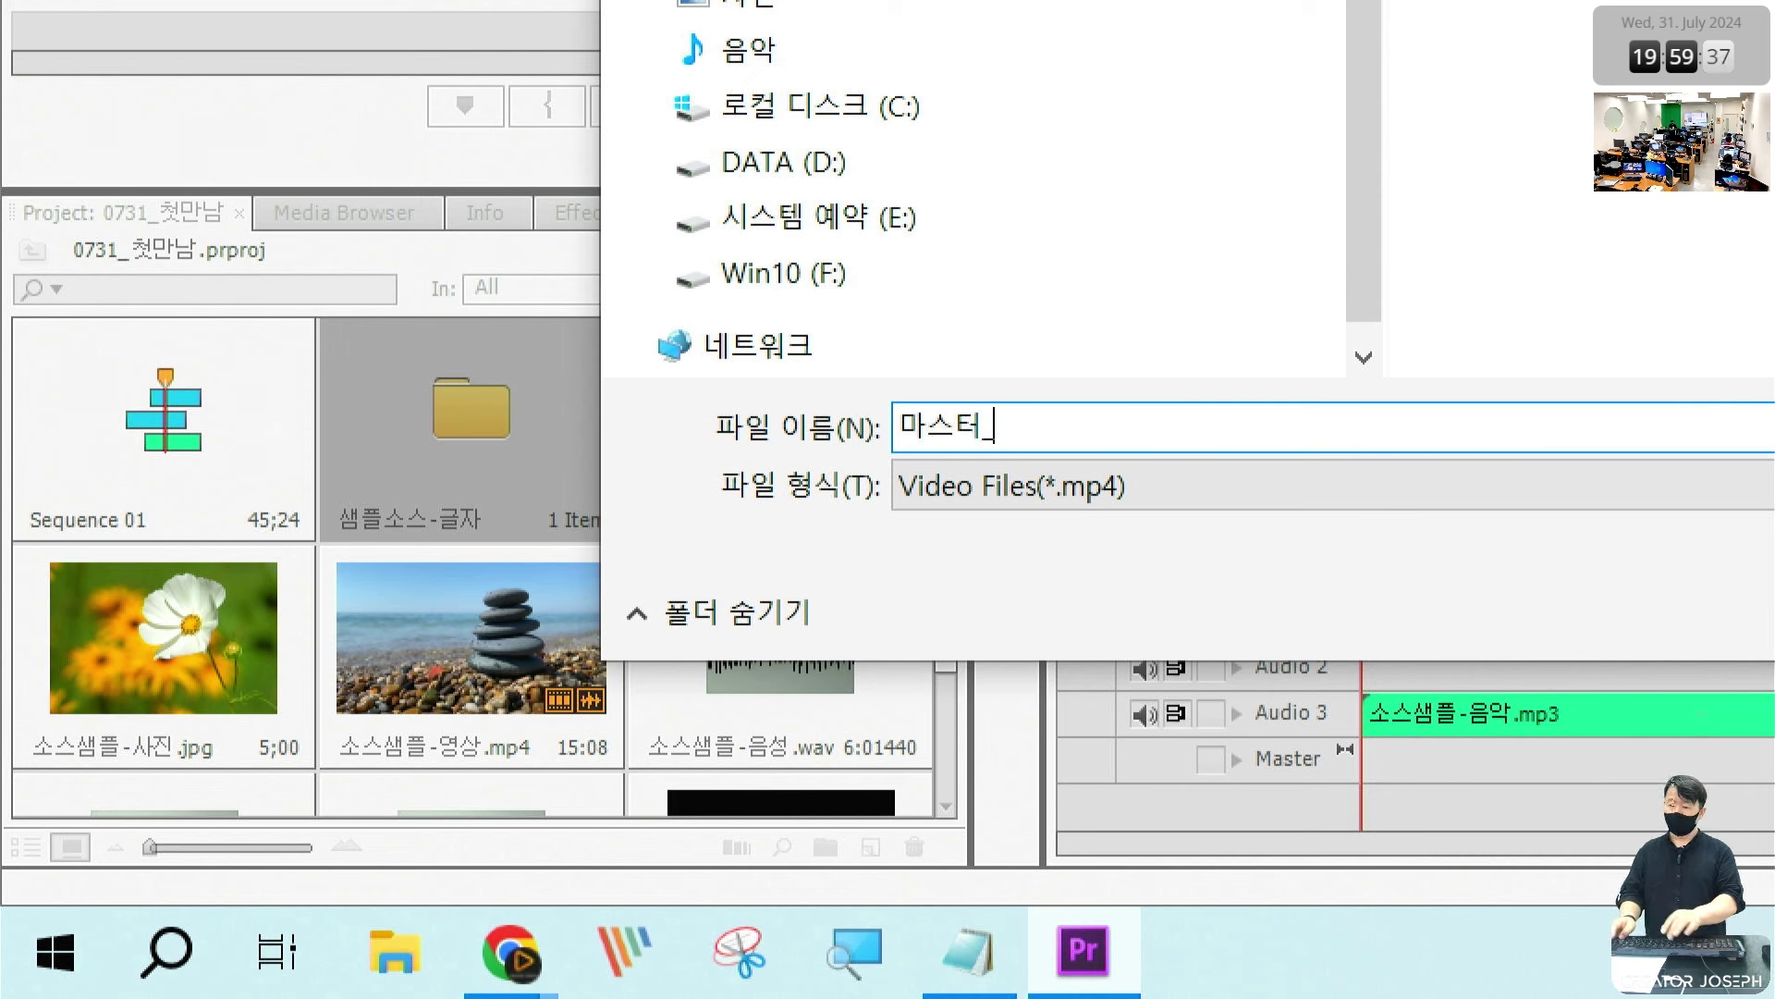
{"action": "type", "text": "0731_"}
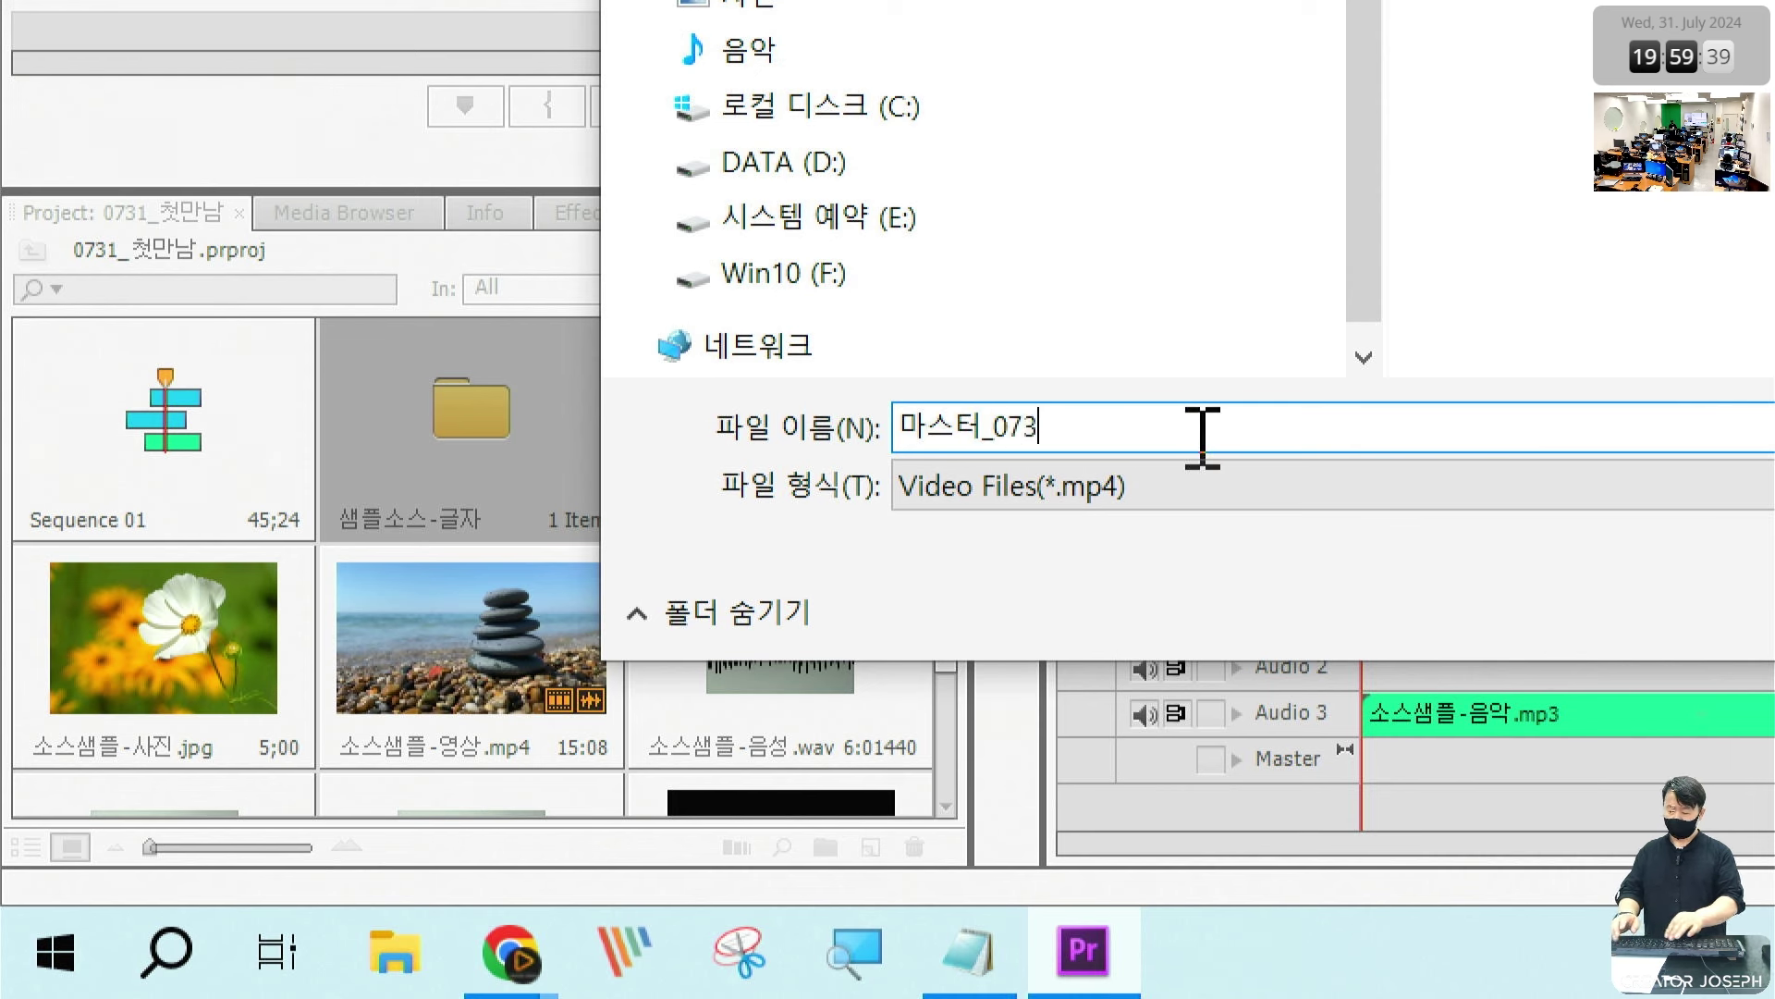
{"action": "type", "text": "첫만남"}
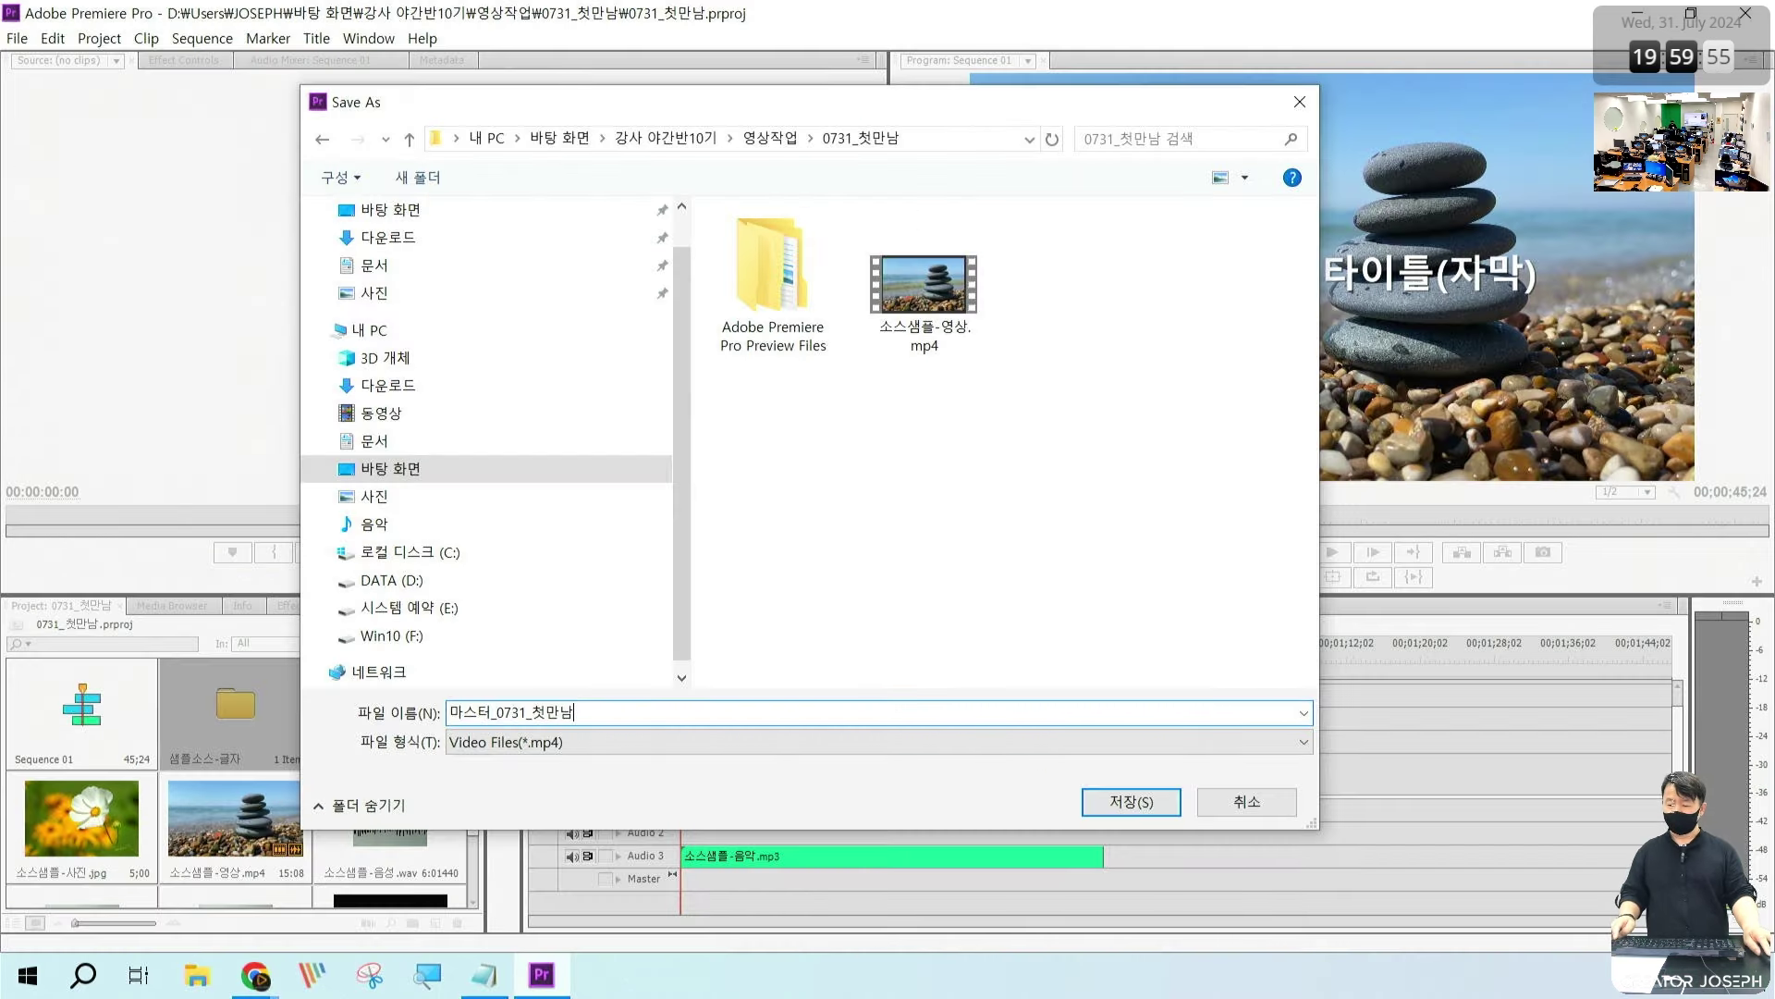
{"action": "left_click_drag", "start_coordinate": [1040, 760], "coordinate": [1207, 830]}
{"action": "left_click_drag", "start_coordinate": [1111, 735], "coordinate": [1135, 782]}
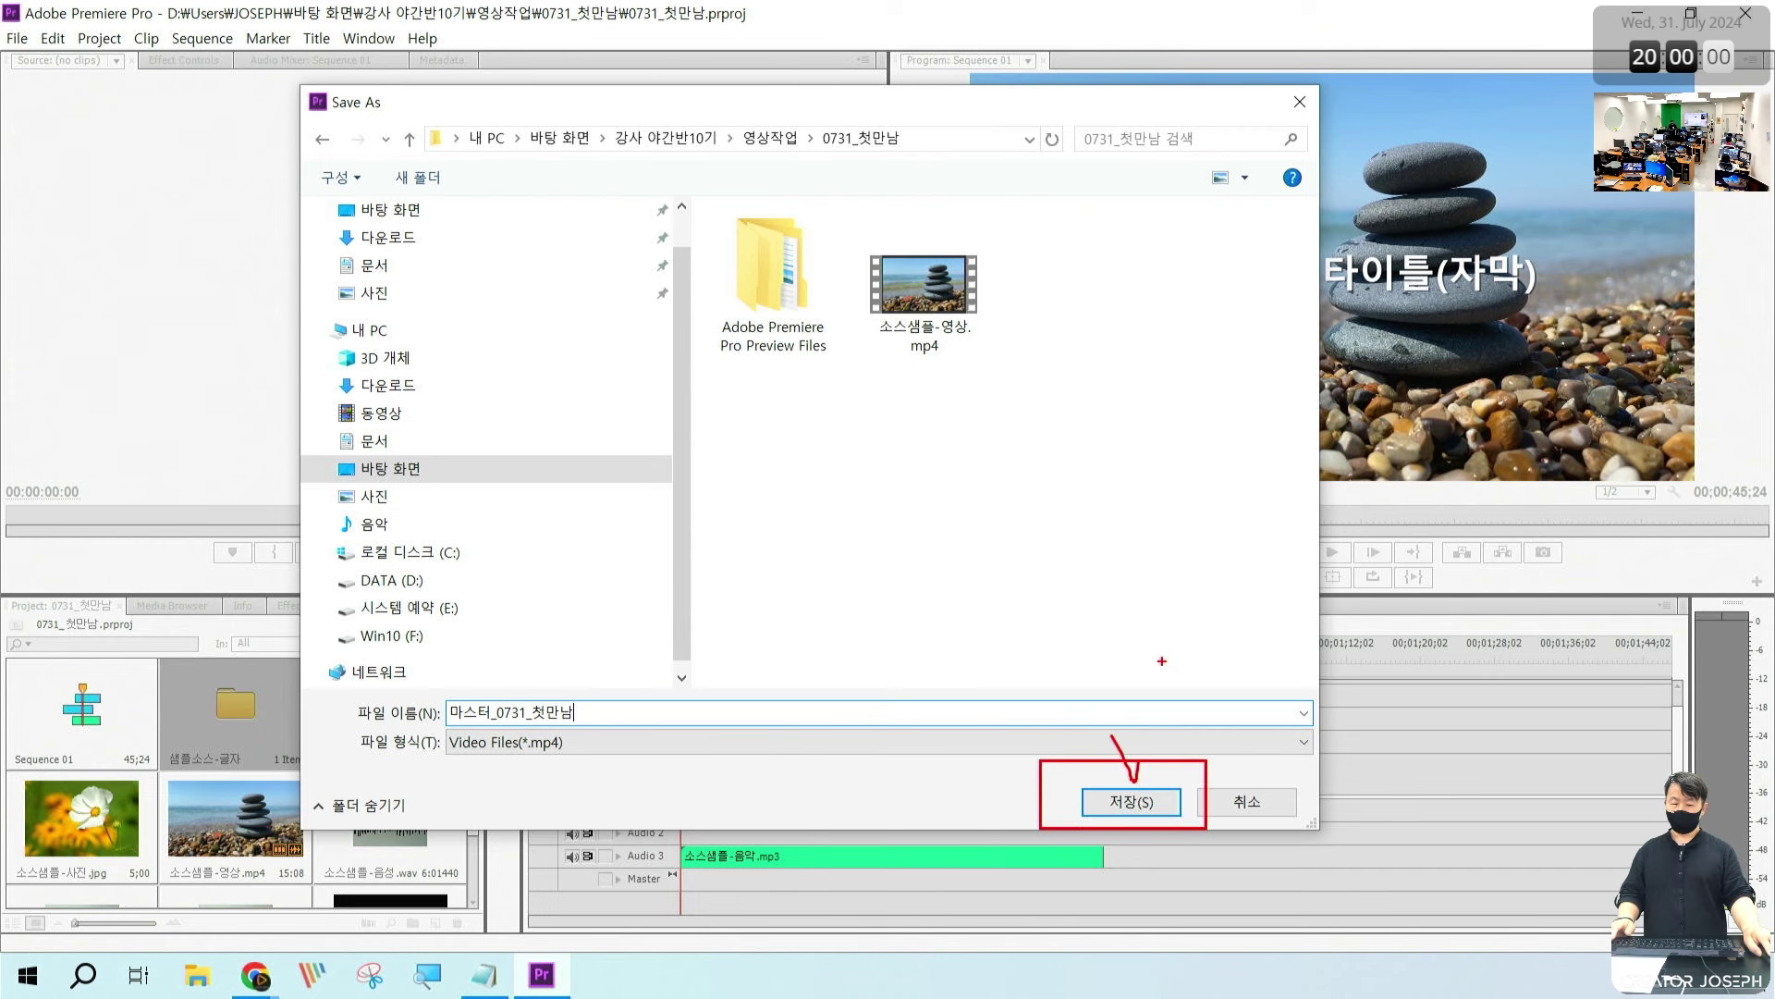
{"action": "left_click", "coordinate": [1130, 800]}
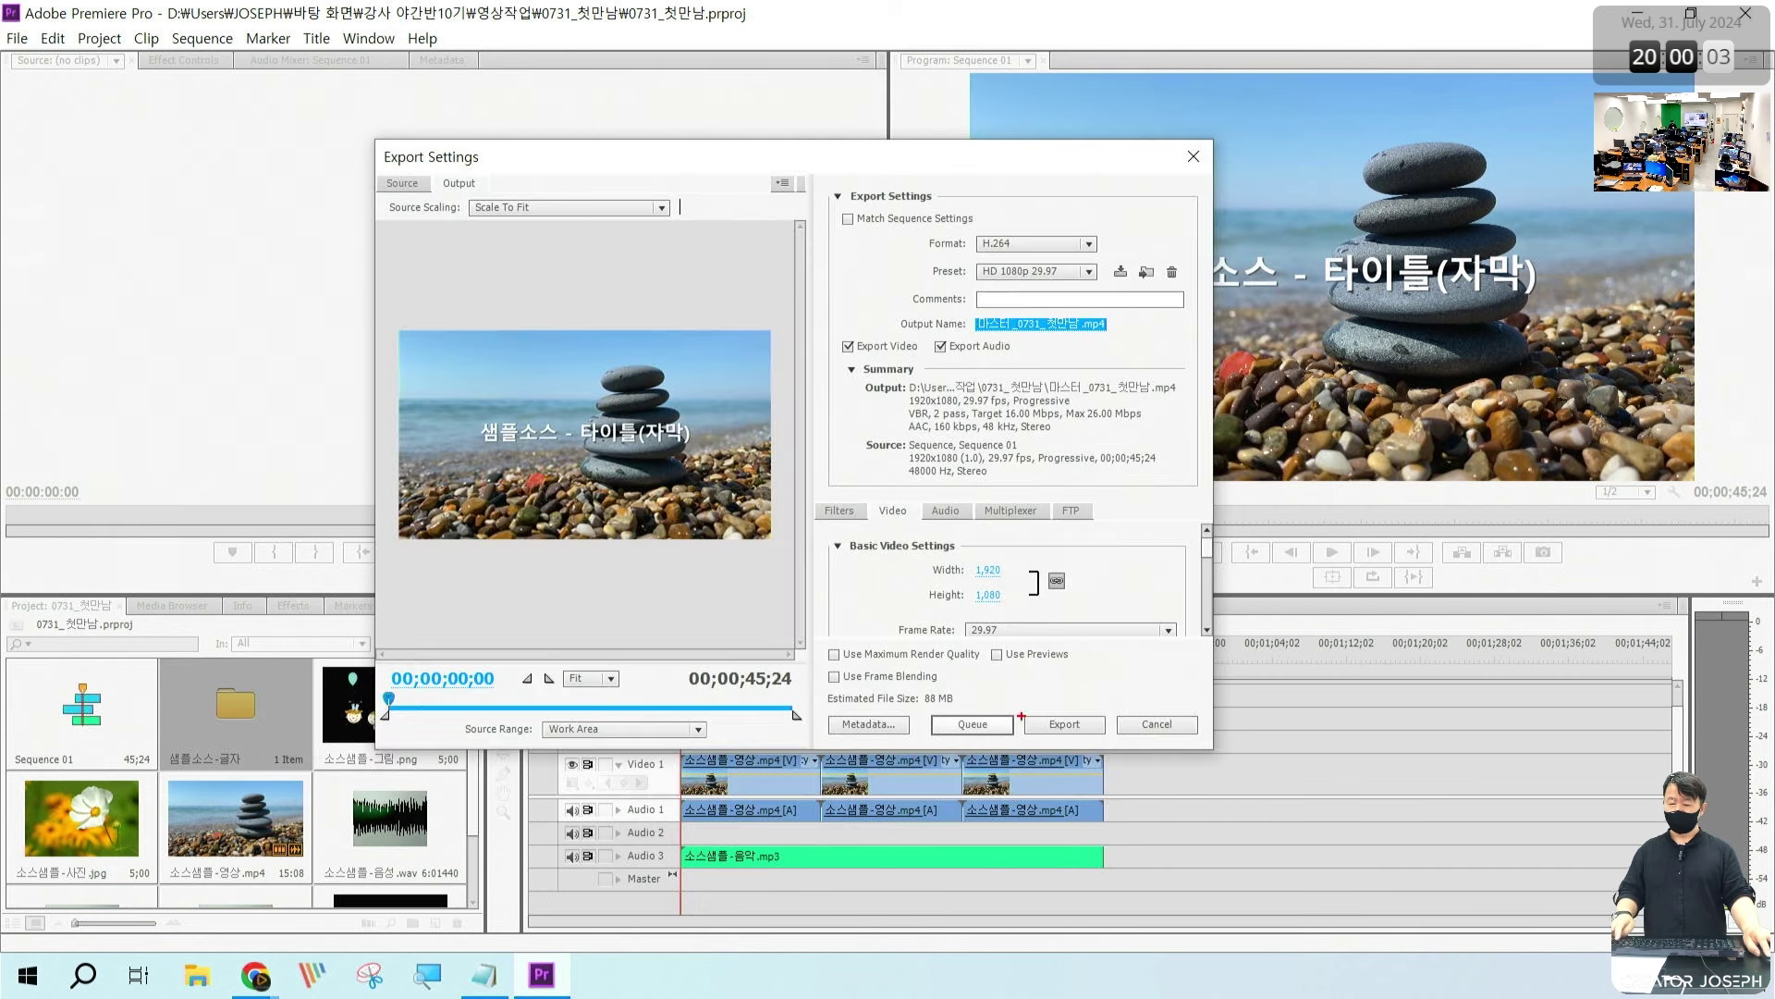
Step: Review the format, preset and output name in the export settings before exporting
{"action": "left_click_drag", "start_coordinate": [1017, 701], "coordinate": [1132, 764]}
{"action": "key", "text": "Escape"}
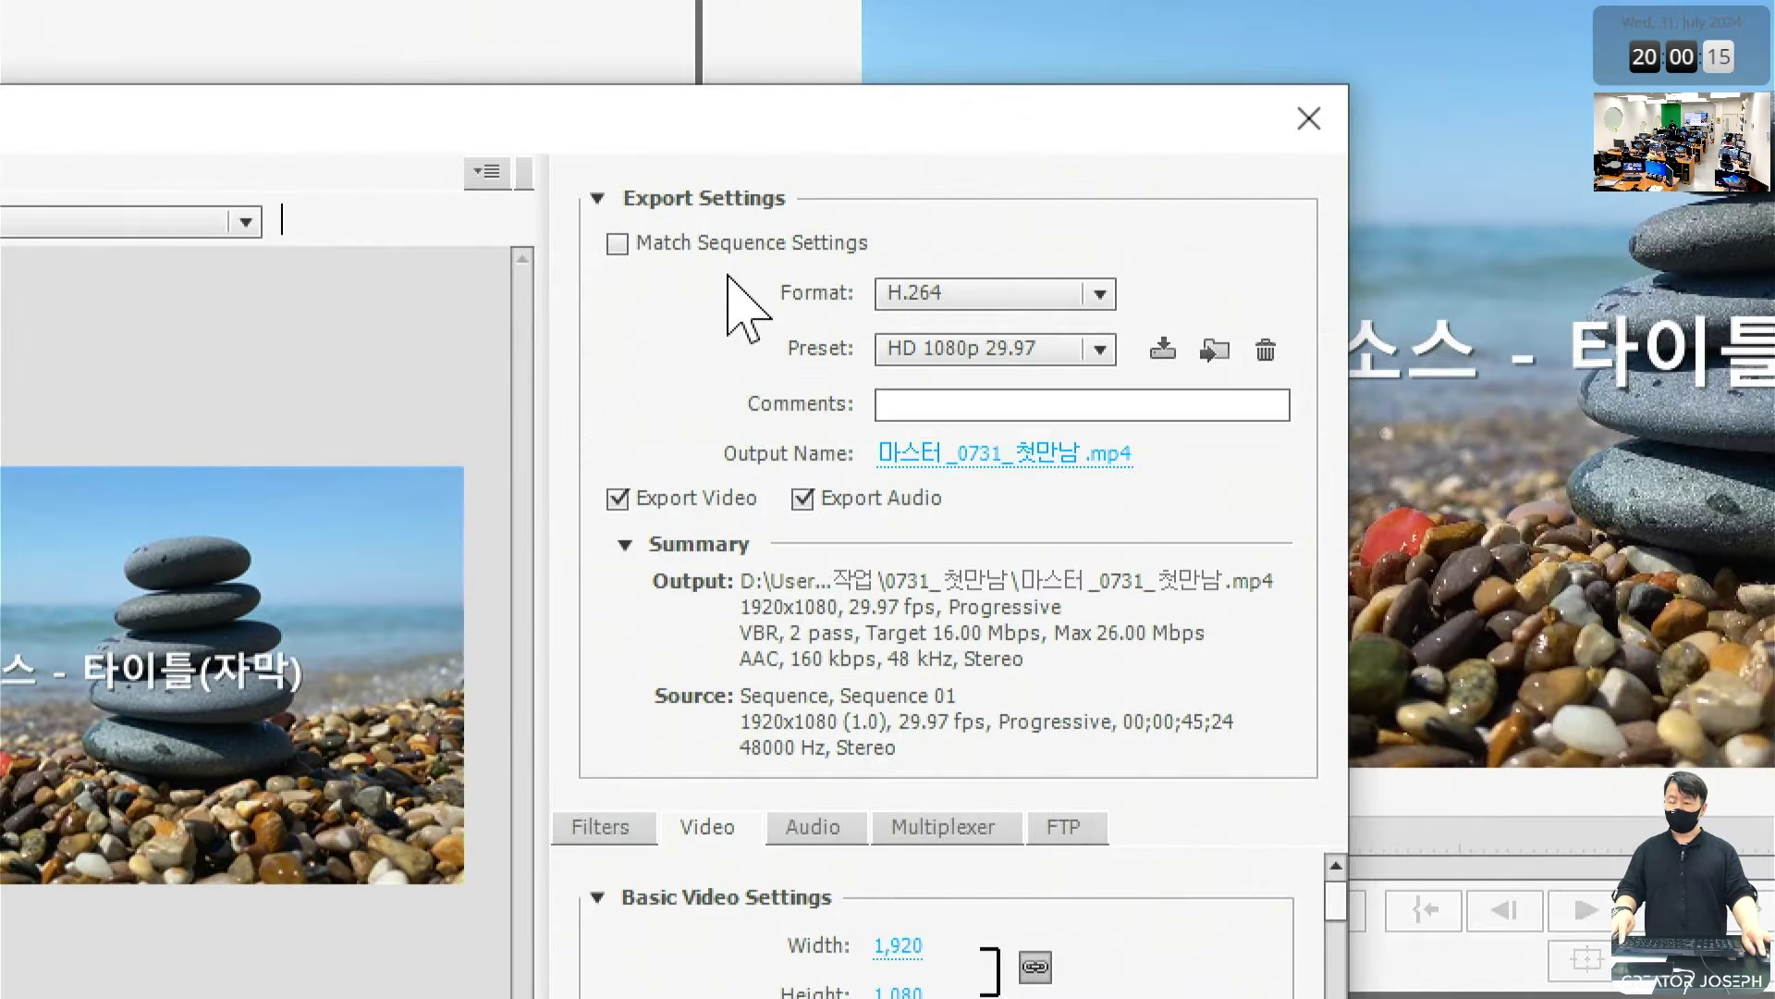
{"action": "mouse_move", "coordinate": [737, 263]}
{"action": "left_mouse_down"}
{"action": "mouse_move", "coordinate": [1054, 317]}
{"action": "mouse_move", "coordinate": [1170, 311]}
{"action": "left_mouse_up"}
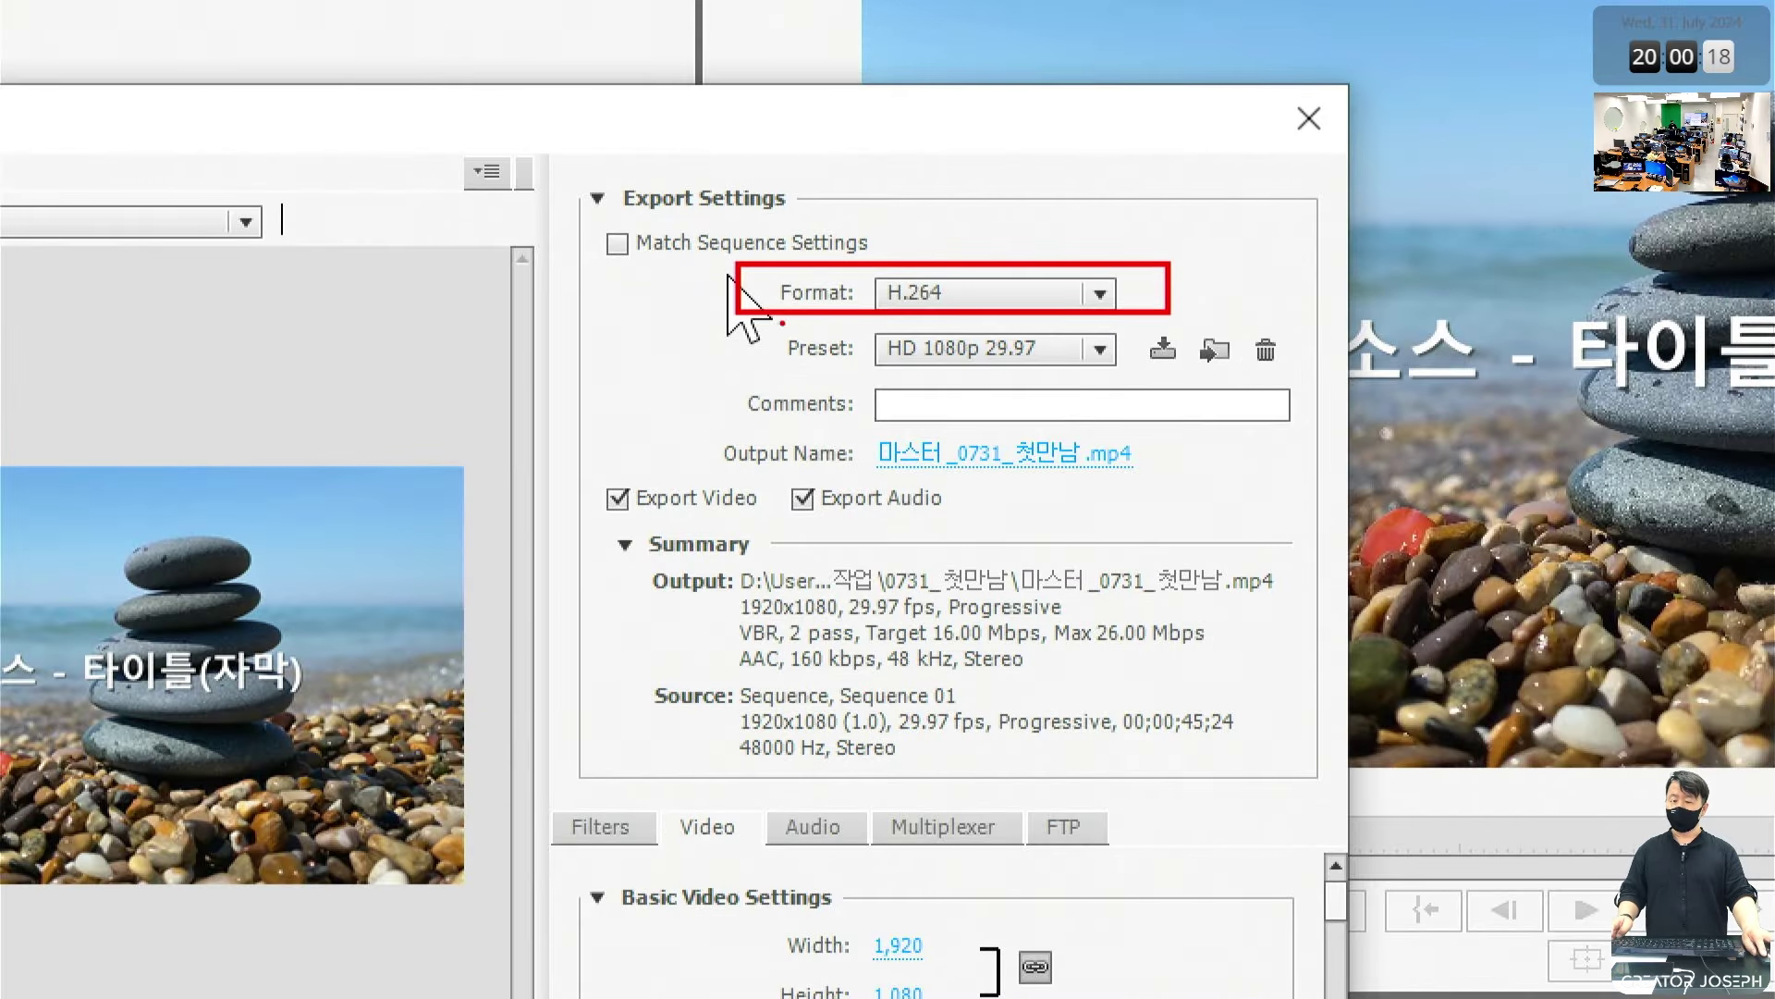
{"action": "left_click_drag", "start_coordinate": [777, 321], "coordinate": [1147, 381]}
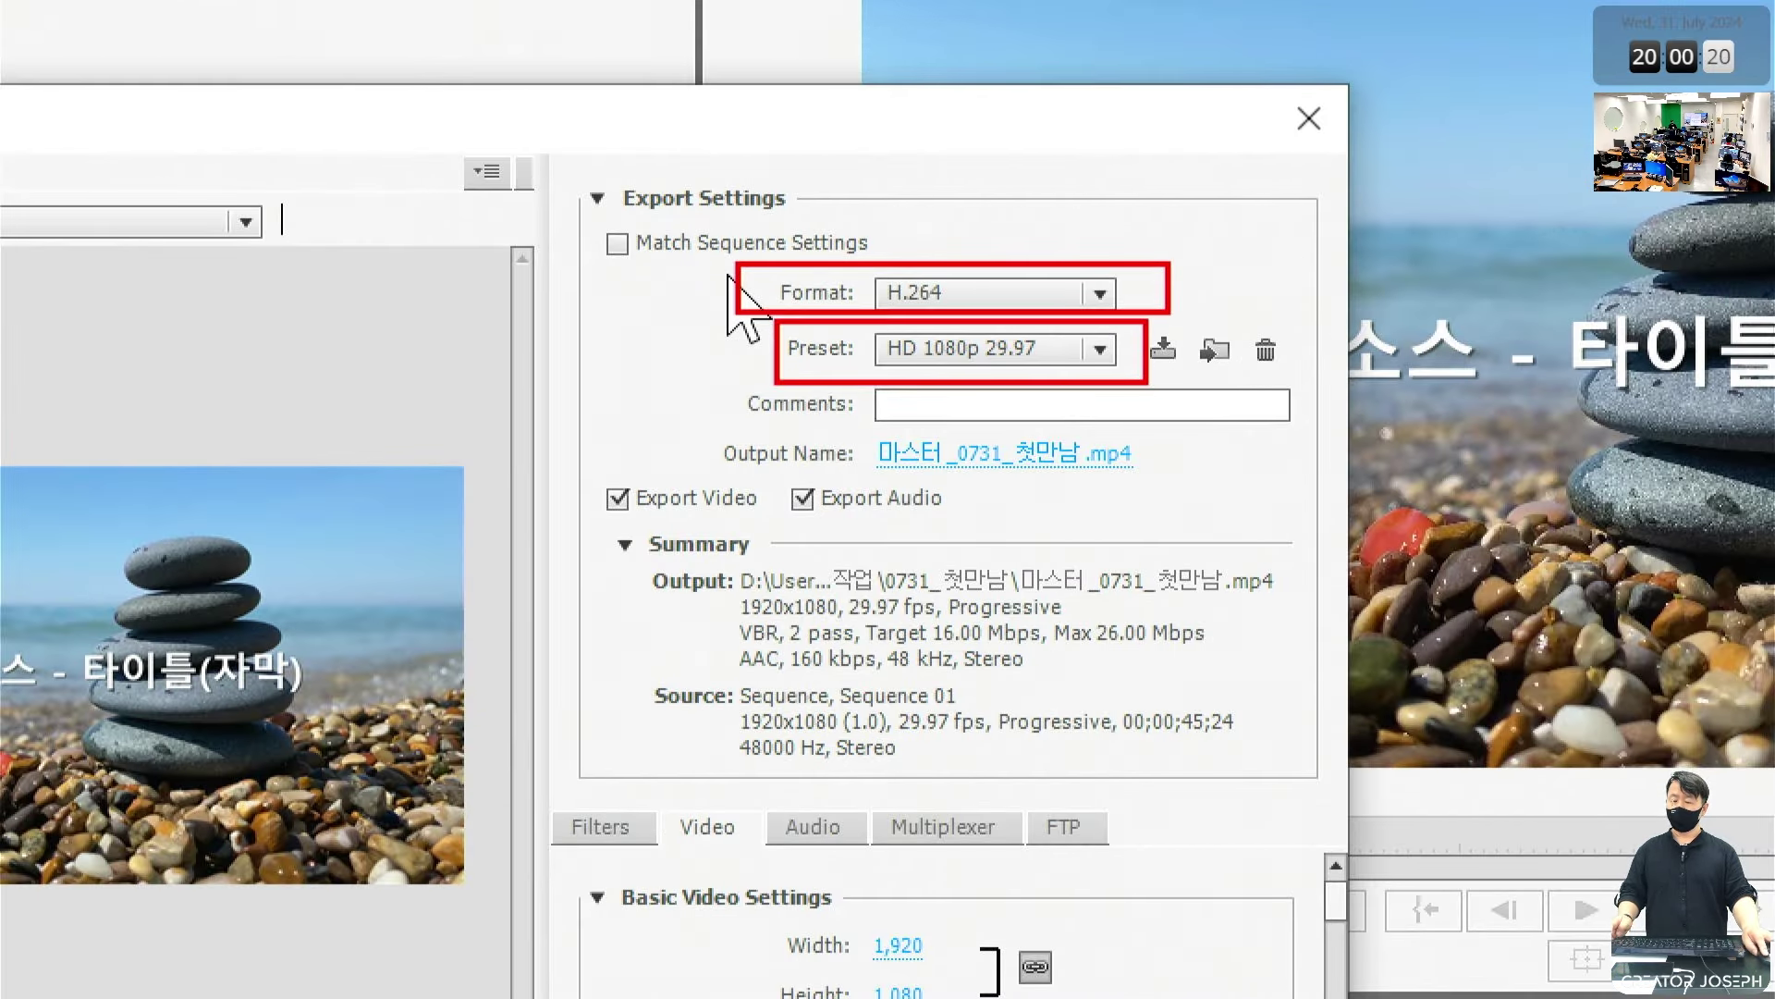
{"action": "left_click_drag", "start_coordinate": [718, 427], "coordinate": [1183, 488]}
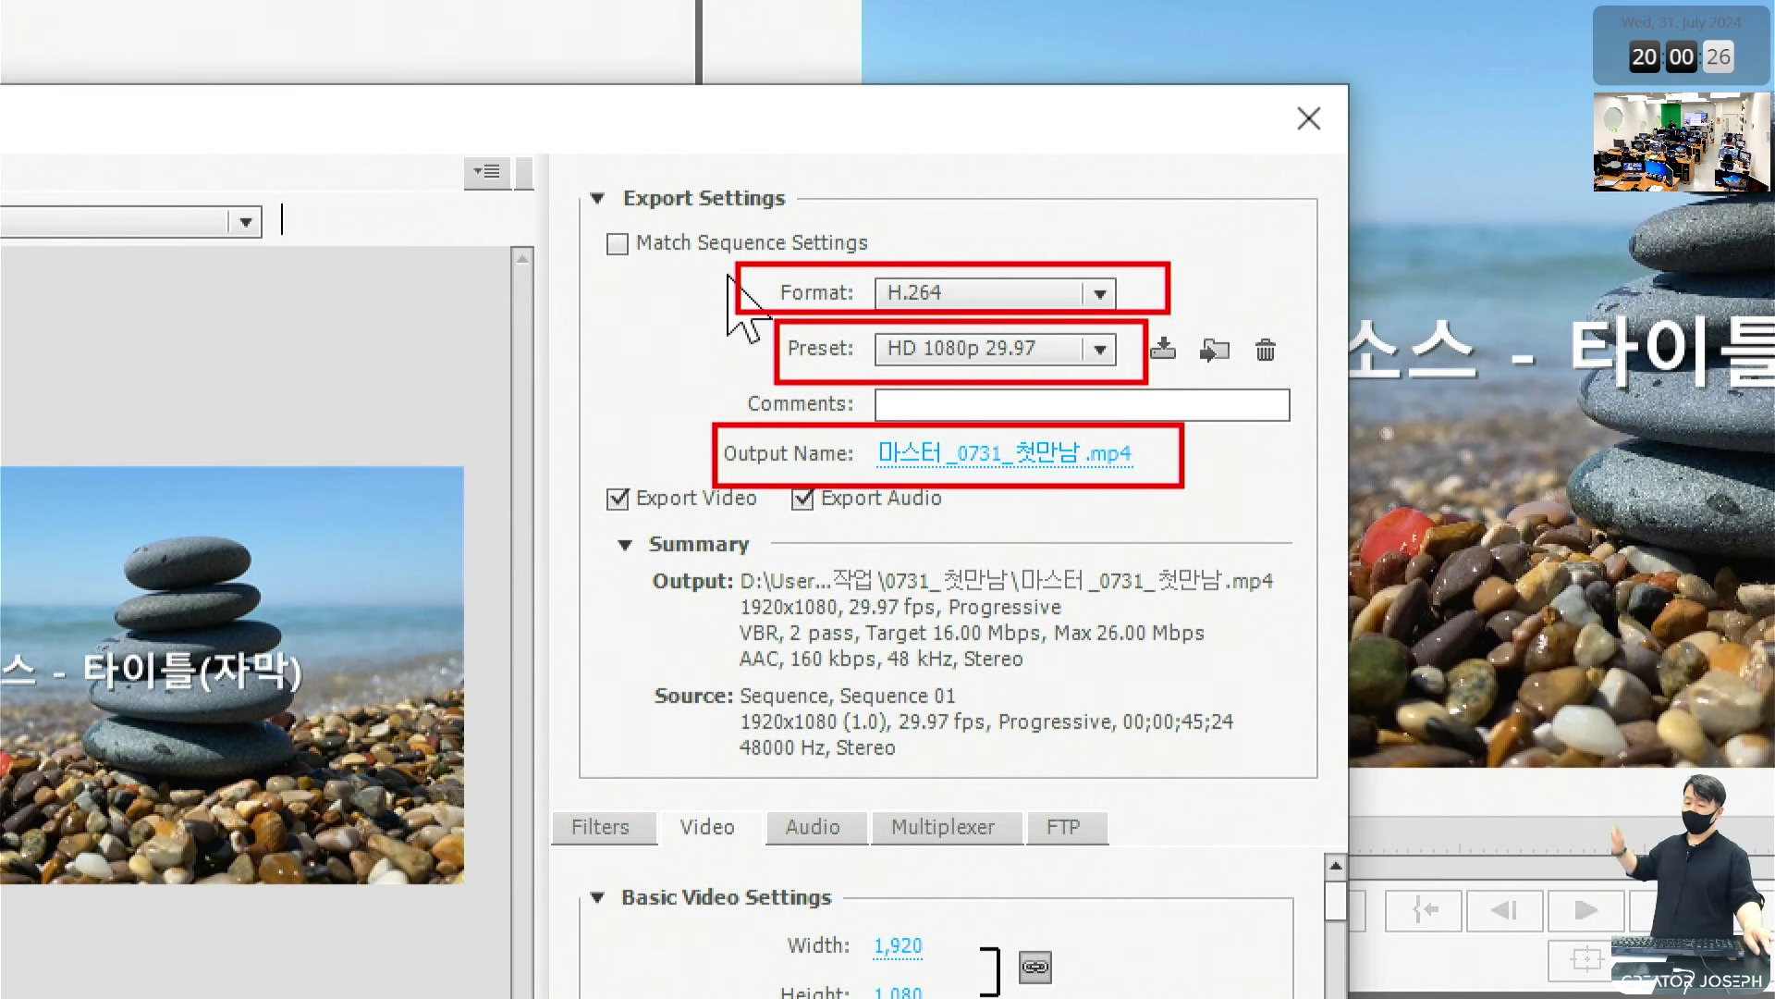
{"action": "mouse_move", "coordinate": [886, 416]}
{"action": "left_mouse_down"}
{"action": "mouse_move", "coordinate": [922, 396]}
{"action": "mouse_move", "coordinate": [1097, 479]}
{"action": "left_mouse_up"}
{"action": "left_click", "coordinate": [948, 434]}
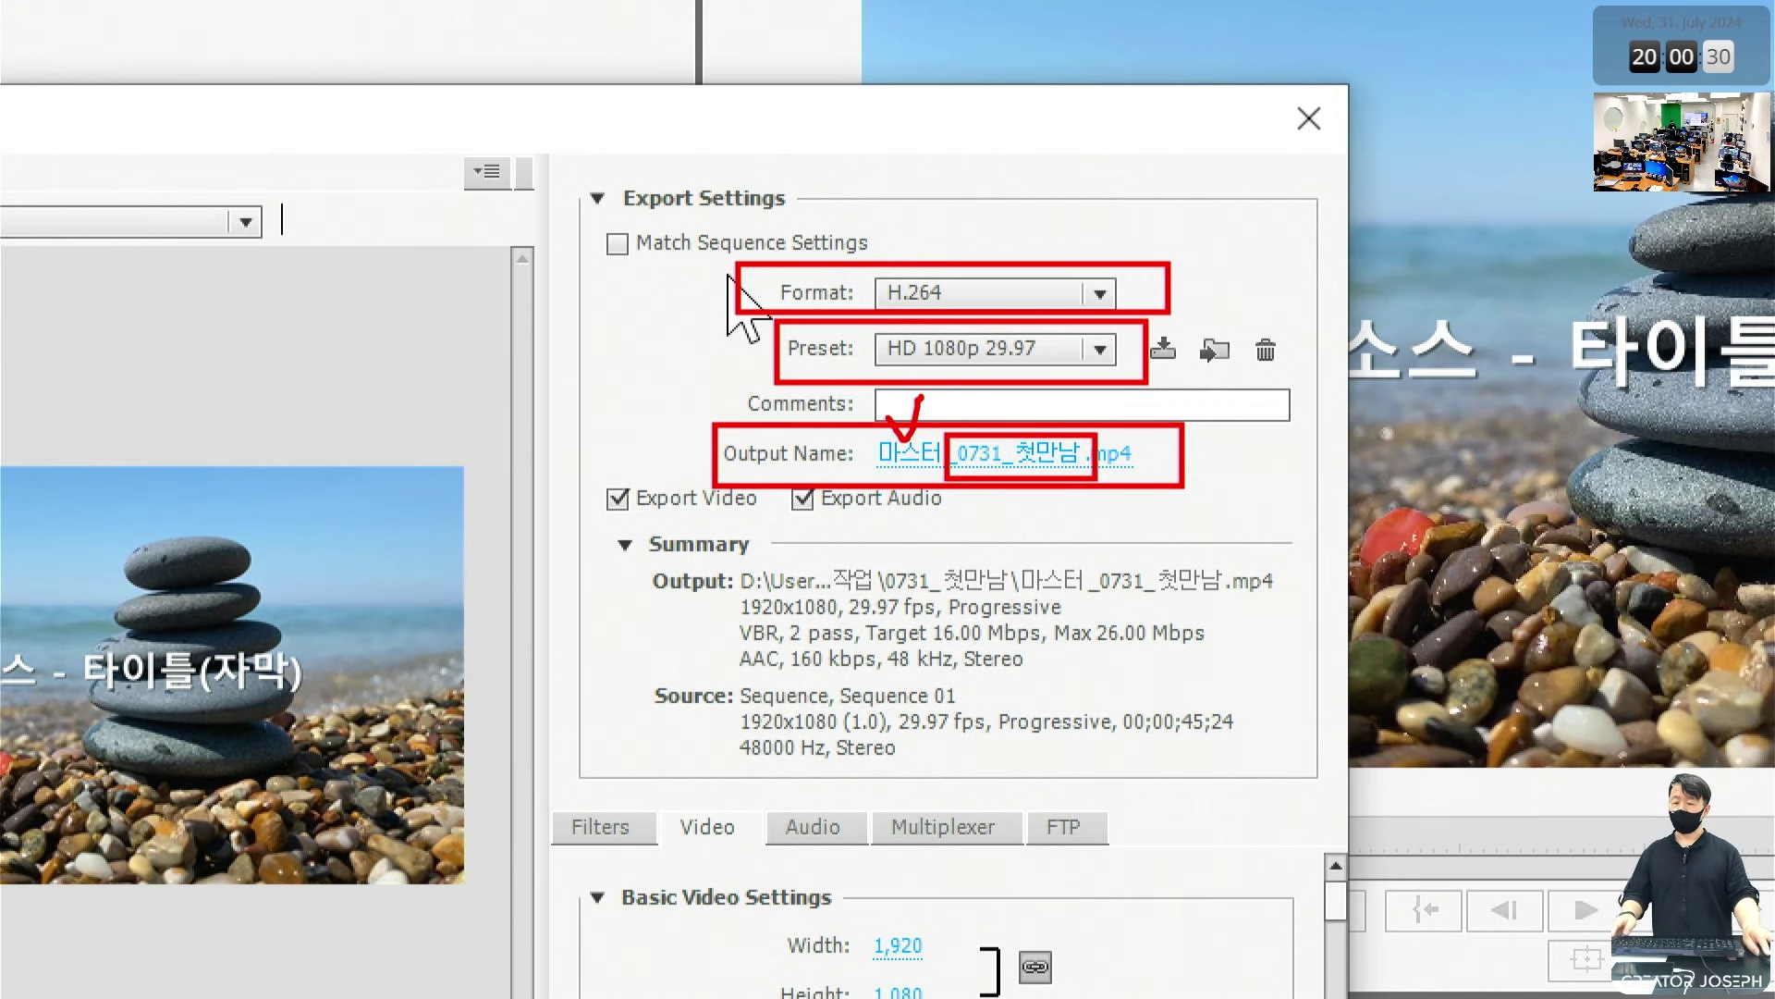
{"action": "key", "text": "Escape"}
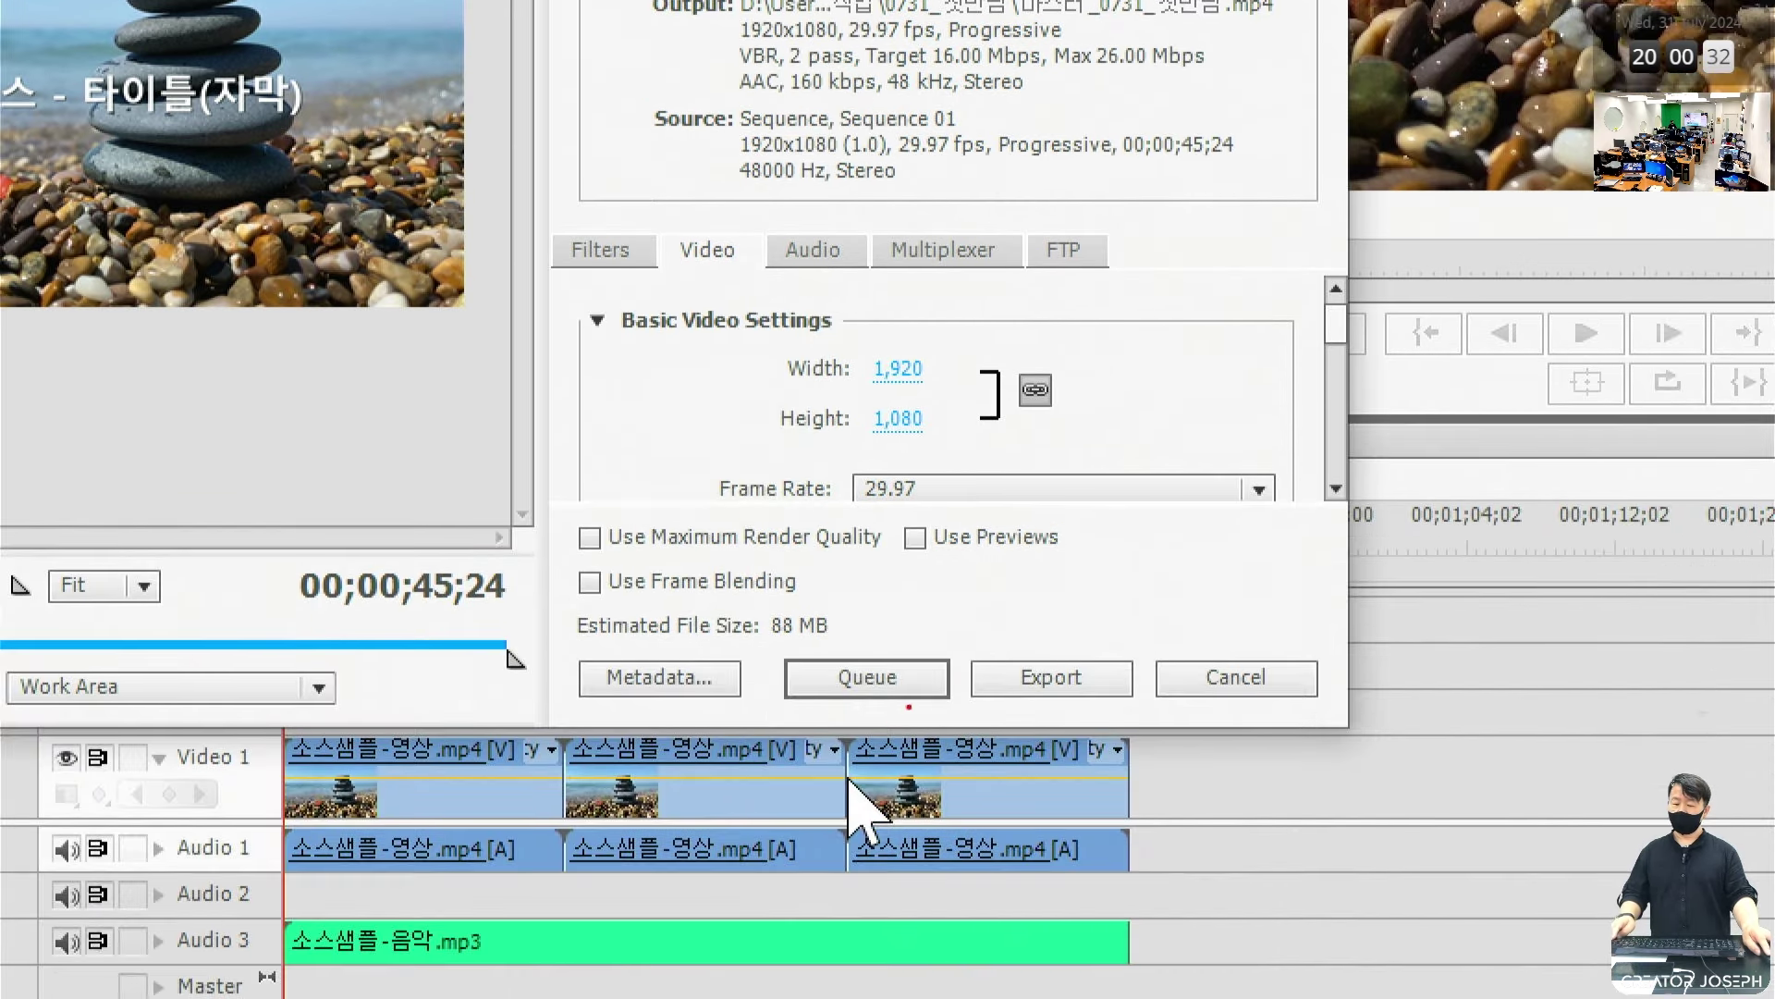
Step: Start the export of Sequence 01 with the current settings
{"action": "left_click_drag", "start_coordinate": [964, 652], "coordinate": [1119, 707]}
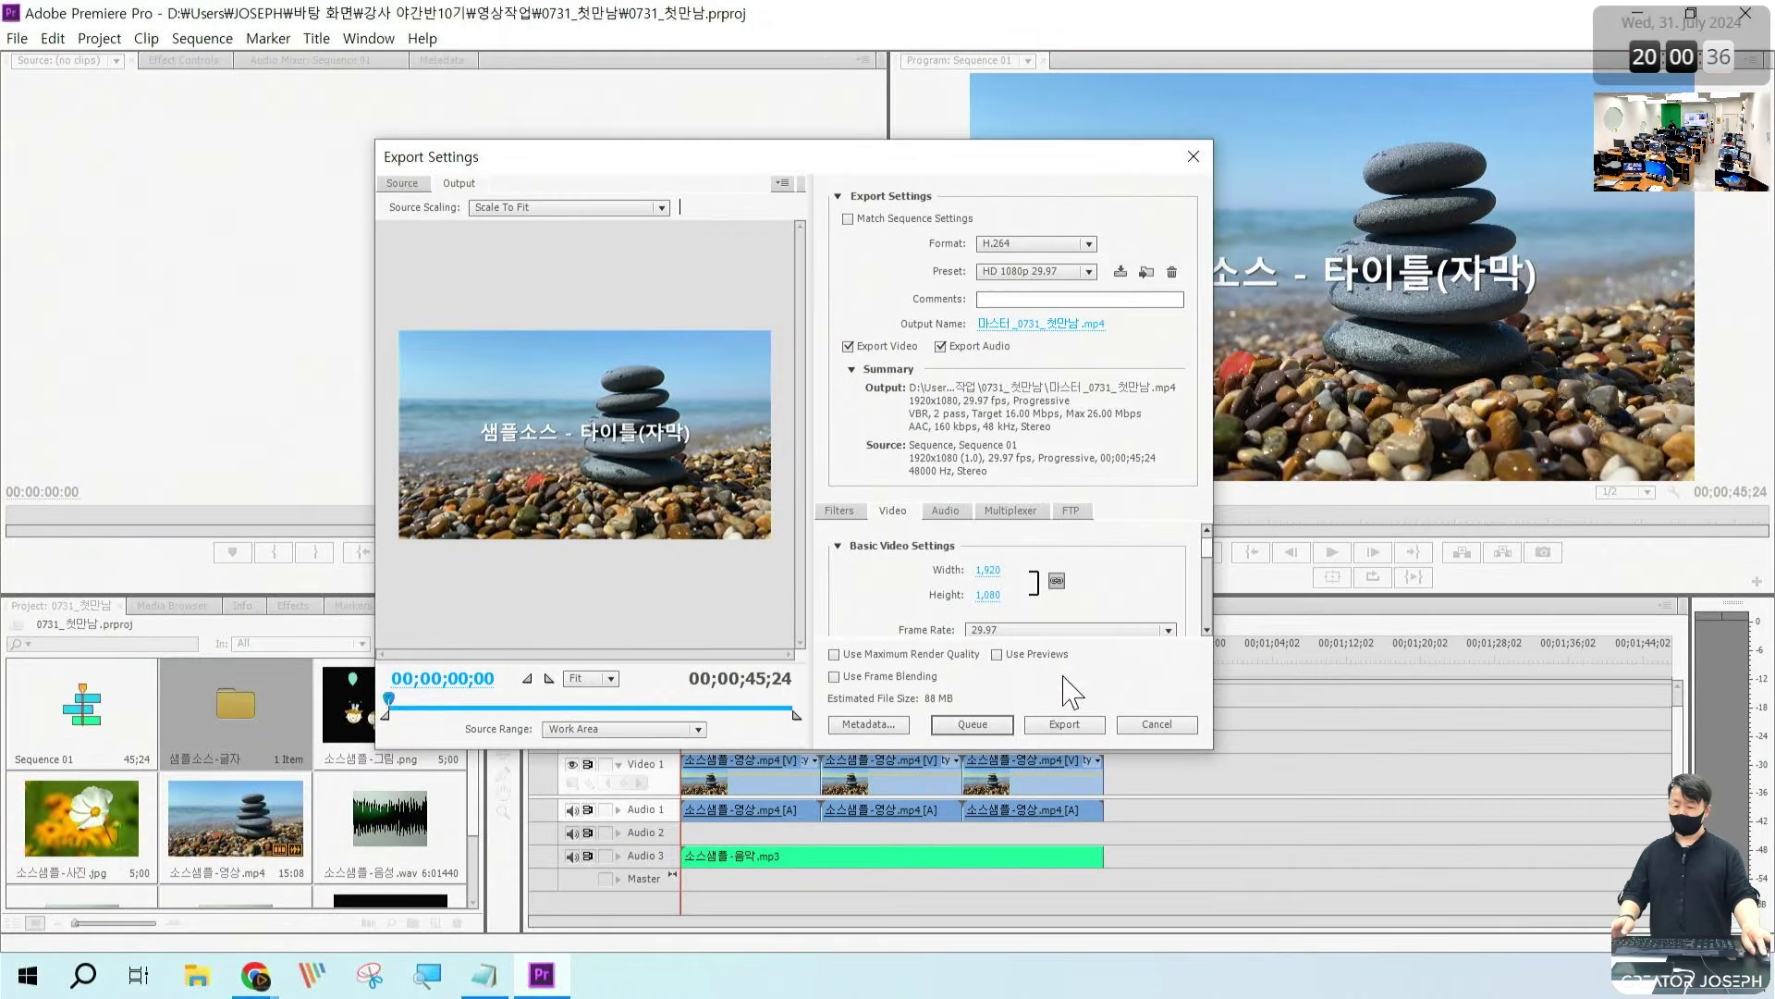
{"action": "left_click", "coordinate": [1045, 677]}
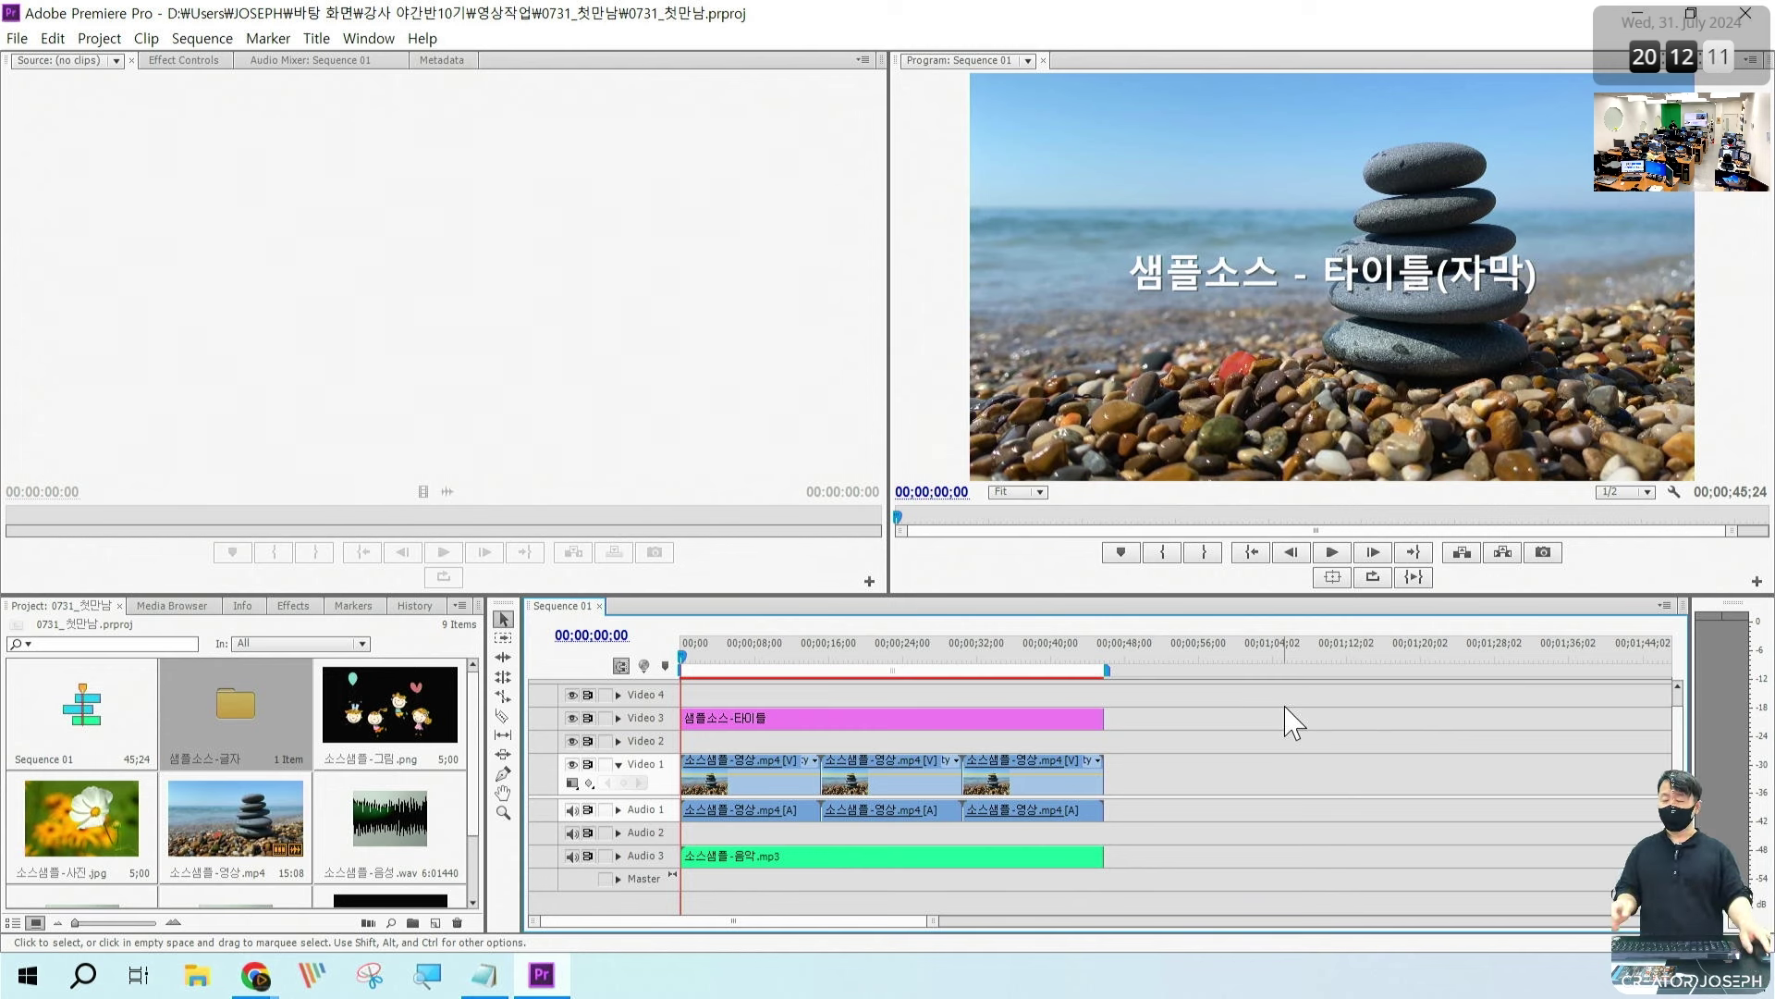
Step: Exit Premiere Pro and open the 강사 야간반10기 folder on the desktop
{"action": "left_click", "coordinate": [20, 39]}
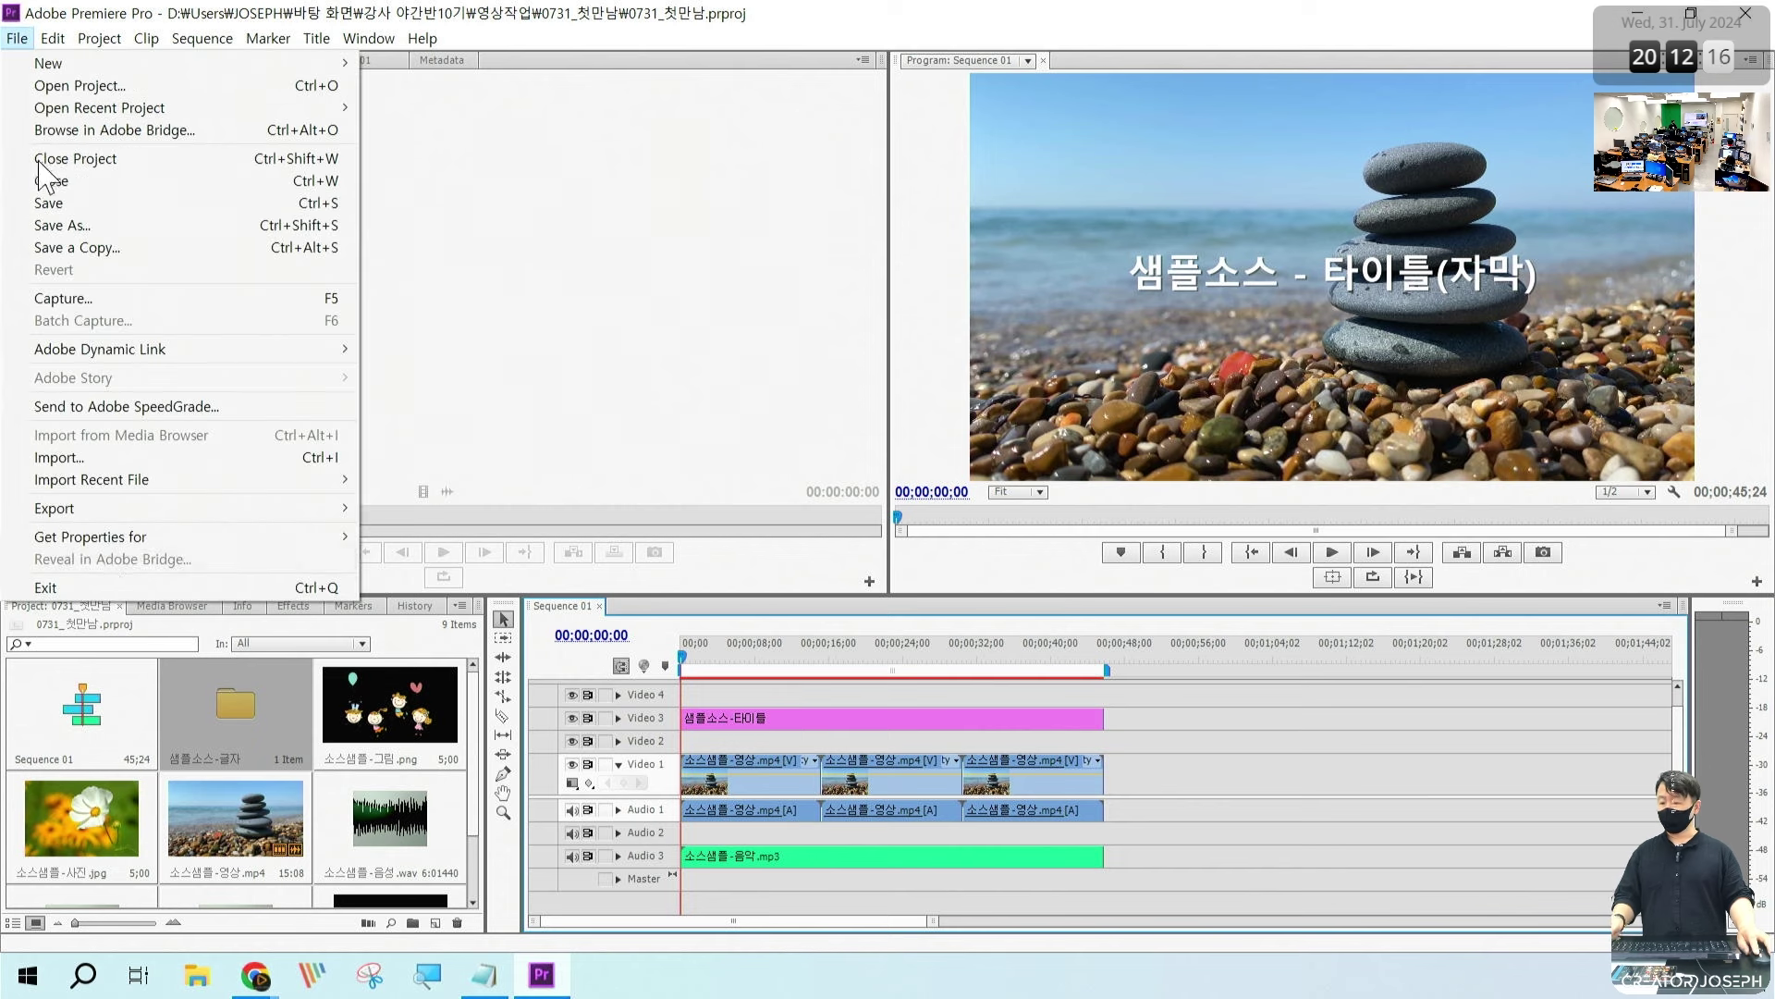
{"action": "left_click", "coordinate": [41, 586]}
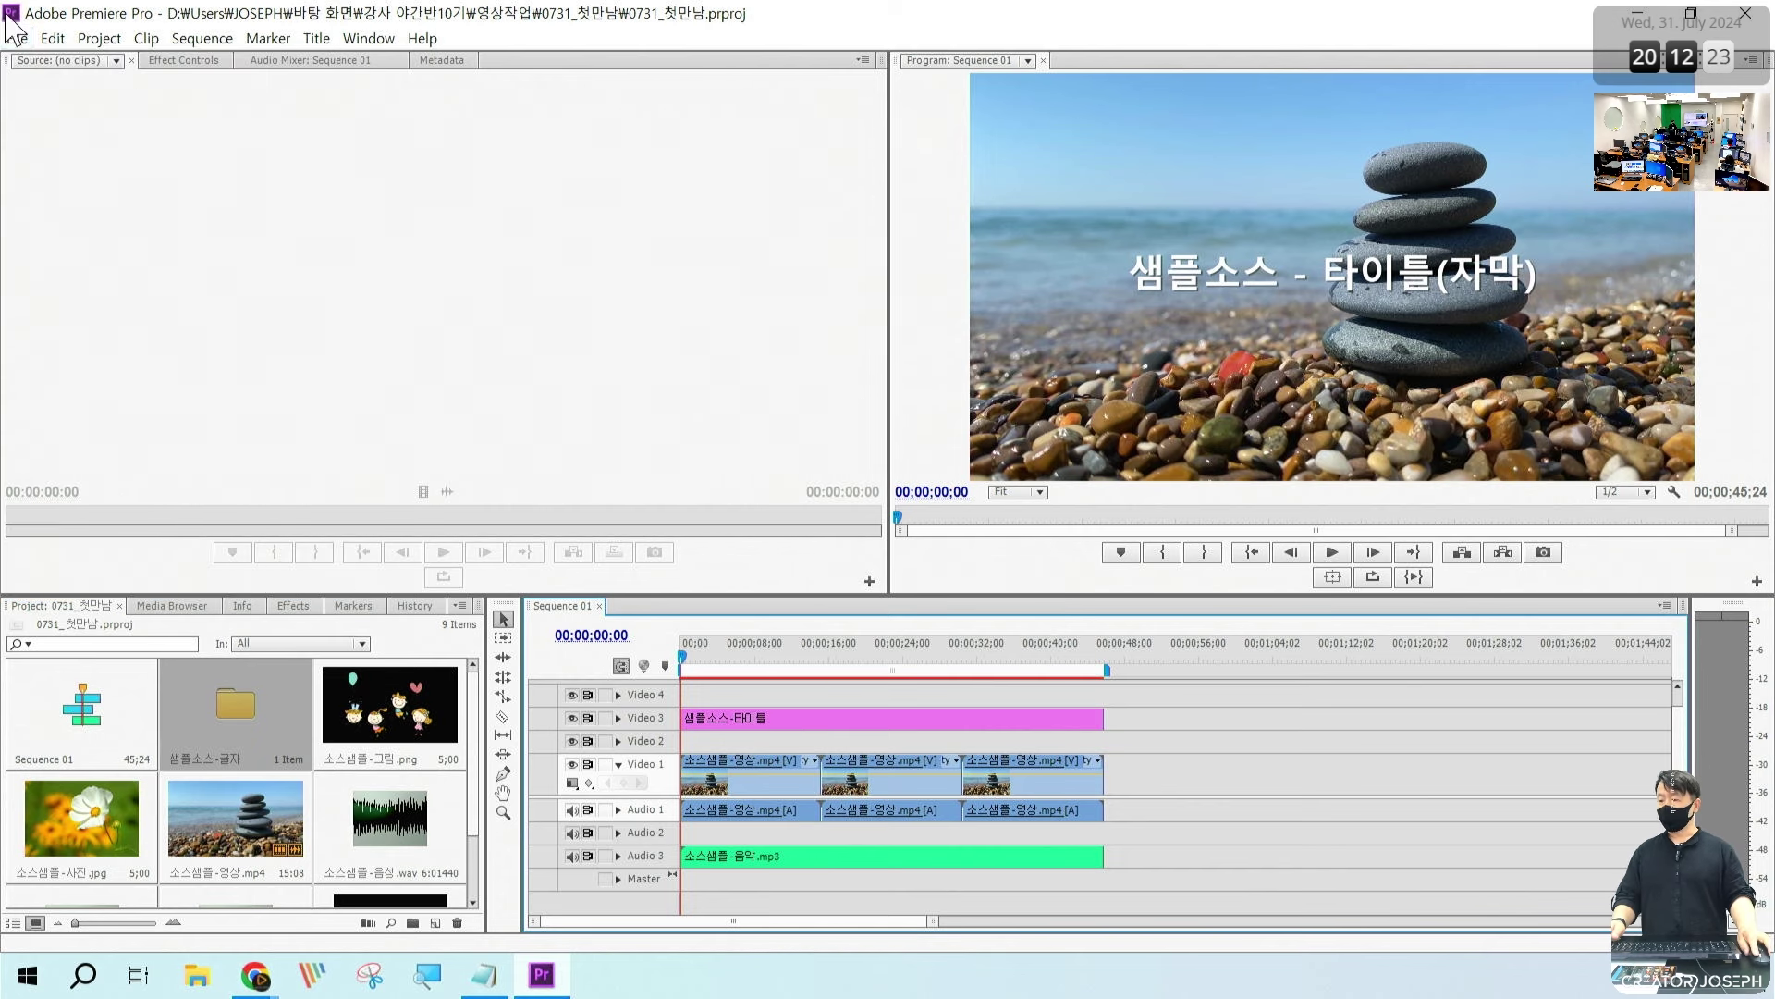
{"action": "left_click", "coordinate": [16, 39]}
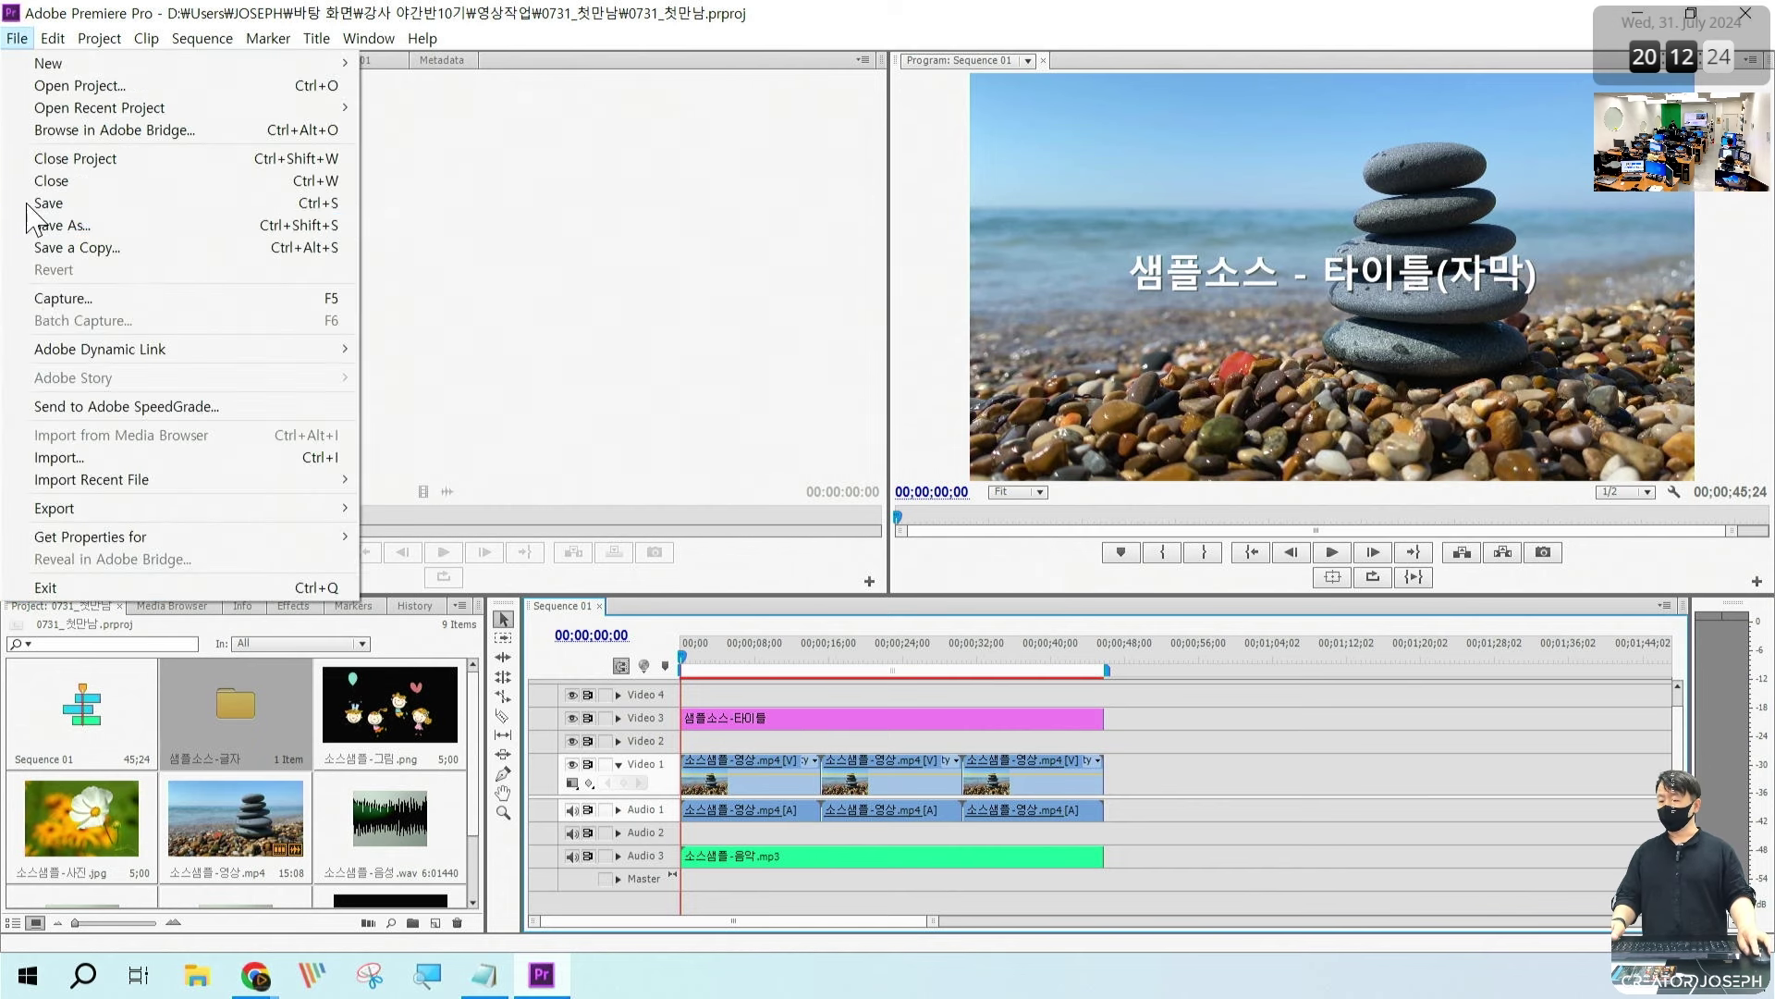
{"action": "left_click", "coordinate": [113, 587]}
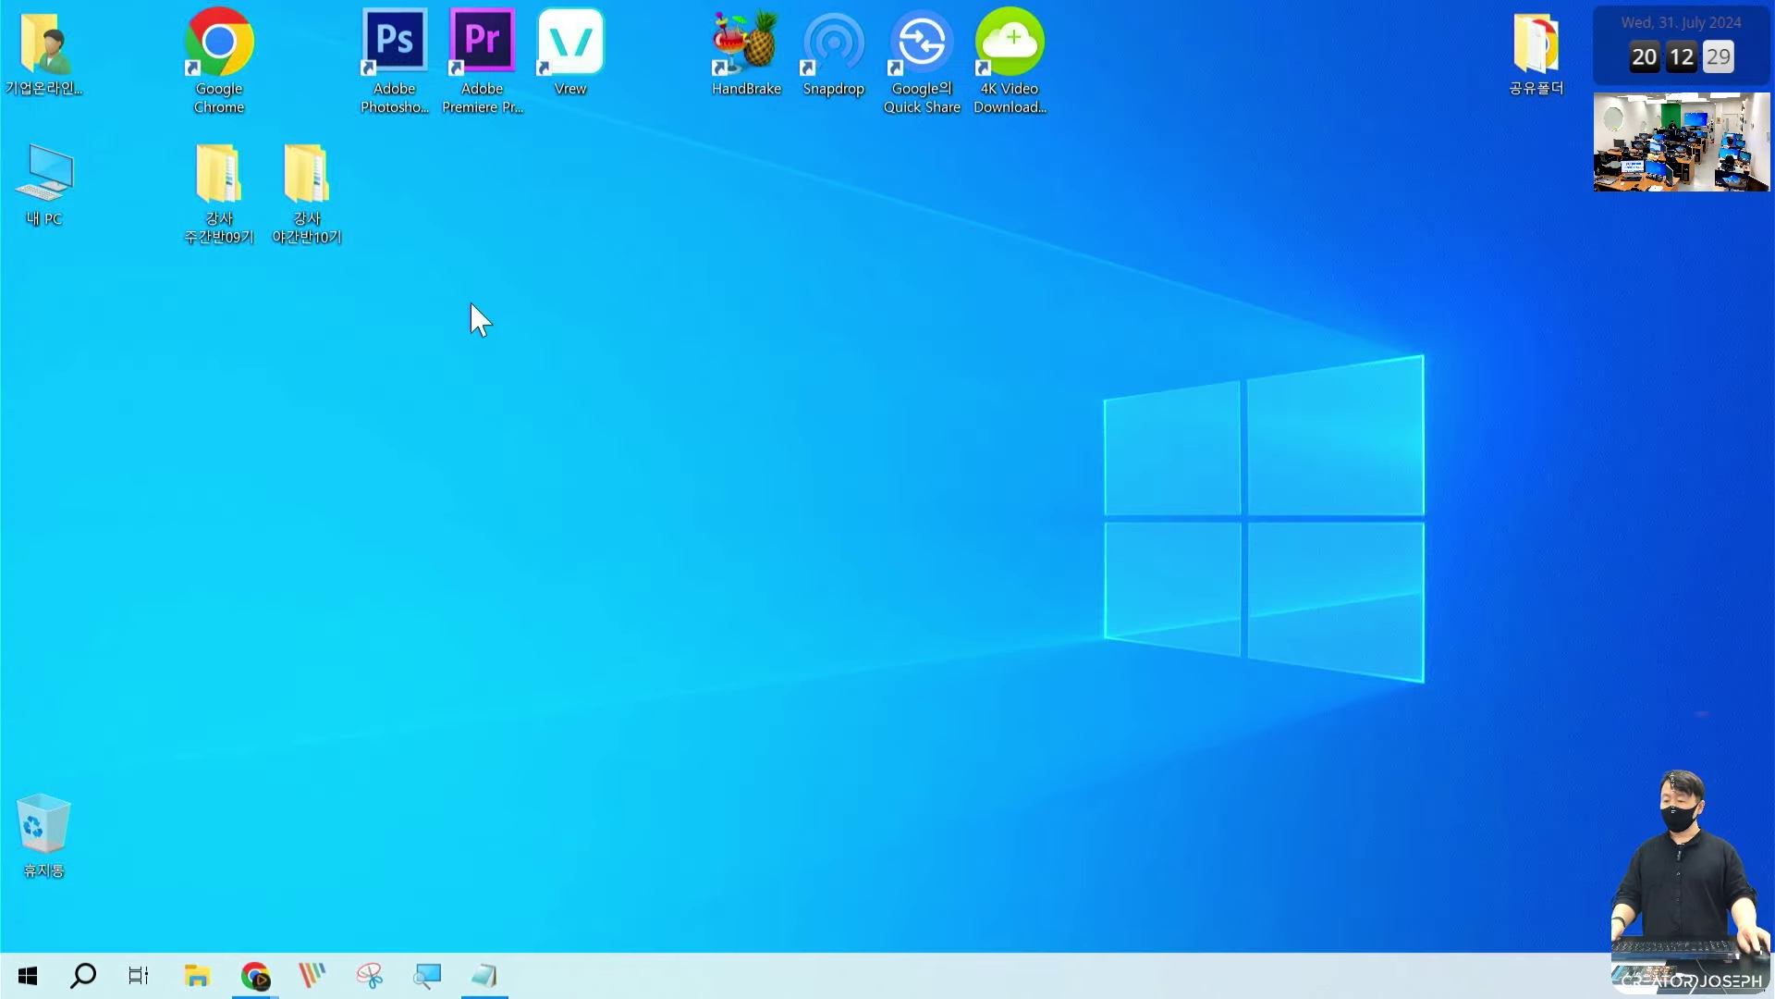
{"action": "double_click", "coordinate": [308, 185]}
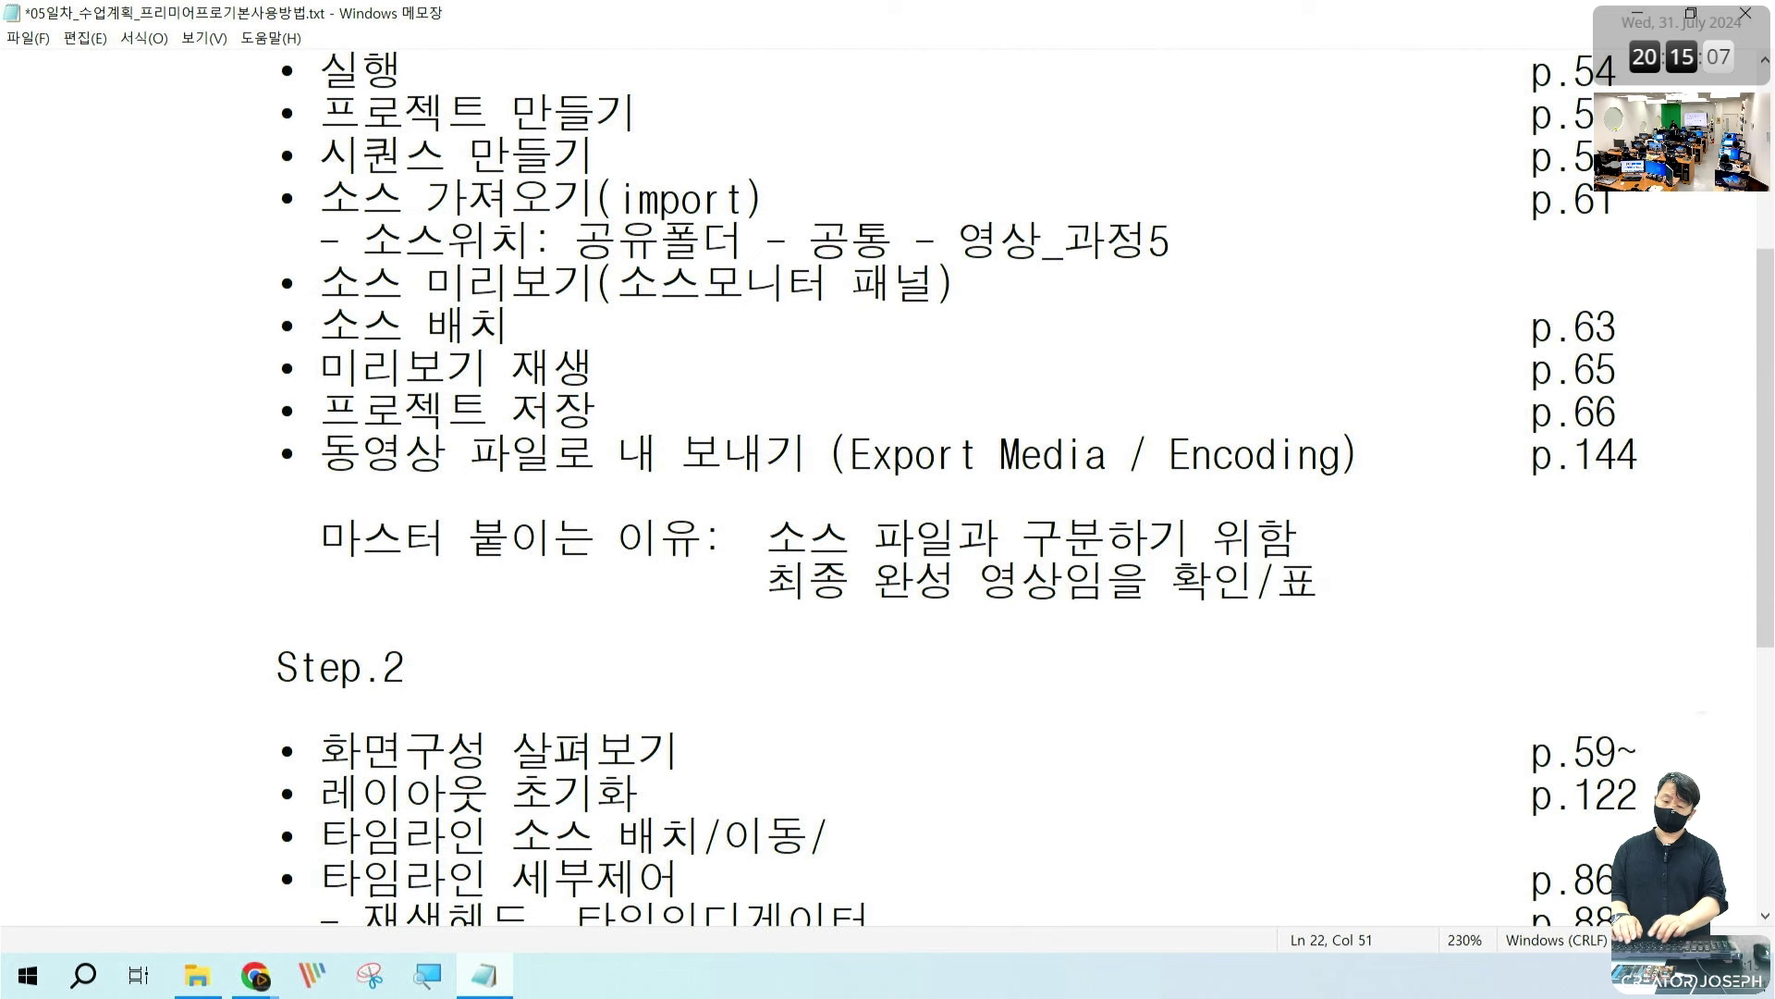
Step: Finish the 마스터 reason line with 표기 and add the line 대신, '최종' 이용 below it, separated by a blank line
{"action": "type", "text": "기"}
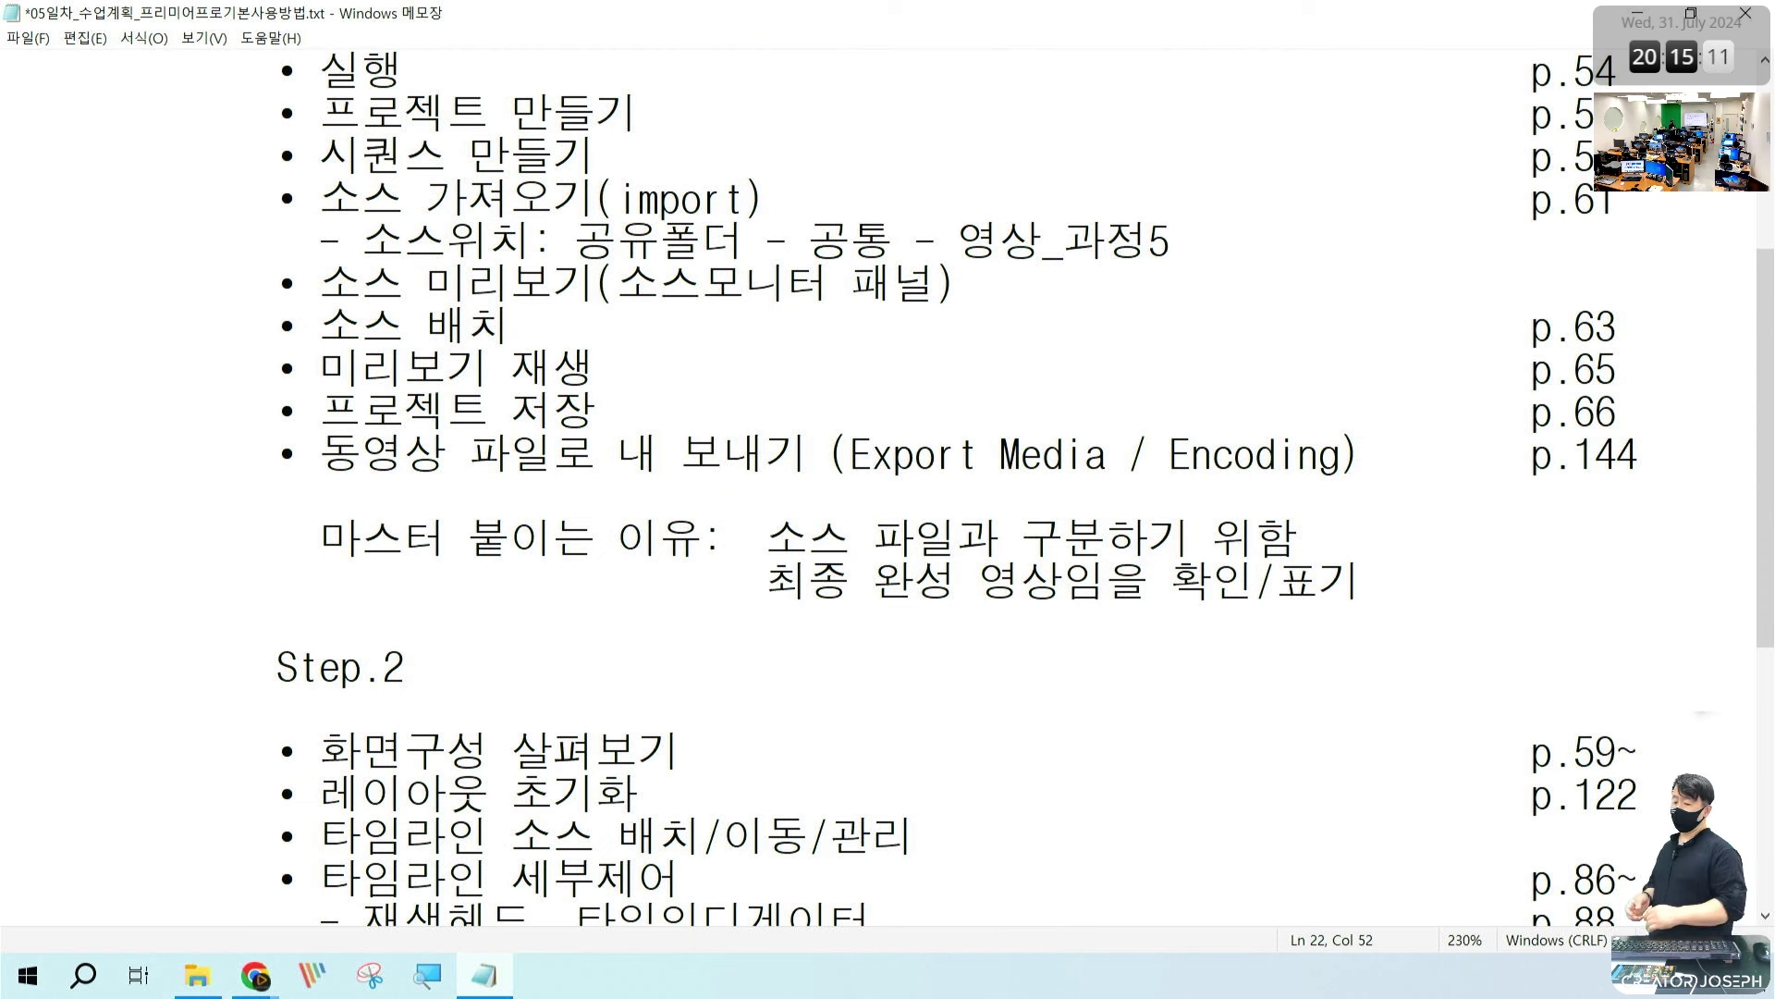
{"action": "key", "text": "shift+Left"}
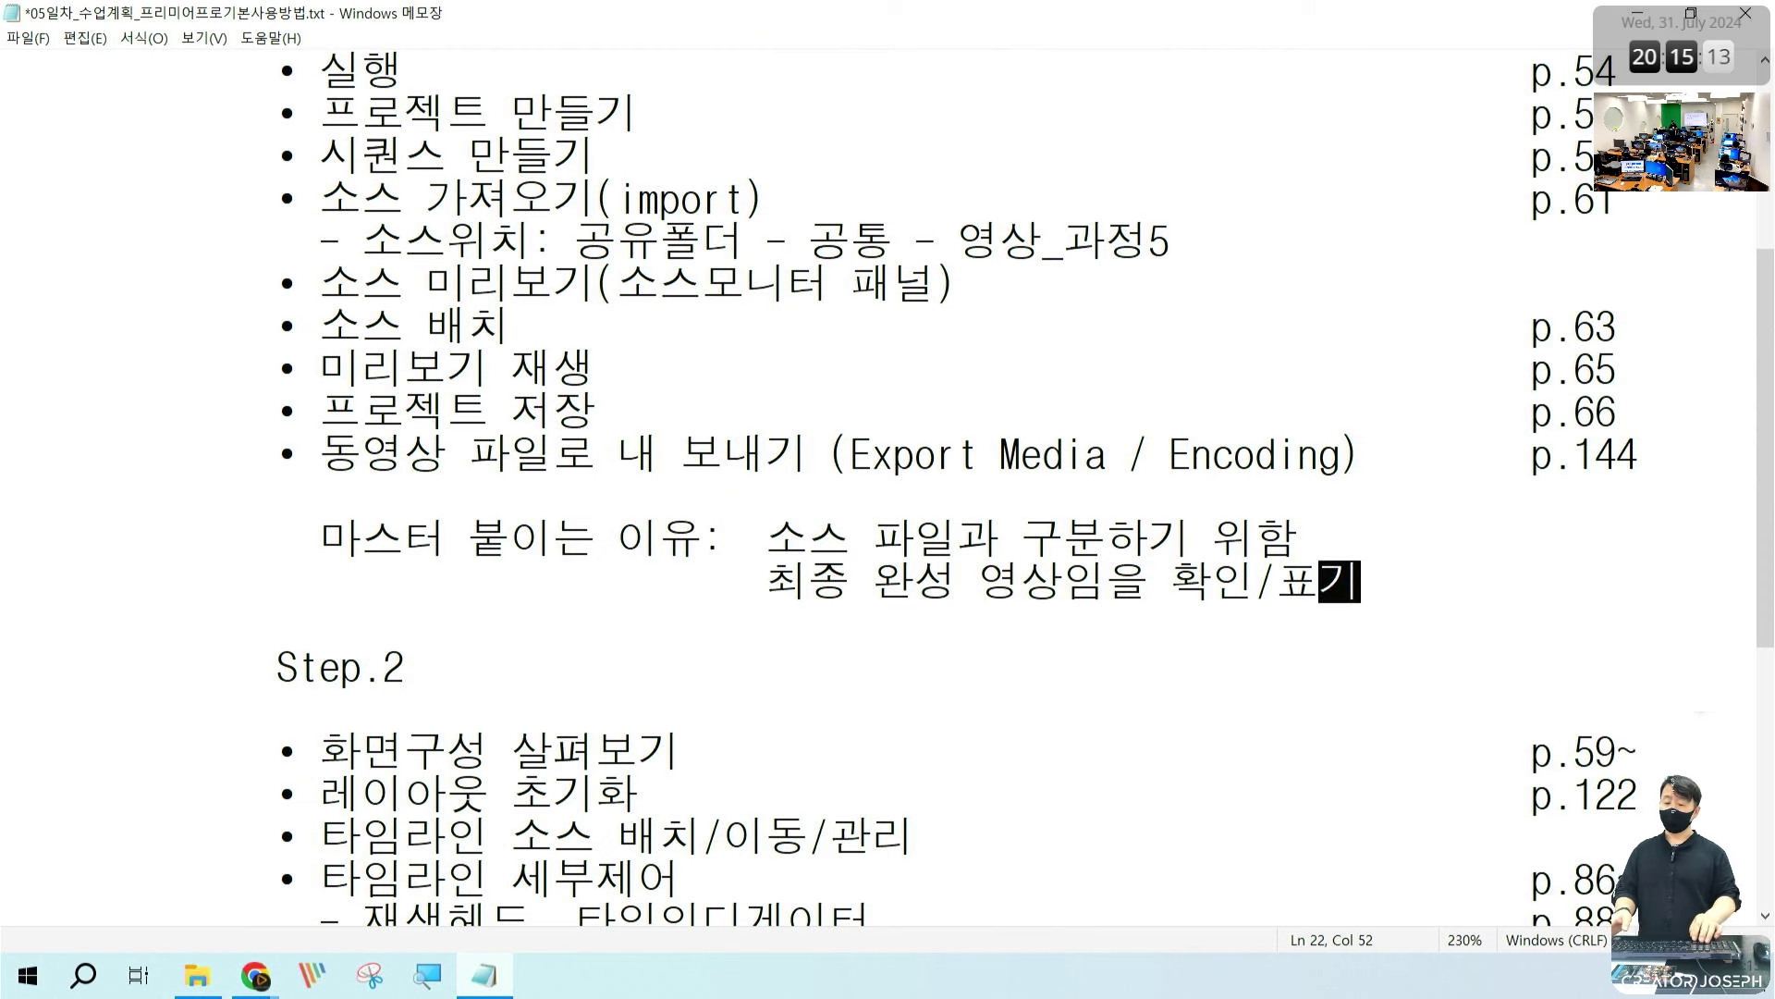
{"action": "key", "text": "Return"}
{"action": "key", "text": "Return"}
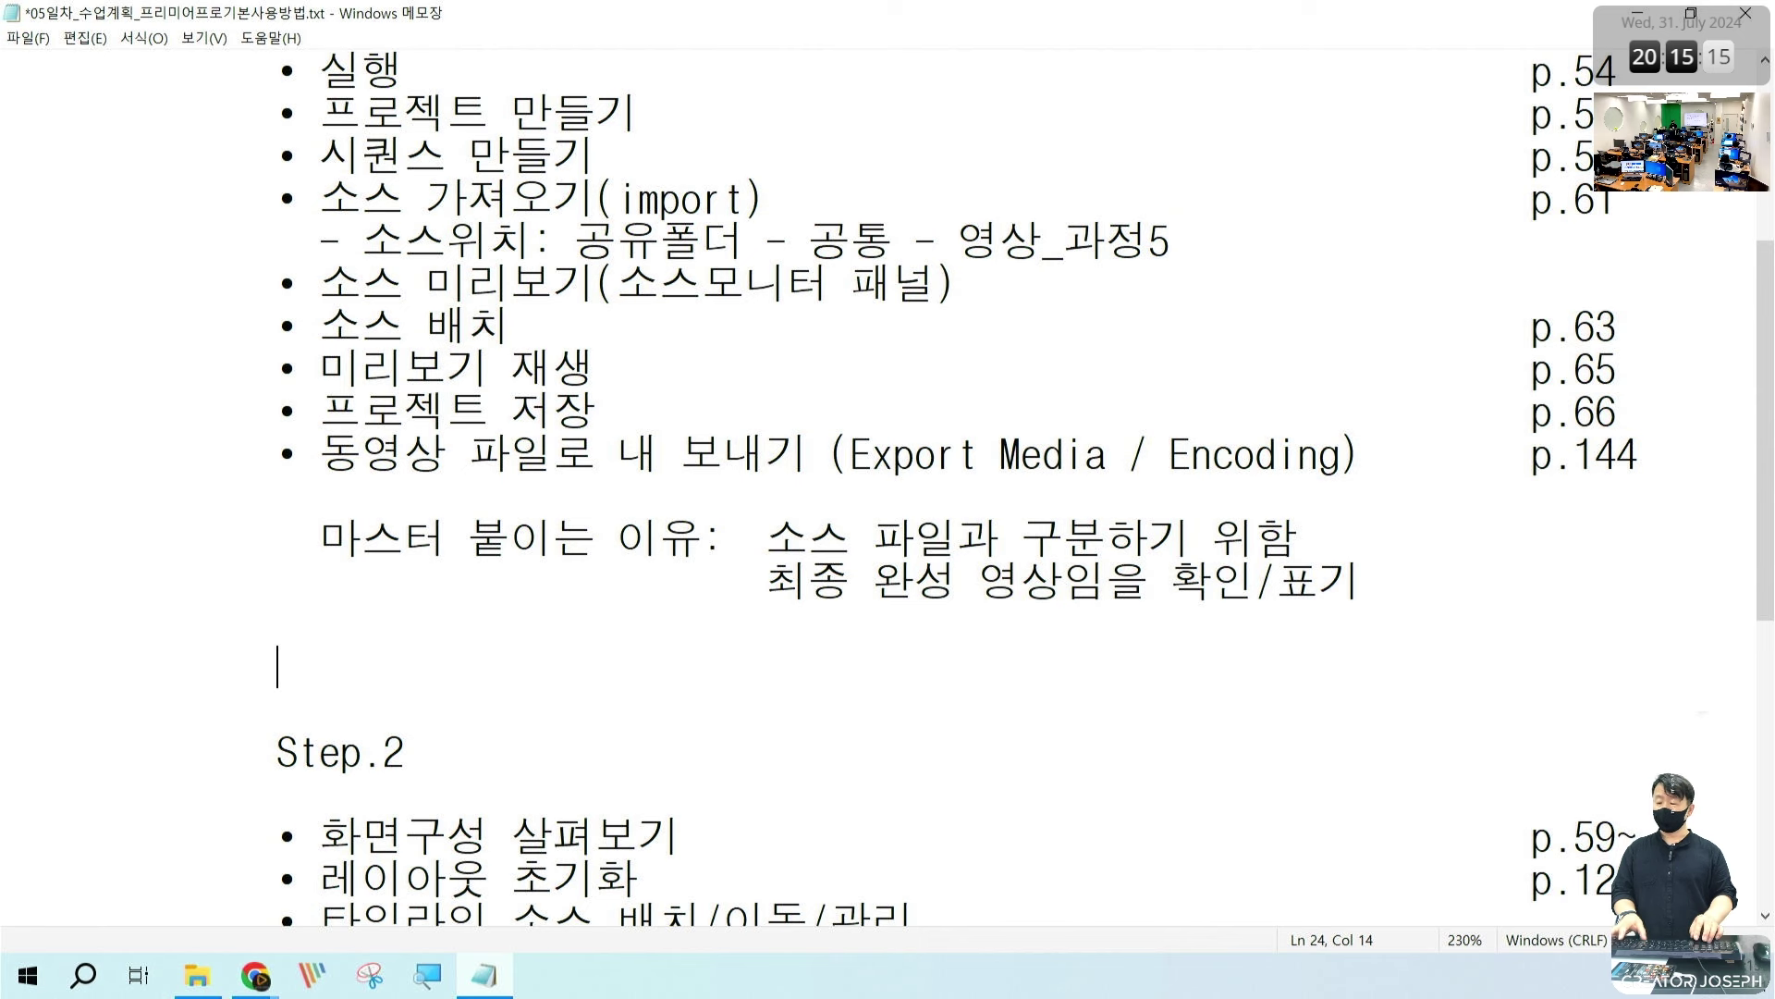
{"action": "type", "text": "대신, "}
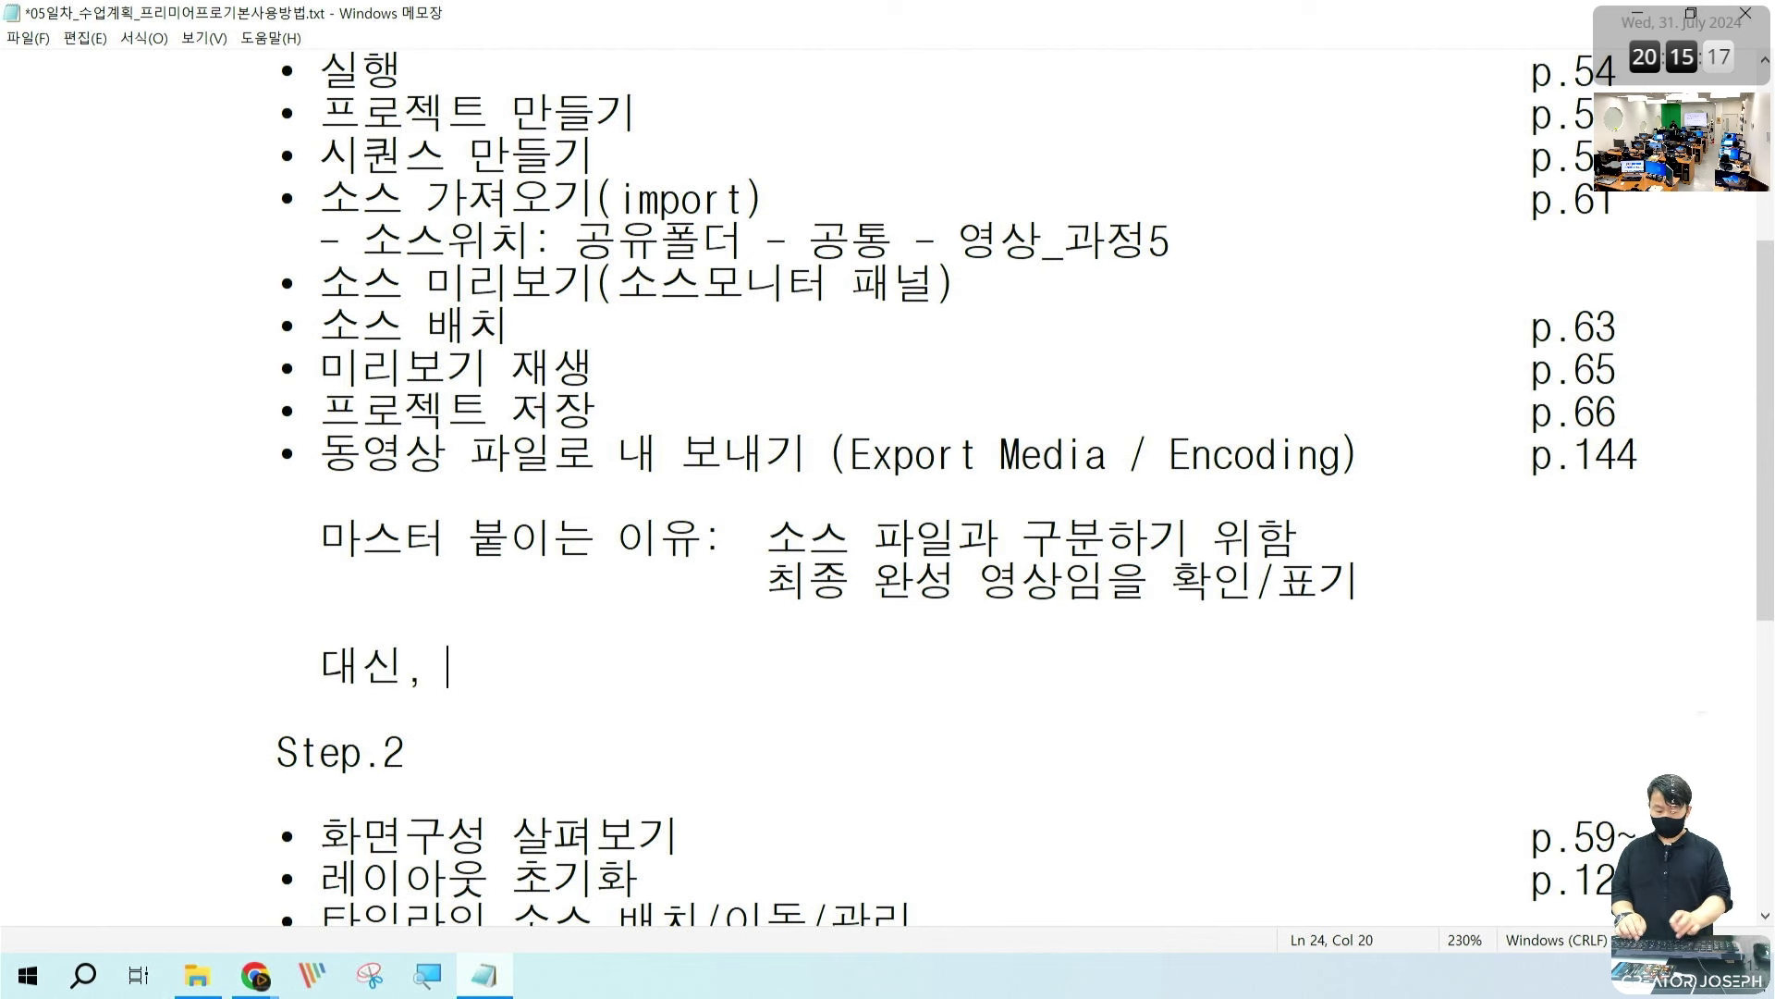
{"action": "type", "text": "'최종' "}
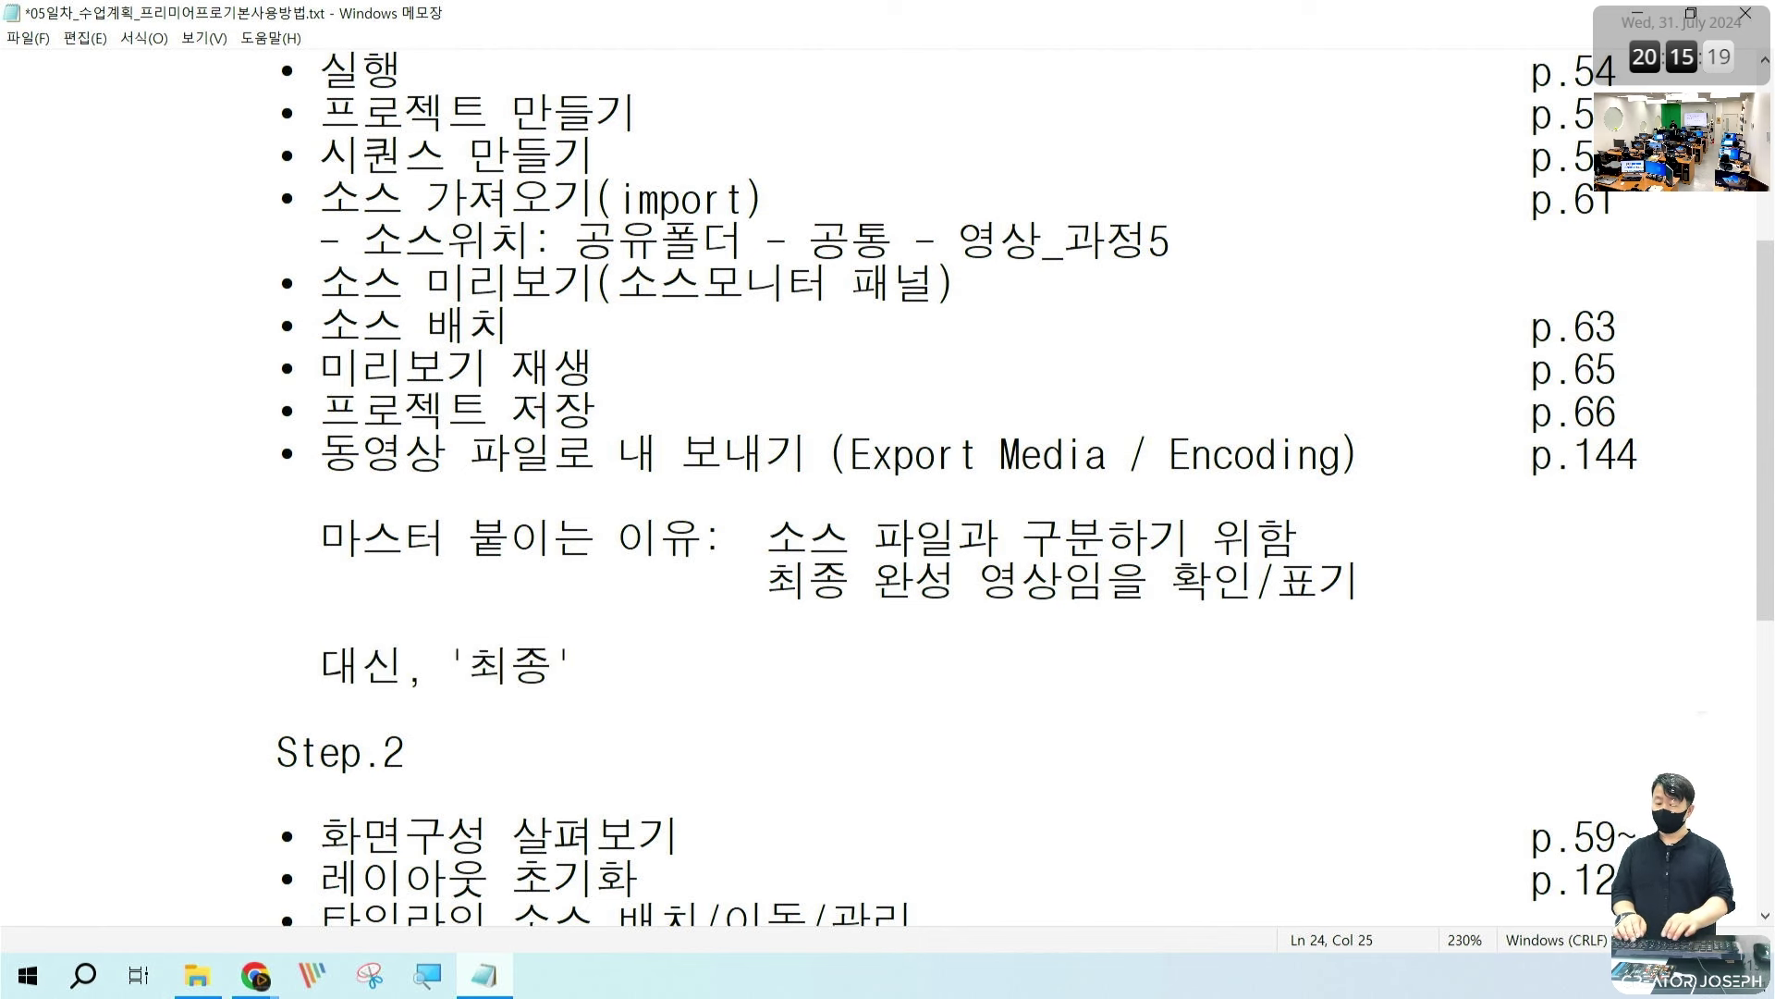
{"action": "type", "text": "이용"}
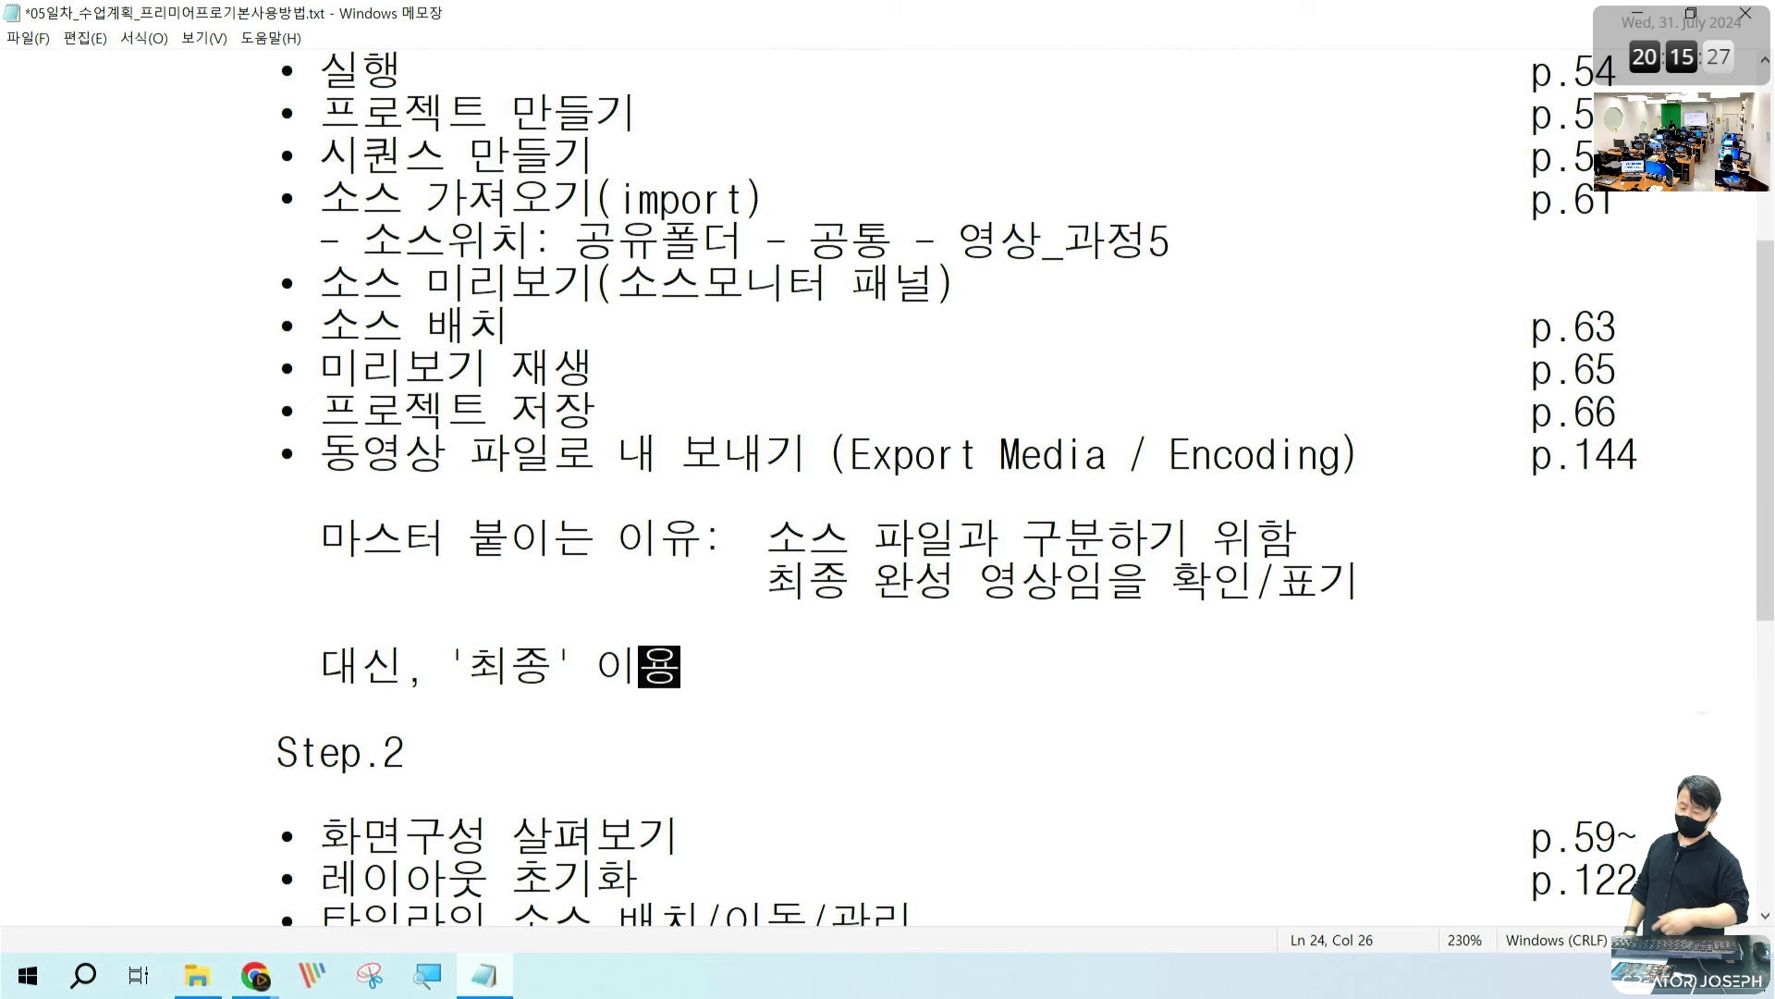
Step: Add the example file name 최종_0731_첫만남.mp4 indented under the '최종' 이용 line
{"action": "key", "text": "Return"}
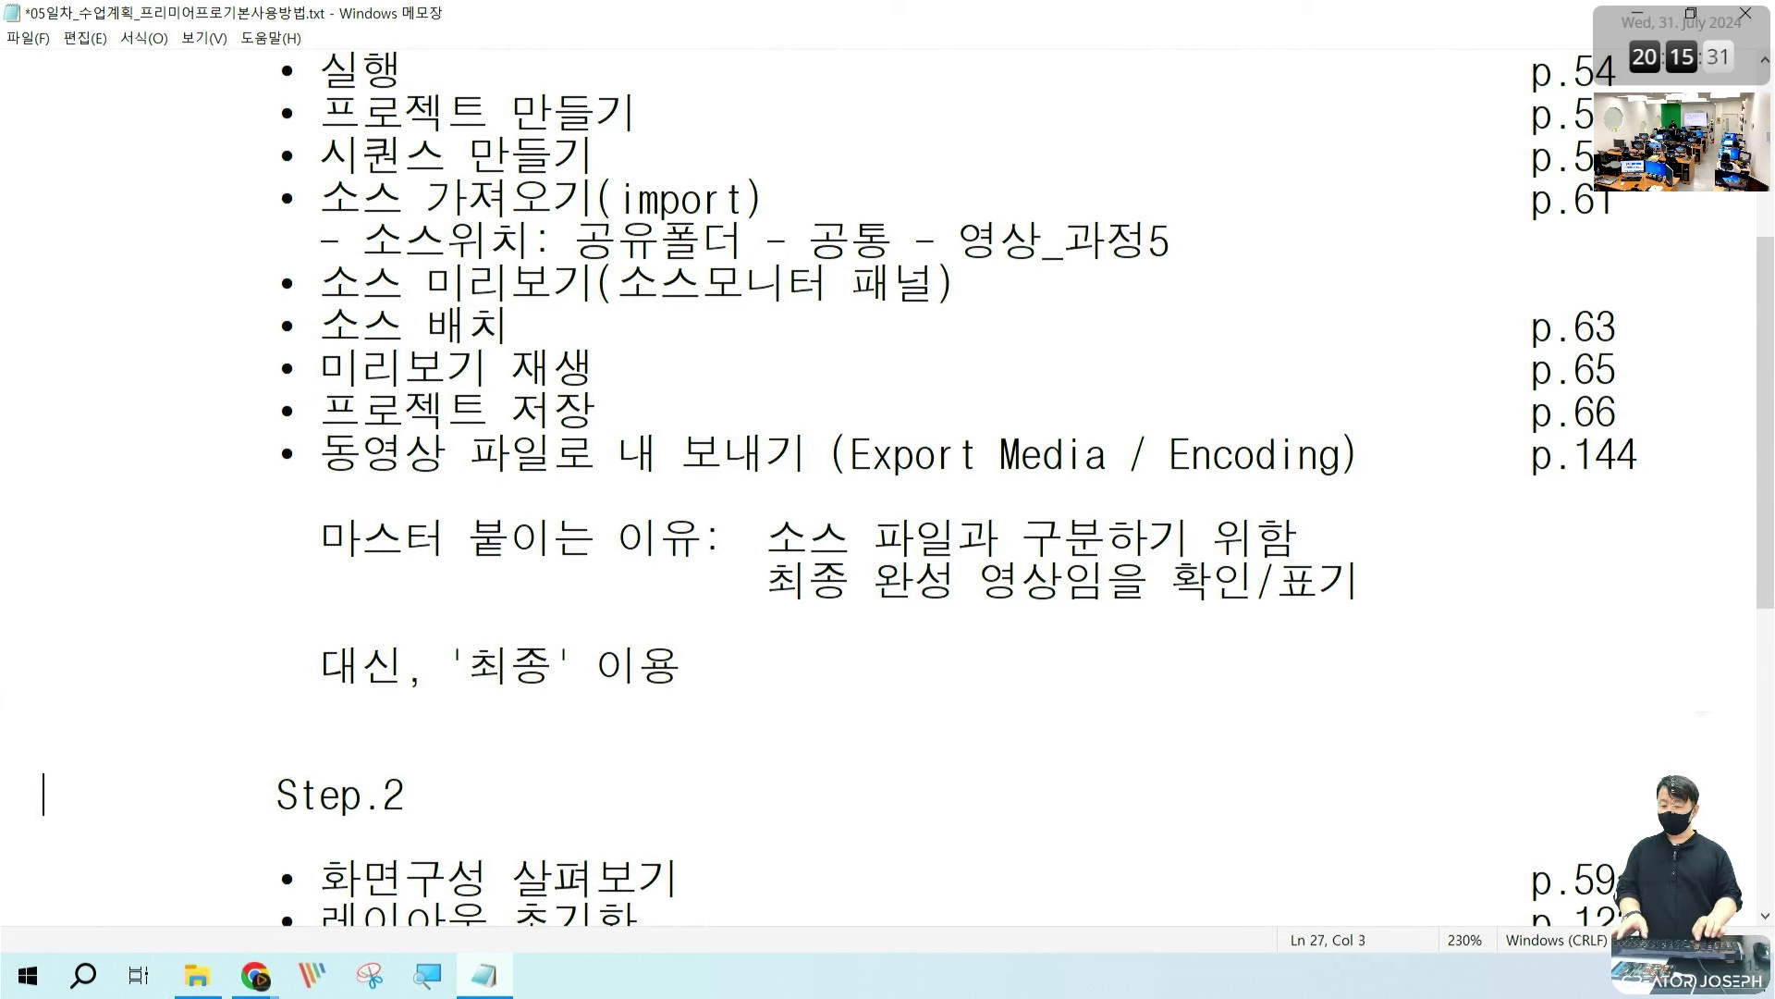
{"action": "type", "text": "최종"}
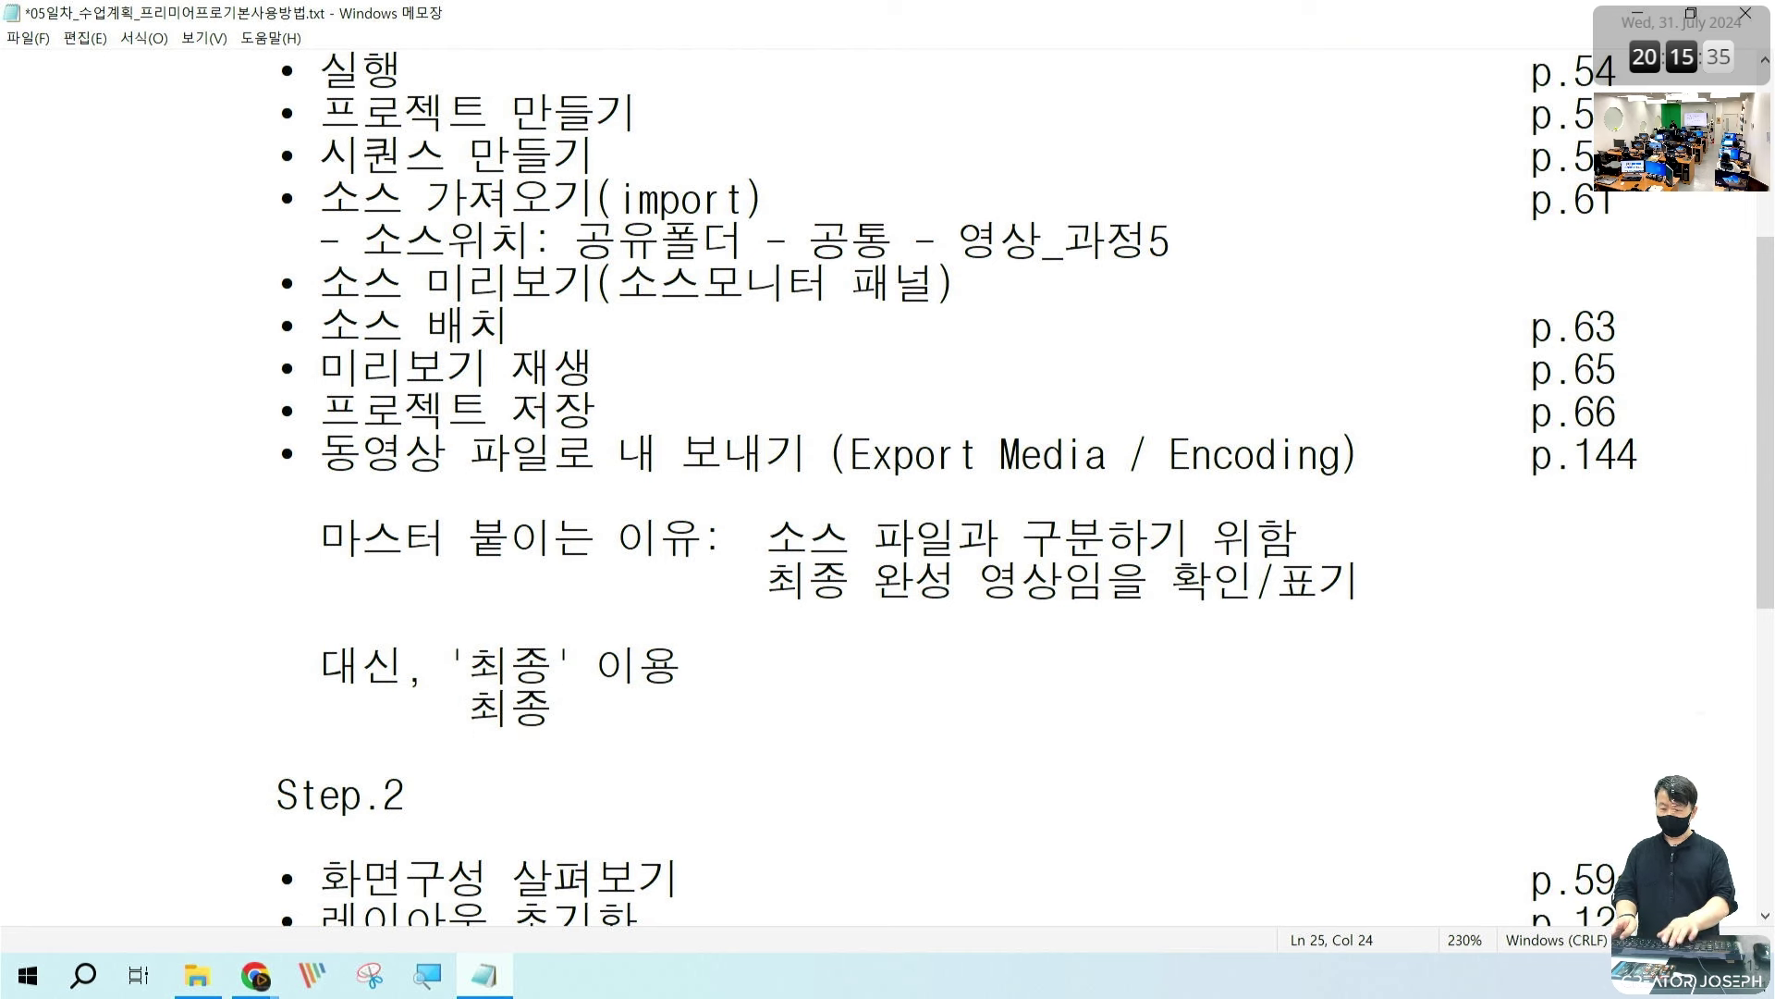
{"action": "type", "text": "_0731"}
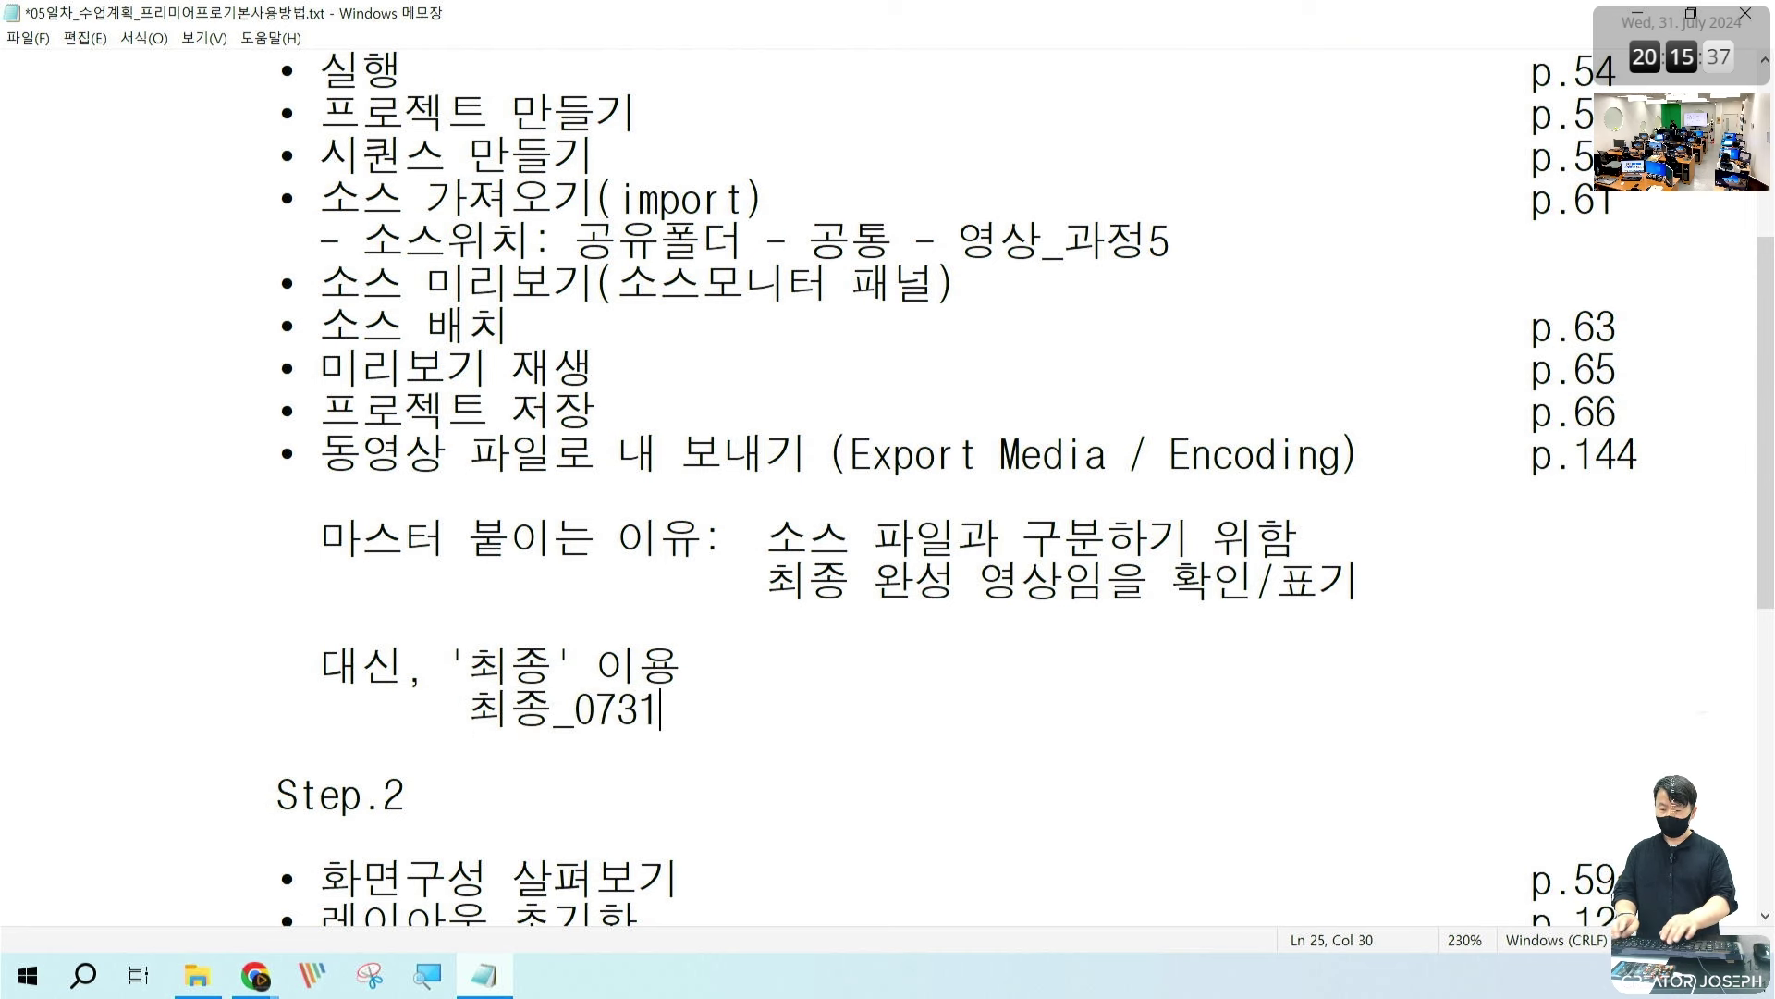
{"action": "type", "text": "_첫ㅁ만남."}
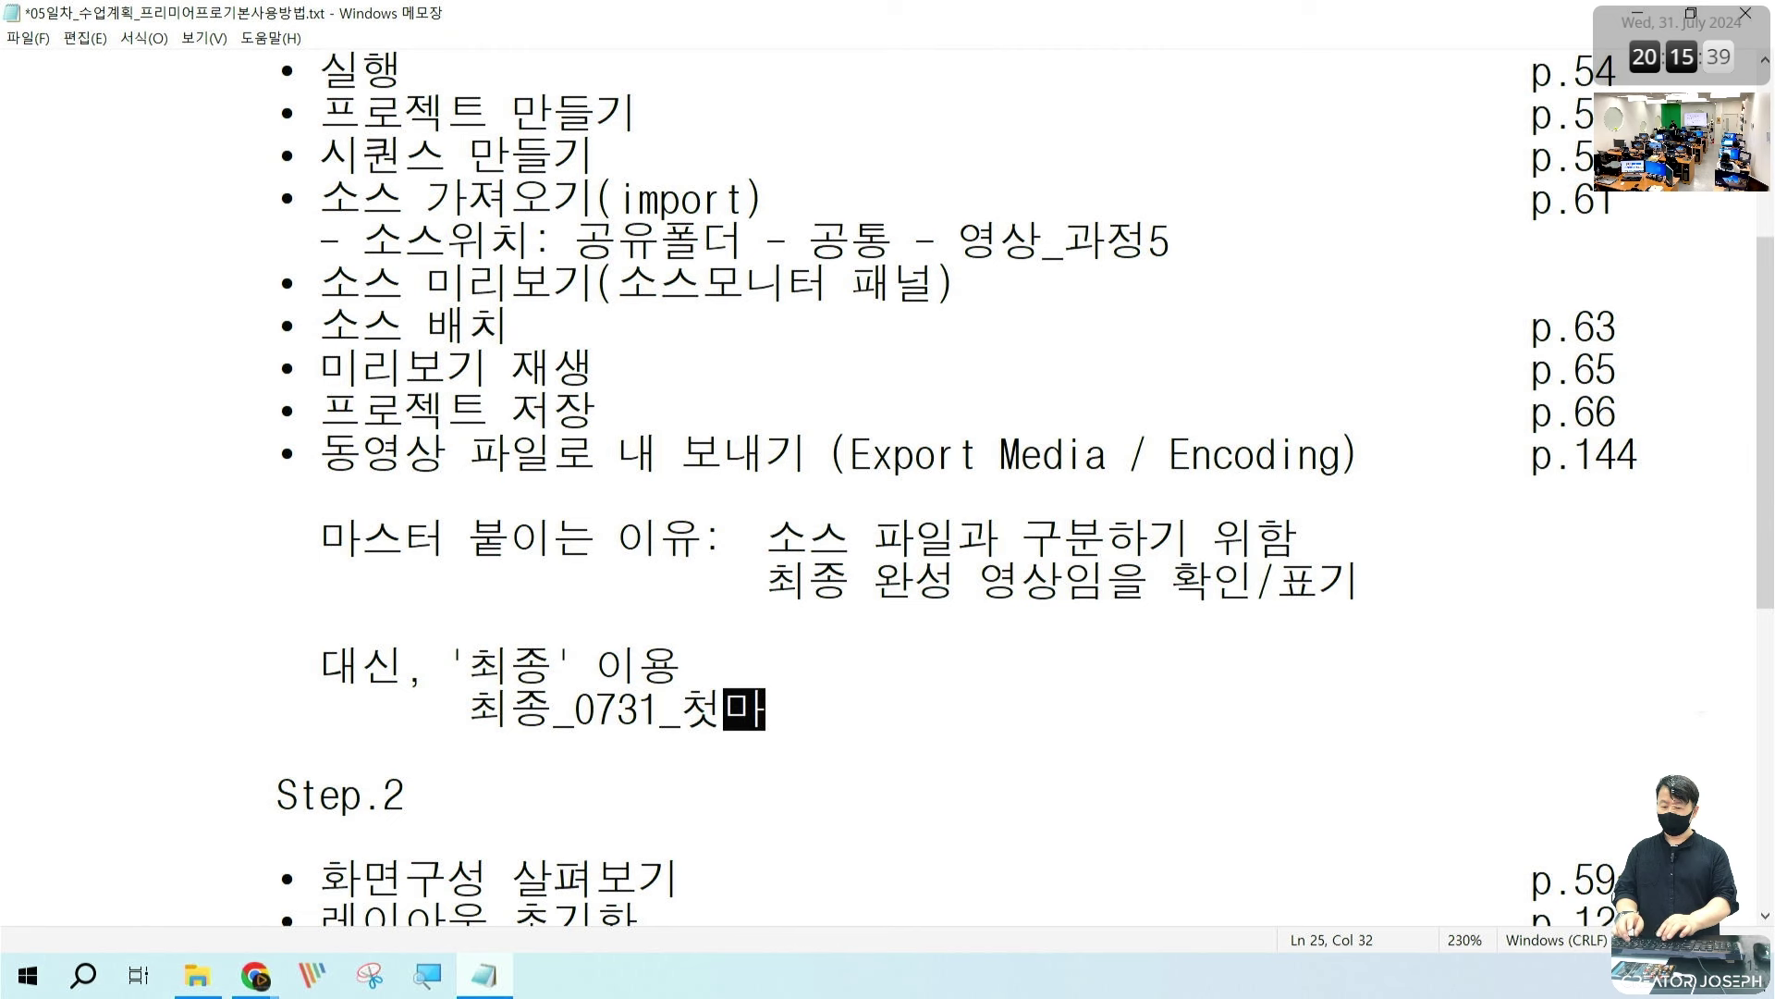
{"action": "type", "text": "MP"}
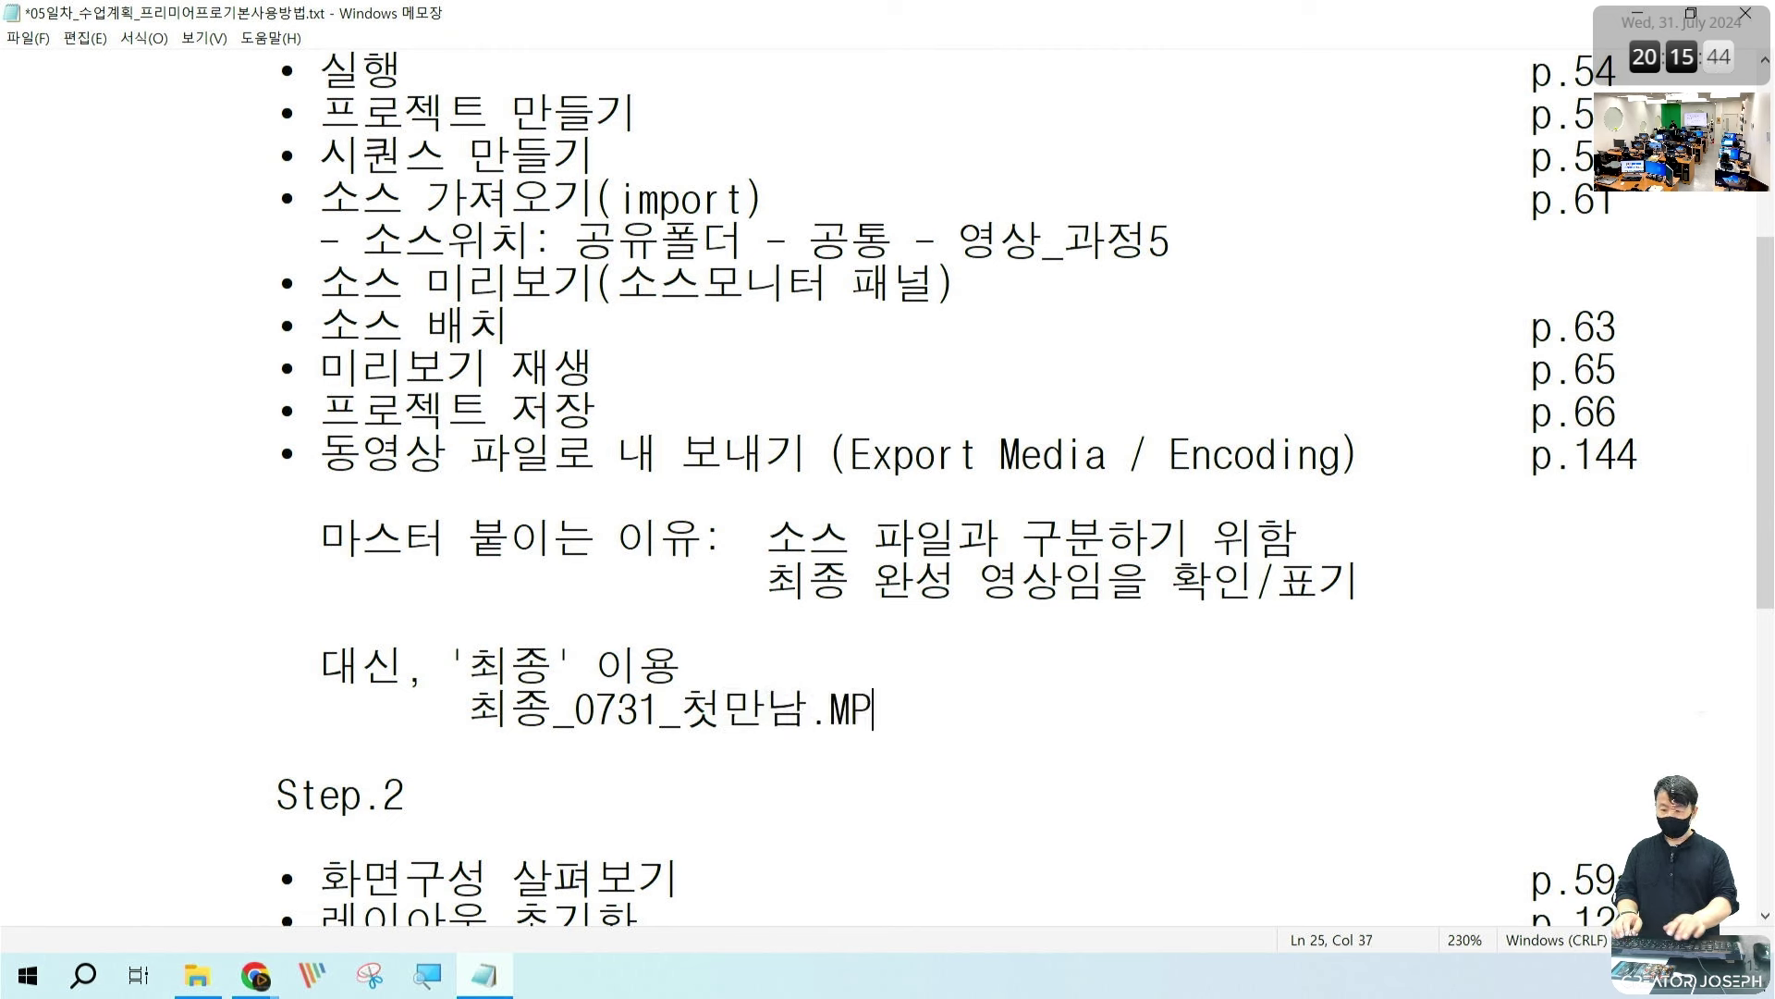
{"action": "key", "text": "BackSpace"}
{"action": "key", "text": "BackSpace"}
{"action": "type", "text": "mp4"}
{"action": "key", "text": "Return"}
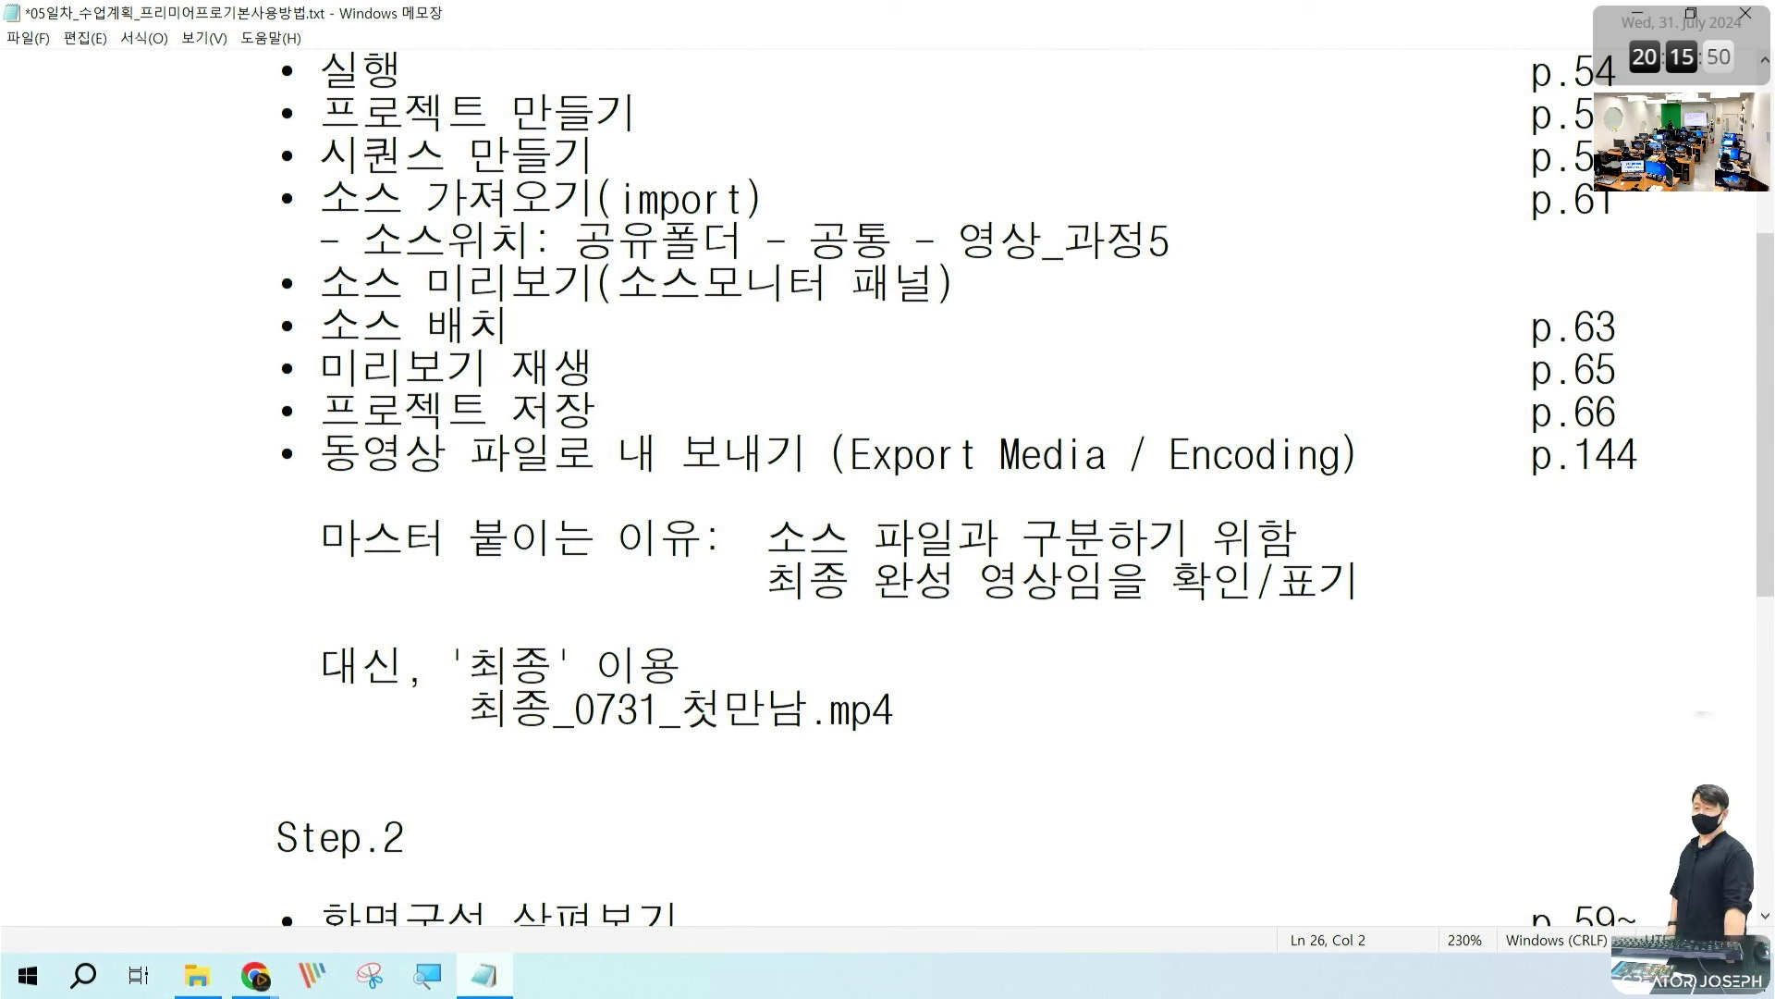
Step: Duplicate the example file name 최종_0731_첫만남.mp4 onto the line below it
{"action": "key", "text": "Up"}
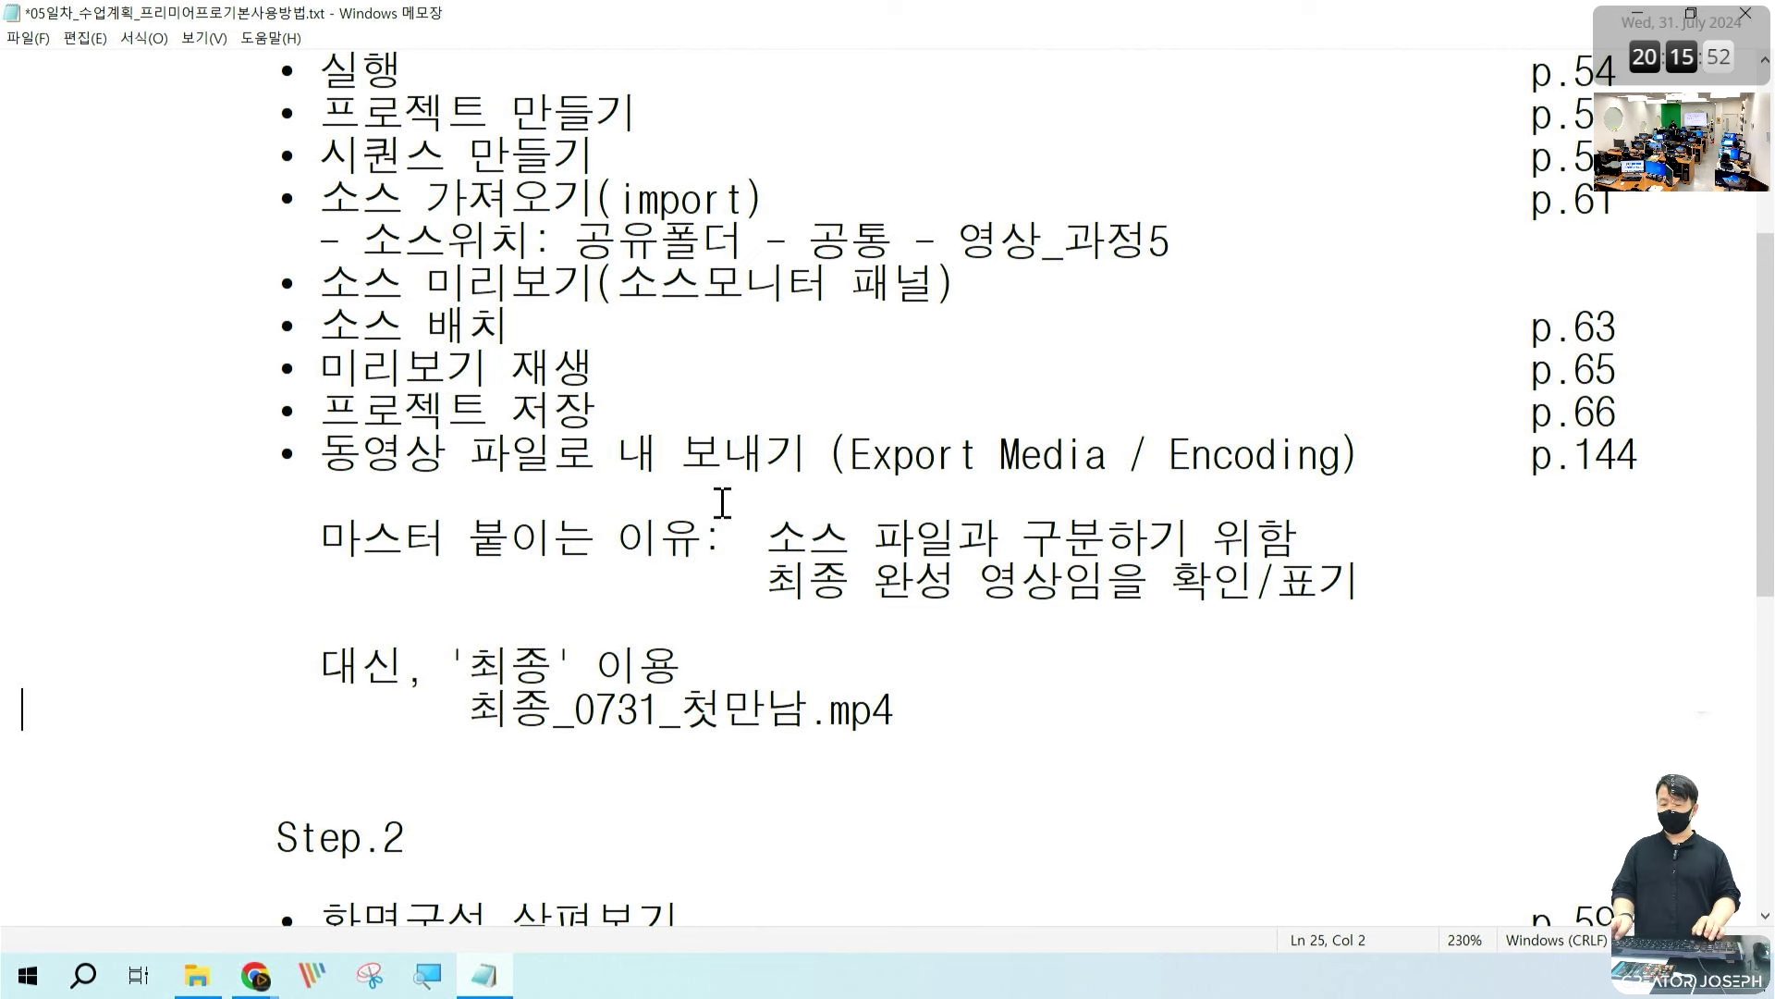
{"action": "key", "text": "Right"}
{"action": "key", "text": "Right"}
{"action": "key", "text": "Right"}
{"action": "key", "text": "Right"}
{"action": "key", "text": "Right"}
{"action": "key", "text": "Right"}
{"action": "key", "text": "Right"}
{"action": "key", "text": "Right"}
{"action": "key", "text": "Right"}
{"action": "key", "text": "Right"}
{"action": "key", "text": "Right"}
{"action": "key", "text": "Right"}
{"action": "key", "text": "Right"}
{"action": "key", "text": "Right"}
{"action": "key", "text": "Right"}
{"action": "key", "text": "Right"}
{"action": "key", "text": "Right"}
{"action": "key", "text": "Right"}
{"action": "key", "text": "Right"}
{"action": "key", "text": "Right"}
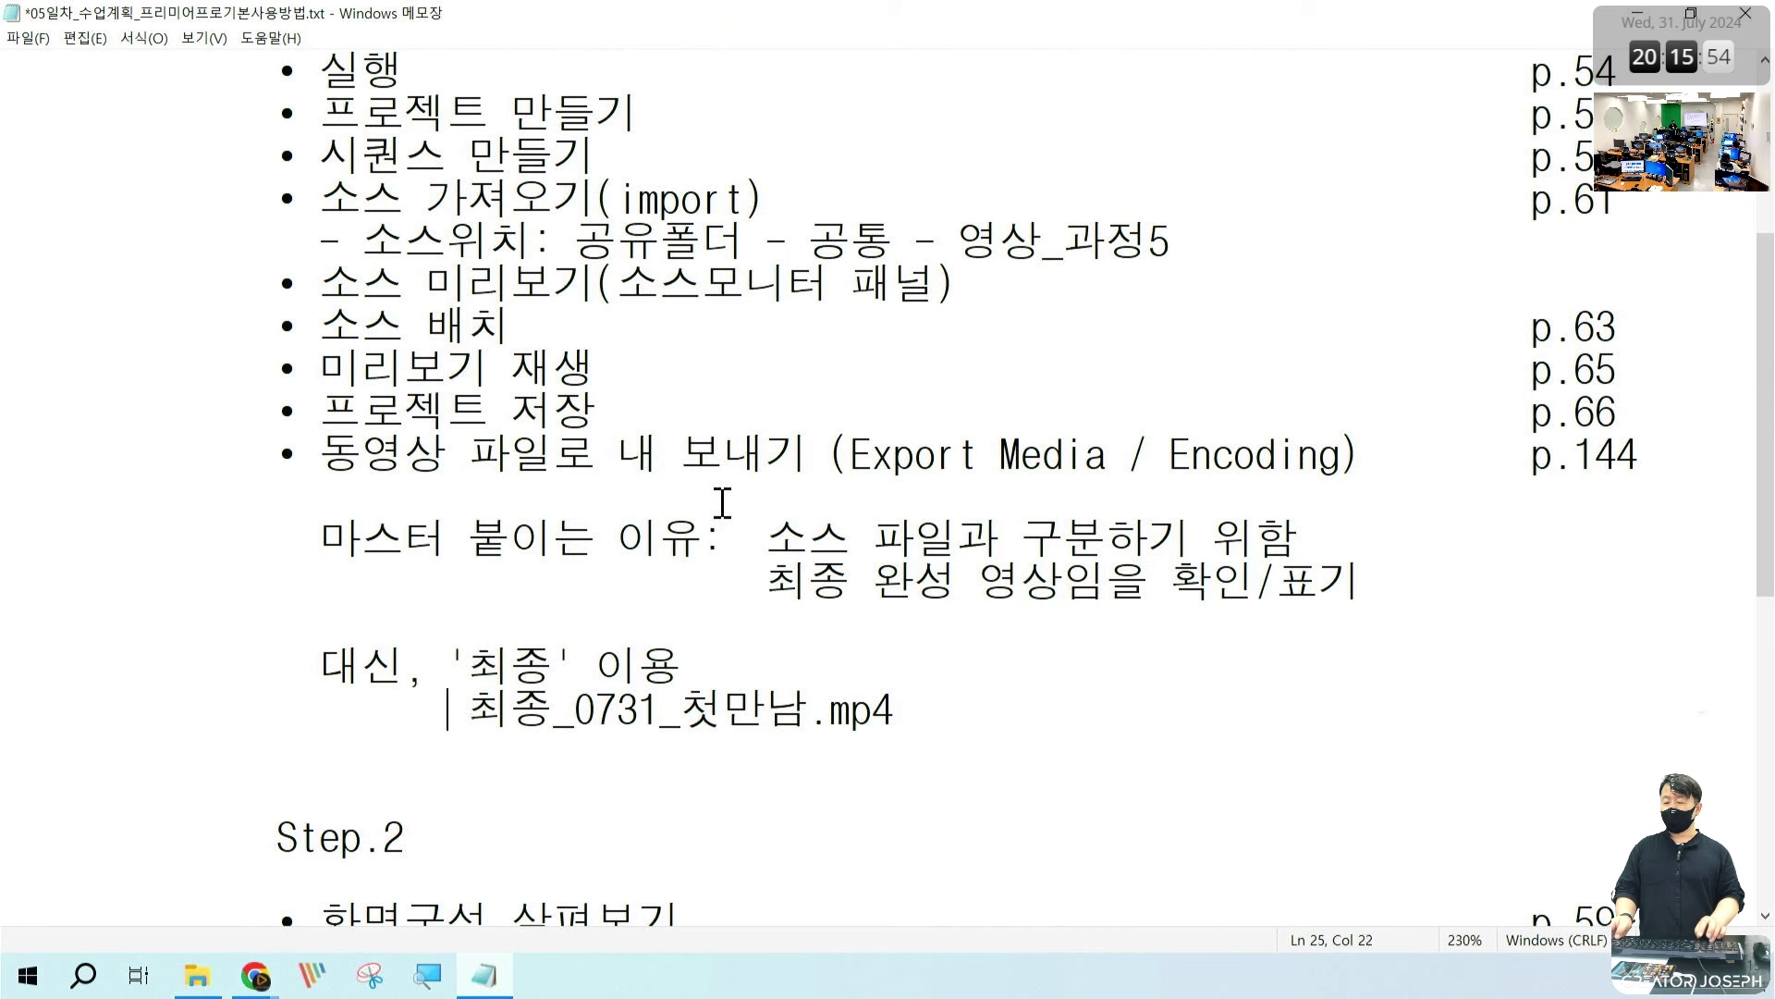
{"action": "key", "text": "shift+End"}
{"action": "key", "text": "ctrl+c"}
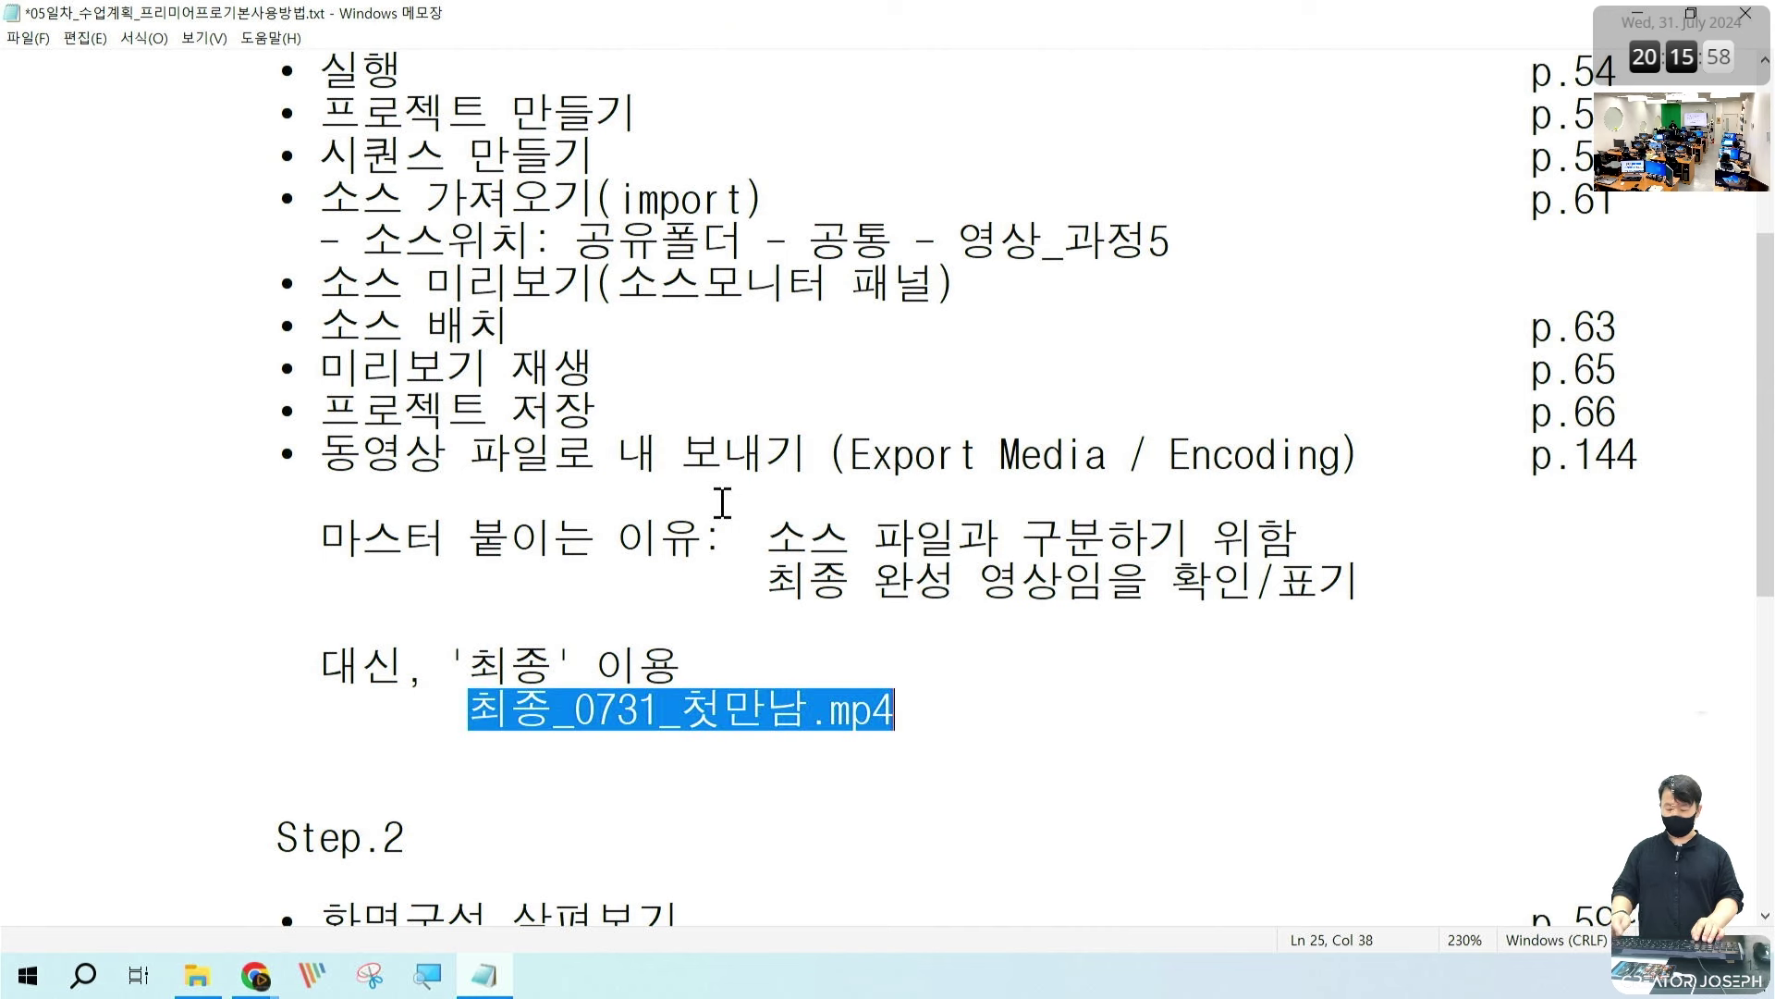
{"action": "key", "text": "Down"}
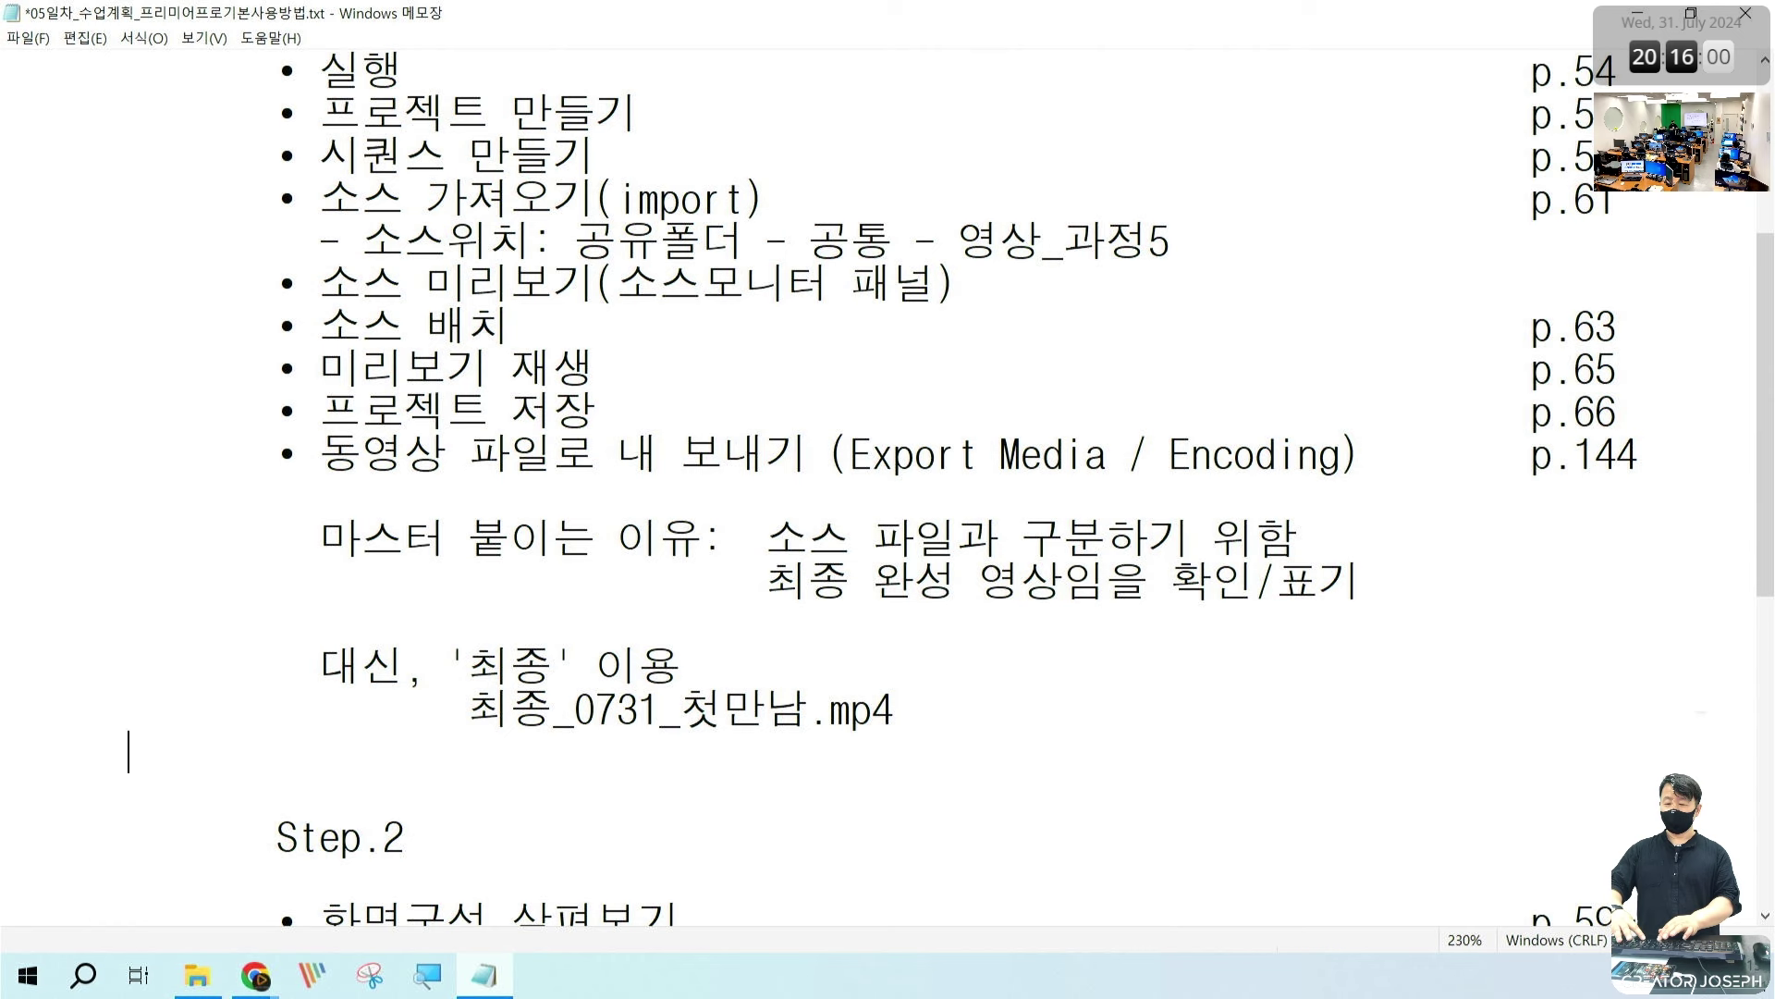
{"action": "key", "text": "ctrl+v"}
Step: Prefix the duplicated file name with 최종_ so it reads 최종_최종_0731_첫만남.mp4
{"action": "key", "text": "Left"}
{"action": "key", "text": "Left"}
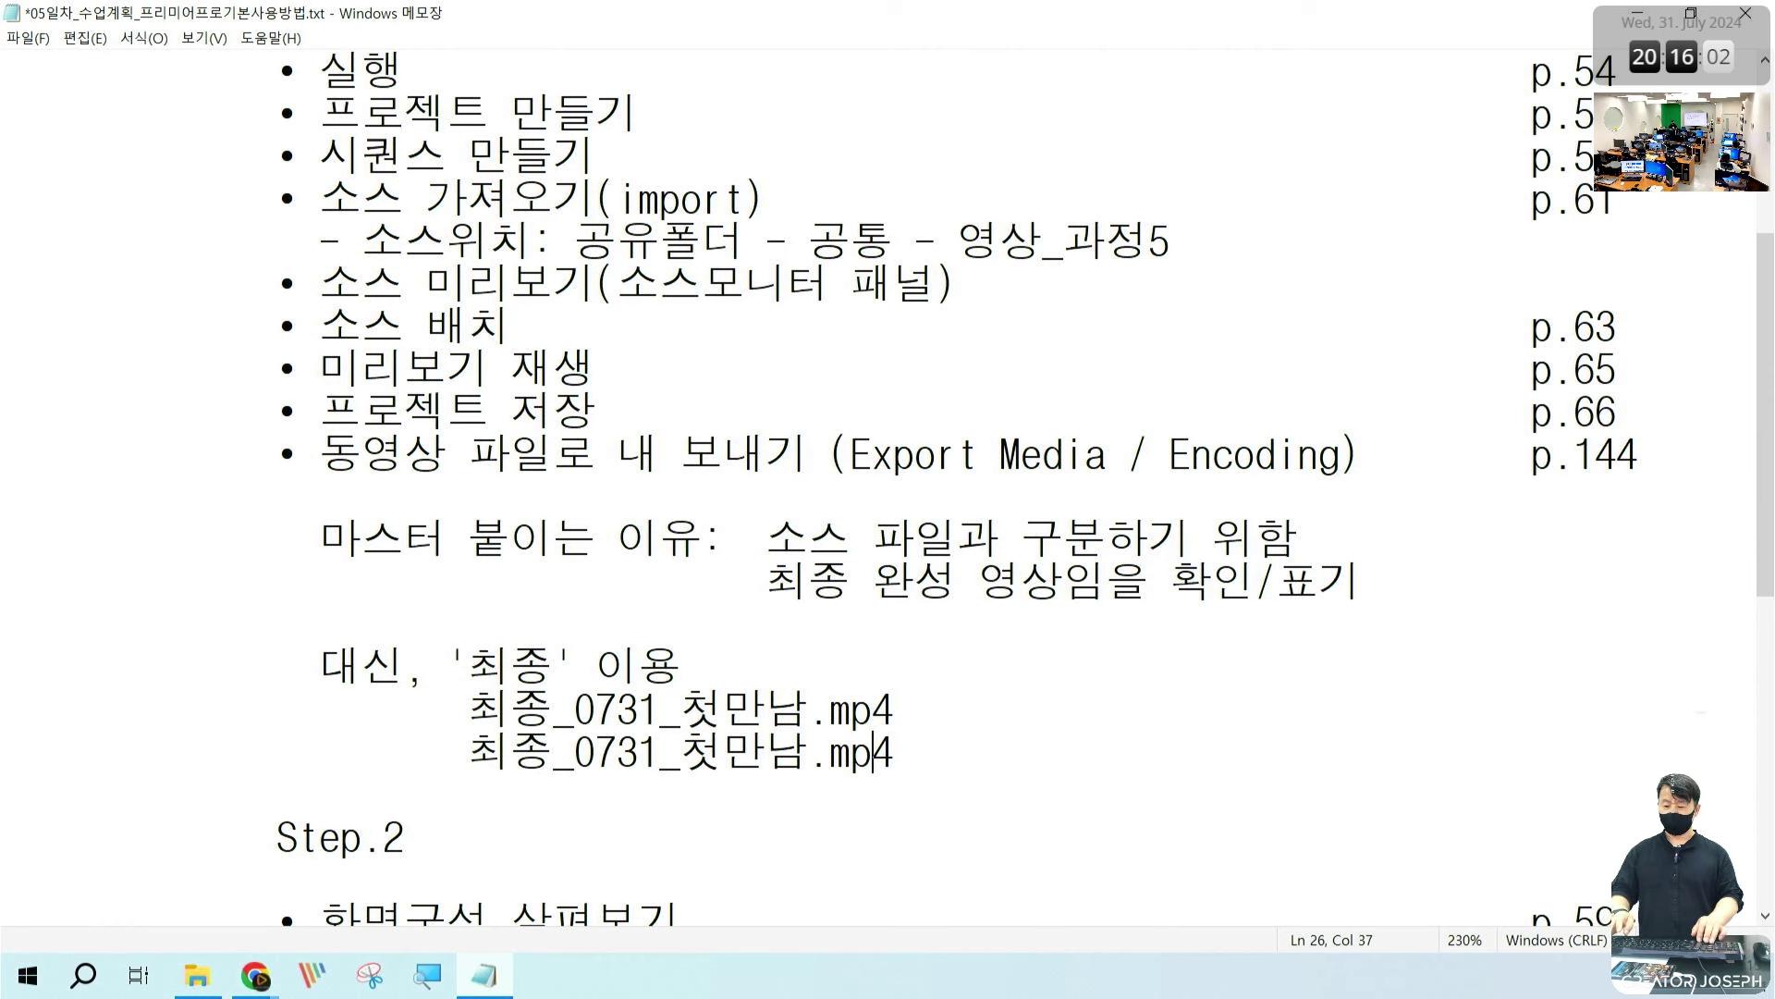
{"action": "key", "text": "Left"}
{"action": "key", "text": "Left"}
{"action": "key", "text": "Left"}
{"action": "key", "text": "Left"}
{"action": "key", "text": "Left"}
{"action": "key", "text": "Left"}
{"action": "key", "text": "Left"}
{"action": "key", "text": "Left"}
{"action": "key", "text": "Left"}
{"action": "key", "text": "Left"}
{"action": "key", "text": "Left"}
{"action": "key", "text": "Left"}
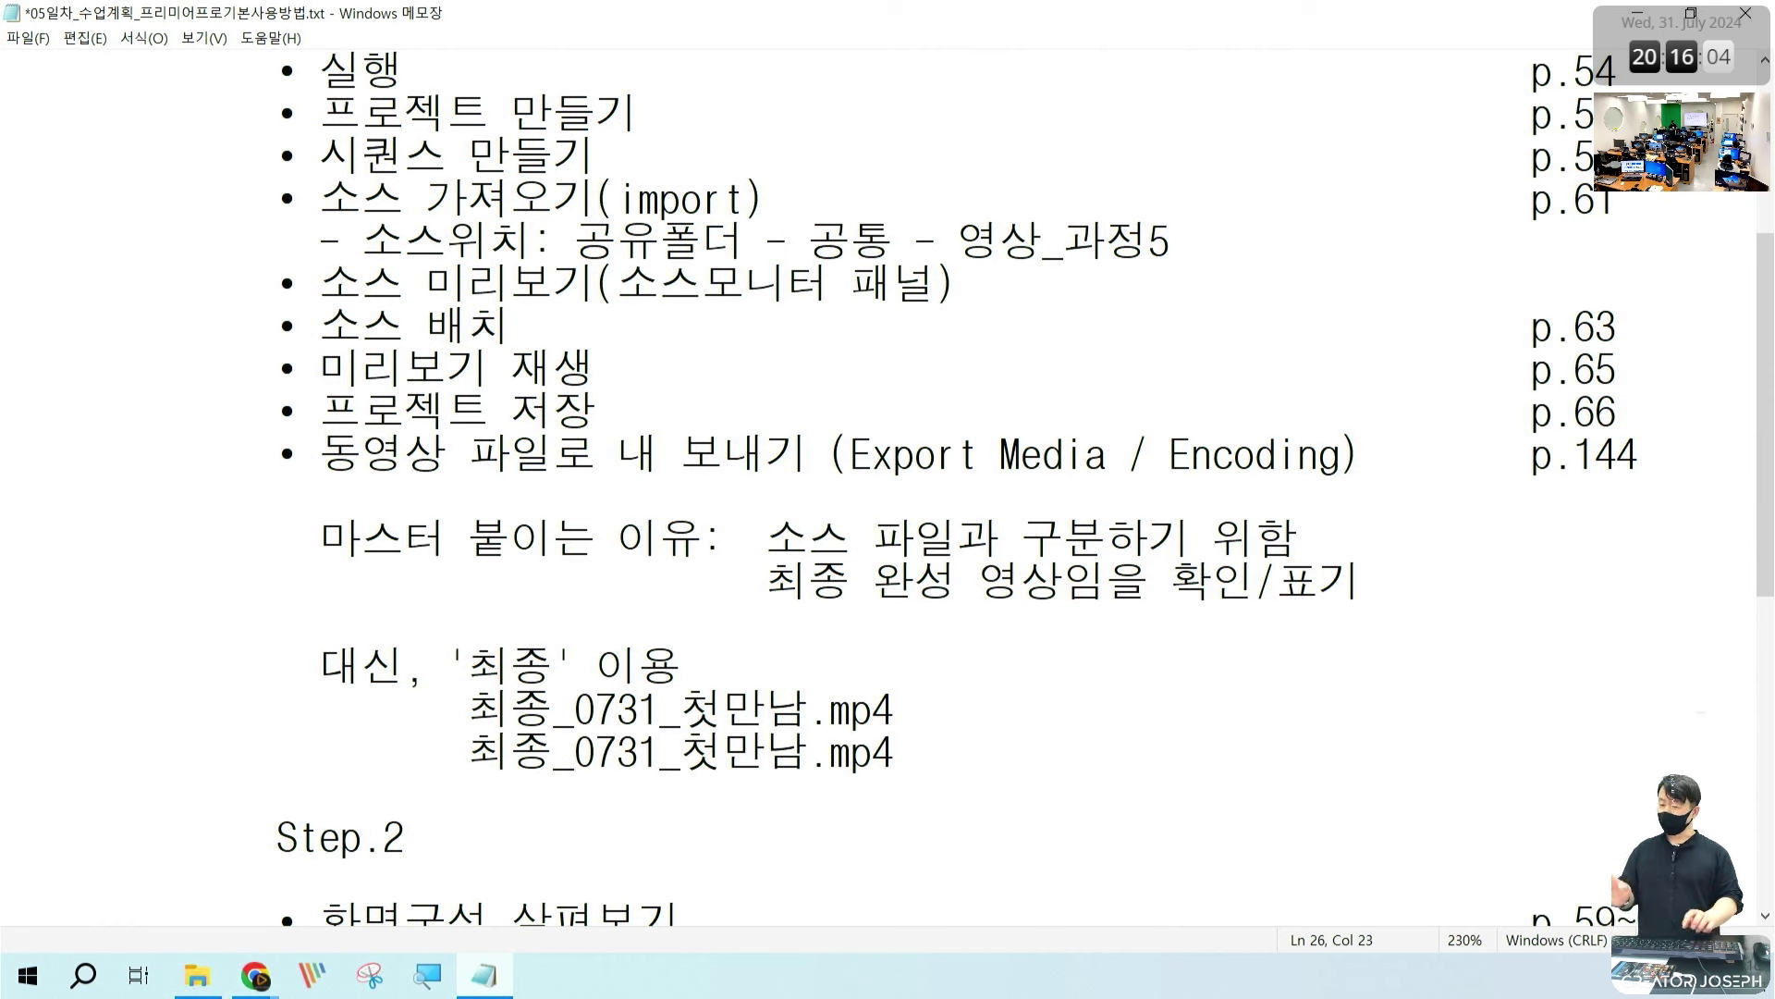
{"action": "type", "text": "chl"}
{"action": "key", "text": "BackSpace"}
{"action": "key", "text": "BackSpace"}
{"action": "key", "text": "BackSpace"}
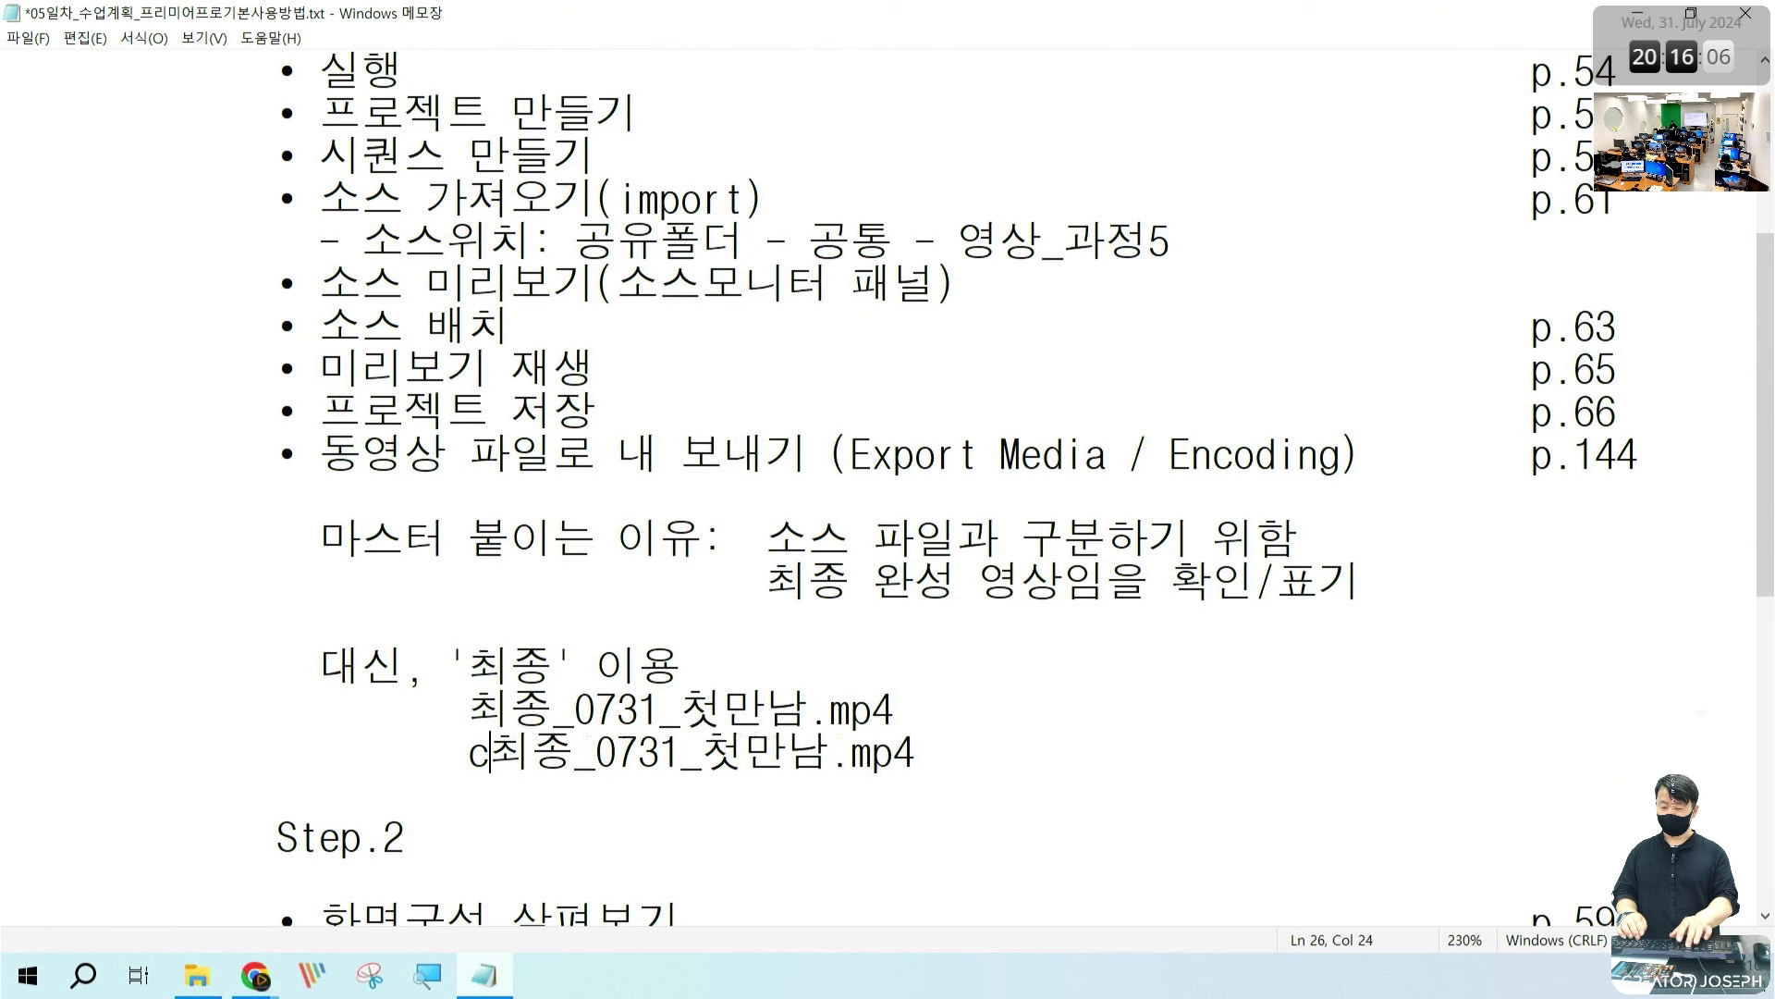
{"action": "type", "text": "최종_"}
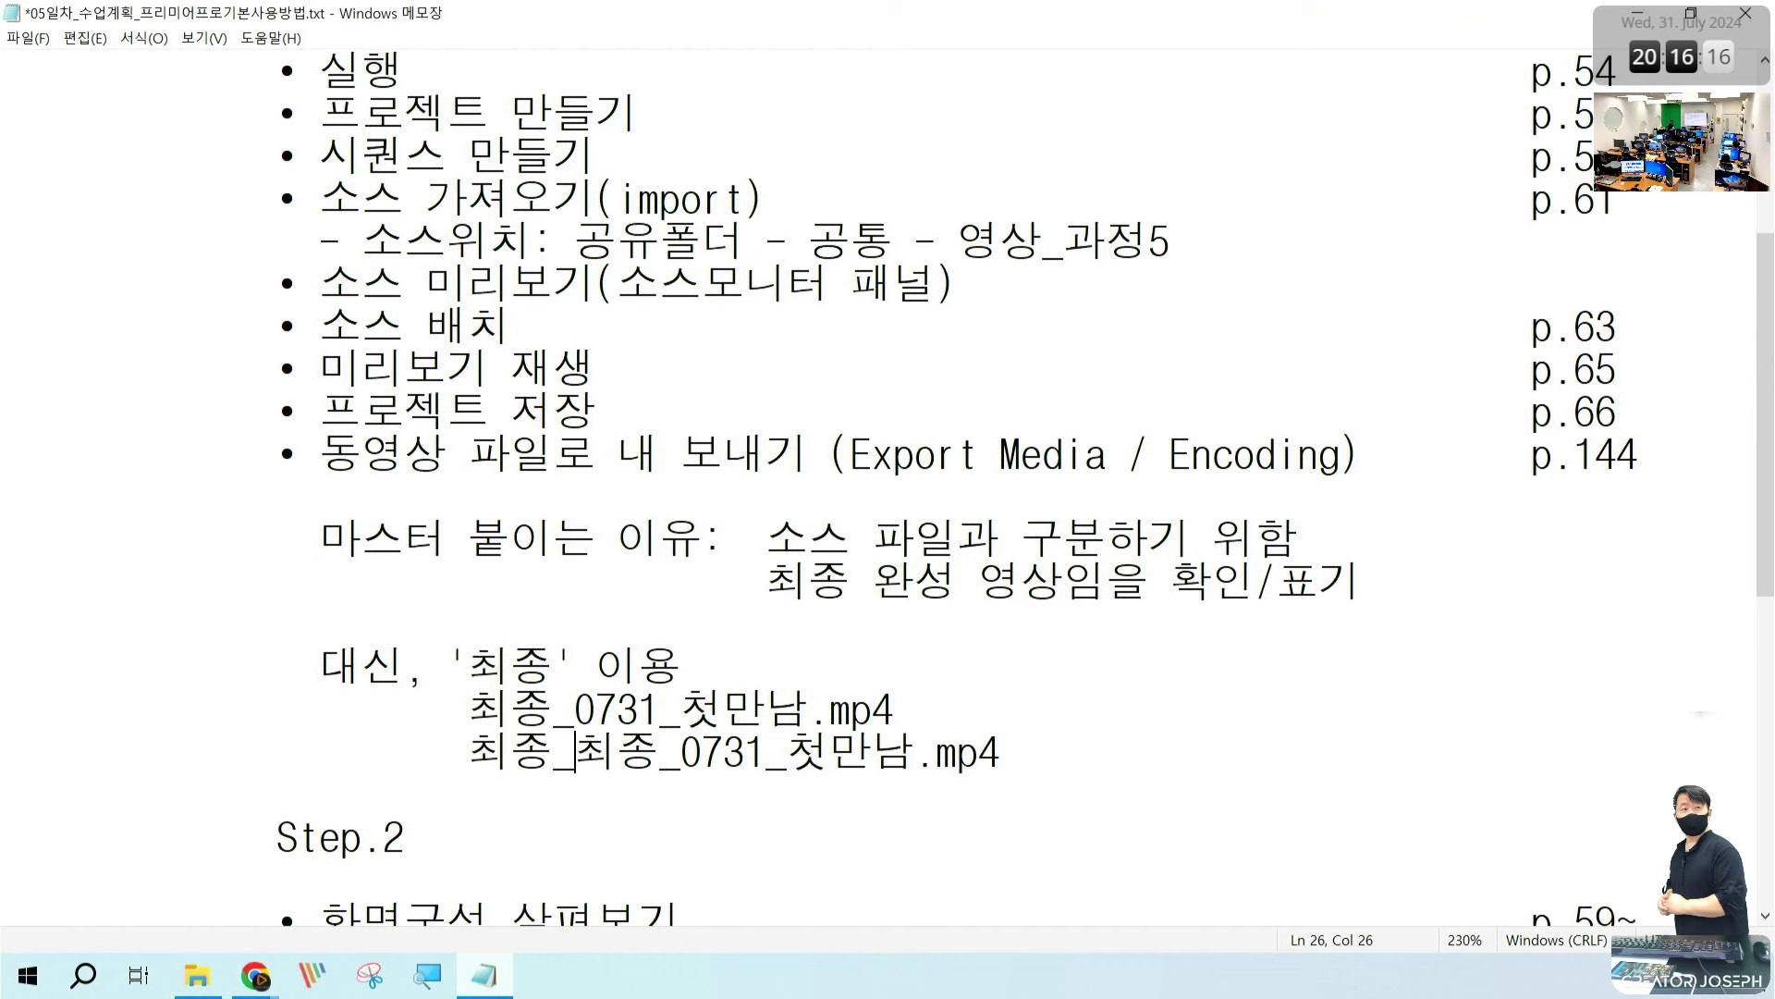
Step: Copy the second example and add a third one reading 최종_최종_최종_0731_첫만남.mp4 beneath it
{"action": "key", "text": "Left"}
{"action": "key", "text": "Left"}
{"action": "key", "text": "Left"}
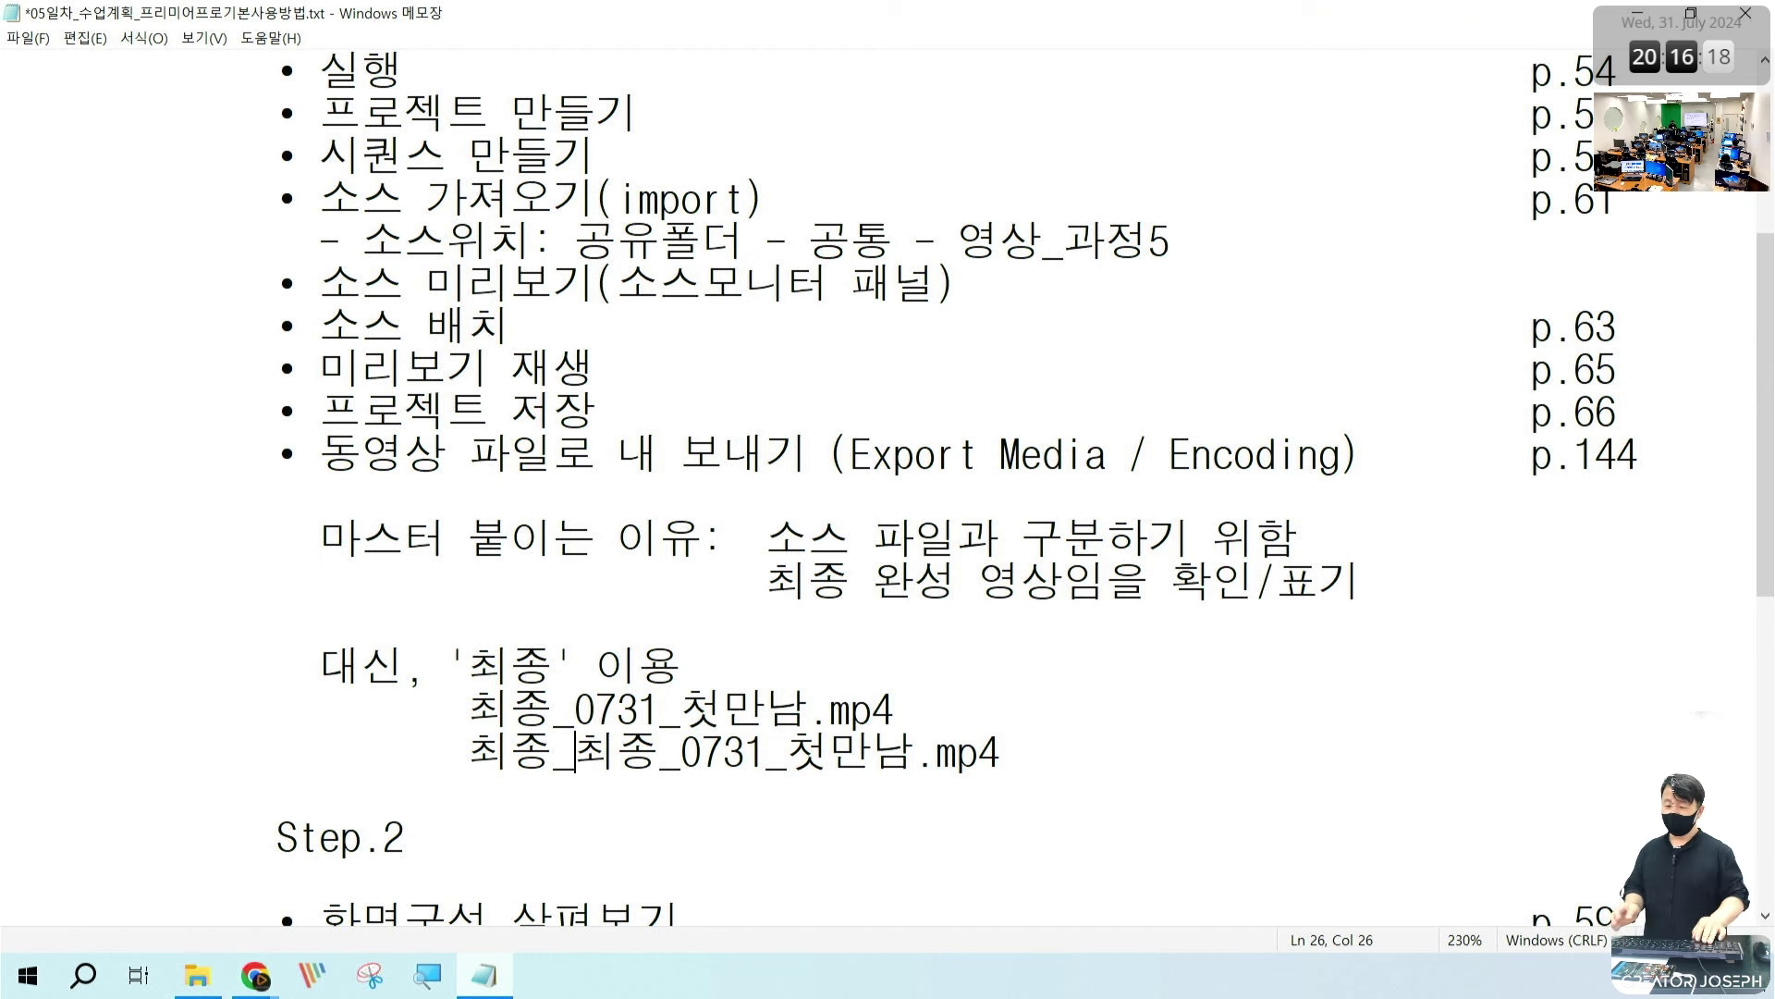
{"action": "key", "text": "shift+End"}
{"action": "key", "text": "ctrl+c"}
{"action": "key", "text": "End"}
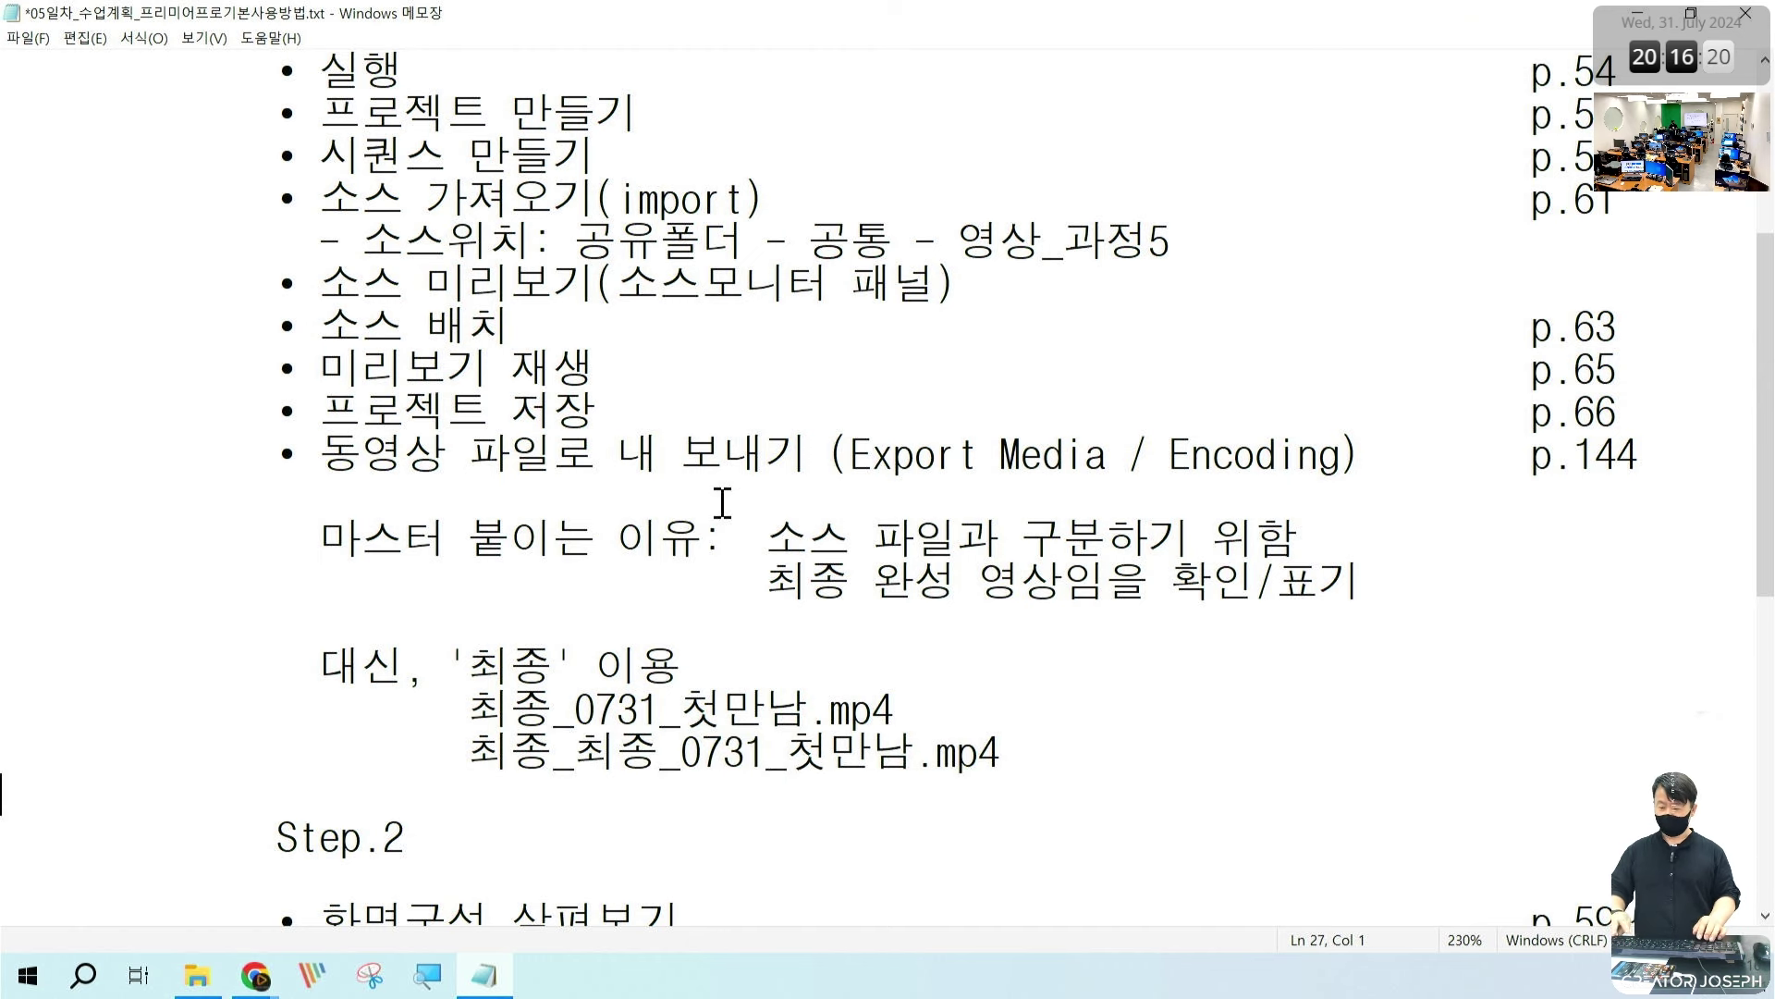
{"action": "key", "text": "Return"}
{"action": "type", "text": "최종_"}
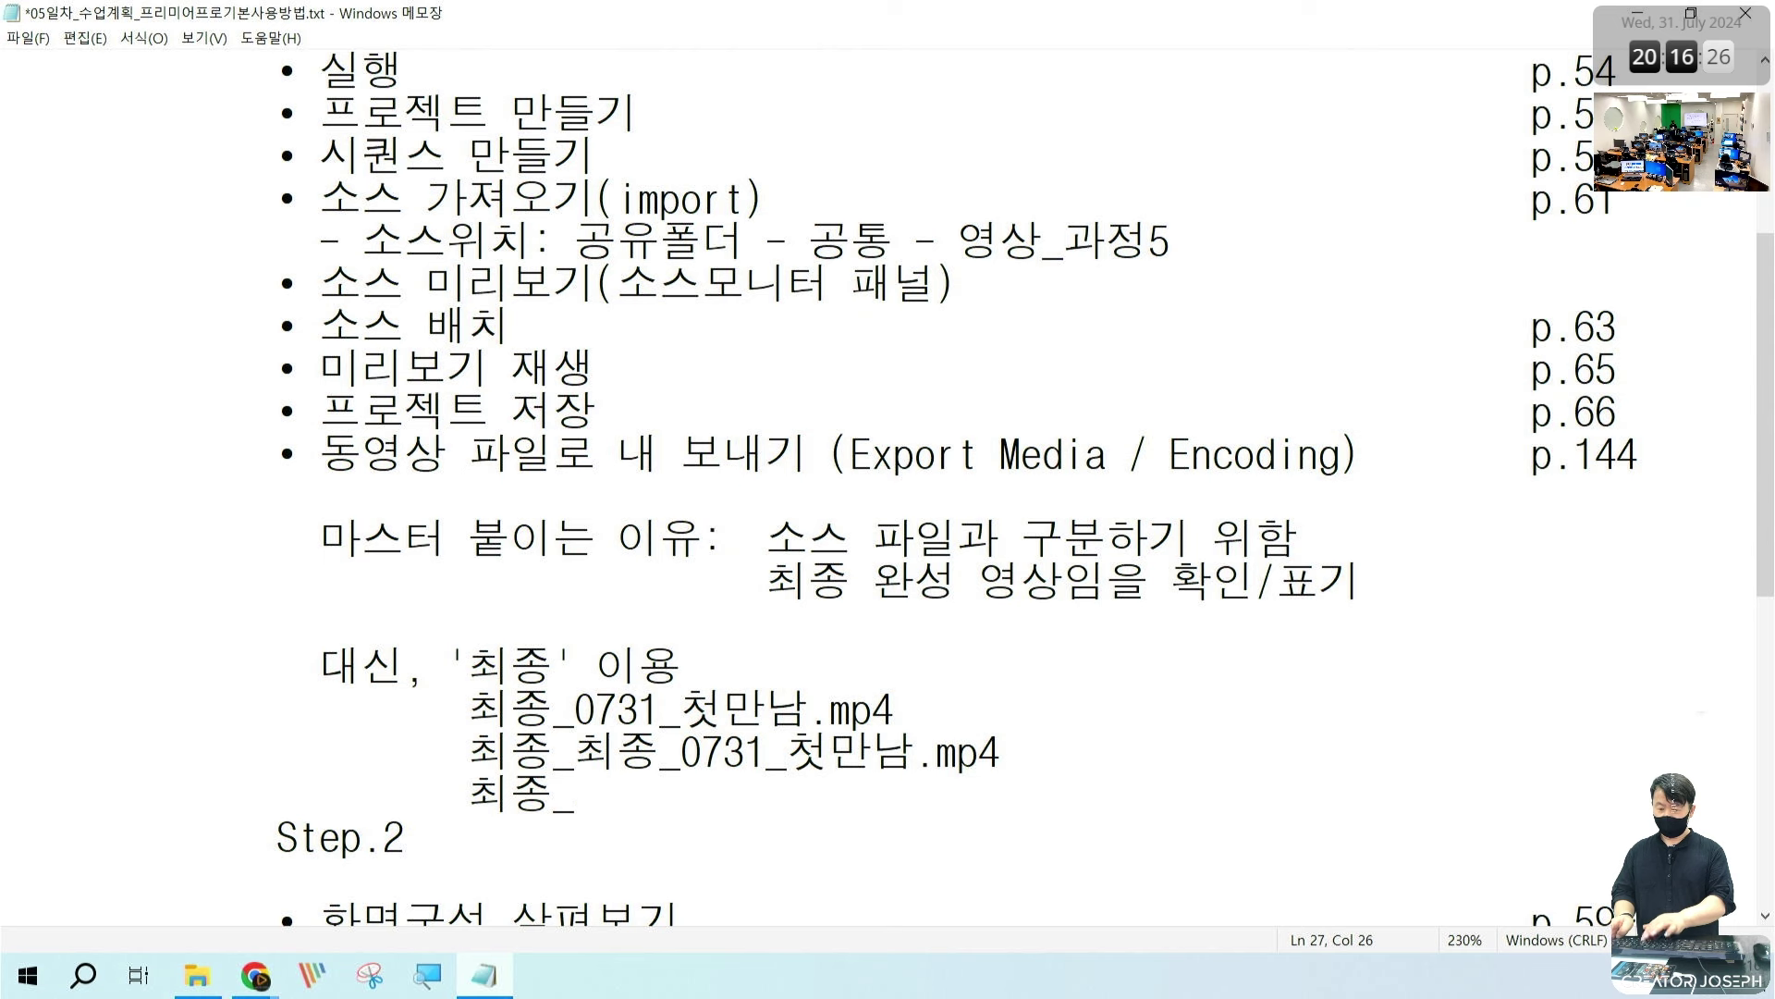
{"action": "key", "text": "ctrl+v"}
{"action": "key", "text": "Return"}
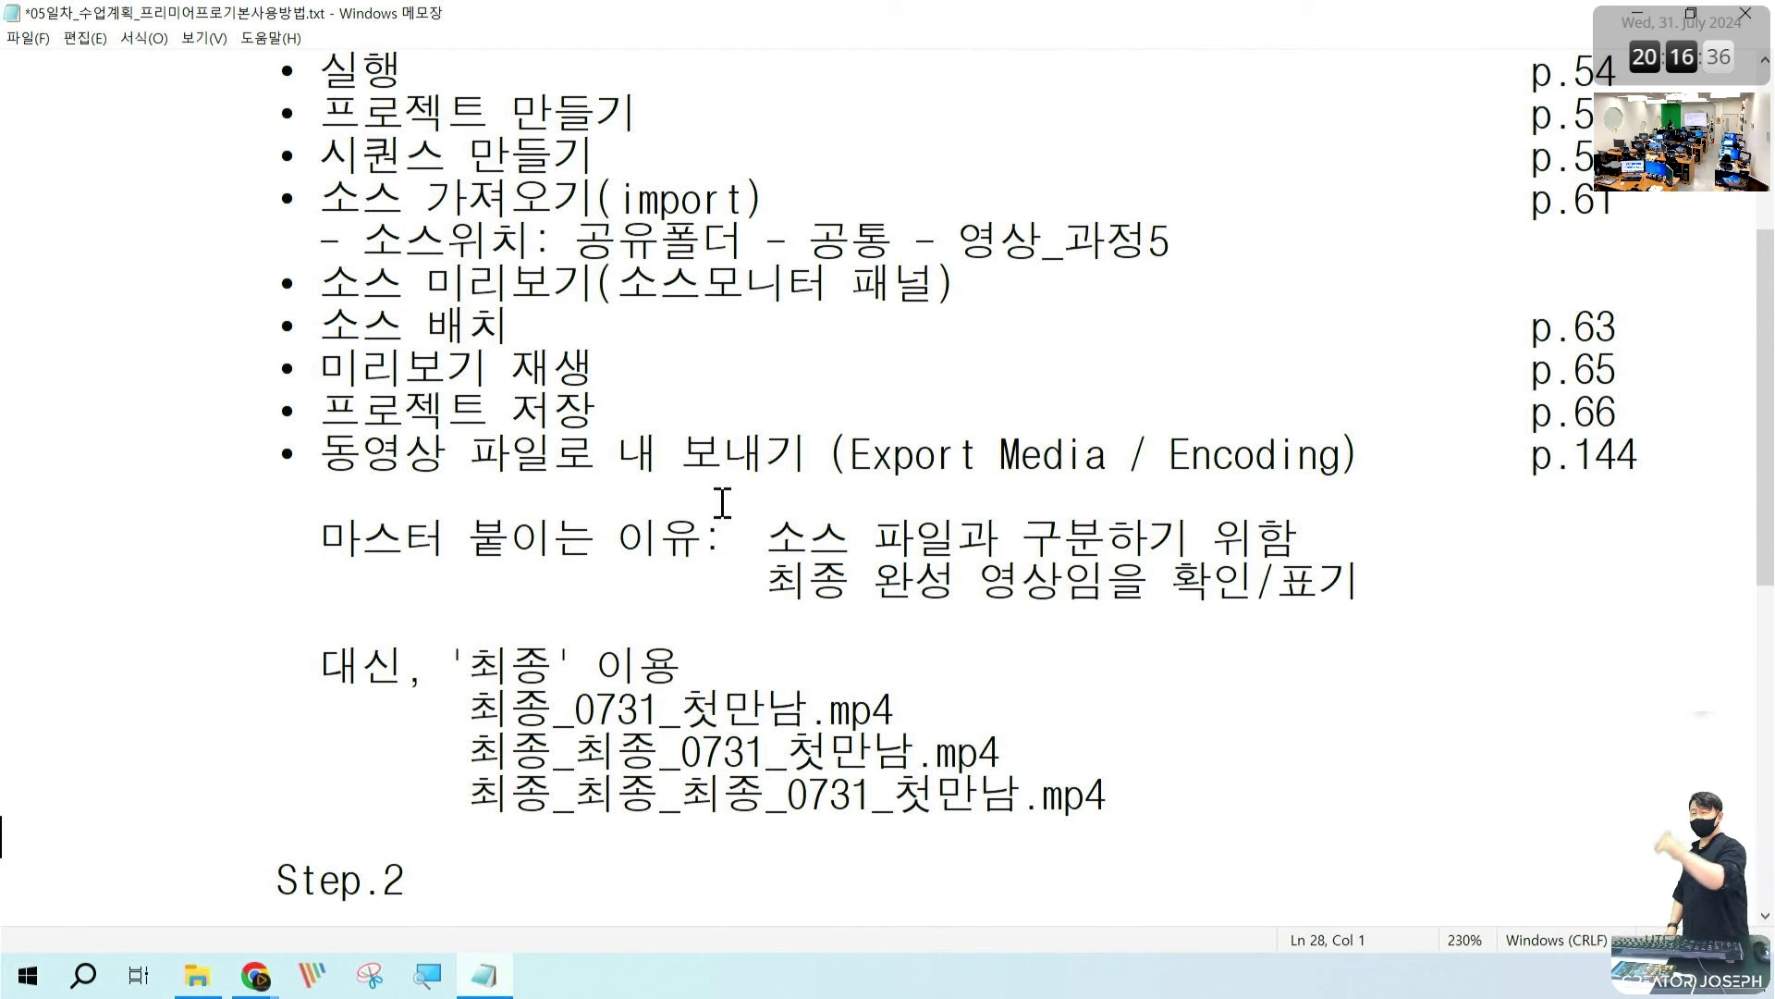
Step: Add a fourth example file name reading 진짜최종_최종_최종_최종_0731_첫만남.mp4 under the third
{"action": "key", "text": "End"}
{"action": "type", "text": "진짜최종"}
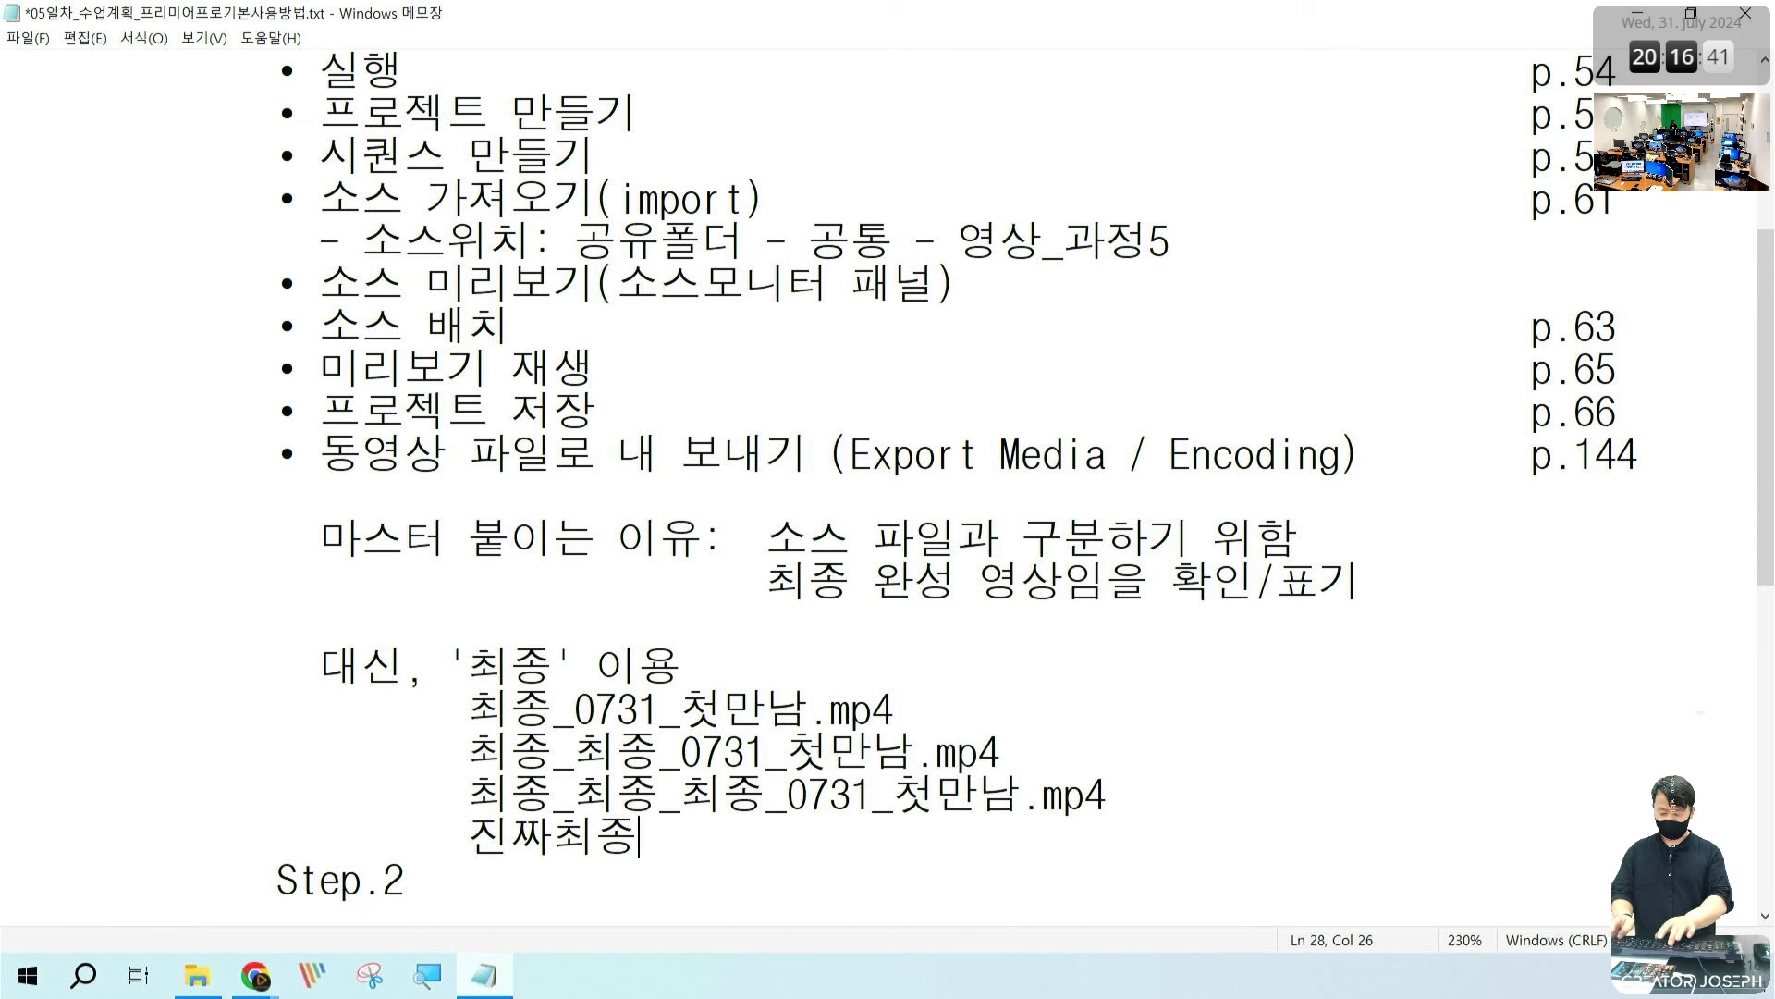
{"action": "type", "text": "_최종_최종_0731_첫만남.mp4"}
{"action": "key", "text": "Left"}
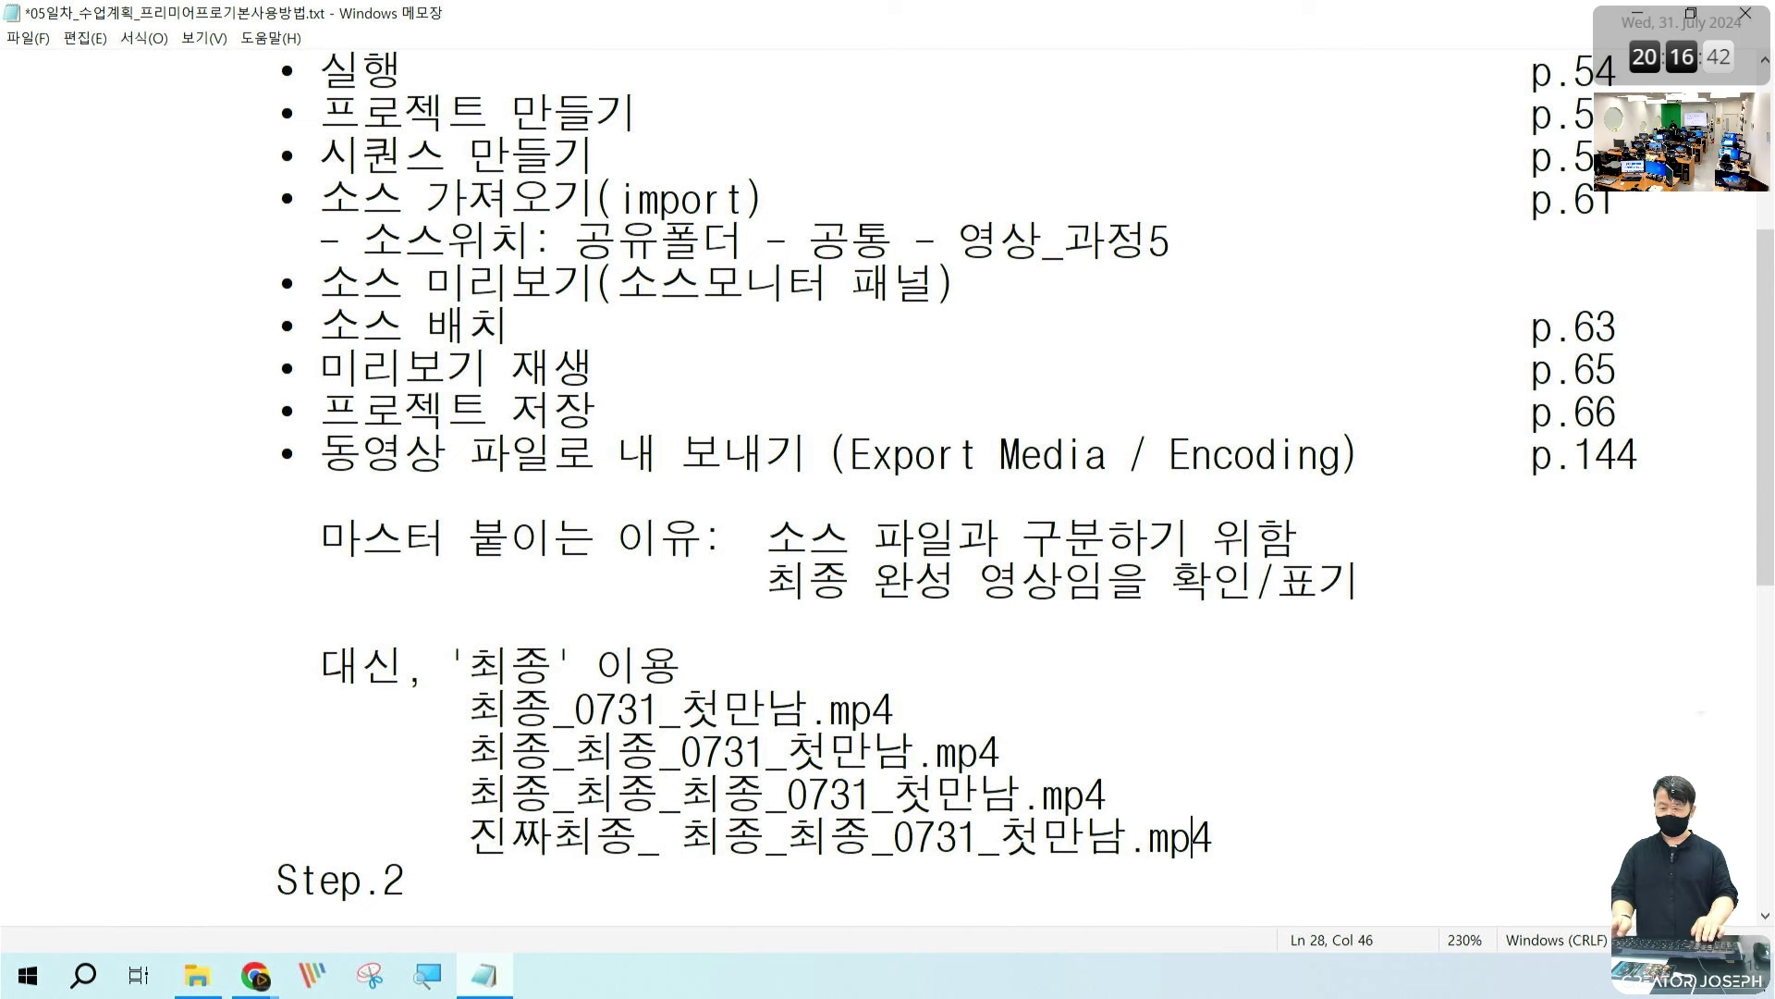
{"action": "key", "text": "Left"}
{"action": "type", "text": "최종_"}
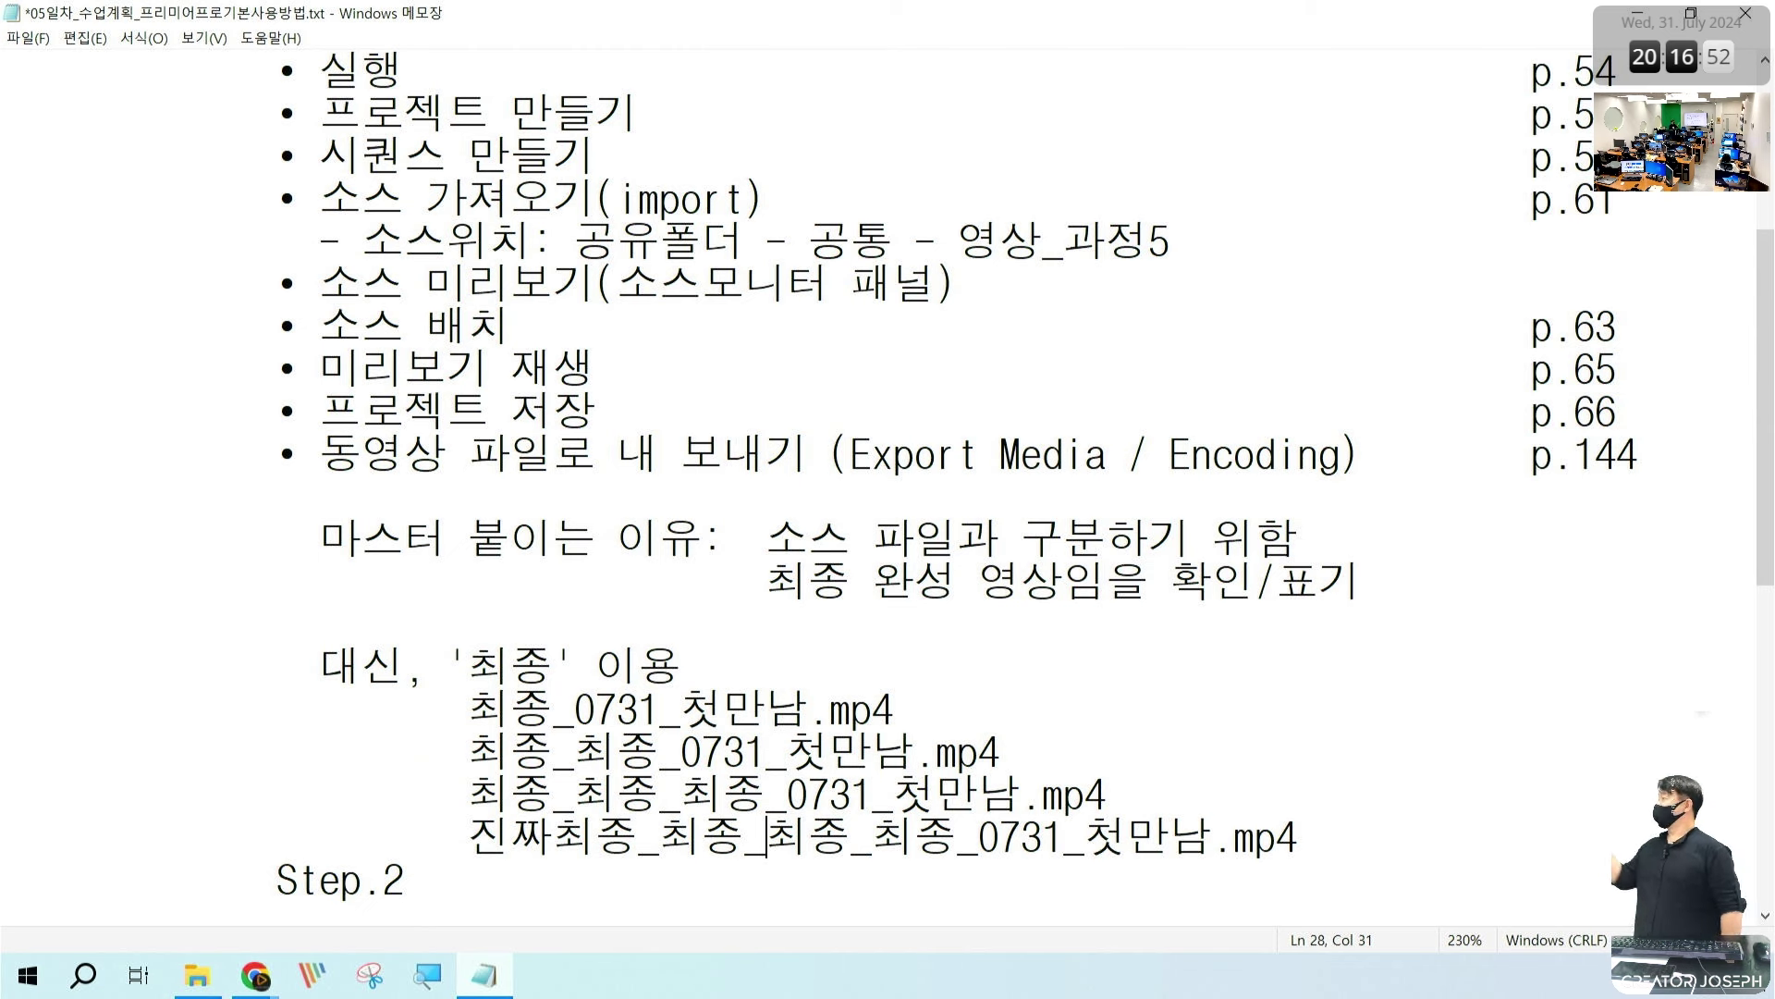
Step: Duplicate the 진짜최종 example file name onto a new line below it
{"action": "key", "text": "End"}
{"action": "key", "text": "Return"}
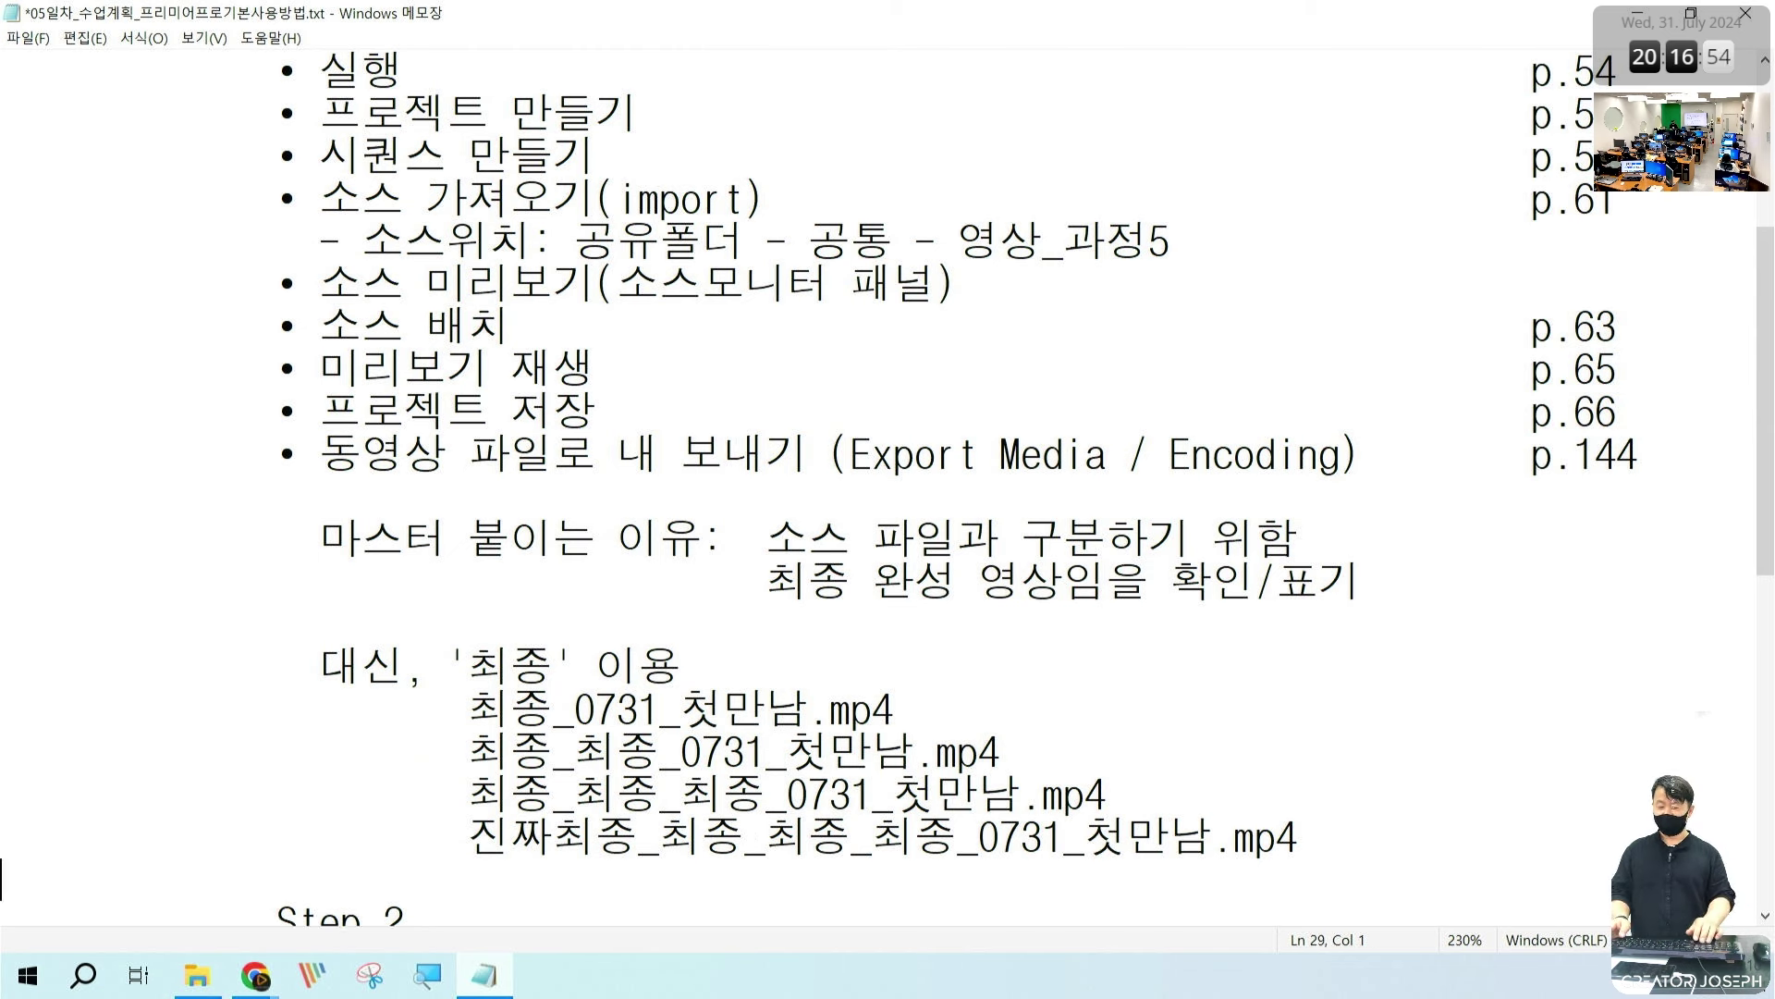
{"action": "key", "text": "Up"}
{"action": "key", "text": "Right"}
{"action": "key", "text": "Right"}
{"action": "key", "text": "Right"}
{"action": "key", "text": "Right"}
{"action": "key", "text": "Right"}
{"action": "key", "text": "Right"}
{"action": "key", "text": "Right"}
{"action": "key", "text": "Right"}
{"action": "key", "text": "Right"}
{"action": "key", "text": "Right"}
{"action": "key", "text": "Right"}
{"action": "key", "text": "Right"}
{"action": "key", "text": "Right"}
{"action": "key", "text": "Right"}
{"action": "key", "text": "Right"}
{"action": "key", "text": "Right"}
{"action": "key", "text": "Right"}
{"action": "key", "text": "Right"}
{"action": "key", "text": "Right"}
{"action": "key", "text": "Right"}
{"action": "key", "text": "Right"}
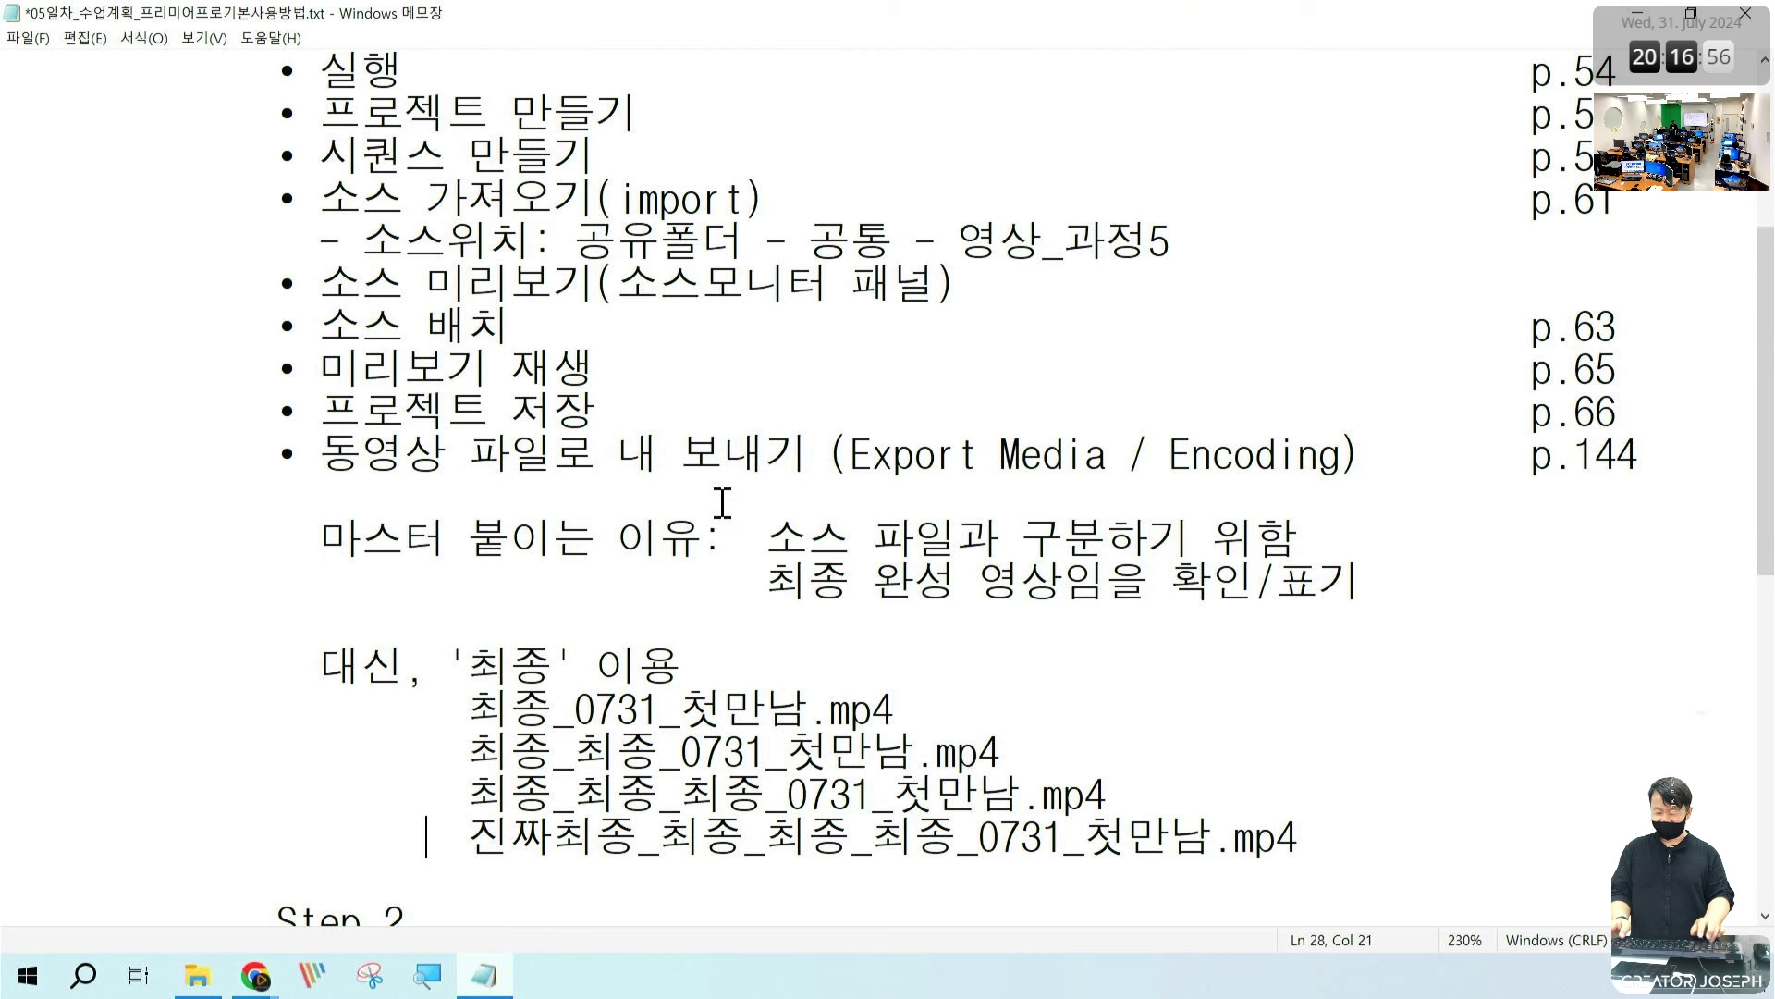
{"action": "key", "text": "shift+End"}
{"action": "key", "text": "ctrl+c"}
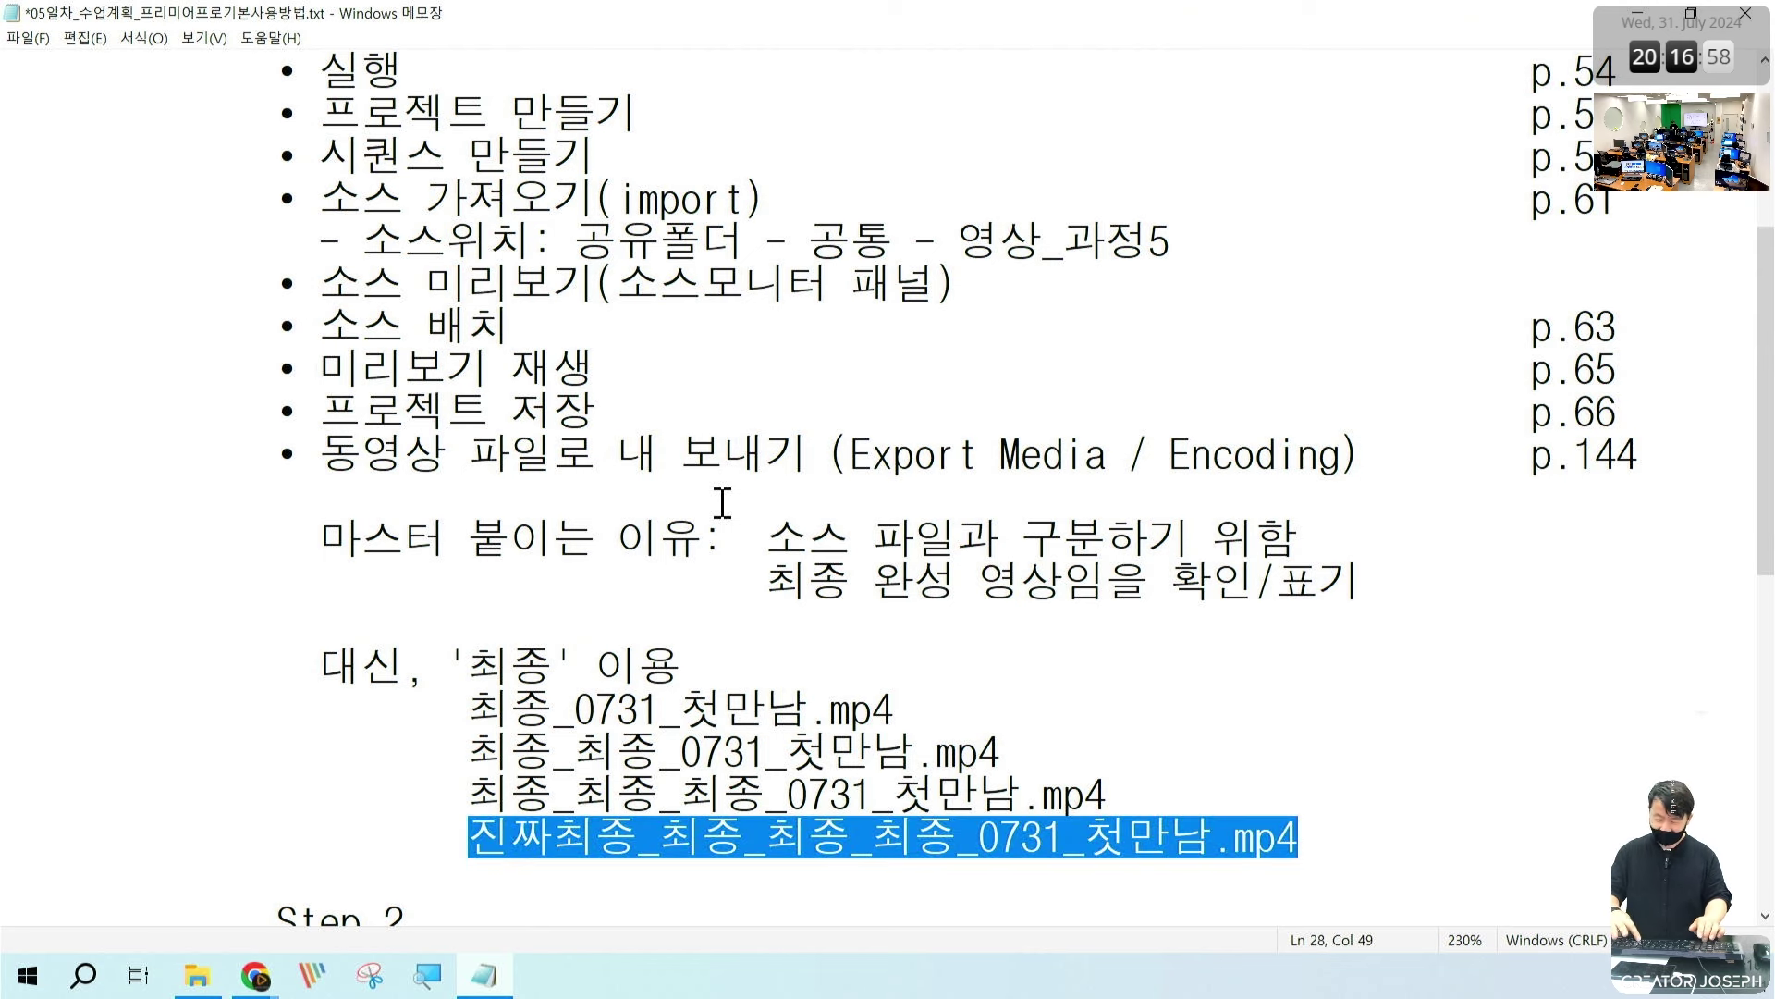
{"action": "key", "text": "Down"}
{"action": "key", "text": "ctrl+v"}
Step: Prefix the fifth example with 진짜 so it reads 진짜진짜최종_최종_최종_최종_0731_첫만남.mp4
{"action": "key", "text": "Home"}
{"action": "type", "text": "진짜"}
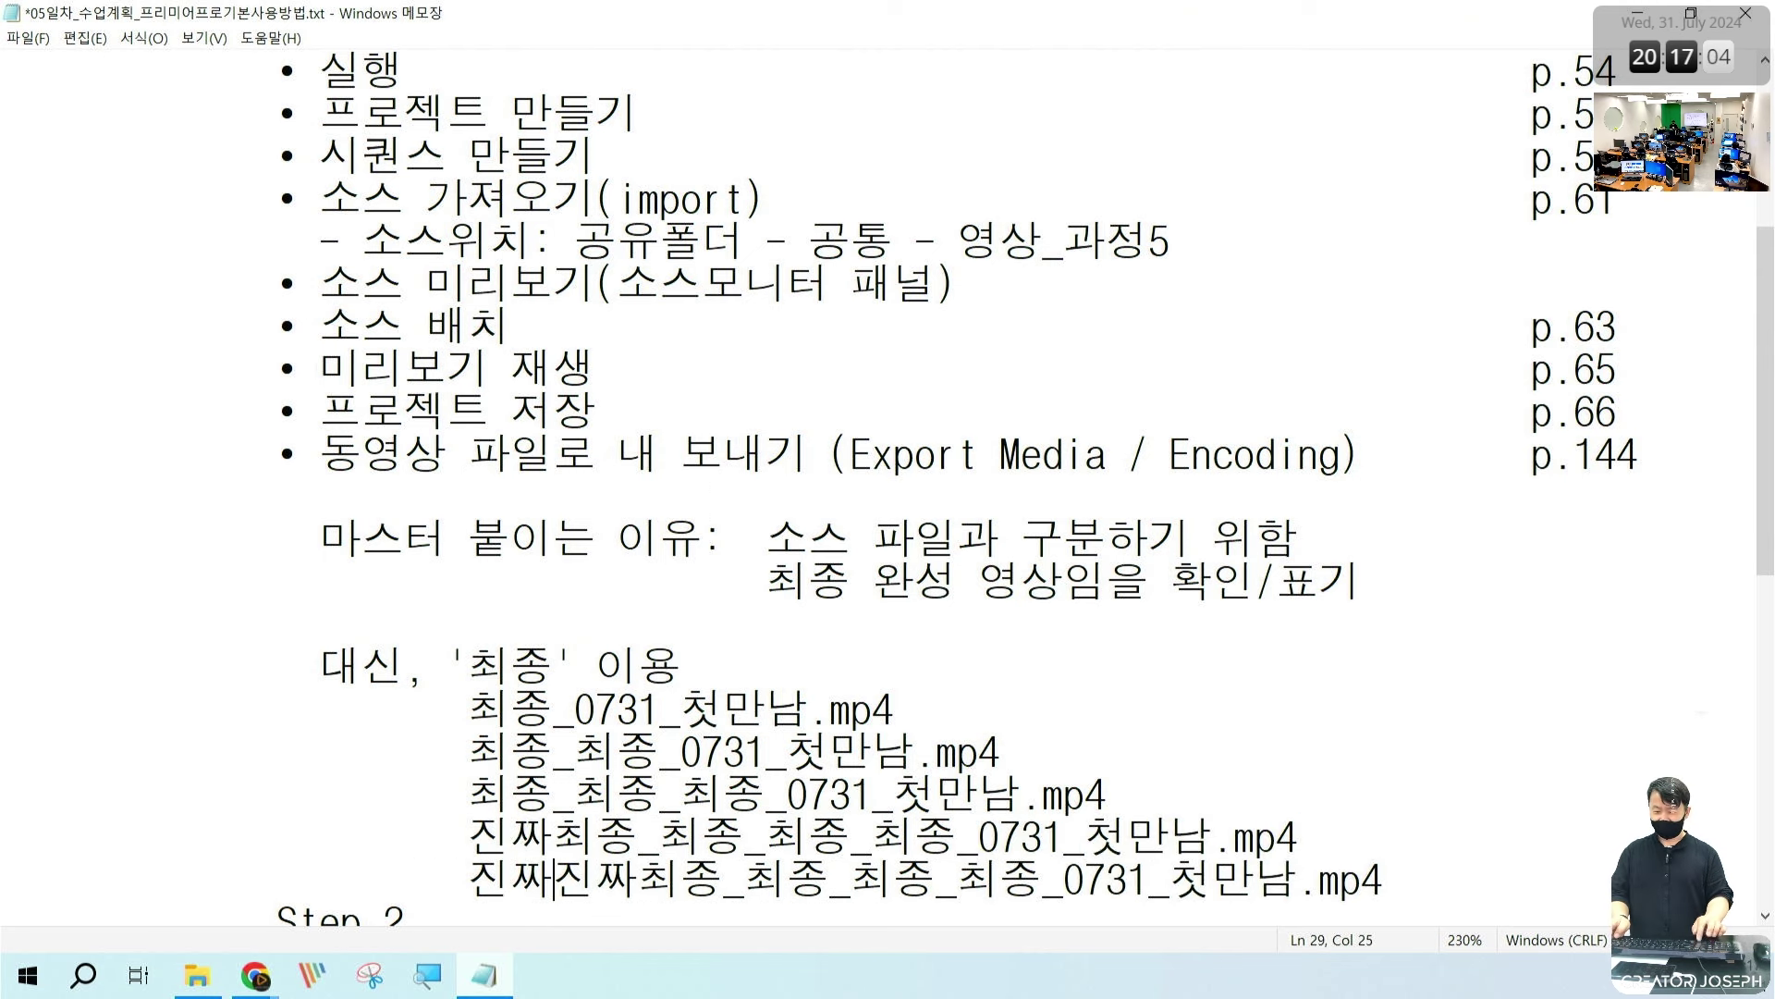
{"action": "key", "text": "Right"}
{"action": "key", "text": "Right"}
{"action": "key", "text": "Right"}
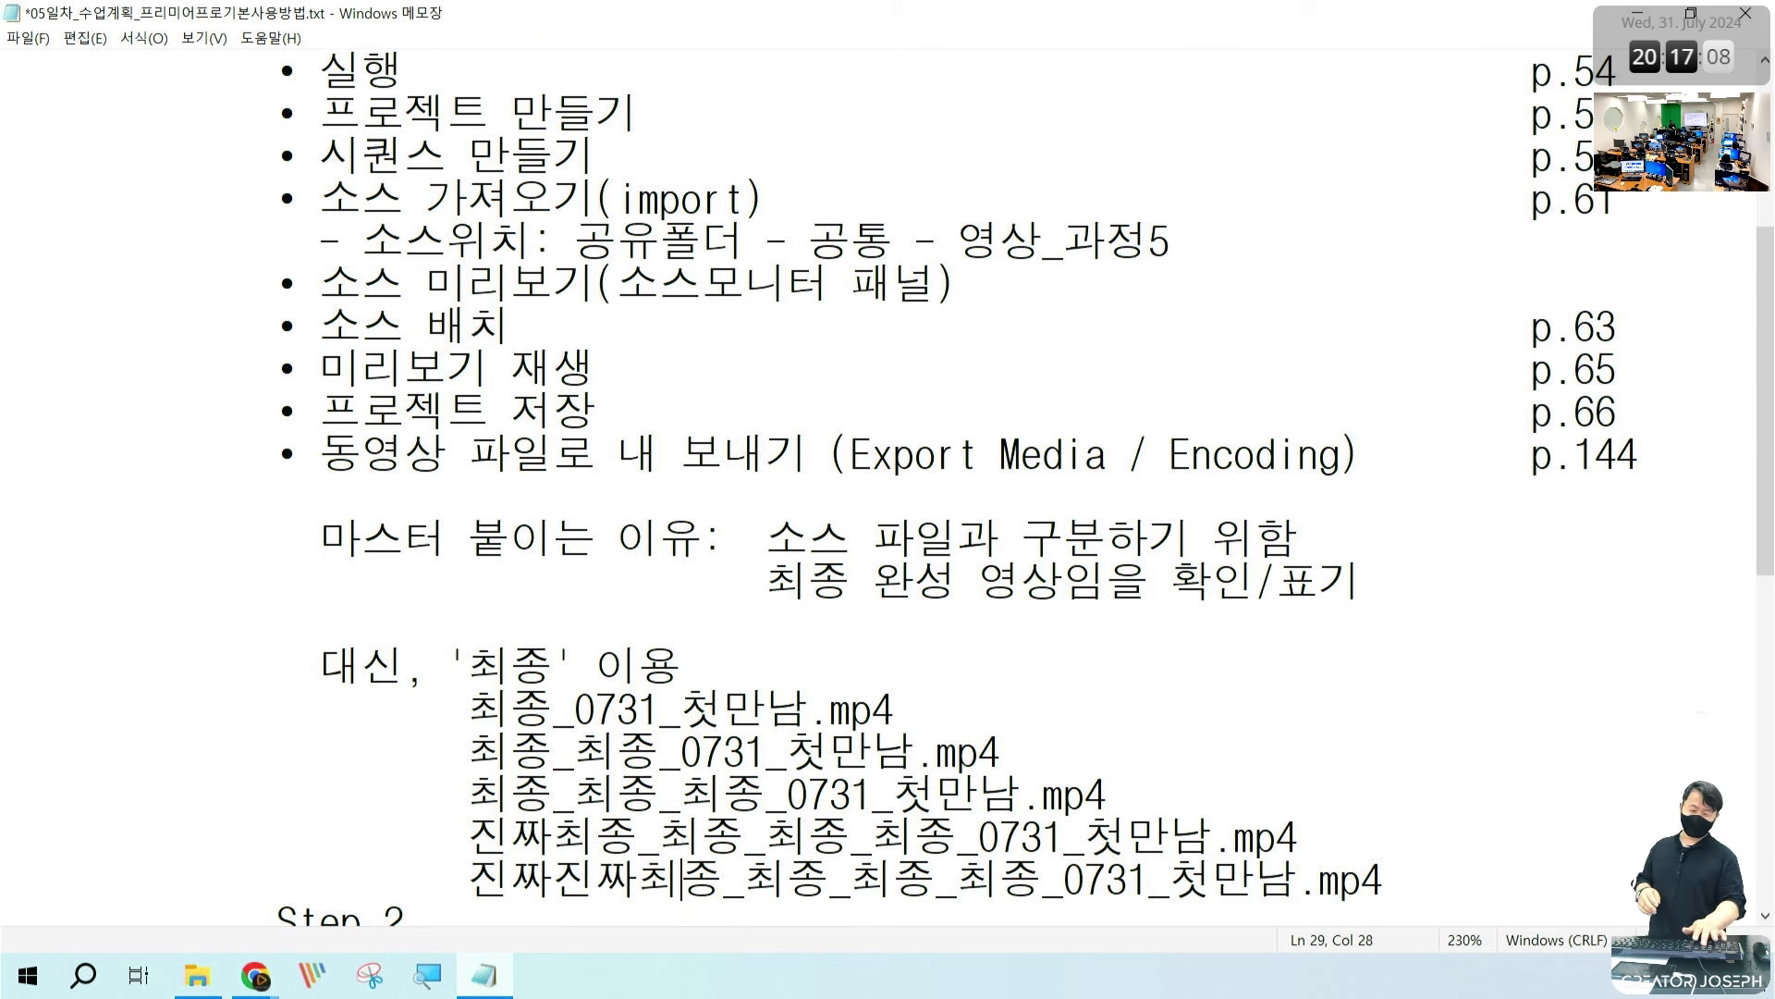
Step: Select the first example file name, 최종_0731_첫만남.mp4, in the list
{"action": "key", "text": "Down"}
{"action": "key", "text": "Up"}
{"action": "key", "text": "Up"}
{"action": "key", "text": "Up"}
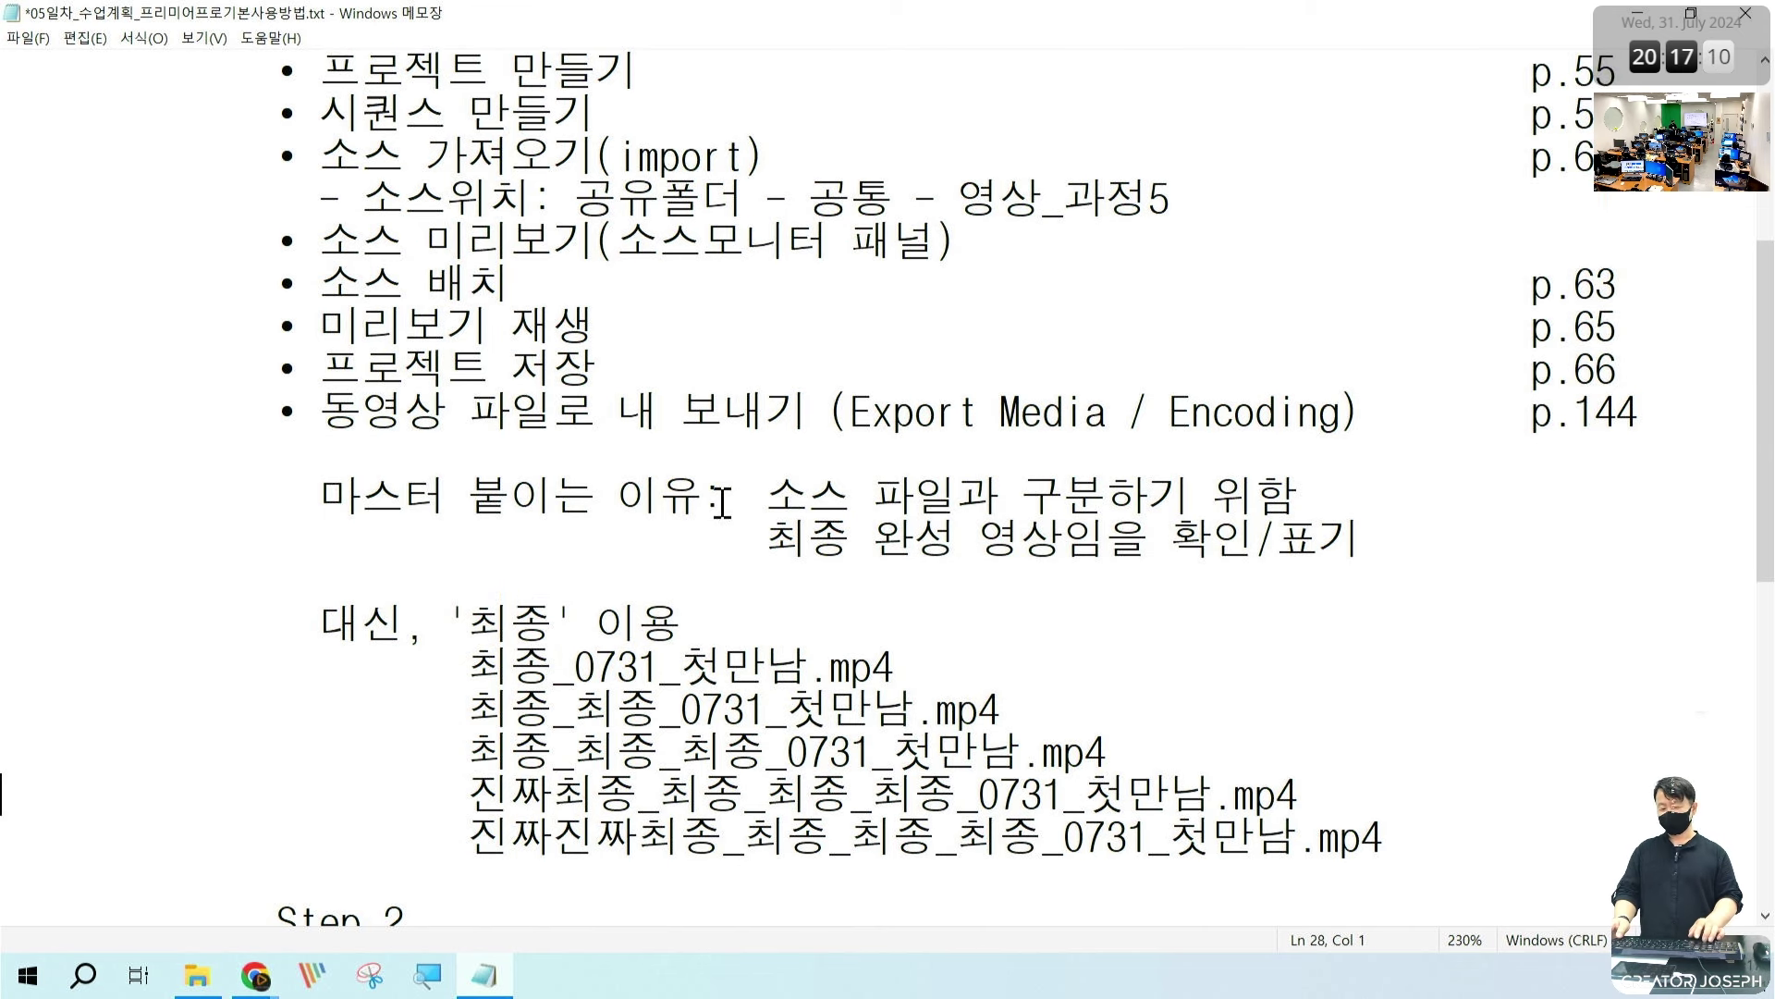
{"action": "key", "text": "Down"}
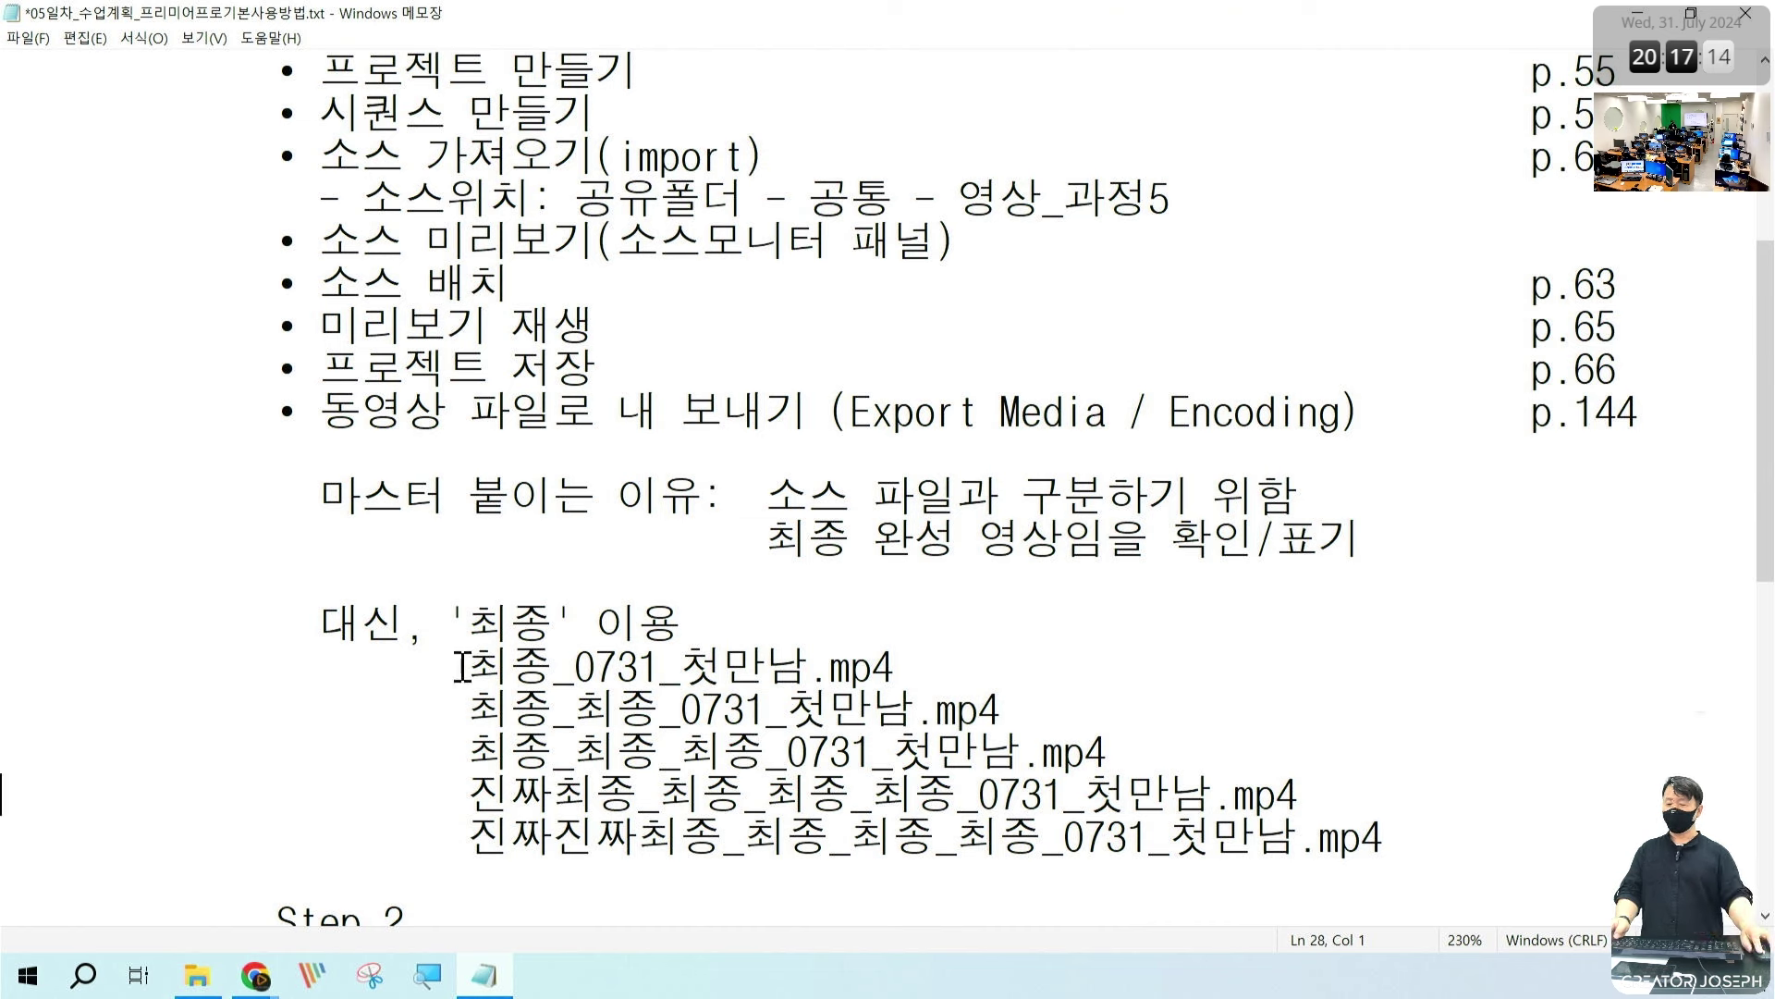
{"action": "left_click_drag", "start_coordinate": [461, 665], "coordinate": [975, 647]}
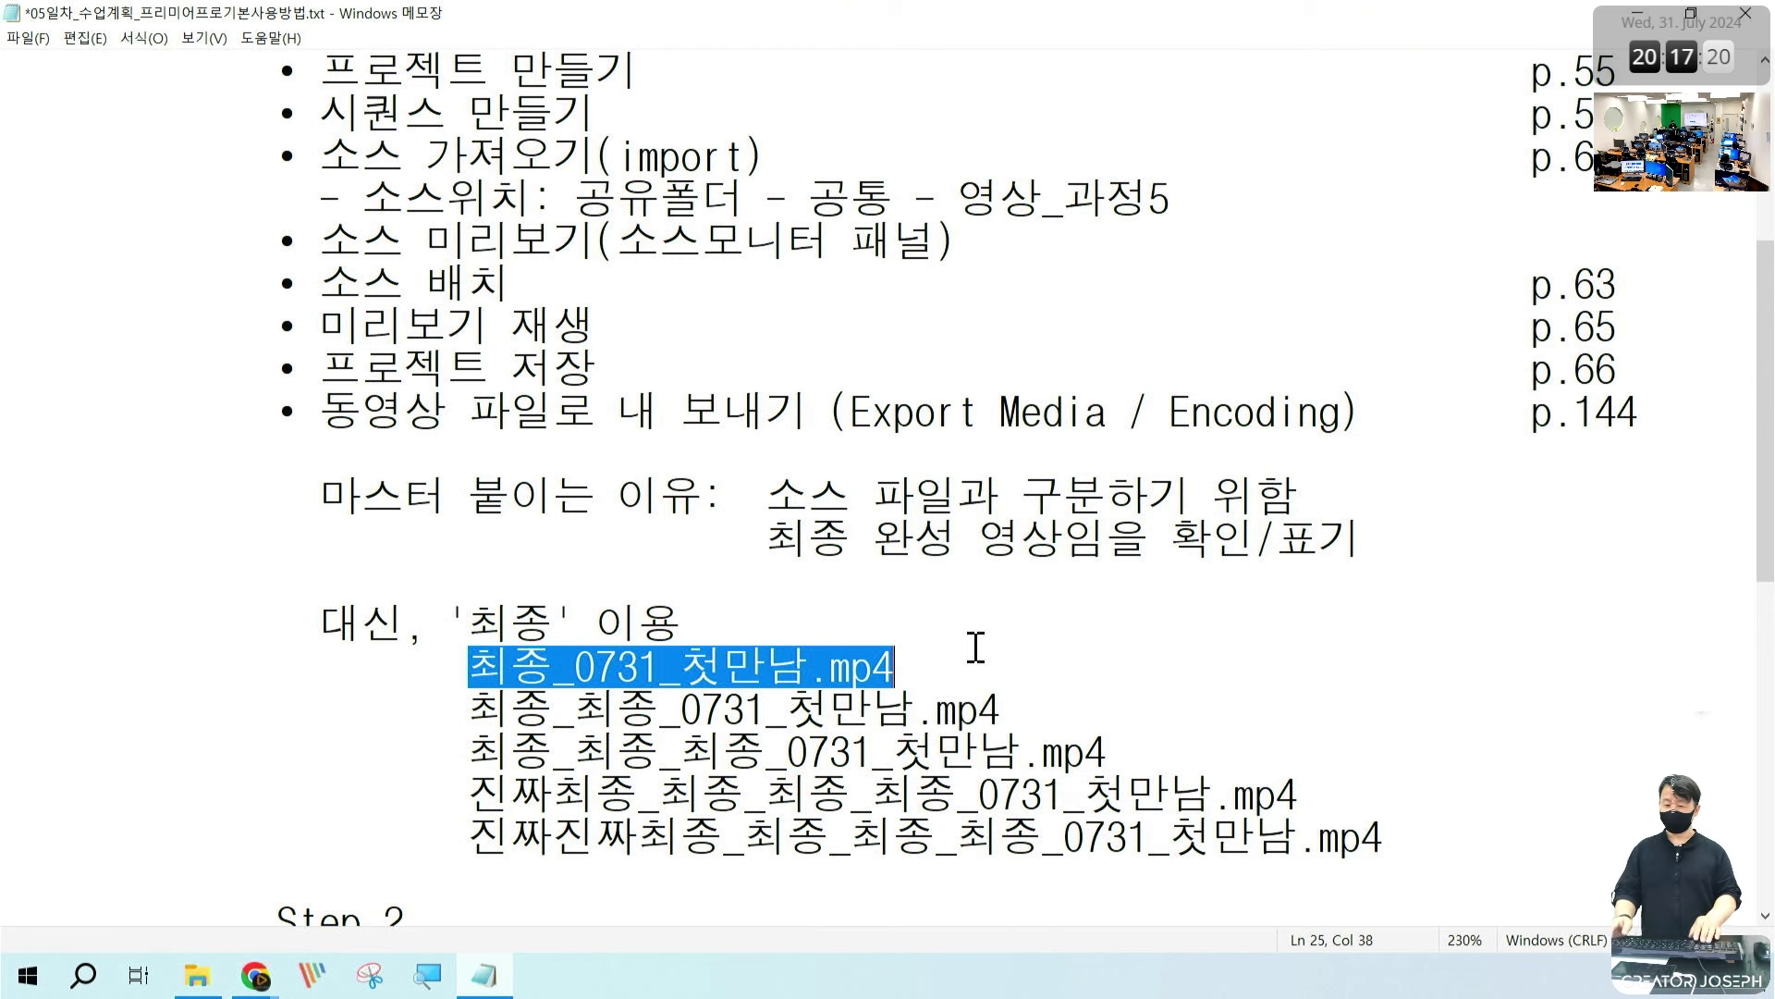
Step: Delete the '최종' example file names and the note explaining the 마스터 prefix from above the Step.2 heading
{"action": "left_click", "coordinate": [1258, 740]}
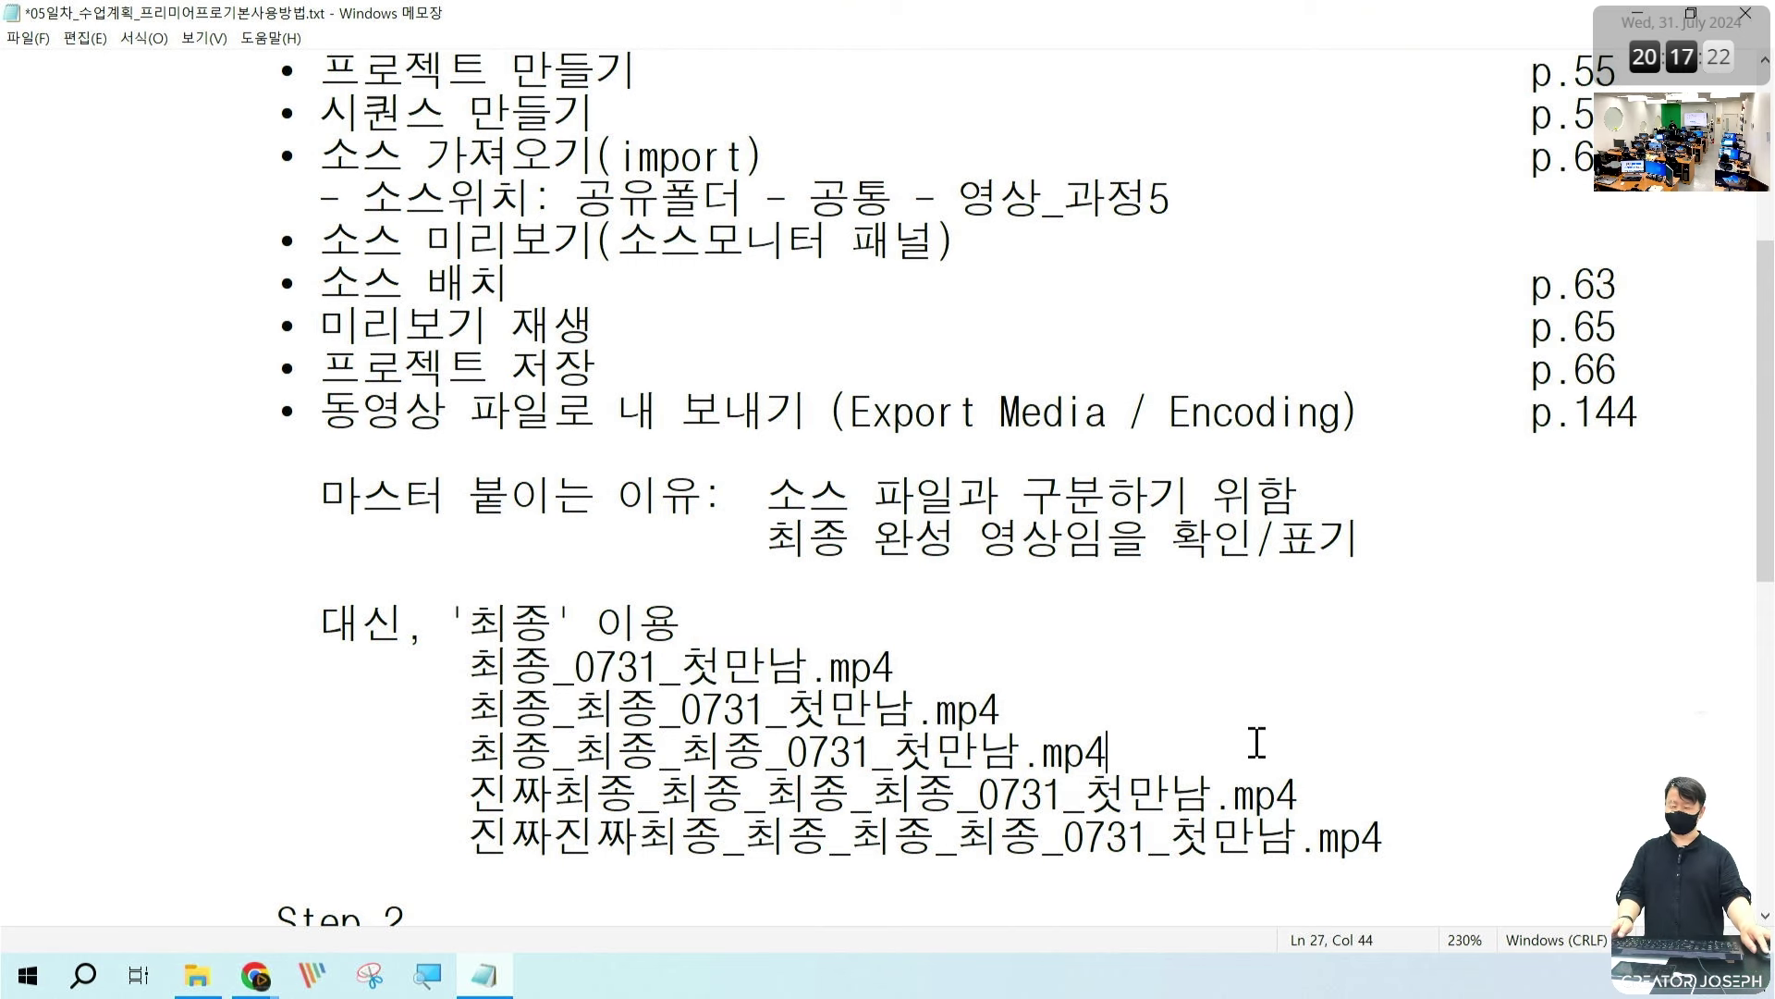
{"action": "left_click_drag", "start_coordinate": [1463, 847], "coordinate": [23, 555]}
{"action": "key", "text": "BackSpace"}
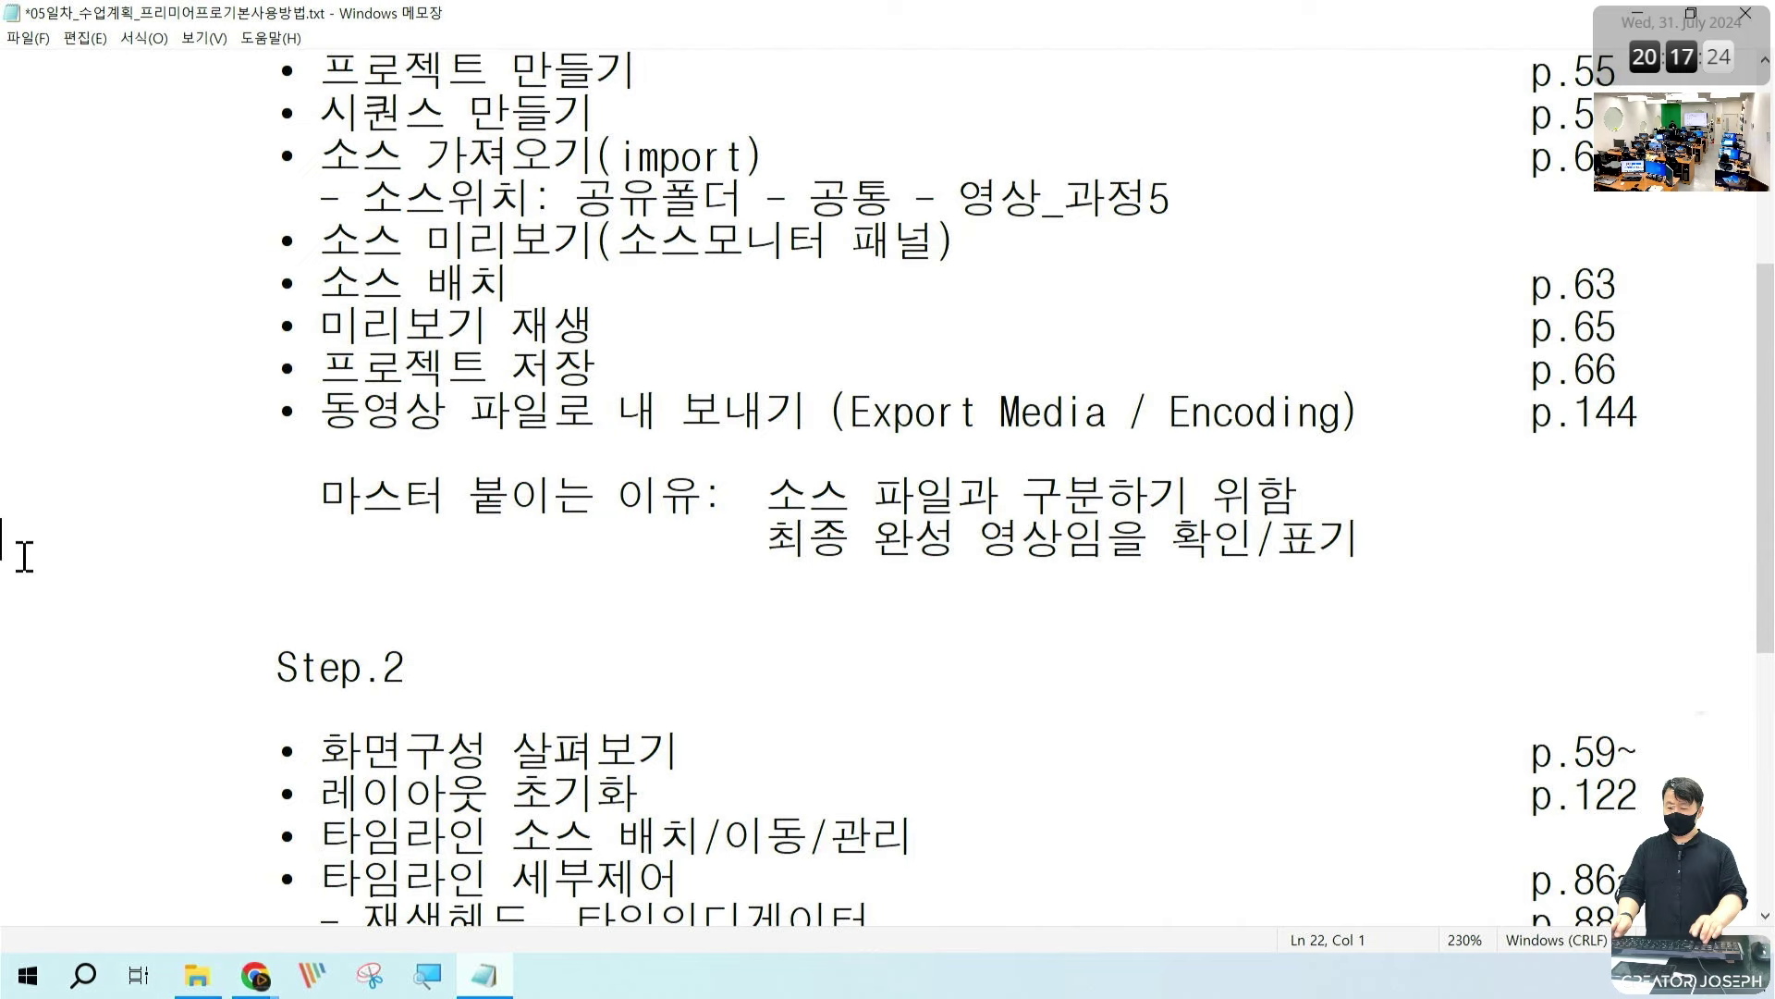
{"action": "key", "text": "shift+Up"}
{"action": "key", "text": "shift+Up"}
{"action": "key", "text": "BackSpace"}
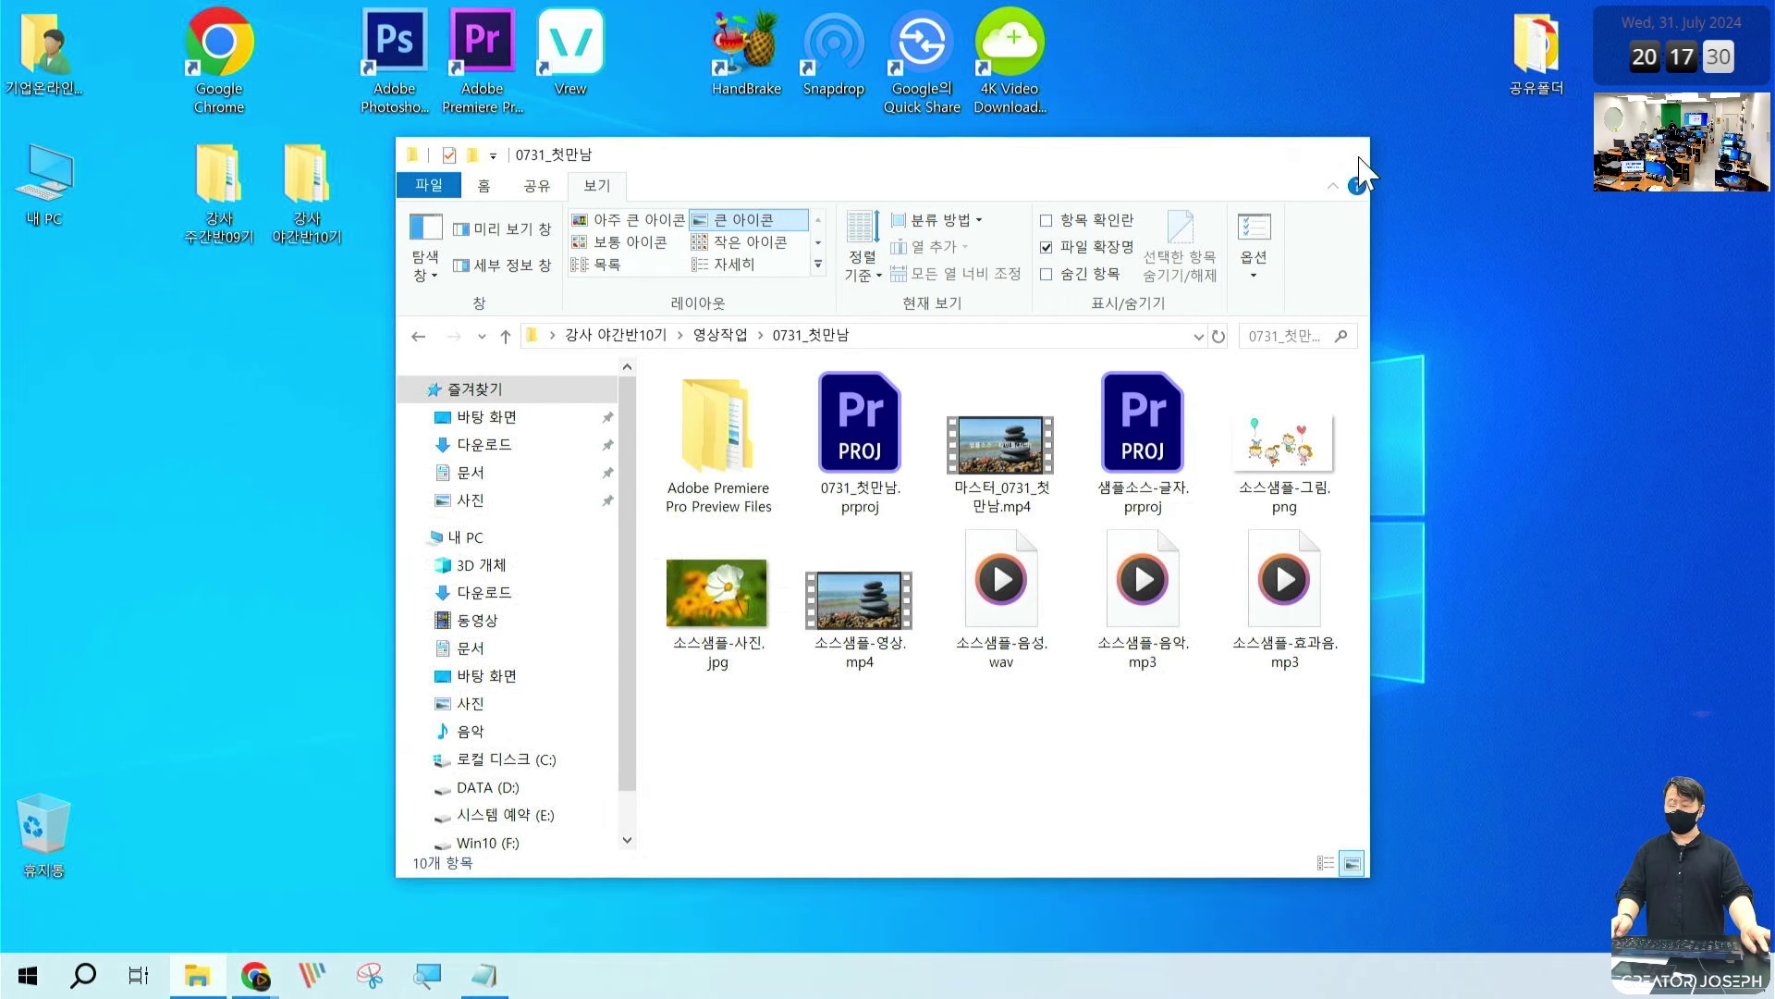
Step: Return to the Notepad lesson plan and insert two blank lines above the Step.2 heading
{"action": "left_click", "coordinate": [1360, 155]}
{"action": "left_click", "coordinate": [482, 976]}
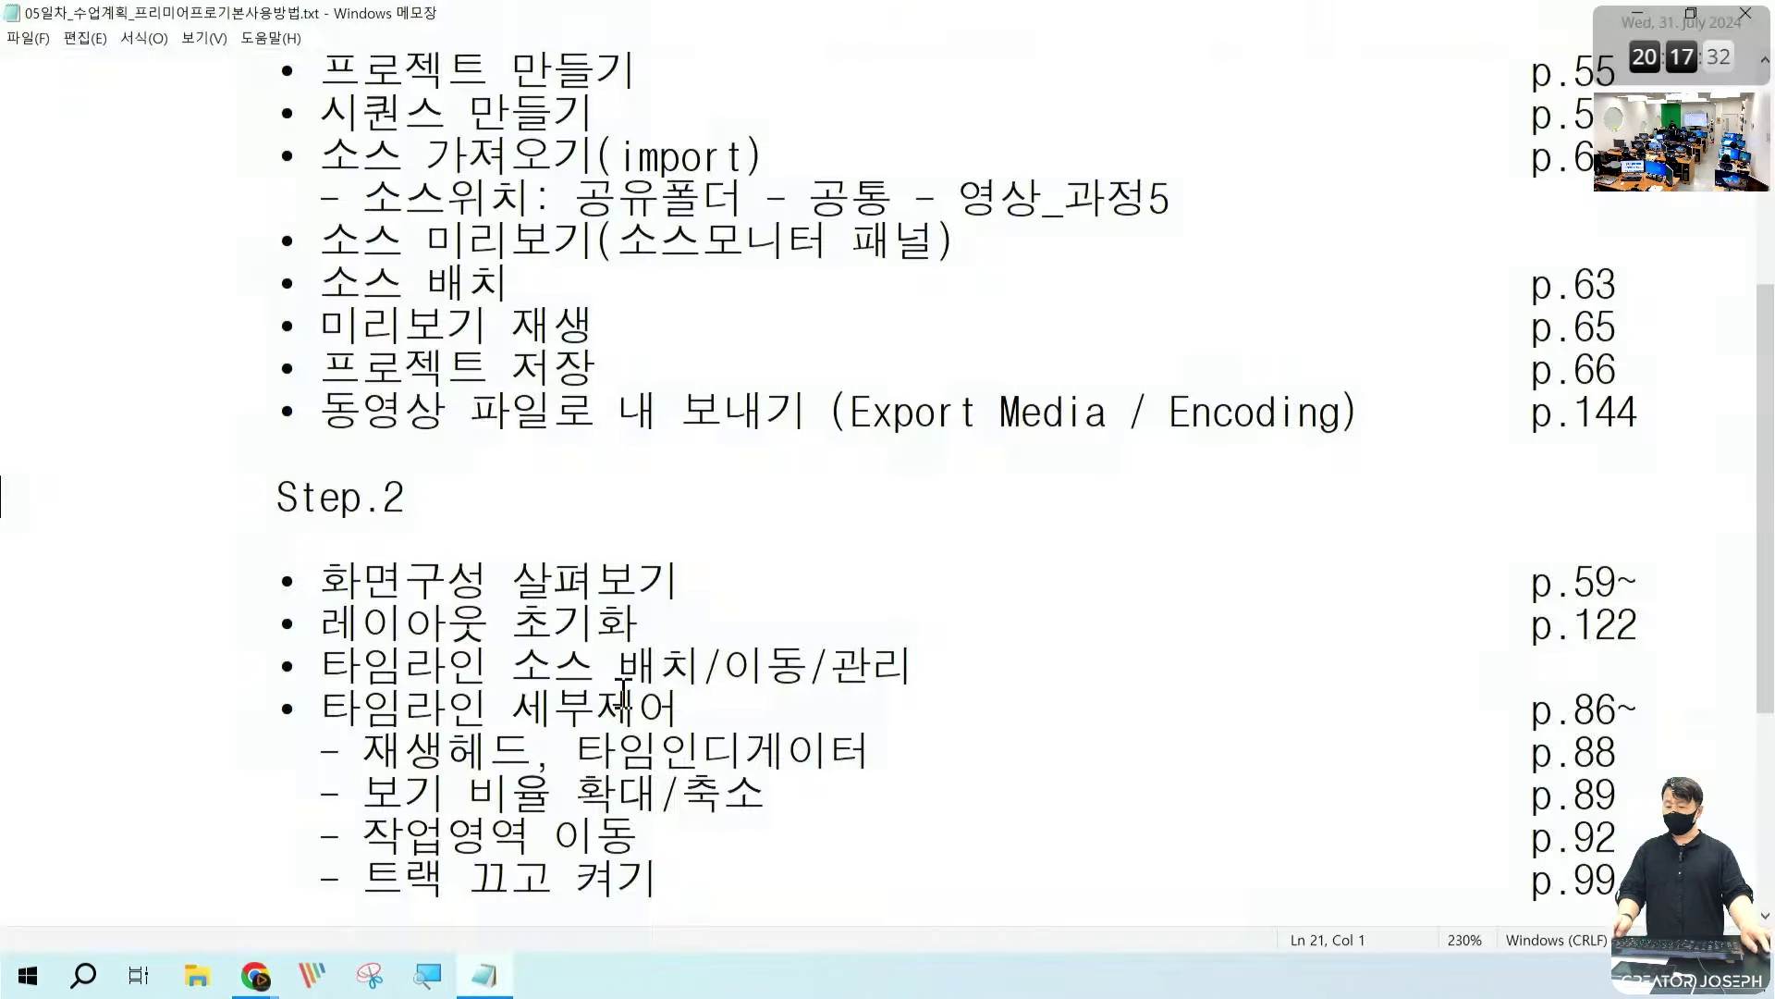
{"action": "left_click", "coordinate": [758, 459]}
{"action": "key", "text": "Return"}
{"action": "key", "text": "Return"}
{"action": "key", "text": "Up"}
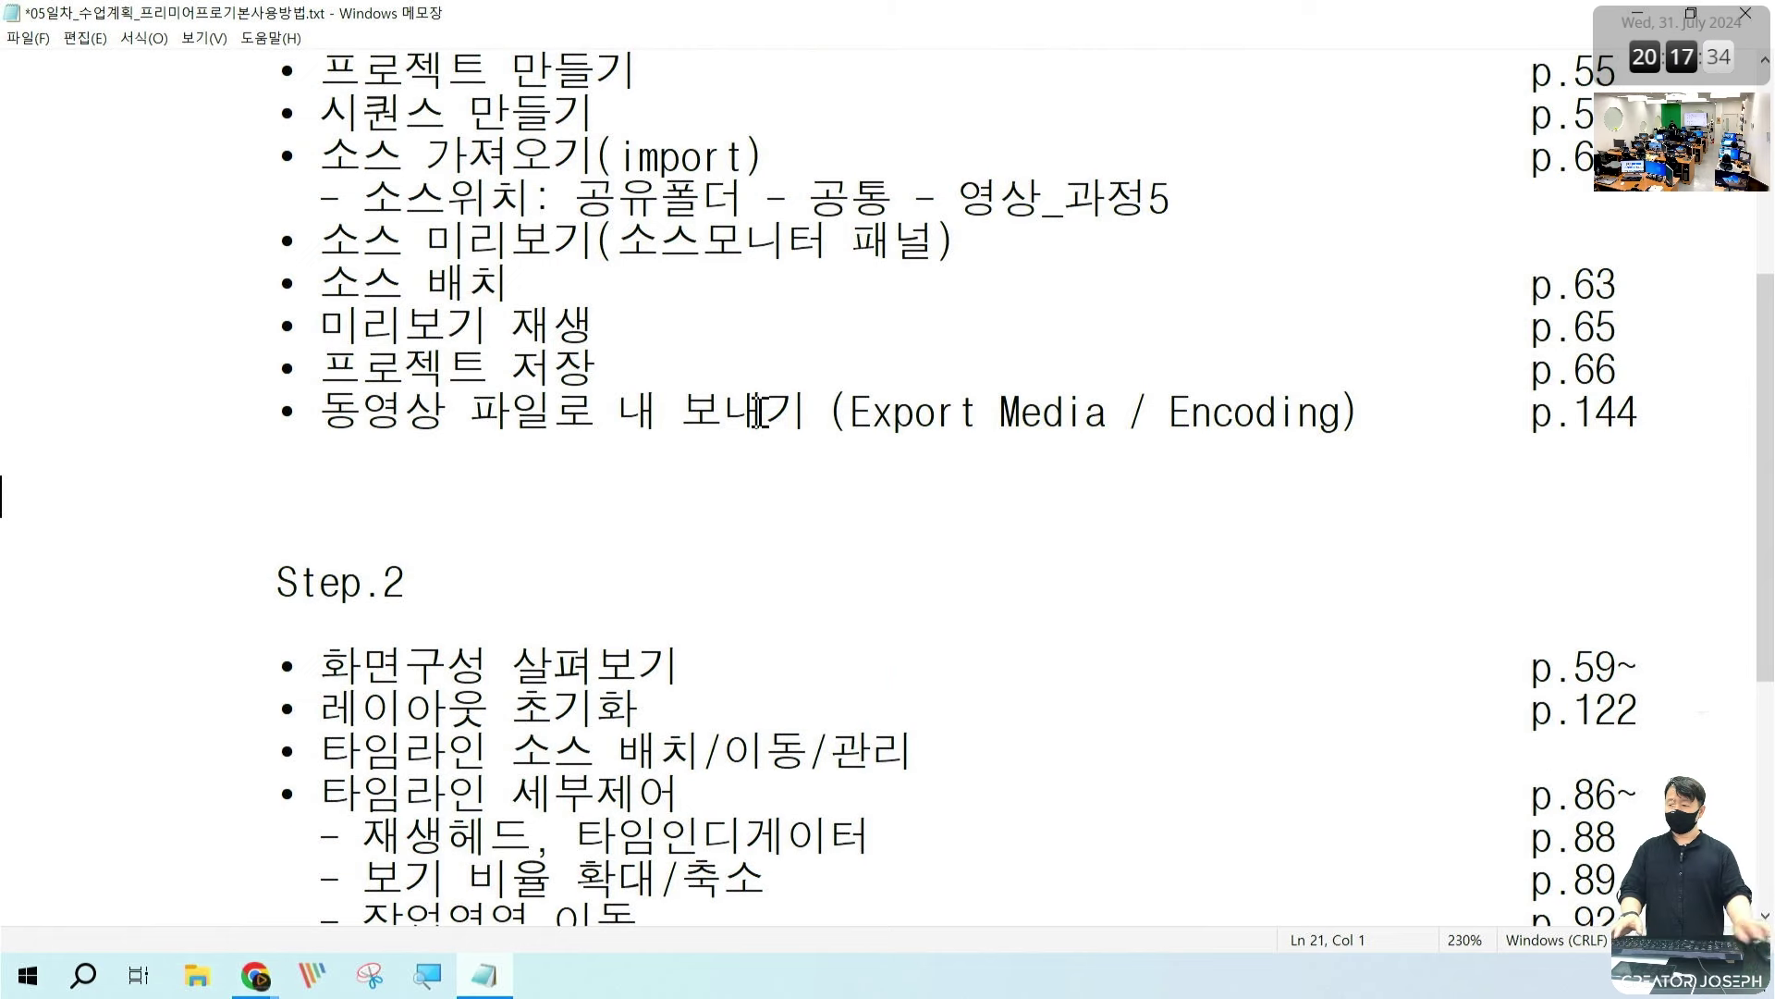
{"action": "scroll", "coordinate": [844, 408], "scroll_direction": "up", "scroll_amount": 2}
{"action": "mouse_move", "coordinate": [199, 179]}
{"action": "left_mouse_down"}
{"action": "mouse_move", "coordinate": [1146, 612]}
{"action": "mouse_move", "coordinate": [1666, 737]}
{"action": "left_mouse_up"}
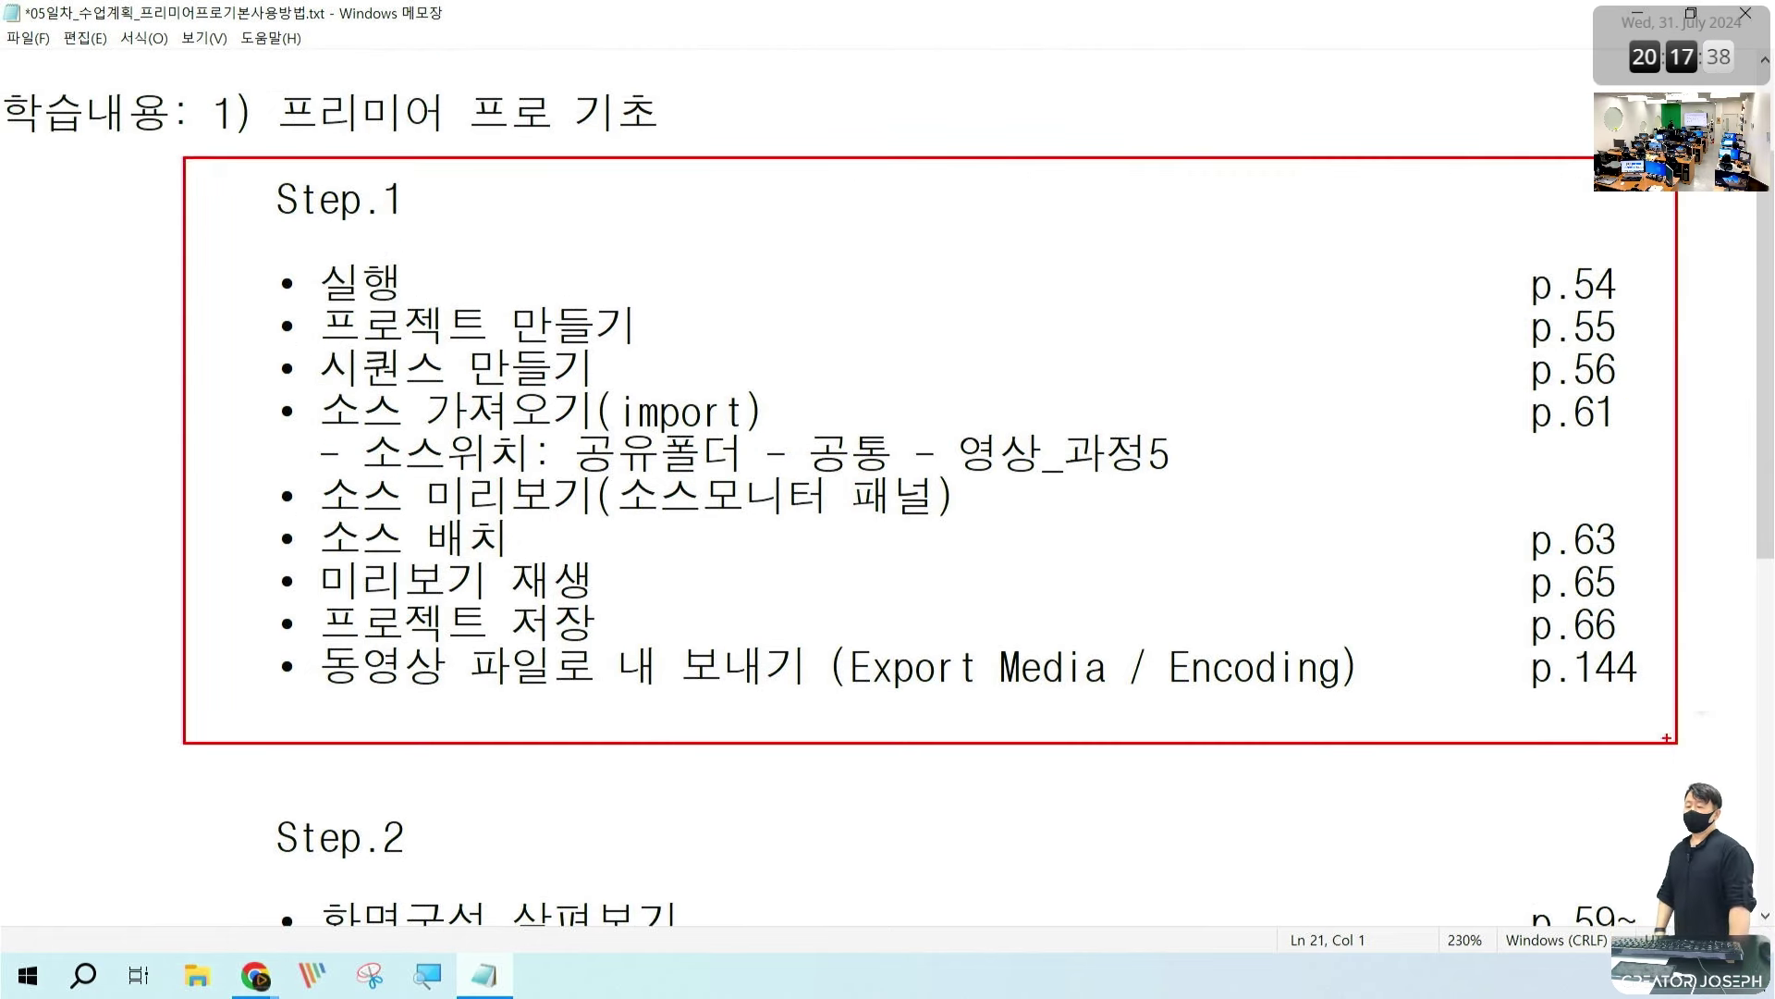
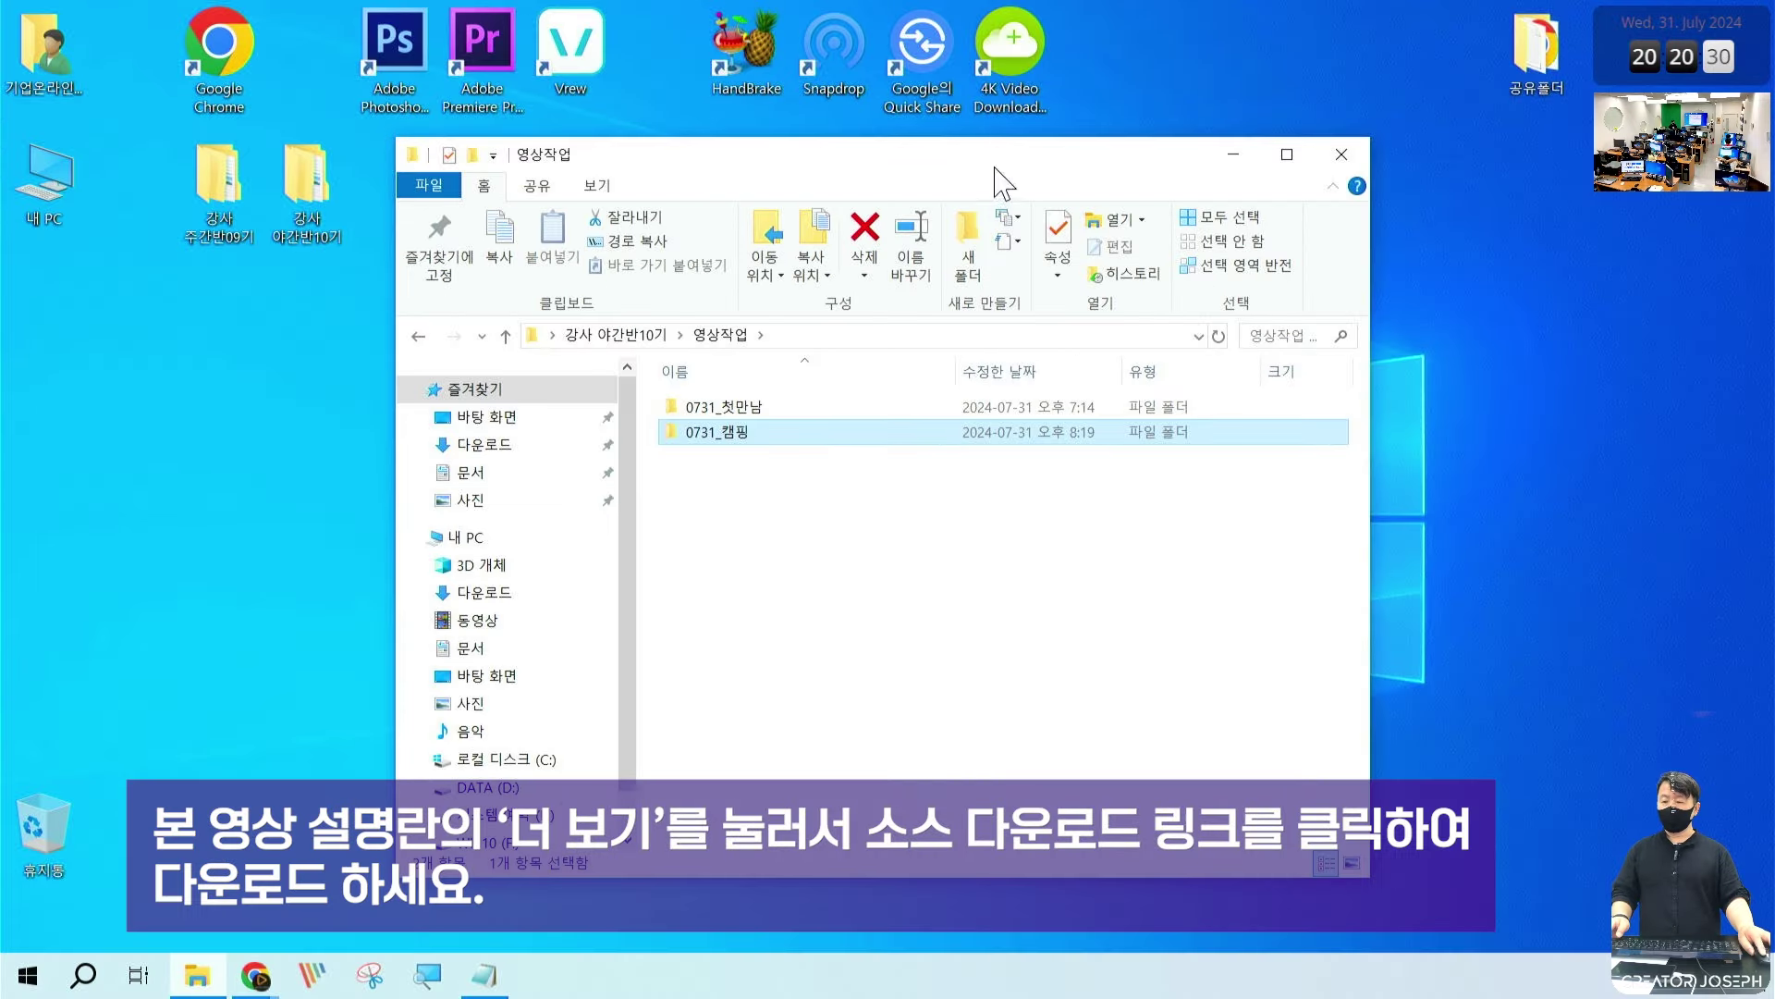
Step: Open 공유폴더 > 공통 > 영상_캠핑 beside the 영상작업 window and copy all its source folders into 0731_캠핑
{"action": "left_click_drag", "start_coordinate": [998, 182], "coordinate": [689, 122]}
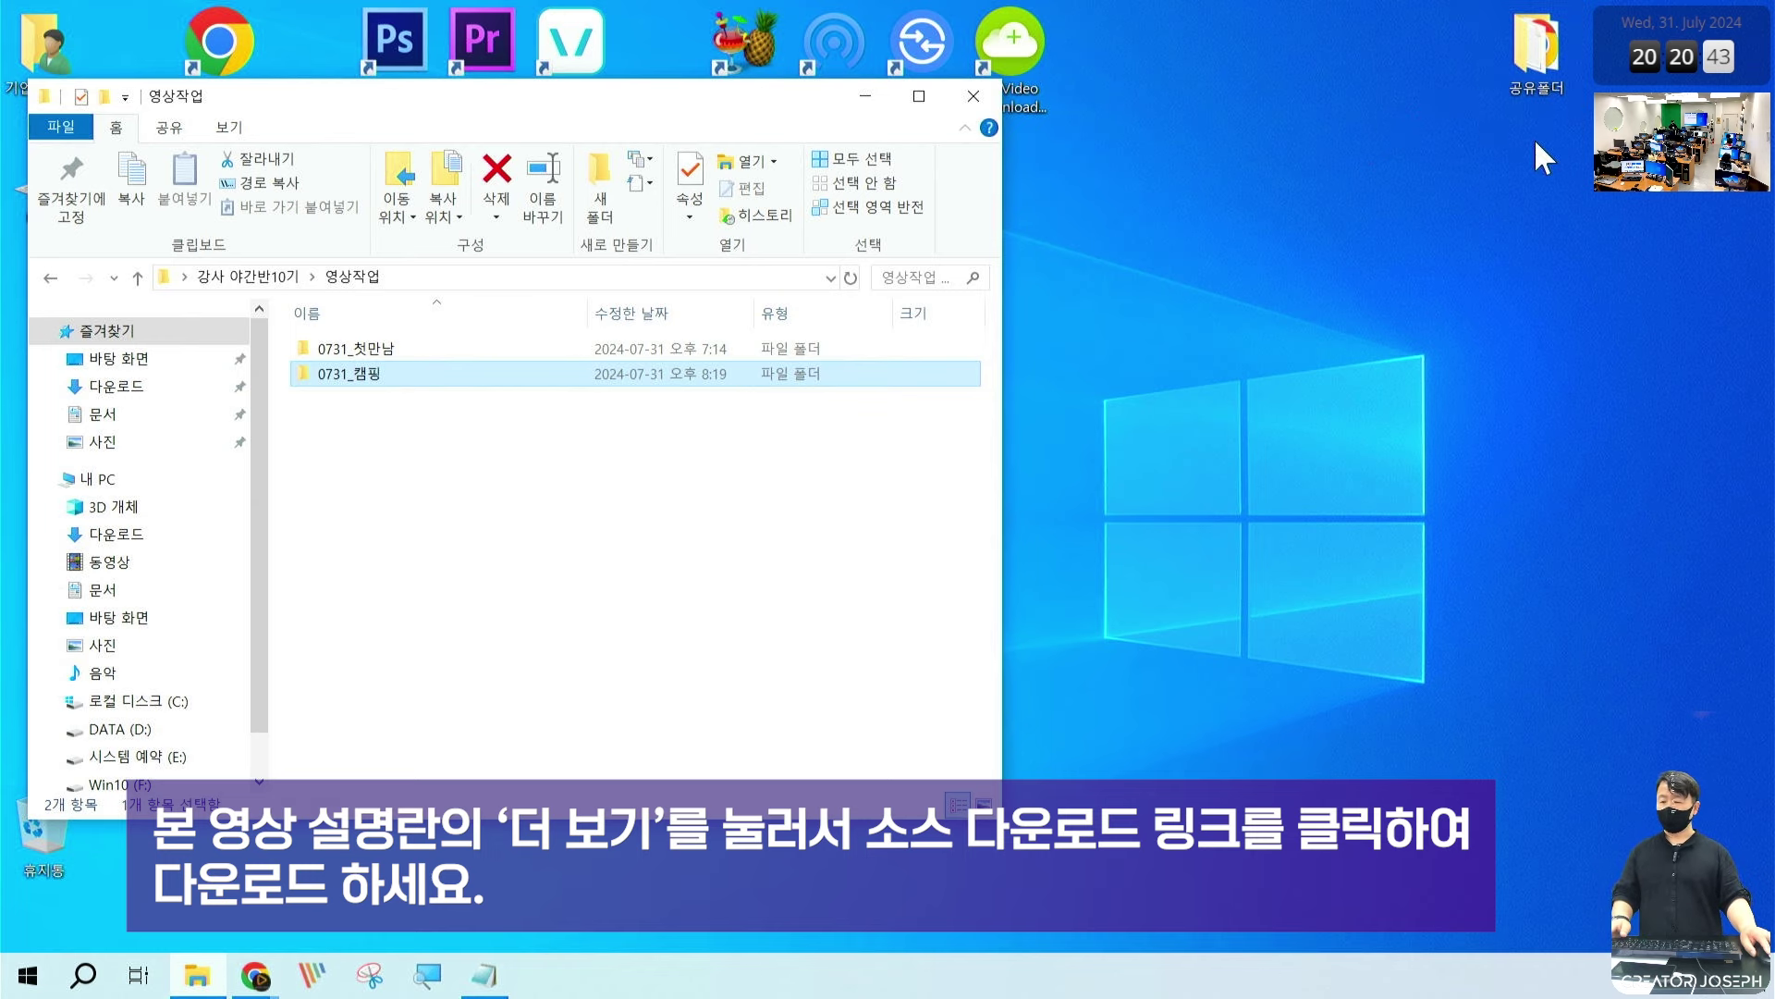
{"action": "double_click", "coordinate": [1540, 58]}
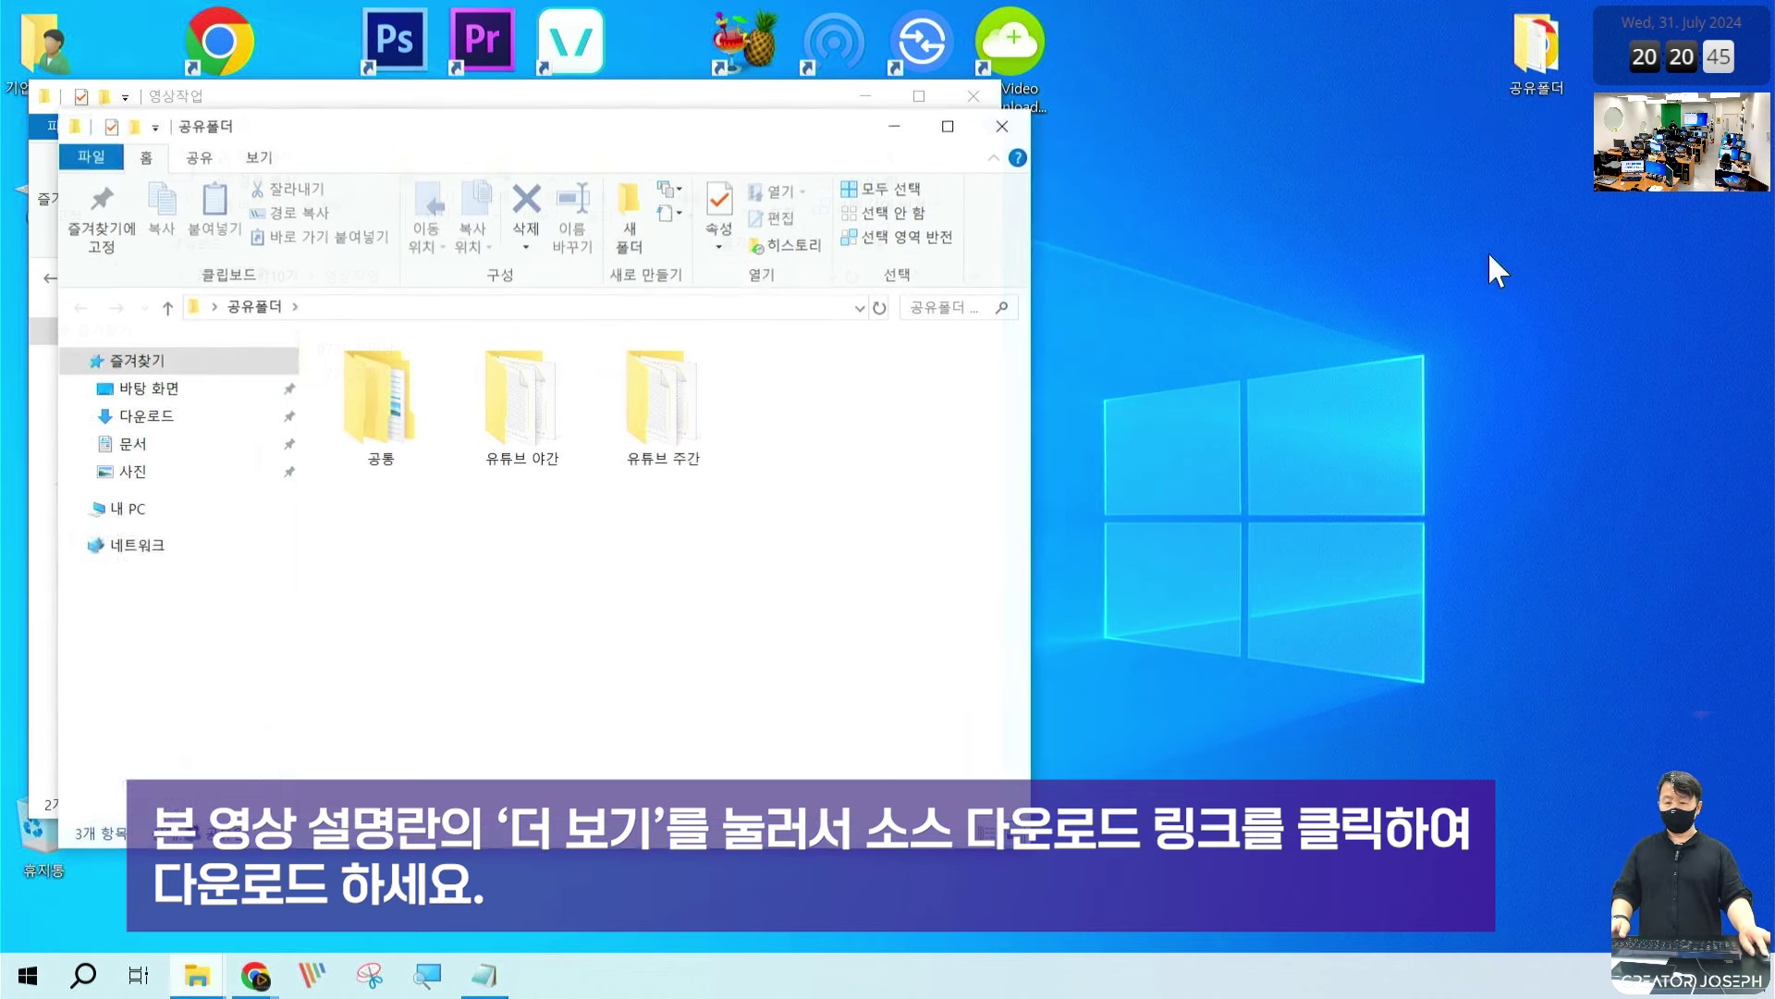
{"action": "left_click_drag", "start_coordinate": [791, 116], "coordinate": [1482, 117]}
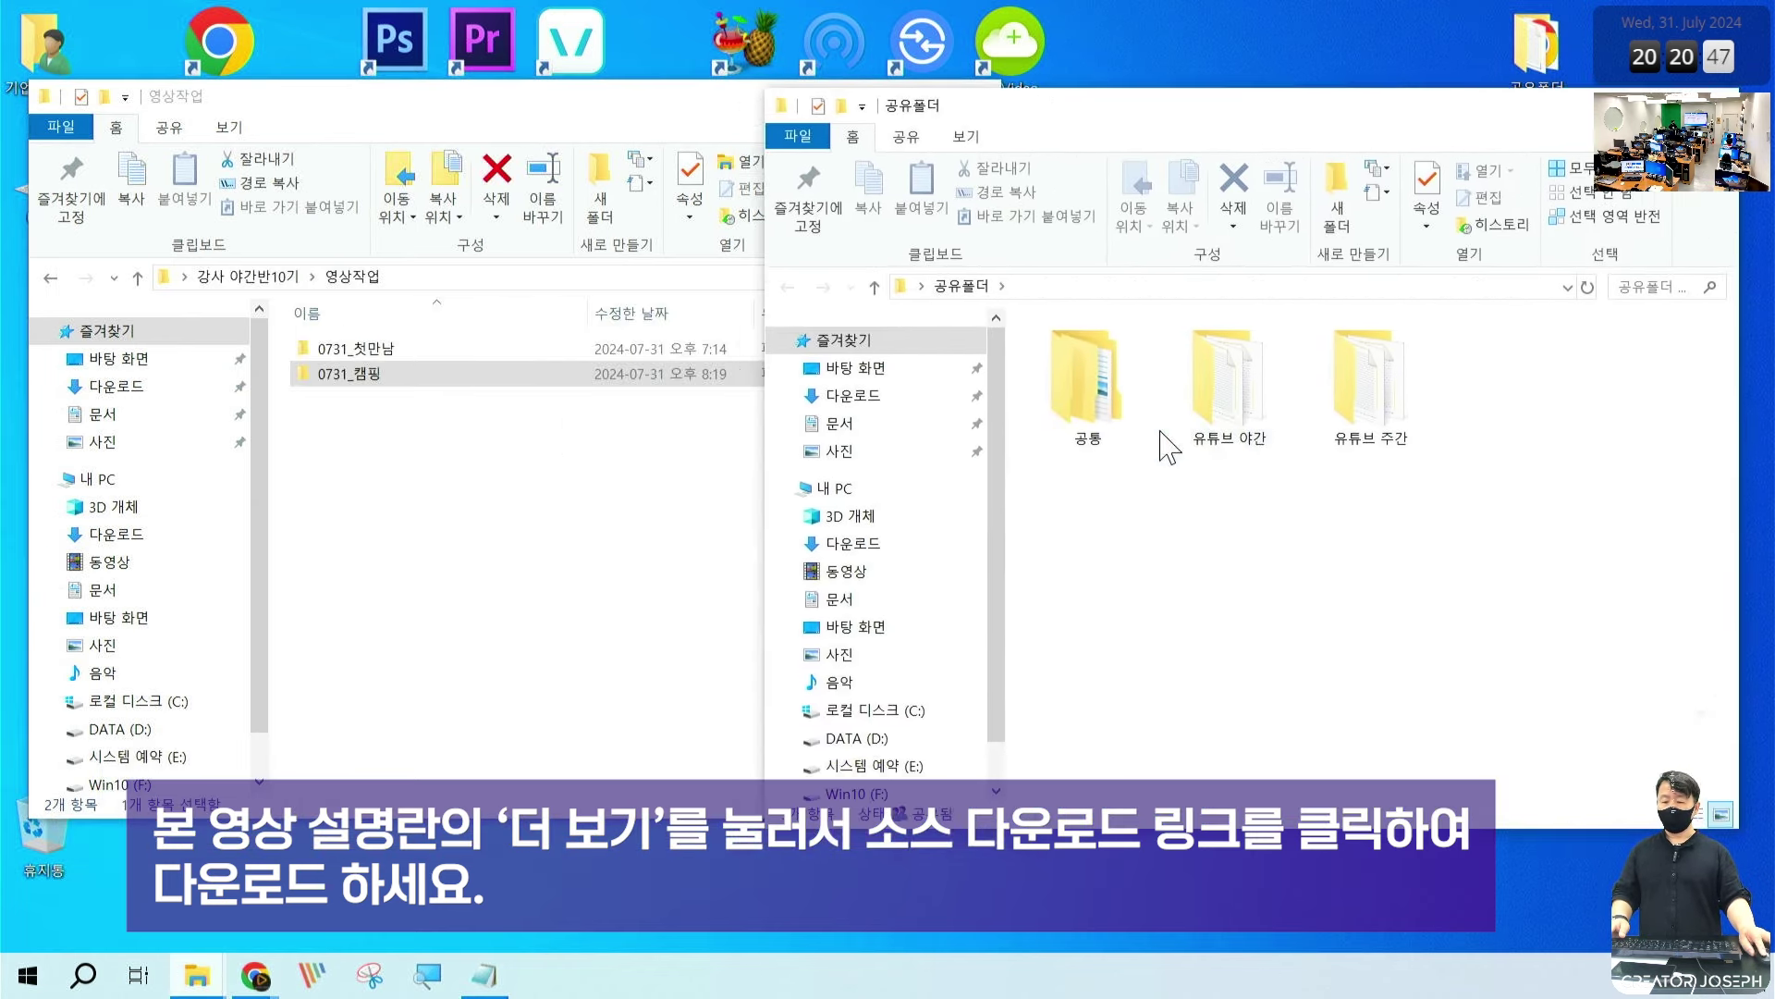
{"action": "double_click", "coordinate": [1105, 393]}
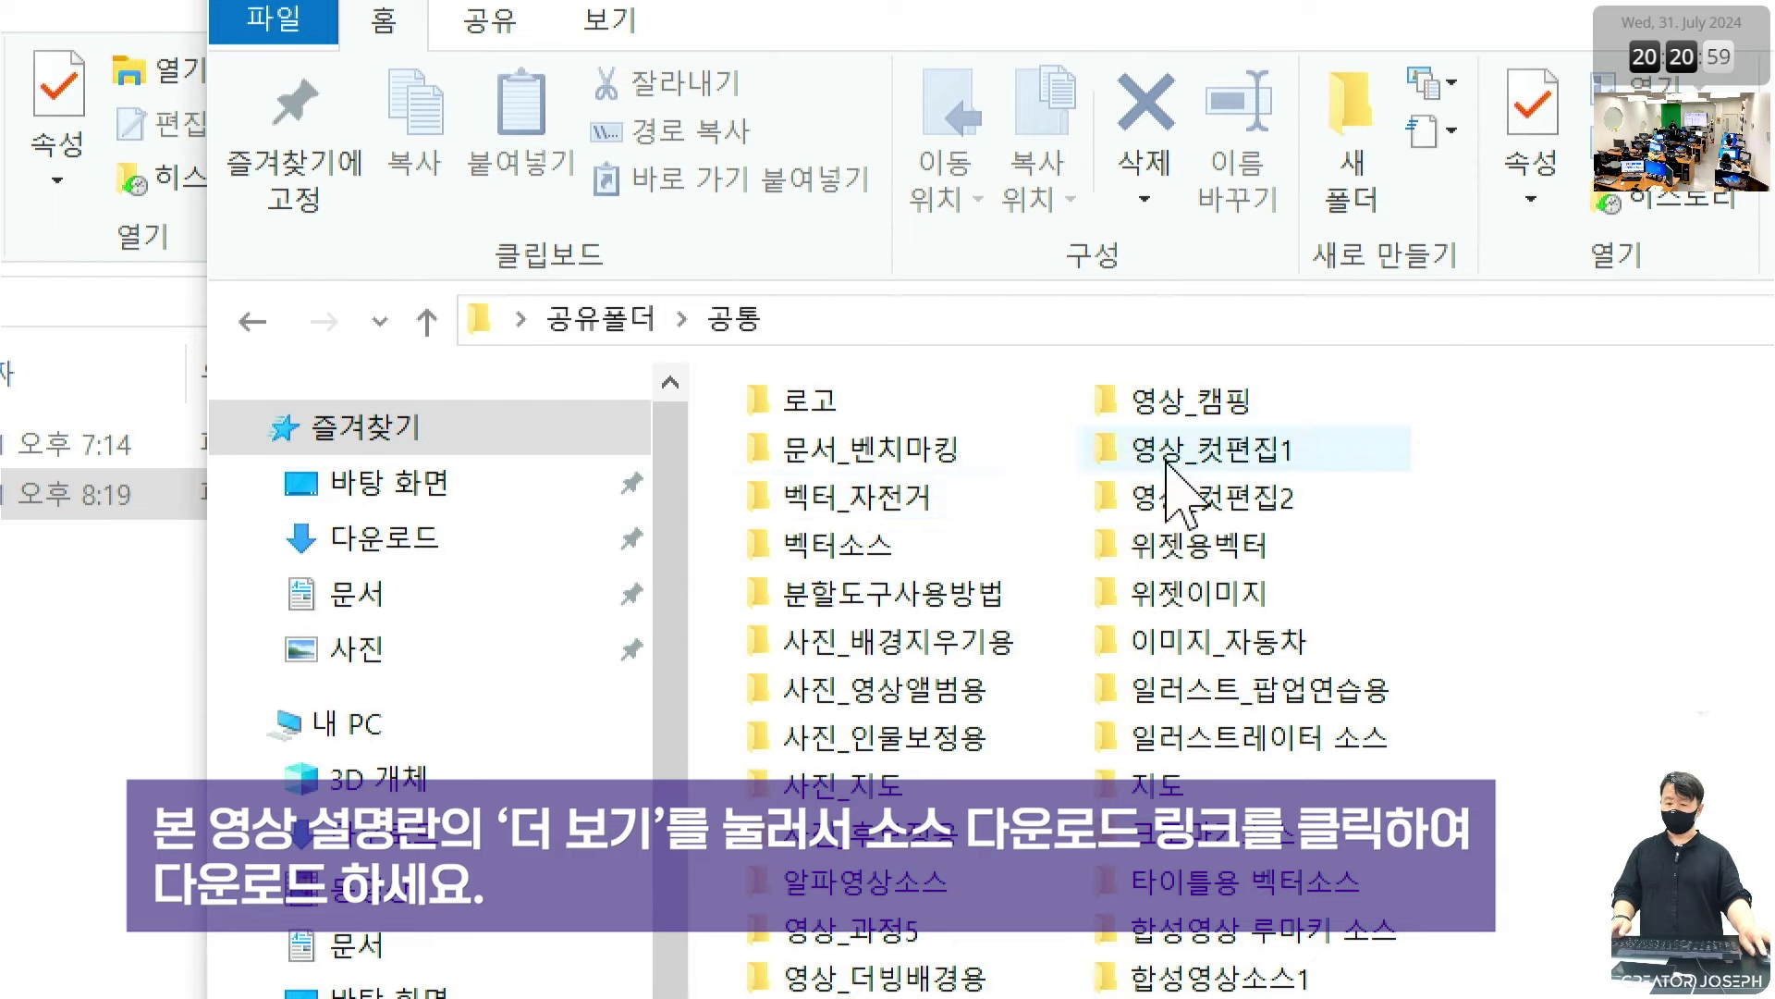
{"action": "left_click", "coordinate": [1169, 398]}
{"action": "double_click", "coordinate": [1168, 398]}
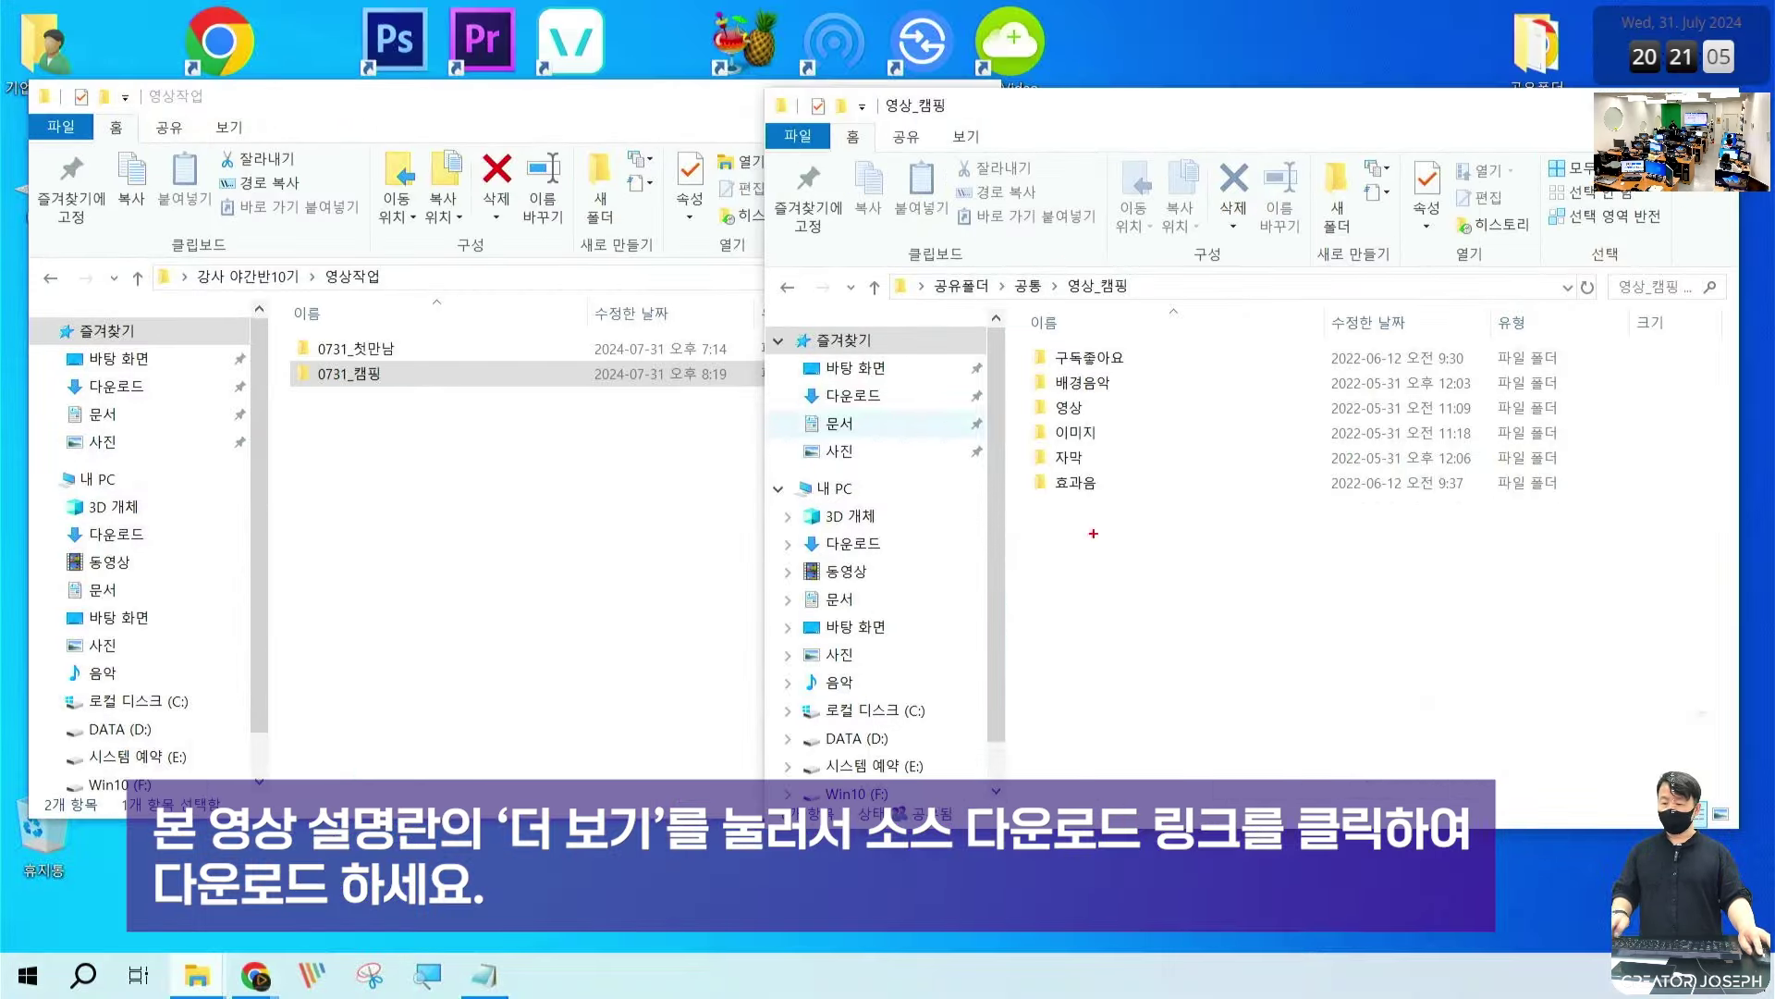
{"action": "double_click", "coordinate": [393, 375]}
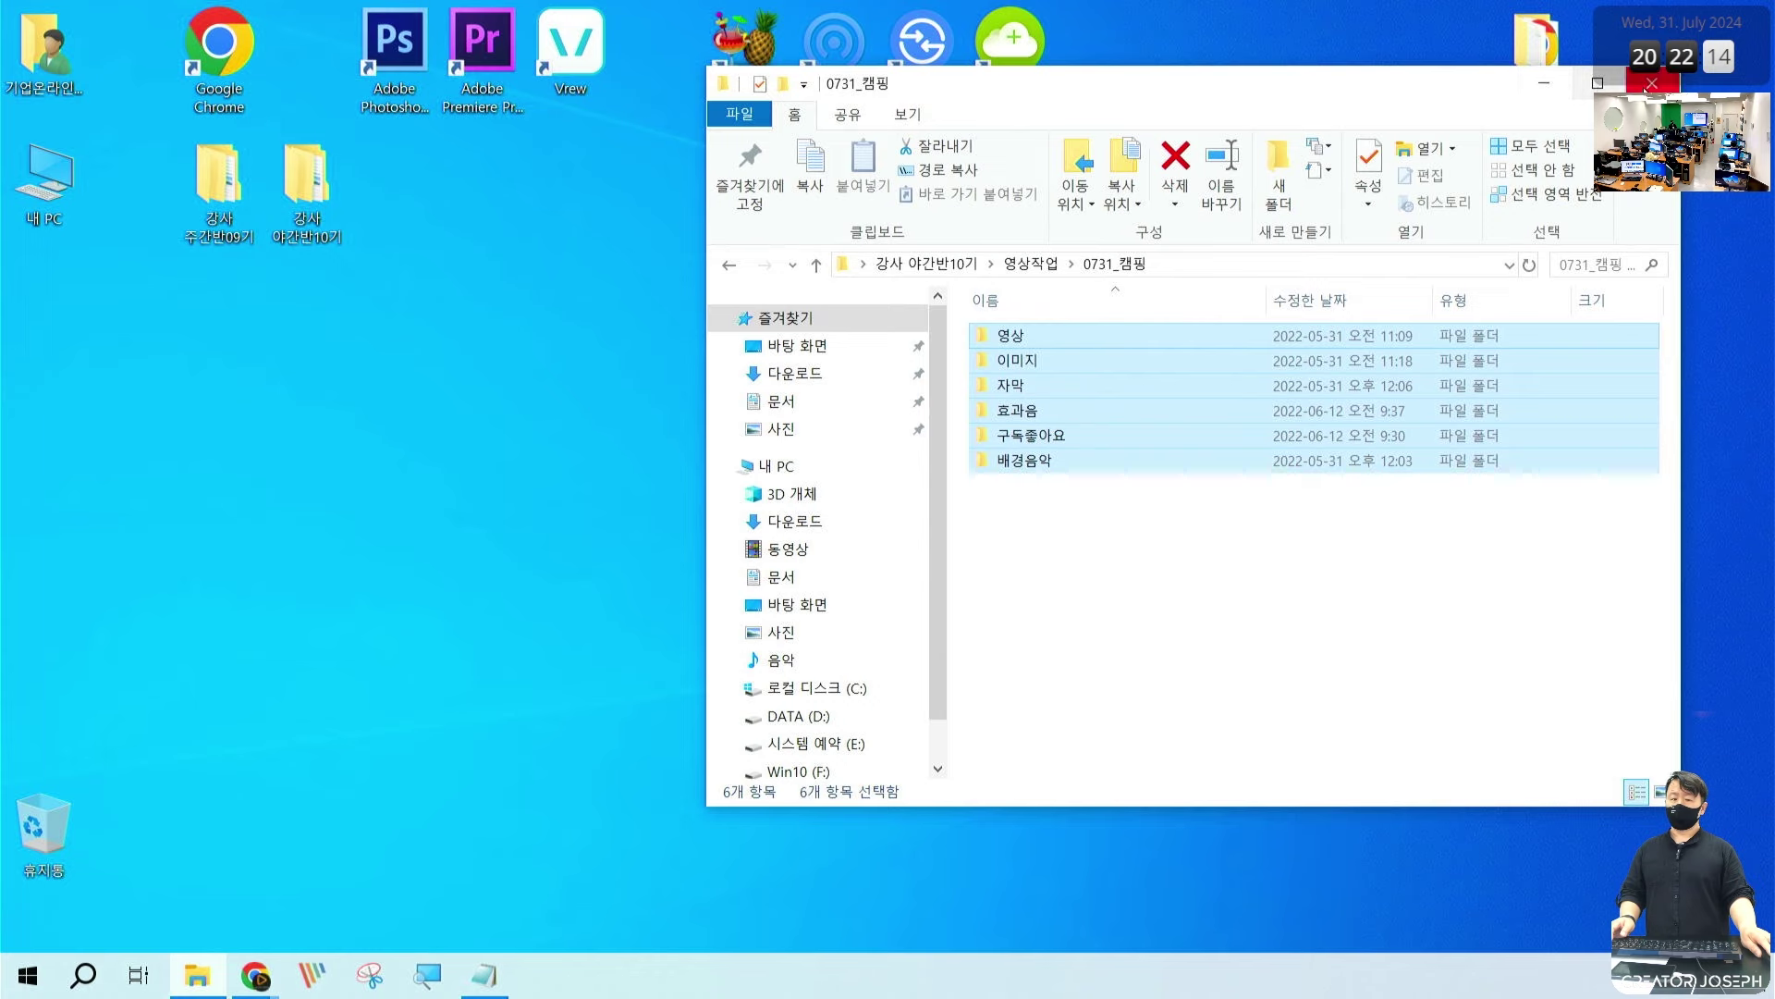
{"action": "left_click", "coordinate": [1652, 82]}
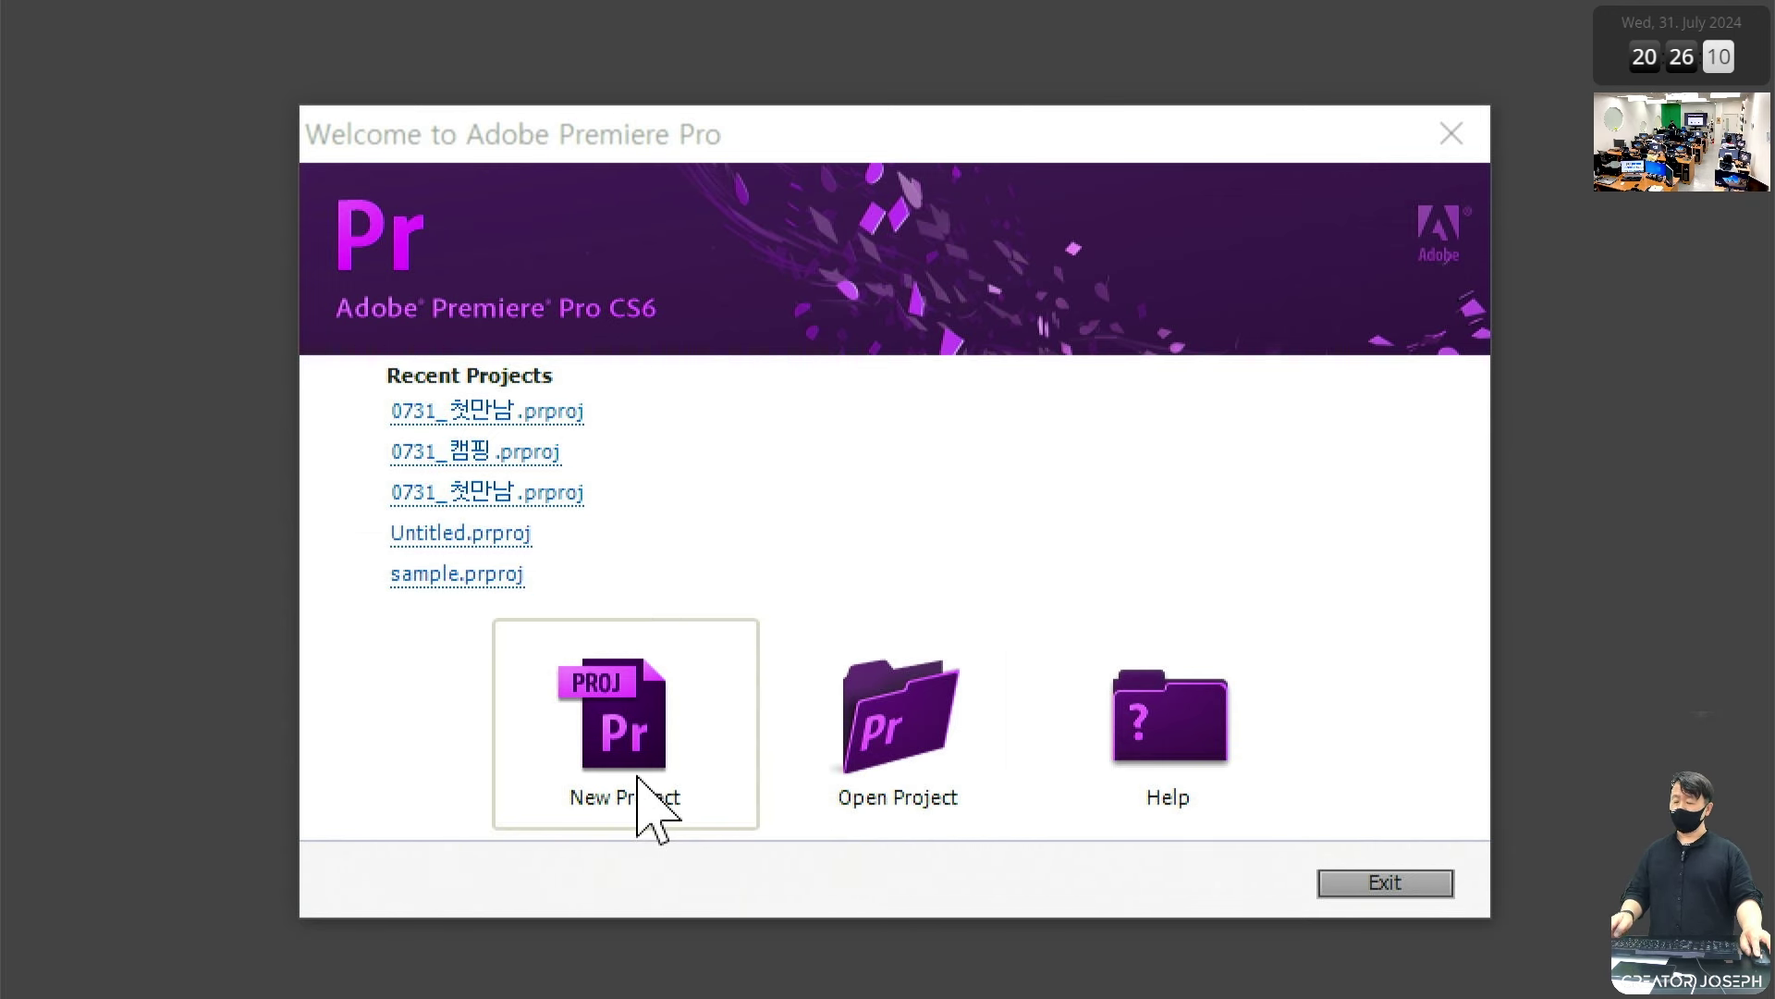
Step: Start a new project in Premiere Pro and open the folder browser for its location
{"action": "left_click_drag", "start_coordinate": [476, 650], "coordinate": [718, 832]}
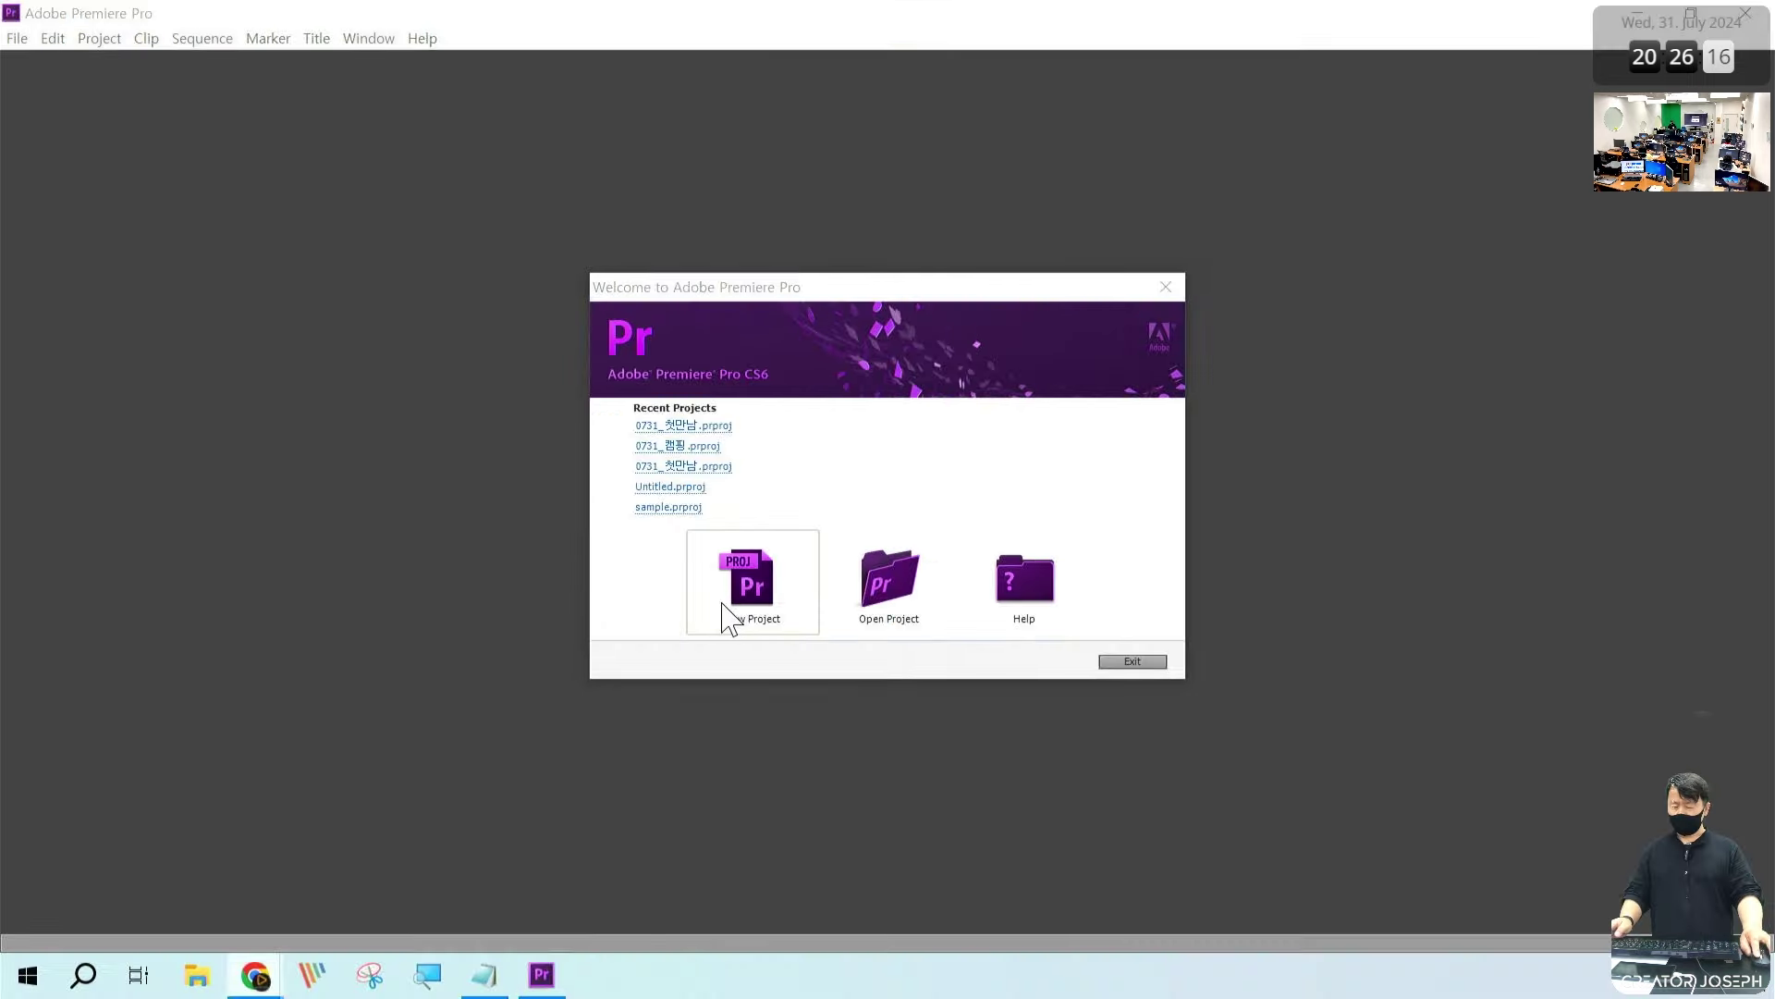
{"action": "left_click", "coordinate": [573, 781]}
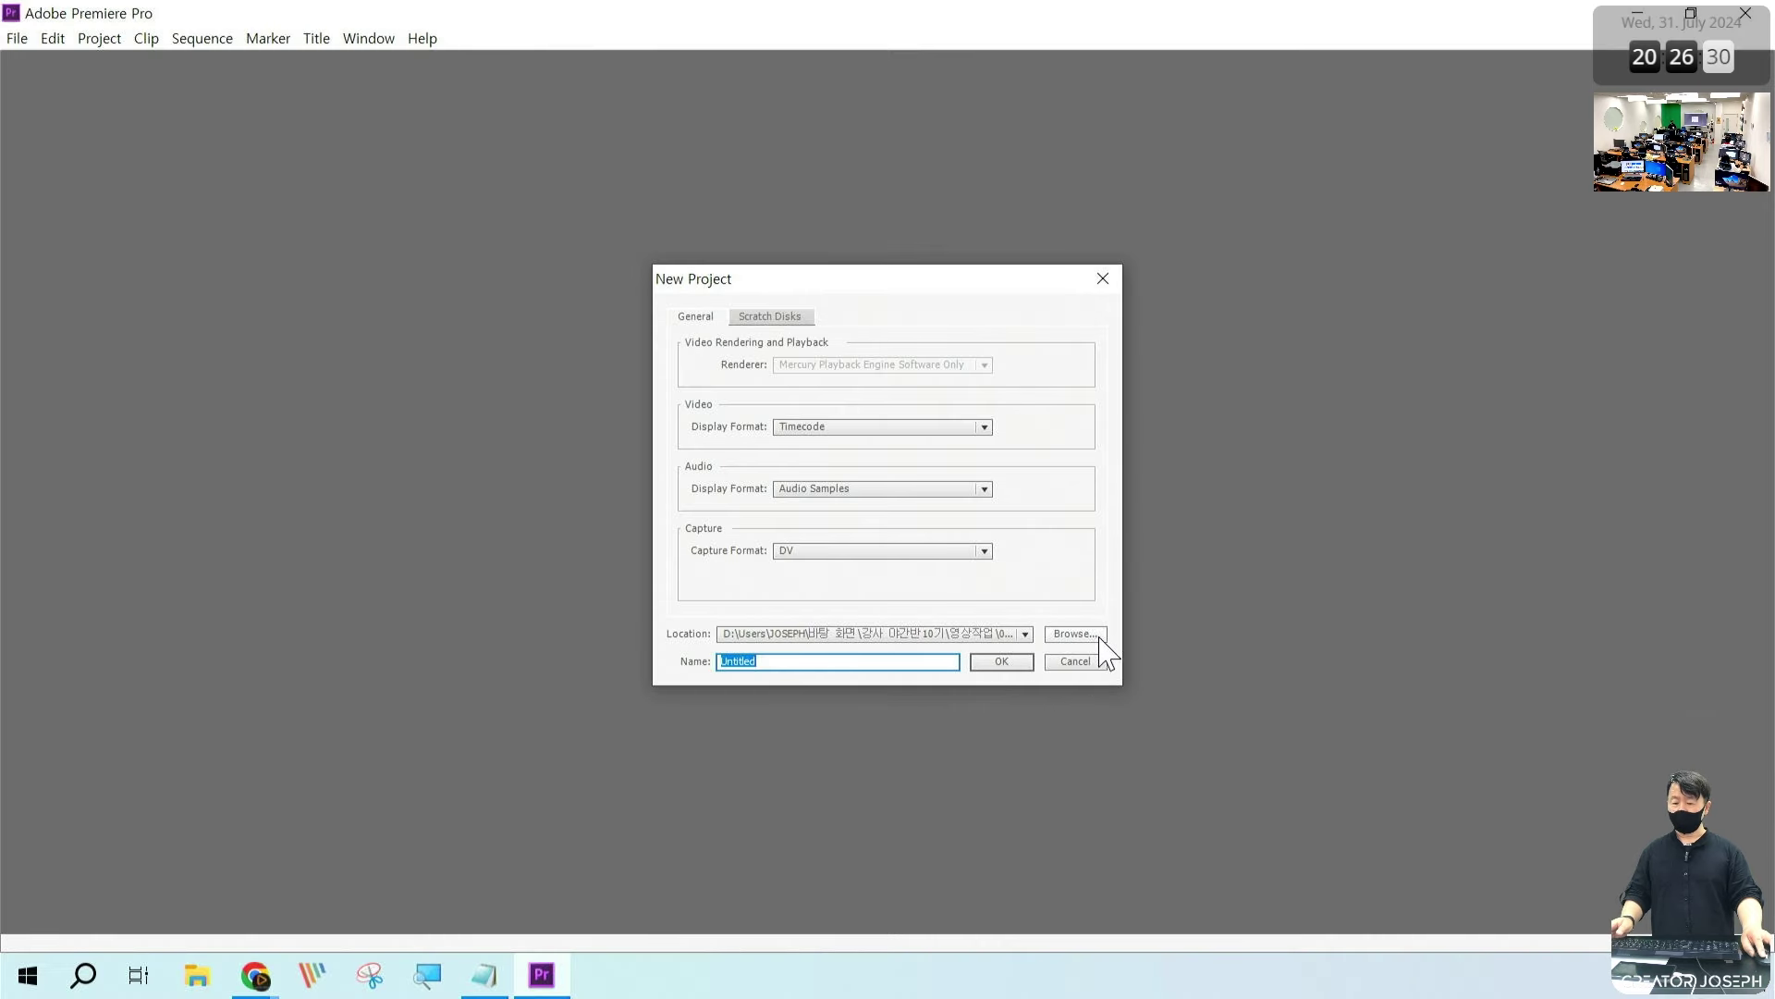
{"action": "left_click", "coordinate": [1107, 792]}
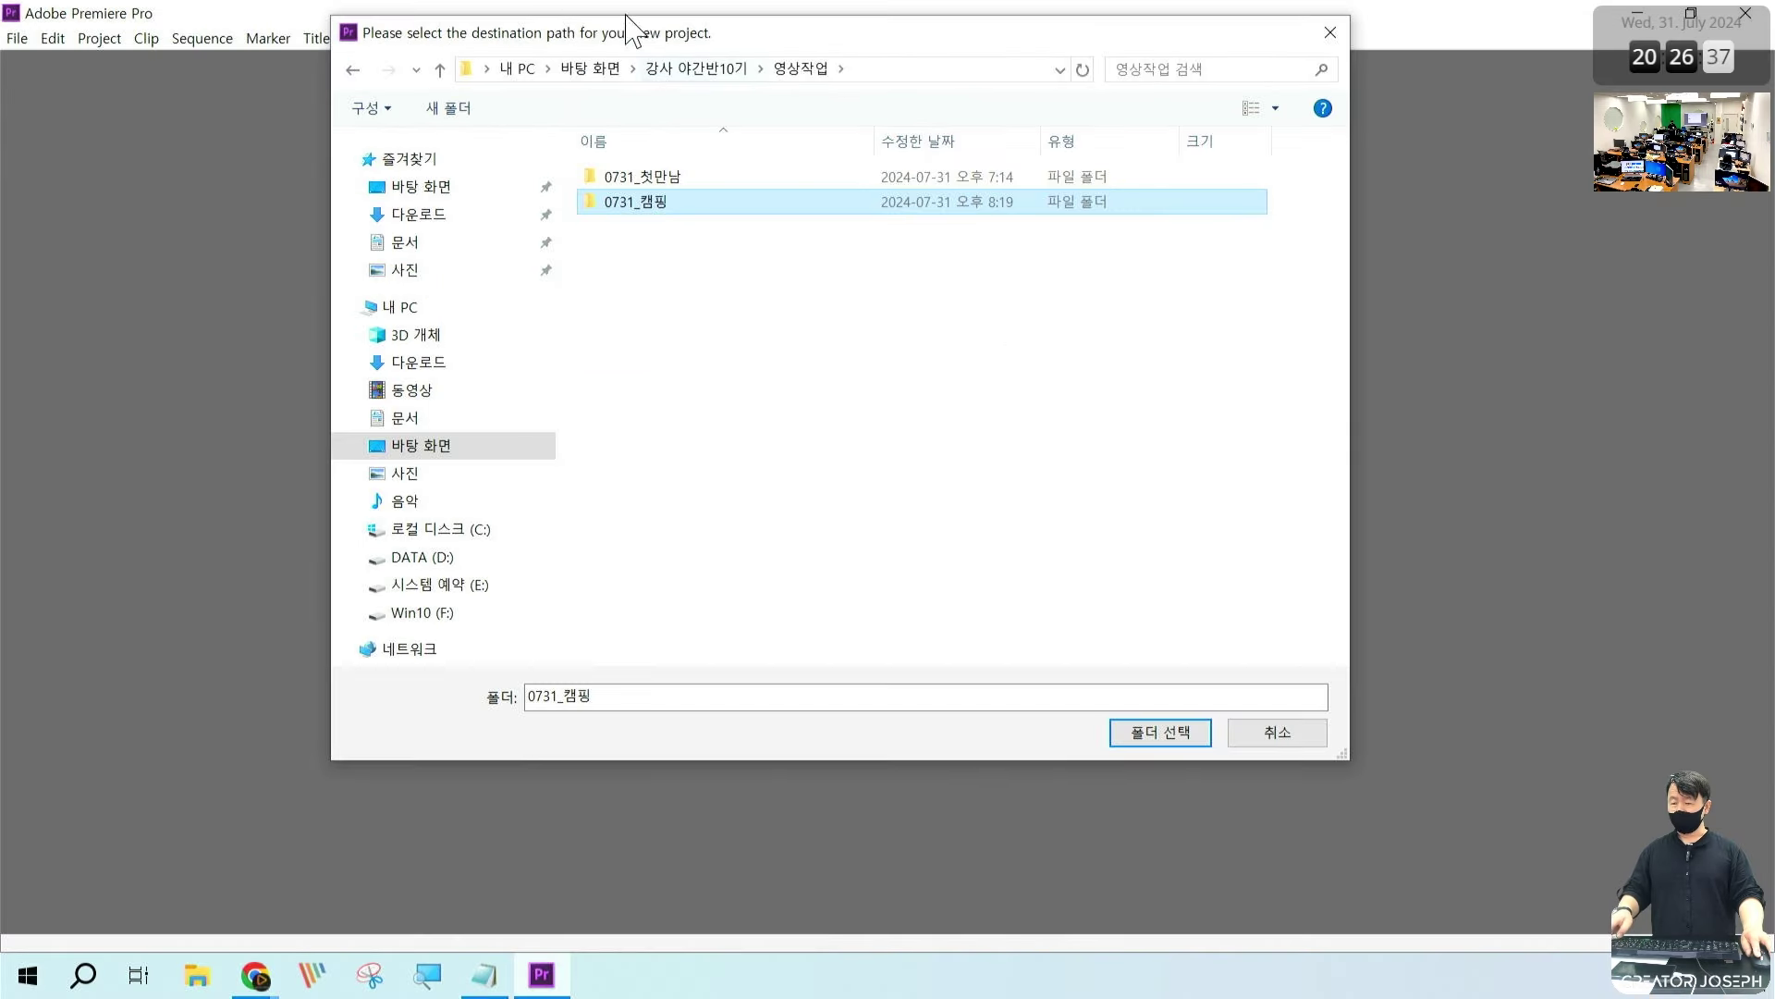
{"action": "left_click_drag", "start_coordinate": [418, 25], "coordinate": [446, 247]}
{"action": "left_click_drag", "start_coordinate": [788, 265], "coordinate": [737, 275]}
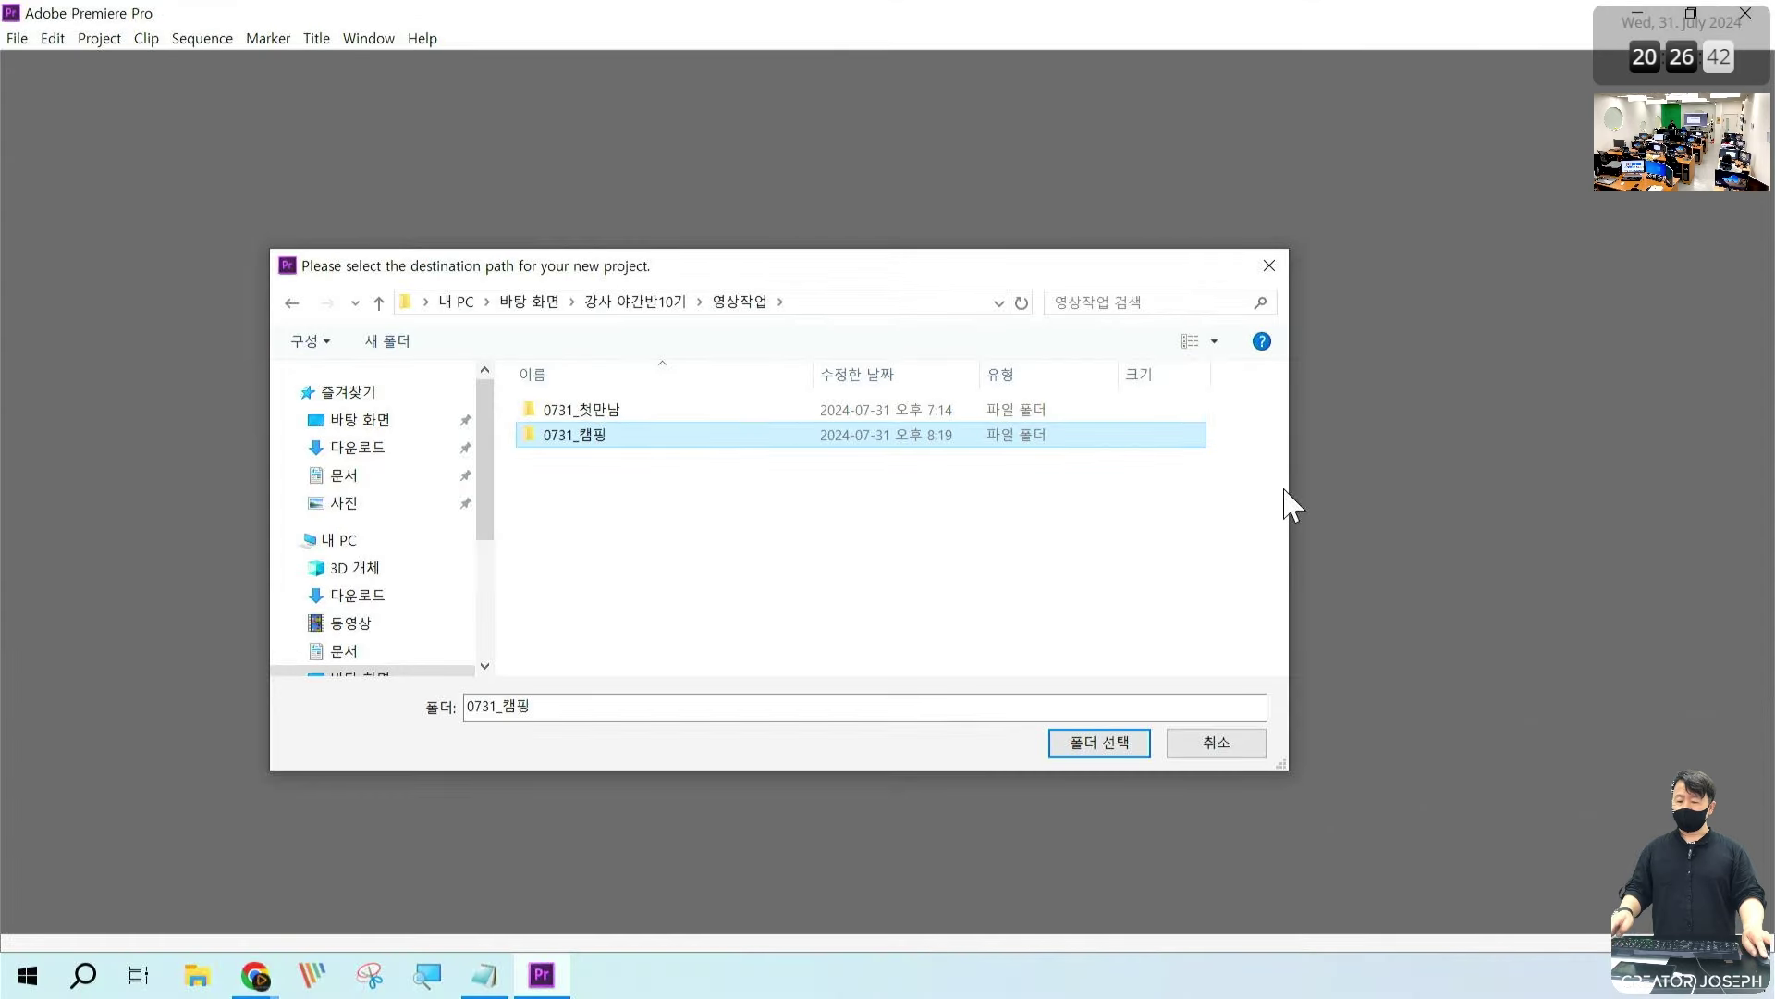
{"action": "left_click_drag", "start_coordinate": [1285, 478], "coordinate": [926, 474]}
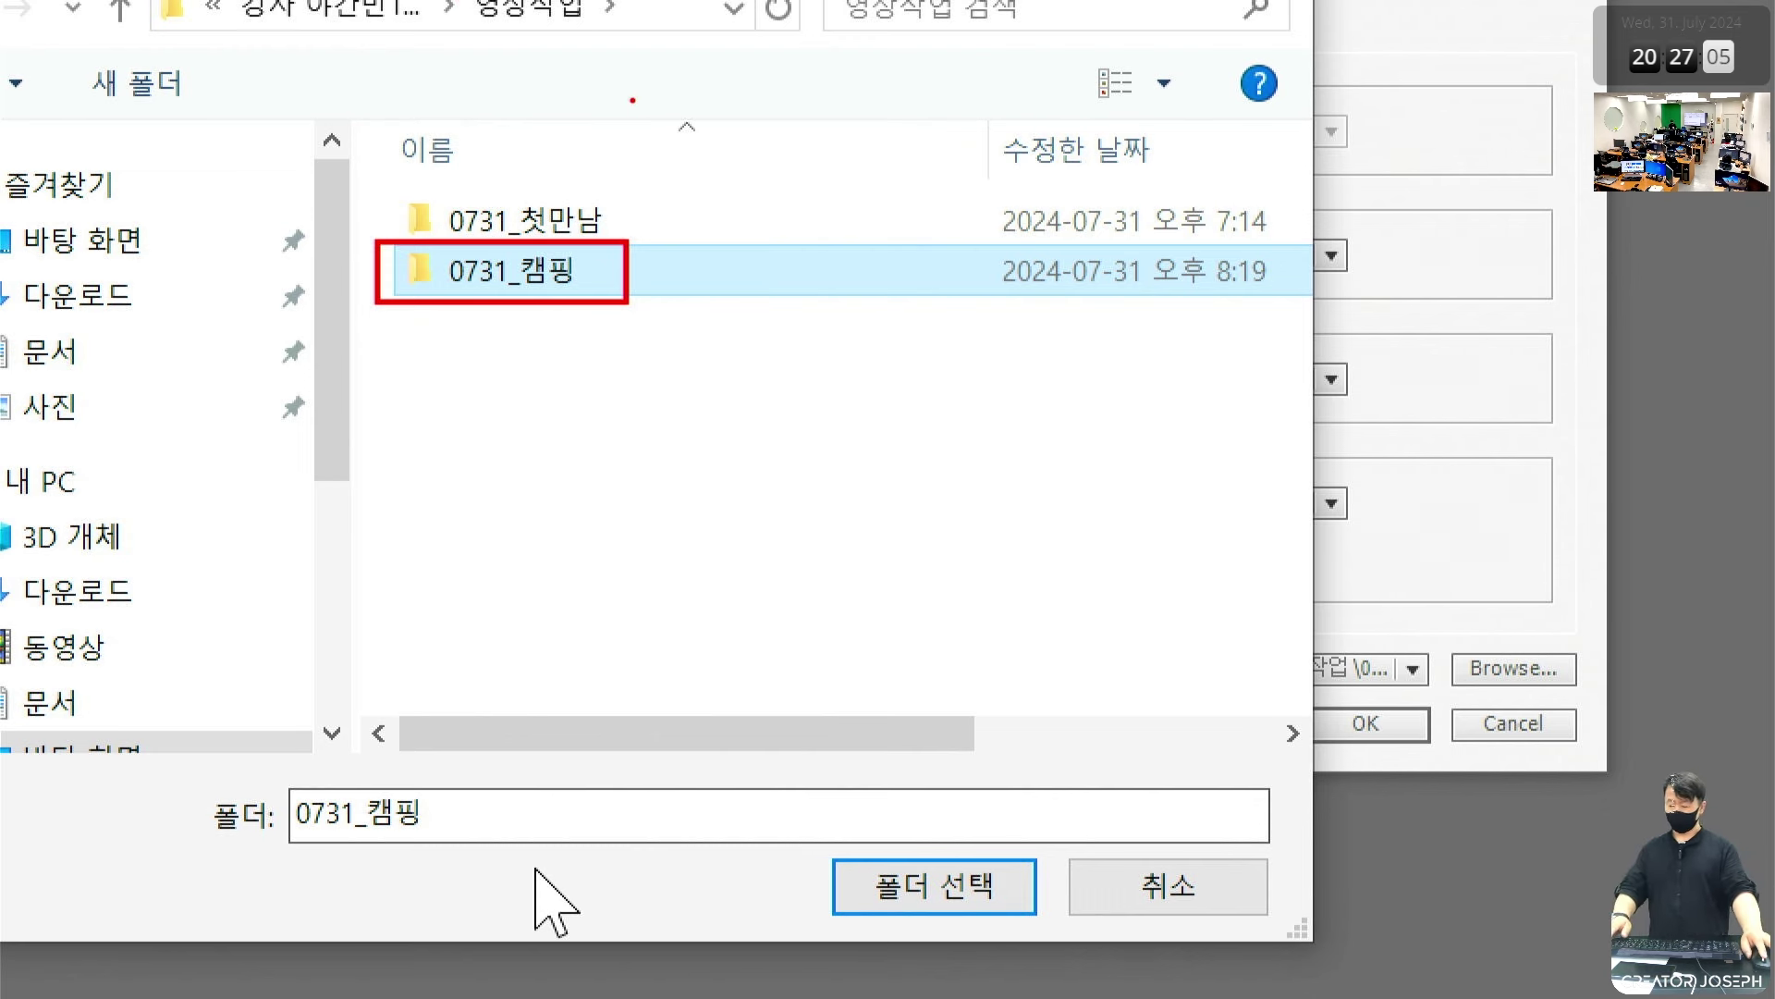
{"action": "key", "text": "Escape"}
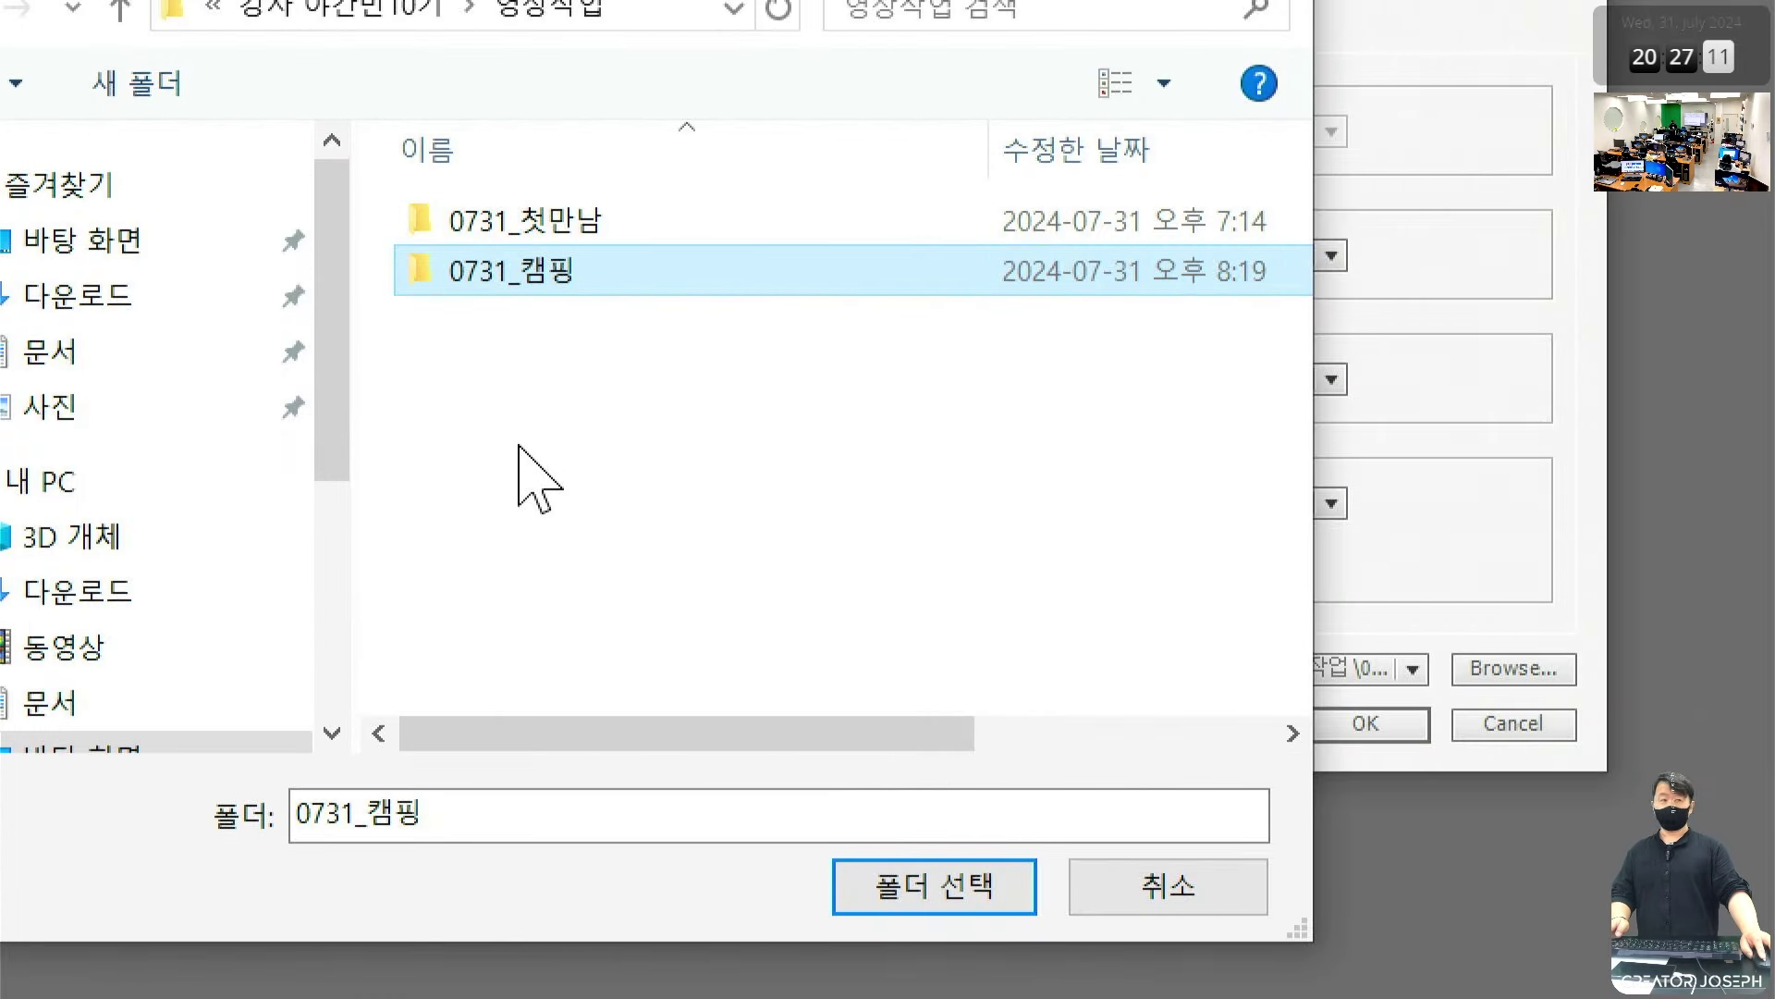
{"action": "double_click", "coordinate": [572, 270]}
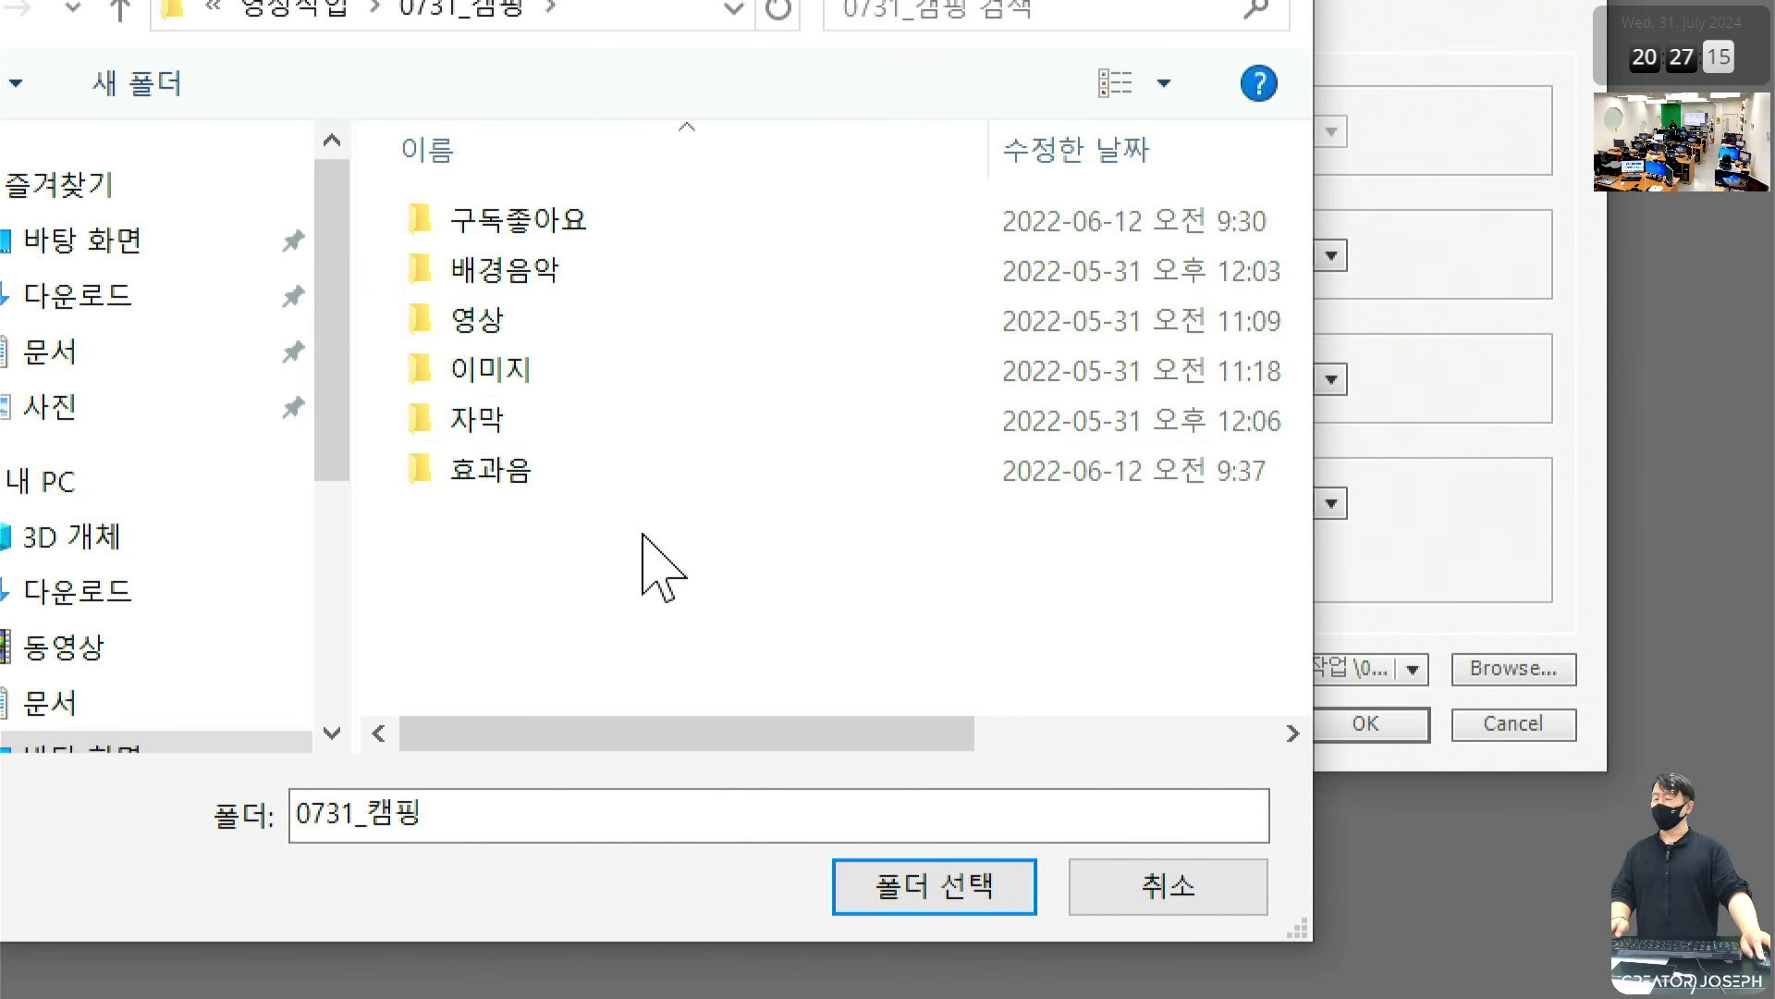
{"action": "left_click", "coordinate": [575, 275]}
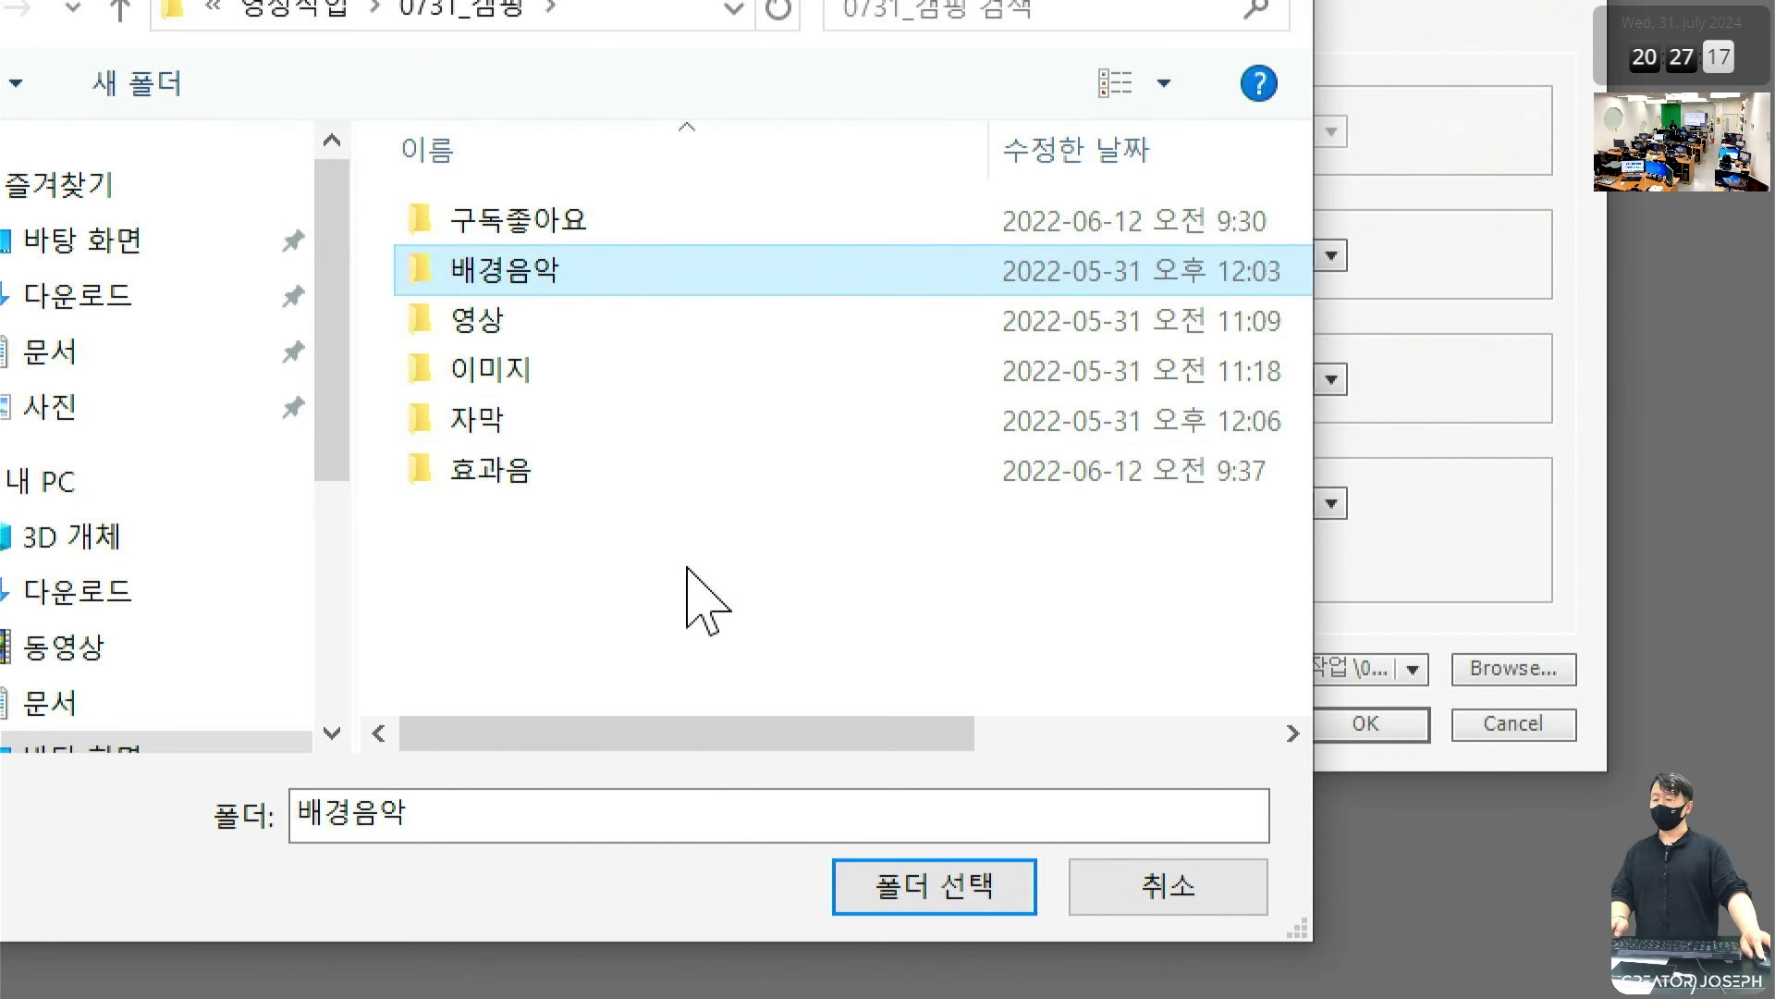
{"action": "left_click_drag", "start_coordinate": [392, 242], "coordinate": [658, 307]}
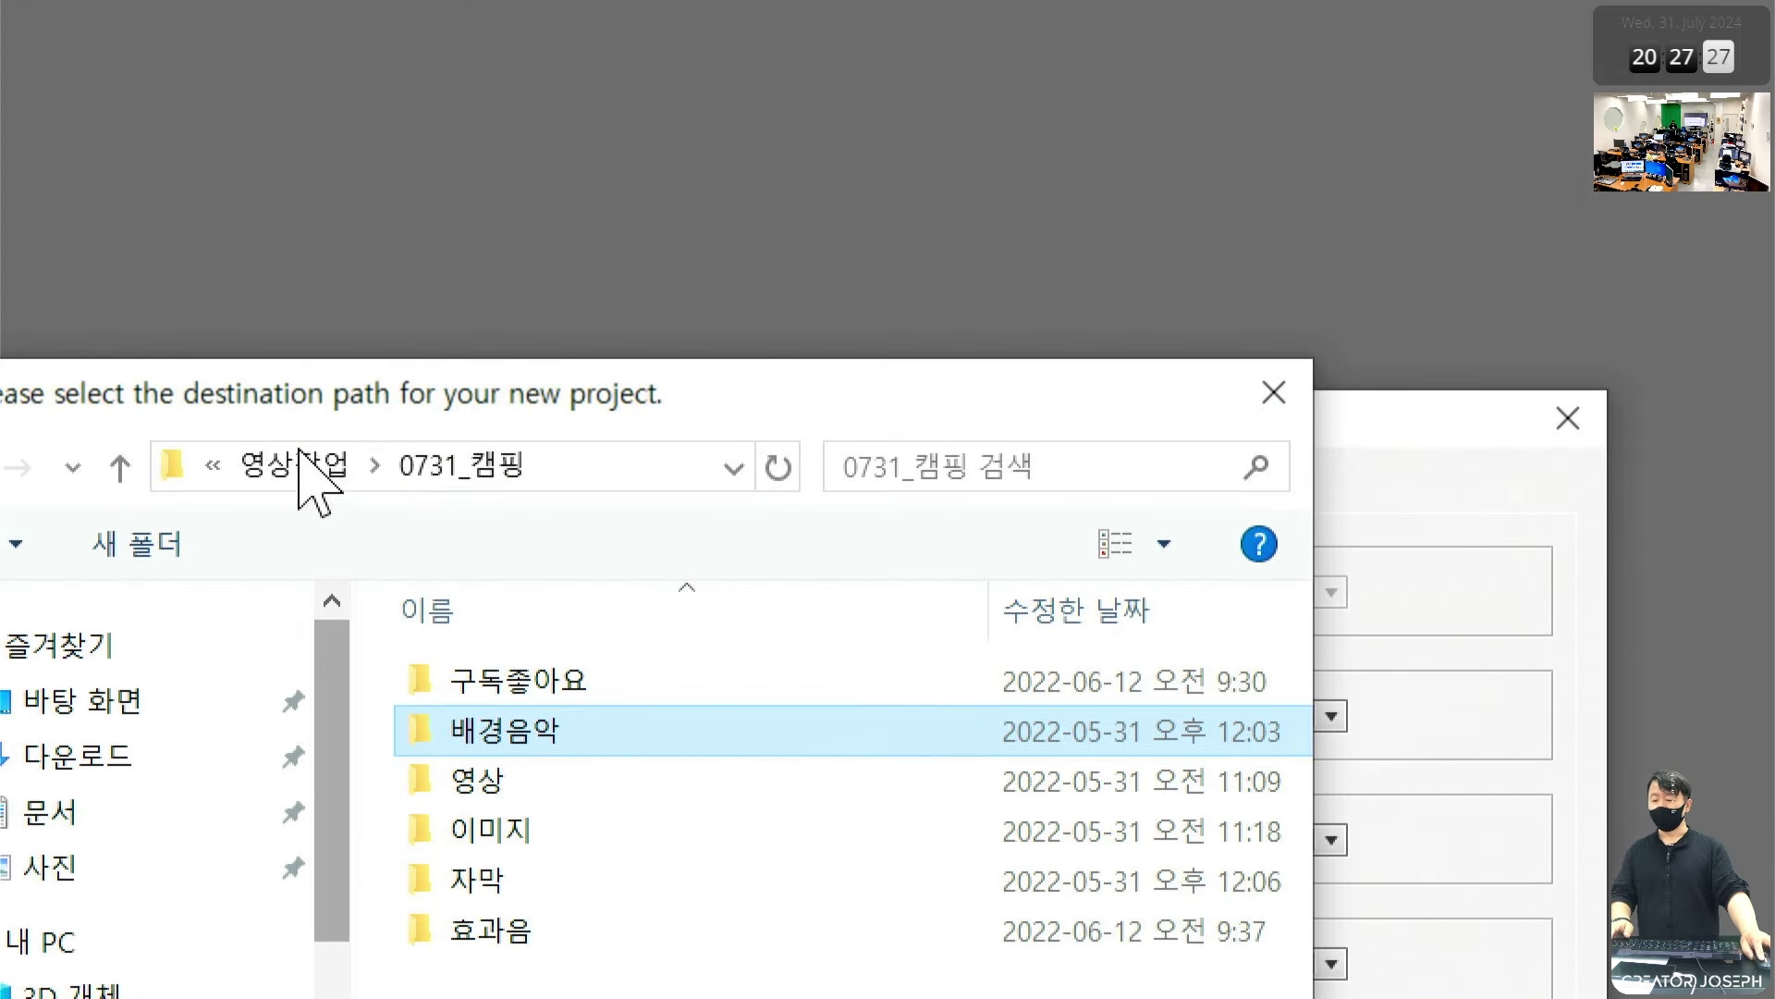
{"action": "left_click", "coordinate": [301, 3]}
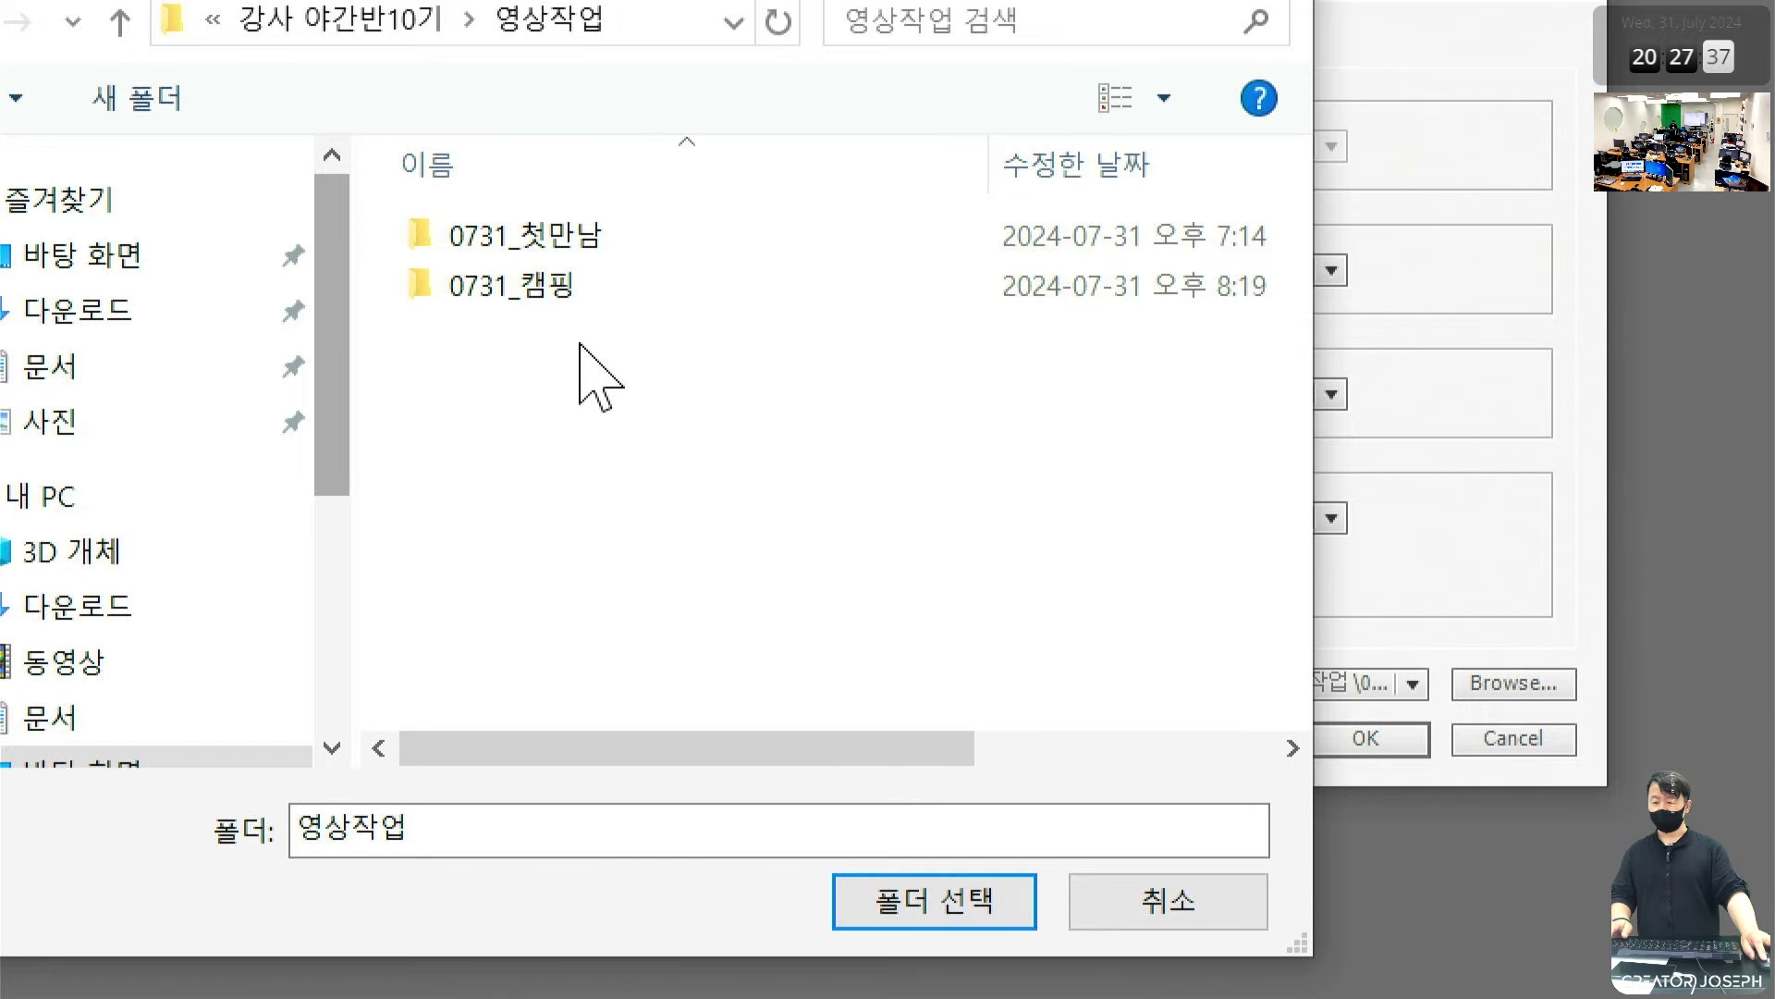
Step: Choose the 0731_캠핑 folder inside 영상작업 as the new project's location
{"action": "left_click", "coordinate": [525, 285]}
{"action": "left_click", "coordinate": [922, 856]}
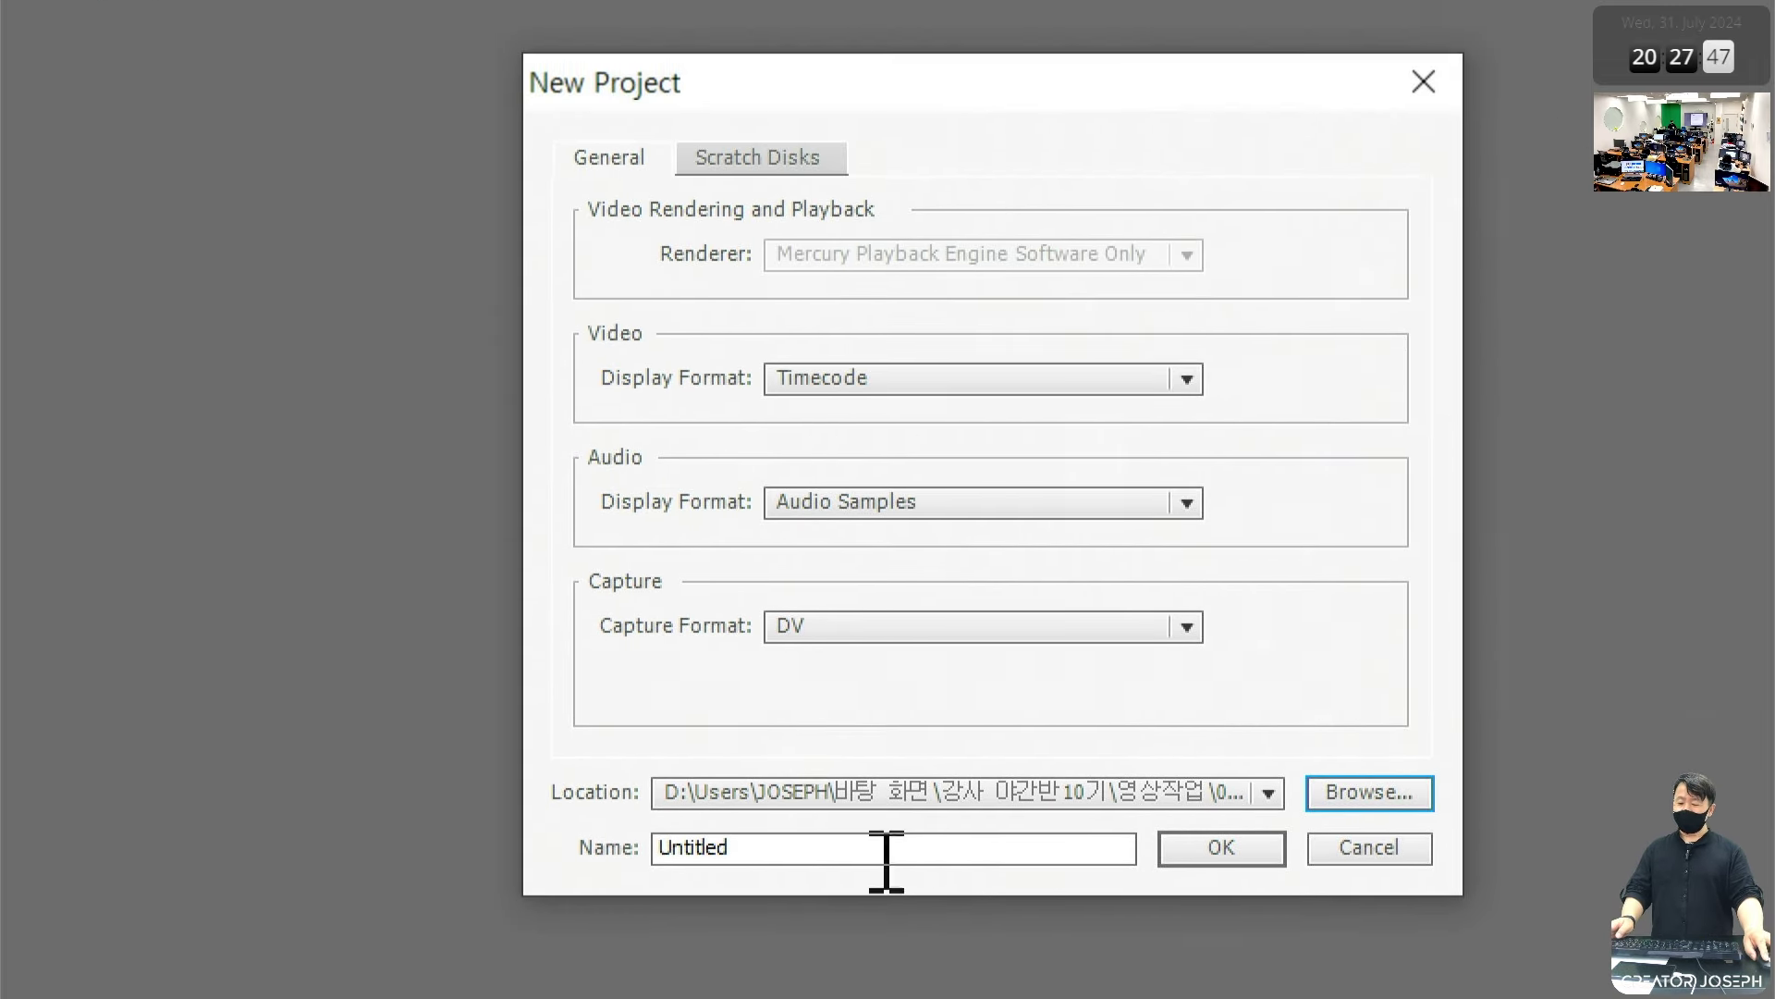
Step: Name the new project 0731_캠핑 and create it
{"action": "left_click", "coordinate": [803, 826]}
{"action": "key", "text": "BackSpace"}
{"action": "key", "text": "BackSpace"}
{"action": "key", "text": "BackSpace"}
{"action": "key", "text": "BackSpace"}
{"action": "key", "text": "BackSpace"}
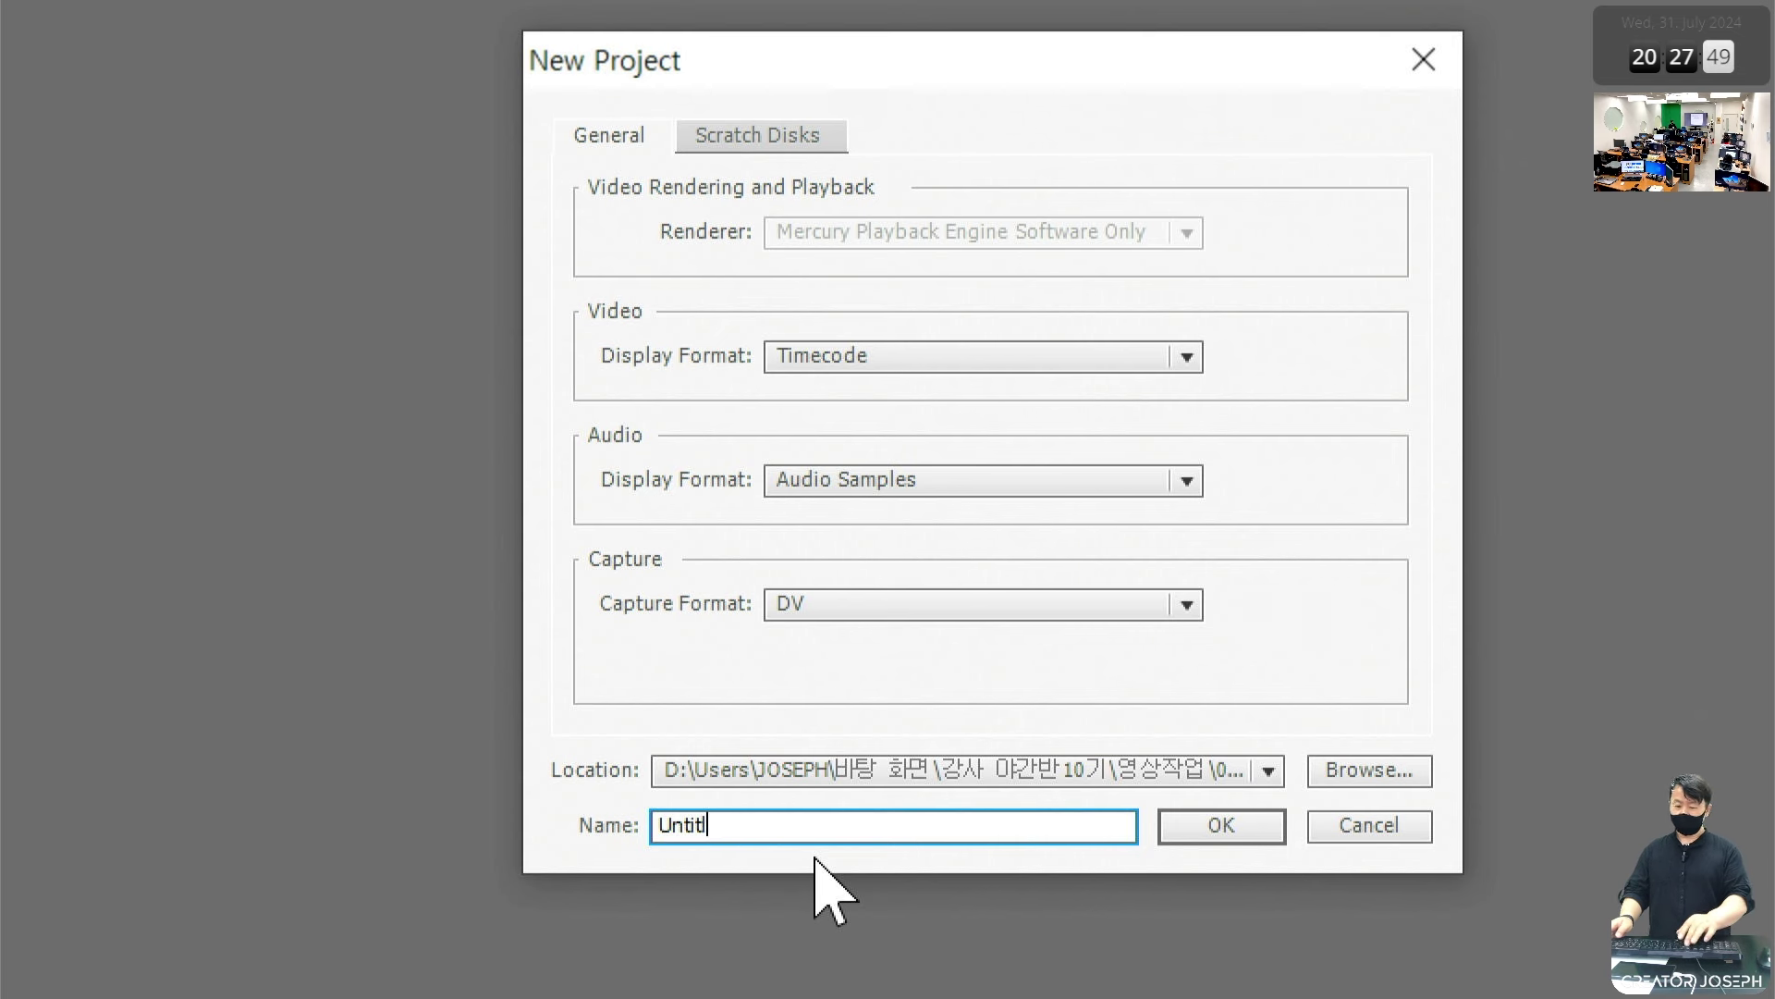
{"action": "key", "text": "BackSpace"}
{"action": "key", "text": "BackSpace"}
{"action": "key", "text": "BackSpace"}
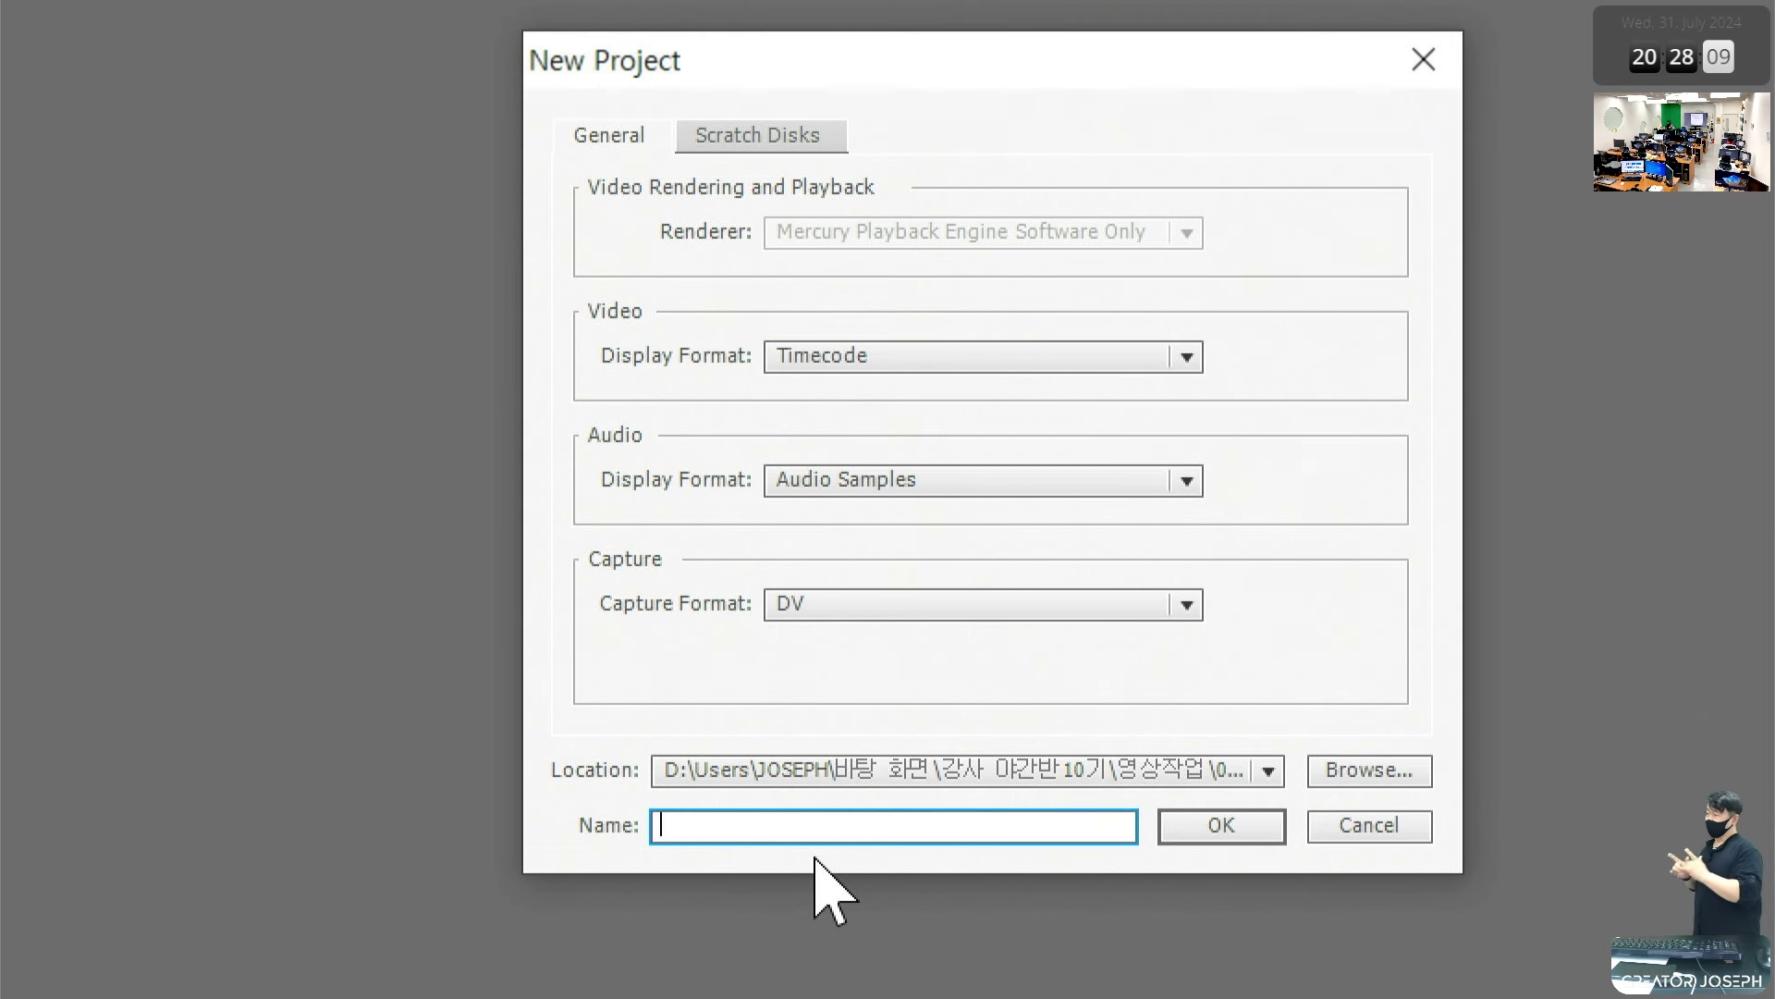
{"action": "type", "text": "07"}
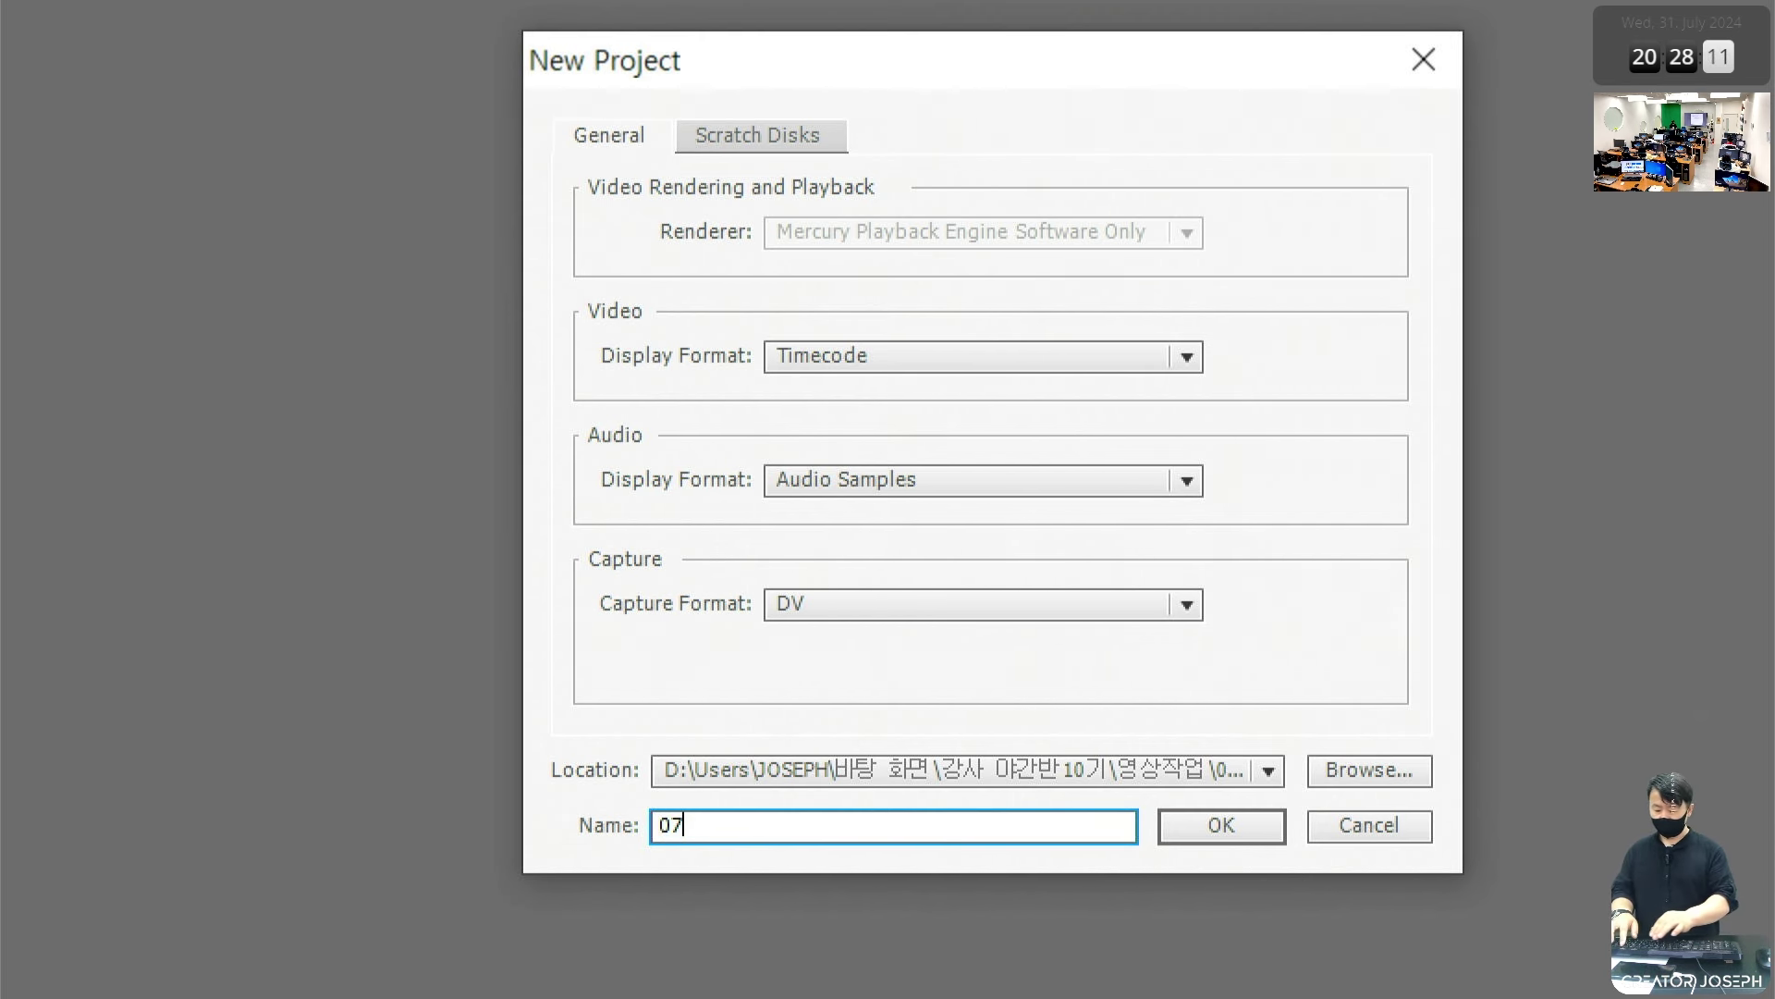
{"action": "type", "text": "31_zo"}
{"action": "key", "text": "BackSpace"}
{"action": "key", "text": "BackSpace"}
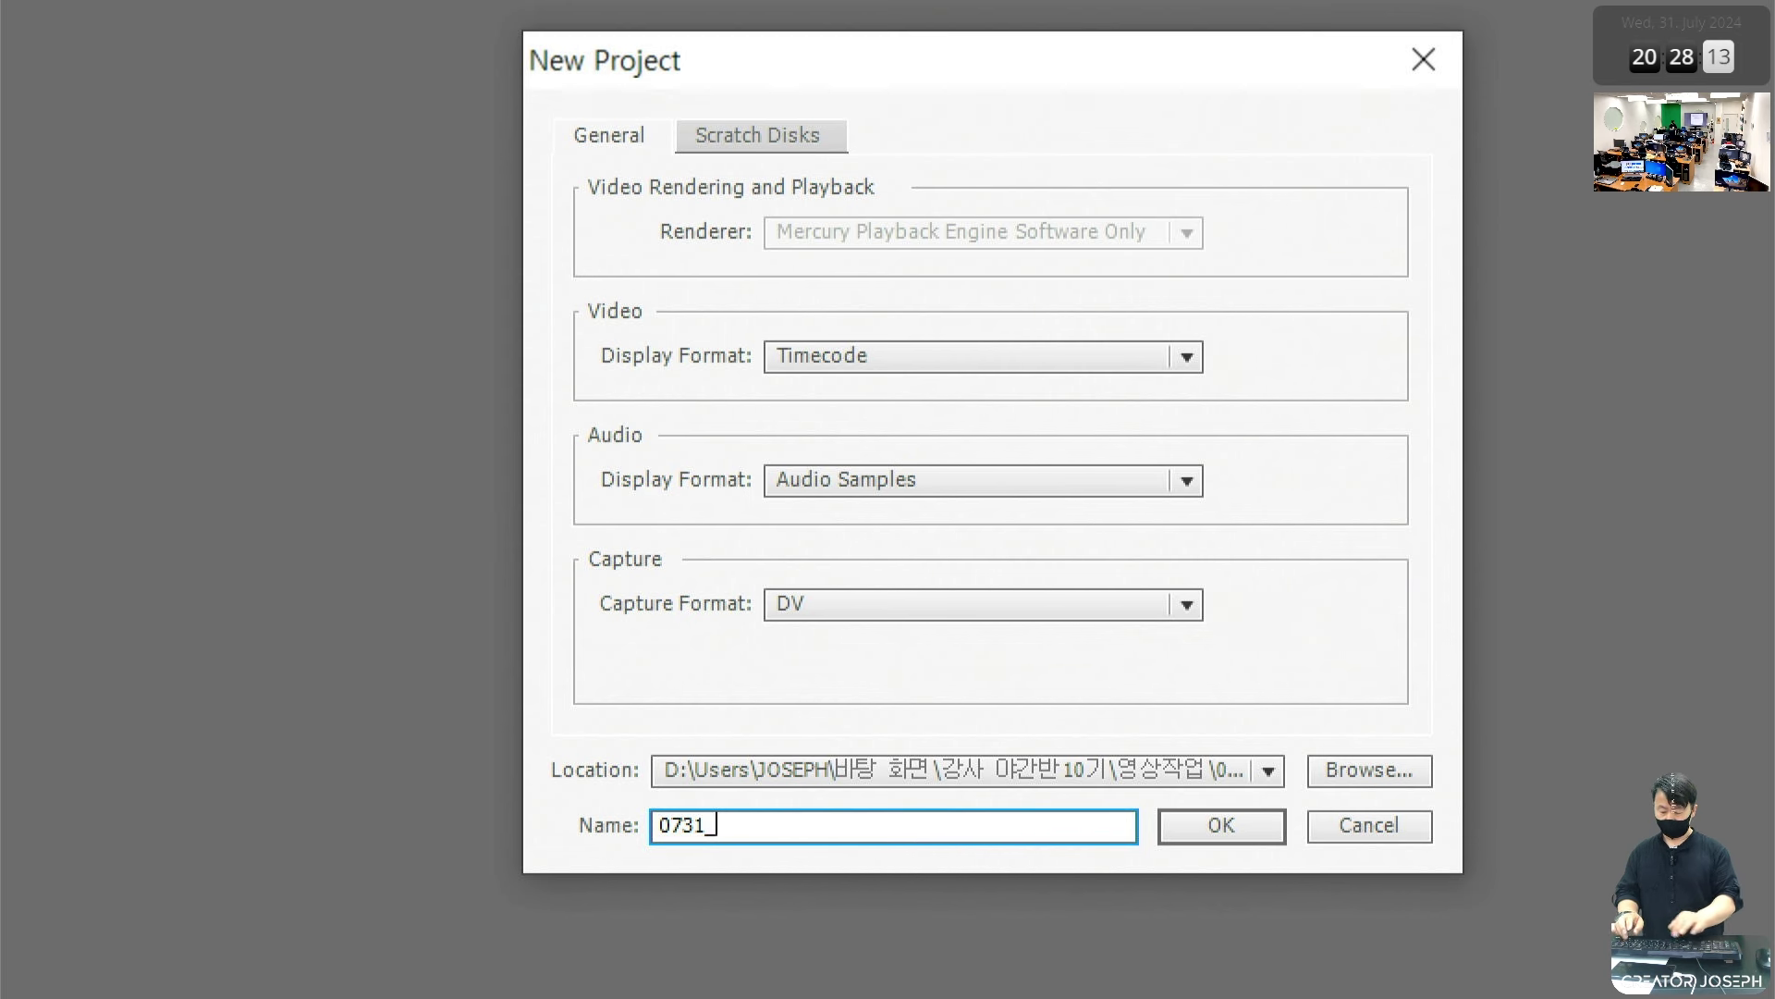
{"action": "key", "text": "Hangul"}
{"action": "type", "text": "캠핑"}
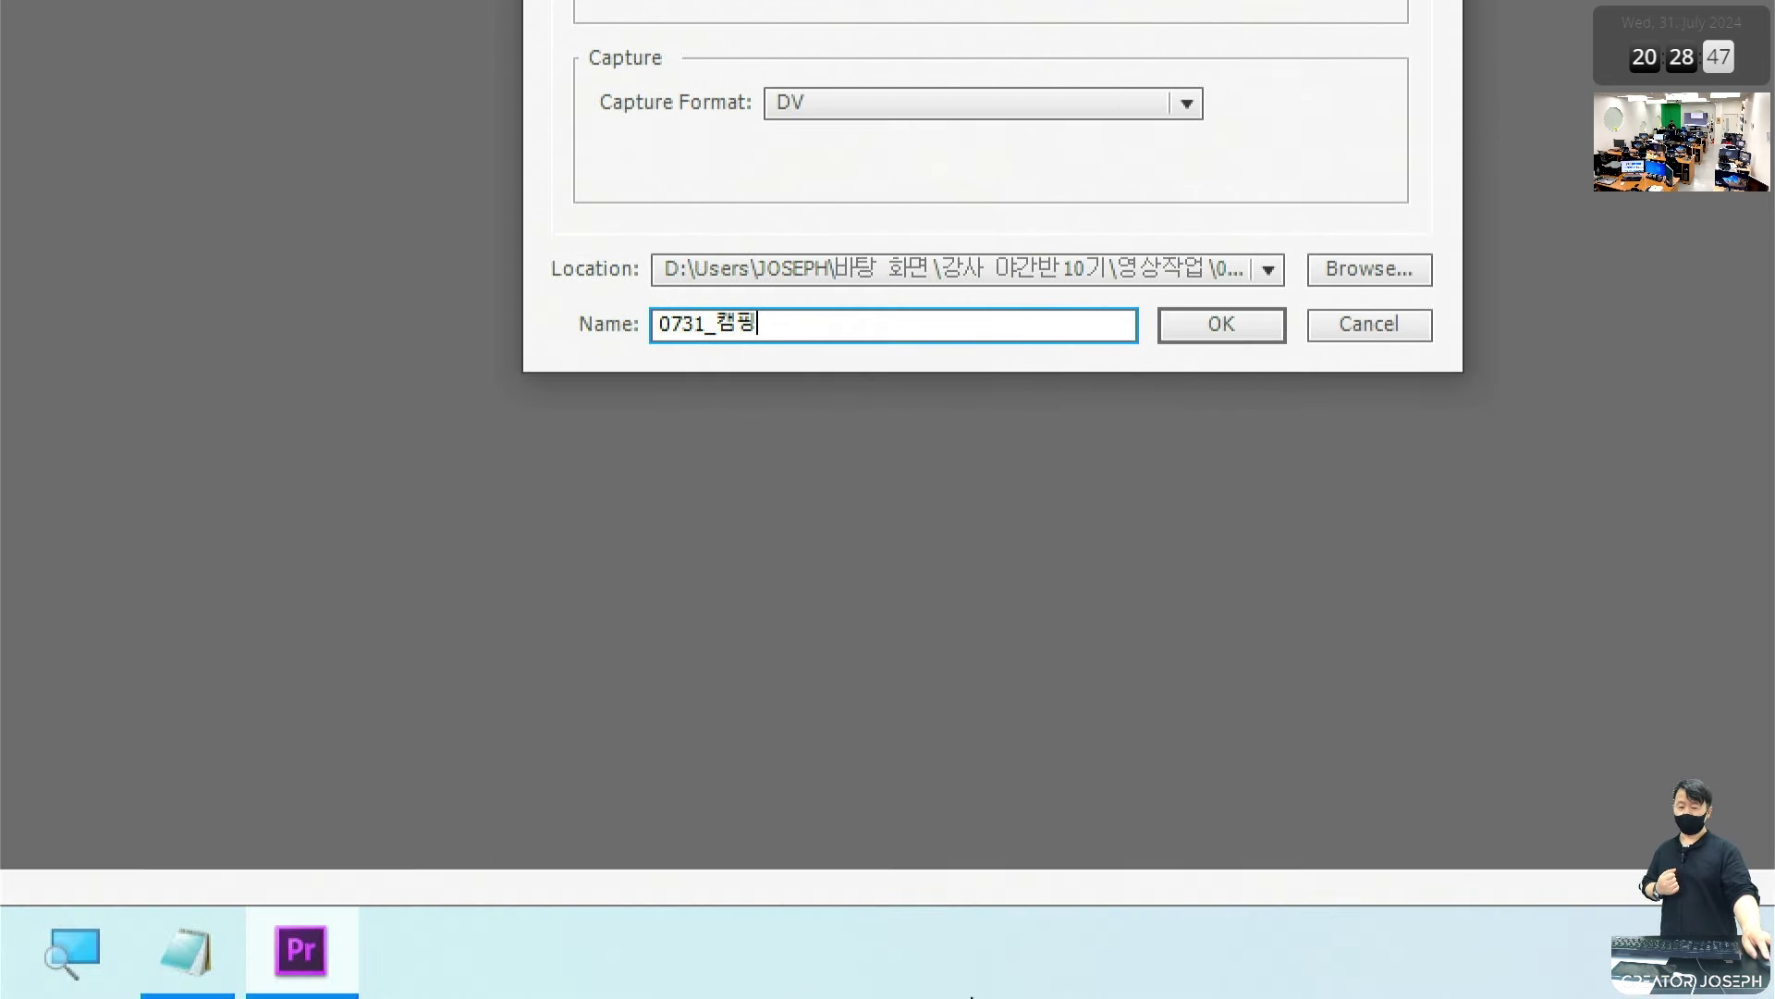
{"action": "left_click", "coordinate": [1230, 324]}
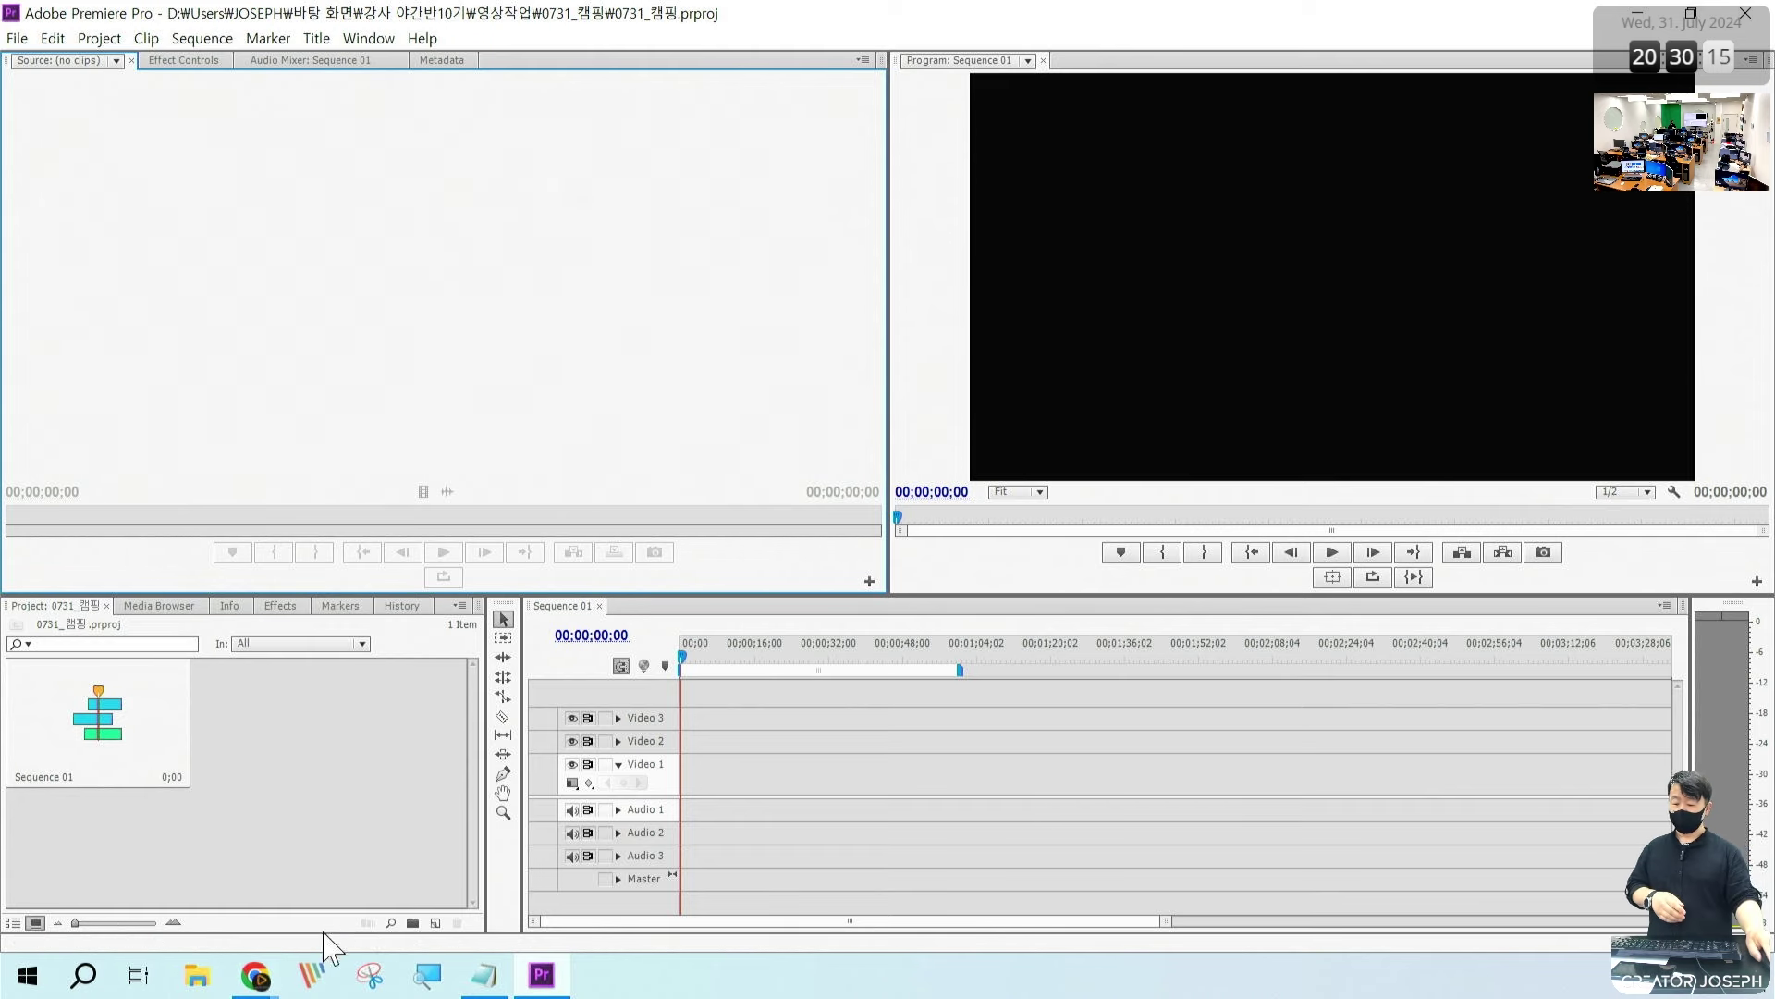
Step: Switch to the Notepad lesson plan and review the Step.2 topics, starting with 화면구성 살펴보기 and its page reference
{"action": "left_click", "coordinate": [483, 975]}
{"action": "scroll", "coordinate": [547, 733], "scroll_direction": "down", "scroll_amount": 3}
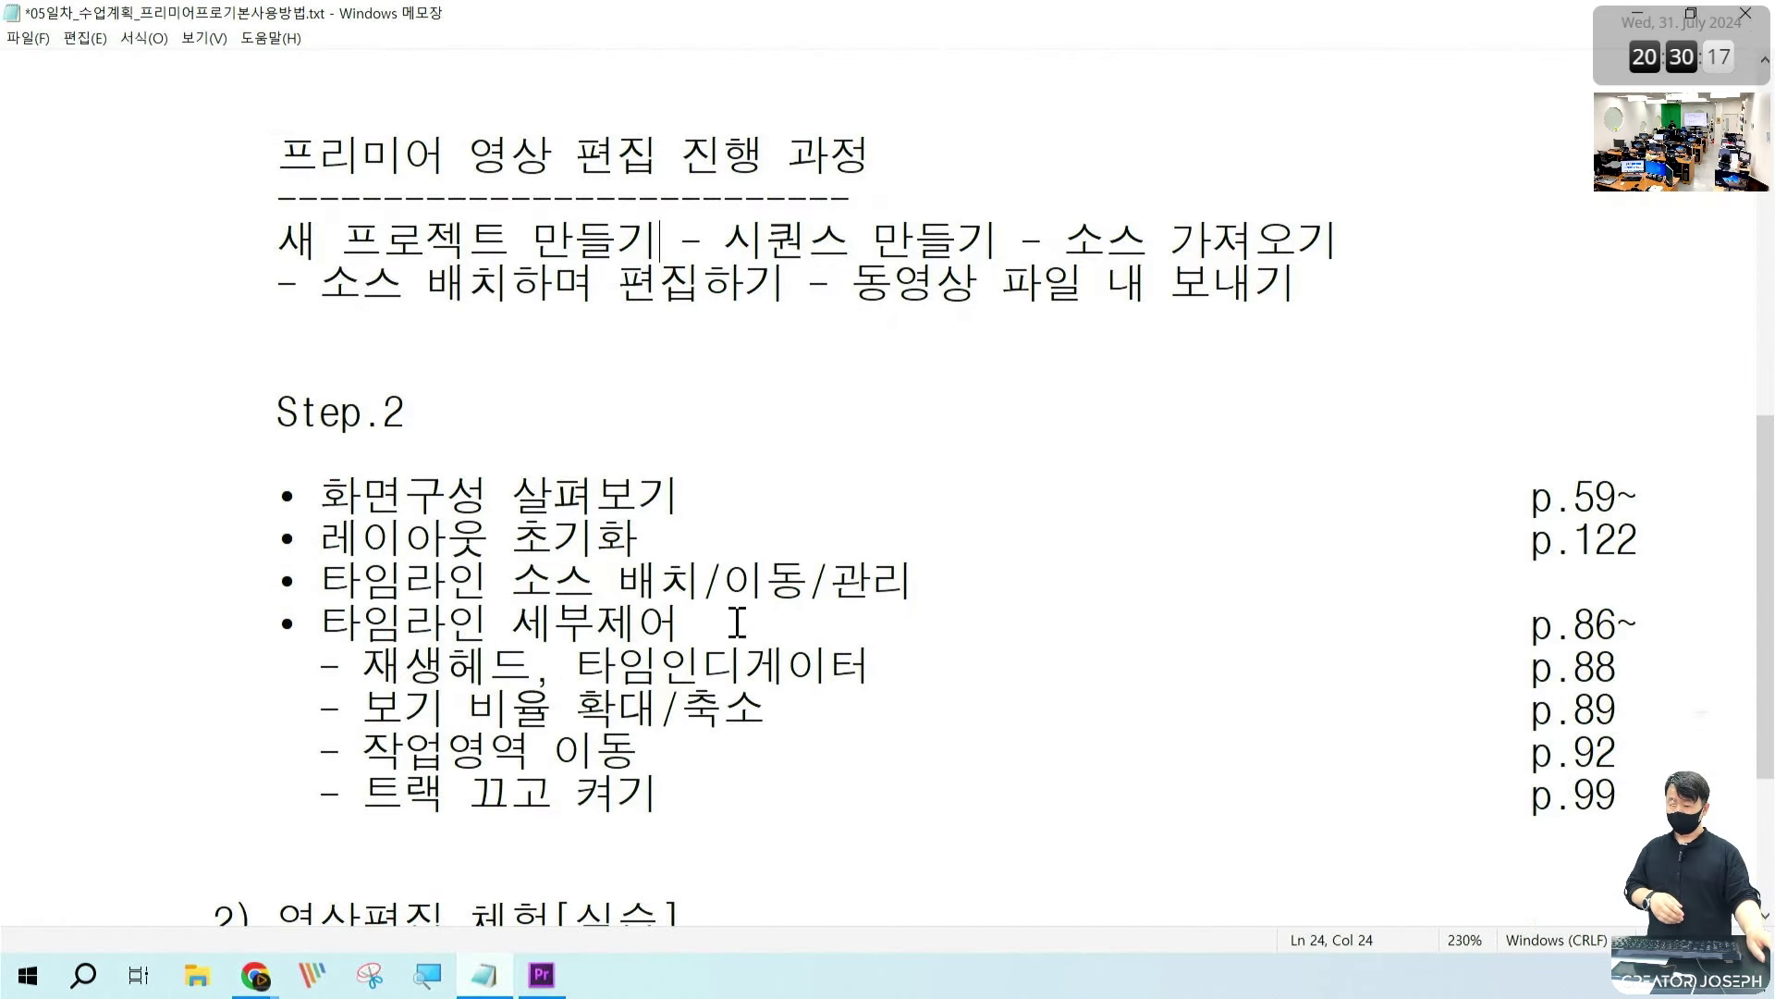
{"action": "left_click_drag", "start_coordinate": [1551, 500], "coordinate": [1660, 500]}
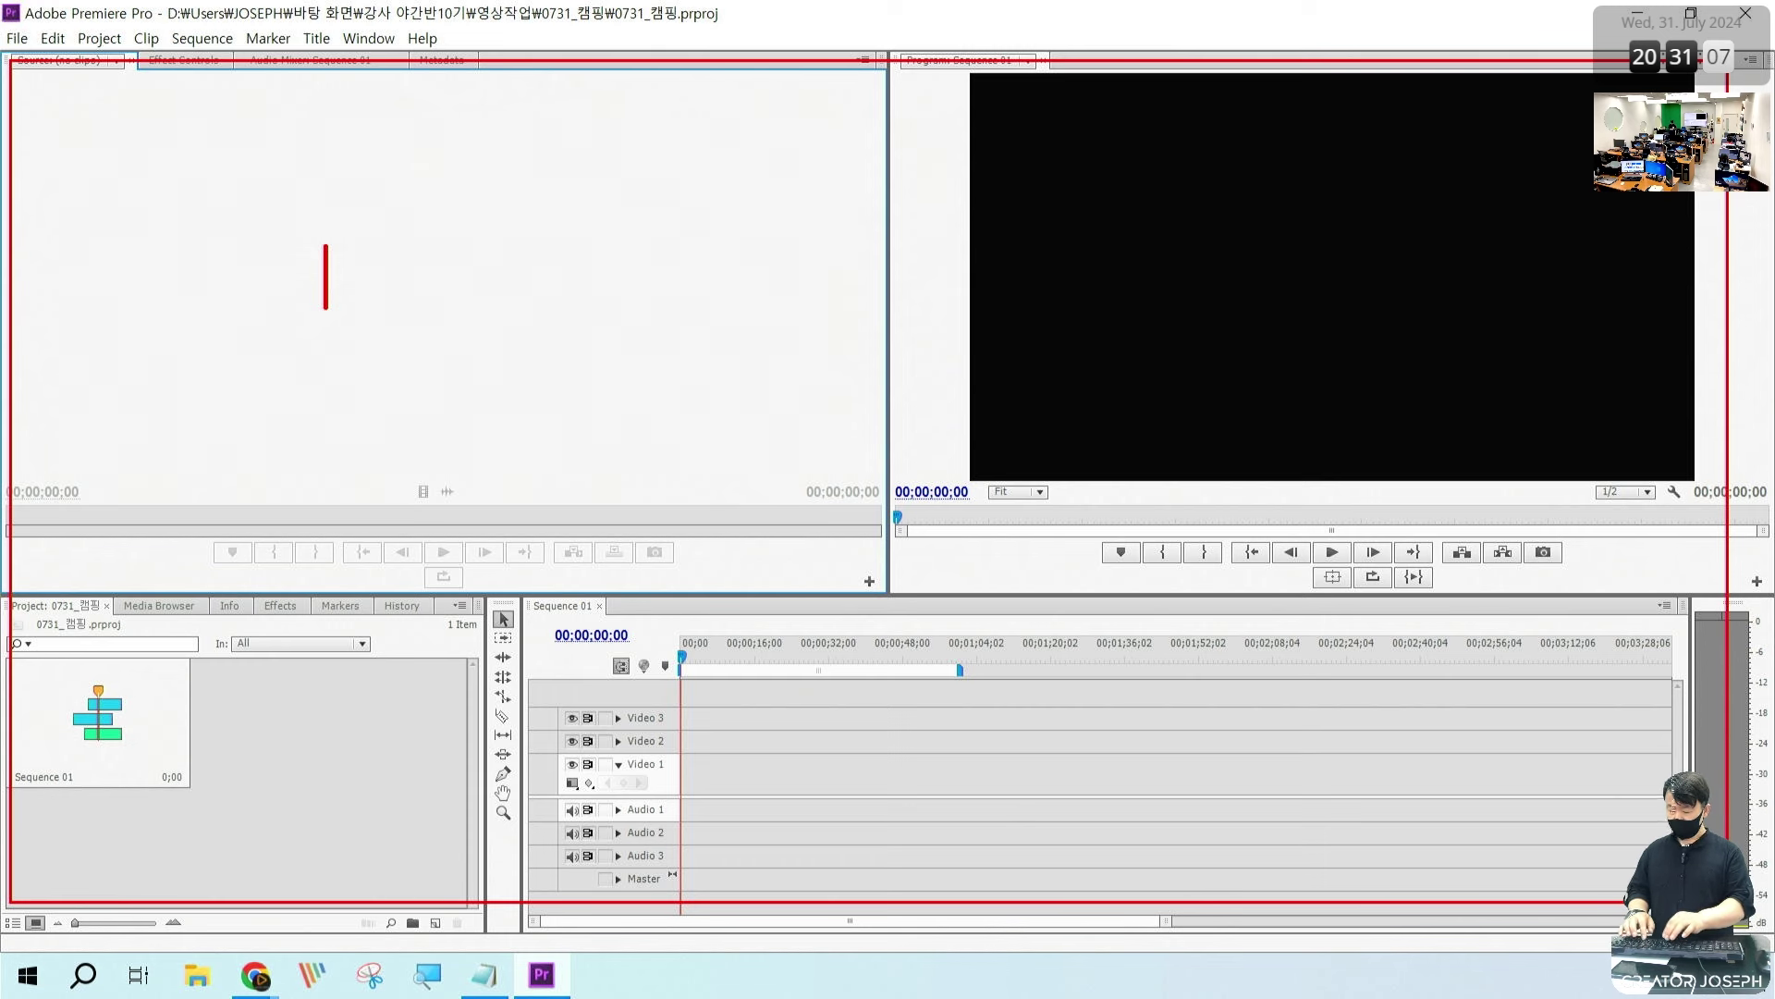
Step: Annotate the Premiere Pro workspace with the text 패널 윈도우 and, on a second line, 패널 창
{"action": "type", "text": "패널 윈도우"}
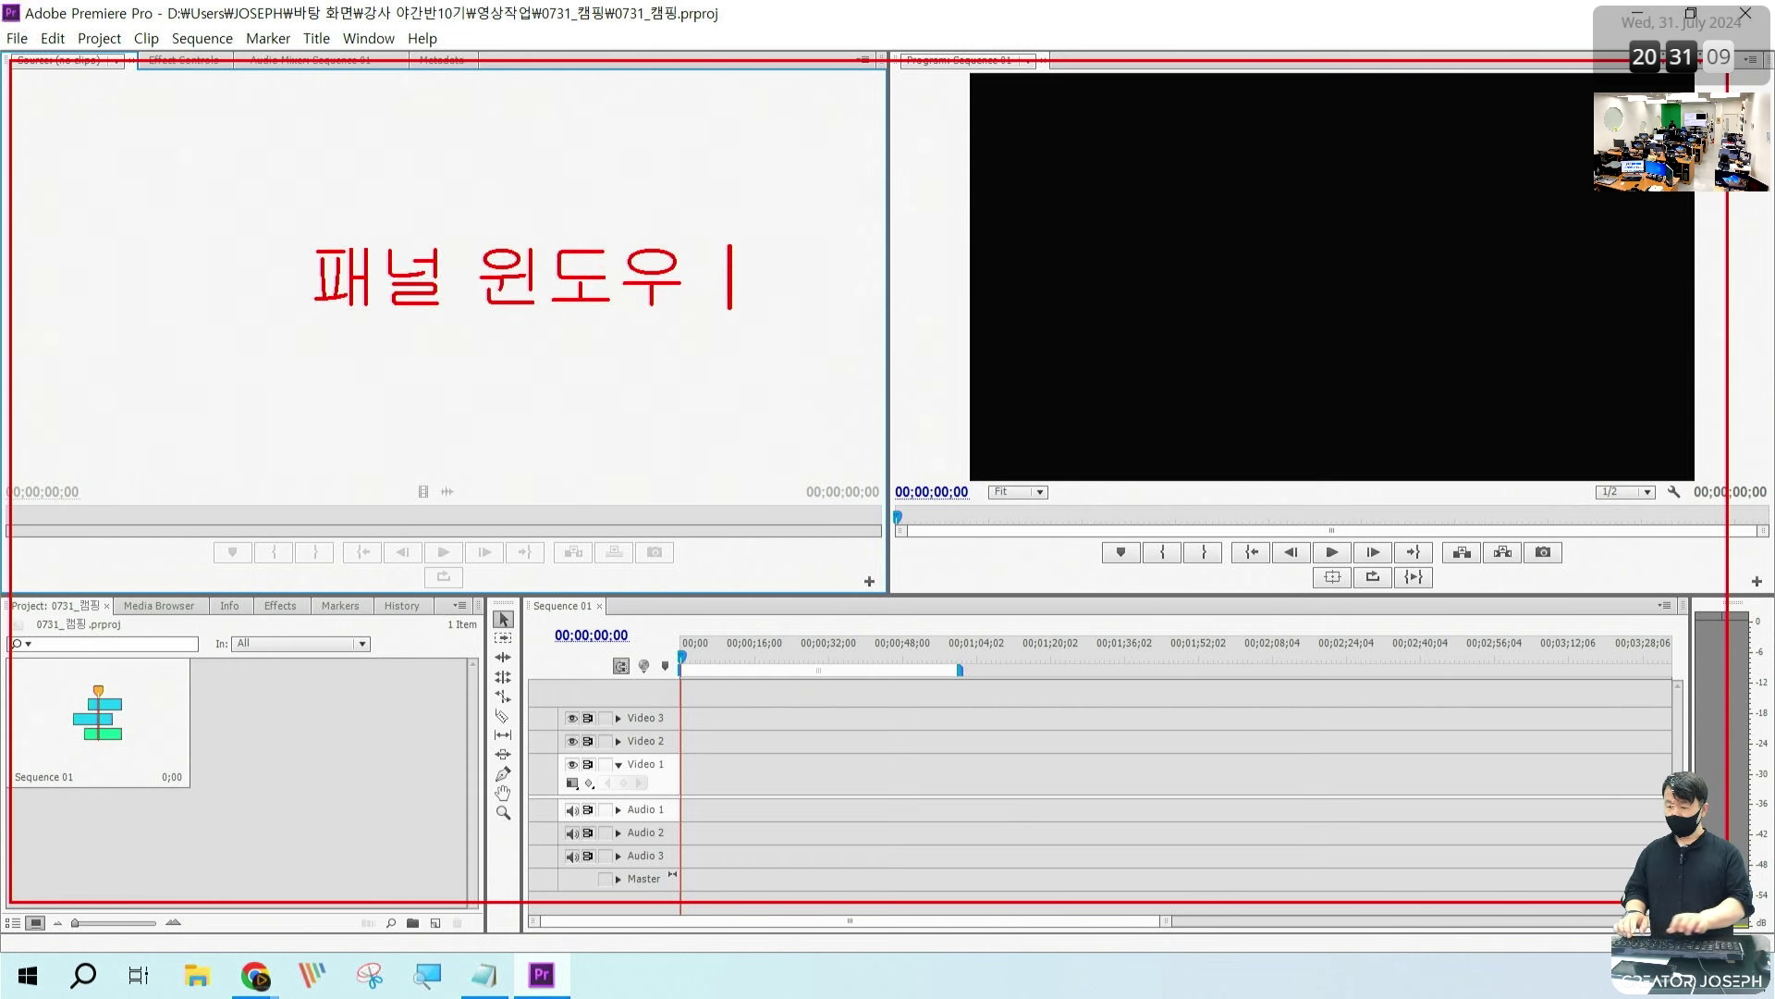
{"action": "key", "text": "Return"}
{"action": "type", "text": "패널 창"}
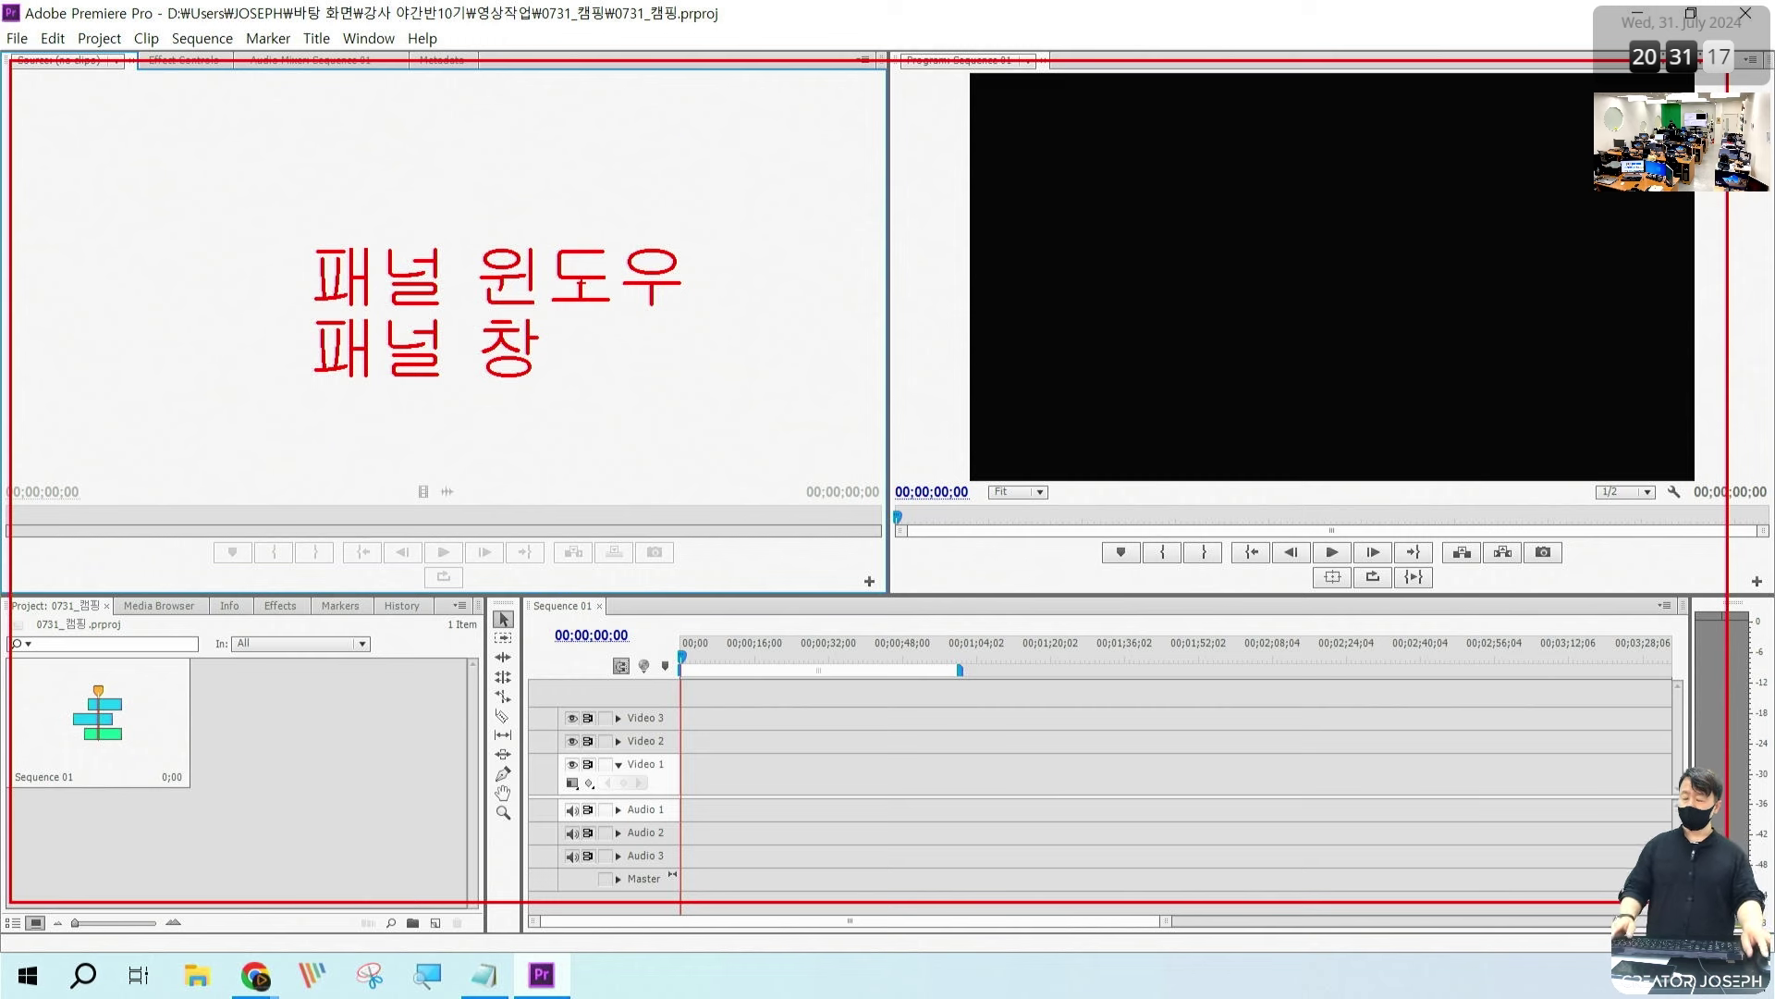
Step: Clear the old annotation, then box the four workspace panel groups and number them 1 to 4, ending with the timeline
{"action": "key", "text": "e"}
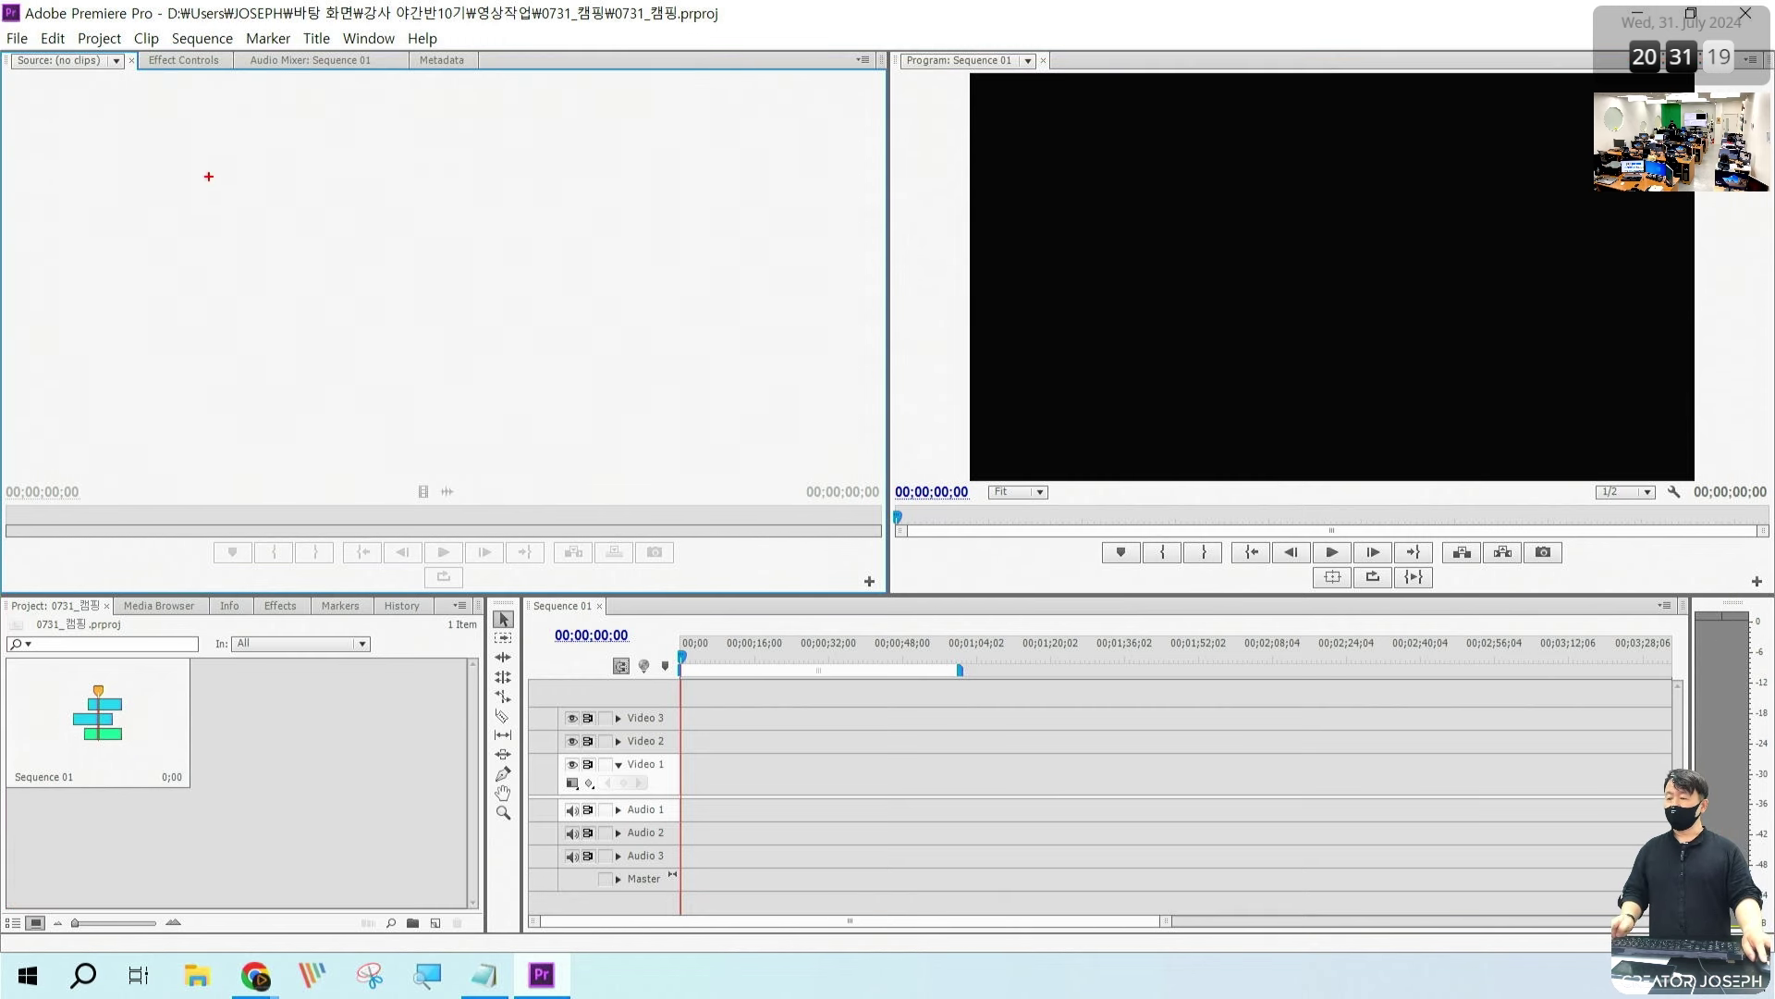
{"action": "mouse_move", "coordinate": [2, 56]}
{"action": "left_mouse_down"}
{"action": "mouse_move", "coordinate": [543, 448]}
{"action": "mouse_move", "coordinate": [884, 589]}
{"action": "left_mouse_up"}
{"action": "left_click_drag", "start_coordinate": [467, 256], "coordinate": [468, 365]}
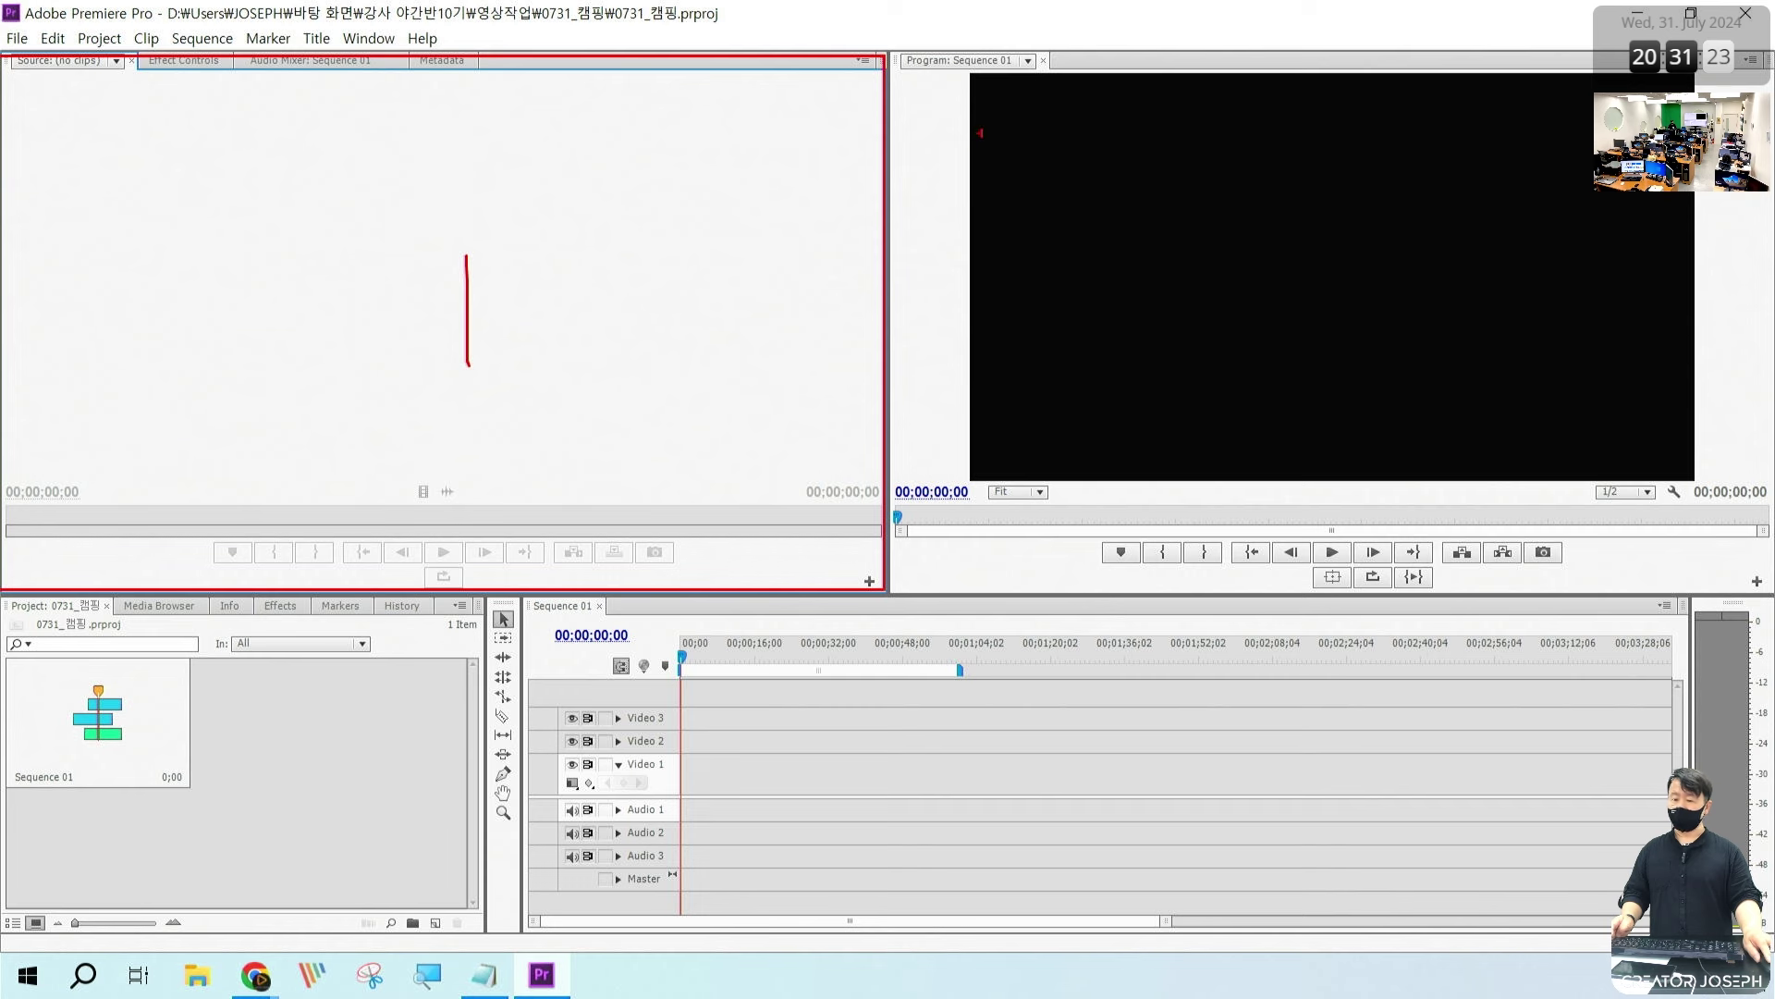
{"action": "mouse_move", "coordinate": [895, 61]}
{"action": "left_mouse_down"}
{"action": "mouse_move", "coordinate": [1153, 277]}
{"action": "mouse_move", "coordinate": [1706, 496]}
{"action": "mouse_move", "coordinate": [1773, 580]}
{"action": "left_mouse_up"}
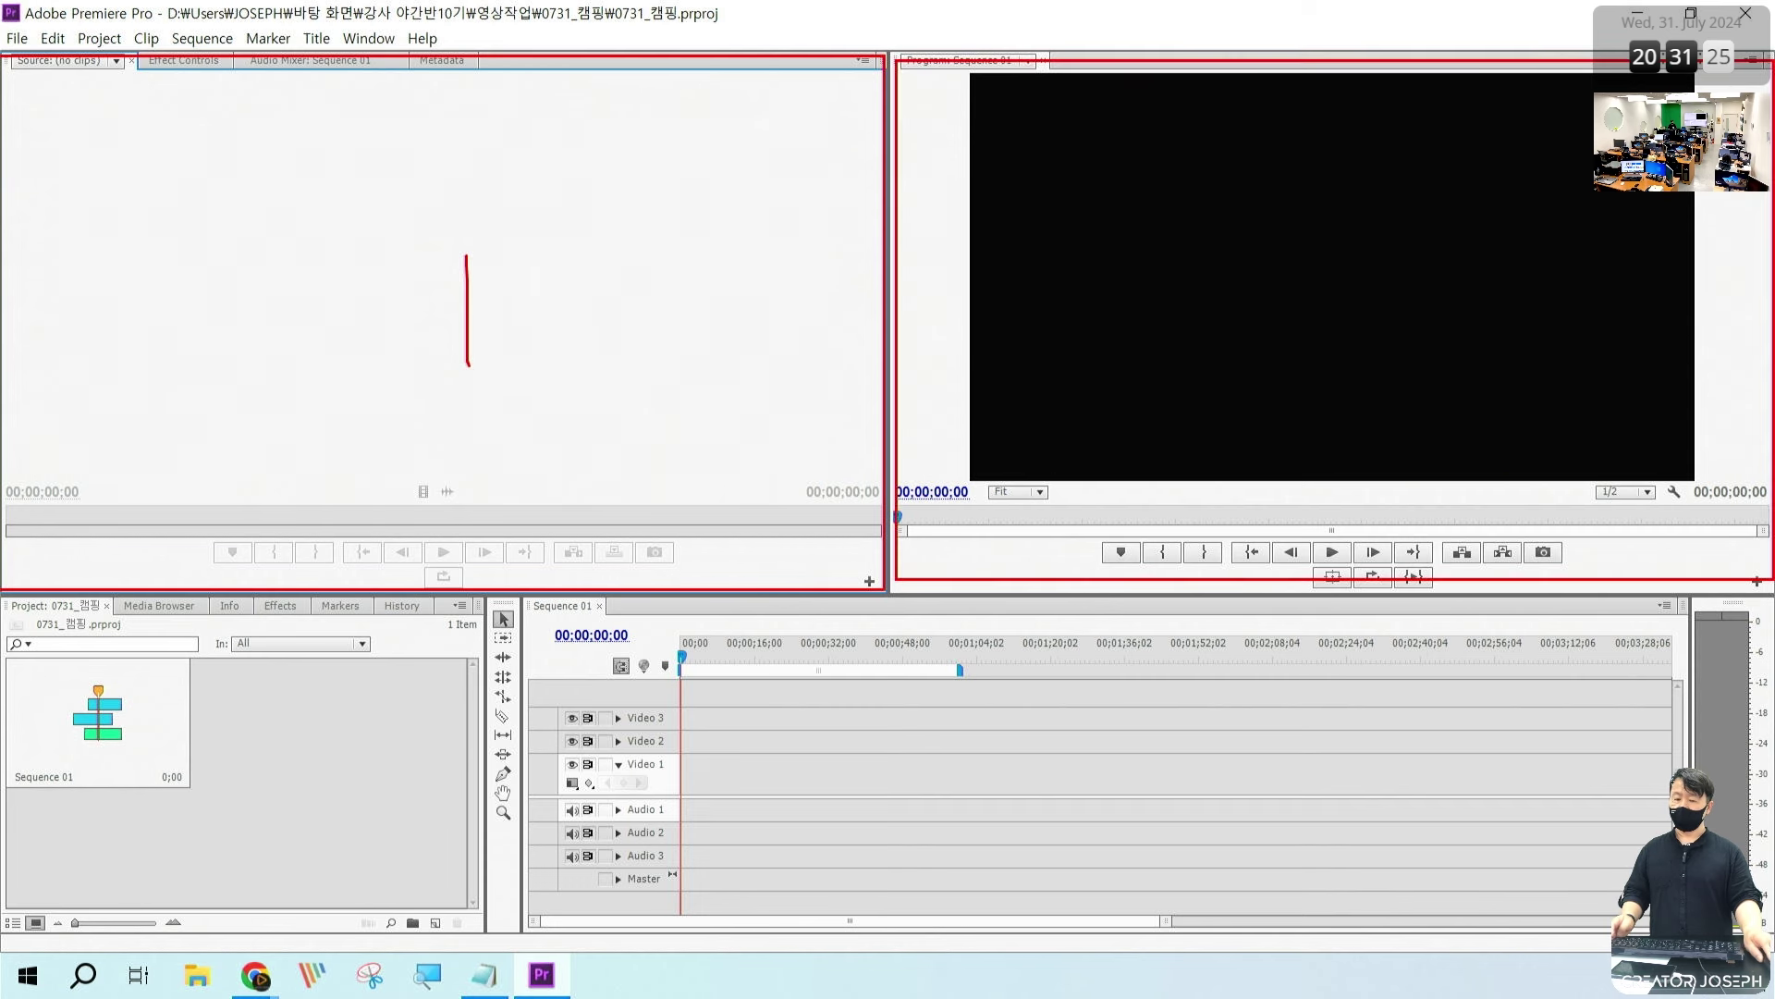
{"action": "left_click_drag", "start_coordinate": [1273, 178], "coordinate": [1410, 254]}
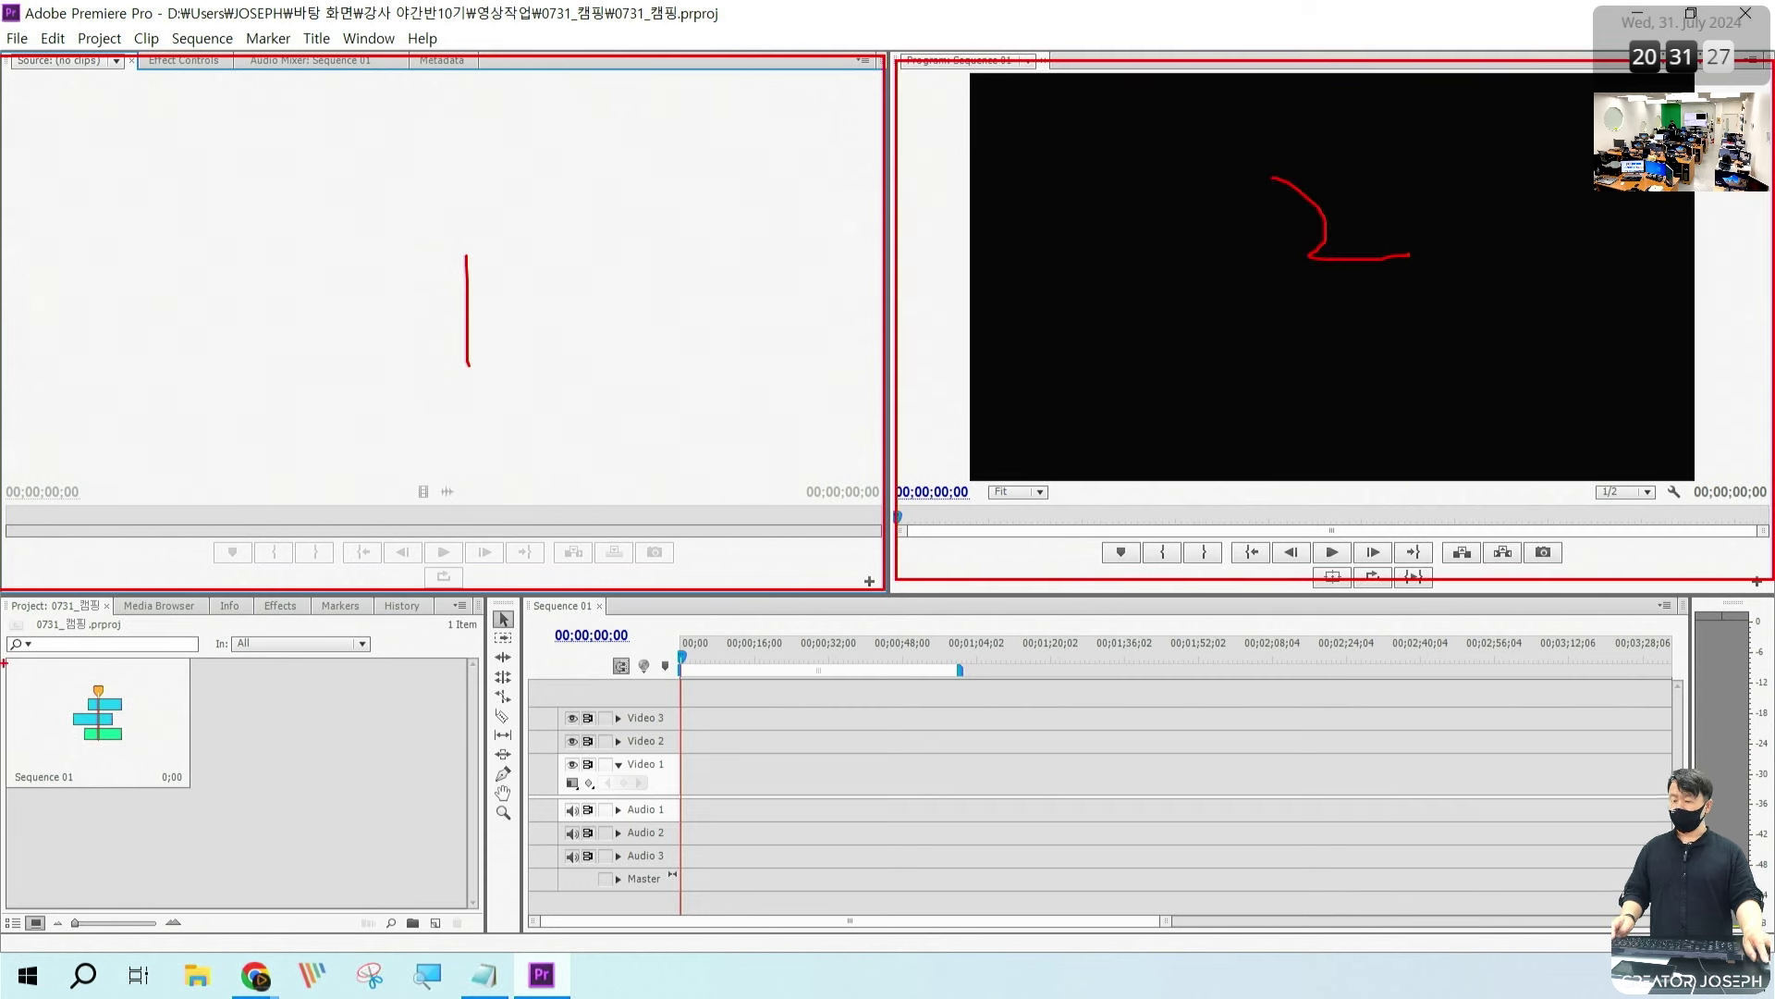
{"action": "mouse_move", "coordinate": [3, 593]}
{"action": "left_mouse_down"}
{"action": "mouse_move", "coordinate": [291, 826]}
{"action": "mouse_move", "coordinate": [481, 927]}
{"action": "left_mouse_up"}
{"action": "left_click_drag", "start_coordinate": [311, 744], "coordinate": [367, 843]}
{"action": "mouse_move", "coordinate": [493, 597]}
{"action": "left_mouse_down"}
{"action": "mouse_move", "coordinate": [990, 797]}
{"action": "mouse_move", "coordinate": [1773, 931]}
{"action": "left_mouse_up"}
{"action": "mouse_move", "coordinate": [1263, 743]}
{"action": "left_mouse_down"}
{"action": "mouse_move", "coordinate": [1253, 807]}
{"action": "mouse_move", "coordinate": [1356, 809]}
{"action": "mouse_move", "coordinate": [1280, 858]}
{"action": "left_mouse_up"}
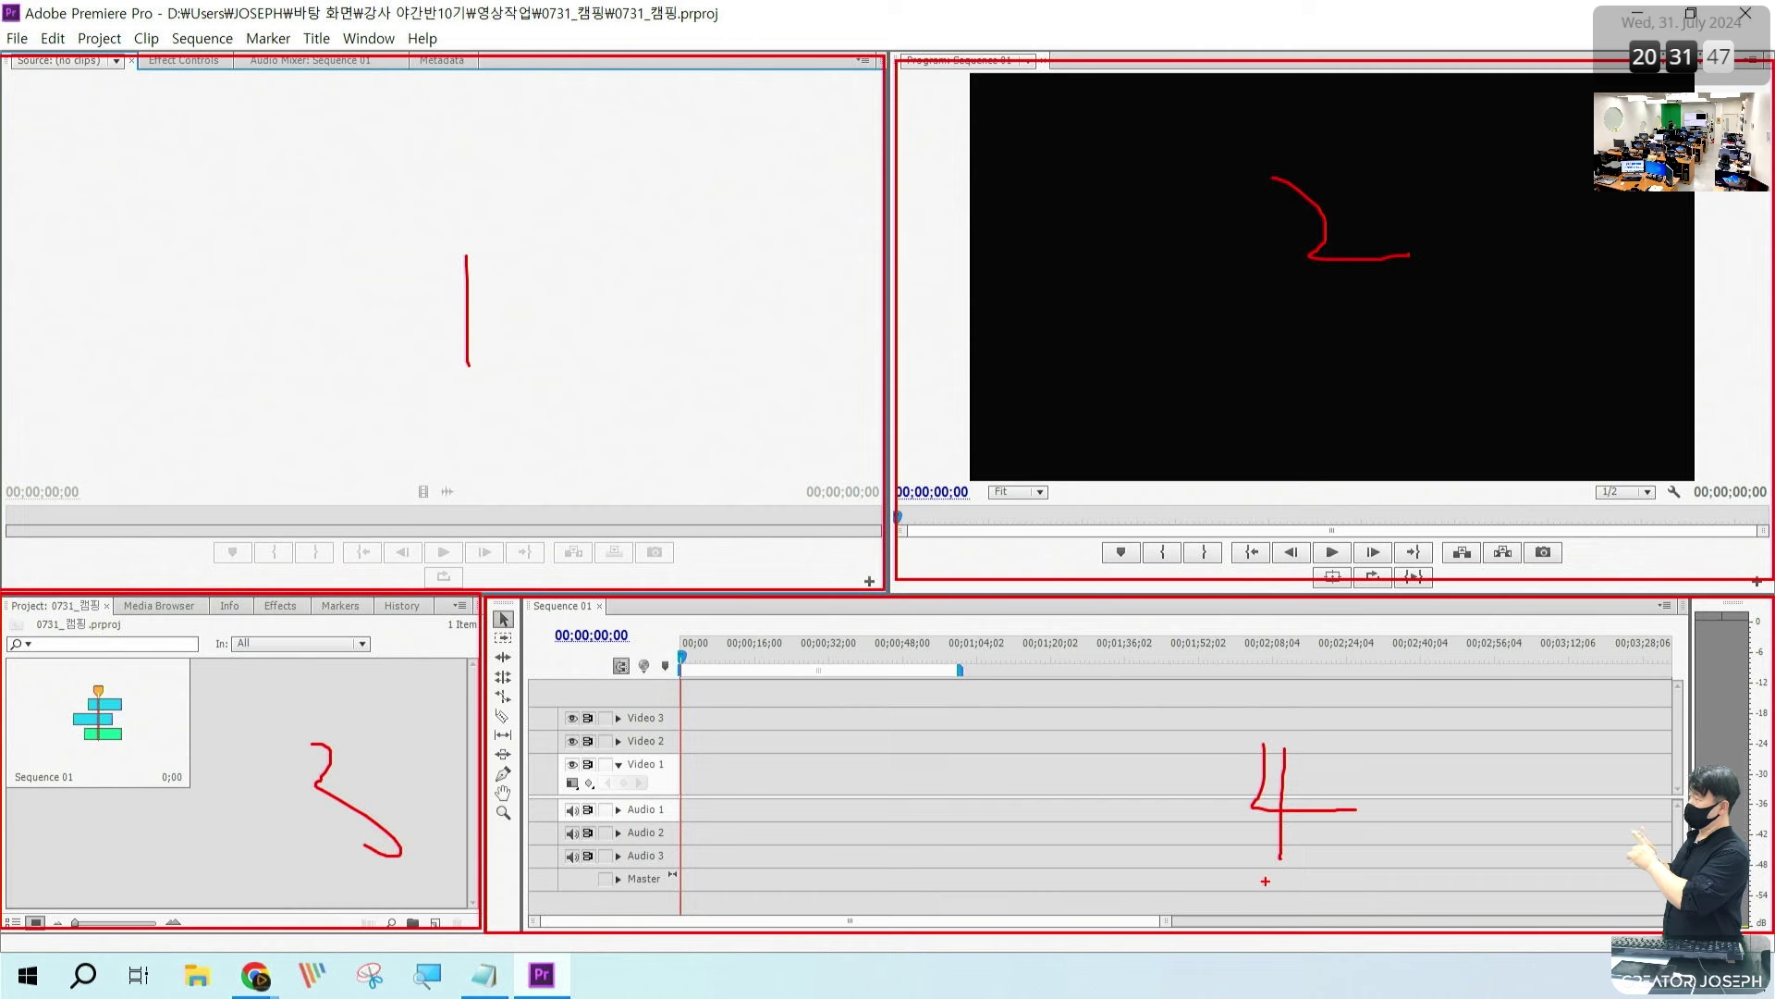
{"action": "key", "text": "Escape"}
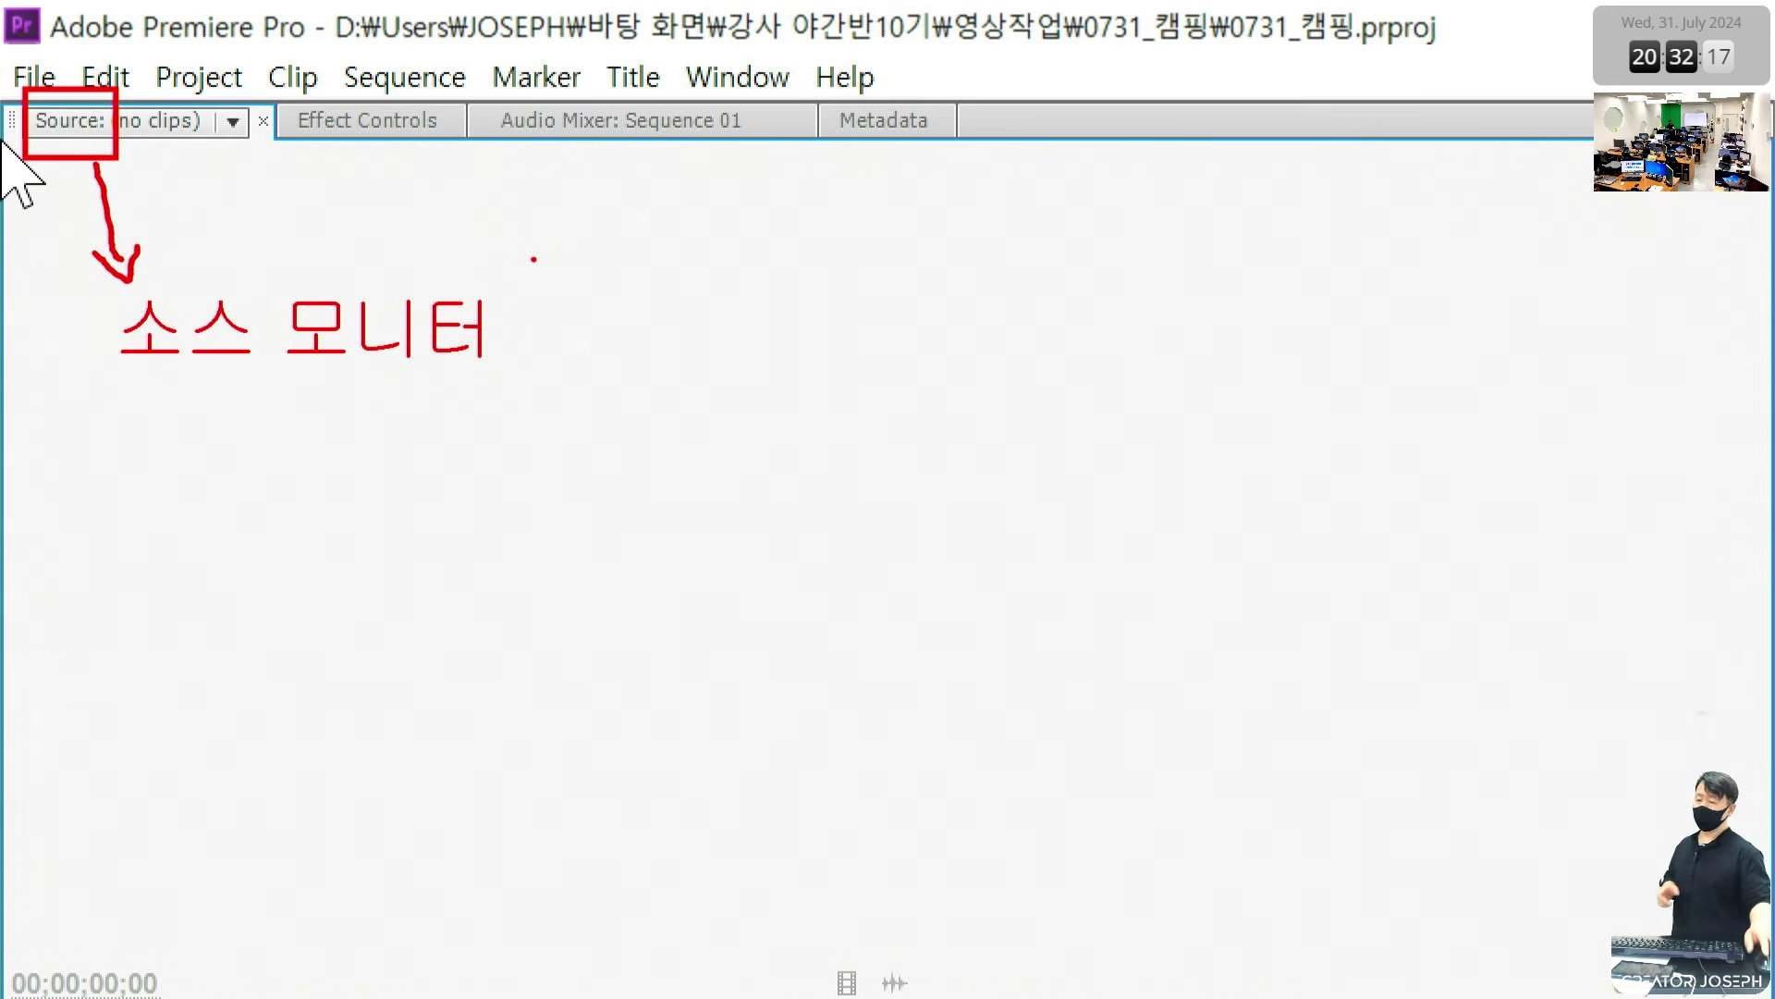
Step: Clear the Source monitor annotation and view the Effect Controls and Audio Mixer panels in the first panel group
{"action": "key", "text": "Escape"}
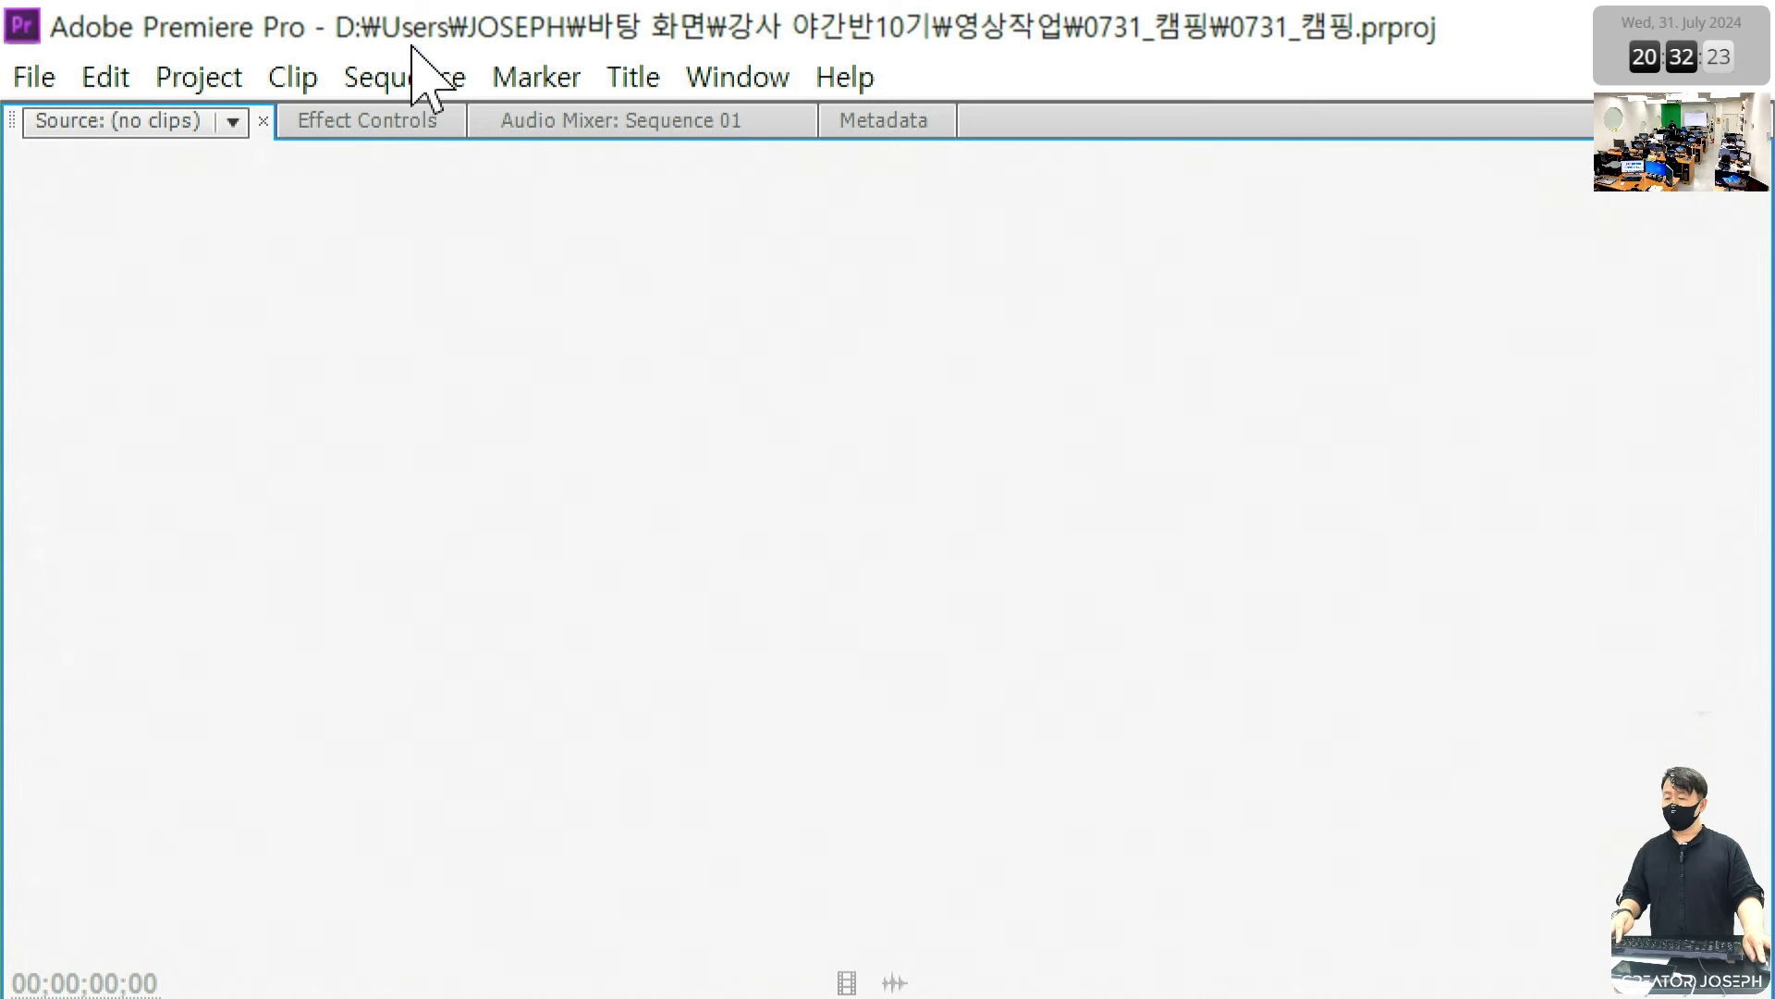
{"action": "left_click", "coordinate": [190, 61]}
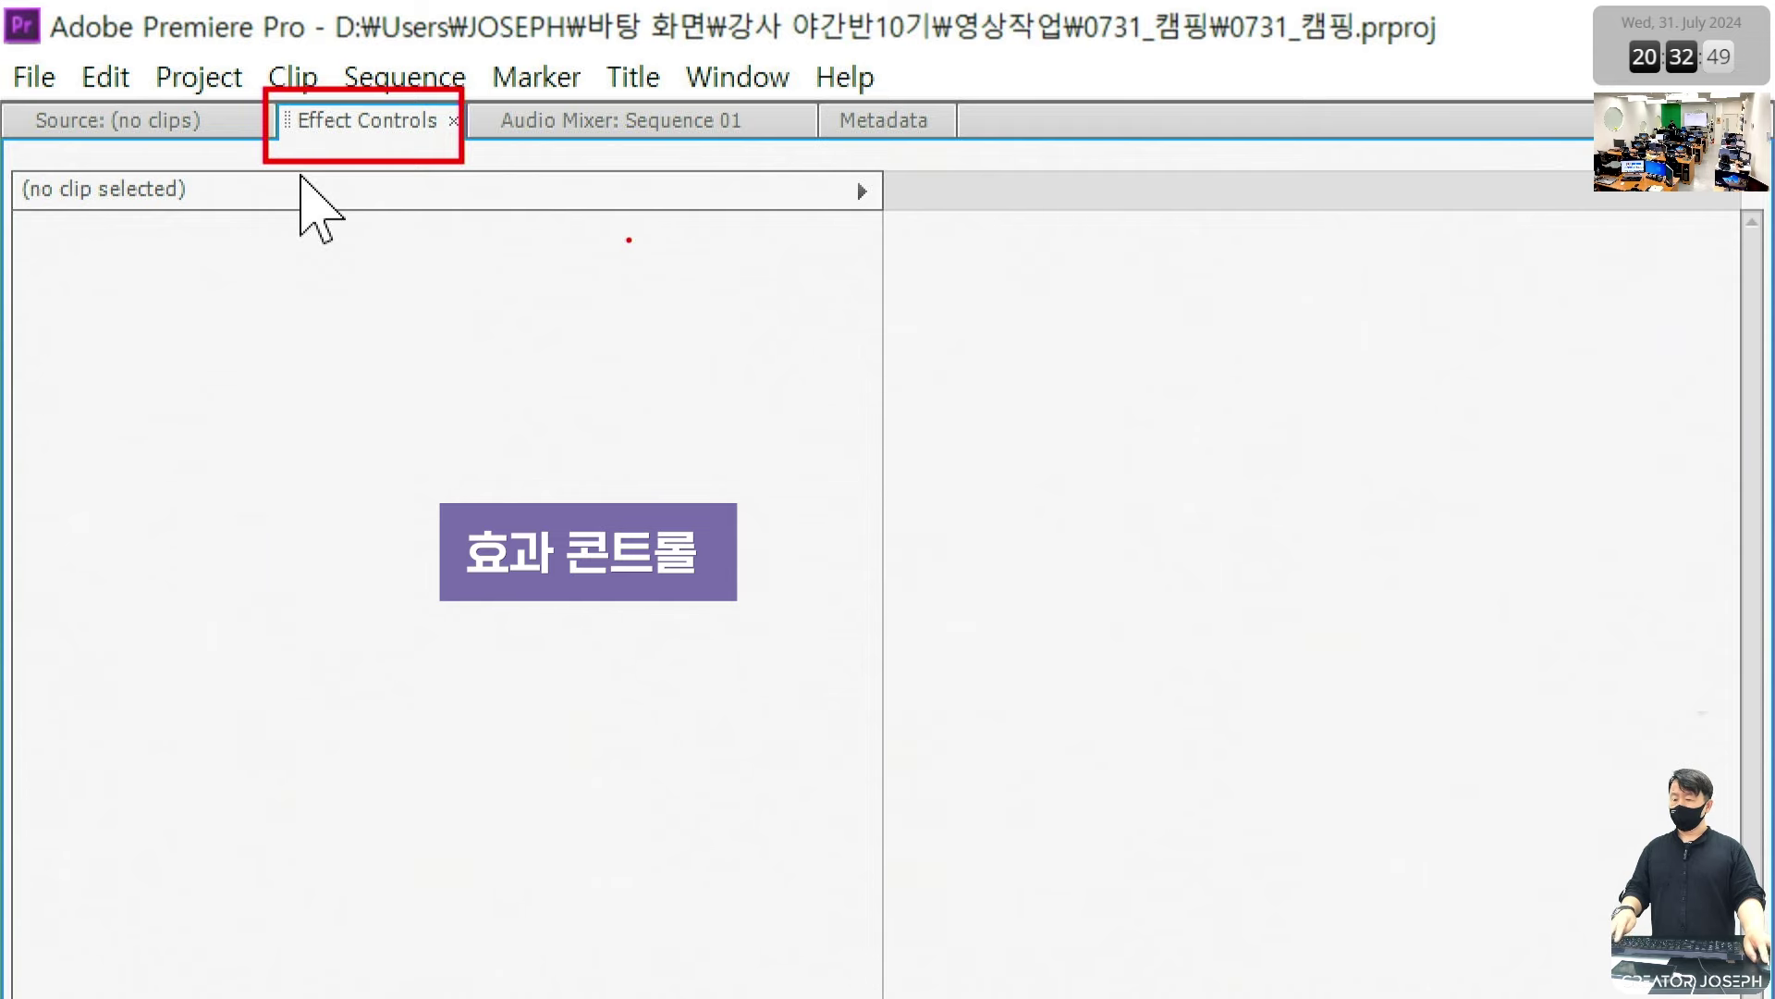
{"action": "left_click", "coordinate": [665, 125]}
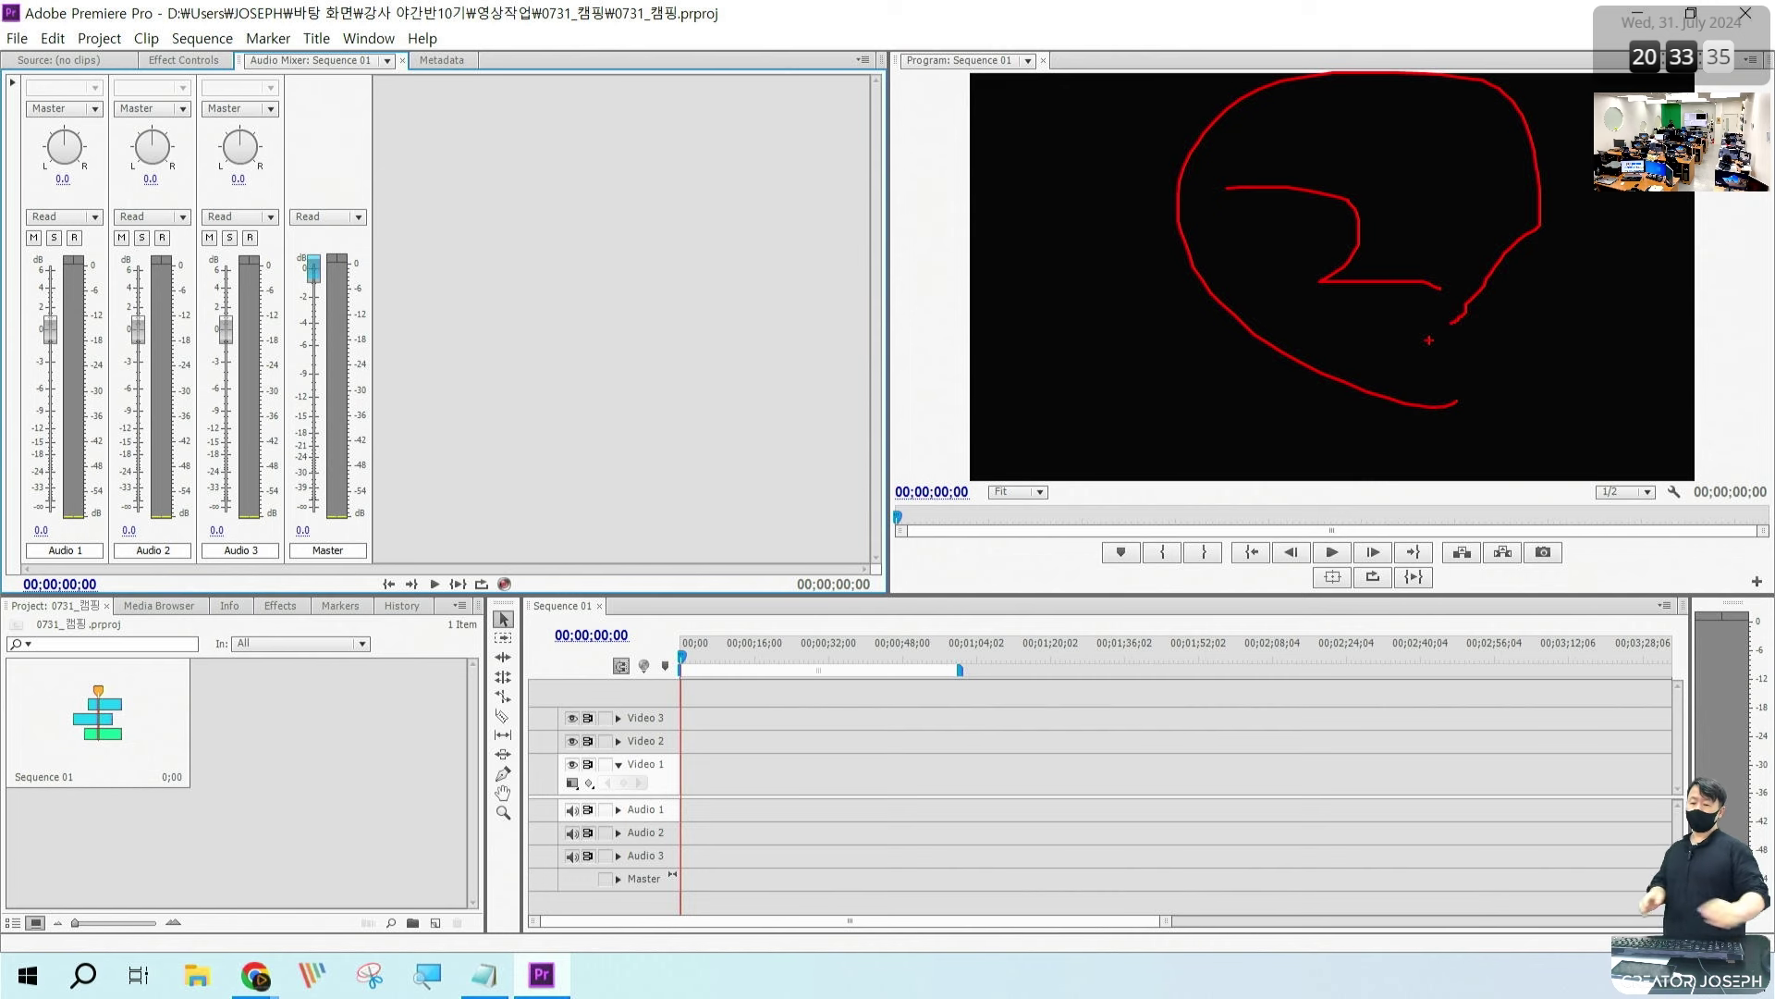
{"action": "key", "text": "Escape"}
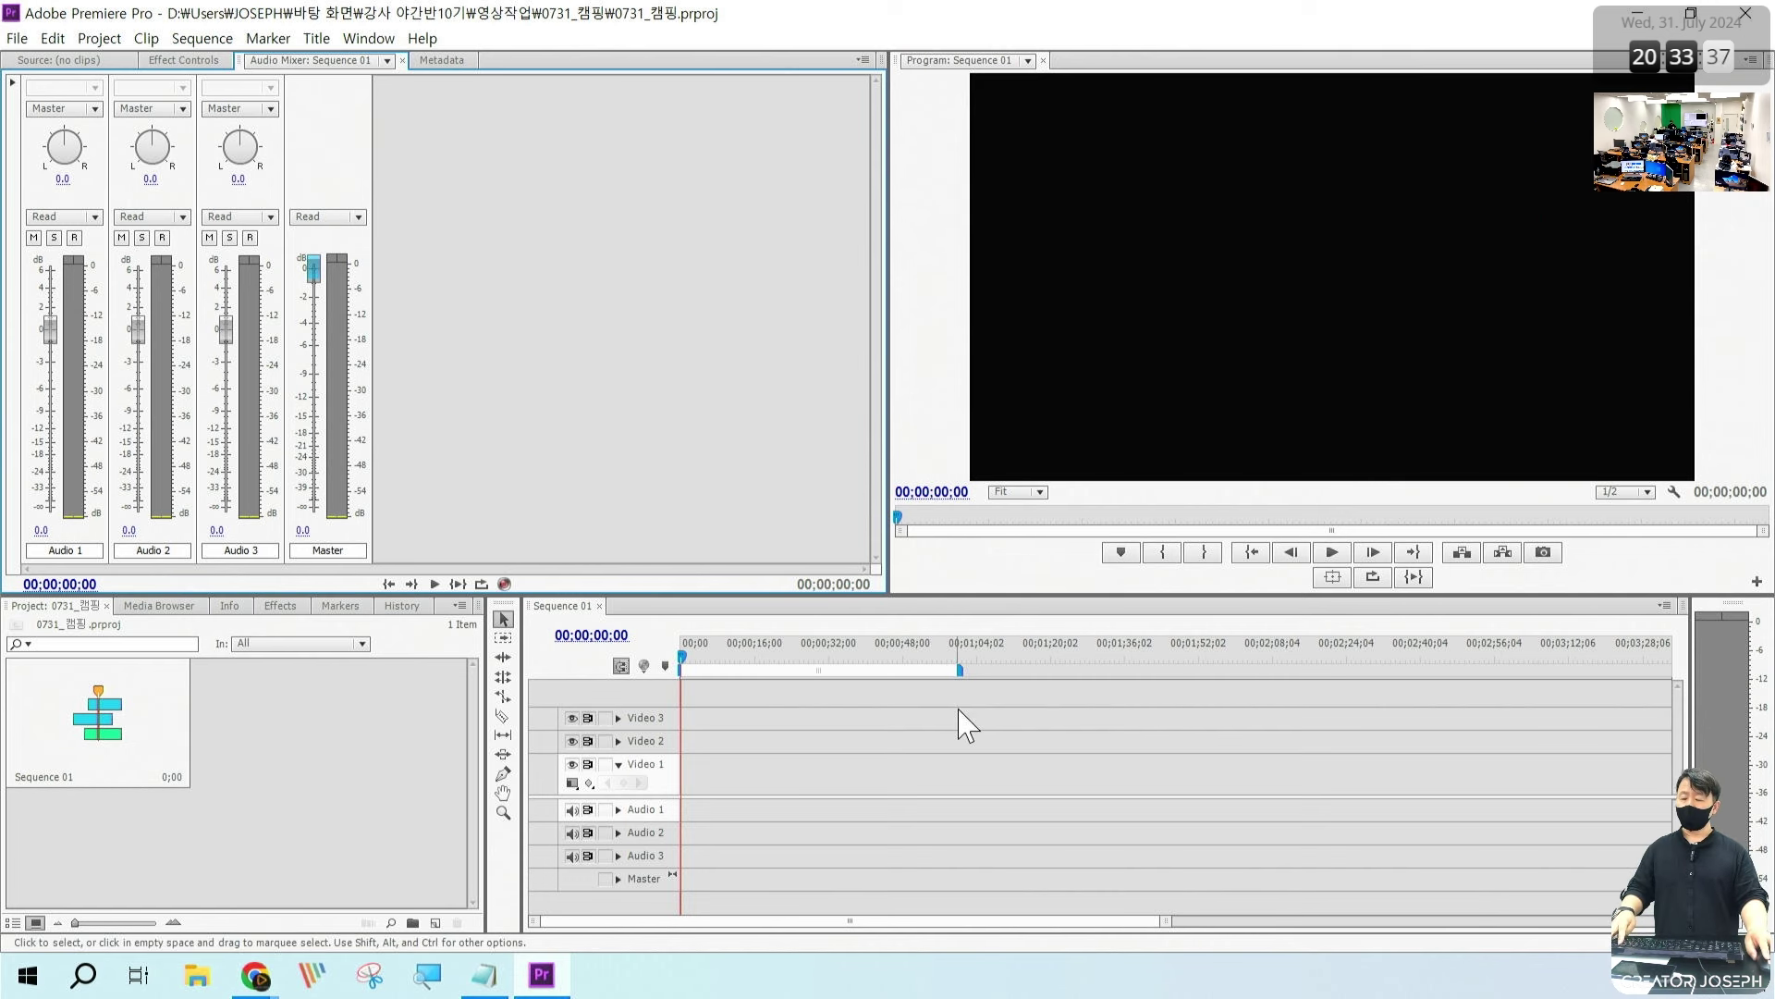
Step: Circle the start of the Sequence 01 timeline and draw an arrow from it up to the Program monitor
{"action": "mouse_move", "coordinate": [821, 841]}
{"action": "left_mouse_down"}
{"action": "mouse_move", "coordinate": [697, 843]}
{"action": "mouse_move", "coordinate": [662, 735]}
{"action": "mouse_move", "coordinate": [728, 711]}
{"action": "mouse_move", "coordinate": [857, 769]}
{"action": "mouse_move", "coordinate": [791, 875]}
{"action": "mouse_move", "coordinate": [669, 826]}
{"action": "mouse_move", "coordinate": [824, 668]}
{"action": "mouse_move", "coordinate": [826, 844]}
{"action": "mouse_move", "coordinate": [723, 858]}
{"action": "mouse_move", "coordinate": [690, 808]}
{"action": "mouse_move", "coordinate": [805, 797]}
{"action": "left_mouse_up"}
{"action": "mouse_move", "coordinate": [713, 688]}
{"action": "left_mouse_down"}
{"action": "mouse_move", "coordinate": [660, 636]}
{"action": "mouse_move", "coordinate": [754, 705]}
{"action": "mouse_move", "coordinate": [1027, 597]}
{"action": "mouse_move", "coordinate": [1168, 399]}
{"action": "mouse_move", "coordinate": [1087, 443]}
{"action": "left_mouse_up"}
{"action": "left_click_drag", "start_coordinate": [1176, 375], "coordinate": [1205, 442]}
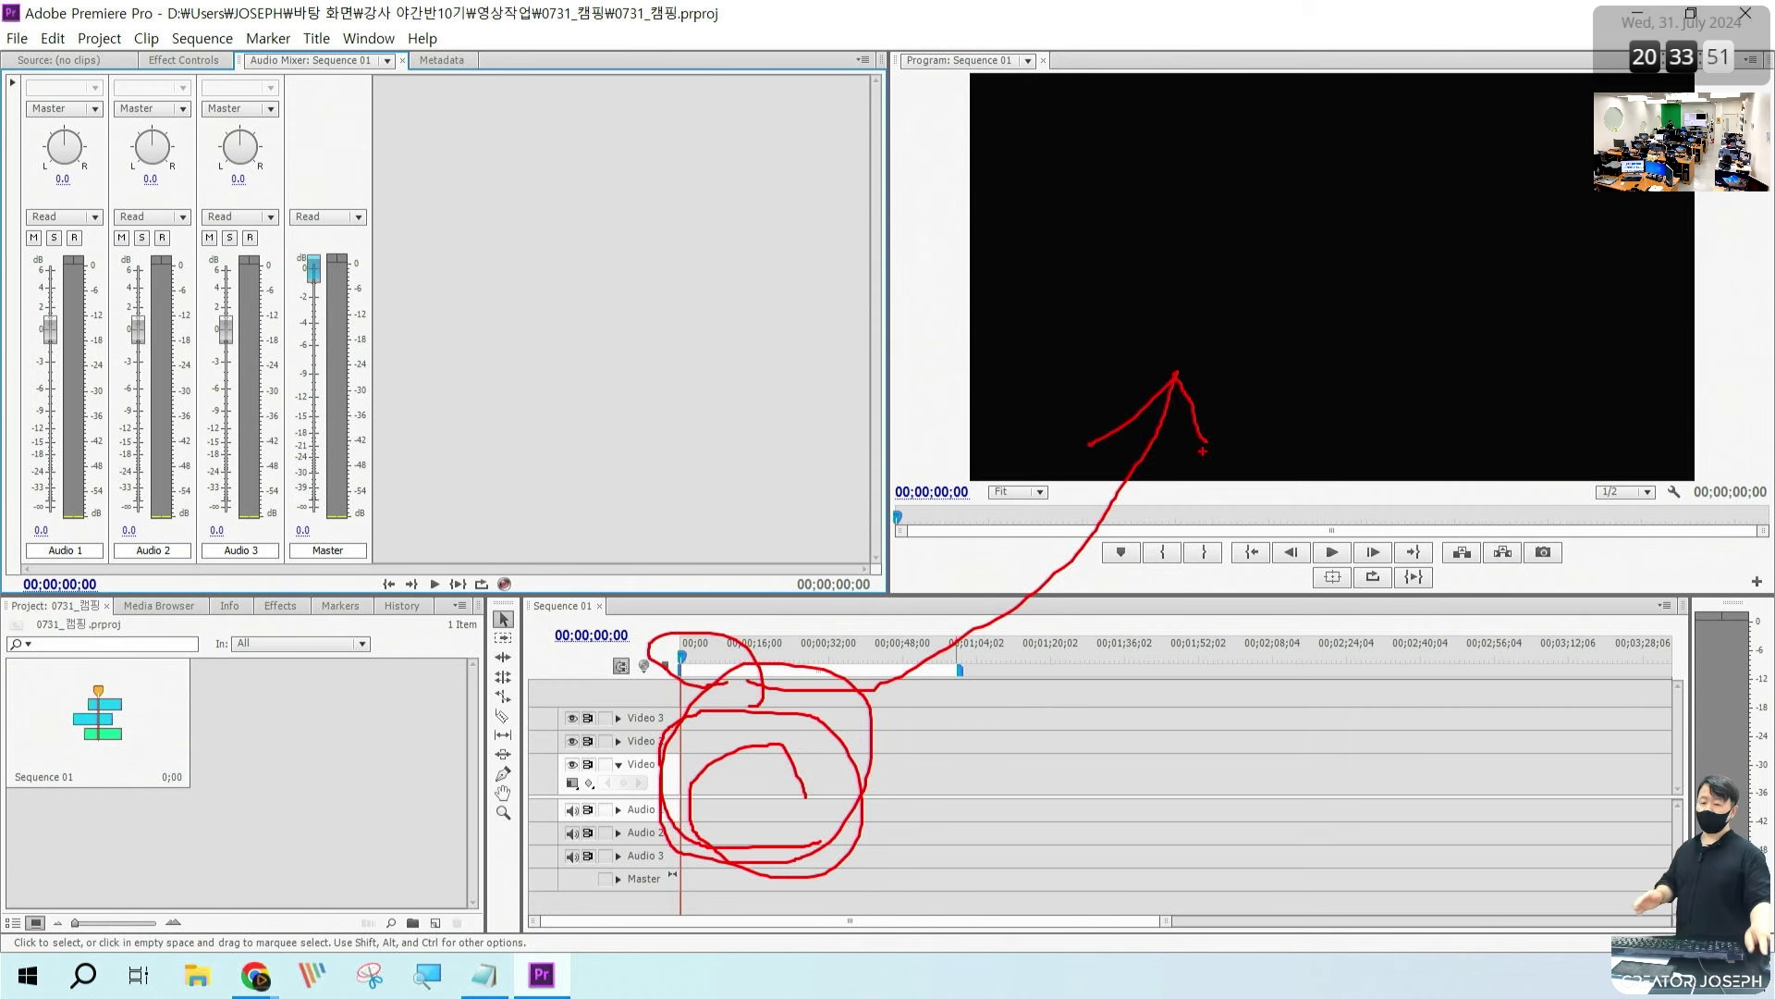
{"action": "key", "text": "Escape"}
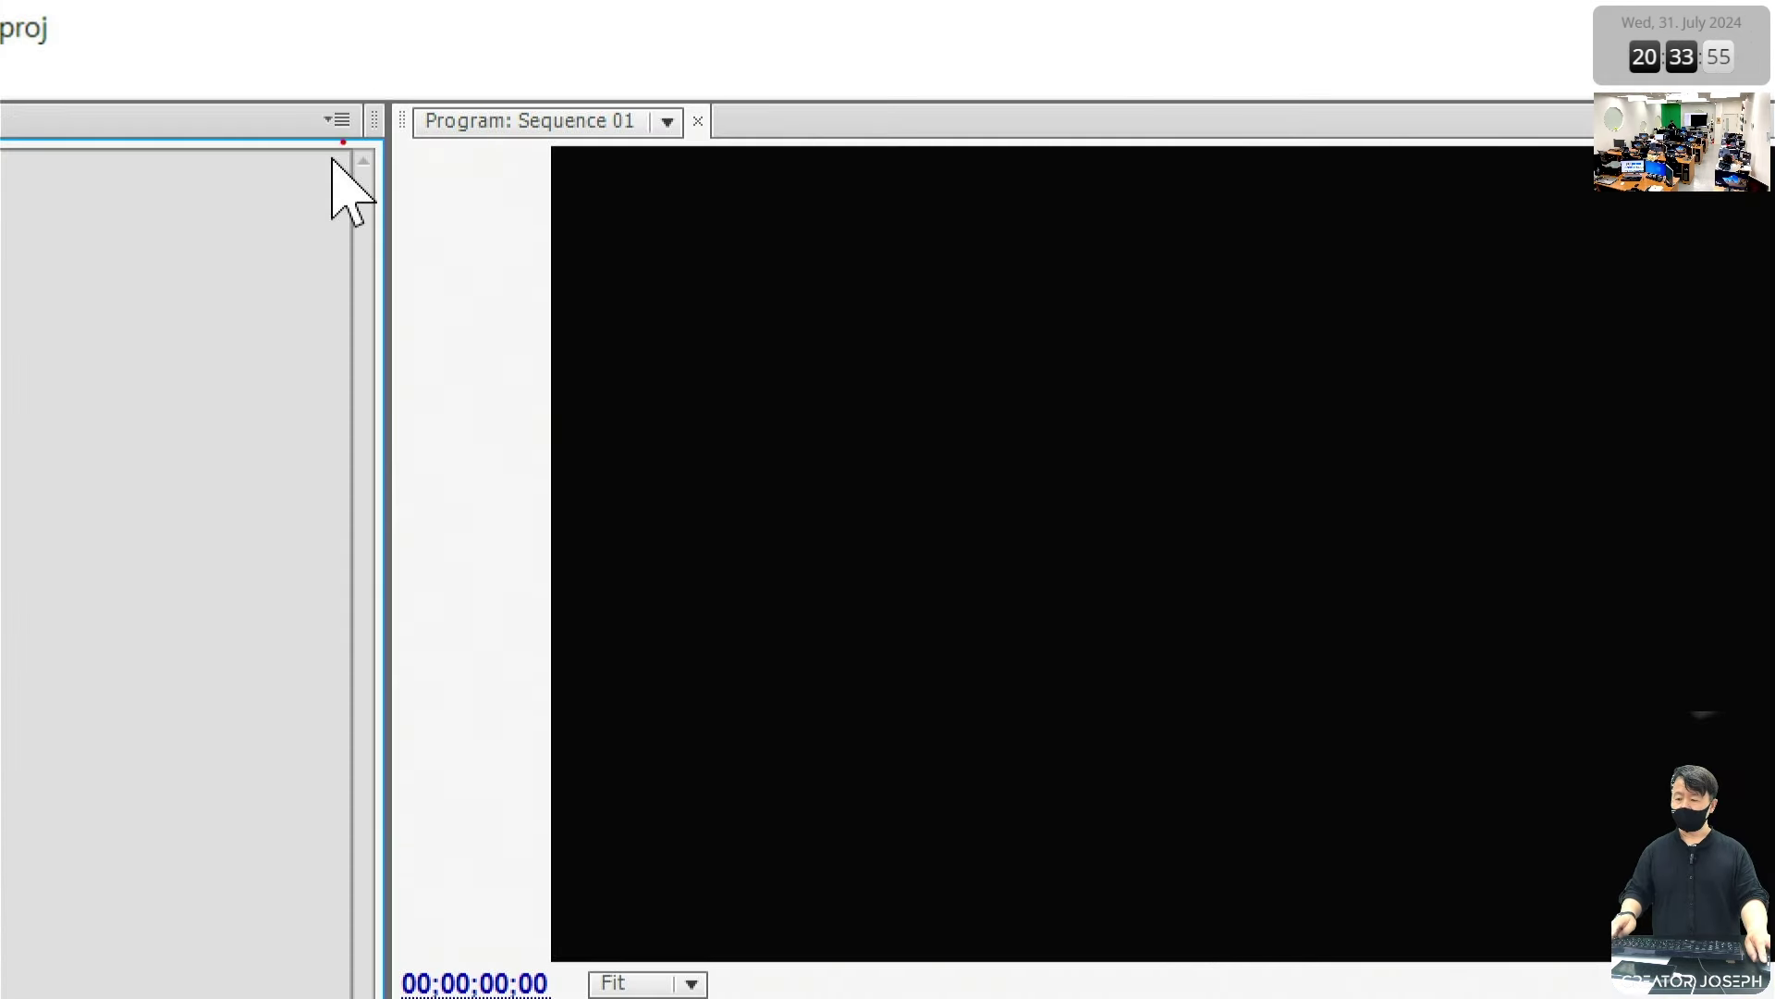
Step: Box the Program label and annotate its monitor with the lines 프로그램 모니터 패널, 미리보기 모니터 and Preview Monitor
{"action": "mouse_move", "coordinate": [385, 81]}
{"action": "left_mouse_down"}
{"action": "mouse_move", "coordinate": [463, 158]}
{"action": "mouse_move", "coordinate": [523, 166]}
{"action": "left_mouse_up"}
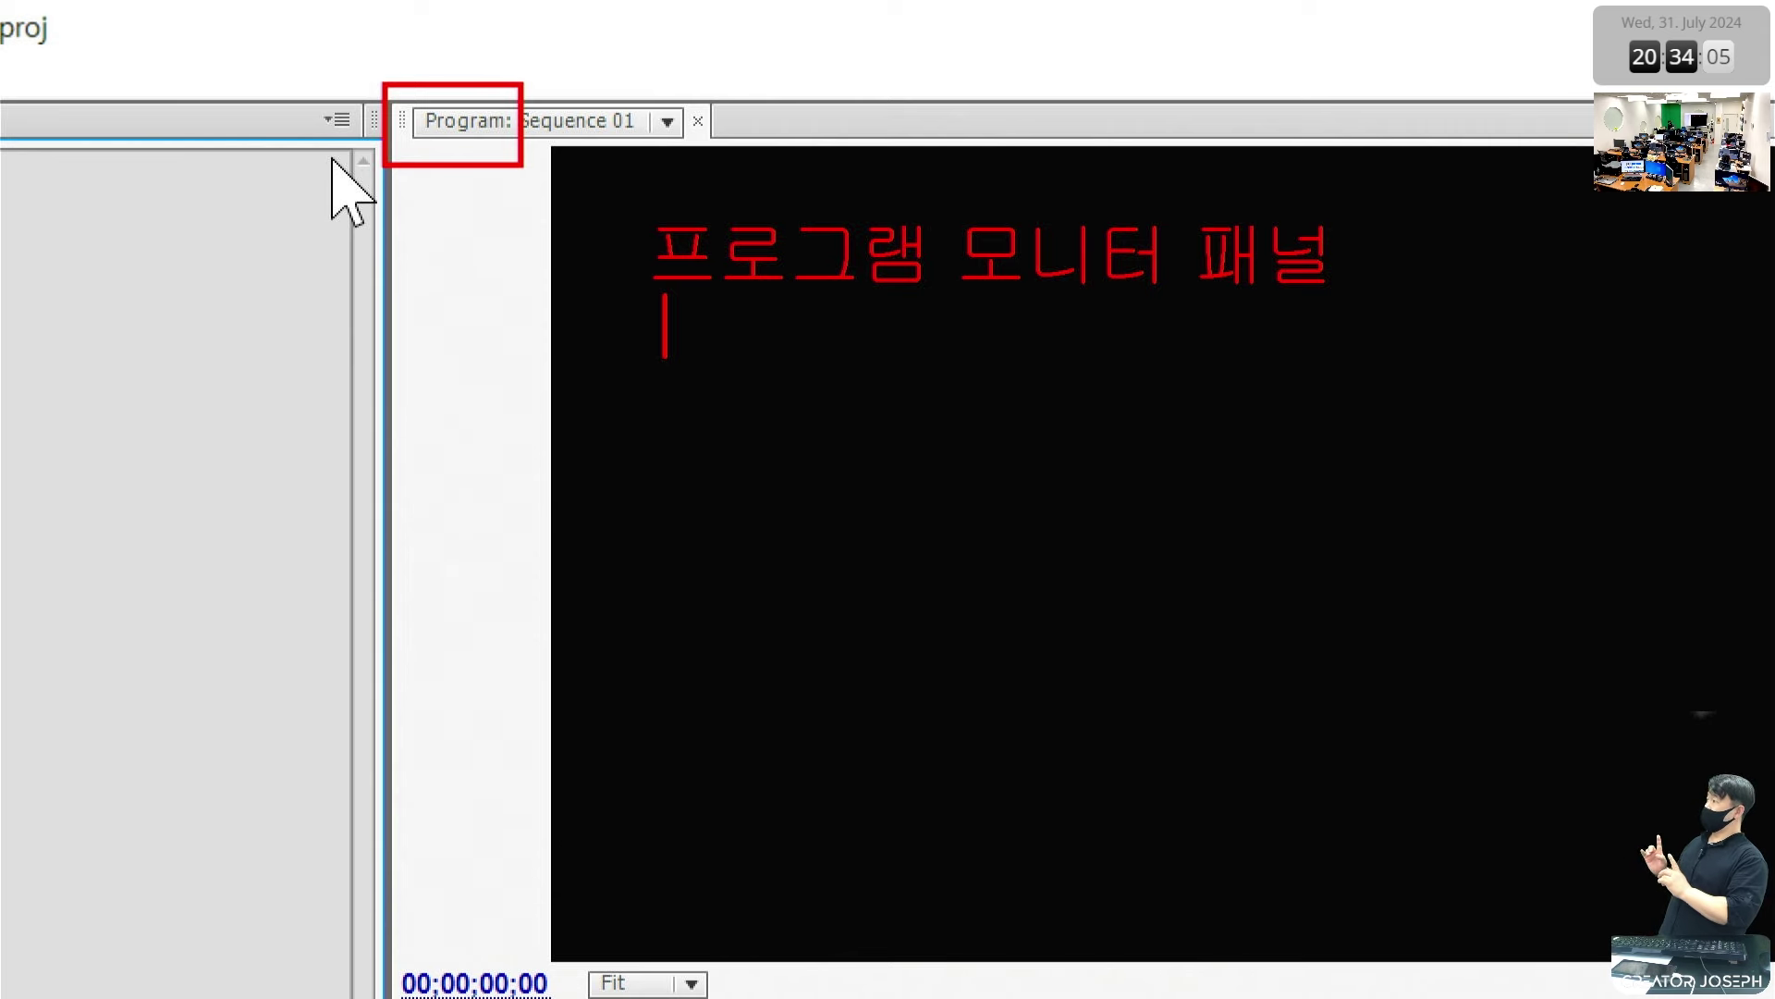
{"action": "type", "text": "미리"}
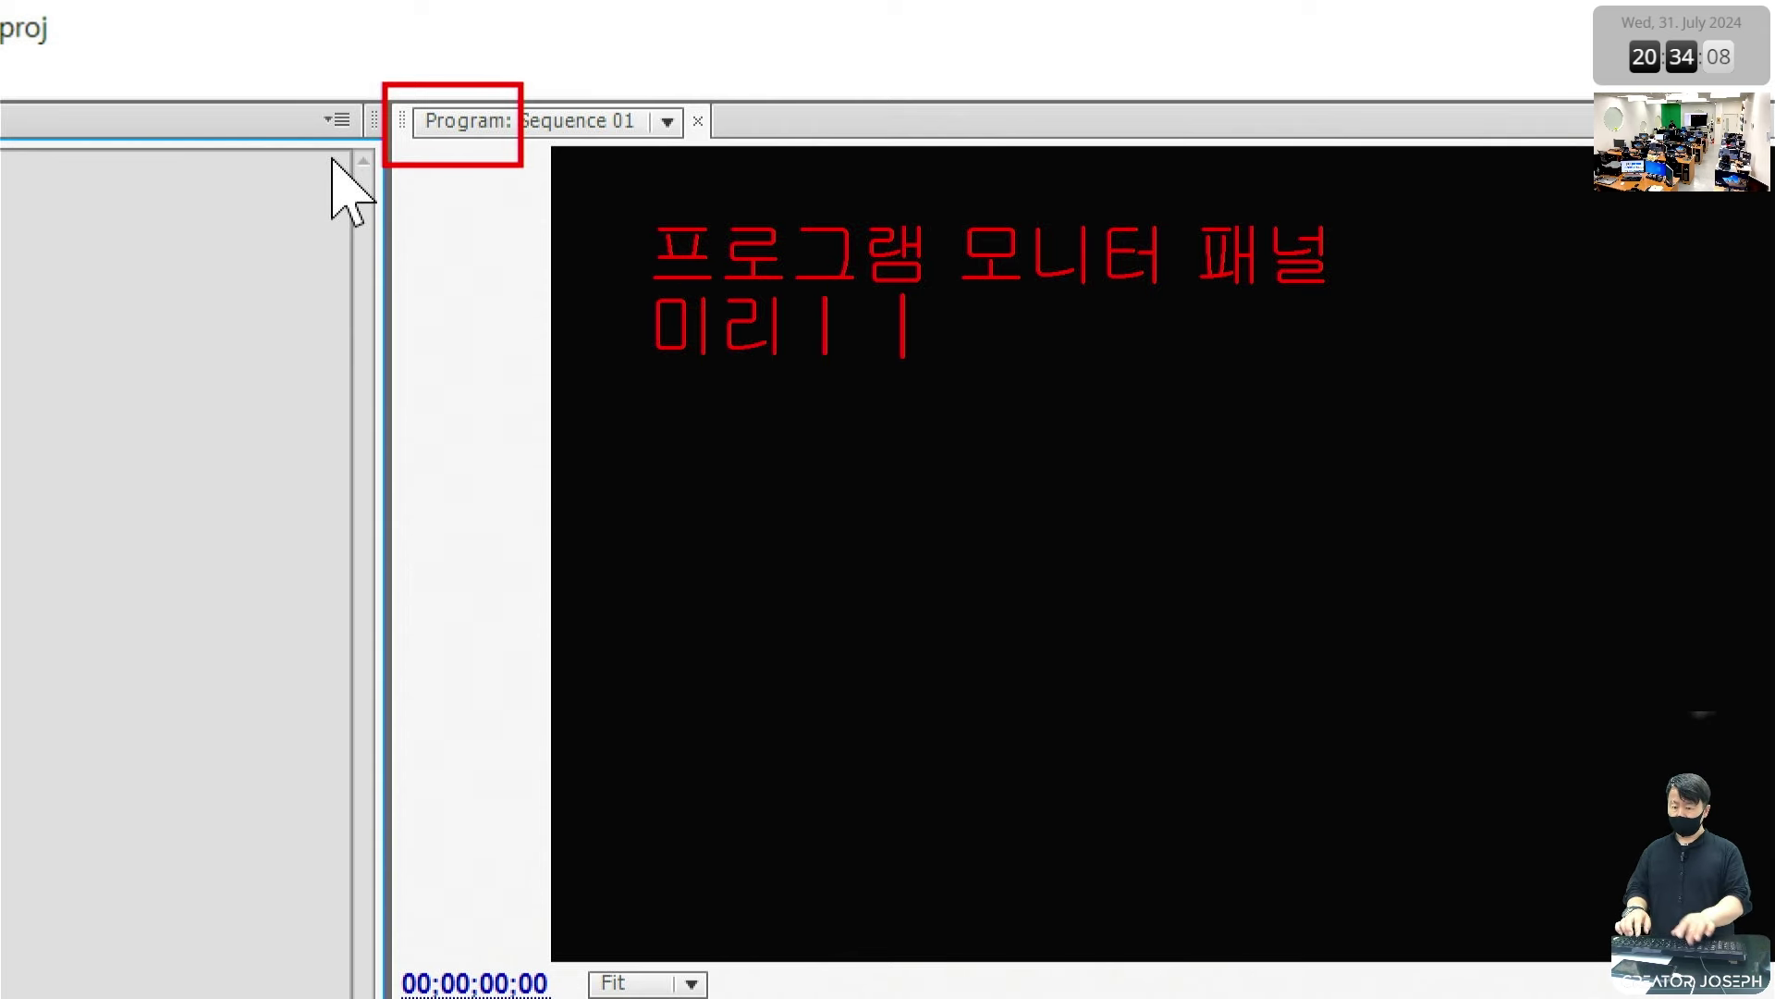
{"action": "type", "text": "보기 모니터"}
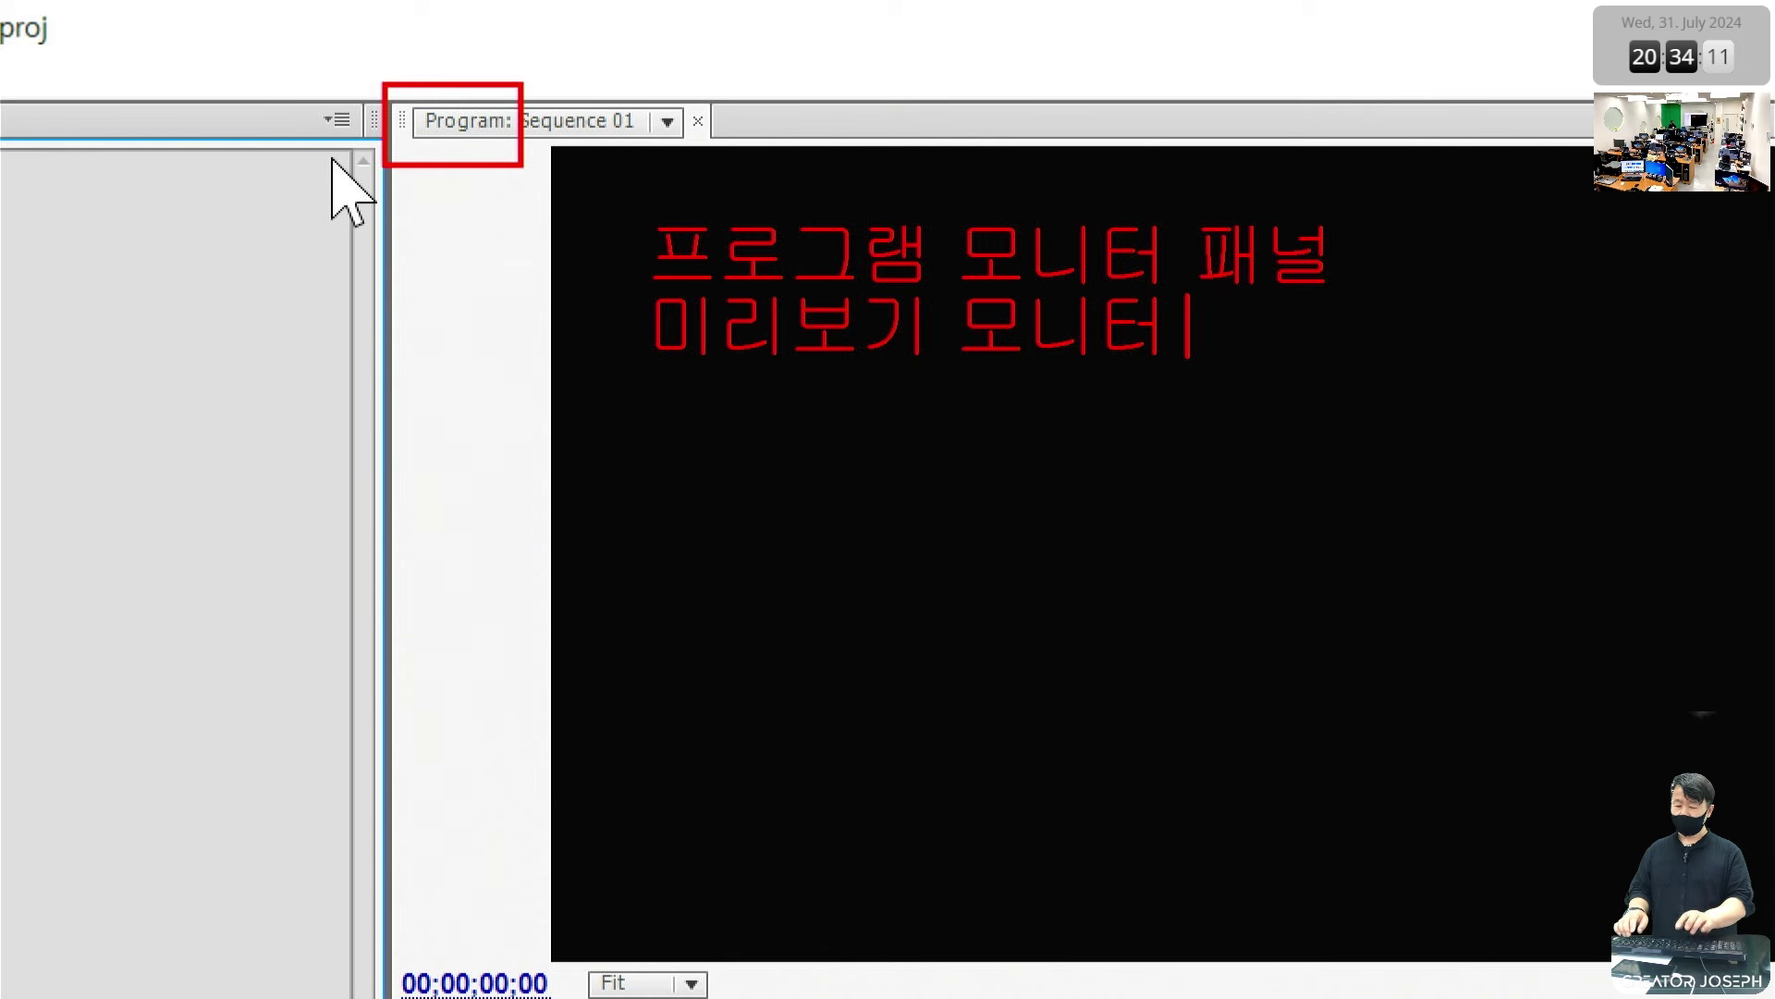
{"action": "key", "text": "Return"}
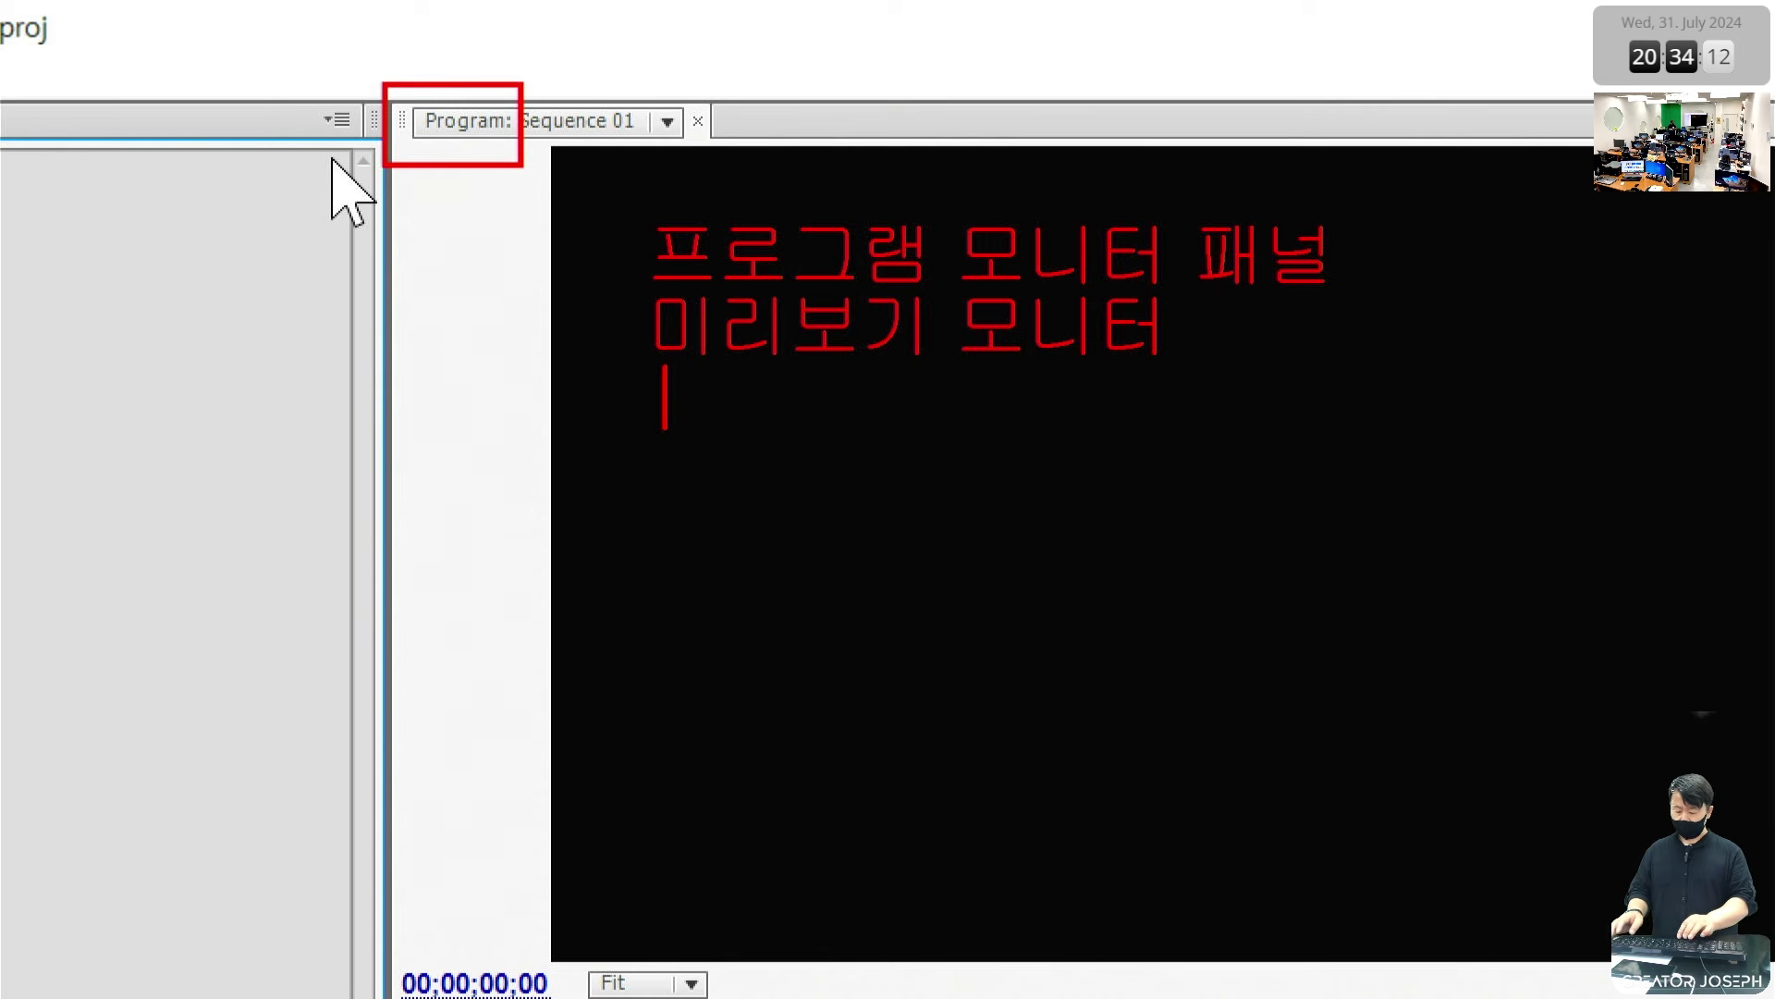
{"action": "type", "text": "Preview Monitor"}
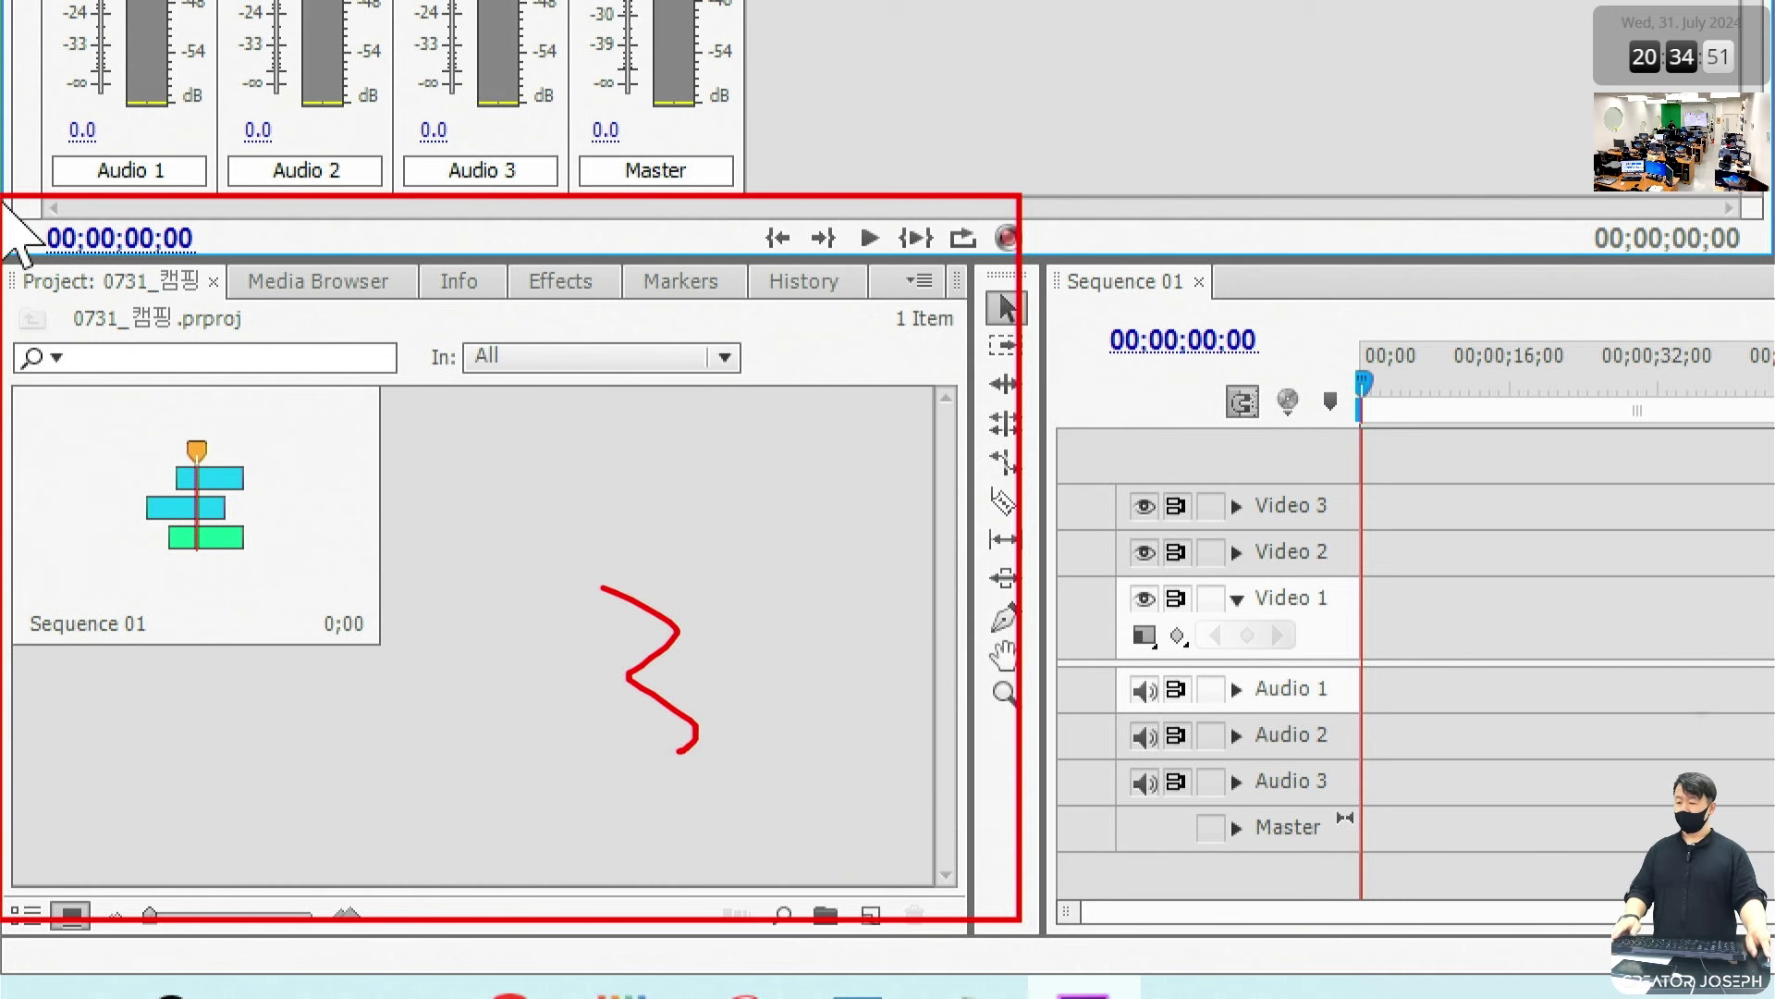
Step: Look through the Effects and History panels in the panel group beside the timeline
{"action": "key", "text": "Escape"}
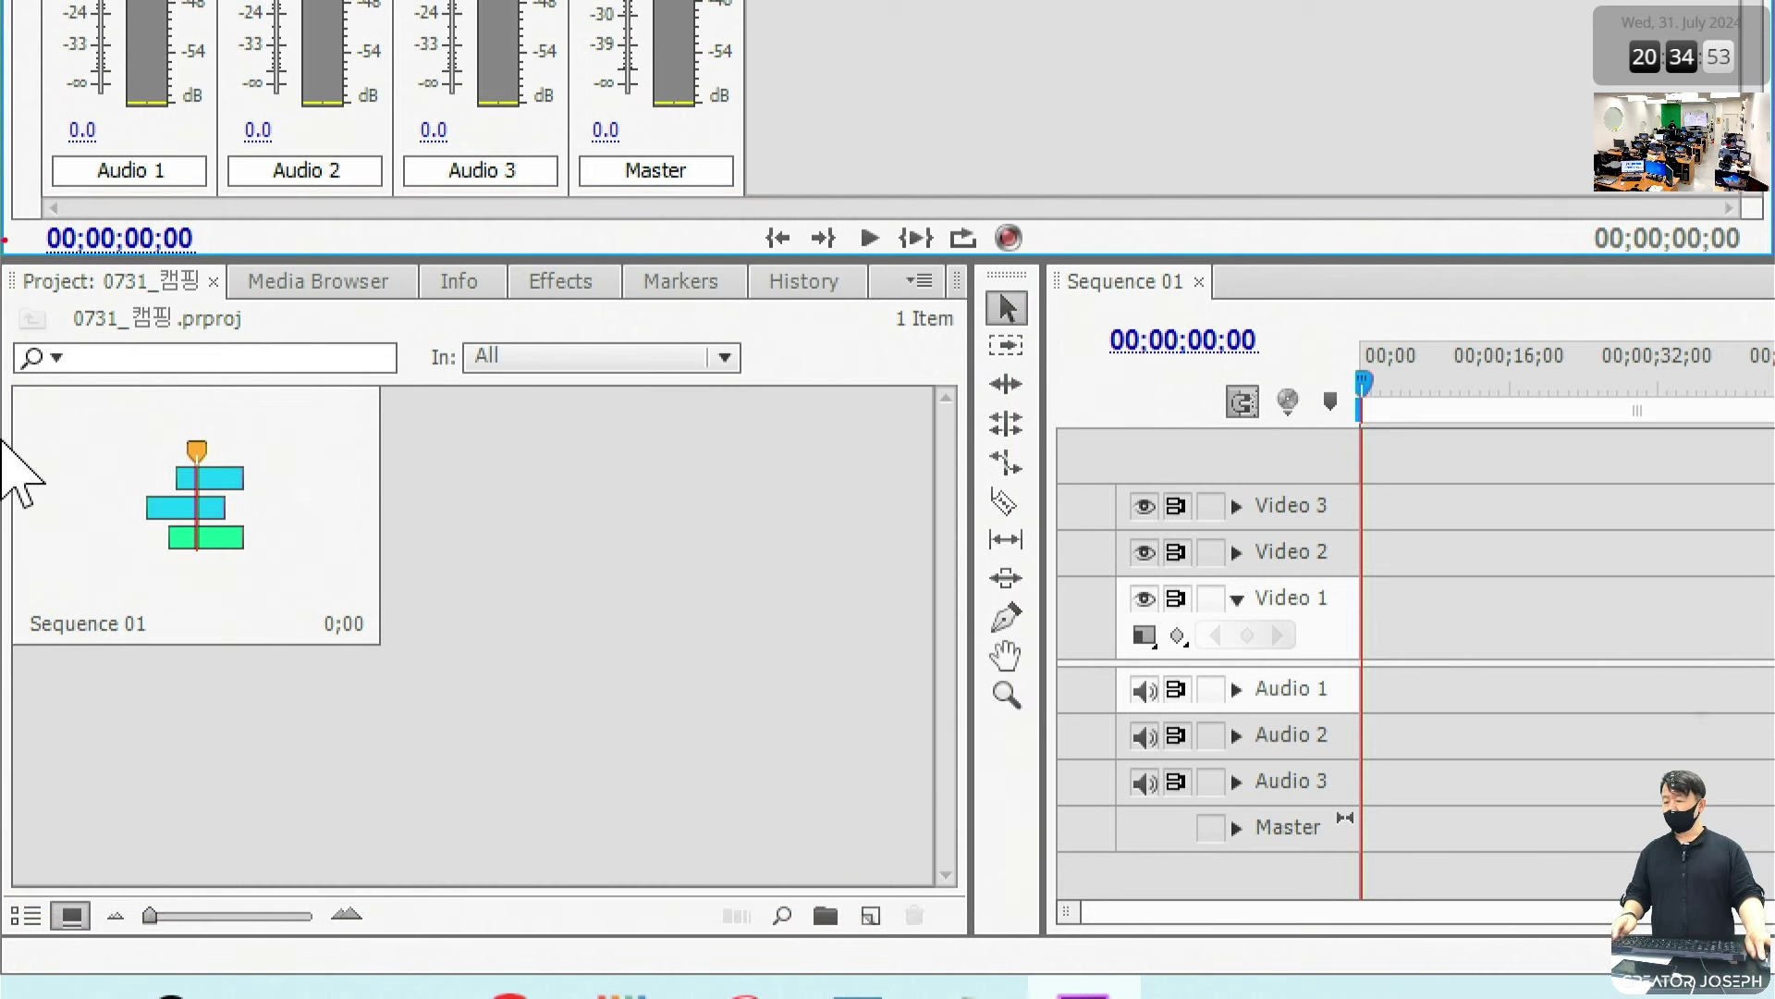
{"action": "mouse_move", "coordinate": [5, 243]}
{"action": "left_mouse_down"}
{"action": "mouse_move", "coordinate": [67, 325]}
{"action": "mouse_move", "coordinate": [100, 322]}
{"action": "left_mouse_up"}
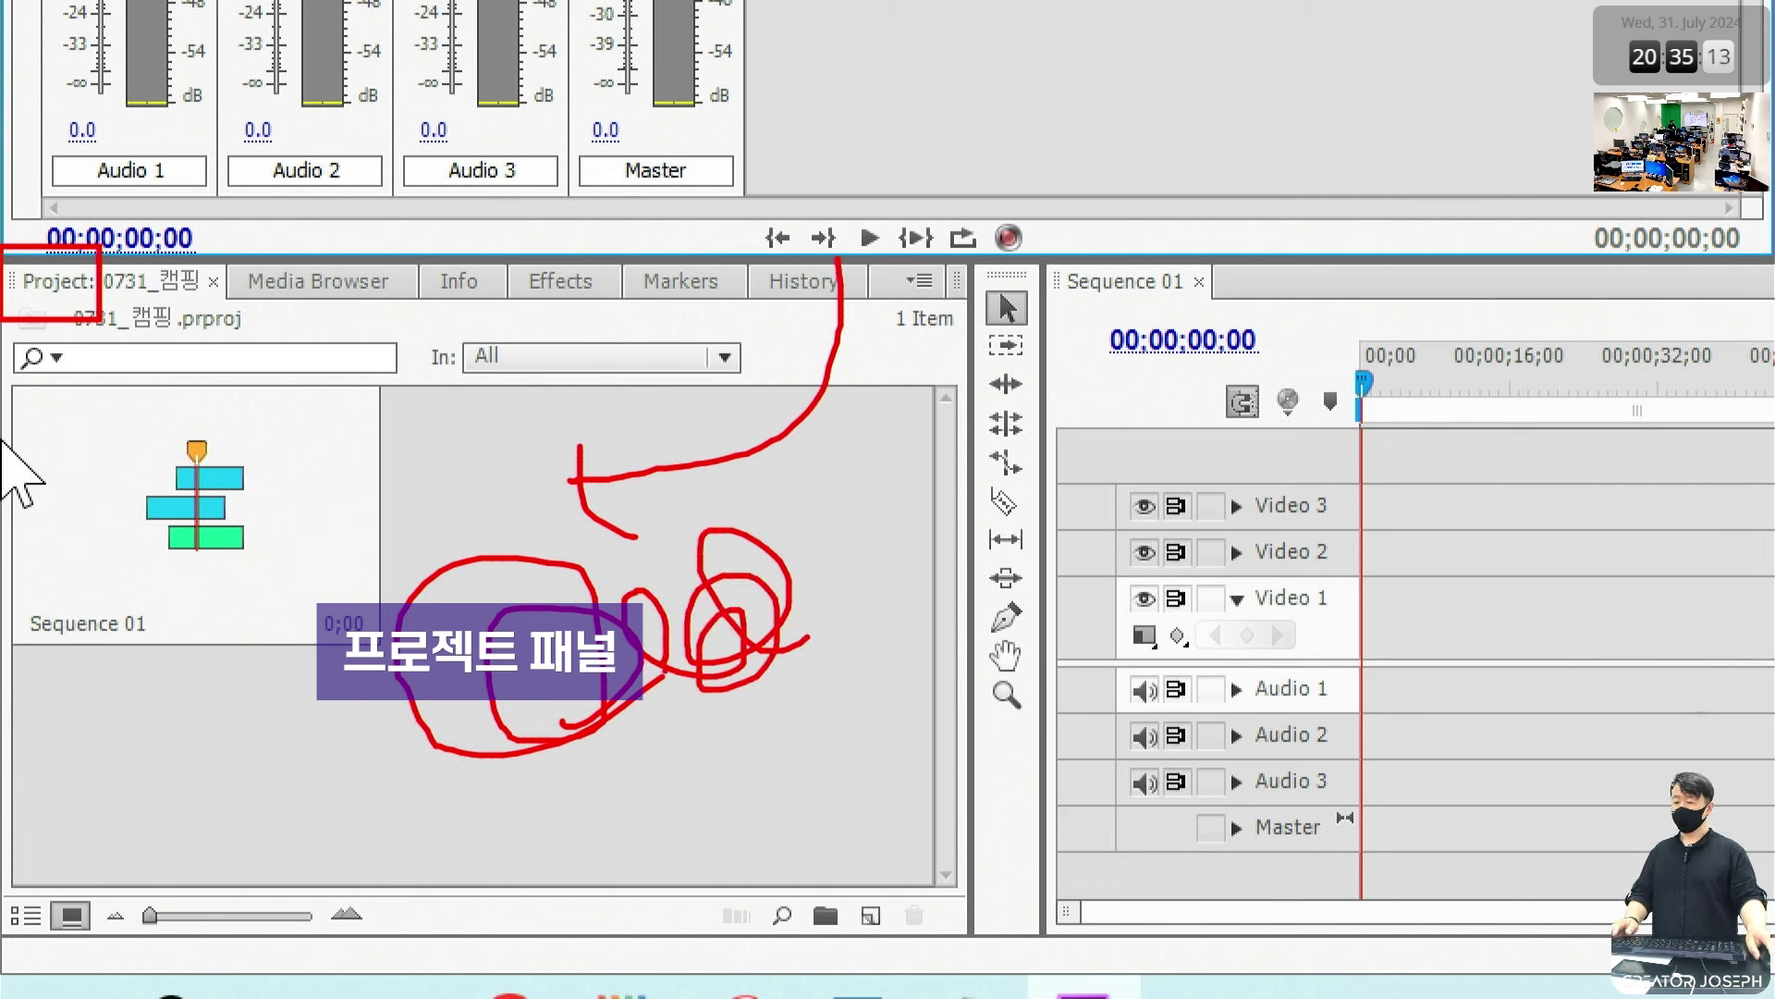
{"action": "left_click", "coordinate": [574, 288]}
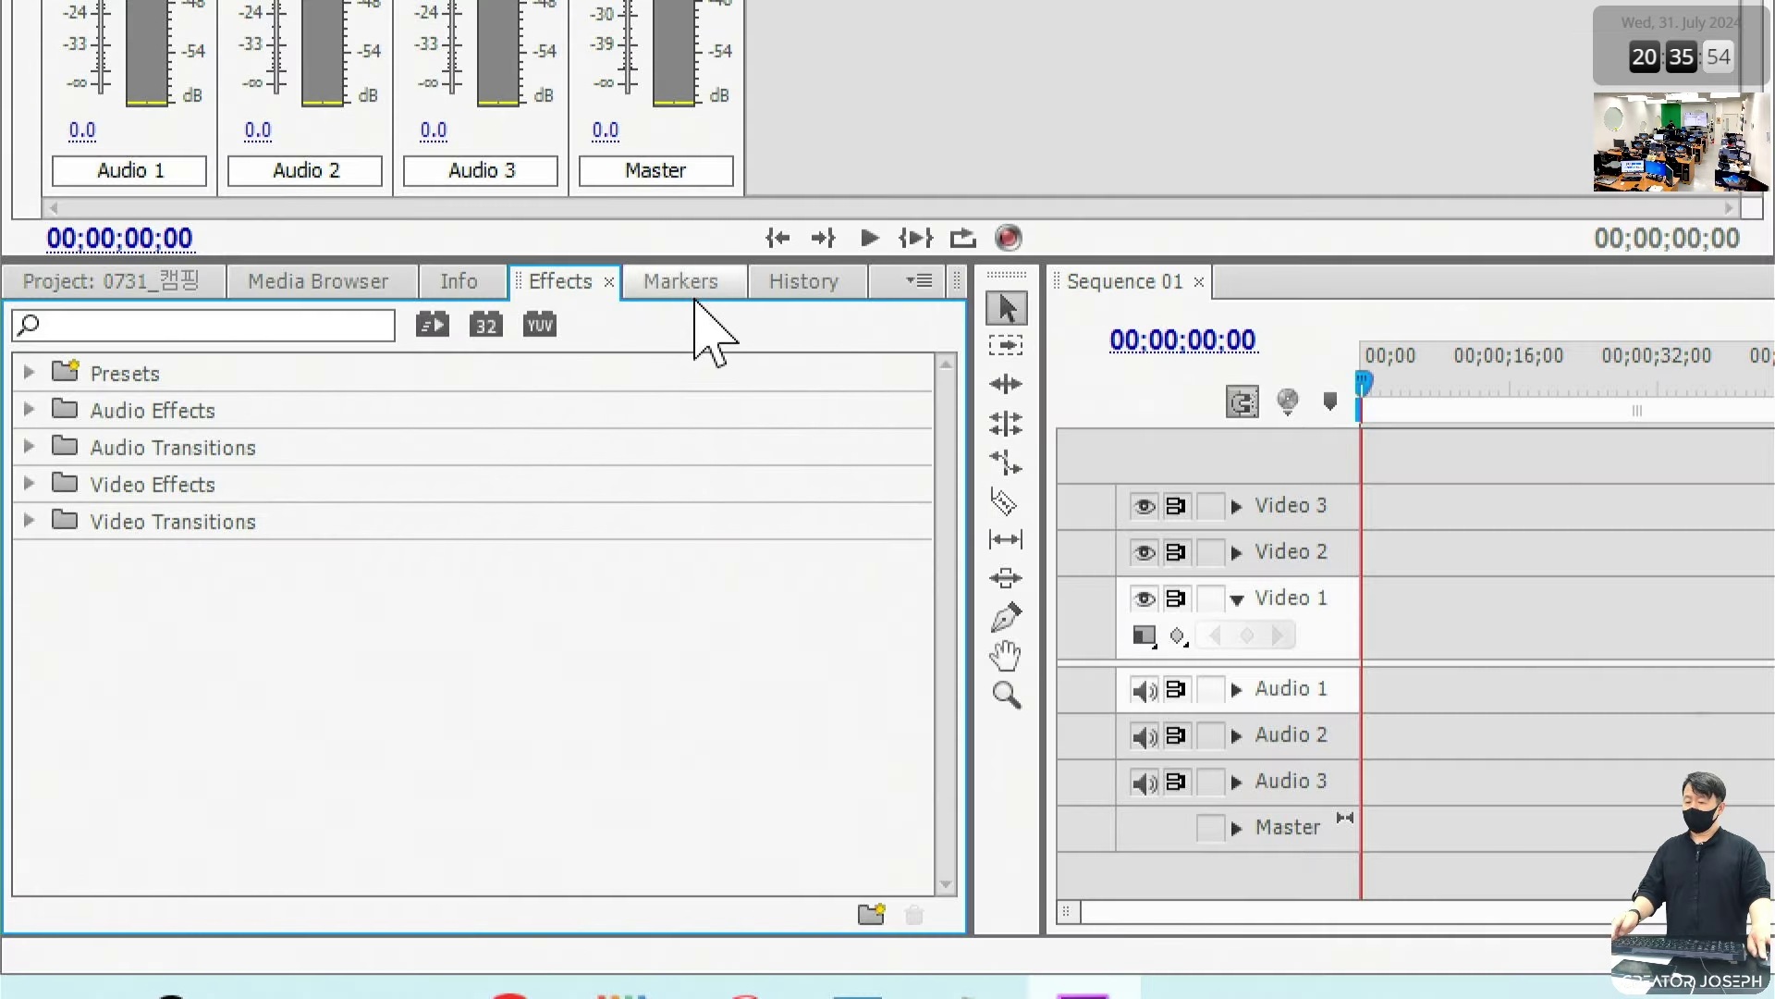
{"action": "left_click", "coordinate": [1607, 211]}
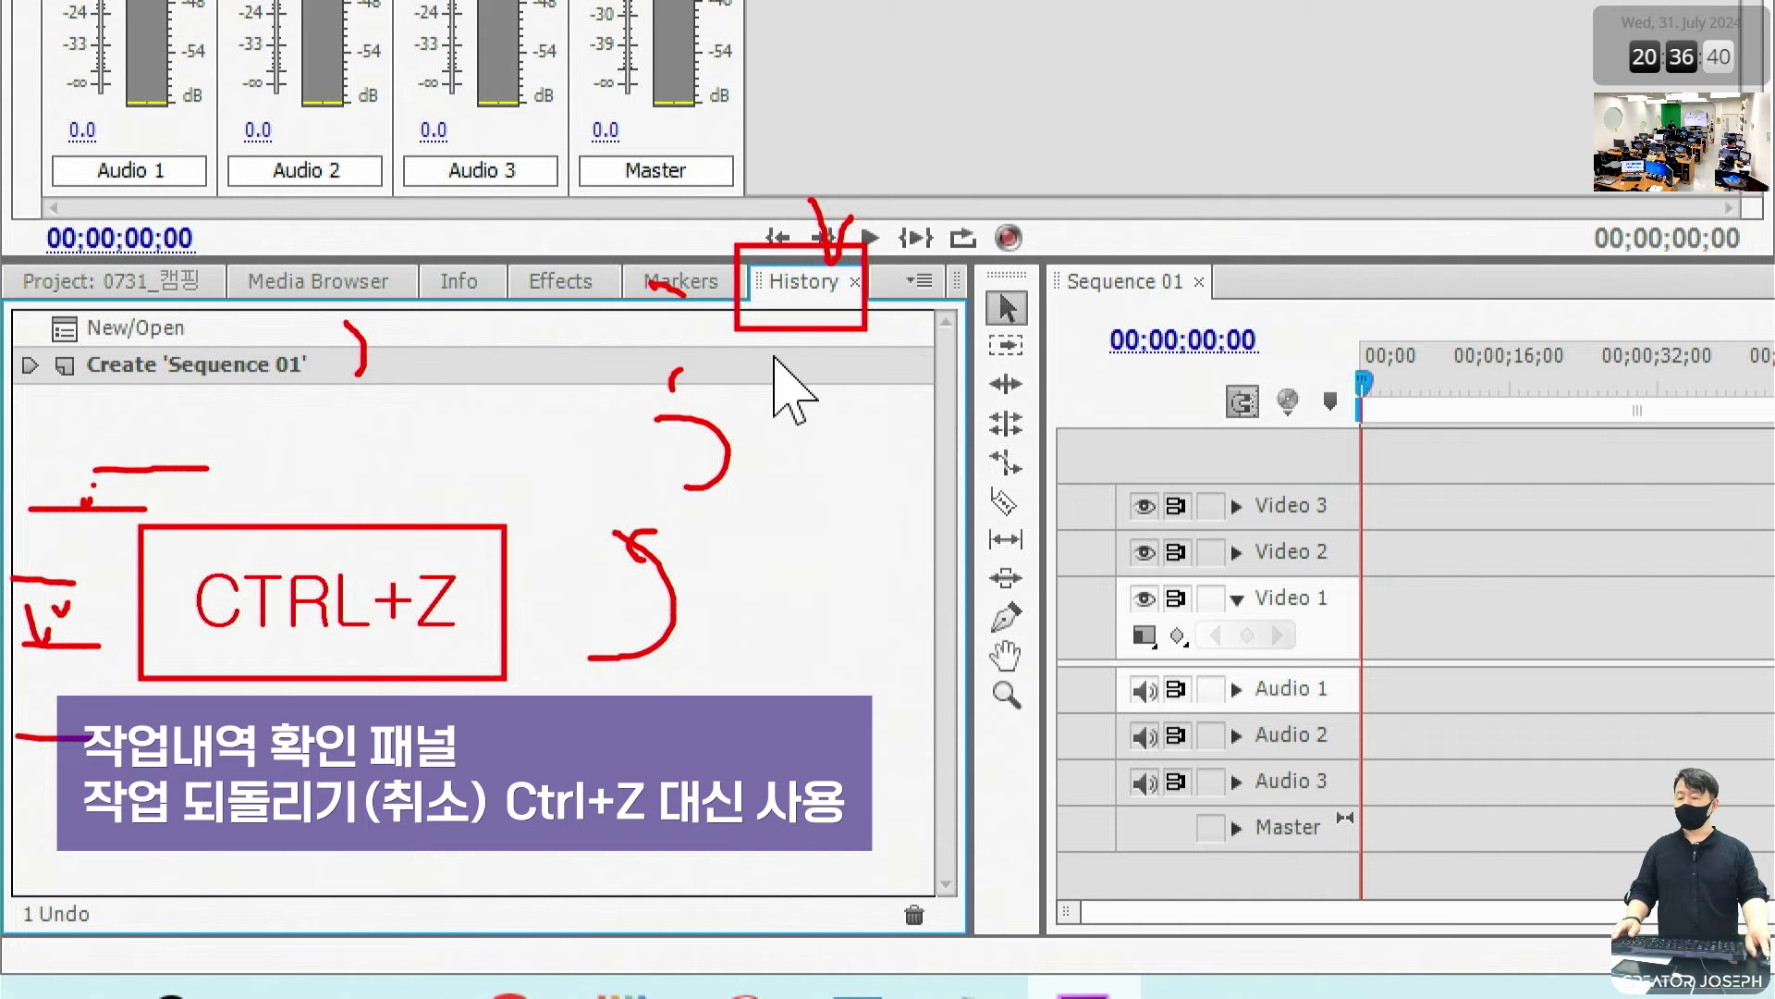
{"action": "key", "text": "Escape"}
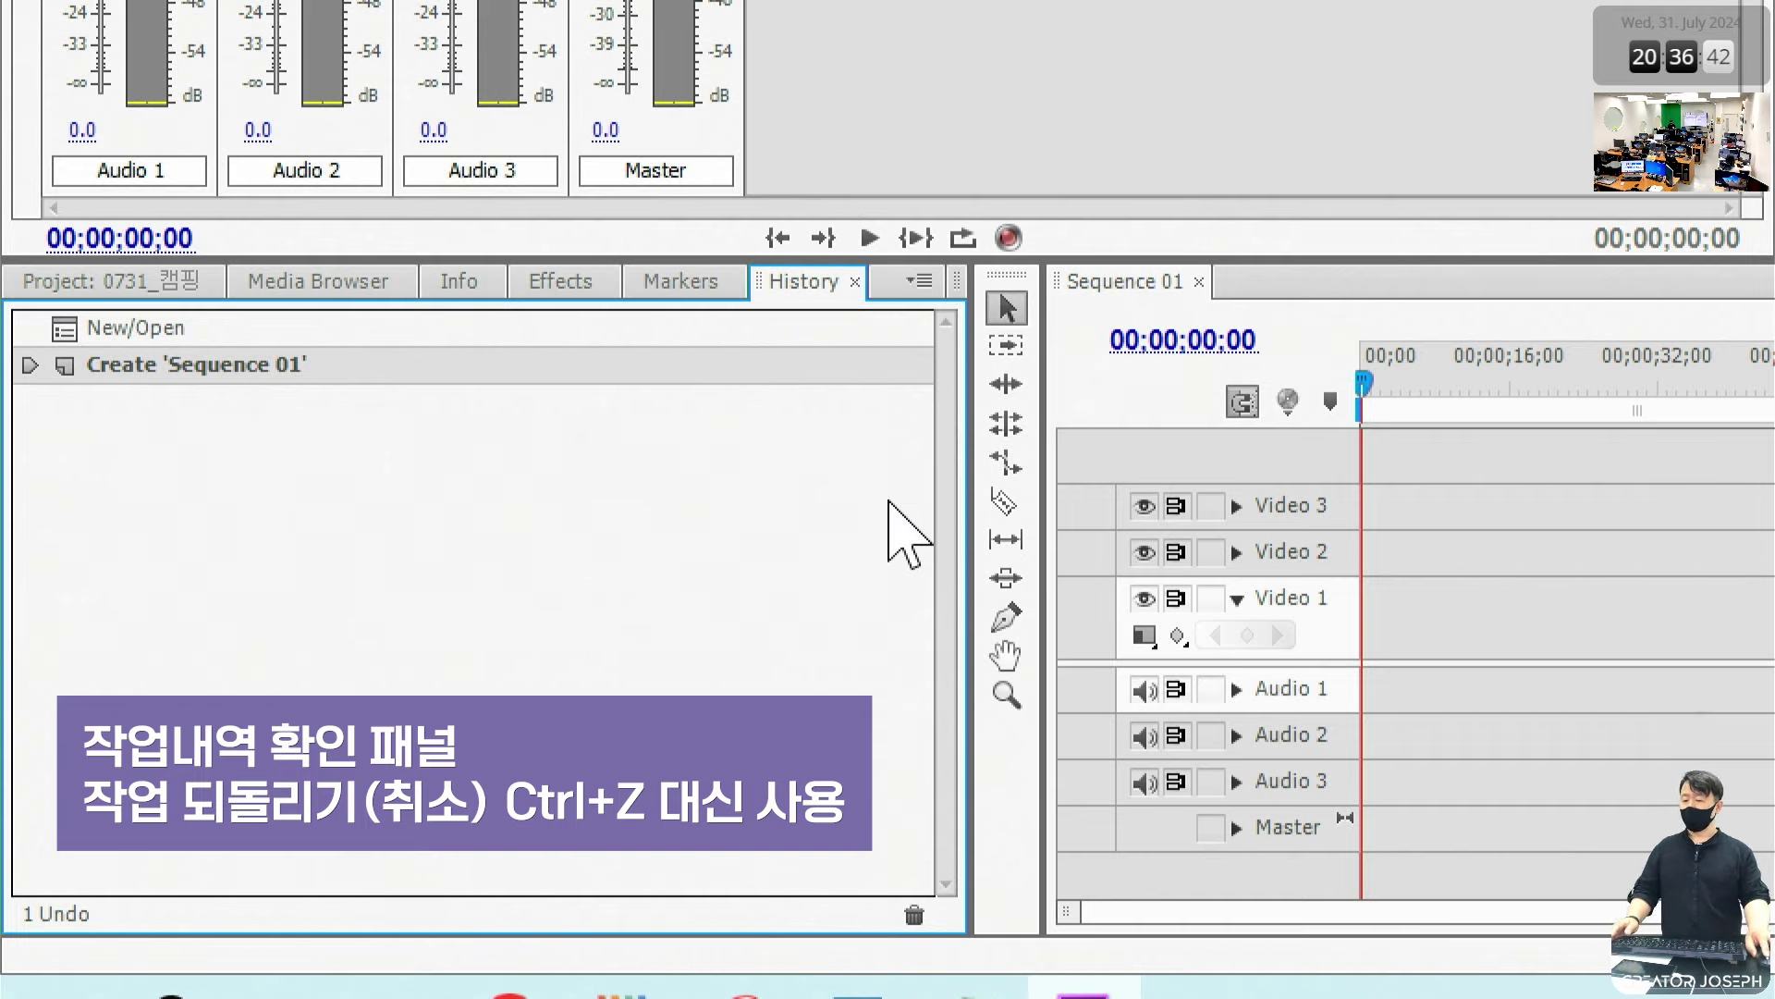
{"action": "left_click_drag", "start_coordinate": [613, 587], "coordinate": [766, 532]}
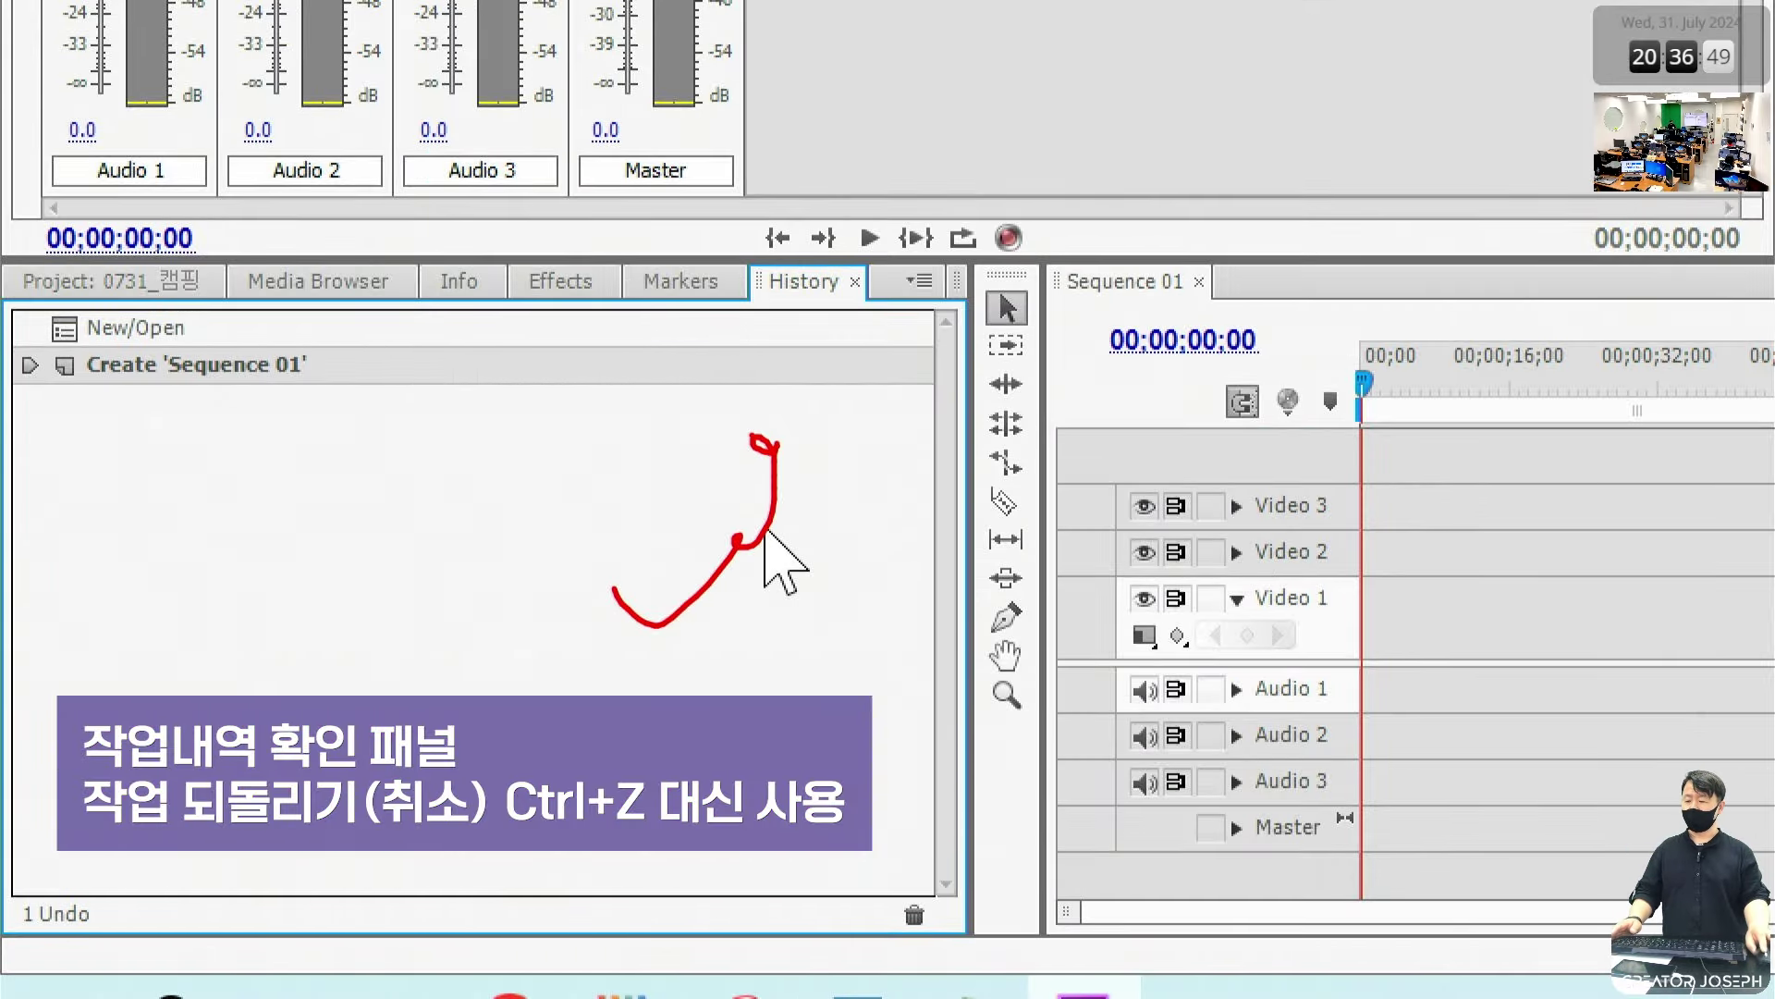
{"action": "key", "text": "Escape"}
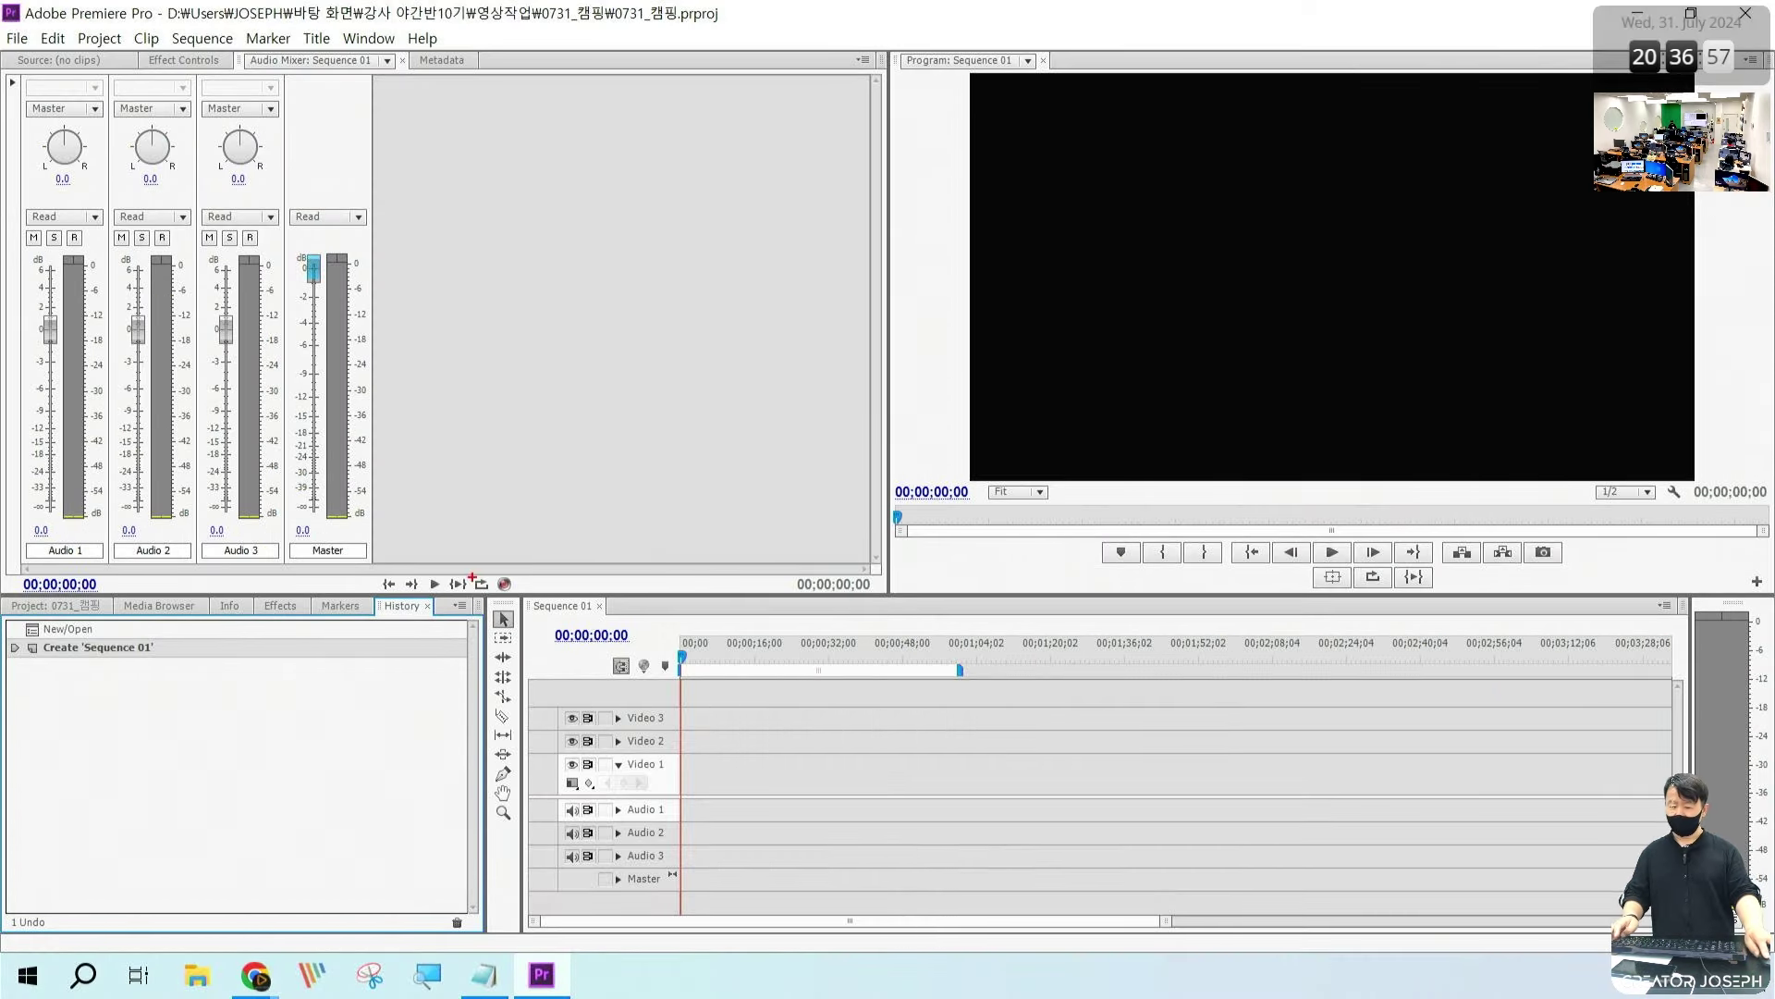
Step: Draw a red box around the timeline area and label it "타임라인 Time Line"
{"action": "left_click_drag", "start_coordinate": [472, 576], "coordinate": [1770, 943]}
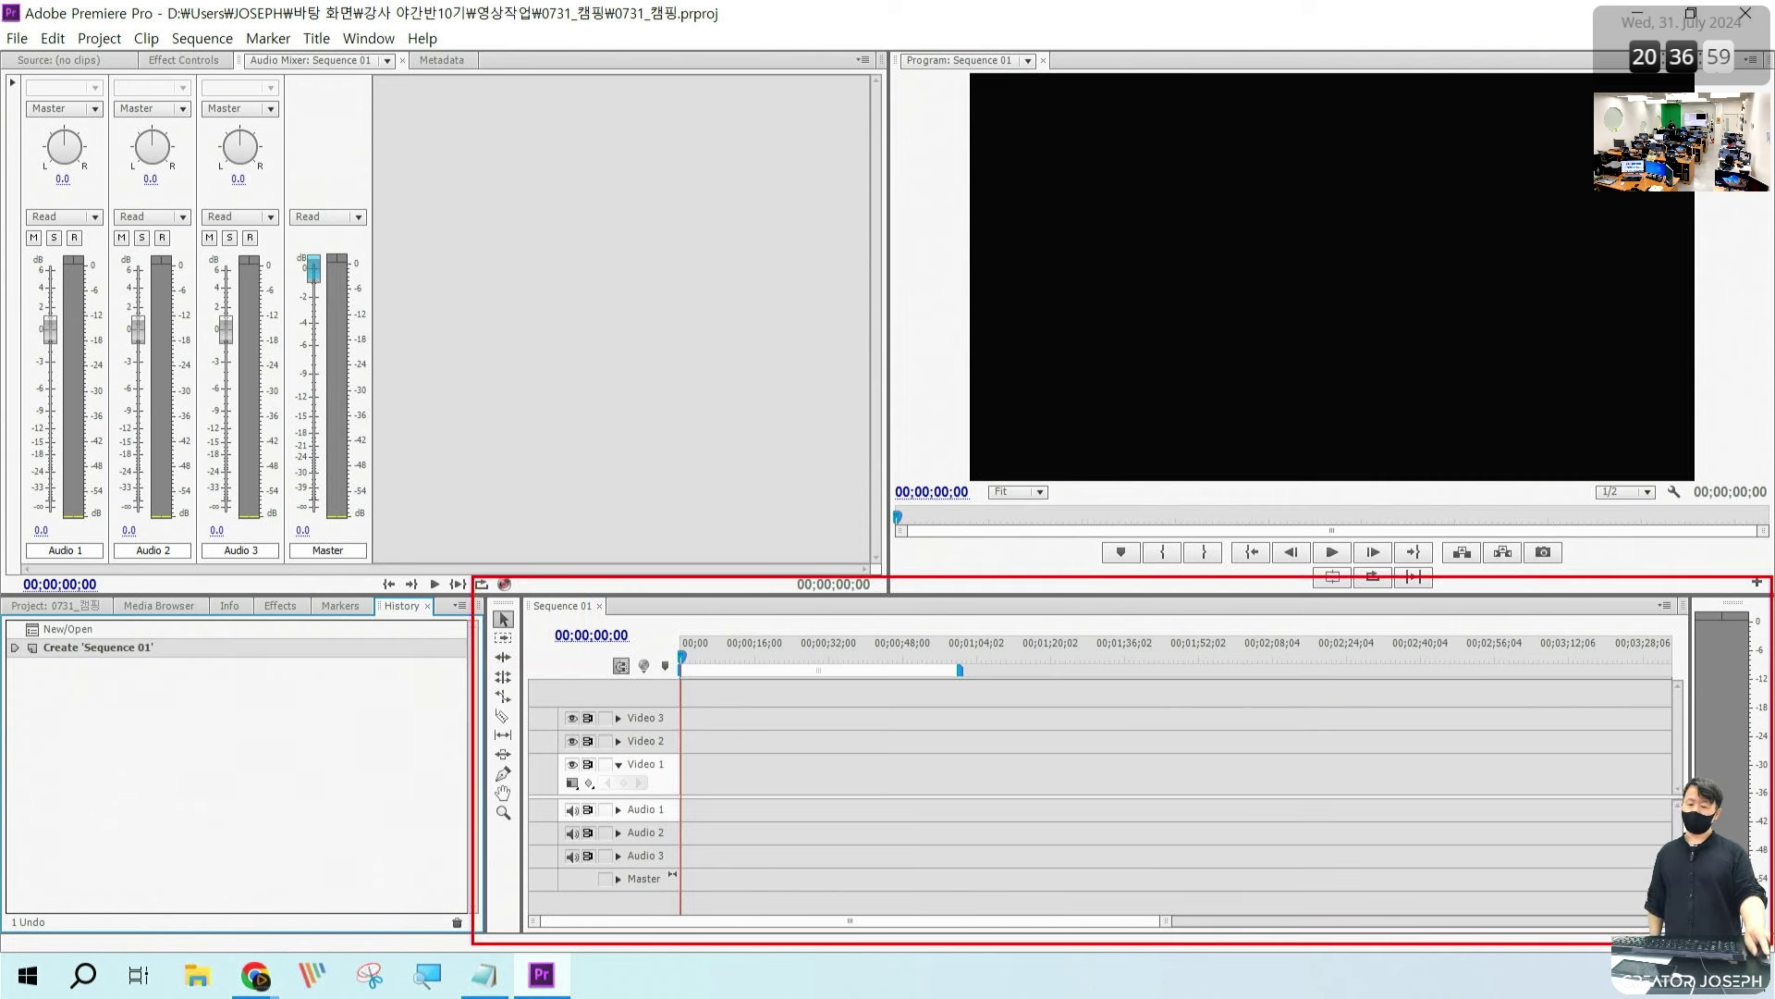
{"action": "type", "text": "t"}
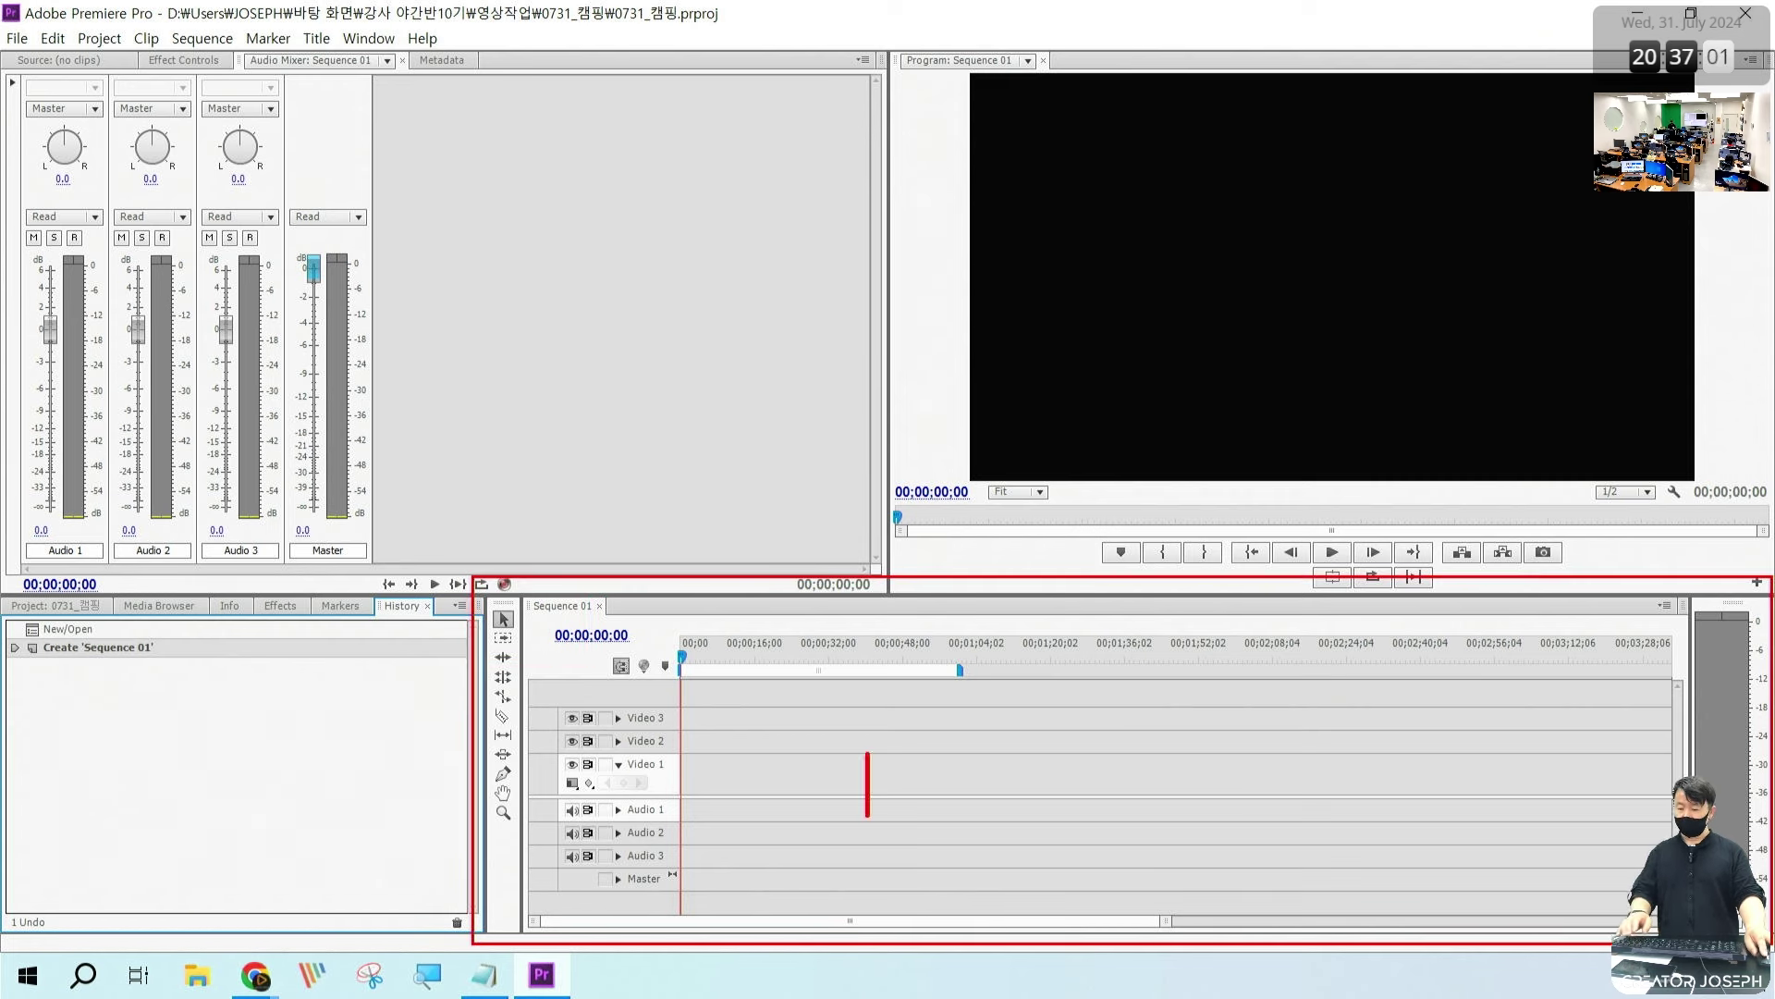
{"action": "type", "text": "타임라인 씨"}
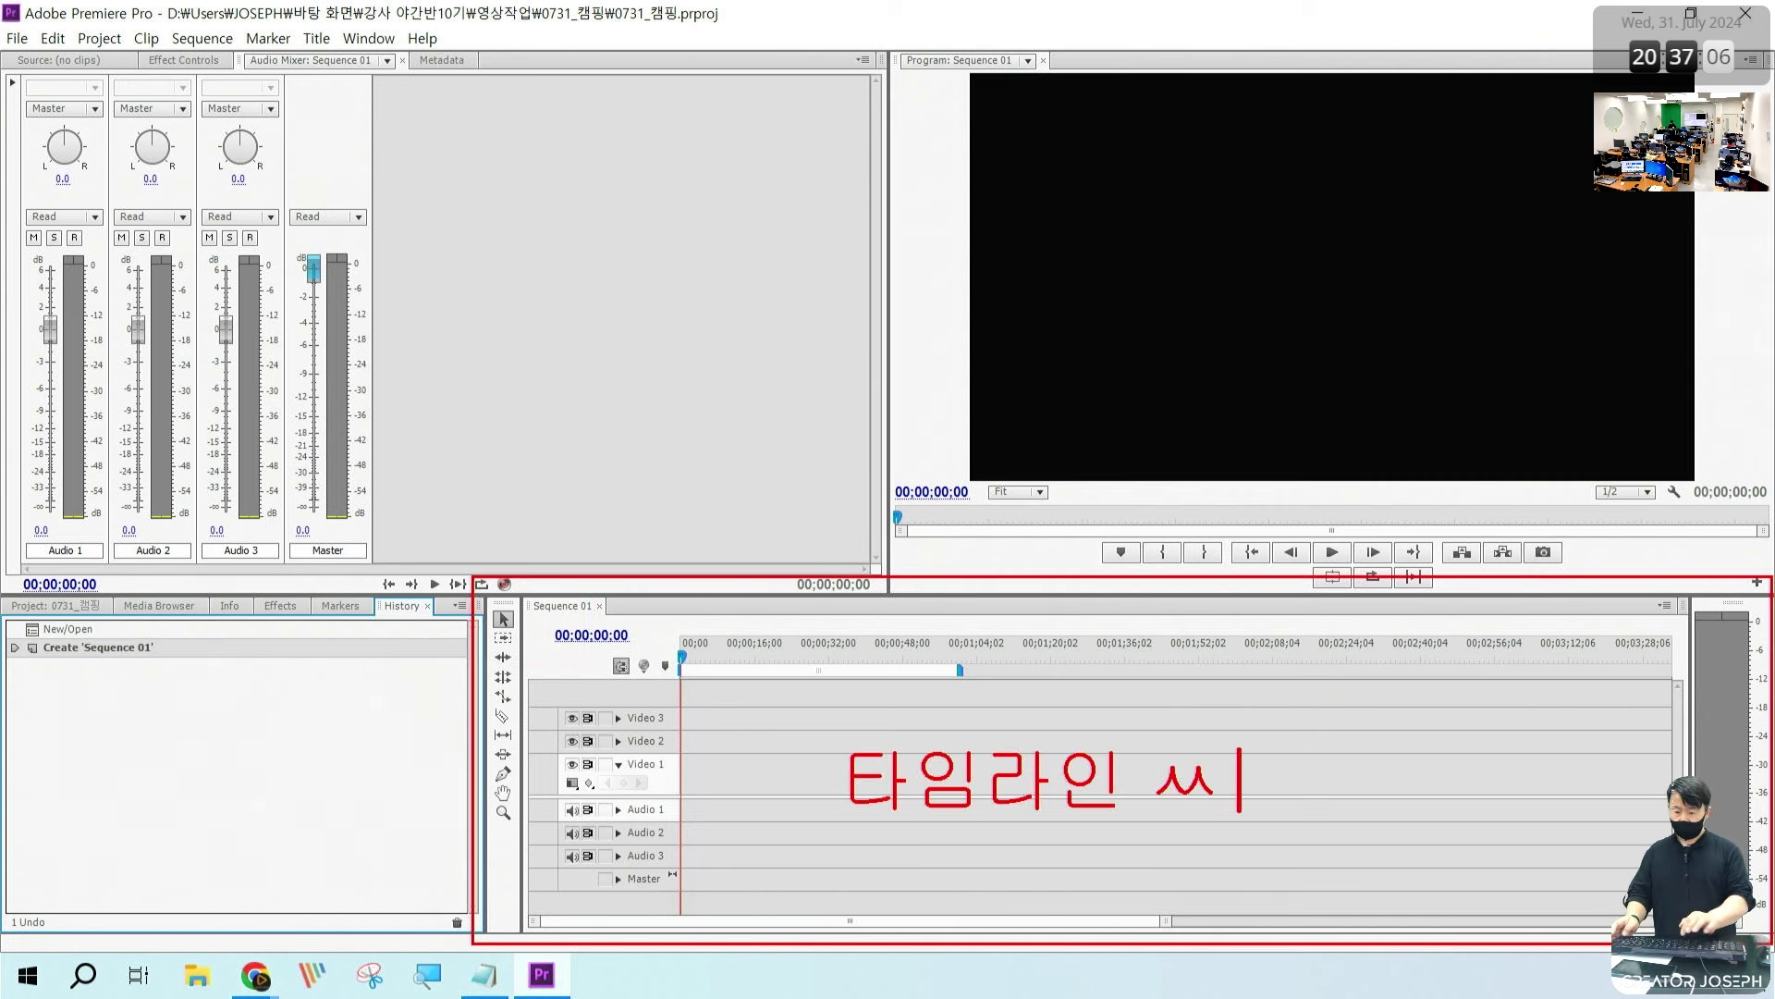
{"action": "key", "text": "BackSpace"}
{"action": "key", "text": "BackSpace"}
{"action": "type", "text": "Time "}
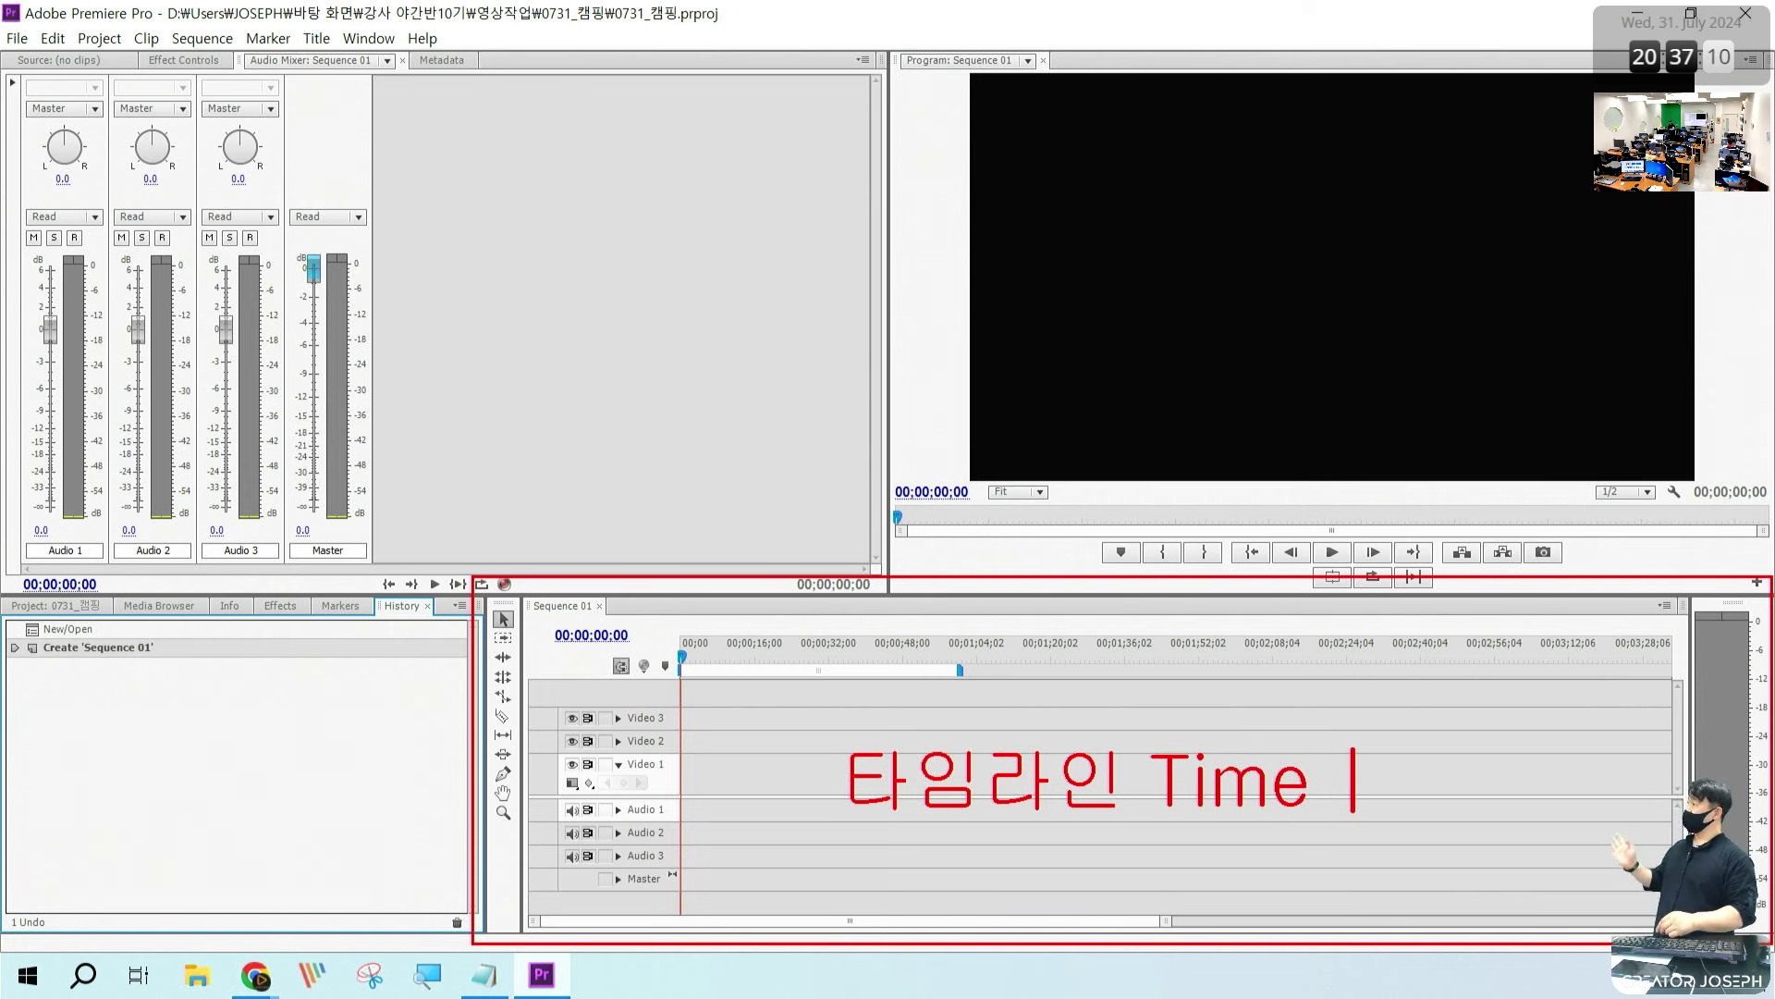
{"action": "type", "text": "Line"}
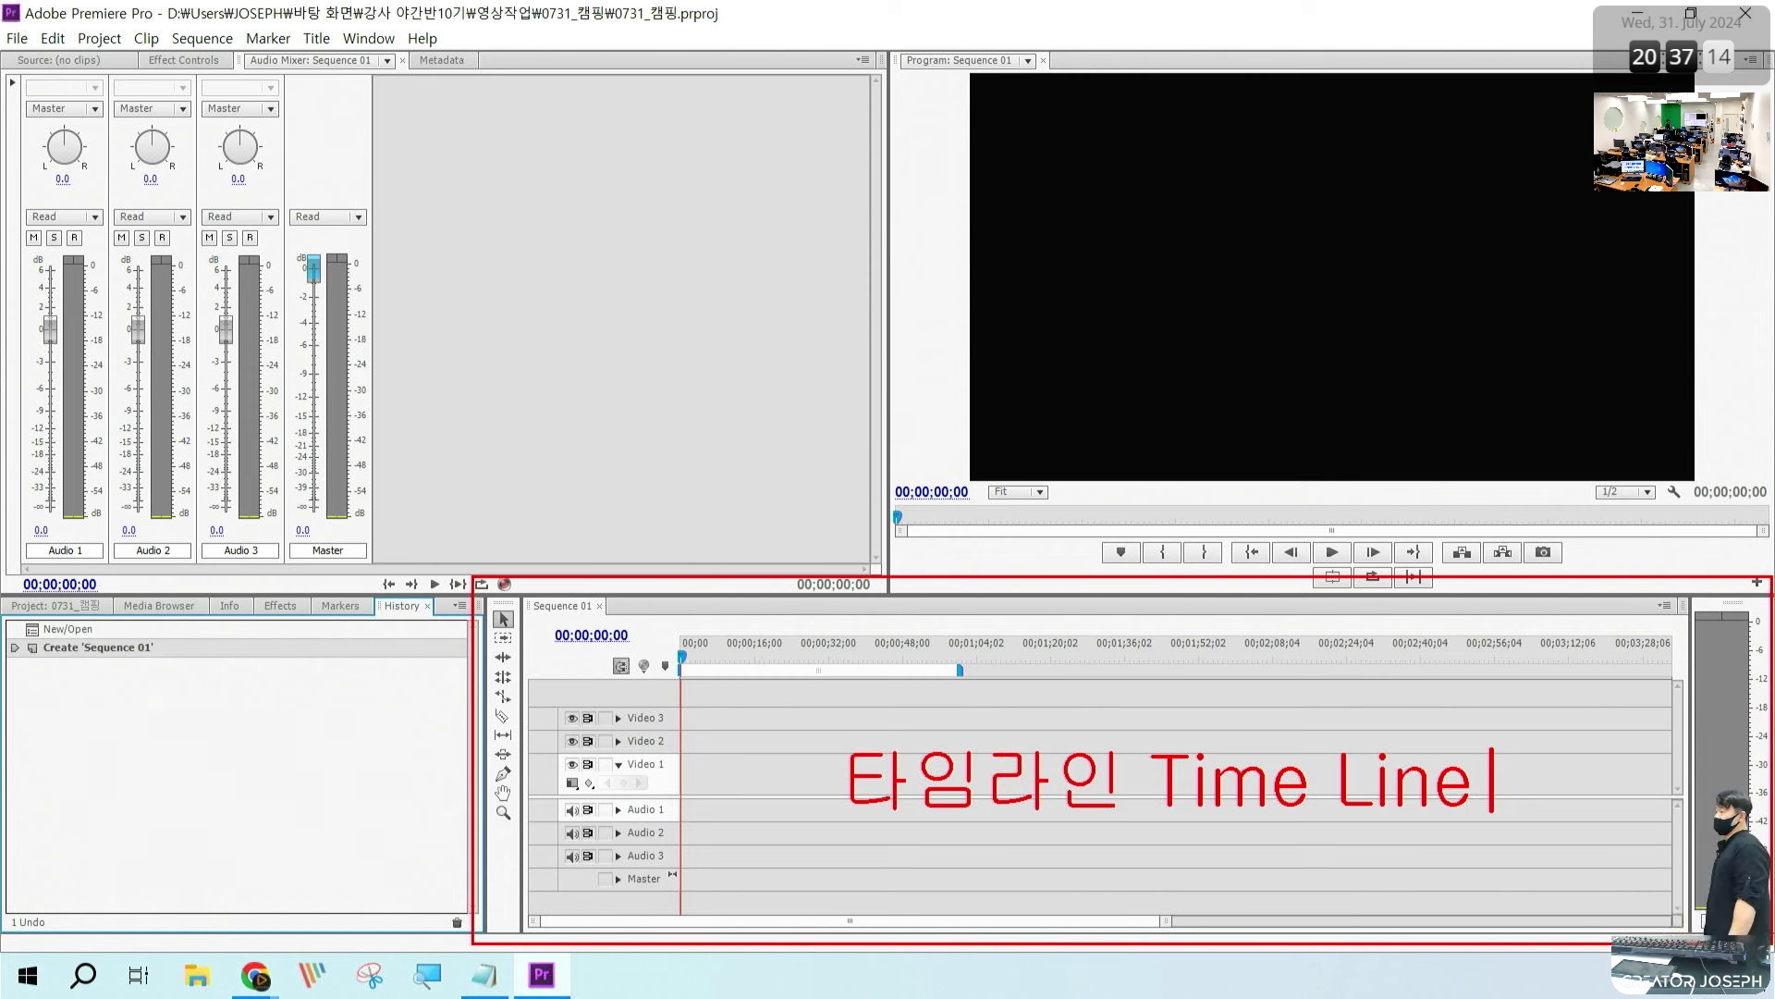
{"action": "key", "text": "Escape"}
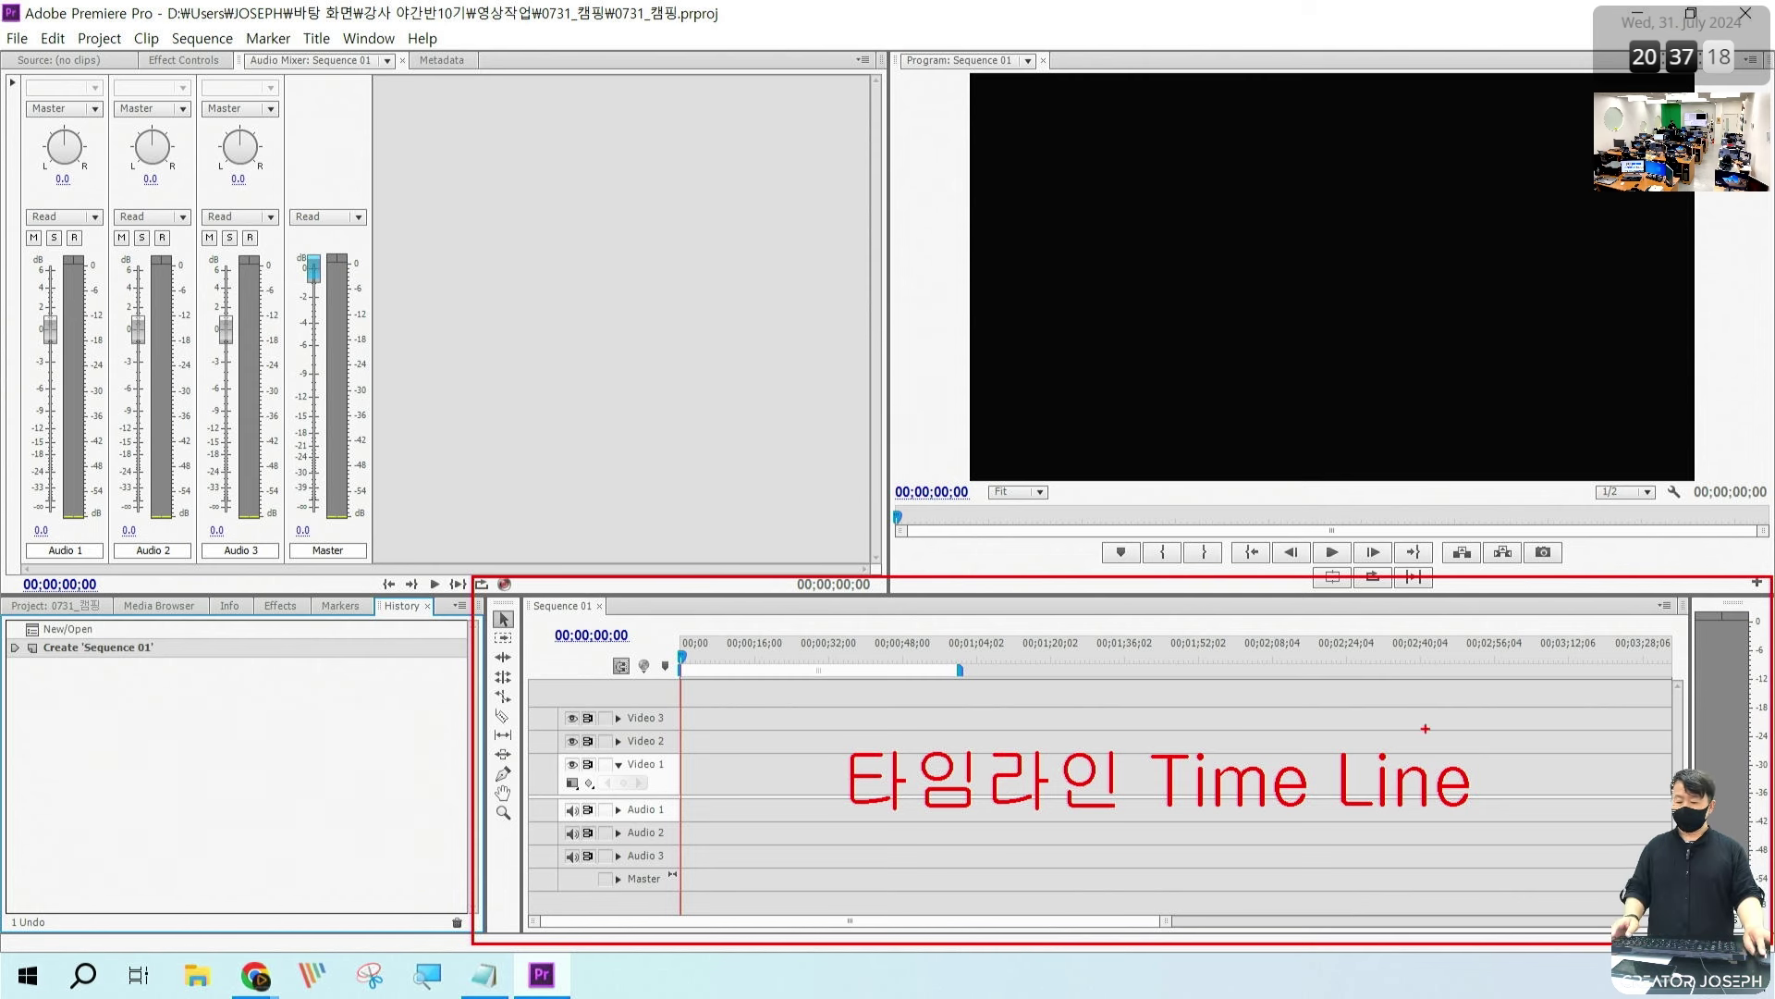
Step: Outline the editing tools in red, label them "편집도구 Tool Bar", and mark from the program monitor down to the timeline
{"action": "left_click_drag", "start_coordinate": [428, 530], "coordinate": [537, 921]}
{"action": "mouse_move", "coordinate": [514, 537]}
{"action": "left_mouse_down"}
{"action": "mouse_move", "coordinate": [519, 504]}
{"action": "mouse_move", "coordinate": [546, 505]}
{"action": "left_mouse_up"}
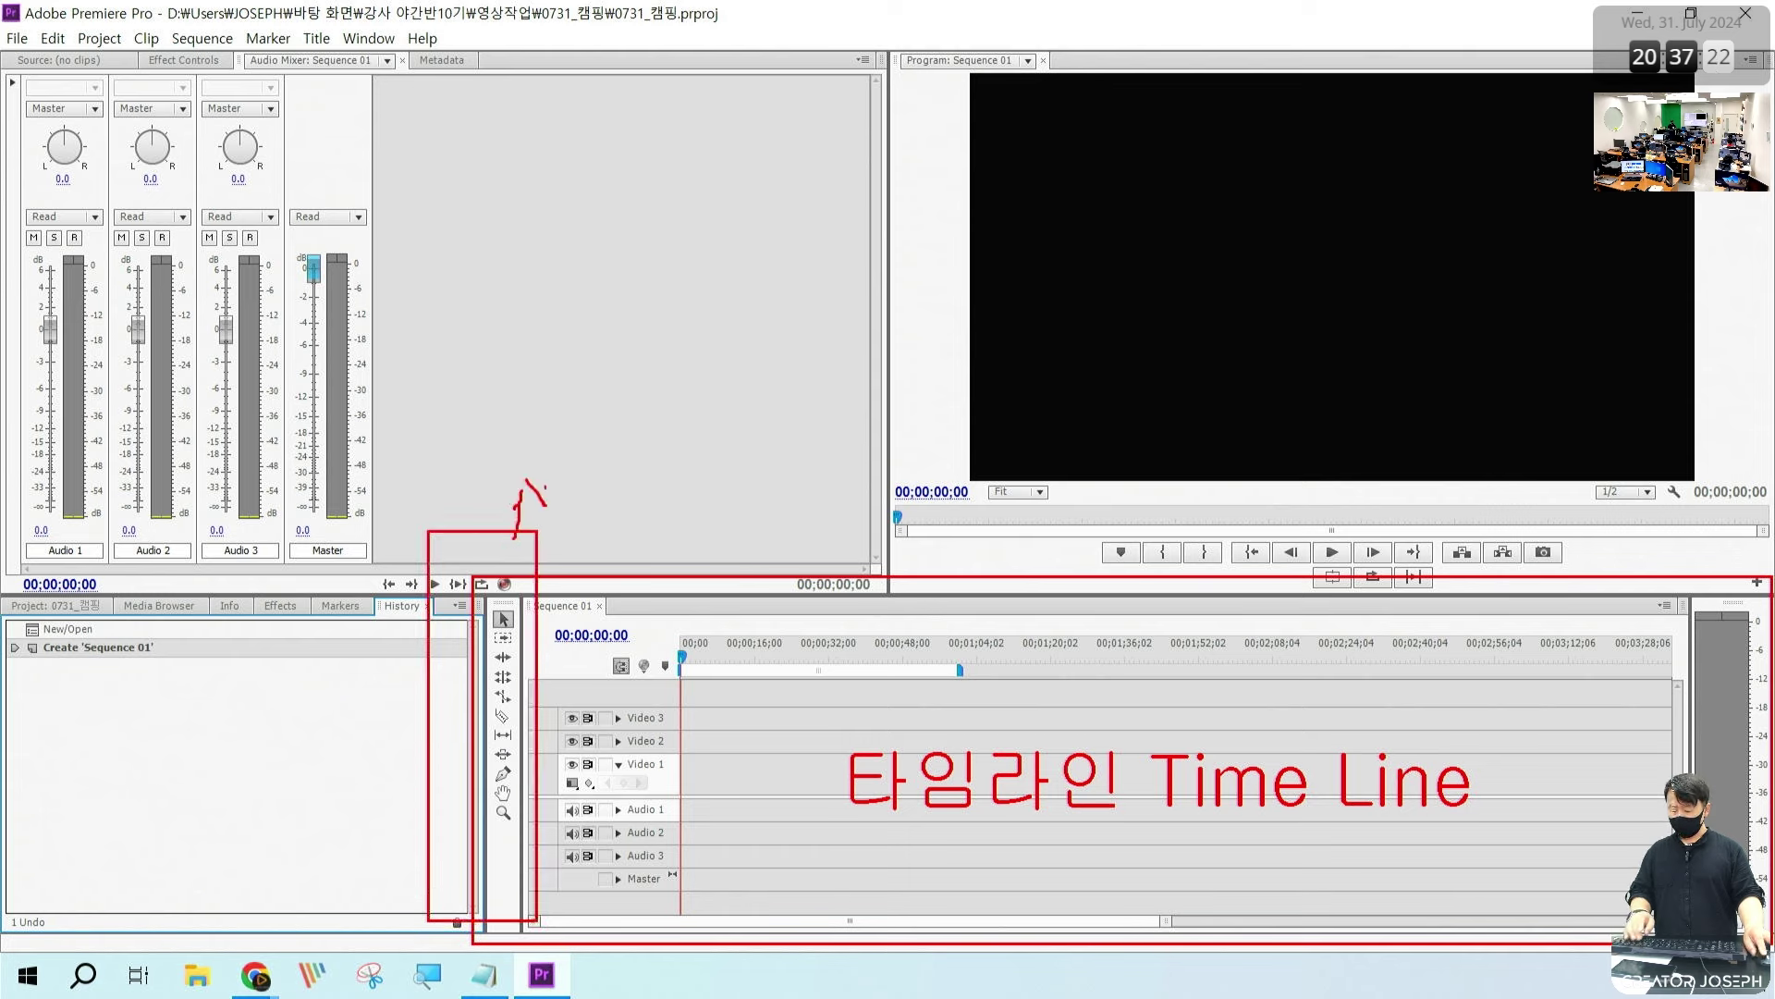
{"action": "left_click_drag", "start_coordinate": [460, 328], "coordinate": [461, 390]}
{"action": "type", "text": "편집도구"}
{"action": "key", "text": "Return"}
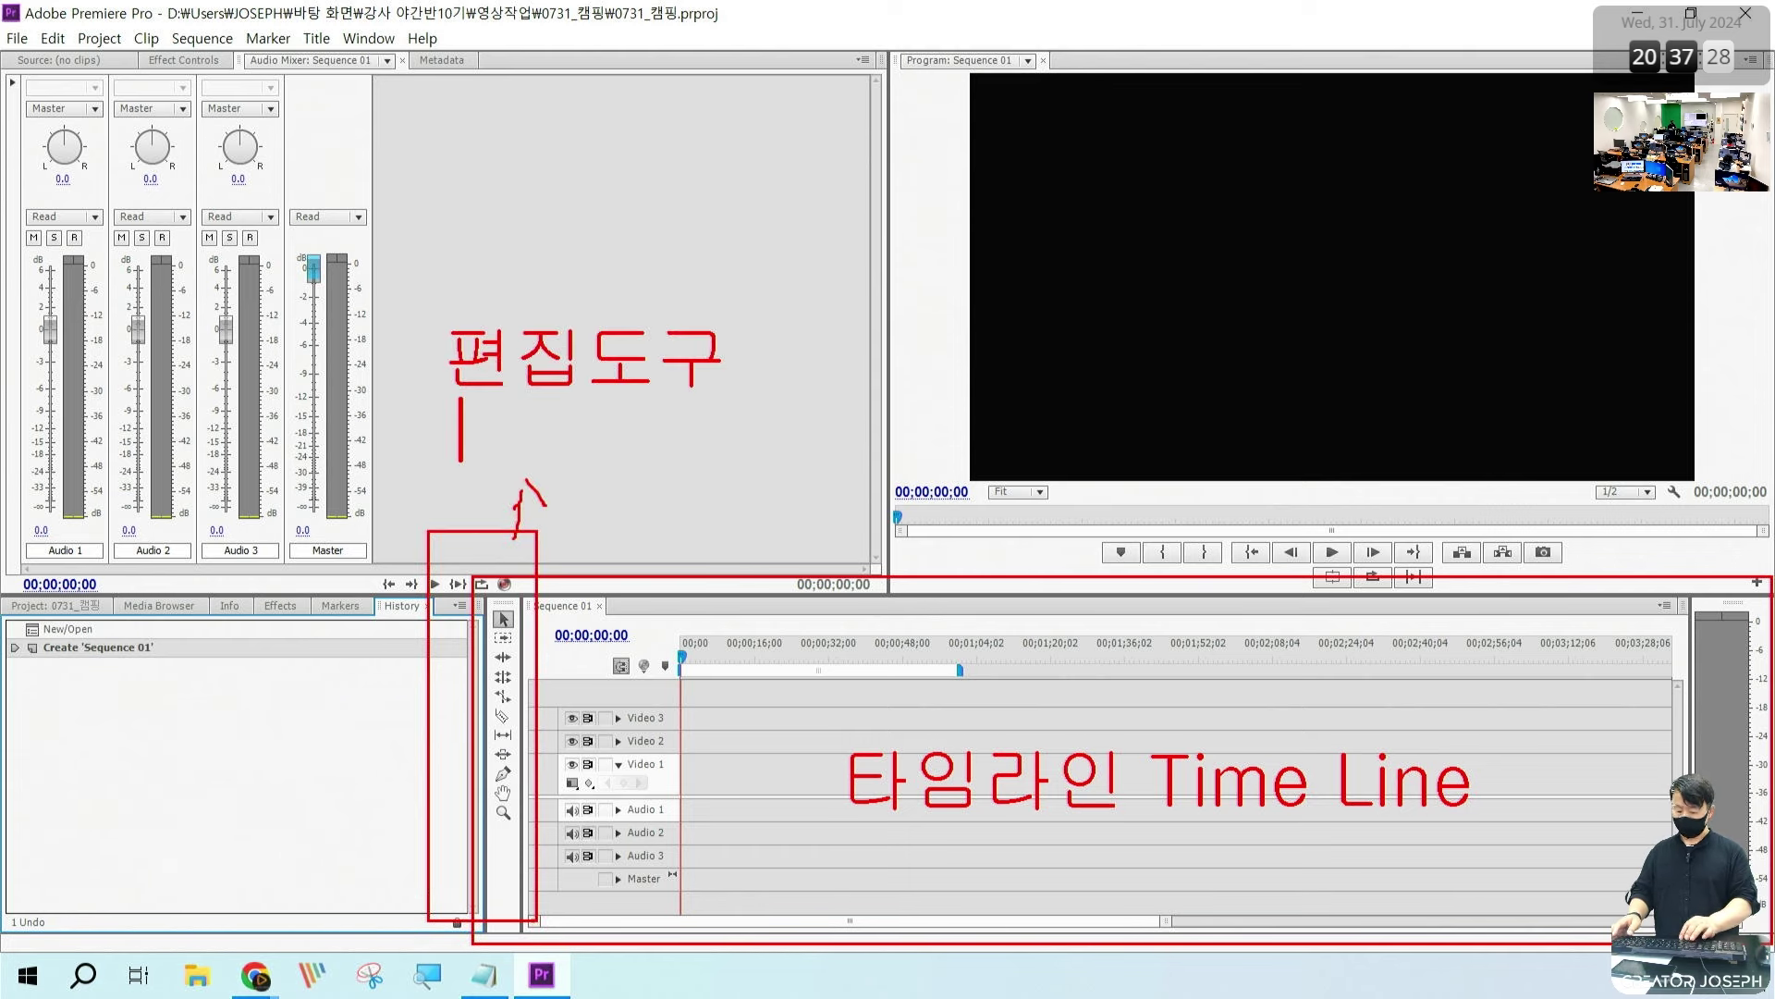
{"action": "type", "text": "Tool Bar"}
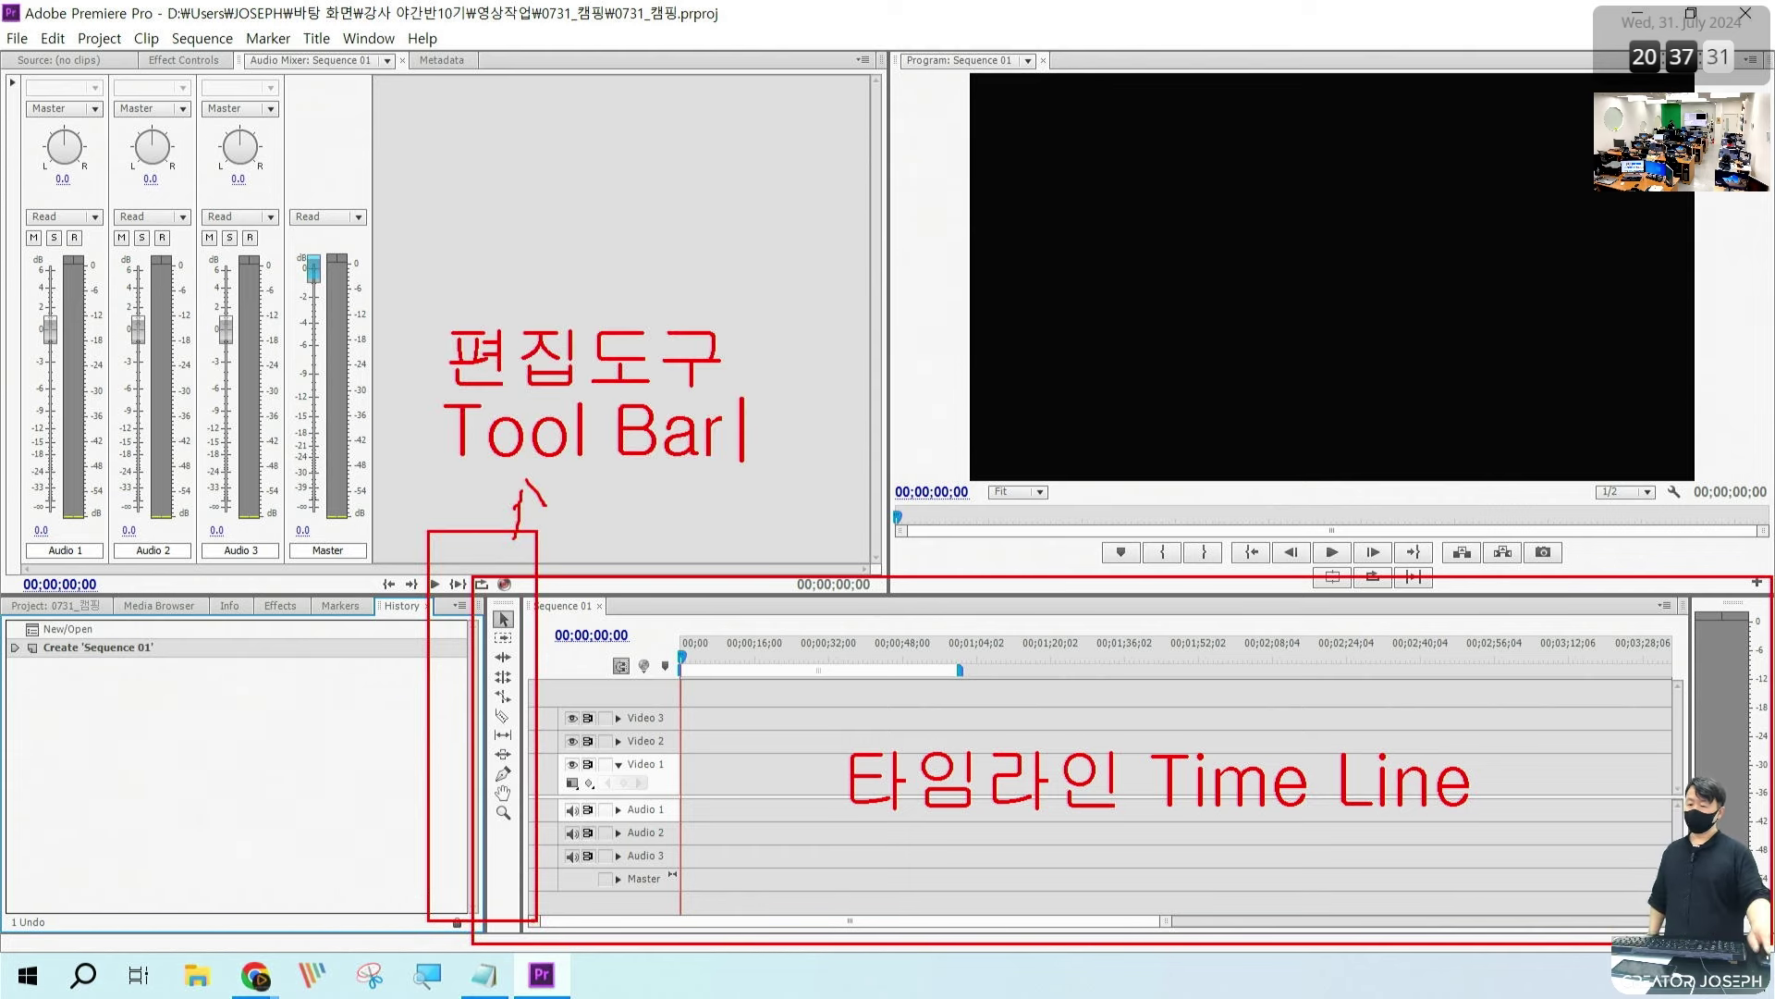
{"action": "key", "text": "Escape"}
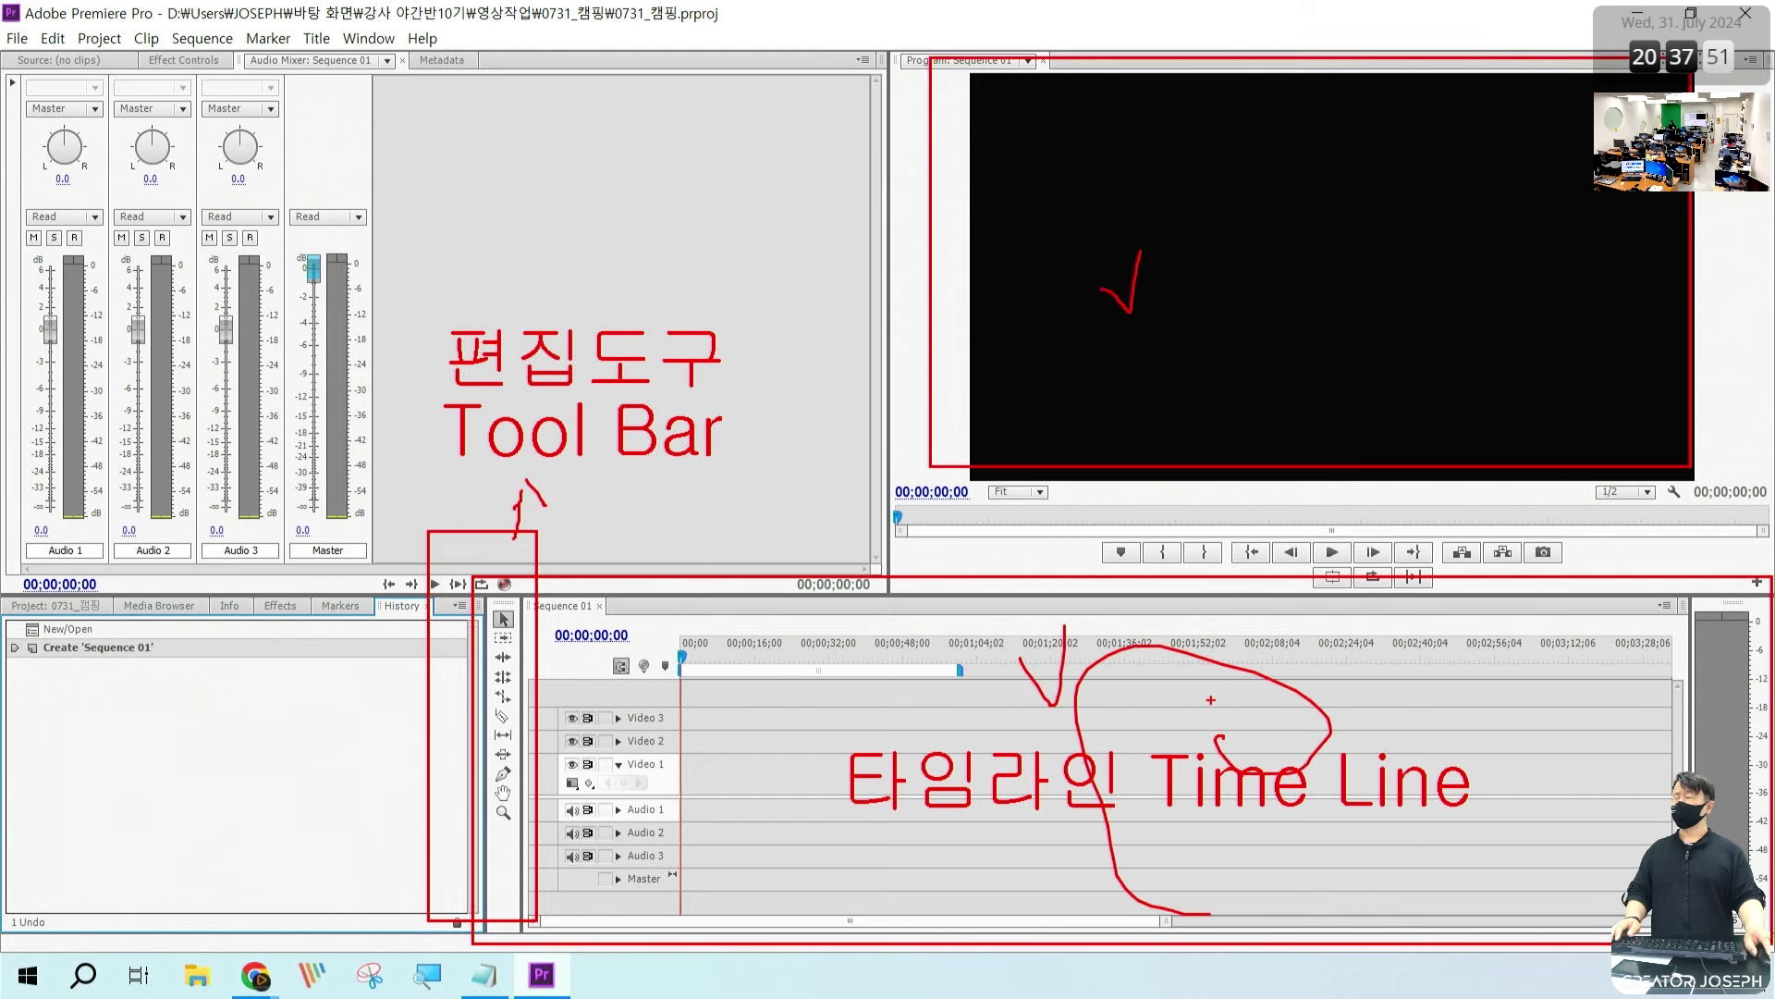
{"action": "mouse_move", "coordinate": [1367, 192]}
{"action": "left_mouse_down"}
{"action": "mouse_move", "coordinate": [1480, 298]}
{"action": "mouse_move", "coordinate": [1338, 803]}
{"action": "left_mouse_up"}
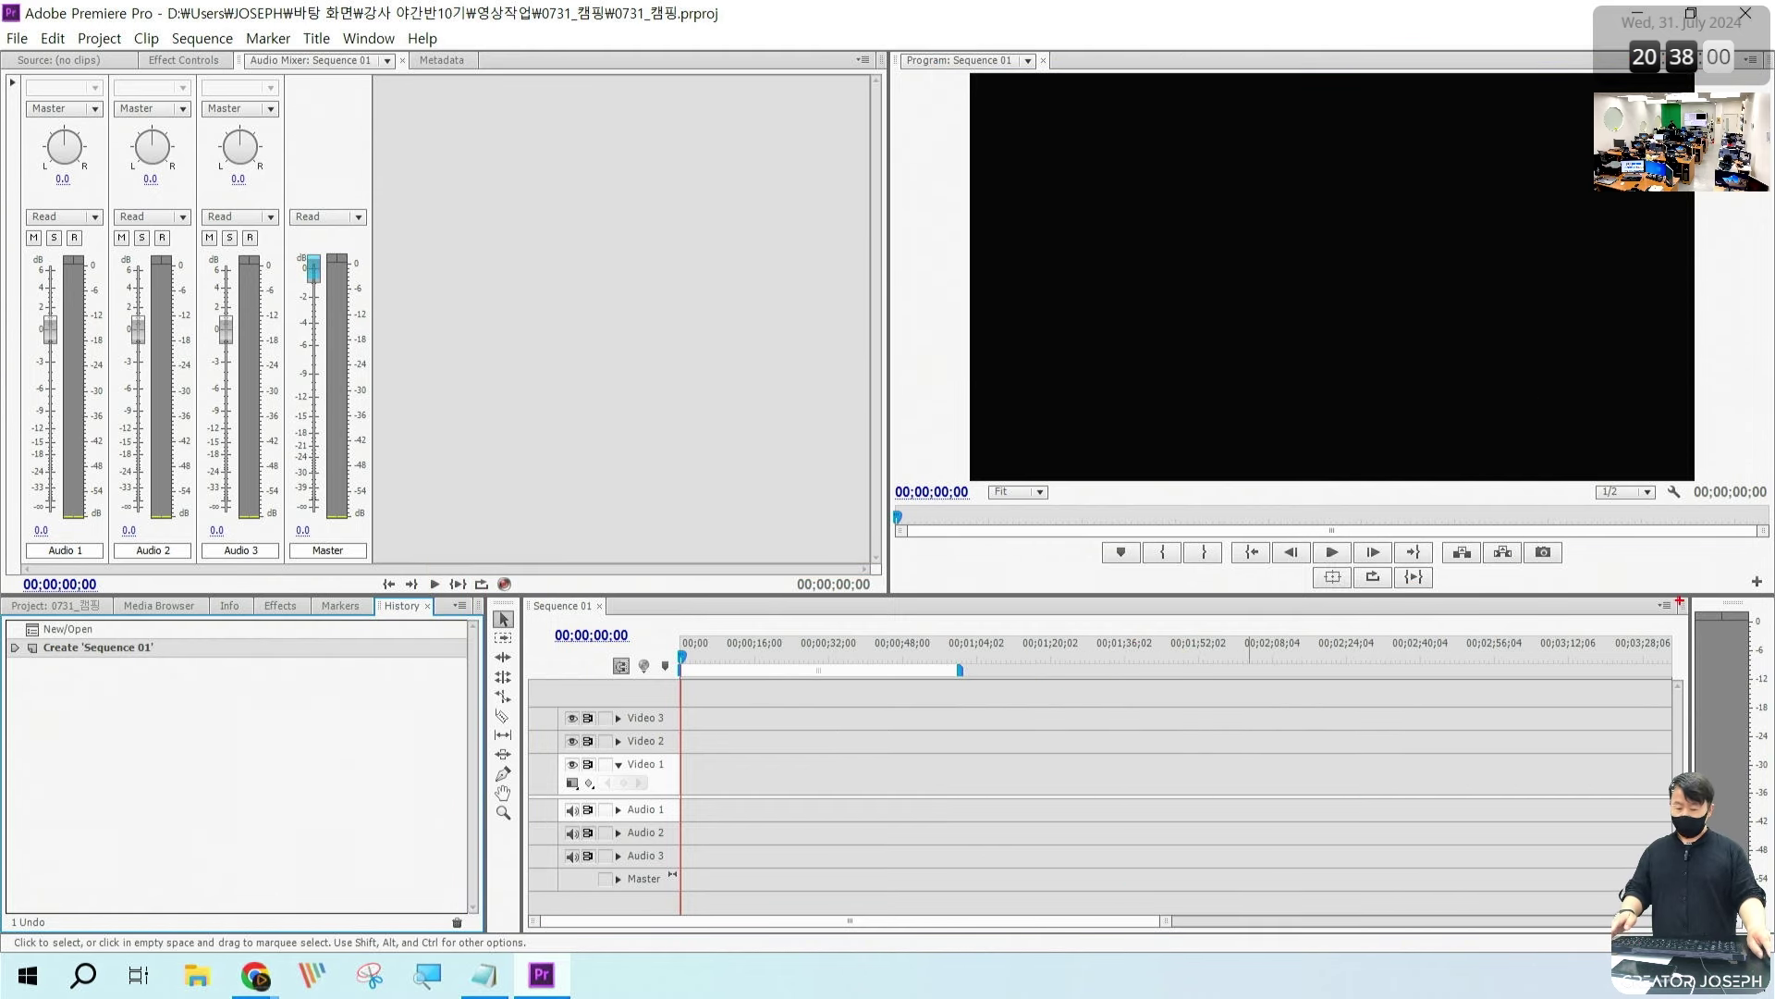
Step: Restore the maximized window and move it so the audio meters beside the timeline are unobstructed
{"action": "left_click", "coordinate": [1691, 13]}
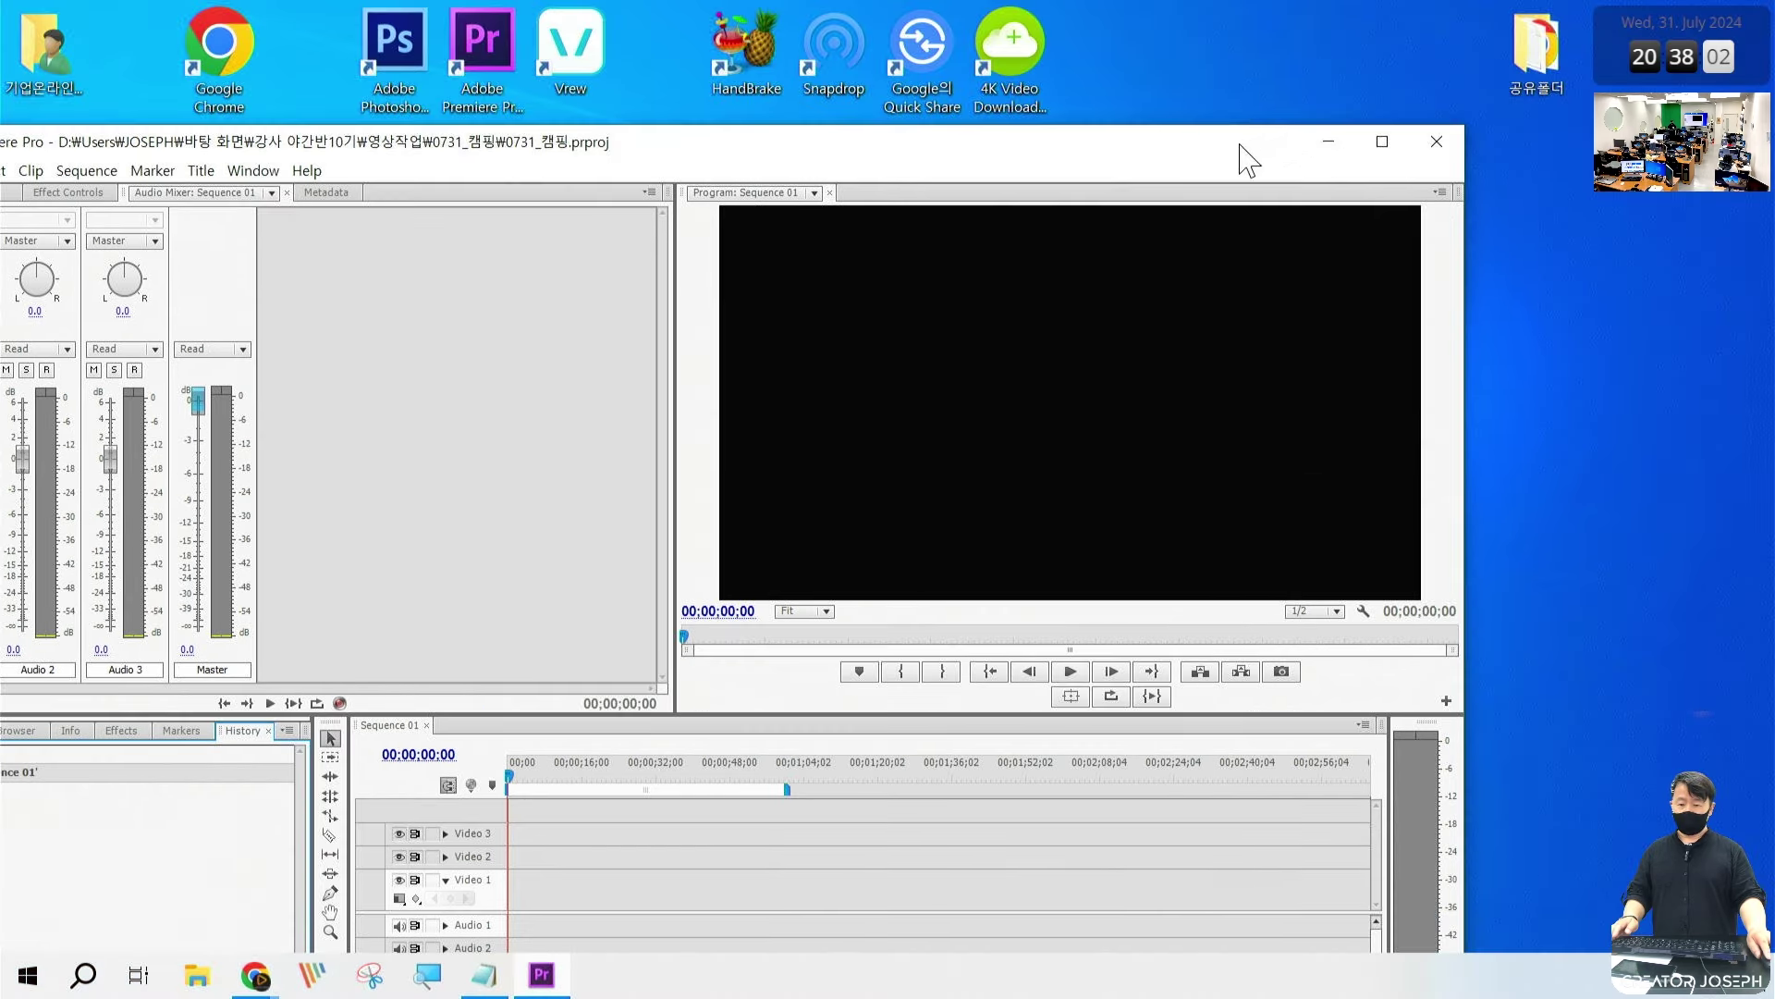
{"action": "left_click_drag", "start_coordinate": [1241, 145], "coordinate": [1366, 32]}
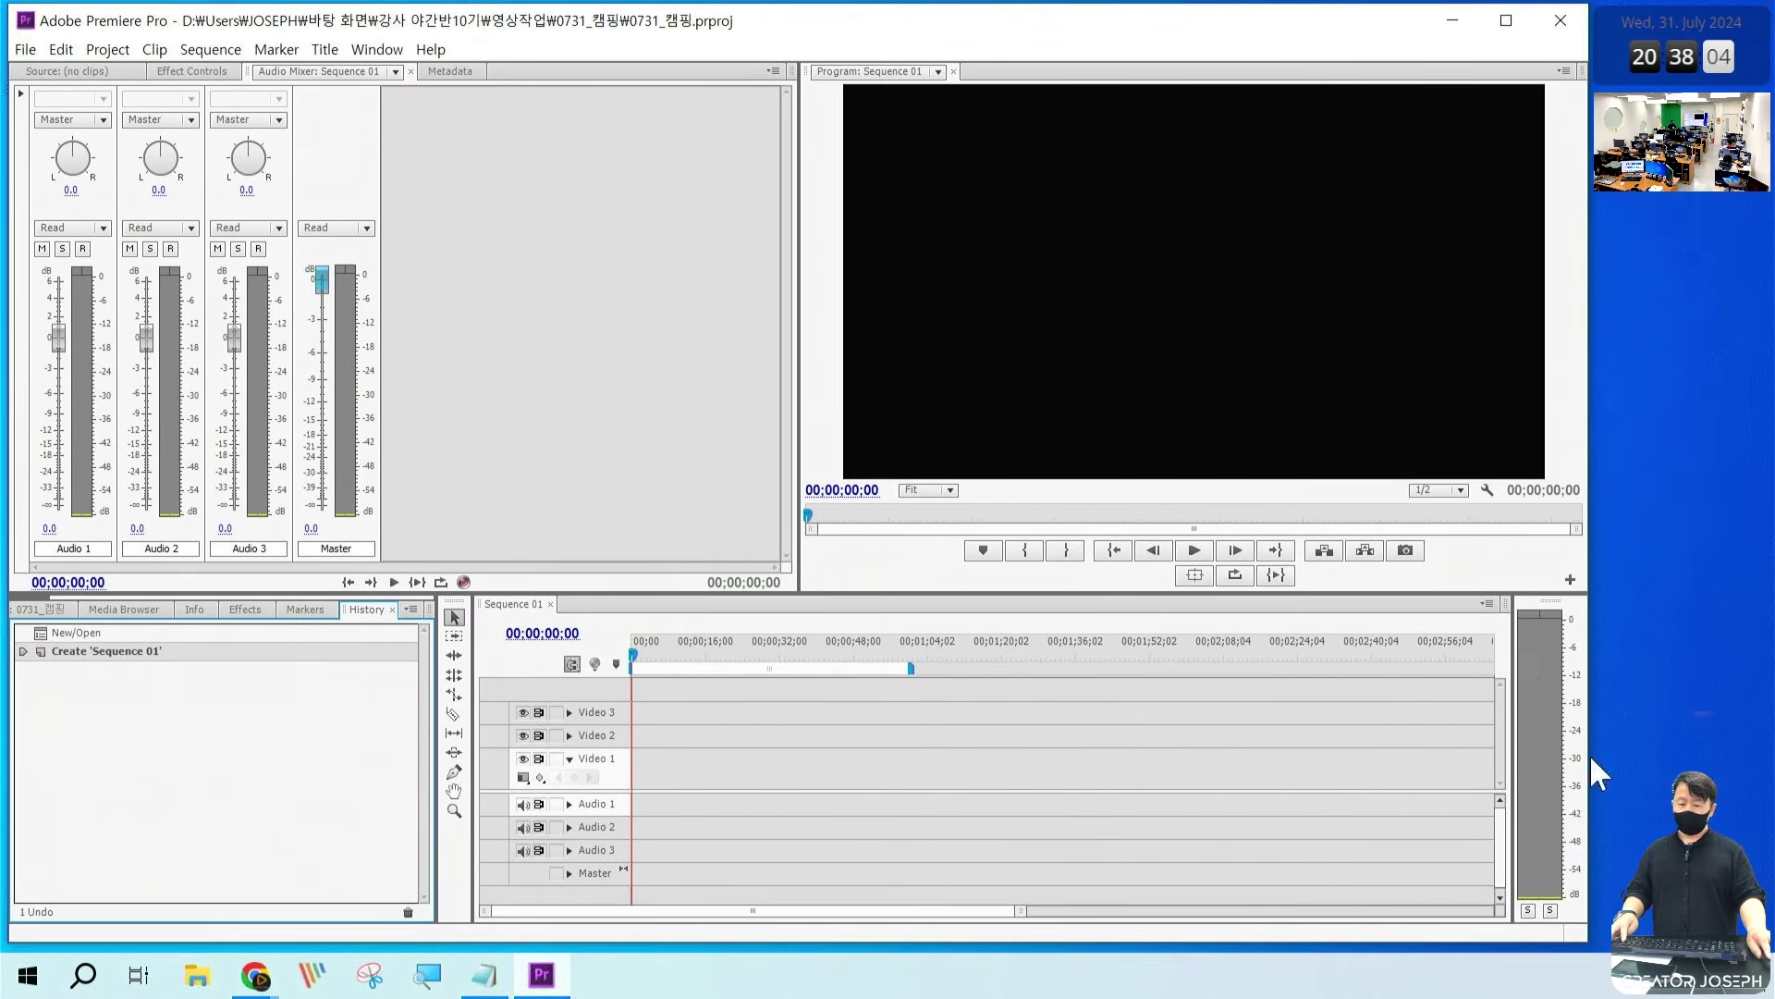
Step: Mark the audio meters and the whole timeline area with red boxes and check marks
{"action": "left_click_drag", "start_coordinate": [1493, 573], "coordinate": [1613, 945]}
{"action": "mouse_move", "coordinate": [1547, 735]}
{"action": "left_mouse_down"}
{"action": "mouse_move", "coordinate": [1586, 765]}
{"action": "mouse_move", "coordinate": [1610, 712]}
{"action": "left_mouse_up"}
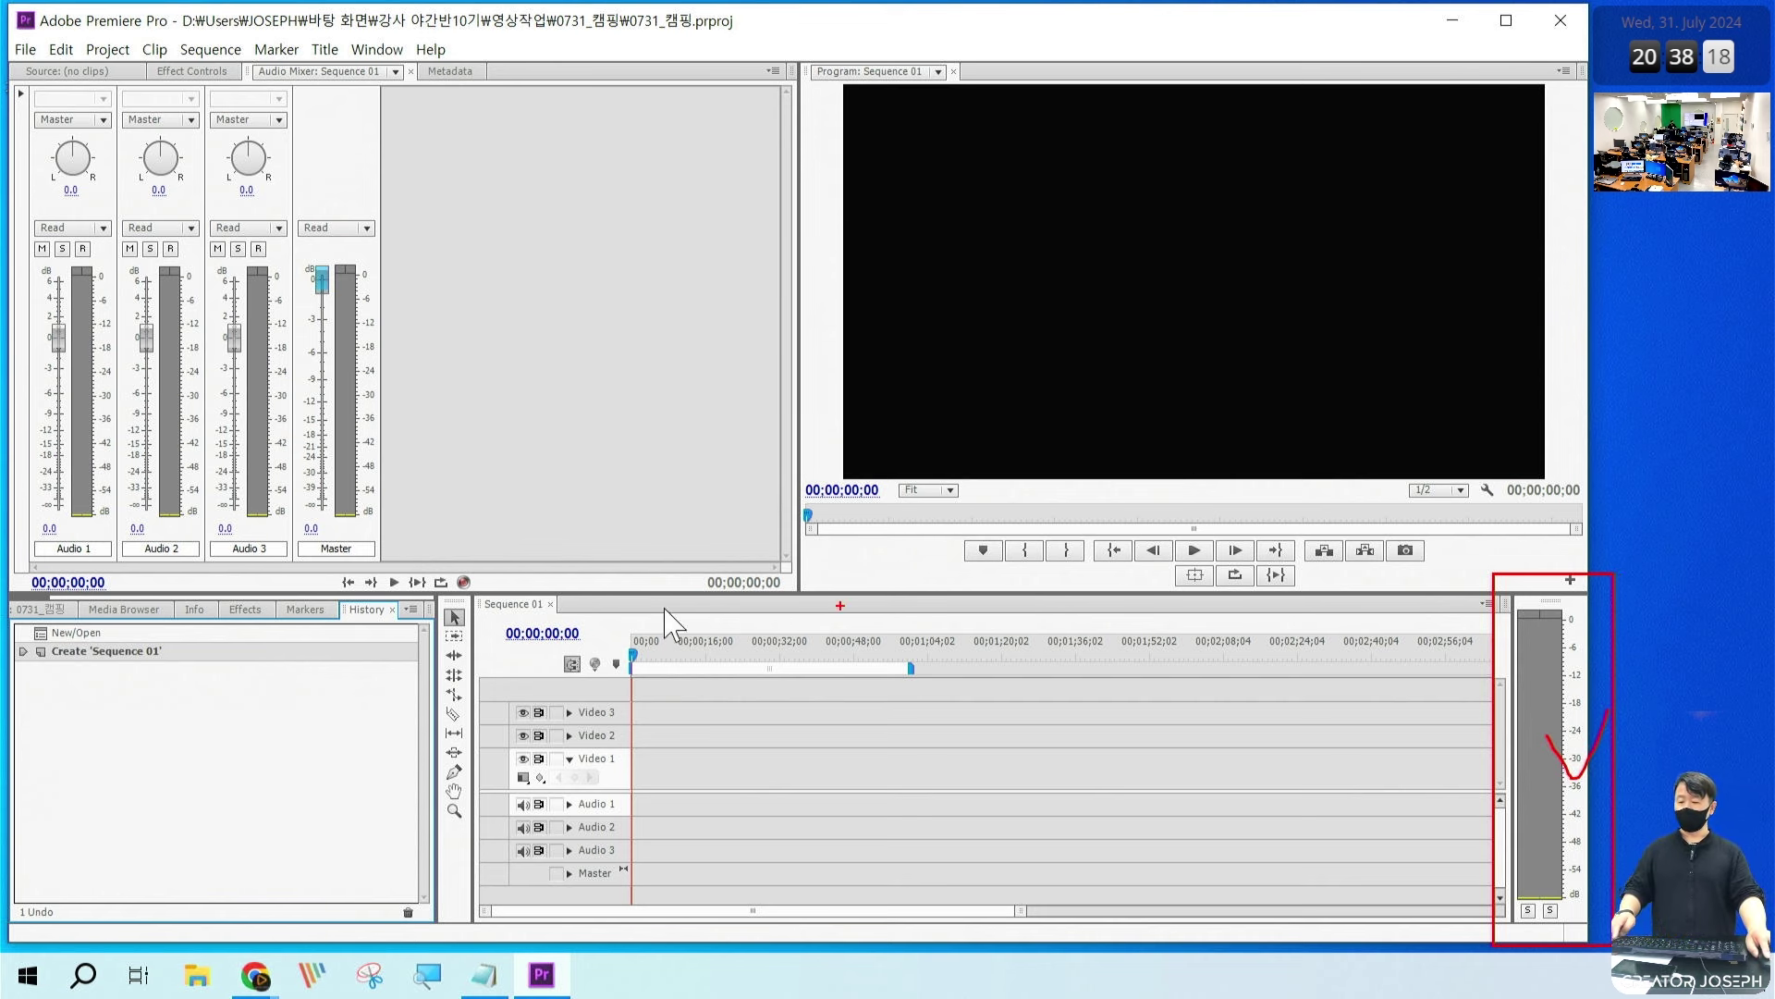
{"action": "left_click_drag", "start_coordinate": [444, 585], "coordinate": [1609, 934]}
{"action": "left_click_drag", "start_coordinate": [1304, 796], "coordinate": [1382, 809]}
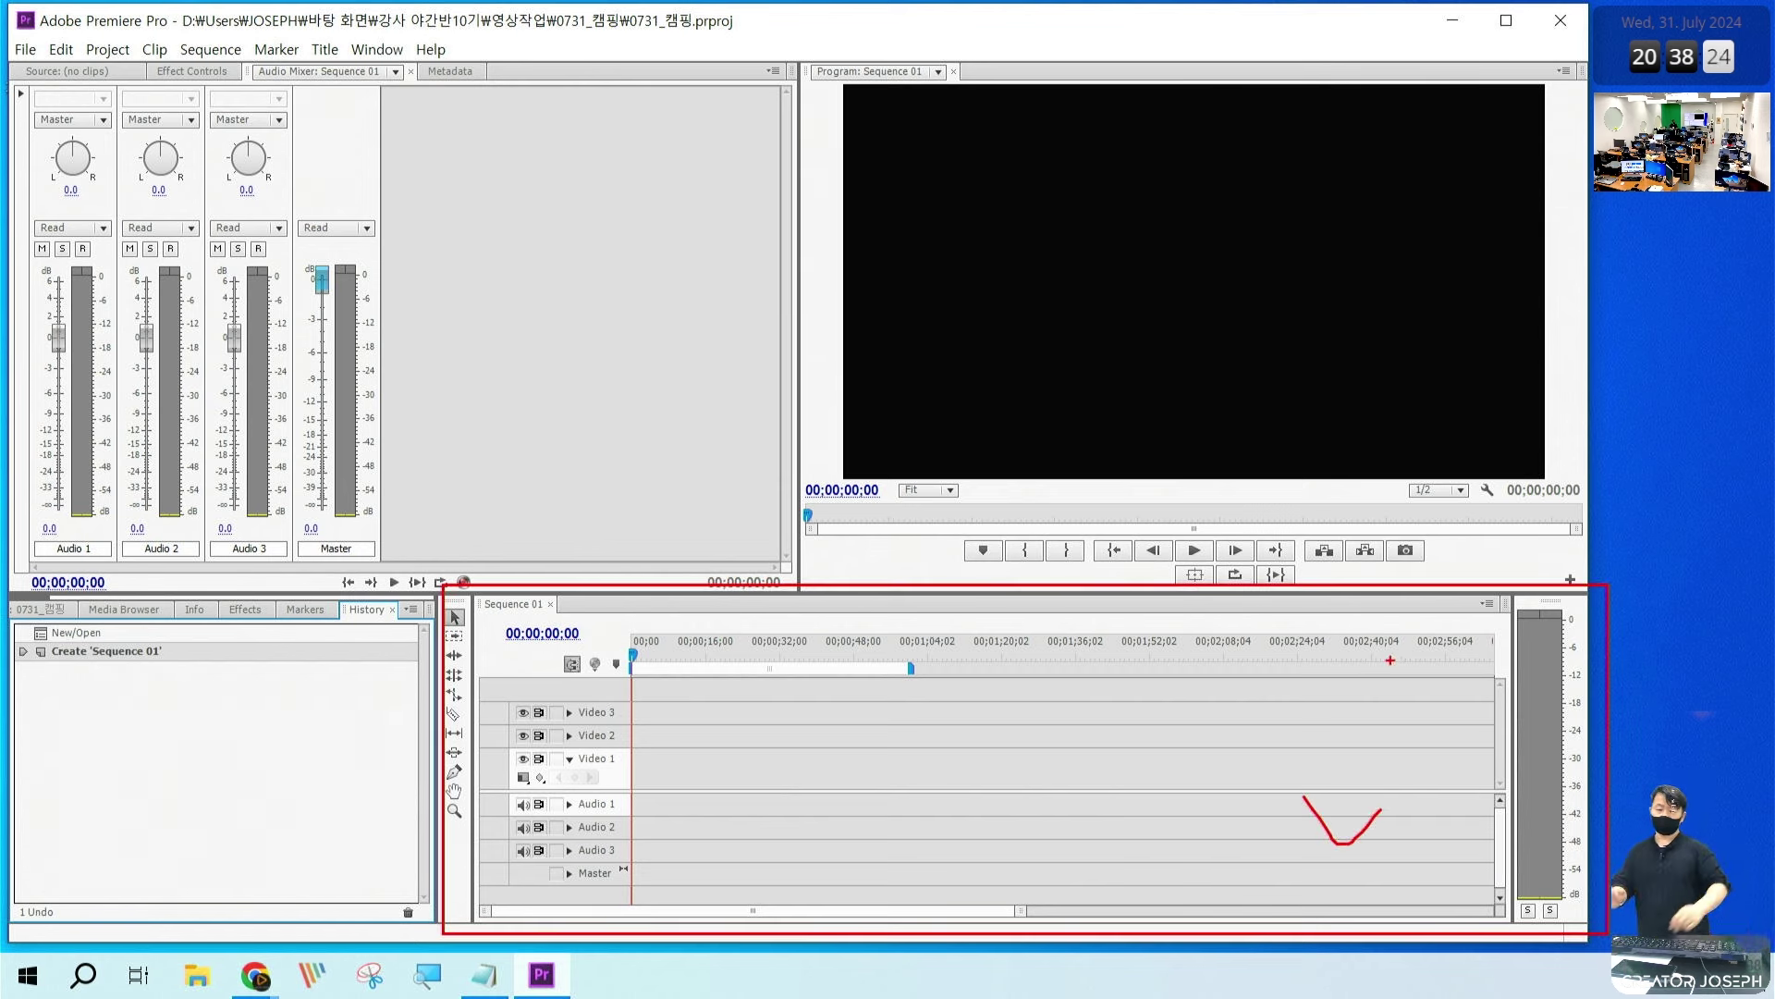
Step: Show the Source monitor and the Project panel of 0731_캠핑
{"action": "left_click", "coordinate": [67, 71]}
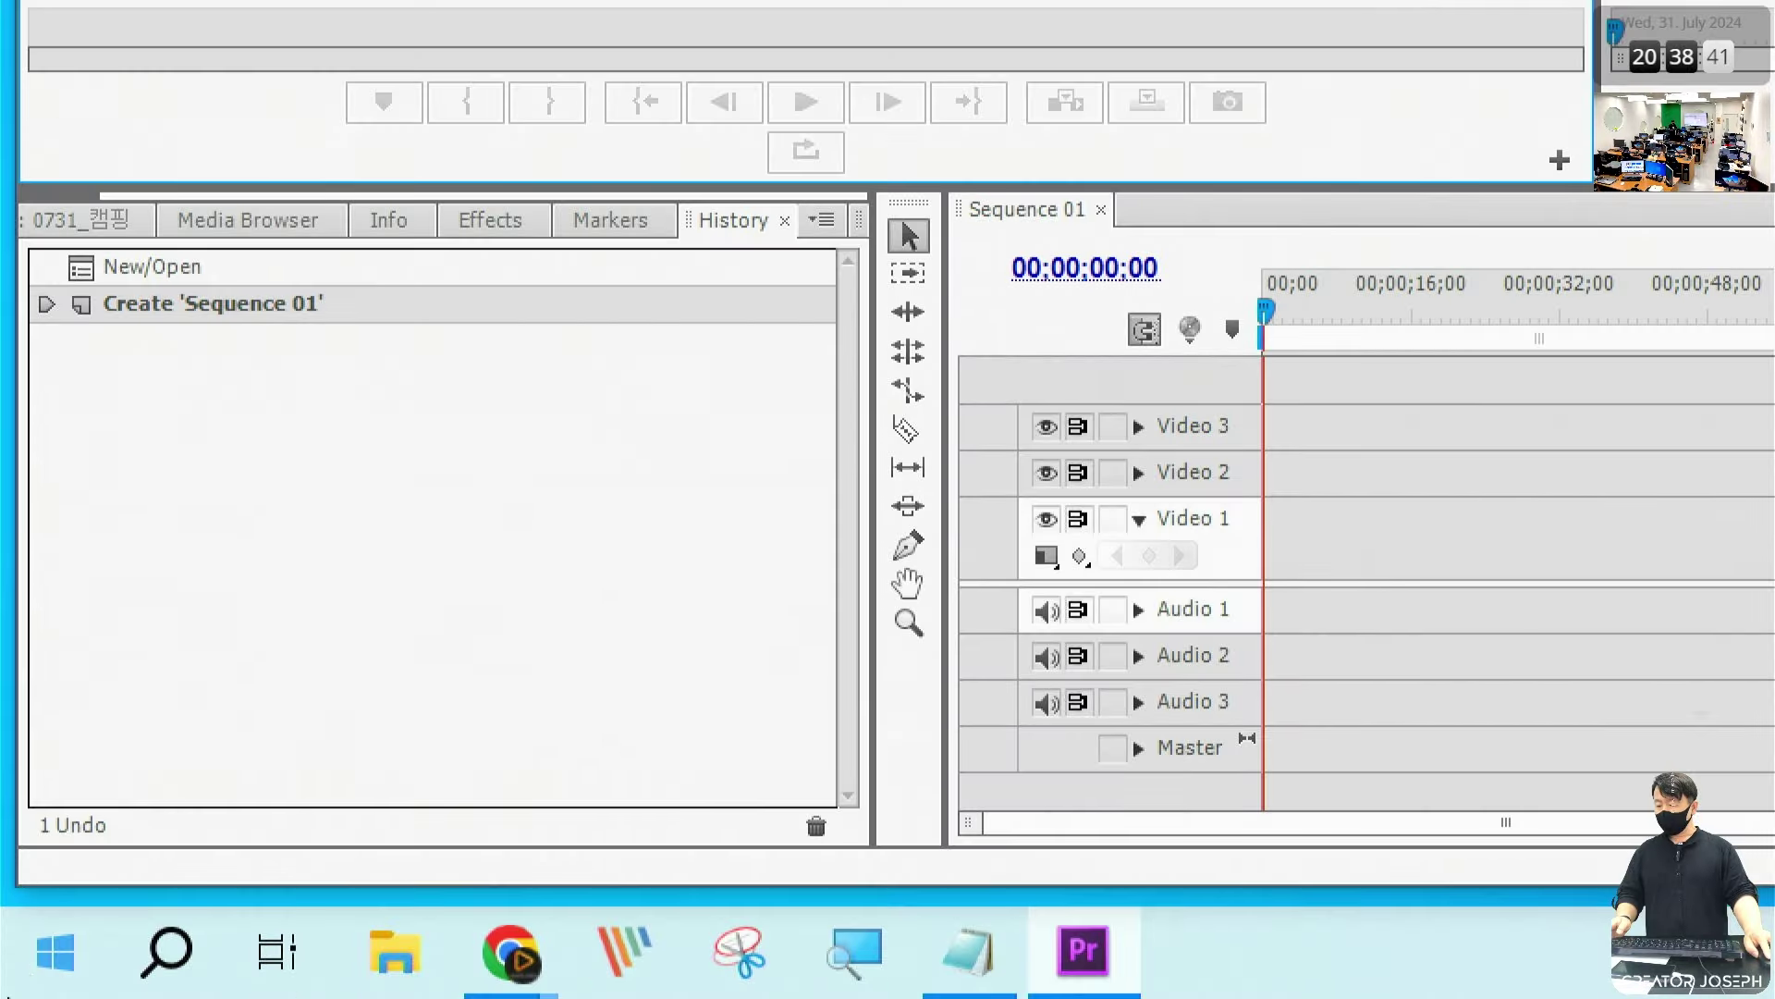
{"action": "left_click", "coordinate": [69, 222]}
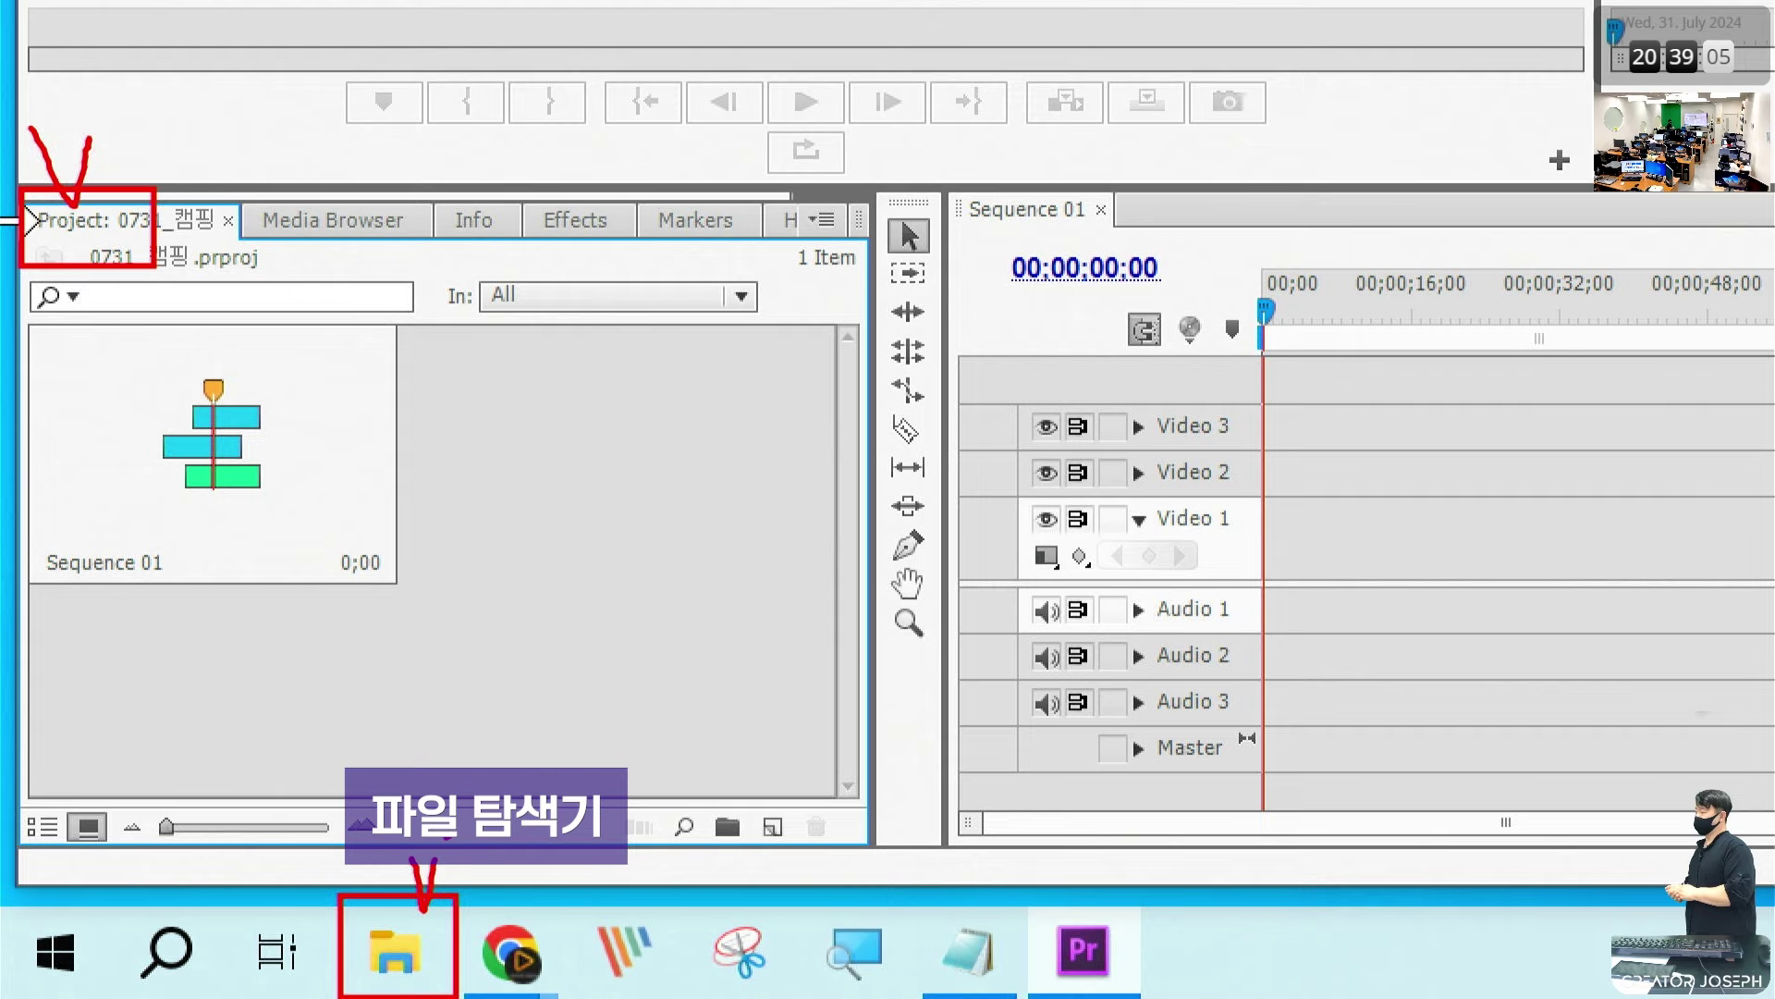
Step: Switch to File Explorer and open the 0731_캠핑 folder on the desktop under 강사 야간반10기, 영상작업
{"action": "left_click", "coordinate": [398, 953]}
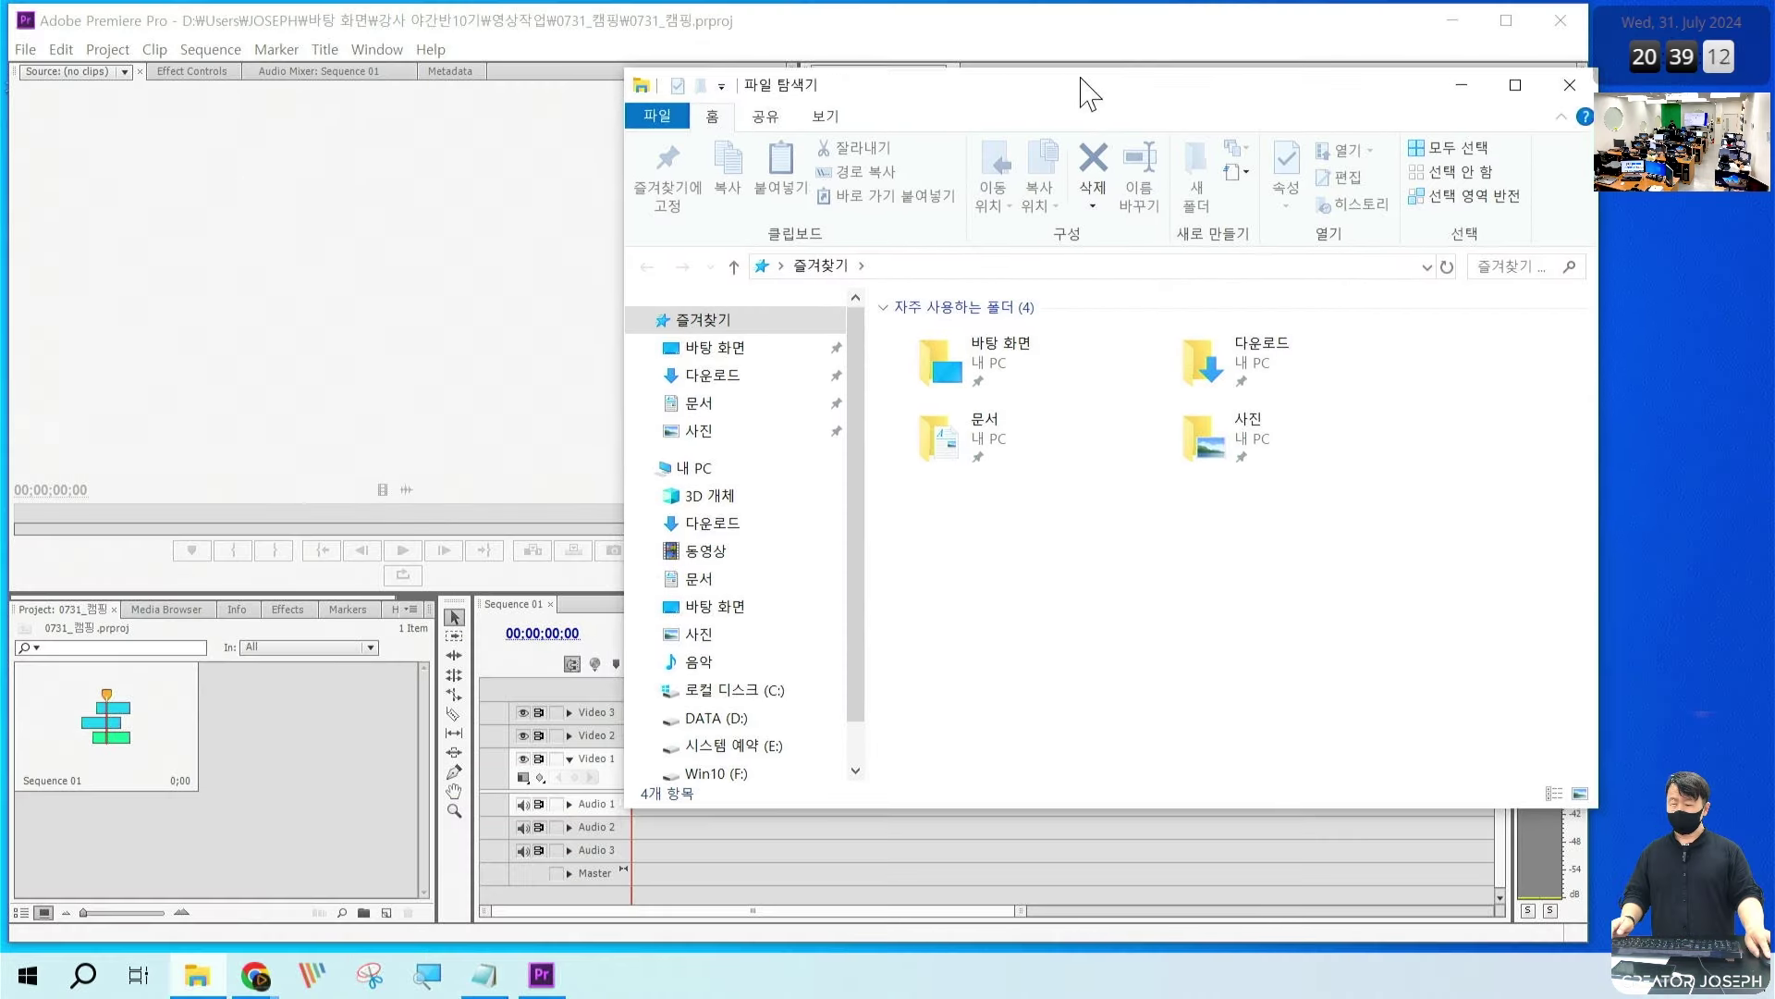
{"action": "left_click_drag", "start_coordinate": [1089, 93], "coordinate": [1010, 107]}
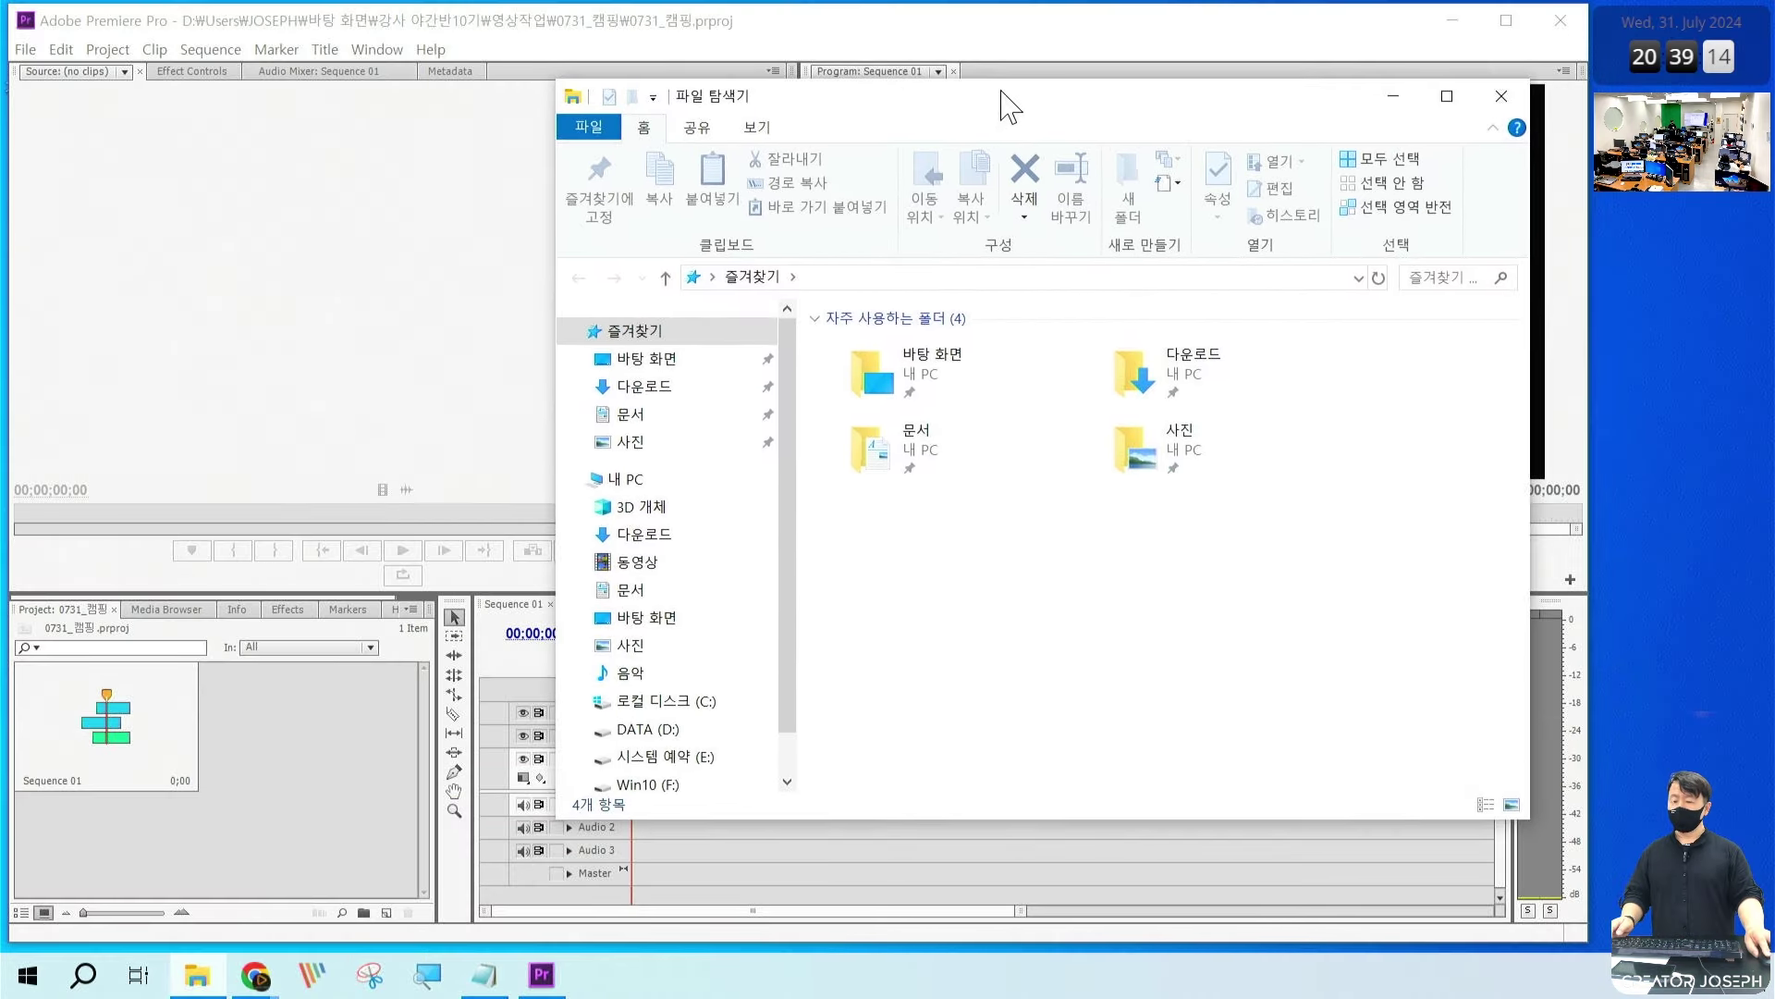
{"action": "left_click", "coordinate": [670, 365]}
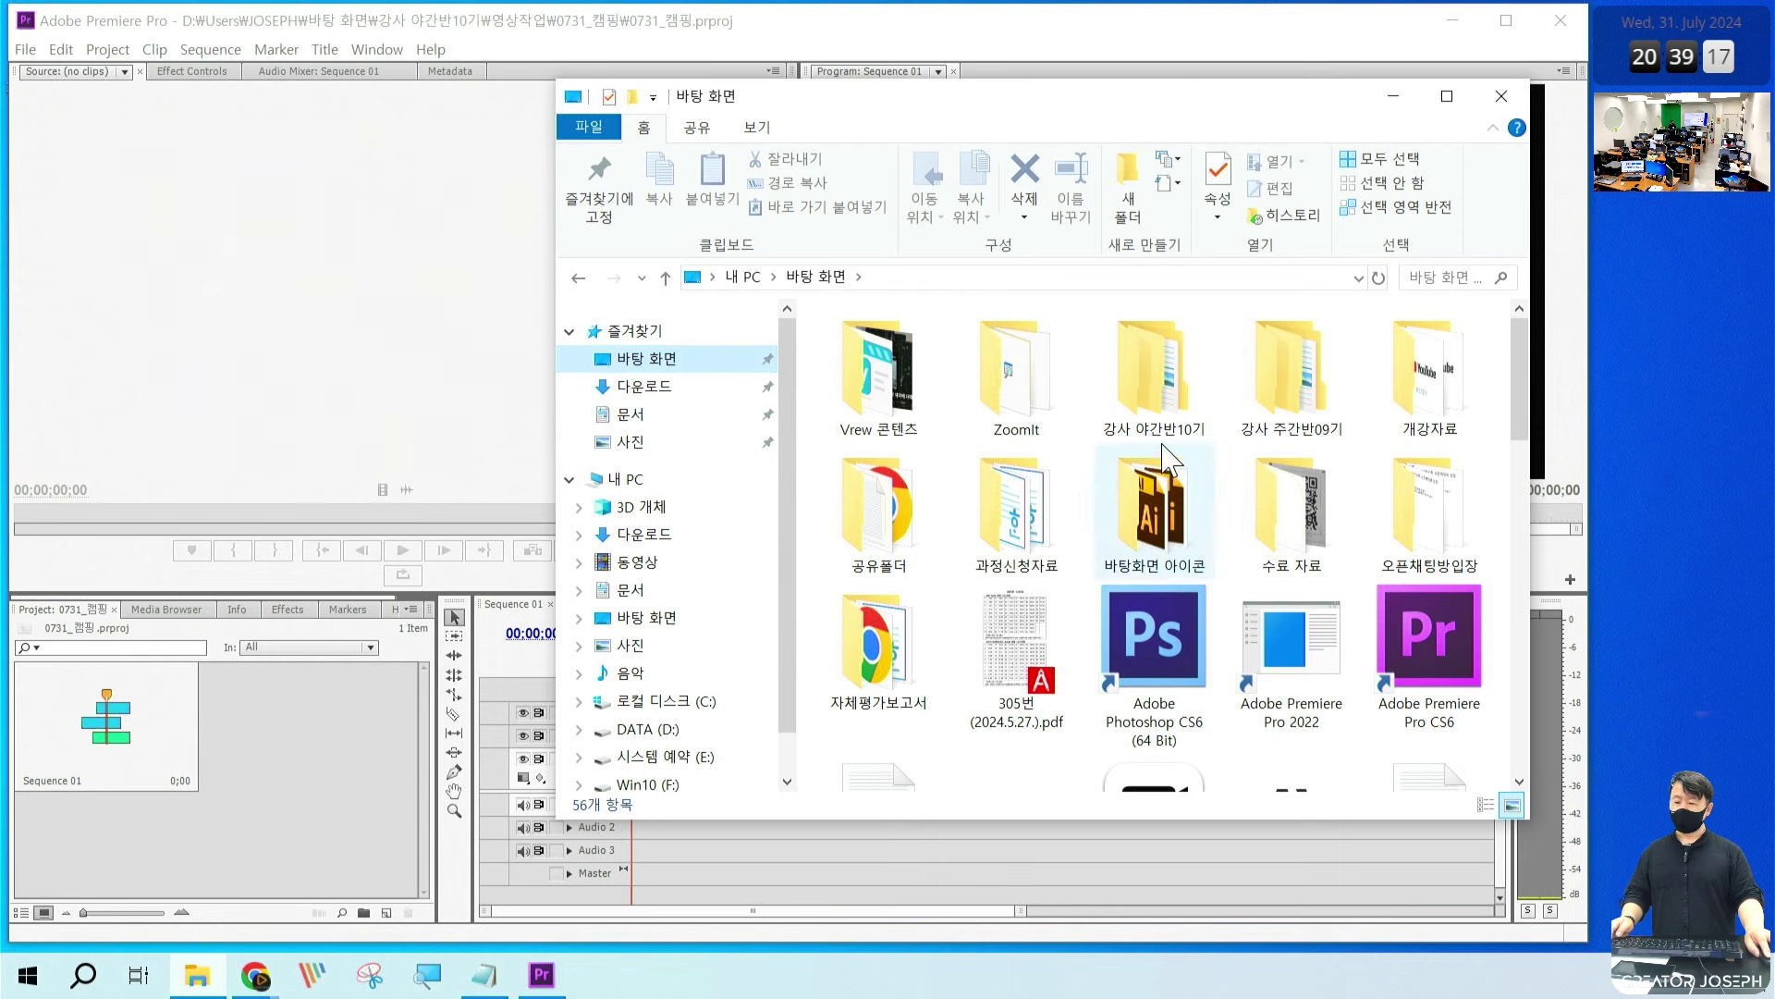
{"action": "double_click", "coordinate": [1154, 370]}
{"action": "double_click", "coordinate": [921, 351]}
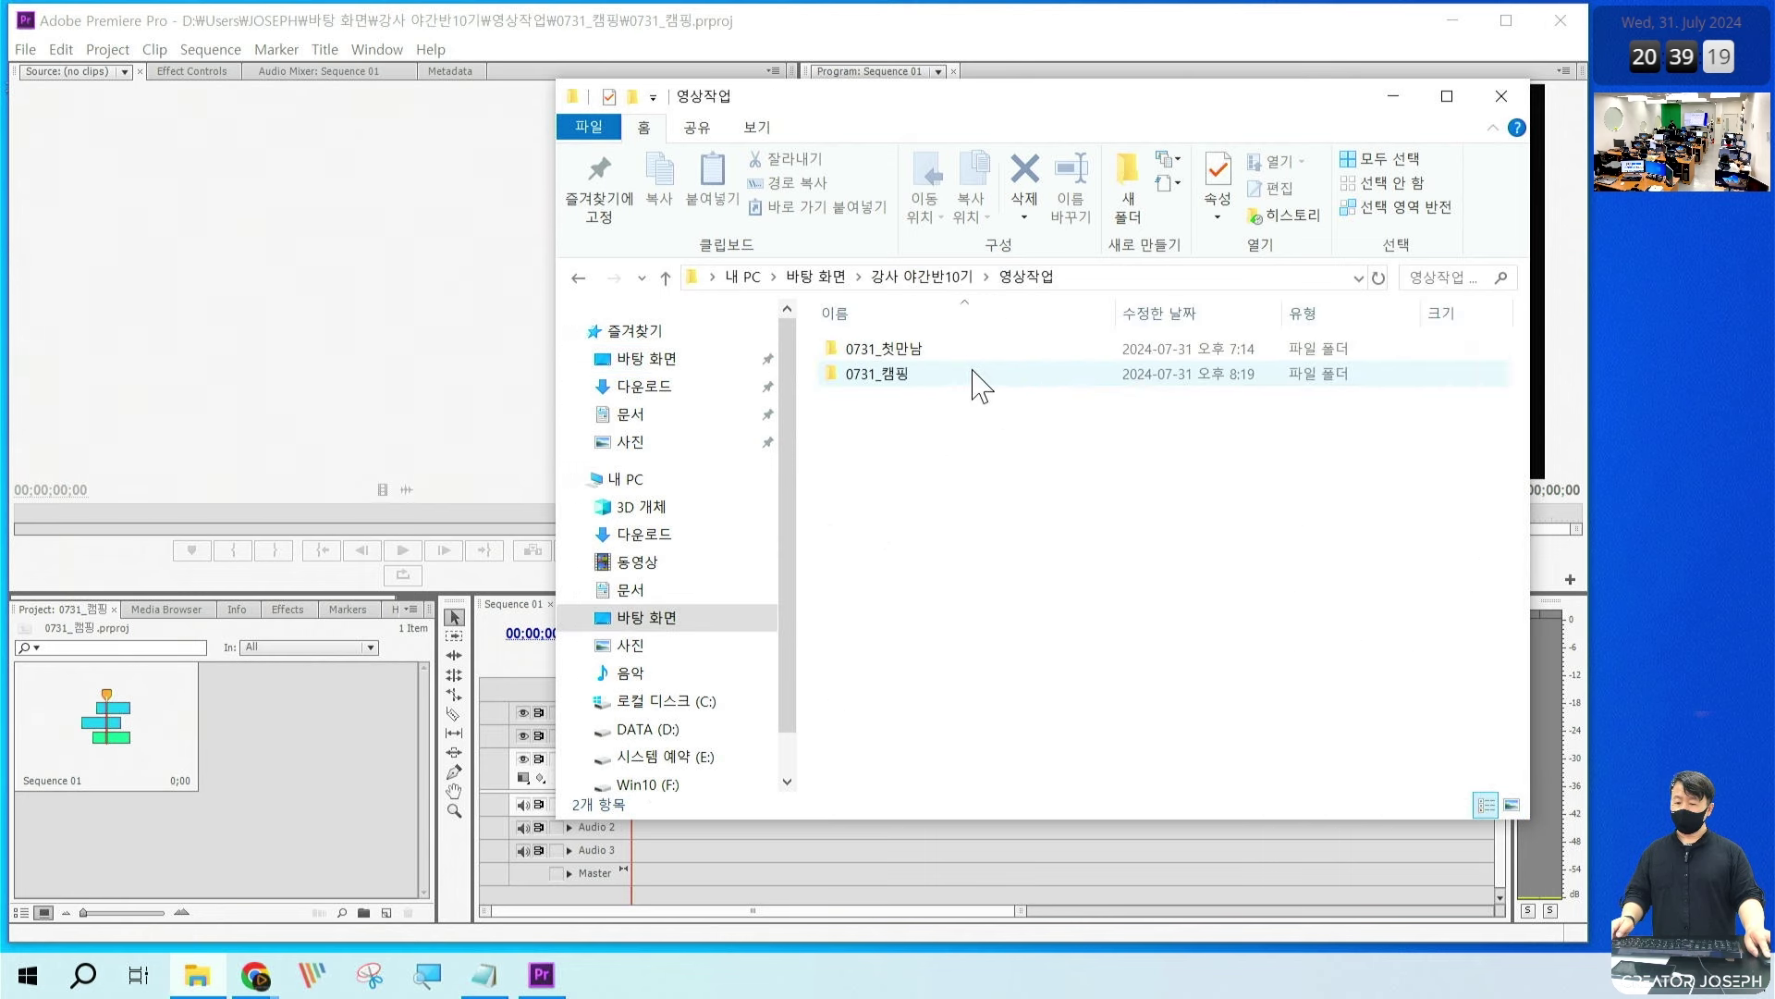
{"action": "double_click", "coordinate": [929, 377]}
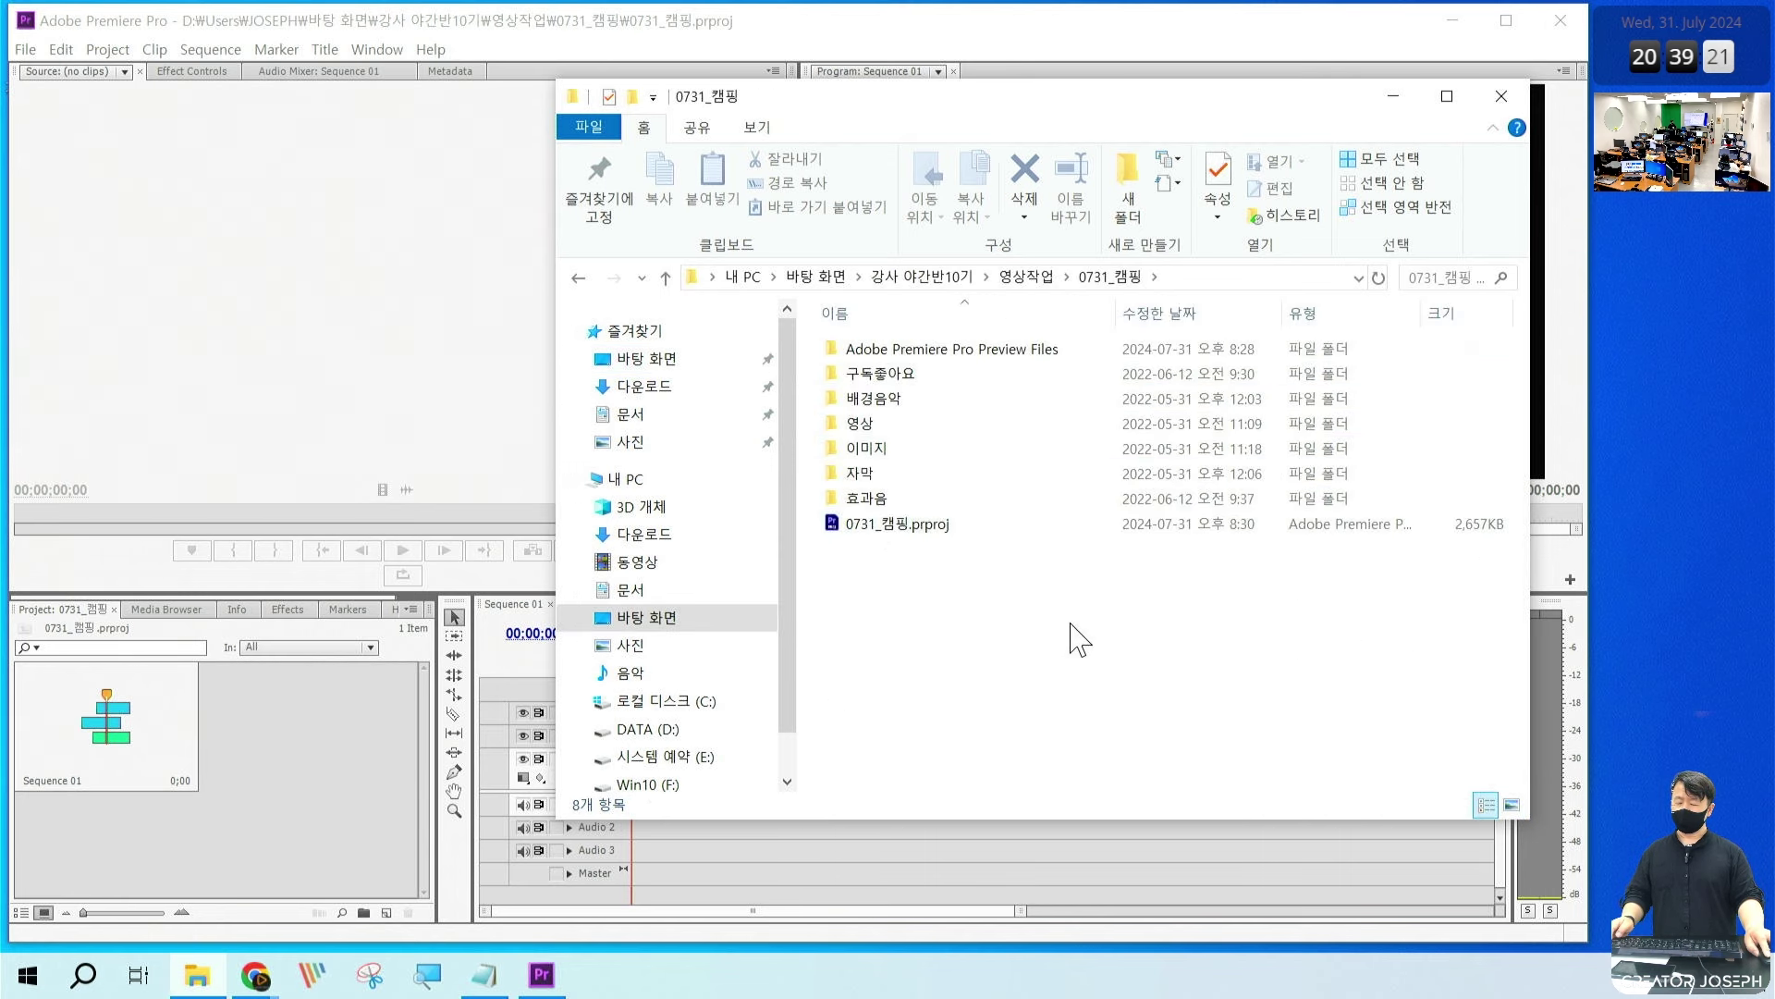
Step: Move the File Explorer window aside and select the six source folders from 구독좋아요 to 효과음
{"action": "left_click_drag", "start_coordinate": [924, 96], "coordinate": [786, 114]}
{"action": "left_click", "coordinate": [740, 391]}
{"action": "left_click", "coordinate": [721, 515], "text": "shift"}
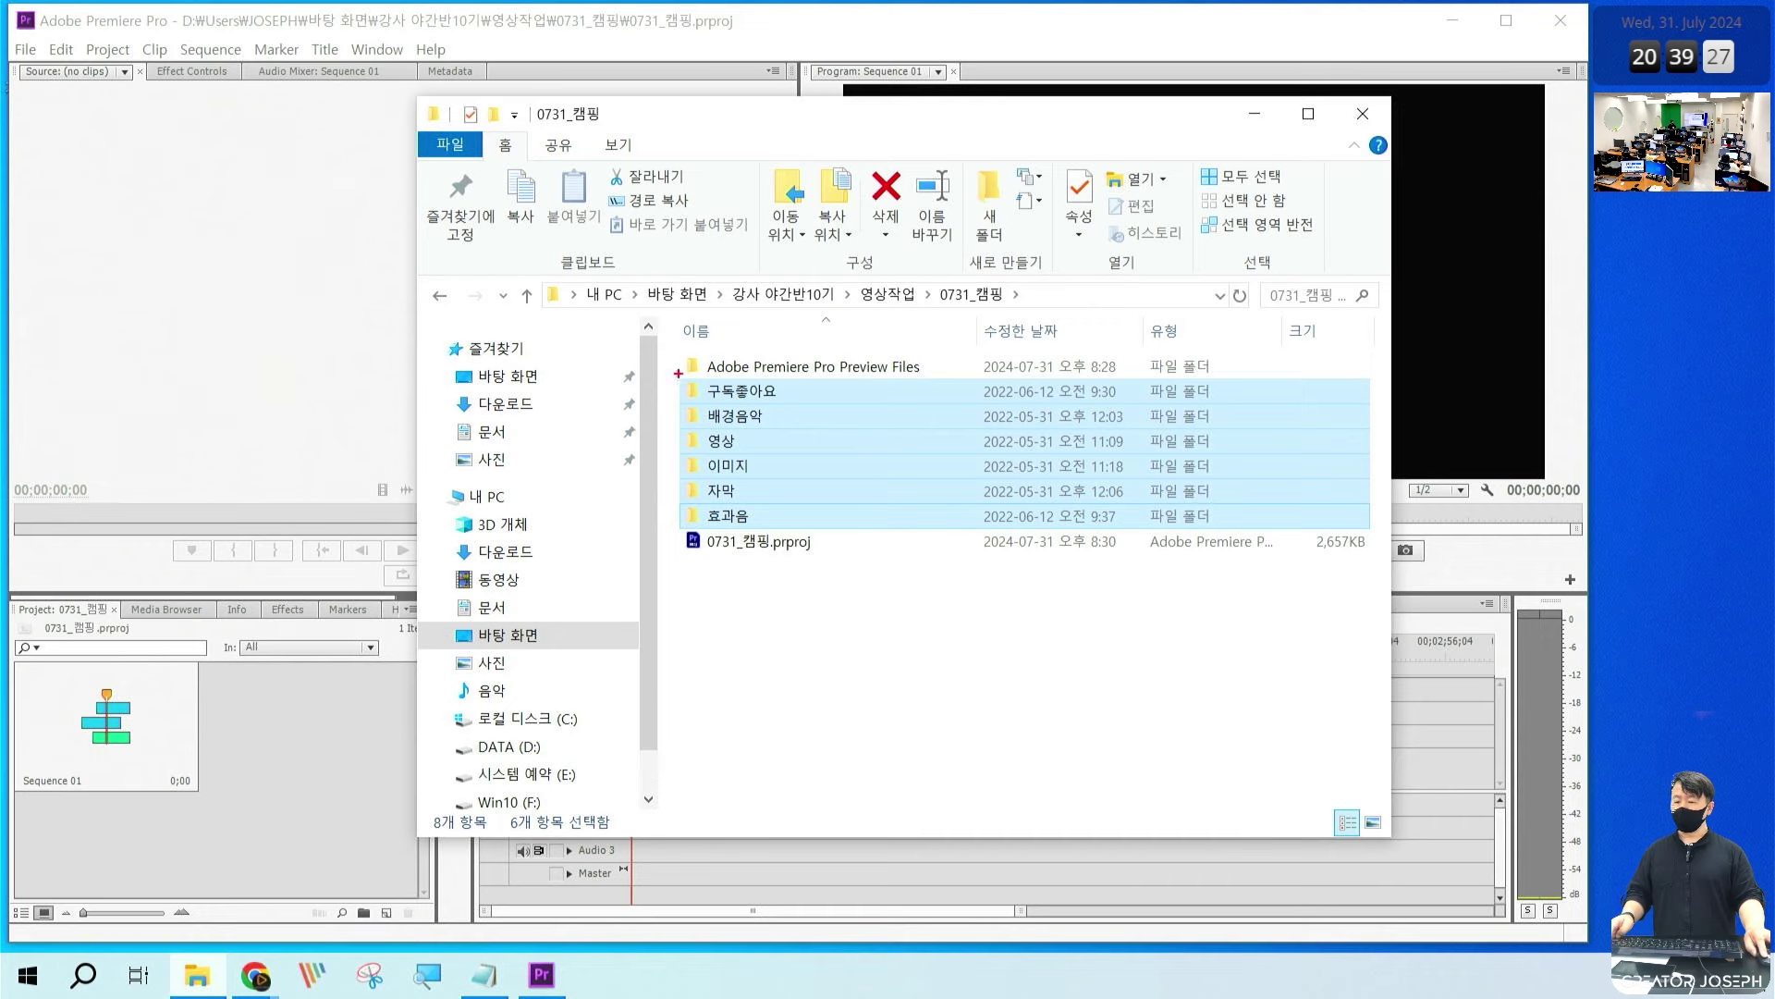
Step: Outline the selected folders in red, mark the first and last ones, and clear the markings
{"action": "left_click_drag", "start_coordinate": [673, 385], "coordinate": [863, 521]}
{"action": "key", "text": "ctrl+z"}
{"action": "left_click_drag", "start_coordinate": [679, 379], "coordinate": [824, 517]}
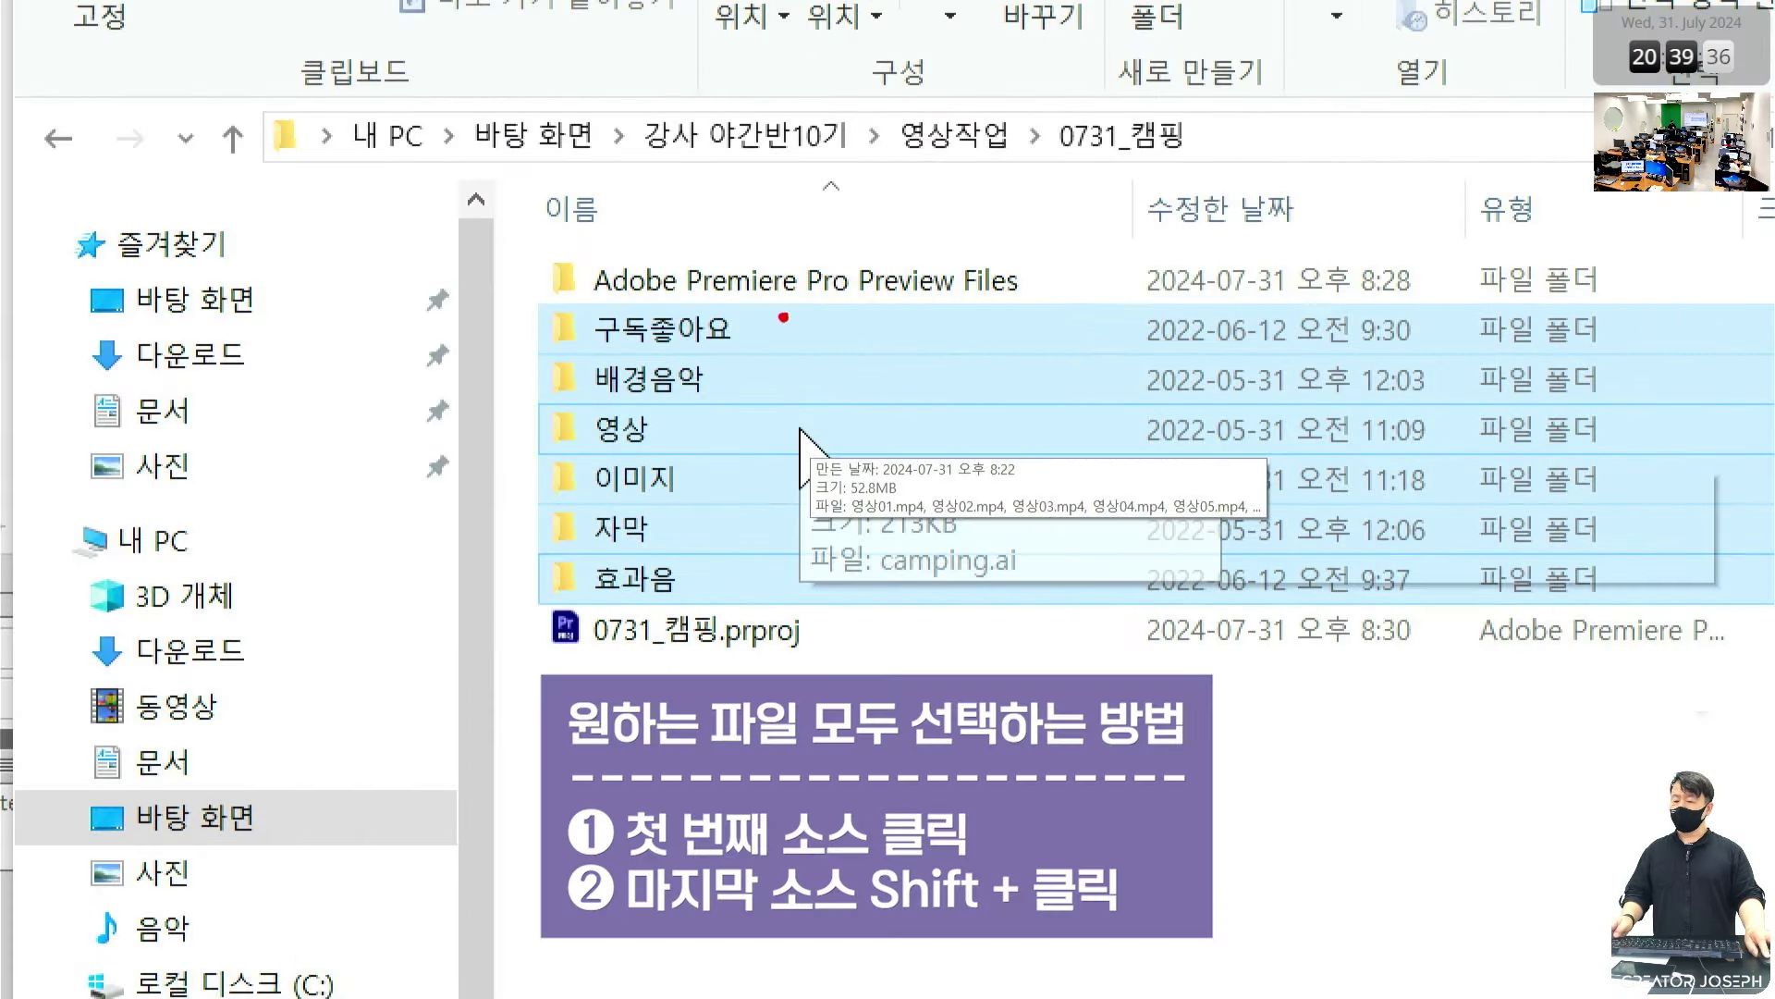
{"action": "mouse_move", "coordinate": [783, 318]}
{"action": "left_mouse_down"}
{"action": "mouse_move", "coordinate": [789, 281]}
{"action": "mouse_move", "coordinate": [784, 316]}
{"action": "left_mouse_up"}
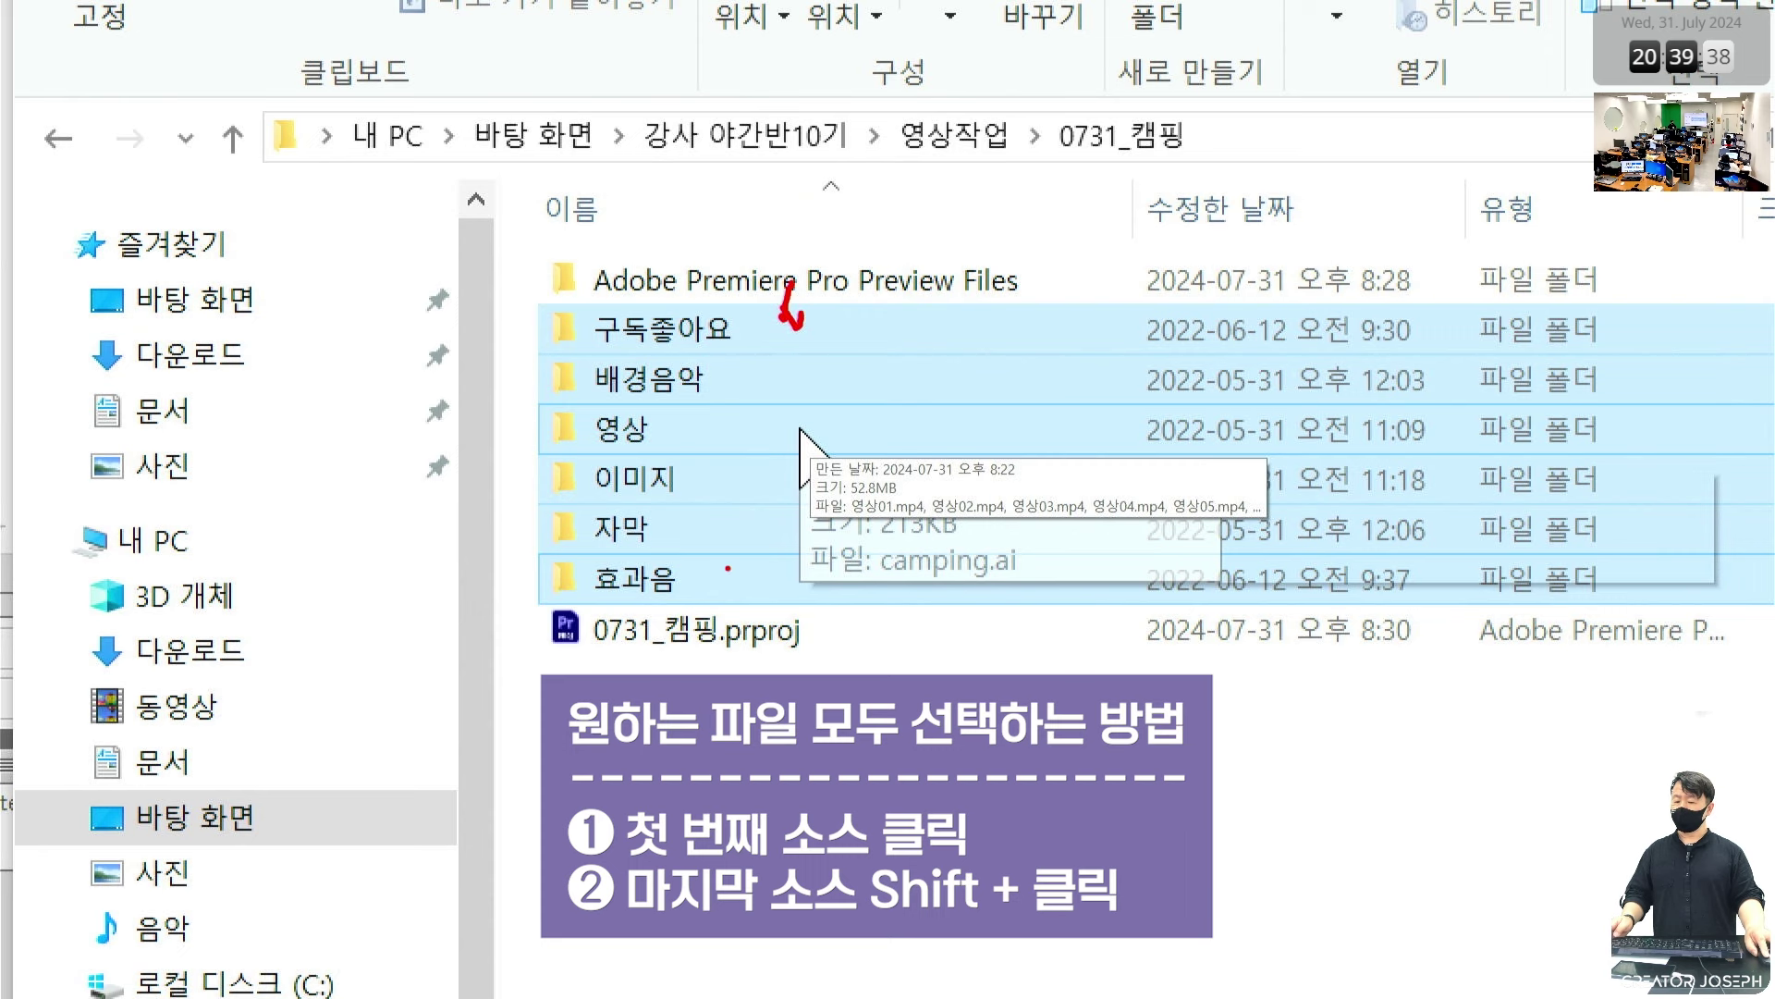
{"action": "left_click_drag", "start_coordinate": [736, 559], "coordinate": [756, 590]}
{"action": "key", "text": "Escape"}
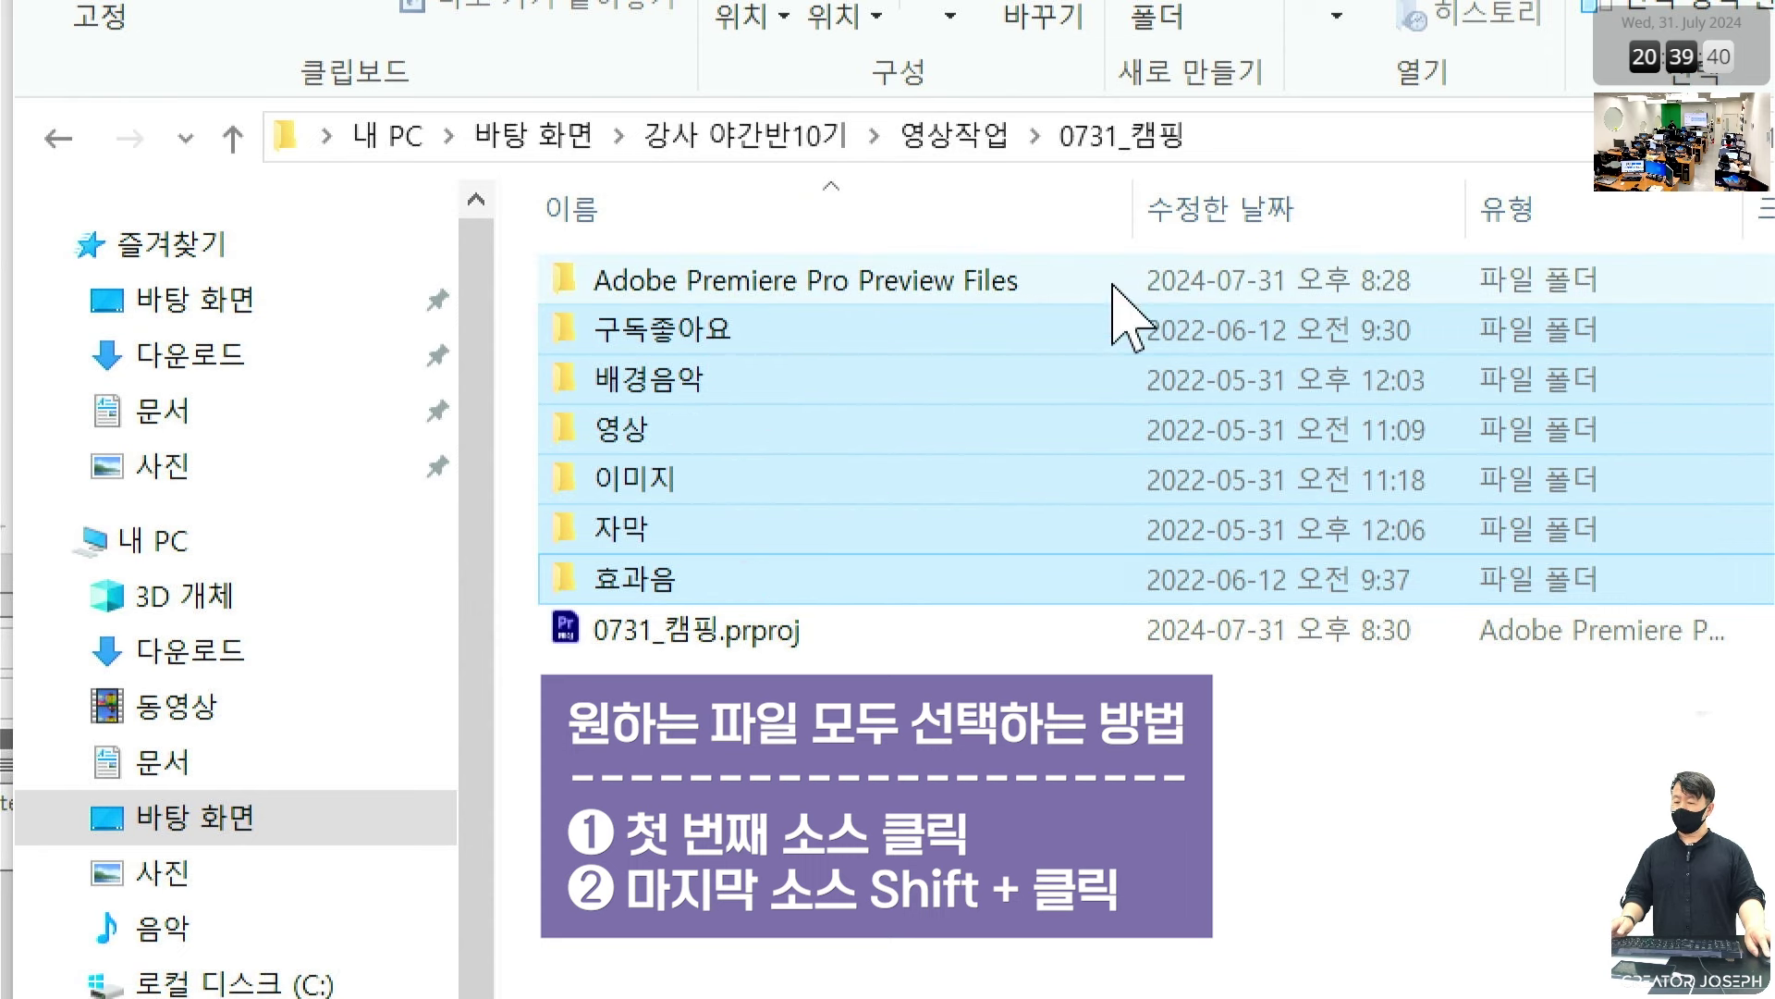
Step: Reselect the full range of source folders, starting with 구독좋아요 and ending with 효과음
{"action": "left_click", "coordinate": [904, 318]}
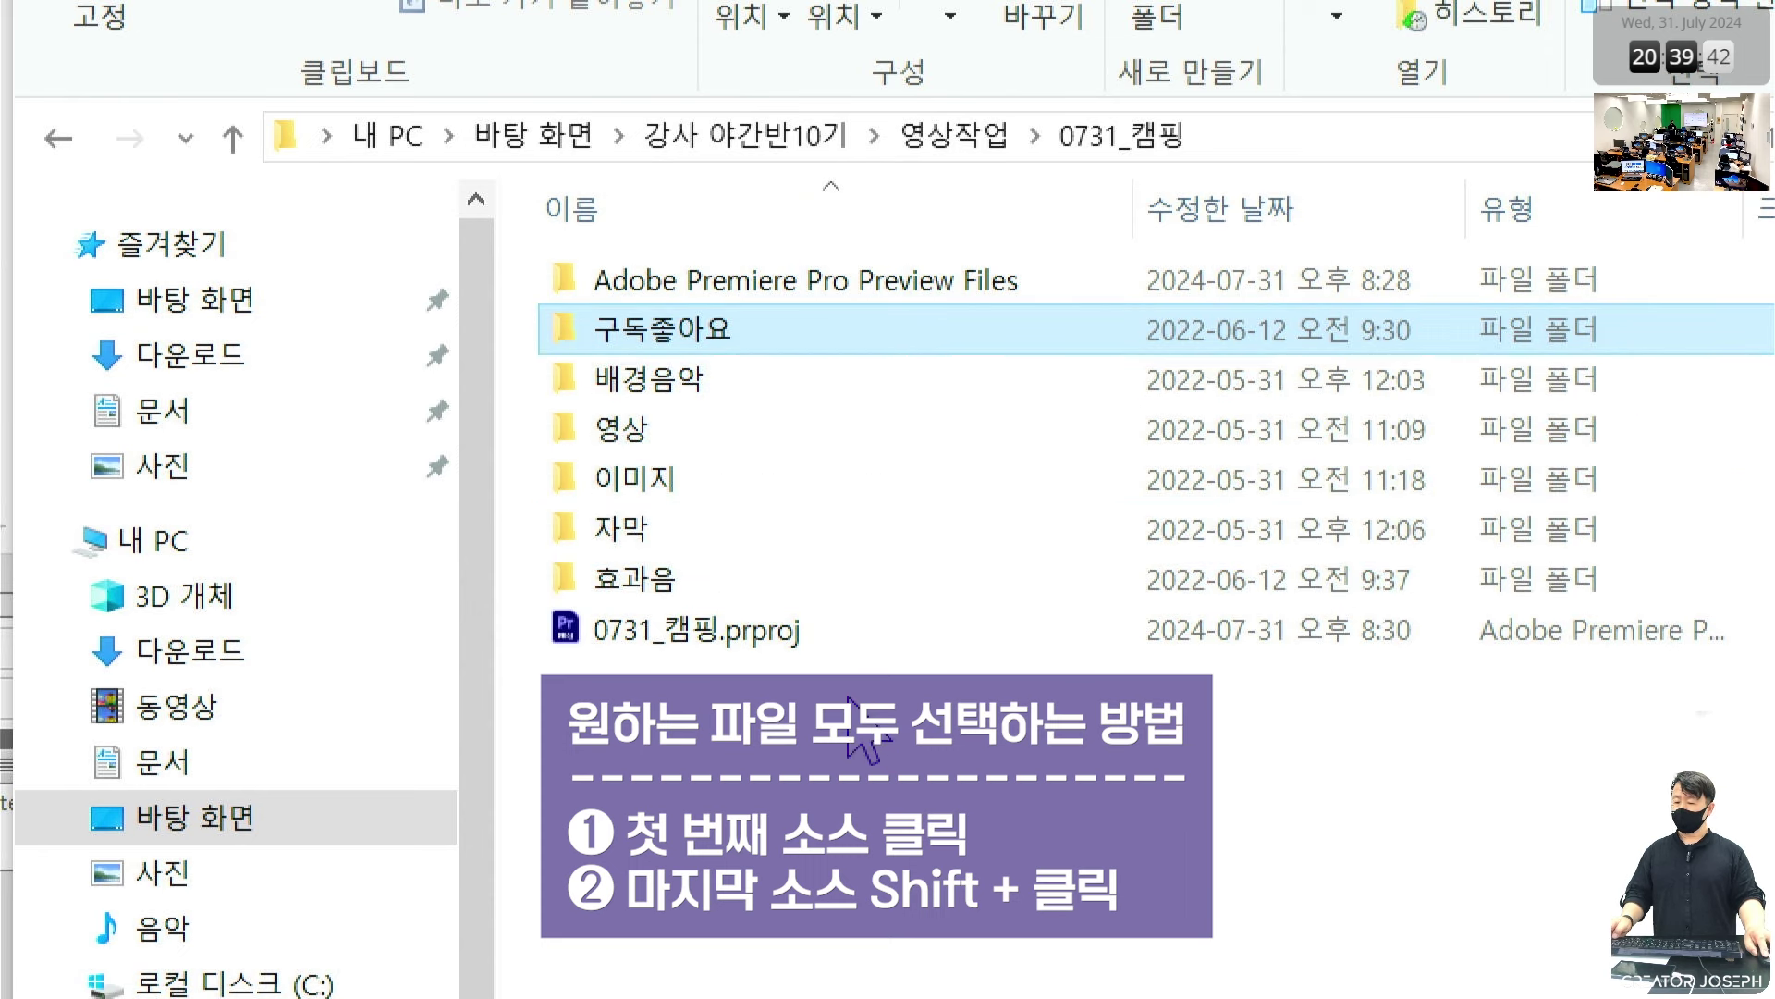
{"action": "left_click", "coordinate": [832, 581], "text": "shift"}
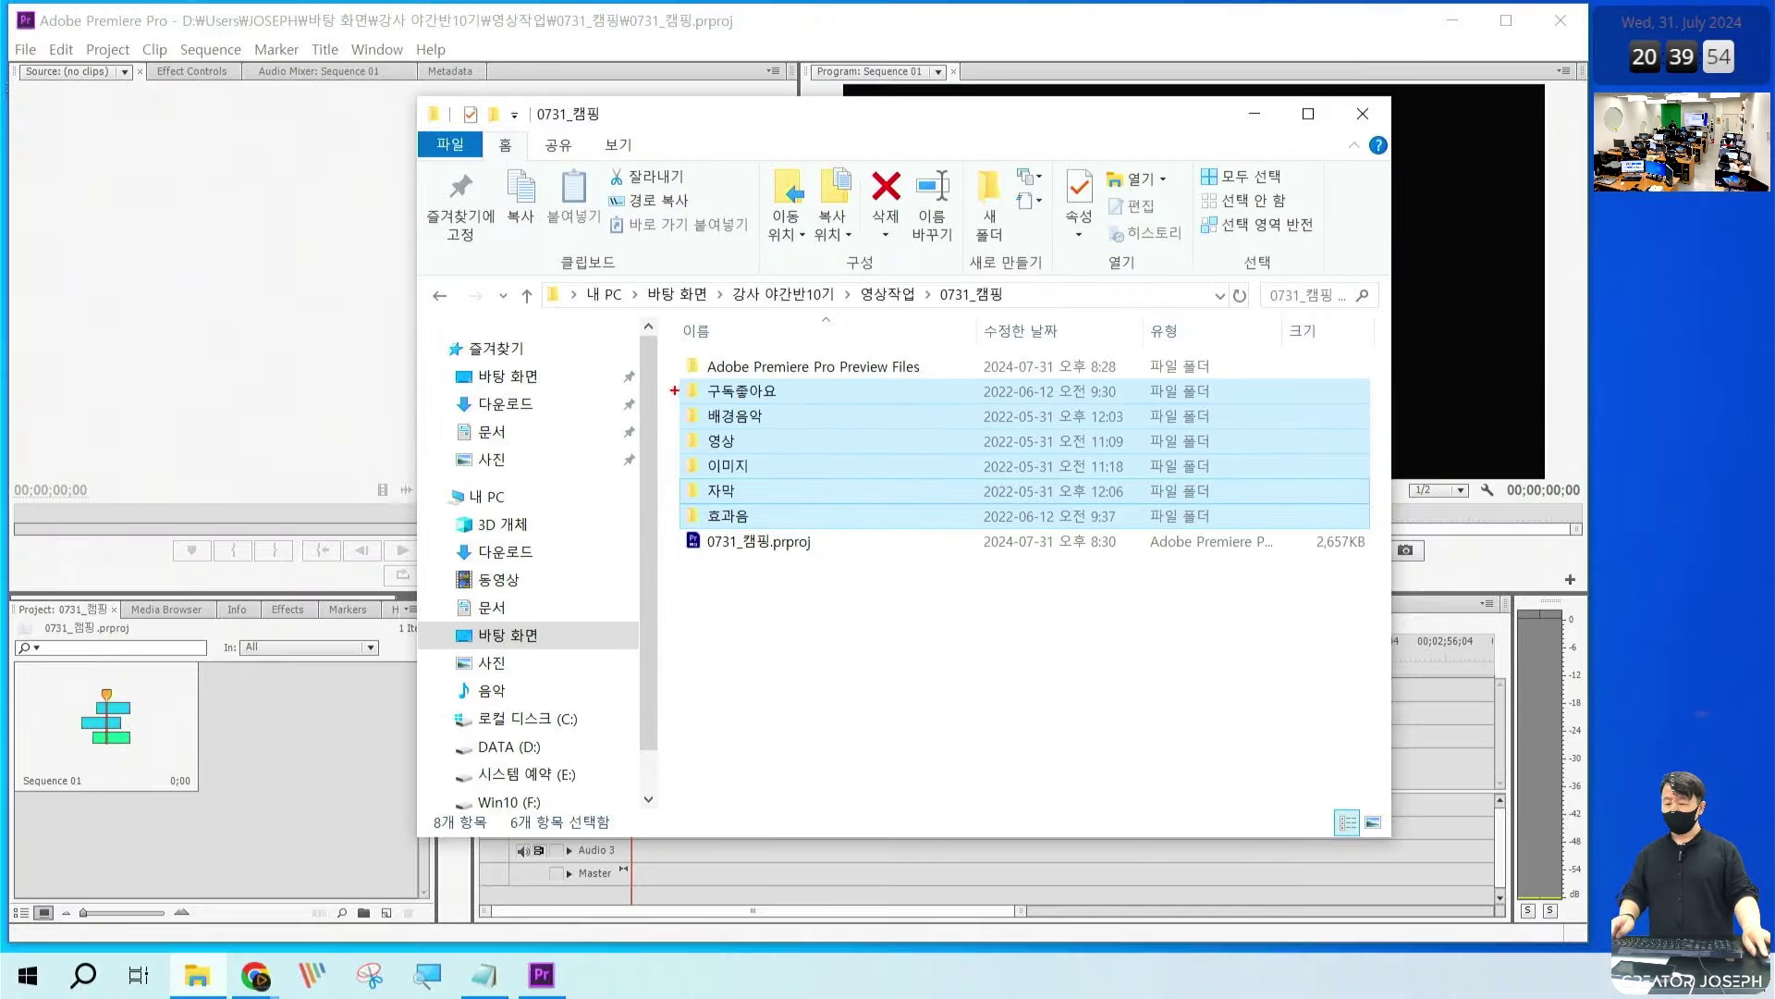
Step: Import the six selected source folders, 구독좋아요 to 효과음, from File Explorer into the Project panel
{"action": "mouse_move", "coordinate": [750, 452]}
{"action": "left_mouse_down"}
{"action": "mouse_move", "coordinate": [647, 467]}
{"action": "mouse_move", "coordinate": [472, 534]}
{"action": "mouse_move", "coordinate": [305, 641]}
{"action": "mouse_move", "coordinate": [256, 716]}
{"action": "mouse_move", "coordinate": [324, 717]}
{"action": "left_mouse_up"}
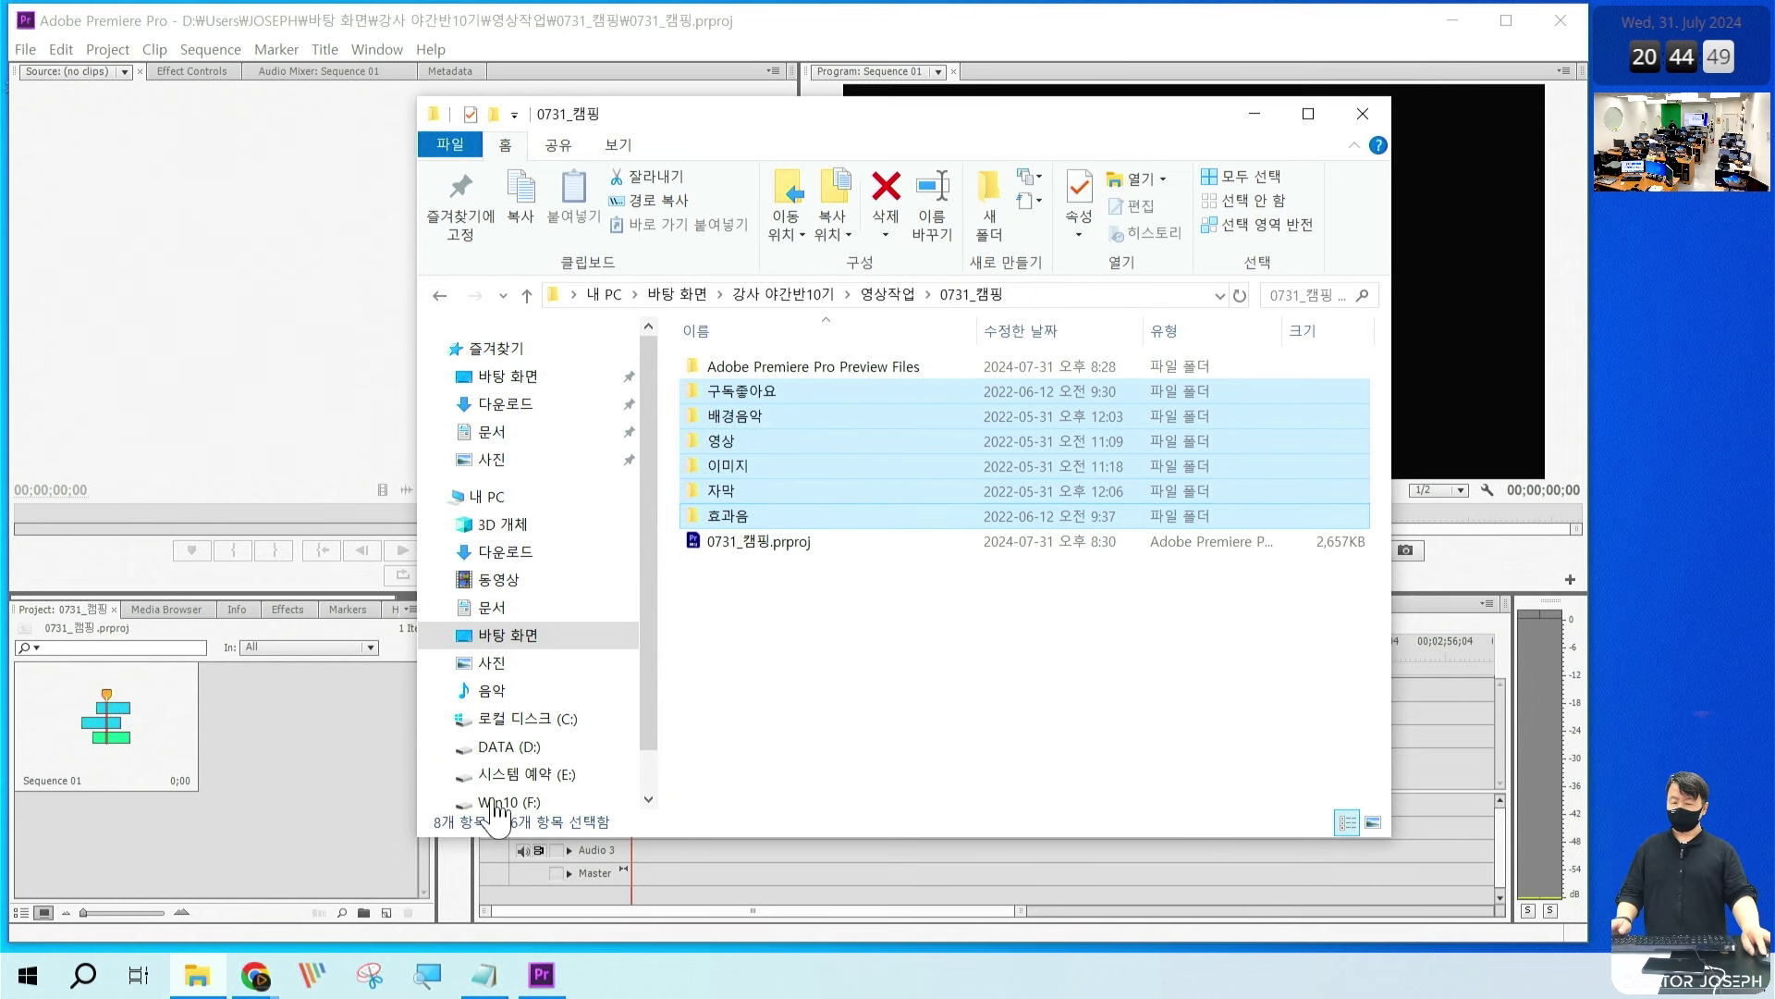
{"action": "left_click_drag", "start_coordinate": [784, 495], "coordinate": [305, 810]}
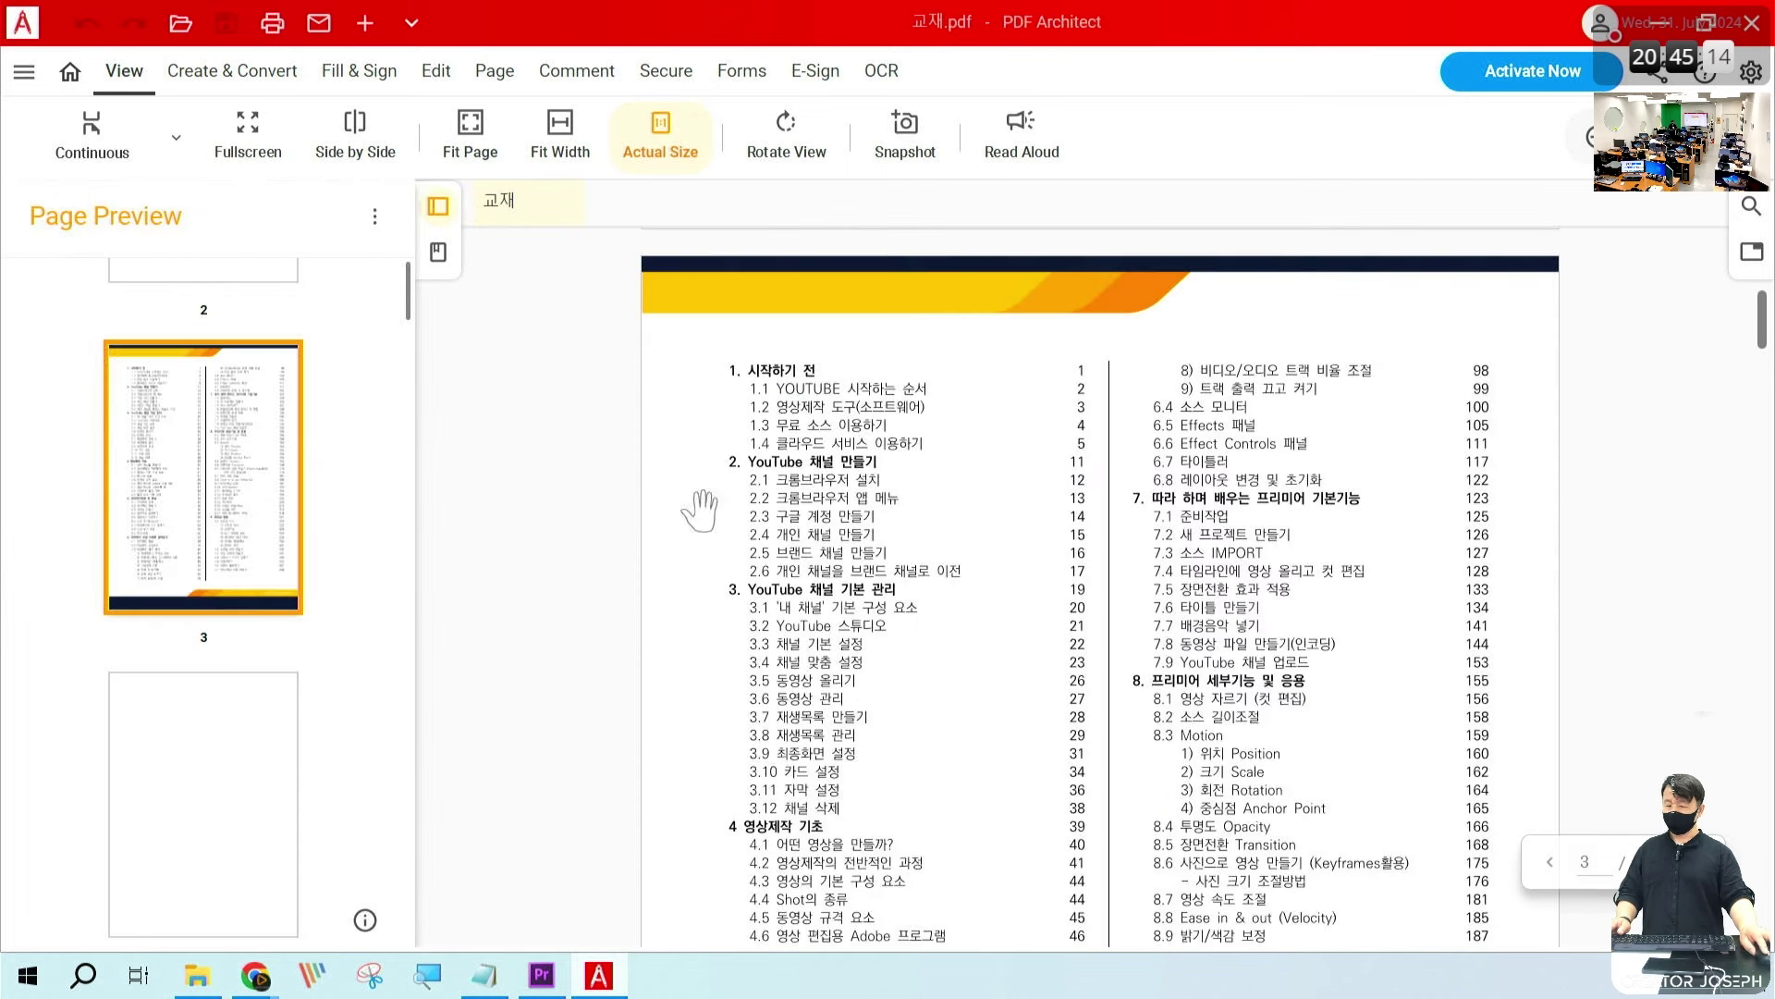
Step: Review the five import methods in 교재.pdf, outline their table in red, and minimise the PDF after reading the folder-drag instructions
{"action": "scroll", "coordinate": [1089, 634], "scroll_direction": "down", "scroll_amount": 2}
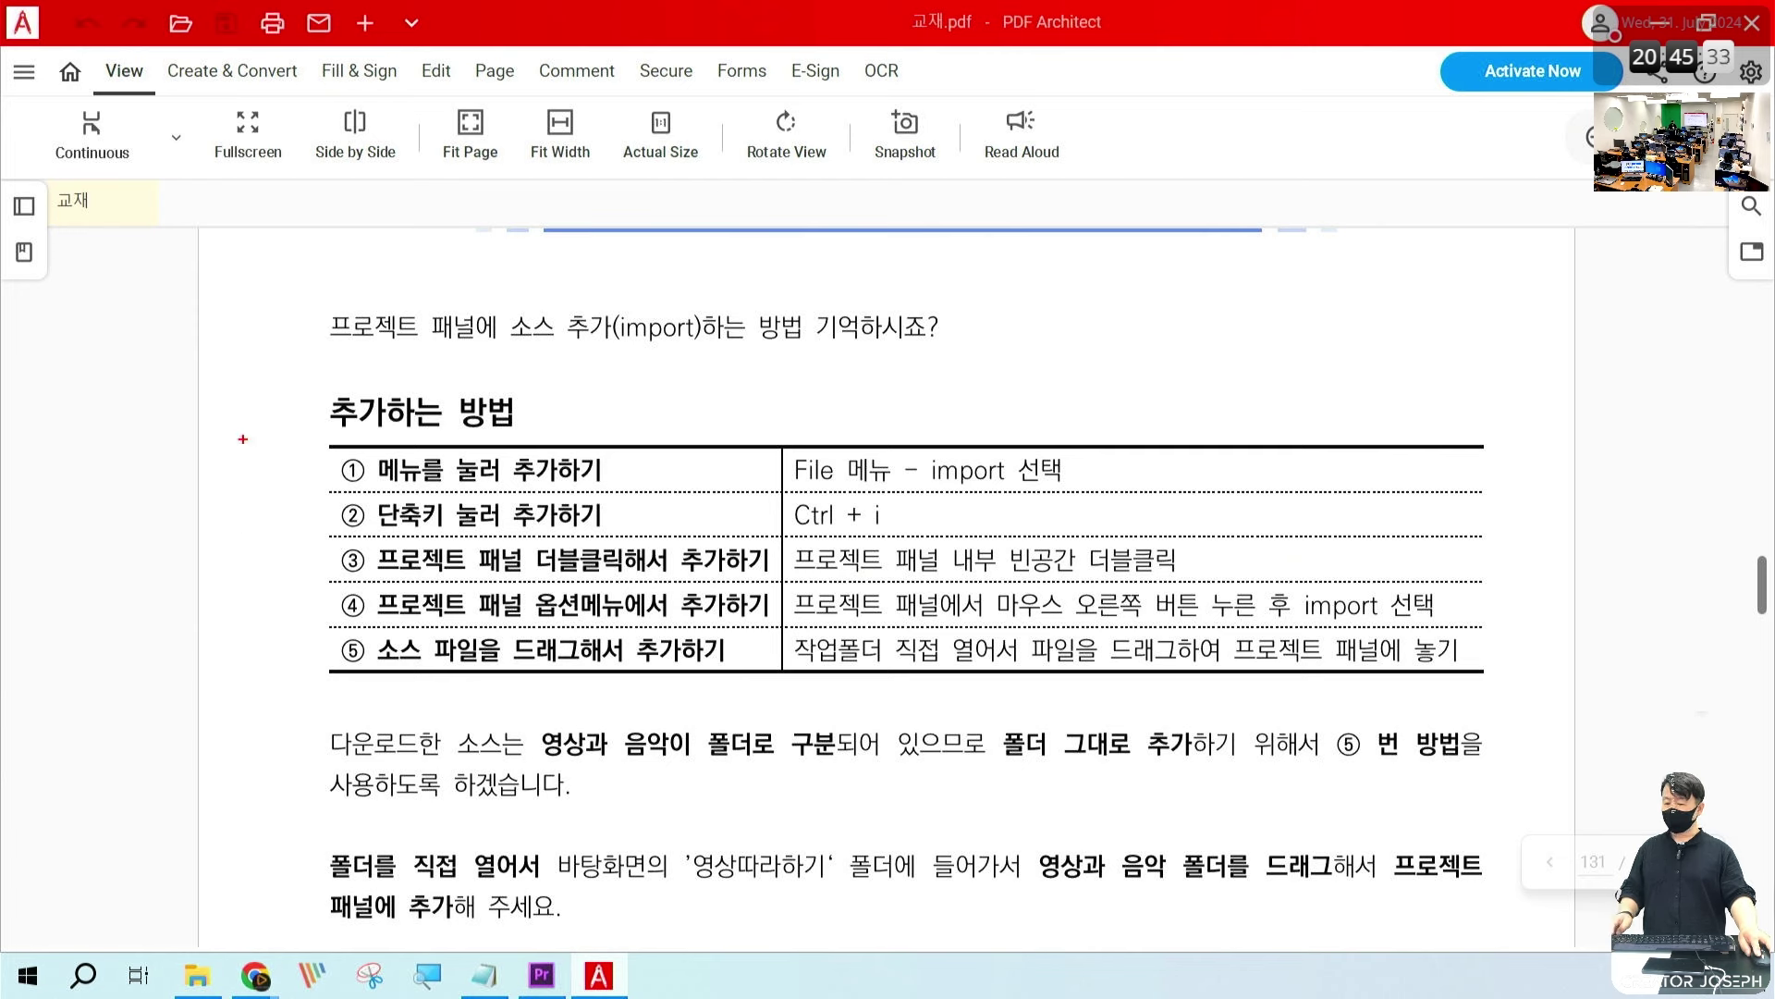
{"action": "left_click_drag", "start_coordinate": [268, 416], "coordinate": [1555, 693]}
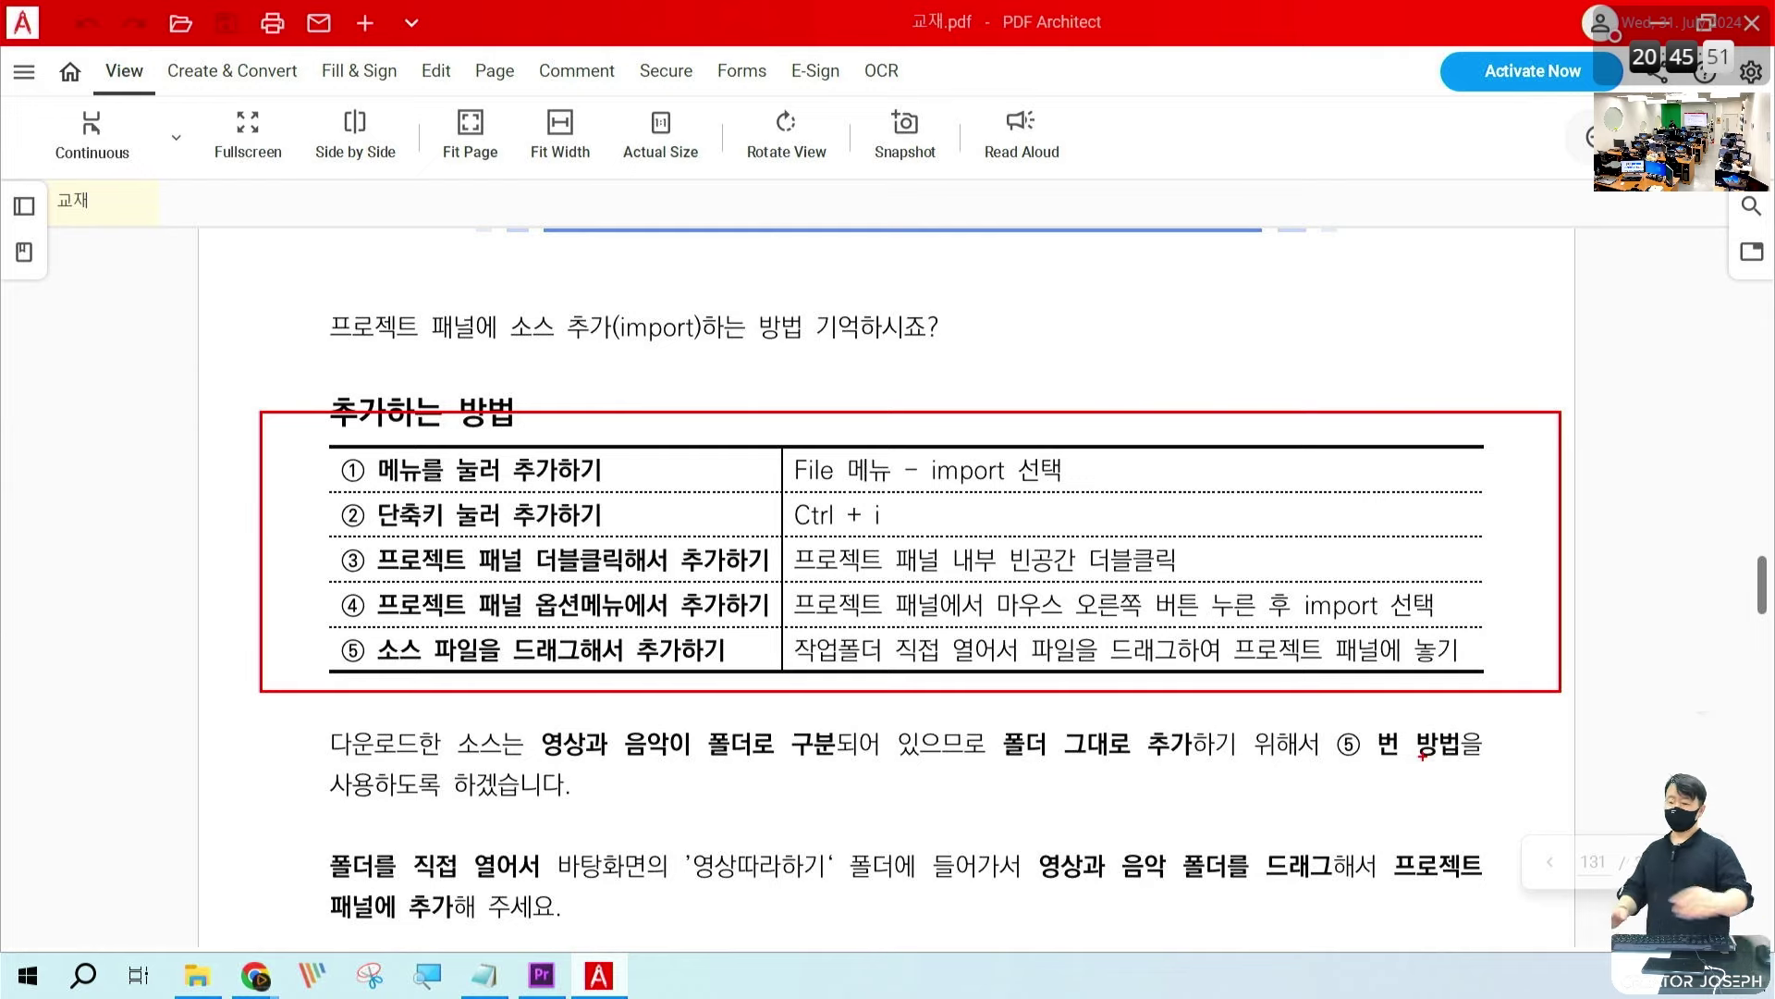
{"action": "scroll", "coordinate": [1313, 694], "scroll_direction": "down", "scroll_amount": 5}
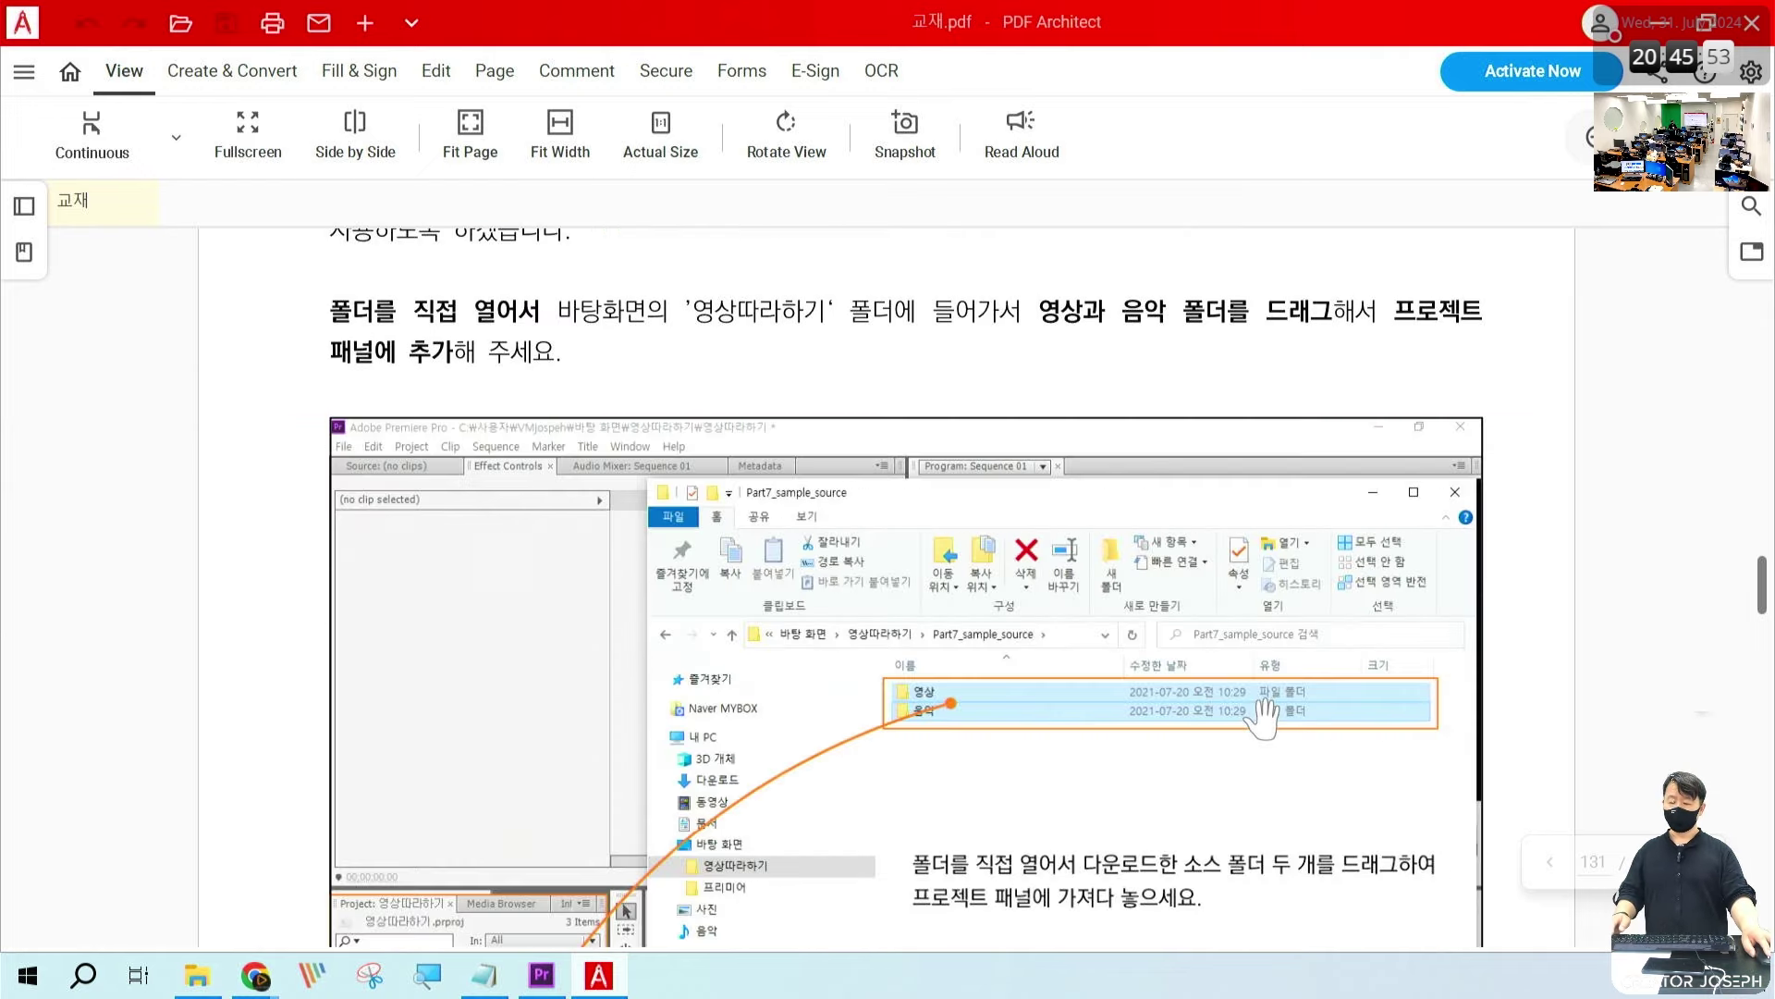
{"action": "scroll", "coordinate": [1239, 744], "scroll_direction": "down", "scroll_amount": 3}
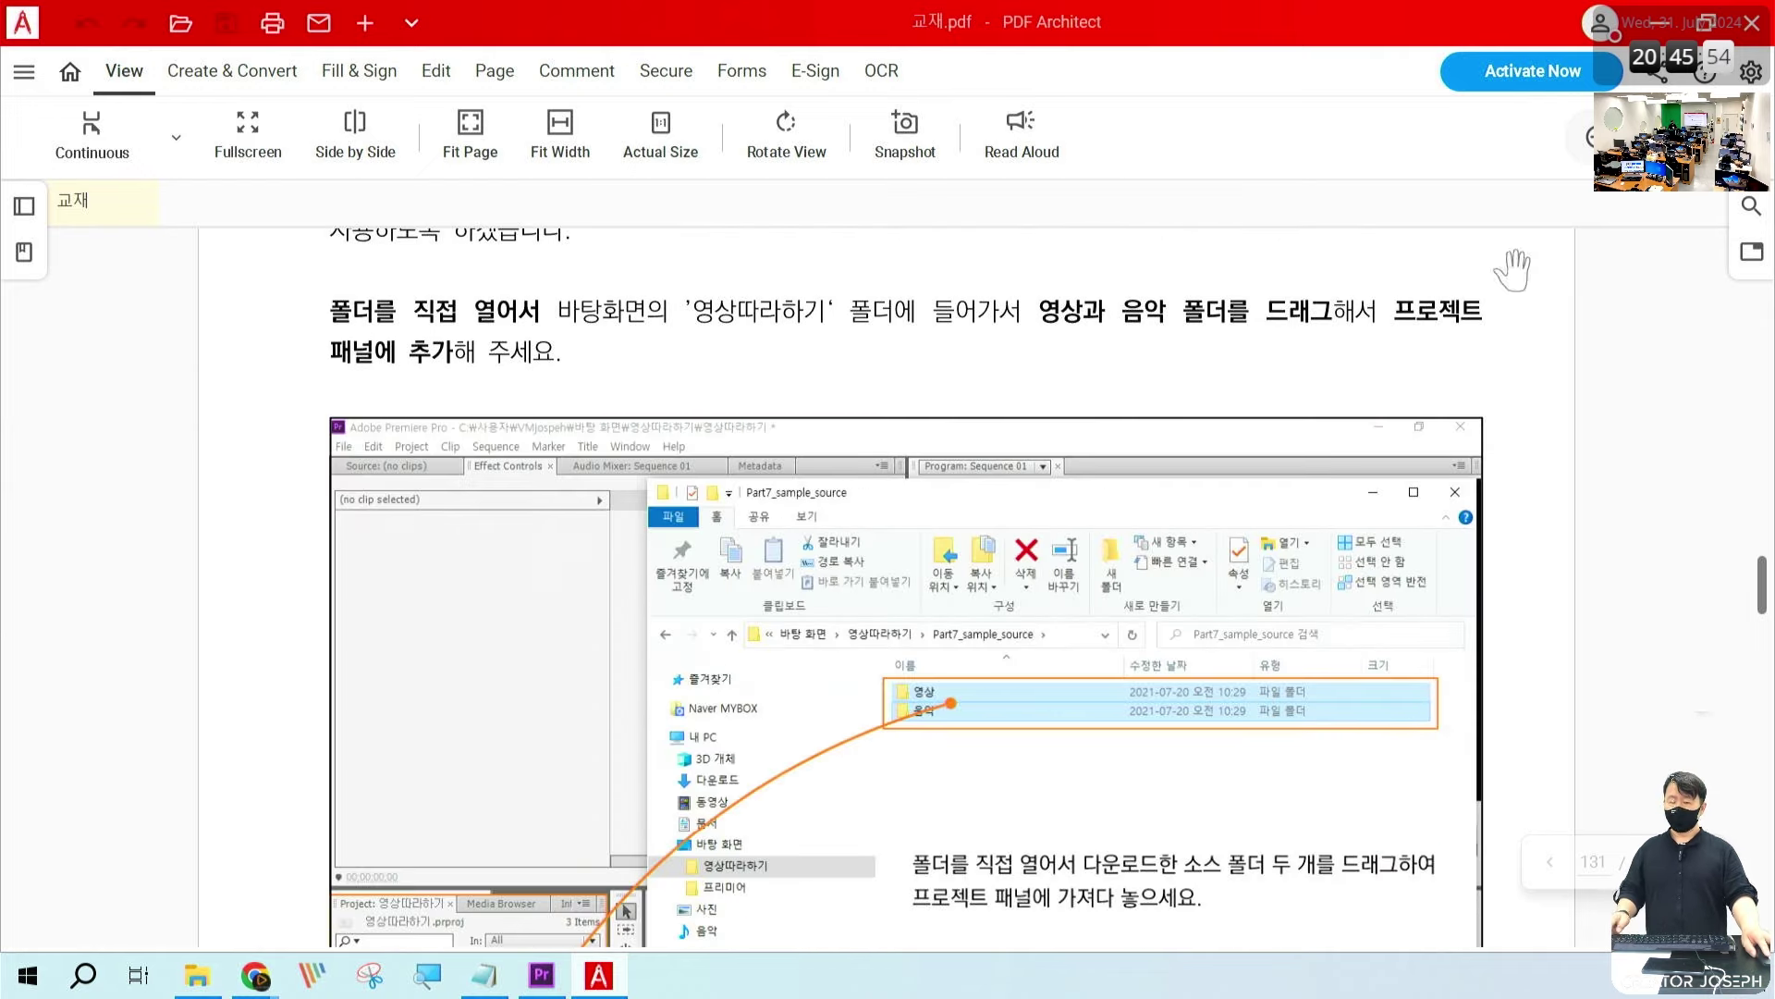
{"action": "left_click", "coordinate": [1664, 22]}
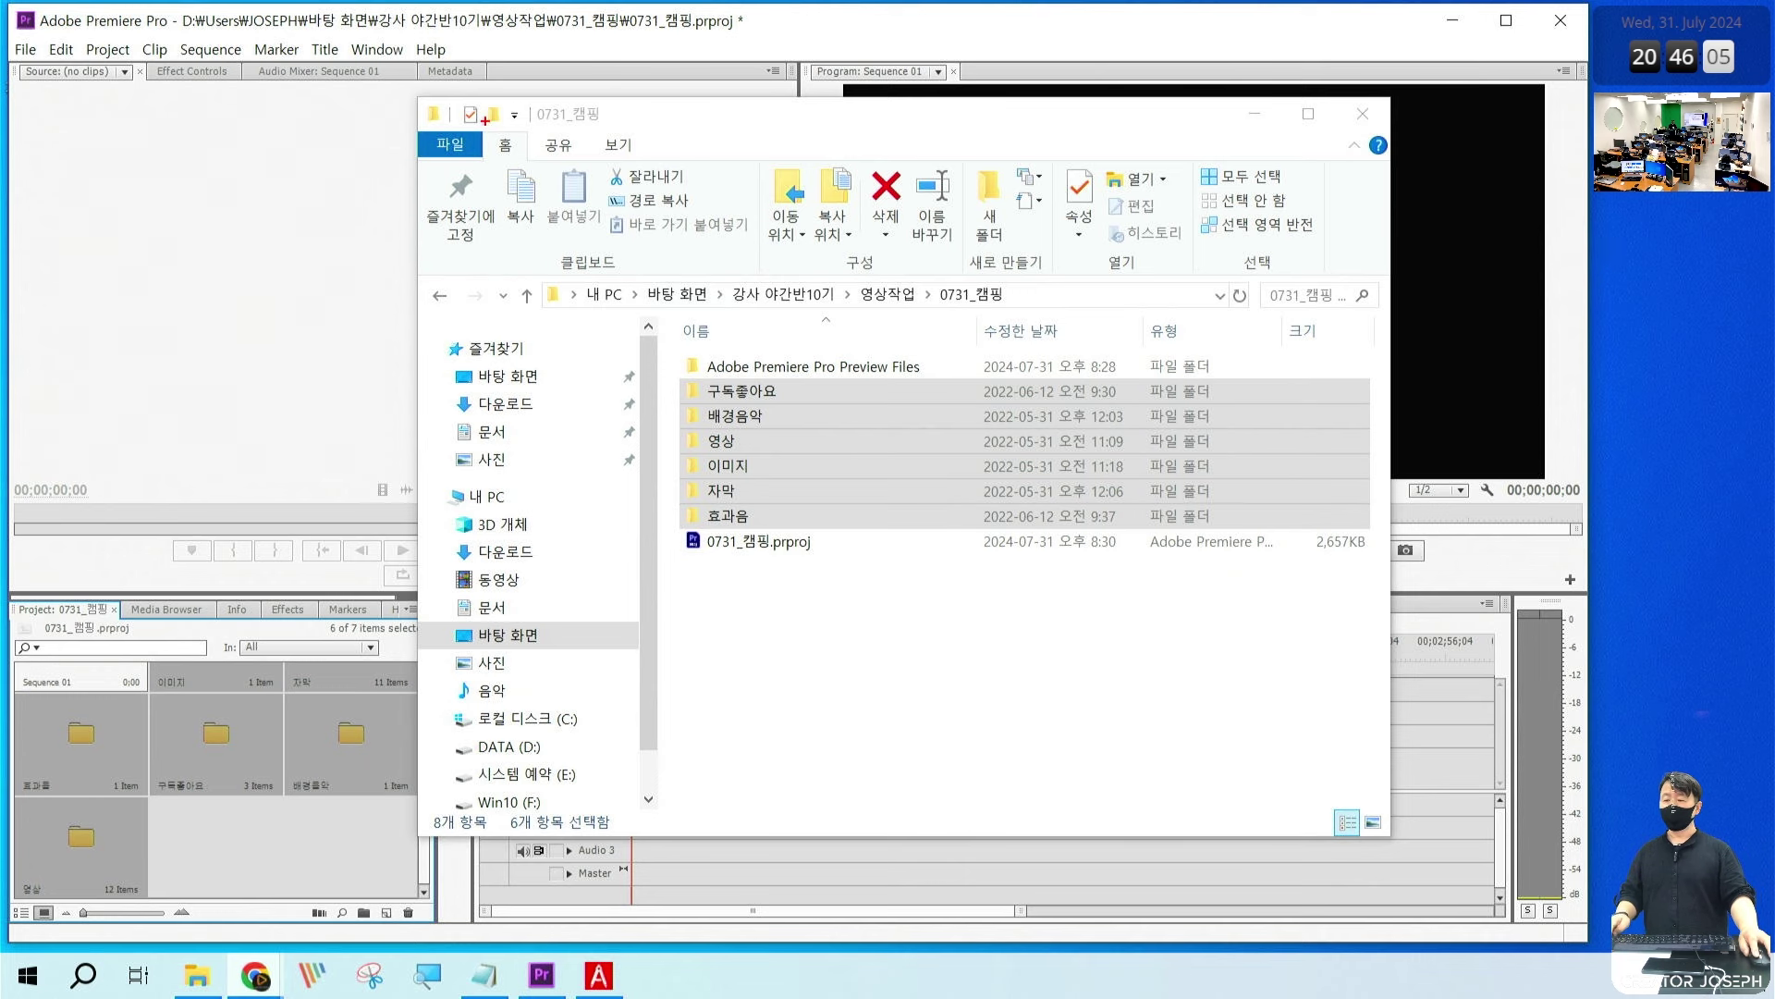
Step: Outline the File Explorer window in red, clear the outline, and close the window
{"action": "mouse_move", "coordinate": [410, 93]}
{"action": "left_mouse_down"}
{"action": "mouse_move", "coordinate": [1287, 739]}
{"action": "mouse_move", "coordinate": [1380, 786]}
{"action": "left_mouse_up"}
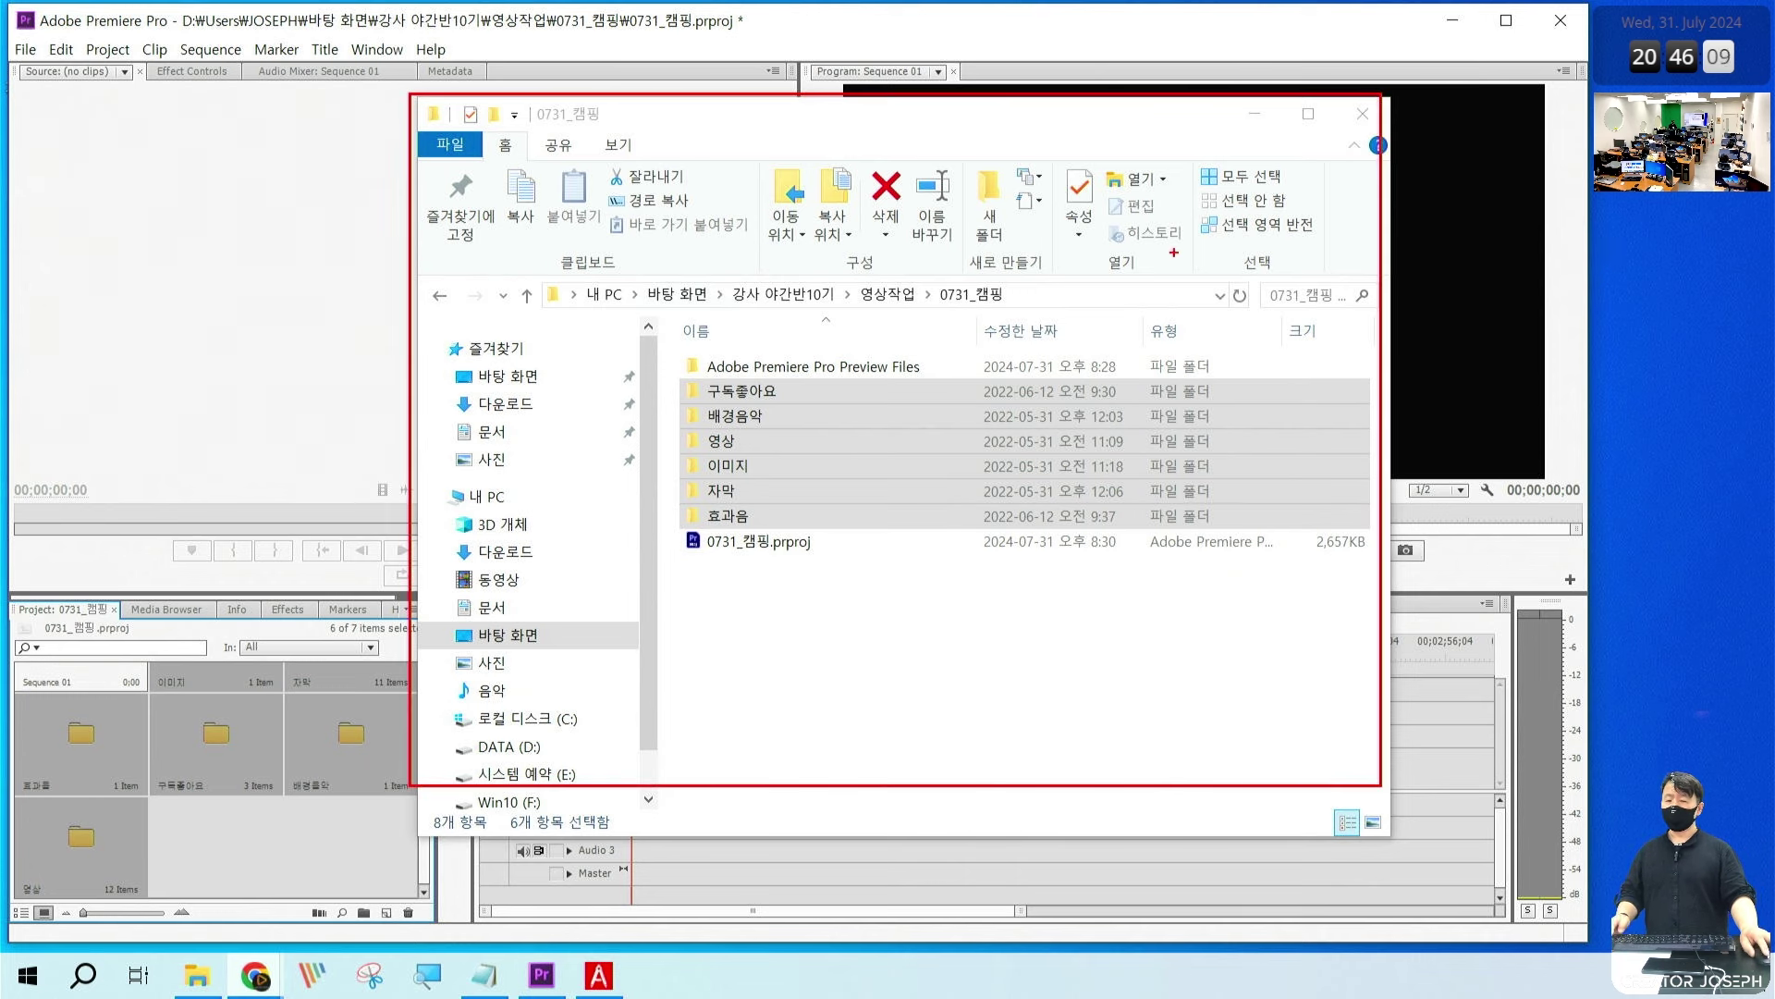
{"action": "key", "text": "Escape"}
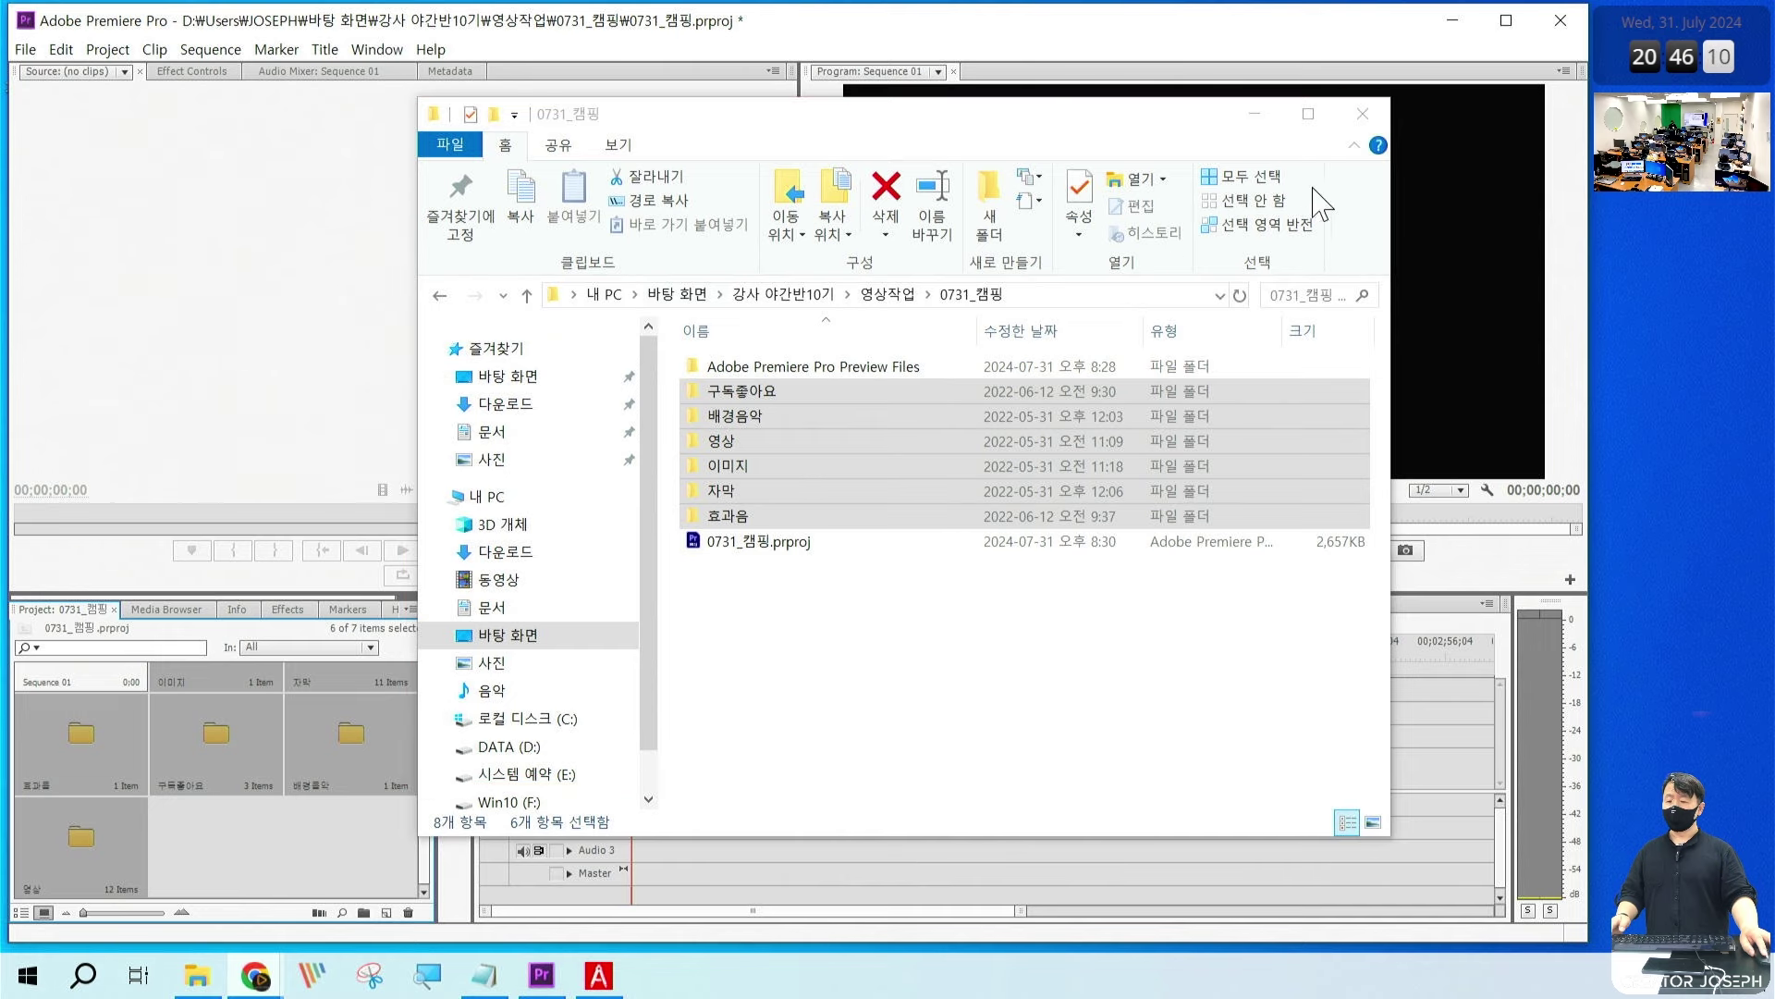
{"action": "left_click", "coordinate": [1365, 118]}
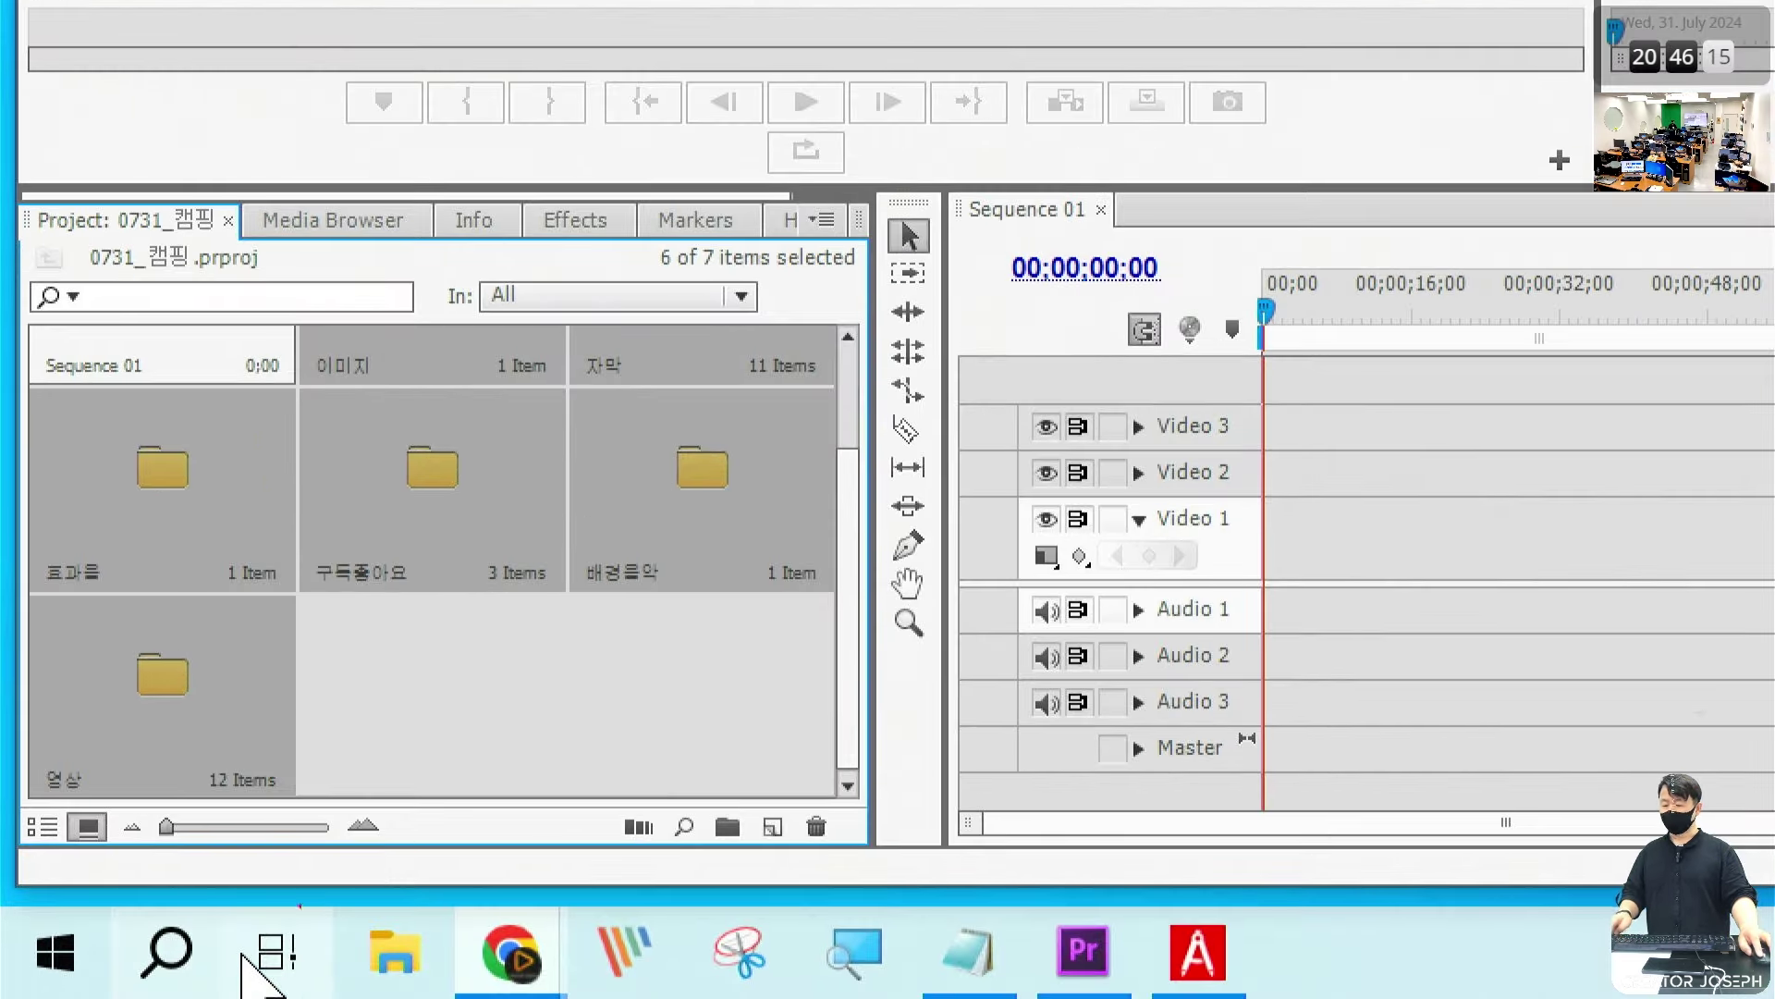
Step: Mark the File Explorer icon on the taskbar with a red box and arrow, and clear the markings
{"action": "left_click_drag", "start_coordinate": [348, 879], "coordinate": [450, 995]}
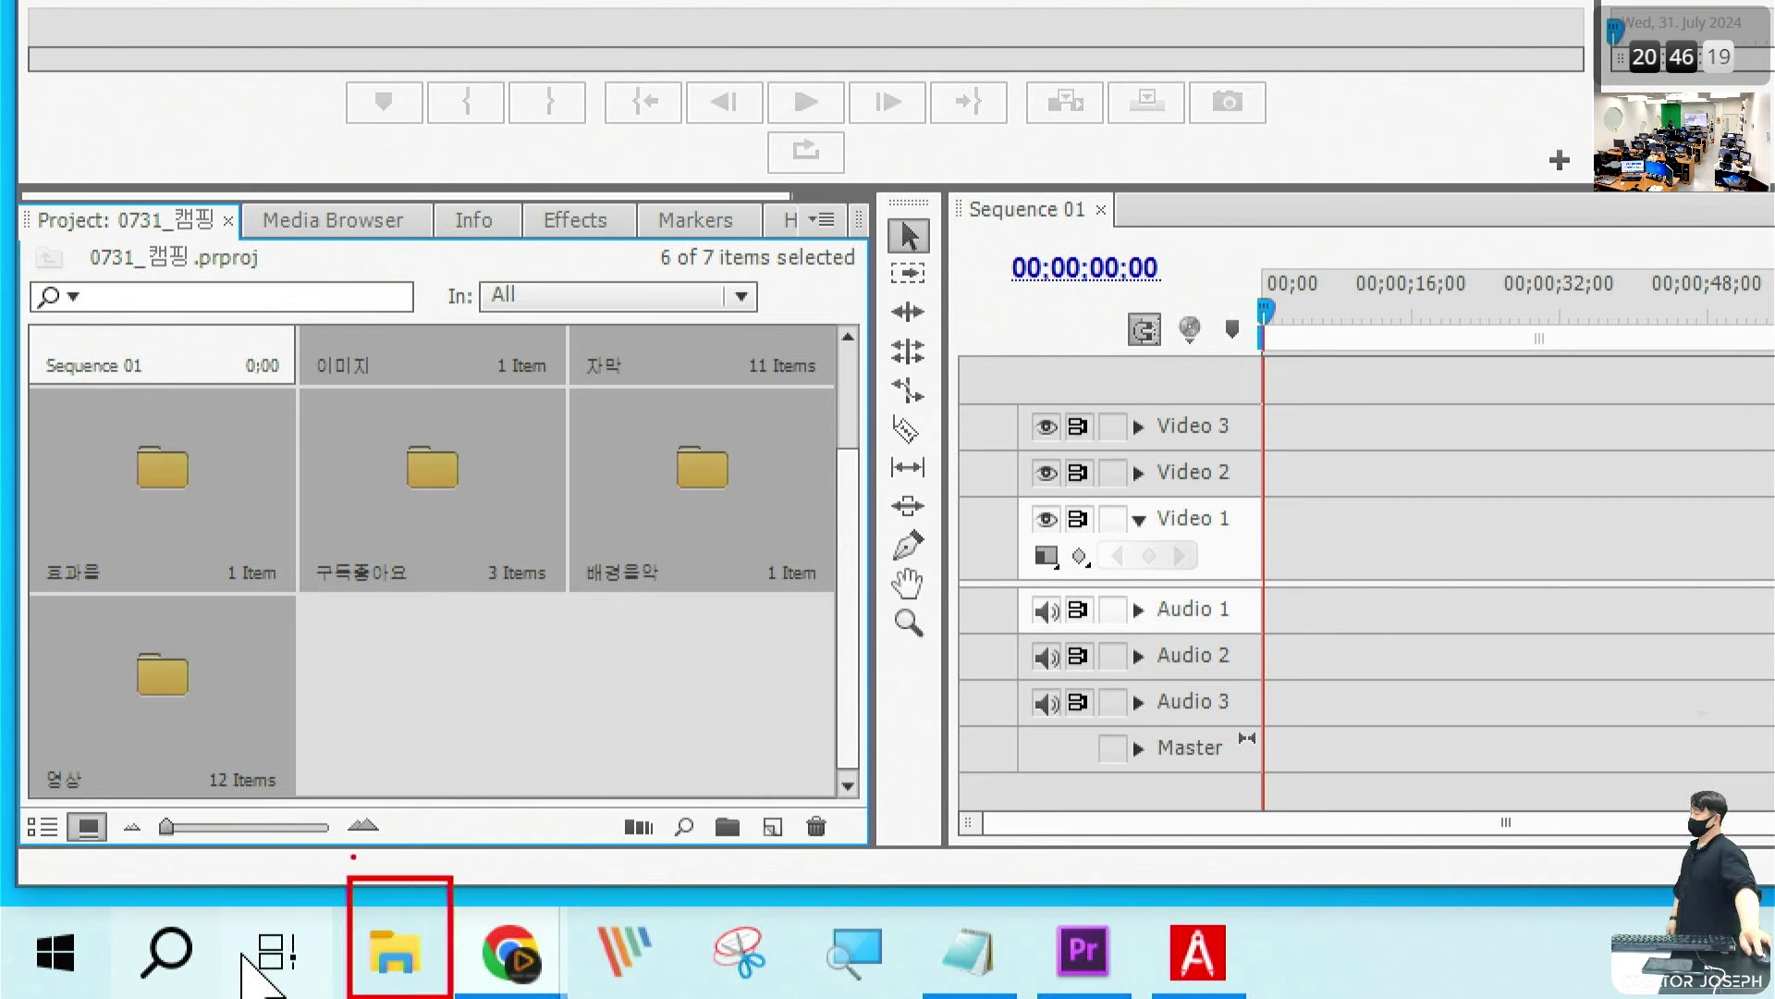
{"action": "mouse_move", "coordinate": [355, 855]}
{"action": "left_mouse_down"}
{"action": "mouse_move", "coordinate": [393, 891]}
{"action": "mouse_move", "coordinate": [407, 848]}
{"action": "left_mouse_up"}
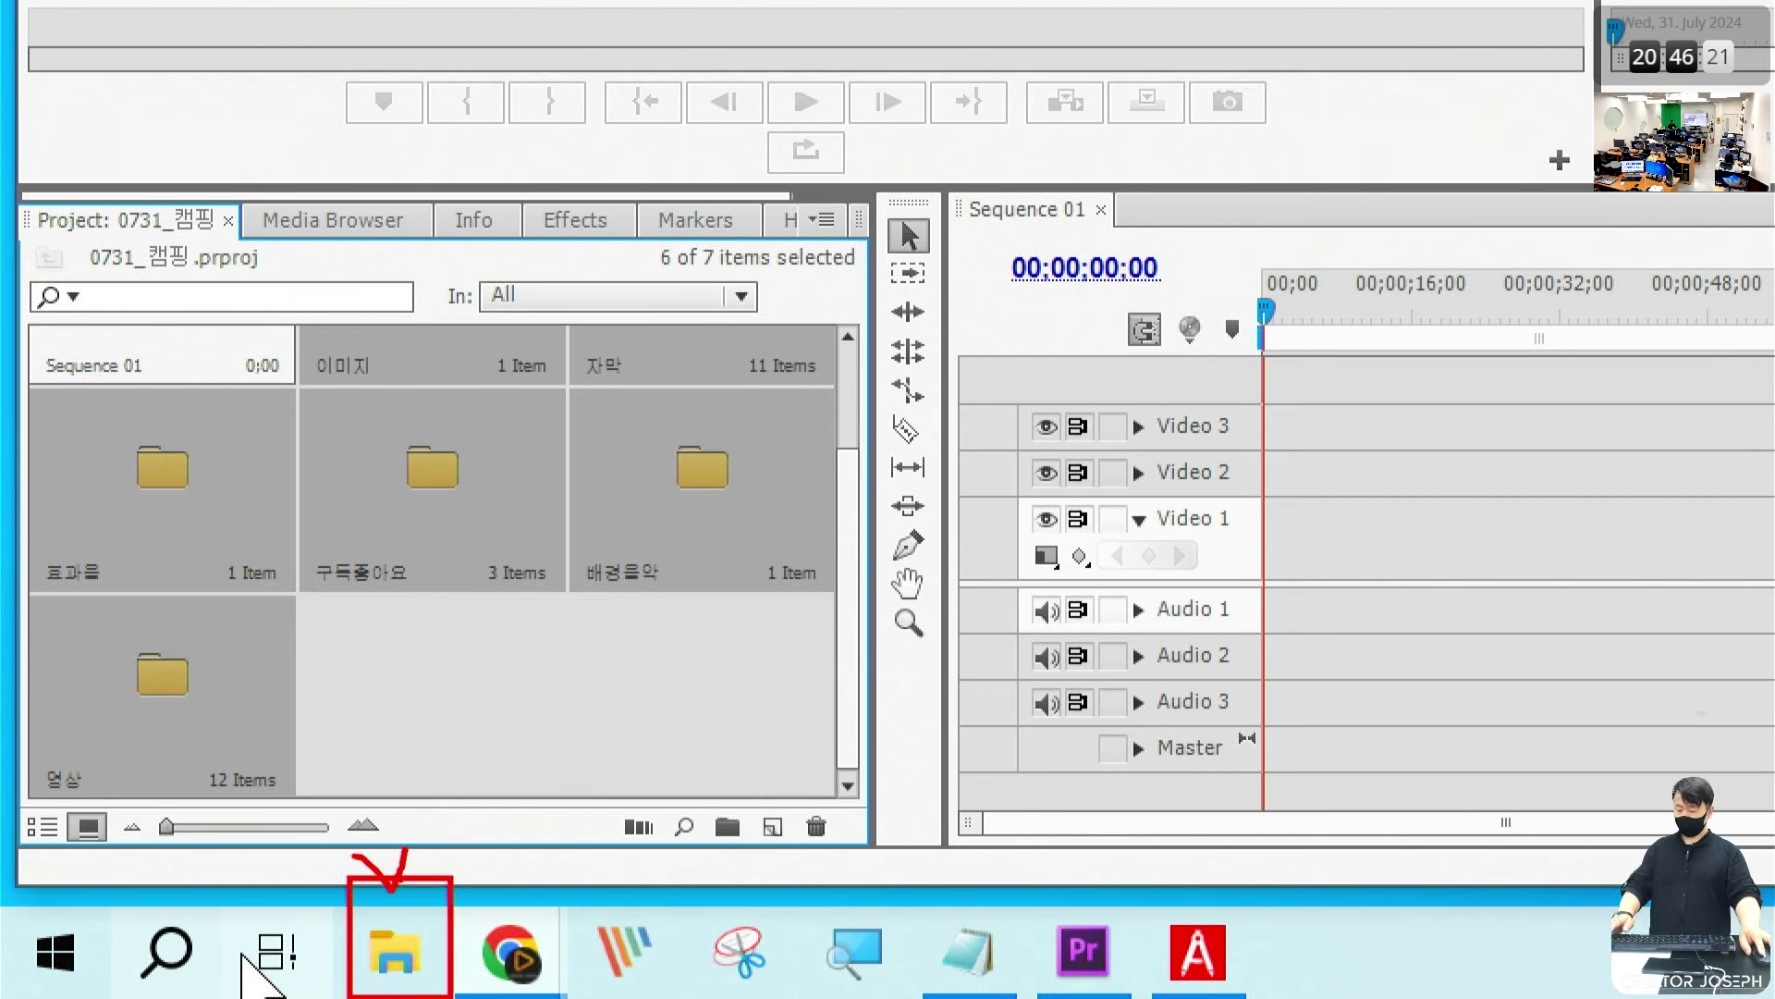
{"action": "key", "text": "Escape"}
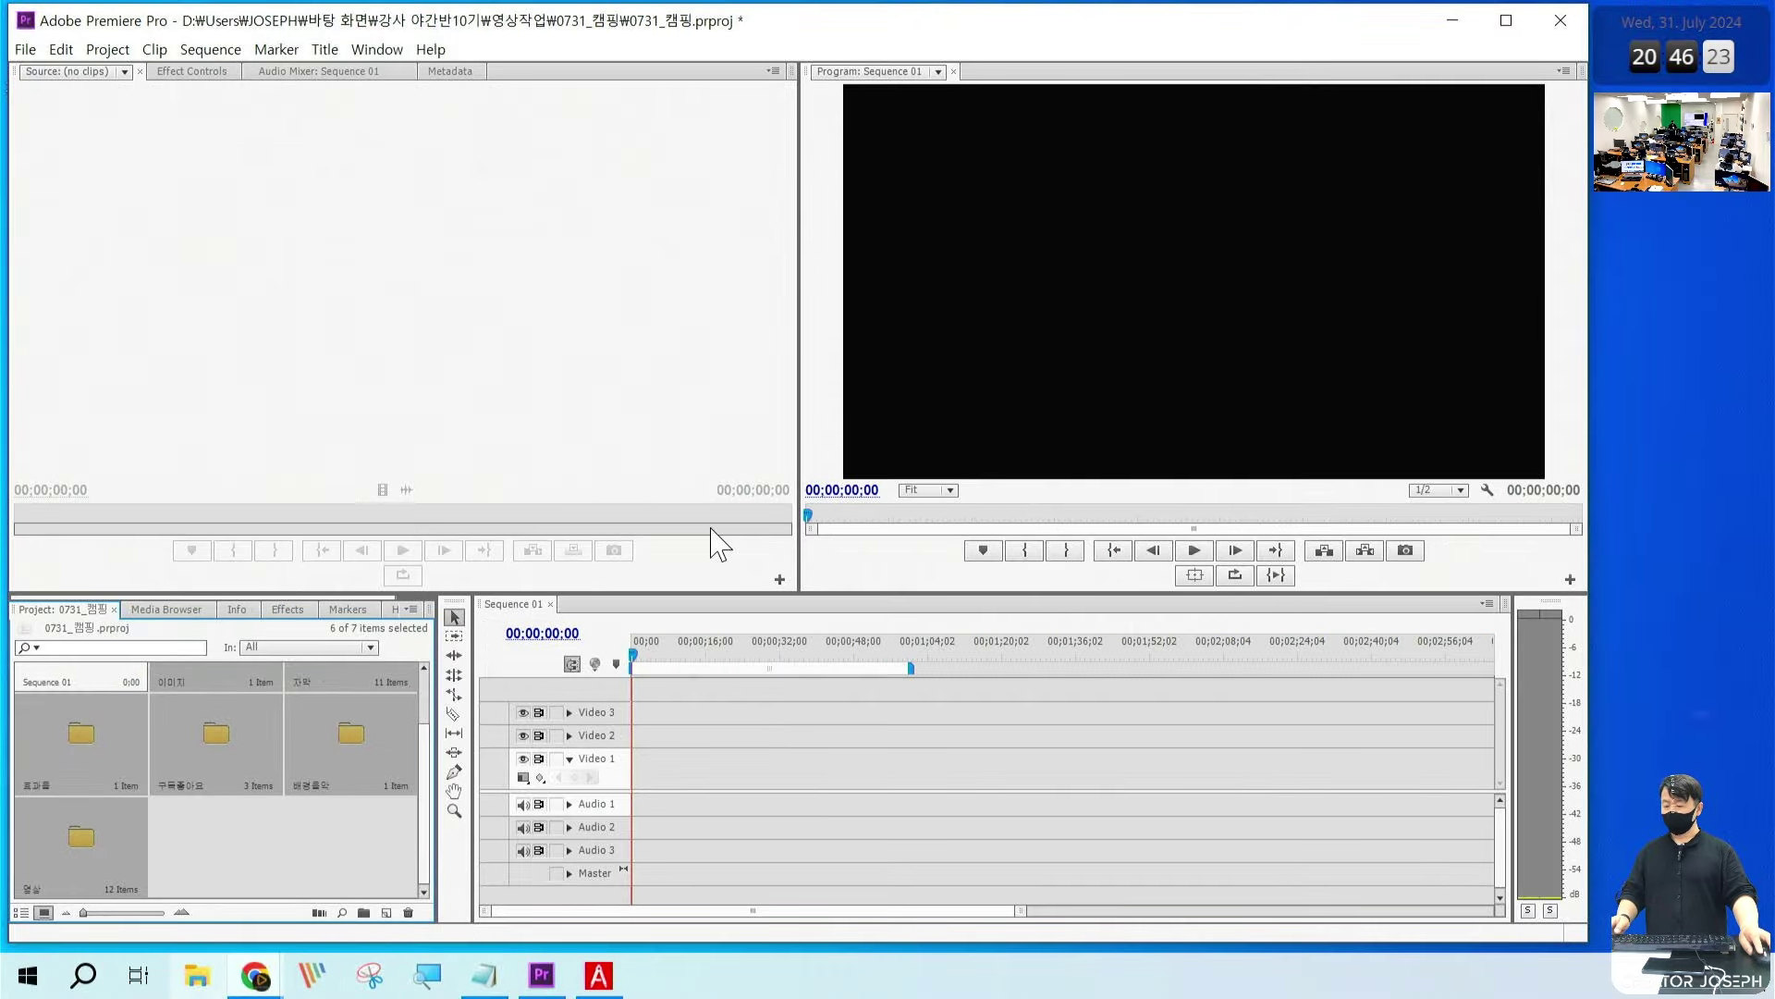
Step: Reopen File Explorer and go to the 0731_캠핑 folder on the desktop under 강사 야간반10기, 영상작업
{"action": "key", "text": "super+e"}
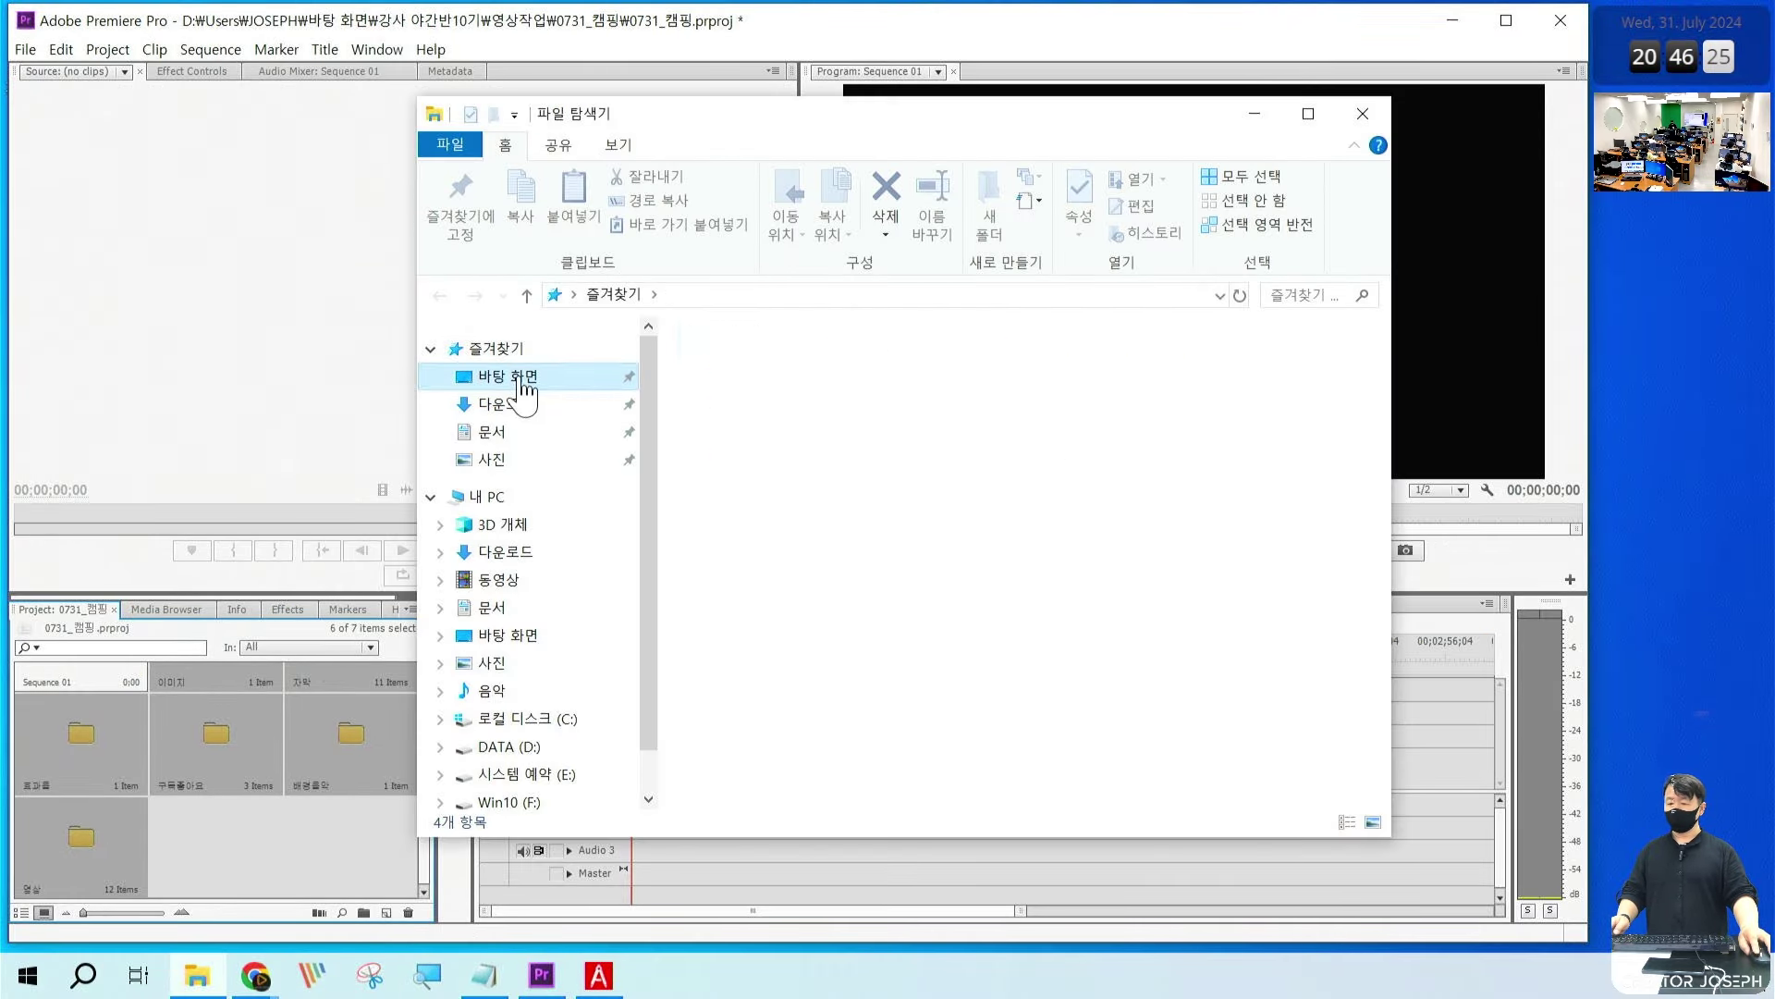
{"action": "left_click", "coordinate": [508, 380]}
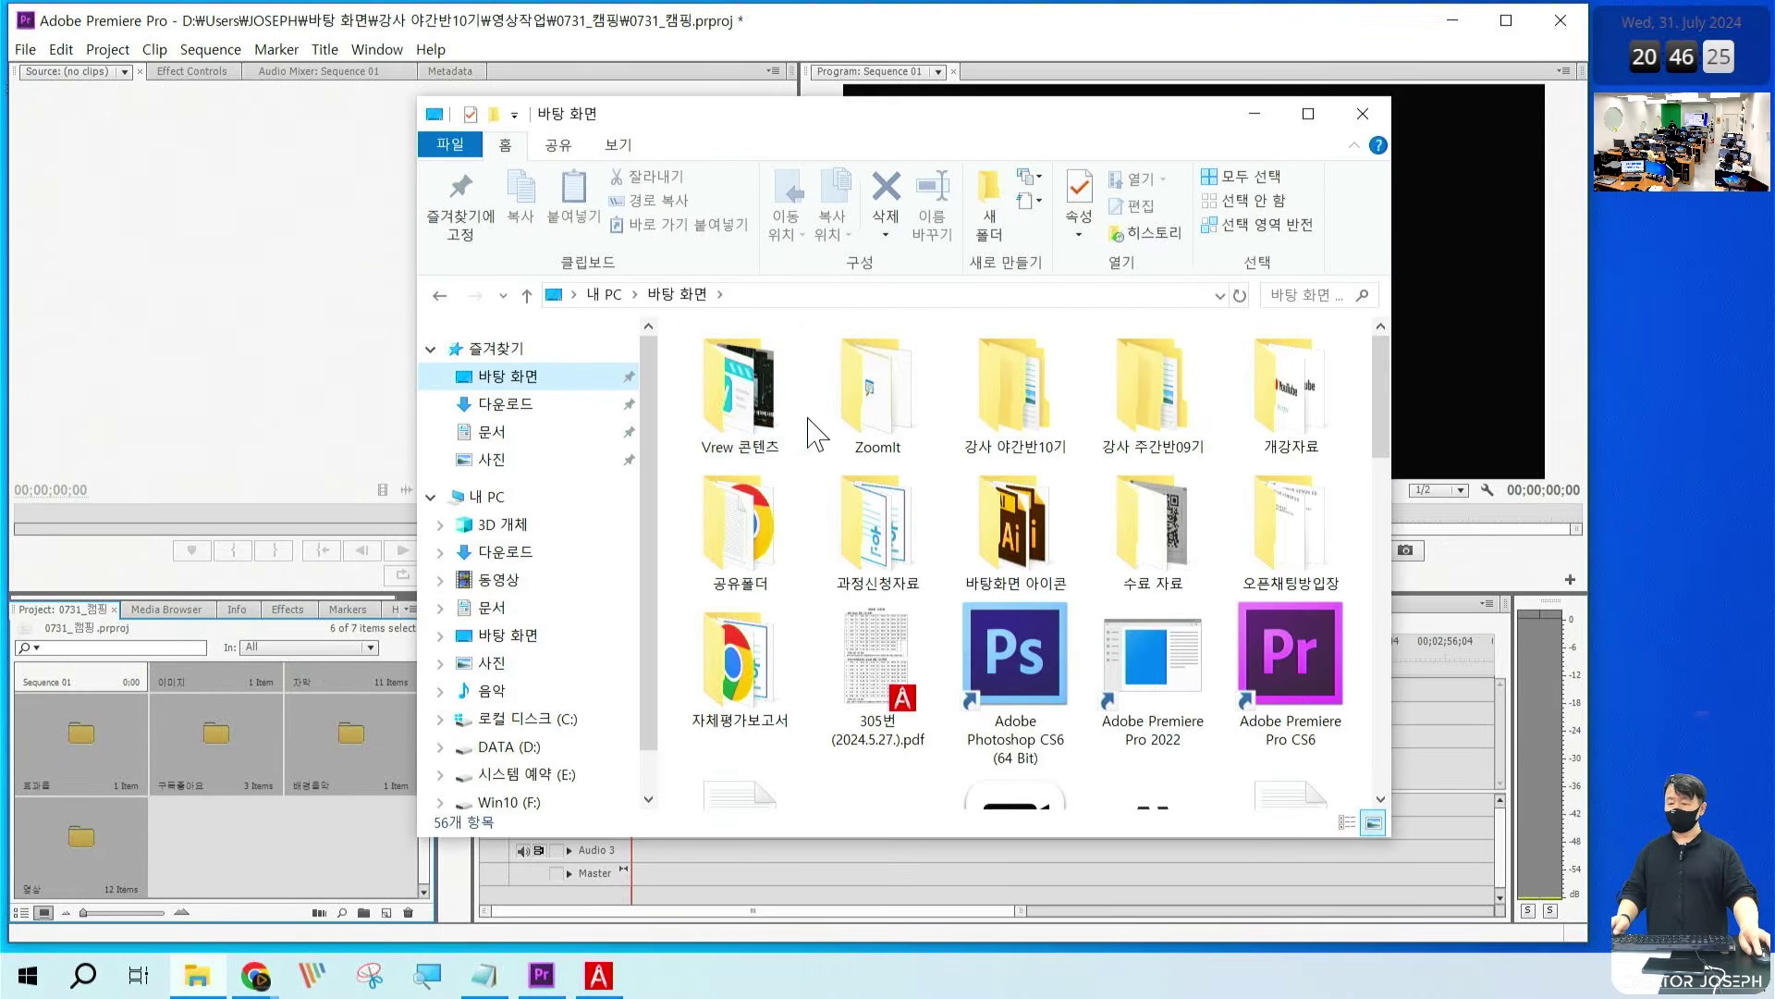
{"action": "left_click", "coordinate": [1034, 381]}
{"action": "double_click", "coordinate": [1034, 381]}
{"action": "double_click", "coordinate": [781, 372]}
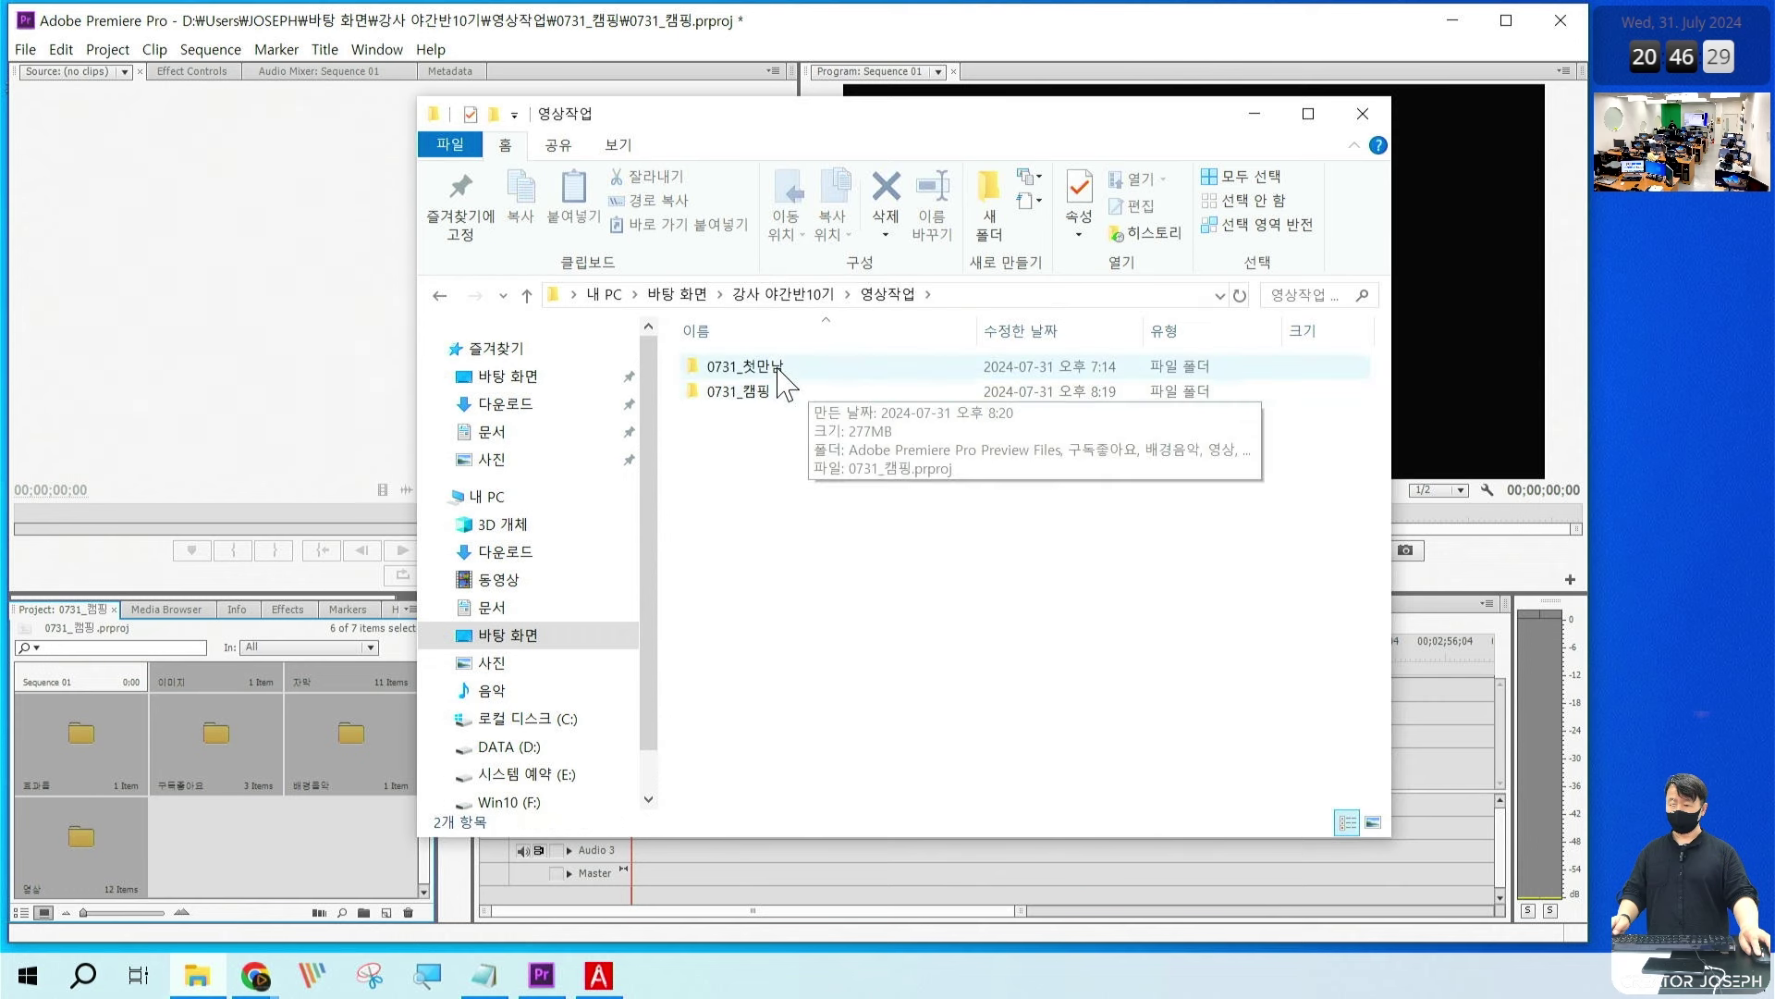
{"action": "double_click", "coordinate": [781, 393]}
Step: Select the folders from 구독좋아요 to 효과음, mark them and their path to the Project panel in red, and clear the markings
{"action": "left_click", "coordinate": [740, 391]}
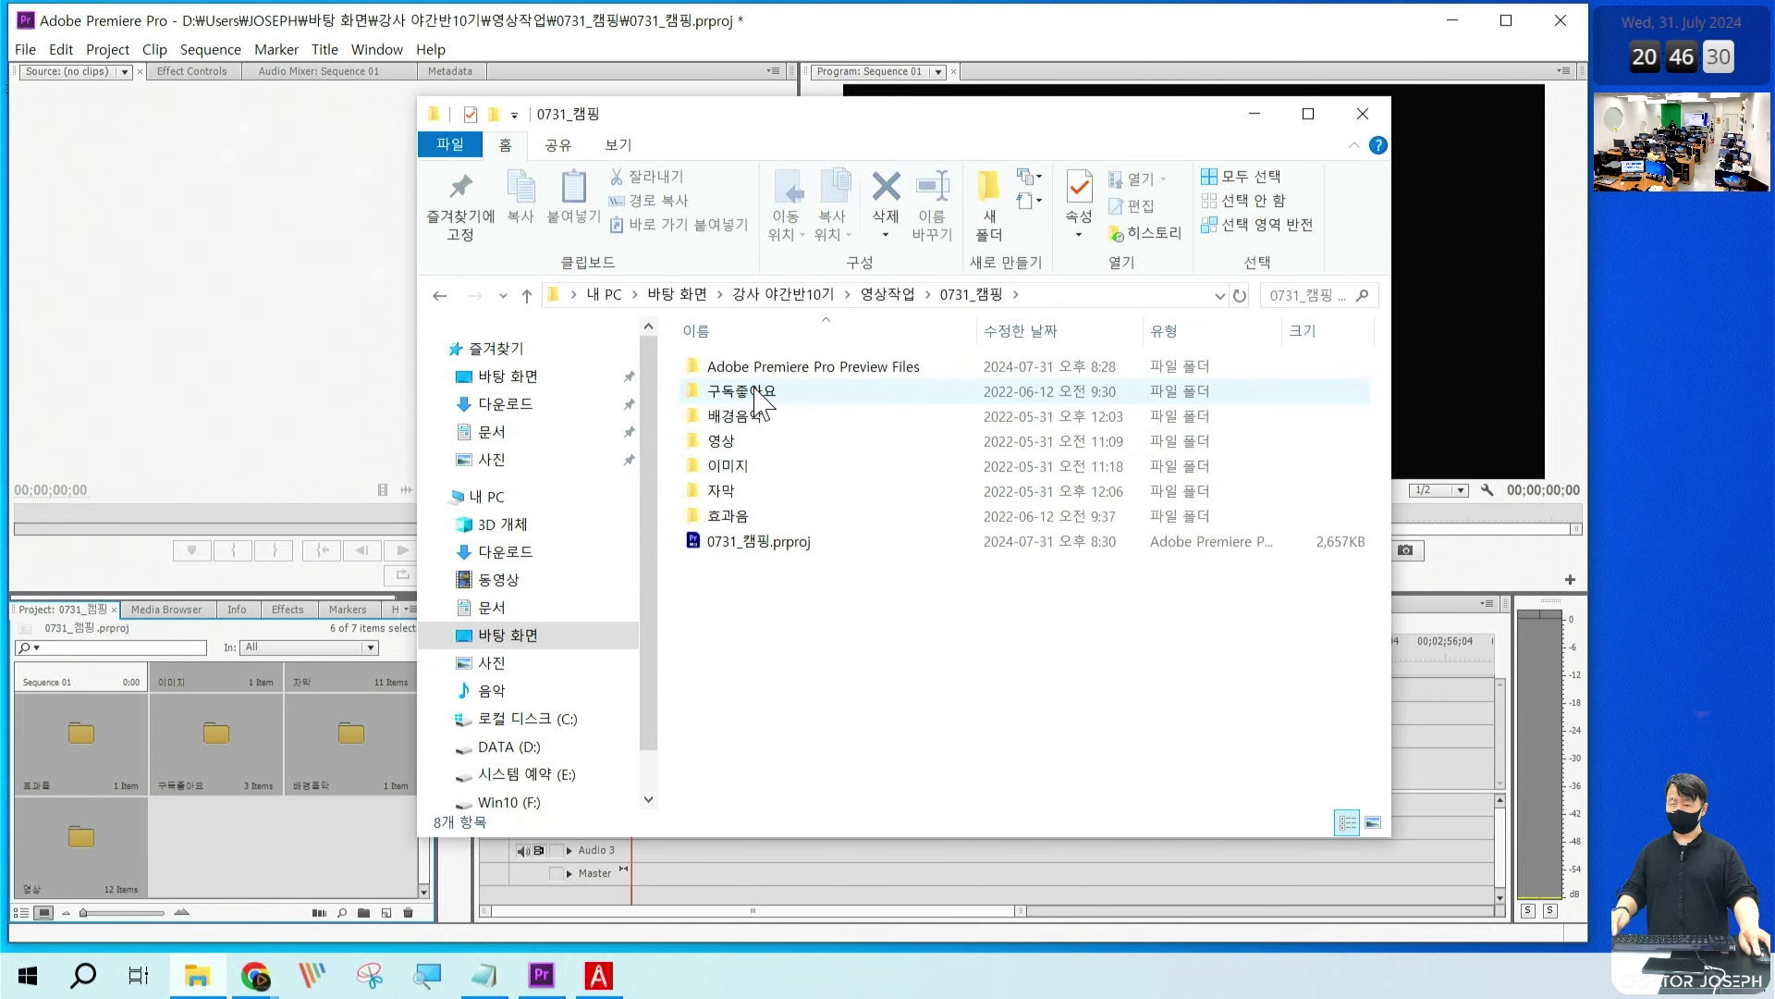
{"action": "left_click", "coordinate": [777, 515], "text": "shift"}
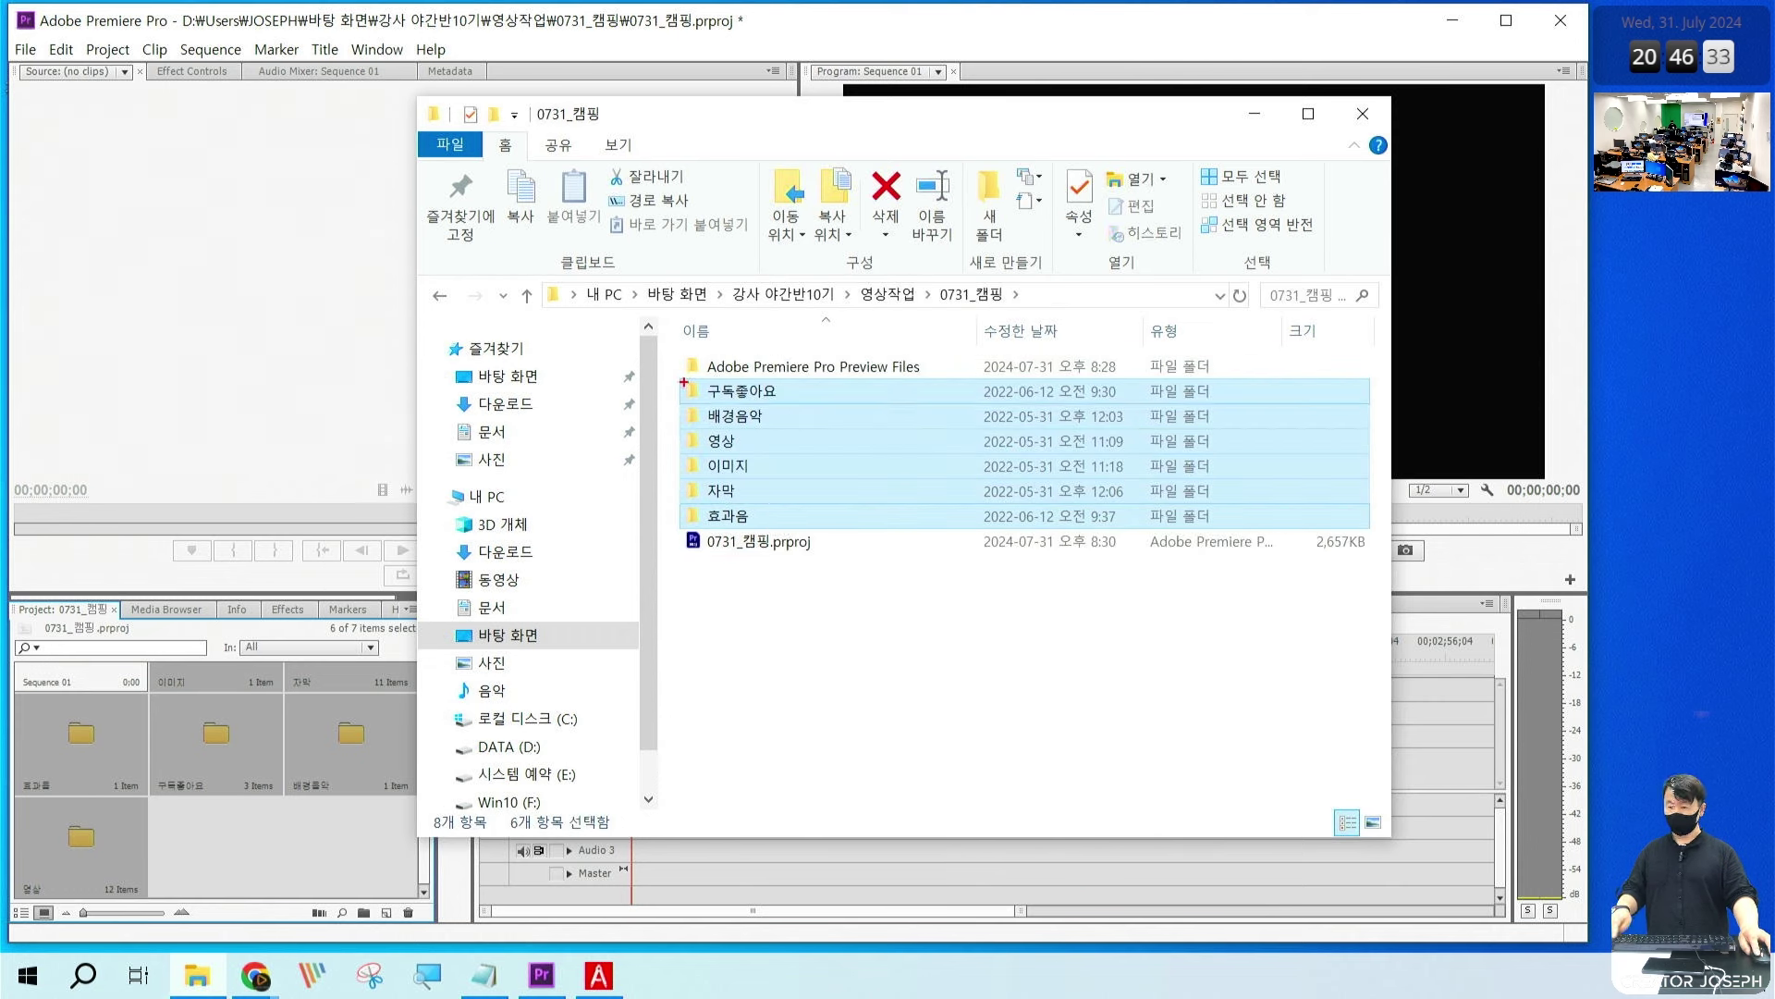
{"action": "left_click_drag", "start_coordinate": [684, 379], "coordinate": [940, 530]}
{"action": "mouse_move", "coordinate": [786, 458]}
{"action": "left_mouse_down"}
{"action": "mouse_move", "coordinate": [305, 712]}
{"action": "mouse_move", "coordinate": [314, 786]}
{"action": "left_mouse_up"}
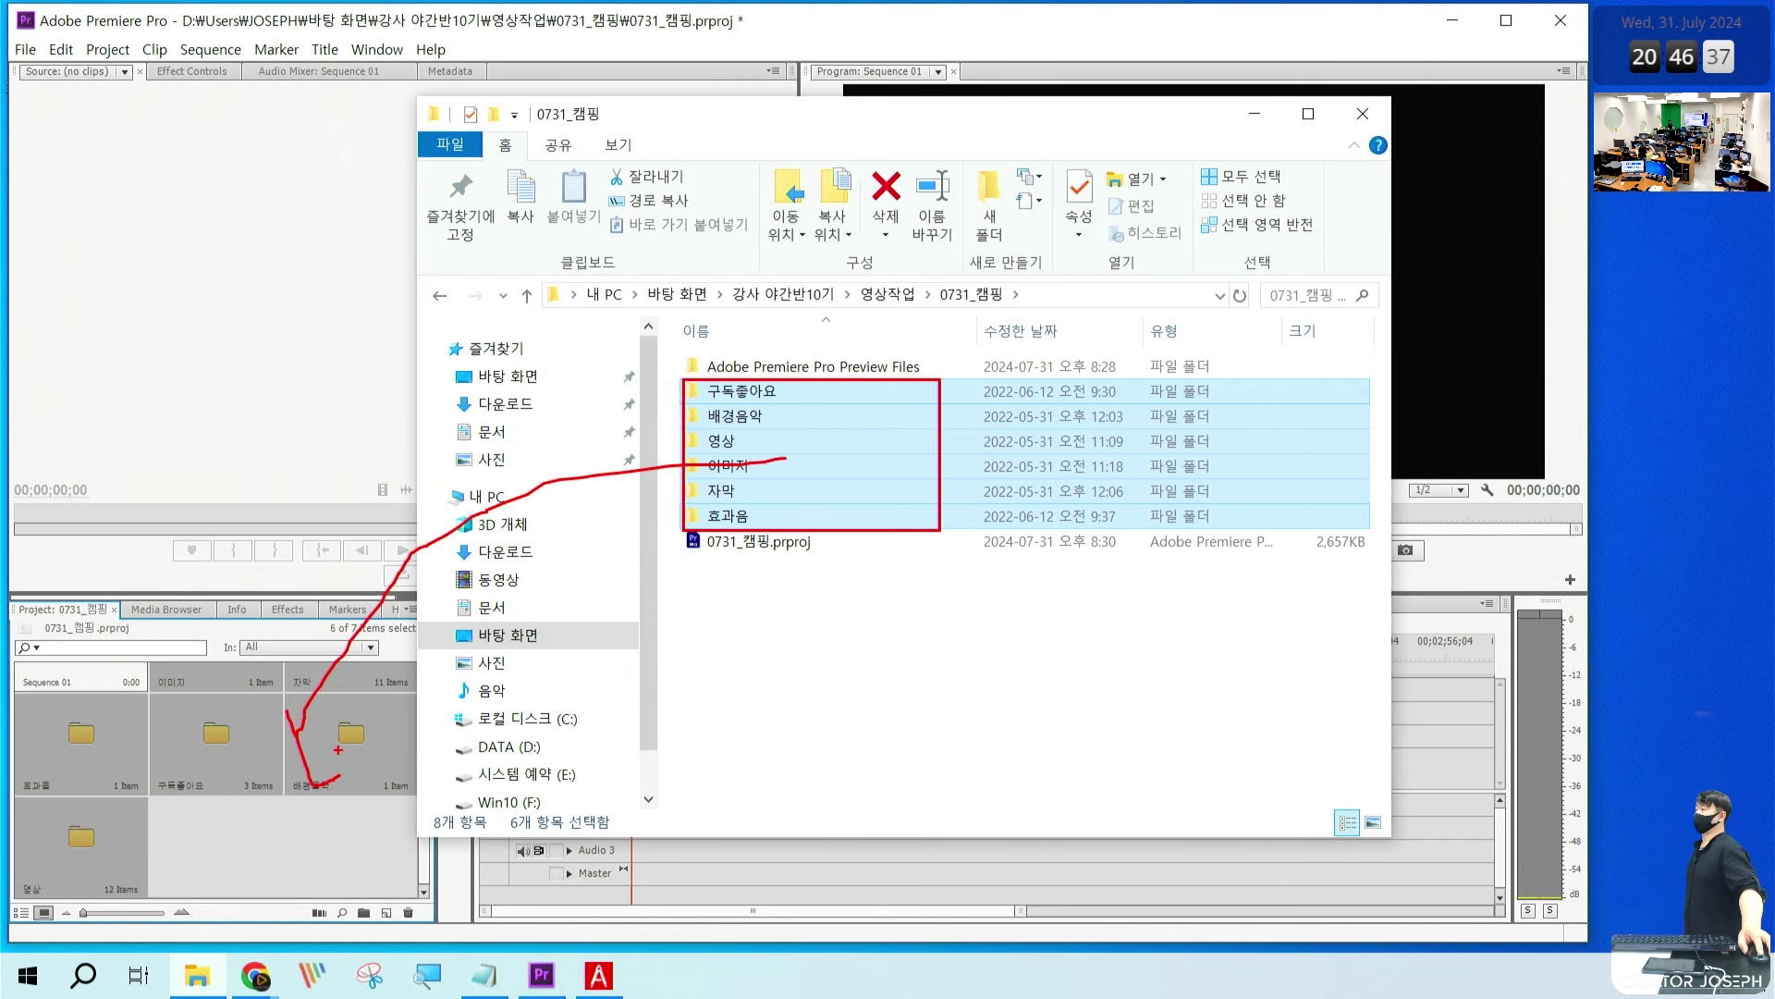
{"action": "key", "text": "Escape"}
Step: Switch to 교재.pdf to review the folder-drag illustration, and close both the PDF and the File Explorer window
{"action": "left_click", "coordinate": [600, 975]}
{"action": "scroll", "coordinate": [1003, 536], "scroll_direction": "down", "scroll_amount": 3}
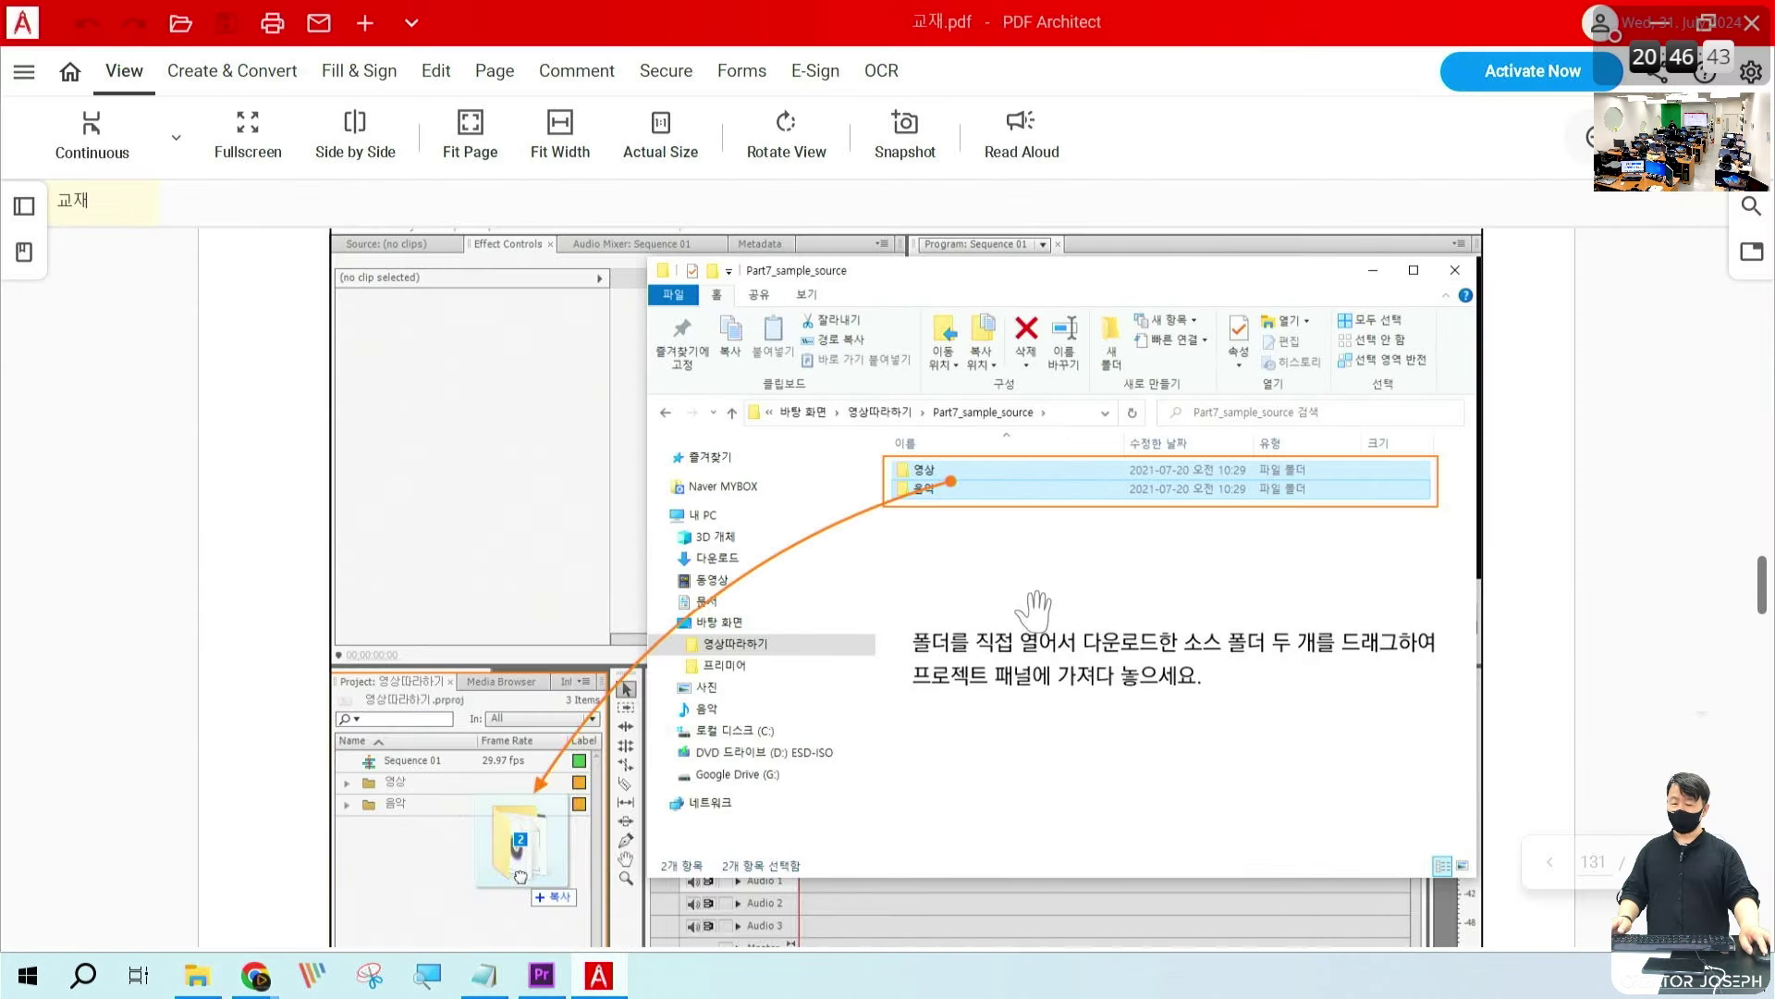
{"action": "key", "text": "ctrl+2"}
{"action": "mouse_move", "coordinate": [1133, 794]}
{"action": "left_mouse_down"}
{"action": "mouse_move", "coordinate": [1012, 825]}
{"action": "mouse_move", "coordinate": [1221, 858]}
{"action": "left_mouse_up"}
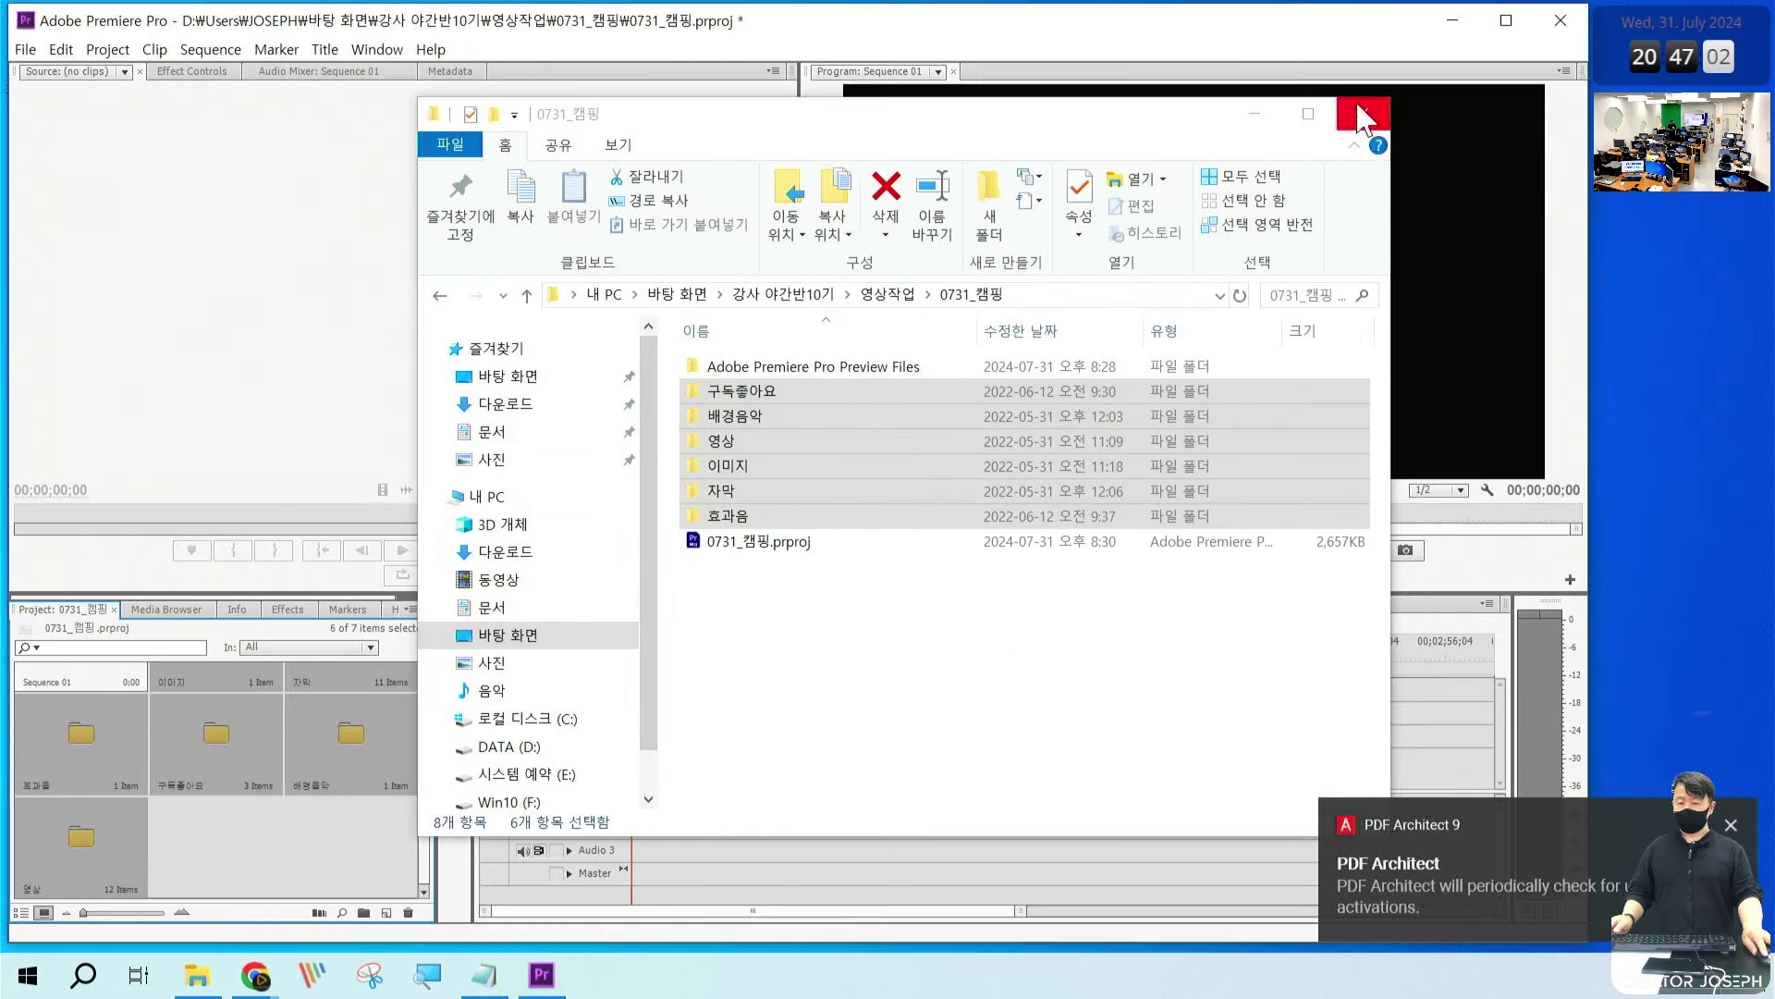
{"action": "left_click", "coordinate": [1387, 102]}
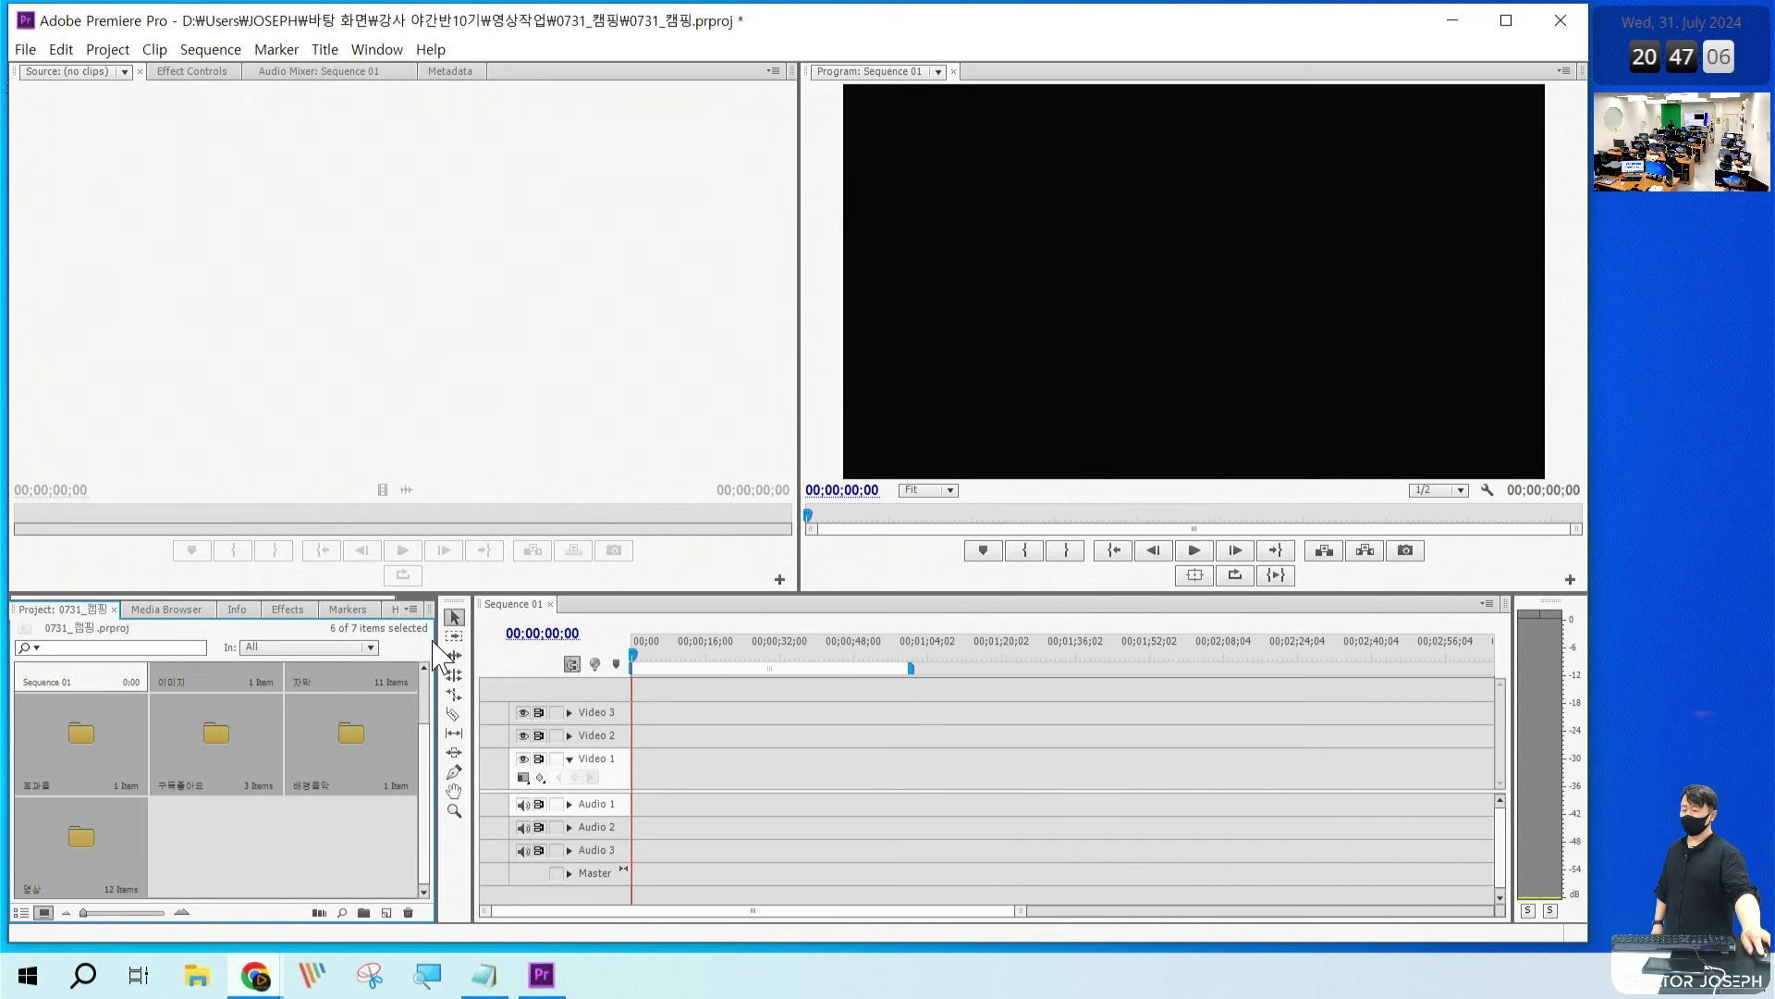
Step: Widen the Project panel by moving its divider with the timeline, and deselect the imported folders
{"action": "left_click_drag", "start_coordinate": [473, 653], "coordinate": [542, 653]}
{"action": "left_click", "coordinate": [413, 879]}
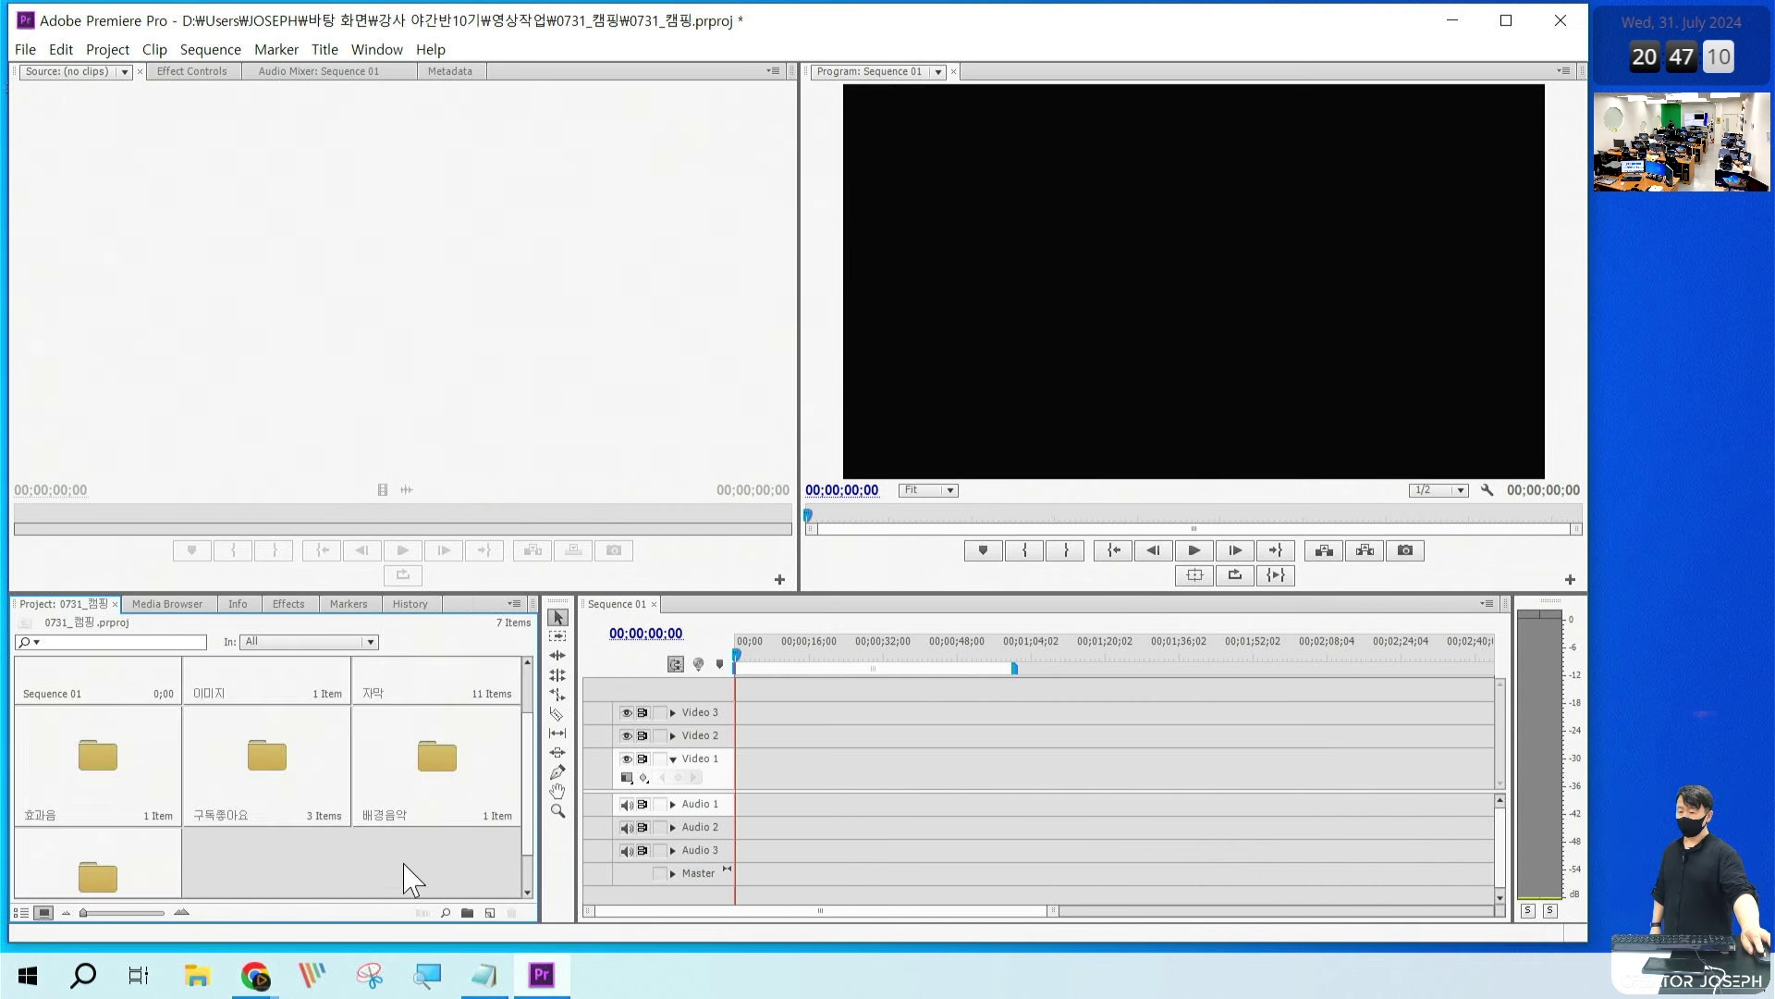
{"action": "left_click", "coordinate": [1017, 915]}
Step: Switch to the Notepad lesson plan, draw a red line under the 화면구성 살펴보기 item, and clear it
{"action": "left_click", "coordinate": [496, 972]}
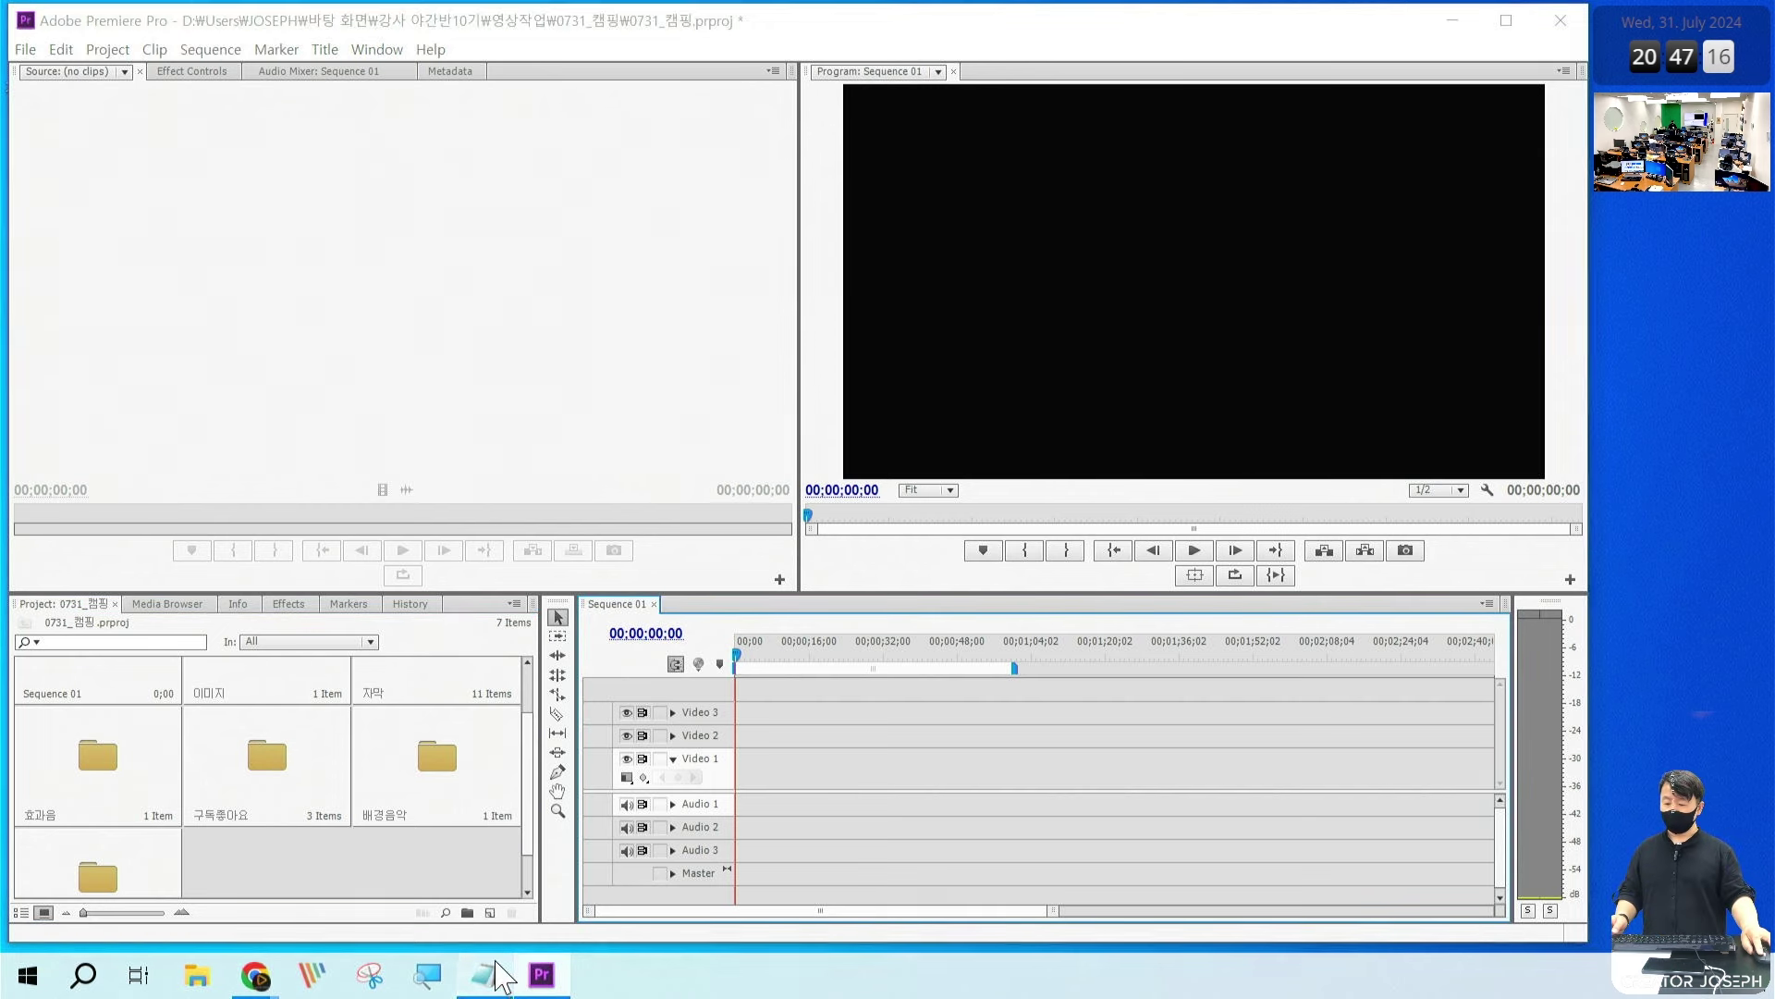
{"action": "key", "text": "ctrl+2"}
{"action": "left_click_drag", "start_coordinate": [101, 511], "coordinate": [1743, 510]}
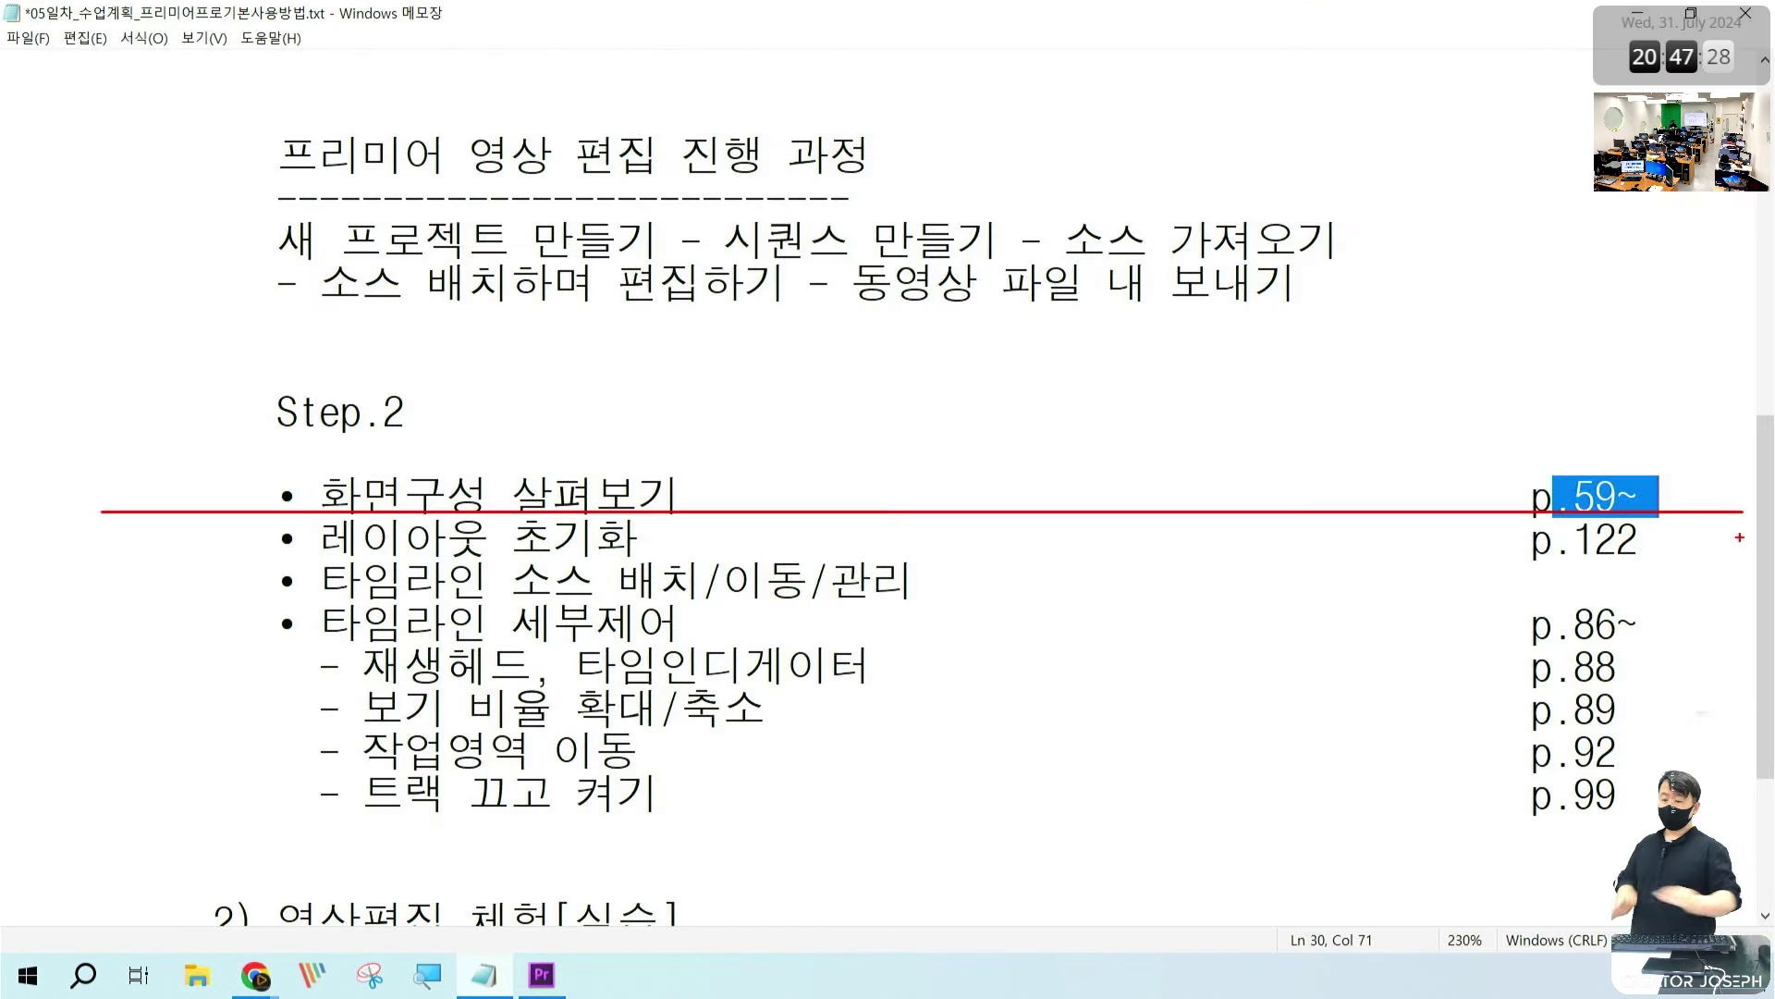
{"action": "key", "text": "Escape"}
Step: Outline the Step.2 and 영상편집 체험[실습] sections in red, mark each one separately, and clear the markings
{"action": "scroll", "coordinate": [832, 629], "scroll_direction": "down", "scroll_amount": 2}
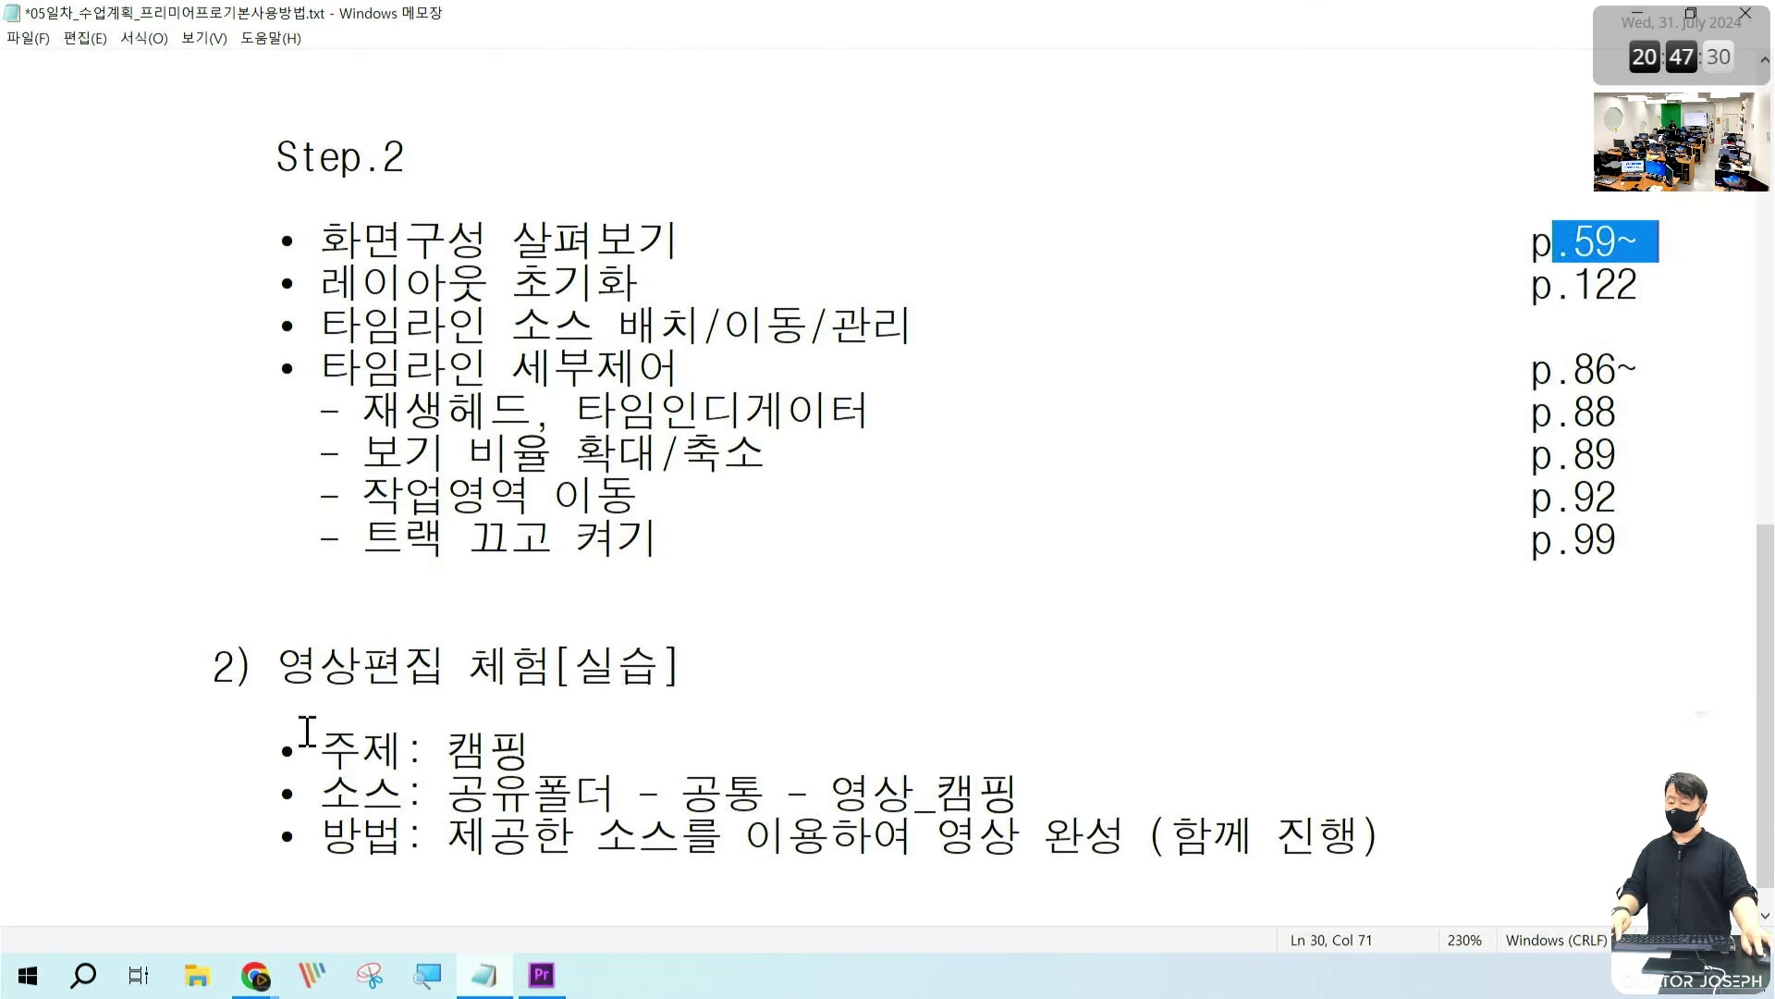
{"action": "mouse_move", "coordinate": [129, 85]}
{"action": "left_mouse_down"}
{"action": "mouse_move", "coordinate": [290, 413]}
{"action": "mouse_move", "coordinate": [1700, 893]}
{"action": "left_mouse_up"}
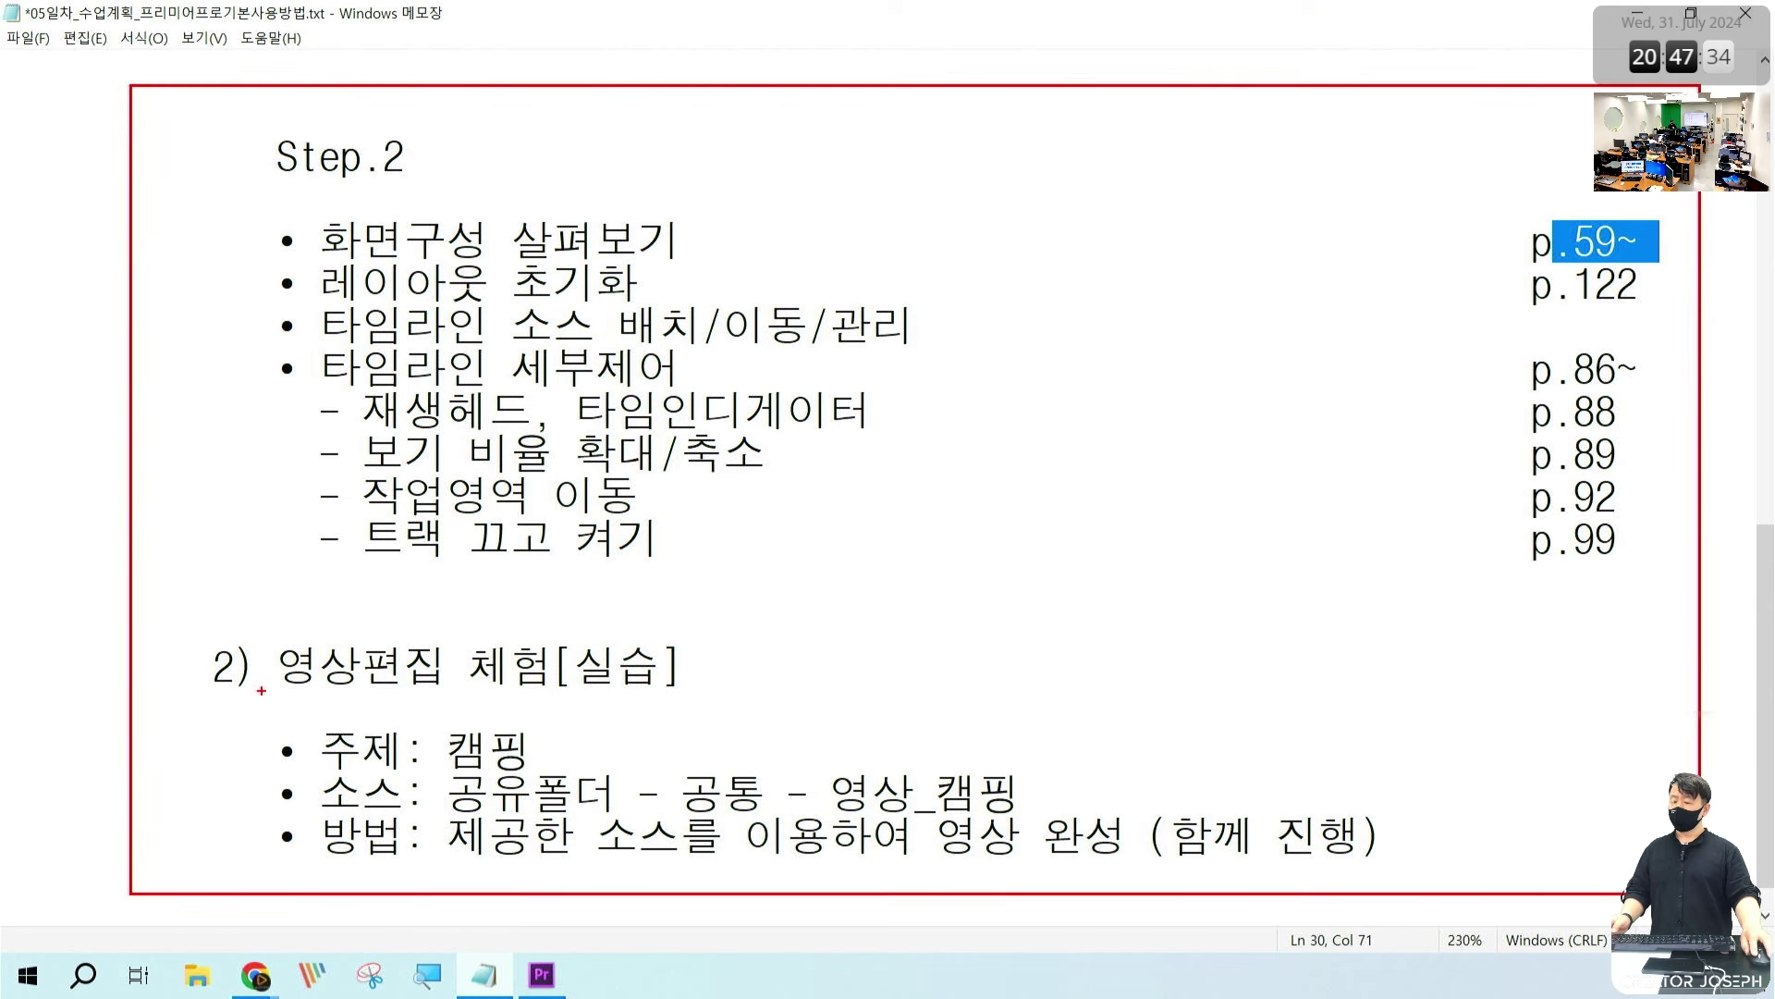
{"action": "left_click_drag", "start_coordinate": [261, 690], "coordinate": [645, 686]}
{"action": "mouse_move", "coordinate": [797, 546]}
{"action": "left_mouse_down"}
{"action": "mouse_move", "coordinate": [276, 487]}
{"action": "mouse_move", "coordinate": [189, 146]}
{"action": "mouse_move", "coordinate": [602, 188]}
{"action": "mouse_move", "coordinate": [700, 383]}
{"action": "mouse_move", "coordinate": [649, 490]}
{"action": "left_mouse_up"}
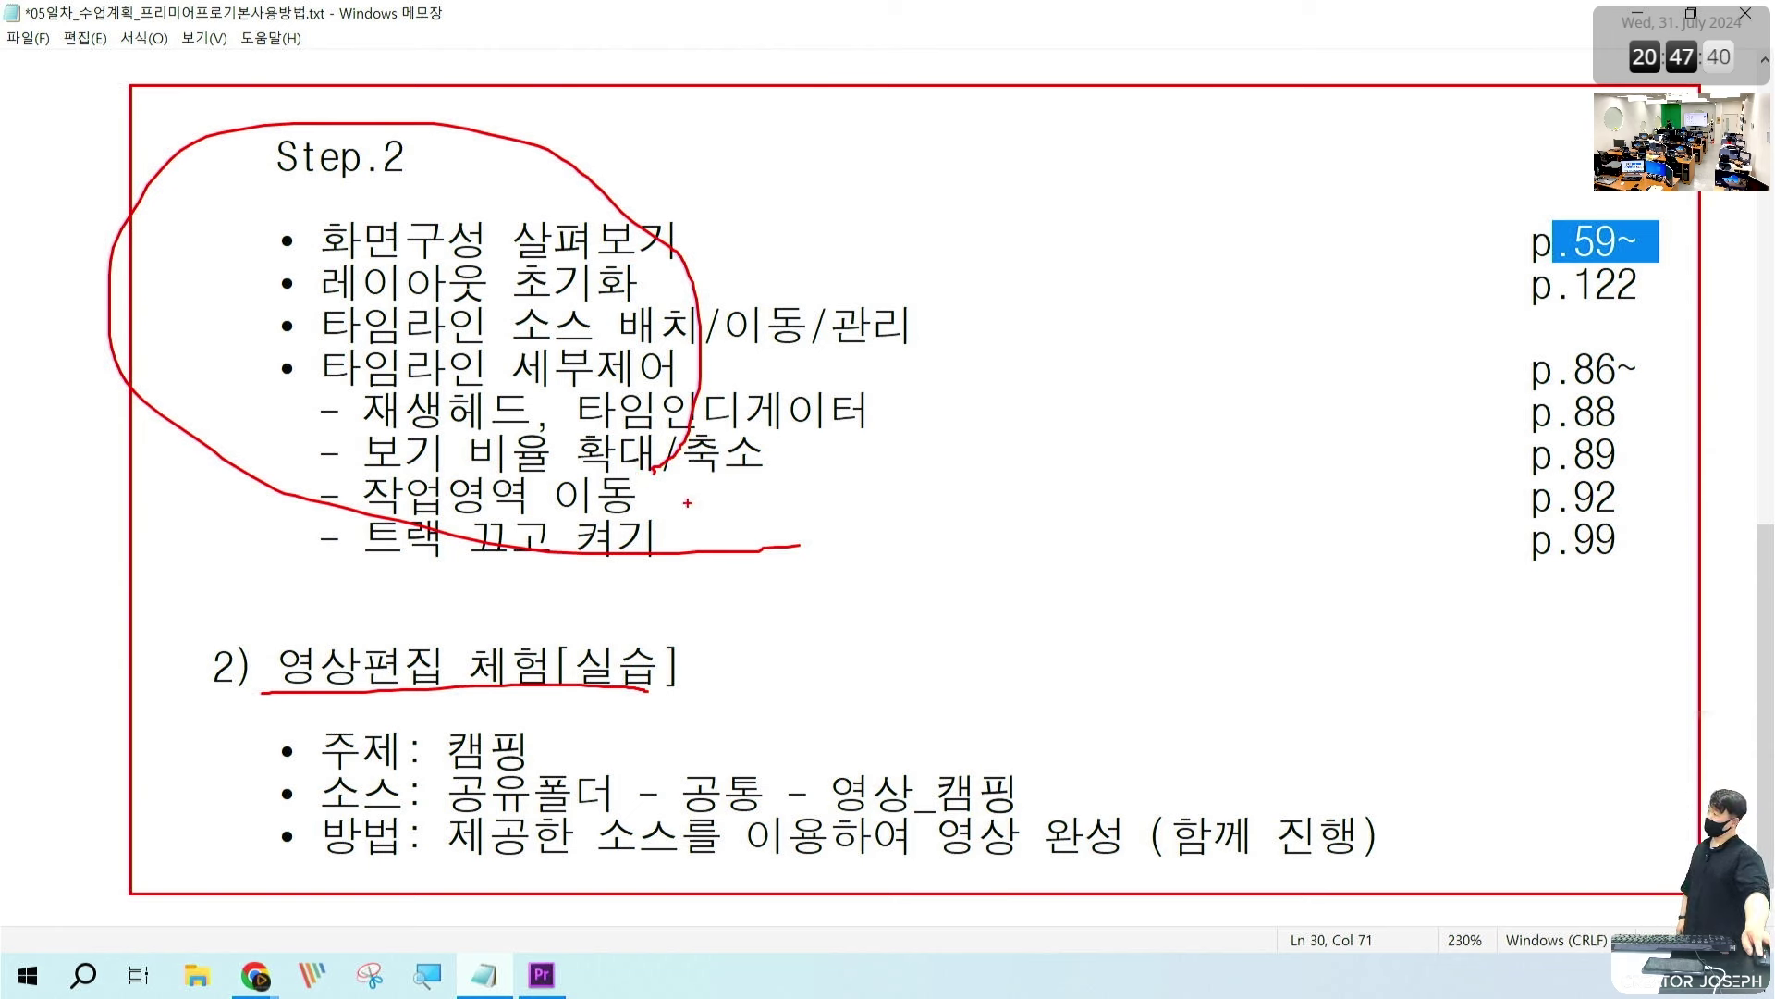
{"action": "key", "text": "e"}
{"action": "mouse_move", "coordinate": [191, 673]}
{"action": "left_mouse_down"}
{"action": "mouse_move", "coordinate": [290, 725]}
{"action": "mouse_move", "coordinate": [1557, 950]}
{"action": "mouse_move", "coordinate": [1462, 840]}
{"action": "mouse_move", "coordinate": [1459, 781]}
{"action": "mouse_move", "coordinate": [1456, 837]}
{"action": "left_mouse_up"}
{"action": "key", "text": "Escape"}
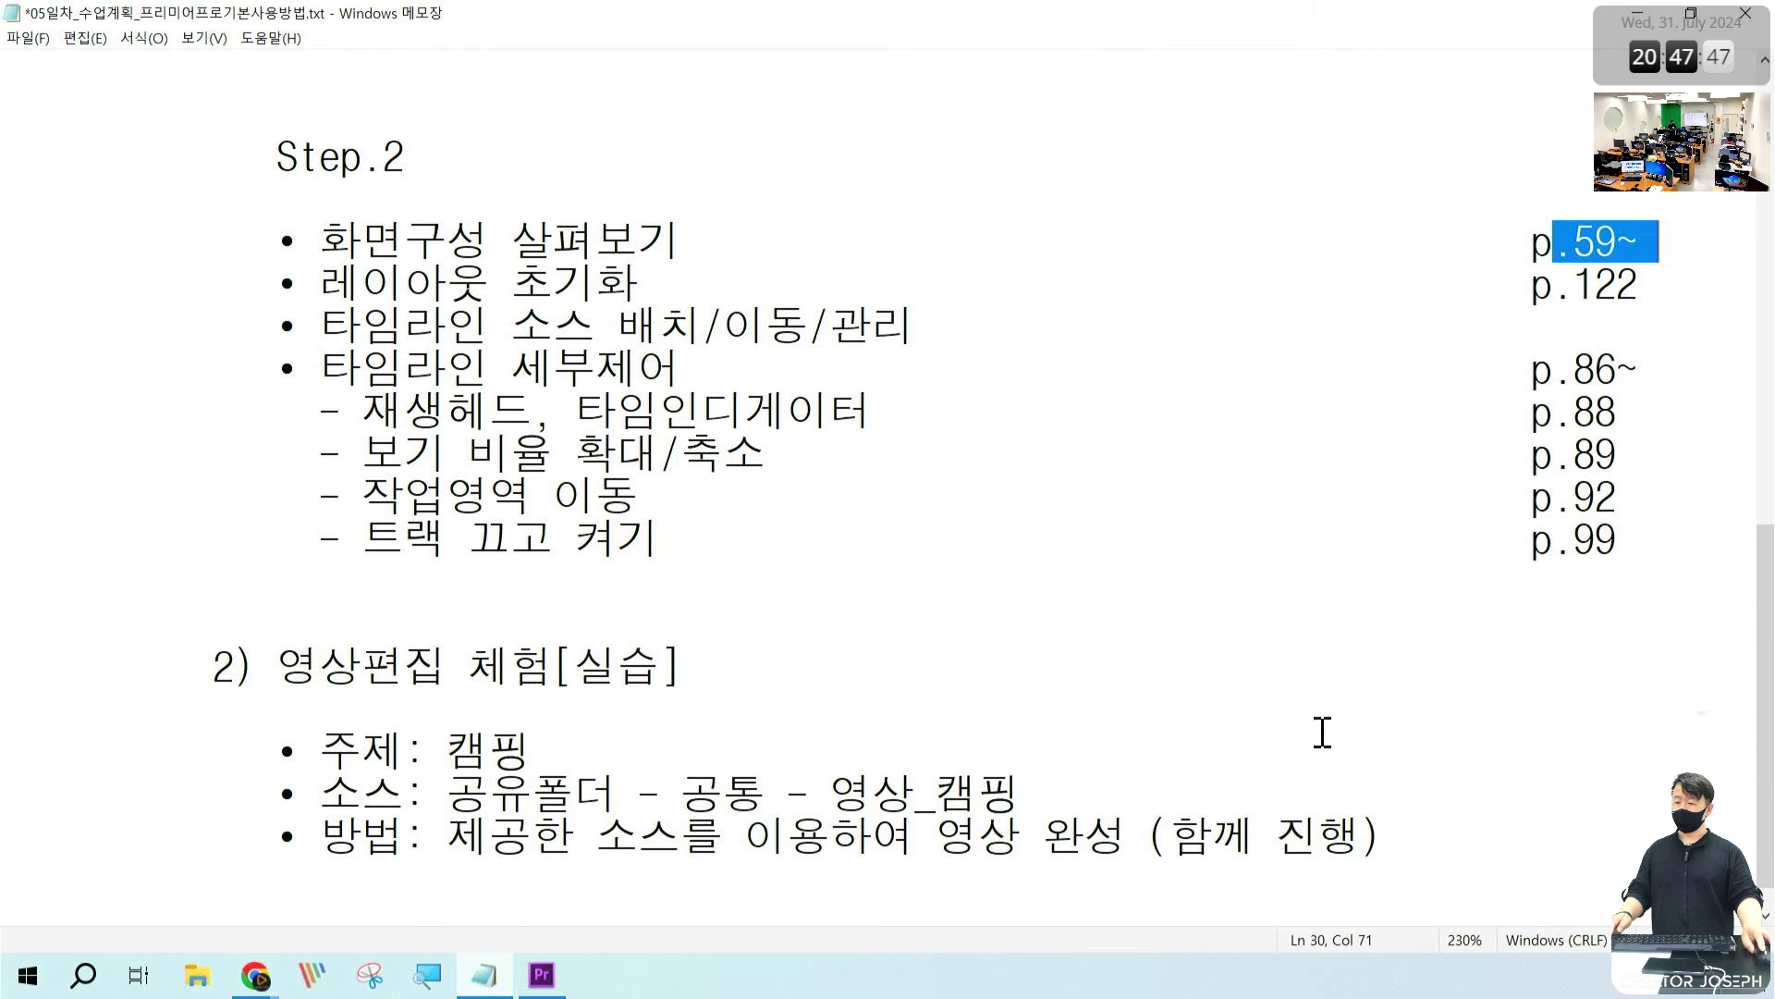
Step: Box the 레이아웃 초기화 item in red, clear the box, and minimise Notepad to return to Premiere Pro
{"action": "key", "text": "ctrl+2"}
{"action": "left_click_drag", "start_coordinate": [247, 254], "coordinate": [715, 298]}
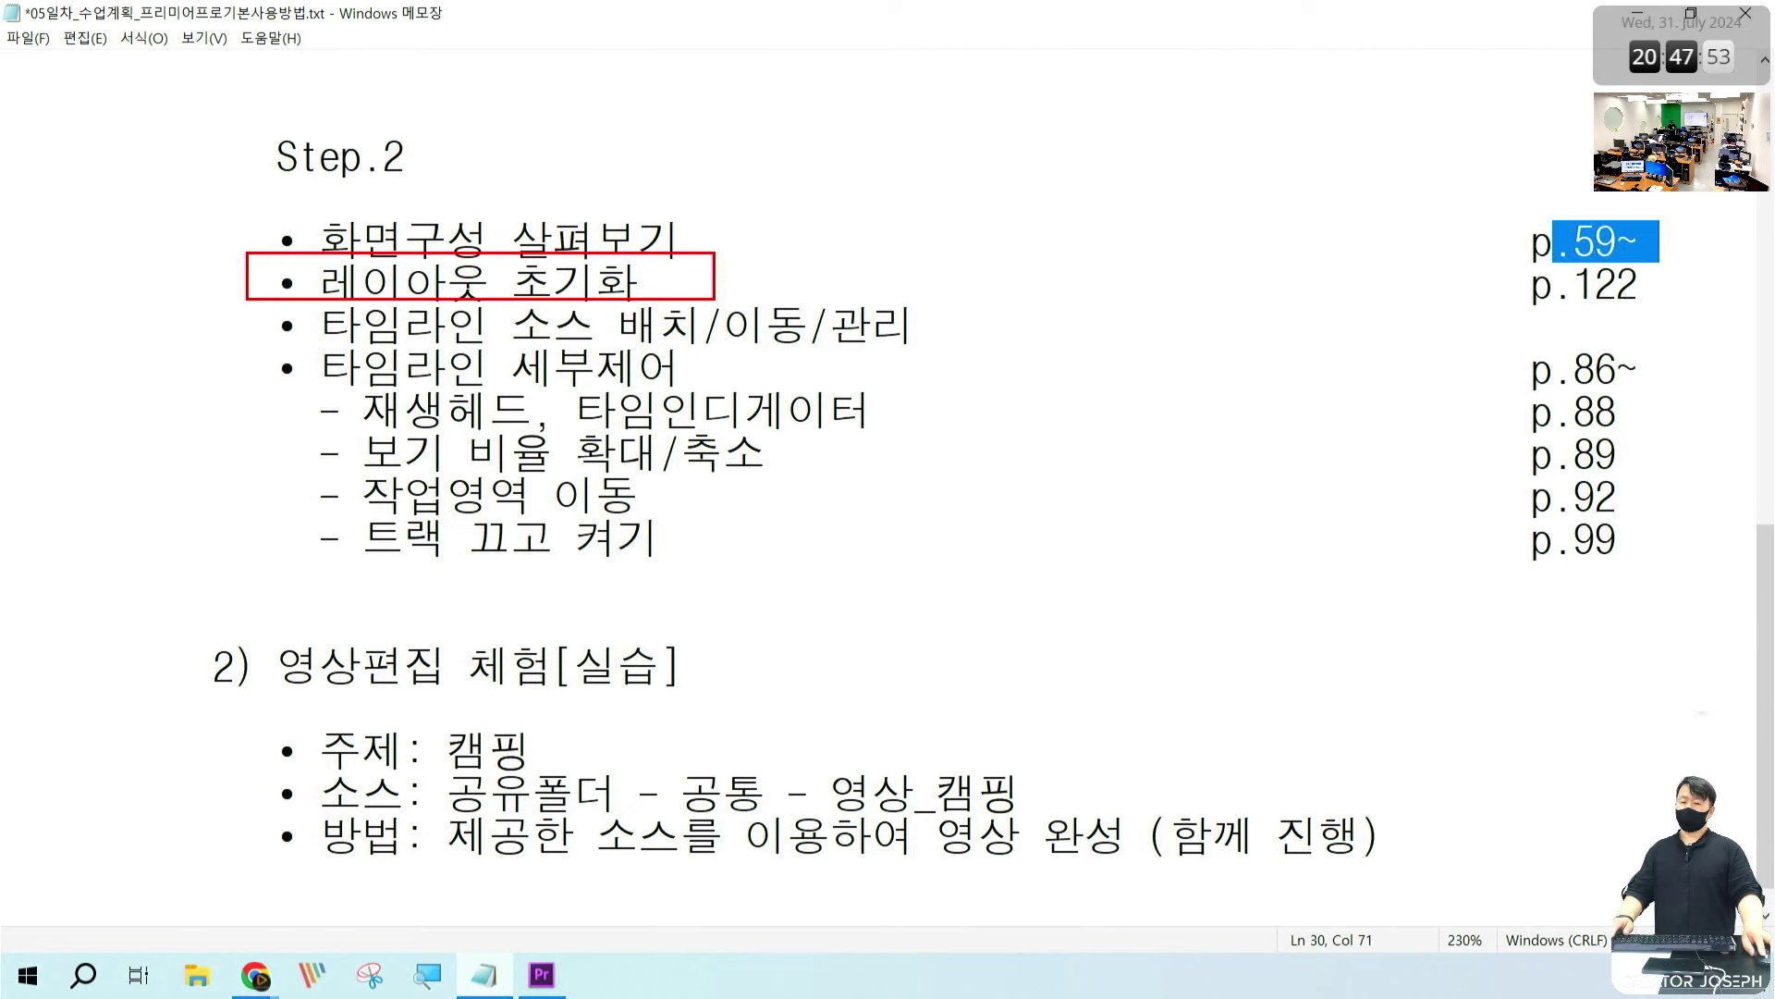
{"action": "key", "text": "Escape"}
{"action": "left_click", "coordinate": [1638, 13]}
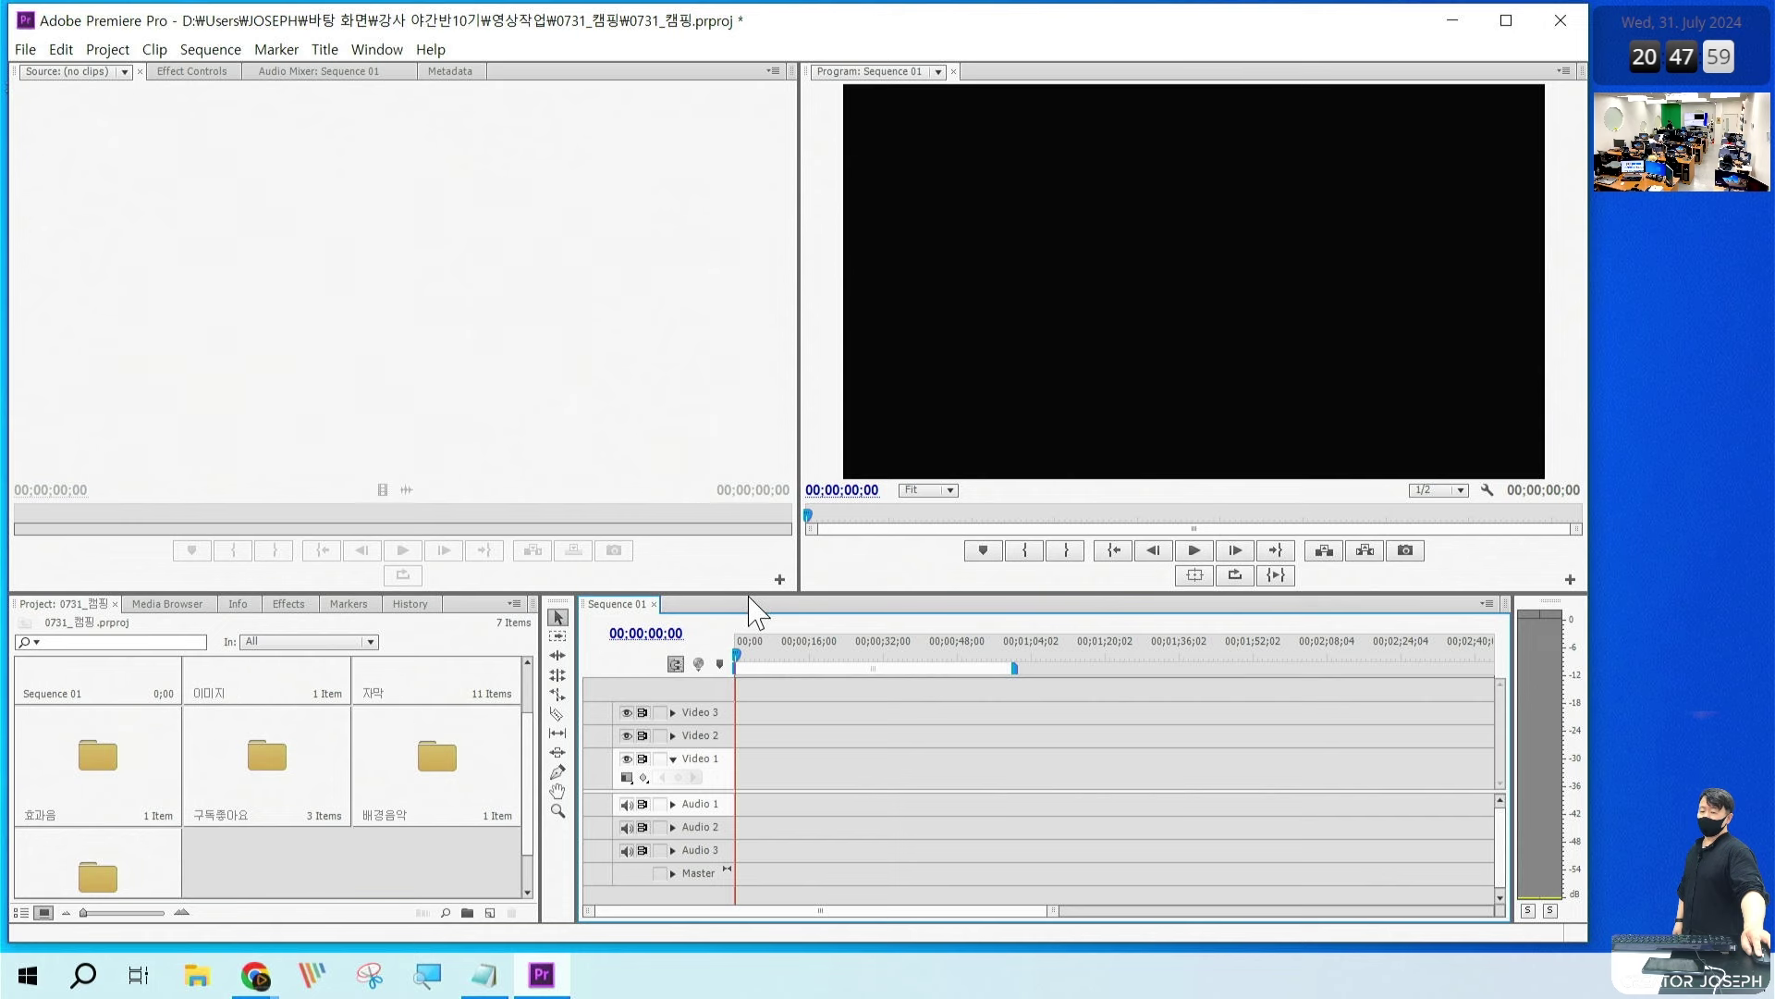
Step: Resize the panels by raising and lowering the divider above the timeline, and narrowing and rewidening the Source monitor
{"action": "left_click_drag", "start_coordinate": [756, 590], "coordinate": [781, 337]}
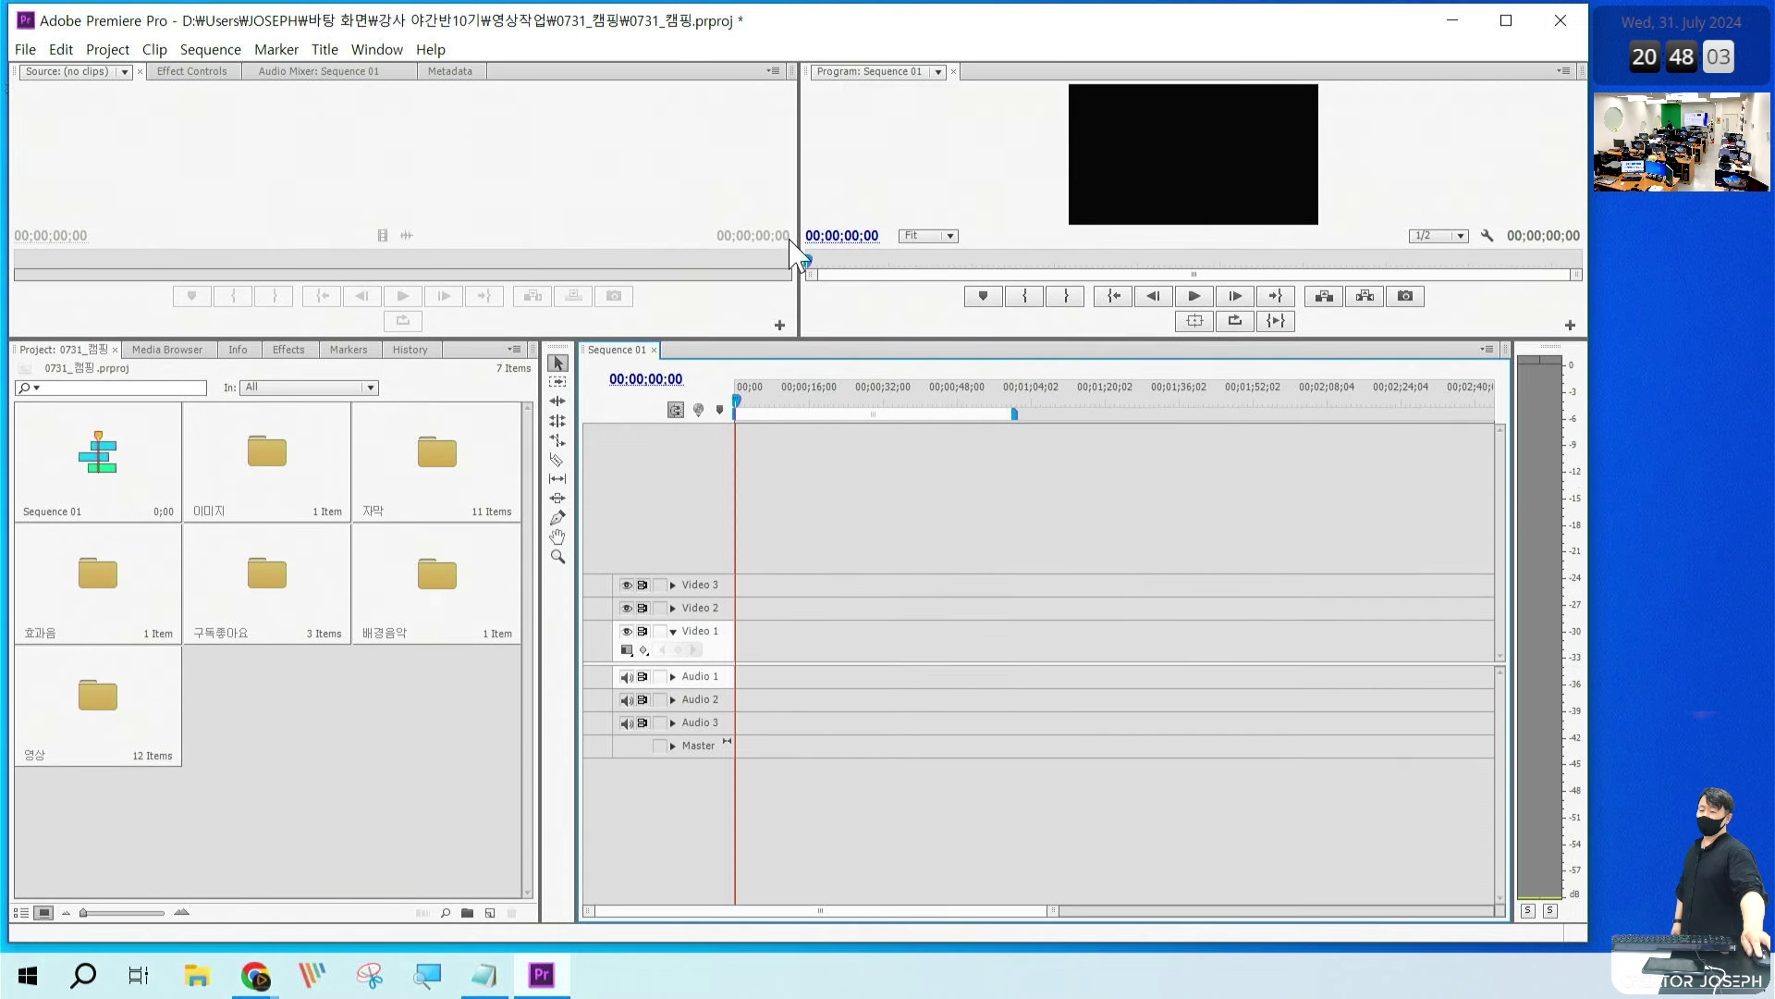
{"action": "left_click", "coordinate": [798, 180]}
{"action": "left_click_drag", "start_coordinate": [800, 163], "coordinate": [378, 171]}
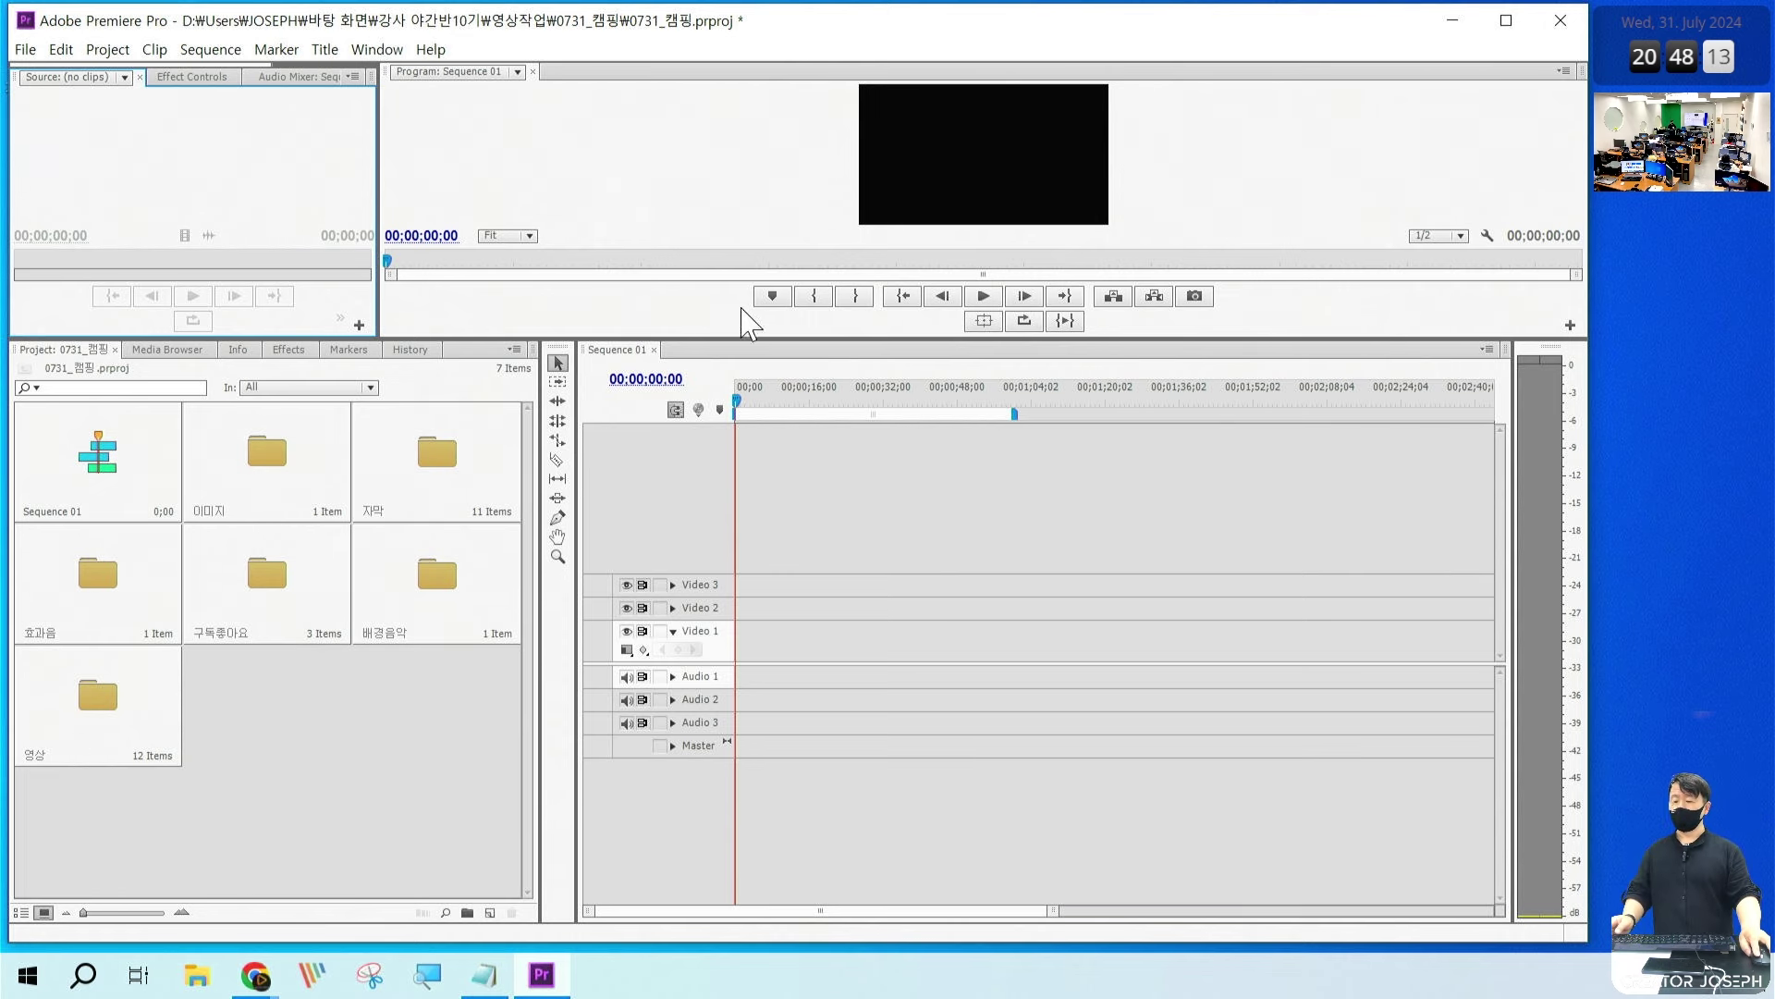
{"action": "left_click_drag", "start_coordinate": [733, 341], "coordinate": [749, 689]}
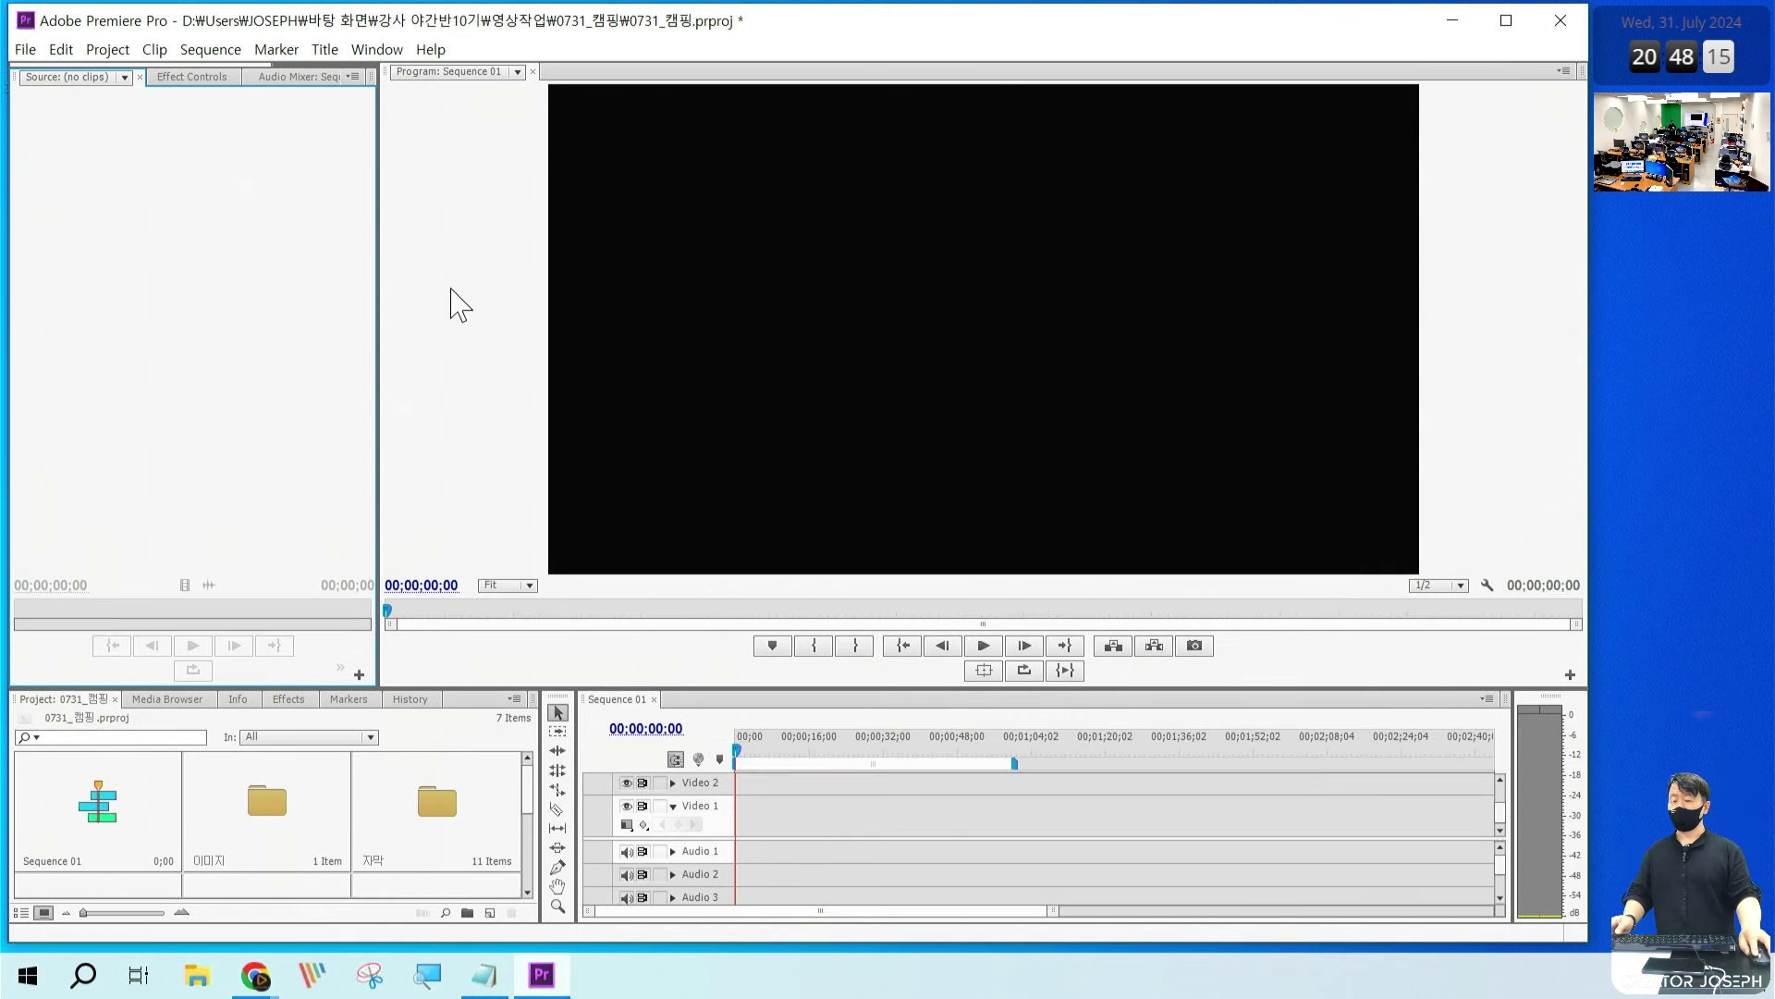
{"action": "left_click_drag", "start_coordinate": [380, 214], "coordinate": [800, 294]}
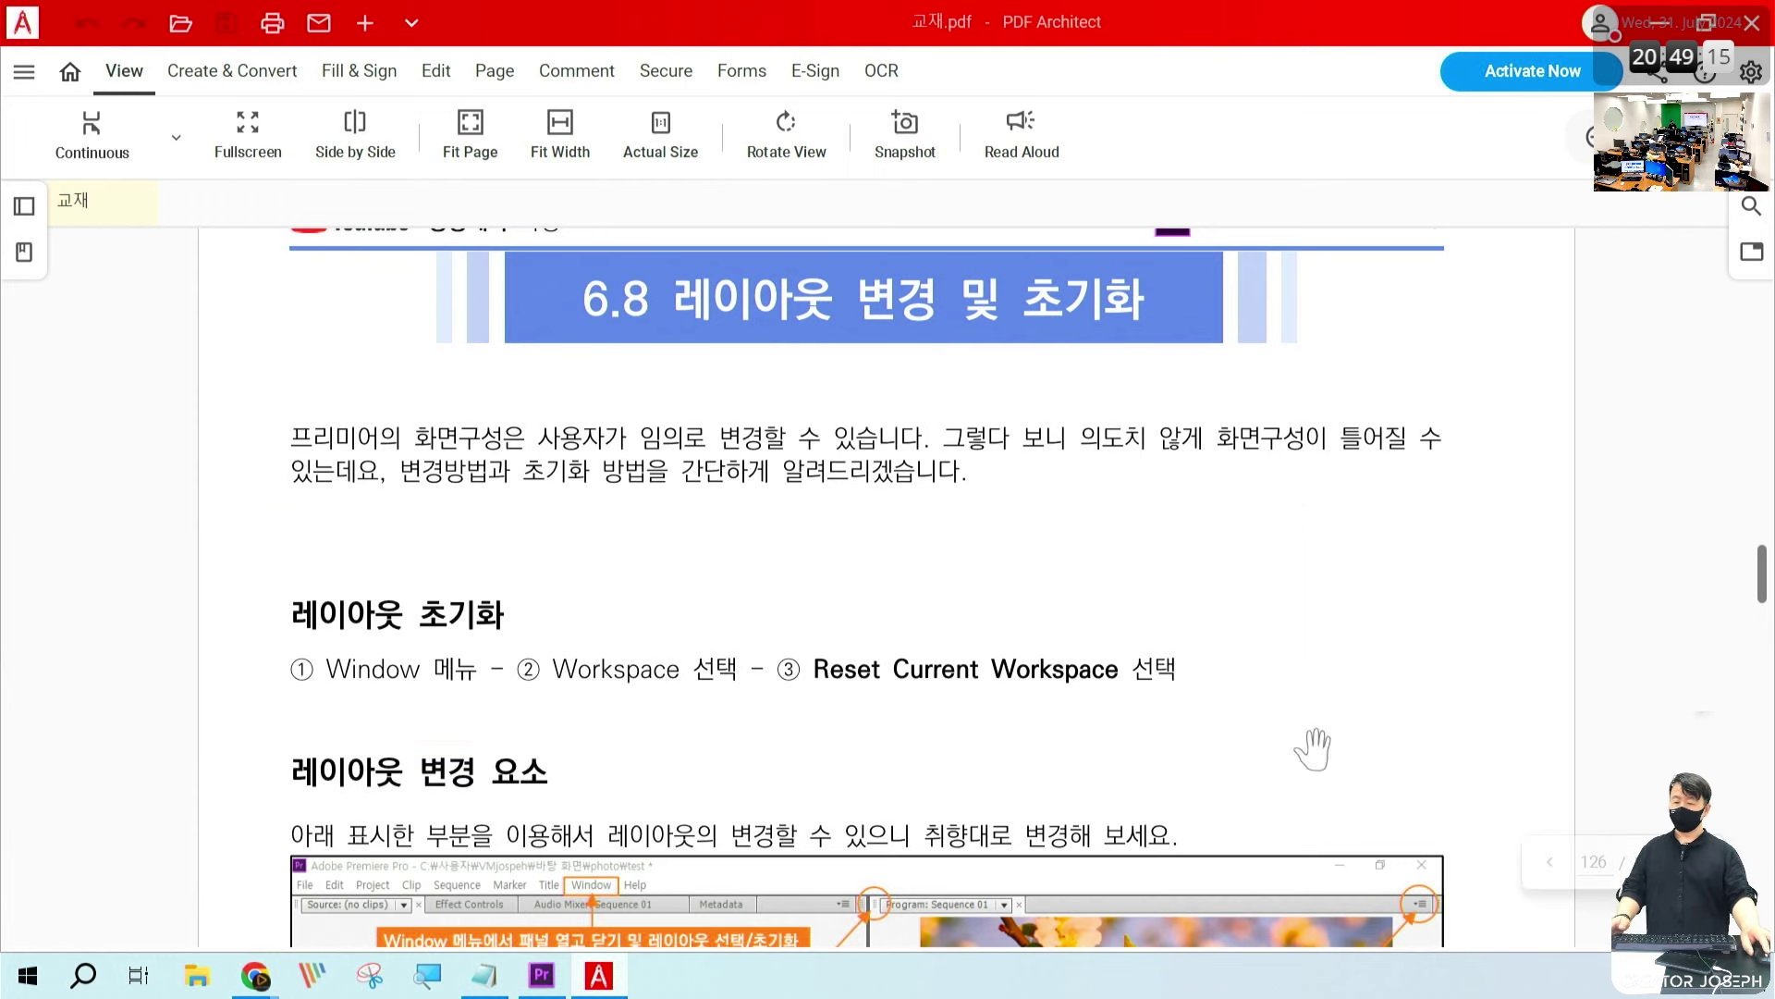
Step: Switch back to Premiere Pro, box the Reset Current Workspace command and the Workspace entry in red, and clear the boxes
{"action": "key", "text": "alt+Tab"}
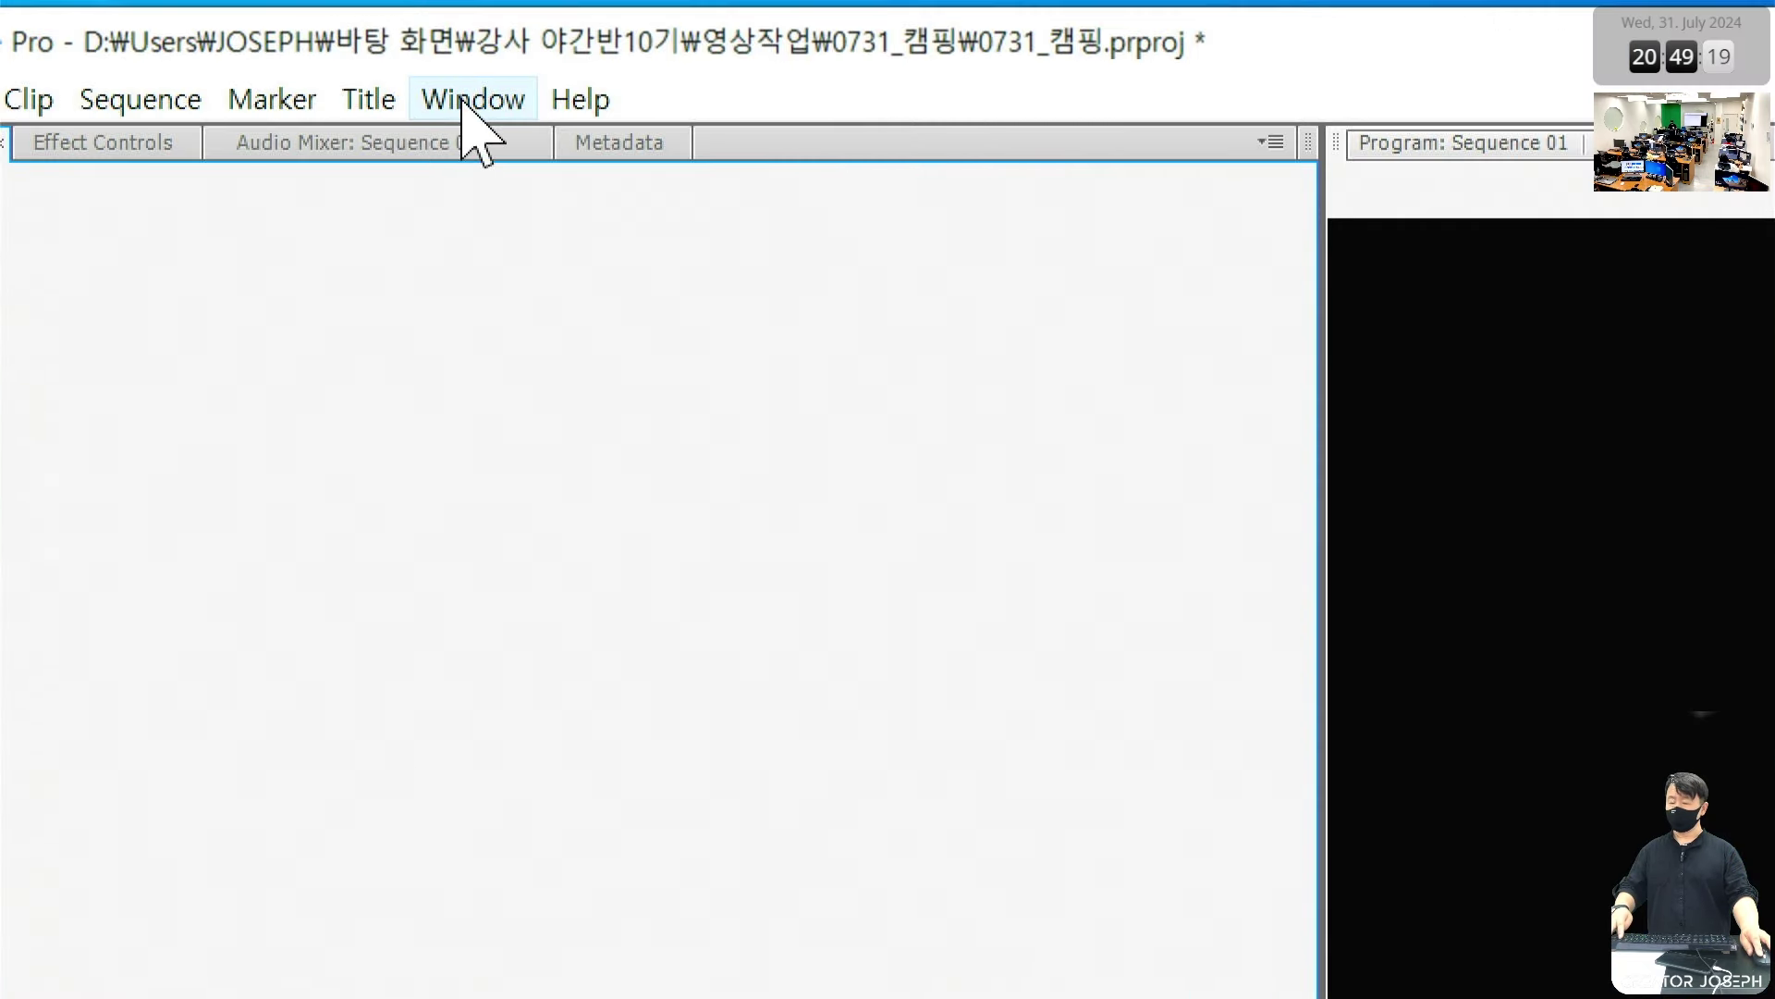
{"action": "left_click", "coordinate": [434, 102]}
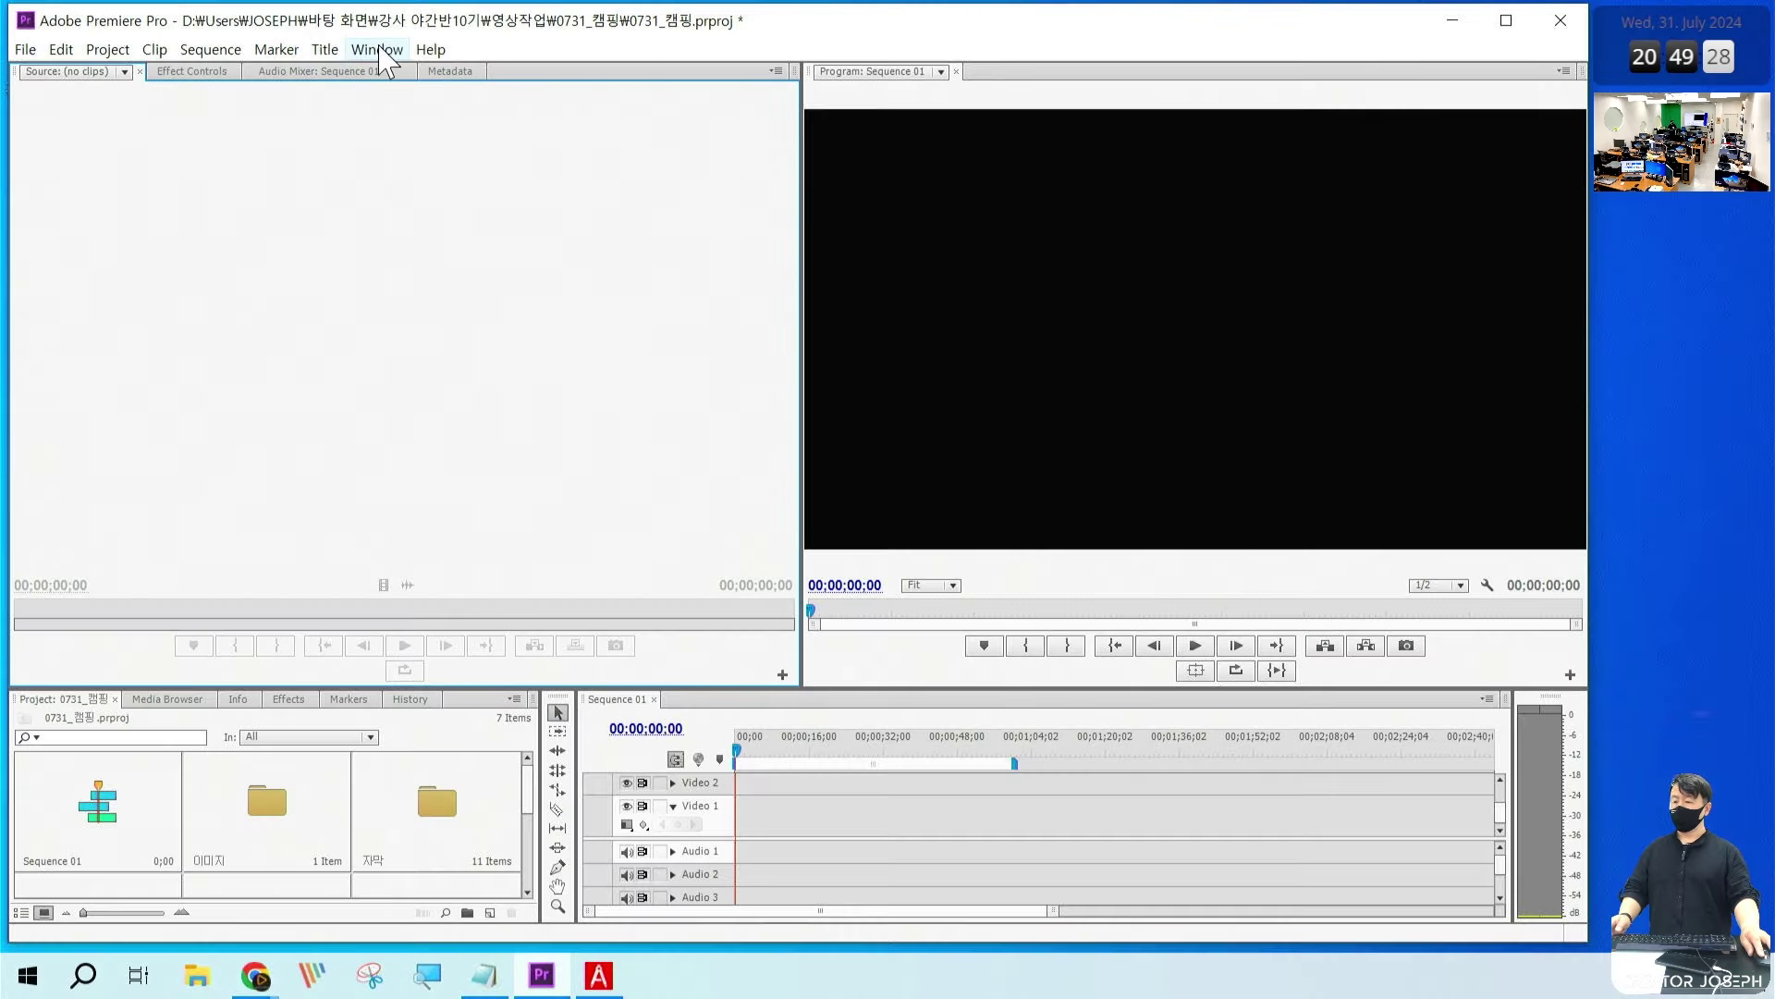
{"action": "left_click", "coordinate": [474, 97]}
{"action": "mouse_move", "coordinate": [416, 76]}
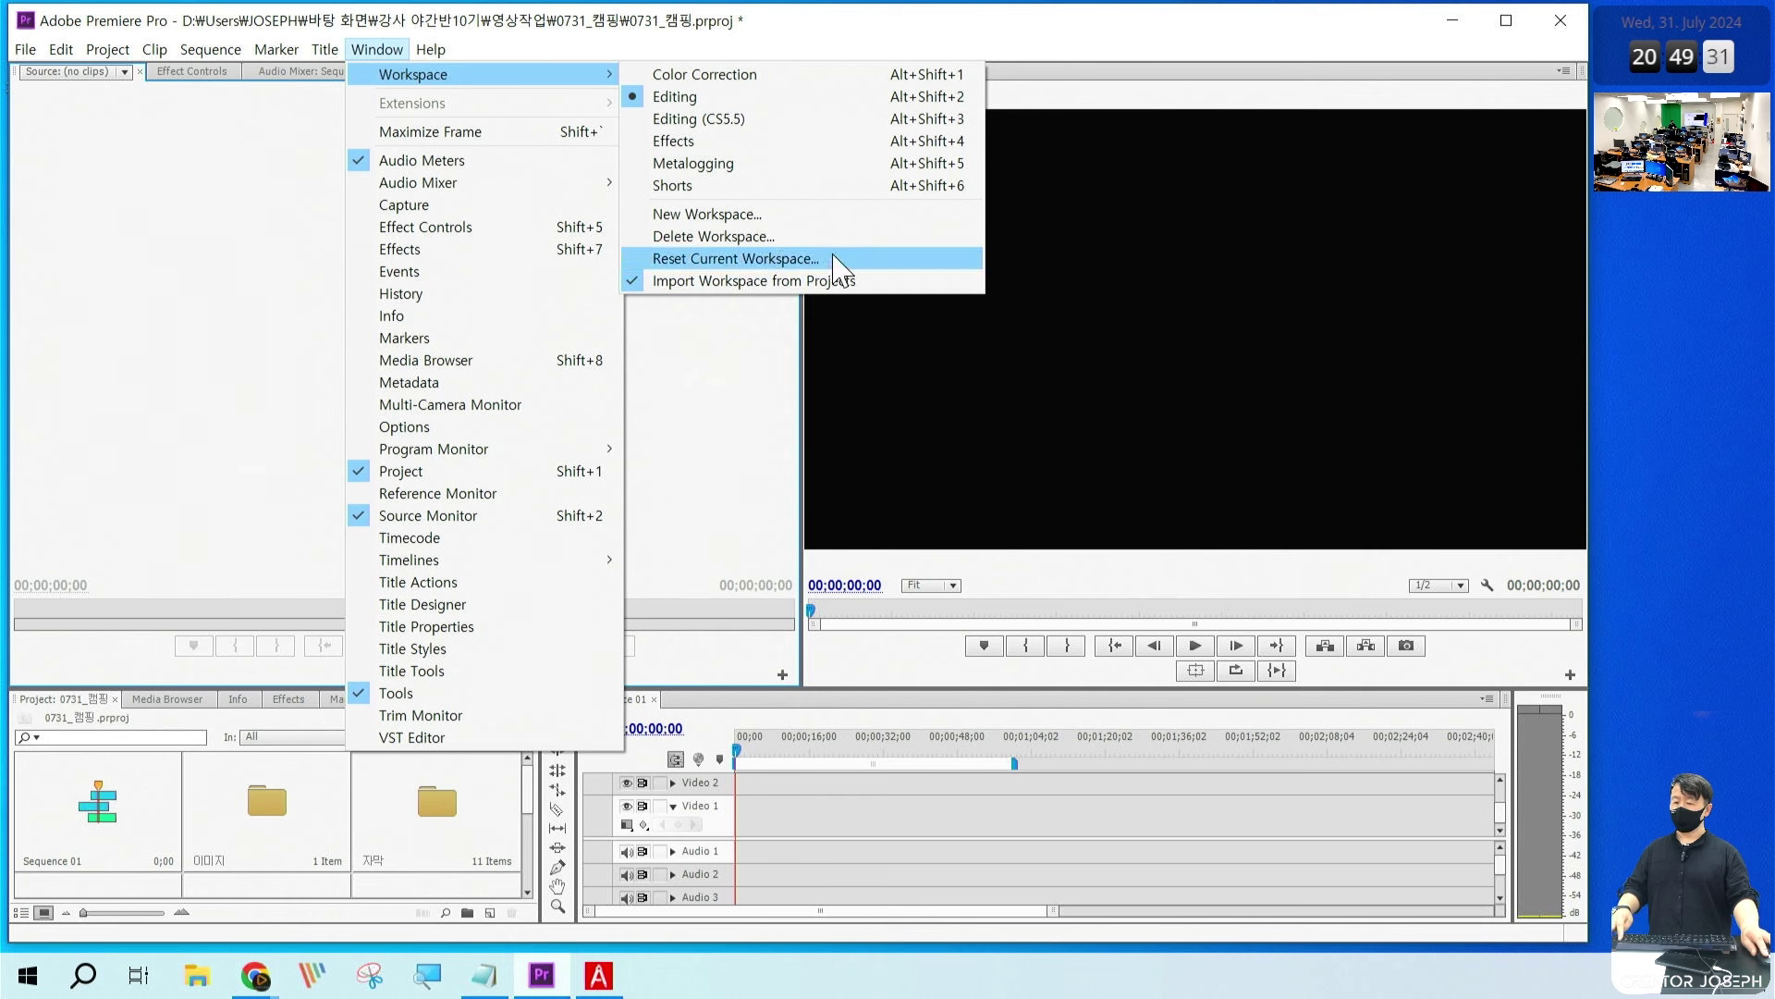
{"action": "left_click_drag", "start_coordinate": [606, 236], "coordinate": [836, 274]}
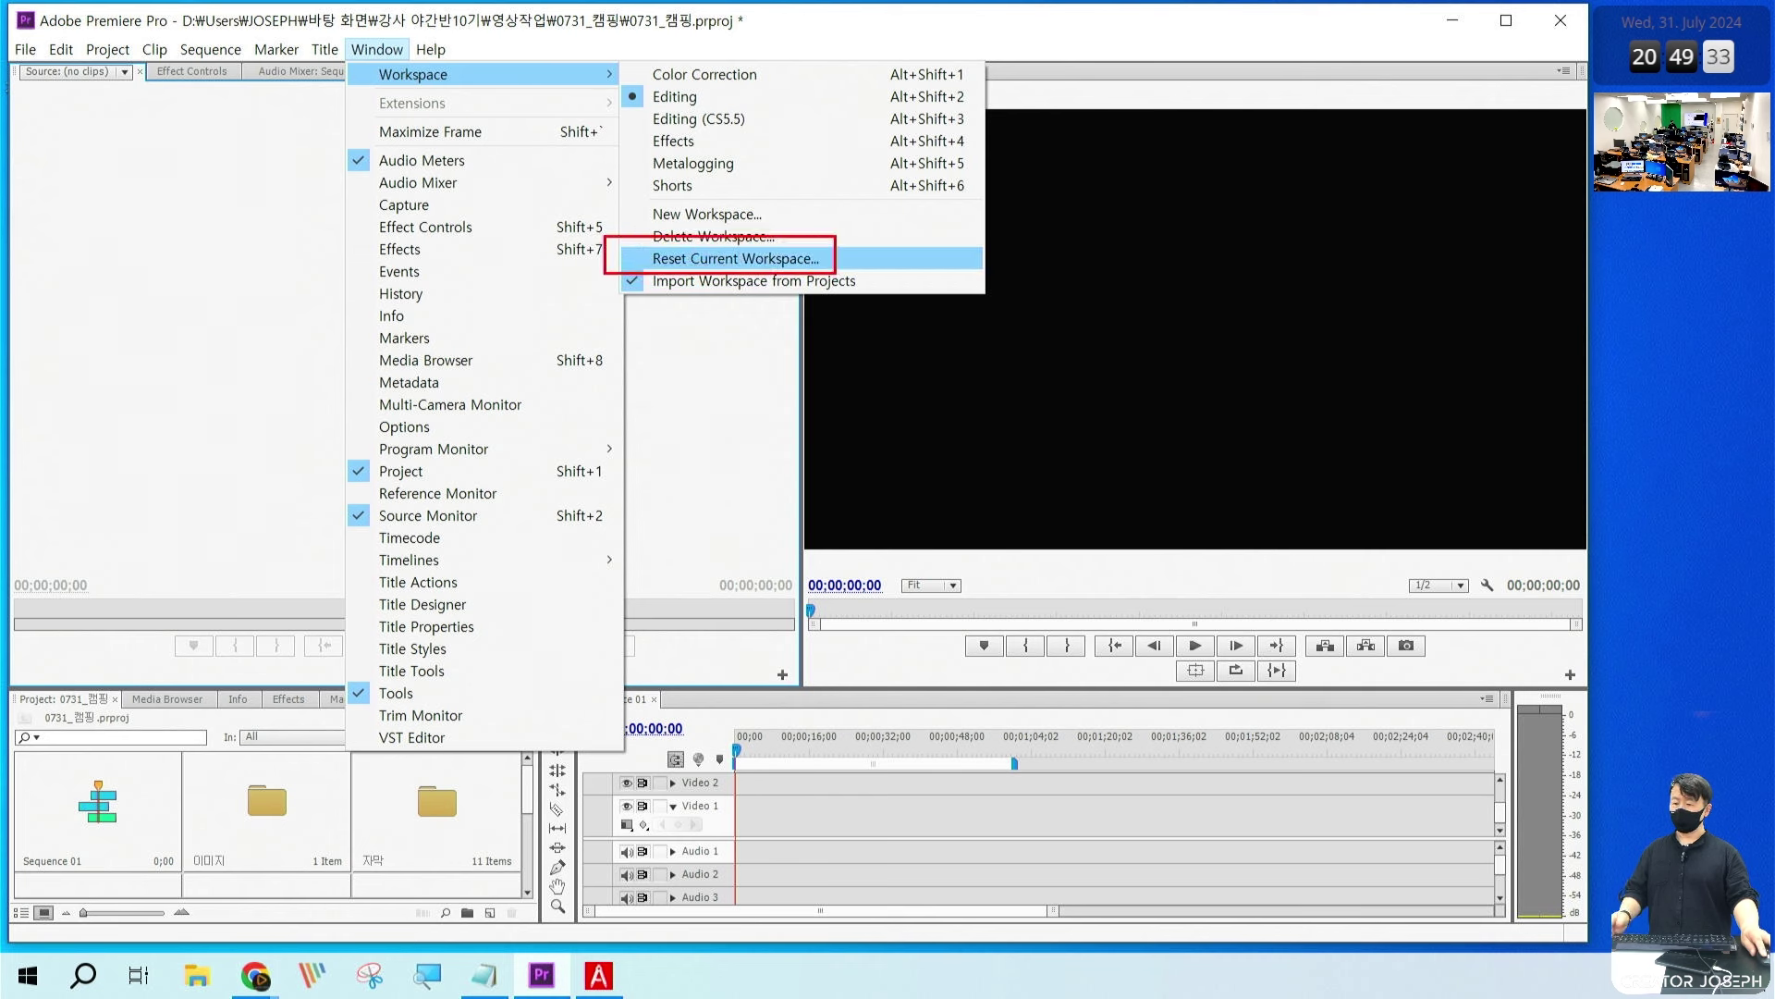
{"action": "left_click_drag", "start_coordinate": [333, 35], "coordinate": [585, 111]}
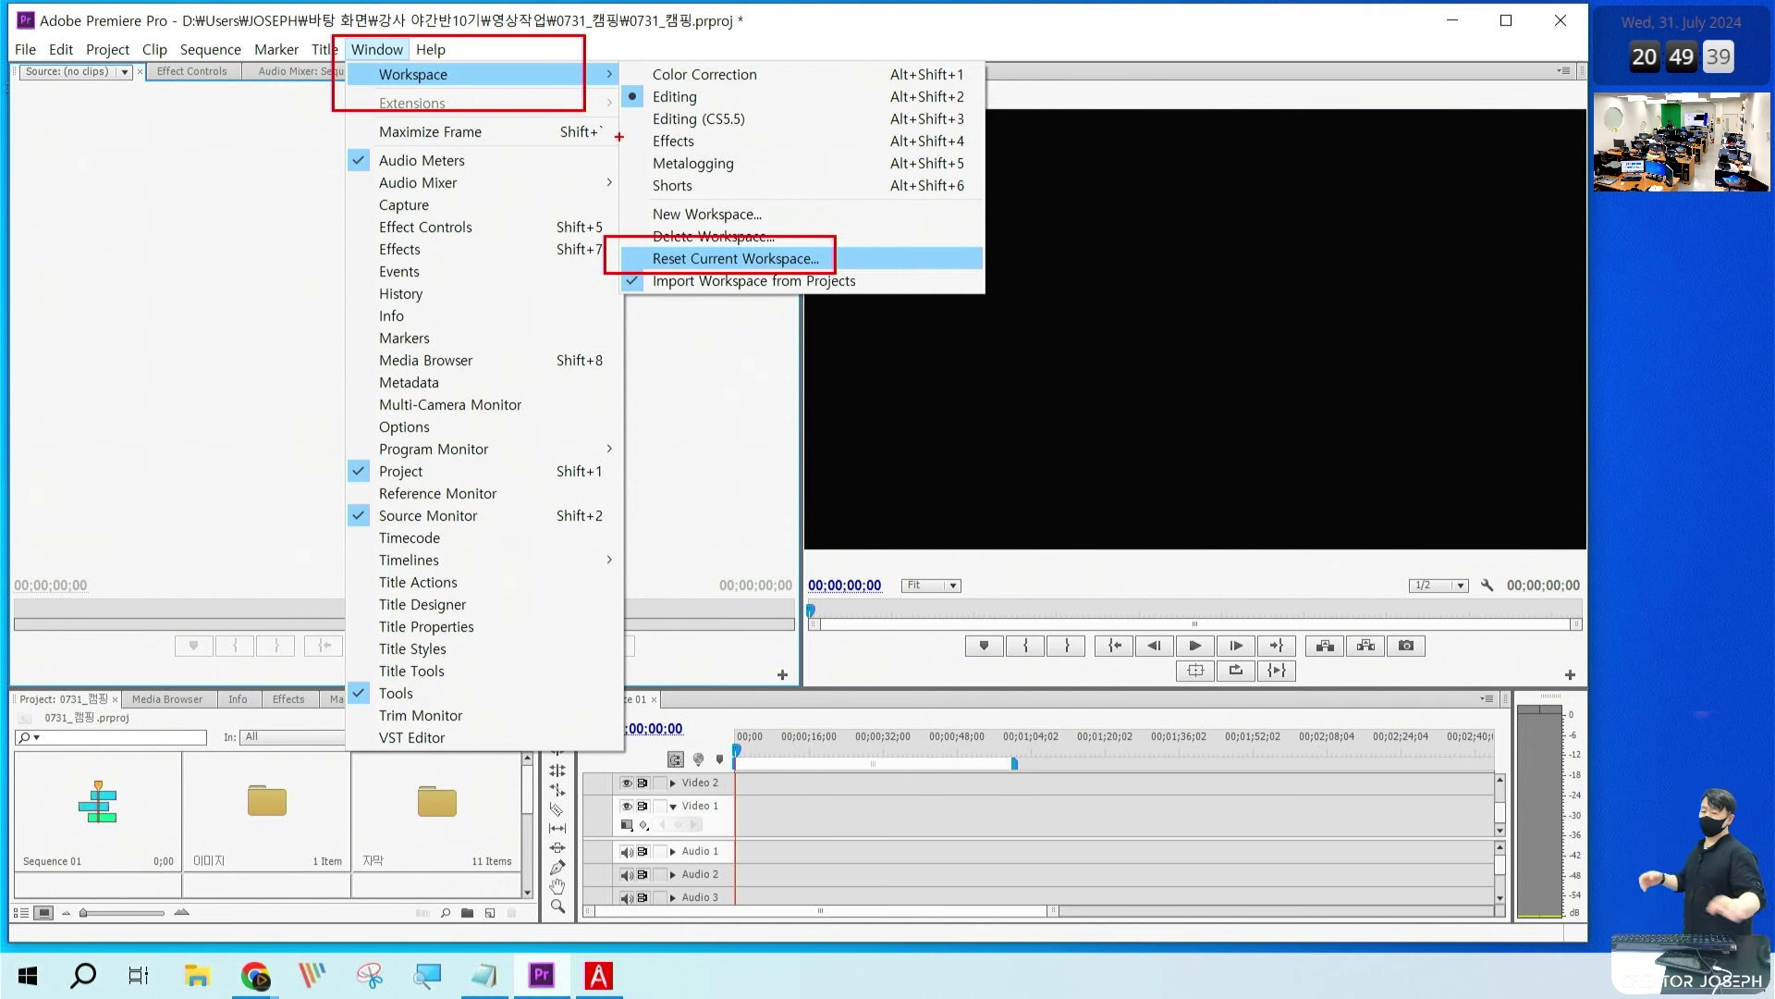
{"action": "key", "text": "Escape"}
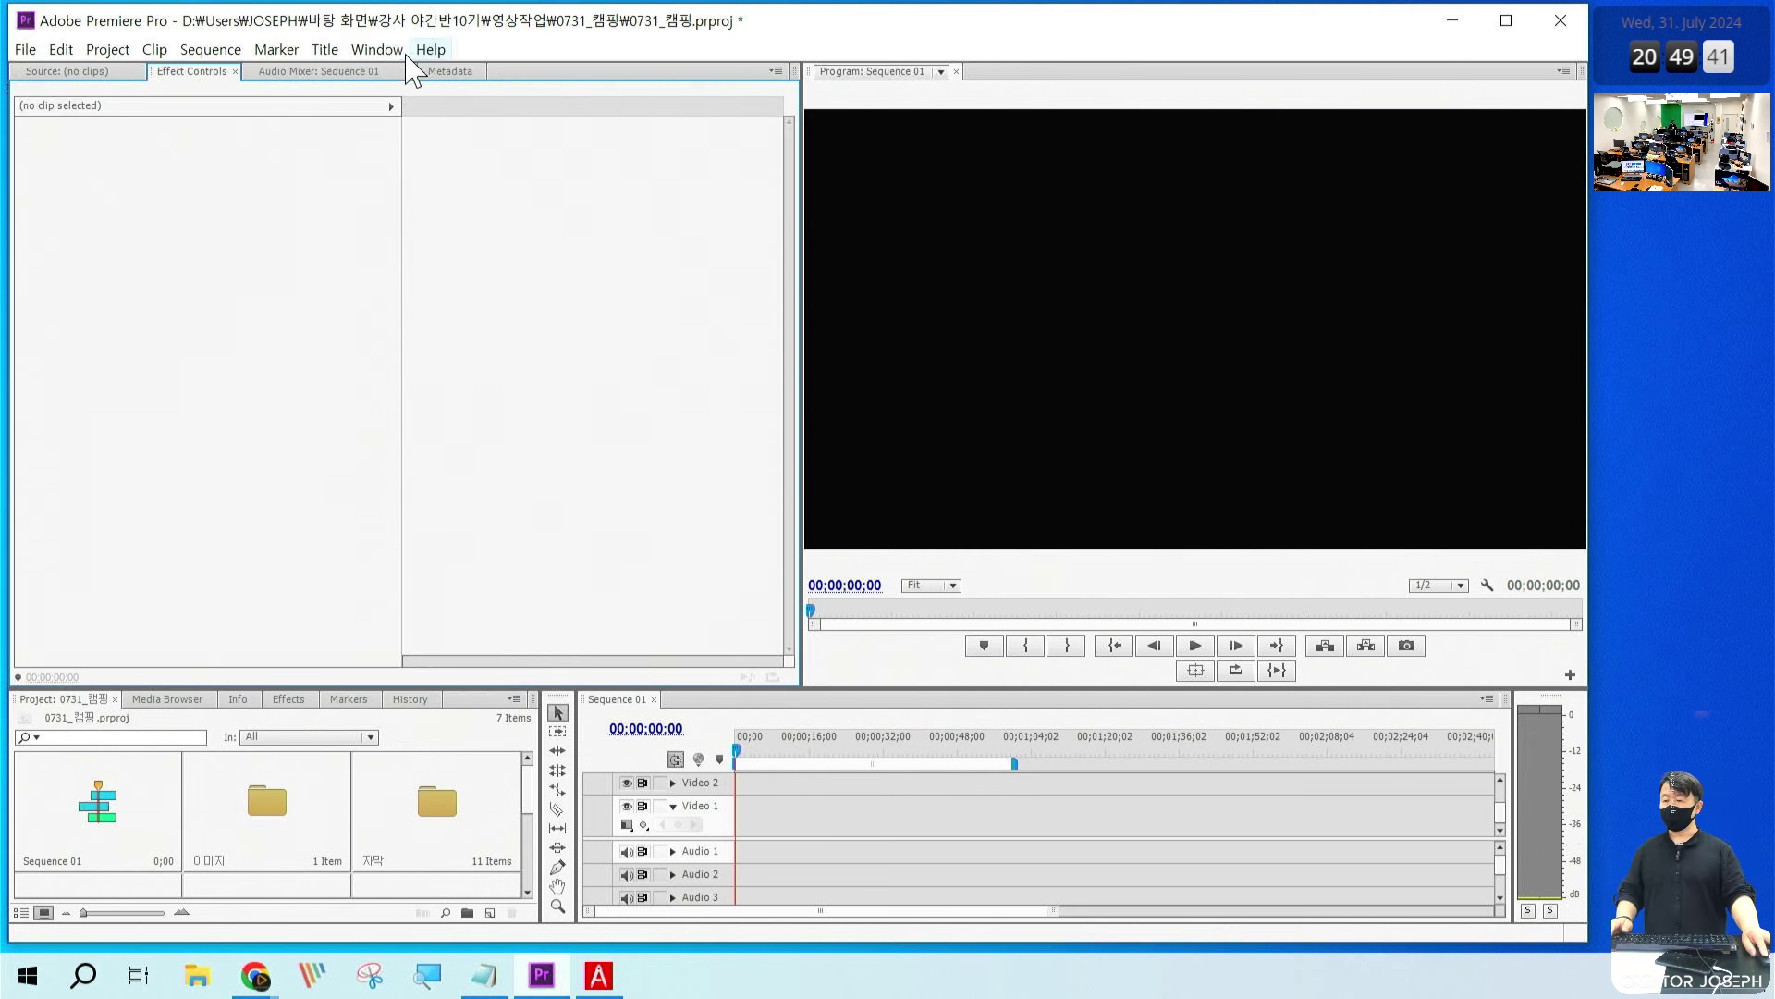
Step: Reset the current Editing workspace to its default layout
{"action": "left_click", "coordinate": [377, 50]}
{"action": "mouse_move", "coordinate": [482, 77]}
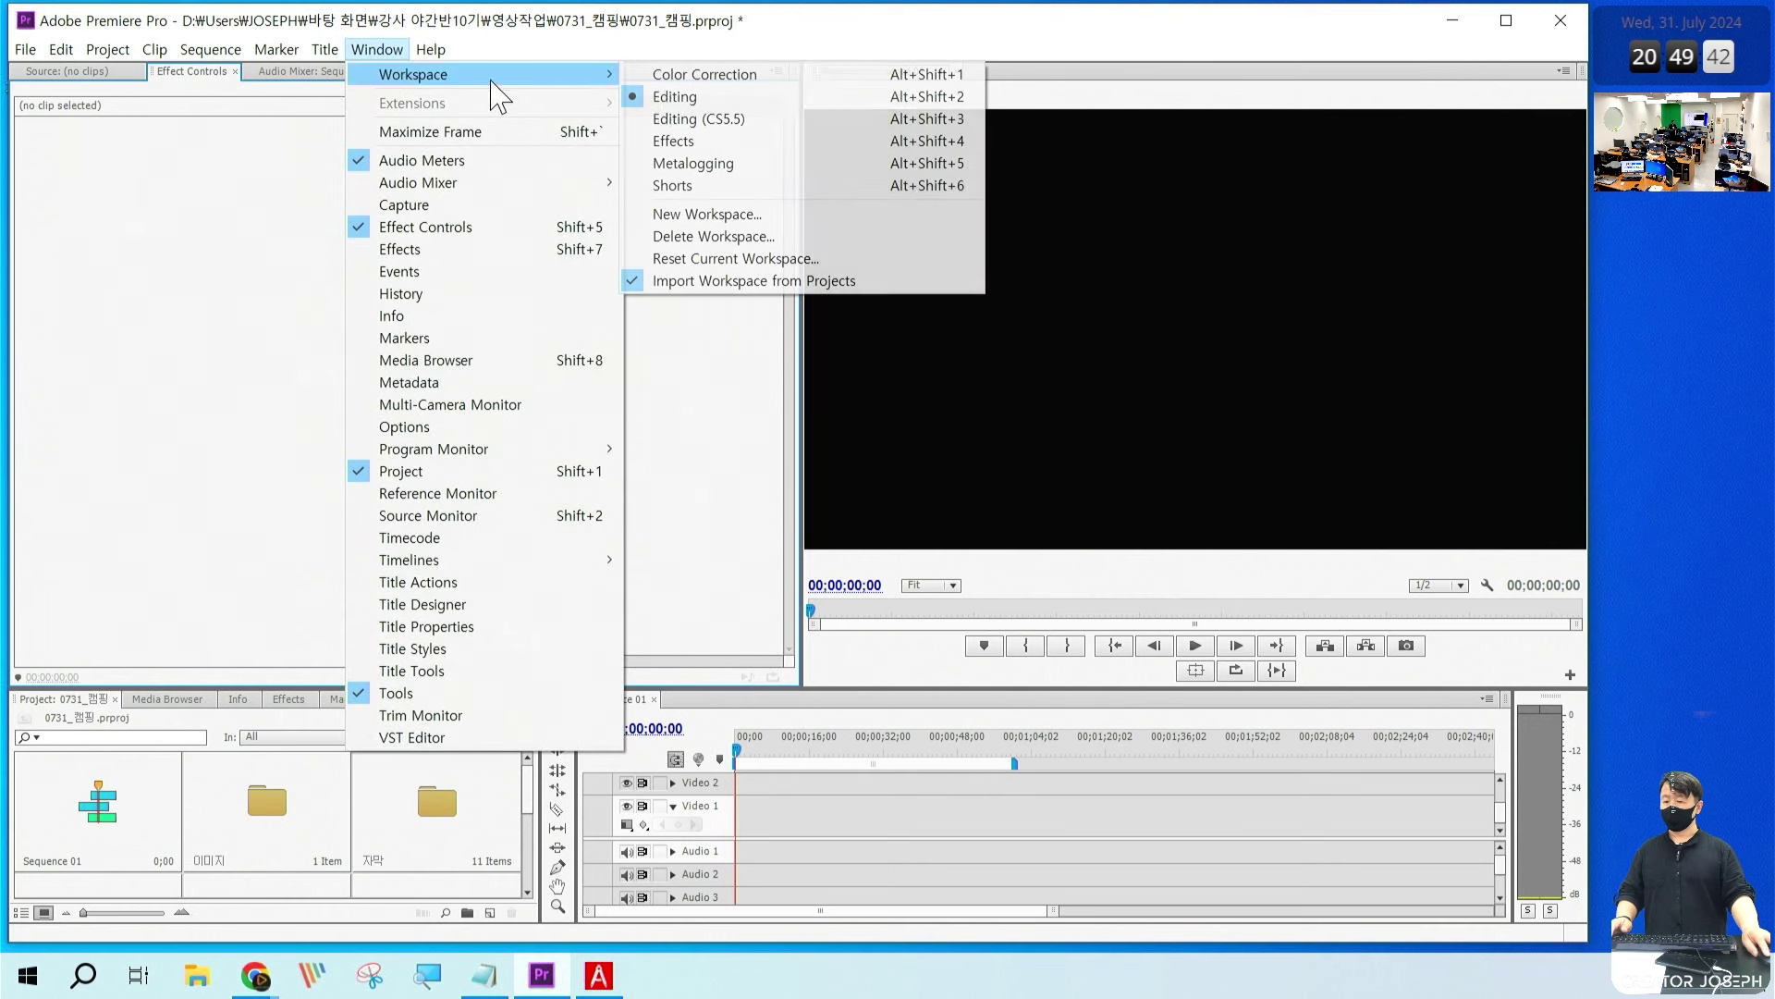
{"action": "left_click", "coordinate": [754, 261]}
{"action": "left_click", "coordinate": [830, 506]}
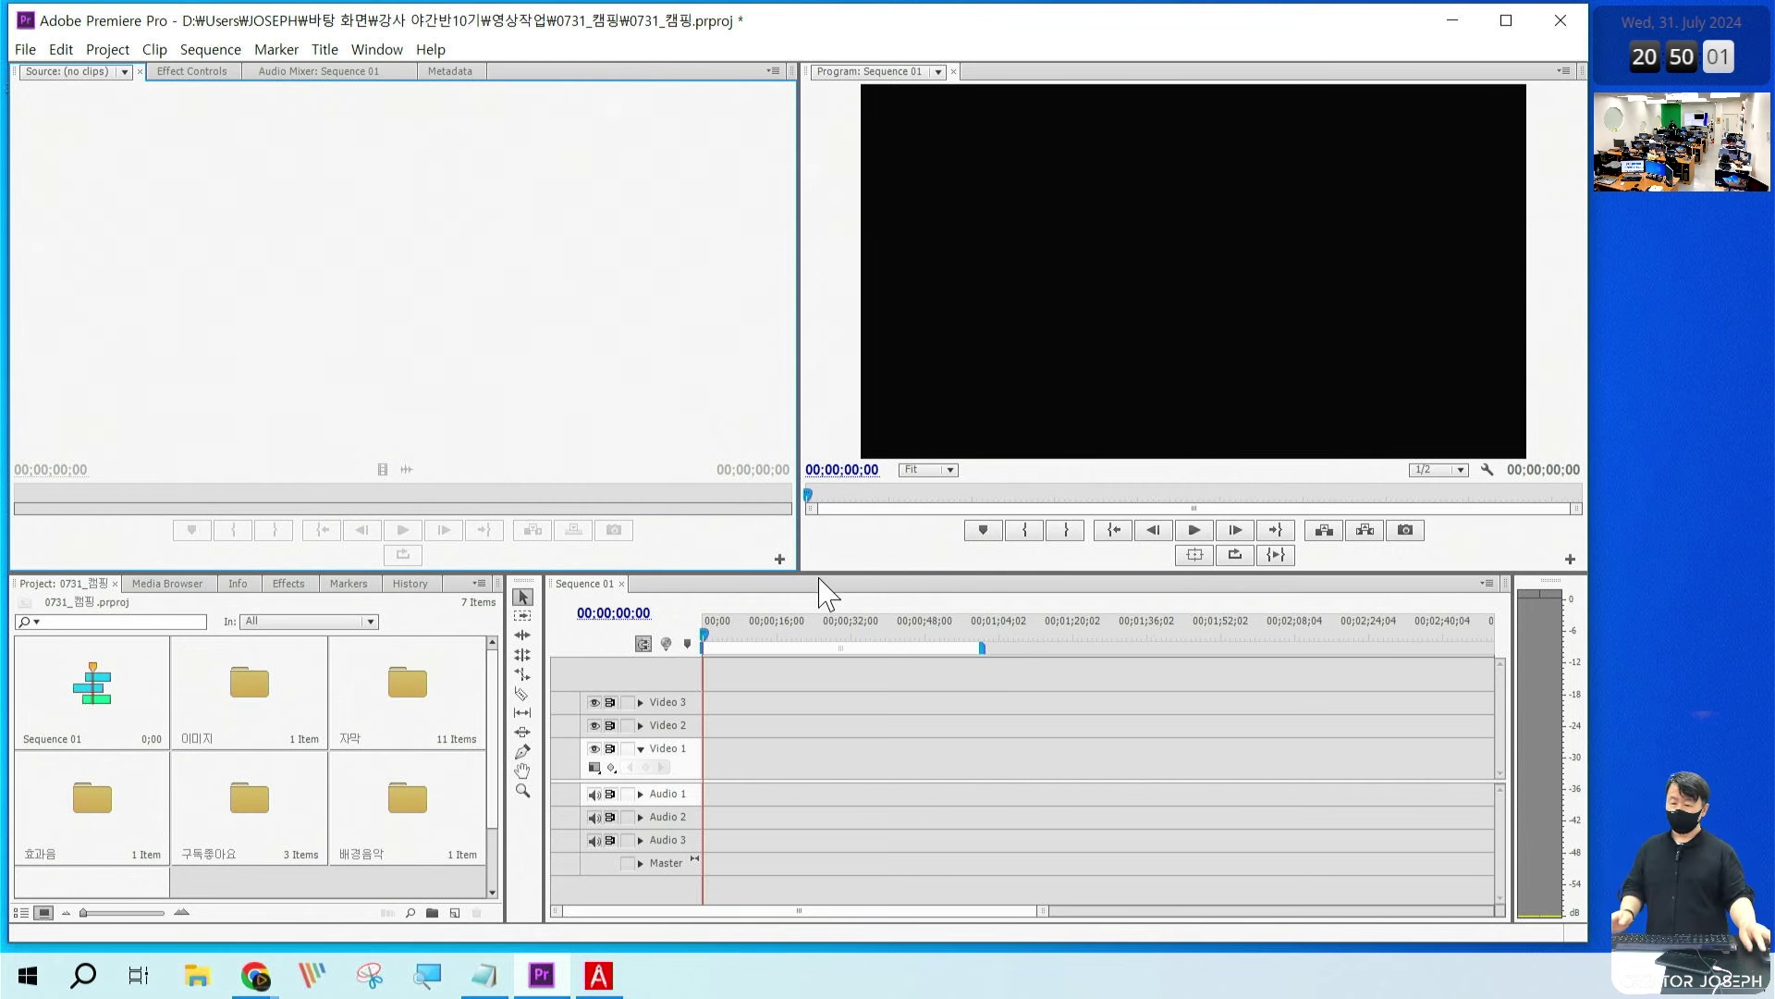
Step: Switch to the Notepad lesson plan, mark the 타임라인 세부제어 section in red, clear the markings, and return to Premiere Pro
{"action": "left_click", "coordinate": [494, 963]}
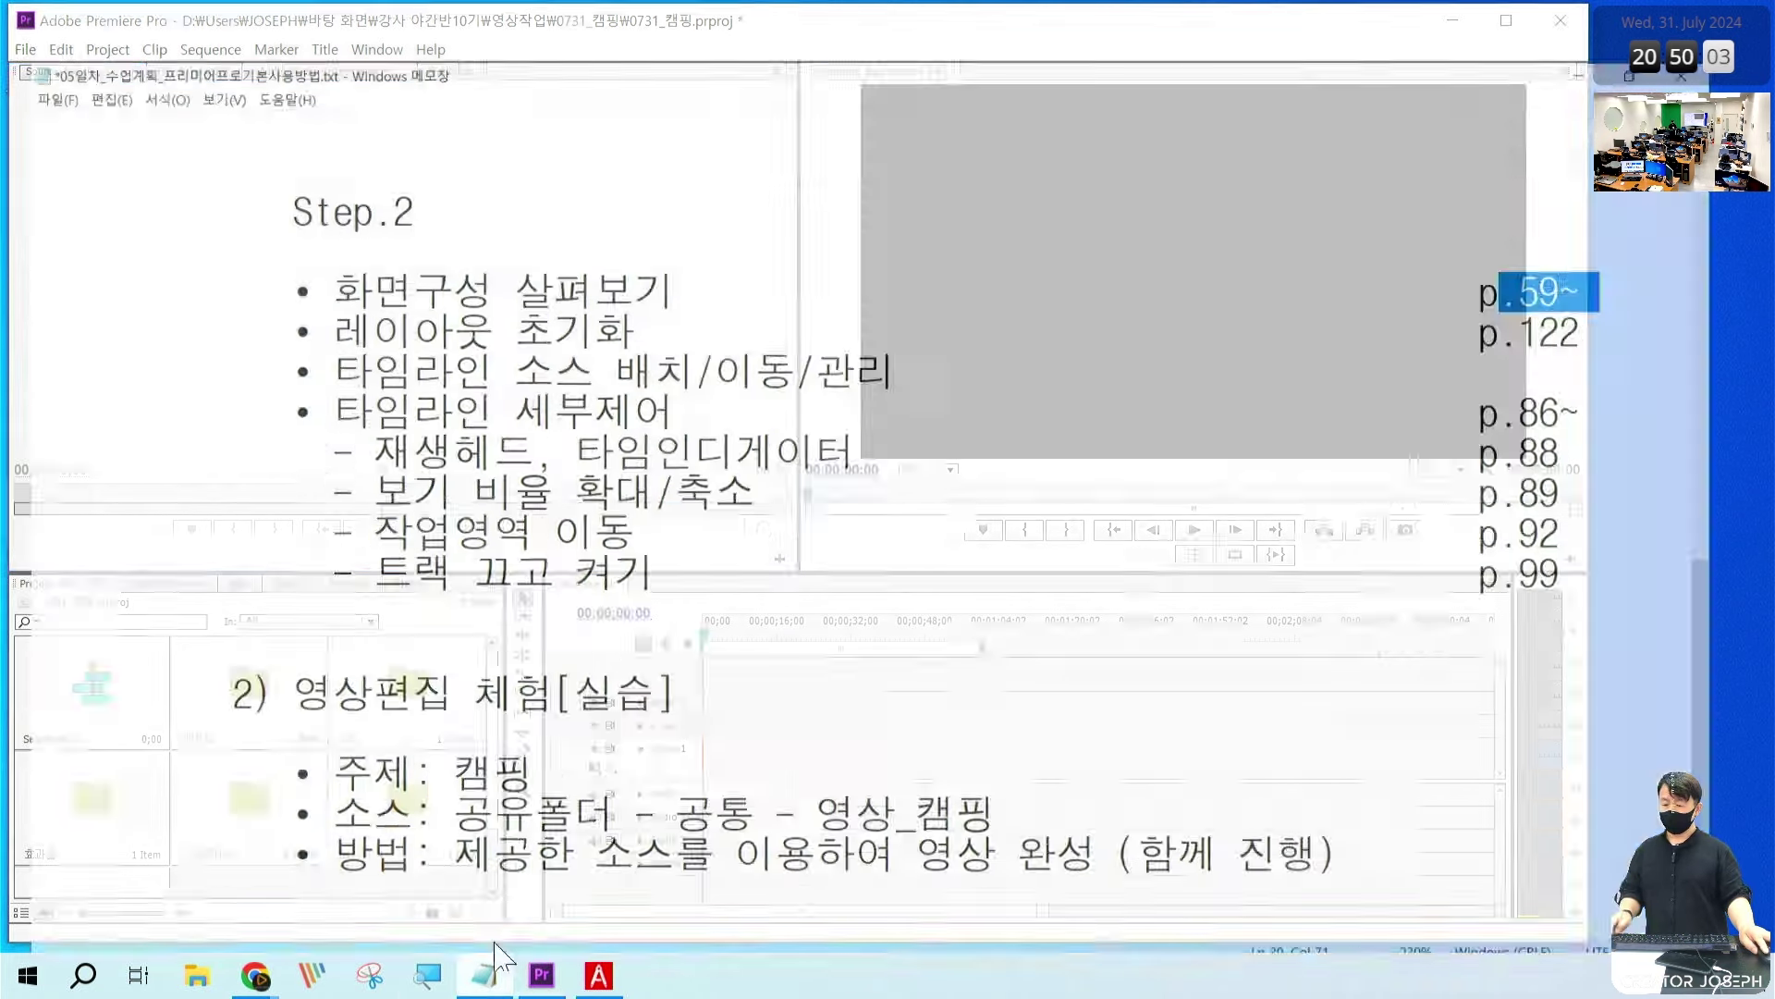
{"action": "mouse_move", "coordinate": [247, 294]}
{"action": "left_mouse_down"}
{"action": "mouse_move", "coordinate": [388, 316]}
{"action": "mouse_move", "coordinate": [1661, 355]}
{"action": "left_mouse_up"}
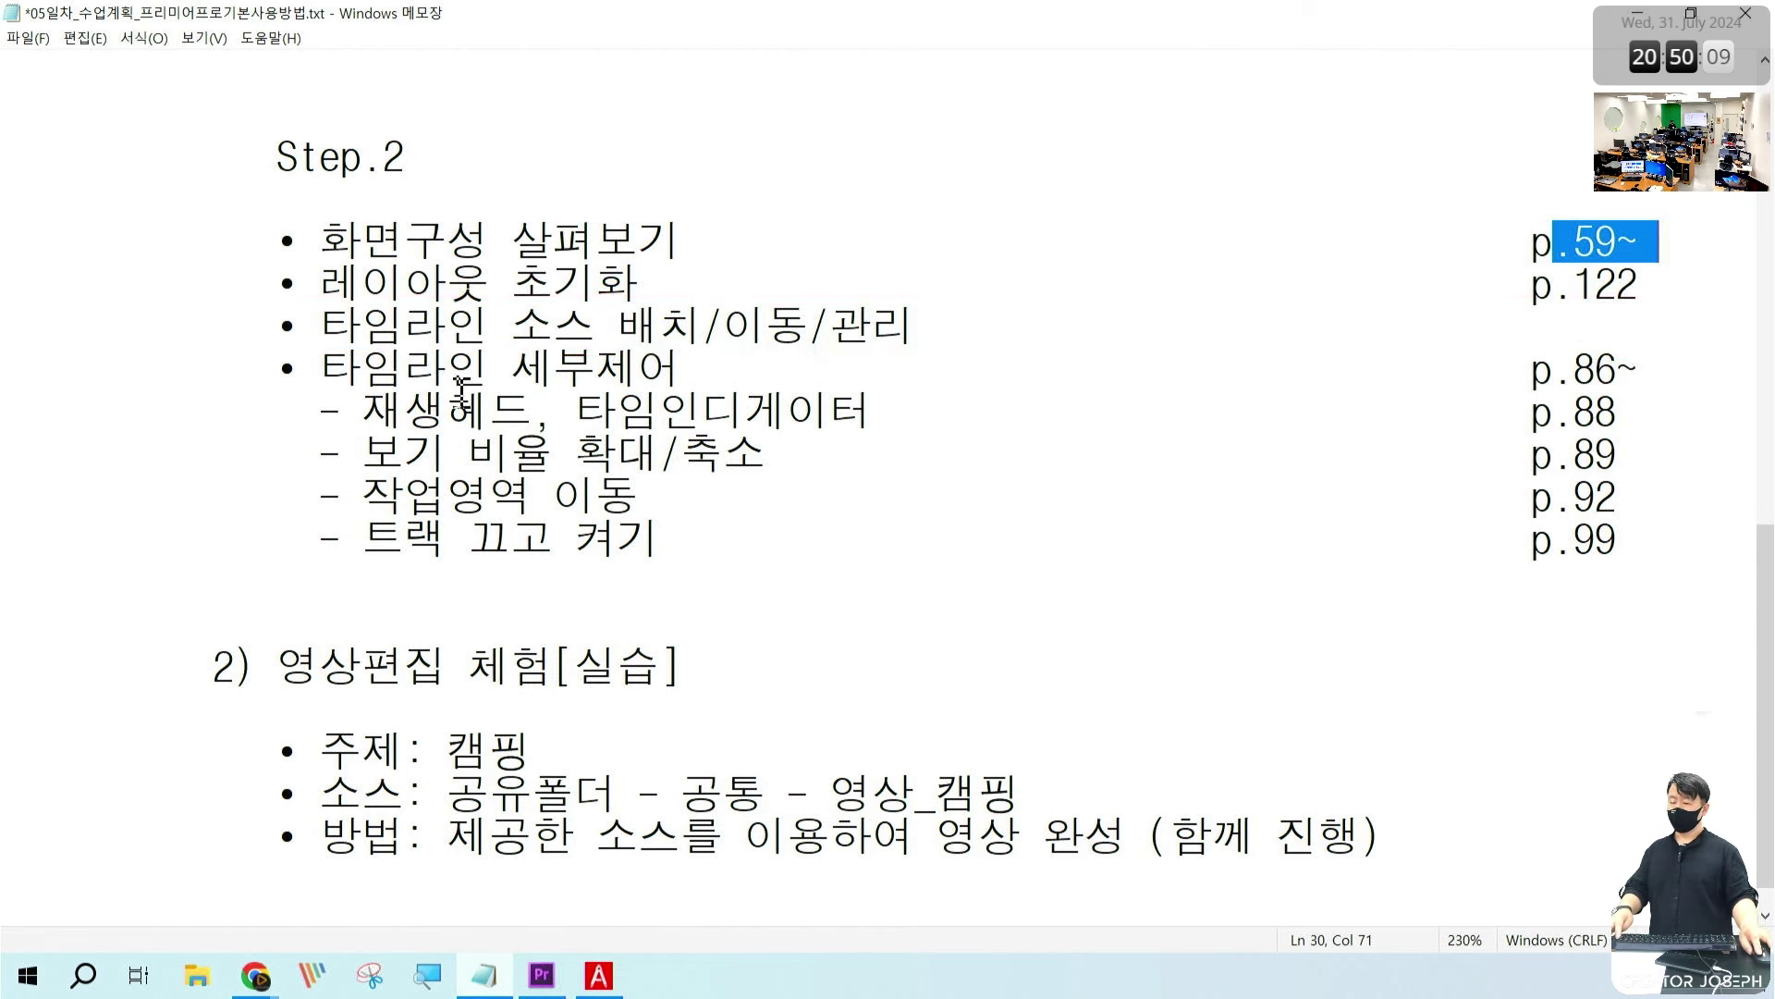
{"action": "left_click_drag", "start_coordinate": [255, 343], "coordinate": [1681, 572]}
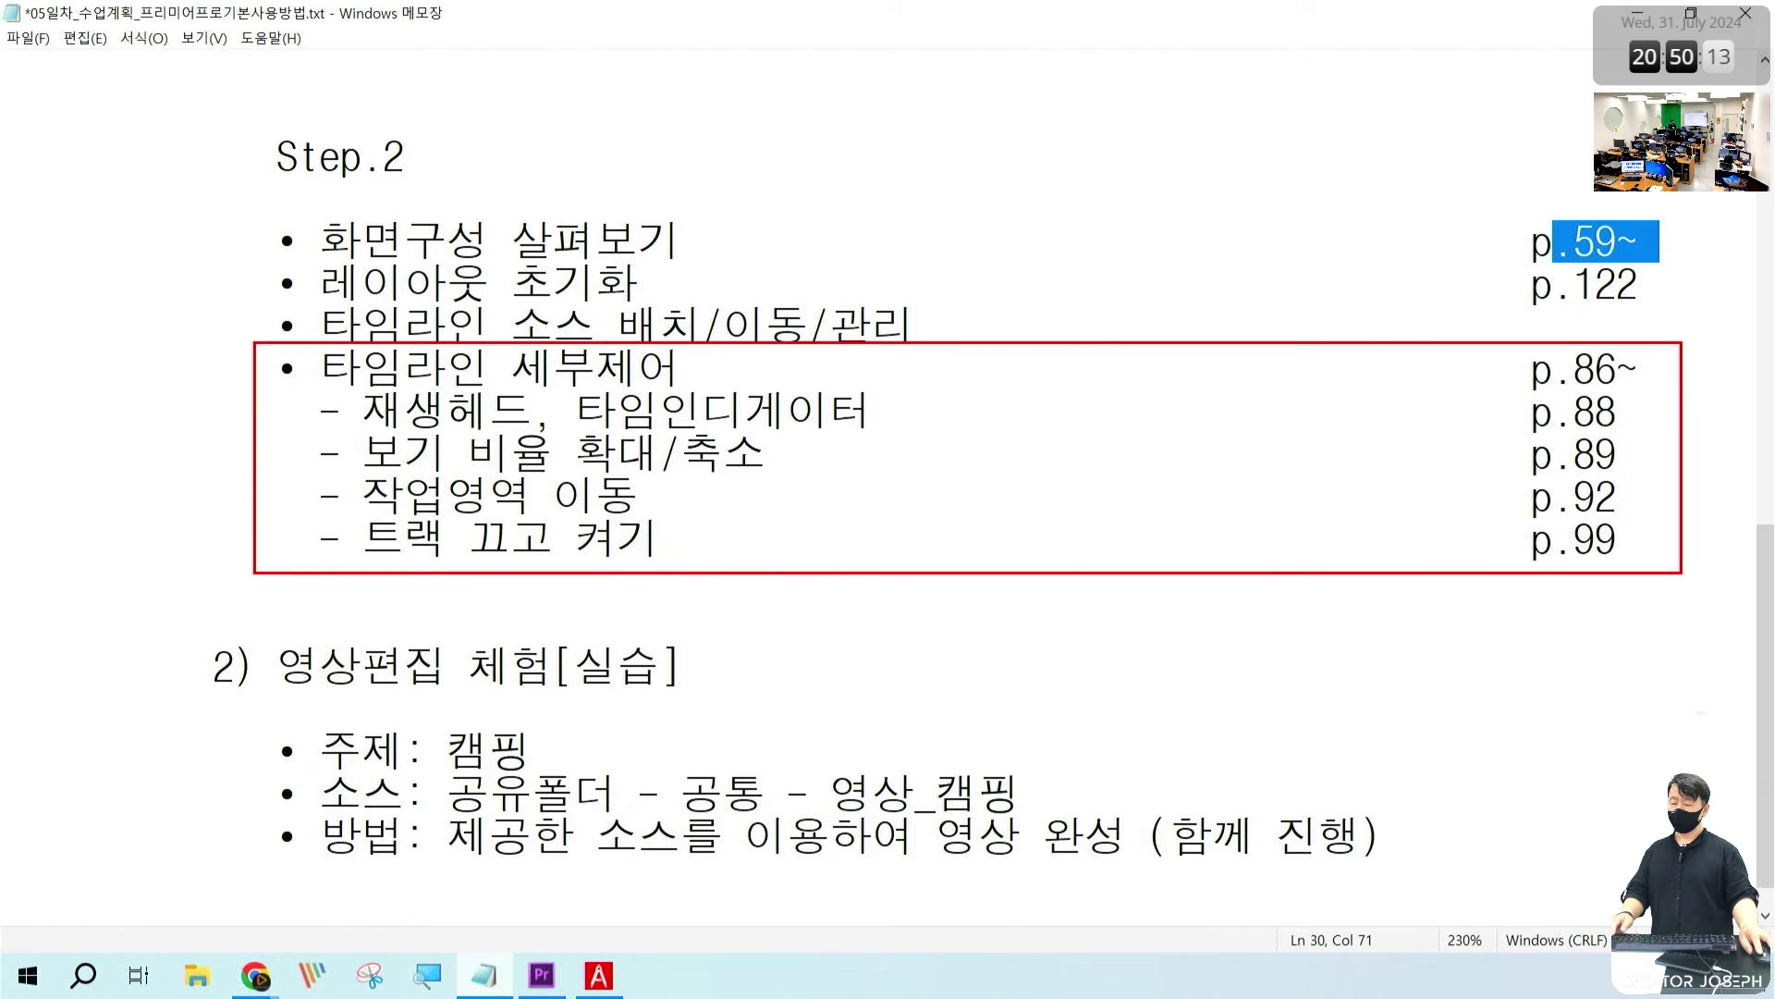
{"action": "left_click_drag", "start_coordinate": [824, 730], "coordinate": [797, 795]}
{"action": "left_click_drag", "start_coordinate": [1014, 746], "coordinate": [1061, 738]}
{"action": "key", "text": "Escape"}
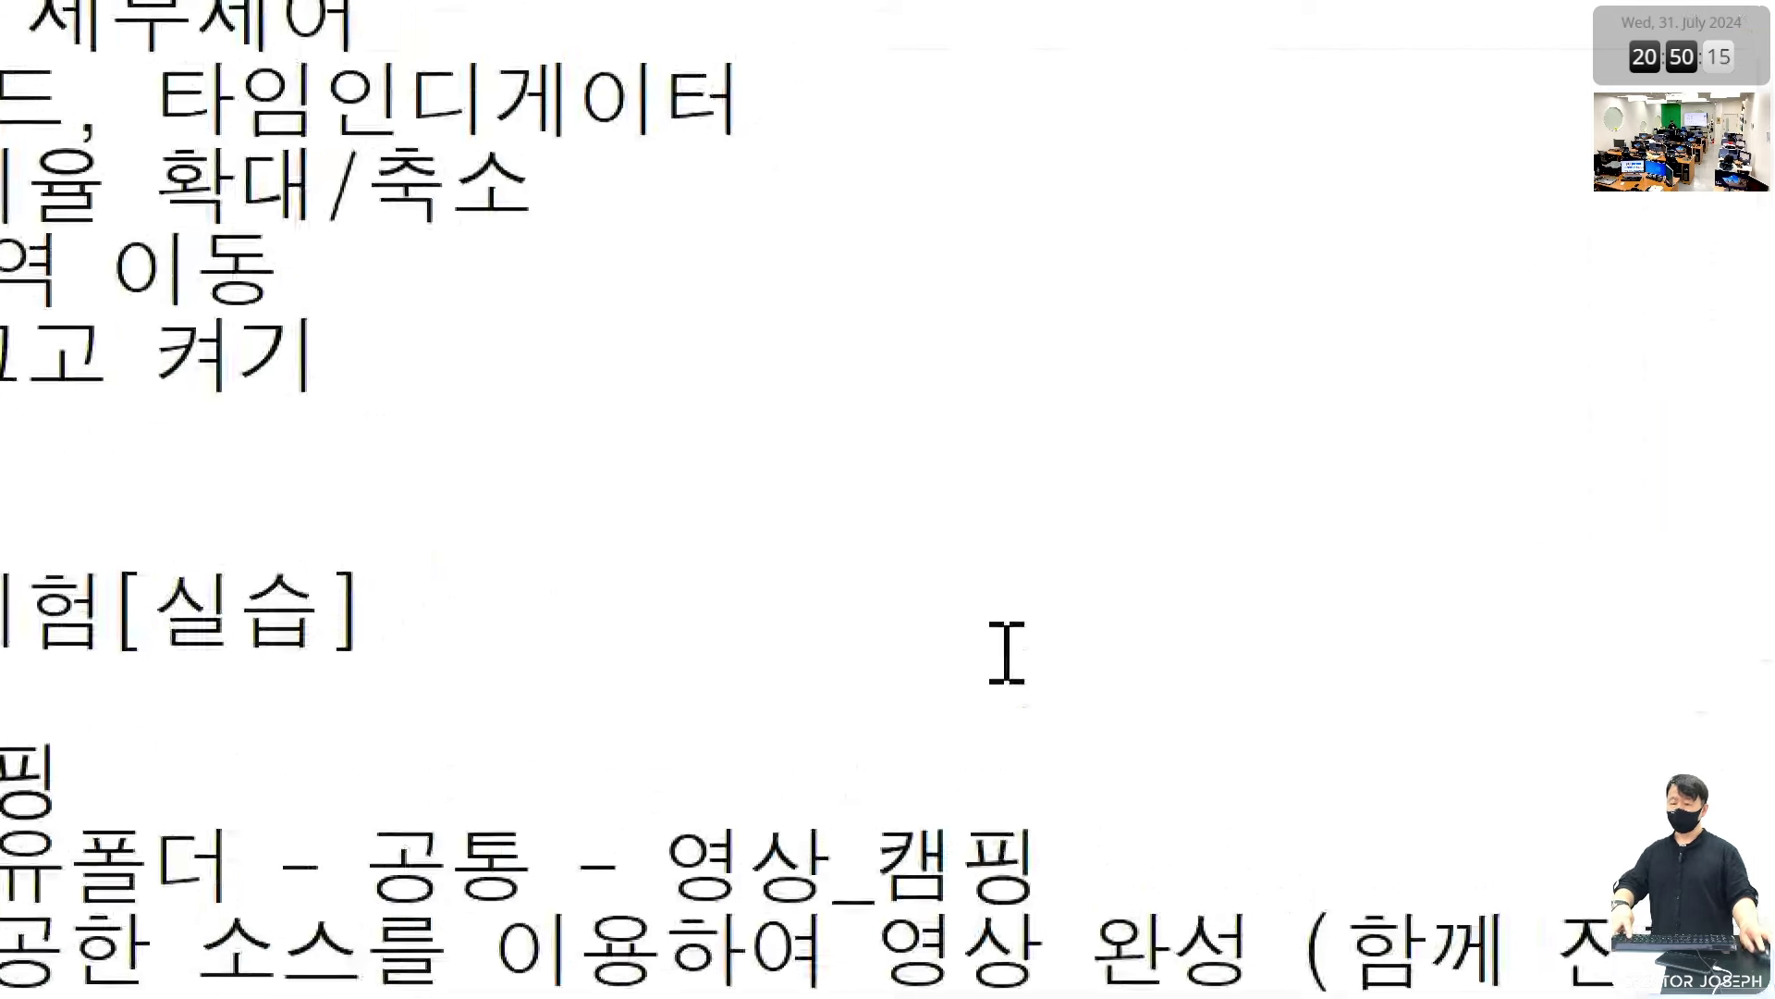
{"action": "left_click", "coordinate": [1637, 13]}
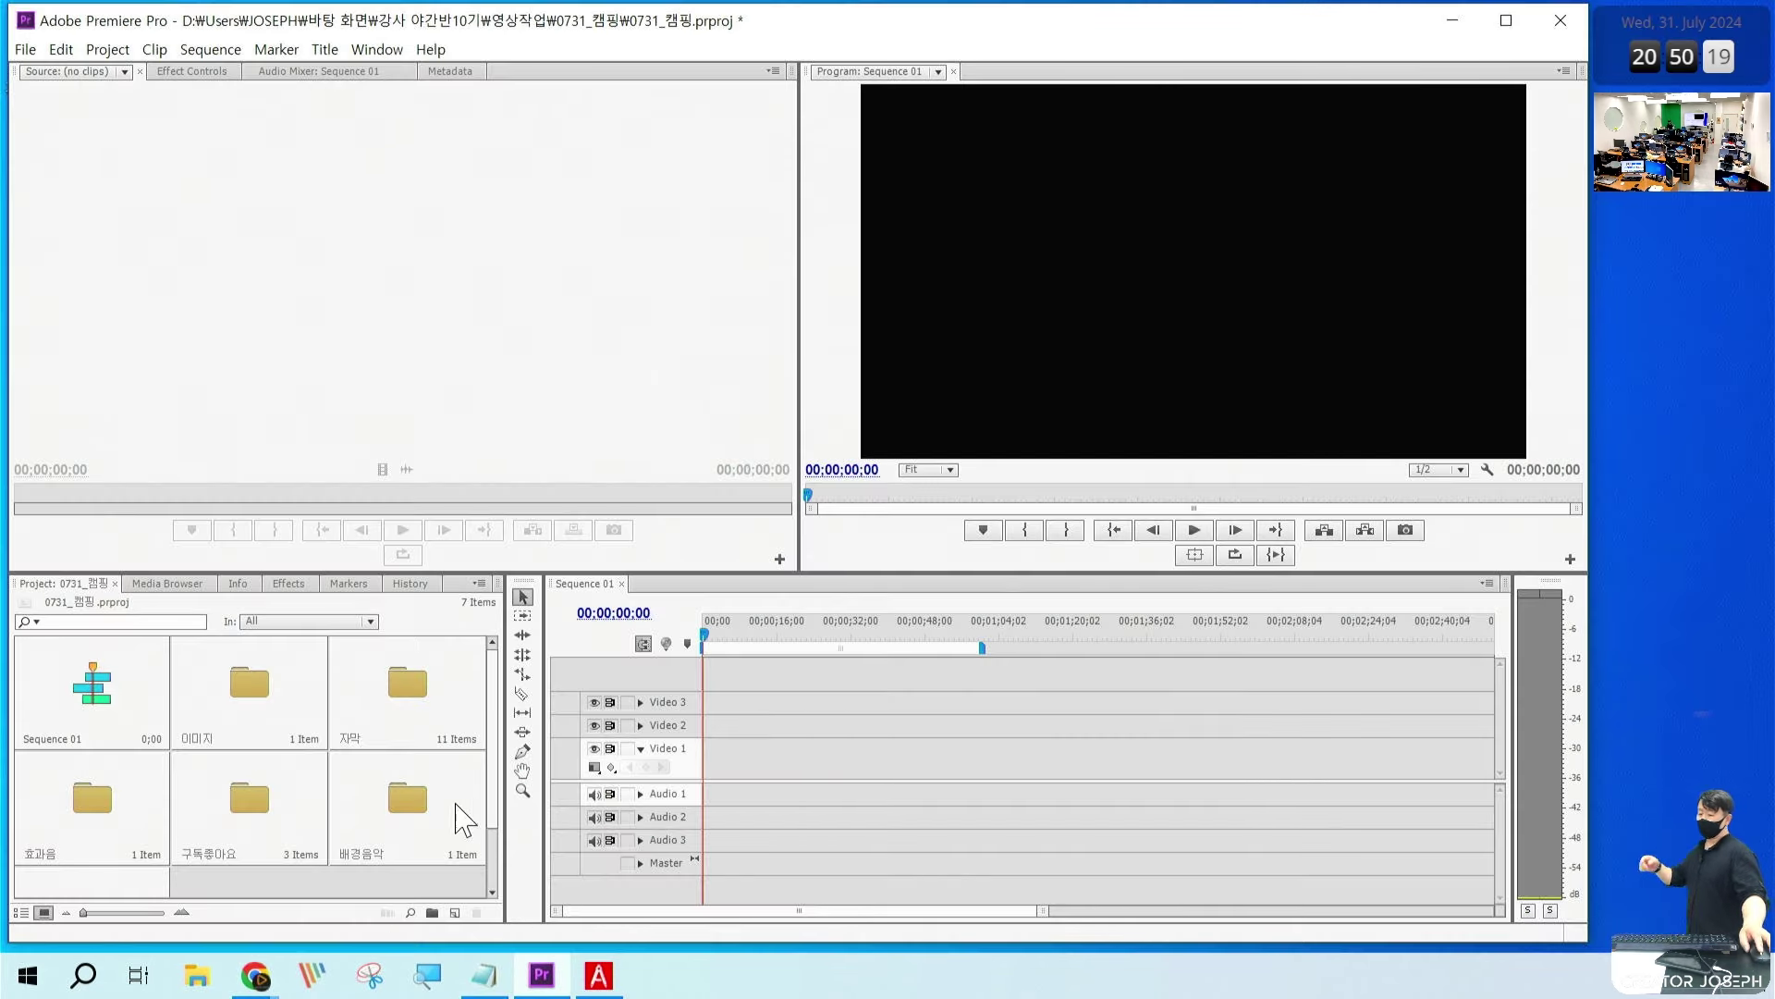
Step: Select the 영상 bin in the Project panel, clear the red marks around the panel, and deselect the bin
{"action": "scroll", "coordinate": [457, 813], "scroll_direction": "down", "scroll_amount": 1}
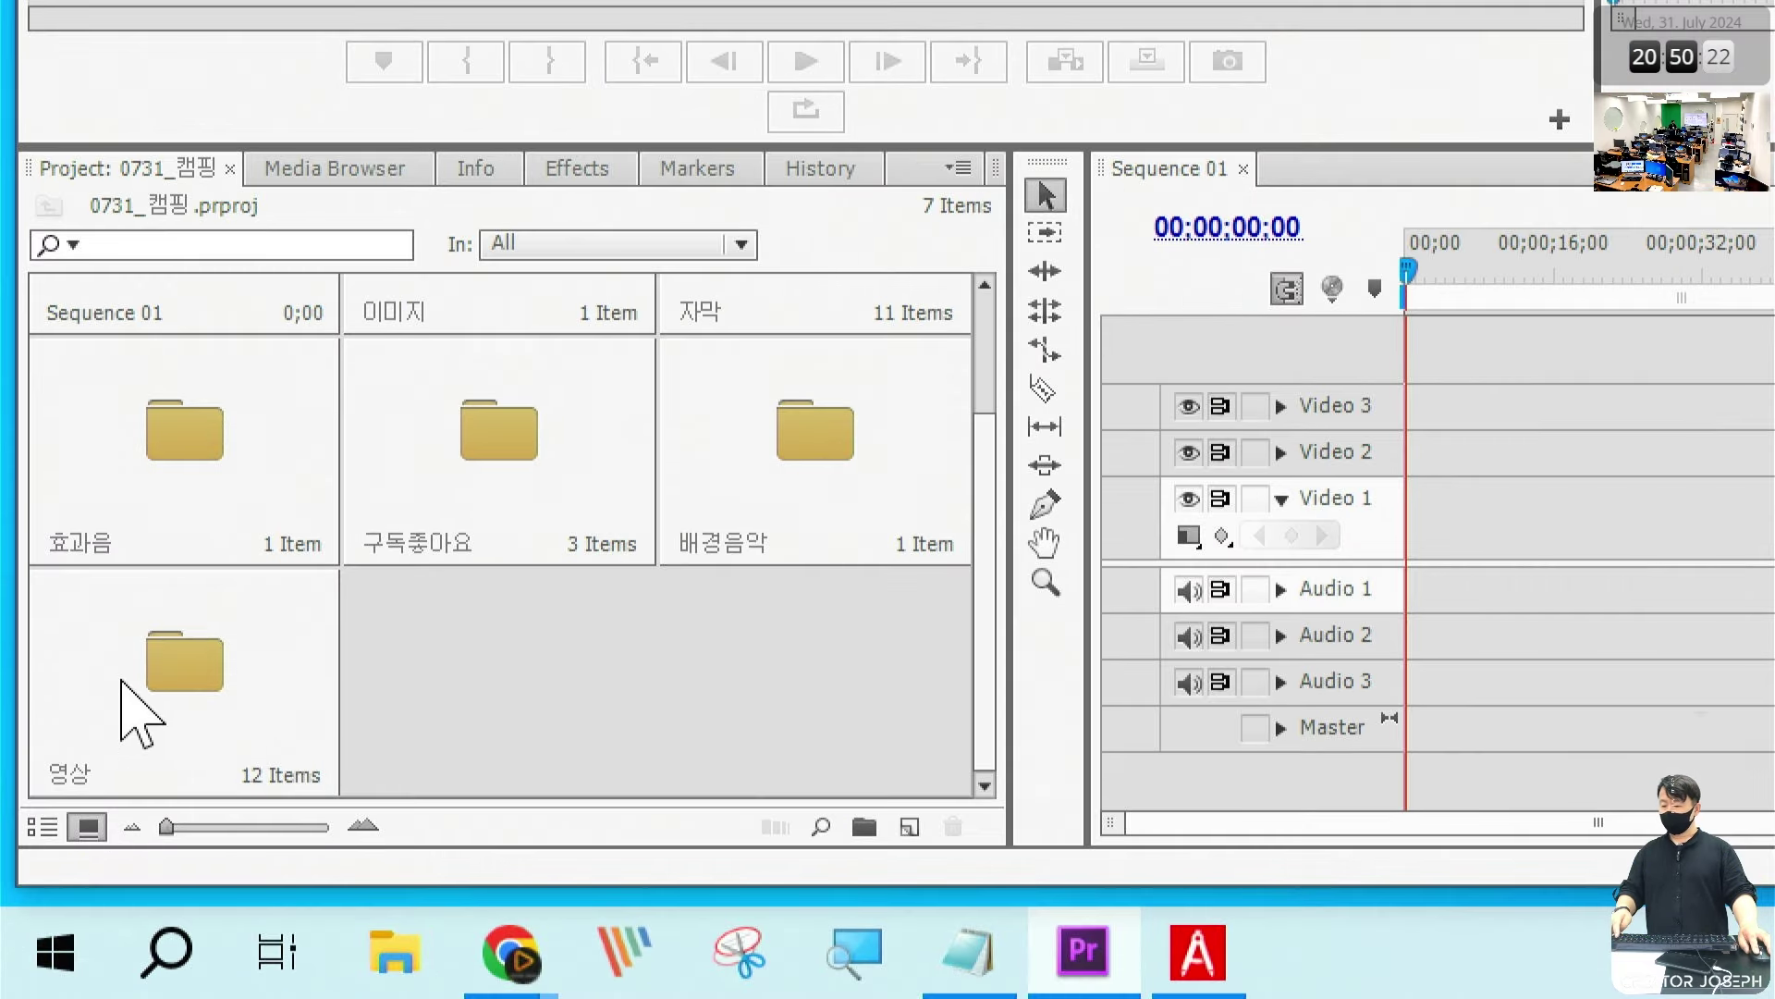
{"action": "left_click", "coordinate": [65, 839]}
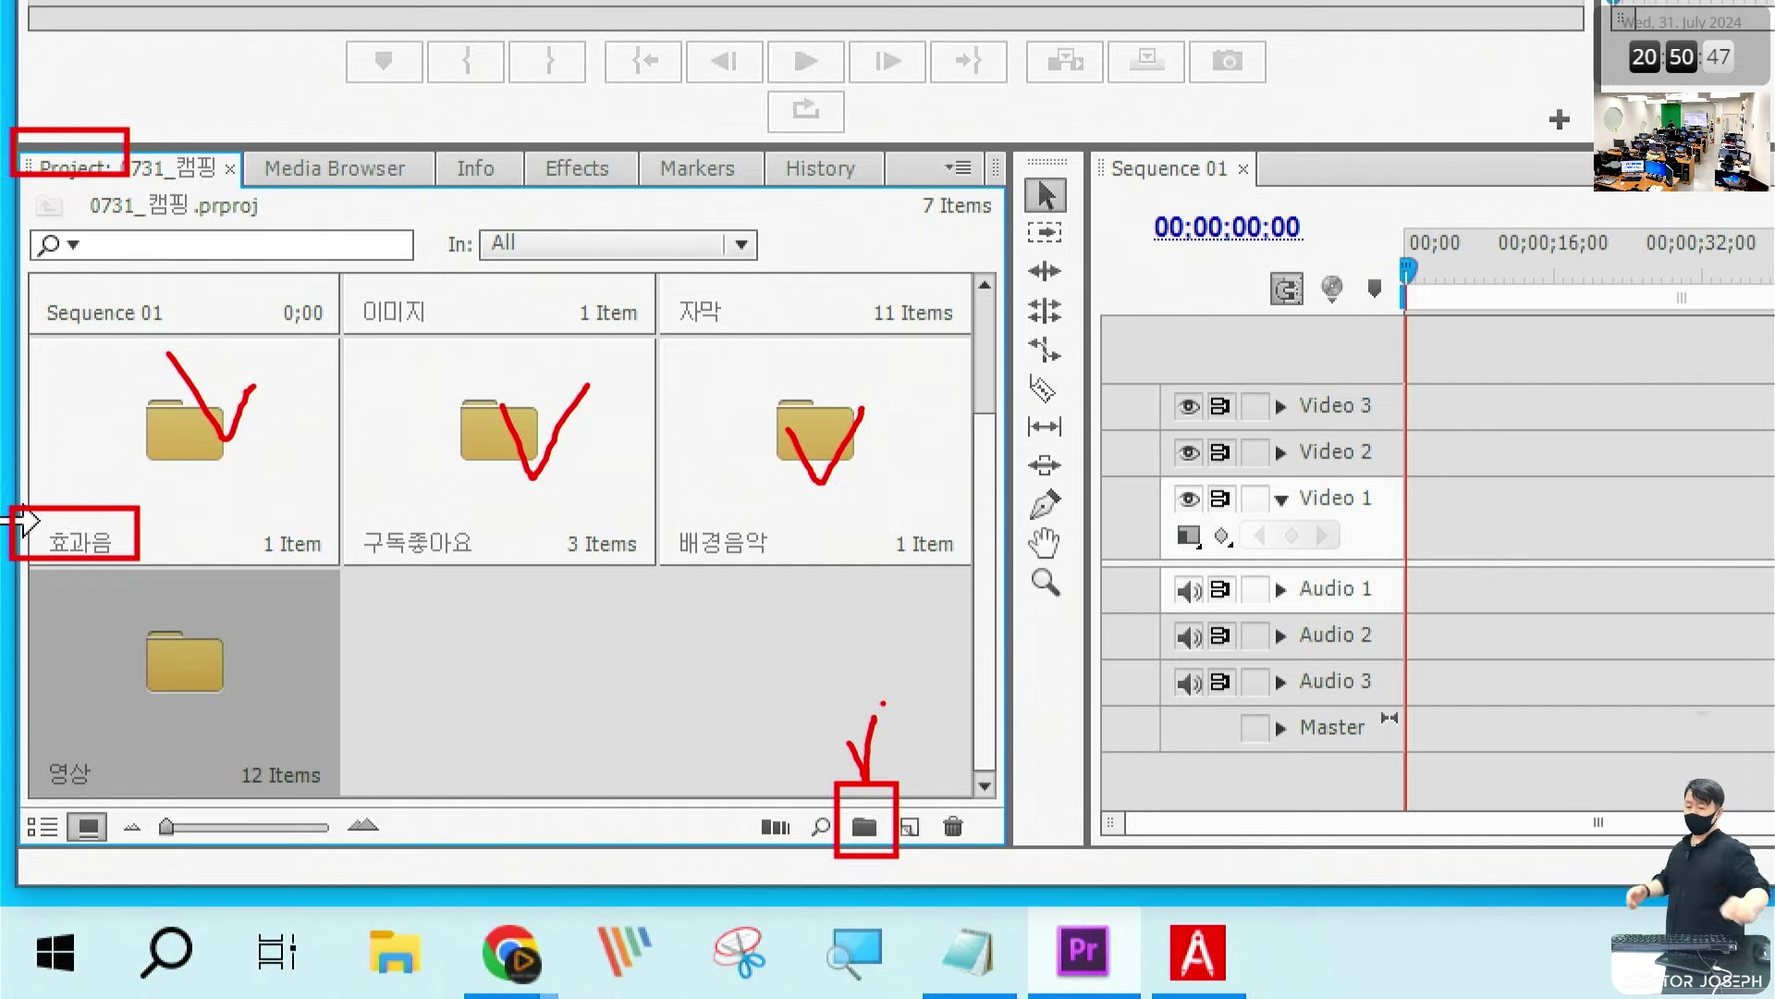
{"action": "key", "text": "Escape"}
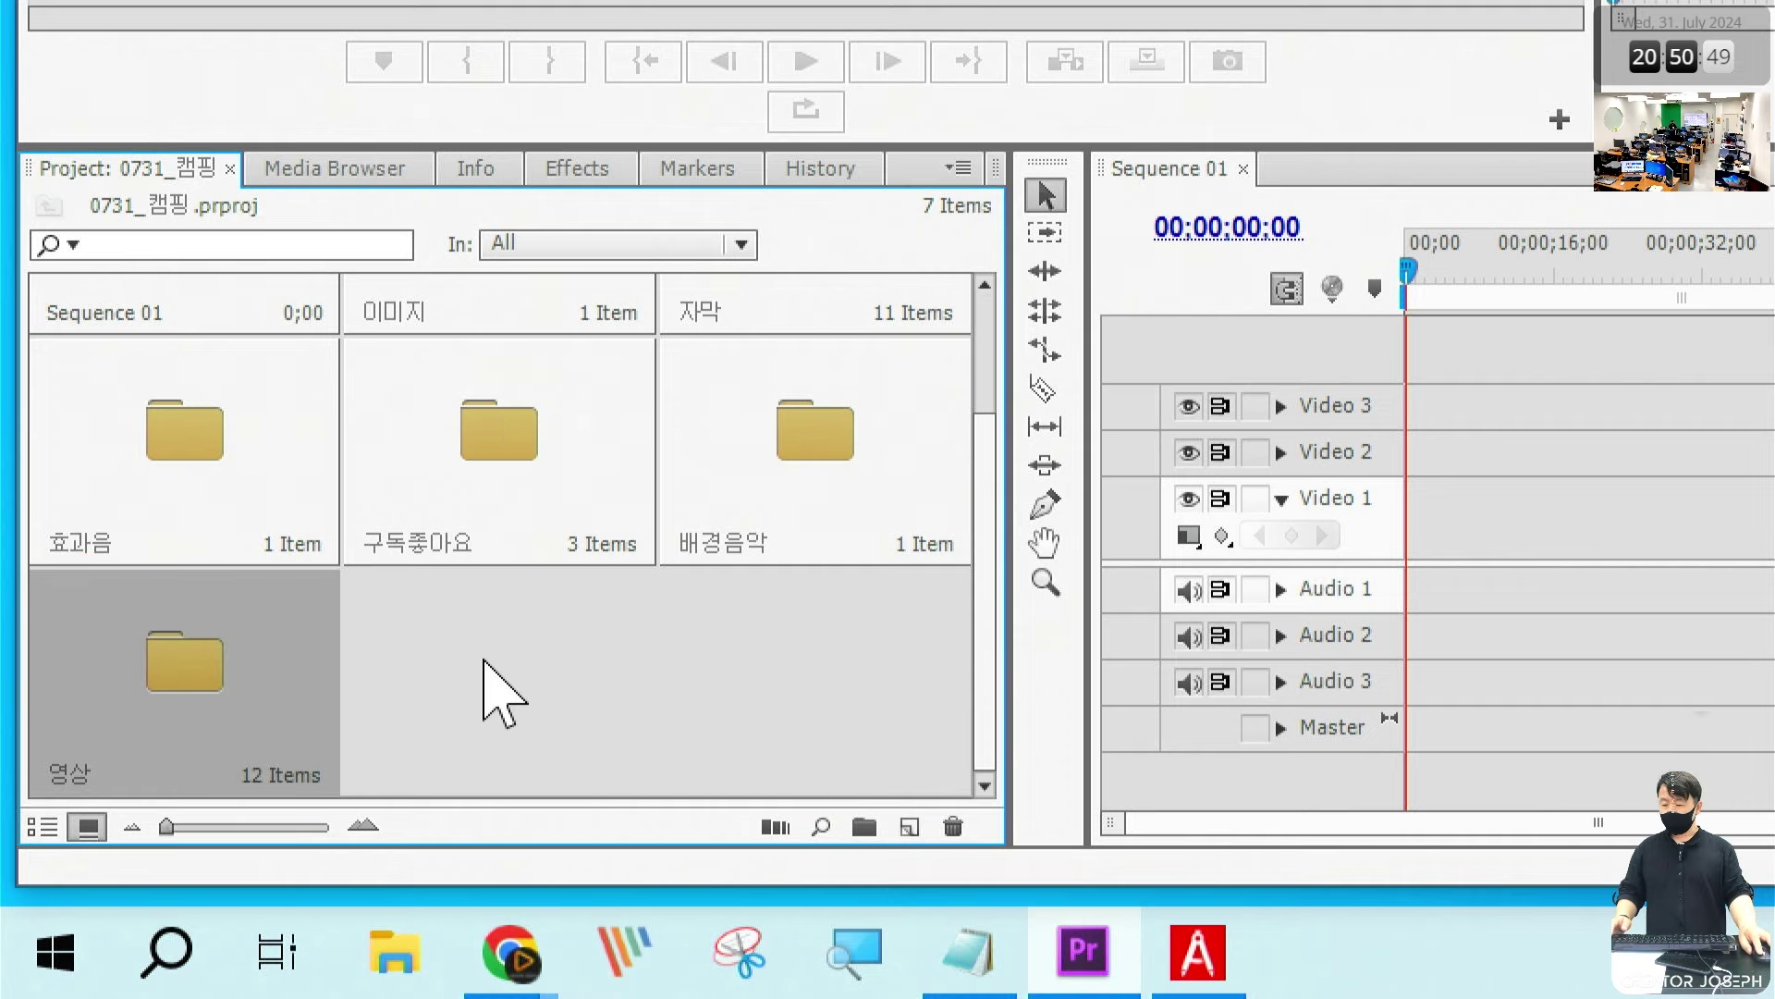
{"action": "left_click", "coordinate": [428, 724]}
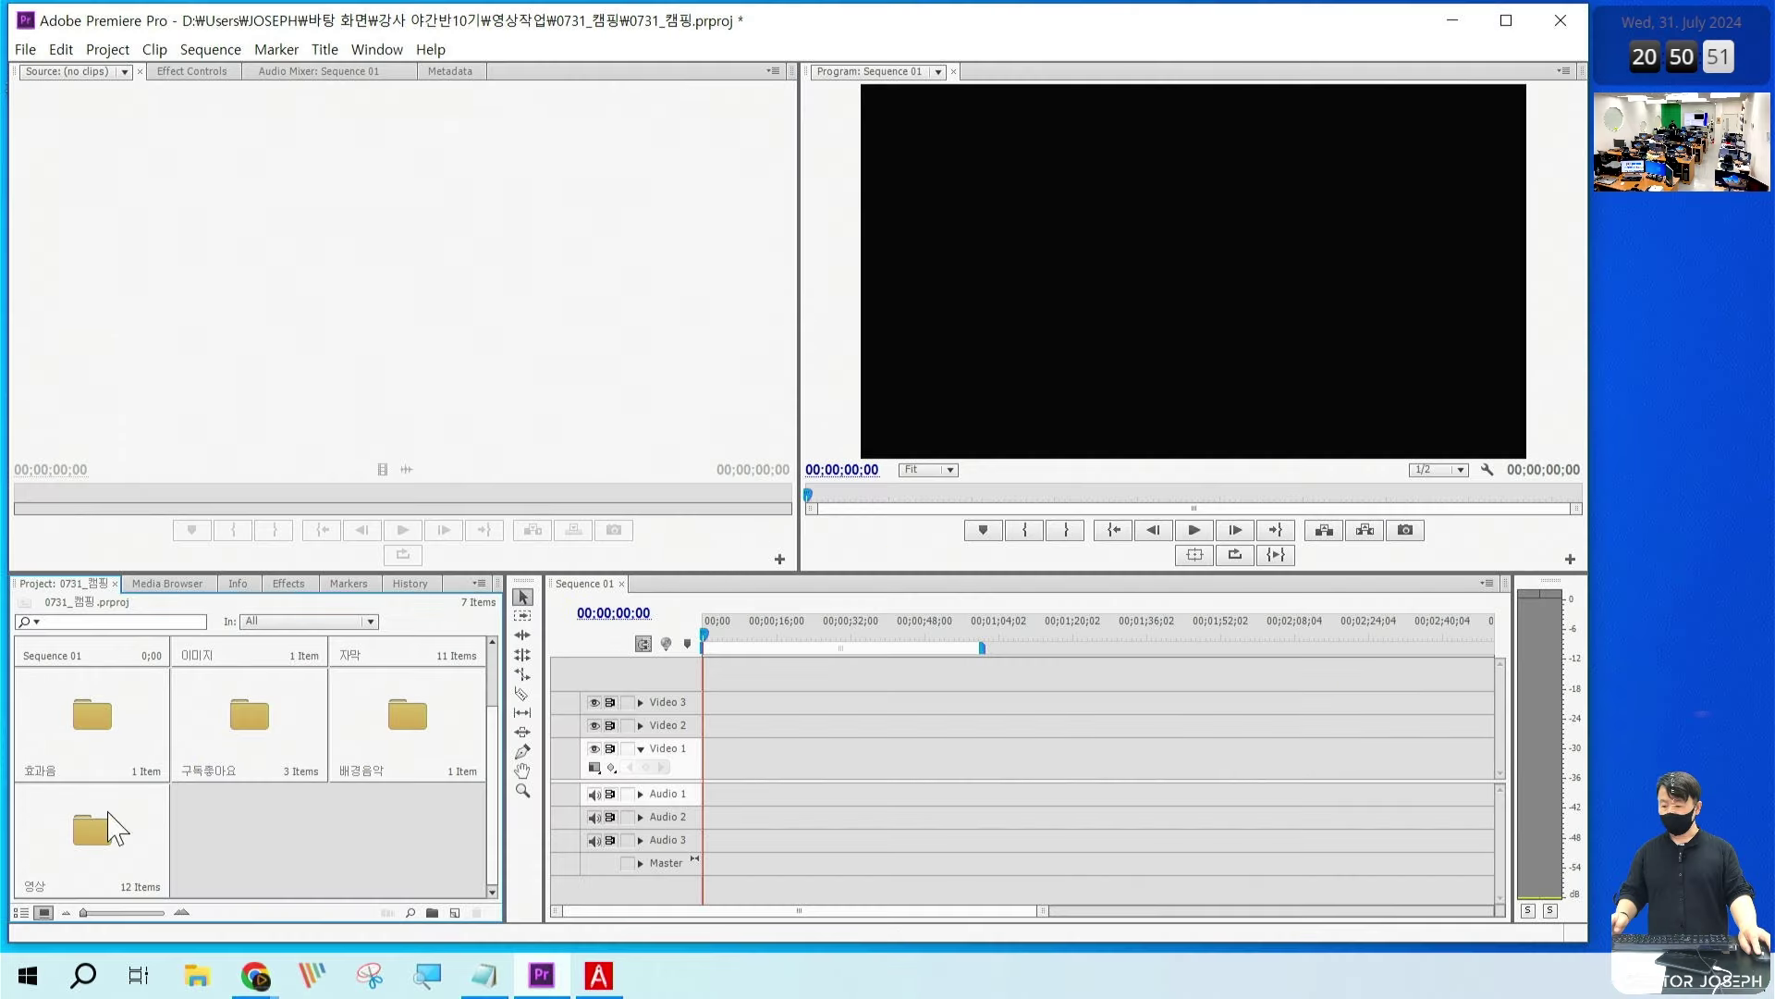
Step: Open the 영상 bin in its own floating window and move it over the centre of the workspace
{"action": "double_click", "coordinate": [209, 668]}
{"action": "left_click_drag", "start_coordinate": [647, 84], "coordinate": [621, 240]}
{"action": "mouse_move", "coordinate": [231, 222]}
{"action": "left_mouse_down"}
{"action": "mouse_move", "coordinate": [700, 250]}
{"action": "mouse_move", "coordinate": [416, 165]}
{"action": "left_mouse_up"}
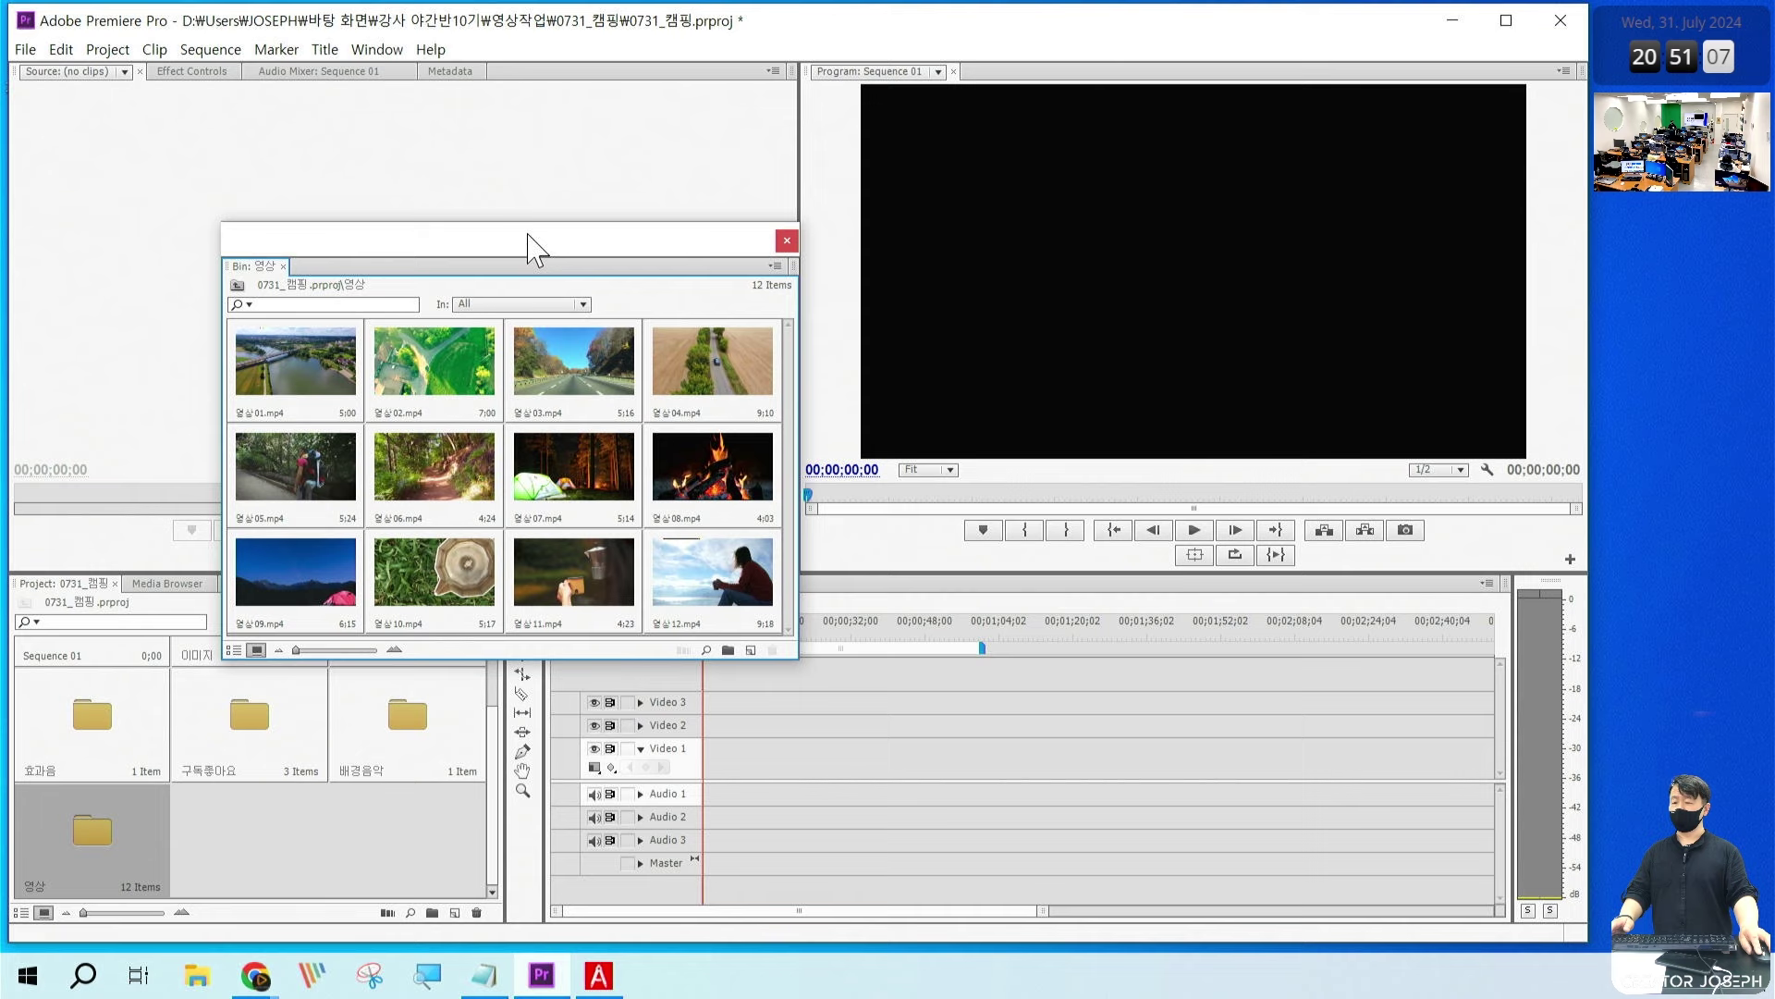
{"action": "mouse_move", "coordinate": [528, 243]}
{"action": "left_mouse_down"}
{"action": "mouse_move", "coordinate": [713, 253]}
{"action": "mouse_move", "coordinate": [712, 218]}
{"action": "mouse_move", "coordinate": [733, 211]}
{"action": "mouse_move", "coordinate": [692, 181]}
{"action": "mouse_move", "coordinate": [666, 226]}
{"action": "left_mouse_up"}
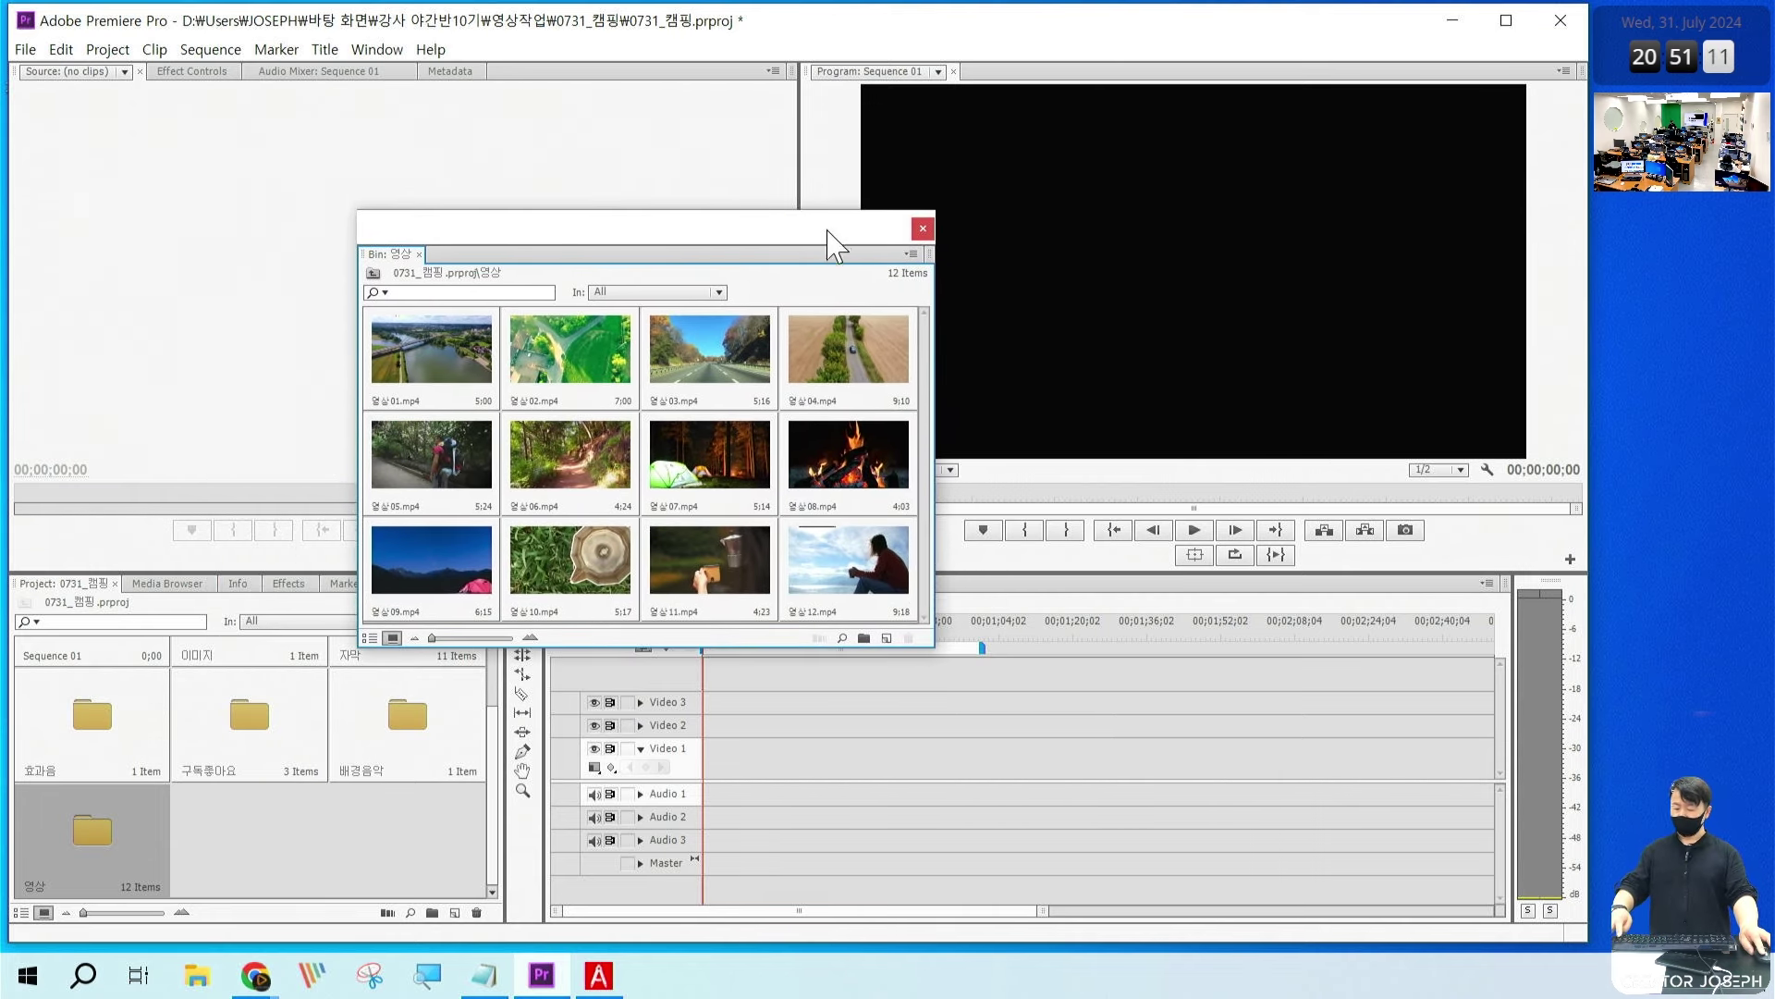
Step: Box the 영상 bin window's close control in red with a check mark, and clear the marks
{"action": "left_click_drag", "start_coordinate": [889, 182], "coordinate": [961, 263]}
{"action": "left_click_drag", "start_coordinate": [909, 149], "coordinate": [935, 165]}
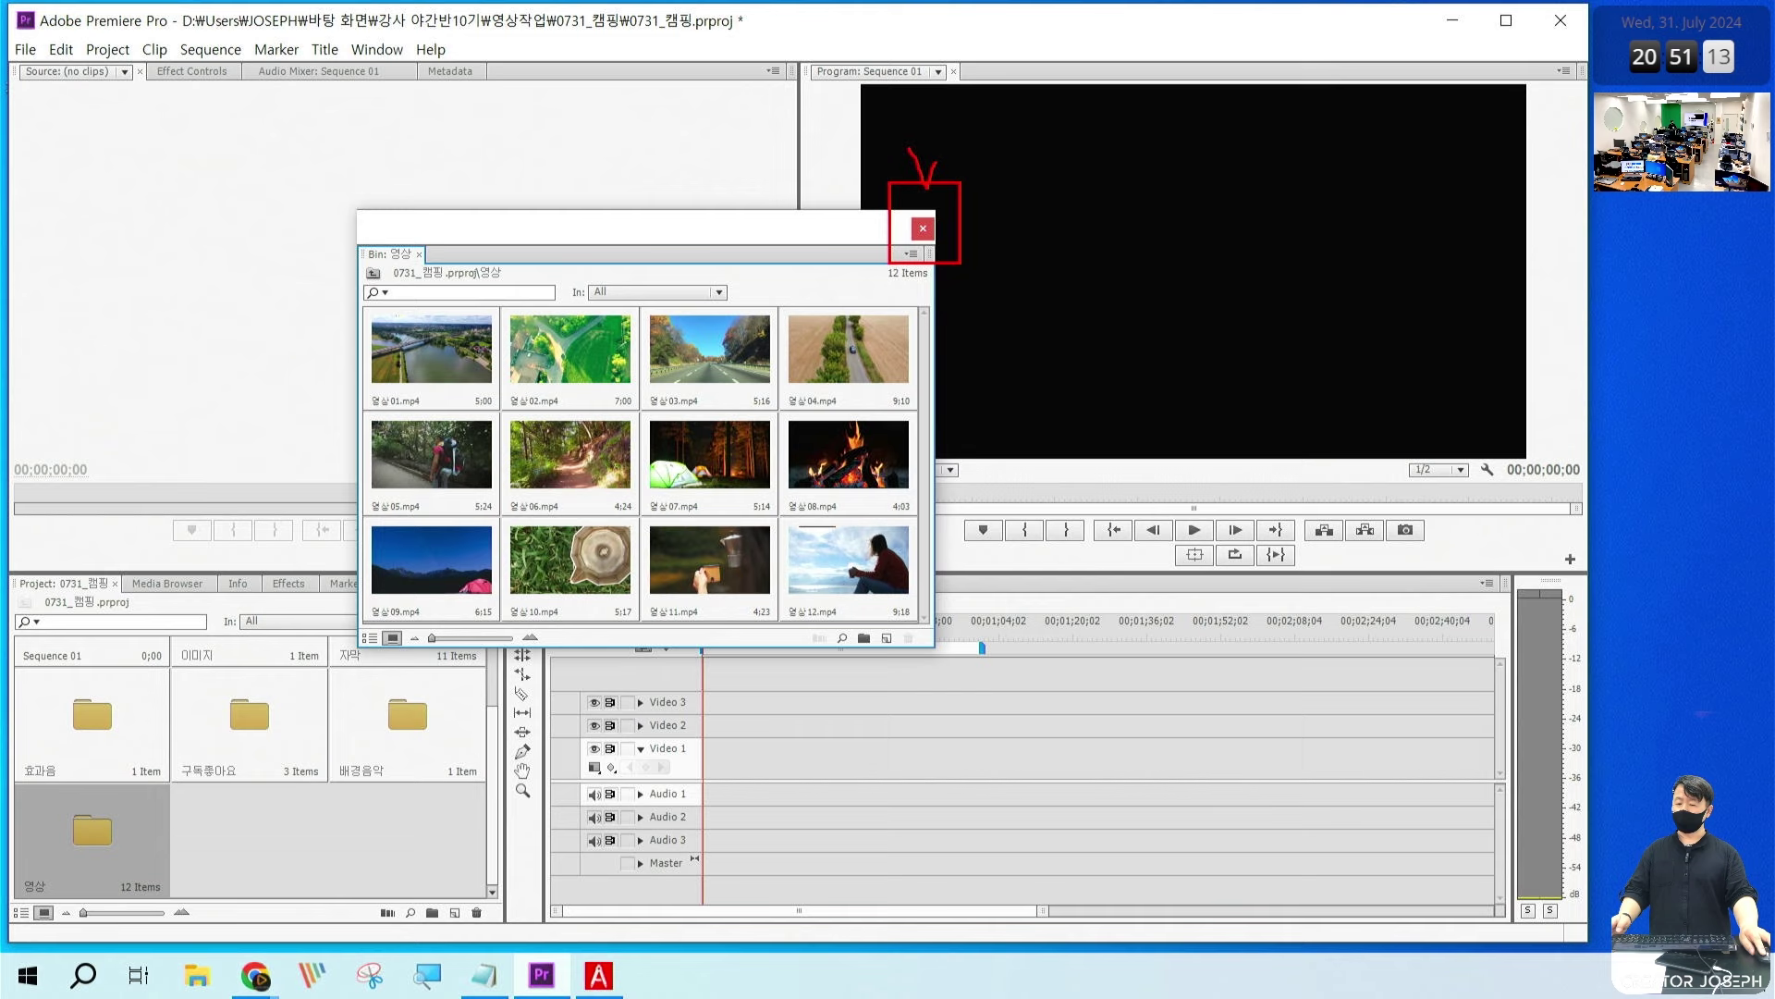
{"action": "key", "text": "Escape"}
Step: Shift the 영상 bin window slightly, mark its edges with red lines and outward arrows, and clear the markings
{"action": "left_click_drag", "start_coordinate": [819, 239], "coordinate": [778, 209]}
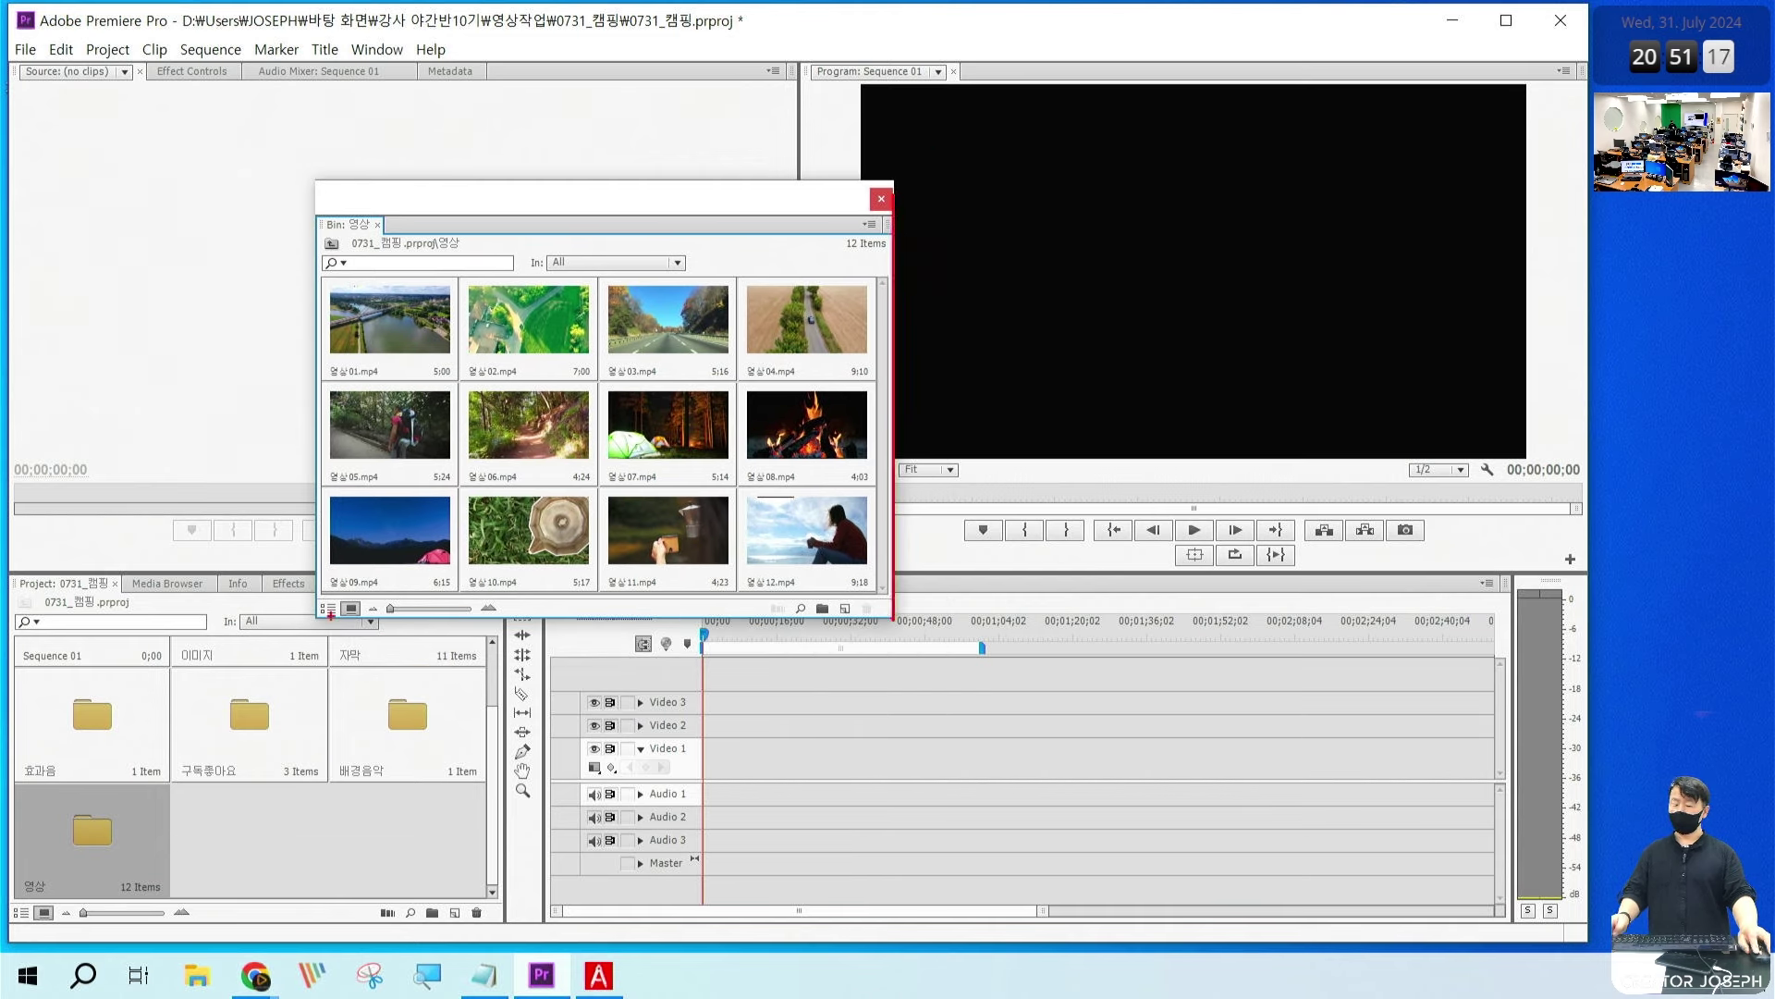
{"action": "left_click_drag", "start_coordinate": [323, 615], "coordinate": [889, 615]}
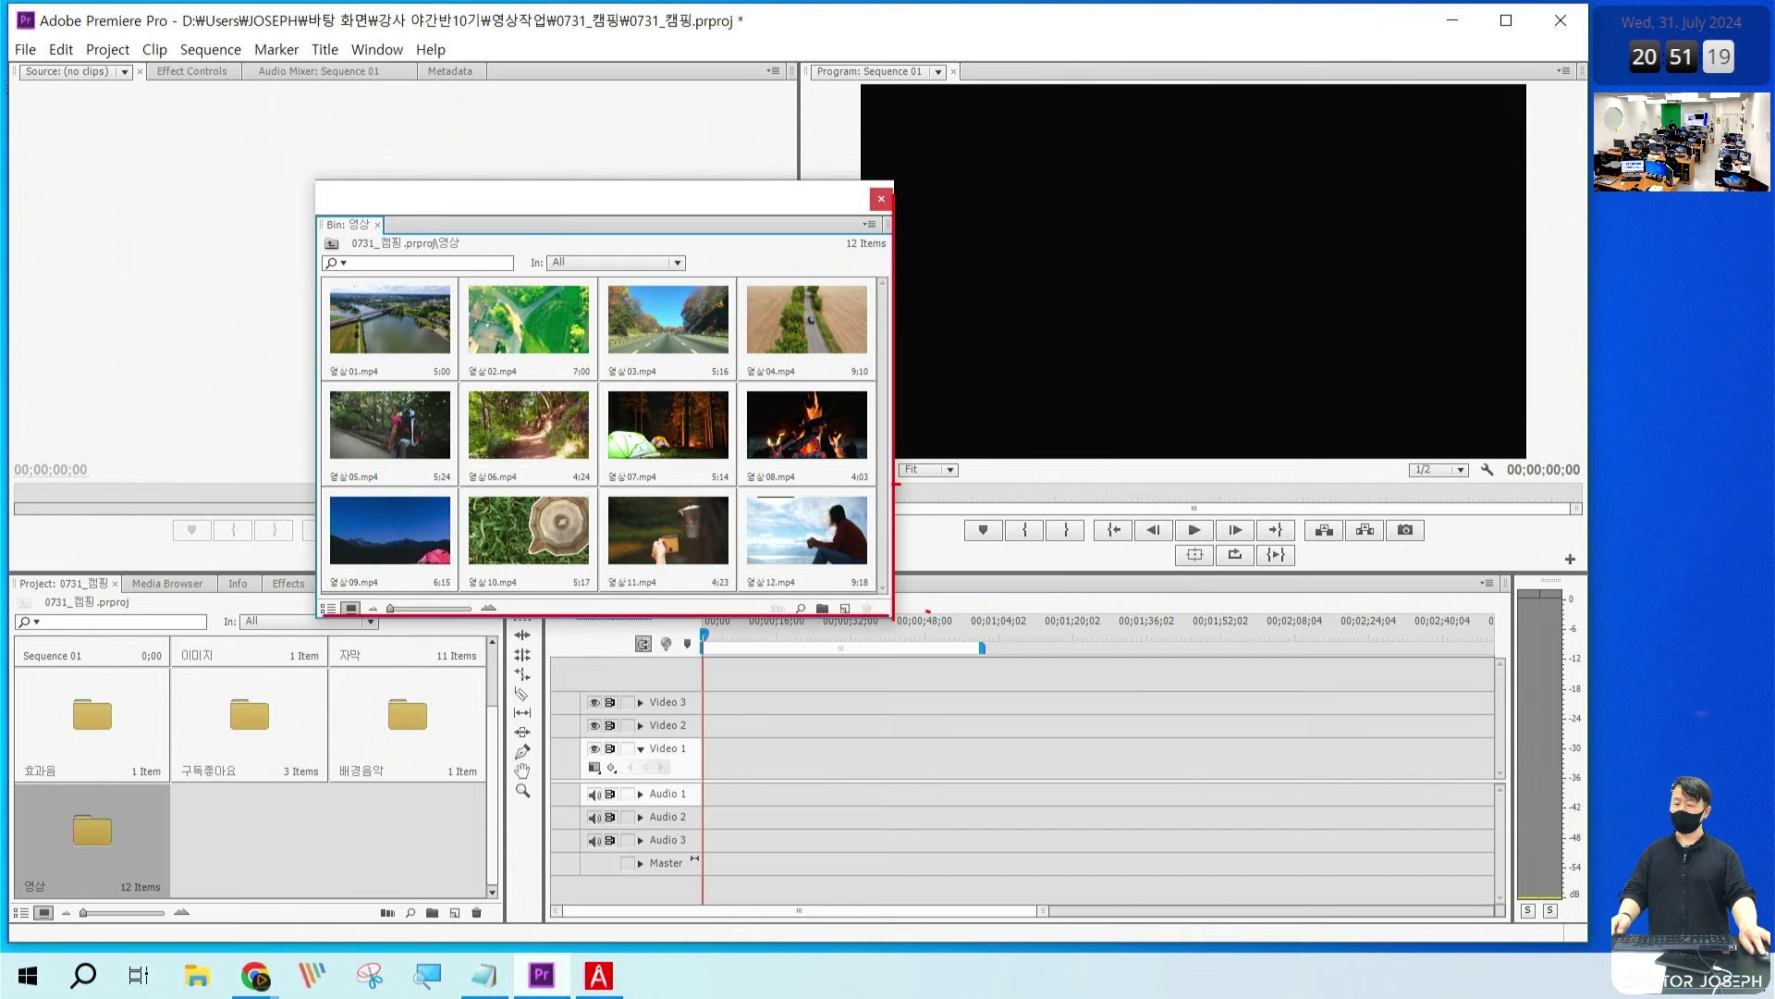
{"action": "left_click_drag", "start_coordinate": [899, 482], "coordinate": [1021, 472]}
{"action": "mouse_move", "coordinate": [988, 428]}
{"action": "left_mouse_down"}
{"action": "mouse_move", "coordinate": [1026, 459]}
{"action": "mouse_move", "coordinate": [963, 513]}
{"action": "left_mouse_up"}
{"action": "left_click_drag", "start_coordinate": [855, 606], "coordinate": [866, 723]}
{"action": "left_click_drag", "start_coordinate": [823, 680], "coordinate": [914, 696]}
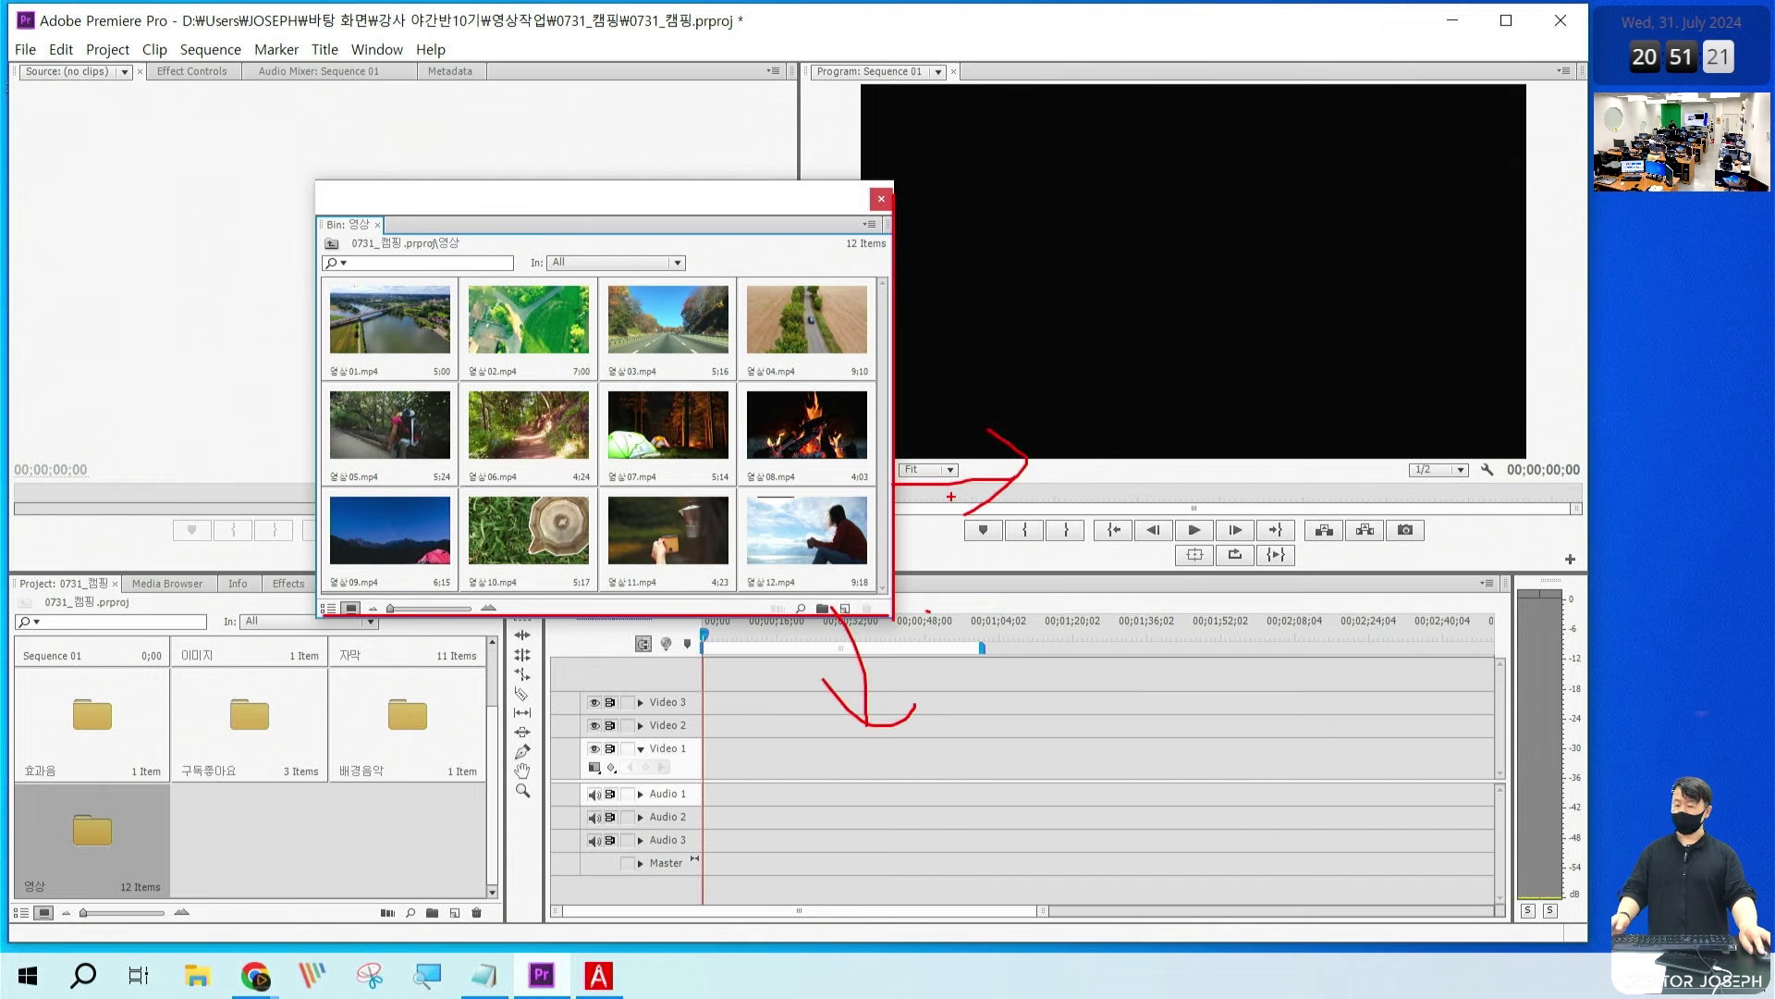
{"action": "key", "text": "Escape"}
Step: Widen the 영상 bin window to fit five thumbnails per row, make it taller, and move it over the Source monitor
{"action": "left_click_drag", "start_coordinate": [891, 616], "coordinate": [1140, 615]}
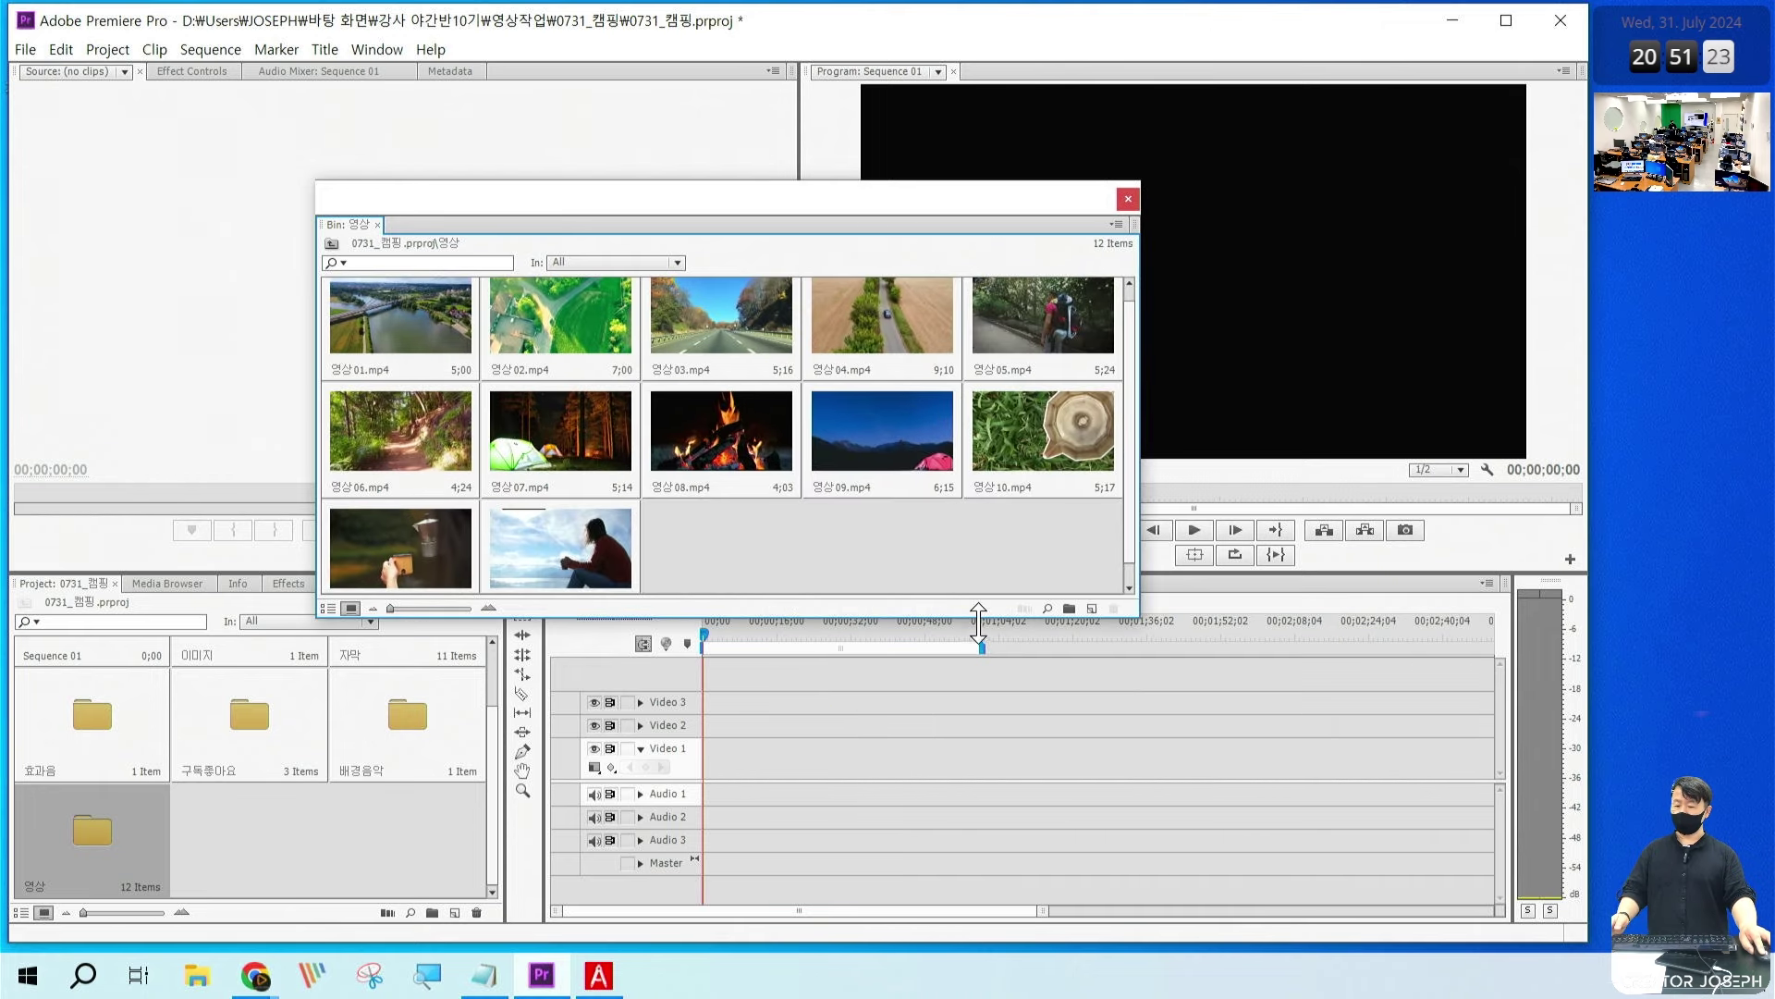
{"action": "left_click_drag", "start_coordinate": [978, 622], "coordinate": [979, 857]}
{"action": "left_click_drag", "start_coordinate": [876, 202], "coordinate": [643, 151]}
Step: Circle the timeline in red, clear the circles, and shorten the 영상 bin window to uncover the video tracks
{"action": "mouse_move", "coordinate": [1241, 874]}
{"action": "left_mouse_down"}
{"action": "mouse_move", "coordinate": [1211, 804]}
{"action": "mouse_move", "coordinate": [1304, 814]}
{"action": "left_mouse_up"}
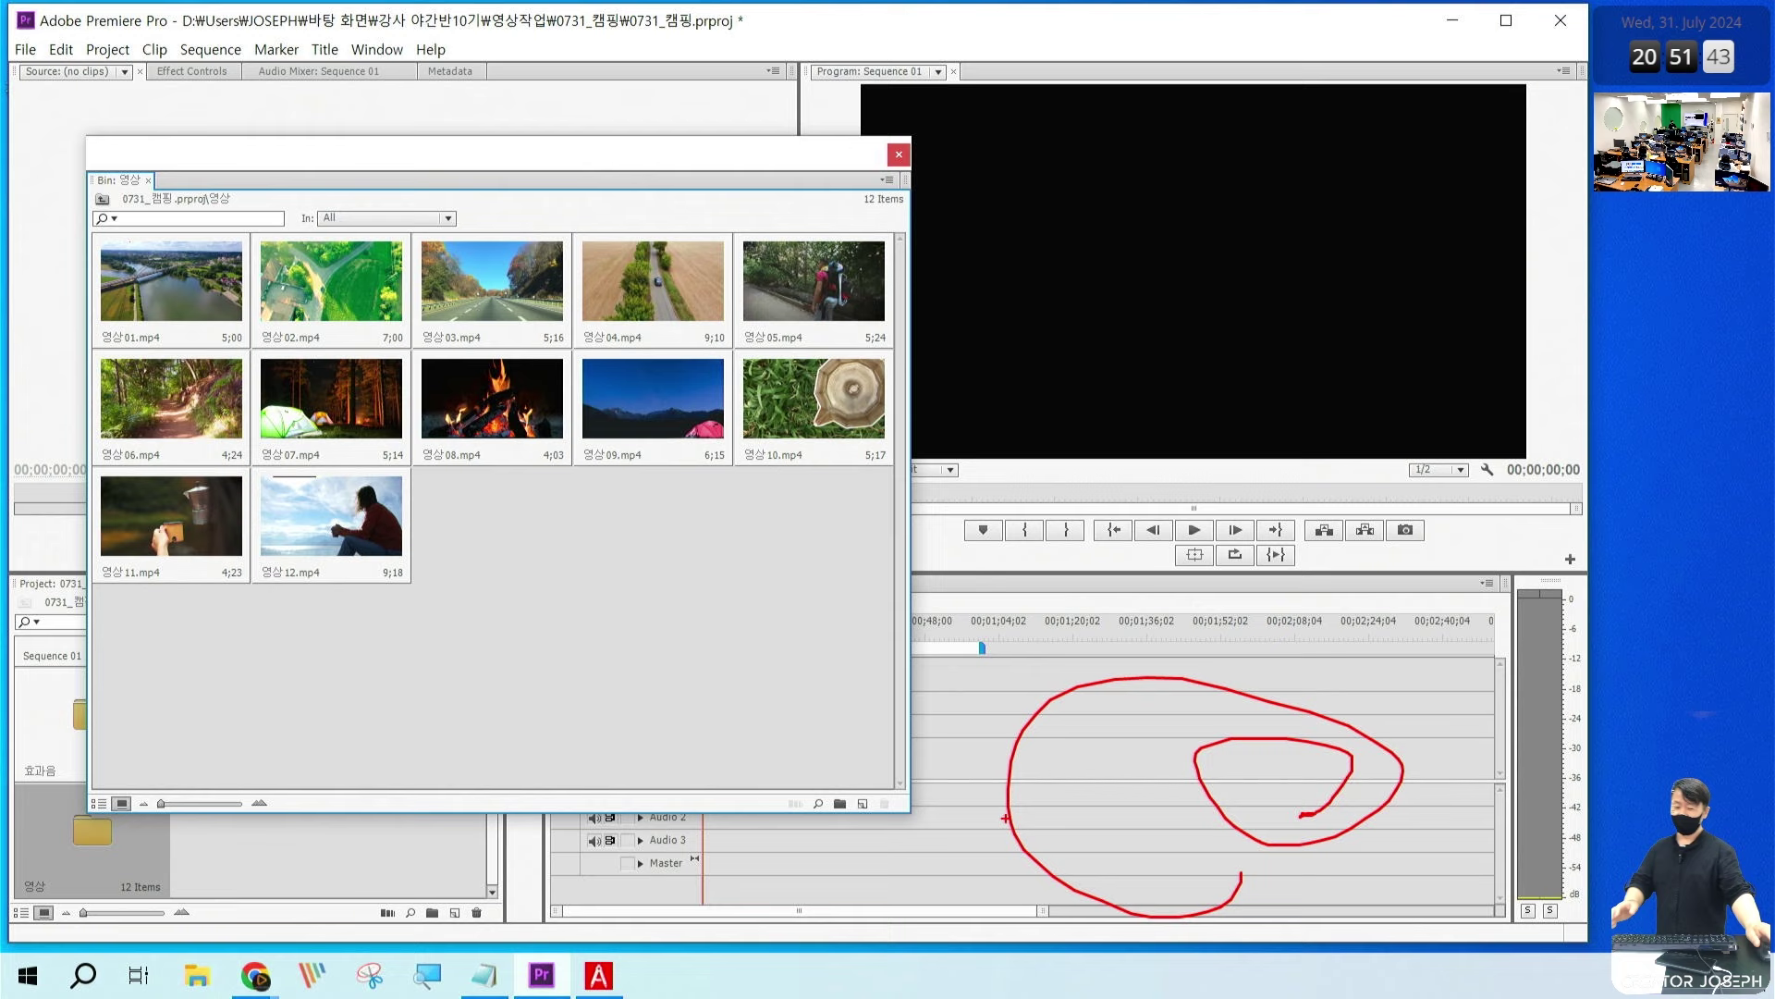
{"action": "key", "text": "Escape"}
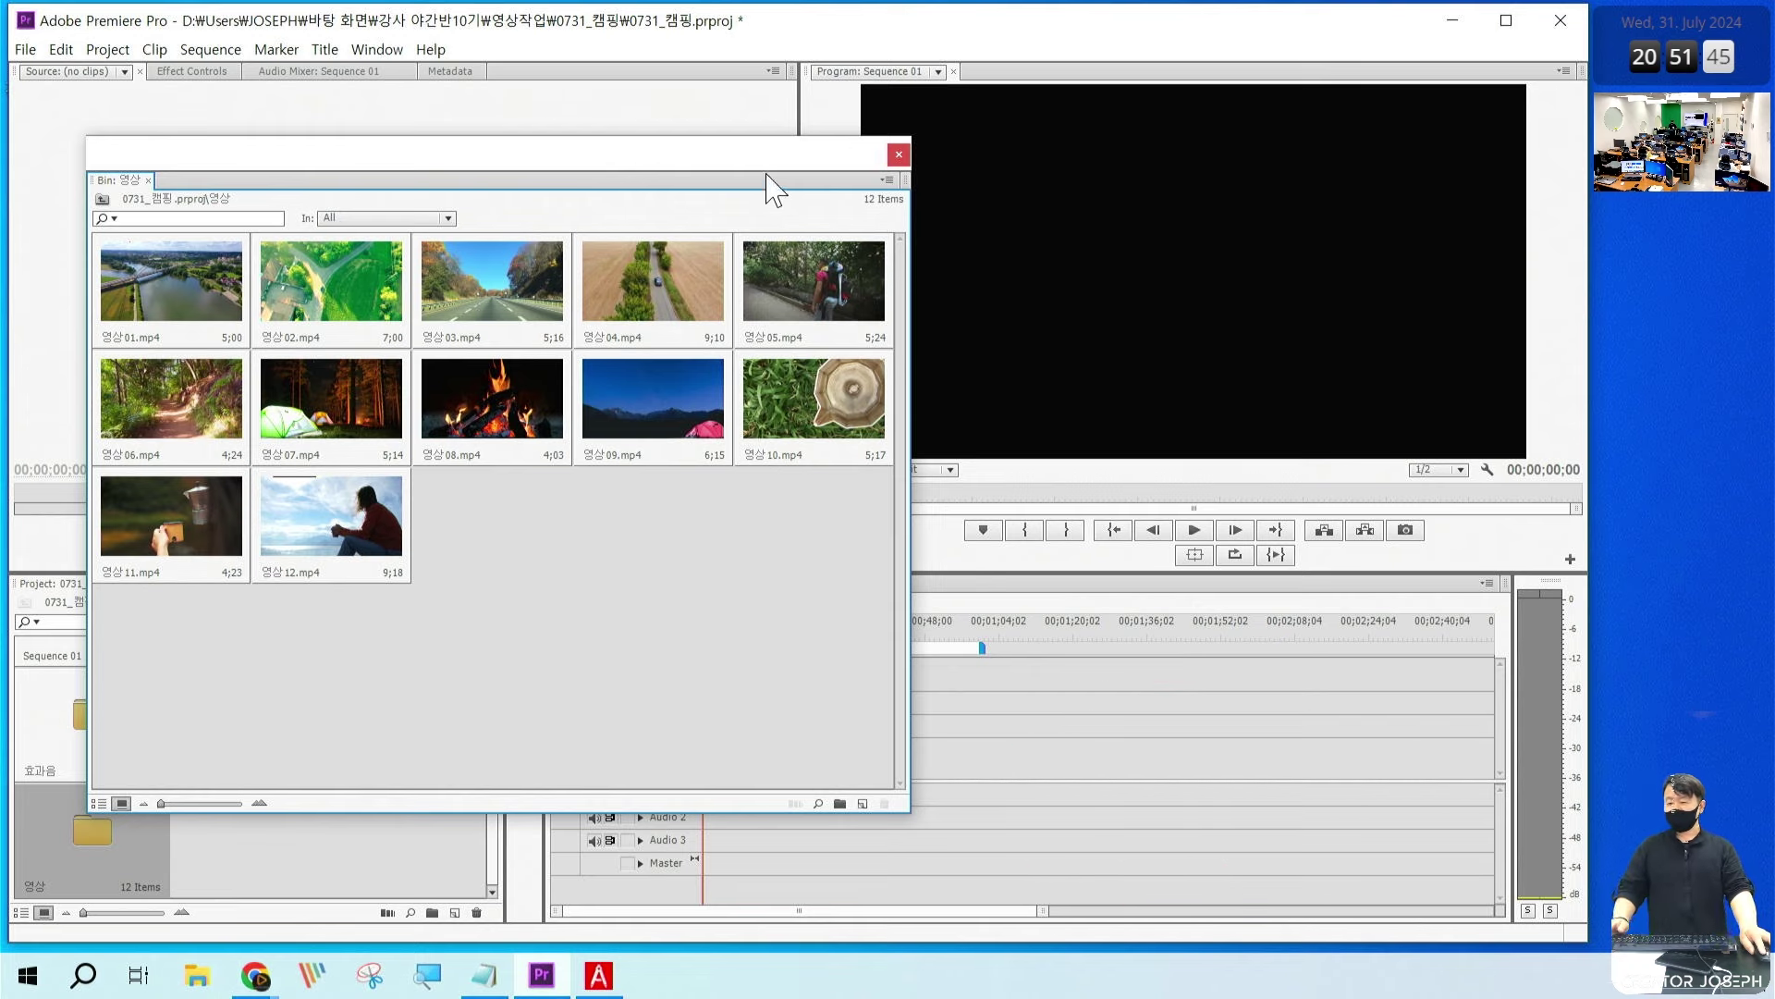
{"action": "mouse_move", "coordinate": [689, 156]}
{"action": "left_mouse_down"}
{"action": "mouse_move", "coordinate": [870, 127]}
{"action": "mouse_move", "coordinate": [764, 123]}
{"action": "left_mouse_up"}
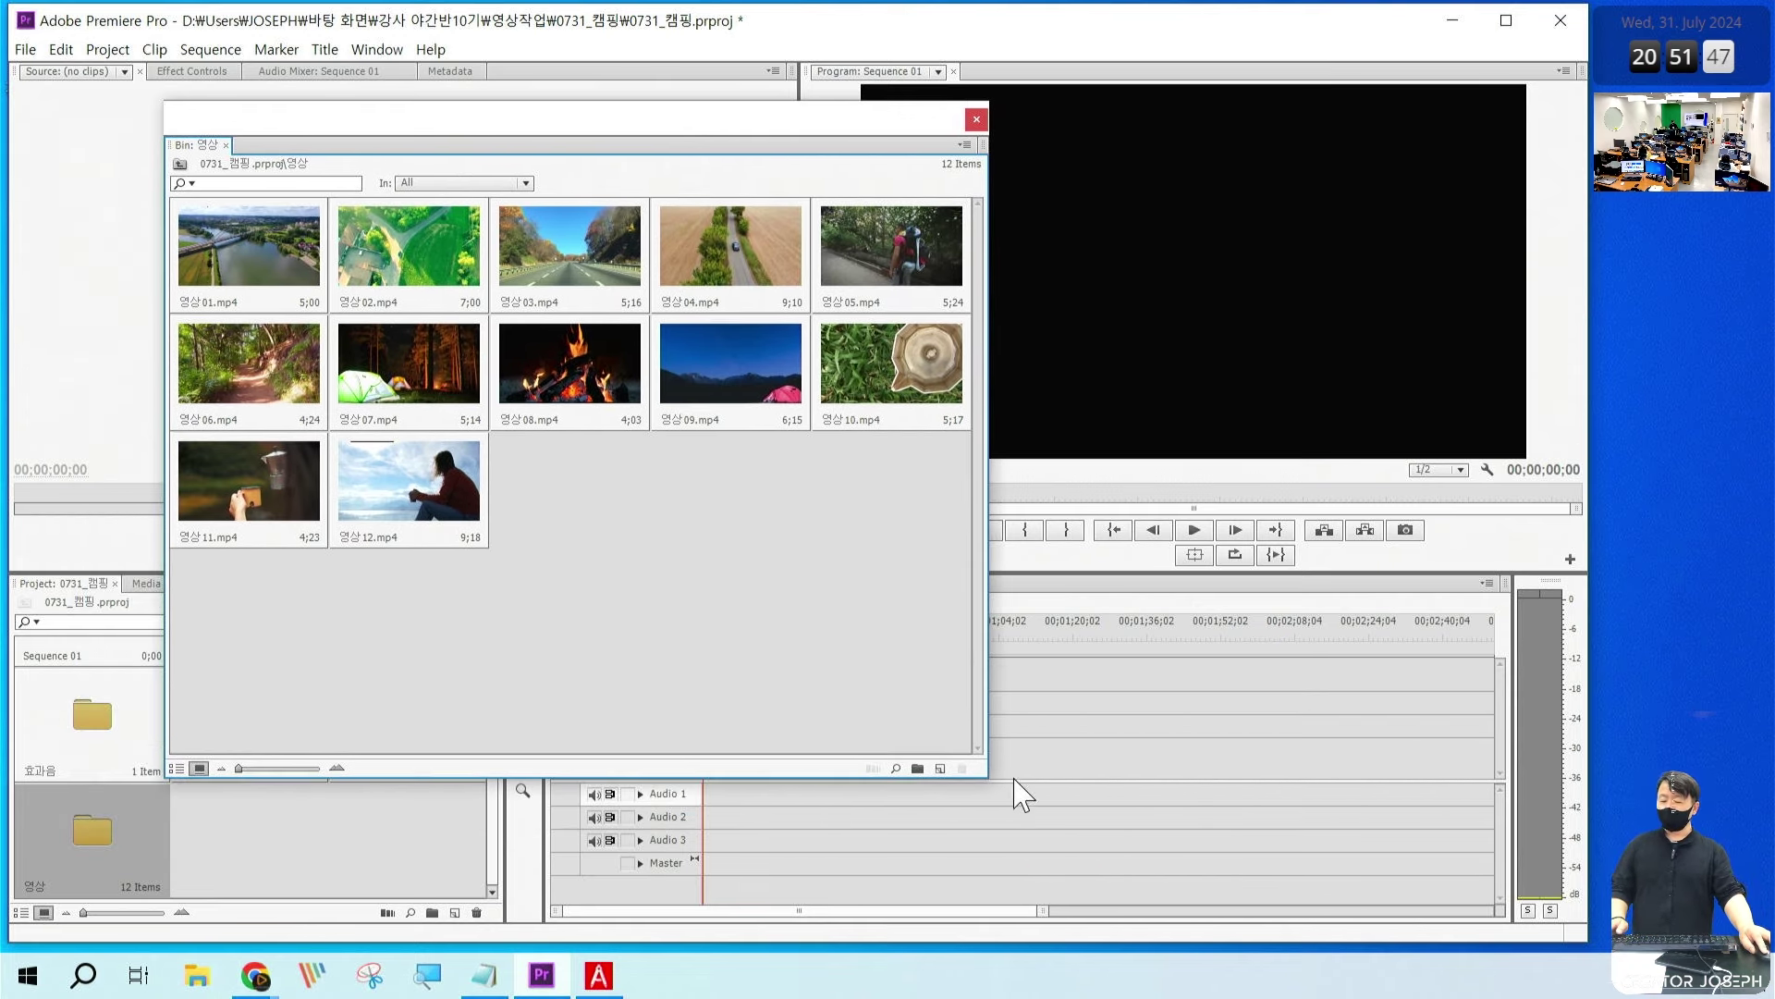
{"action": "left_click_drag", "start_coordinate": [994, 784], "coordinate": [990, 686]}
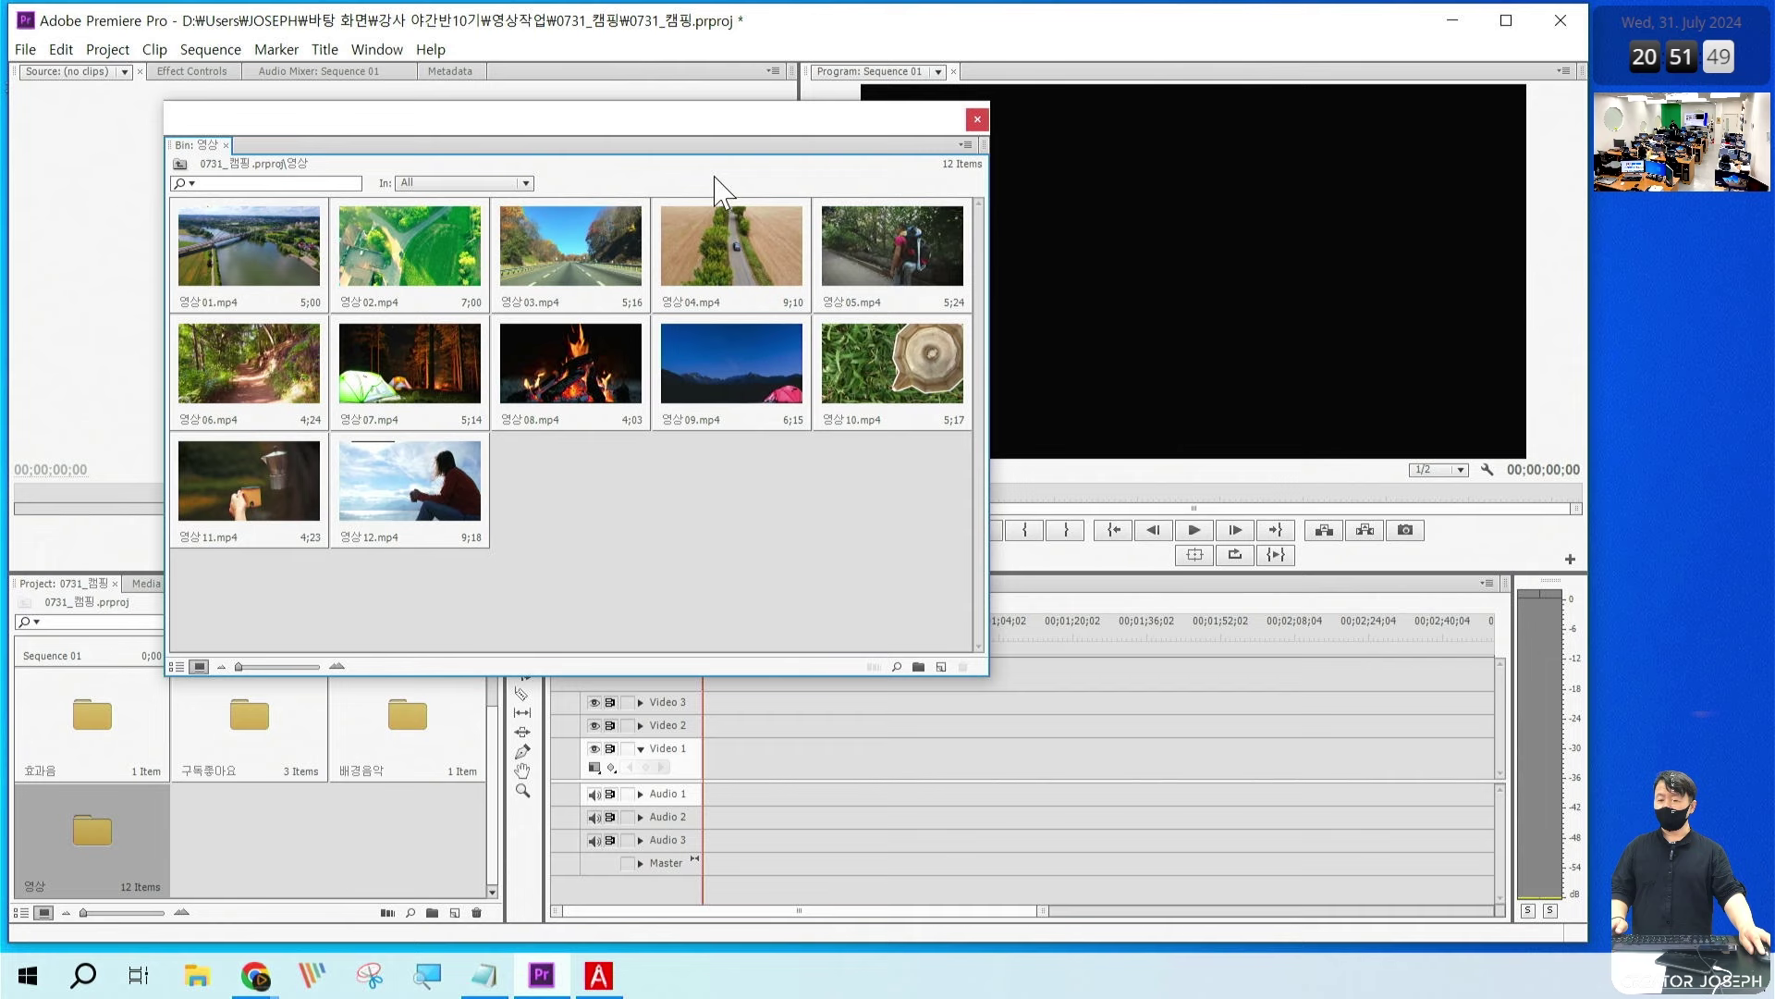
{"action": "left_click_drag", "start_coordinate": [689, 131], "coordinate": [695, 141]}
Step: Mark the 영상 bin window's title bar, empty area and borders in red, clearing the marks after each explanation
{"action": "key", "text": "ctrl+2"}
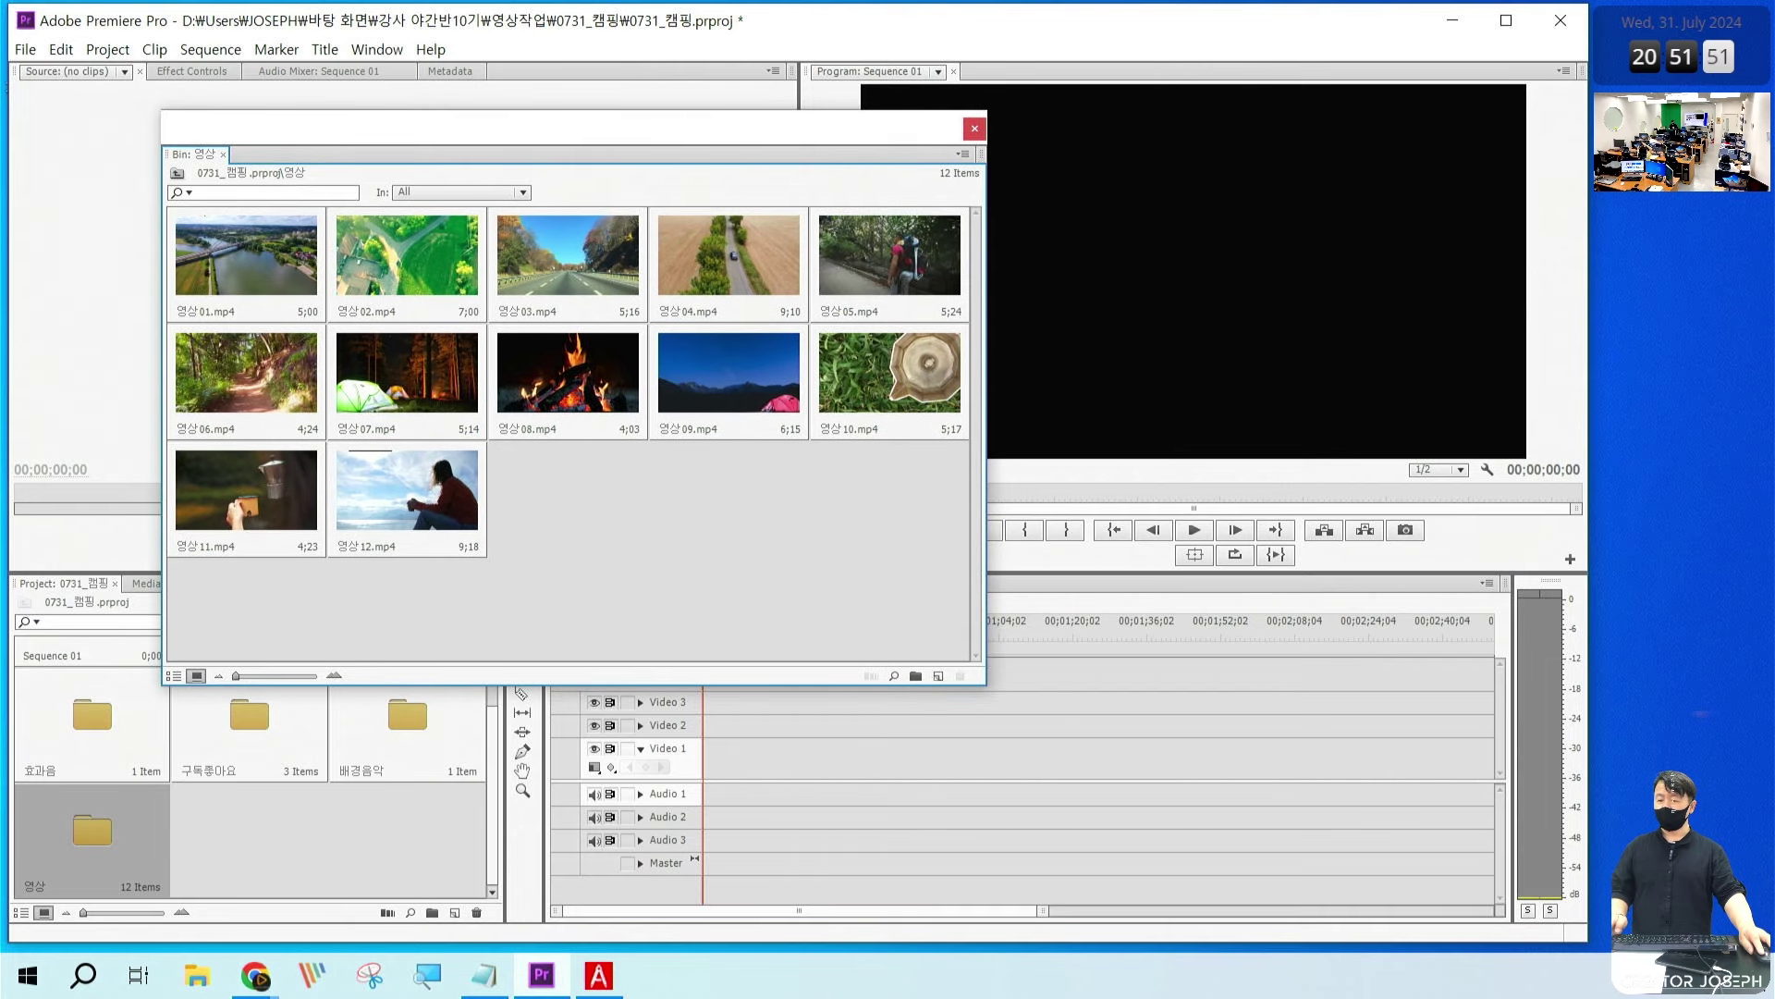
{"action": "left_click_drag", "start_coordinate": [577, 111], "coordinate": [603, 113]}
{"action": "left_click_drag", "start_coordinate": [608, 561], "coordinate": [639, 559]}
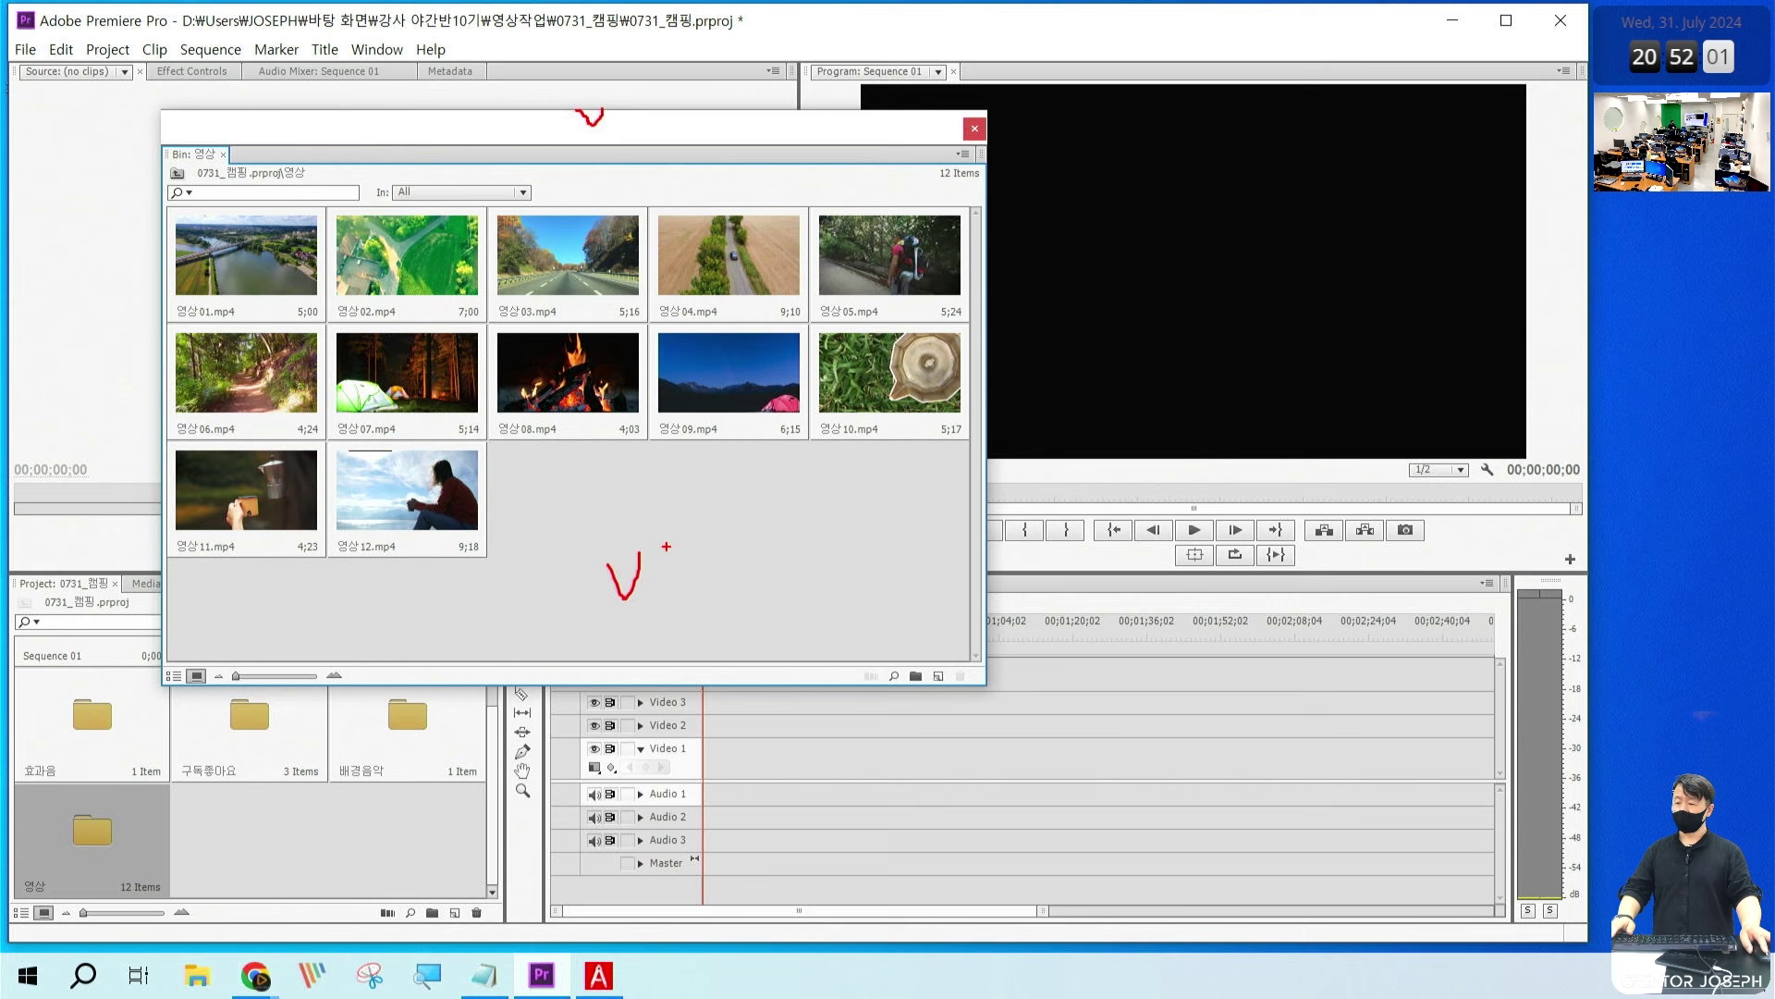
{"action": "key", "text": "Escape"}
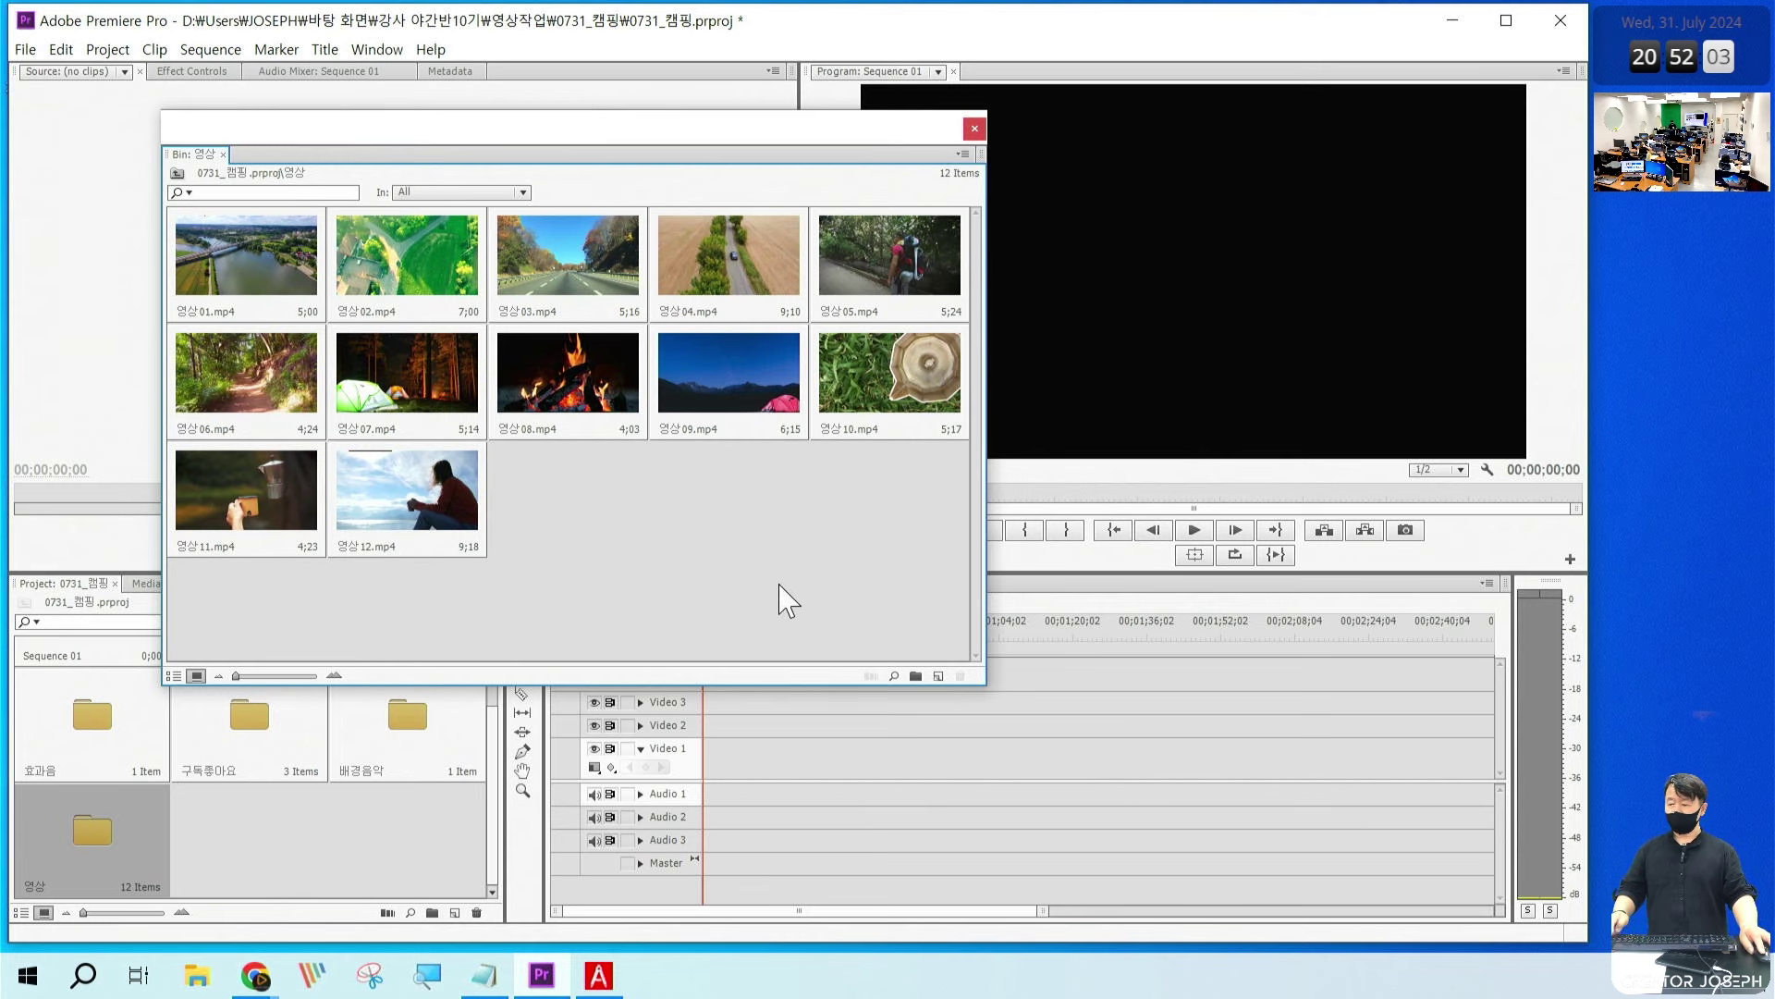
{"action": "left_click_drag", "start_coordinate": [529, 145], "coordinate": [569, 195]}
{"action": "left_click_drag", "start_coordinate": [543, 108], "coordinate": [587, 198]}
{"action": "left_click_drag", "start_coordinate": [177, 484], "coordinate": [170, 434]}
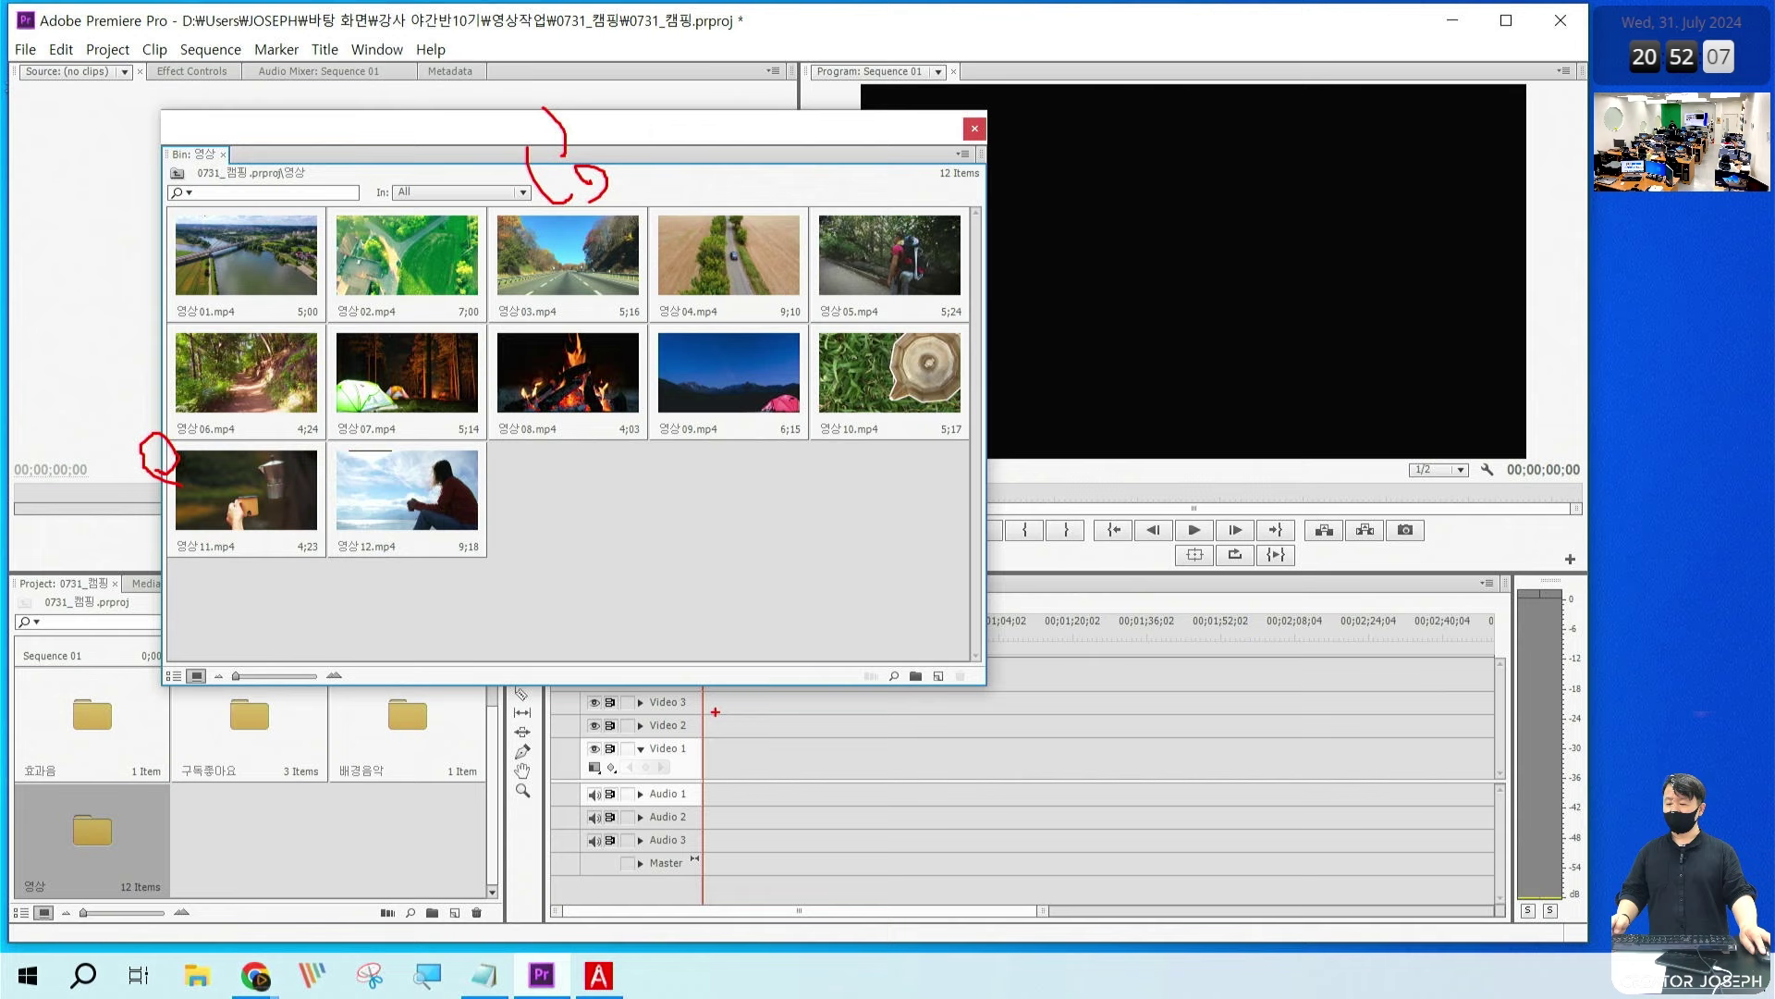
{"action": "mouse_move", "coordinate": [715, 712]}
{"action": "left_mouse_down"}
{"action": "mouse_move", "coordinate": [620, 671]}
{"action": "mouse_move", "coordinate": [676, 663]}
{"action": "left_mouse_up"}
{"action": "key", "text": "Escape"}
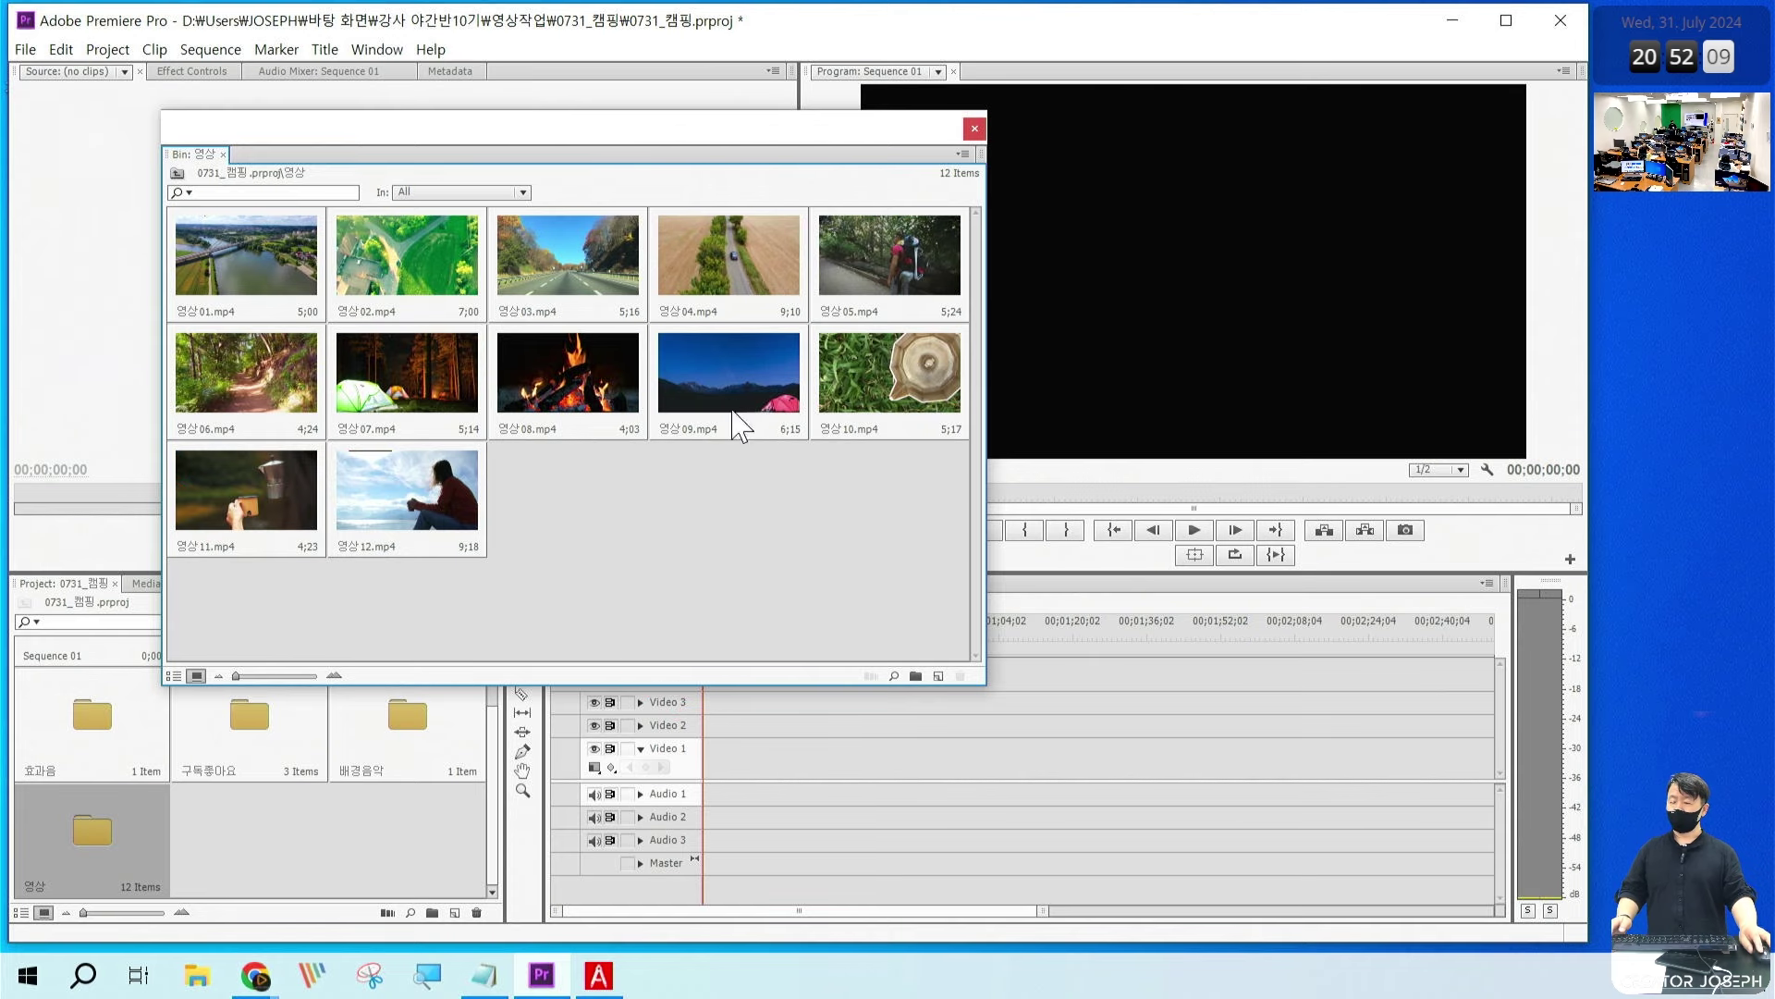
Step: Nudge the 영상 bin window slightly upward and select all the video clips in it
{"action": "mouse_move", "coordinate": [708, 134]}
{"action": "left_mouse_down"}
{"action": "mouse_move", "coordinate": [744, 137]}
{"action": "mouse_move", "coordinate": [710, 122]}
{"action": "left_mouse_up"}
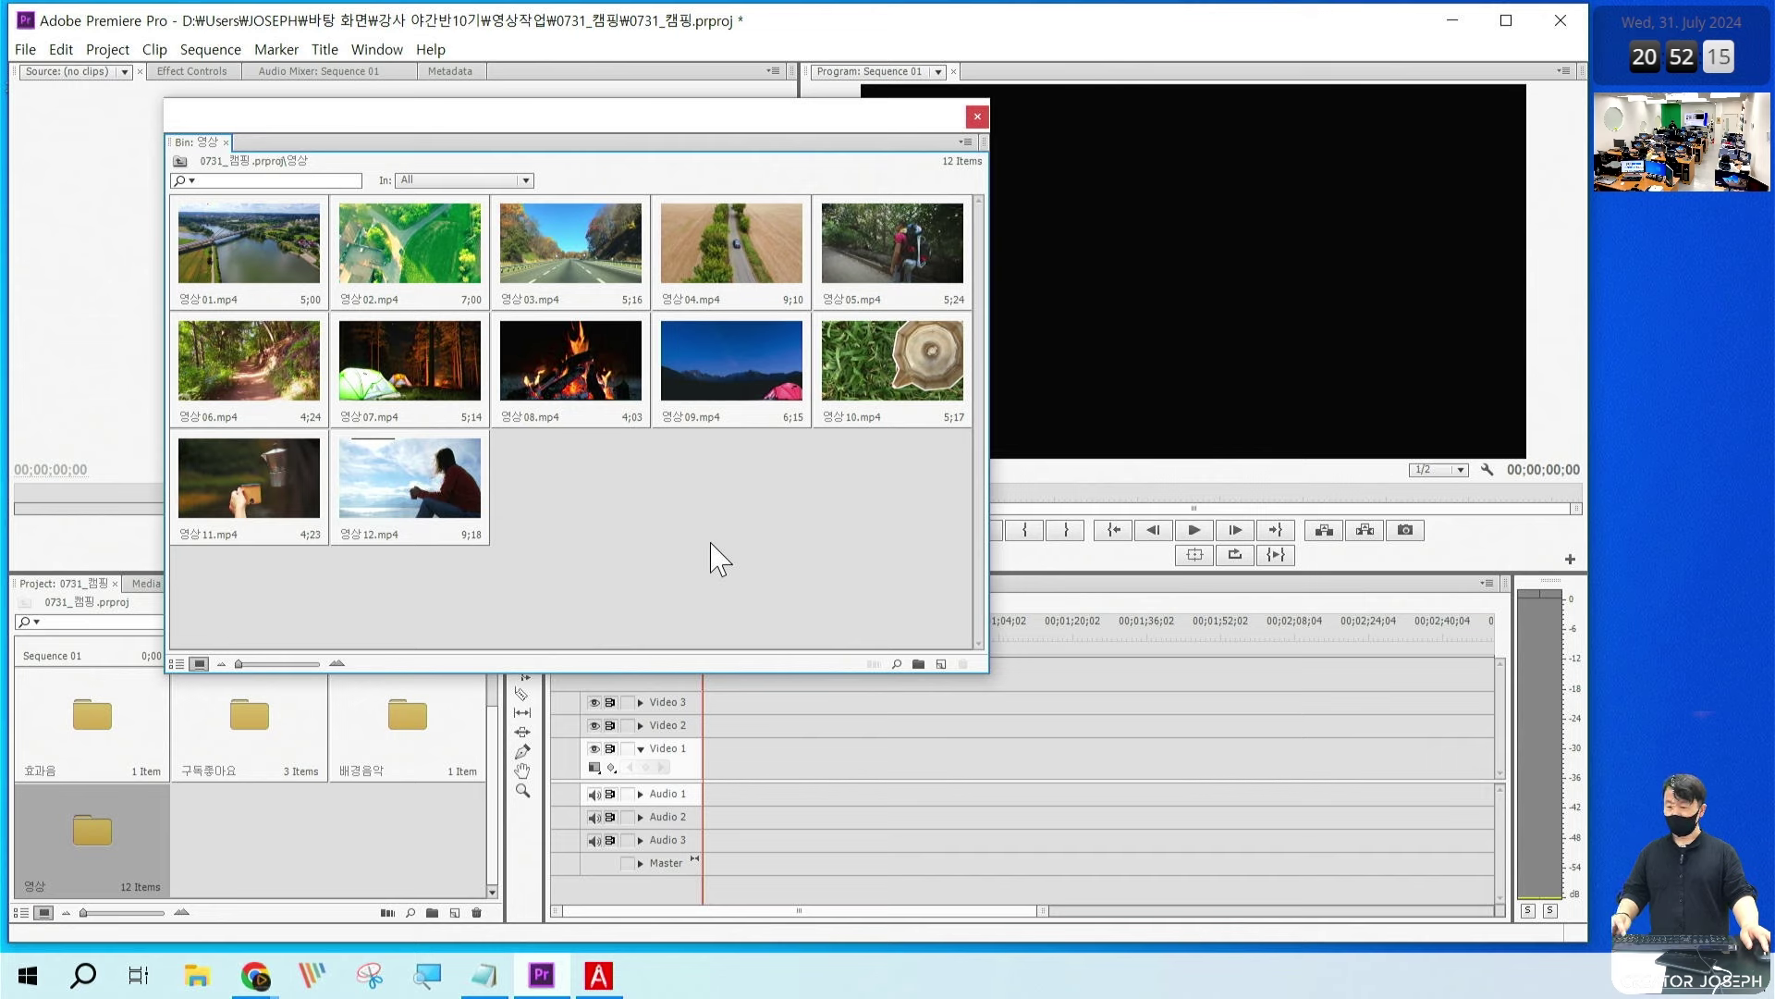
{"action": "key", "text": "ctrl+a"}
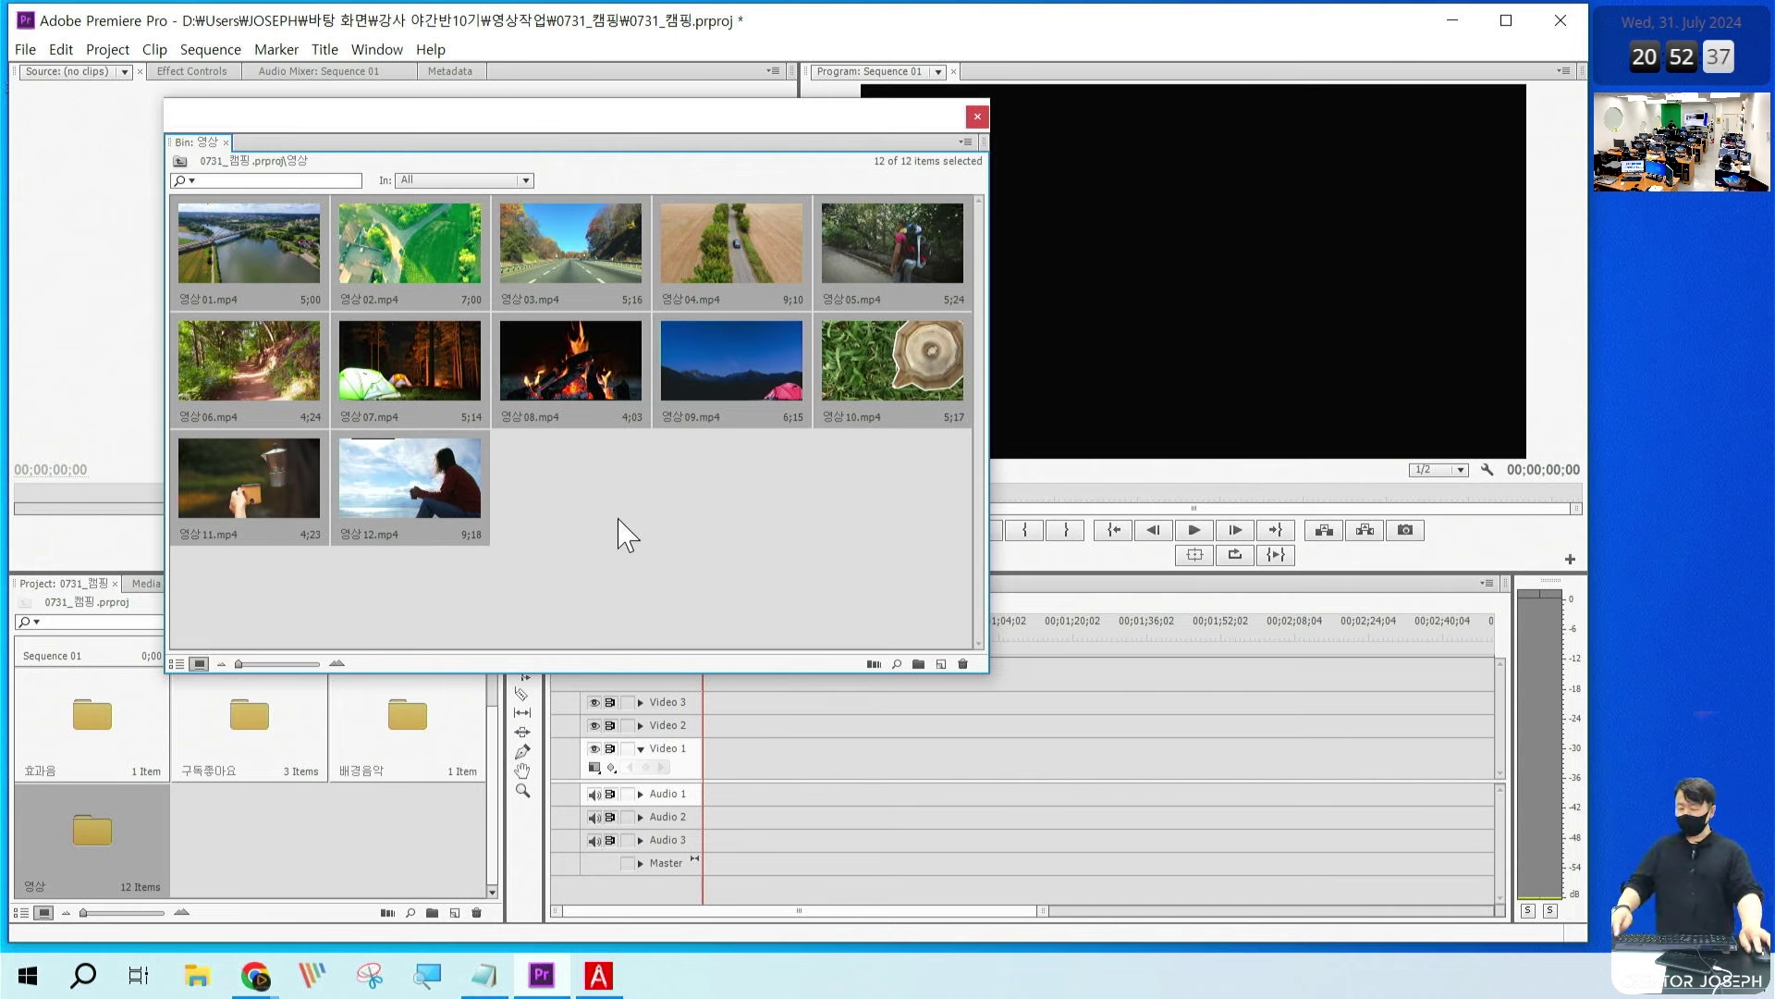
Step: Draw a red path from the selected clips to the timeline, box the clips in red, and clear the marks
{"action": "left_click_drag", "start_coordinate": [601, 396], "coordinate": [518, 356]}
{"action": "mouse_move", "coordinate": [860, 497]}
{"action": "left_mouse_down"}
{"action": "mouse_move", "coordinate": [892, 727]}
{"action": "mouse_move", "coordinate": [866, 793]}
{"action": "left_mouse_up"}
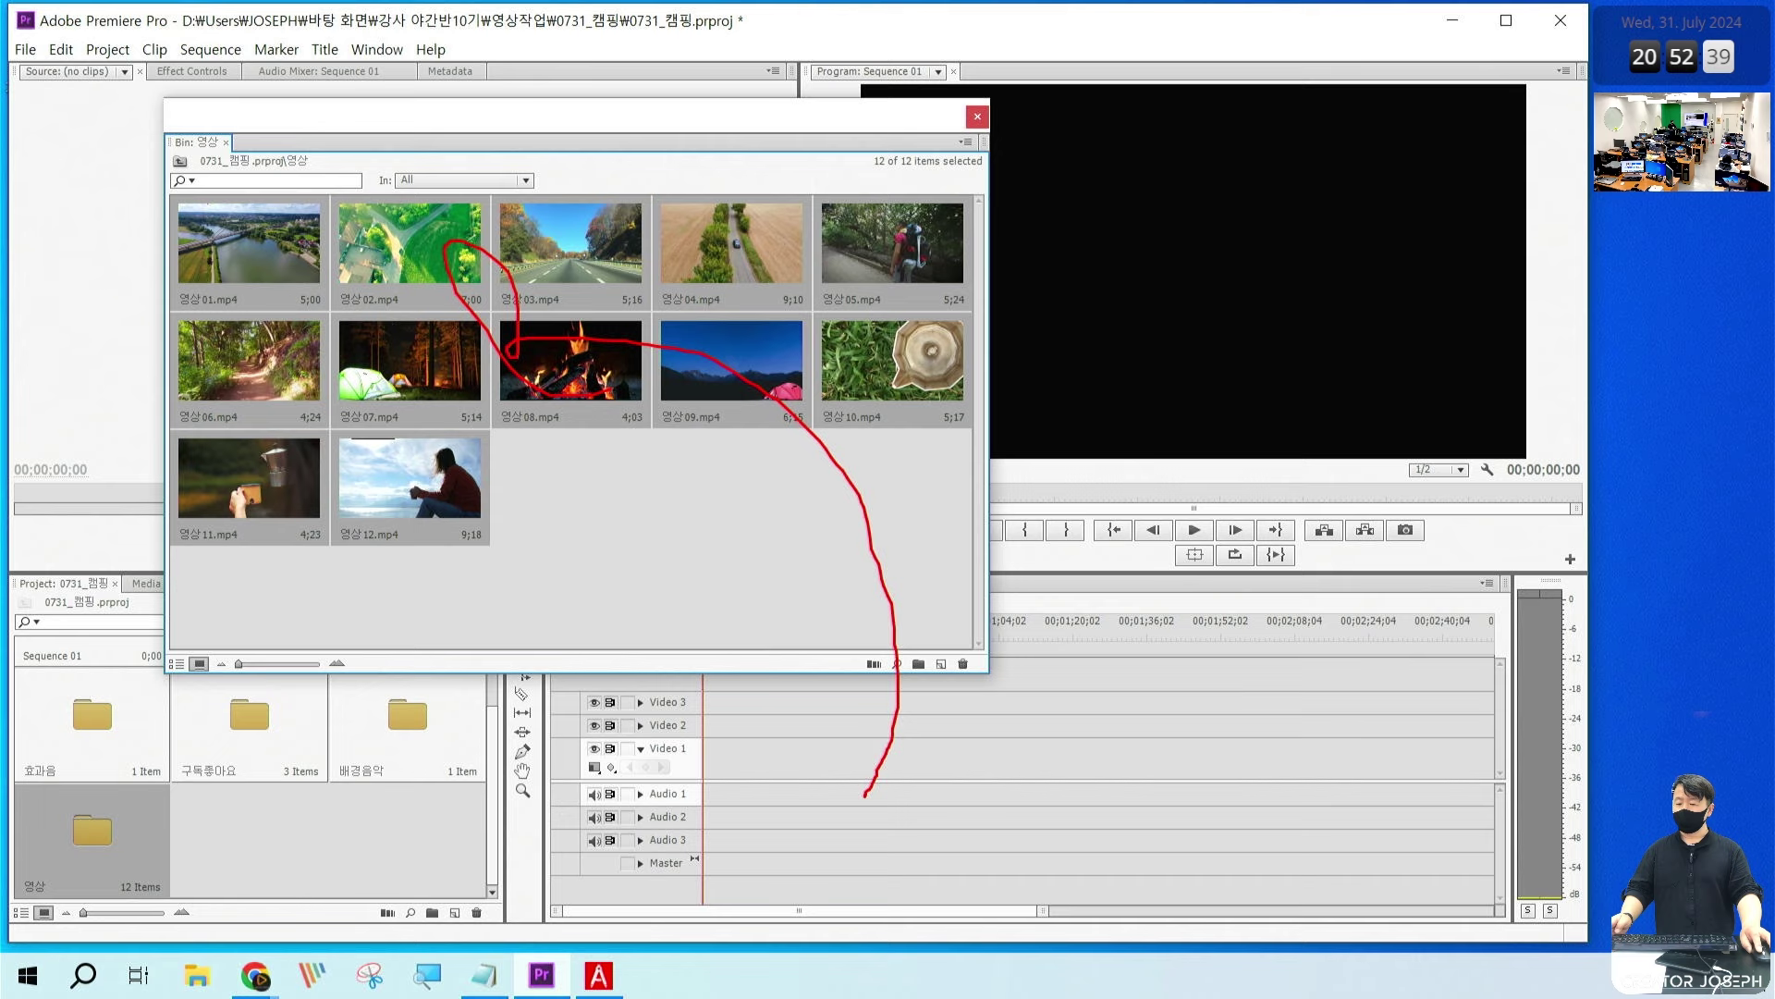
{"action": "mouse_move", "coordinate": [184, 182]}
{"action": "left_mouse_down"}
{"action": "mouse_move", "coordinate": [642, 555]}
{"action": "mouse_move", "coordinate": [984, 582]}
{"action": "left_mouse_up"}
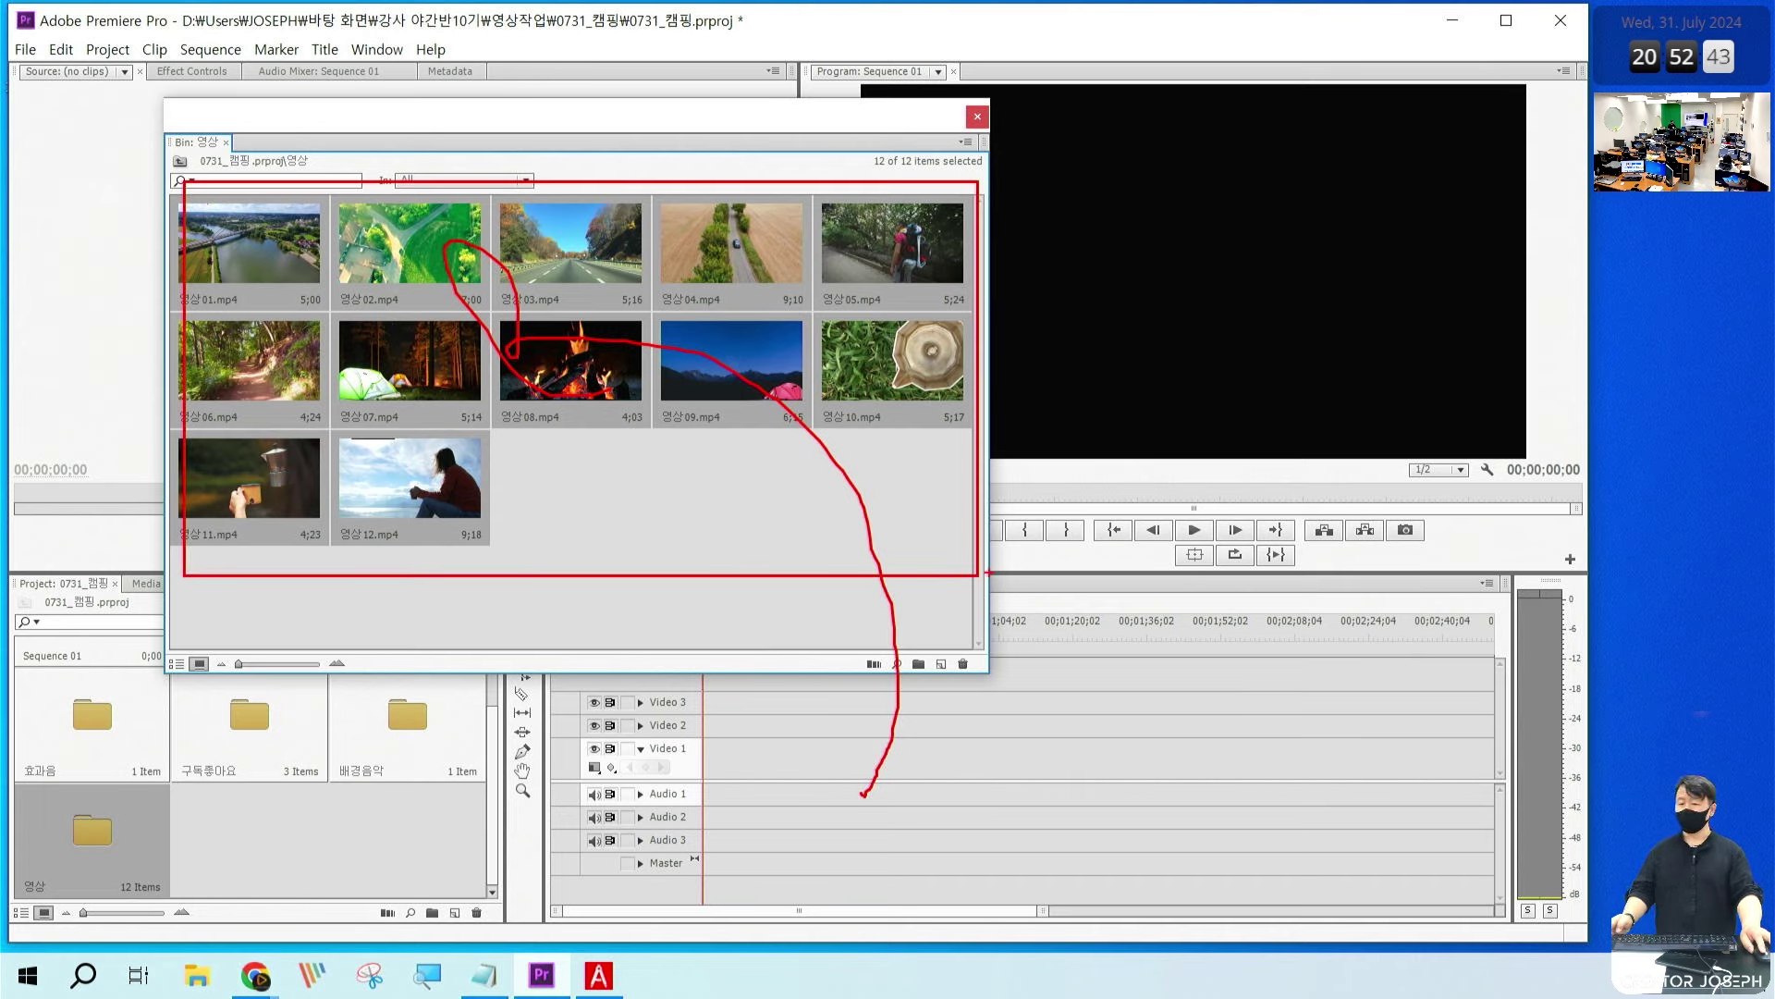
{"action": "key", "text": "Escape"}
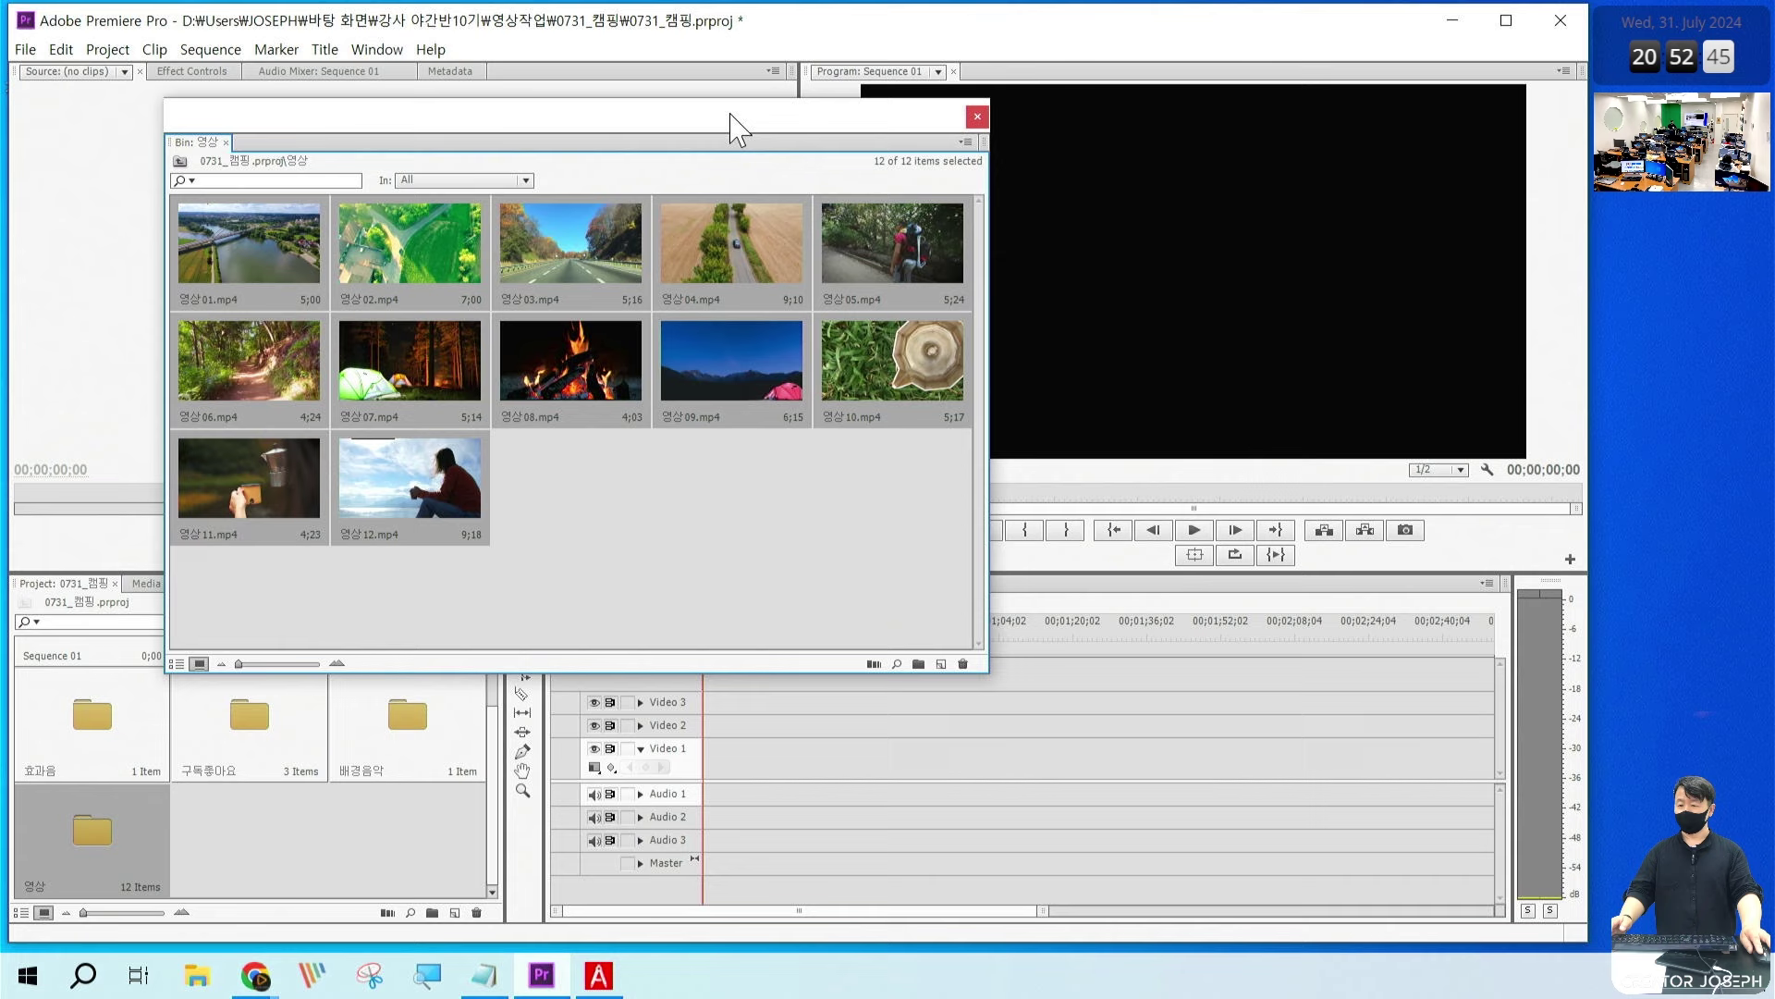
Step: Move the 영상 bin window slightly up and left, and mark its Automate to Sequence command in red
{"action": "left_click_drag", "start_coordinate": [733, 121], "coordinate": [700, 88]}
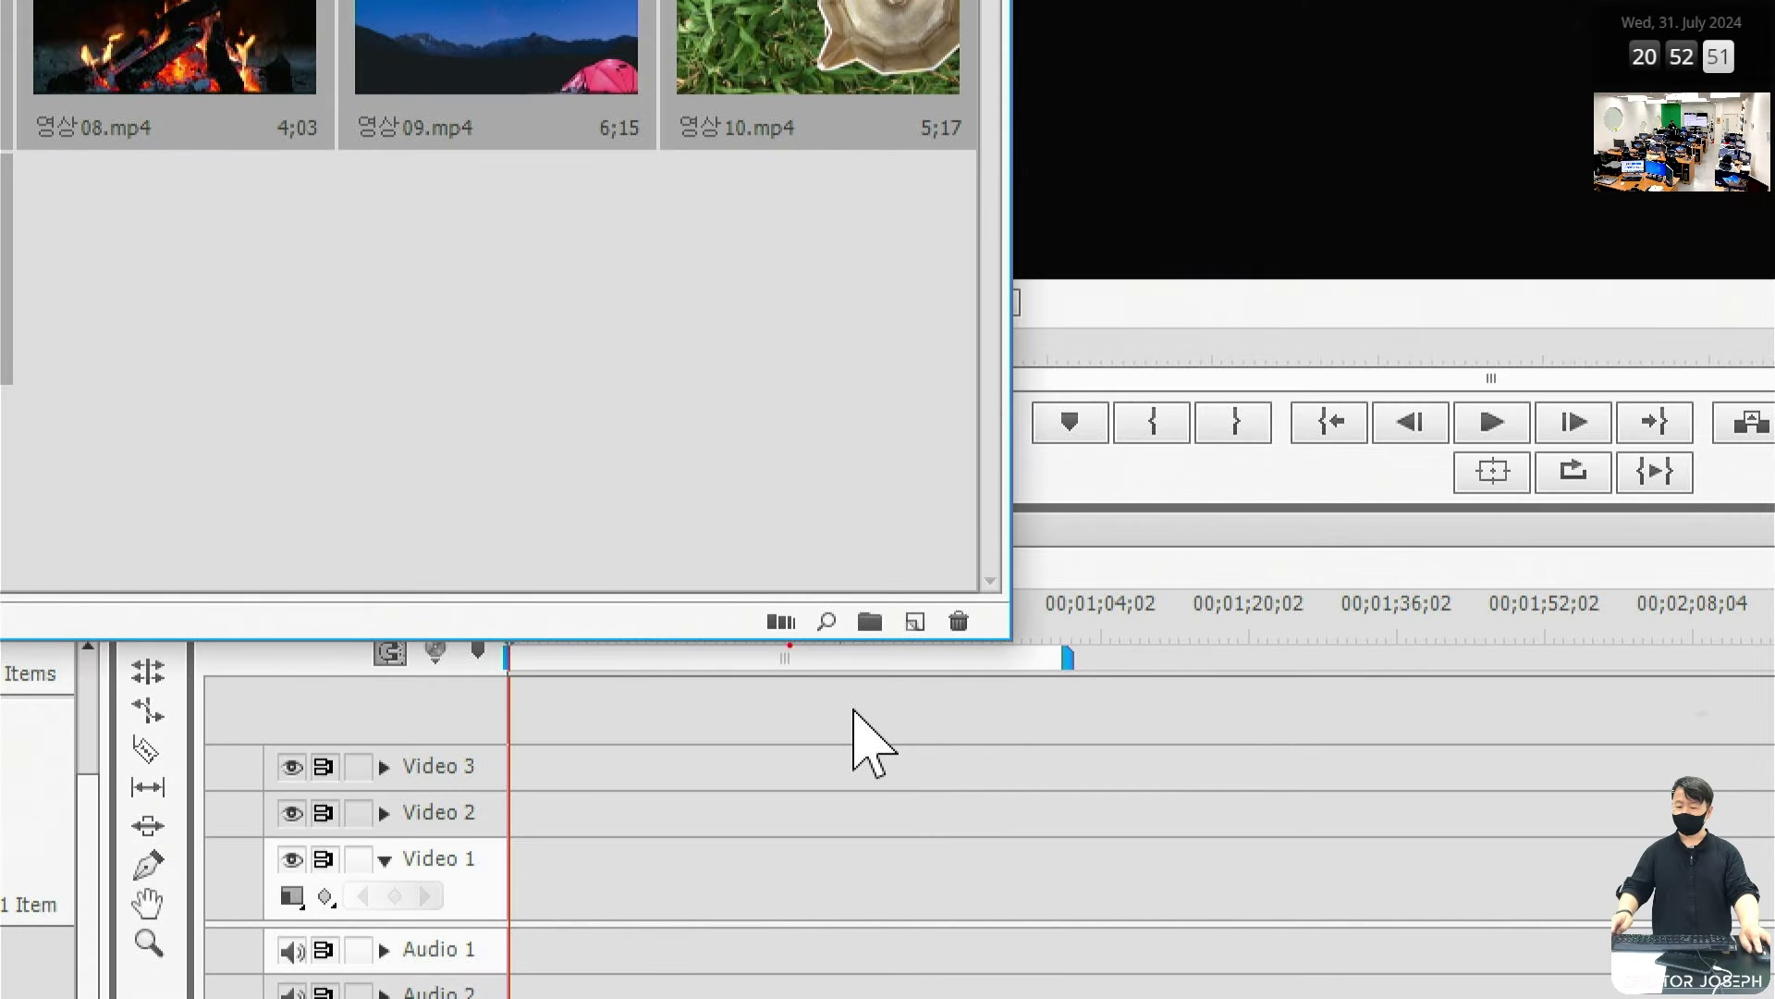
{"action": "left_click_drag", "start_coordinate": [733, 555], "coordinate": [1027, 668]}
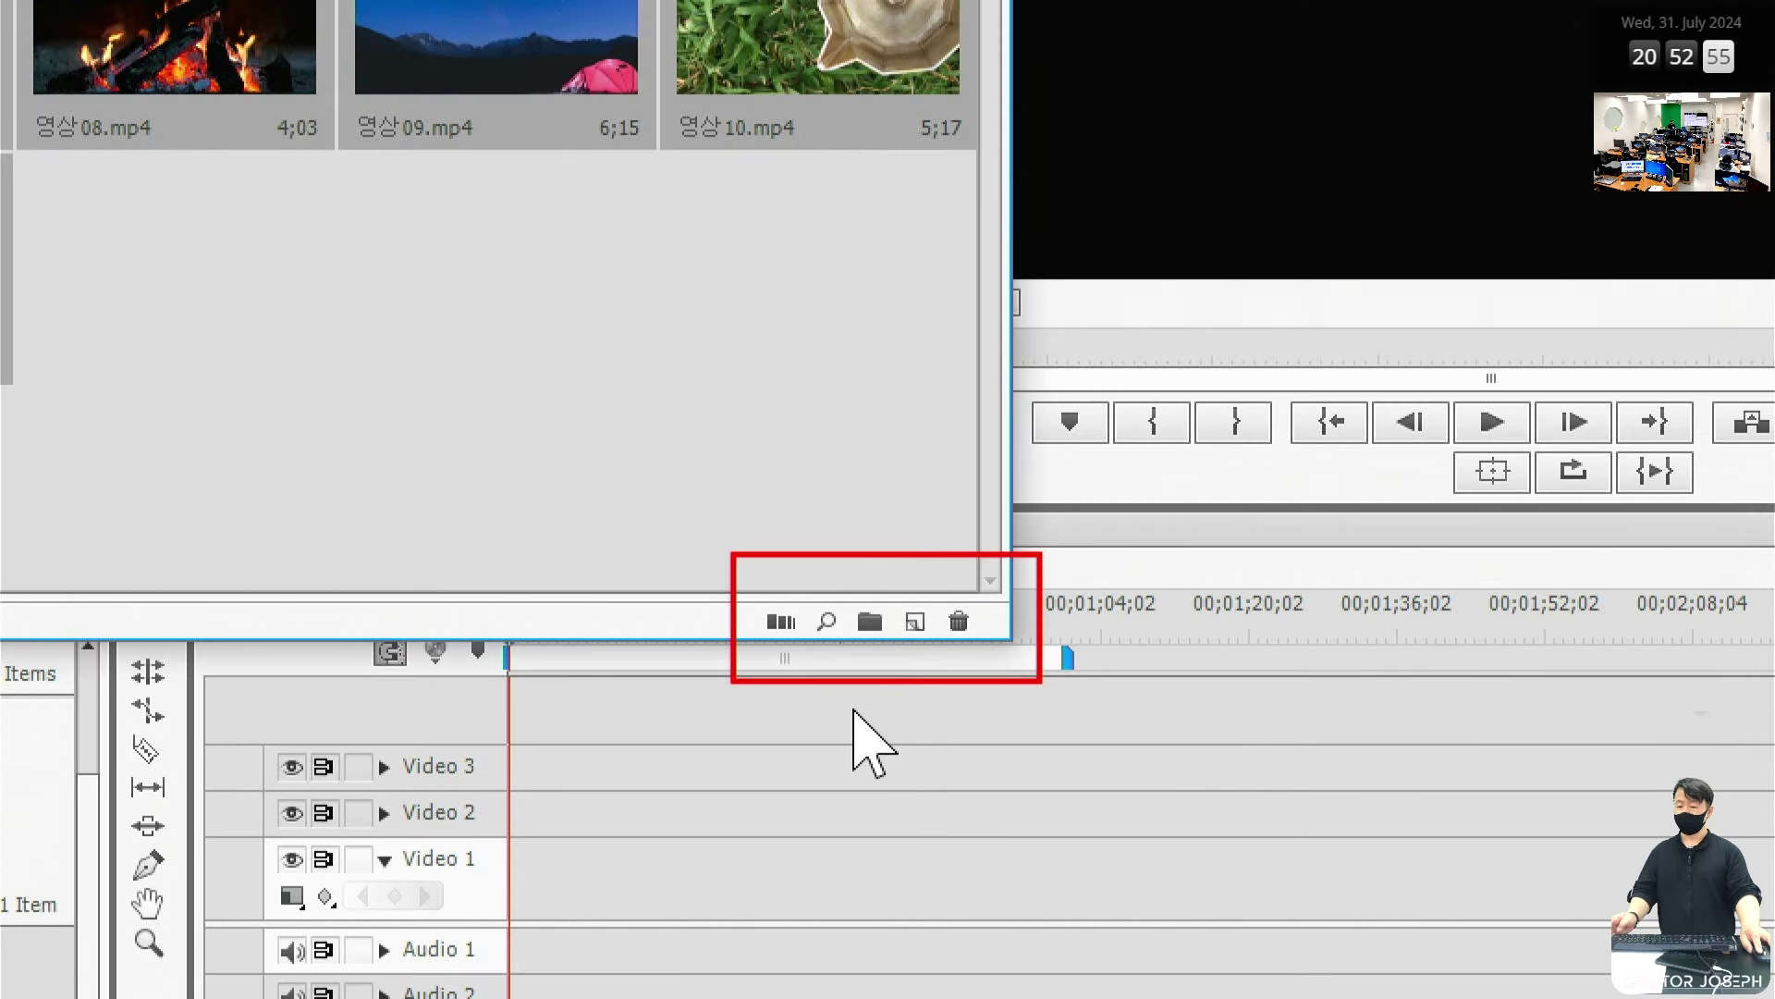
{"action": "left_click_drag", "start_coordinate": [753, 588], "coordinate": [816, 660]}
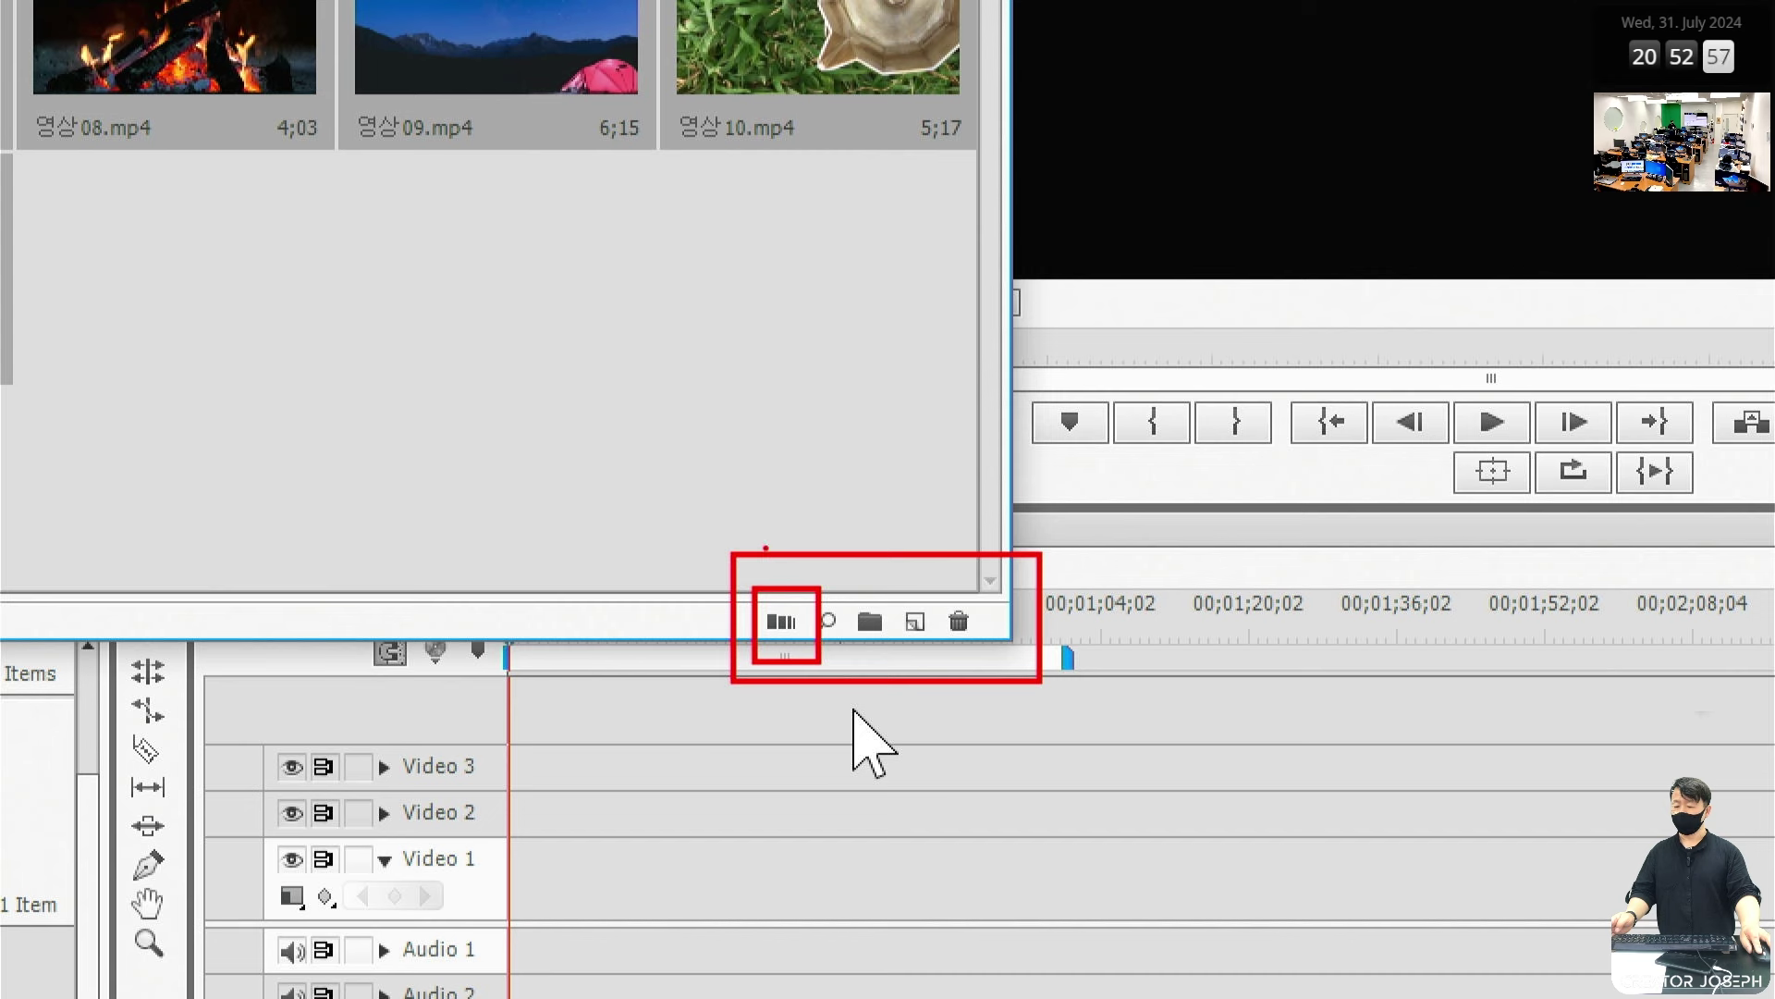
{"action": "left_click_drag", "start_coordinate": [766, 548], "coordinate": [813, 483]}
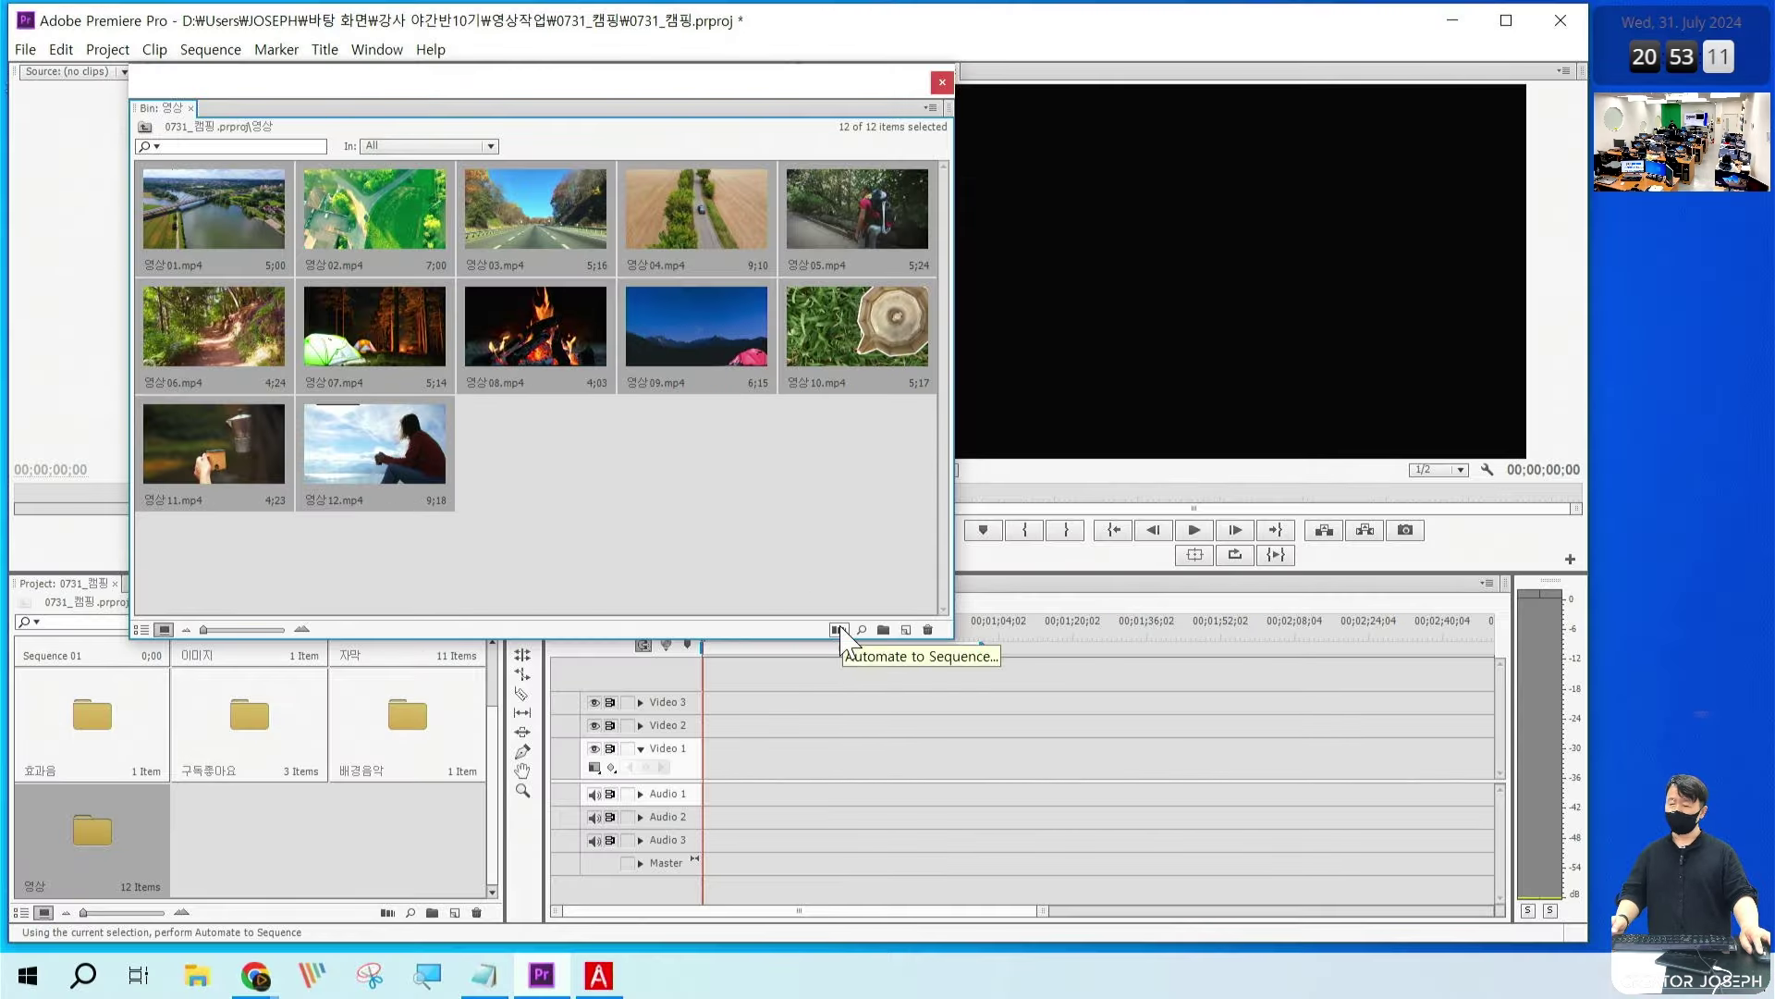
Step: Automate the selected clips to Sequence 01 with Sort Order, Sequentially, Overlay Edit, 30-frame overlap and the default video transition, underlining the settings in red
{"action": "left_click", "coordinate": [840, 630]}
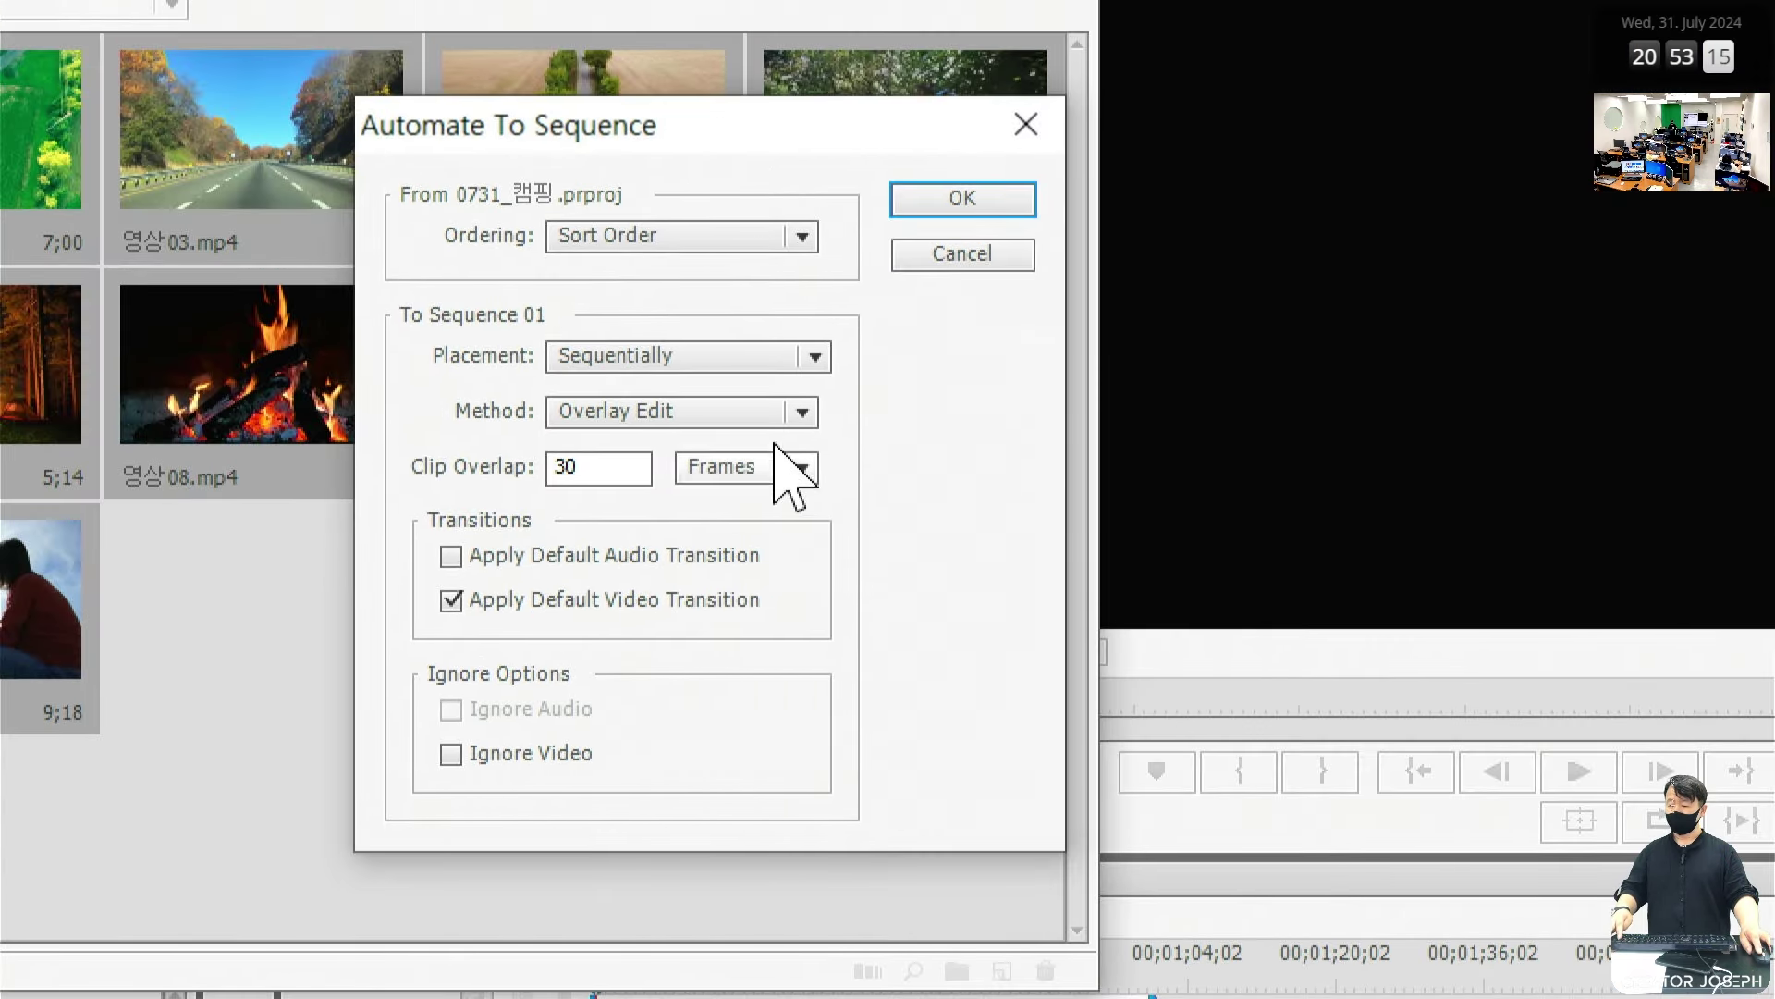
{"action": "left_click_drag", "start_coordinate": [431, 253], "coordinate": [826, 253]}
{"action": "left_click_drag", "start_coordinate": [448, 385], "coordinate": [819, 385]}
{"action": "left_click_drag", "start_coordinate": [455, 434], "coordinate": [874, 435]}
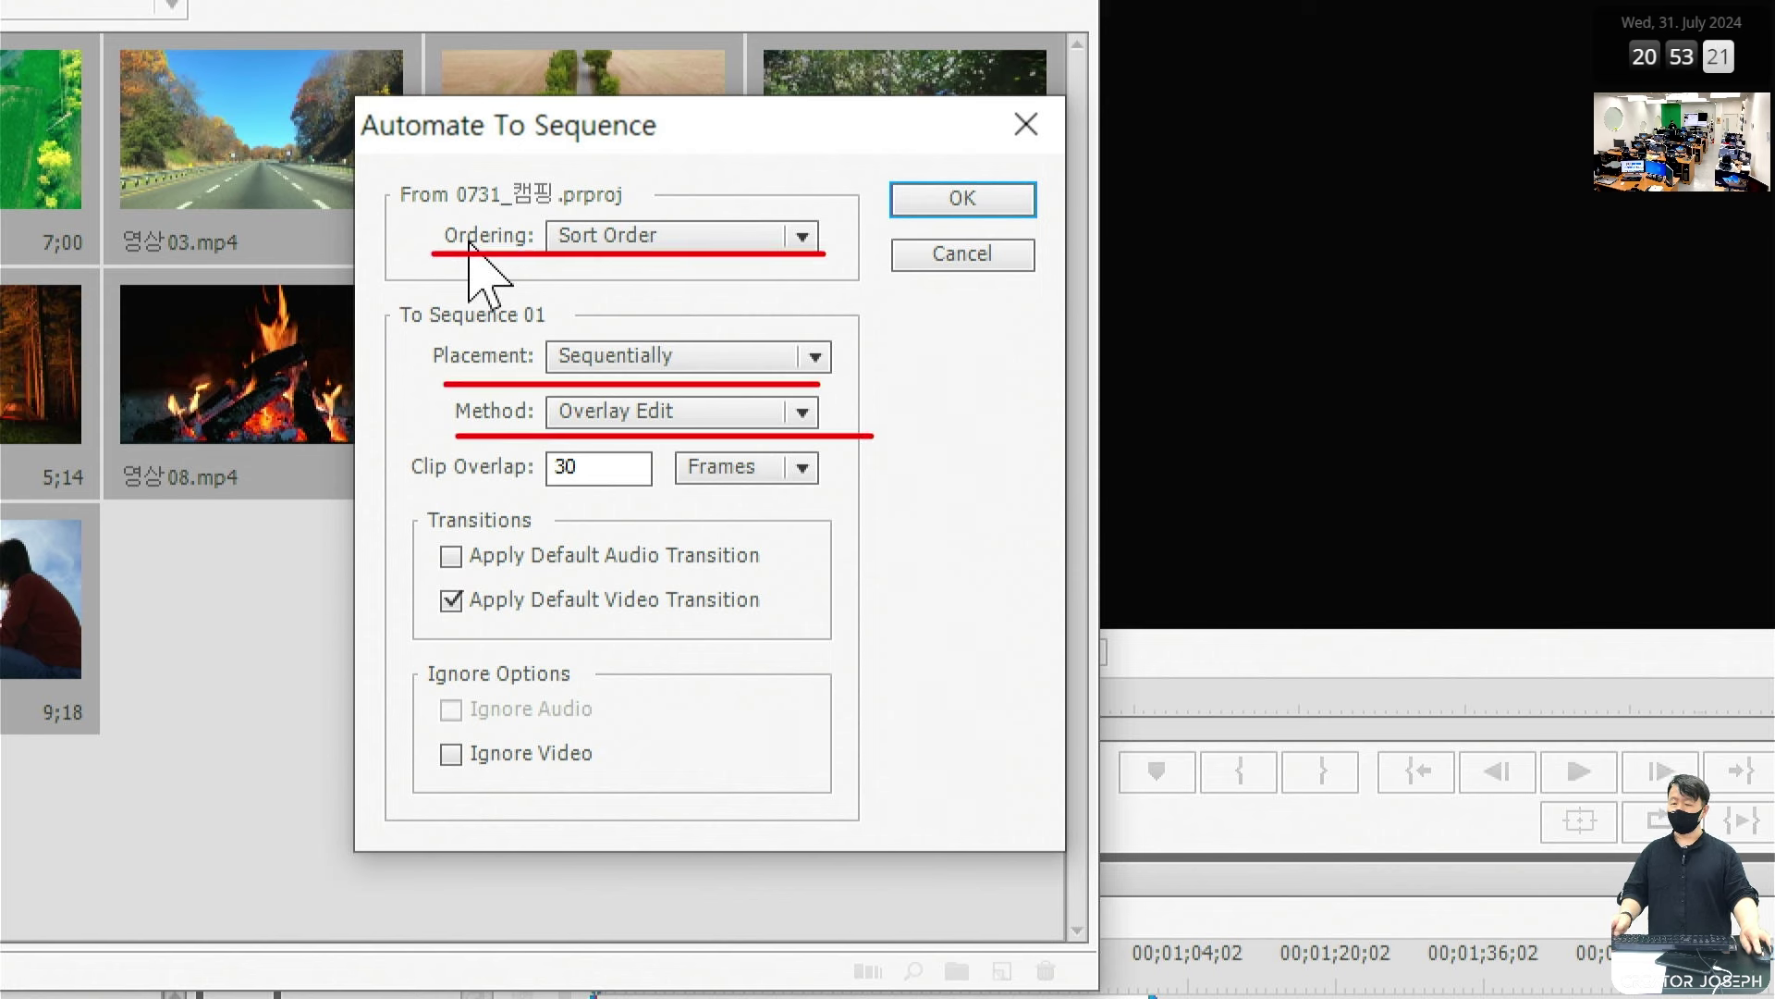
{"action": "left_click_drag", "start_coordinate": [426, 498], "coordinate": [757, 499]}
{"action": "left_click_drag", "start_coordinate": [431, 631], "coordinate": [763, 628]}
{"action": "mouse_move", "coordinate": [933, 159]}
{"action": "left_mouse_down"}
{"action": "mouse_move", "coordinate": [940, 178]}
{"action": "mouse_move", "coordinate": [973, 137]}
{"action": "left_mouse_up"}
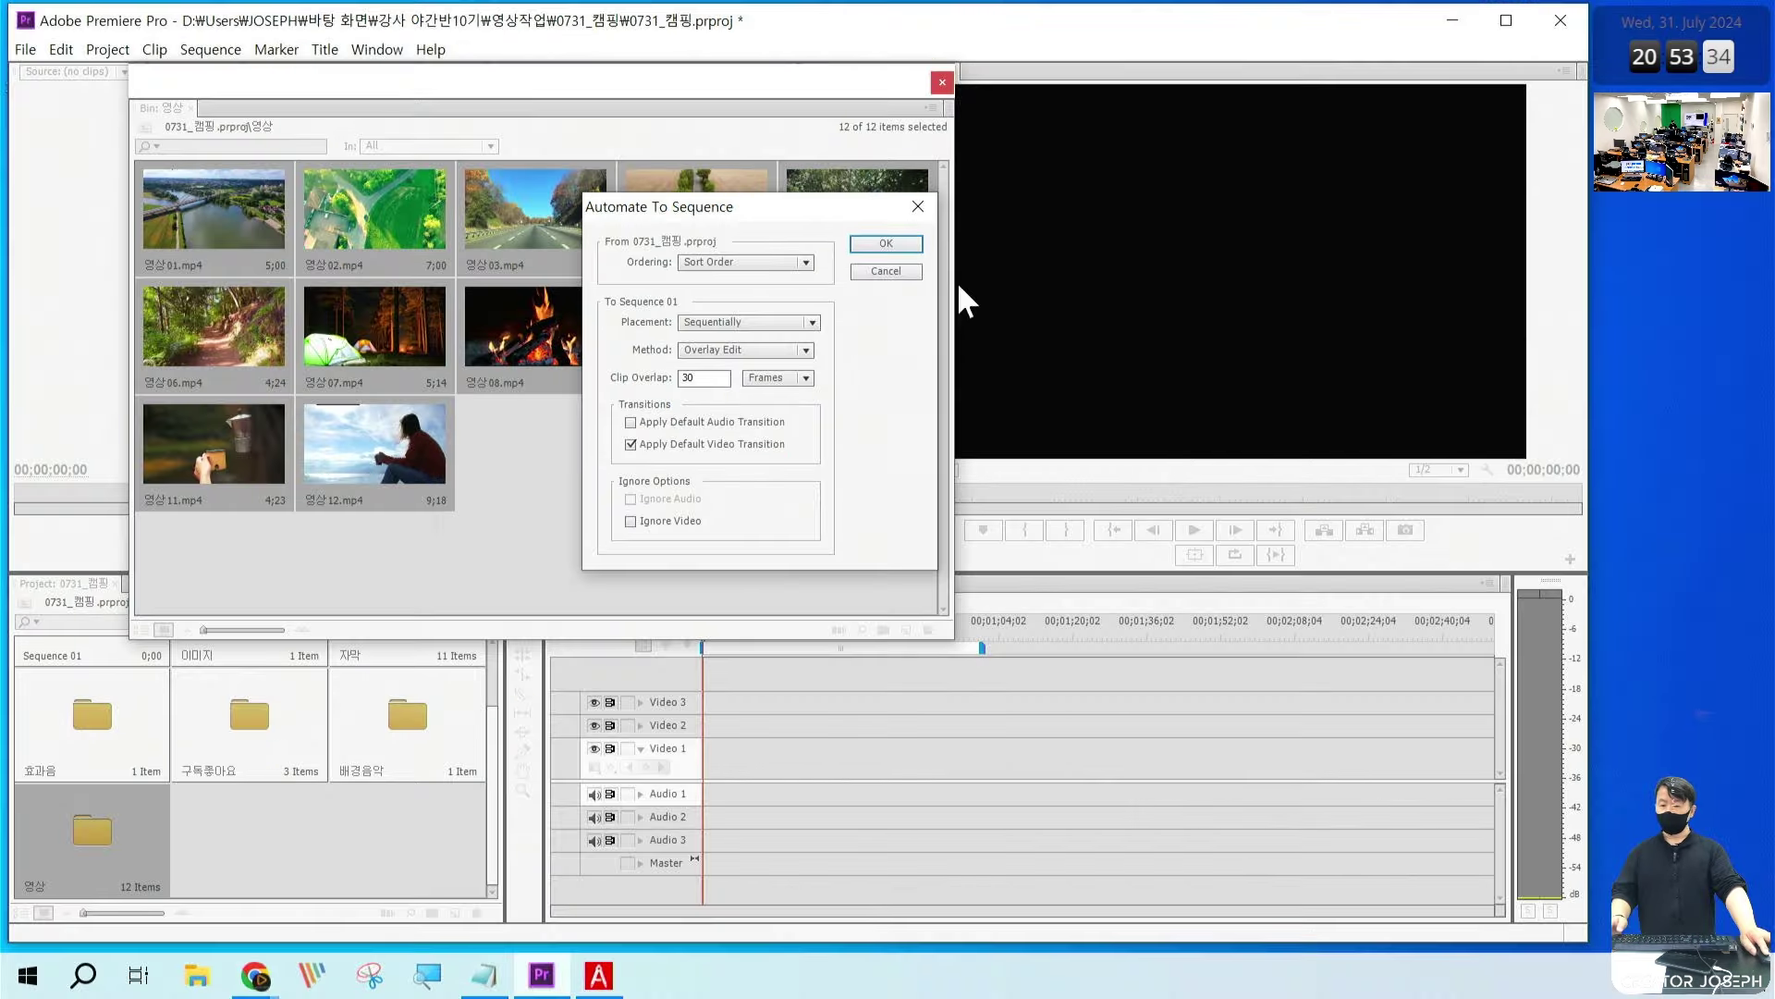
{"action": "left_click", "coordinate": [963, 198]}
Step: Box the clips placed on Video 1 in red, mark the 영상 bin window's close control, and close the window
{"action": "mouse_move", "coordinate": [620, 716]}
{"action": "left_mouse_down"}
{"action": "mouse_move", "coordinate": [921, 792]}
{"action": "mouse_move", "coordinate": [1135, 812]}
{"action": "left_mouse_up"}
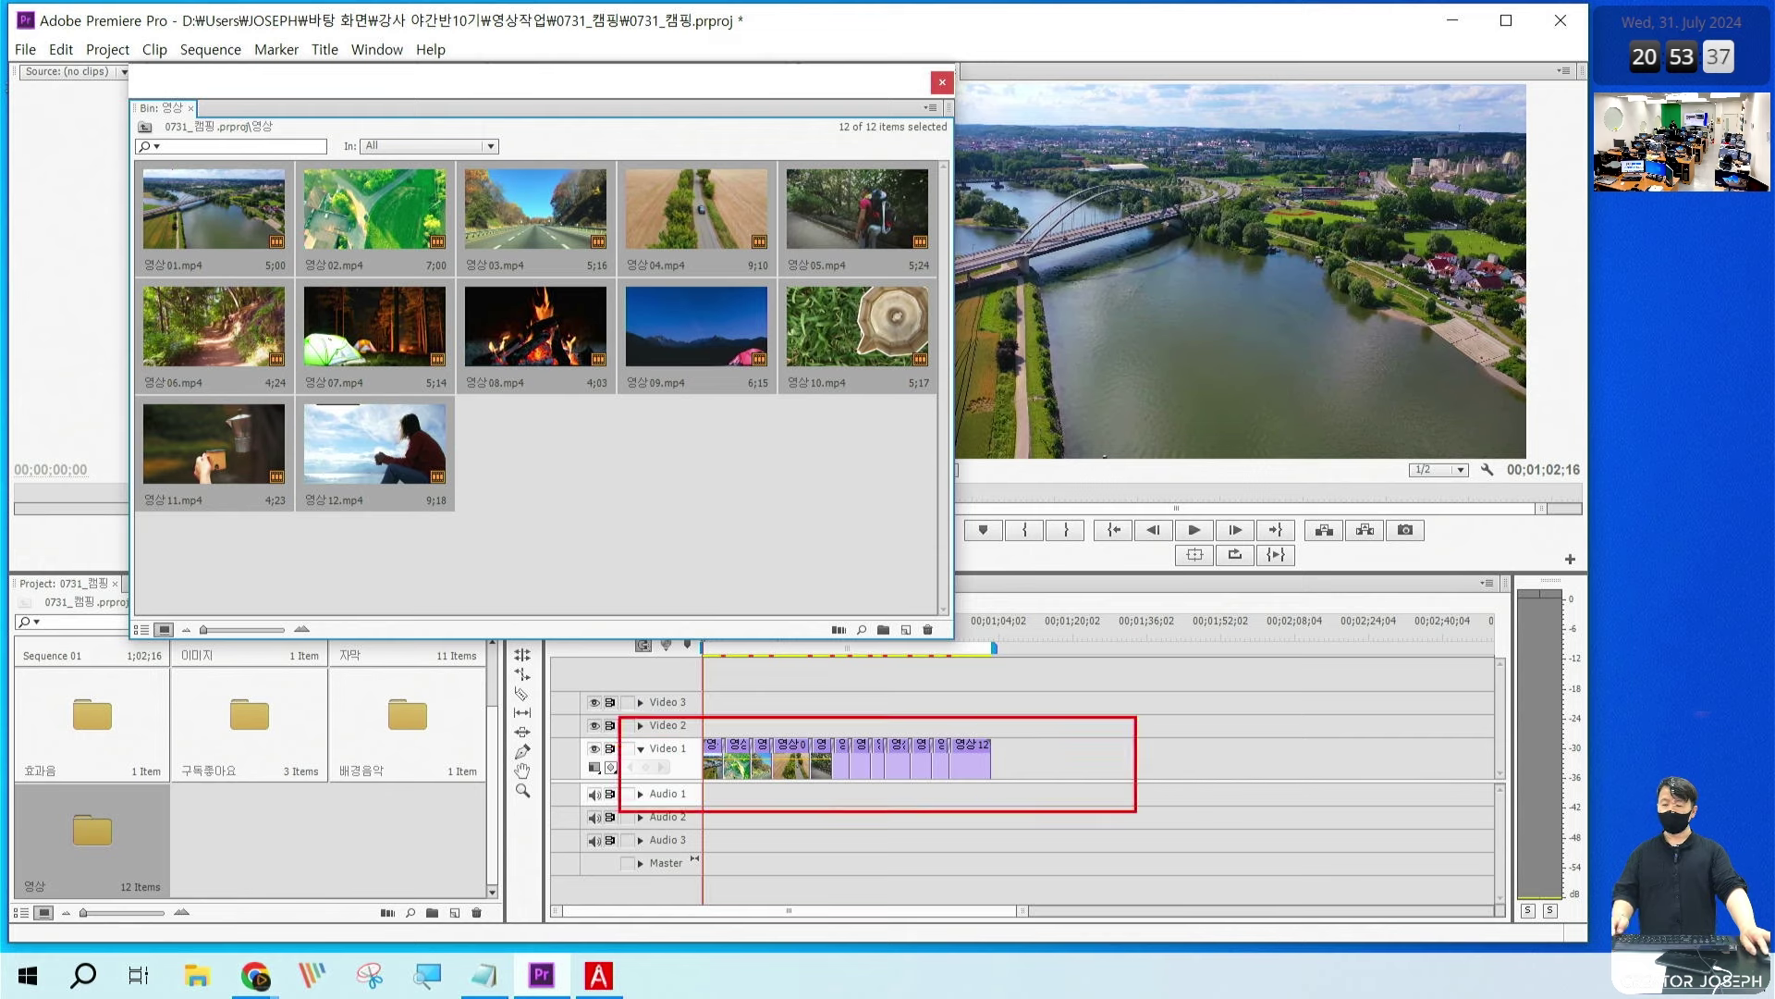
{"action": "mouse_move", "coordinate": [897, 46]}
{"action": "left_mouse_down"}
{"action": "mouse_move", "coordinate": [994, 132]}
{"action": "mouse_move", "coordinate": [971, 52]}
{"action": "left_mouse_up"}
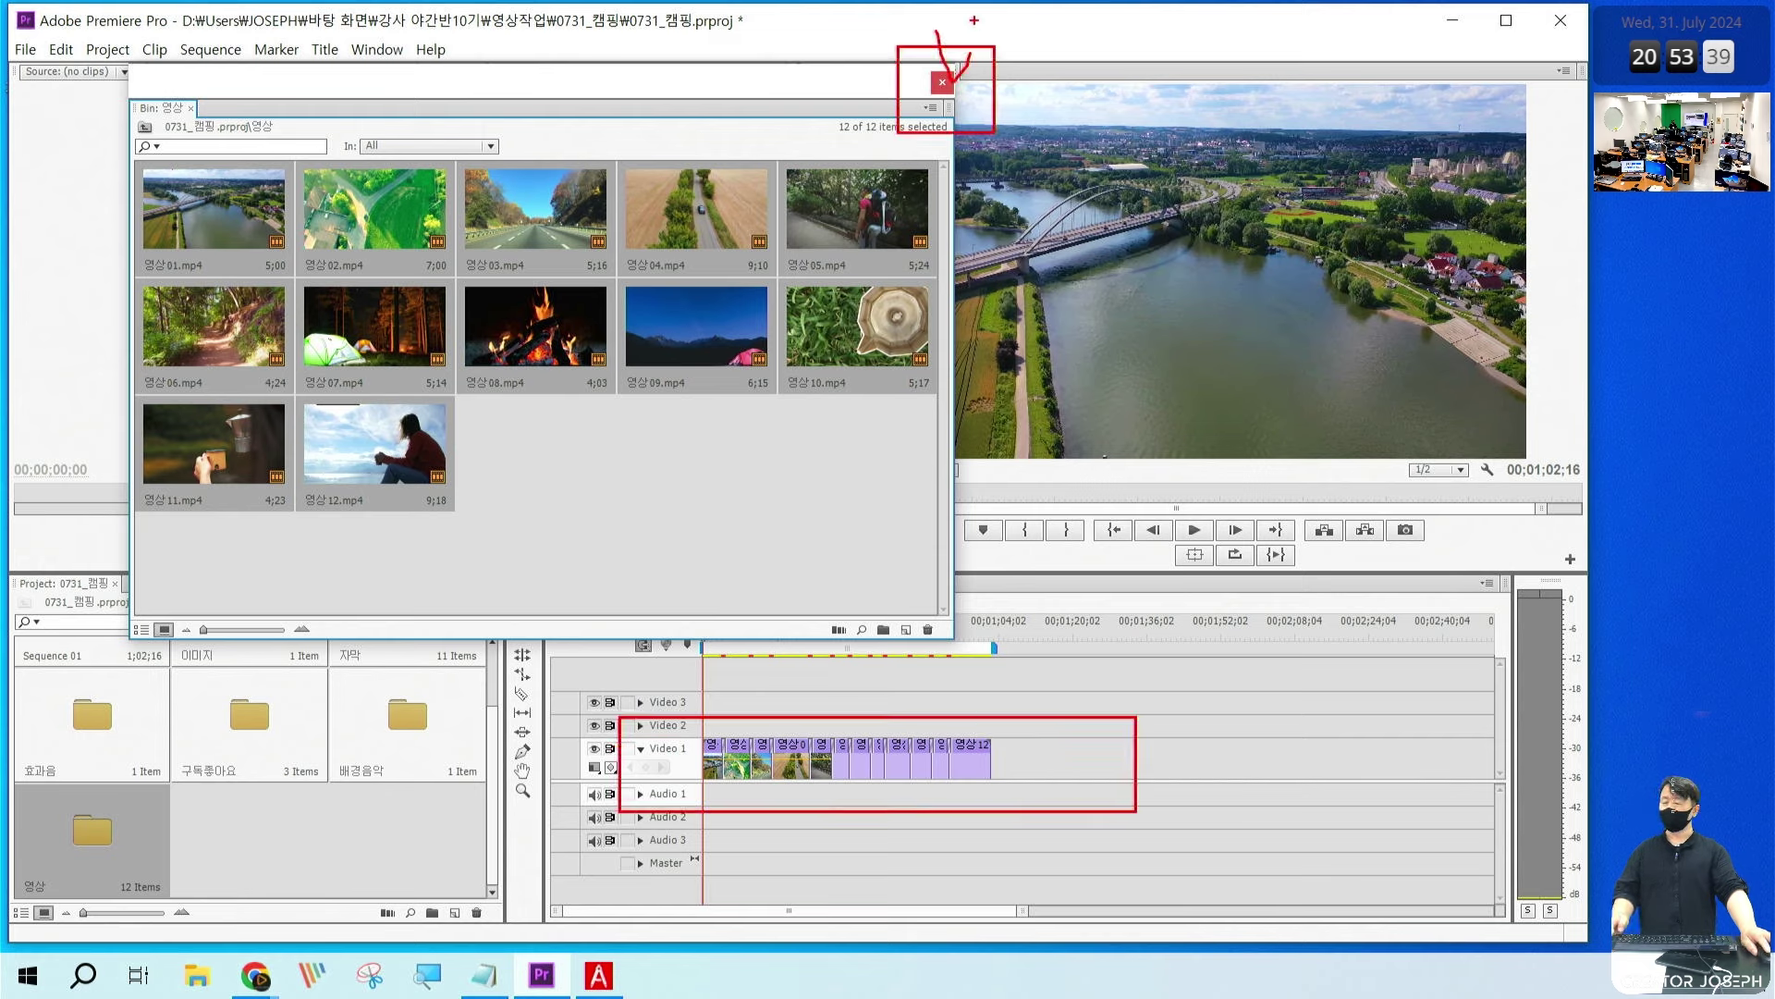
{"action": "left_click", "coordinate": [942, 82]}
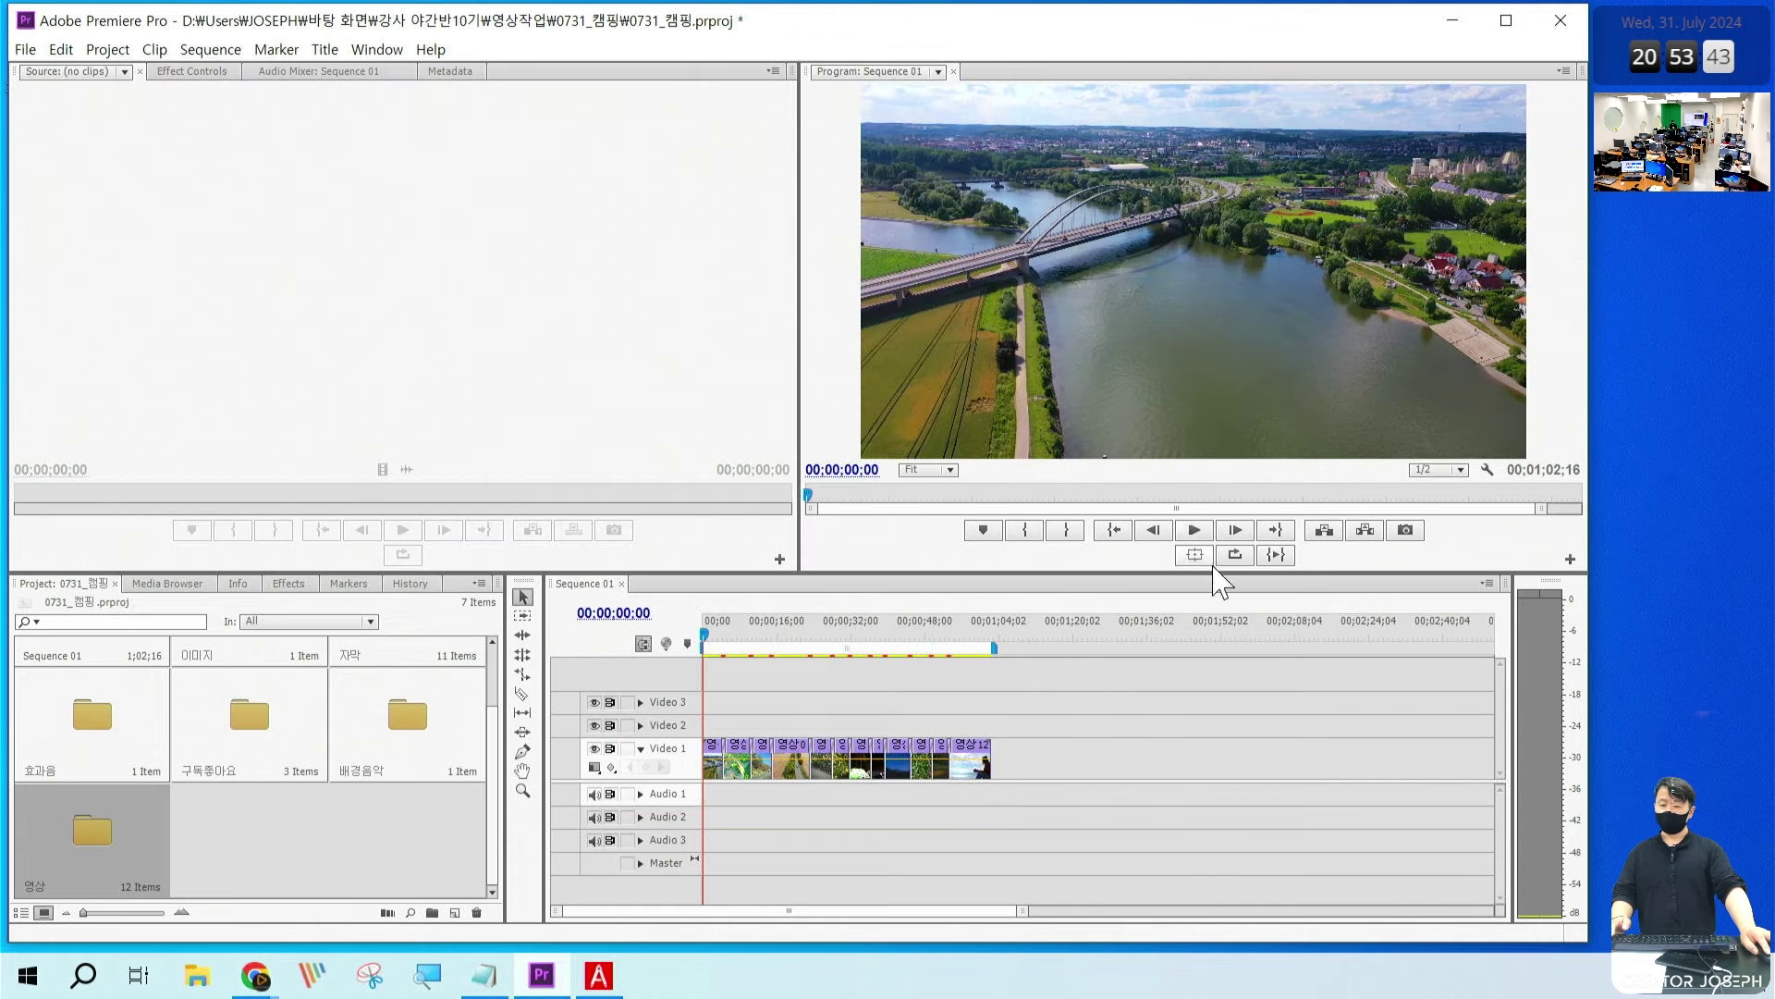
Step: Play the sequence with looping turned on, and return the playhead to the start
{"action": "left_click", "coordinate": [1195, 530]}
{"action": "left_click", "coordinate": [1235, 554]}
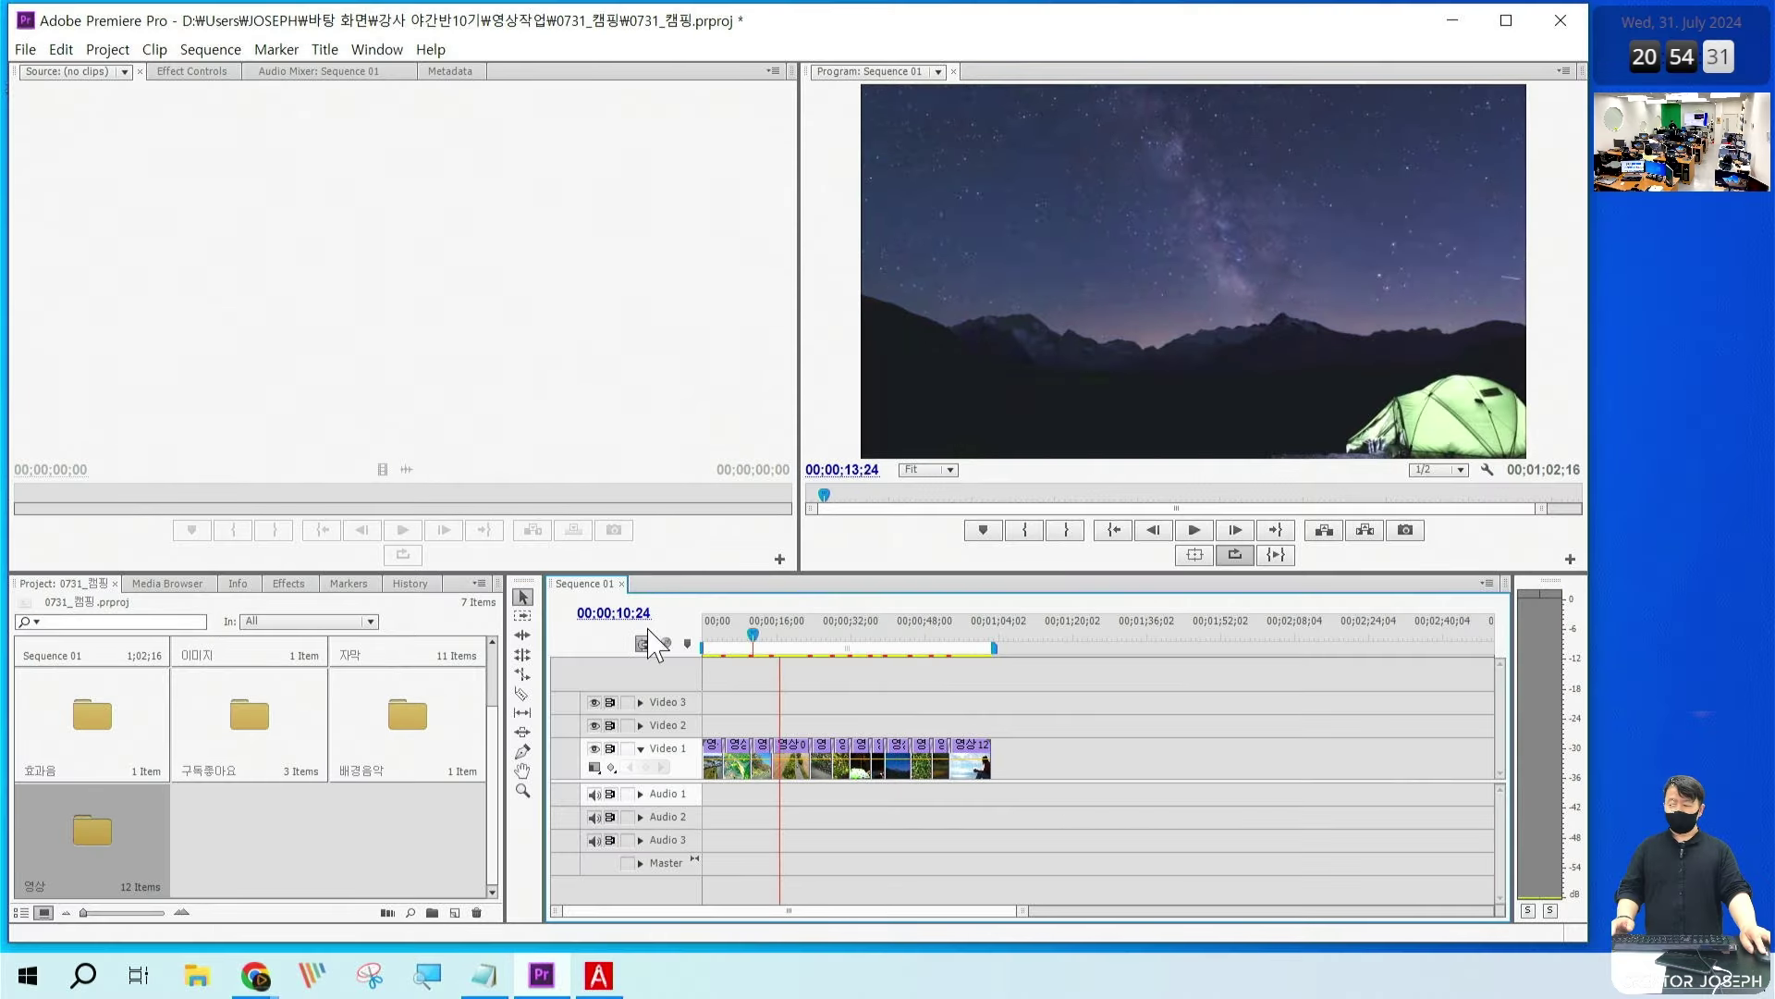
{"action": "key", "text": "Home"}
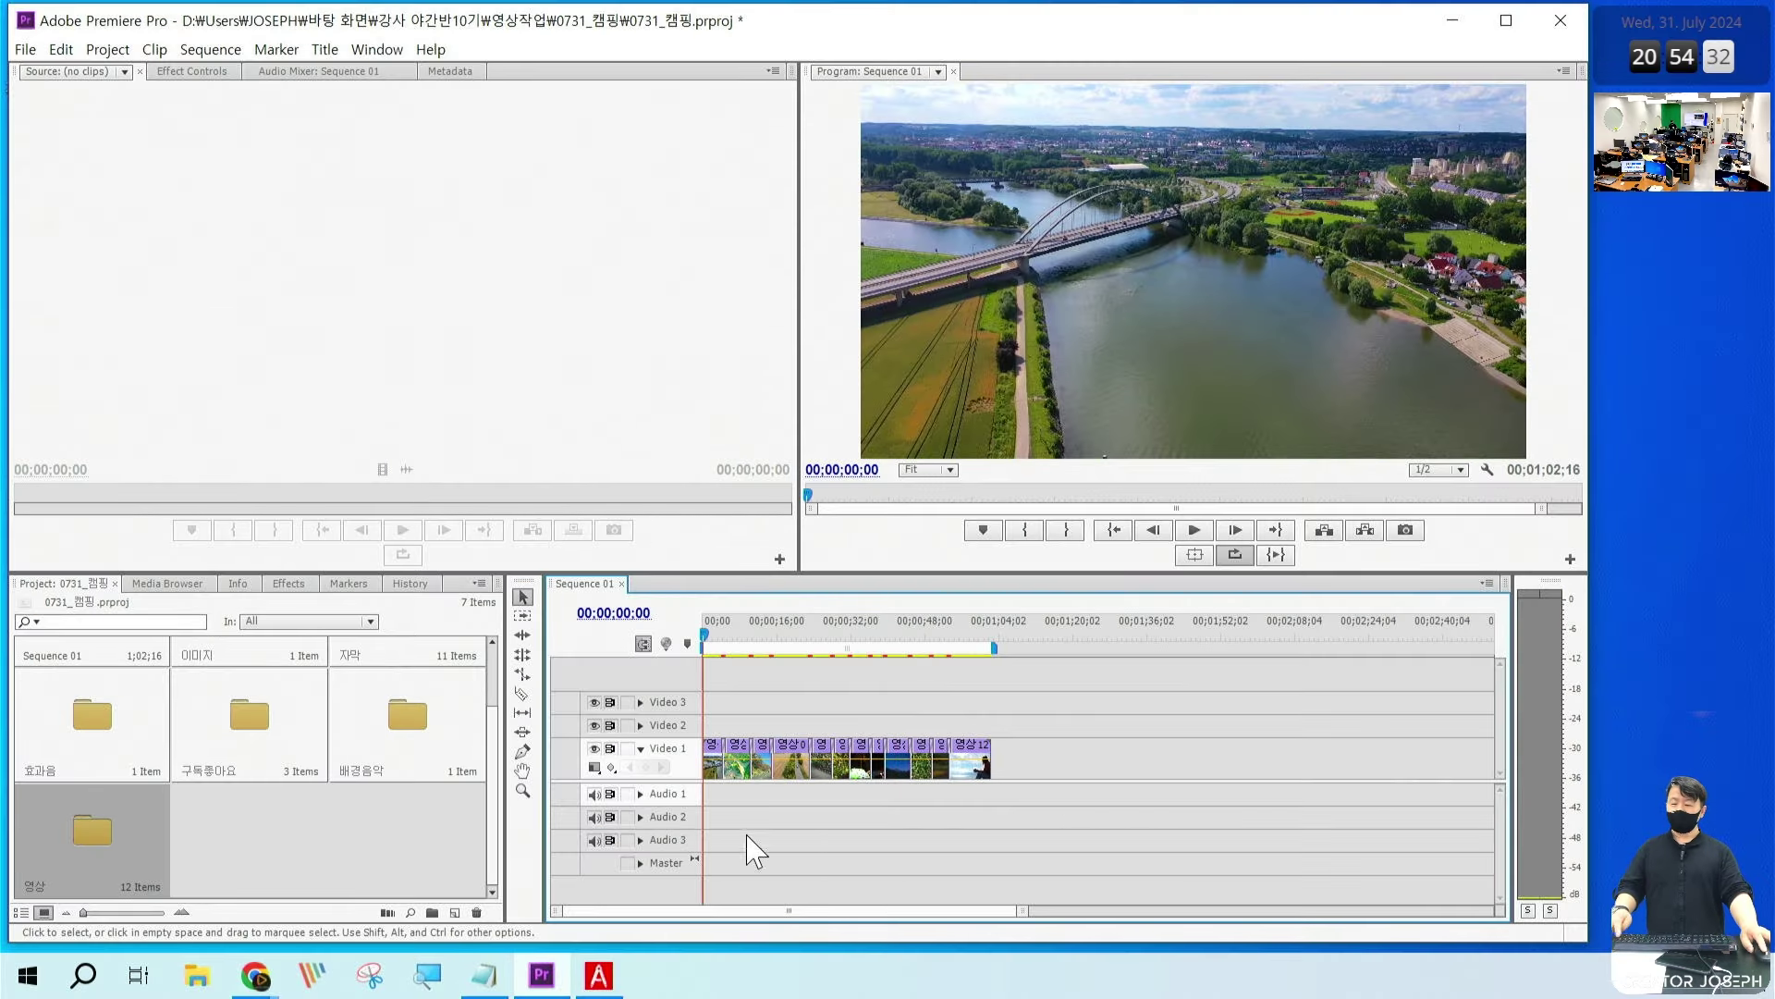
Step: Box the Video 1 clips in red, fit the whole sequence in the timeline, and zoom in two levels
{"action": "mouse_move", "coordinate": [639, 702]}
{"action": "left_mouse_down"}
{"action": "mouse_move", "coordinate": [915, 812]}
{"action": "mouse_move", "coordinate": [1047, 823]}
{"action": "left_mouse_up"}
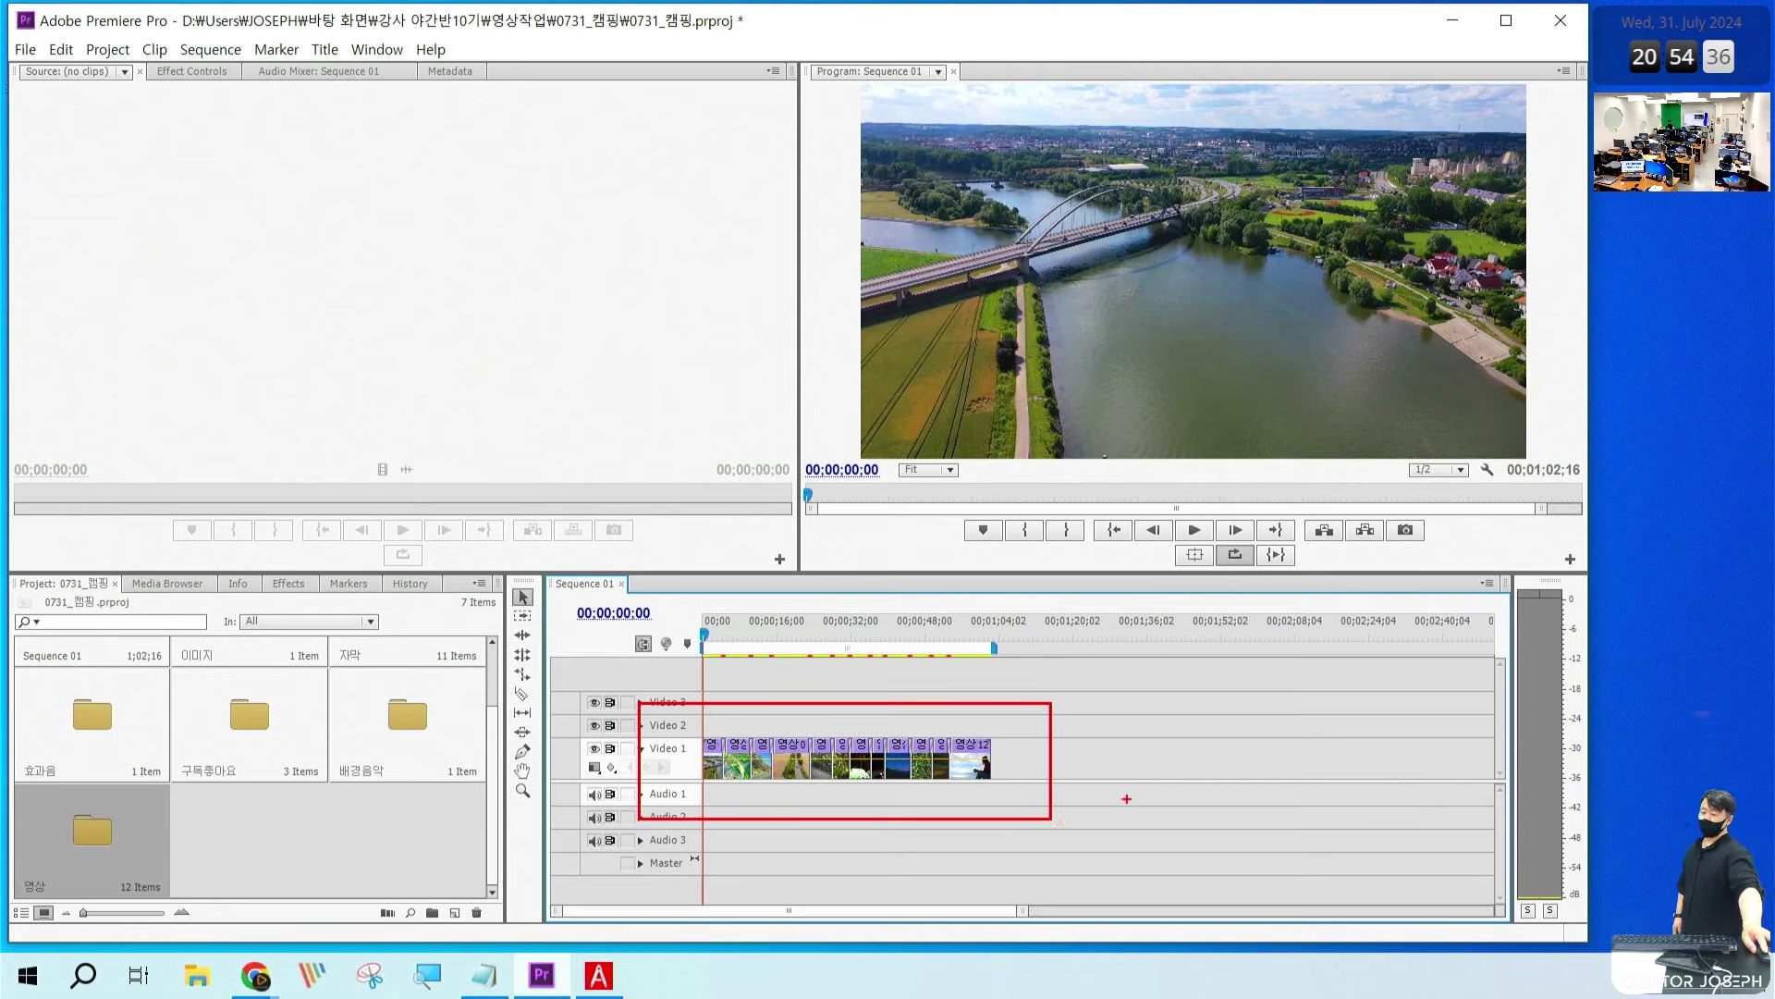
{"action": "mouse_move", "coordinate": [1106, 676]}
{"action": "left_mouse_down"}
{"action": "mouse_move", "coordinate": [1120, 712]}
{"action": "mouse_move", "coordinate": [1144, 642]}
{"action": "mouse_move", "coordinate": [1207, 713]}
{"action": "left_mouse_up"}
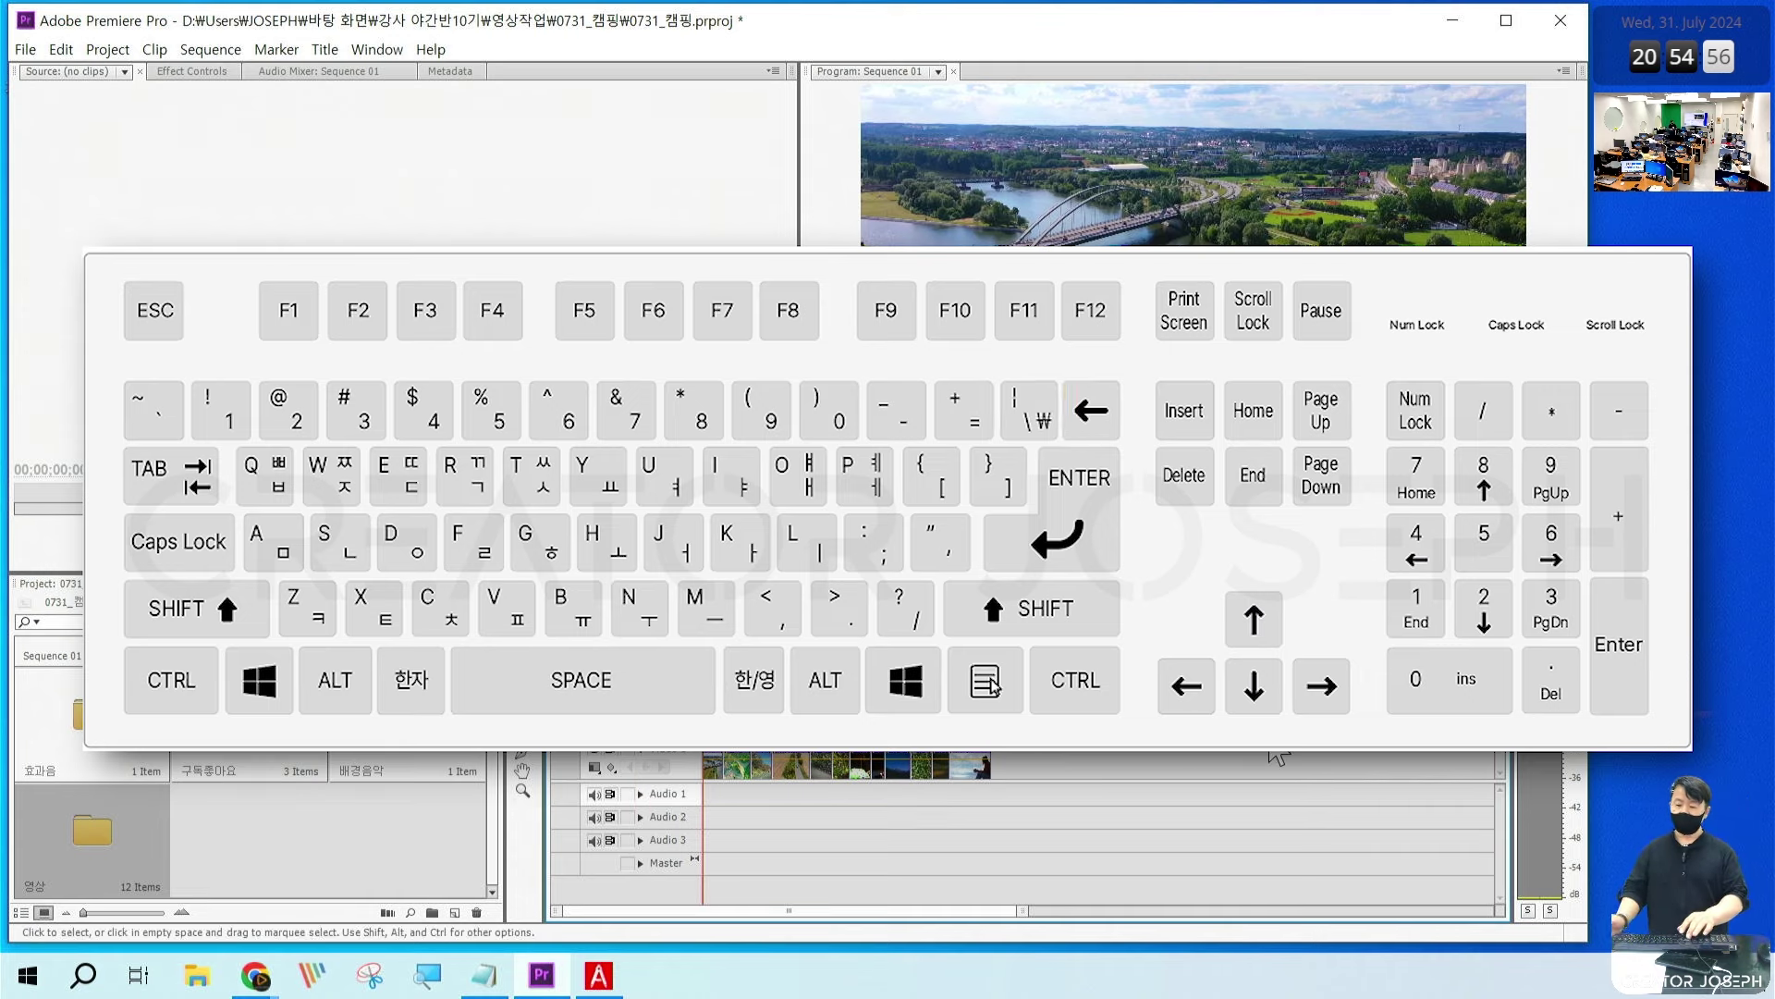
{"action": "key", "text": "backslash"}
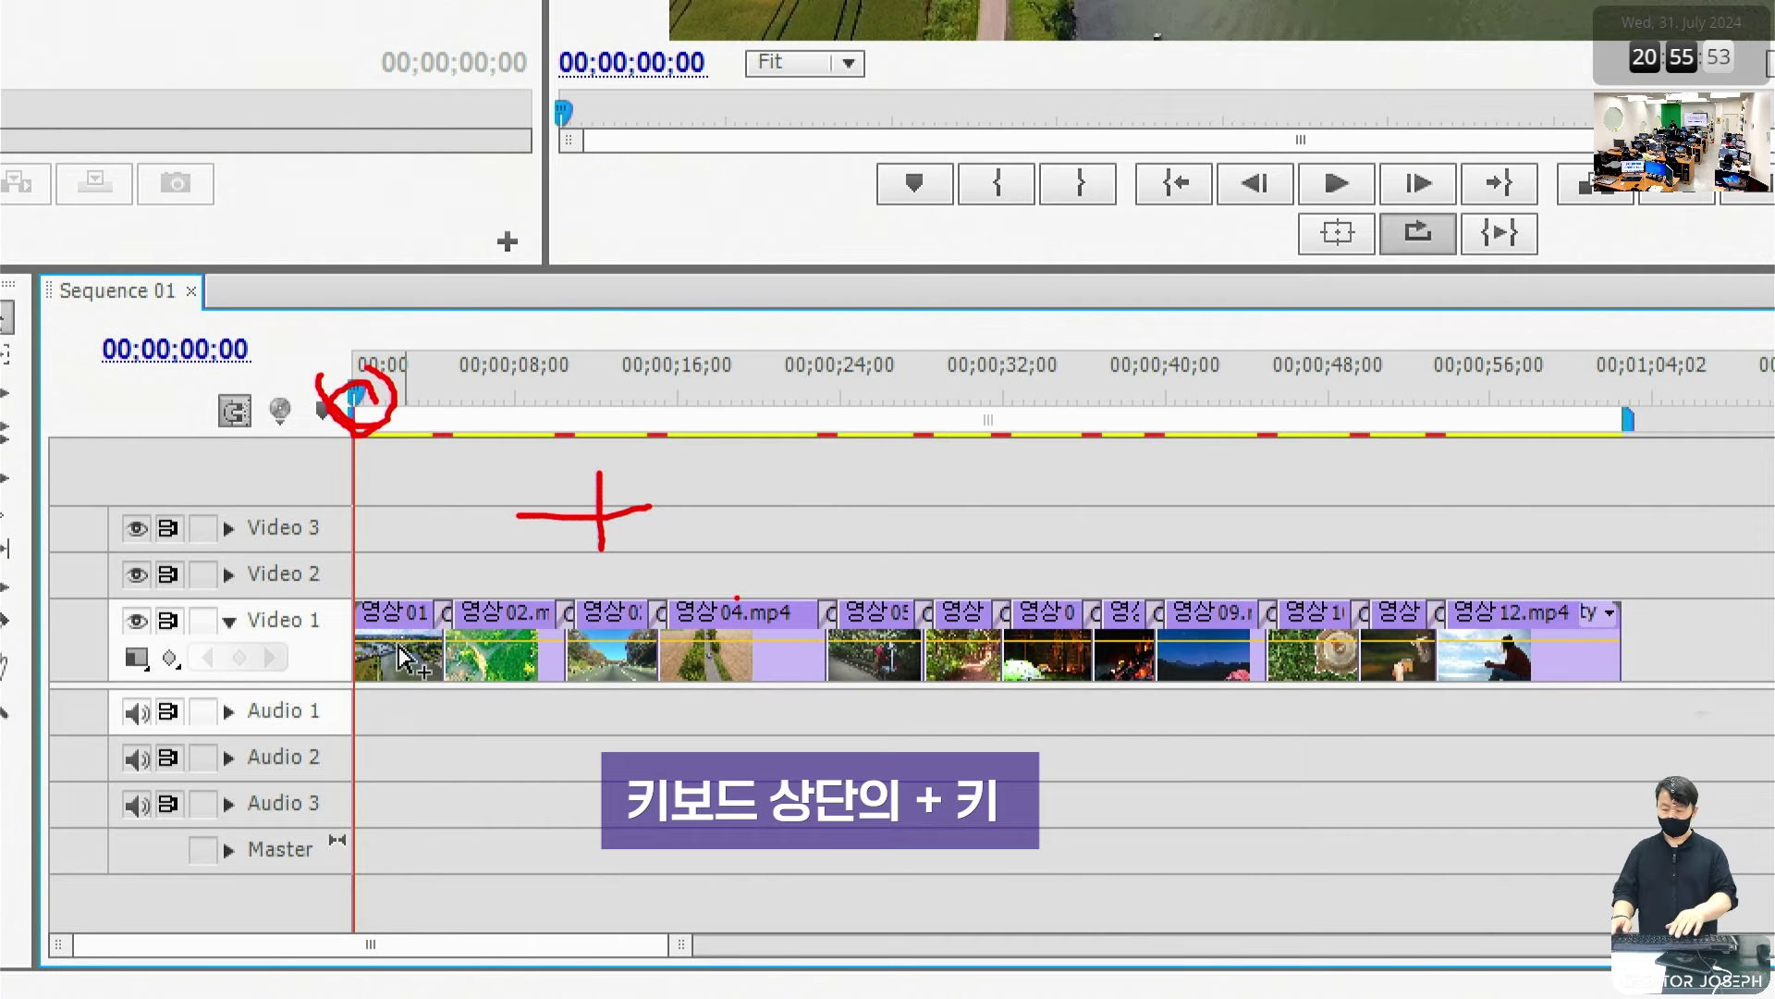
{"action": "key", "text": "equal"}
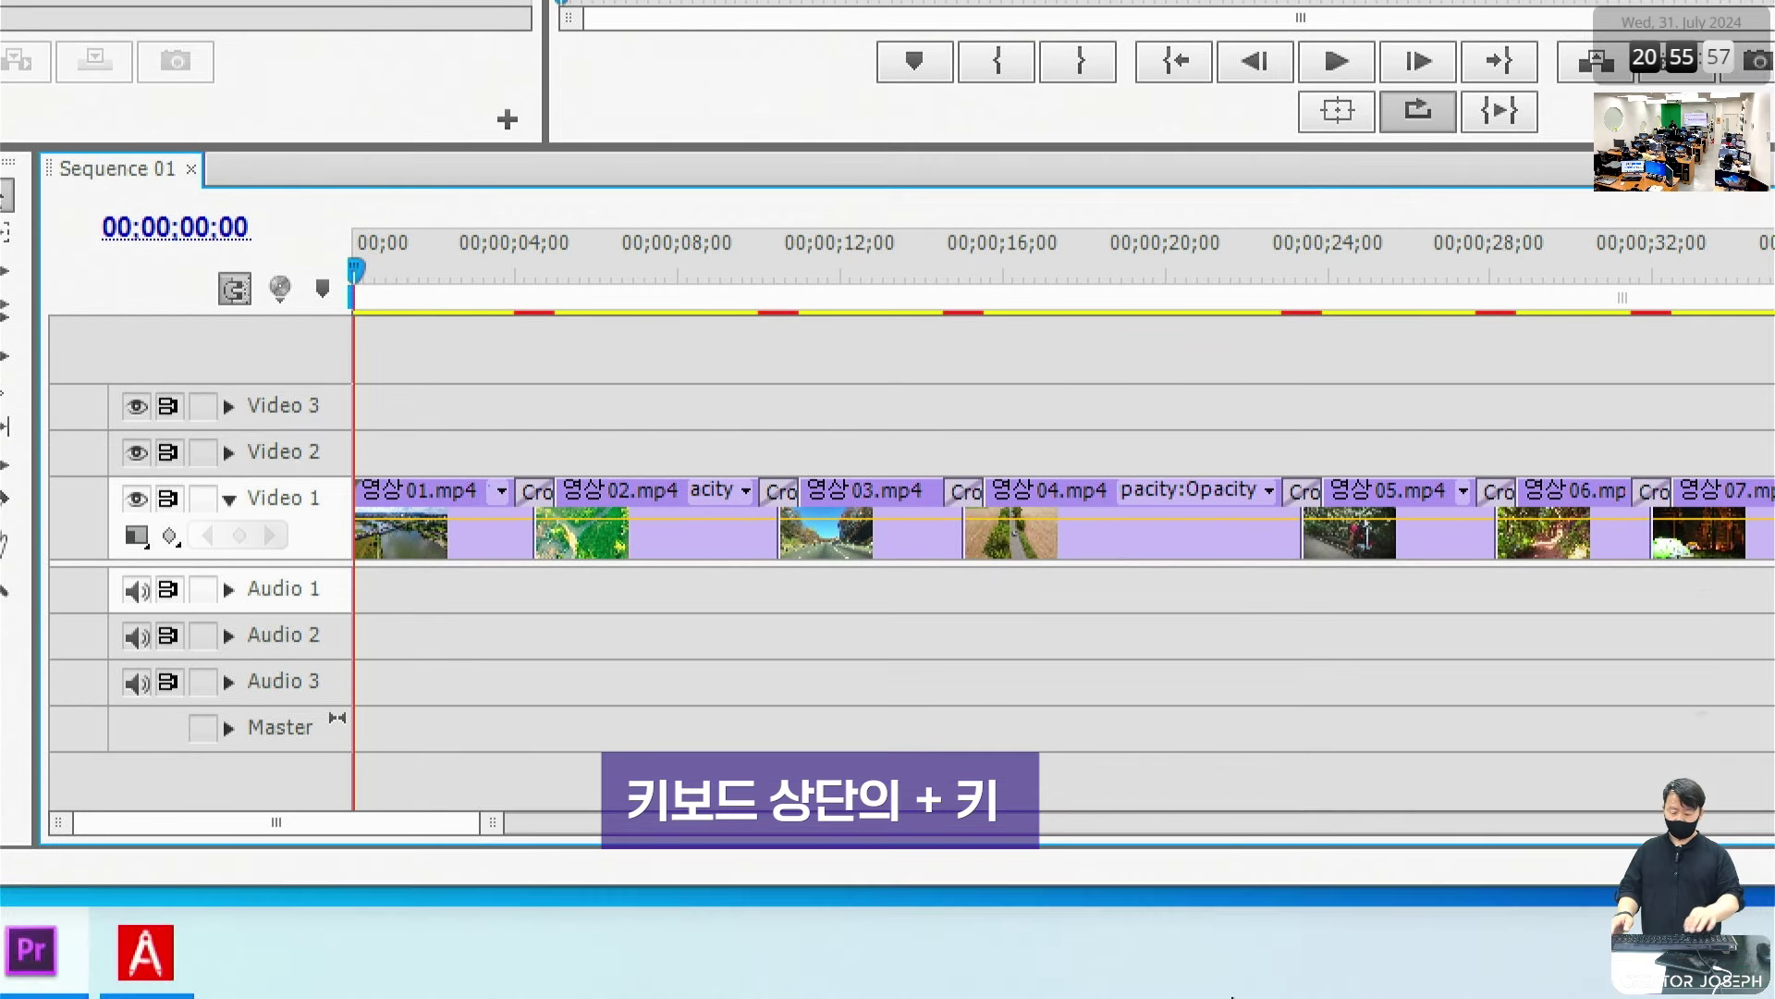
{"action": "key", "text": "equal"}
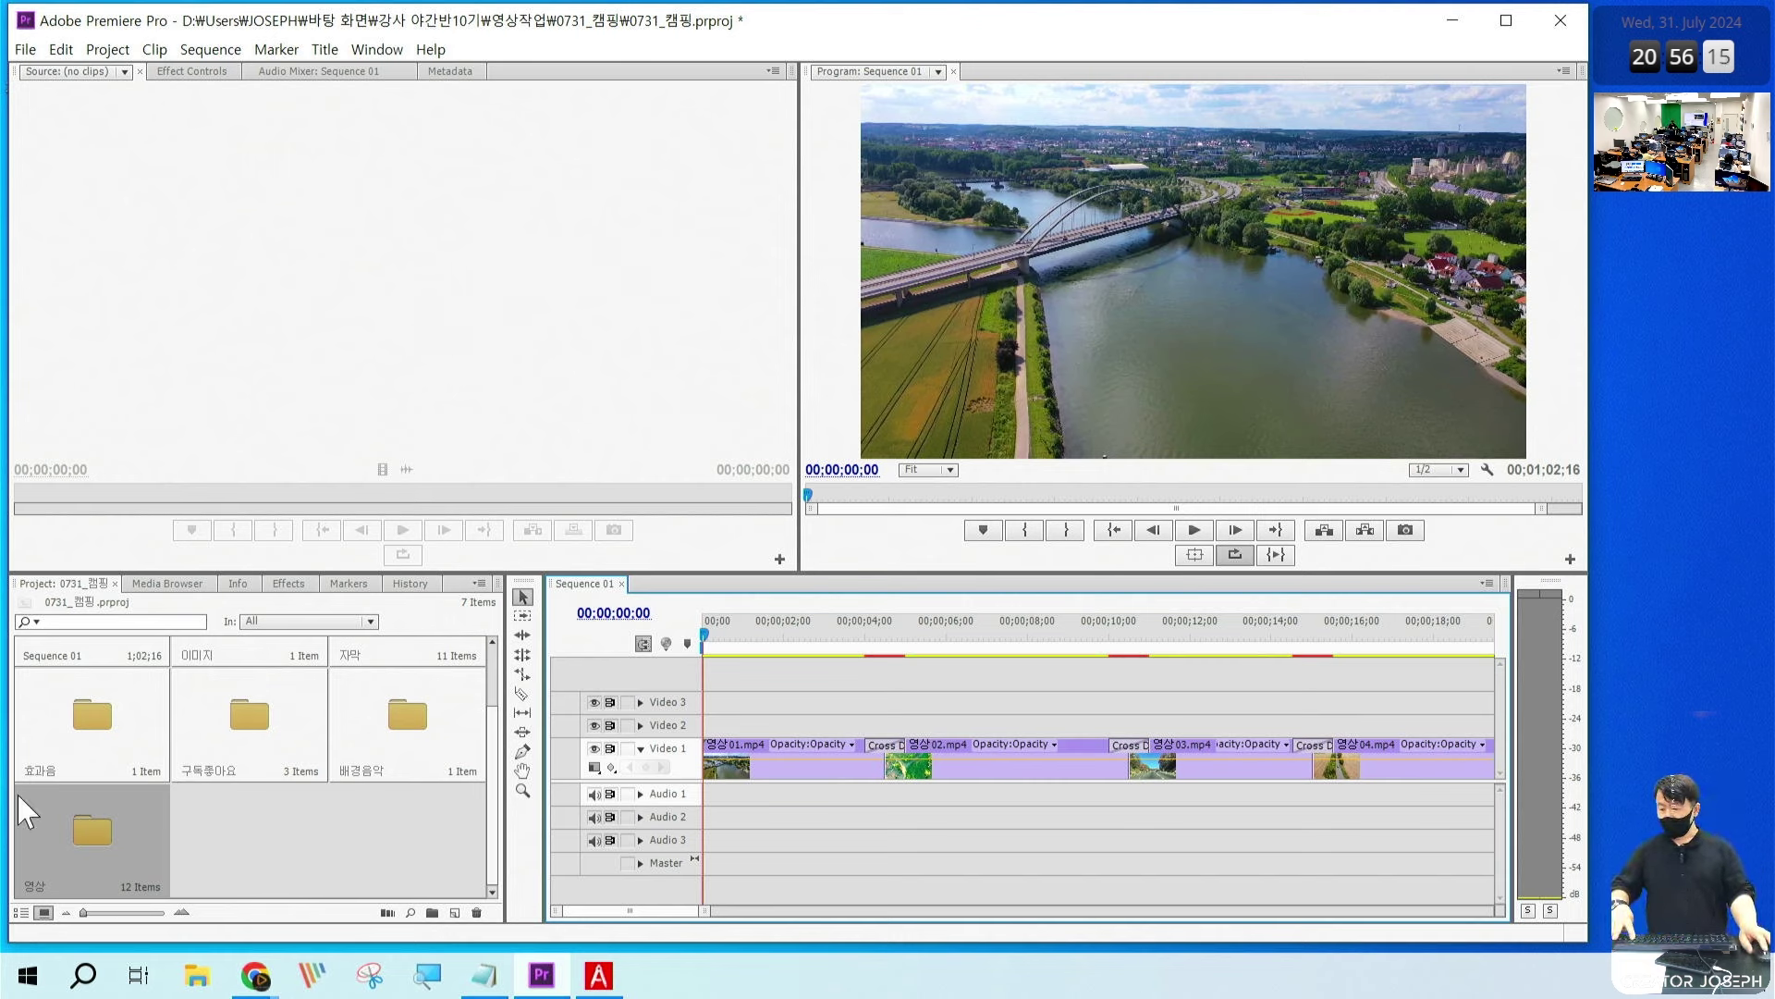
Step: Open the 이미지 bin, place camping.ai at the start of Video 2, and shift the bin window slightly aside
{"action": "scroll", "coordinate": [296, 819], "scroll_direction": "up", "scroll_amount": 2}
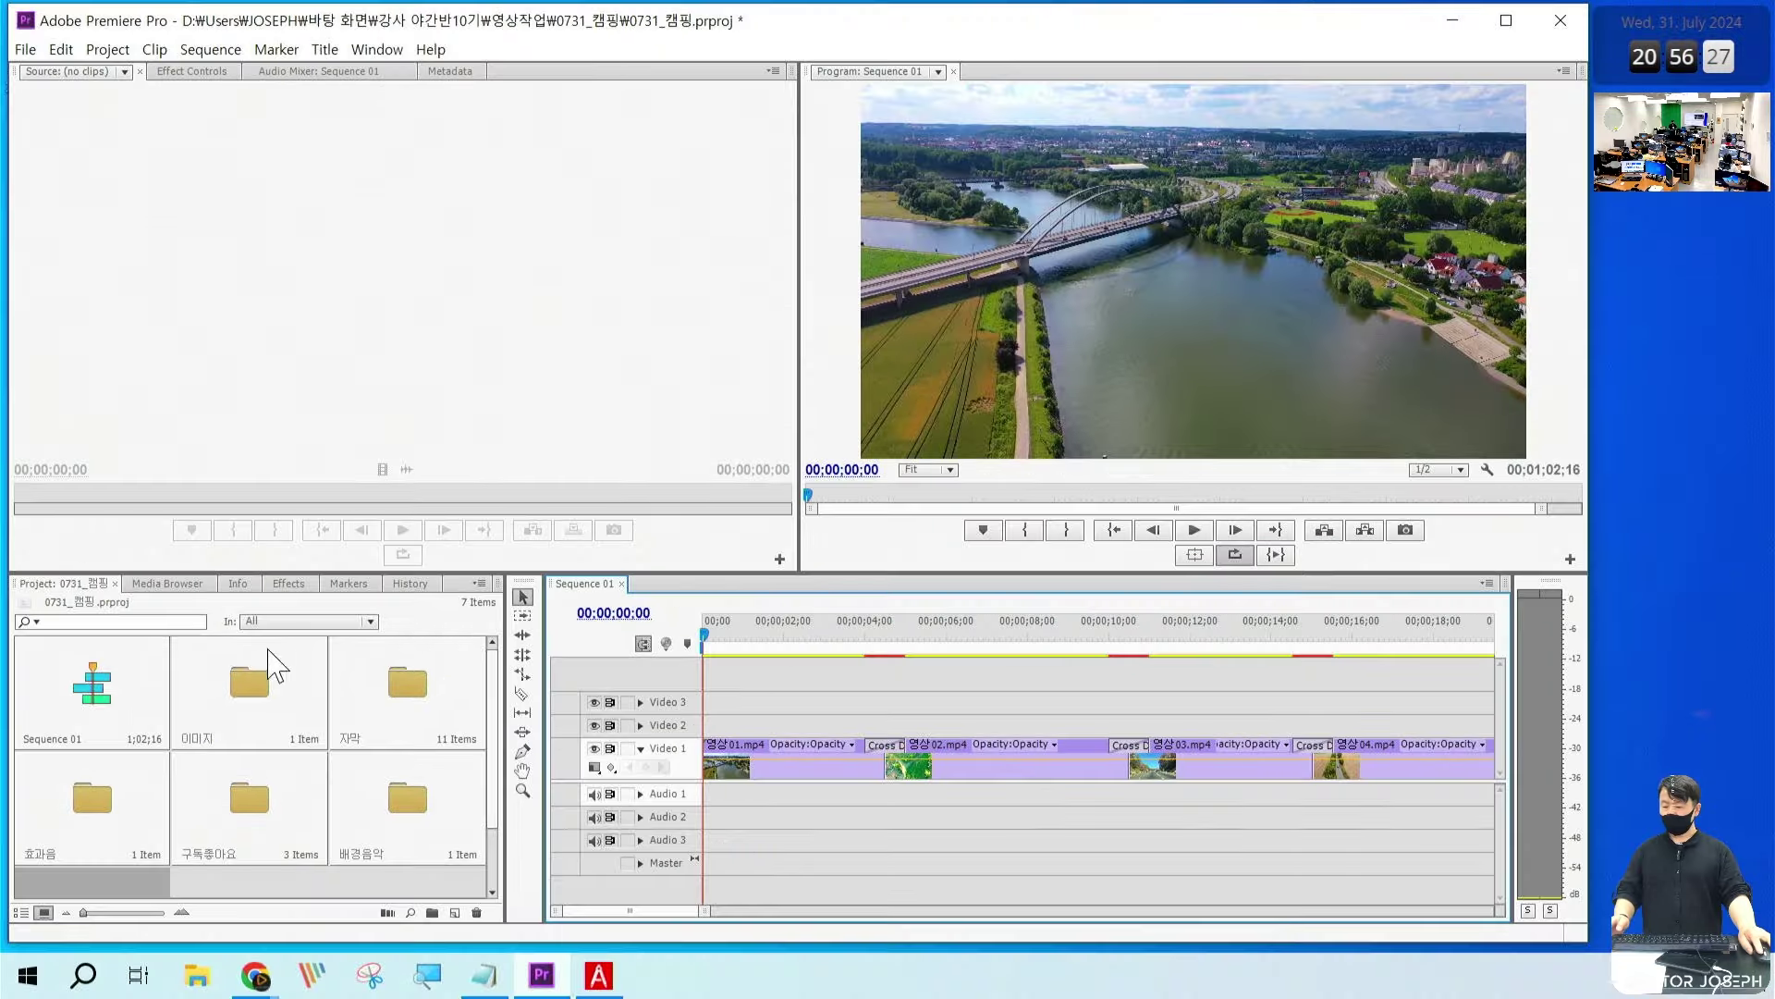
{"action": "double_click", "coordinate": [500, 555]}
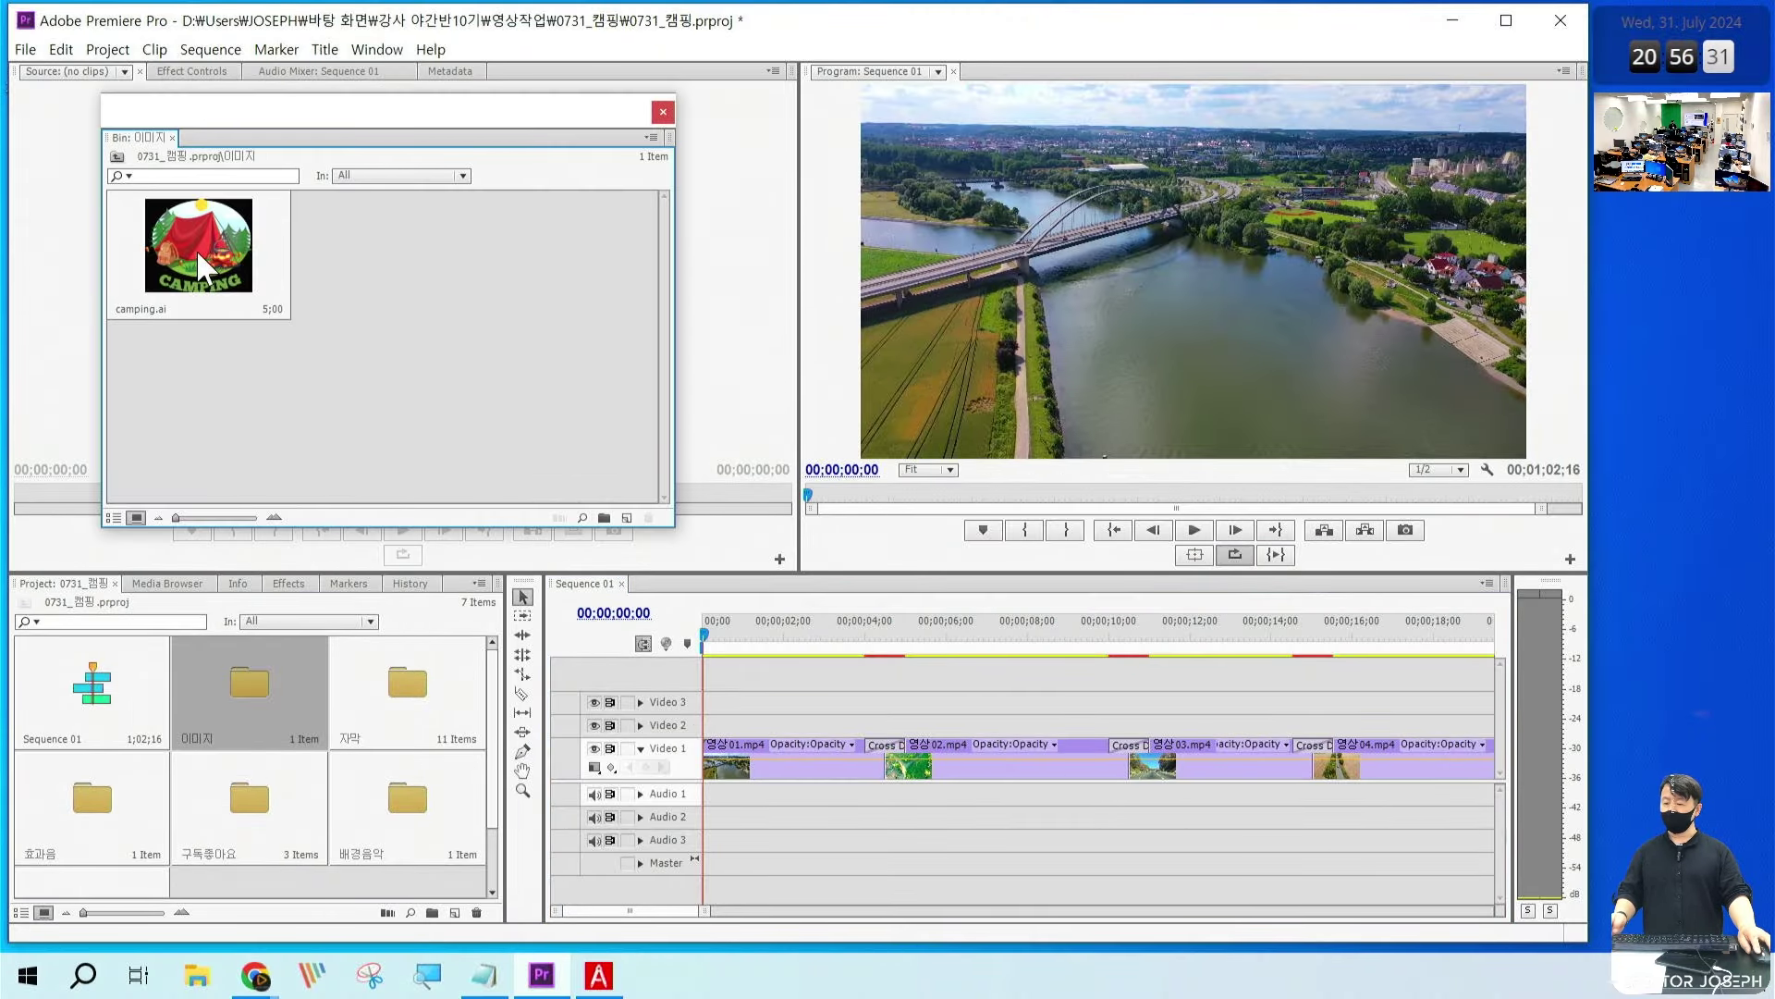
{"action": "left_click_drag", "start_coordinate": [196, 248], "coordinate": [708, 727]}
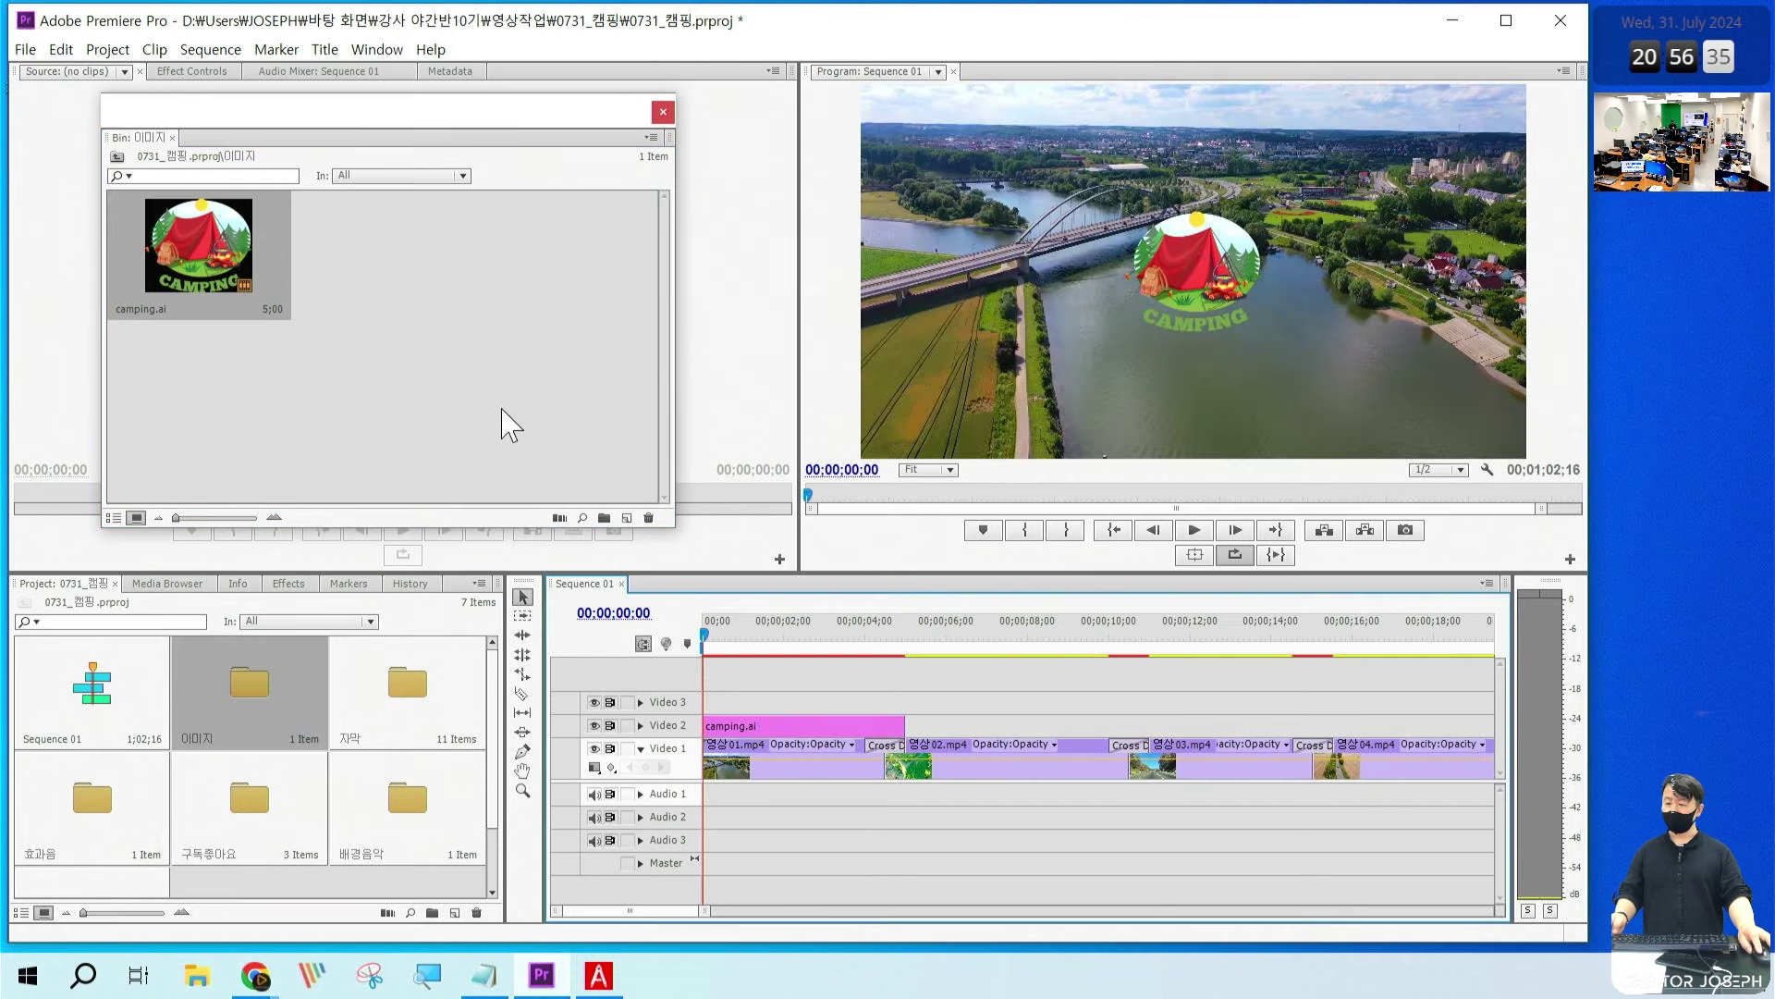
{"action": "left_click_drag", "start_coordinate": [481, 111], "coordinate": [574, 135]}
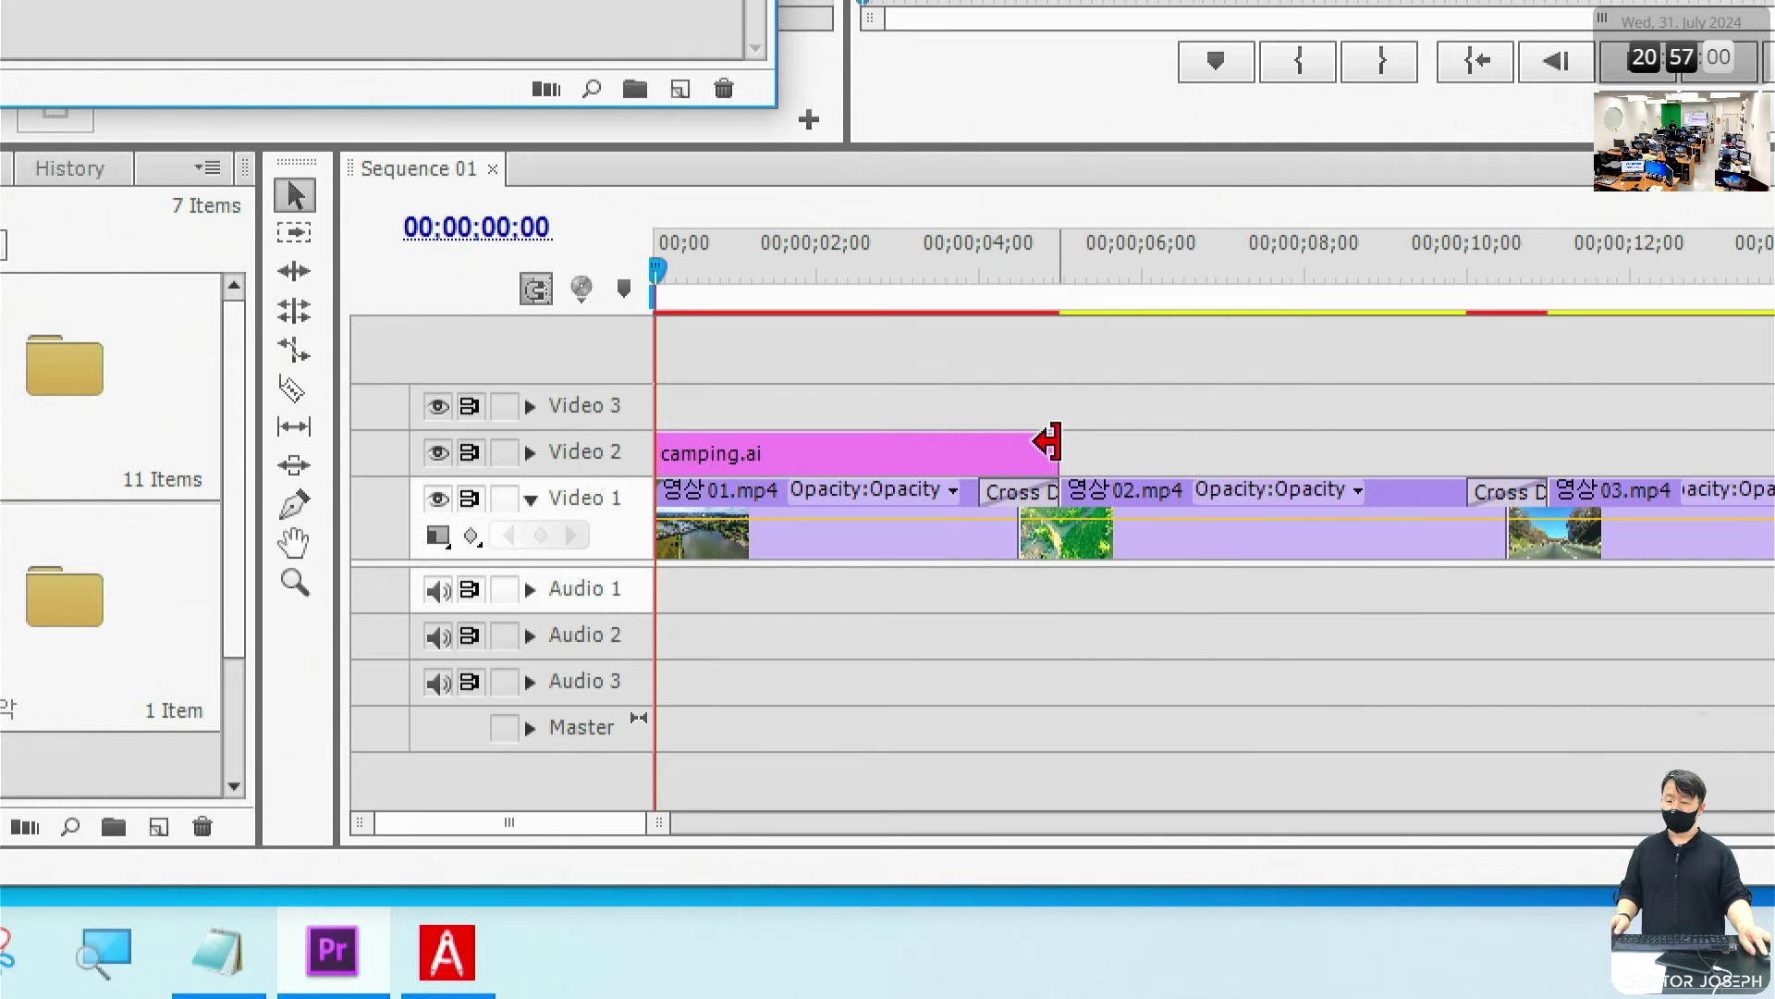
Step: Trim 15 frames off the end of the camping.ai clip and place a second camping.ai clip directly after it on Video 2
{"action": "left_click_drag", "start_coordinate": [1052, 436], "coordinate": [1008, 432]}
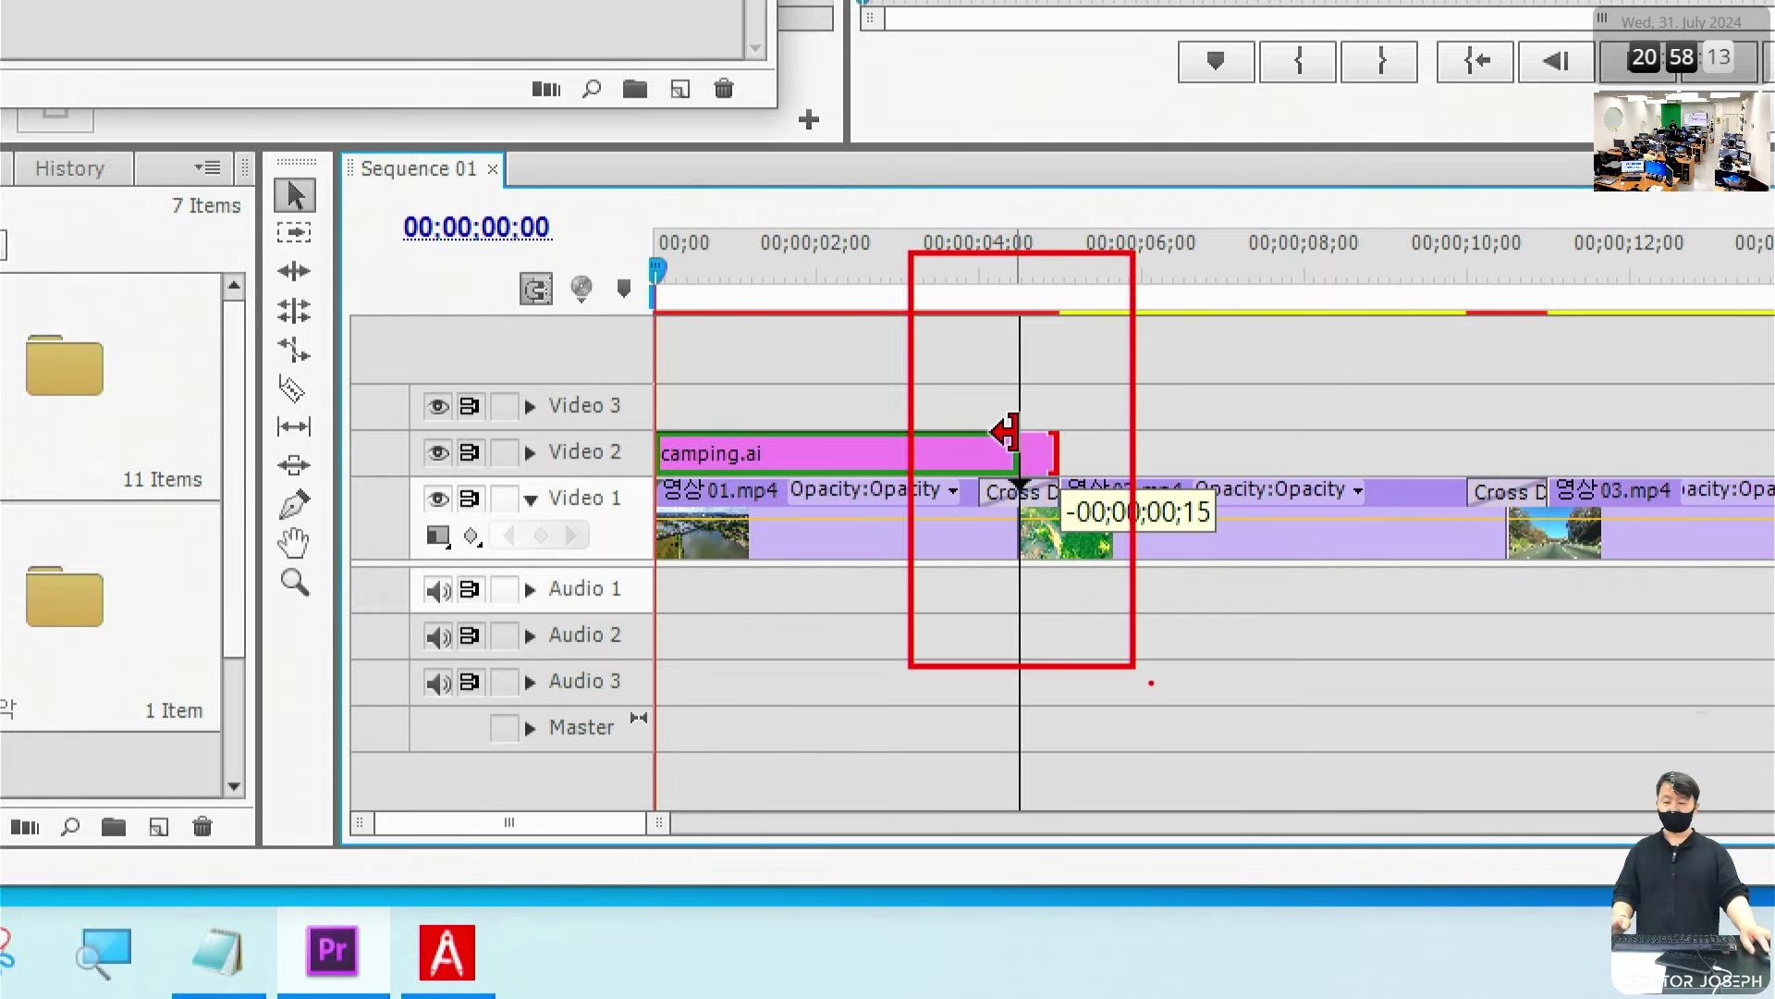
{"action": "left_click_drag", "start_coordinate": [1006, 432], "coordinate": [1006, 432]}
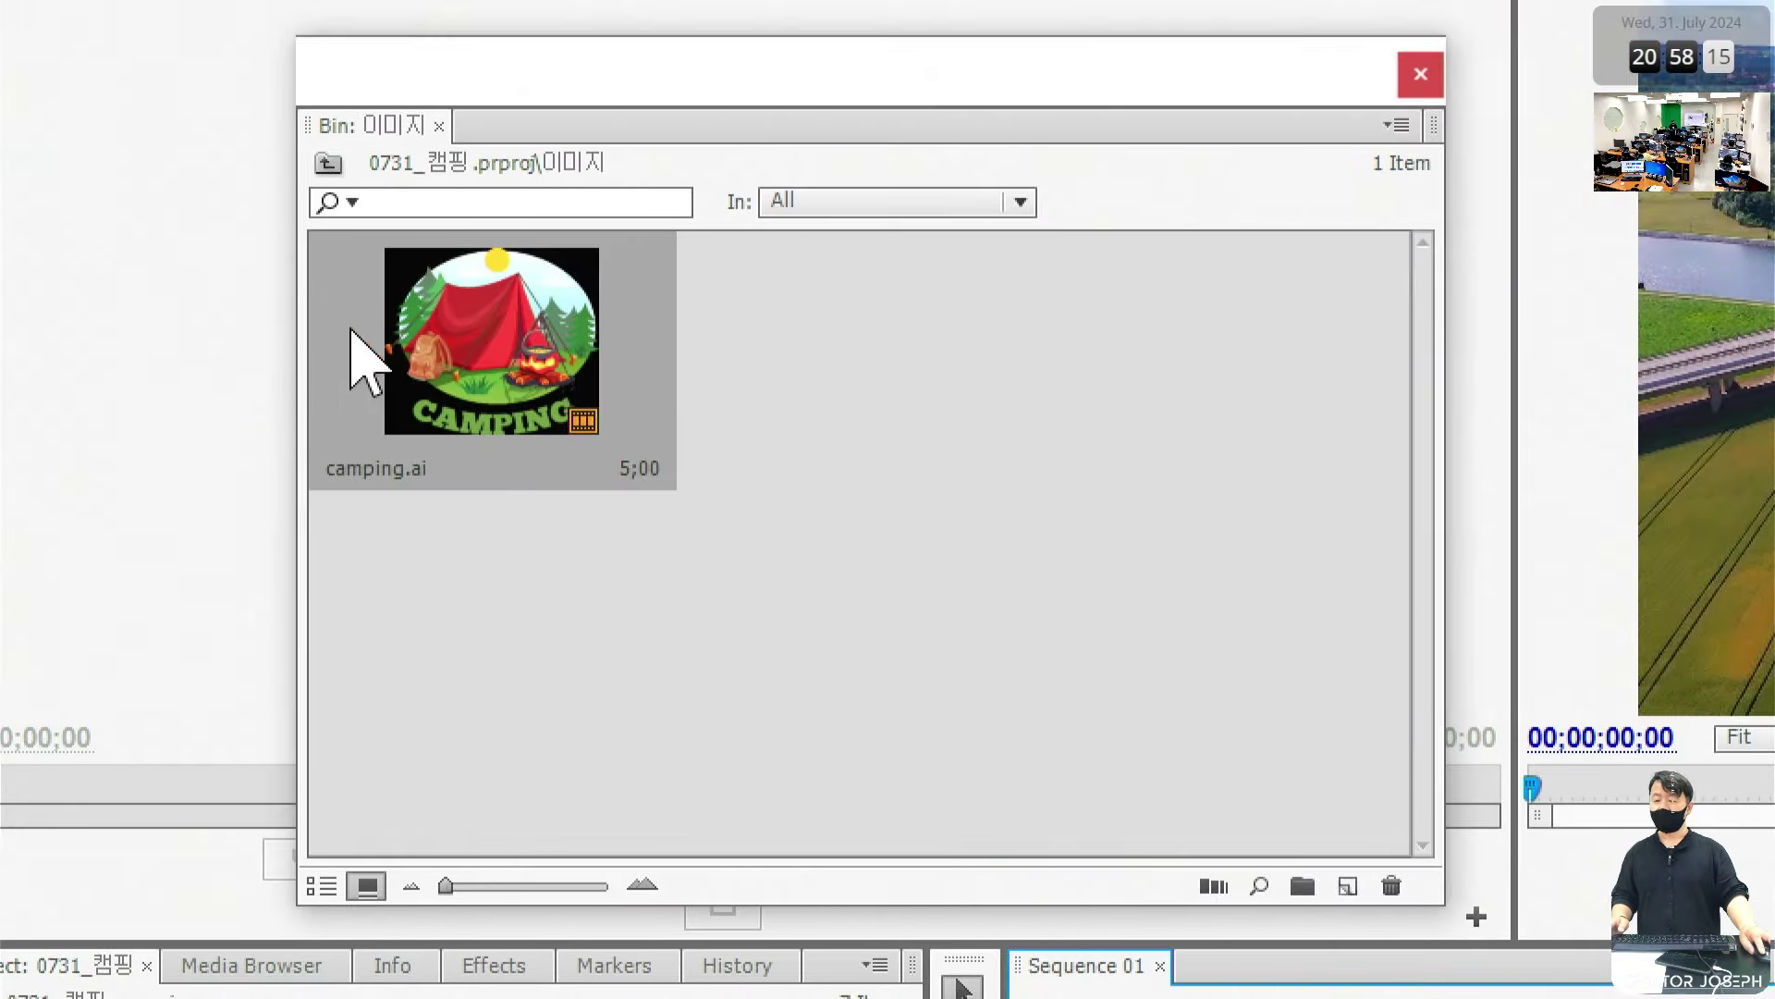
{"action": "left_click_drag", "start_coordinate": [435, 348], "coordinate": [981, 437]}
{"action": "left_click_drag", "start_coordinate": [1553, 871], "coordinate": [1146, 467]}
{"action": "mouse_move", "coordinate": [936, 467]}
{"action": "left_mouse_down"}
{"action": "mouse_move", "coordinate": [976, 467]}
{"action": "mouse_move", "coordinate": [938, 468]}
{"action": "left_mouse_up"}
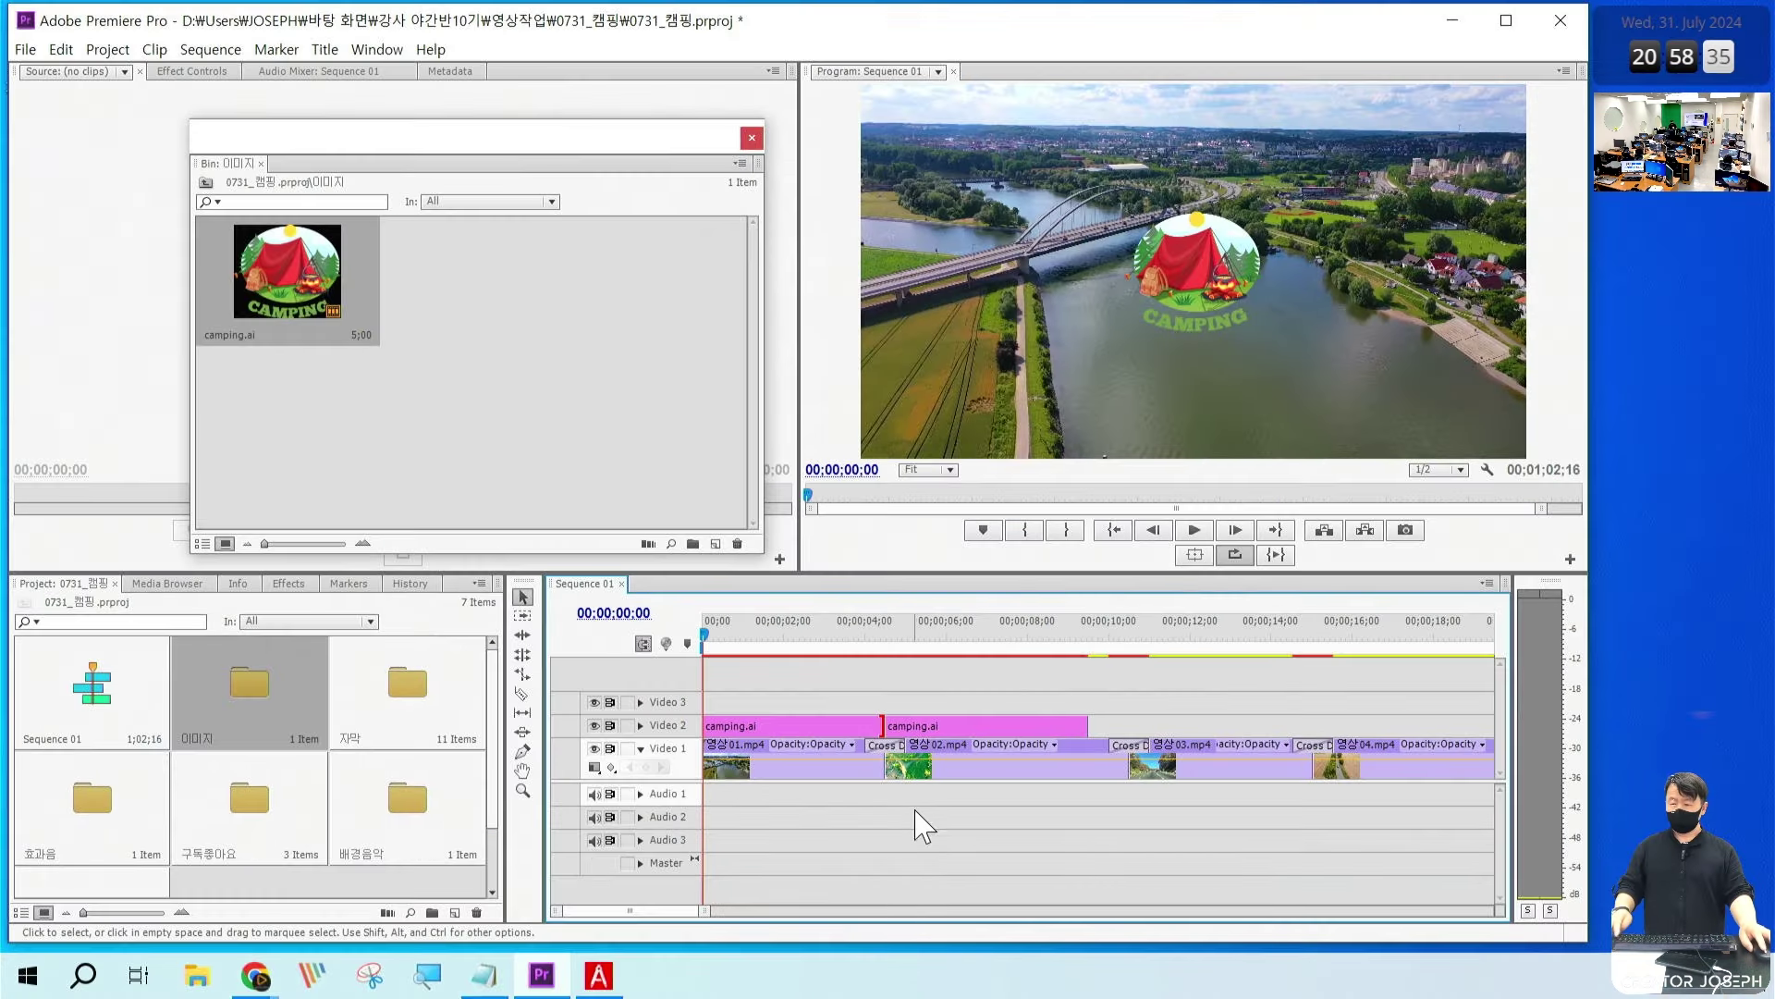
Step: Close the 이미지 bin window and extend the second camping.ai clip to the end of 영상12.mp4, marking the stretch in red
{"action": "mouse_move", "coordinate": [746, 151]}
{"action": "left_mouse_down"}
{"action": "mouse_move", "coordinate": [782, 163]}
{"action": "mouse_move", "coordinate": [765, 161]}
{"action": "left_mouse_up"}
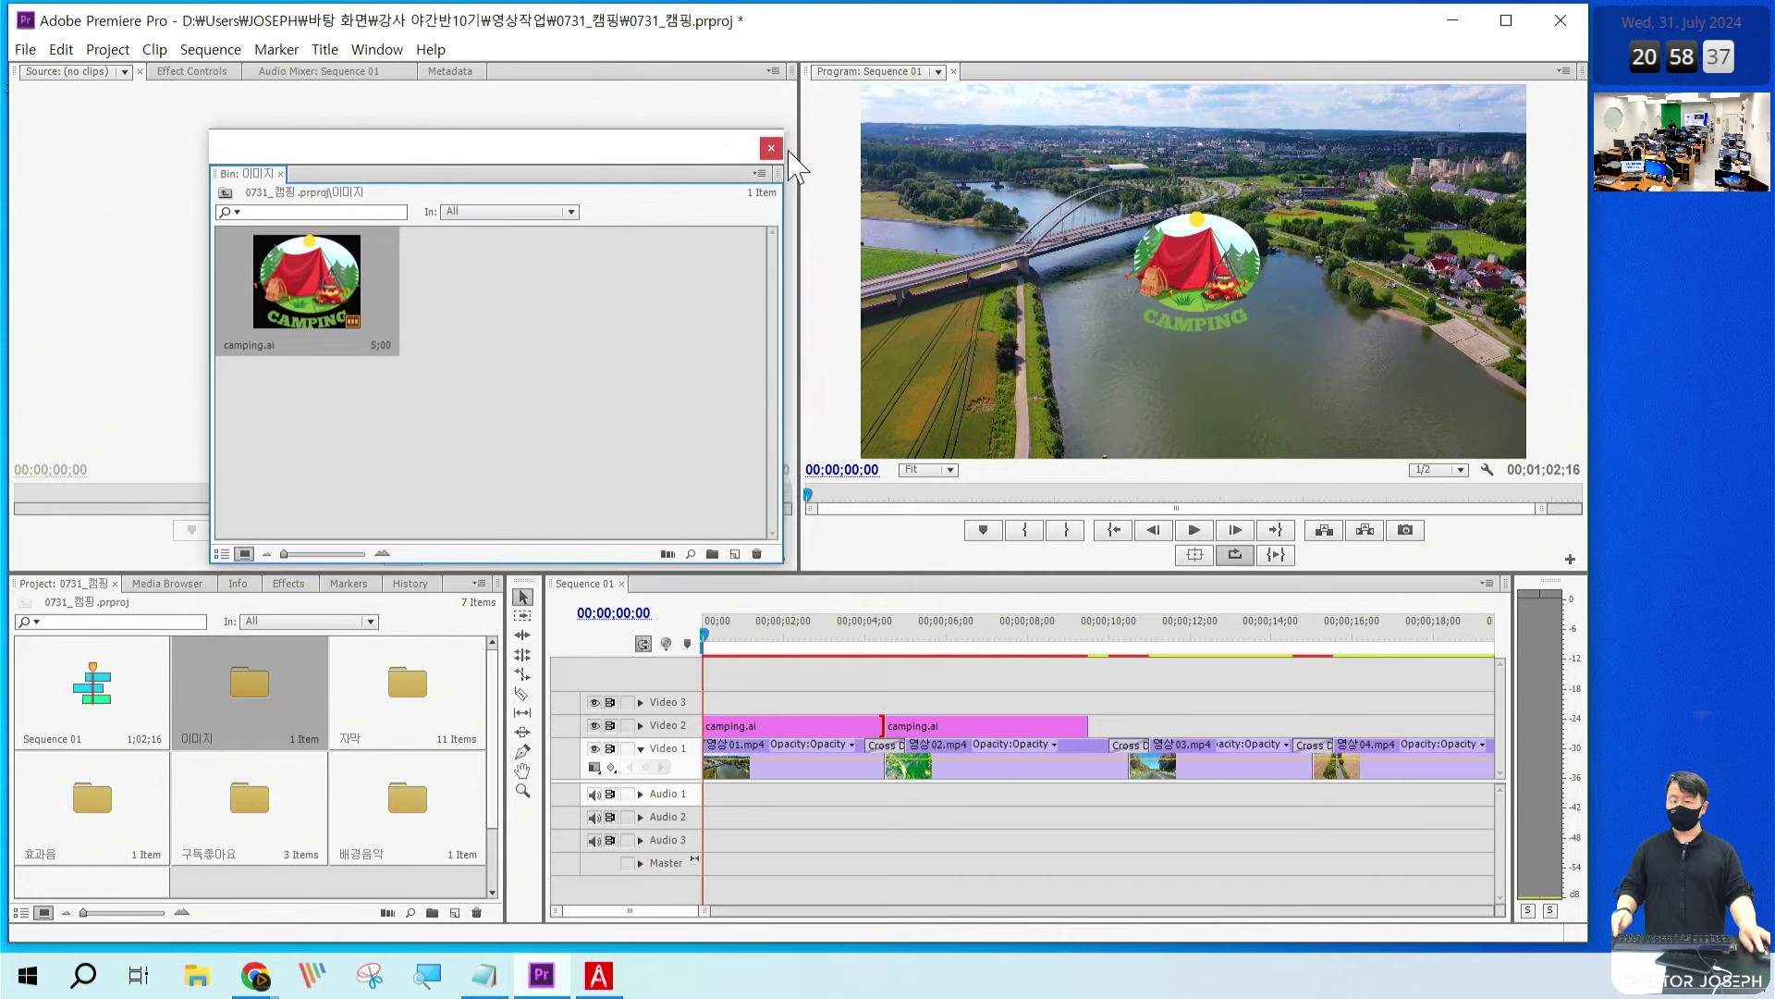
{"action": "left_click", "coordinate": [771, 148]}
{"action": "key", "text": "backslash"}
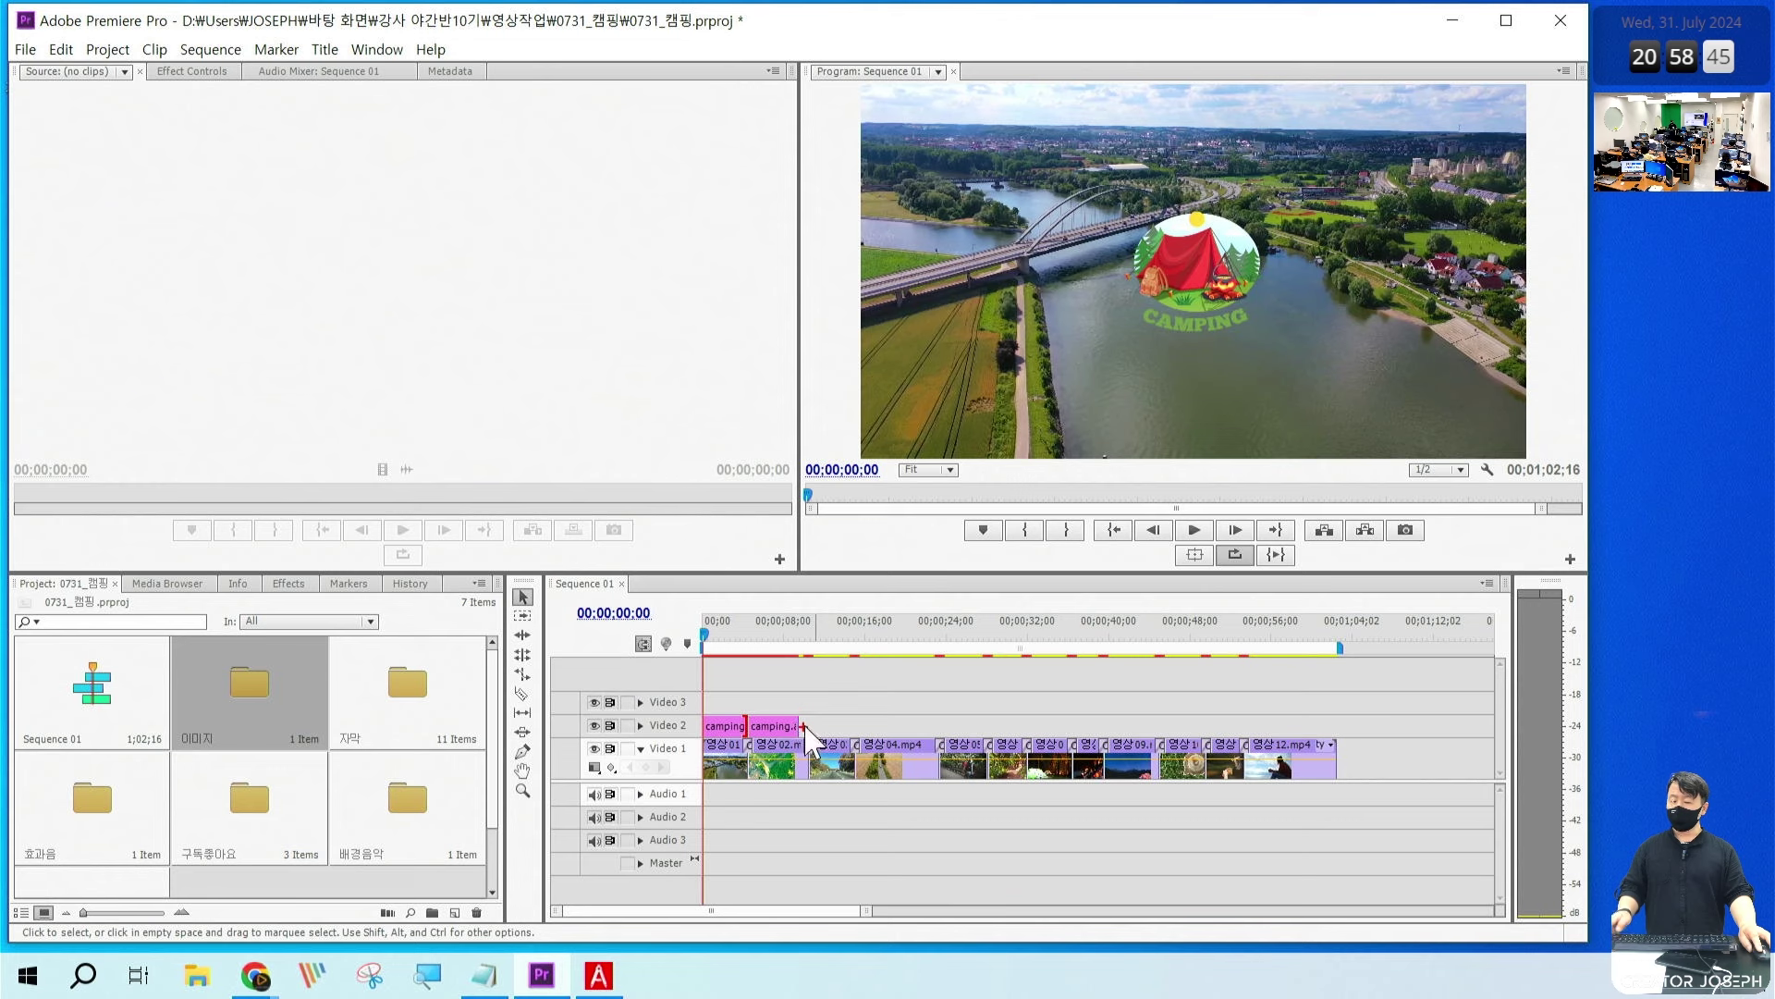
{"action": "left_click_drag", "start_coordinate": [803, 727], "coordinate": [1352, 721]}
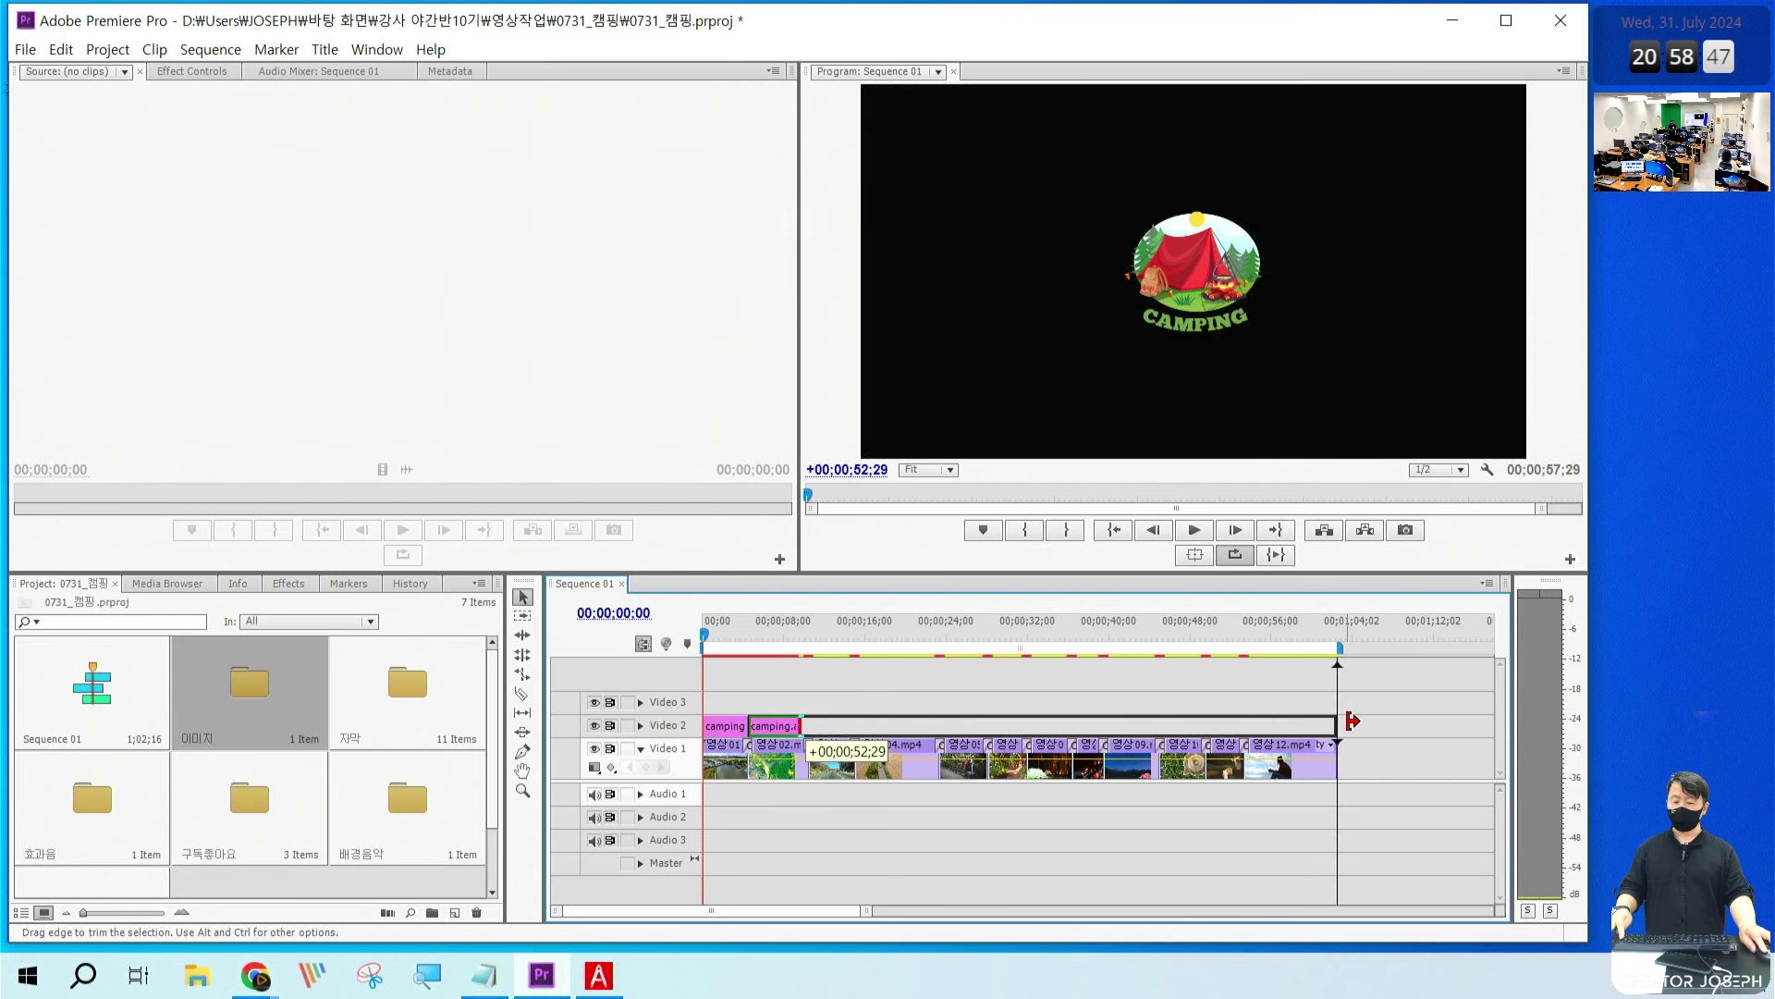
{"action": "left_click_drag", "start_coordinate": [775, 691], "coordinate": [833, 784]}
{"action": "mouse_move", "coordinate": [1326, 701]}
{"action": "left_mouse_down"}
{"action": "mouse_move", "coordinate": [823, 723]}
{"action": "mouse_move", "coordinate": [846, 703]}
{"action": "left_mouse_up"}
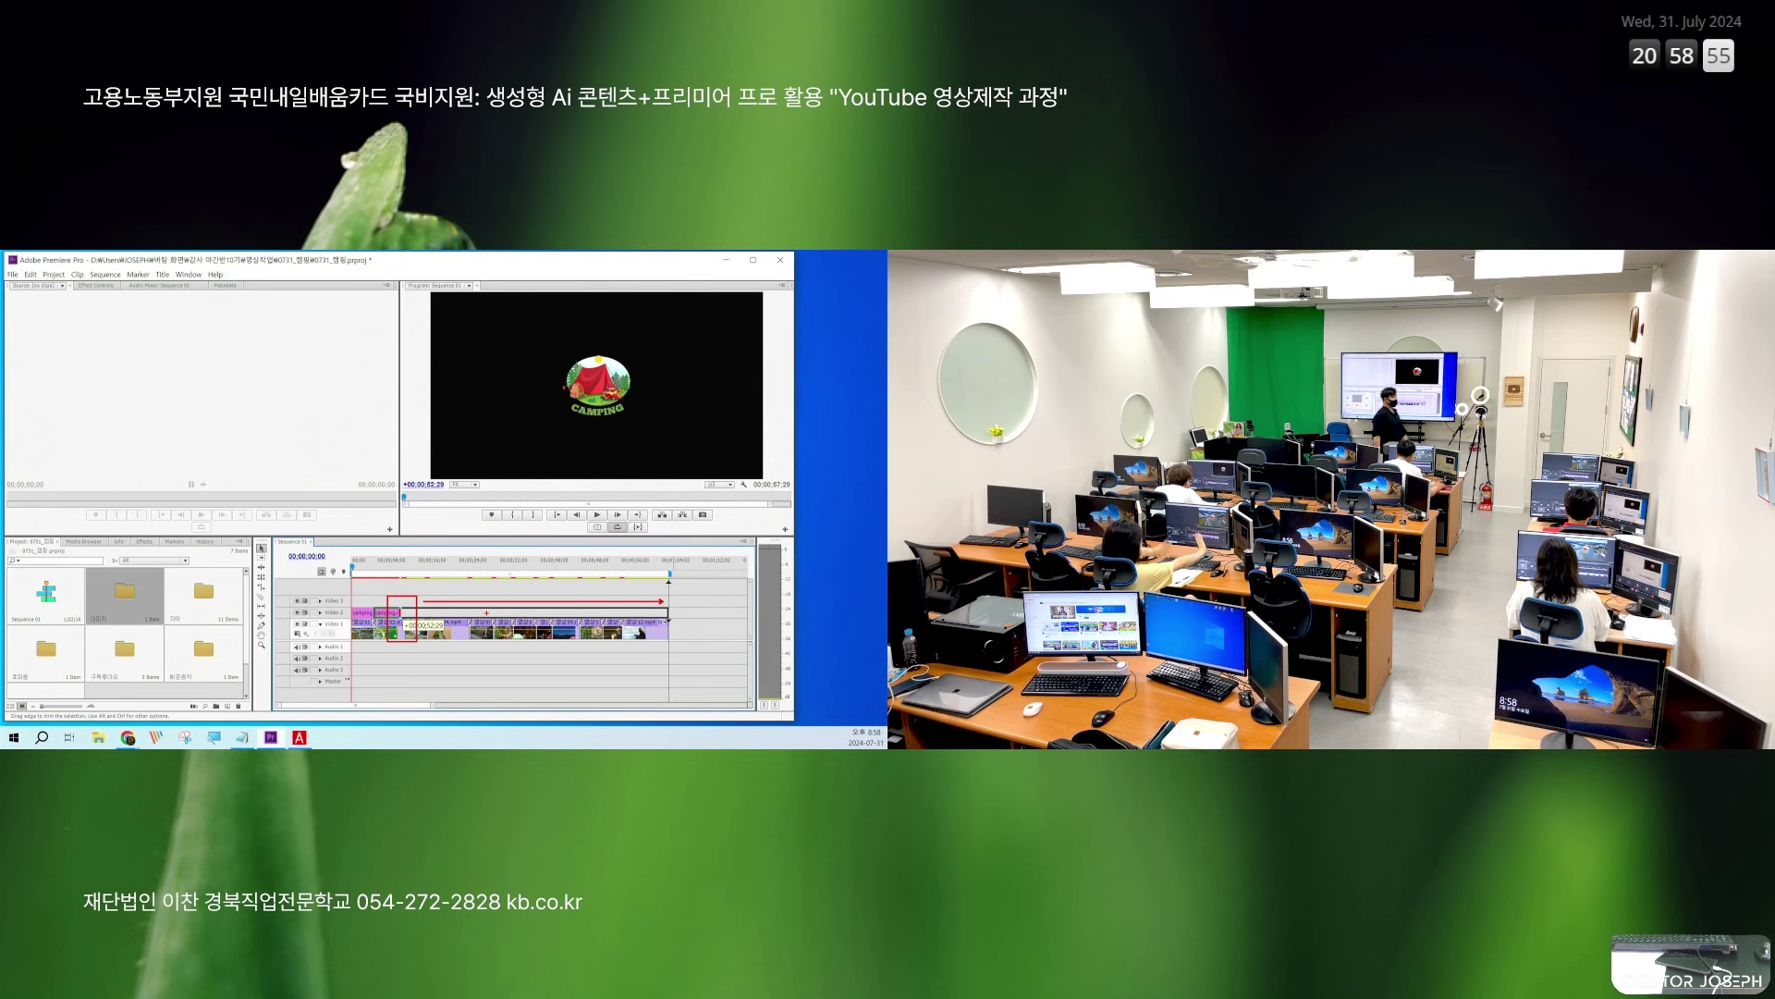
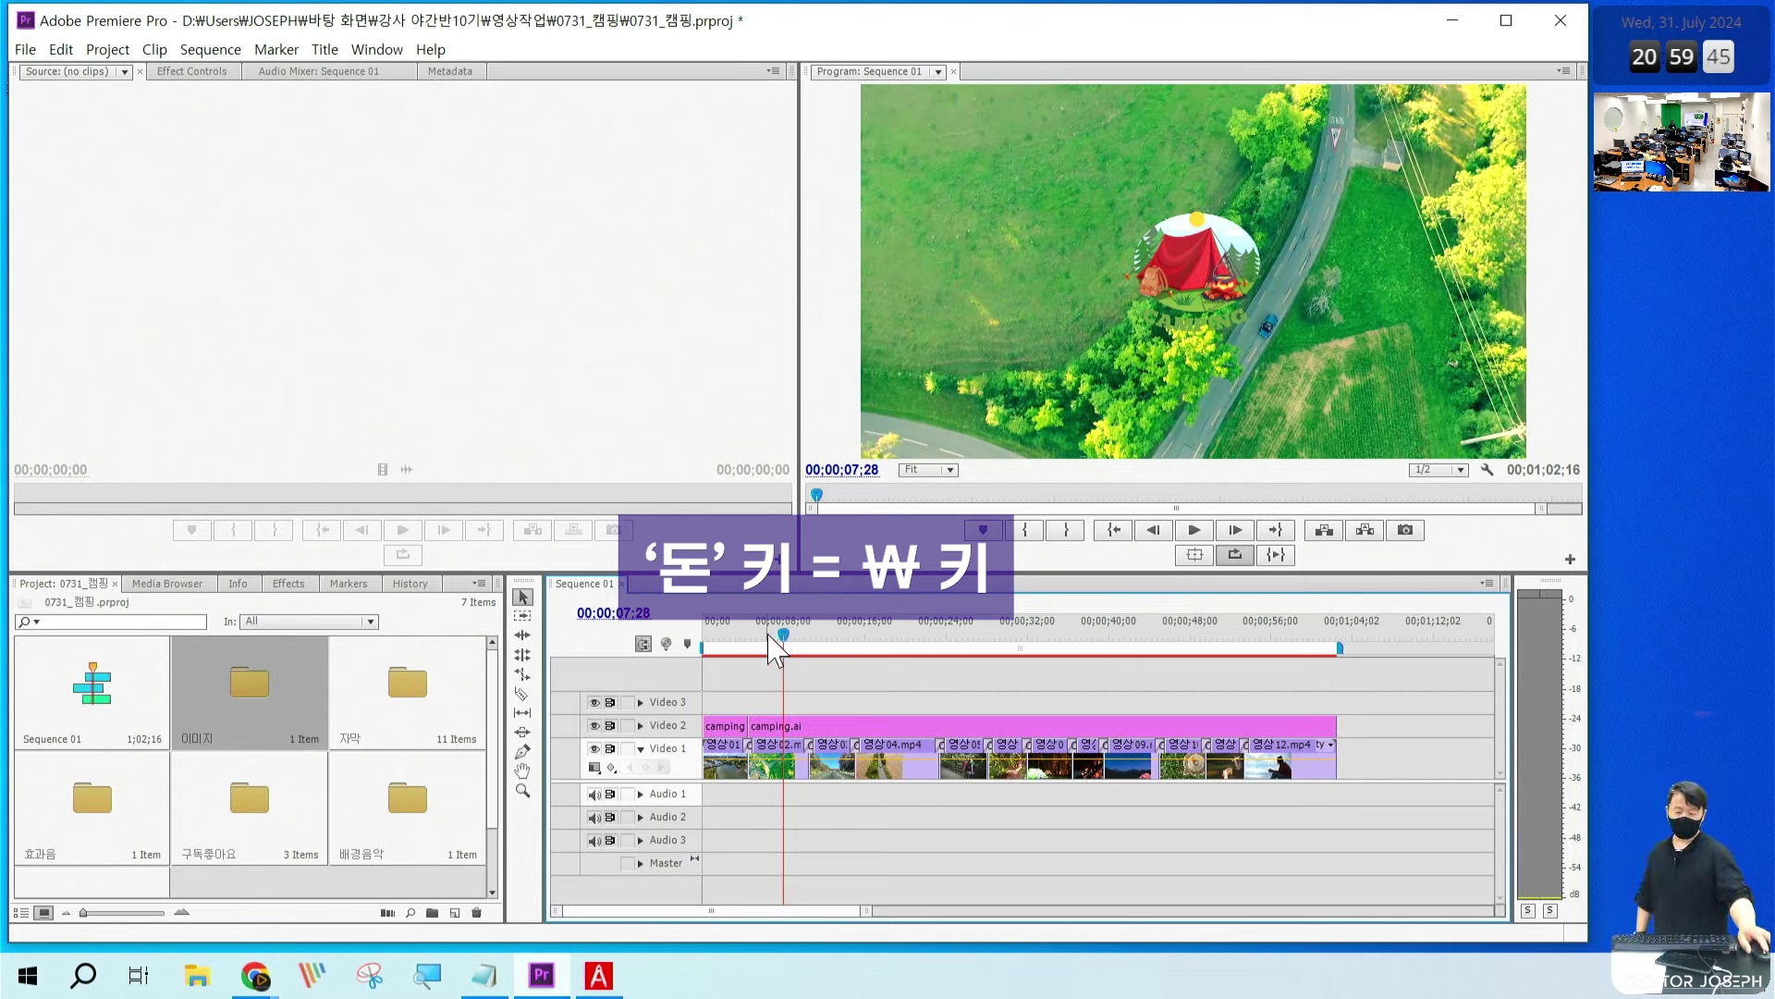
Step: Select the long camping.ai clip, move the playhead to 00;00;14;20 just before 영상04.mp4, and clear the red mark drawn there
{"action": "left_click_drag", "start_coordinate": [775, 650], "coordinate": [807, 648]}
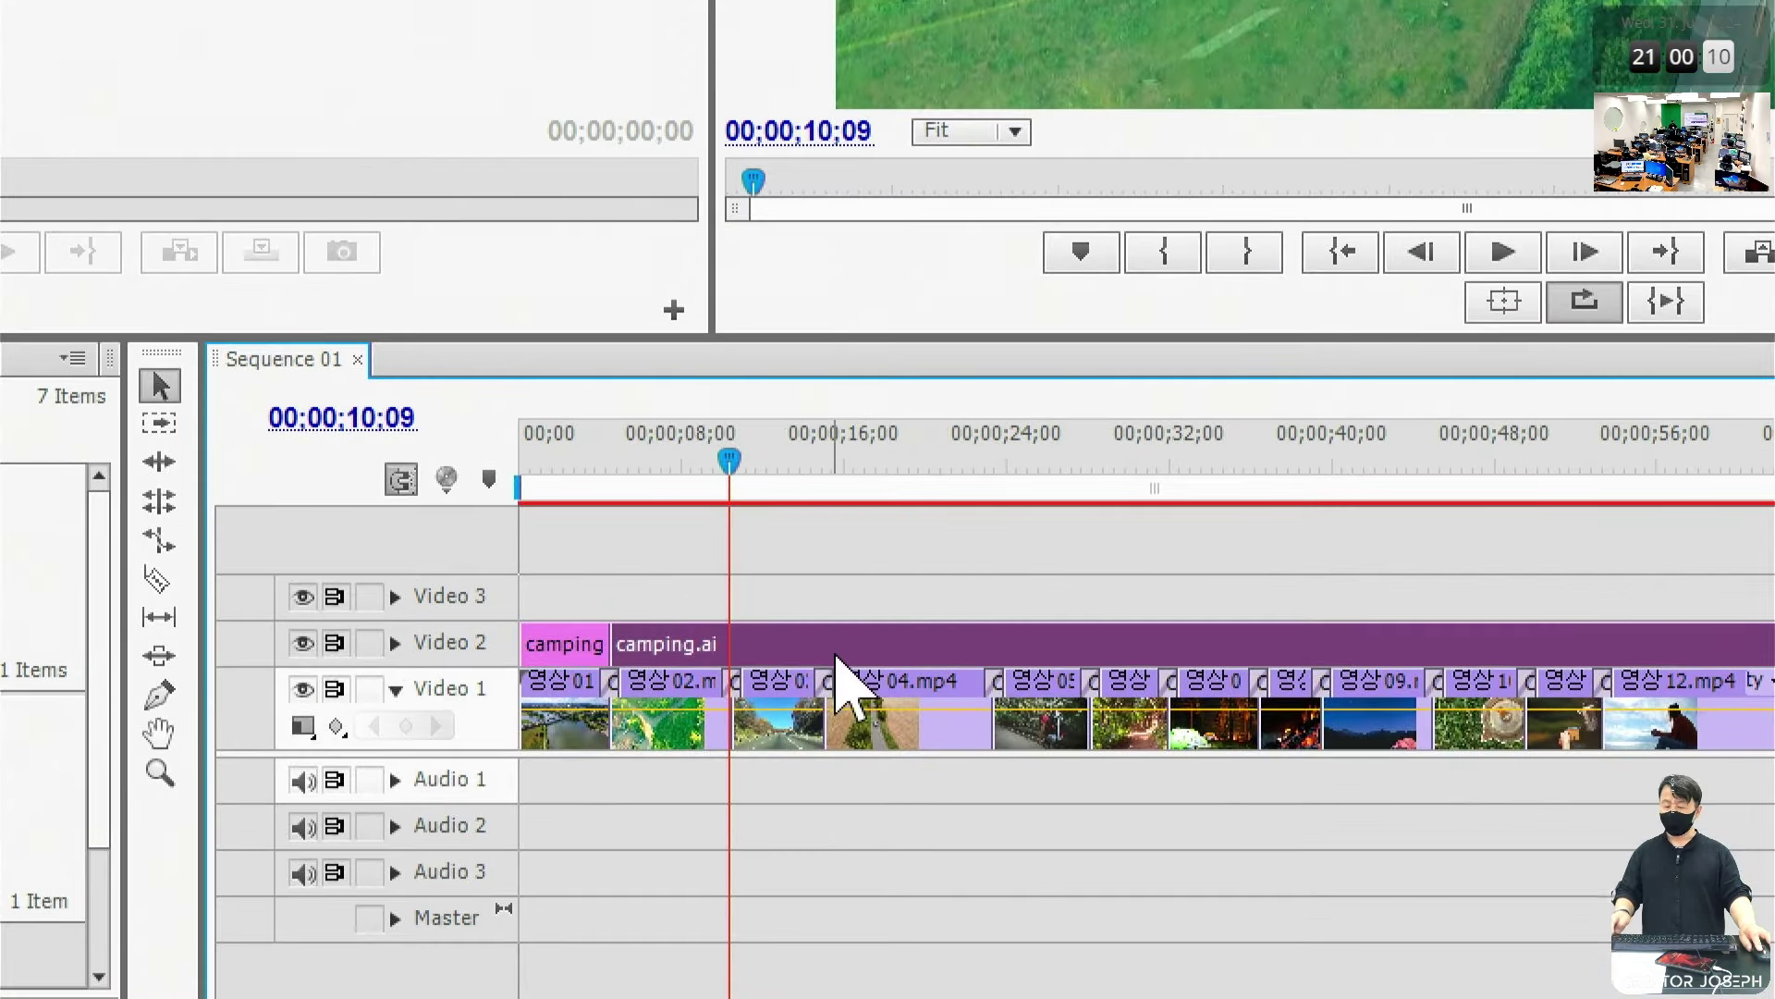
{"action": "left_click", "coordinate": [728, 425]}
{"action": "left_click_drag", "start_coordinate": [727, 425], "coordinate": [817, 450]}
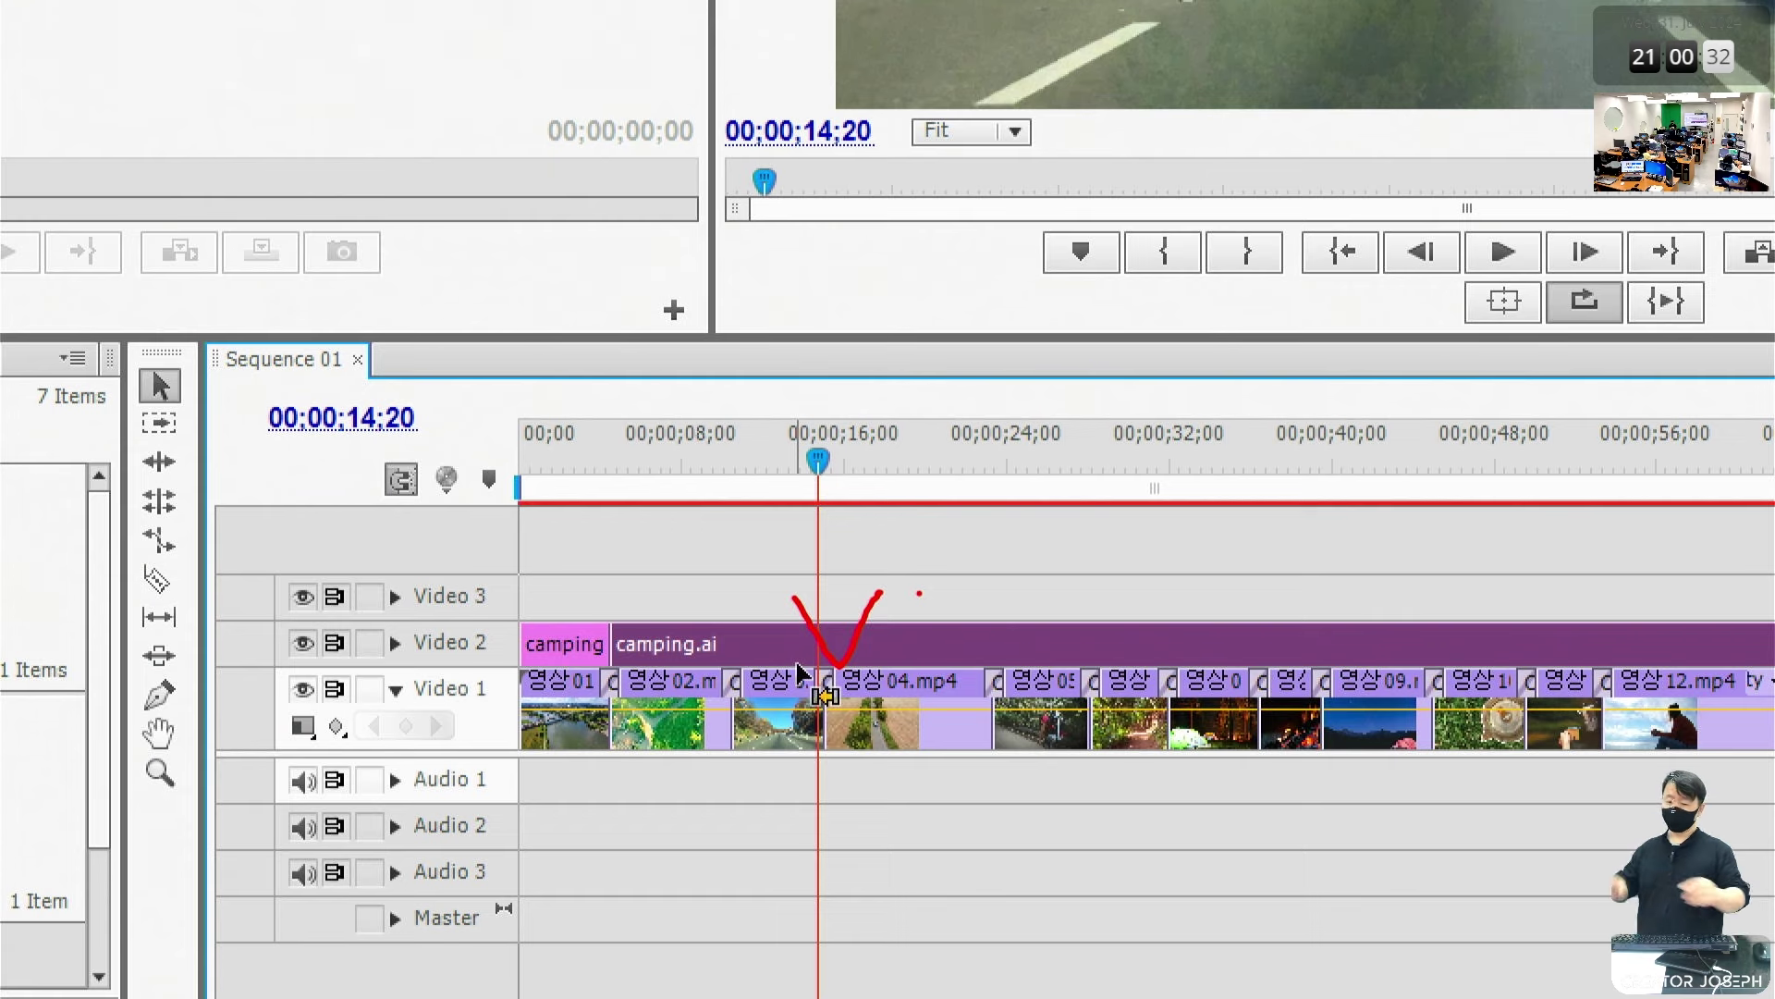
{"action": "key", "text": "Escape"}
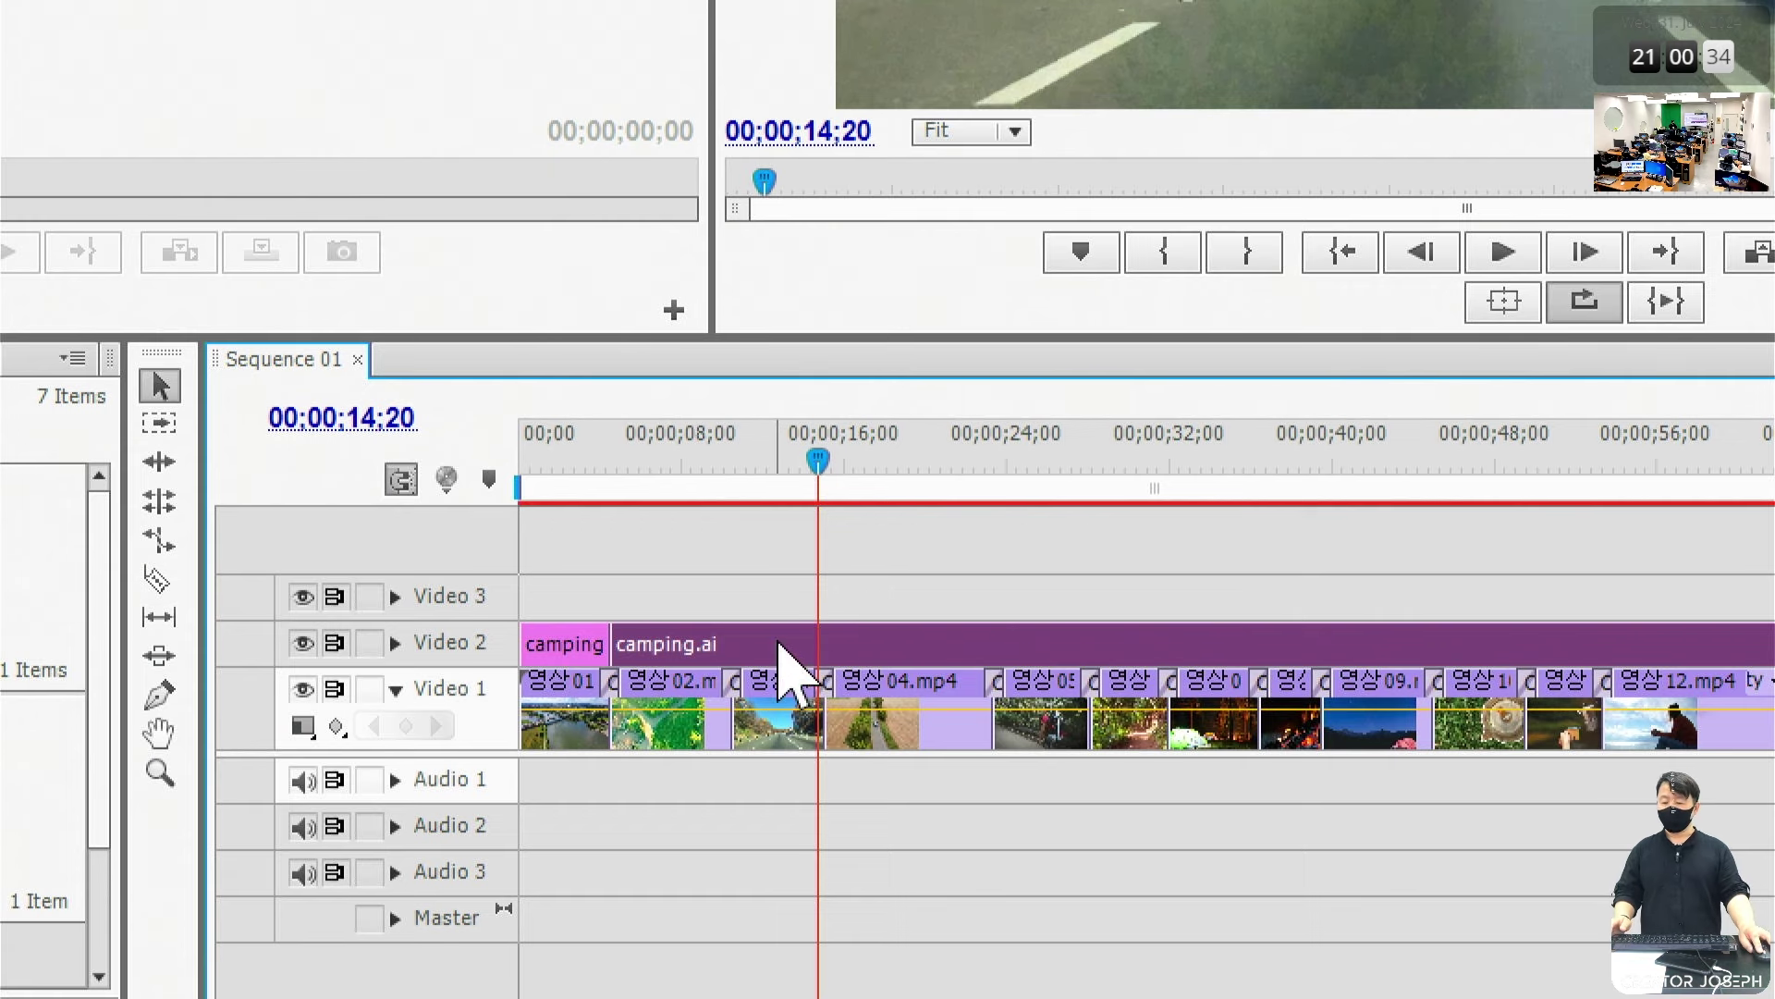
Step: Show the Effect Controls of the selected camping.ai clip, then mark and clear its video effects in red
{"action": "key", "text": "grave"}
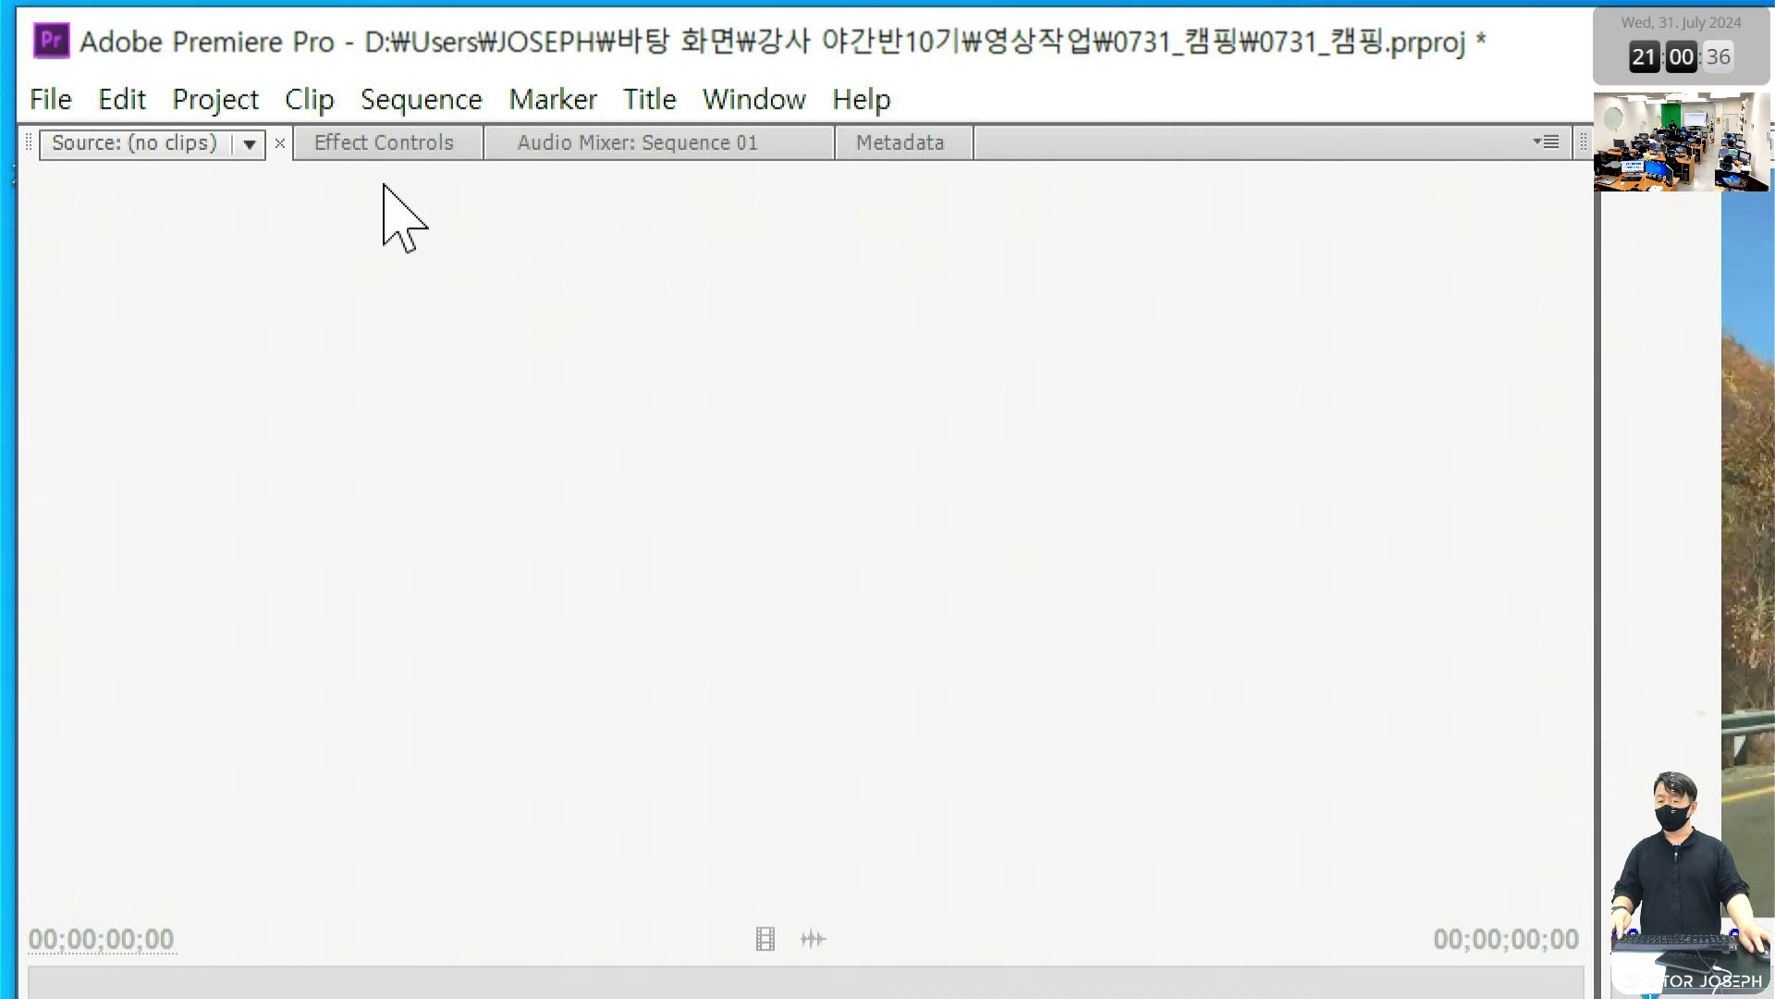
{"action": "left_click", "coordinate": [385, 153]}
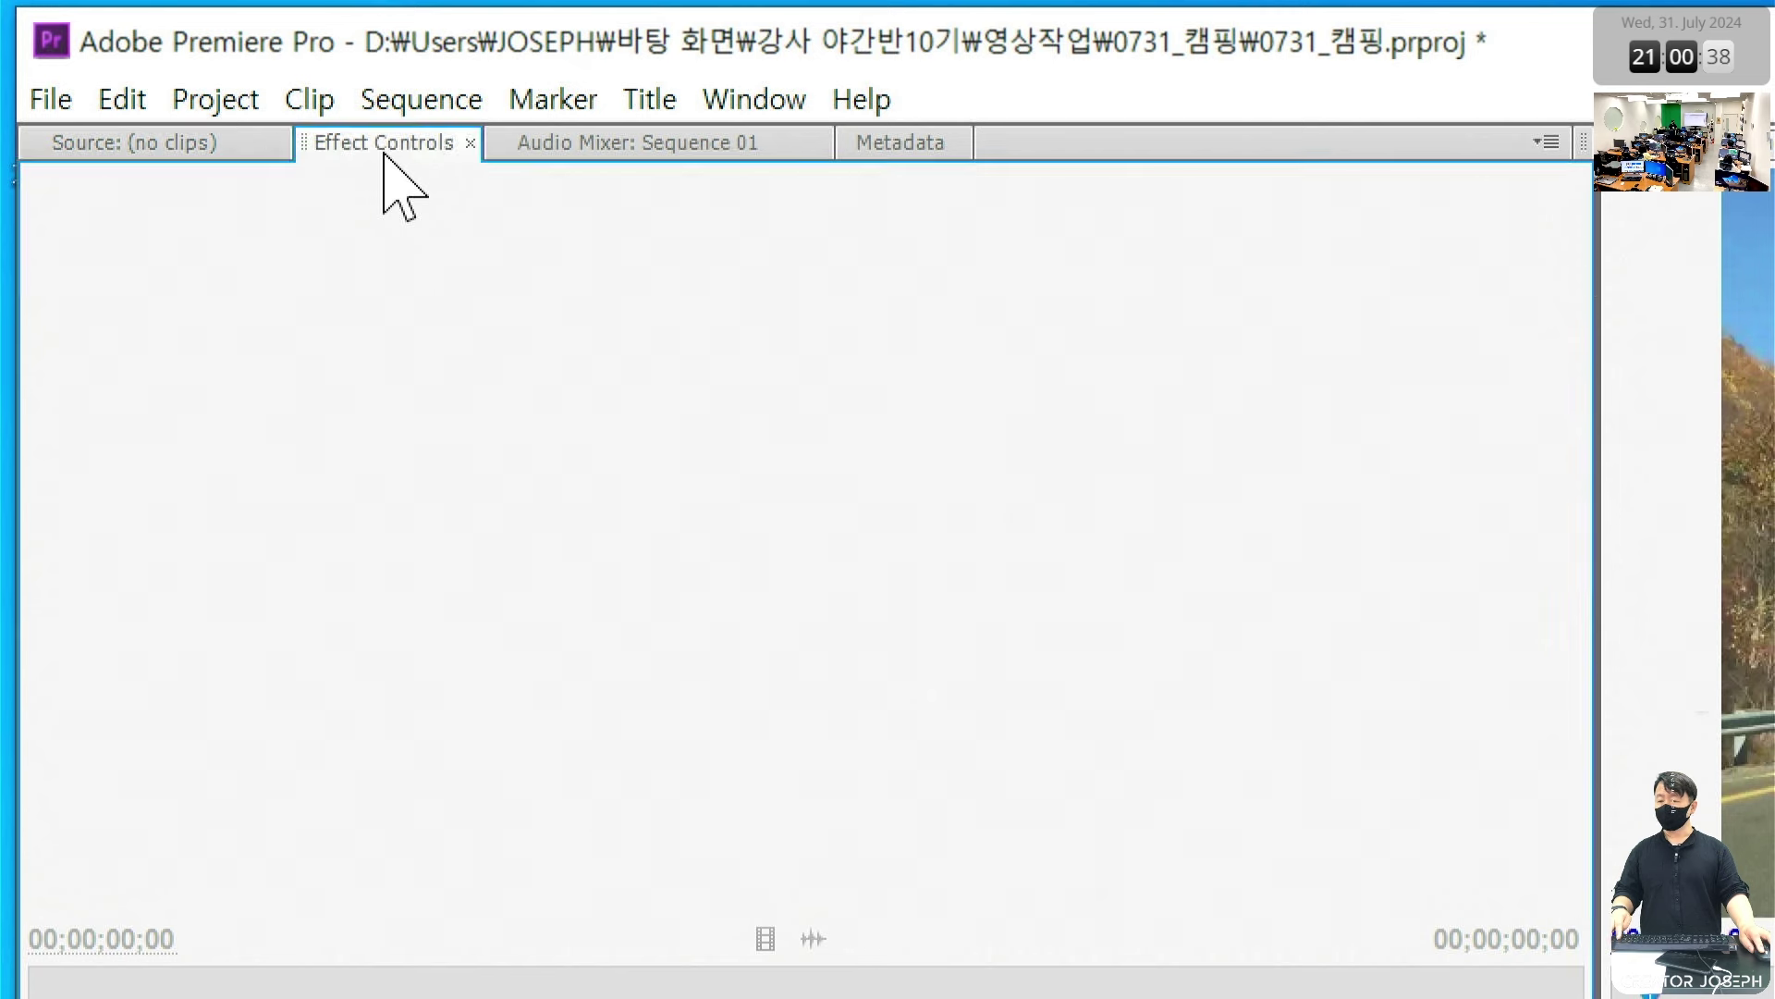
{"action": "left_click", "coordinate": [390, 458]}
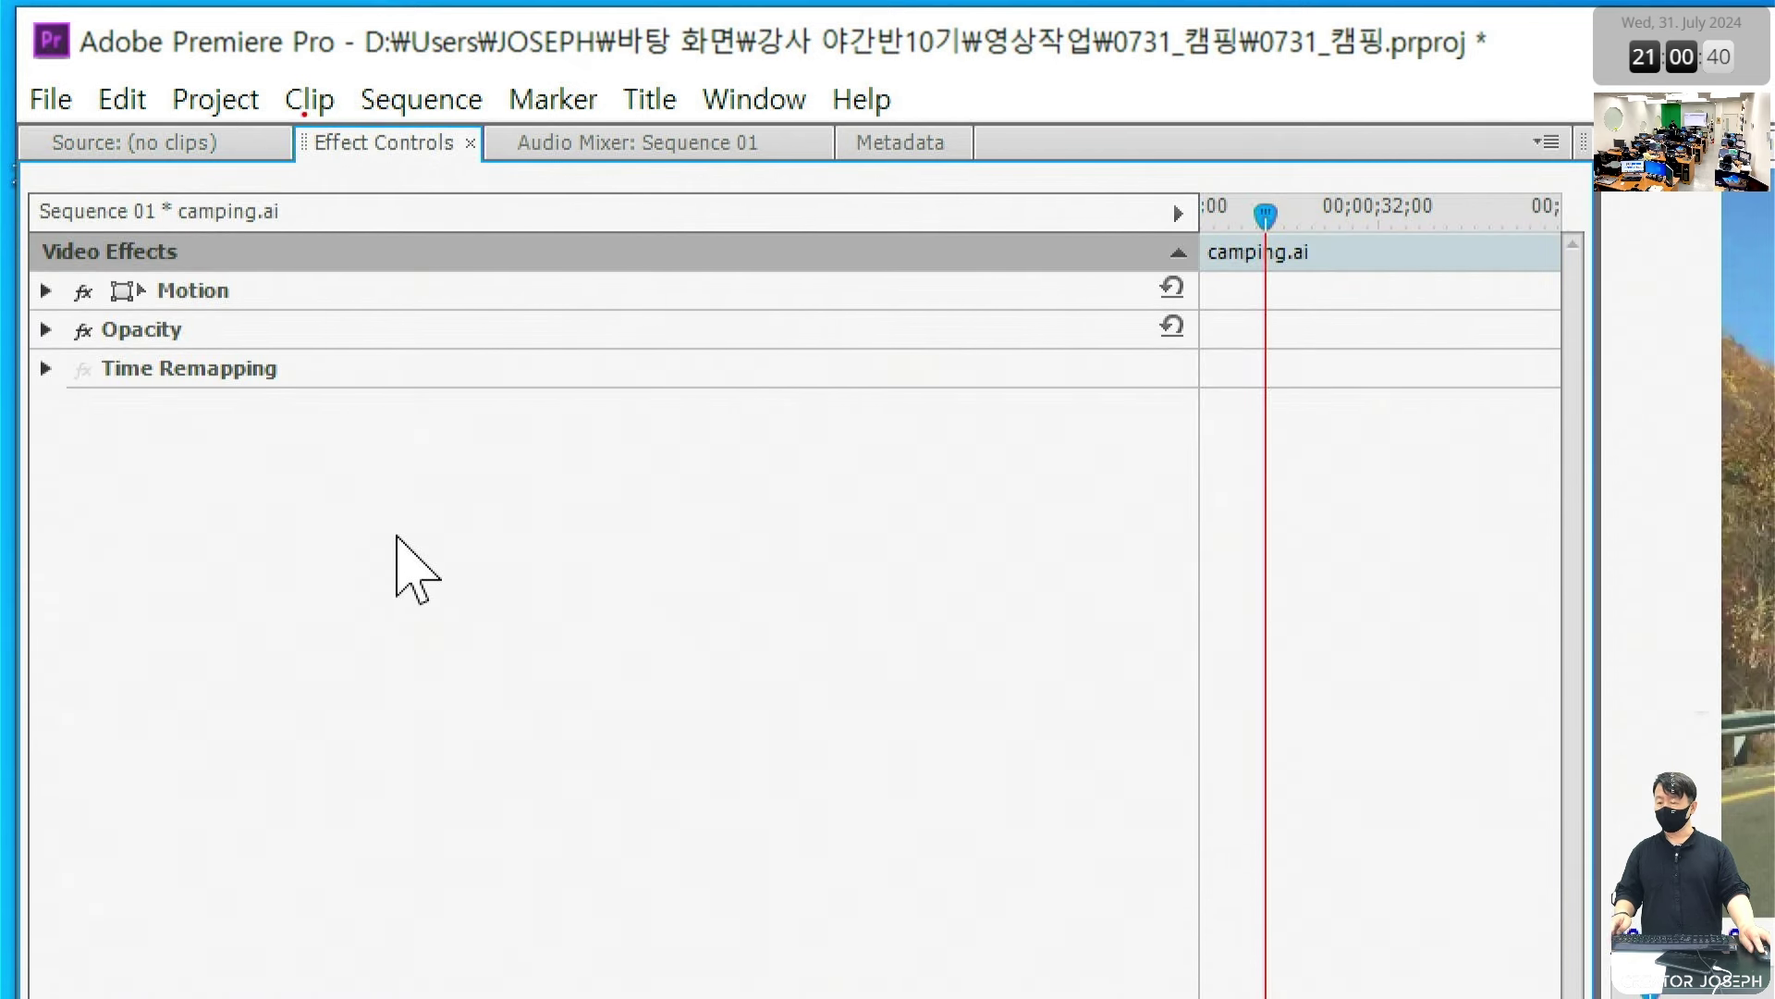
{"action": "mouse_move", "coordinate": [278, 106]}
{"action": "left_mouse_down"}
{"action": "mouse_move", "coordinate": [317, 147]}
{"action": "mouse_move", "coordinate": [502, 181]}
{"action": "left_mouse_up"}
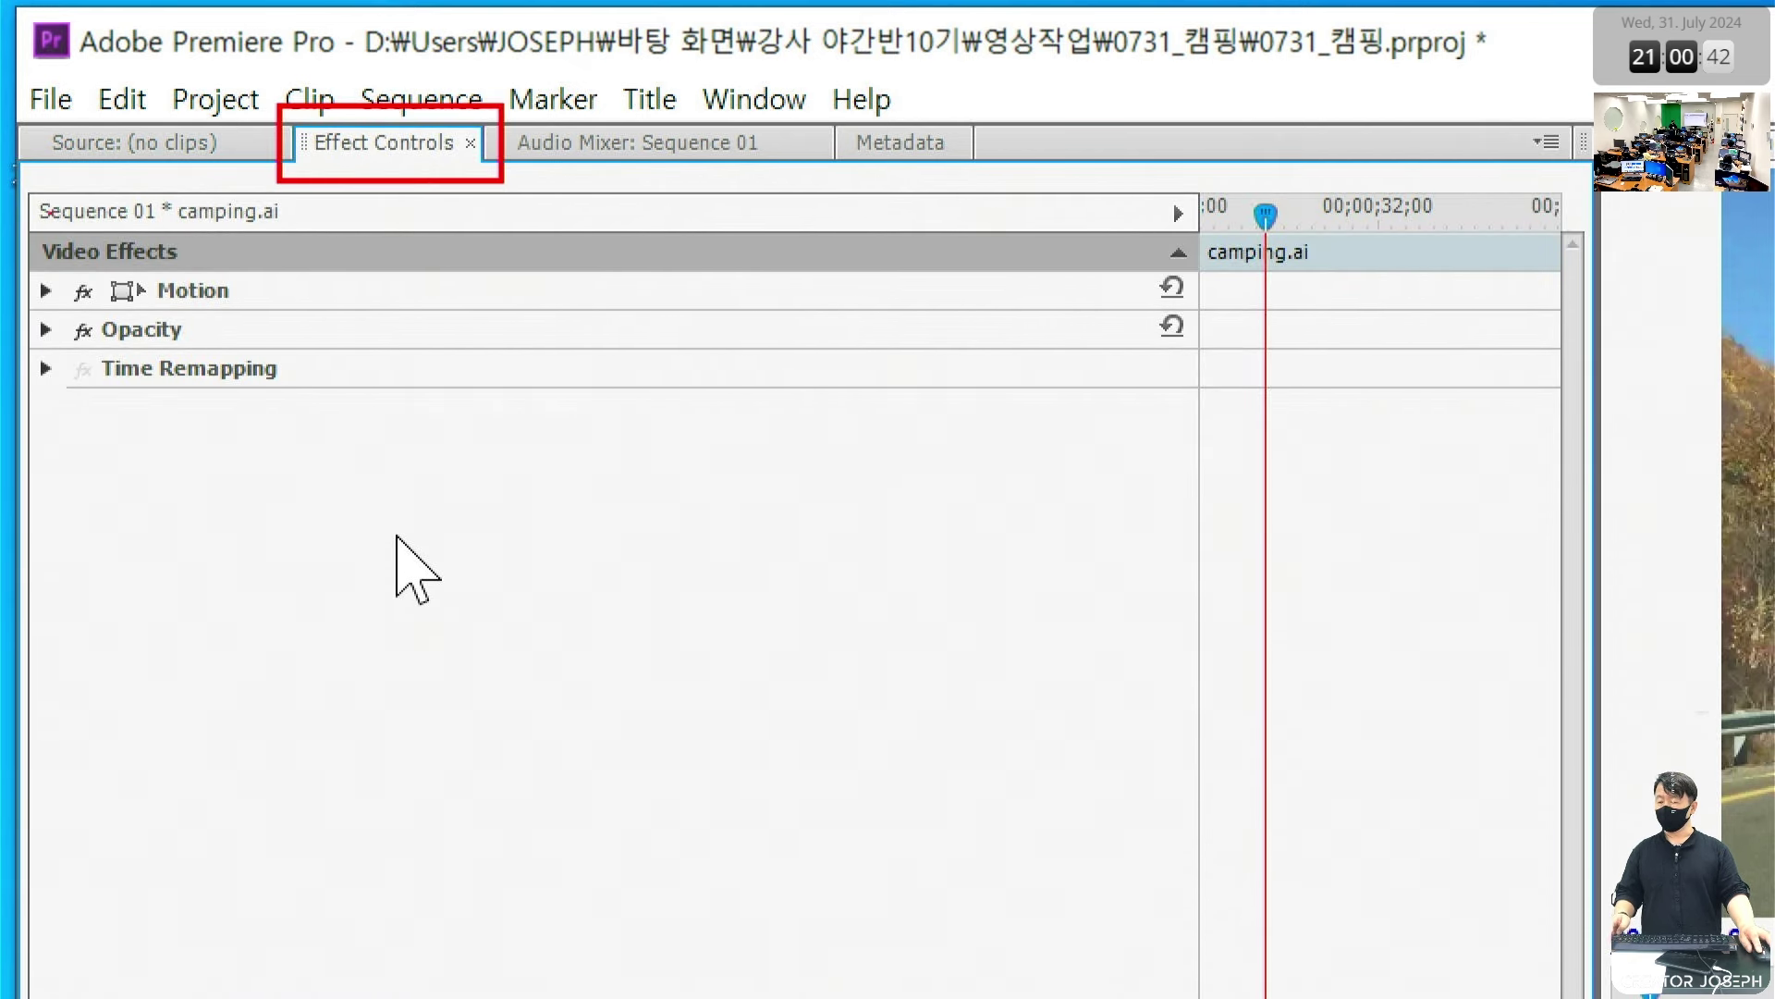
{"action": "mouse_move", "coordinate": [11, 214]}
{"action": "left_mouse_down"}
{"action": "mouse_move", "coordinate": [721, 396]}
{"action": "mouse_move", "coordinate": [1267, 444]}
{"action": "mouse_move", "coordinate": [1364, 423]}
{"action": "left_mouse_up"}
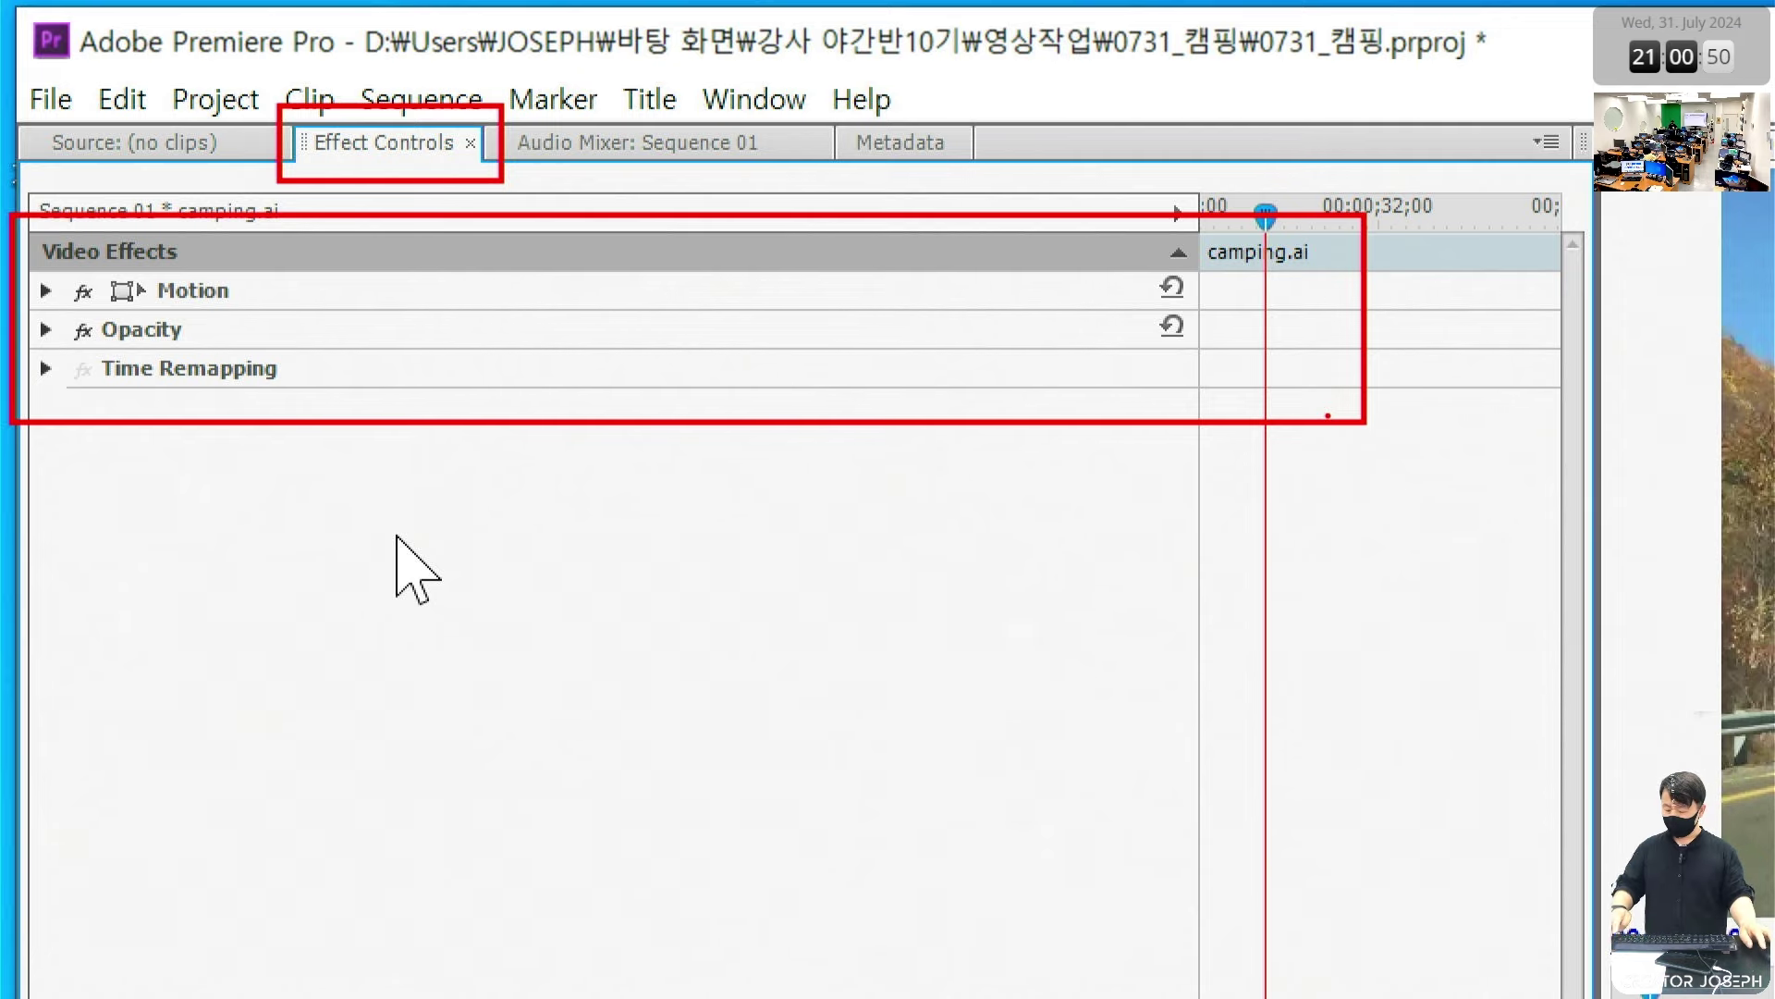
{"action": "key", "text": "Escape"}
Step: Mark the long camping.ai clip and its effect list in red, and deselect the clip after clearing the marks
{"action": "left_click_drag", "start_coordinate": [733, 696], "coordinate": [1384, 765]}
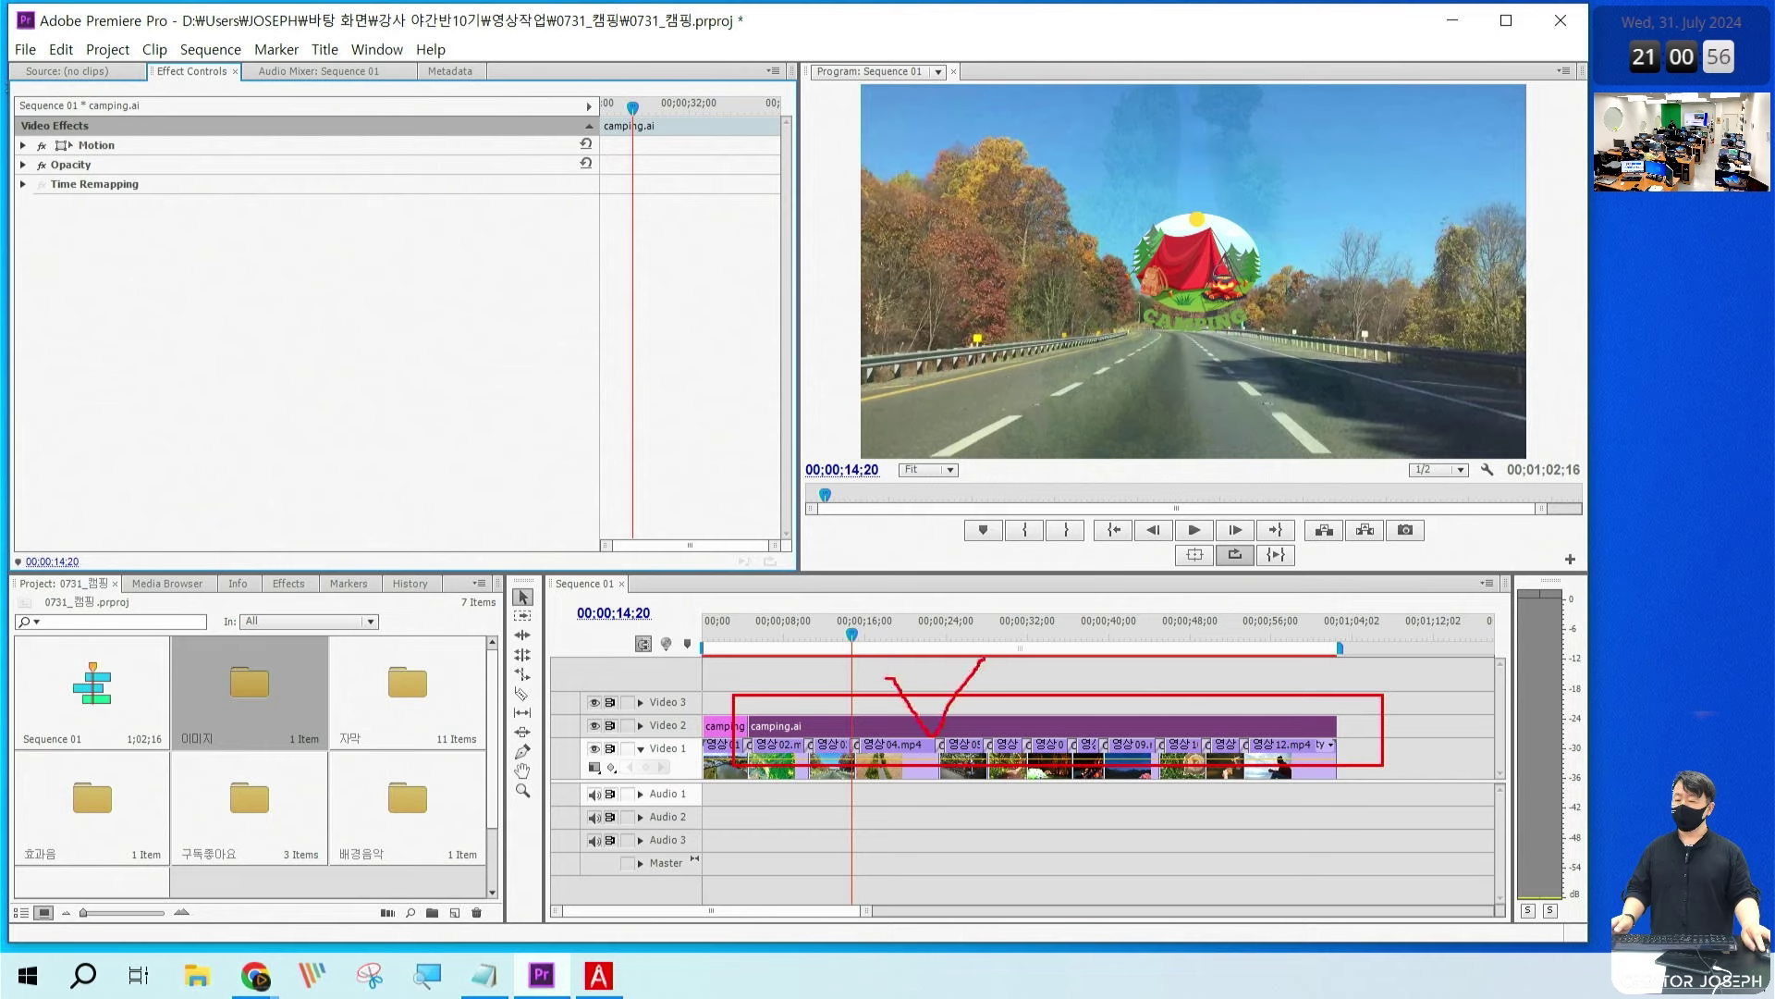
{"action": "left_click_drag", "start_coordinate": [33, 123], "coordinate": [354, 205]}
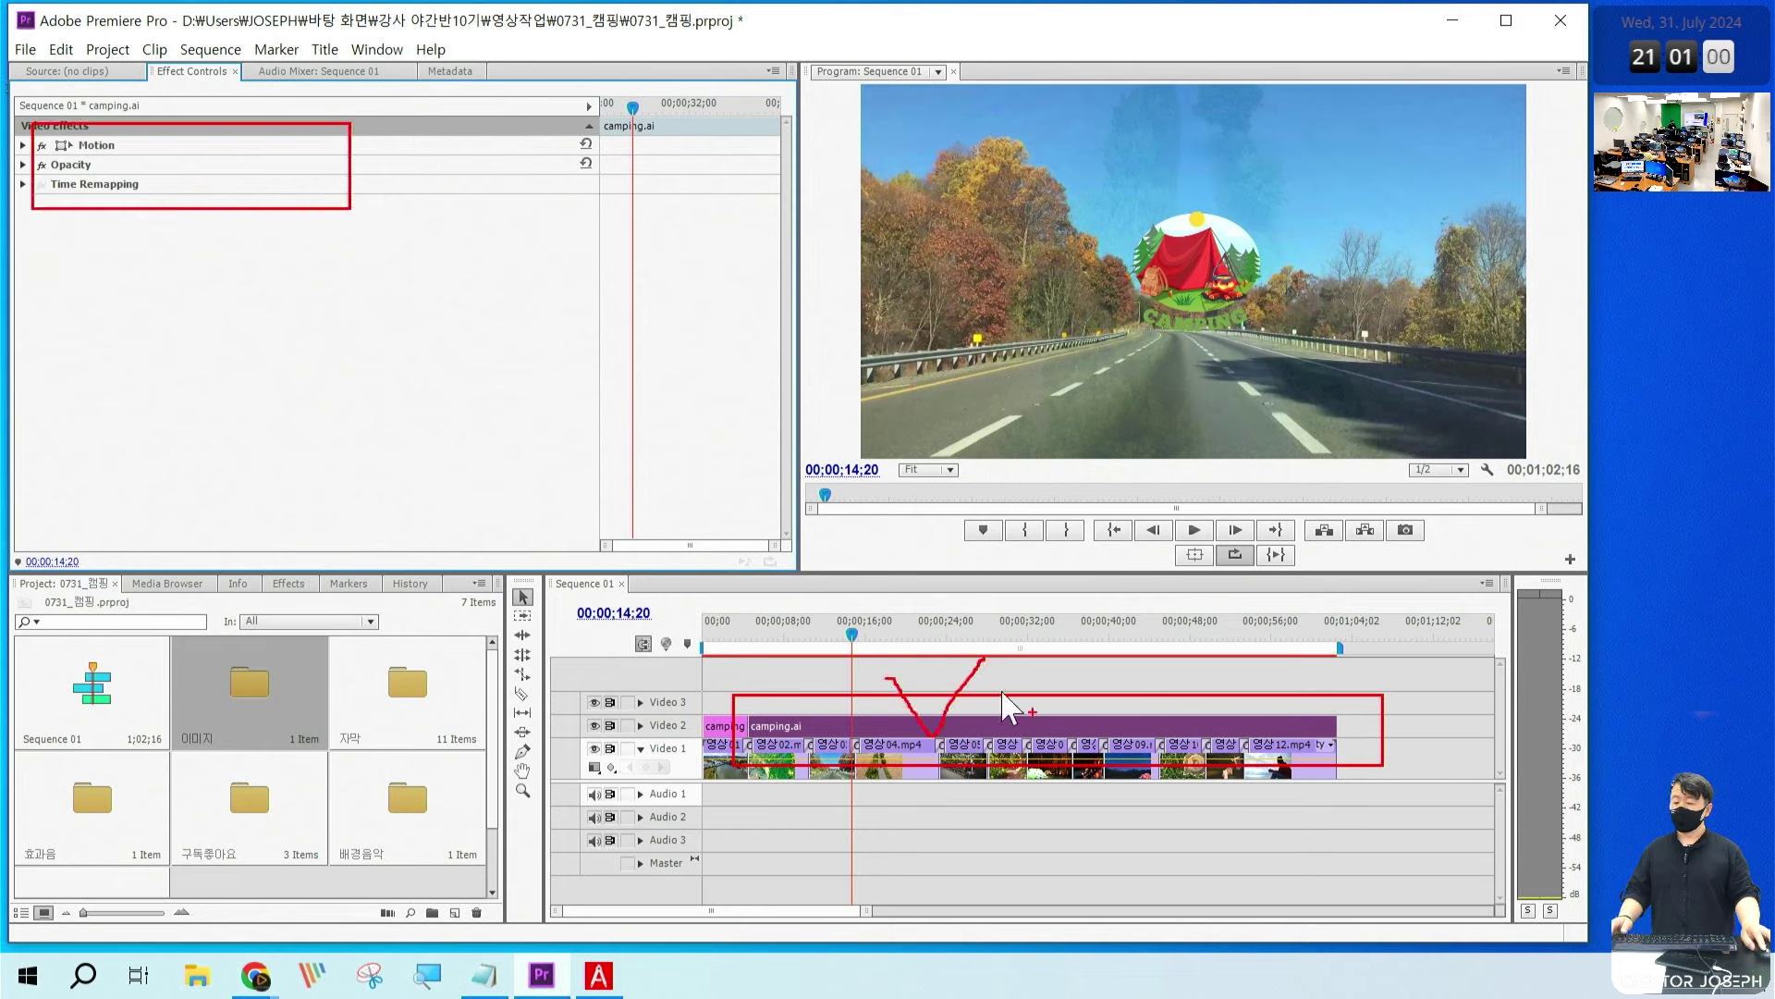
{"action": "key", "text": "Escape"}
{"action": "left_click", "coordinate": [1043, 689]}
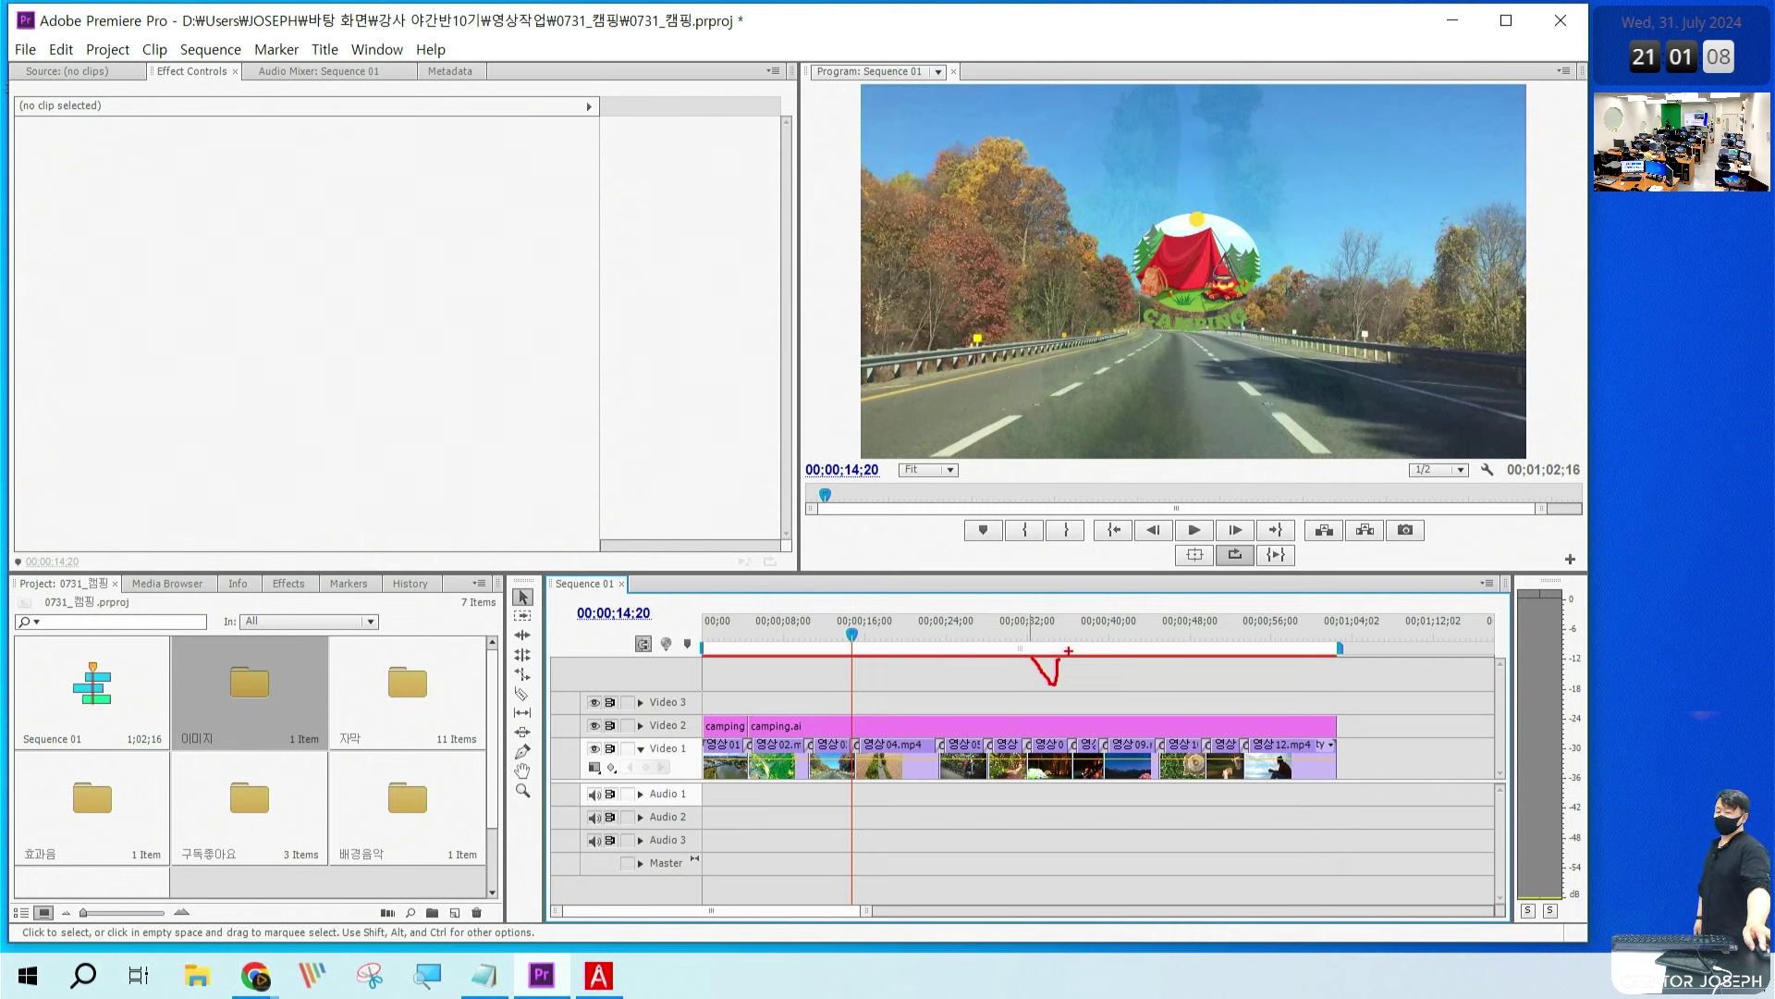
{"action": "key", "text": "Escape"}
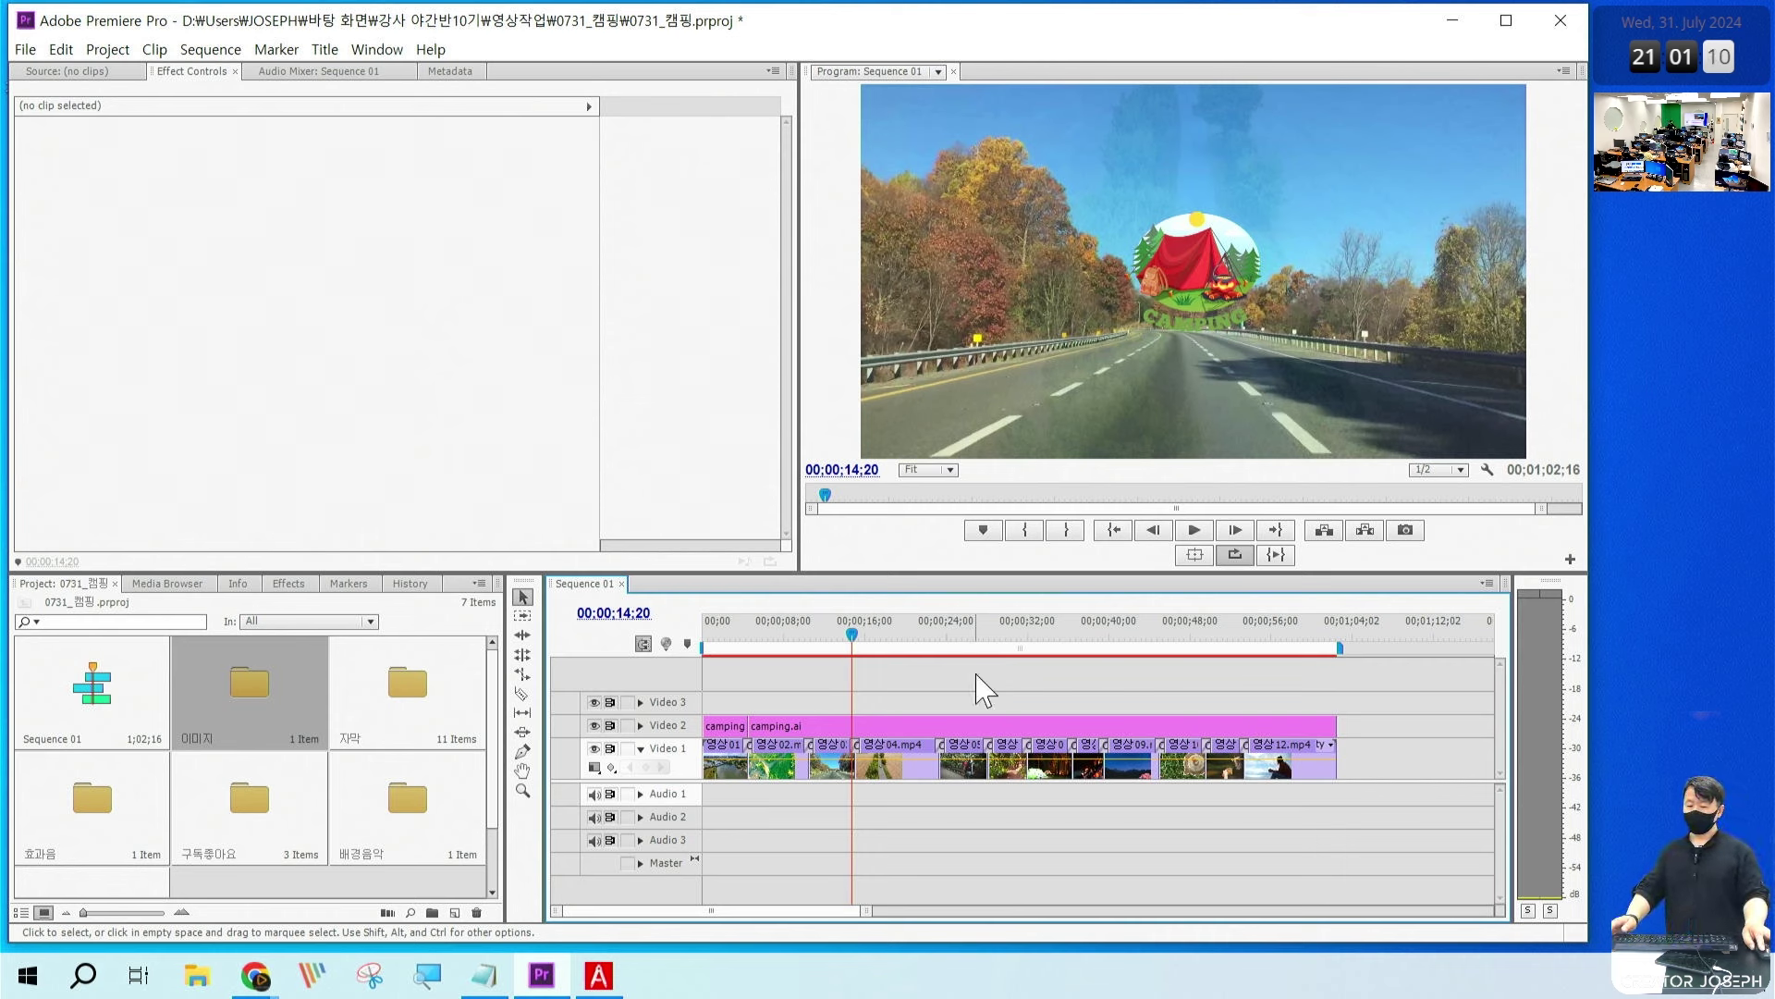
Step: Select the long camping.ai clip on Video 2, expand its Motion effect, and set Scale to 45
{"action": "left_click", "coordinate": [982, 725]}
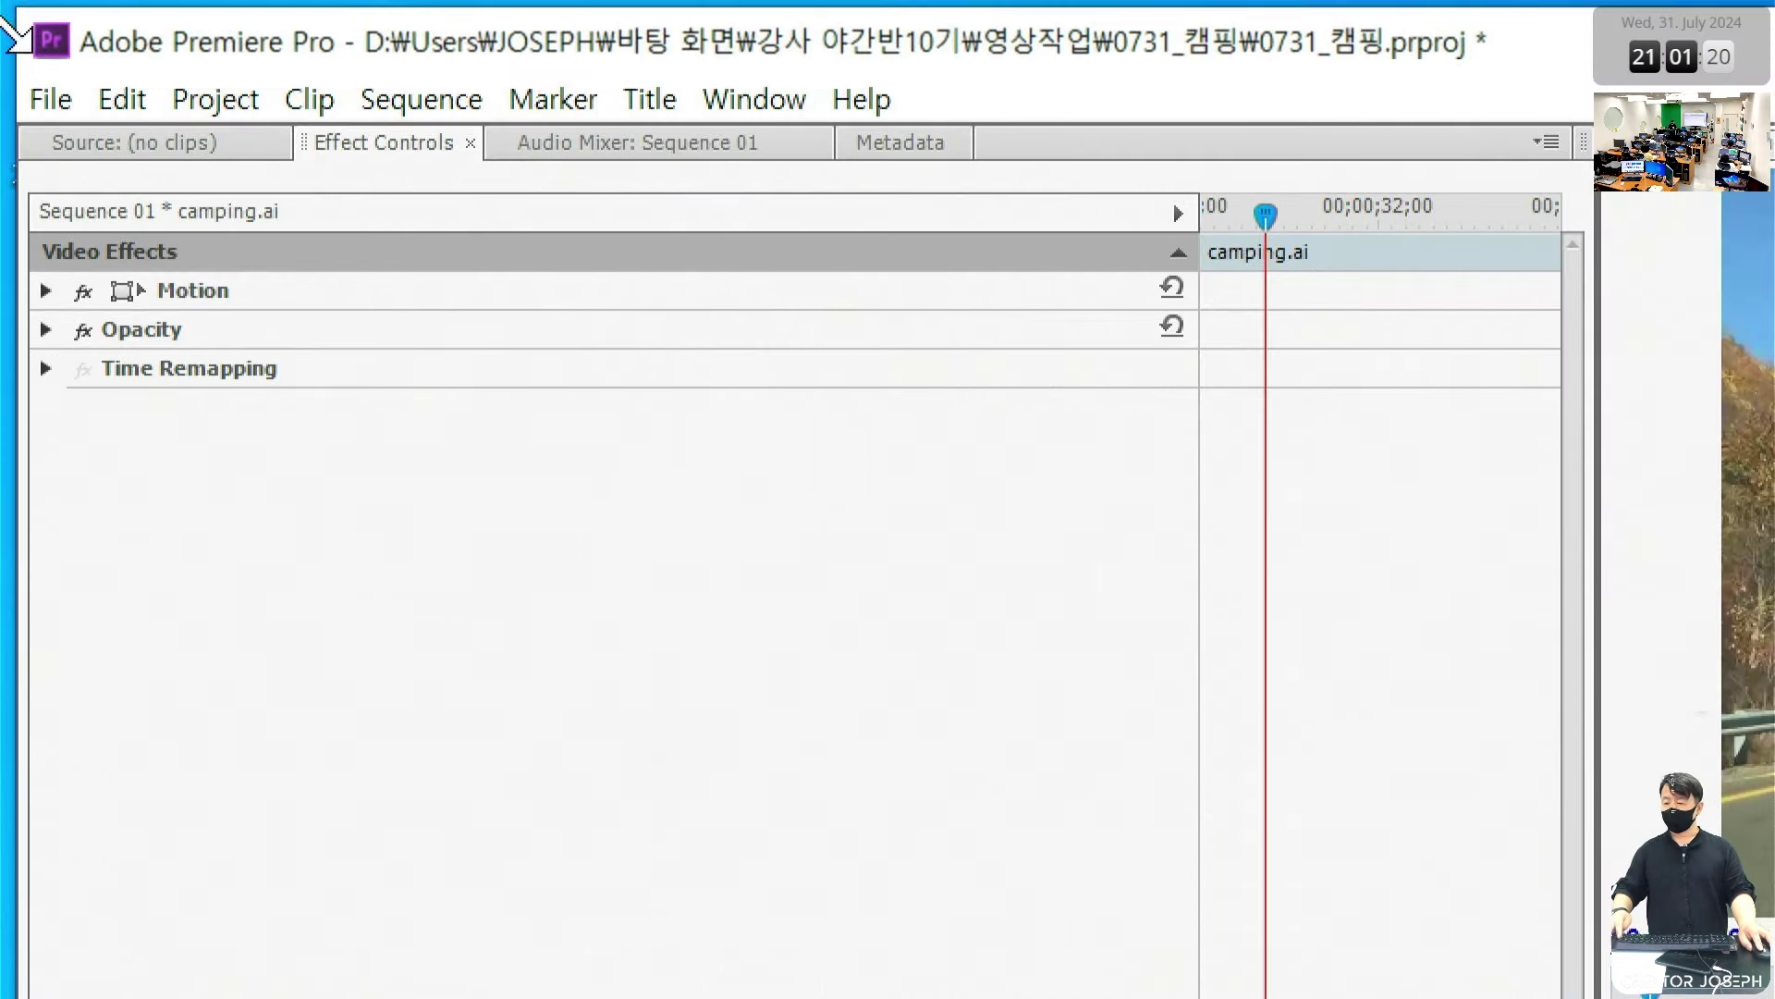
{"action": "left_click", "coordinate": [393, 147]}
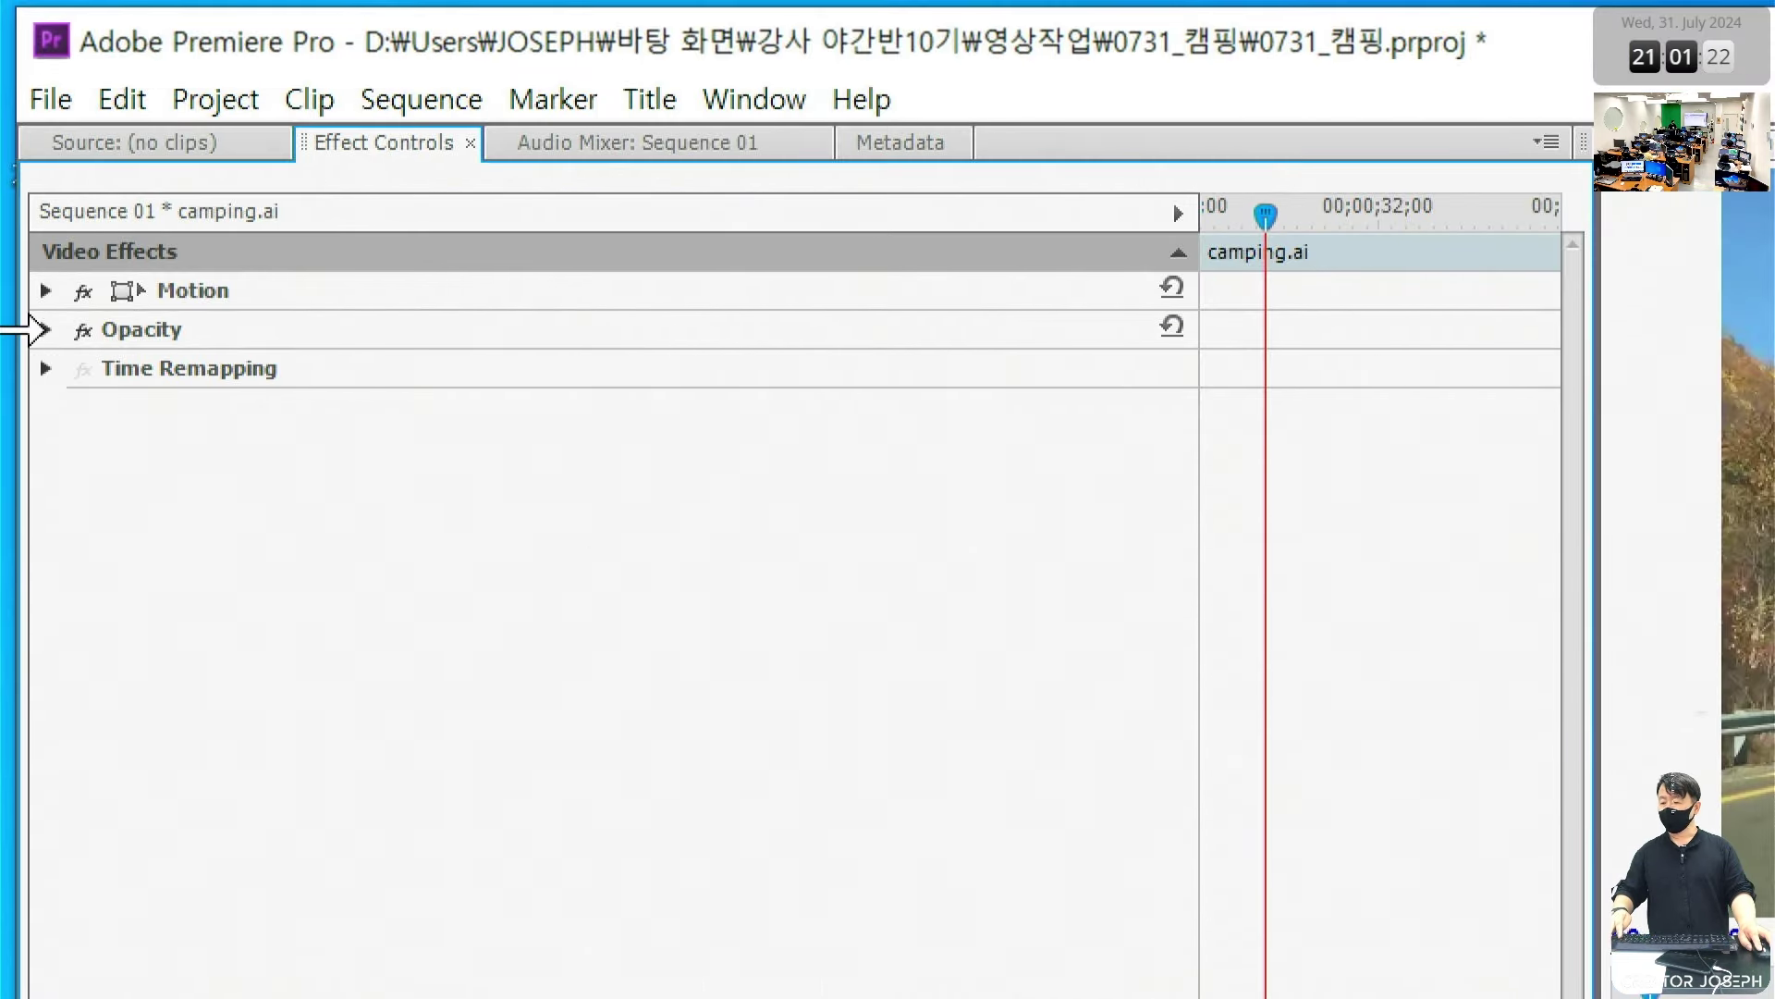
{"action": "left_click", "coordinate": [190, 301]}
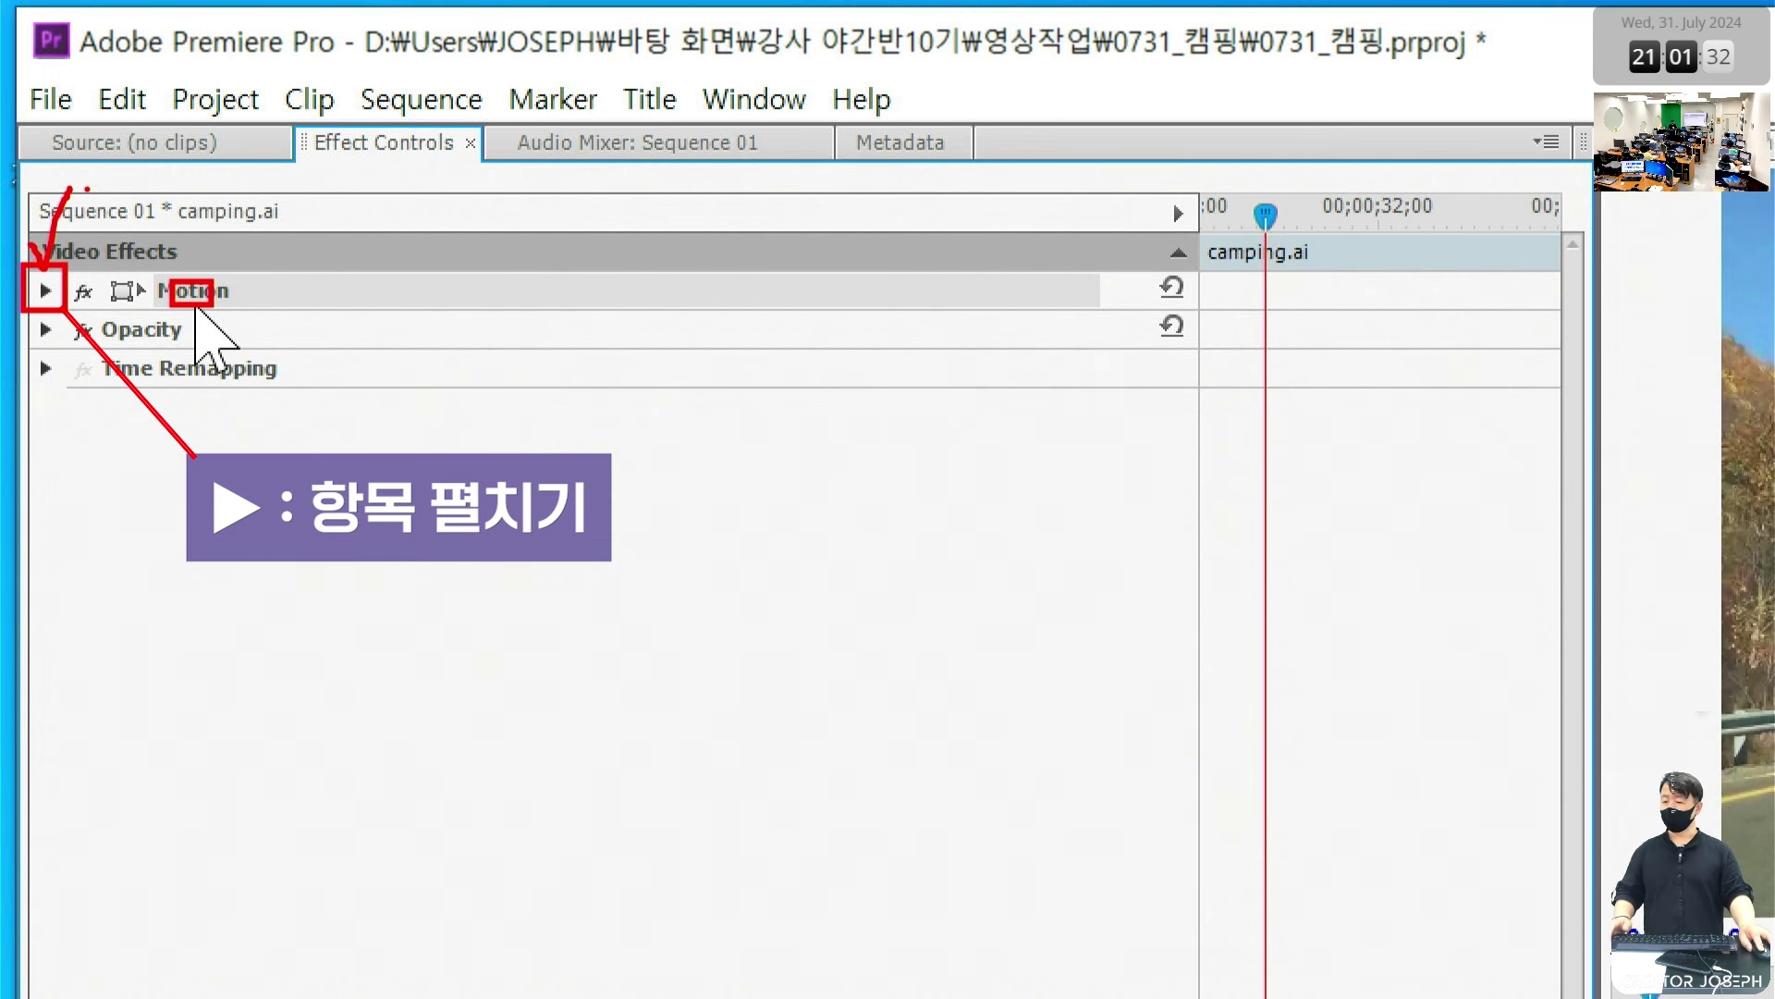
{"action": "left_click", "coordinate": [48, 290]}
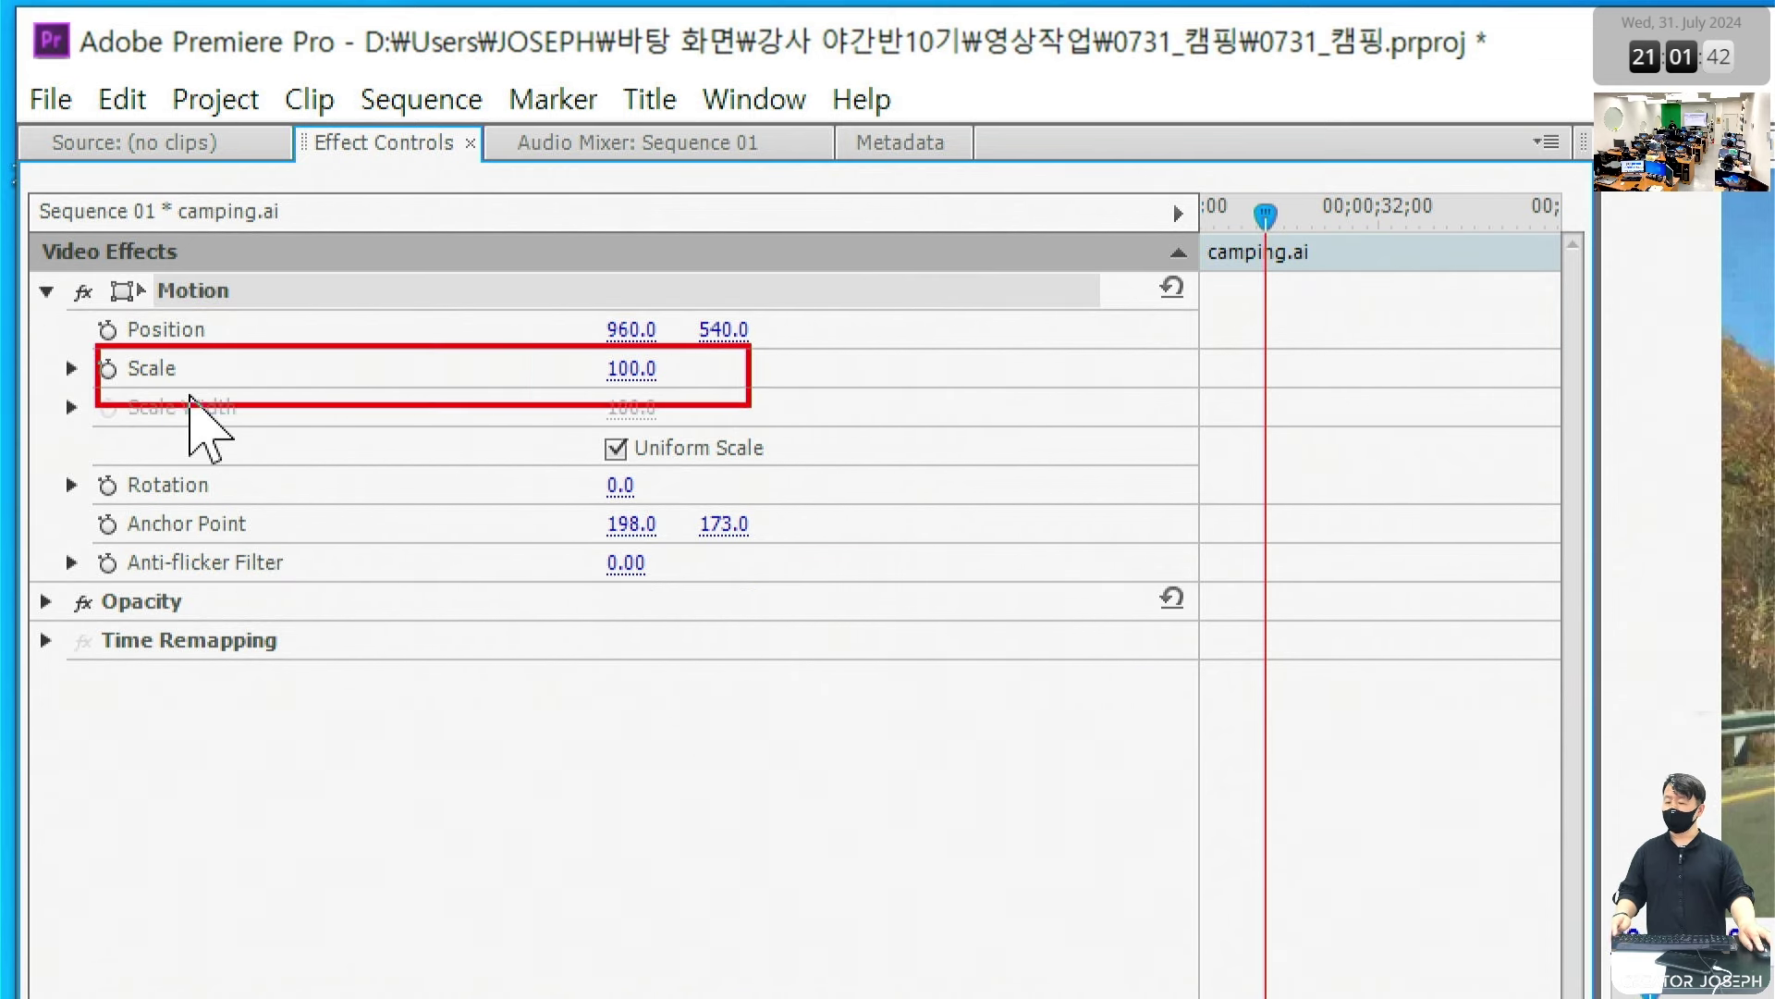
{"action": "left_click", "coordinate": [631, 368]}
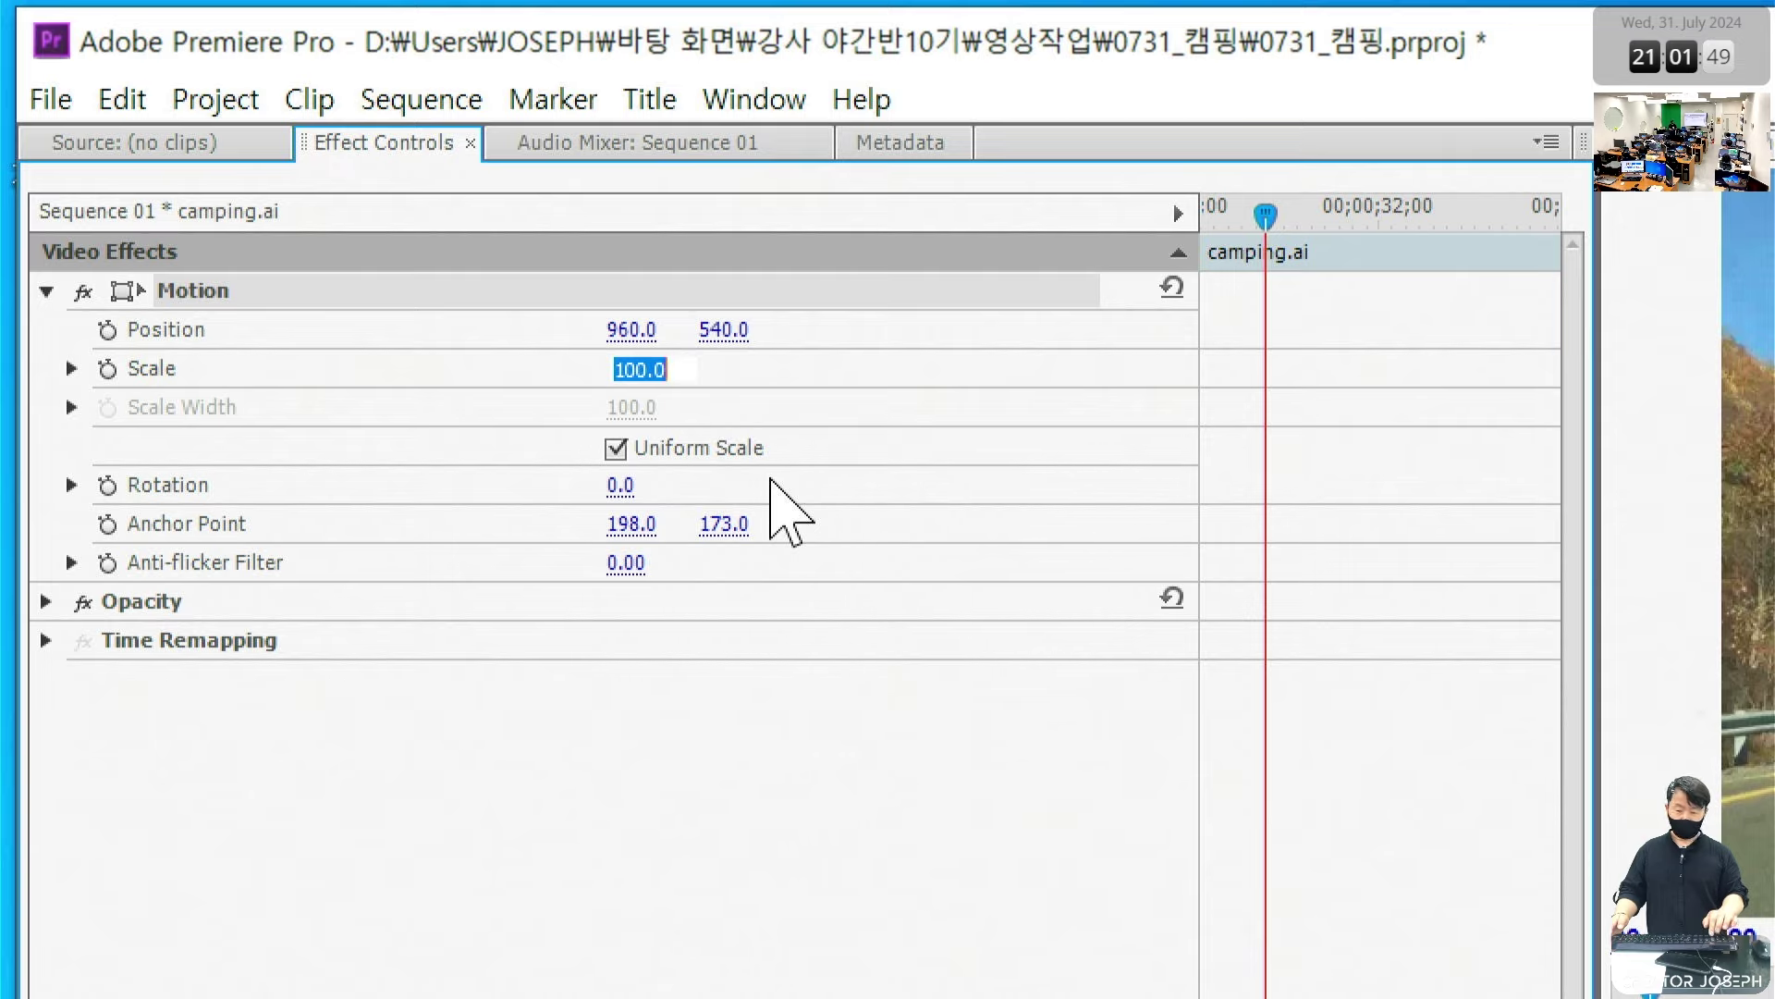
{"action": "type", "text": "45"}
{"action": "key", "text": "Return"}
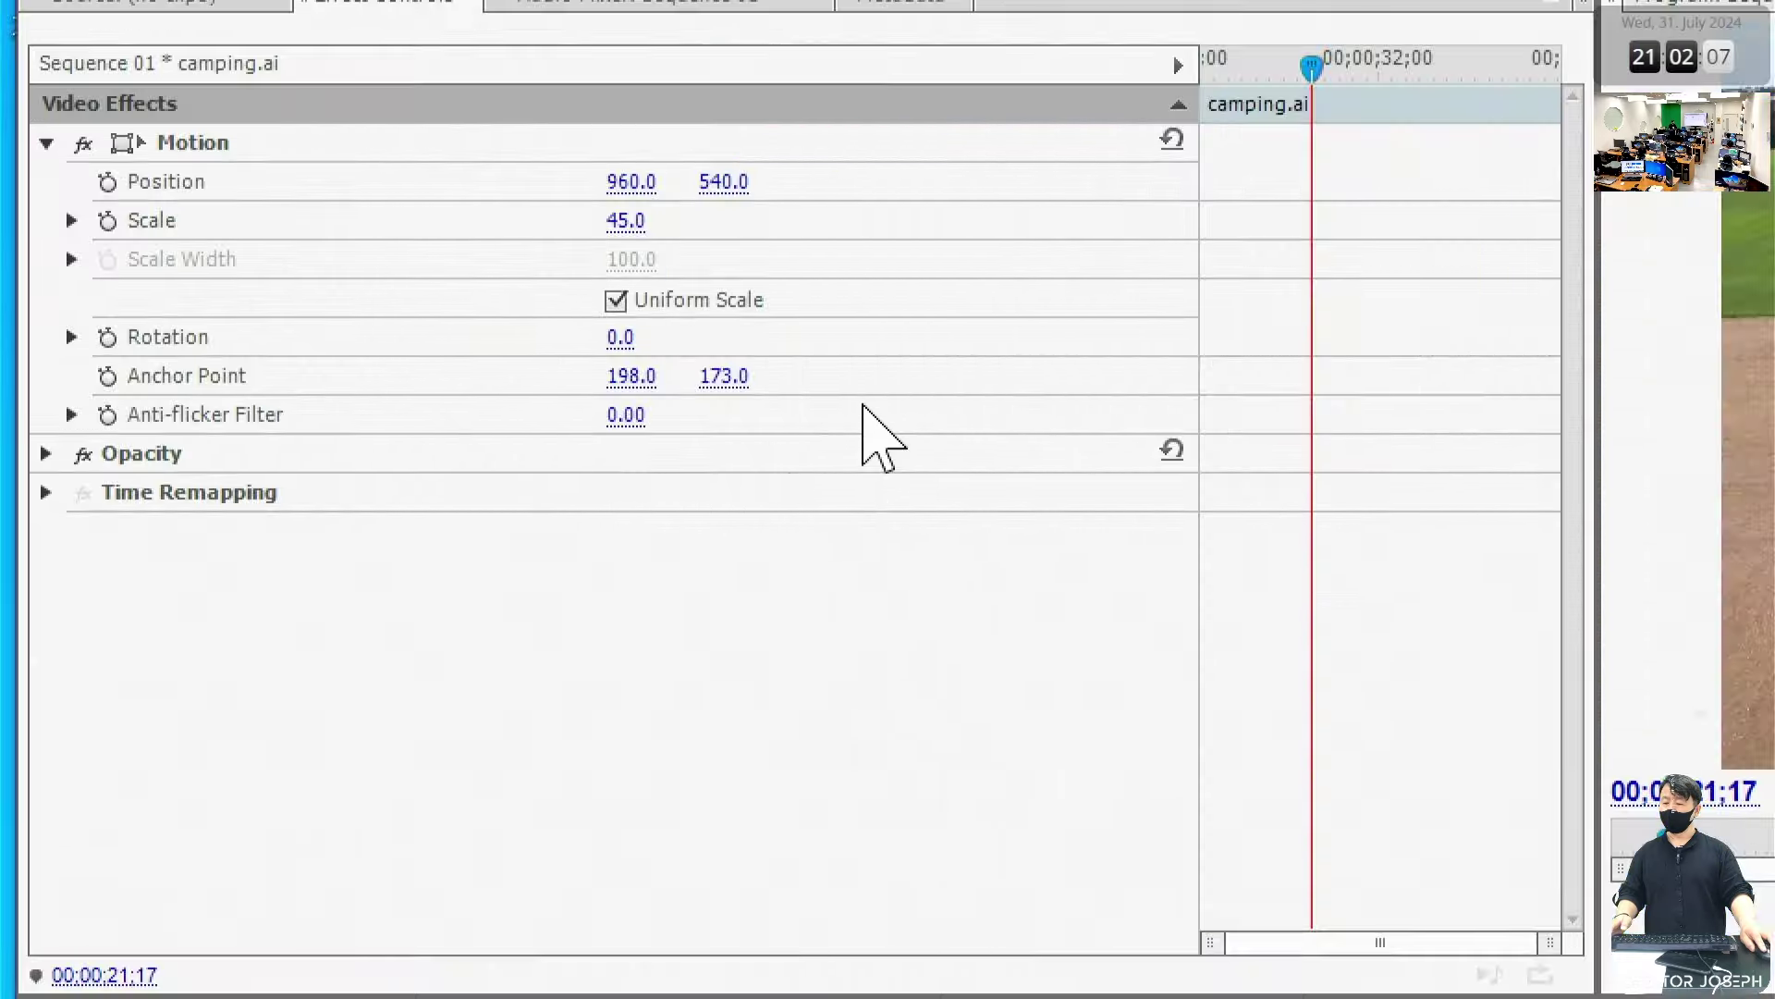
Step: Set the Motion Position of the long camping.ai clip to 170, 150
{"action": "left_click", "coordinate": [634, 181]}
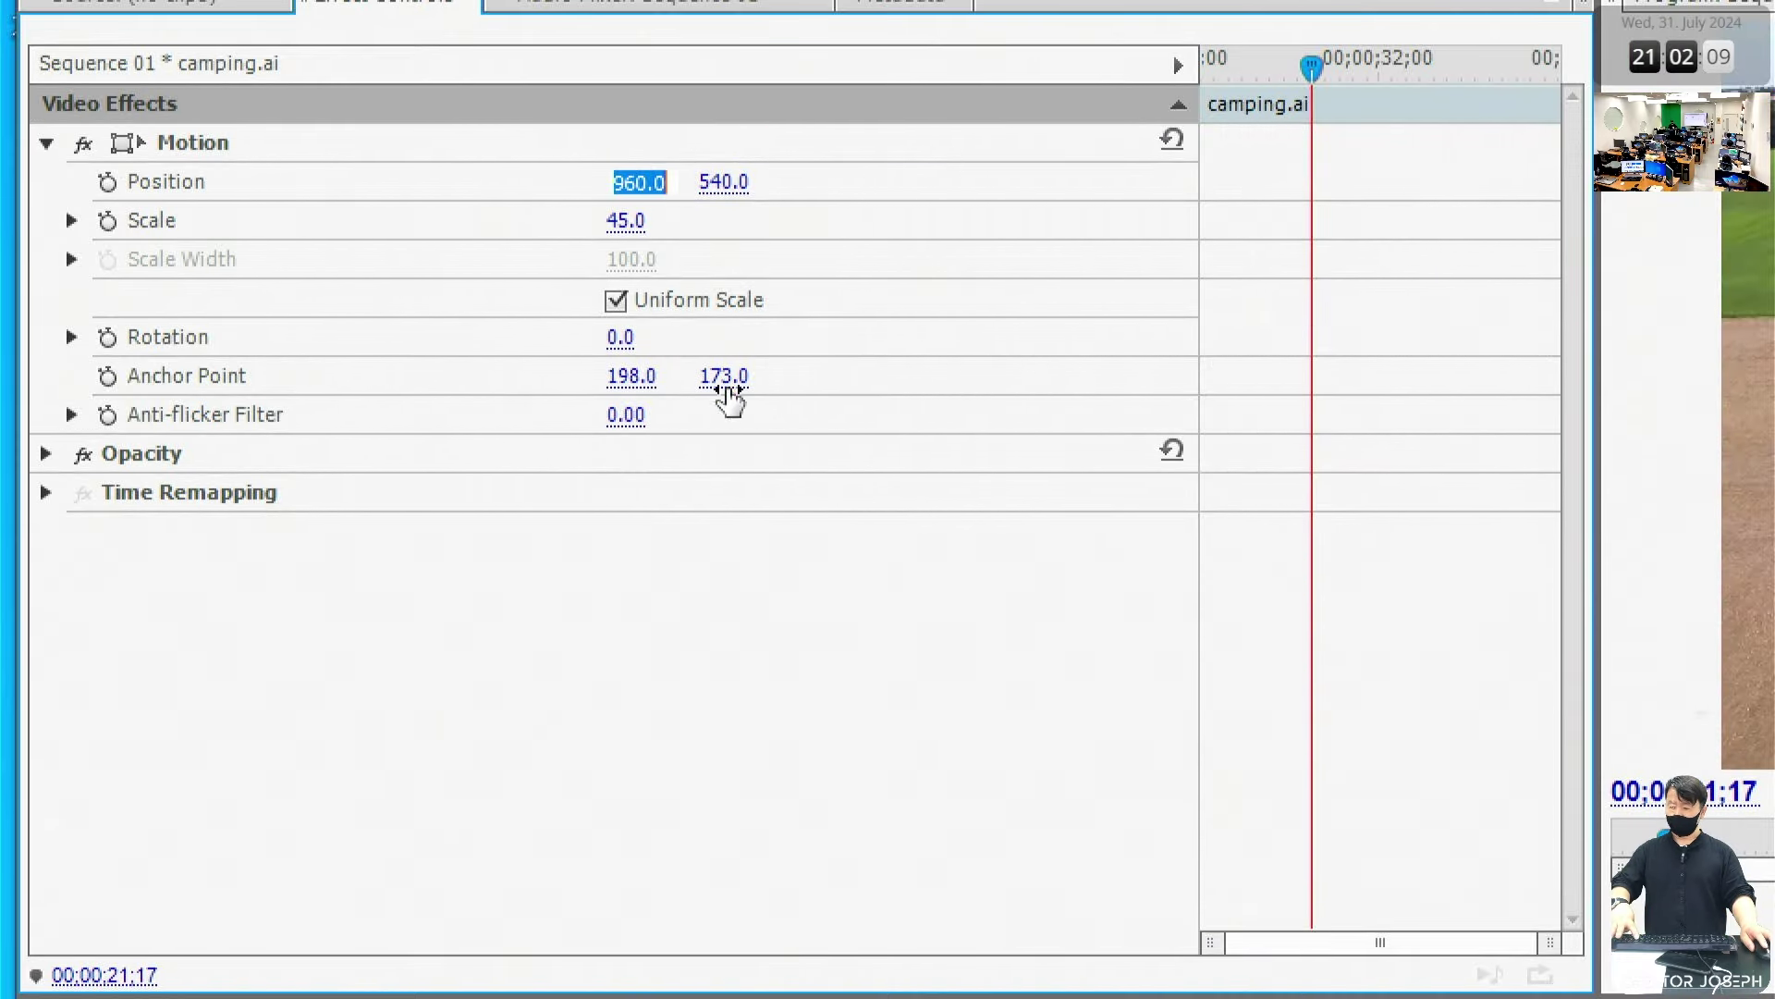
{"action": "type", "text": "17"}
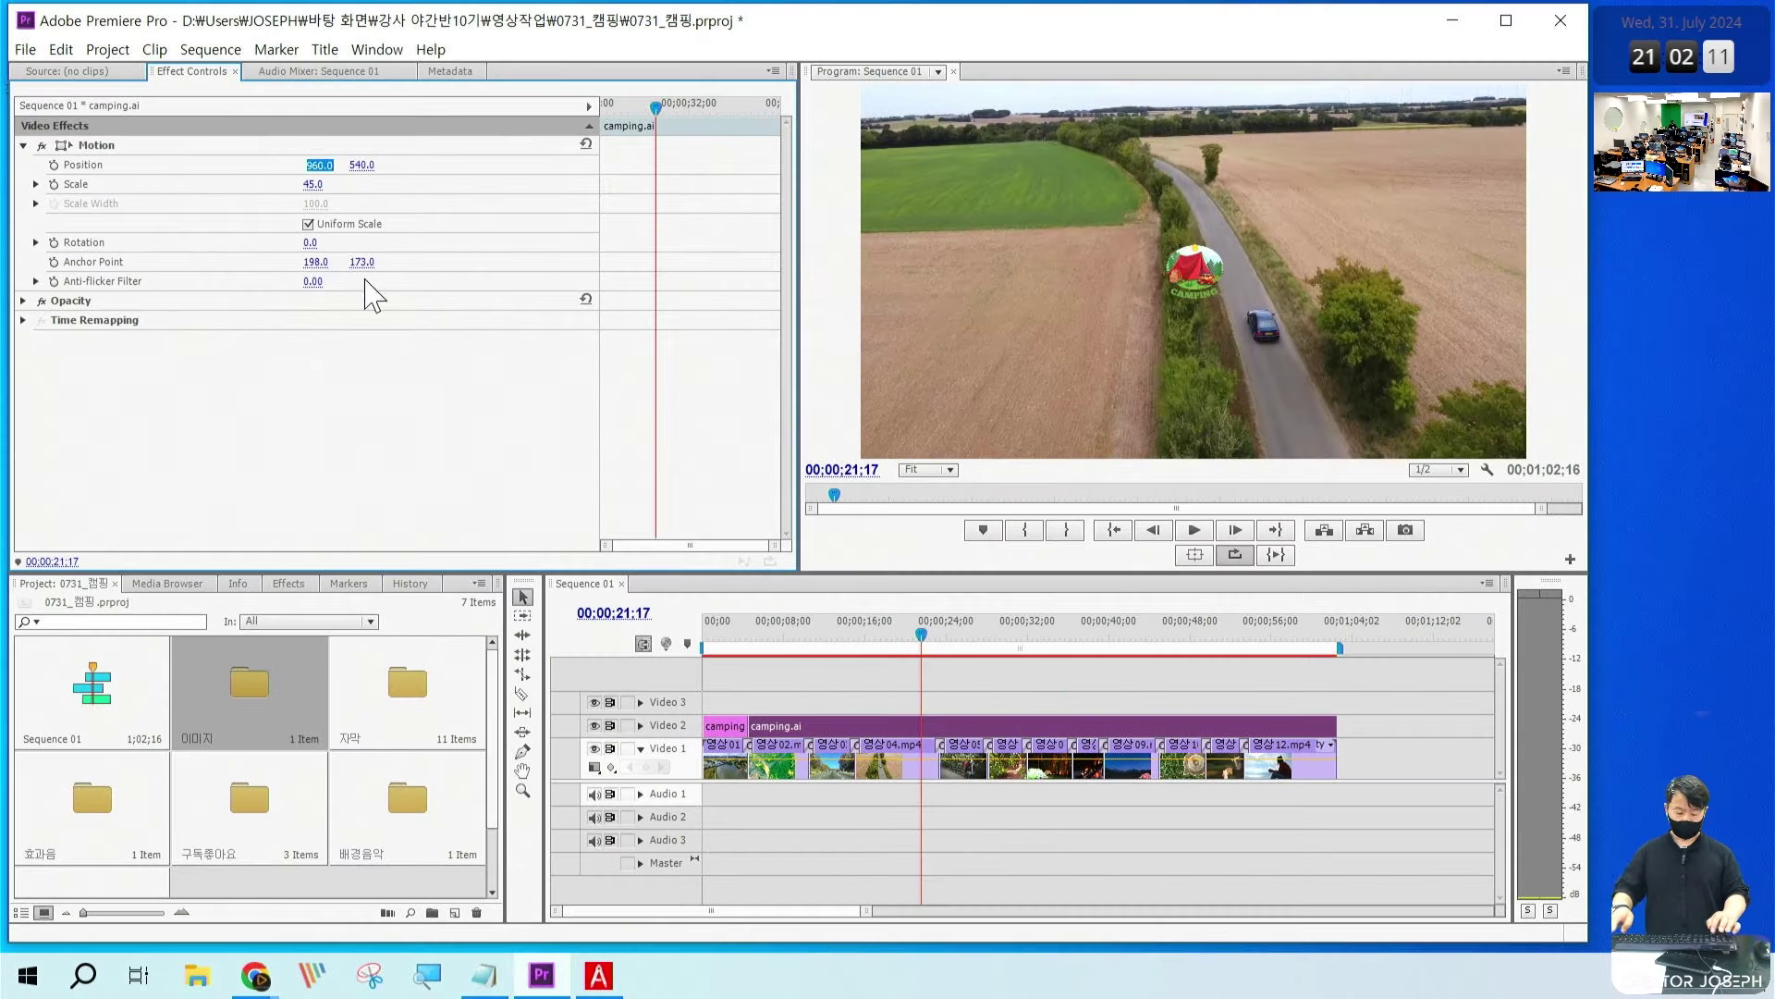
{"action": "type", "text": "0"}
{"action": "key", "text": "Return"}
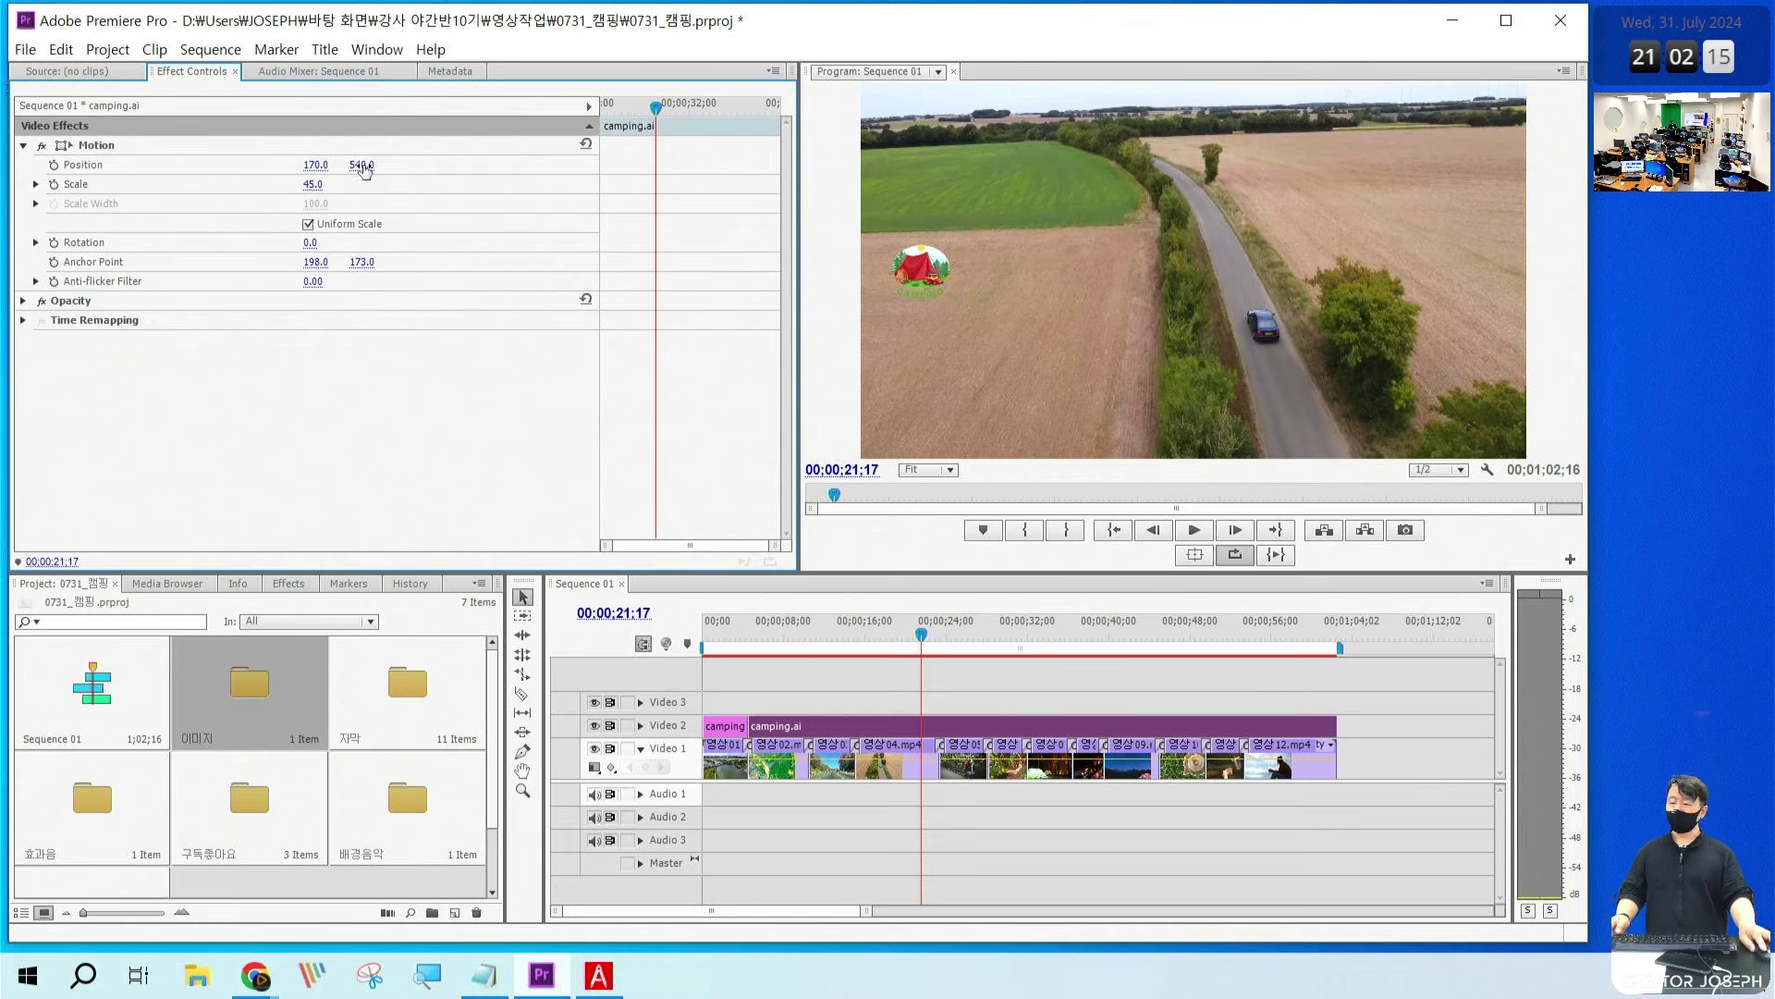
{"action": "key", "text": "Return"}
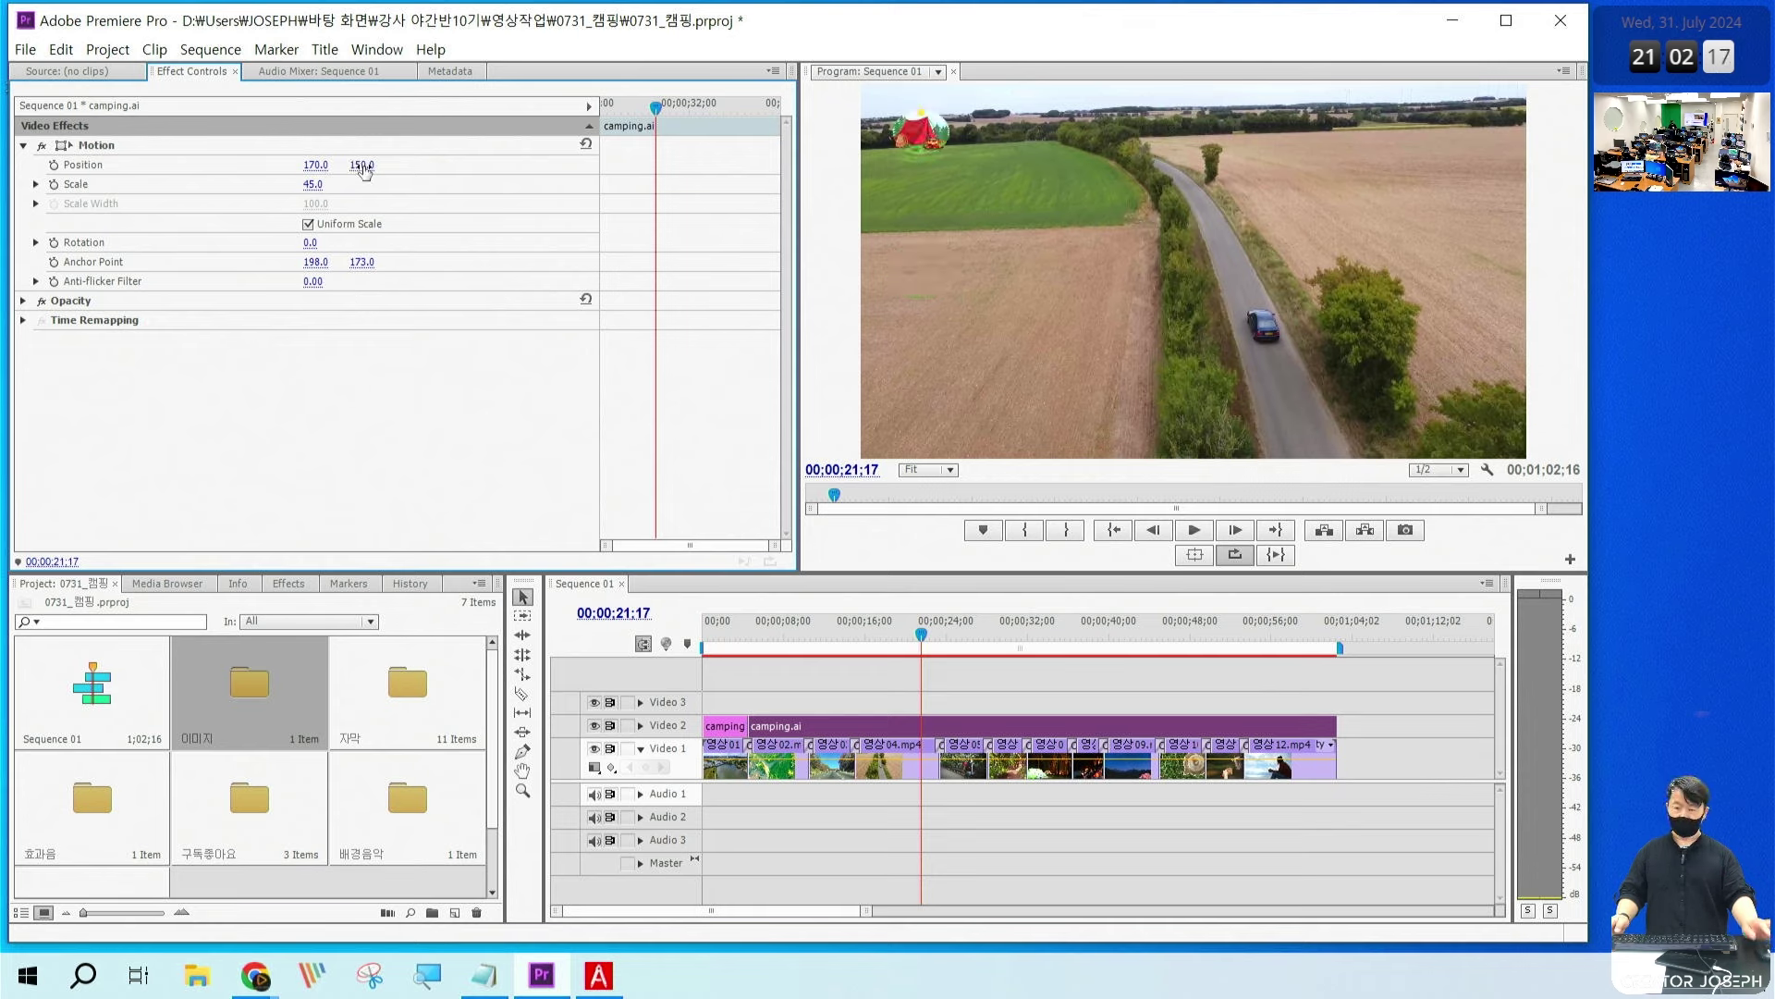
Step: Check the camping.ai logos by previewing the sequence from its start to 00;00;10;11
{"action": "left_click", "coordinate": [705, 636]}
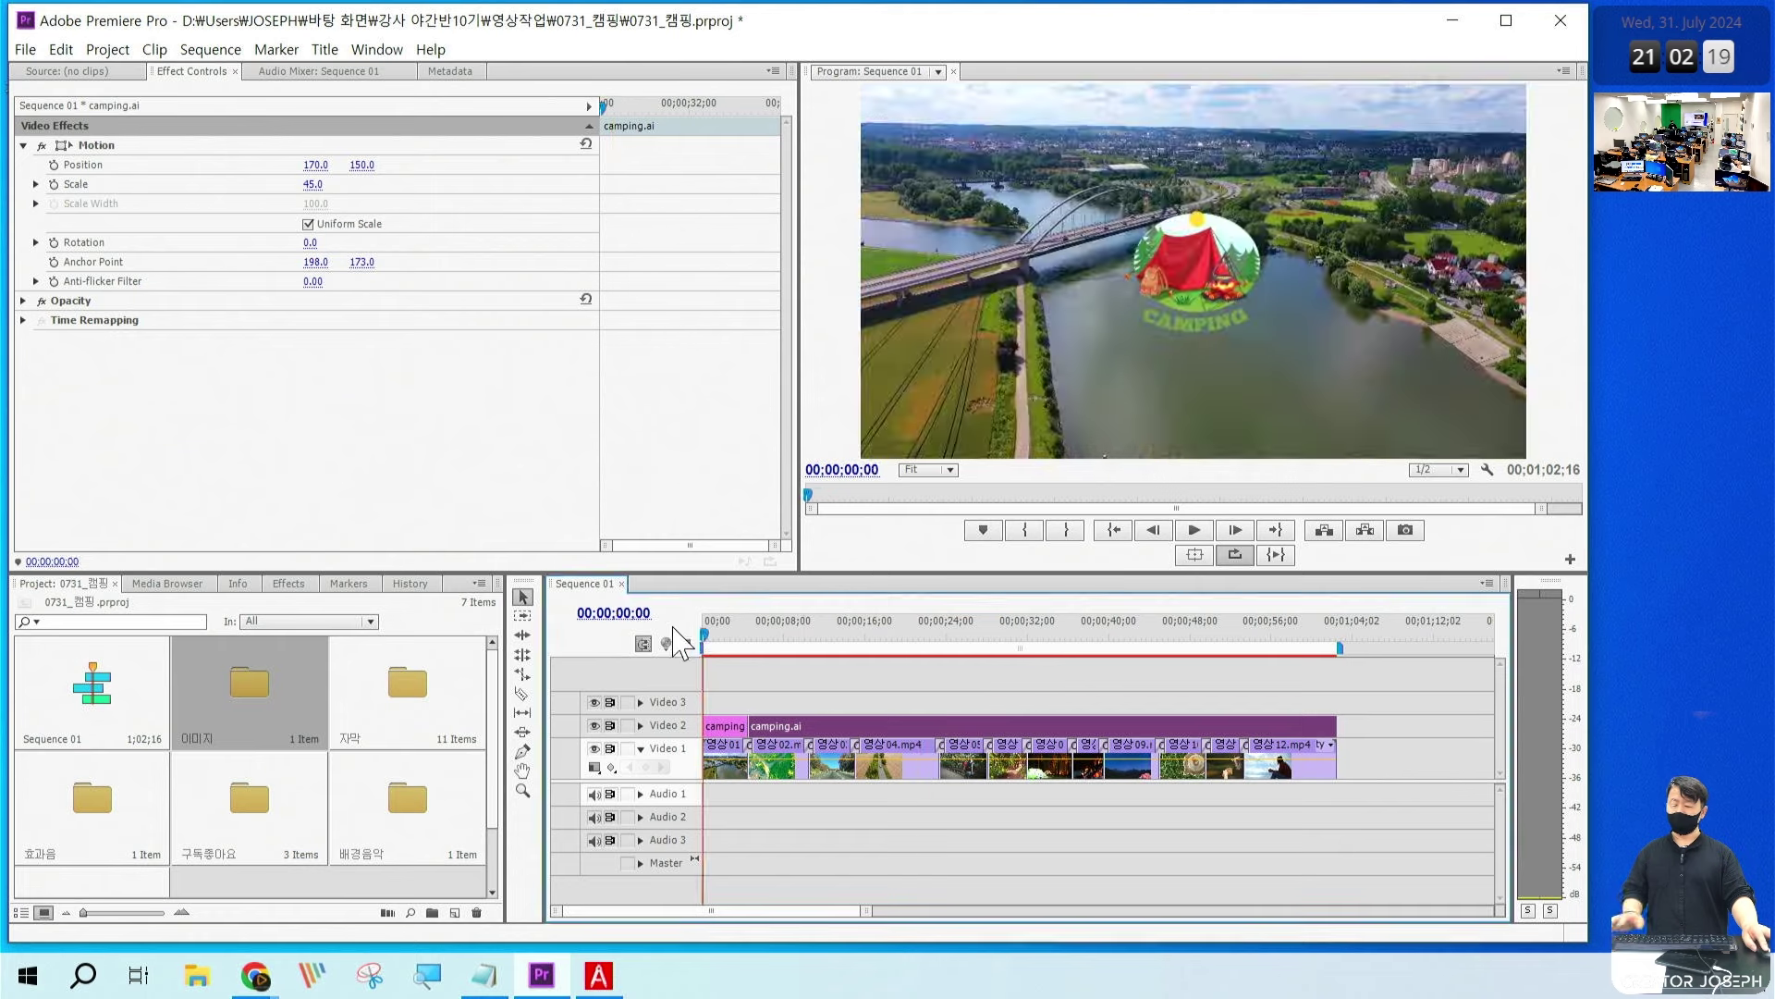
{"action": "key", "text": "space"}
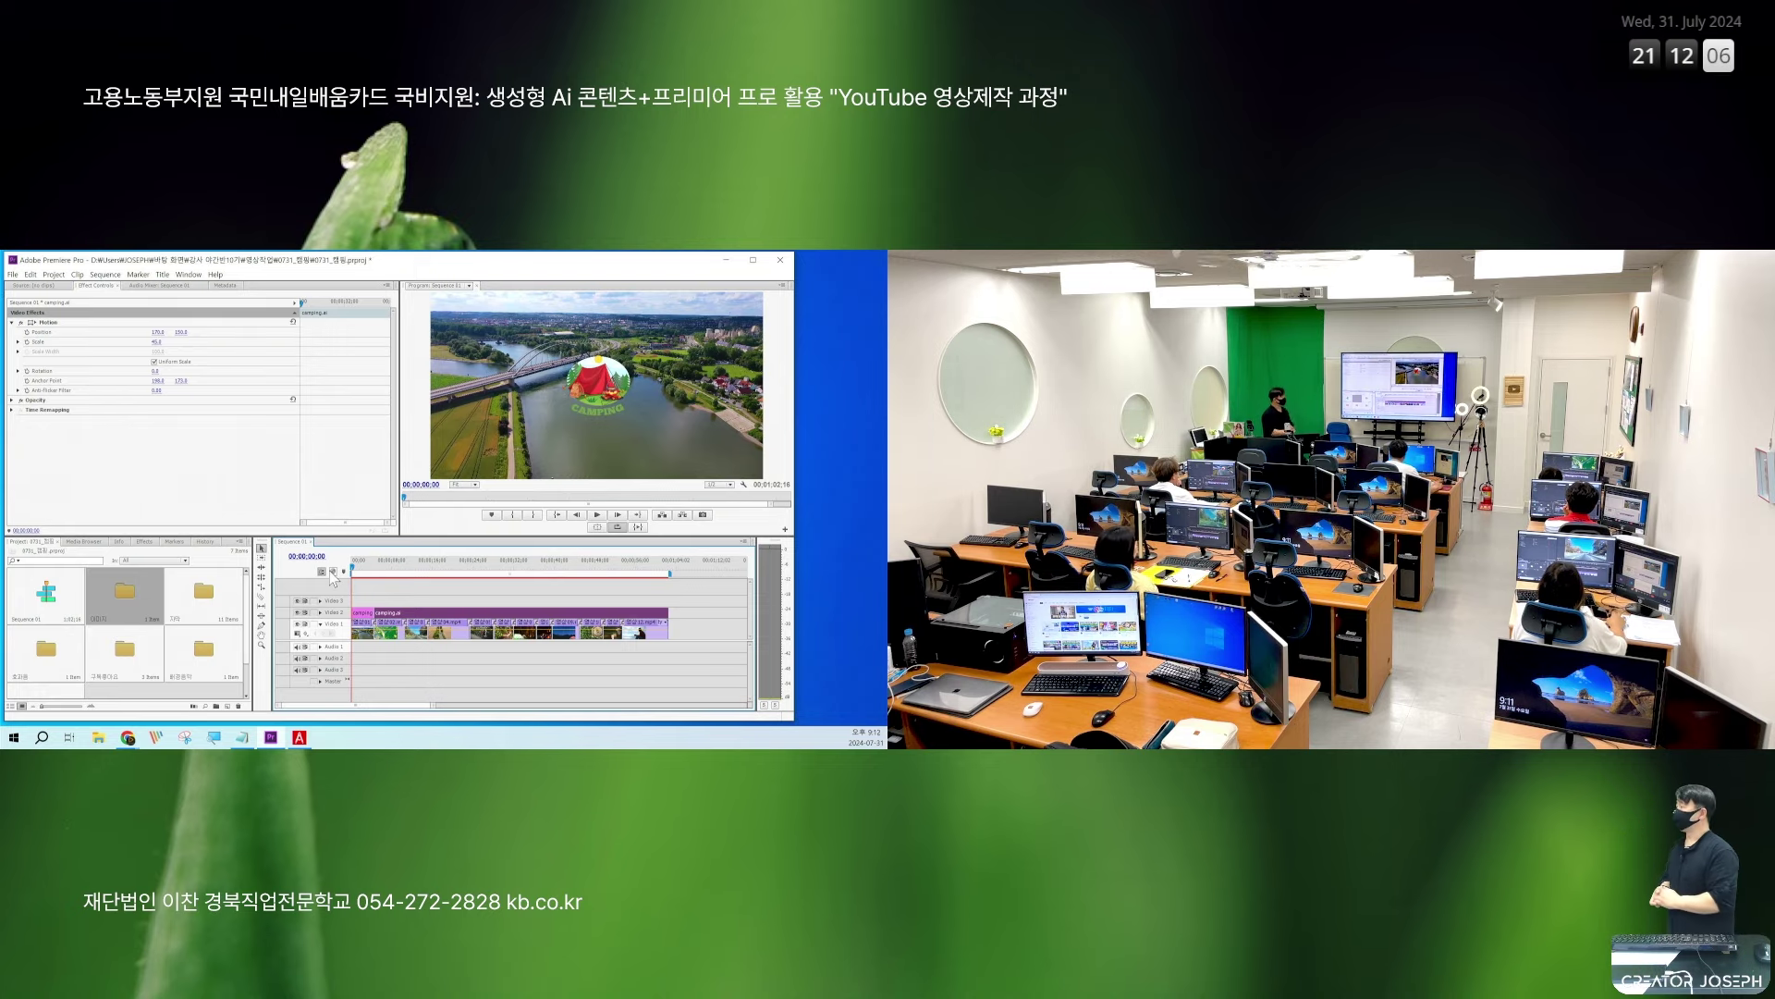
{"action": "left_click", "coordinate": [361, 573]}
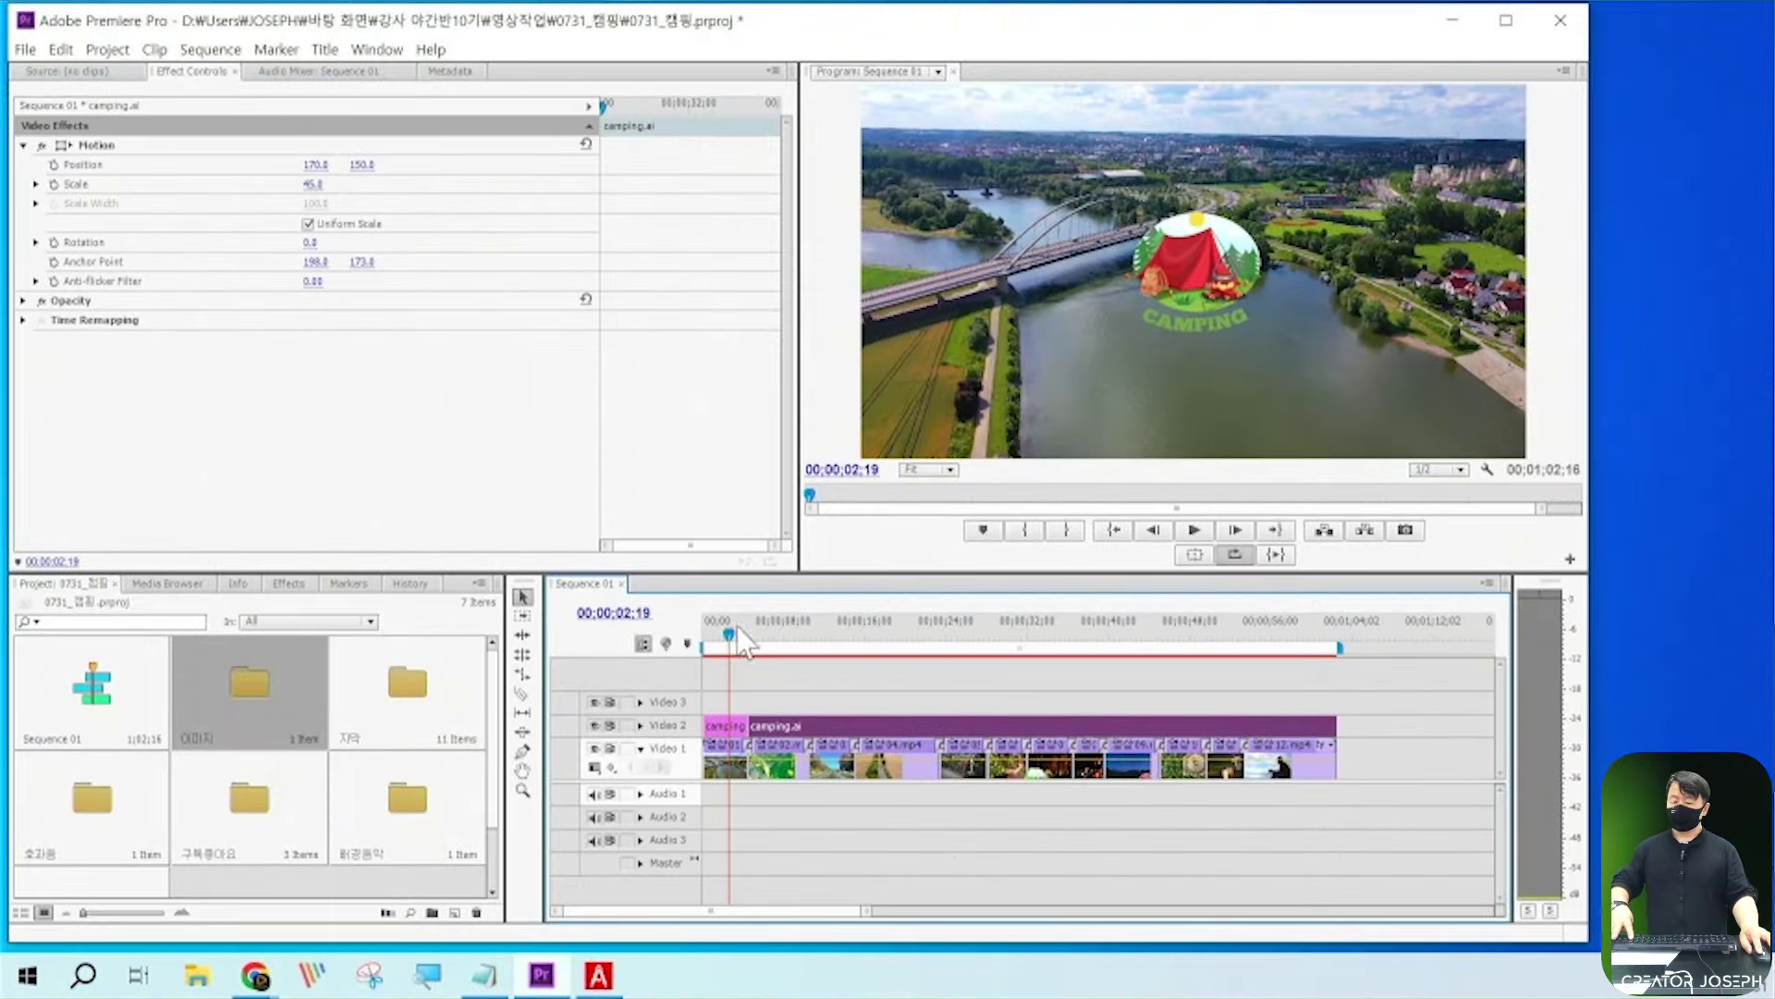
{"action": "left_click_drag", "start_coordinate": [727, 635], "coordinate": [818, 642]}
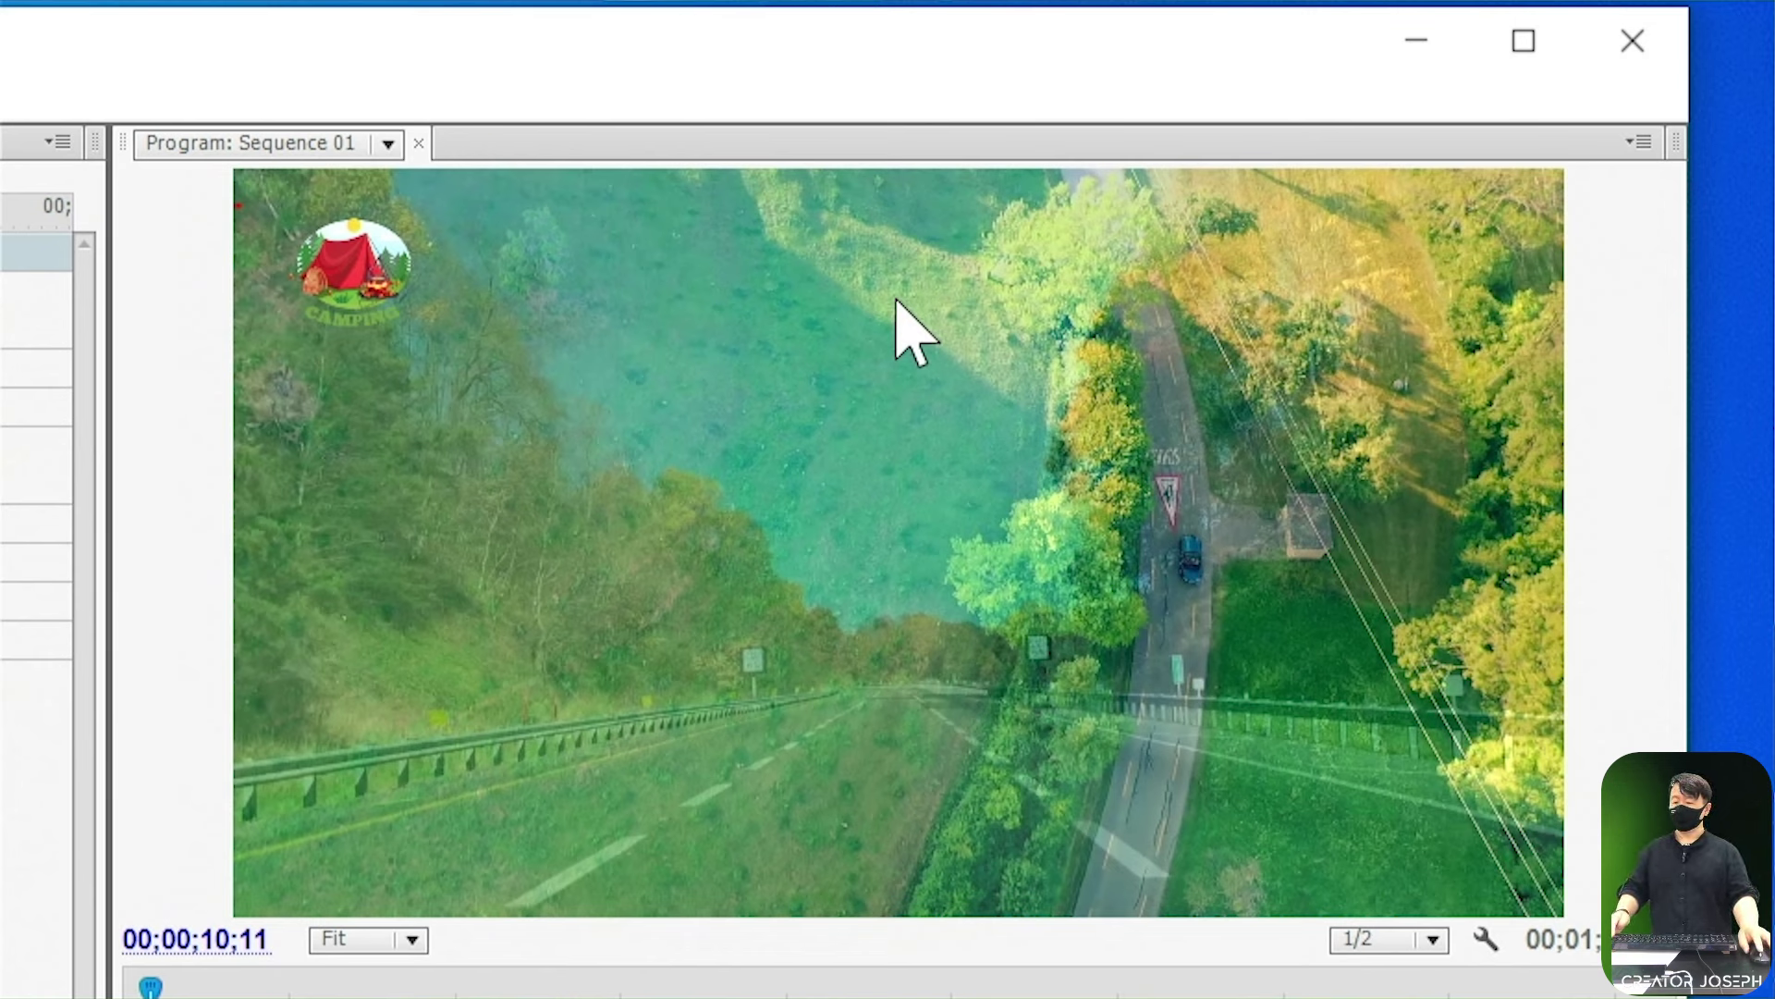
Step: Mark the areas beside the logo and in the opposite upper corner of the preview, and return the playhead to the sequence start
{"action": "left_click_drag", "start_coordinate": [442, 235], "coordinate": [612, 293]}
{"action": "mouse_move", "coordinate": [1331, 221]}
{"action": "left_mouse_down"}
{"action": "mouse_move", "coordinate": [1407, 276]}
{"action": "mouse_move", "coordinate": [1507, 290]}
{"action": "left_mouse_up"}
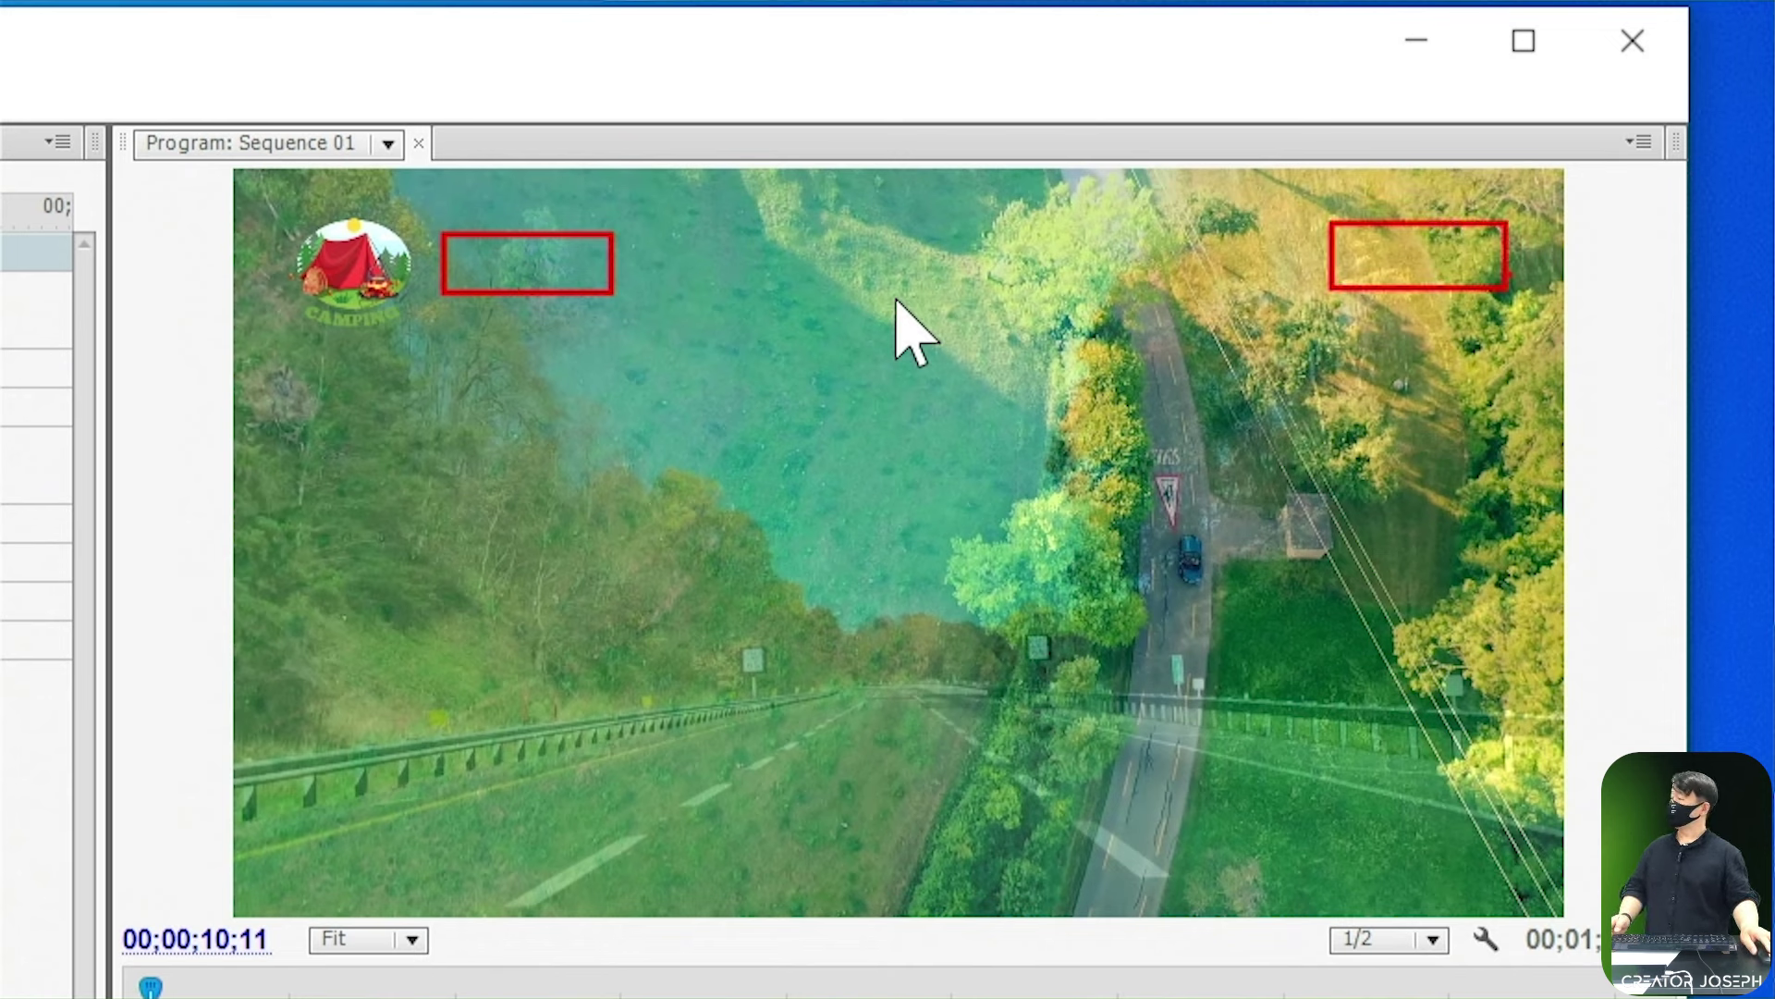
{"action": "mouse_move", "coordinate": [1413, 143]}
{"action": "left_mouse_down"}
{"action": "mouse_move", "coordinate": [1446, 225]}
{"action": "mouse_move", "coordinate": [1470, 124]}
{"action": "left_mouse_up"}
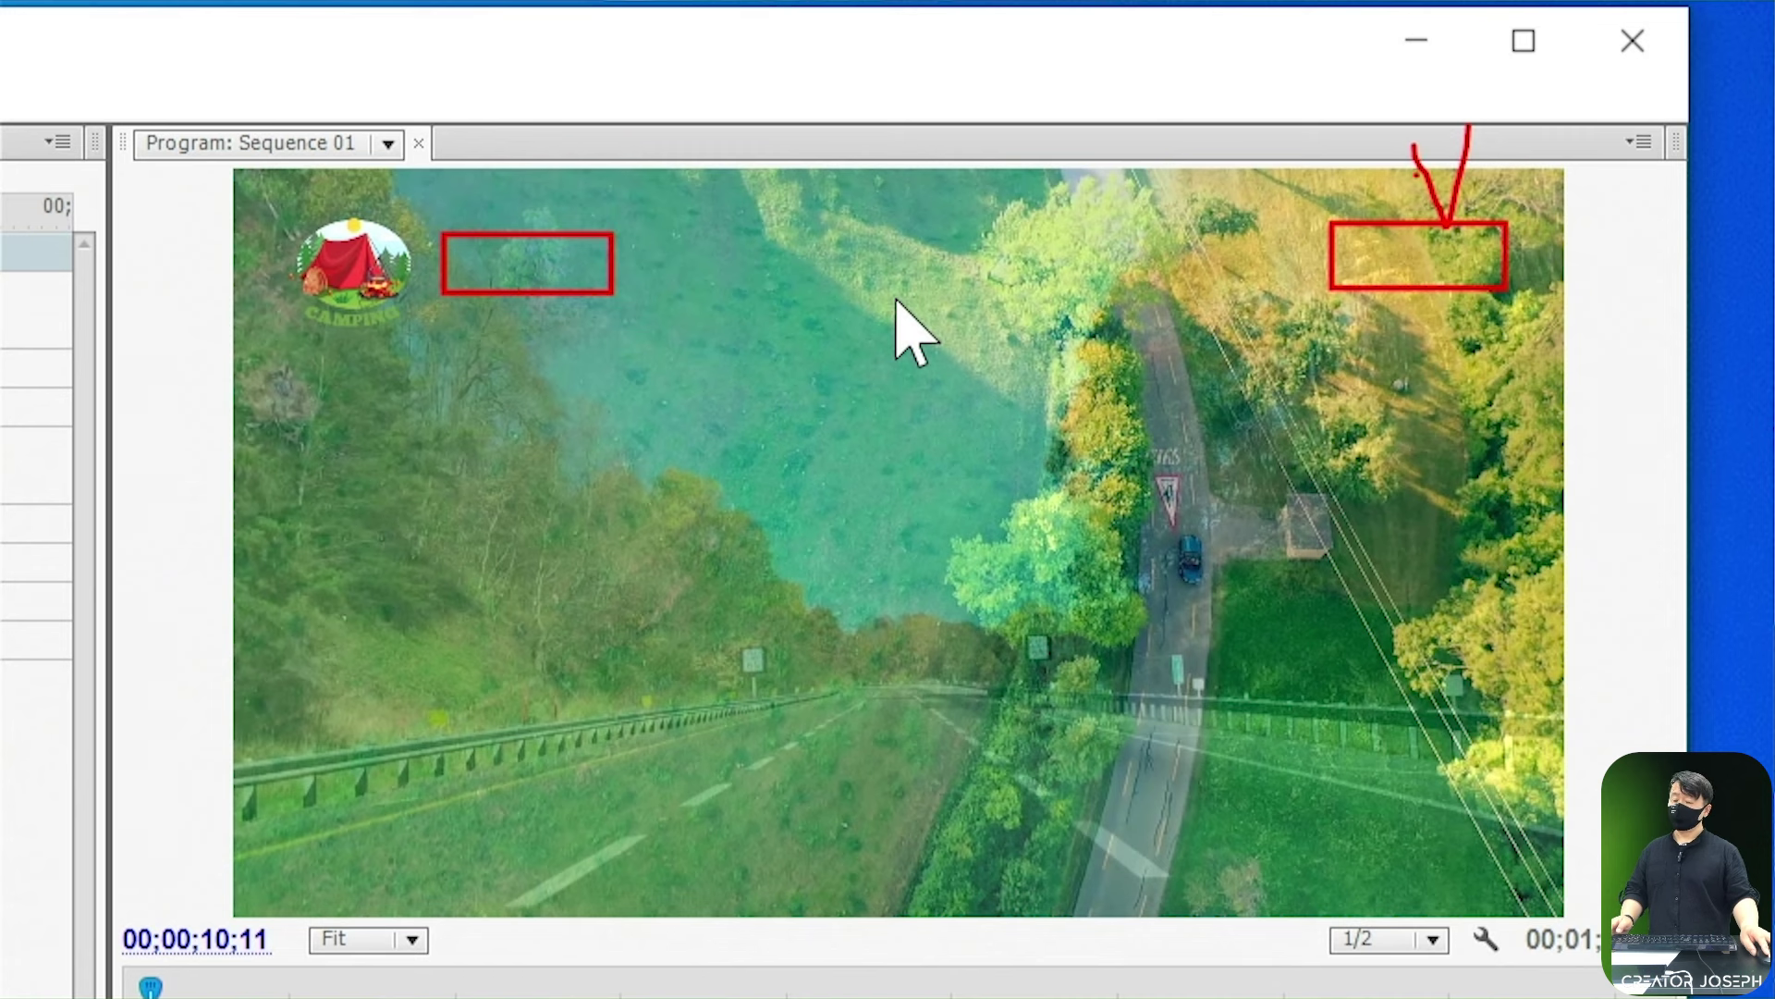
{"action": "mouse_move", "coordinate": [1507, 296]}
{"action": "left_mouse_down"}
{"action": "mouse_move", "coordinate": [1442, 338]}
{"action": "mouse_move", "coordinate": [1448, 150]}
{"action": "mouse_move", "coordinate": [1535, 264]}
{"action": "left_mouse_up"}
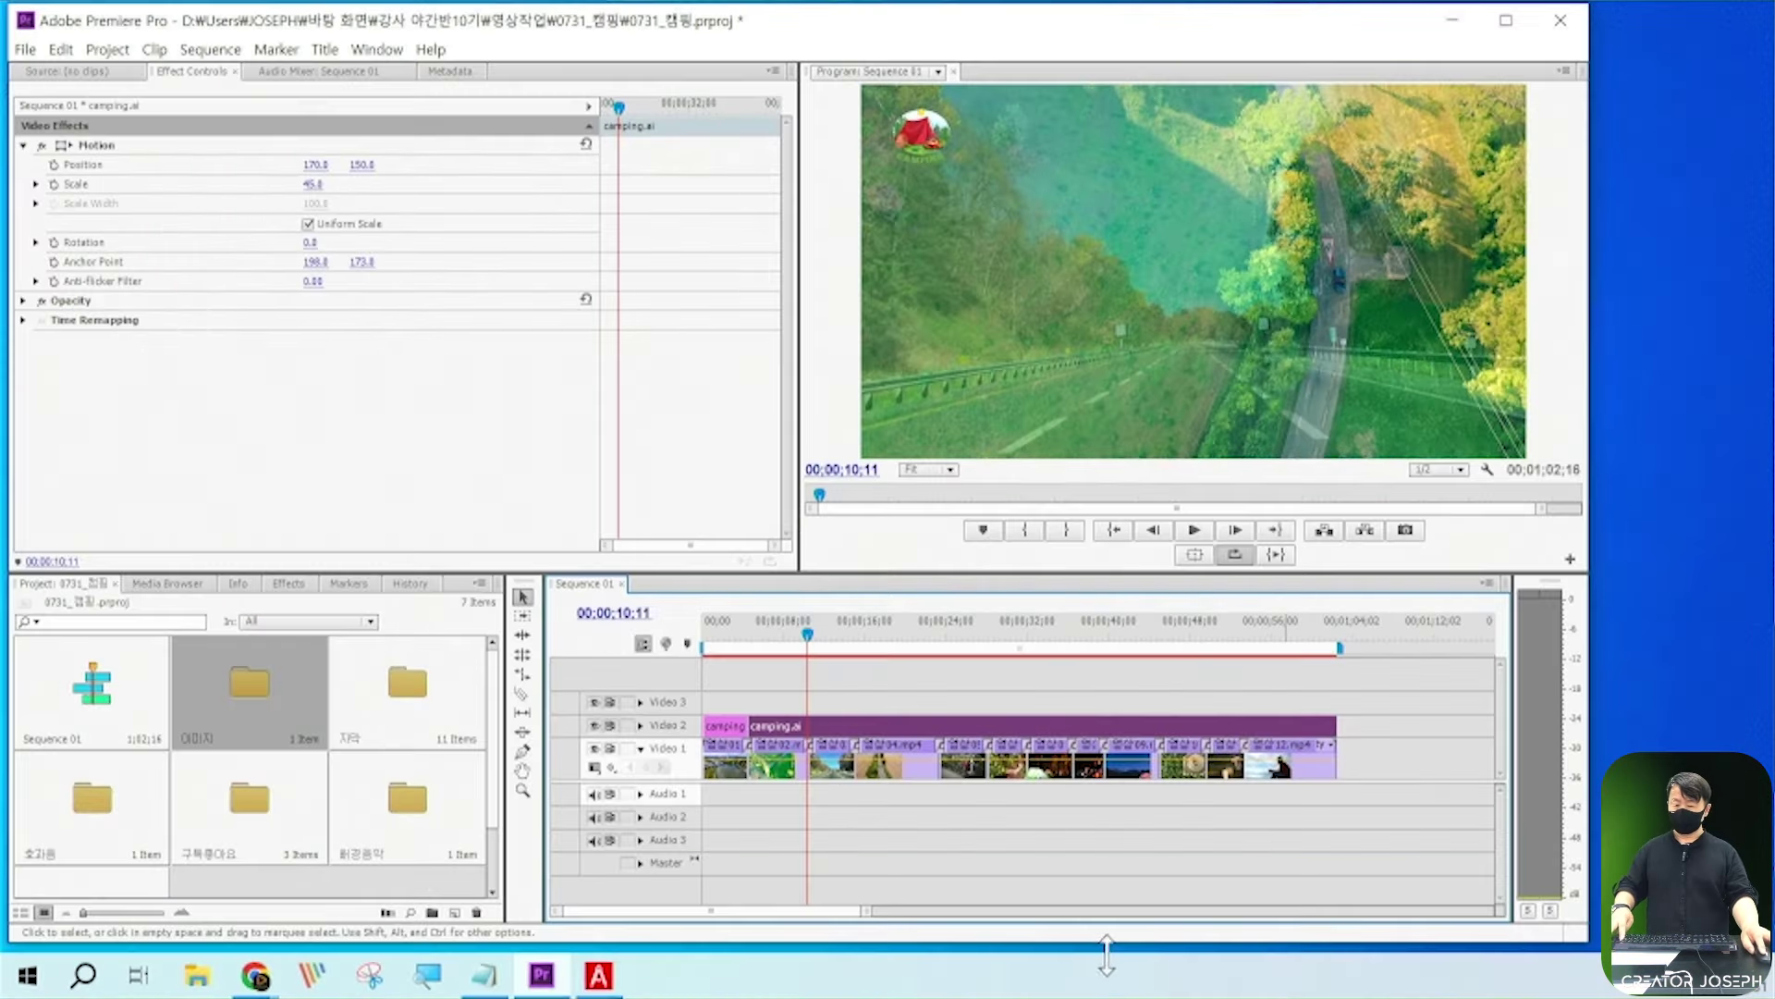
{"action": "left_click_drag", "start_coordinate": [953, 689], "coordinate": [983, 686]}
{"action": "key", "text": "Home"}
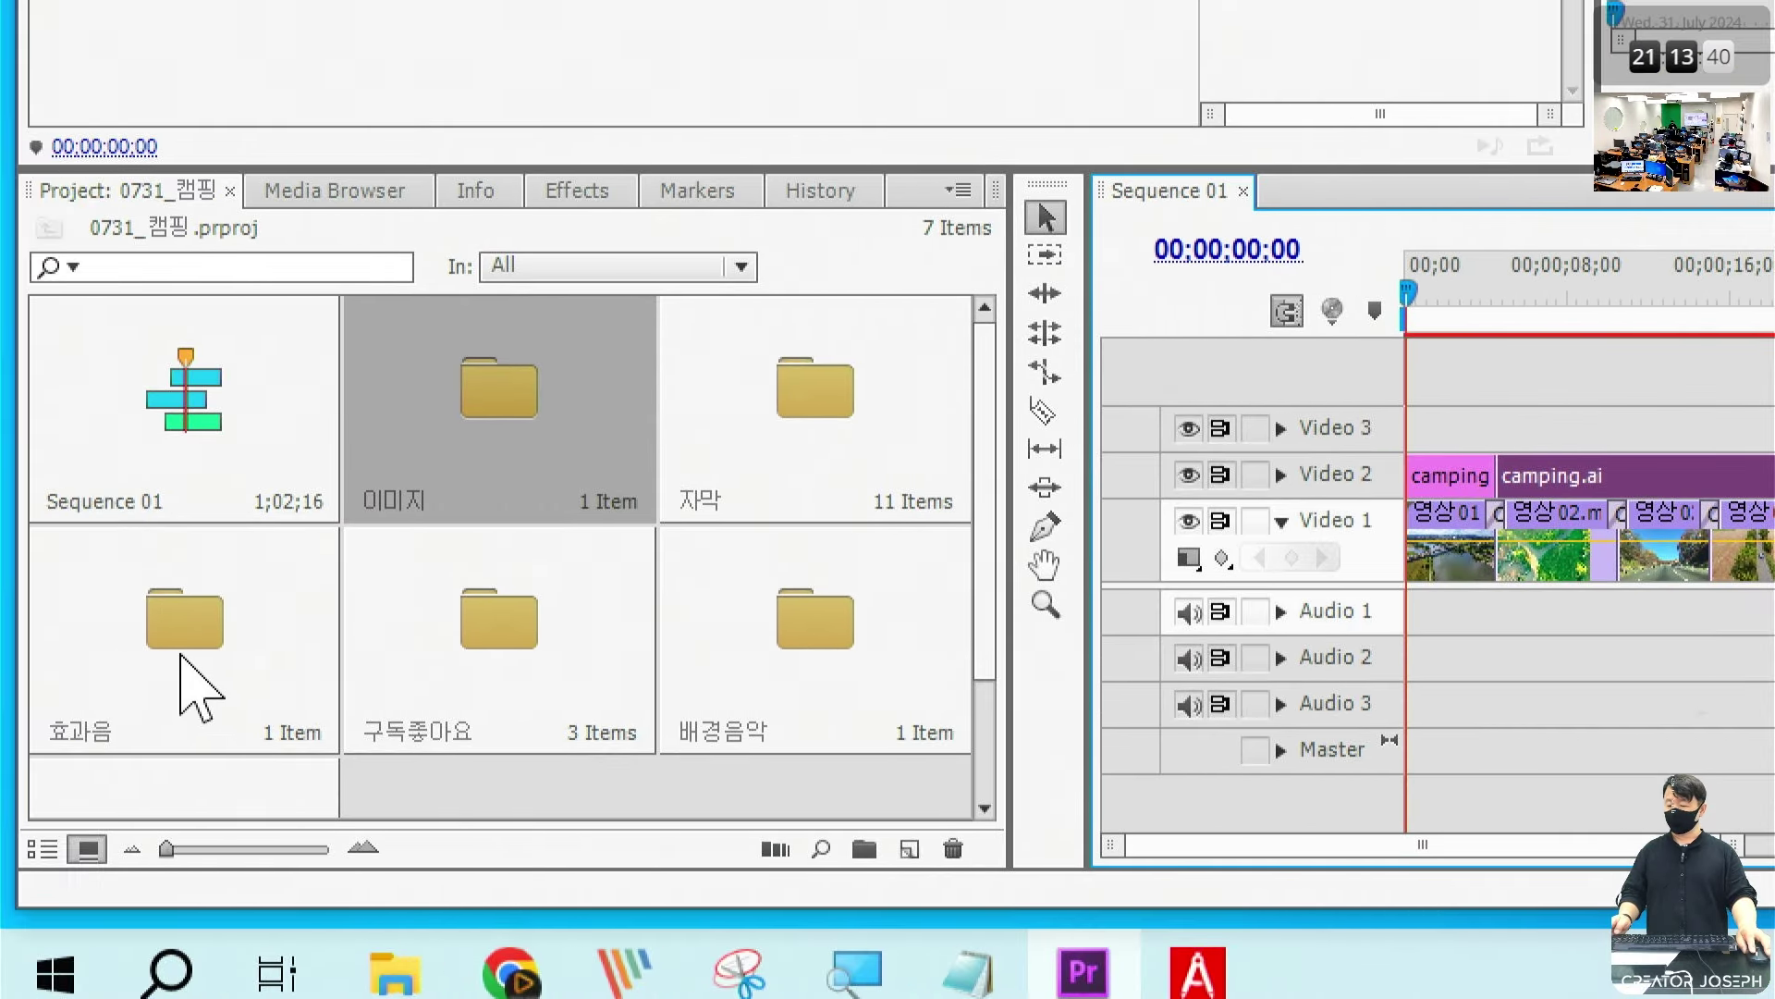
Step: Open the 효과음 bin and place 풀벌레와새소리.mp3 on Audio 2, starting at the beginning of 영상05.mp4
{"action": "left_click", "coordinate": [217, 615]}
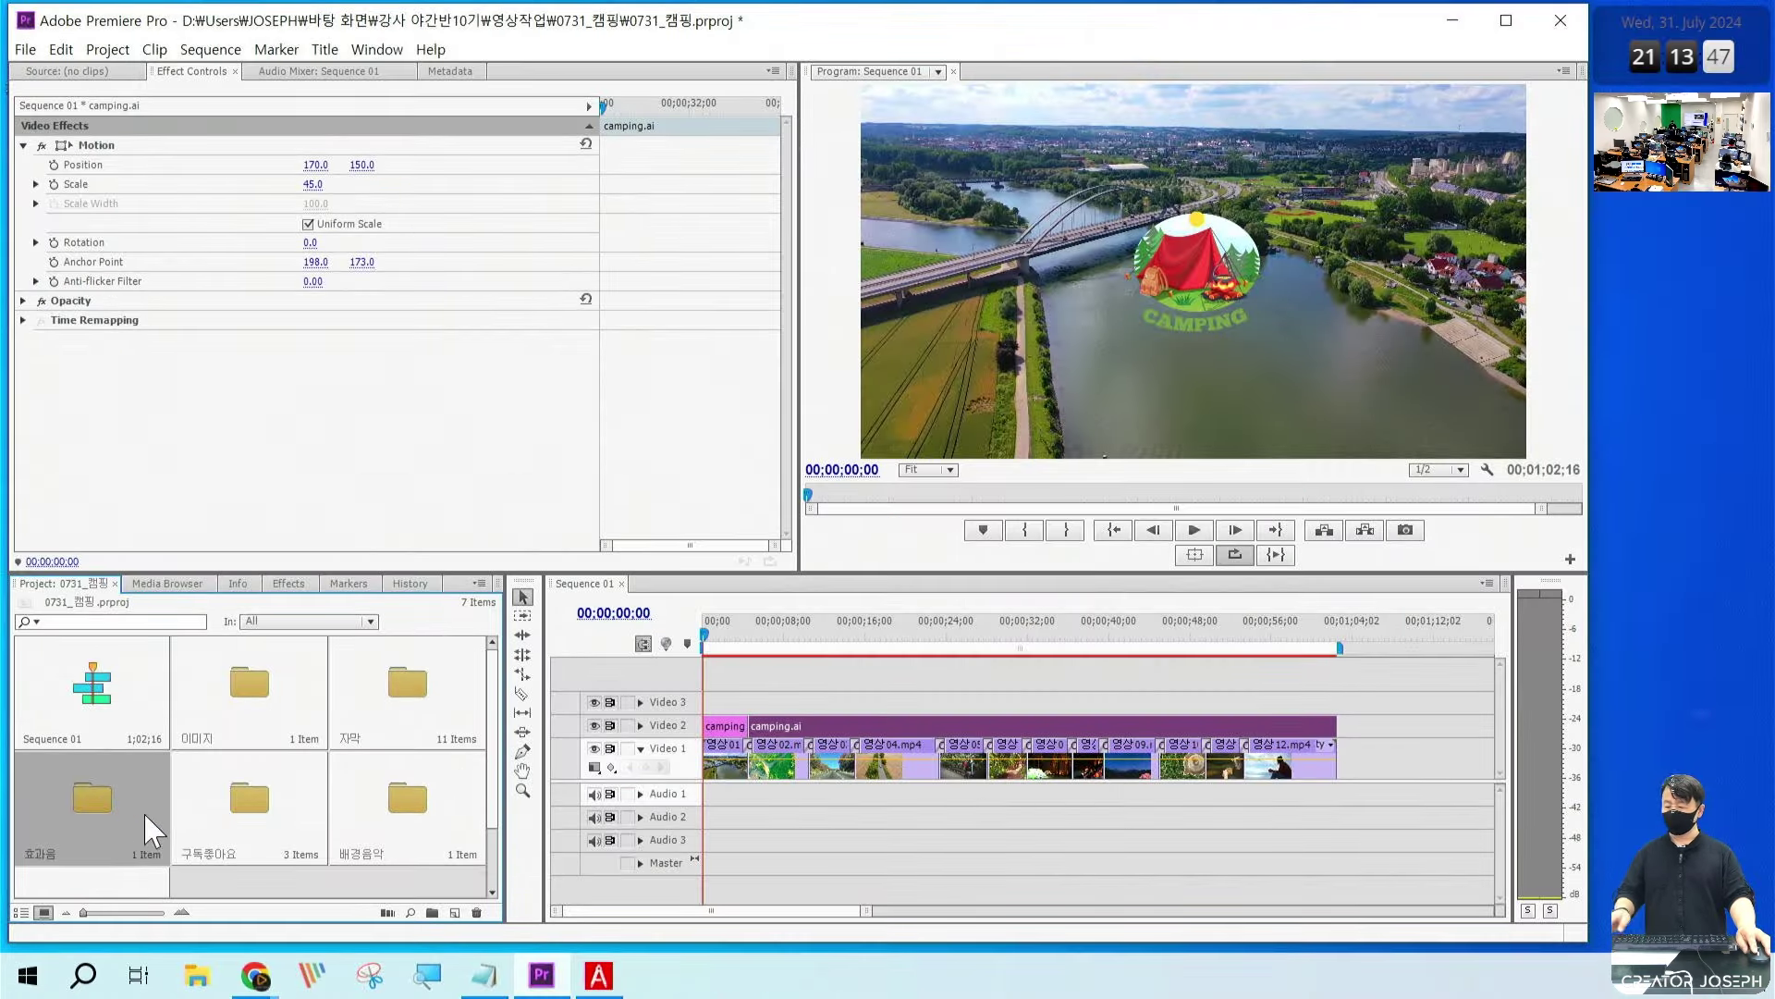
{"action": "double_click", "coordinate": [92, 792]}
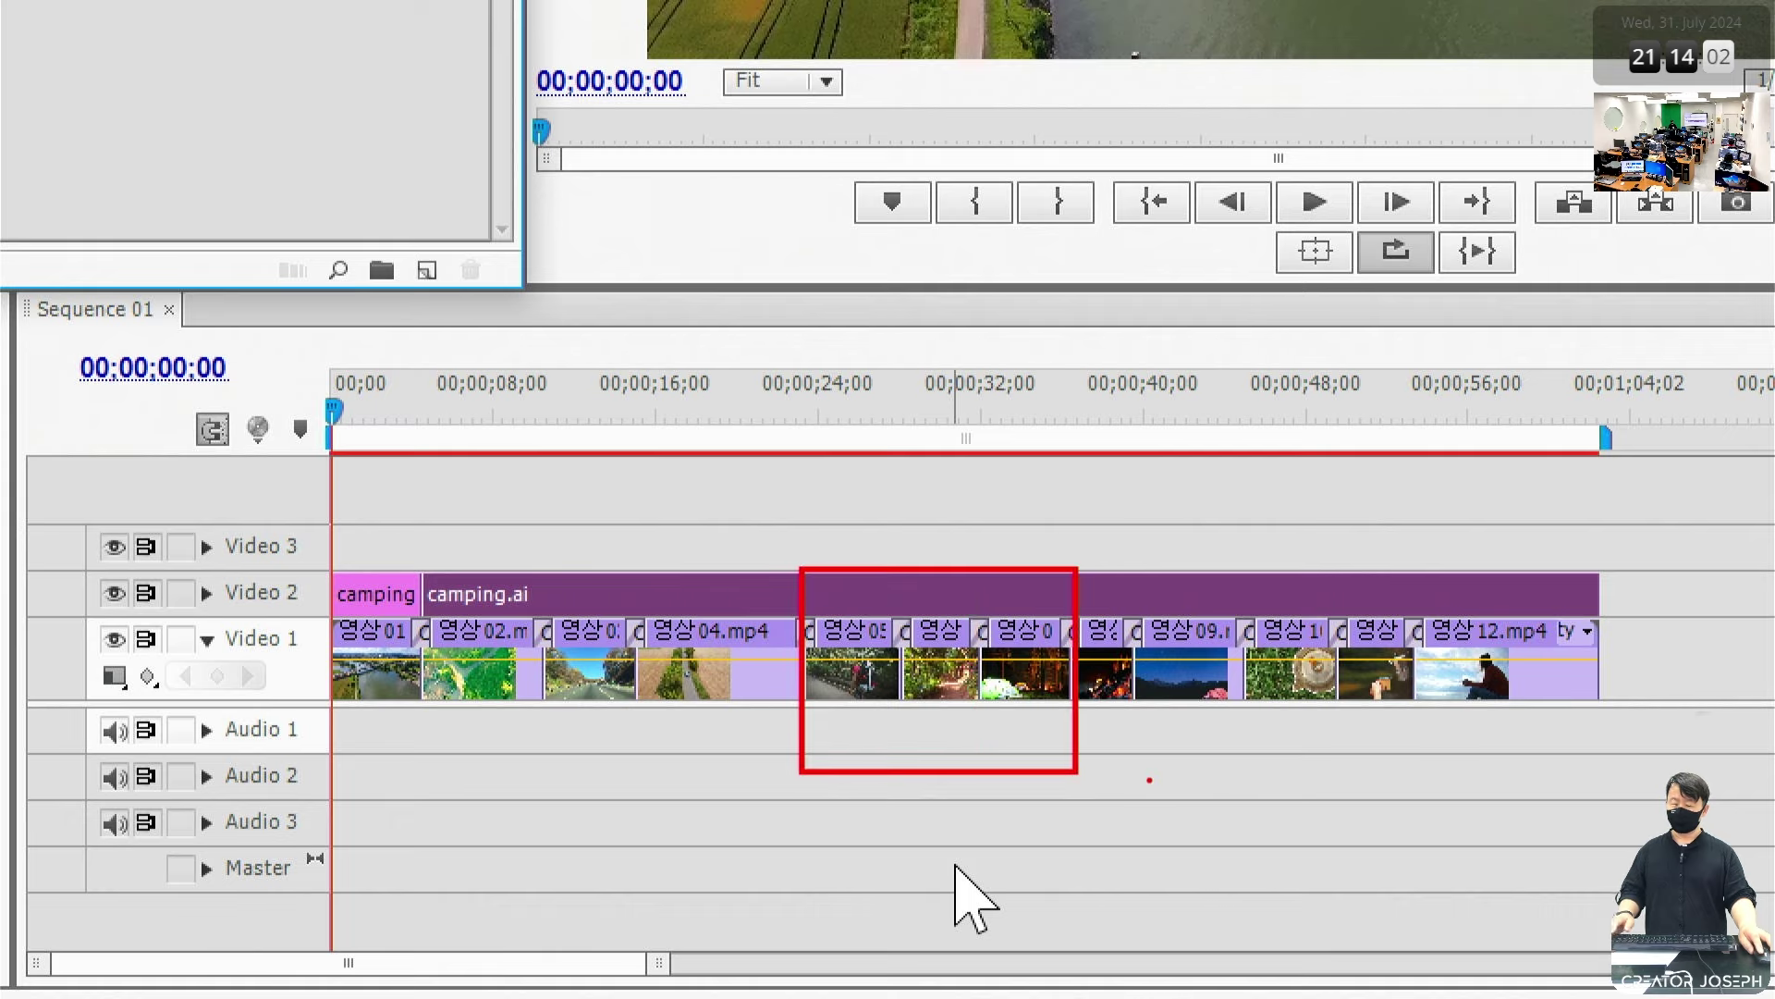
{"action": "mouse_move", "coordinate": [436, 421]}
{"action": "left_mouse_down"}
{"action": "mouse_move", "coordinate": [725, 416]}
{"action": "mouse_move", "coordinate": [979, 366]}
{"action": "mouse_move", "coordinate": [953, 350]}
{"action": "left_mouse_up"}
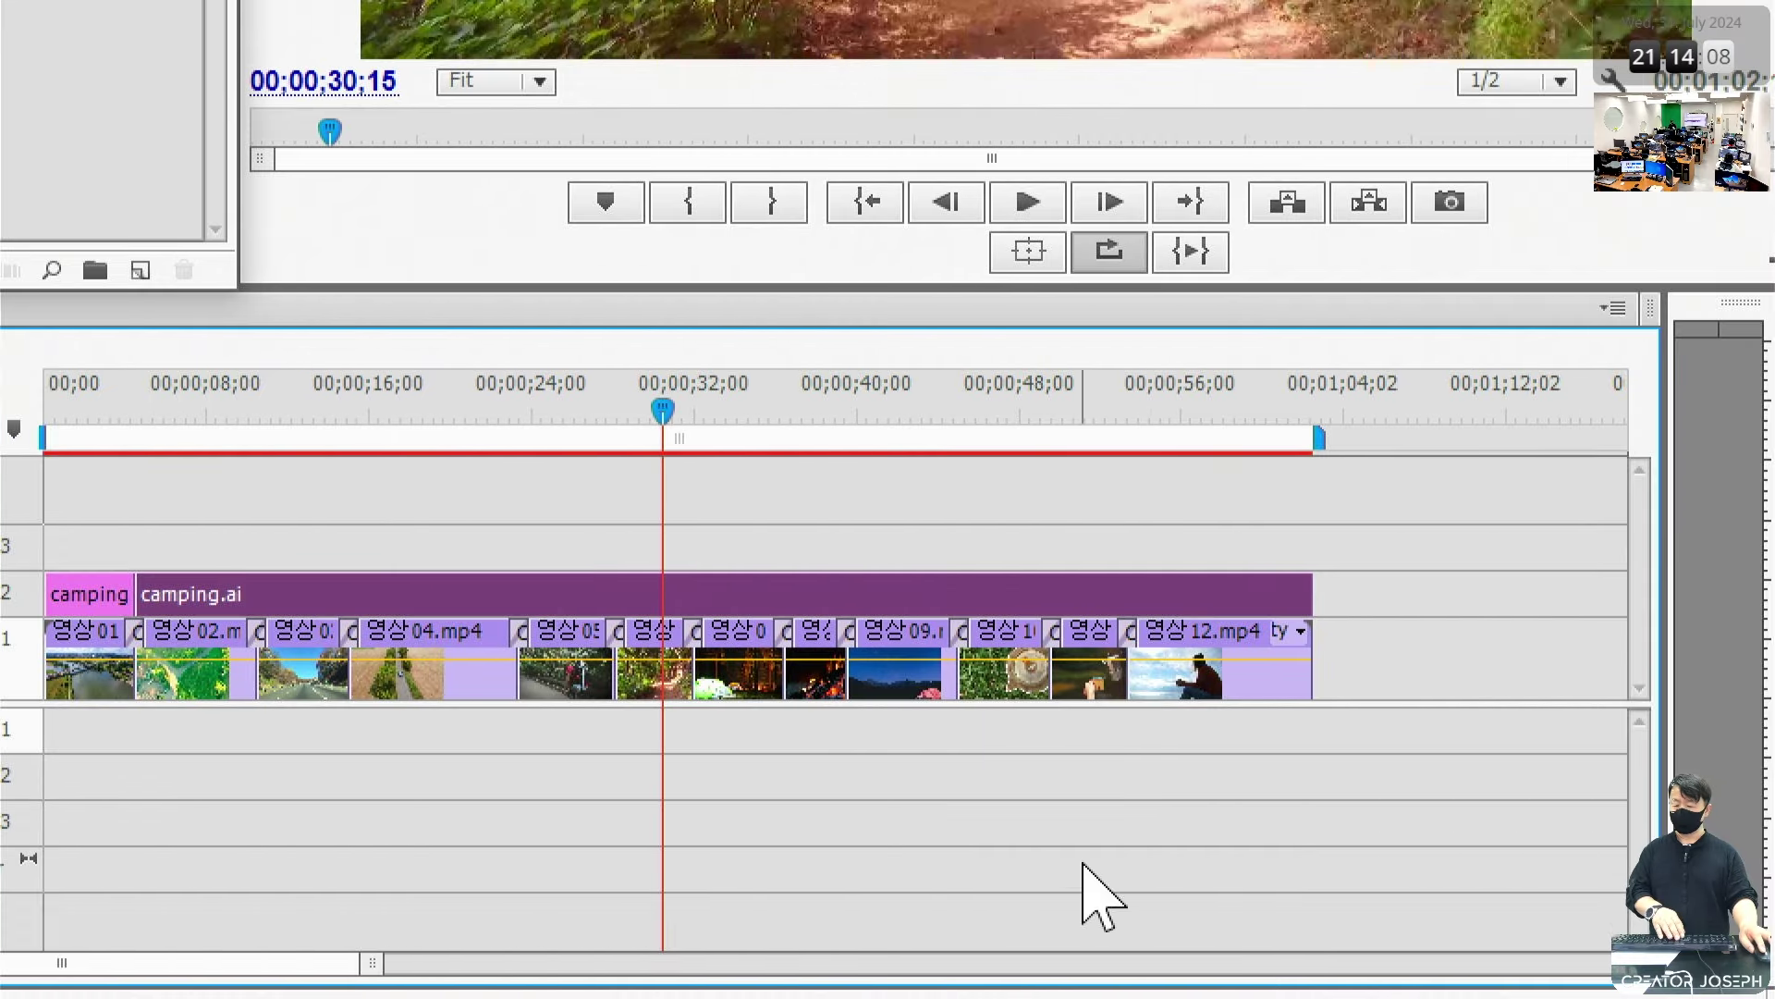
{"action": "key", "text": "equal"}
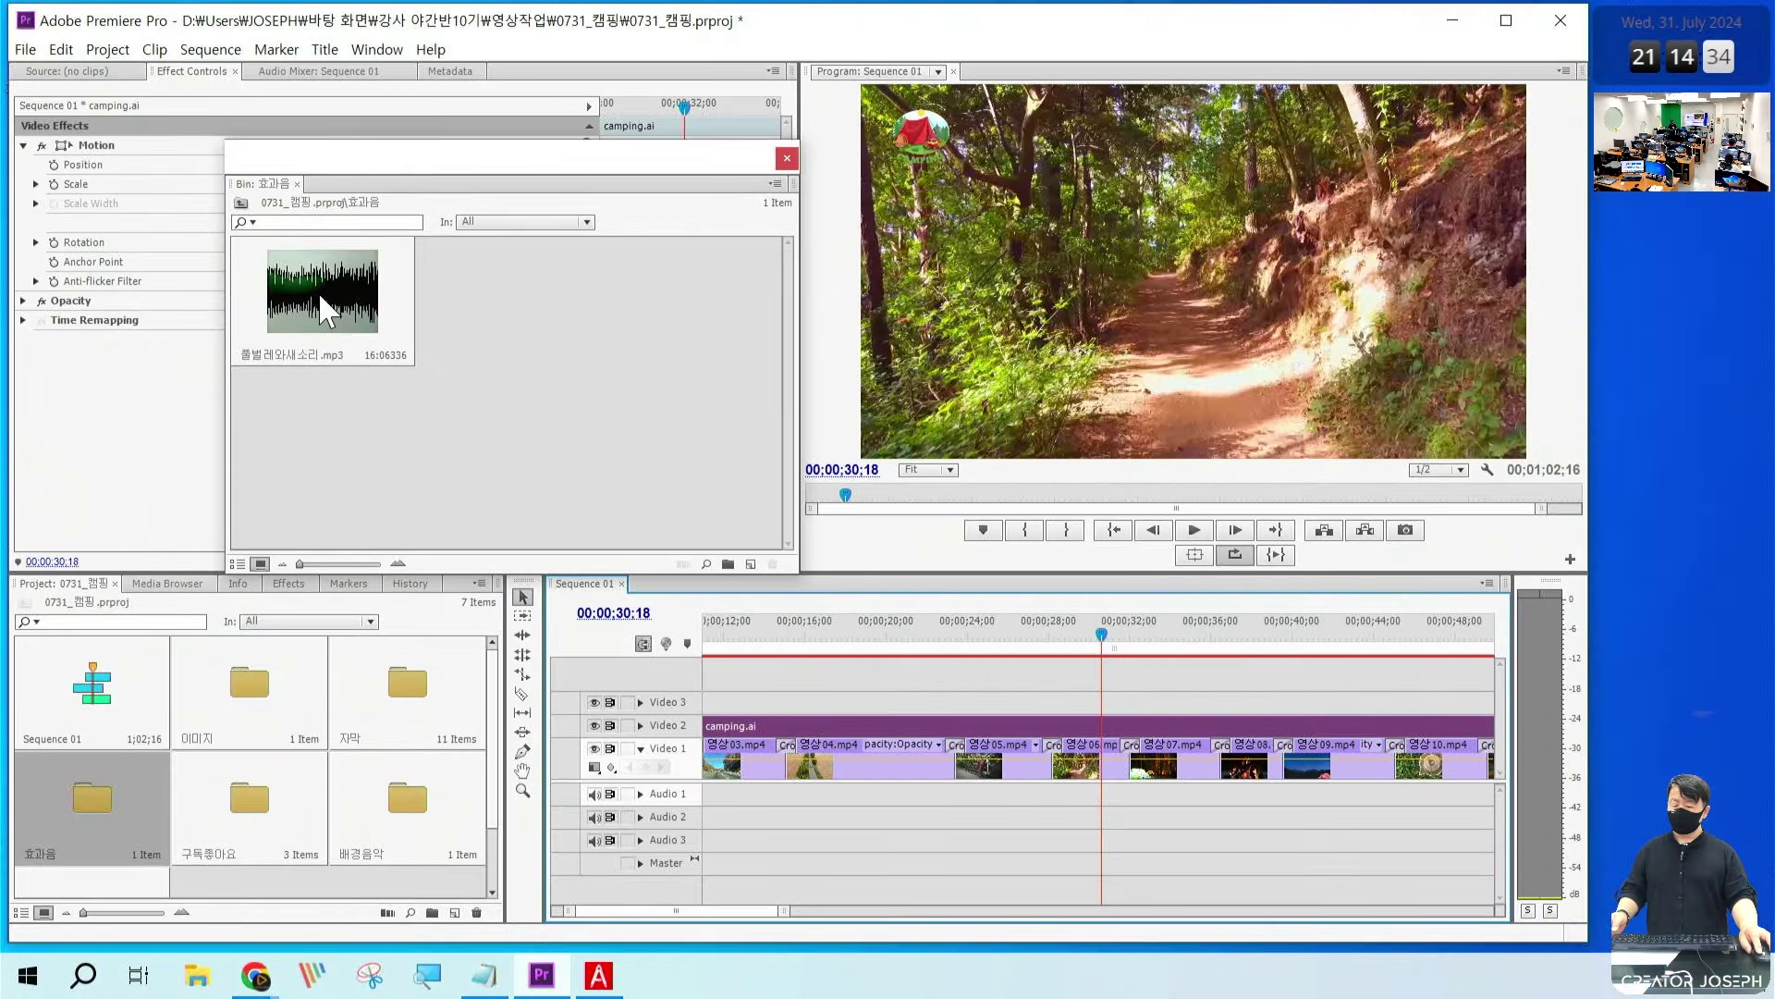
{"action": "left_click_drag", "start_coordinate": [314, 286], "coordinate": [961, 817]}
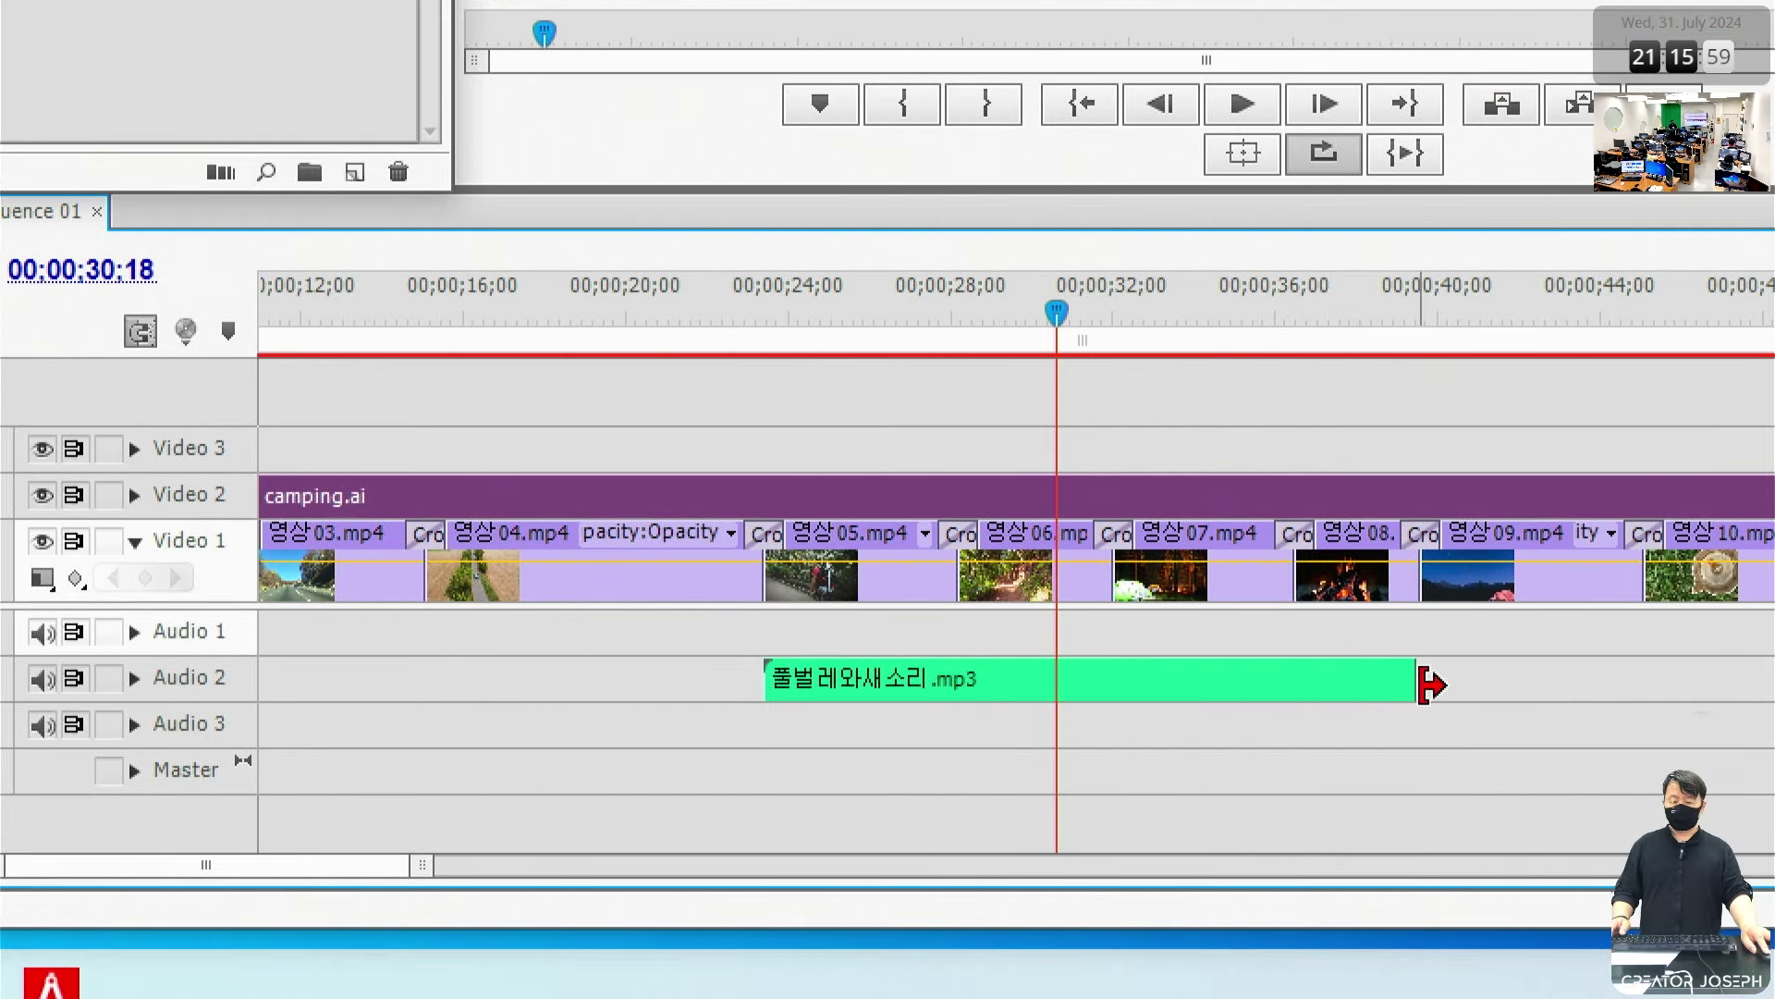
Step: Trim 00;00;03;01 off the end of 풀벌레와새소리.mp3 to match the end of 영상07.mp4, and close the 효과음 bin window
{"action": "left_click_drag", "start_coordinate": [1430, 685], "coordinate": [1281, 661]}
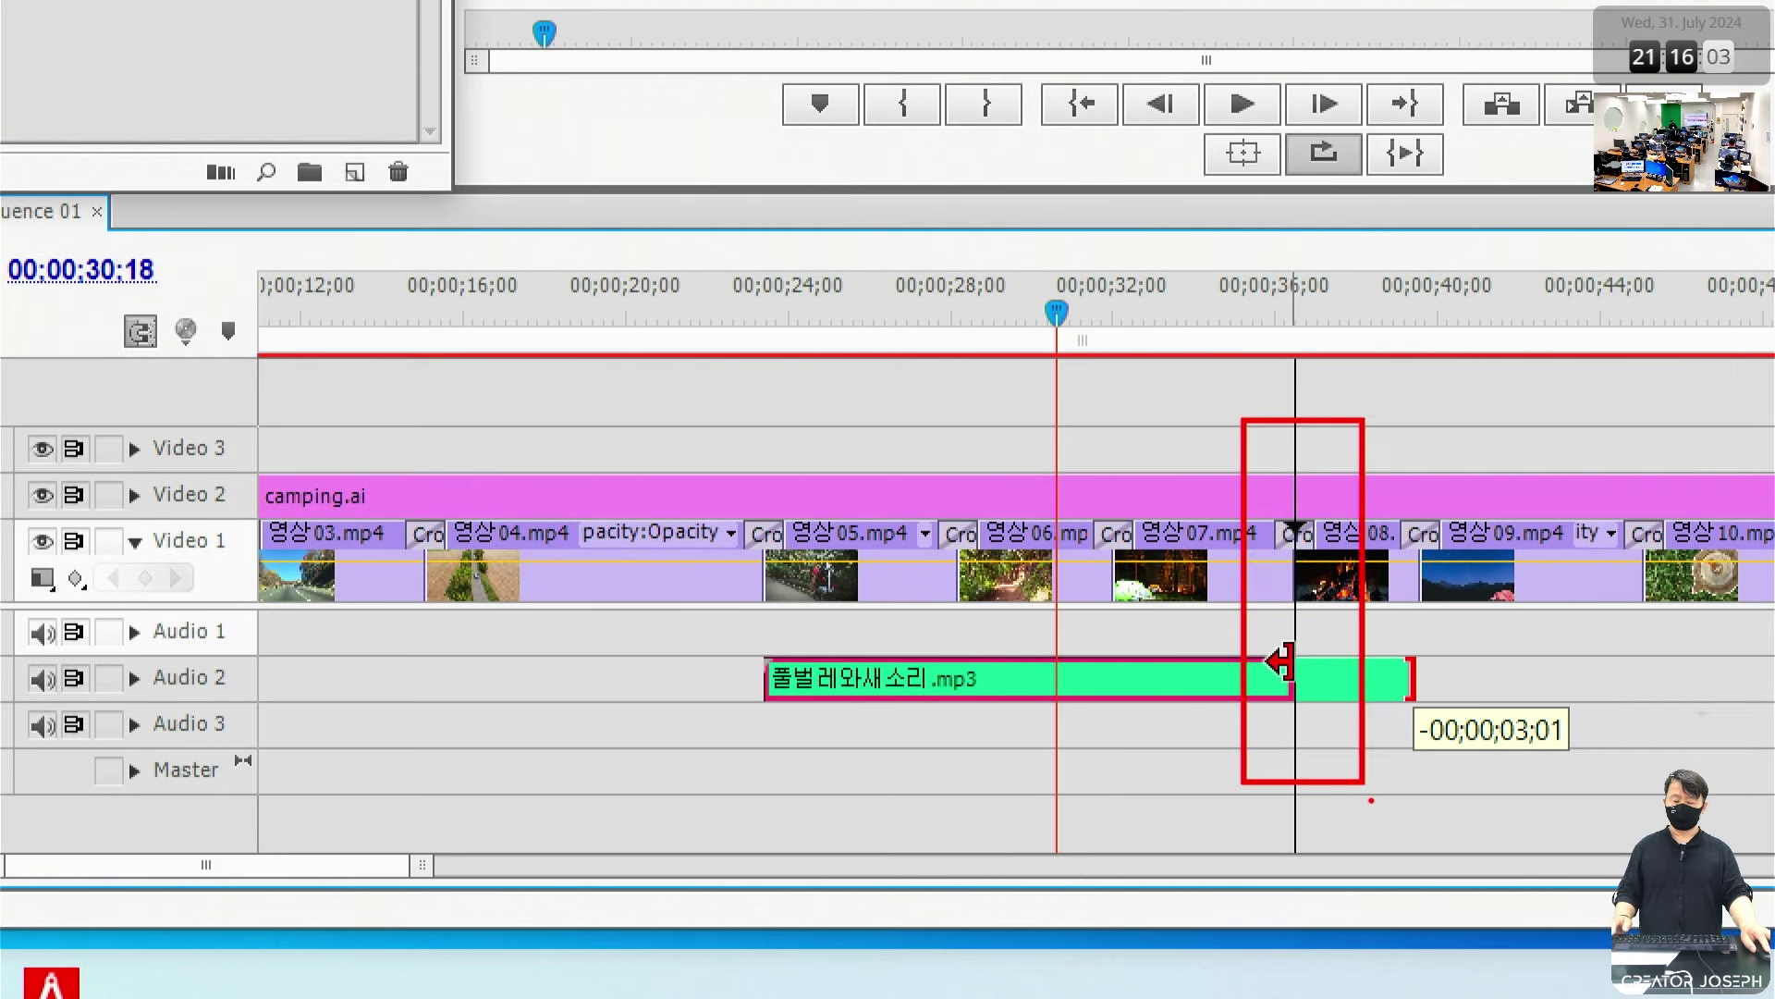
{"action": "left_click_drag", "start_coordinate": [1280, 661], "coordinate": [1281, 660]}
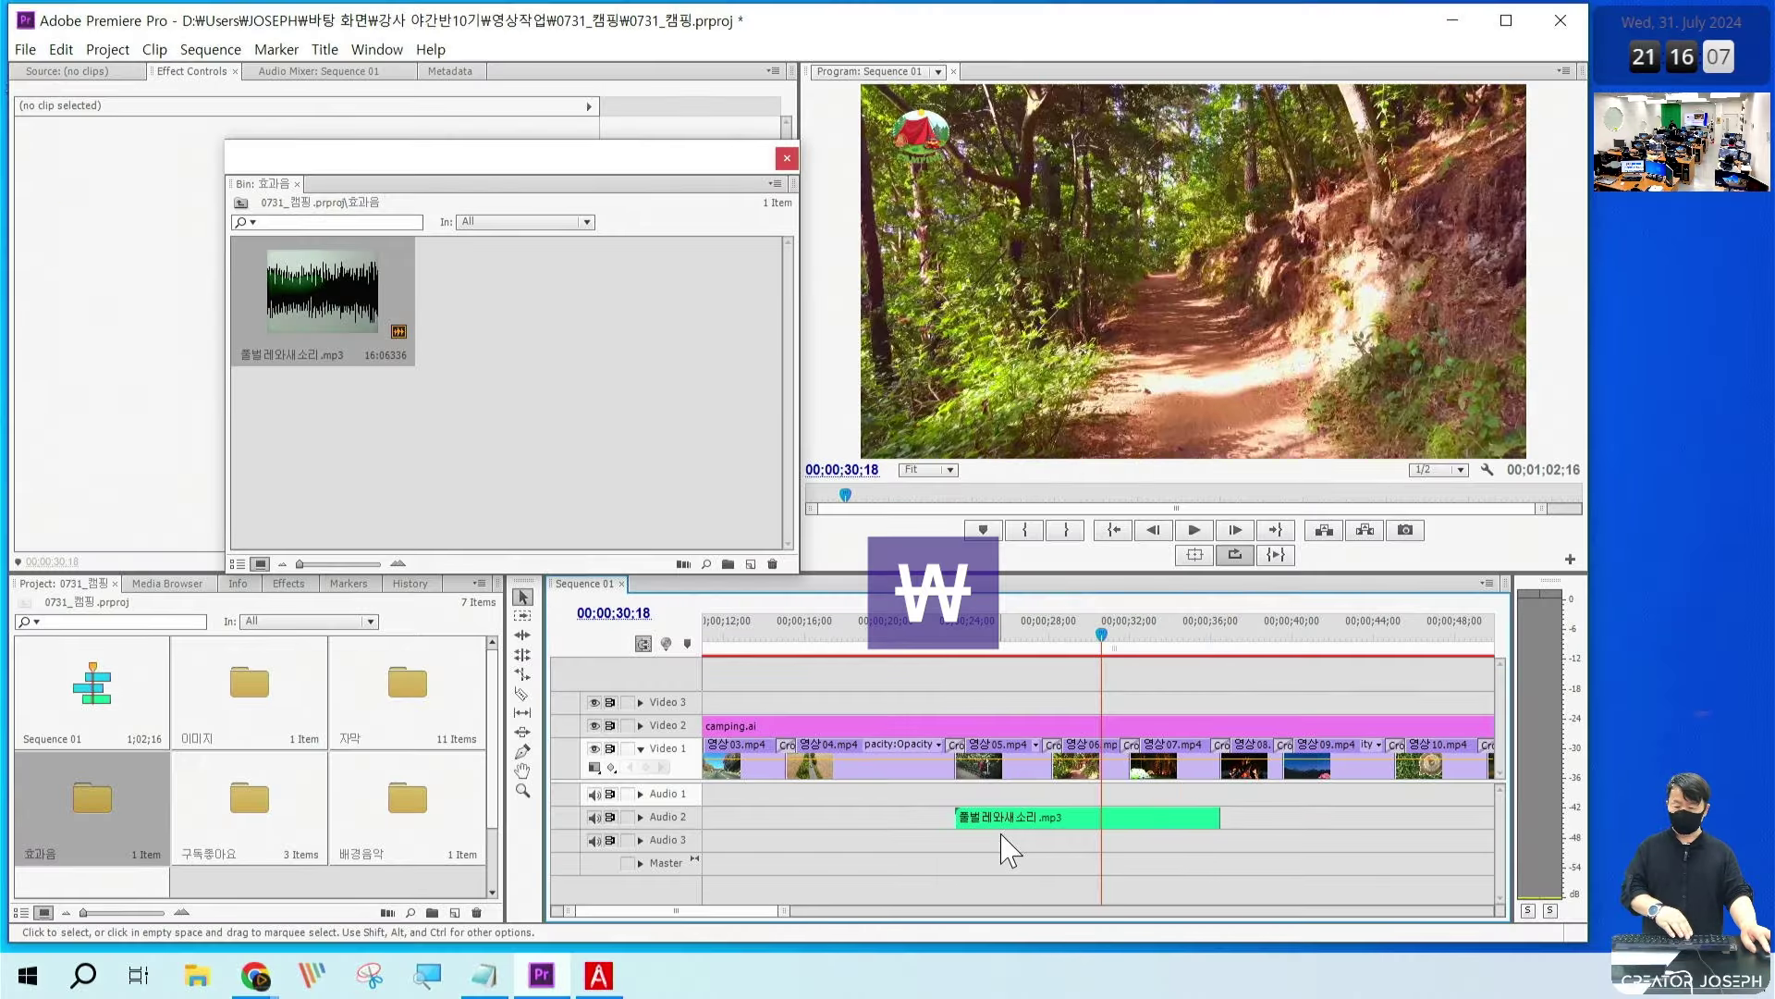
{"action": "key", "text": "backslash"}
{"action": "left_click_drag", "start_coordinate": [744, 165], "coordinate": [719, 161]}
{"action": "left_click", "coordinate": [762, 154]}
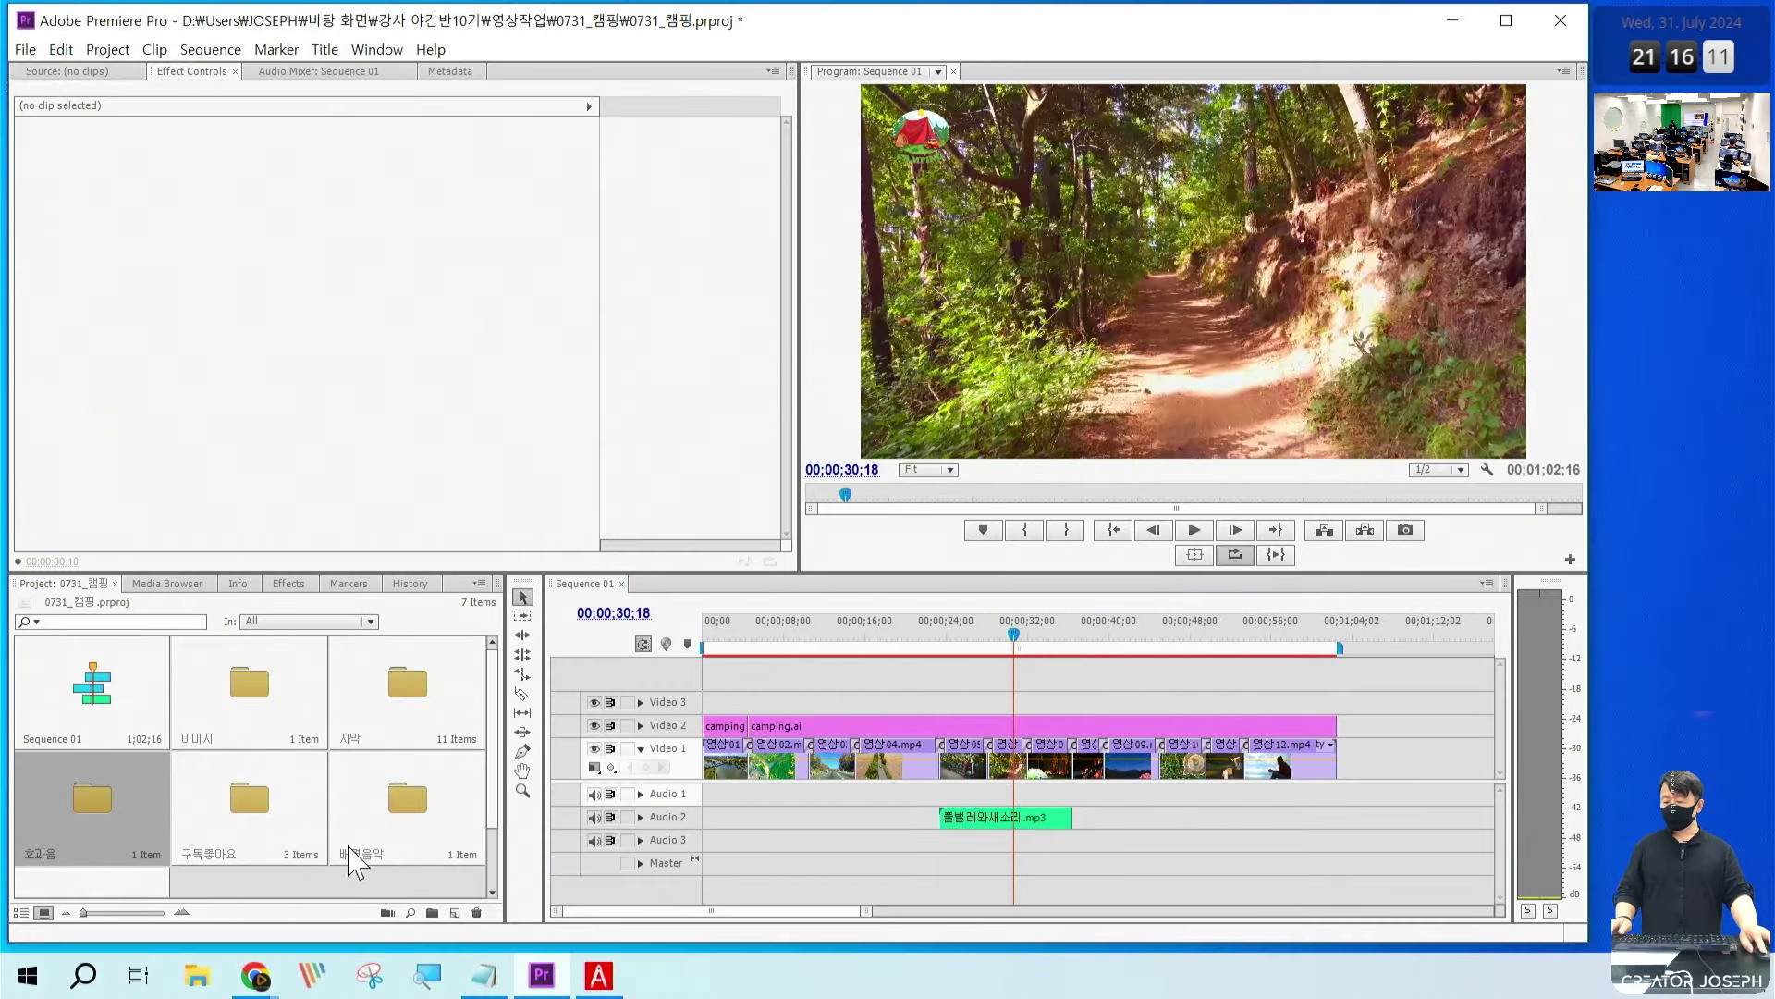
Step: Open the 배경음악 bin and place forest-story-acoustic-ambient-background.mp3 on Audio 3 at the sequence start
{"action": "left_click", "coordinate": [382, 793]}
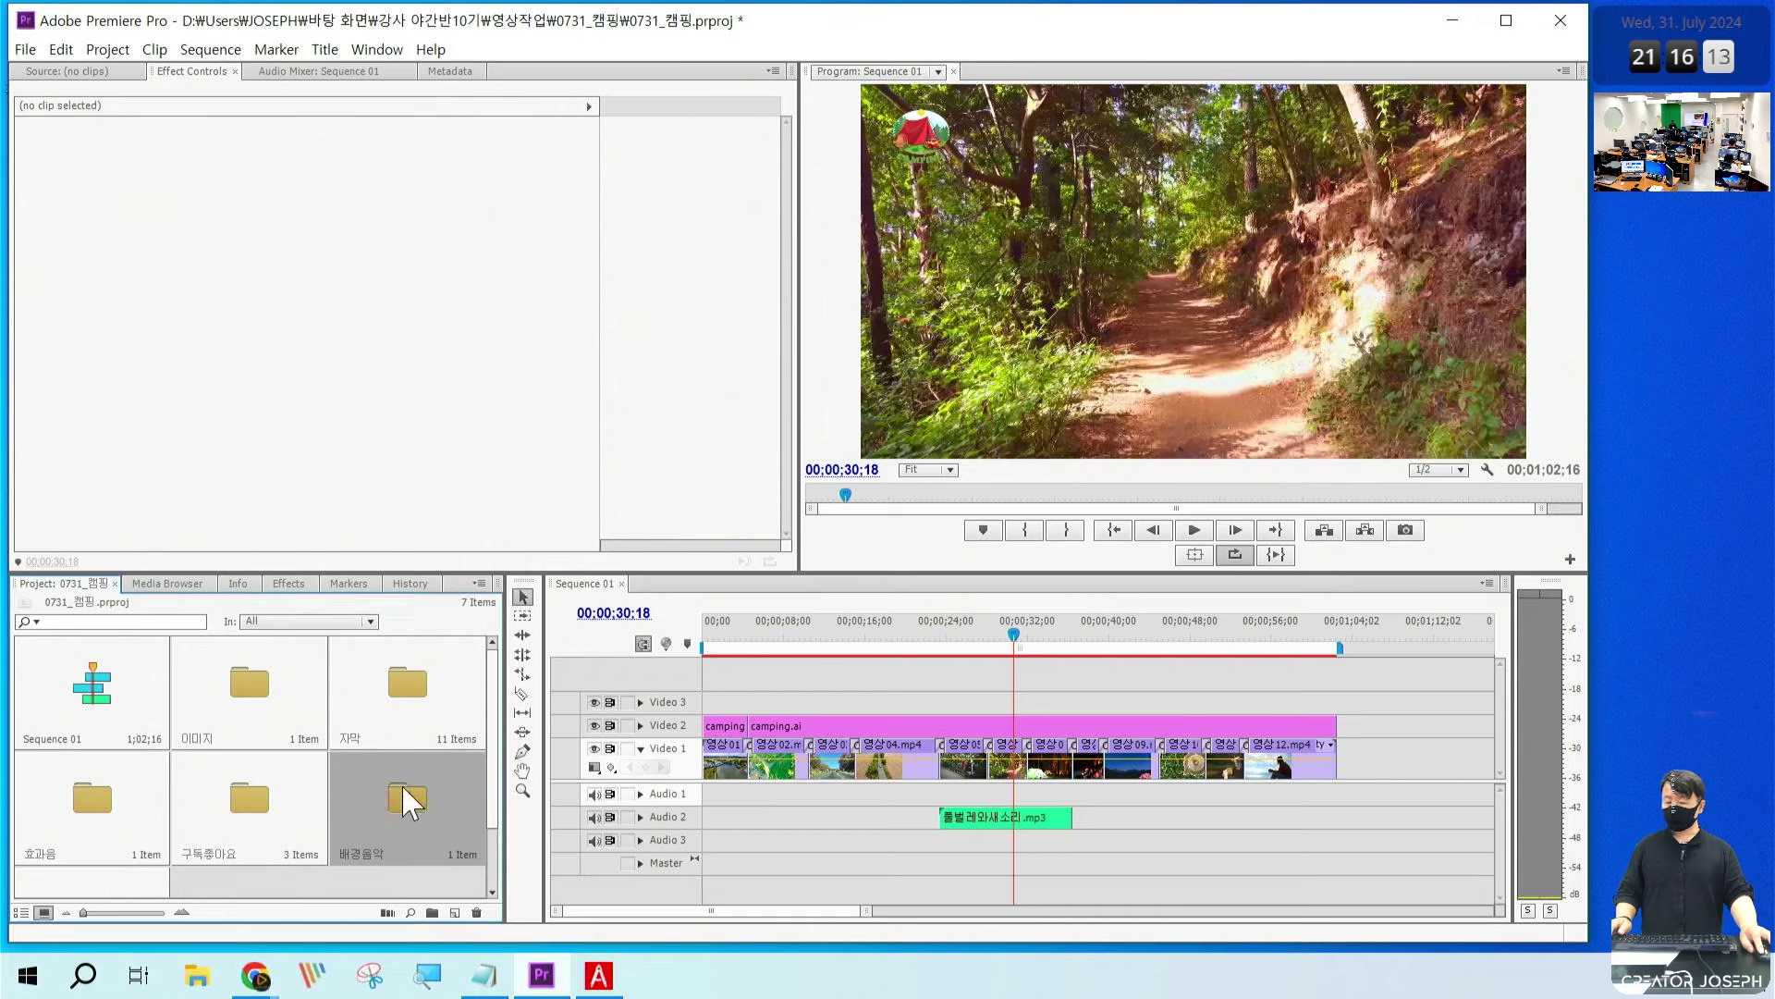
{"action": "double_click", "coordinate": [407, 800]}
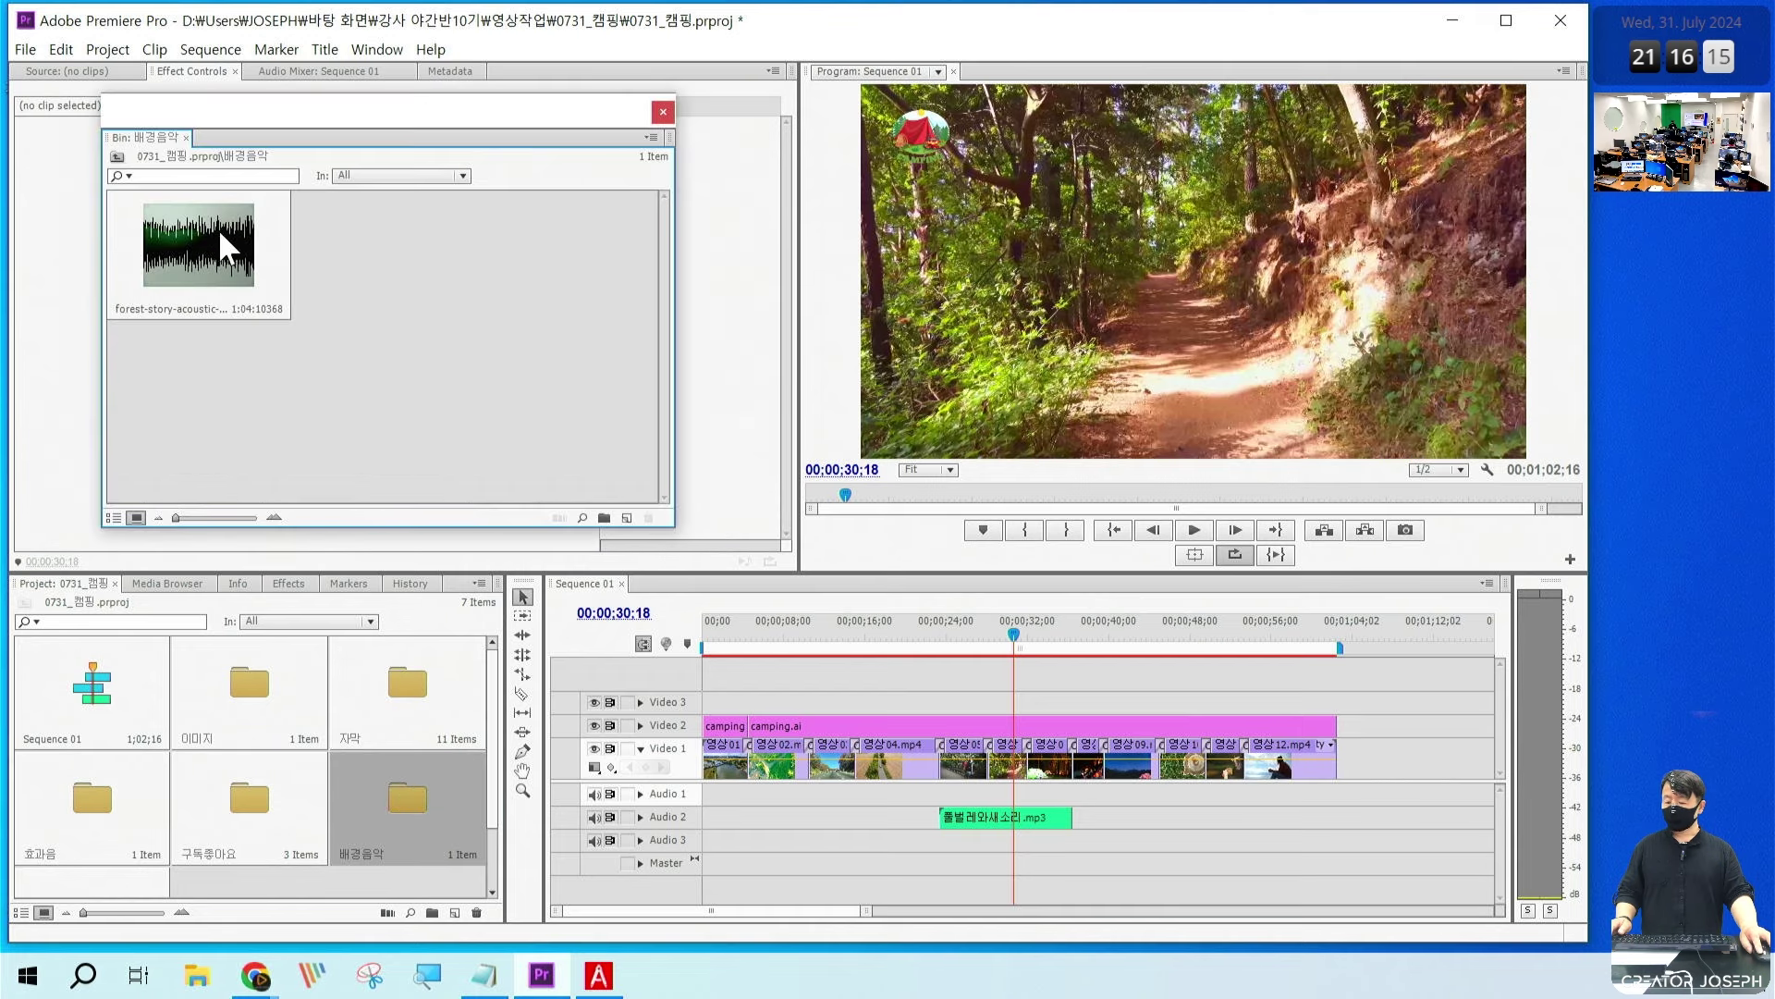
{"action": "left_click_drag", "start_coordinate": [237, 232], "coordinate": [703, 847]}
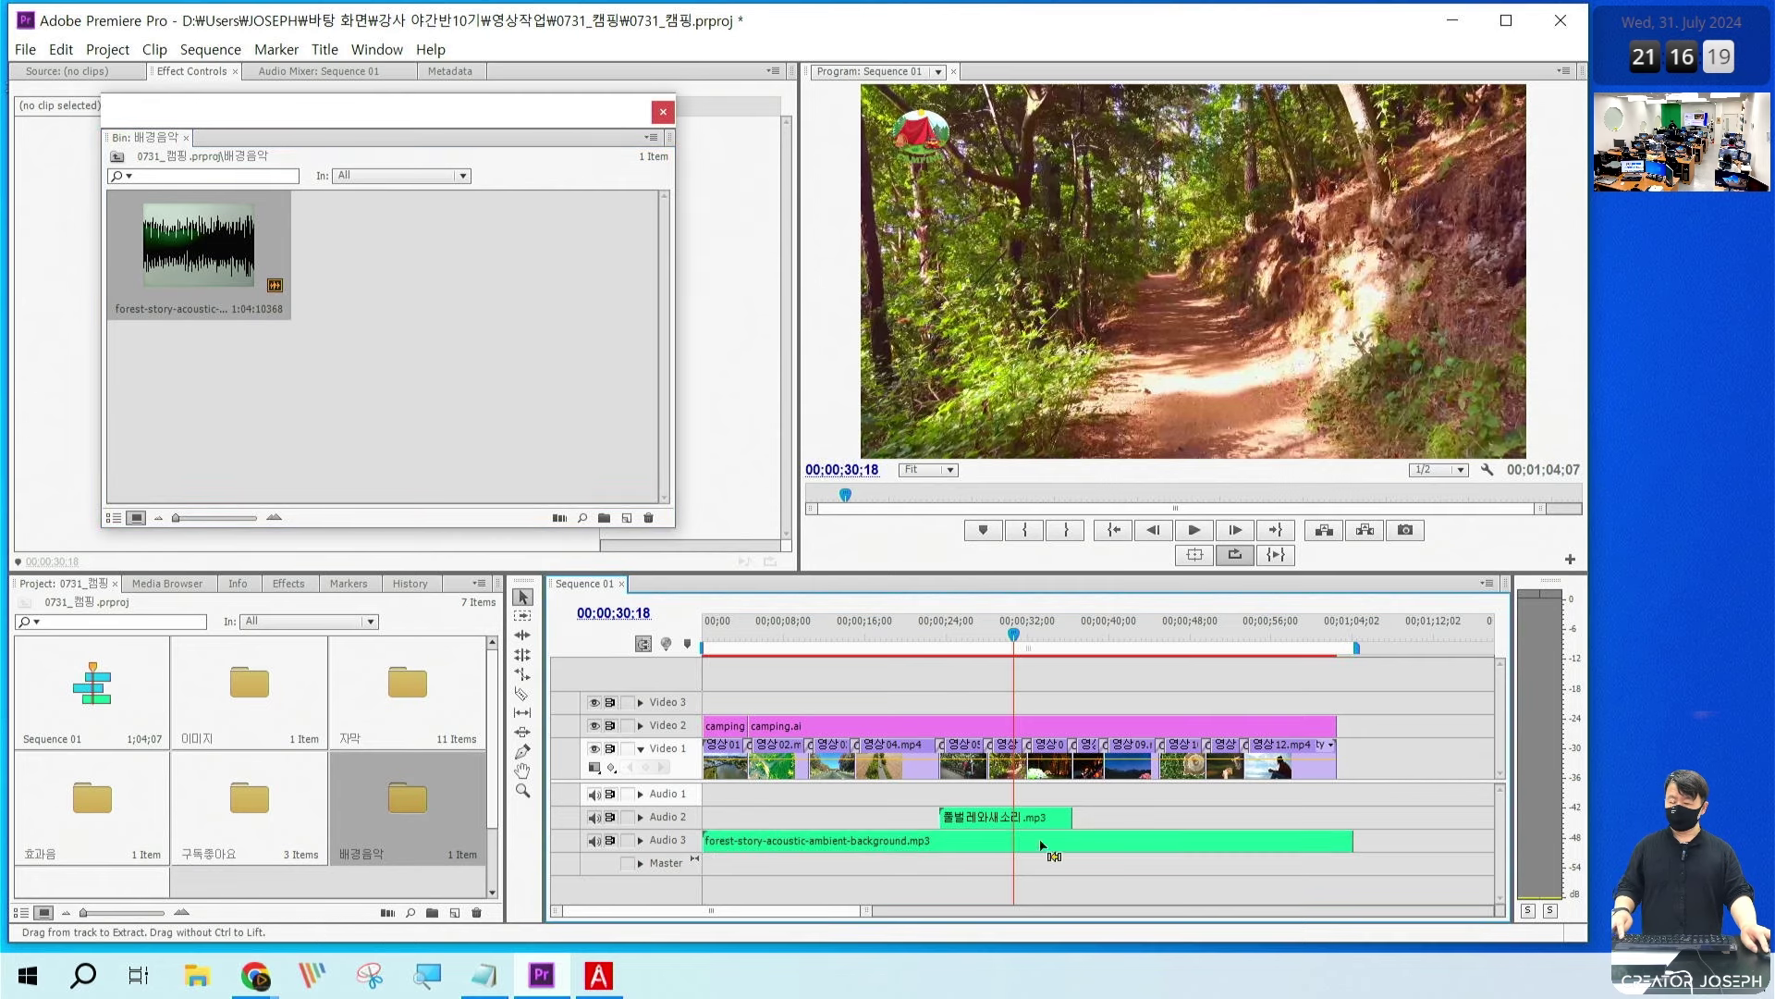
Step: Mark where the music runs past the video's end, close the 배경음악 bin window and return the playhead to the sequence start
{"action": "left_click_drag", "start_coordinate": [1301, 615], "coordinate": [1385, 893]}
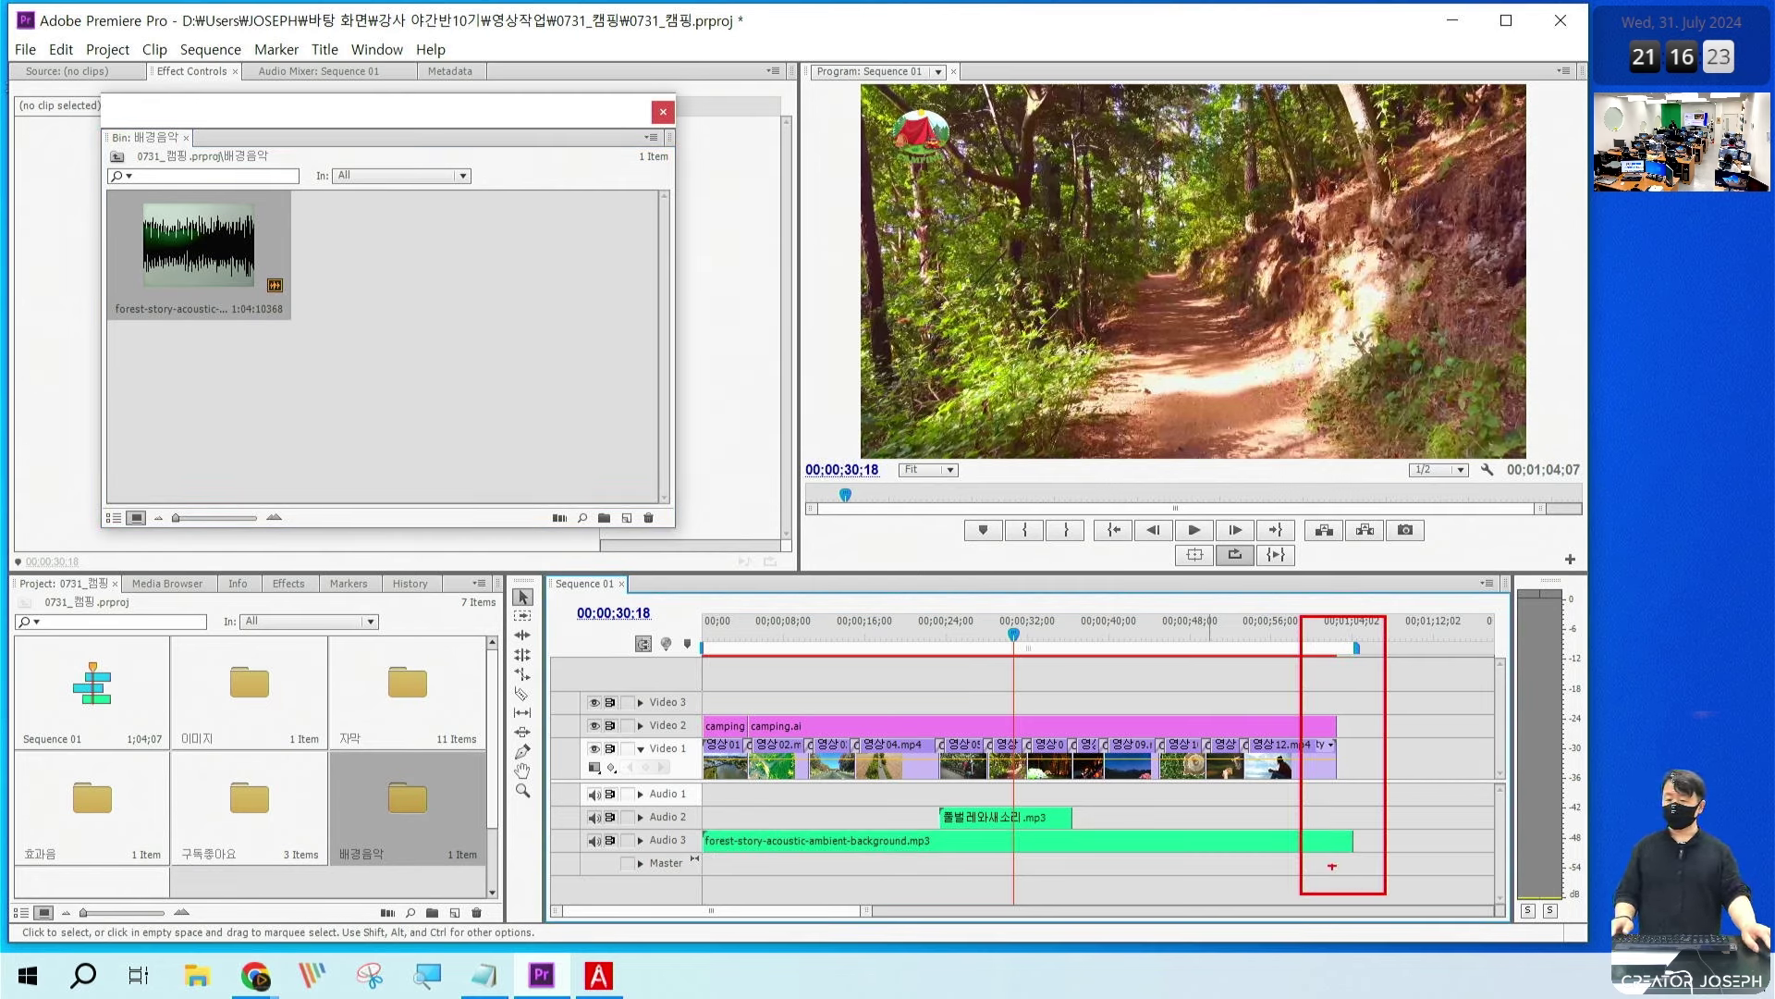
{"action": "key", "text": "Escape"}
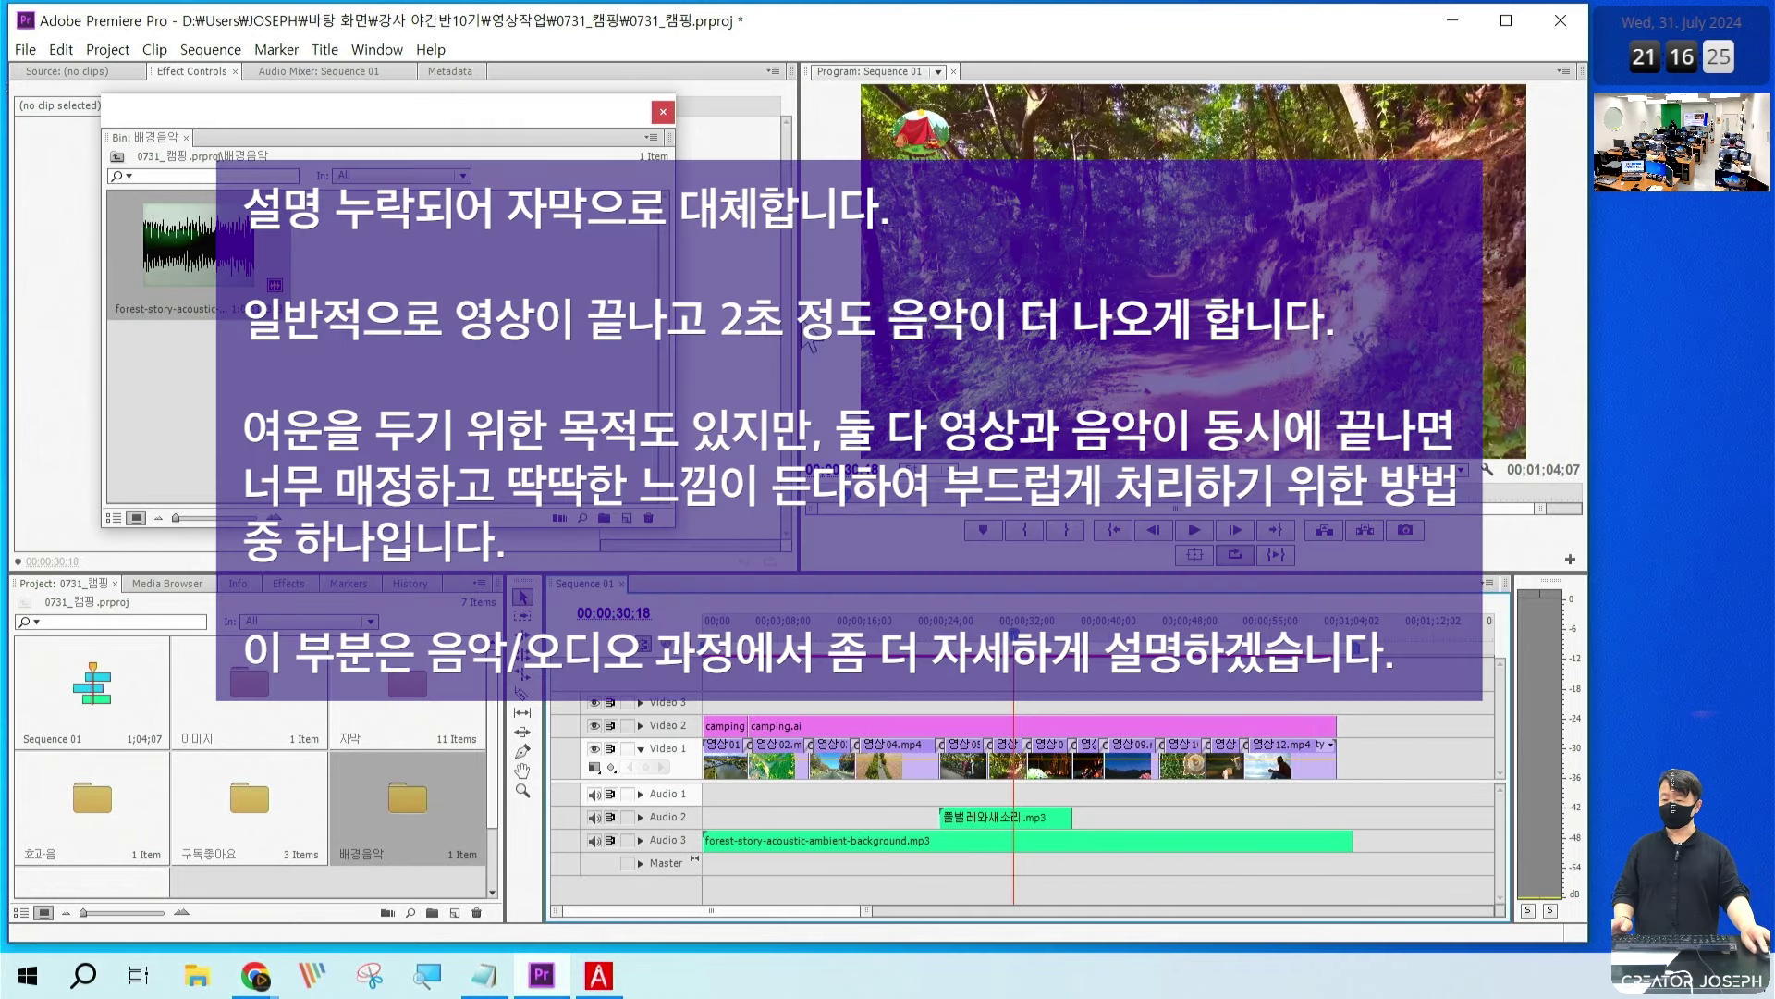
{"action": "left_click", "coordinate": [663, 112]}
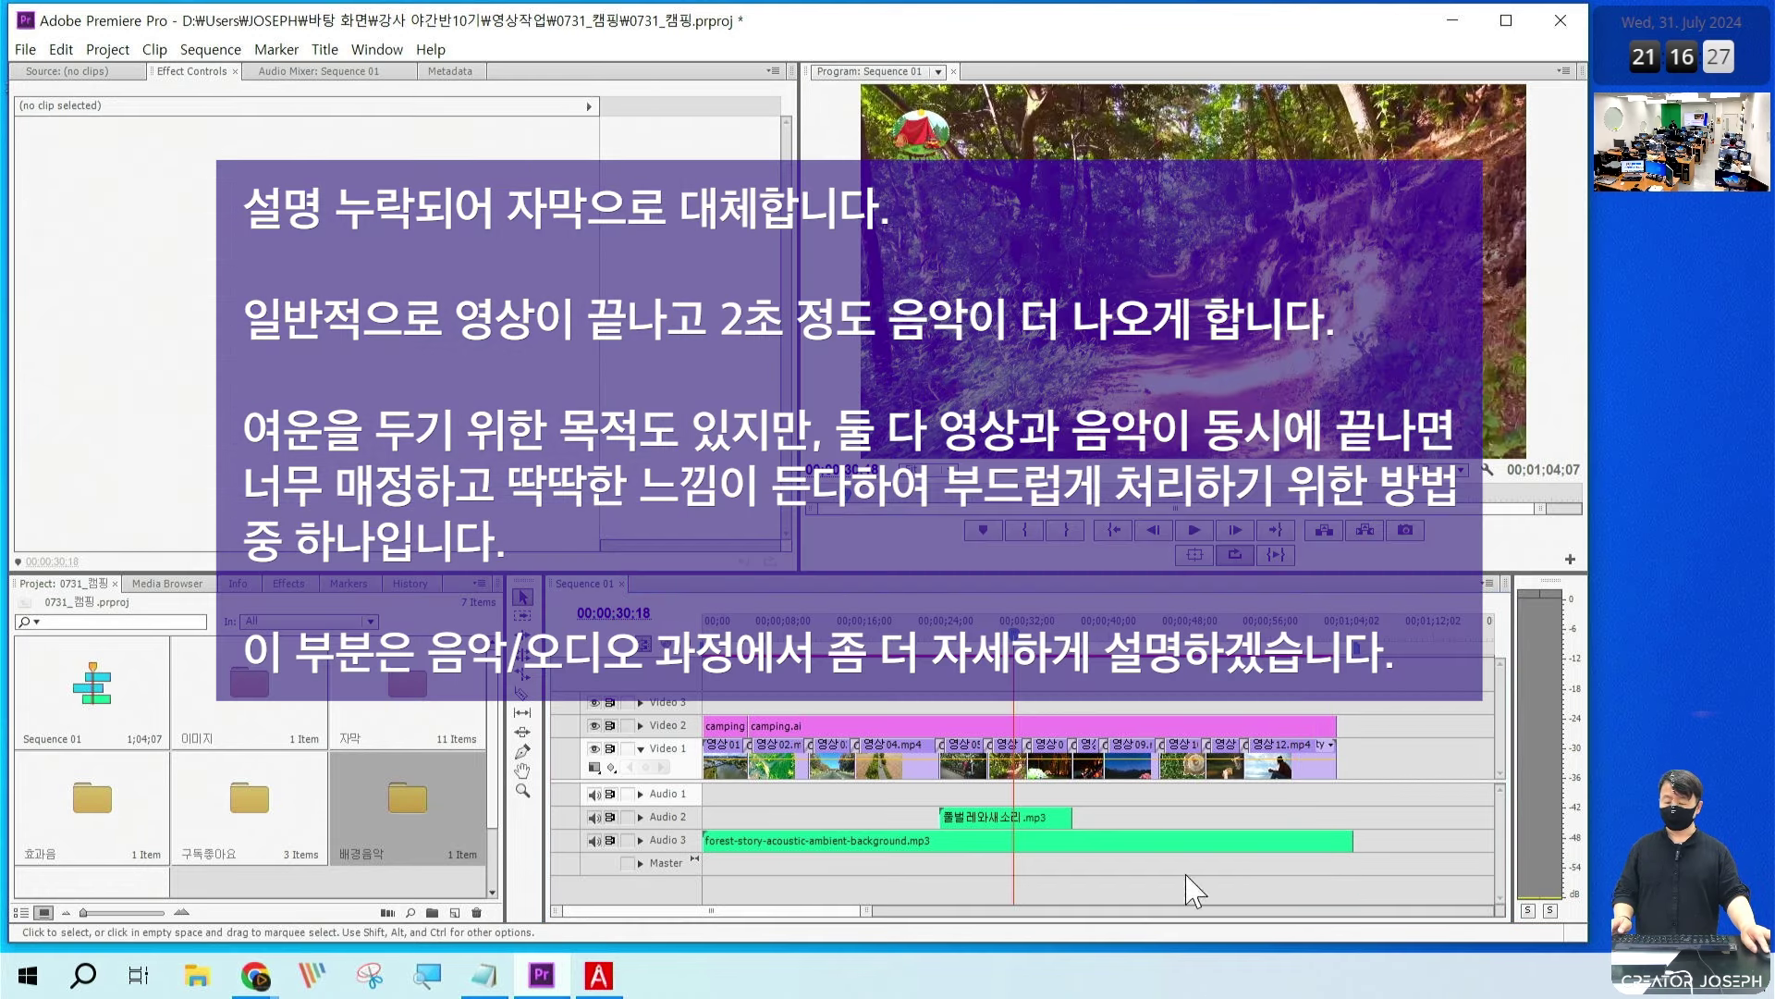
{"action": "key", "text": "Home"}
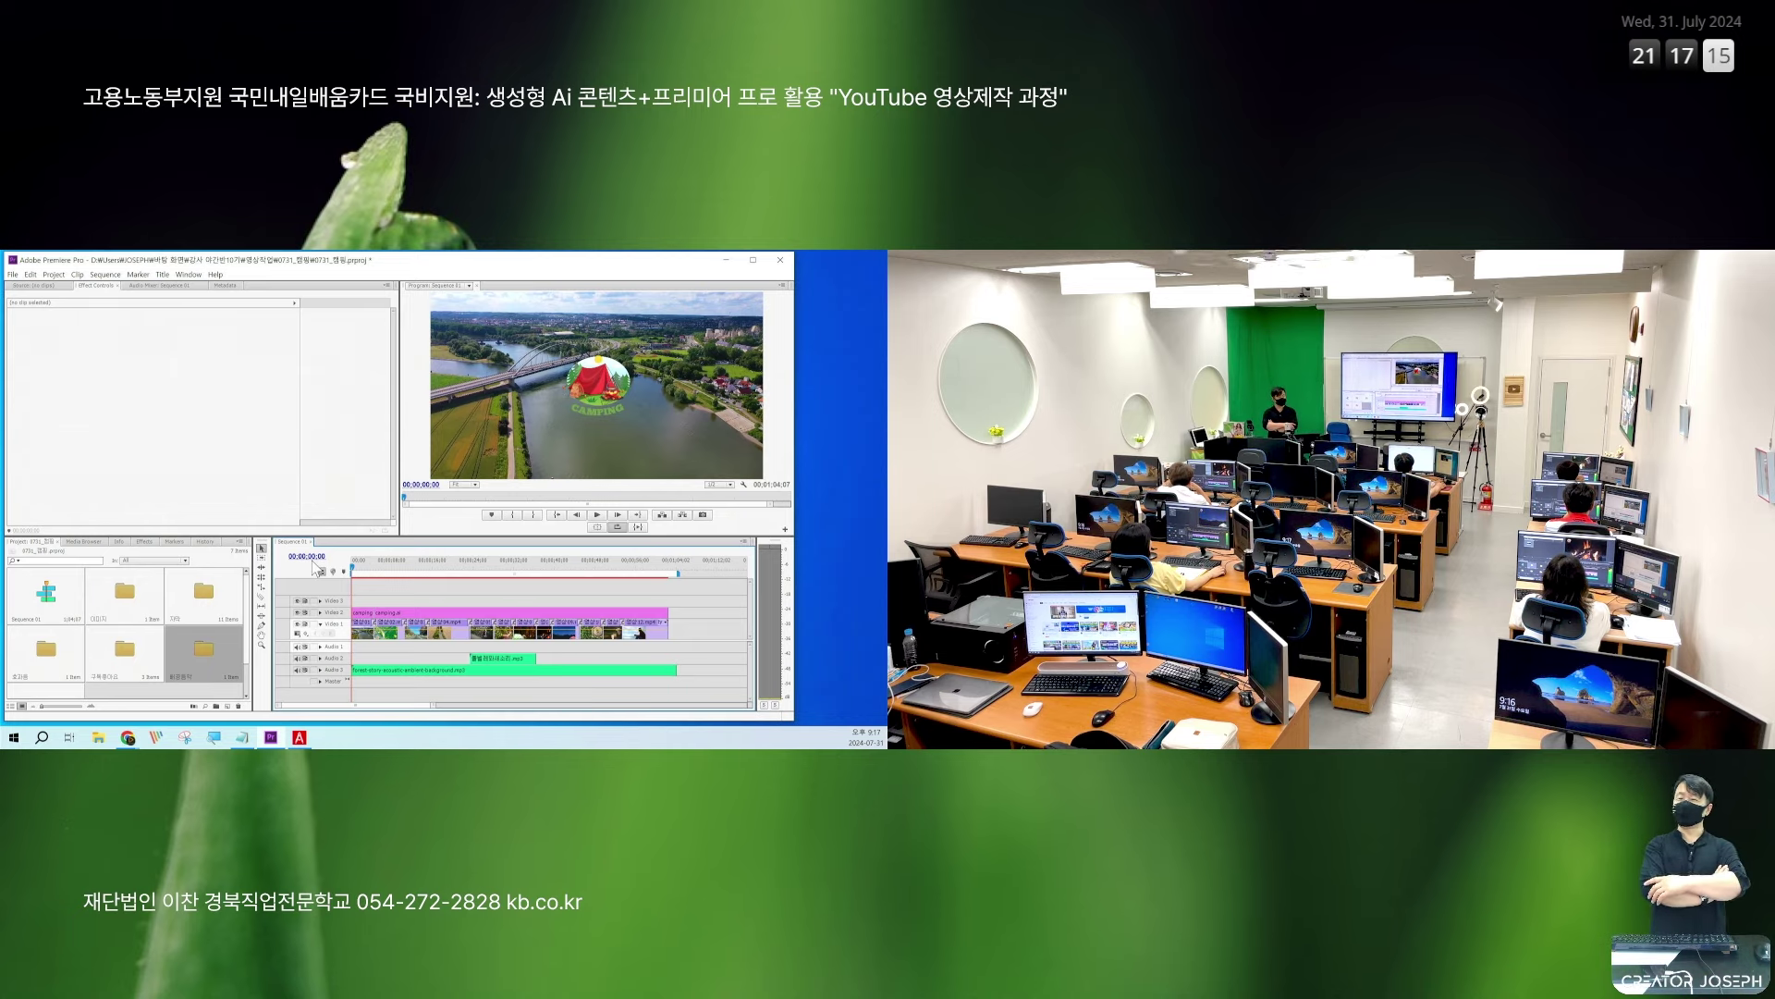
Step: Examine the start of the sequence closely and mark the boundary between 영상01.mp4 and 영상02.mp4
{"action": "left_click", "coordinate": [418, 572]}
{"action": "left_click_drag", "start_coordinate": [842, 661], "coordinate": [601, 646]}
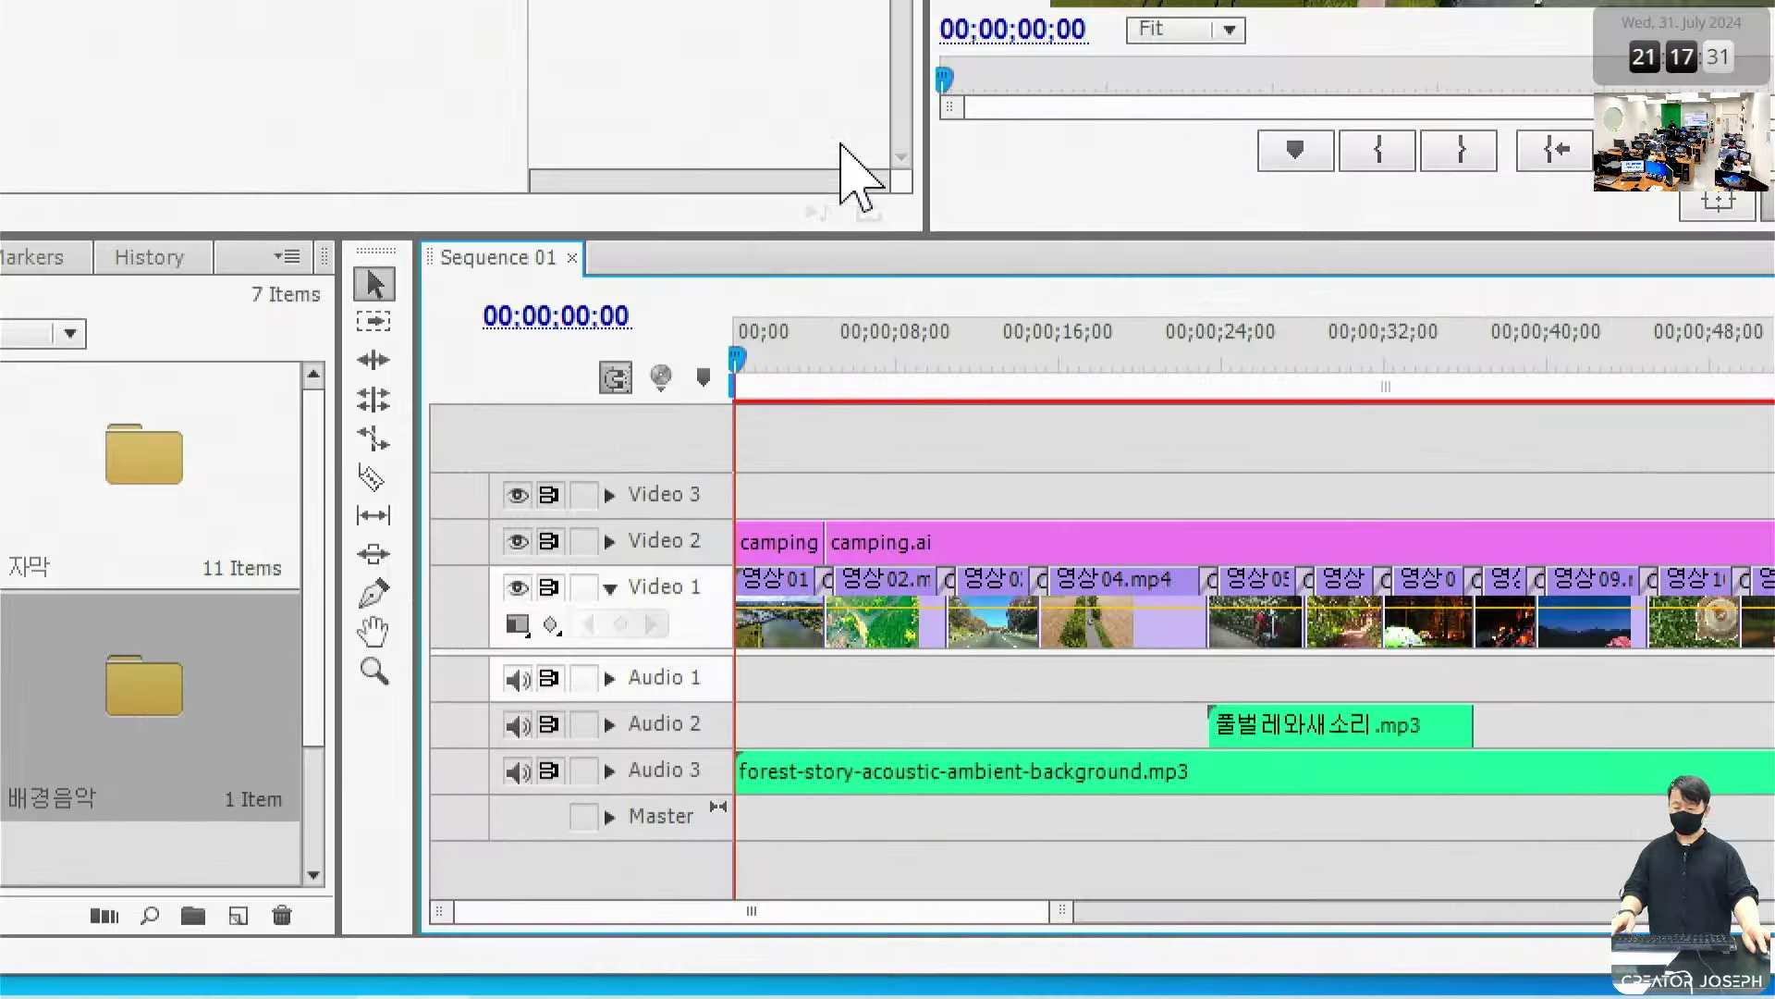
{"action": "key", "text": "="}
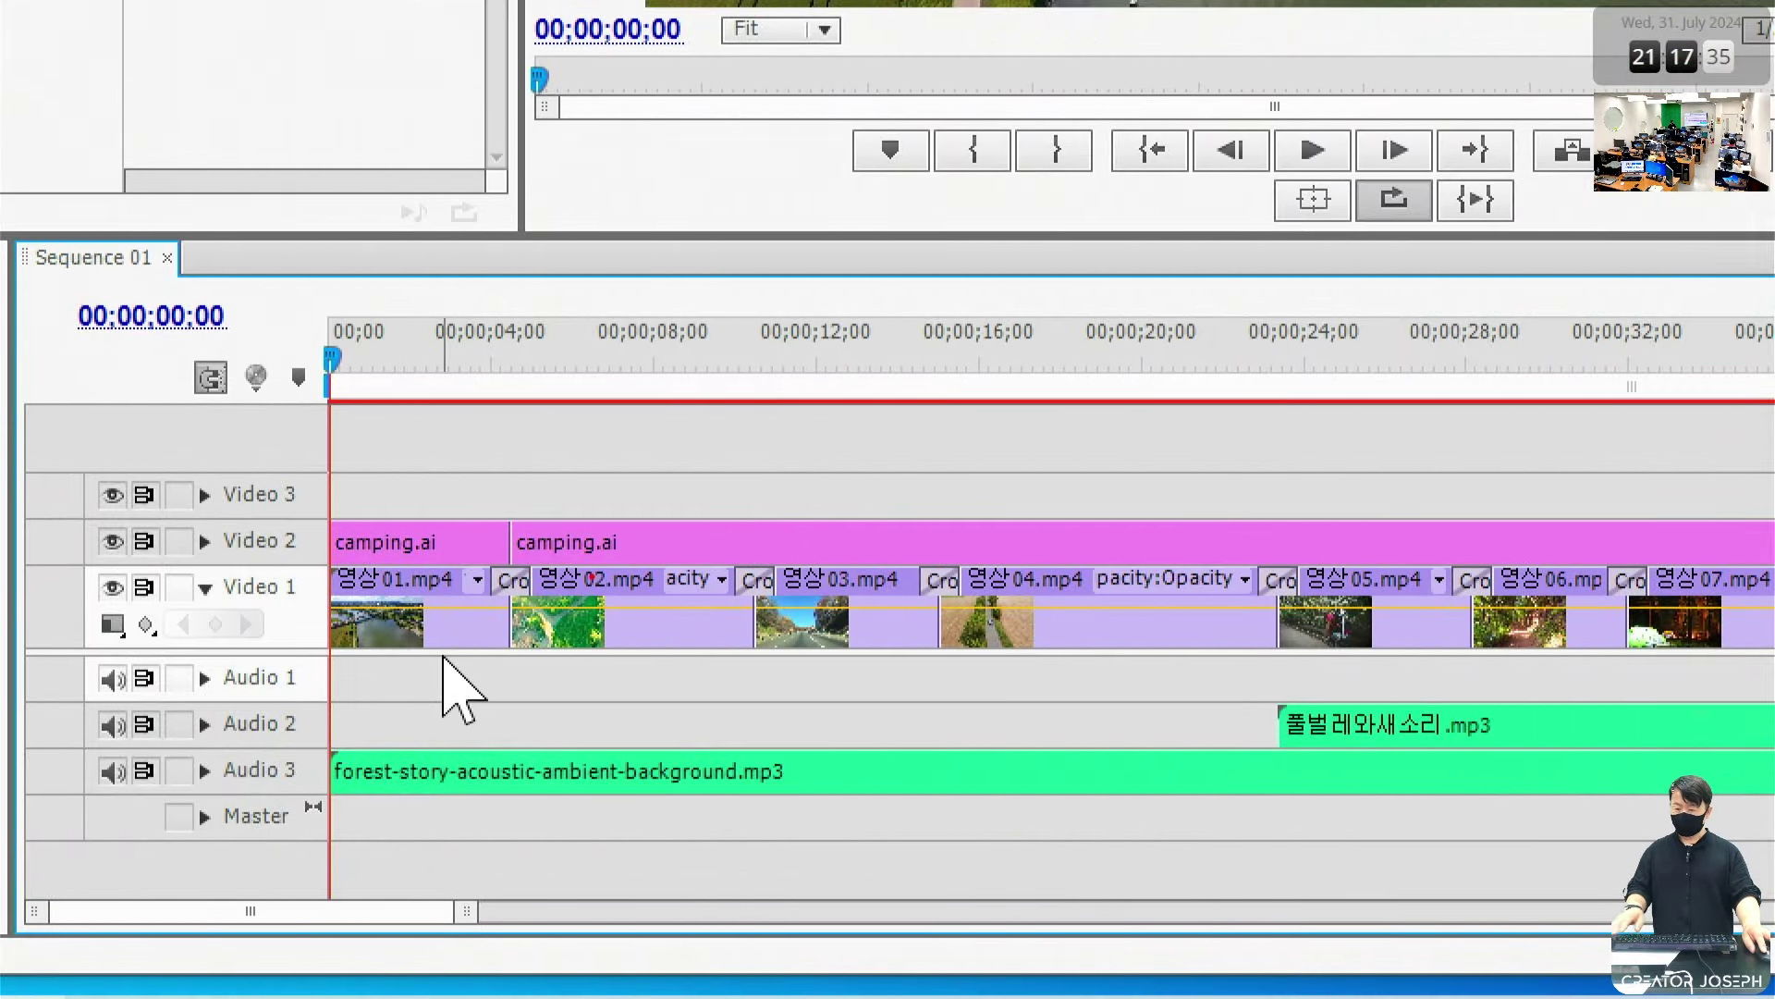
{"action": "key", "text": "="}
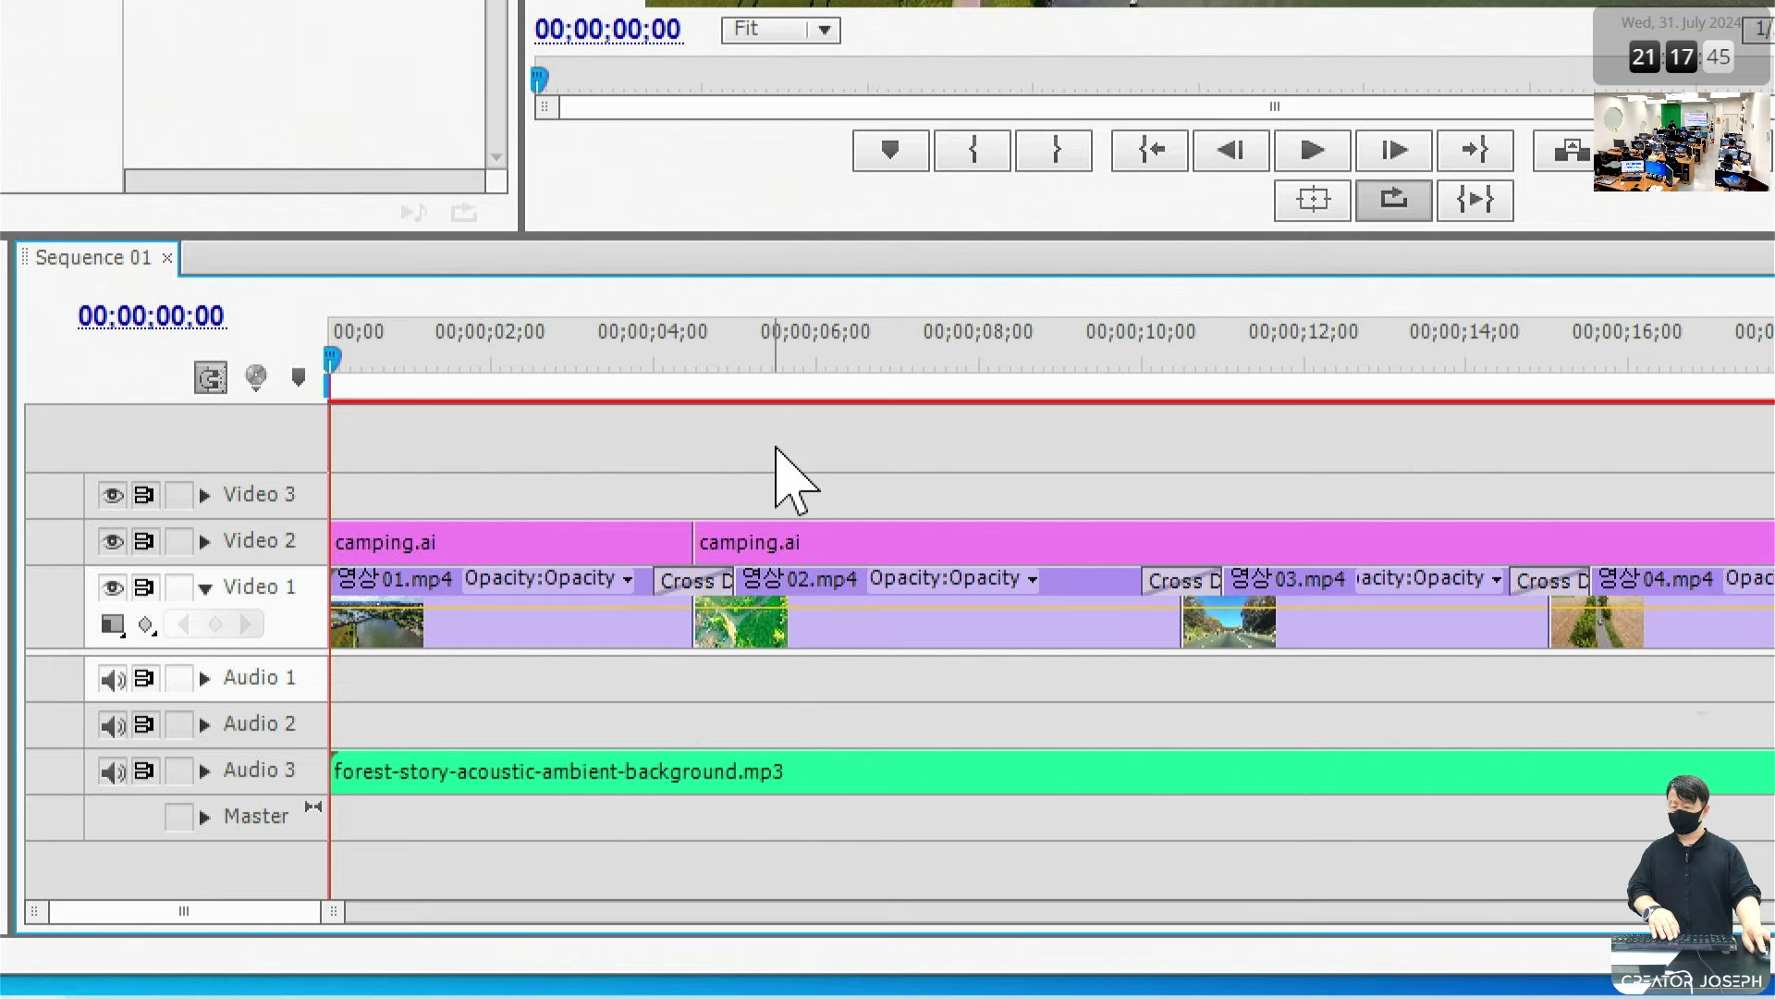
{"action": "key", "text": "minus"}
{"action": "key", "text": "minus"}
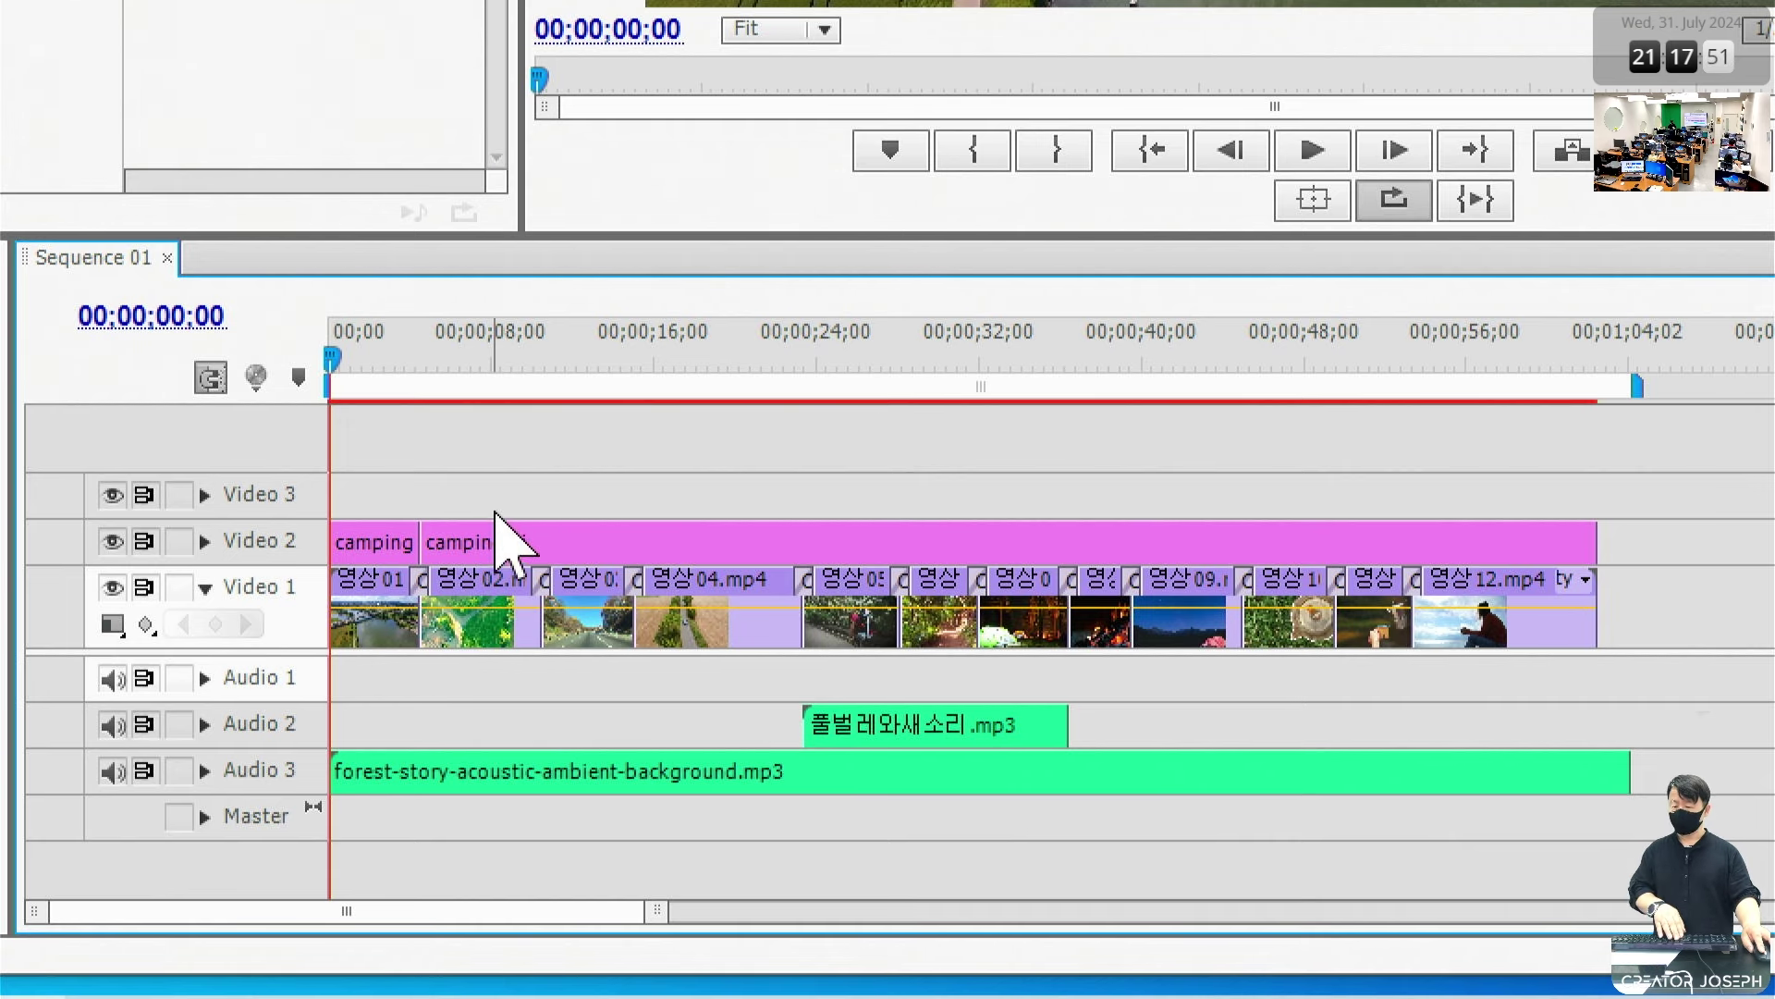
{"action": "key", "text": "equal"}
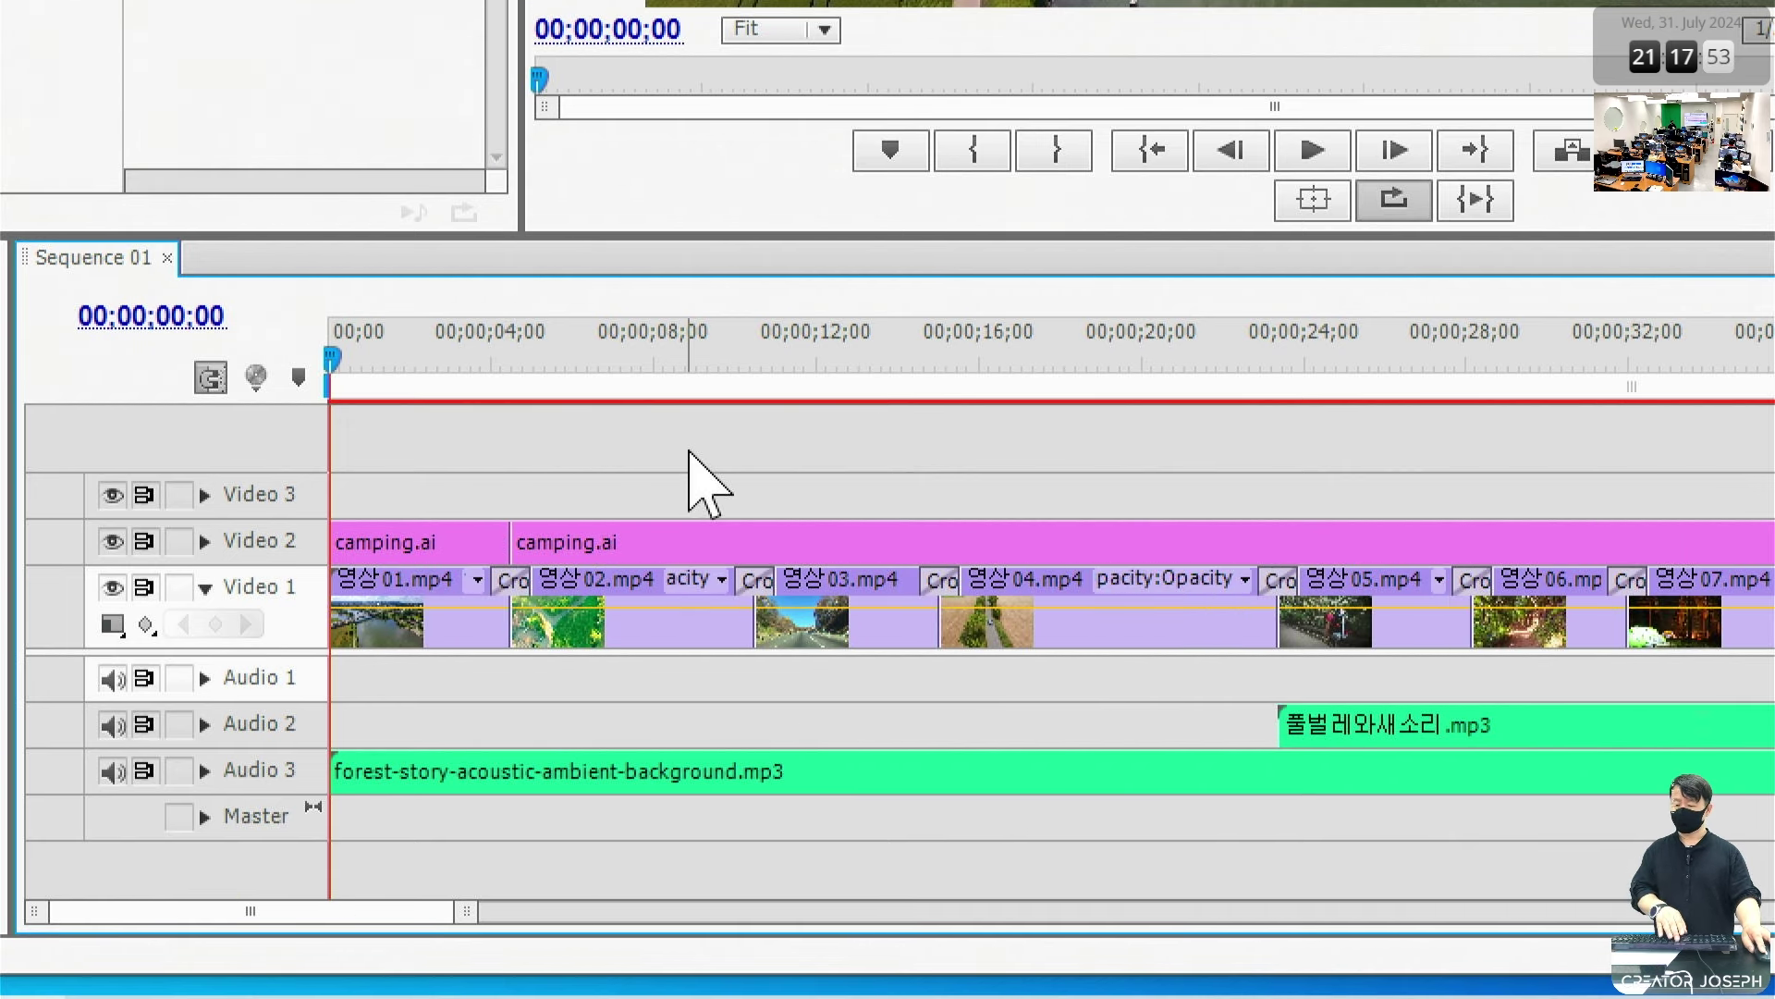
{"action": "key", "text": "equal"}
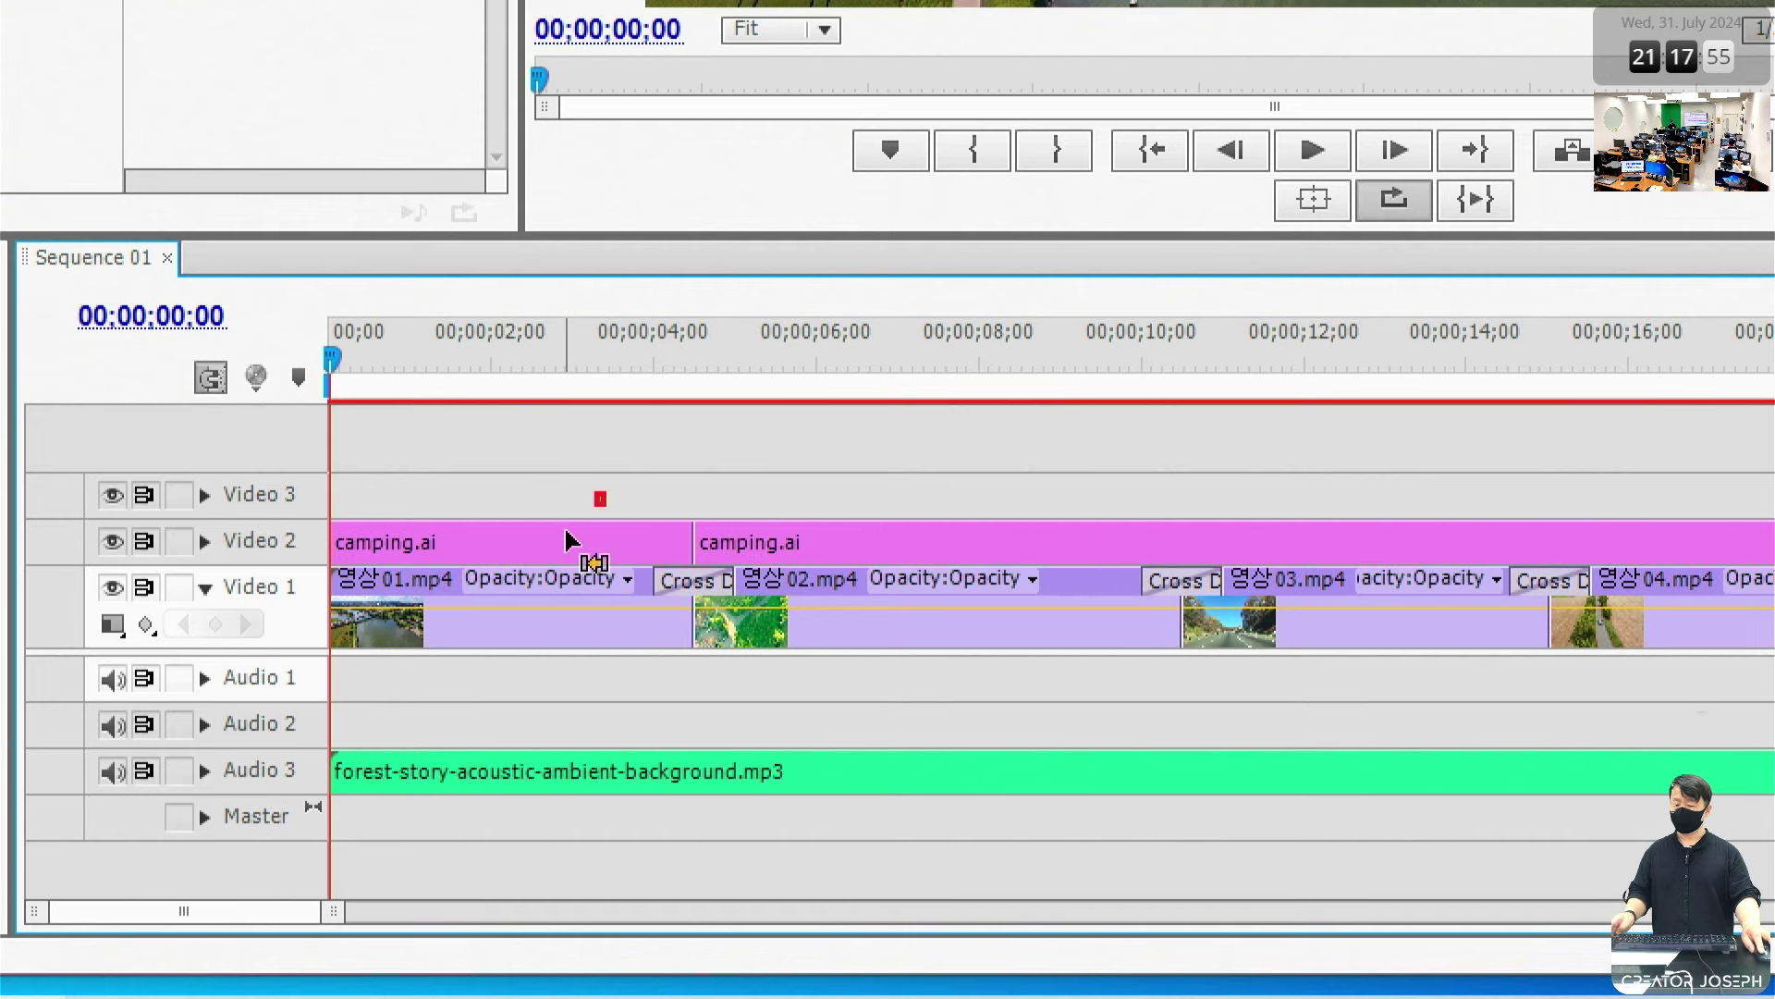
{"action": "left_click_drag", "start_coordinate": [600, 498], "coordinate": [789, 678]}
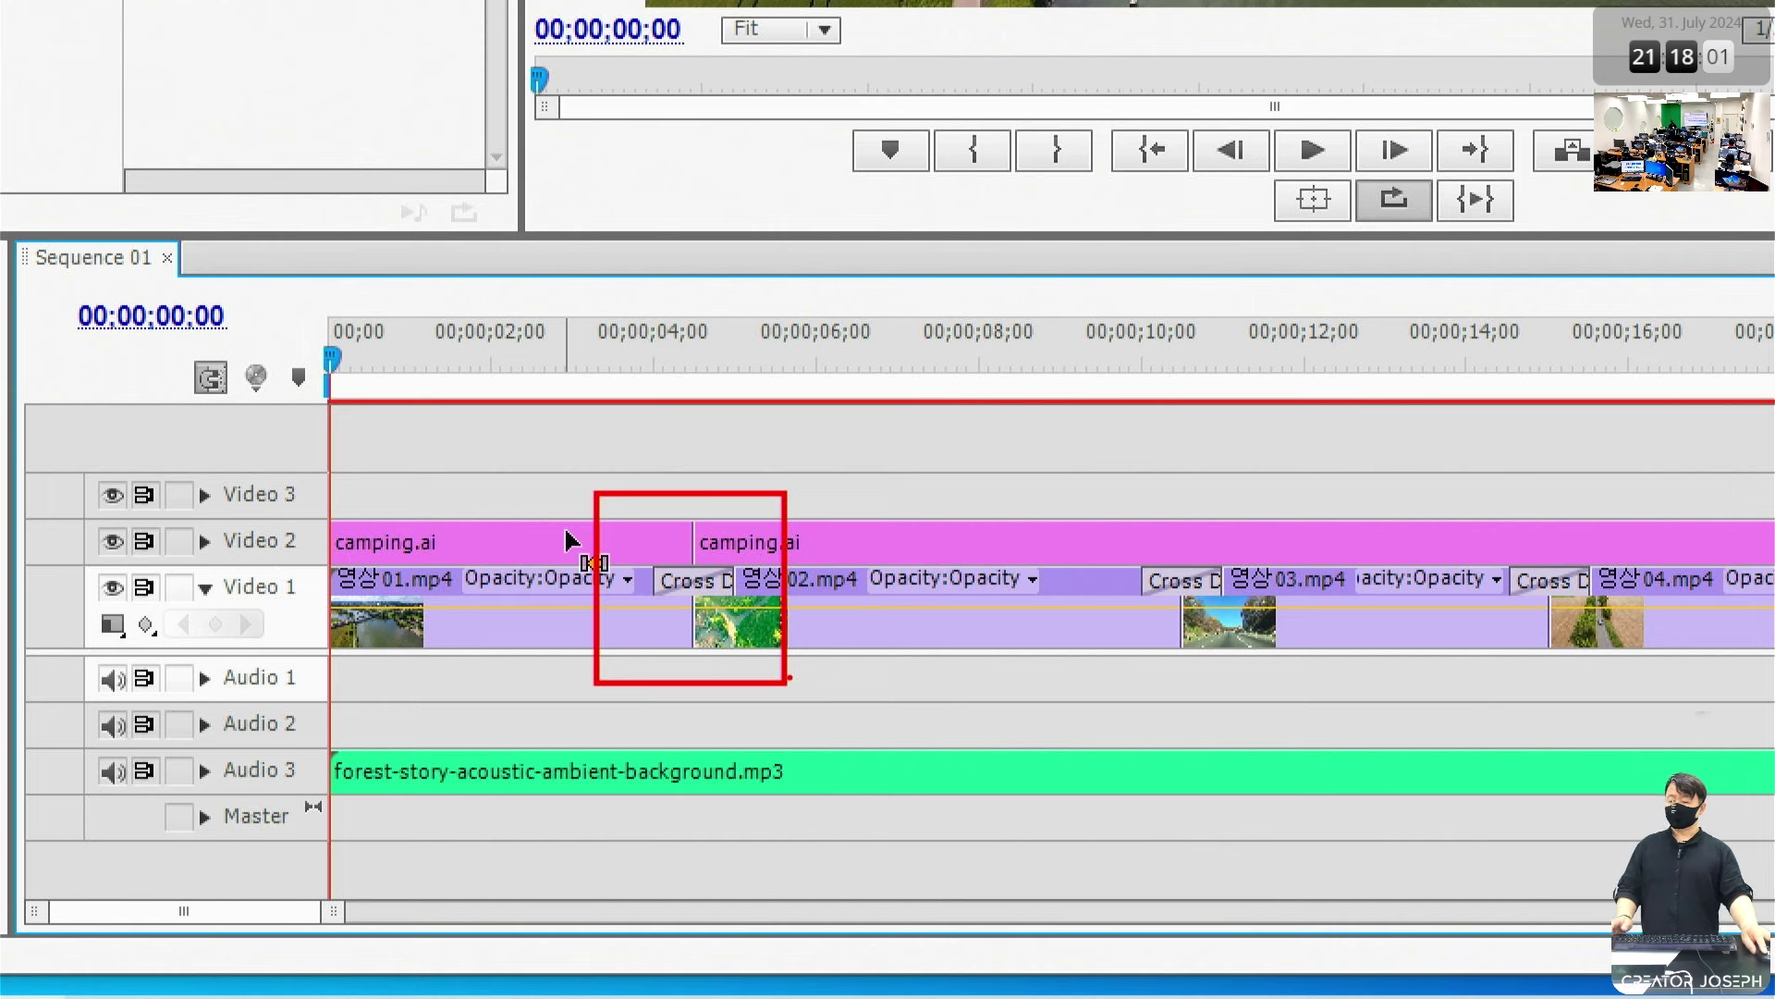
Step: Move the playhead to 00;00;07;13 within 영상02.mp4 and temporarily mark that clip's span
{"action": "left_click_drag", "start_coordinate": [864, 362], "coordinate": [932, 363]}
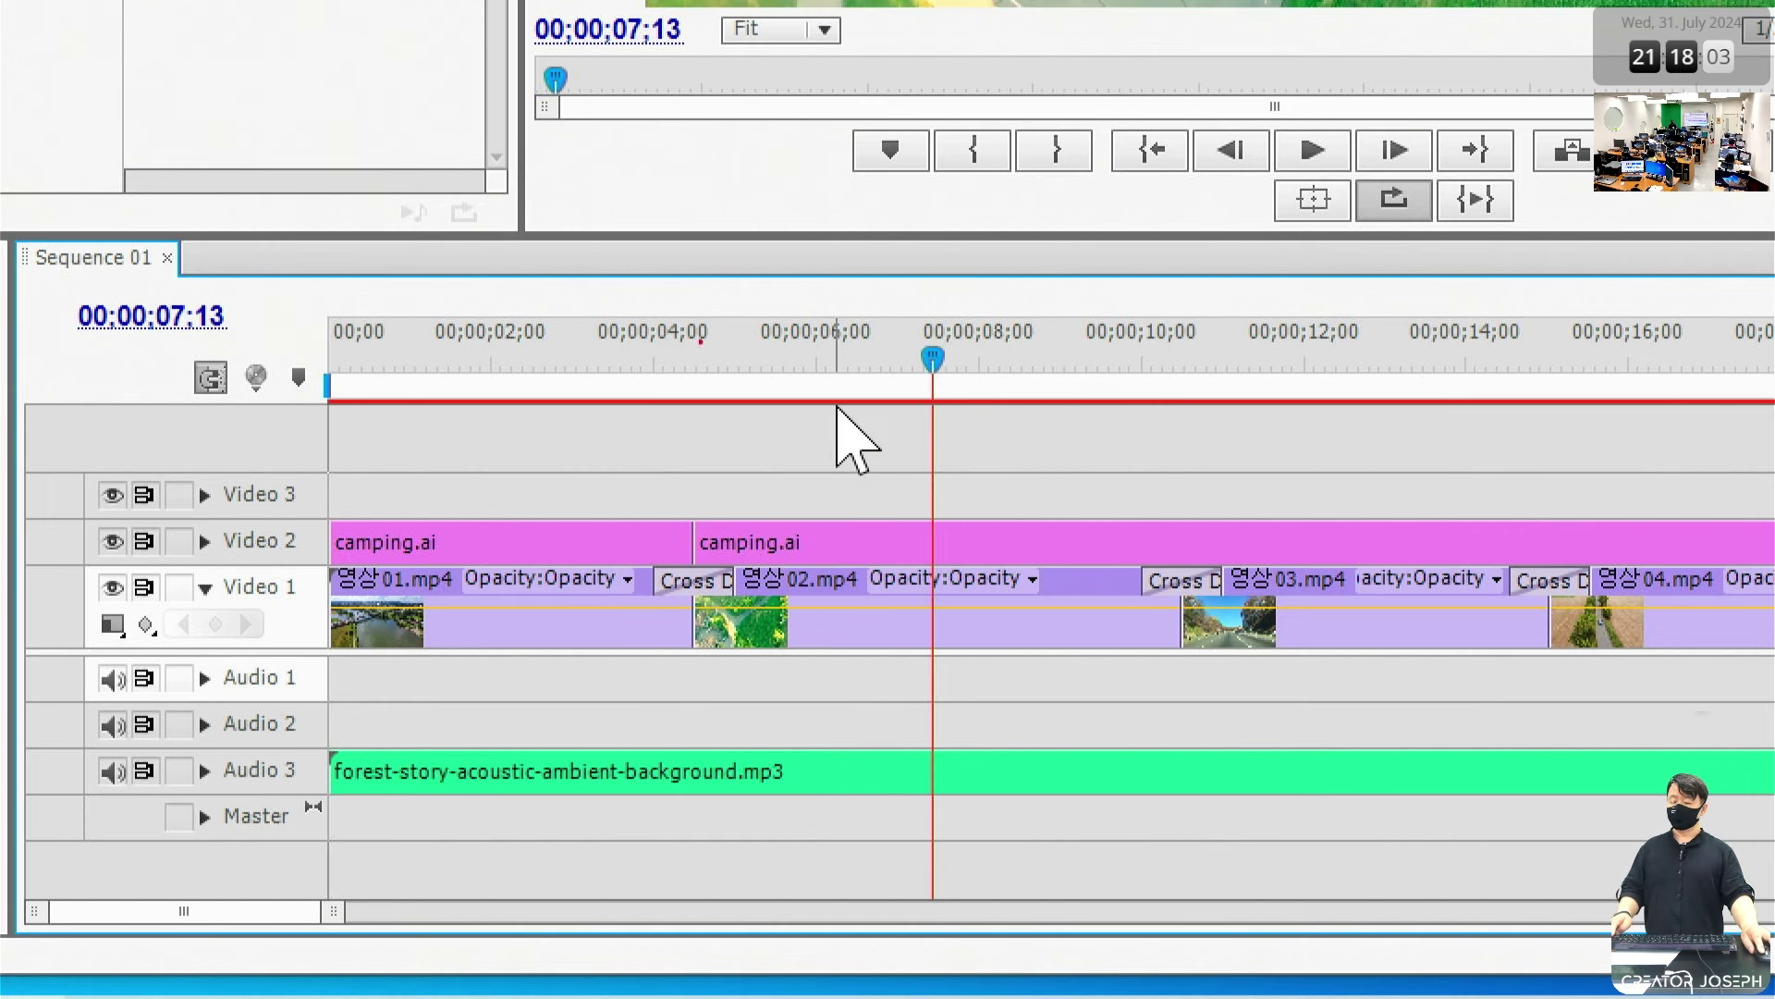
{"action": "mouse_move", "coordinate": [662, 321]}
{"action": "left_mouse_down"}
{"action": "mouse_move", "coordinate": [785, 657]}
{"action": "mouse_move", "coordinate": [1194, 763]}
{"action": "left_mouse_up"}
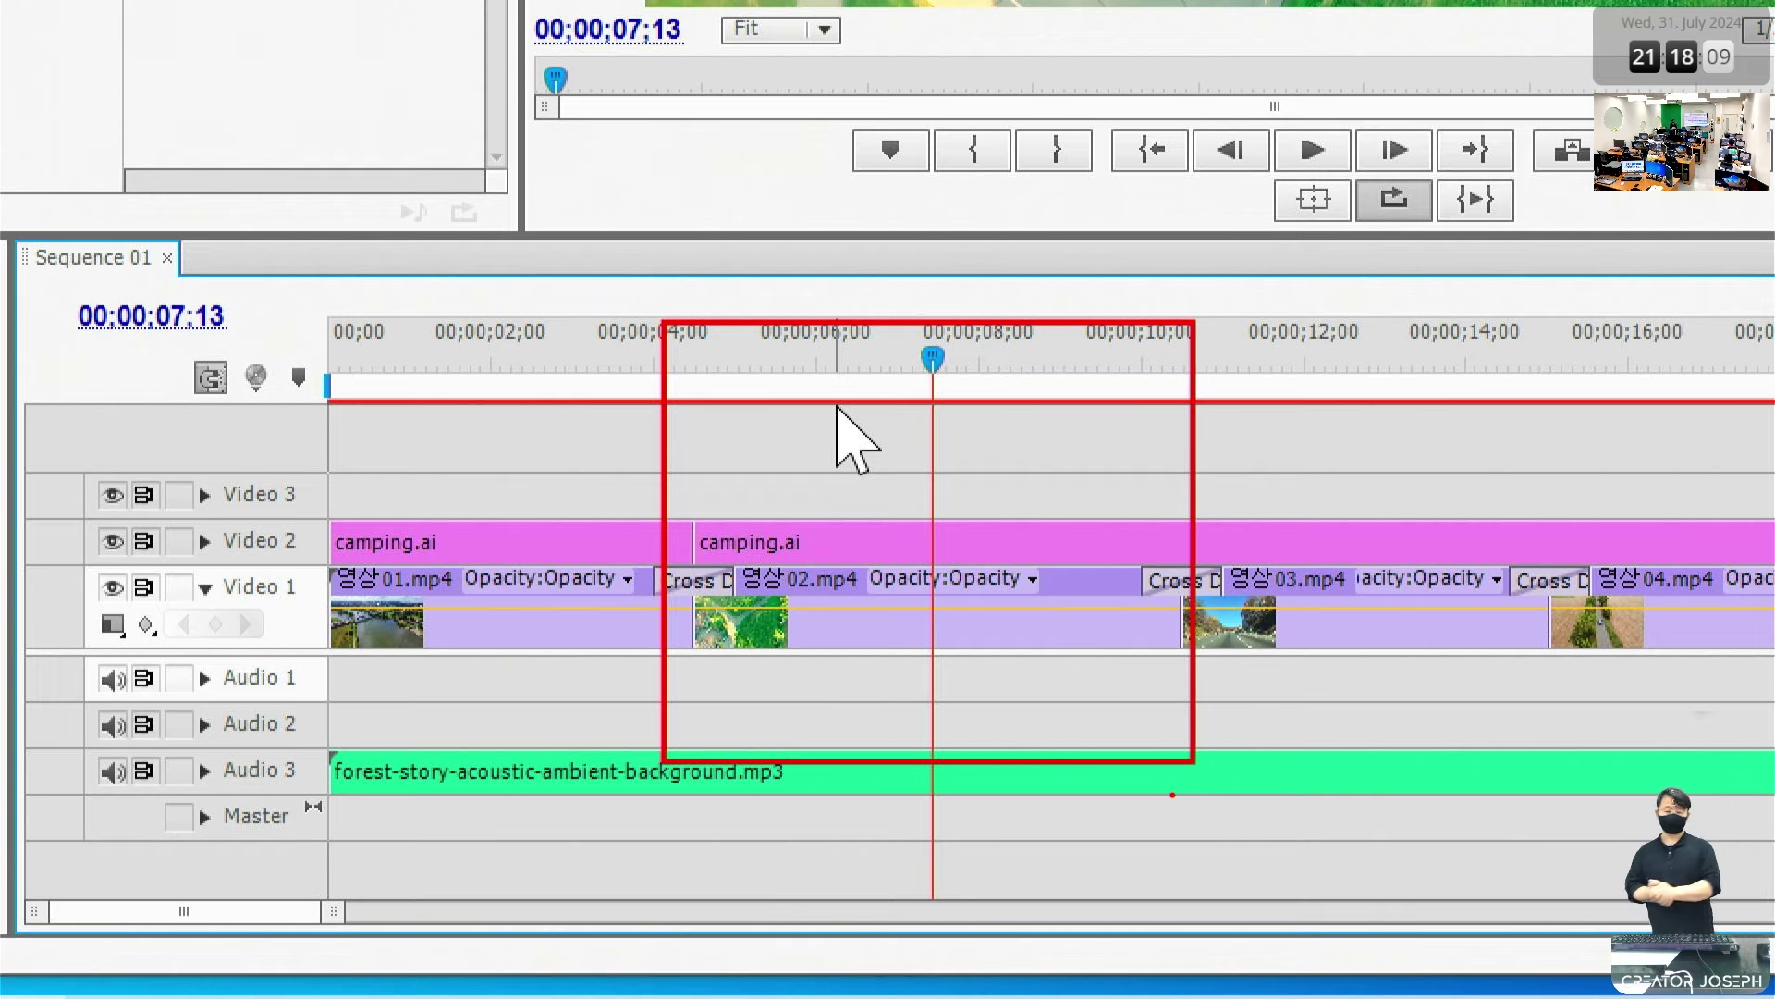
{"action": "key", "text": "Escape"}
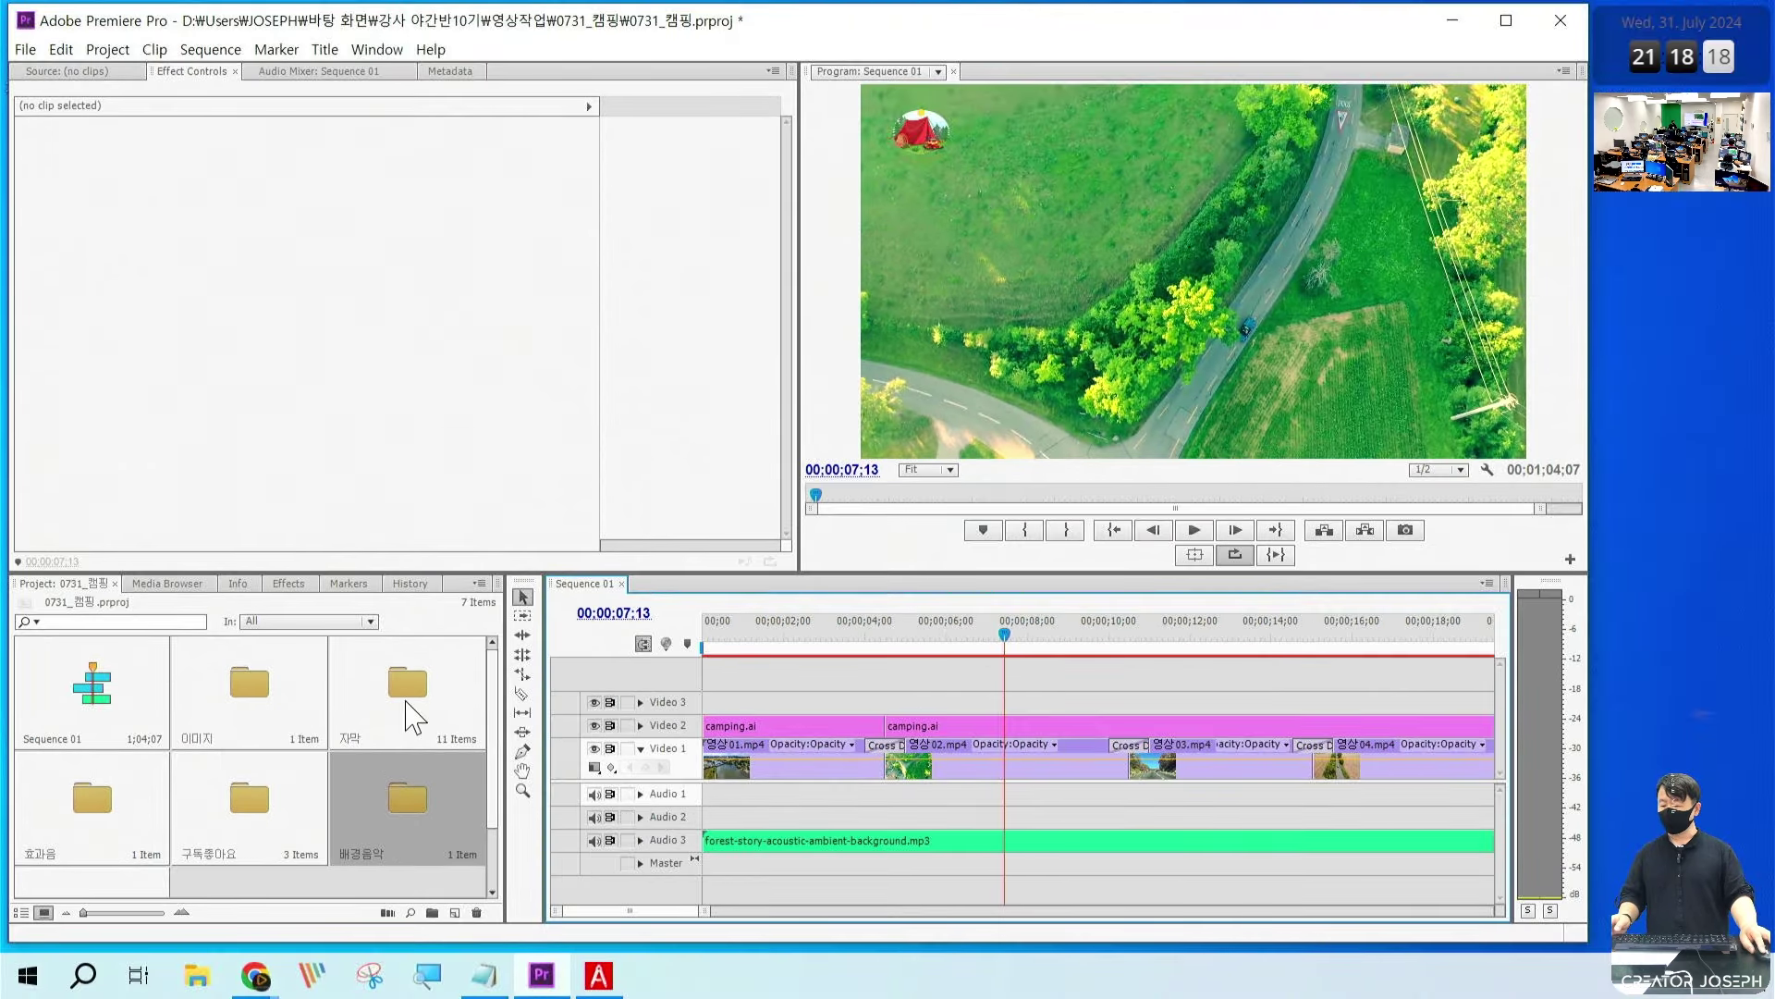
Step: Open the 자막 bin, place 자막01.png on Video 3 at the start of 영상02.mp4 and extend it to that clip's end
{"action": "double_click", "coordinate": [408, 689]}
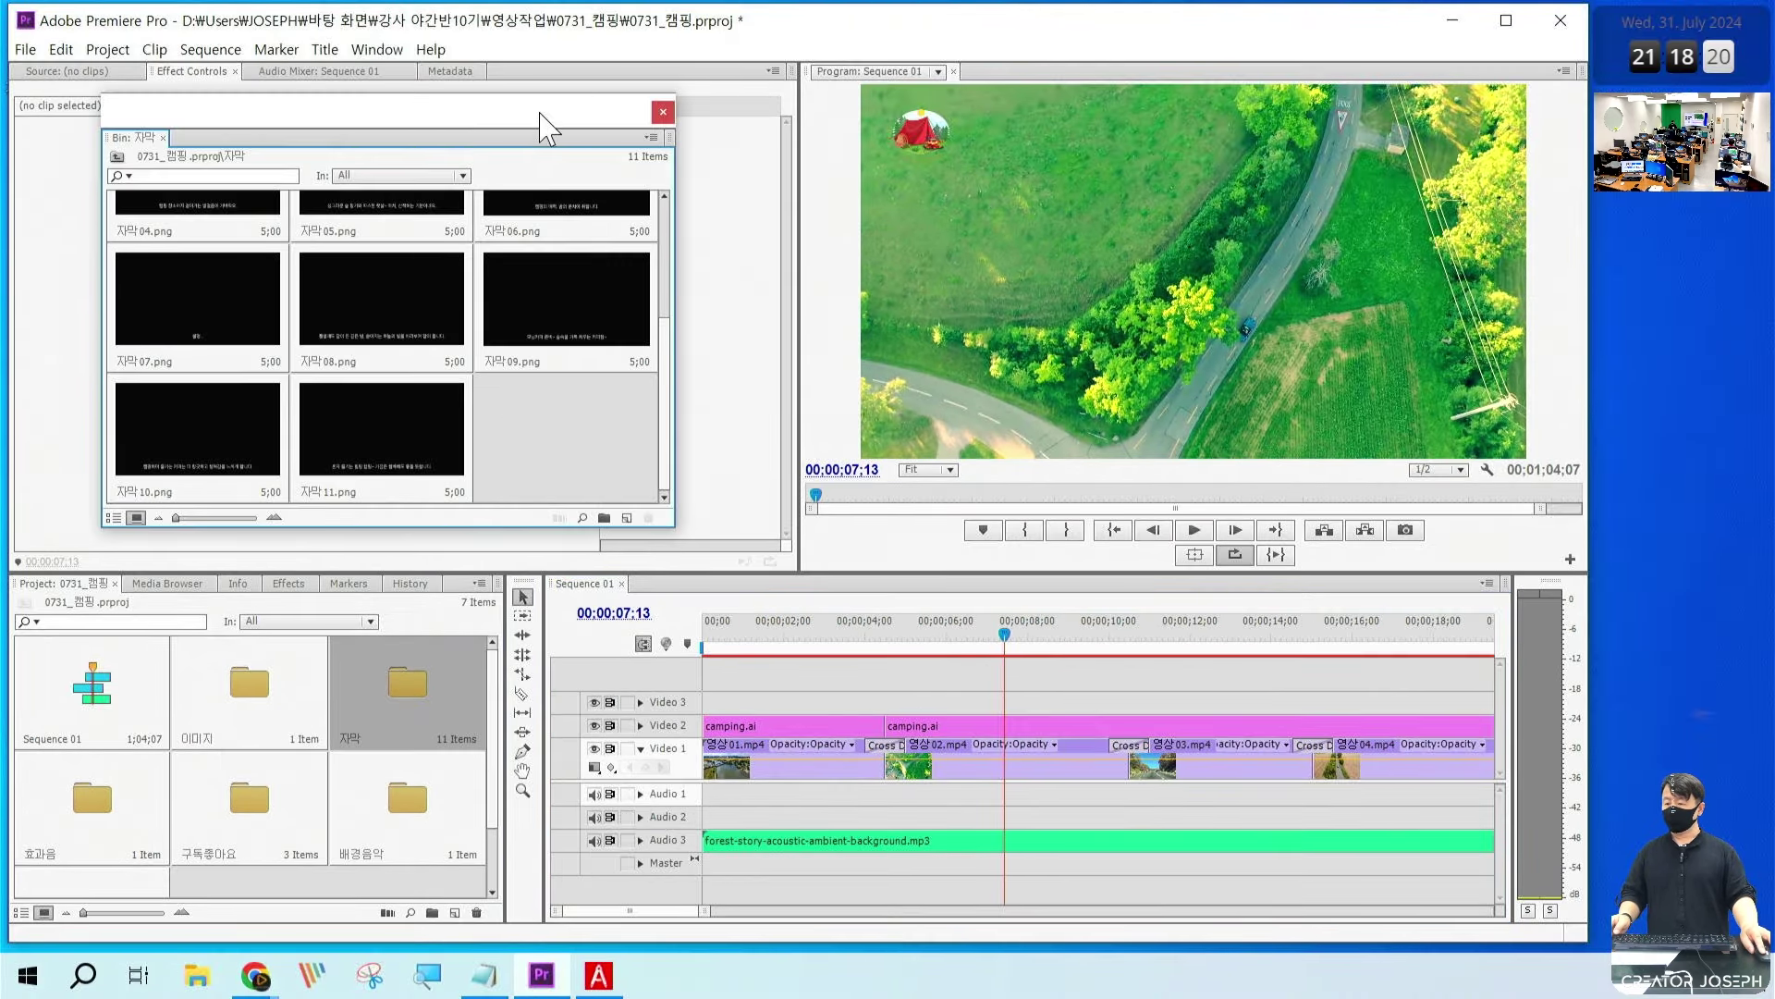
{"action": "left_click_drag", "start_coordinate": [545, 127], "coordinate": [495, 125]}
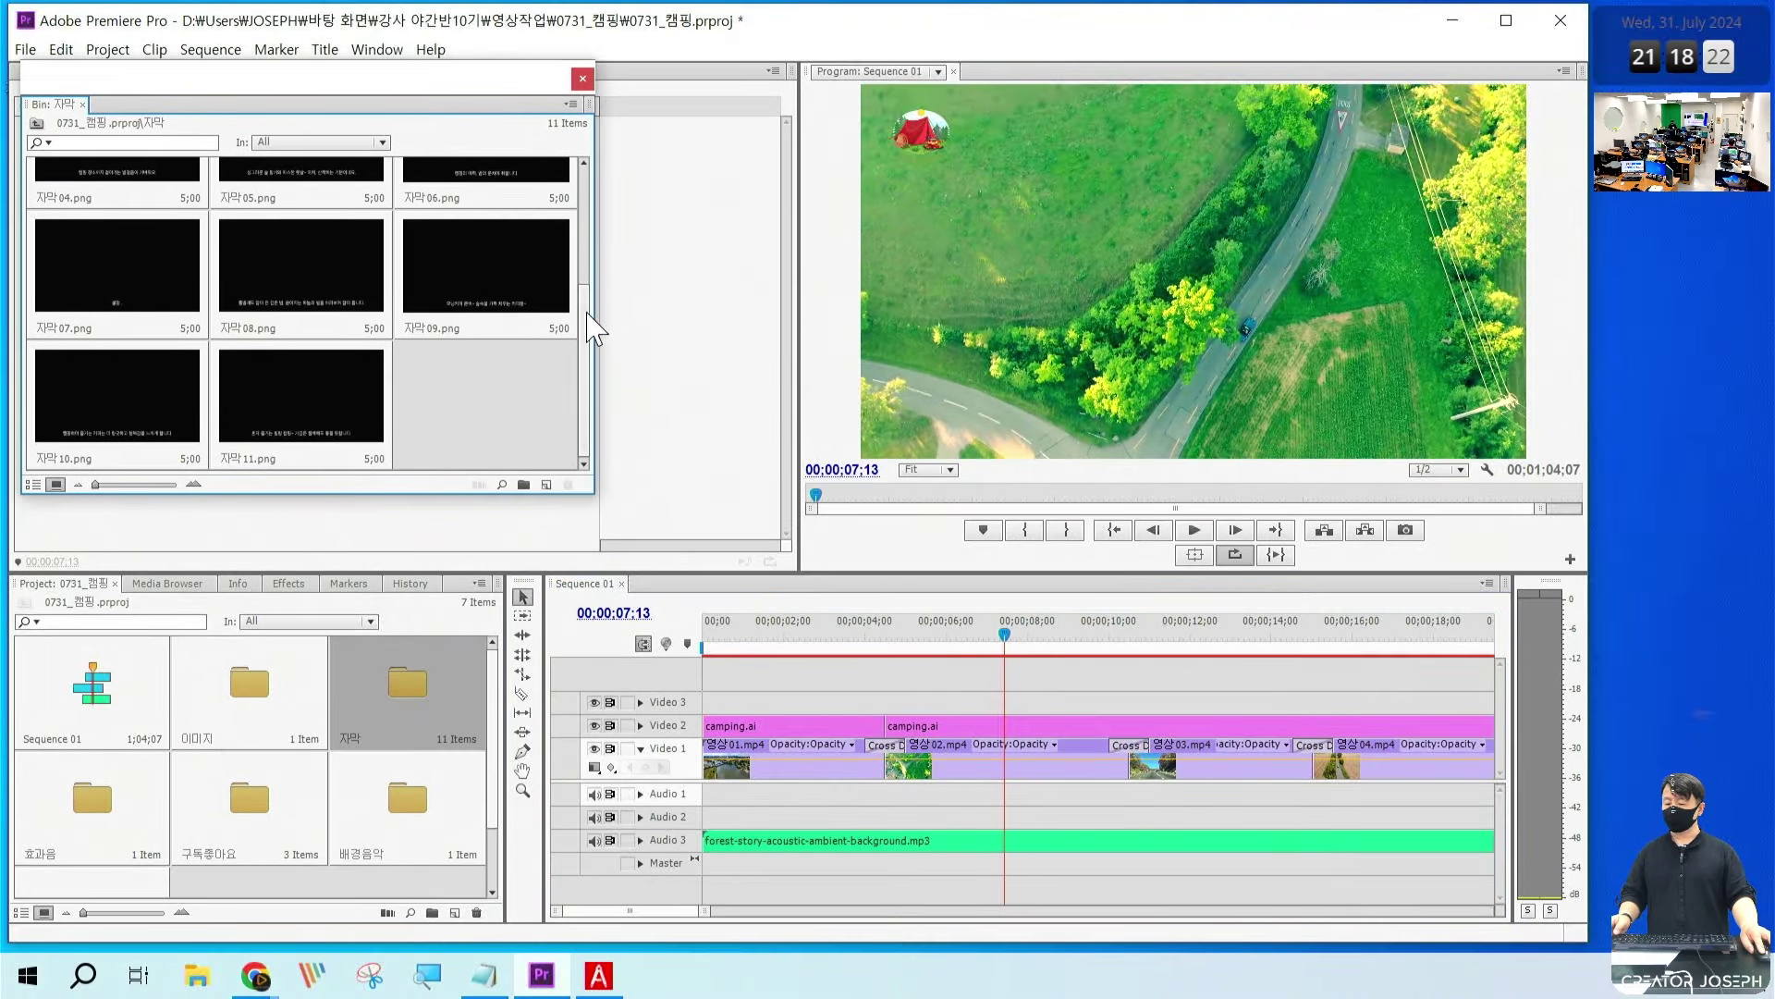
{"action": "left_click_drag", "start_coordinate": [592, 328], "coordinate": [692, 352]}
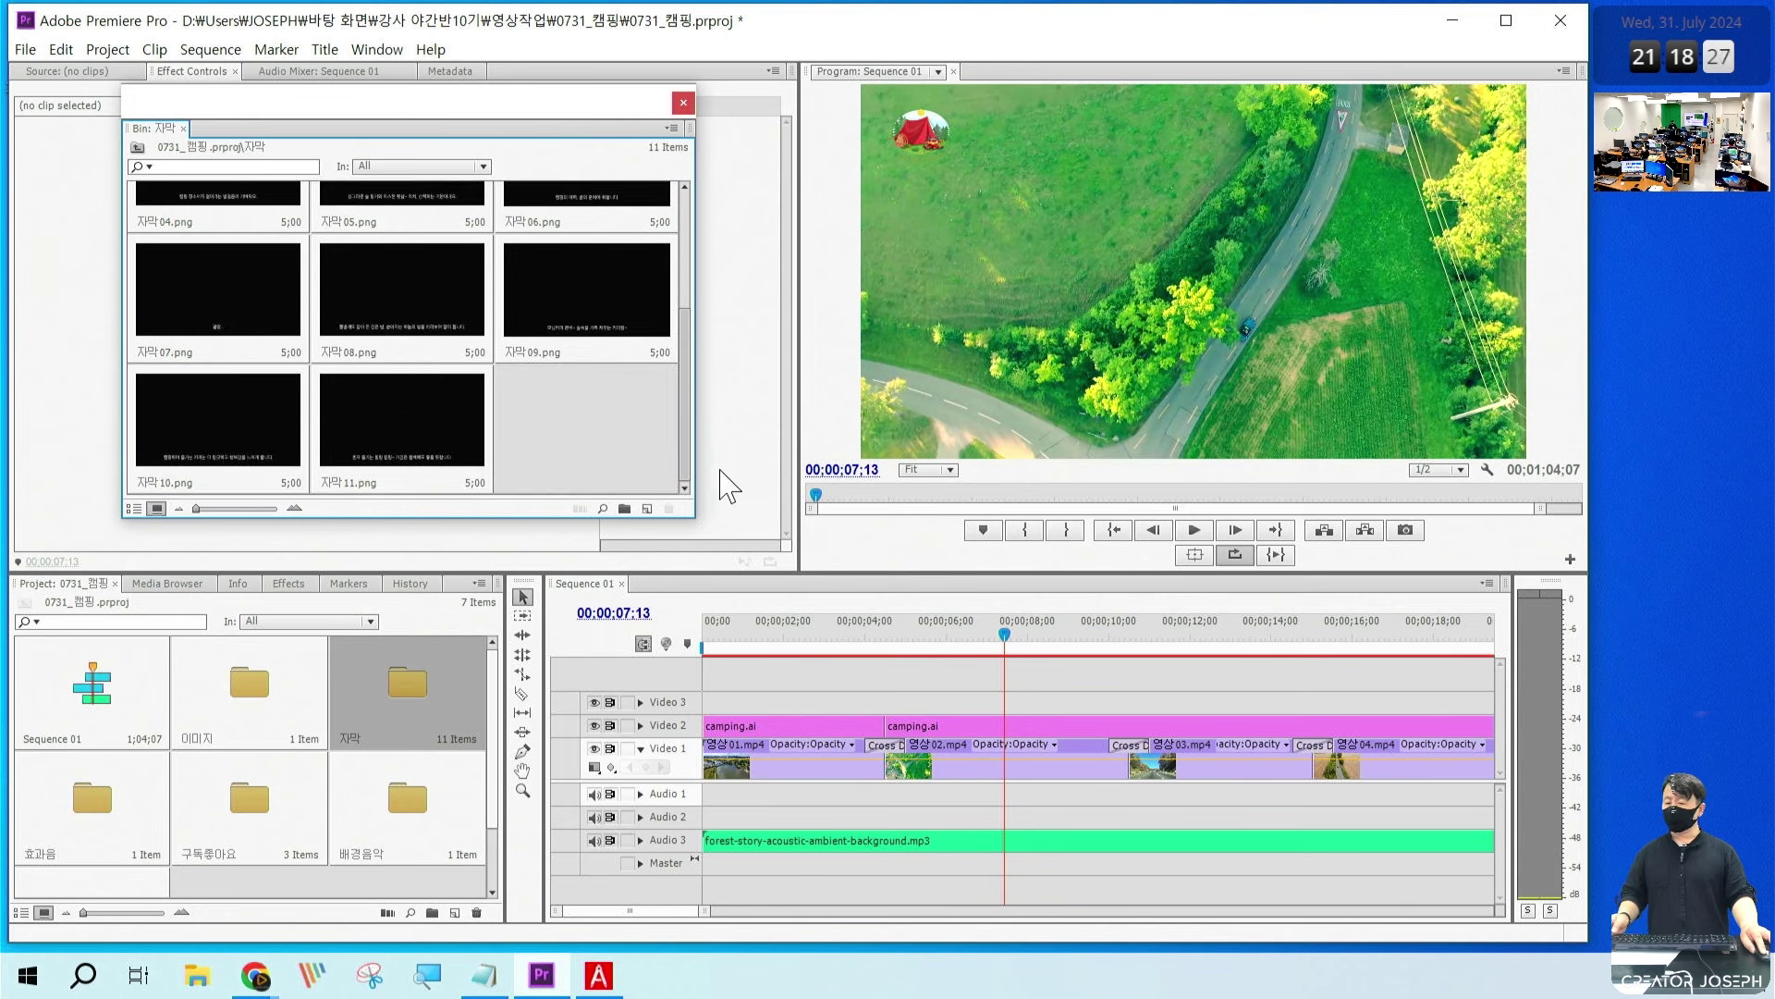
{"action": "scroll", "coordinate": [689, 296], "scroll_direction": "up", "scroll_amount": 3}
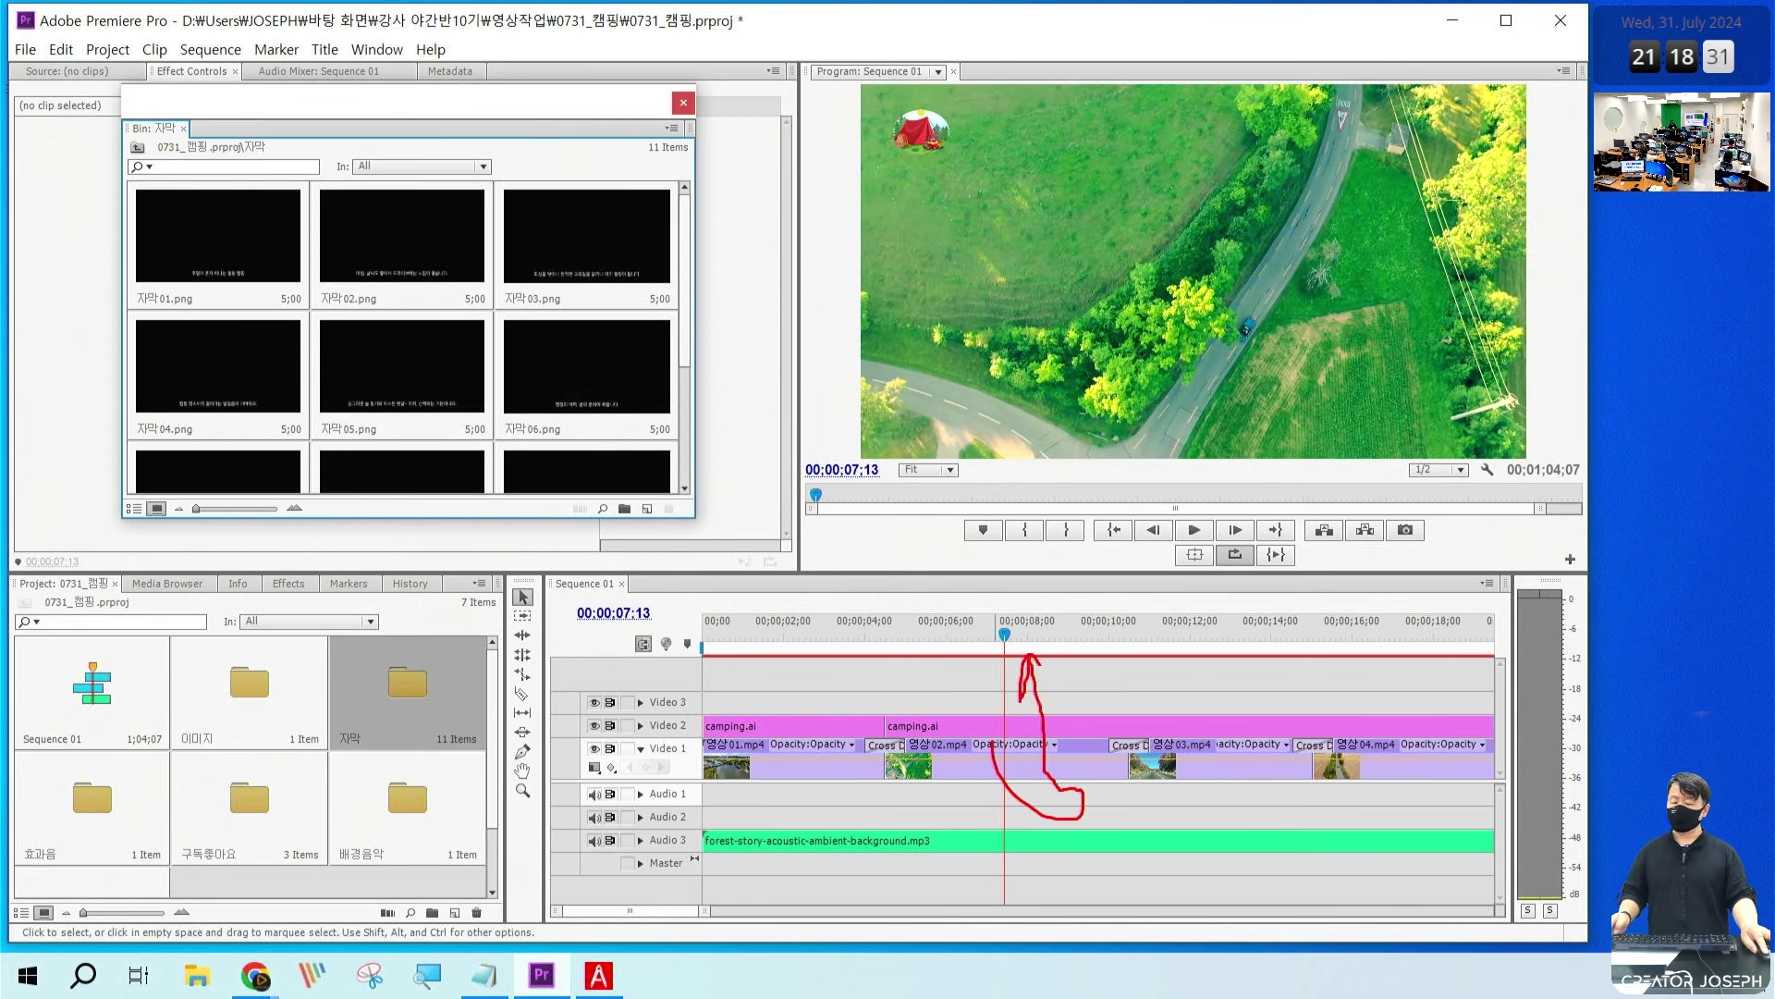
{"action": "key", "text": "Escape"}
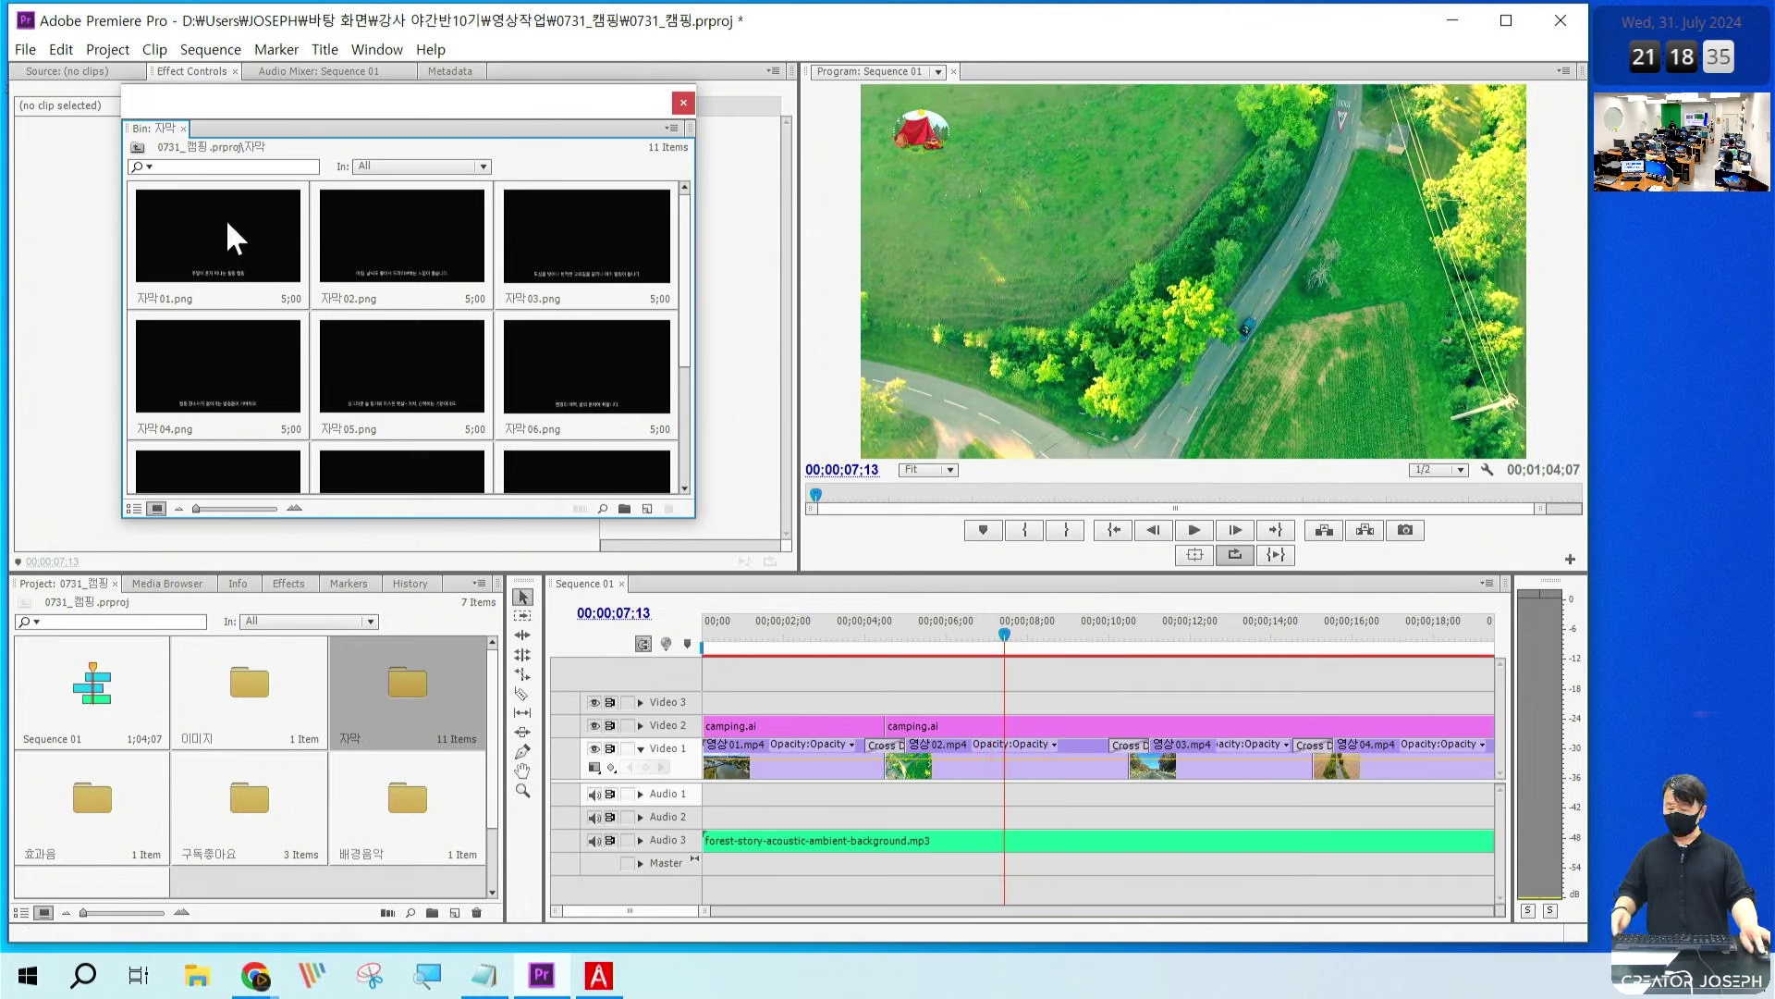
{"action": "left_click_drag", "start_coordinate": [224, 218], "coordinate": [886, 703]}
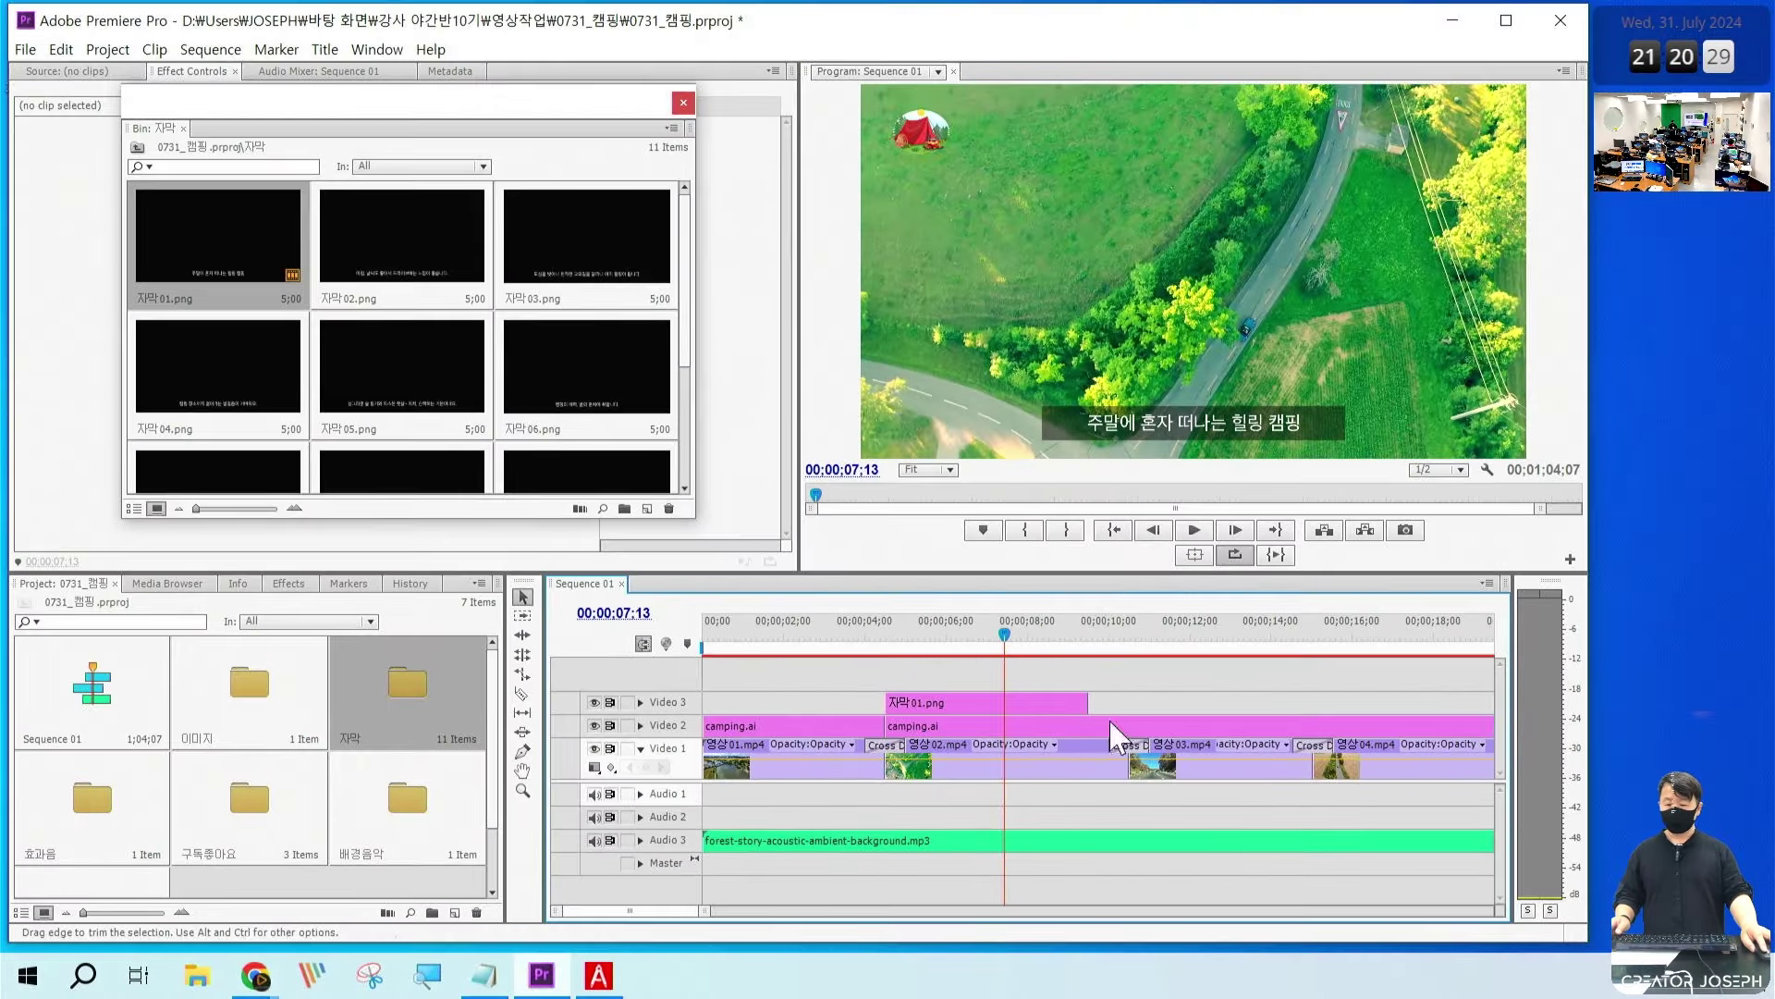
{"action": "left_click_drag", "start_coordinate": [1101, 703], "coordinate": [1138, 698]}
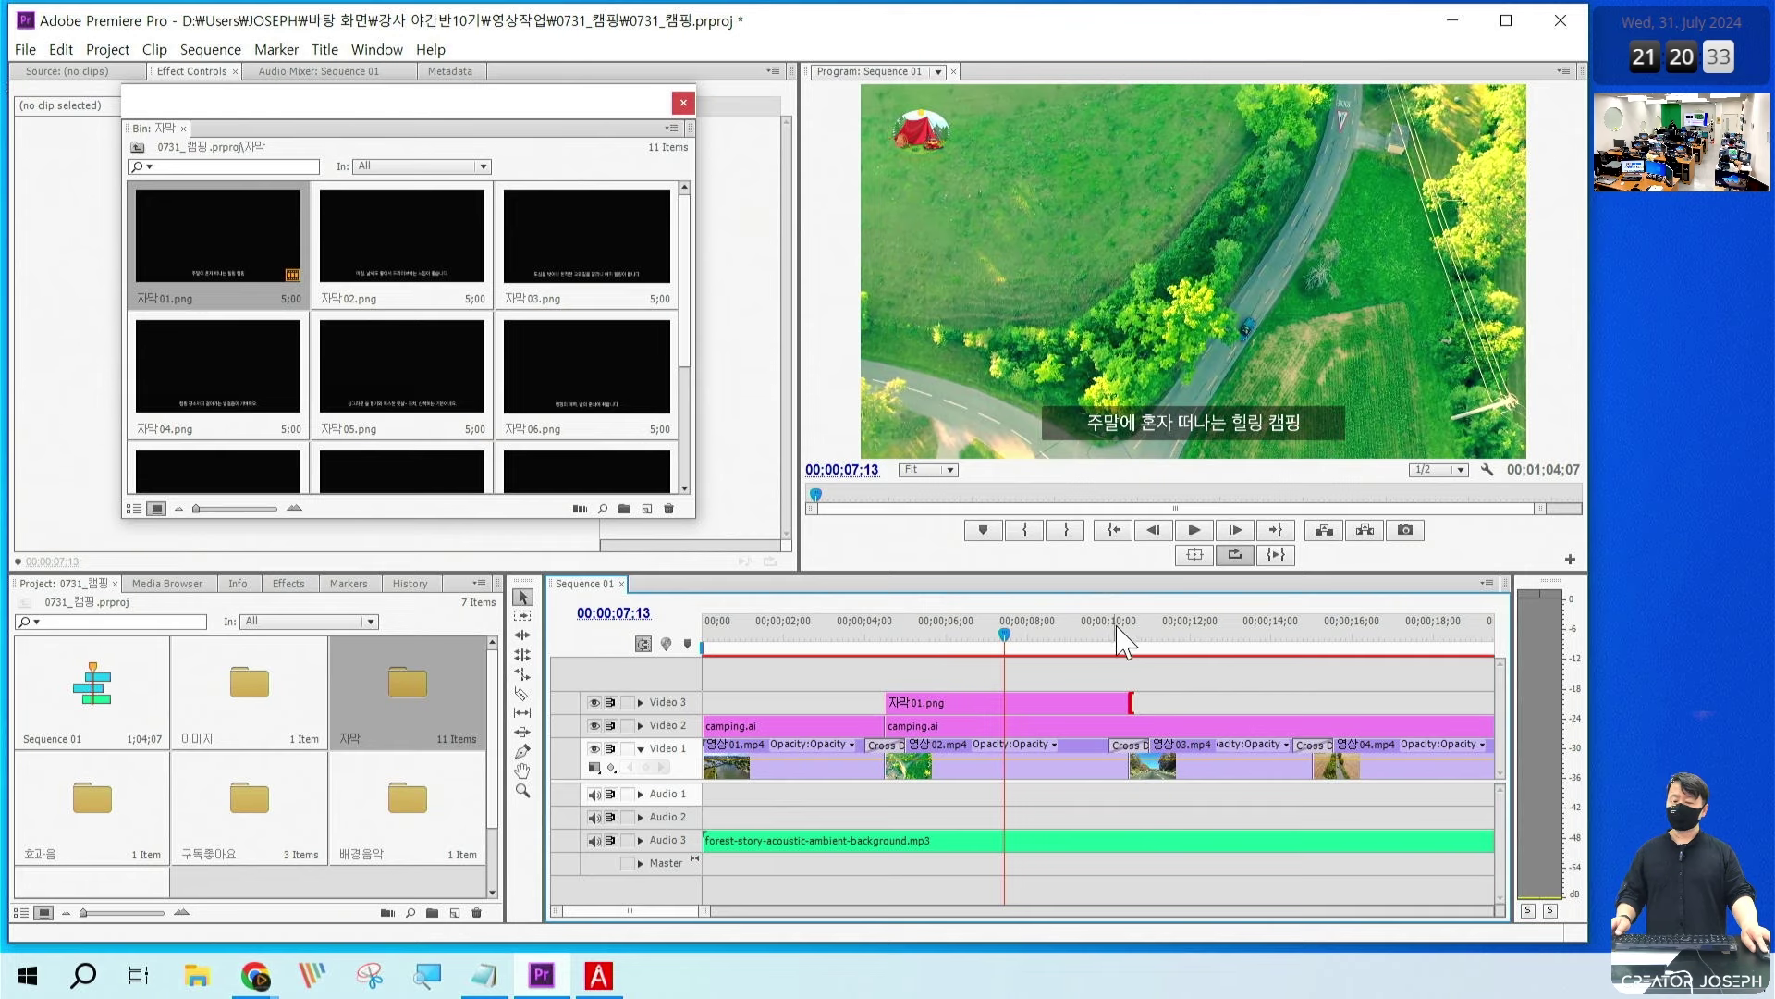
Step: Move the playhead to 00;00;12;23 within 영상03.mp4 and temporarily mark that clip's span
{"action": "left_click_drag", "start_coordinate": [1121, 634], "coordinate": [1220, 636]}
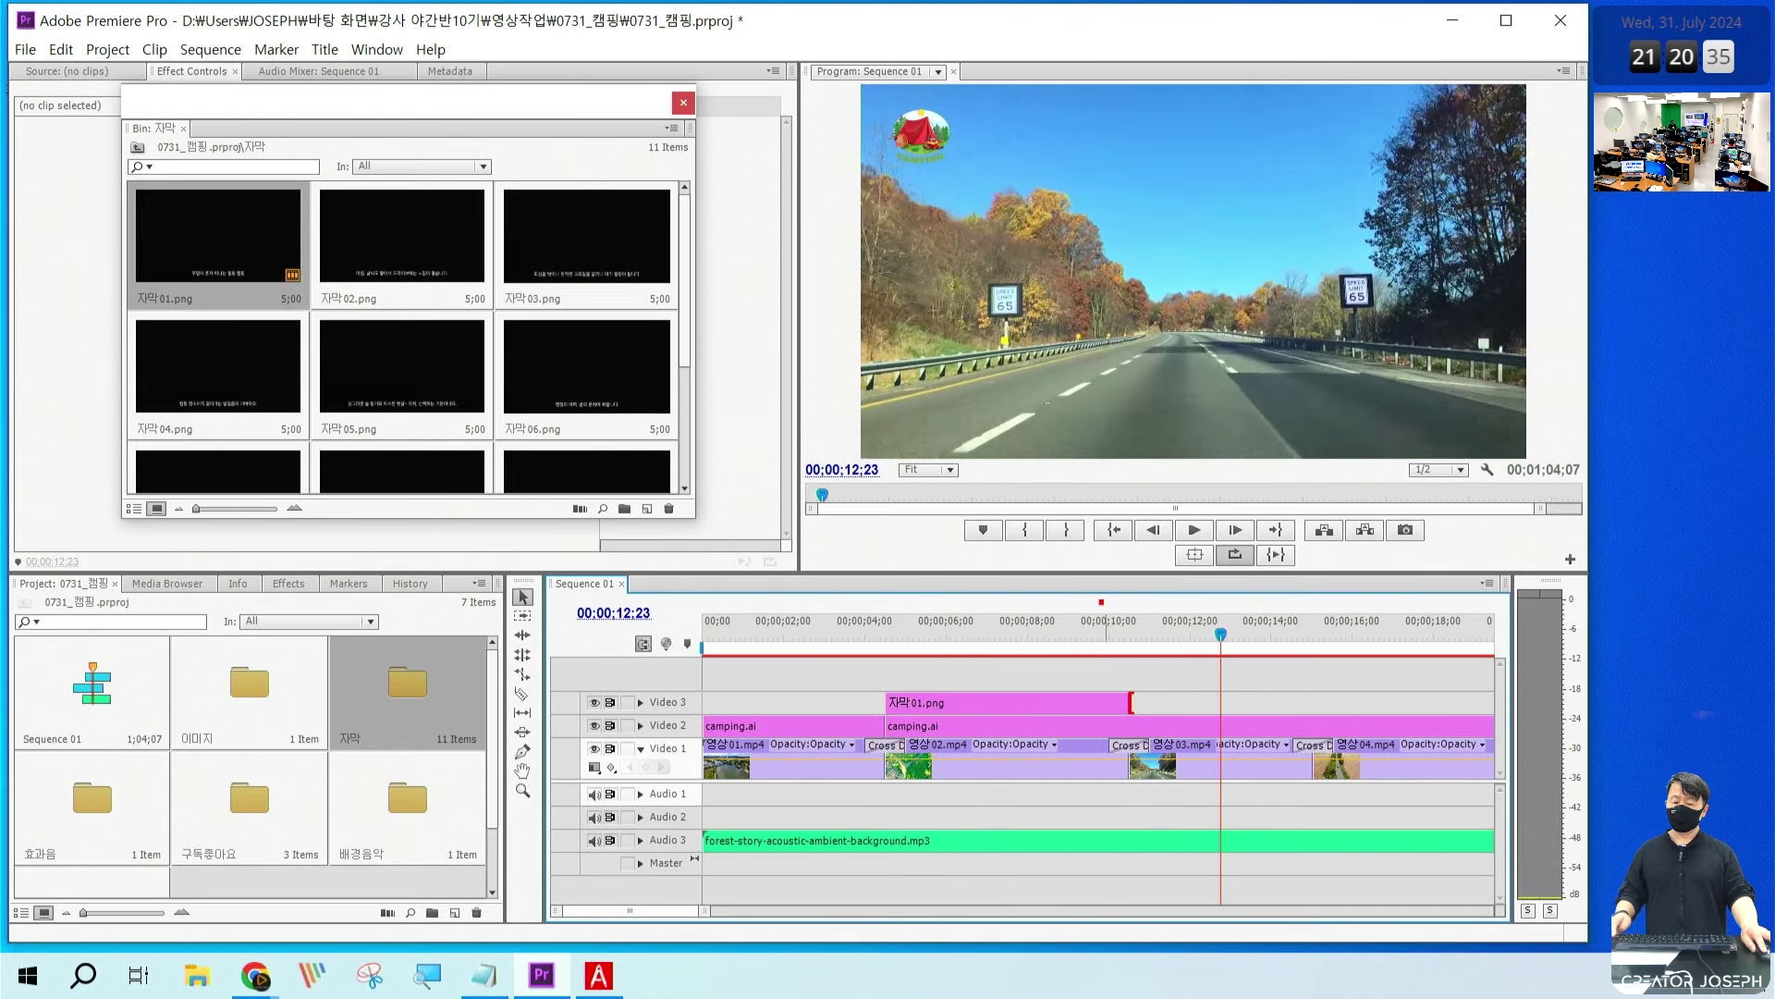
{"action": "left_click_drag", "start_coordinate": [1100, 600], "coordinate": [1354, 862]}
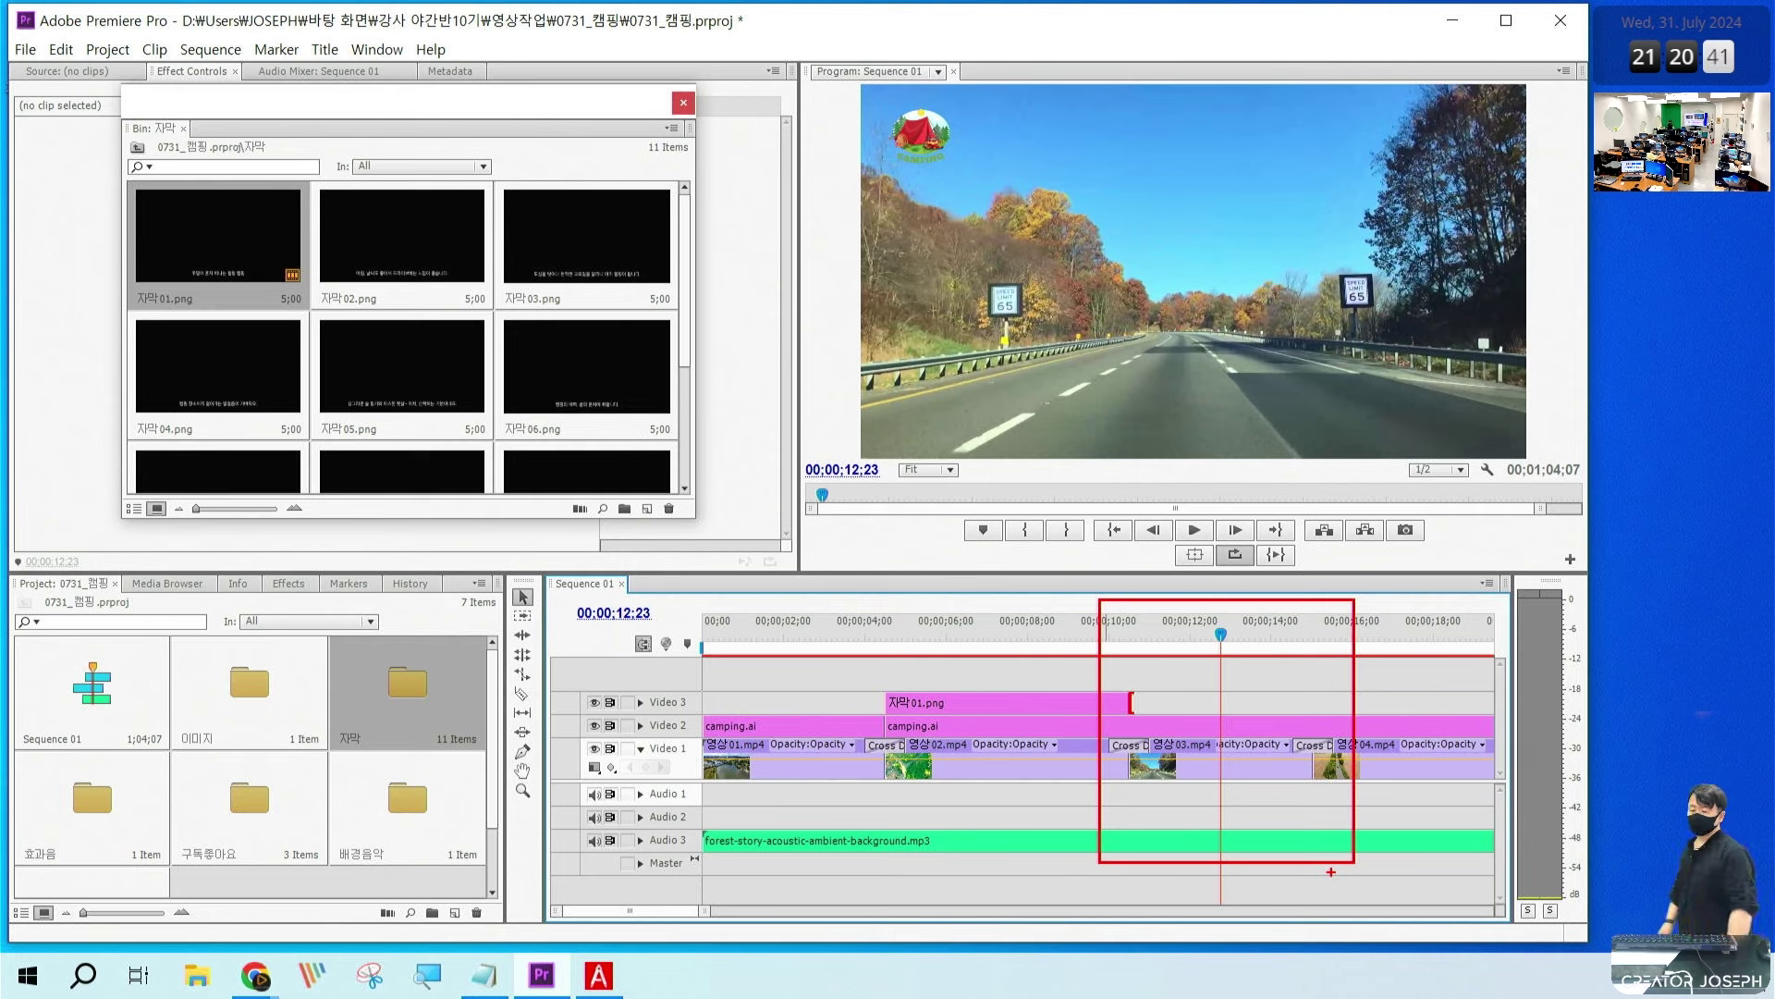
{"action": "key", "text": "Escape"}
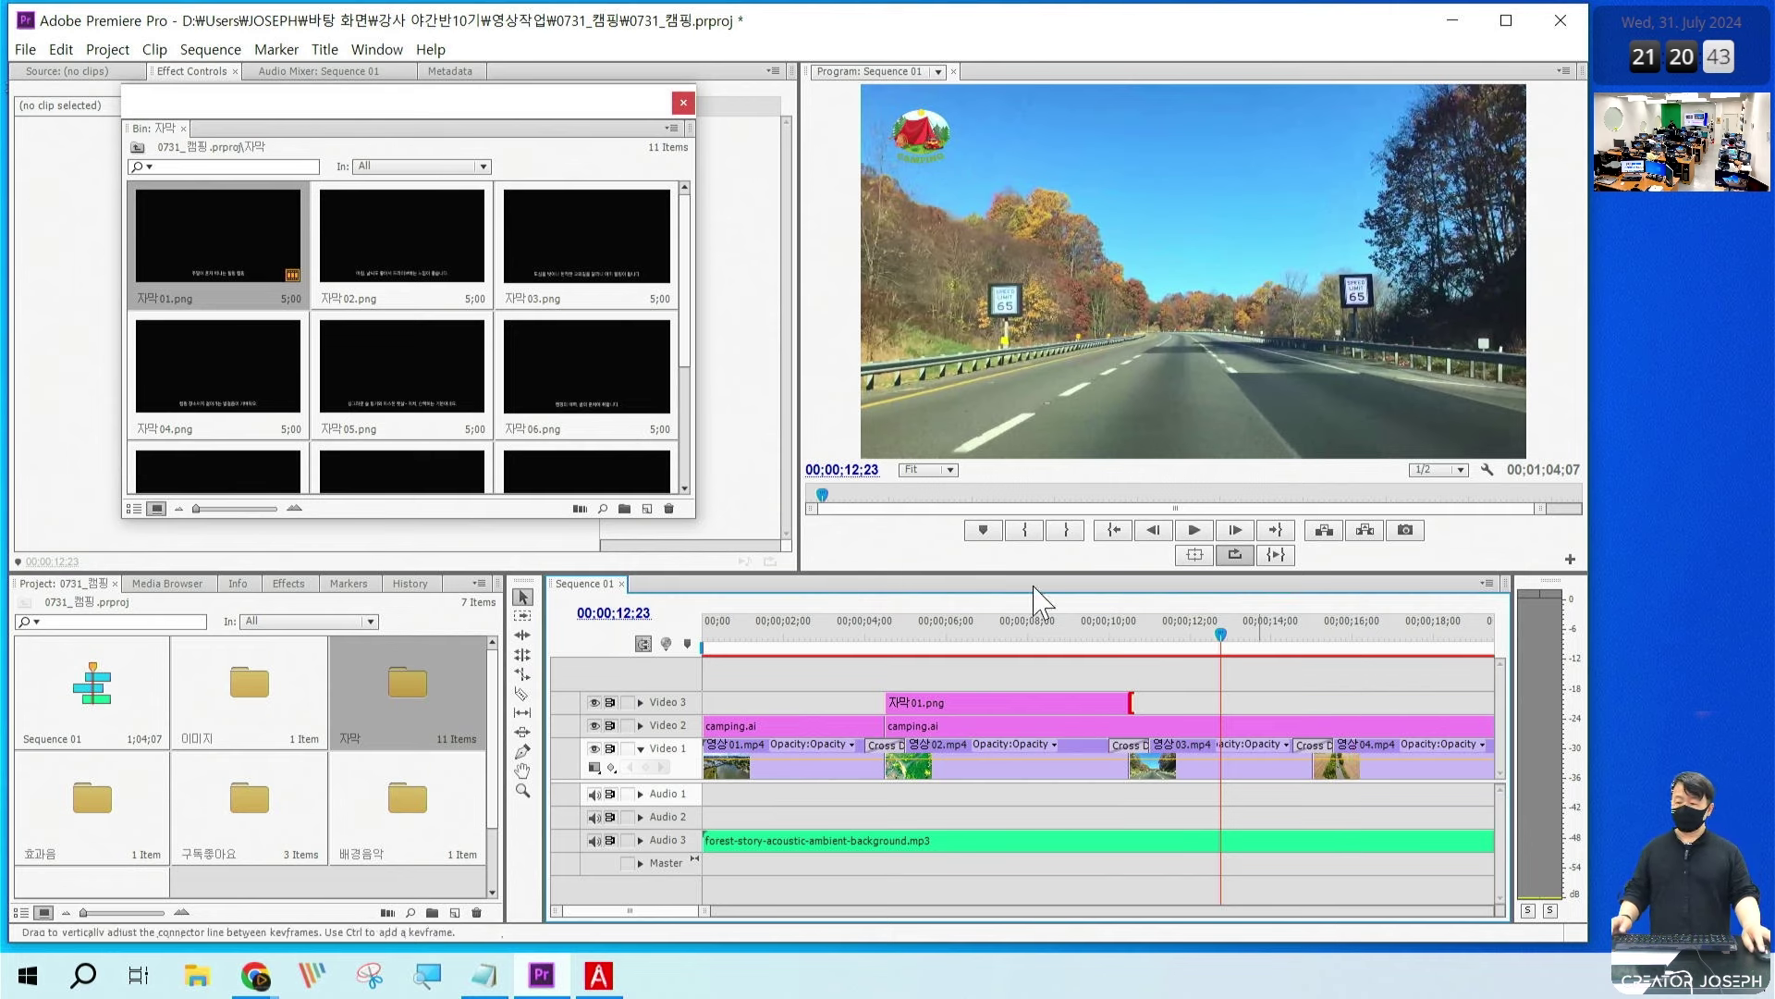
Step: Place 자막02.png on Video 3 directly after 자막01.png and trim its end to match the end of 영상03.mp4
{"action": "left_click", "coordinate": [396, 239]}
{"action": "left_click_drag", "start_coordinate": [528, 257], "coordinate": [1138, 717]}
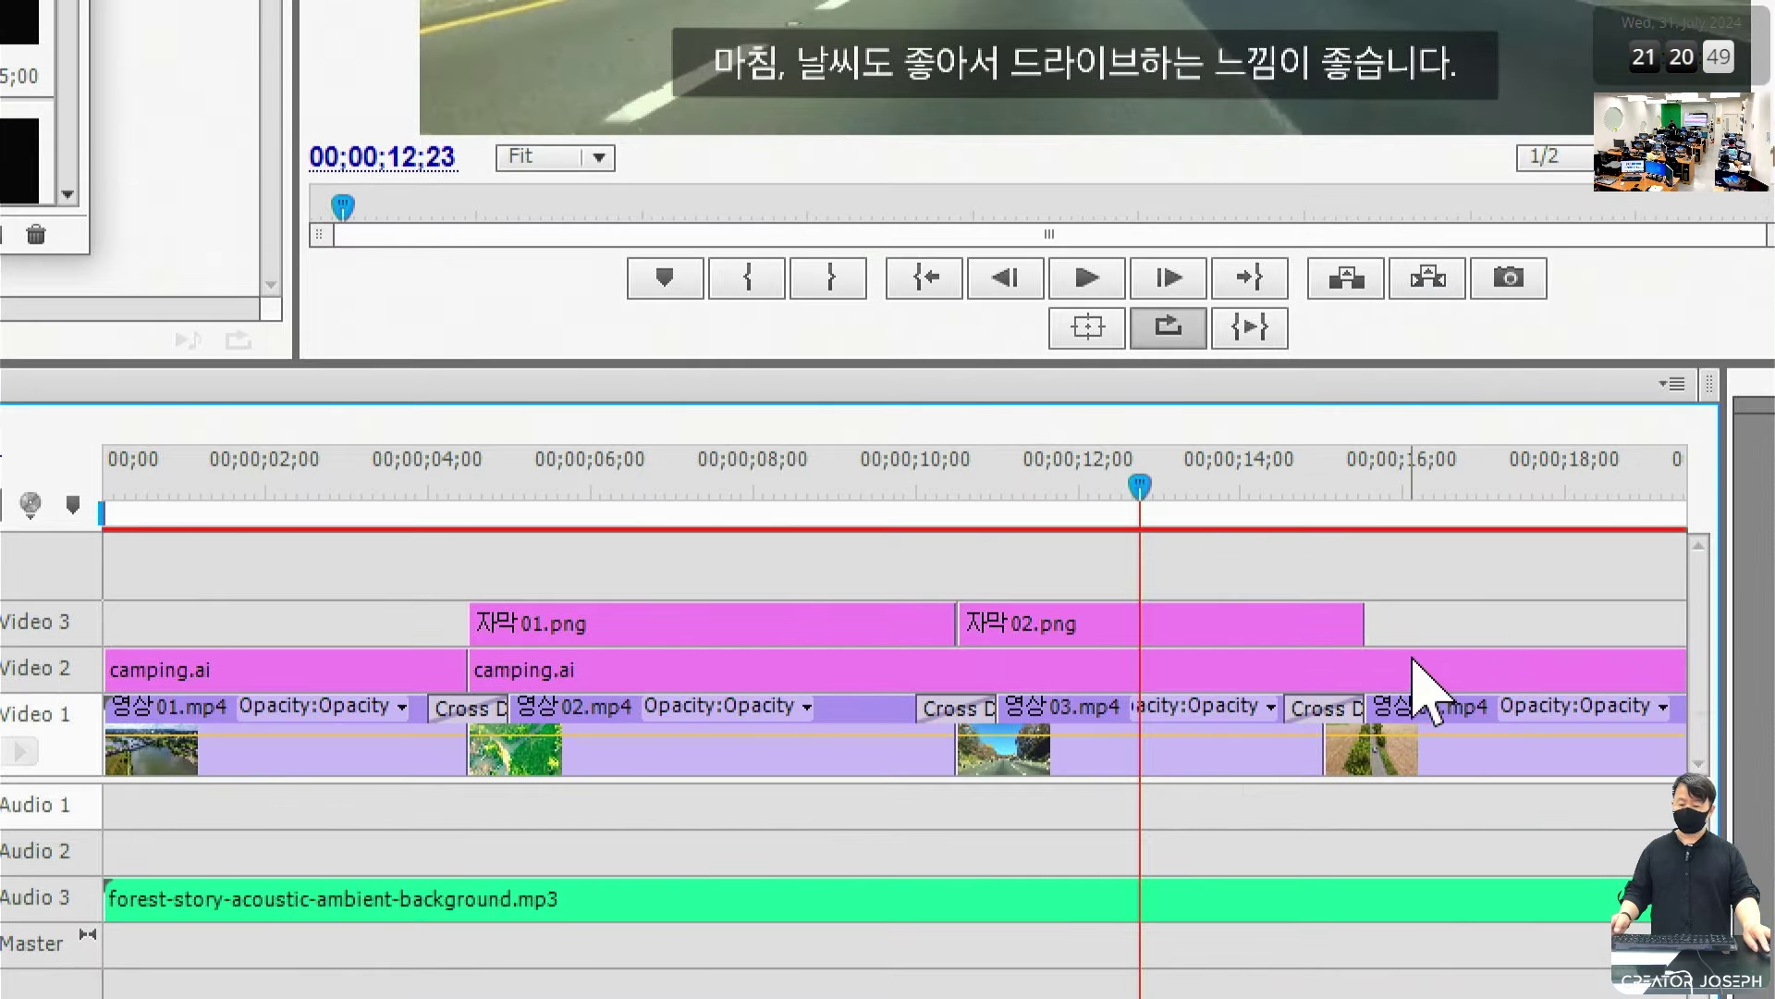
{"action": "mouse_move", "coordinate": [1076, 631]}
{"action": "left_mouse_down"}
{"action": "mouse_move", "coordinate": [1062, 618]}
{"action": "mouse_move", "coordinate": [1070, 634]}
{"action": "left_mouse_up"}
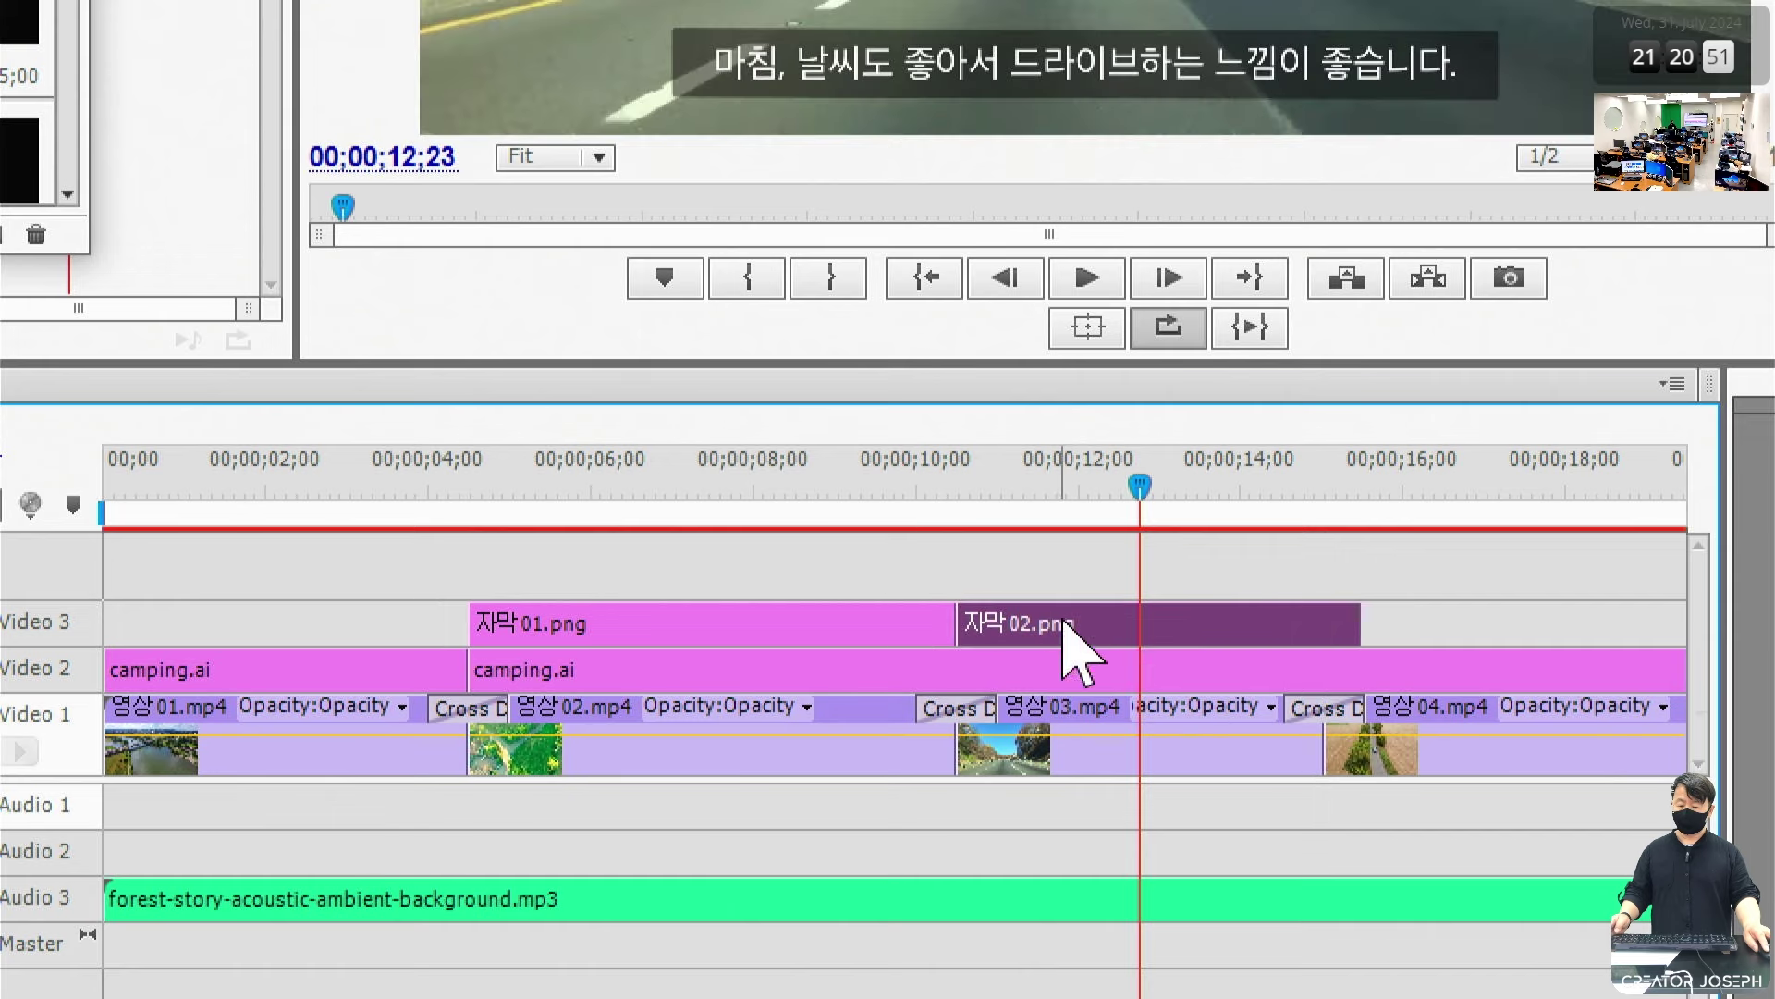
{"action": "mouse_move", "coordinate": [1365, 624]}
{"action": "left_mouse_down"}
{"action": "mouse_move", "coordinate": [1317, 630]}
{"action": "mouse_move", "coordinate": [1331, 636]}
{"action": "left_mouse_up"}
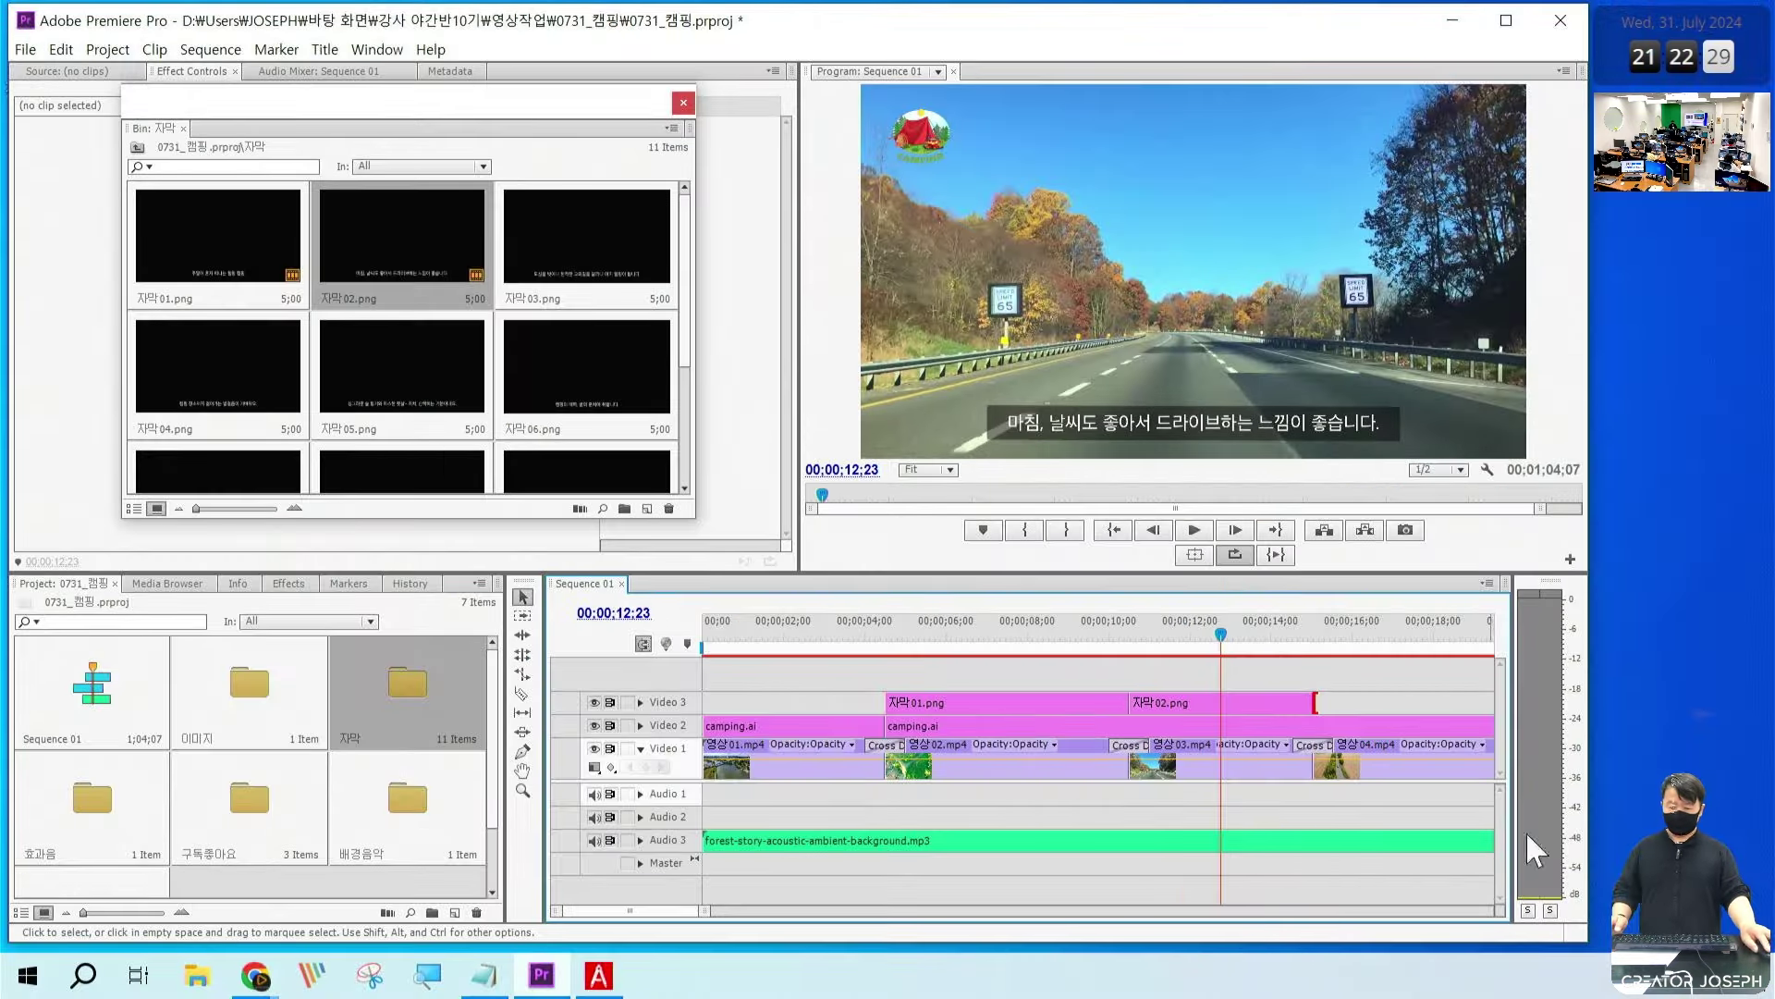
Step: Place 자막03.png on Video 3 directly after 자막02.png and extend it to the end of 영상04.mp4
{"action": "key", "text": "minus"}
{"action": "key", "text": "minus"}
{"action": "key", "text": "minus"}
{"action": "left_click_drag", "start_coordinate": [583, 259], "coordinate": [1174, 704]}
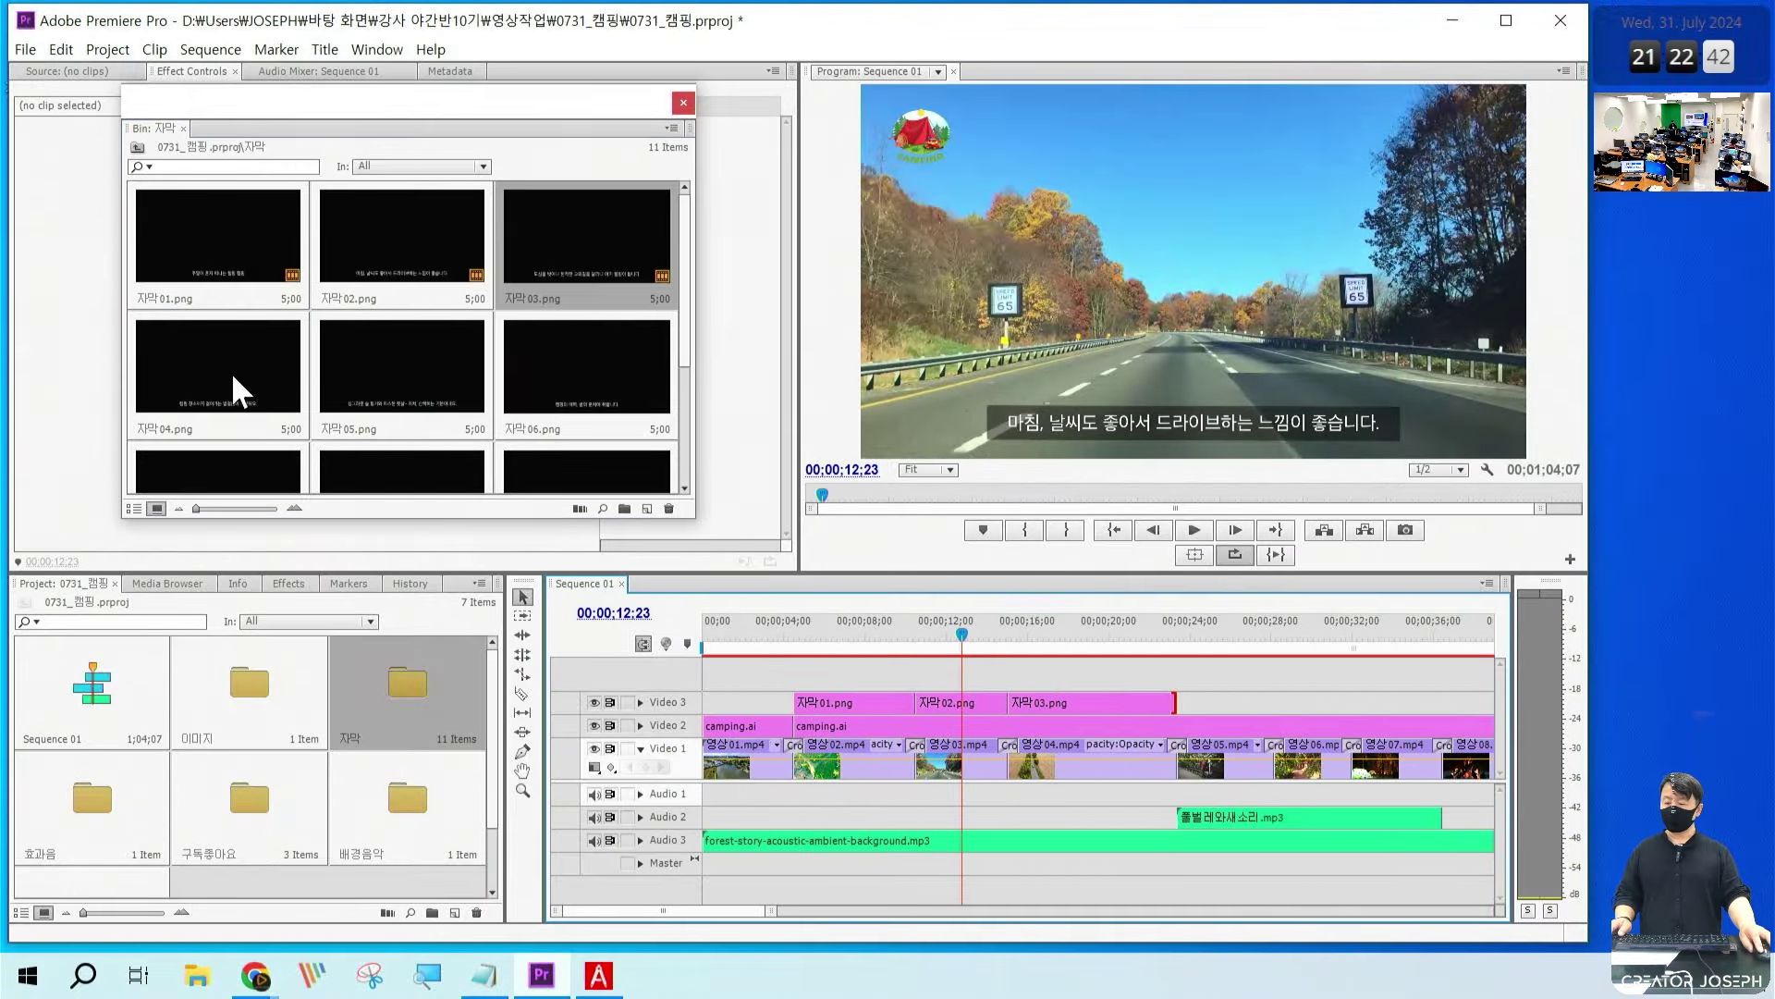
Step: Place 자막04.png and 자막05.png on Video 3 above 영상05.mp4 and 영상06.mp4, trimming each caption to its clip's end
{"action": "left_click_drag", "start_coordinate": [230, 385], "coordinate": [1193, 717]}
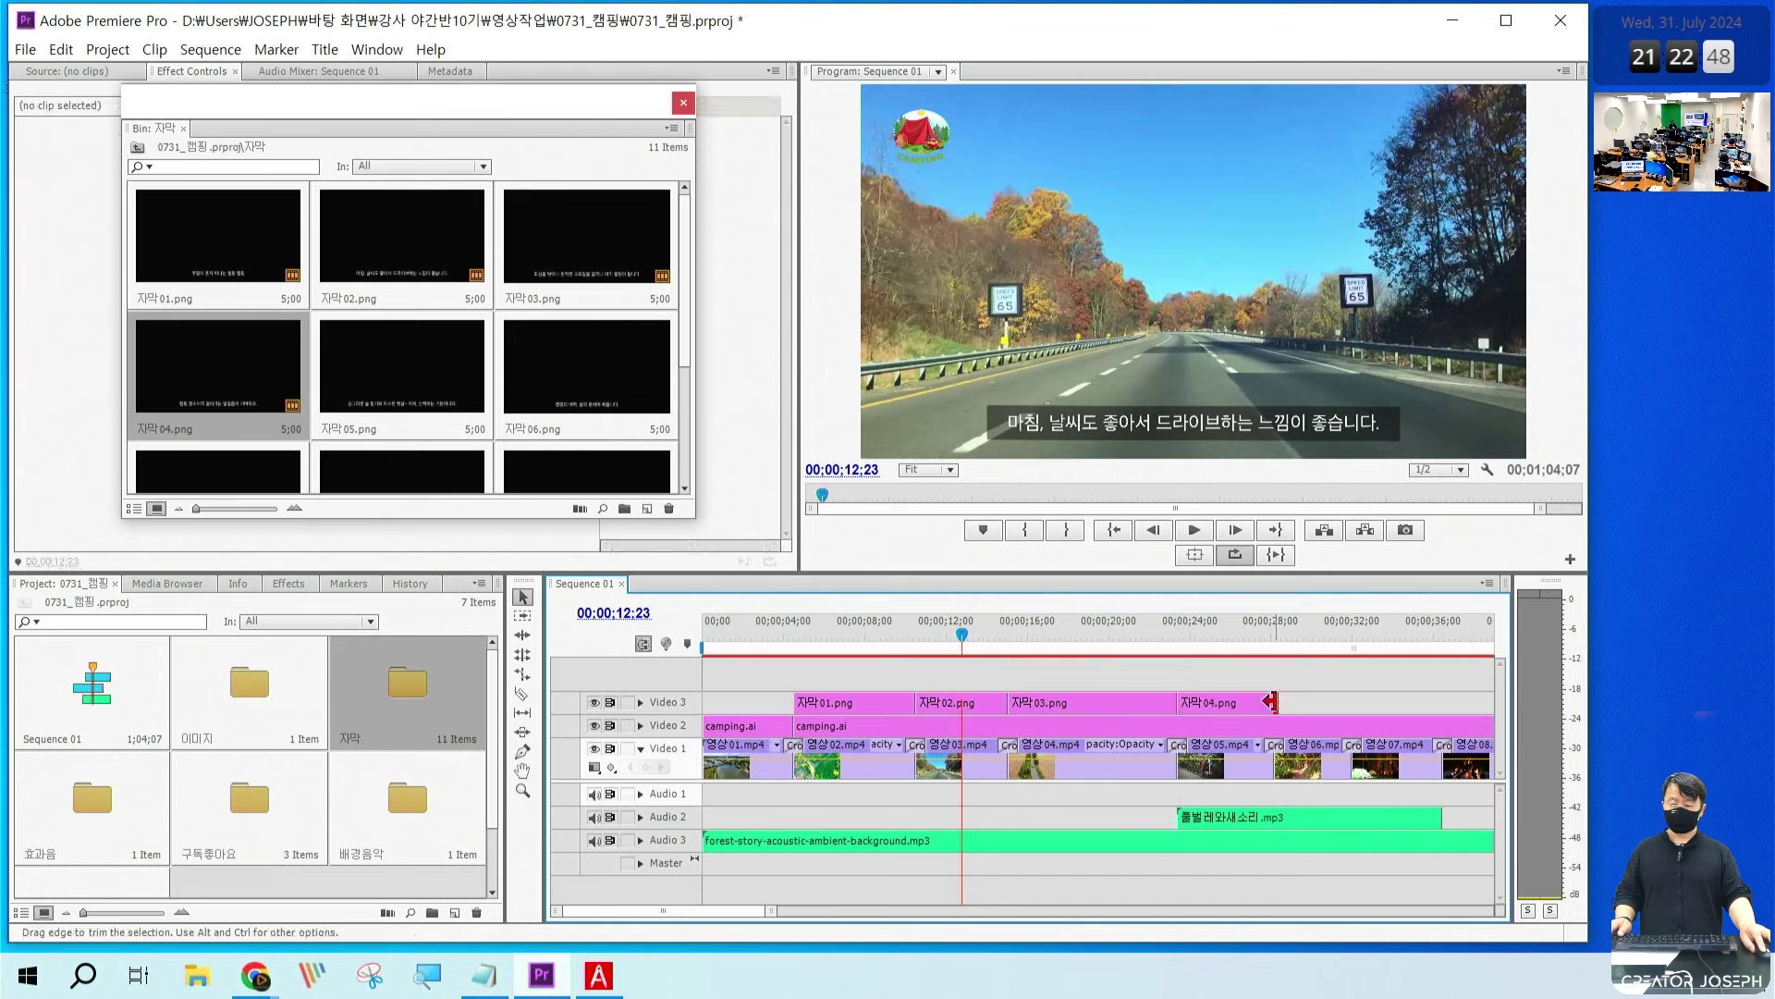
{"action": "left_click_drag", "start_coordinate": [459, 385], "coordinate": [1281, 710]}
{"action": "left_click_drag", "start_coordinate": [1271, 703], "coordinate": [1278, 703]}
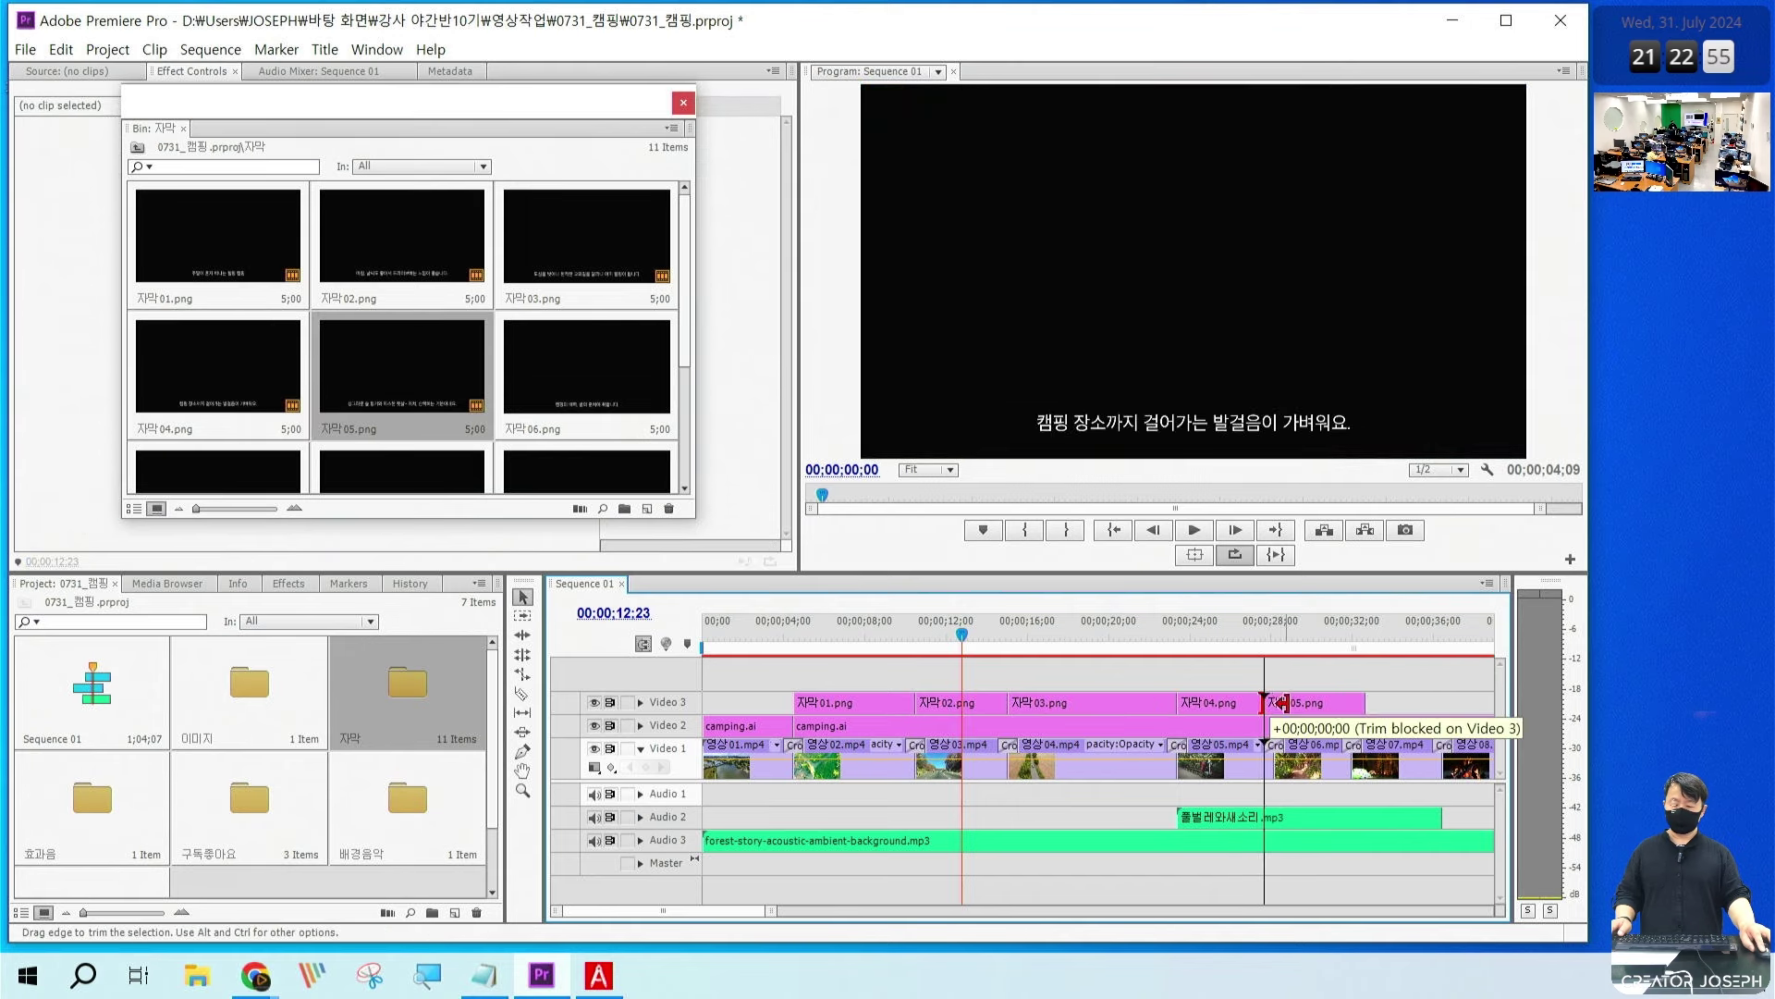
{"action": "left_click_drag", "start_coordinate": [1403, 661], "coordinate": [1350, 702]}
Step: Place 자막06.png and 자막07.png on Video 3 above 영상07.mp4 and 영상08.mp4, fitting each caption to its clip's length
{"action": "left_click_drag", "start_coordinate": [587, 370], "coordinate": [1295, 703]}
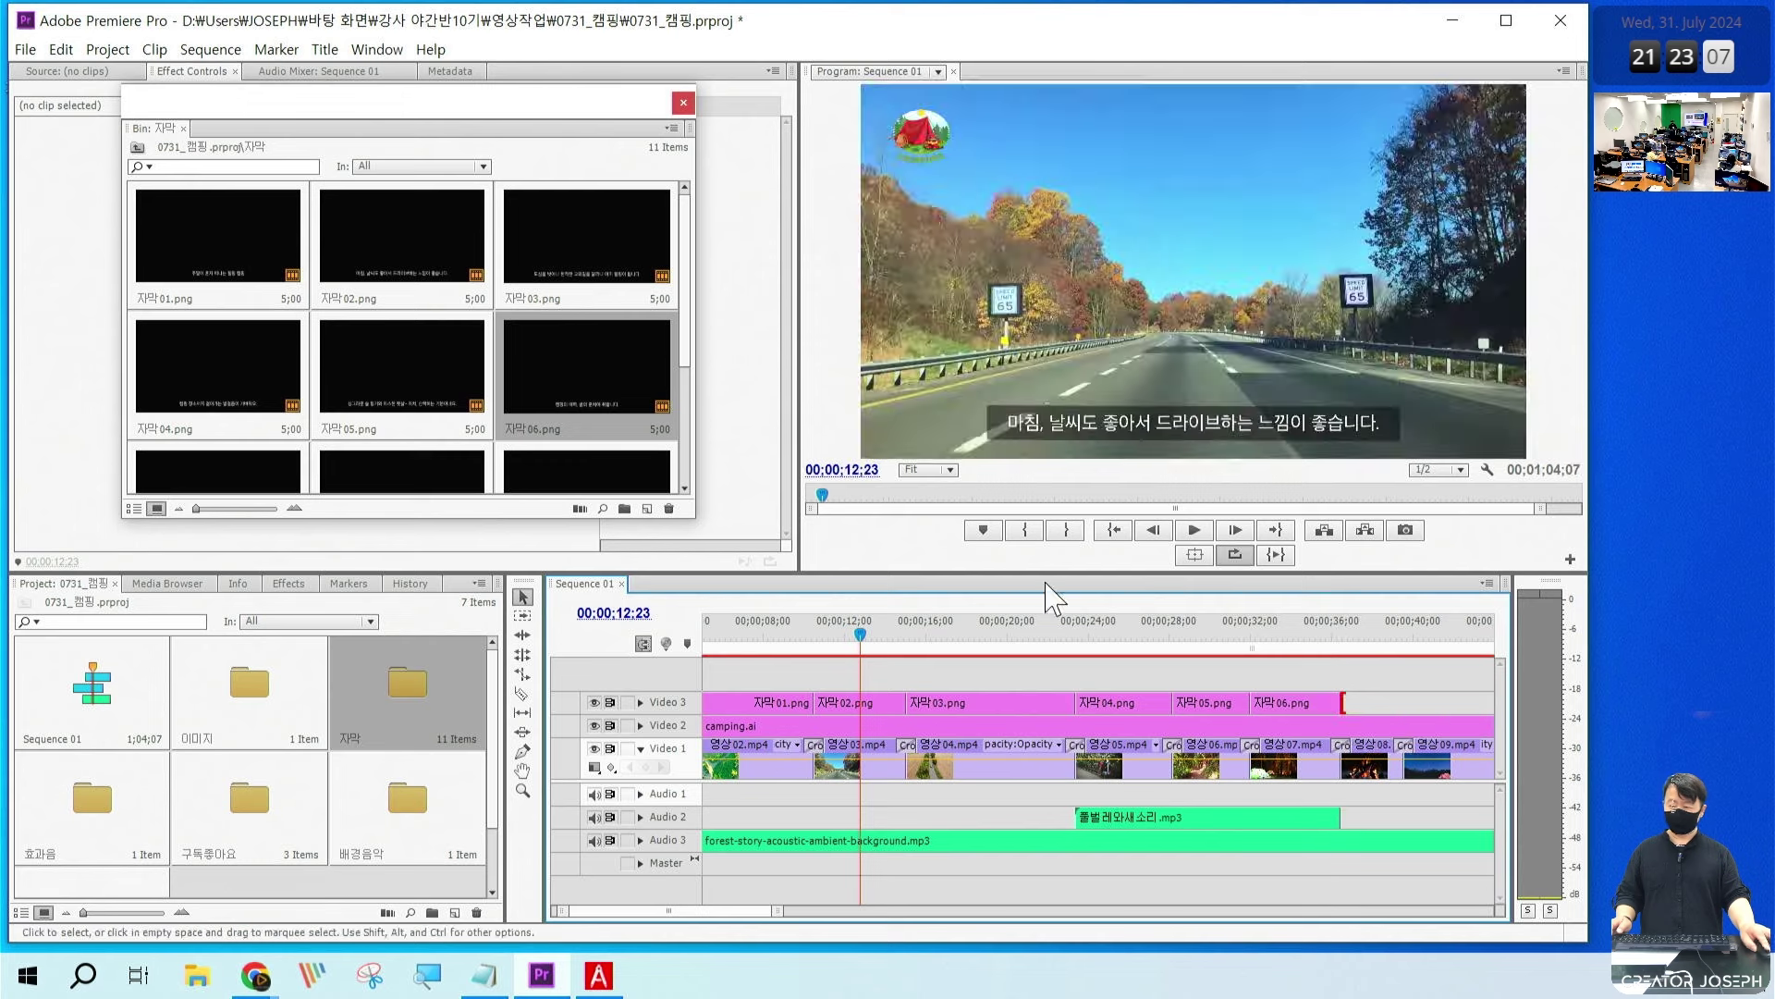
{"action": "scroll", "coordinate": [255, 319], "scroll_direction": "down", "scroll_amount": 2}
{"action": "left_click_drag", "start_coordinate": [254, 319], "coordinate": [1359, 703]}
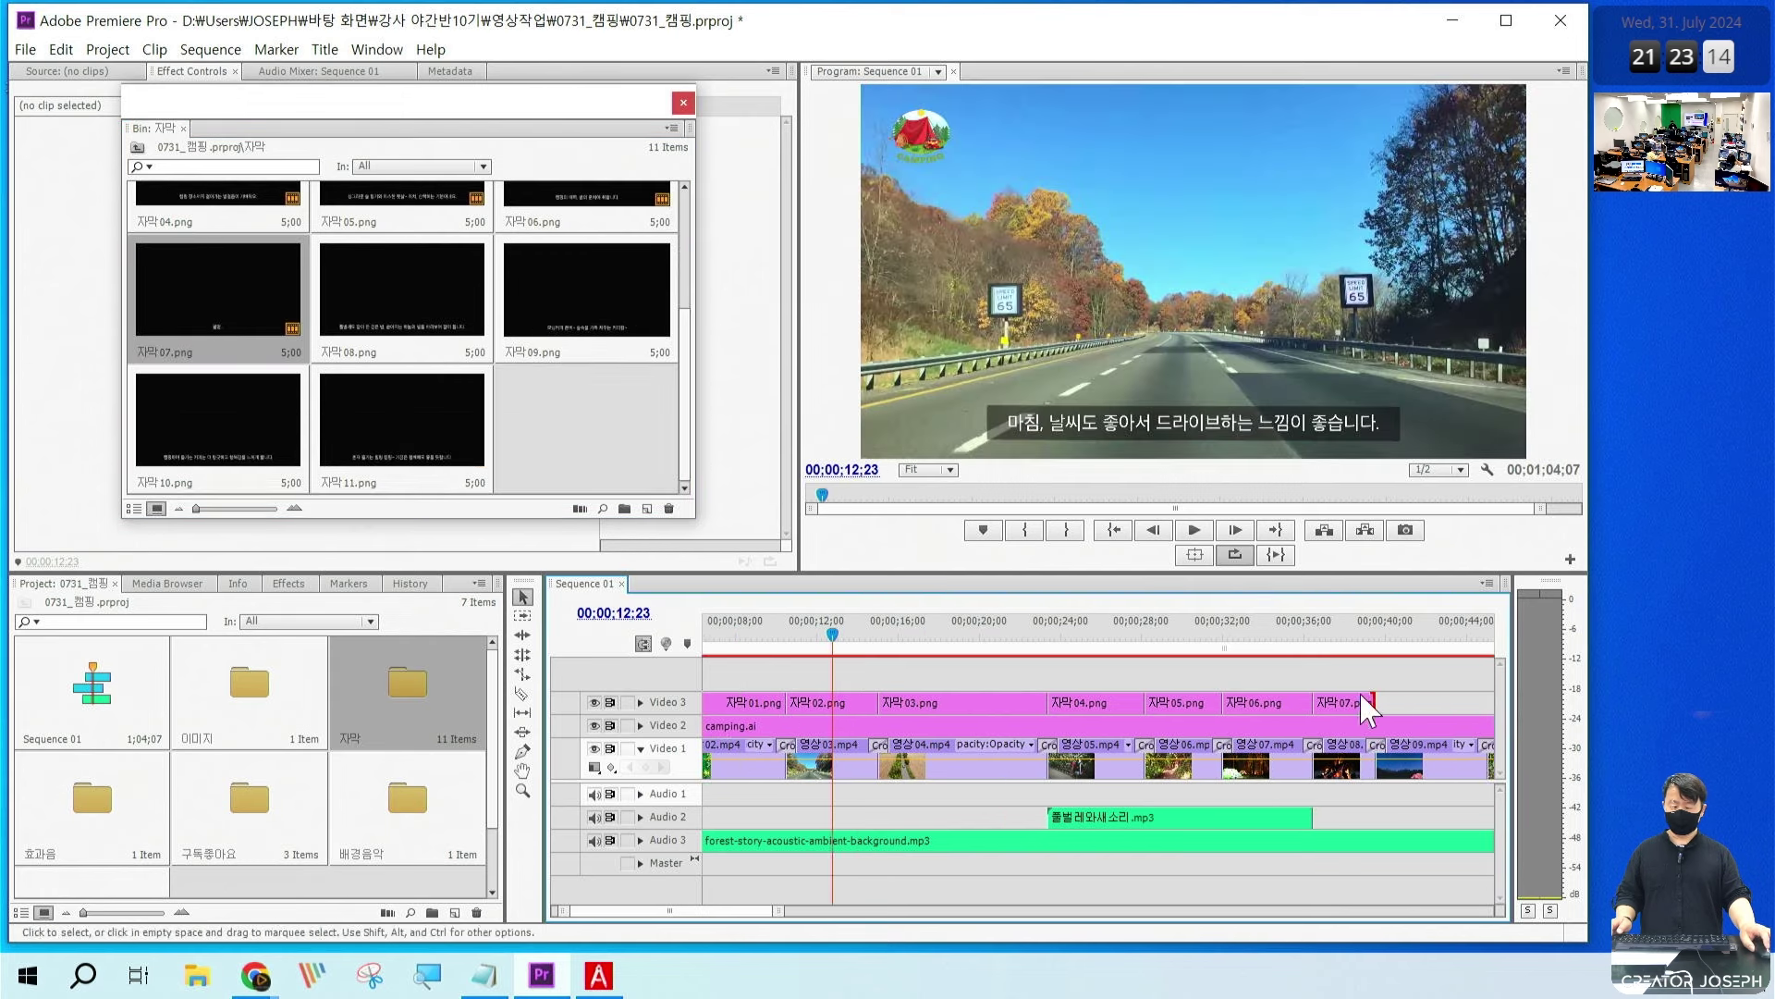
Step: Place 자막08.png through 자막11.png on Video 3 above 영상09.mp4 to 영상12.mp4, fitting each caption to its clip's length
{"action": "left_click_drag", "start_coordinate": [453, 298], "coordinate": [1387, 705]}
{"action": "left_click_drag", "start_coordinate": [587, 296], "coordinate": [1290, 703]}
{"action": "left_click_drag", "start_coordinate": [210, 425], "coordinate": [1229, 708]}
{"action": "left_click_drag", "start_coordinate": [468, 444], "coordinate": [1407, 703]}
{"action": "key", "text": "minus"}
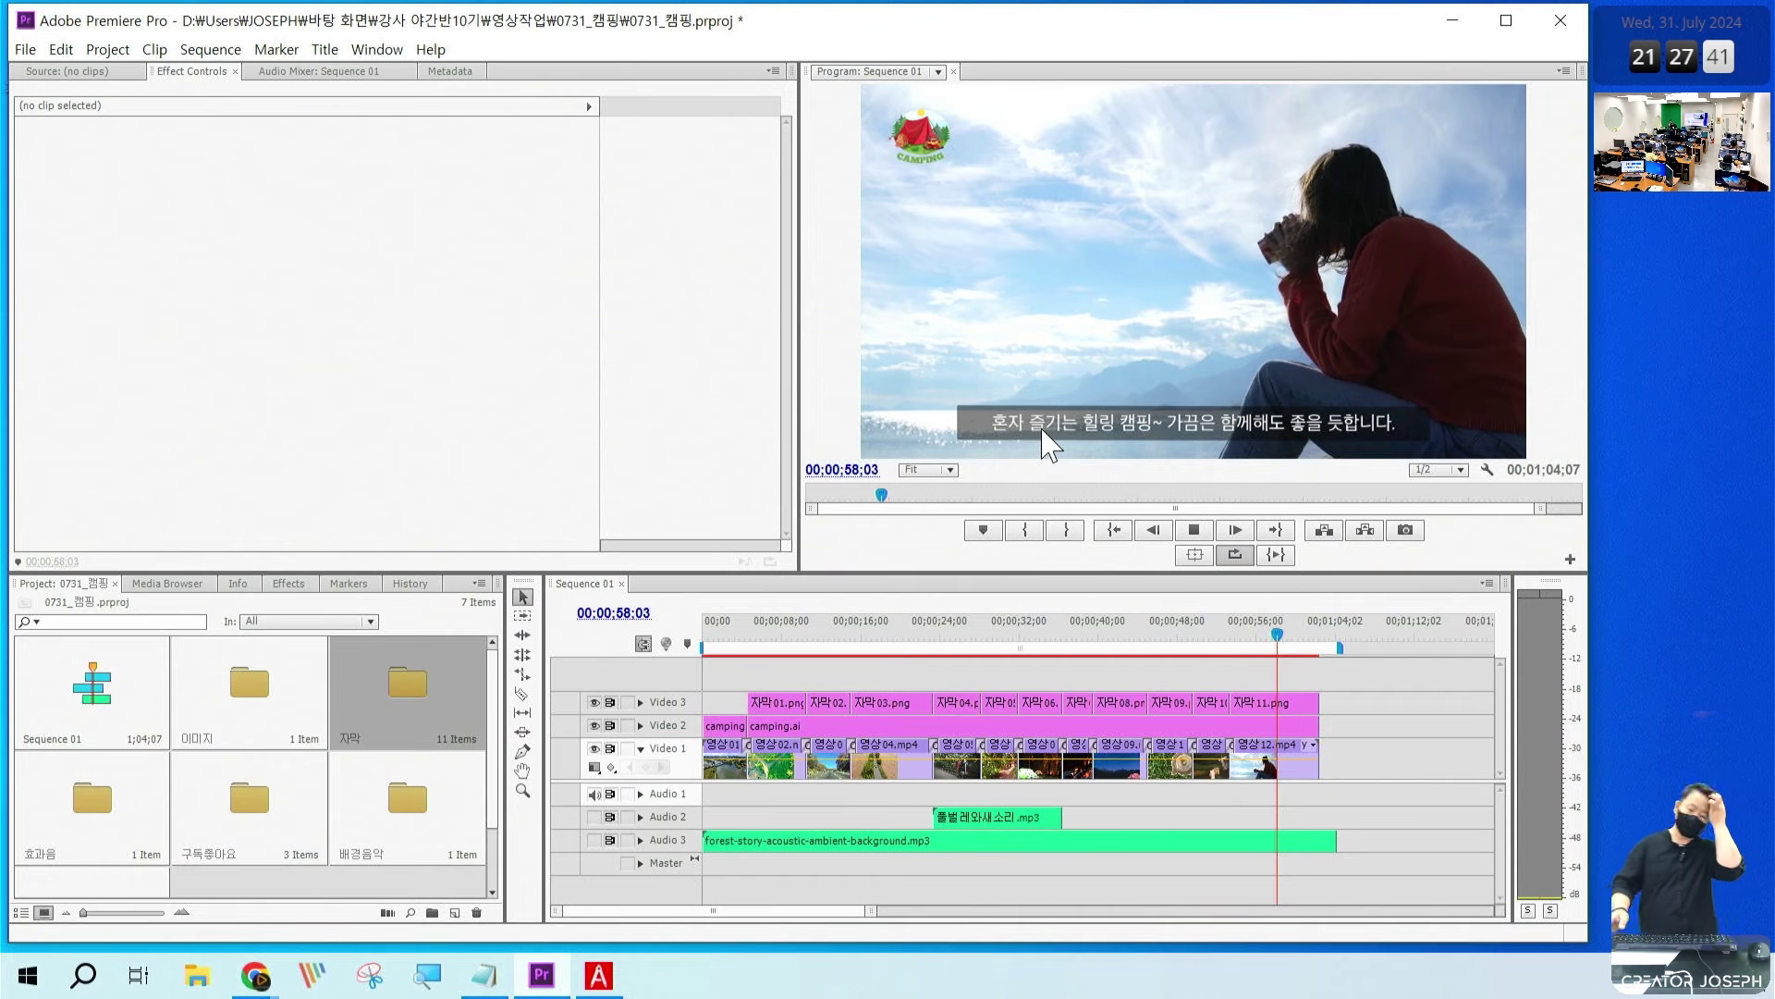
Step: Place 구독좋아요알림설정02.mov from the 구독좋아요 bin on a new Video 4 track, aligned to the start of 자막11.png
{"action": "key", "text": "space"}
{"action": "left_click", "coordinate": [1259, 625]}
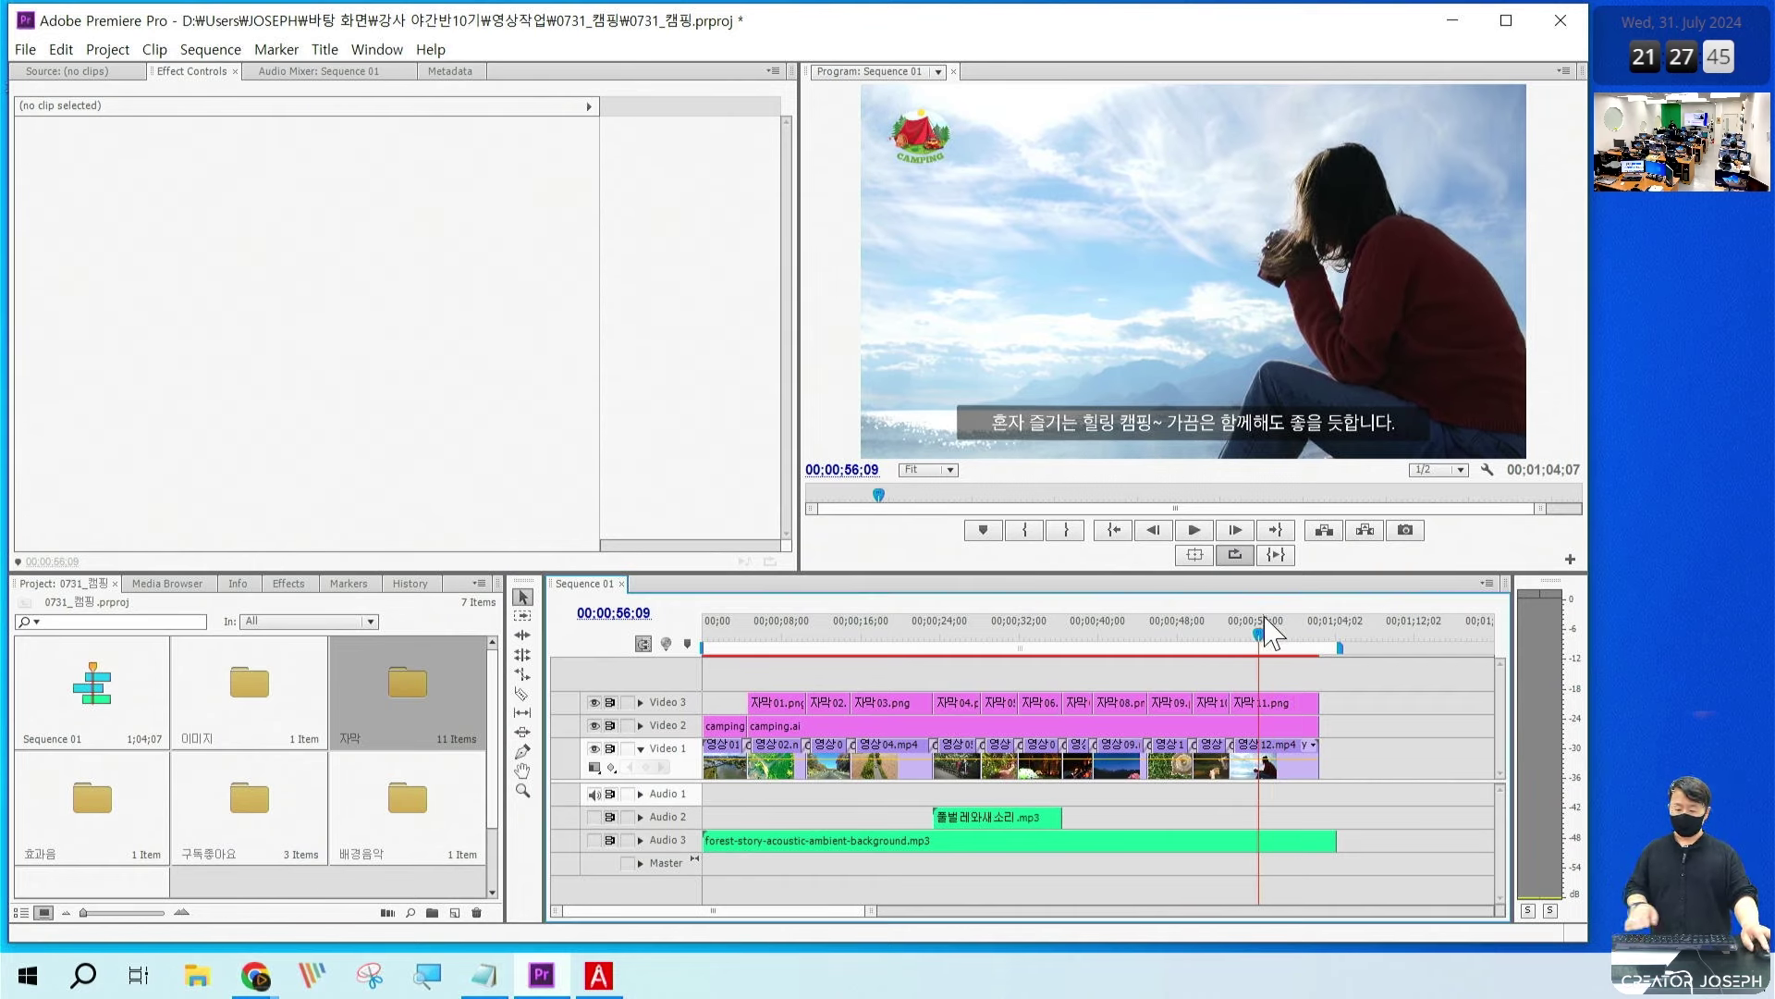
{"action": "key", "text": "equal"}
{"action": "key", "text": "equal"}
{"action": "key", "text": "equal"}
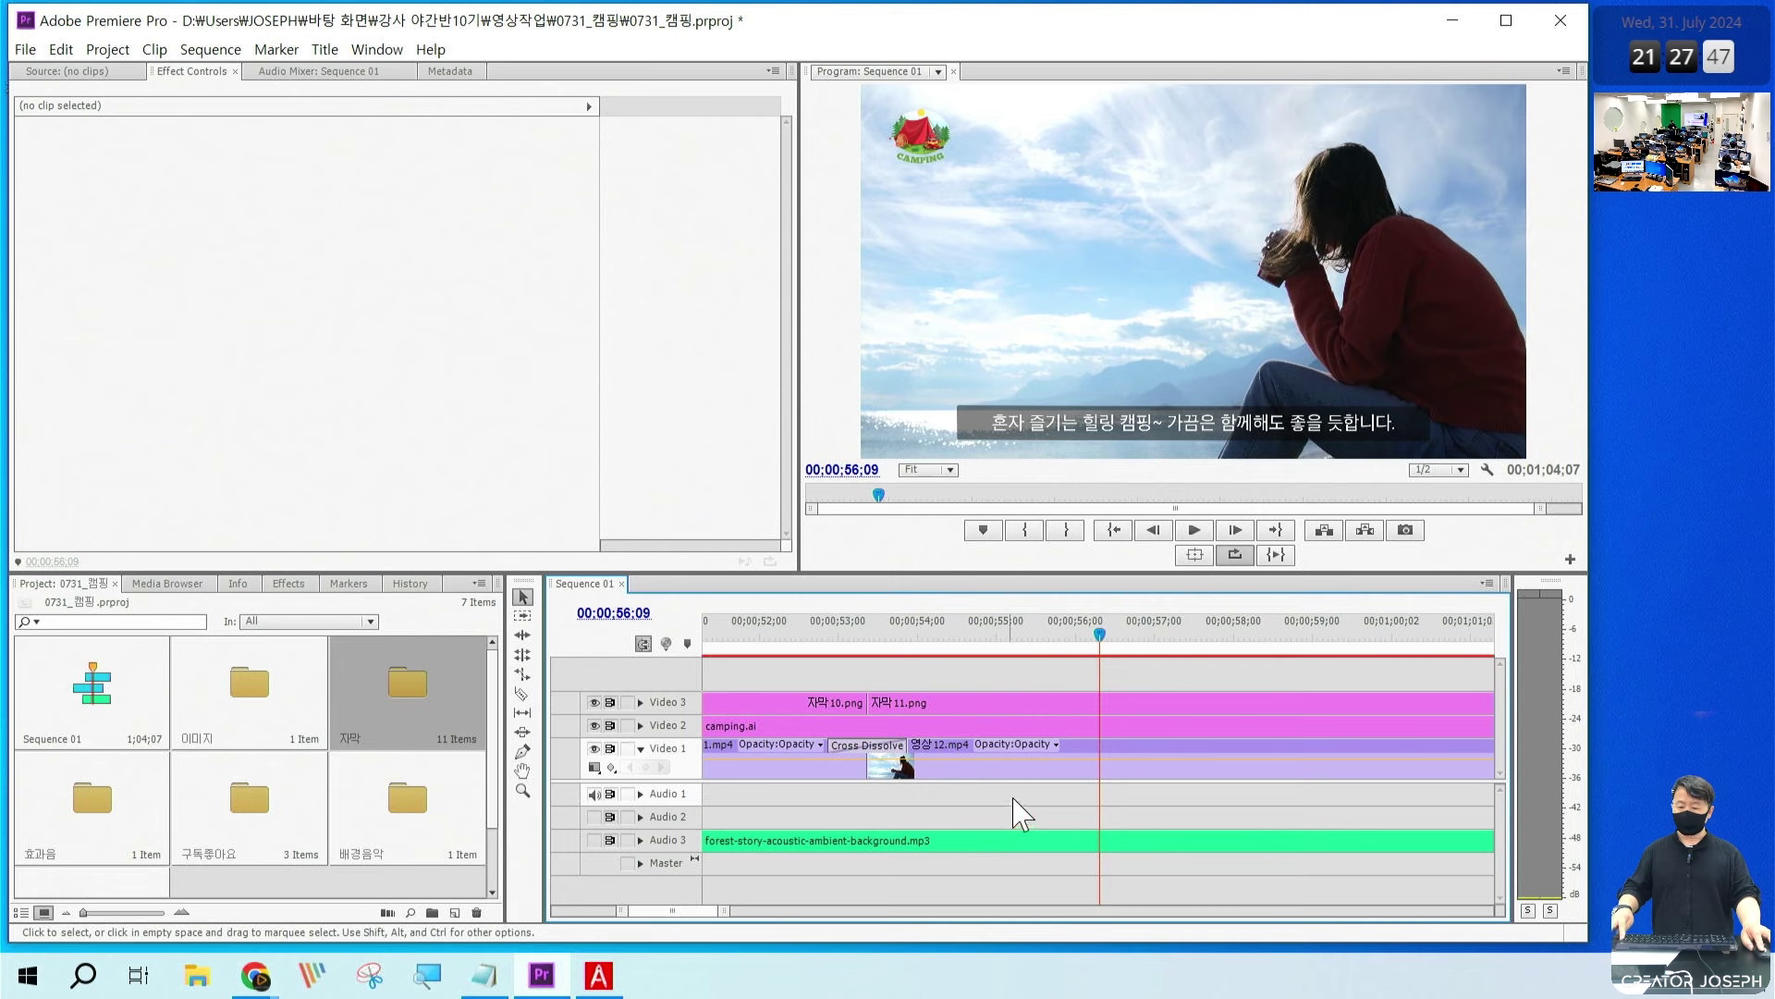
{"action": "left_click_drag", "start_coordinate": [884, 735], "coordinate": [890, 727]}
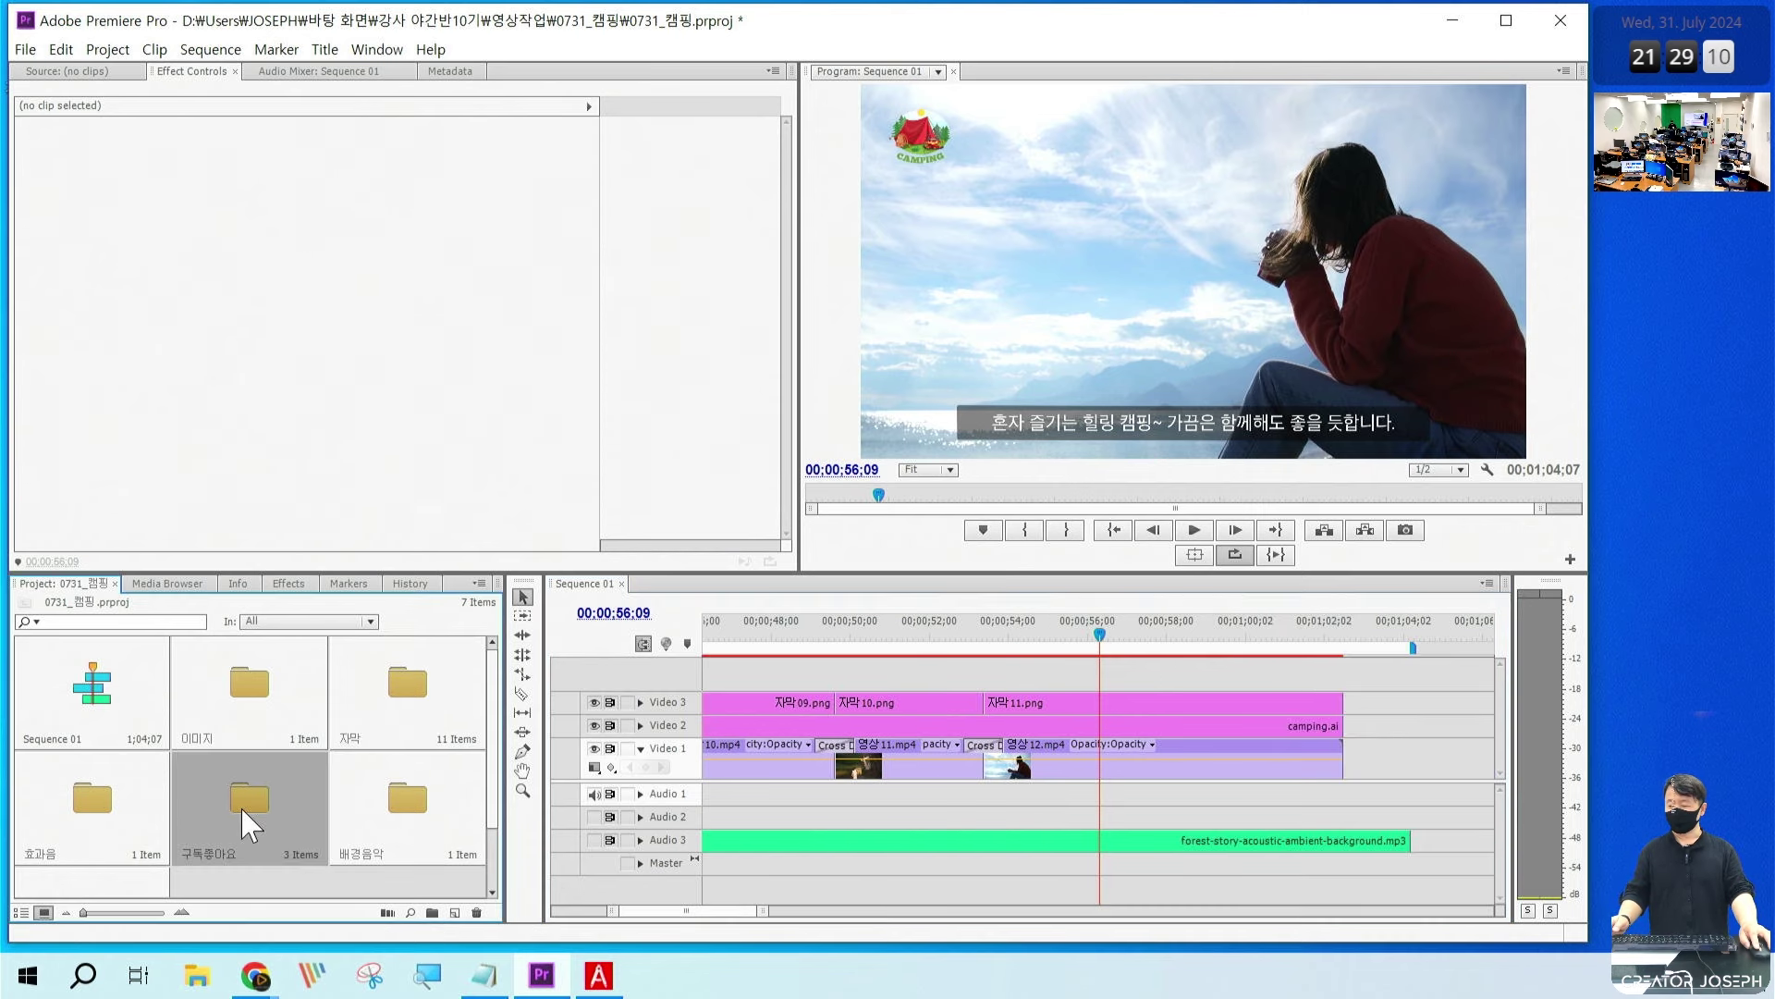
{"action": "double_click", "coordinate": [243, 812]}
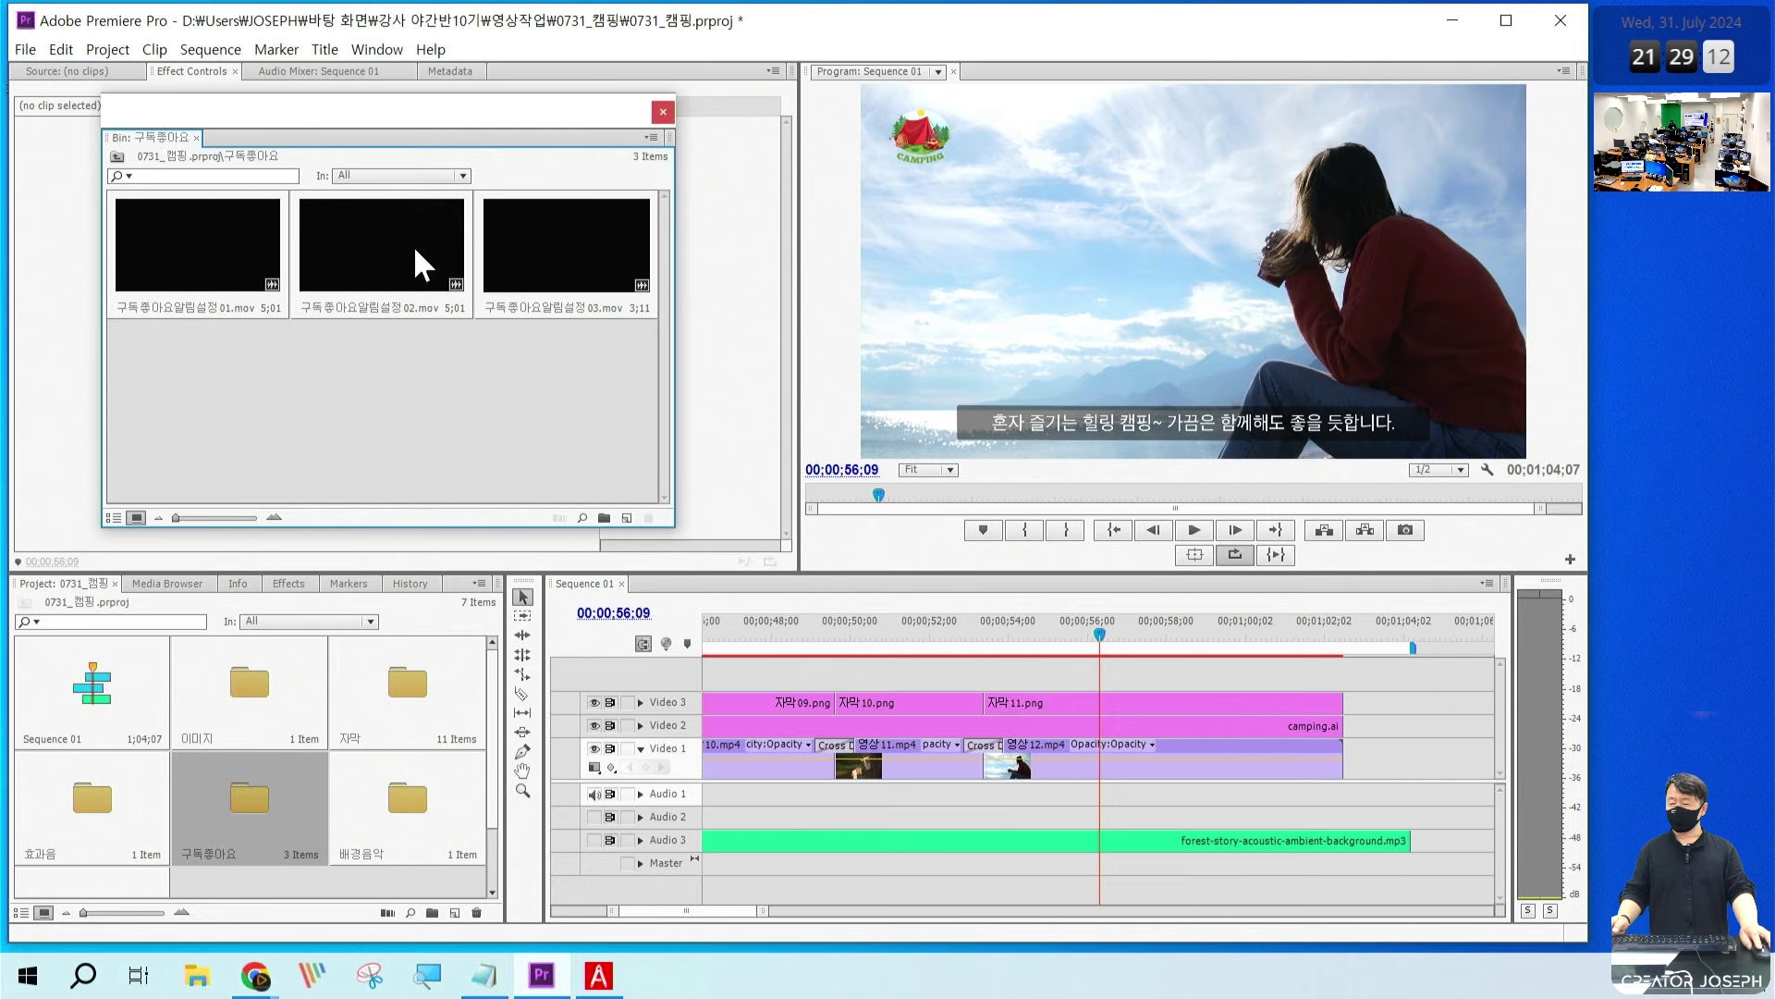
{"action": "left_click_drag", "start_coordinate": [375, 255], "coordinate": [928, 530]}
{"action": "left_click_drag", "start_coordinate": [1046, 670], "coordinate": [996, 684]}
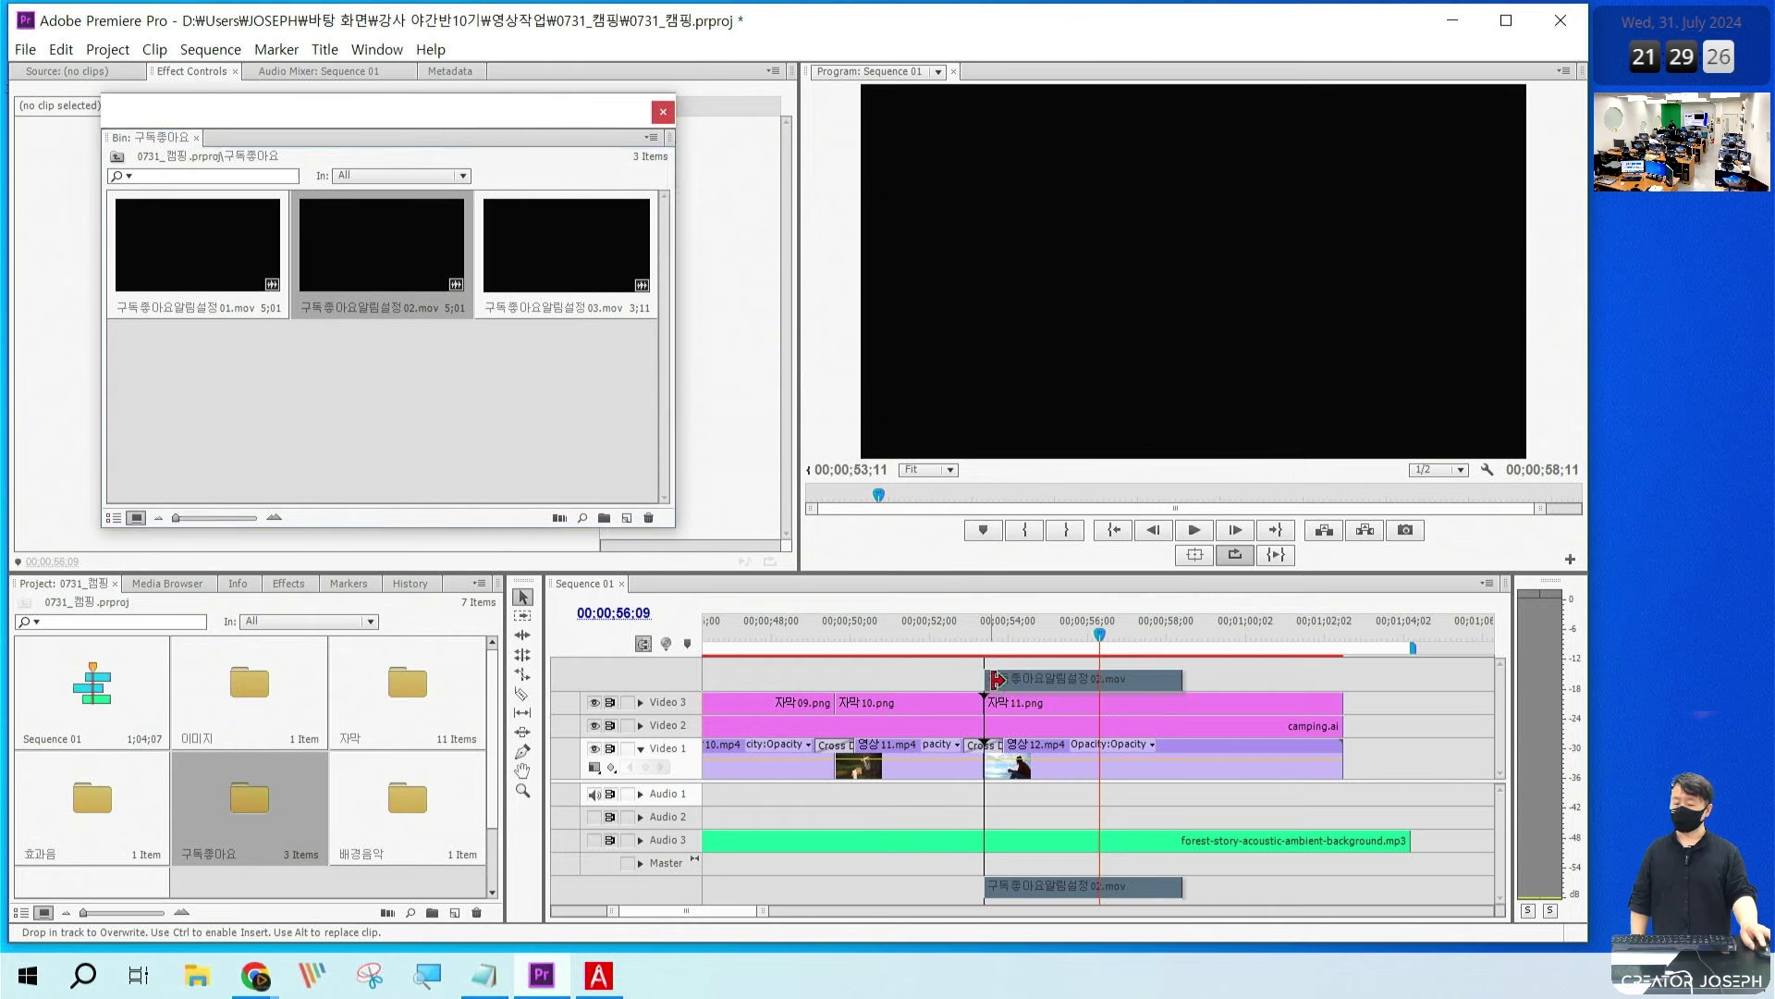
{"action": "left_click_drag", "start_coordinate": [996, 679], "coordinate": [1000, 685]}
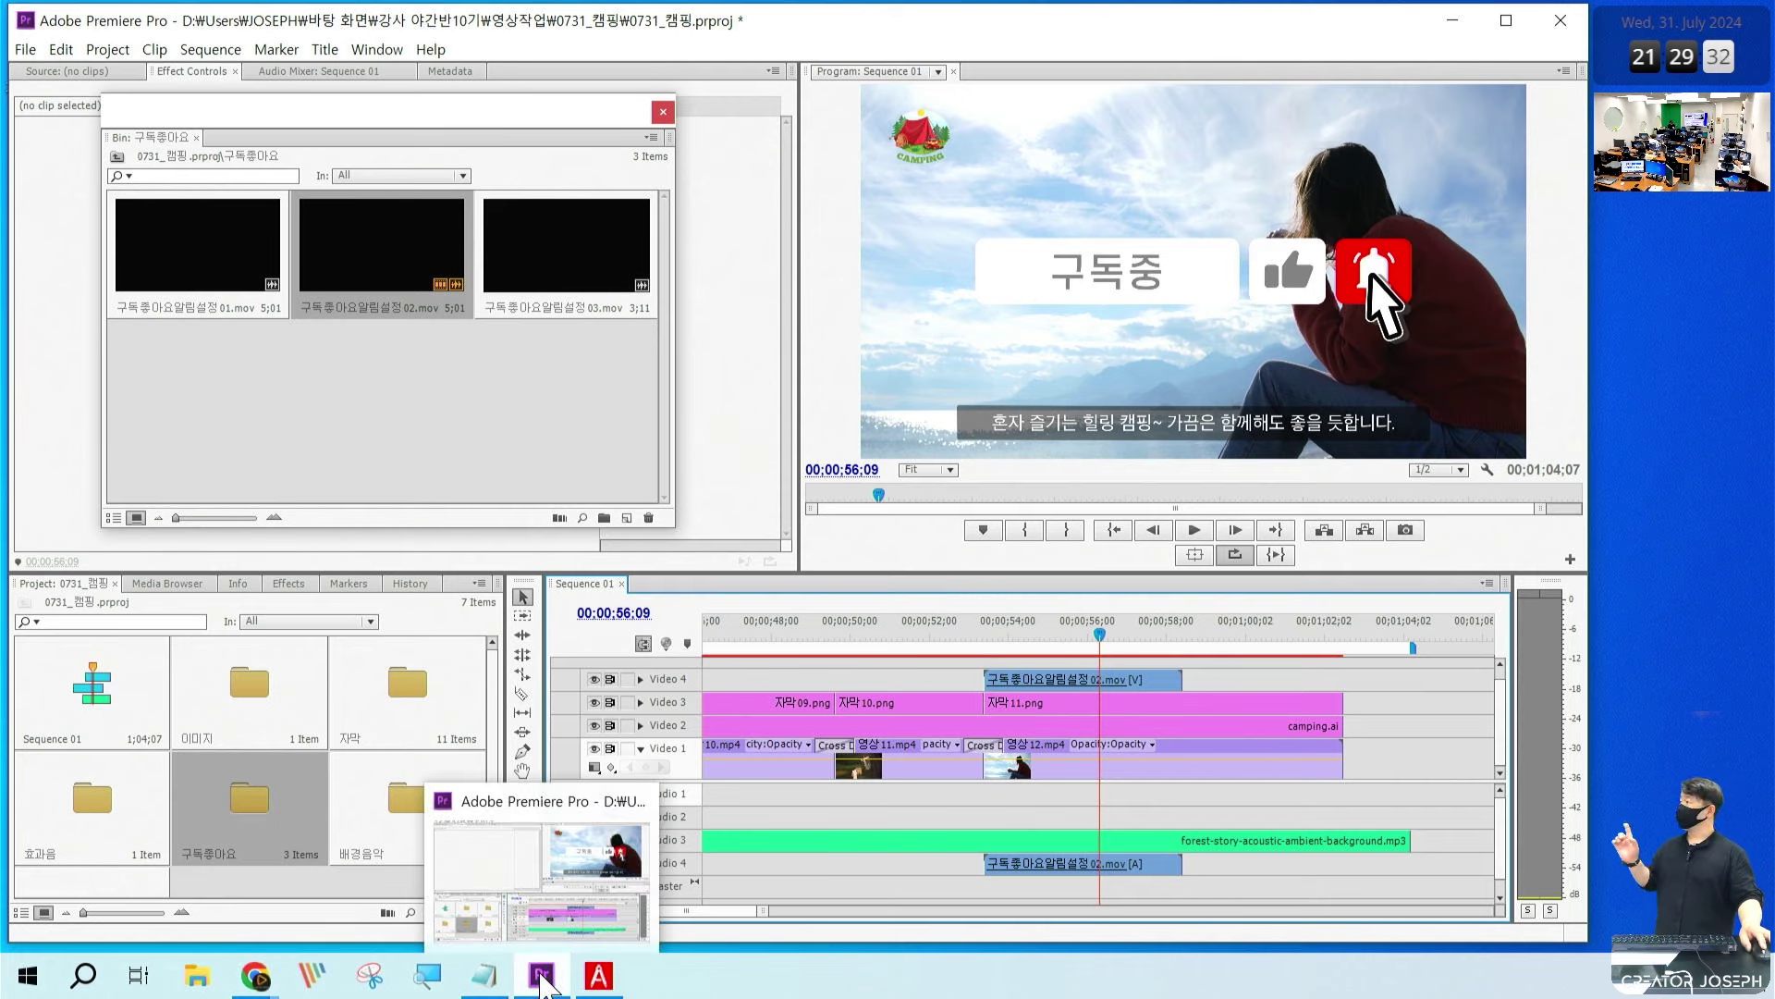
Step: Delete only the audio part of 구독좋아요알림설정02.mov from Audio 4 and close the 구독좋아요 bin
{"action": "mouse_move", "coordinate": [962, 840]}
{"action": "left_mouse_down"}
{"action": "mouse_move", "coordinate": [1202, 929]}
{"action": "mouse_move", "coordinate": [1232, 897]}
{"action": "left_mouse_up"}
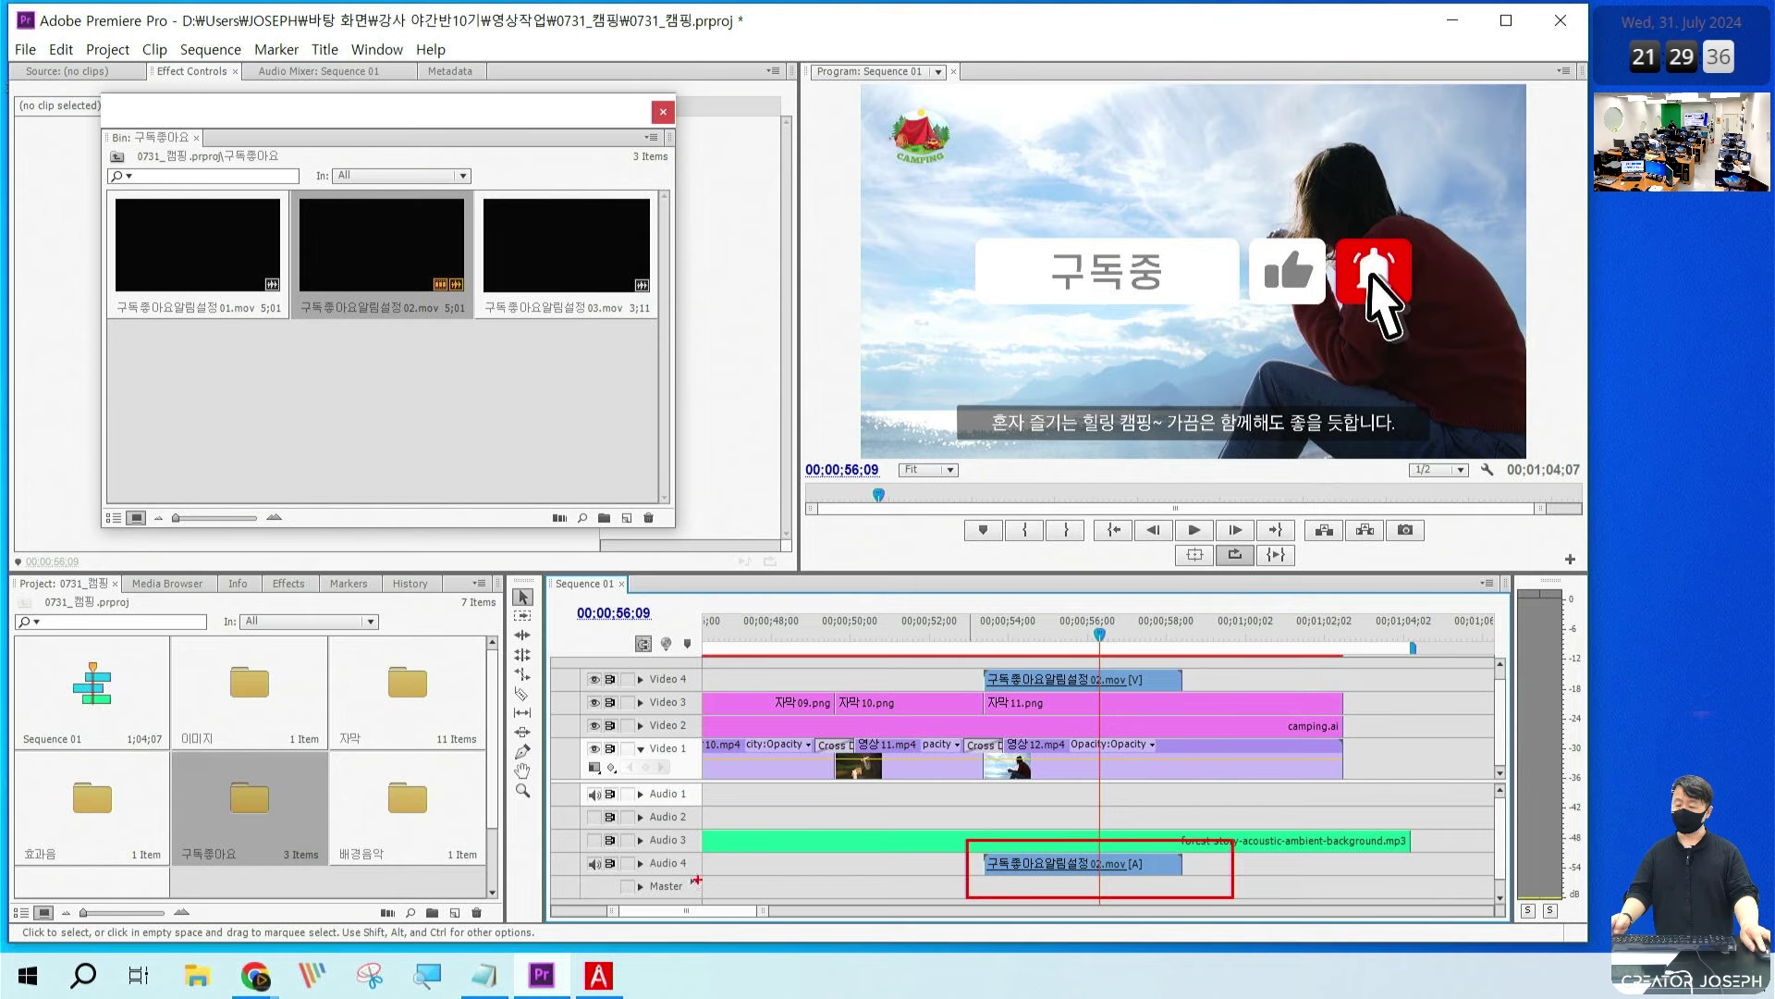
{"action": "key", "text": "Escape"}
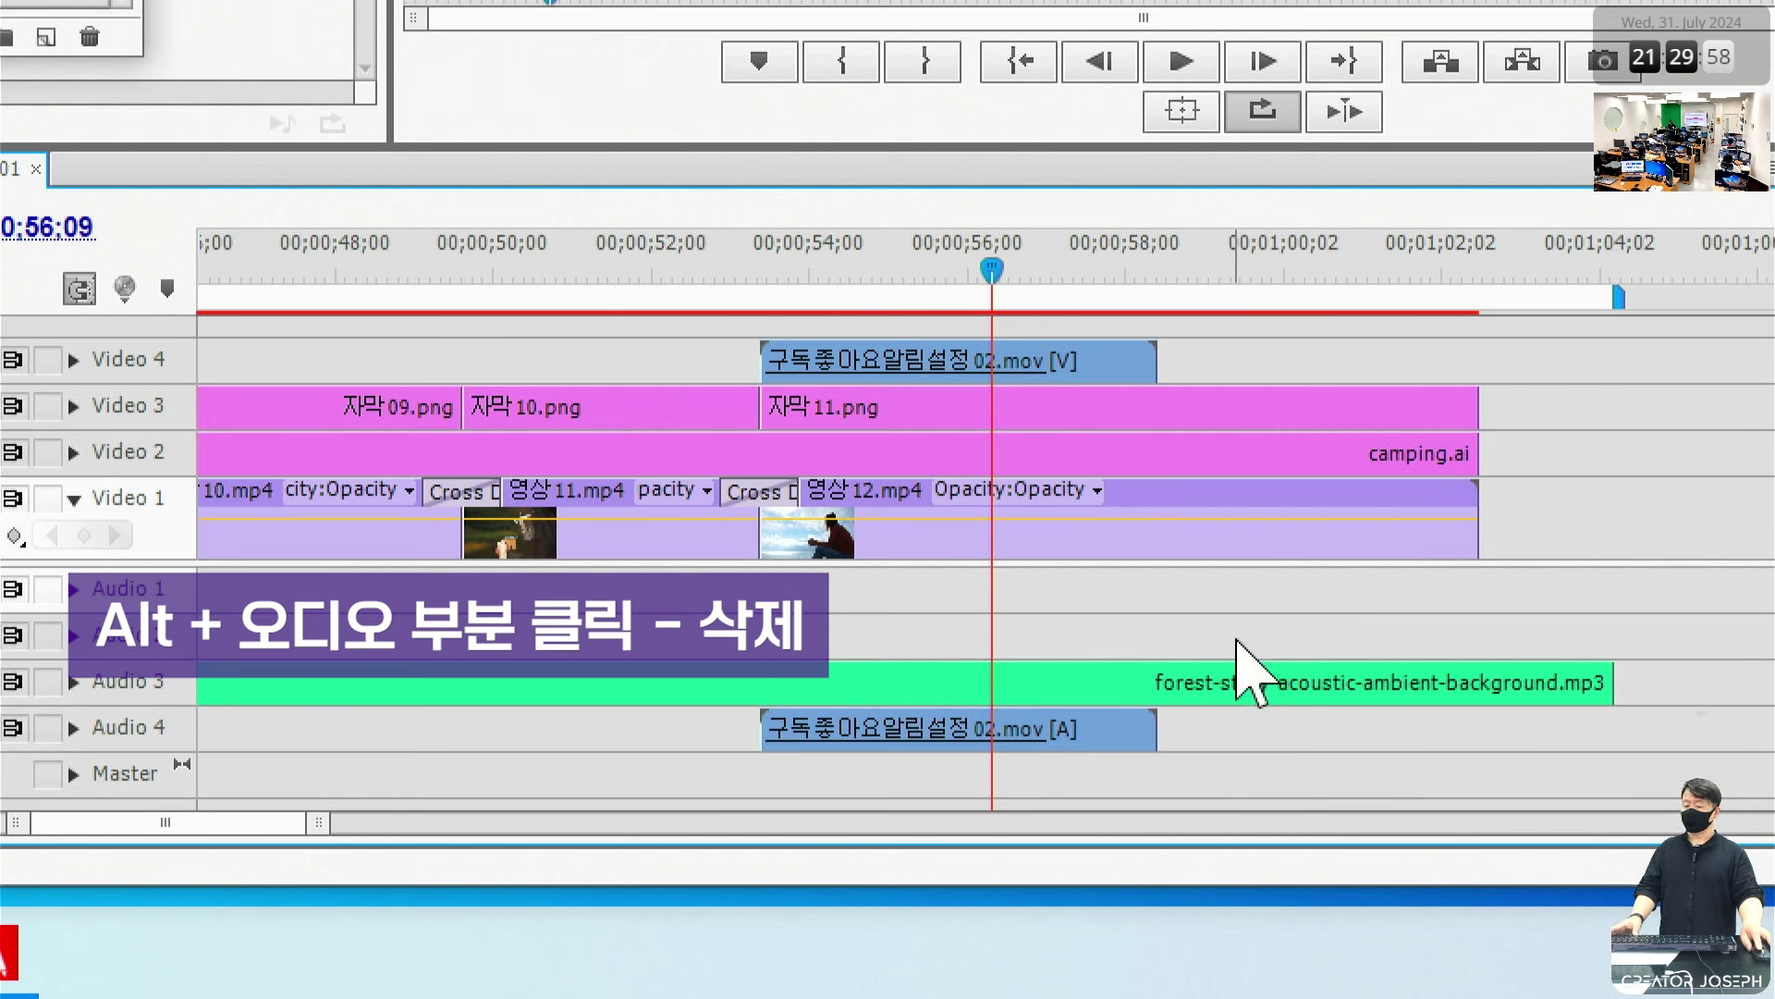
{"action": "left_click", "coordinate": [1085, 729], "text": "alt"}
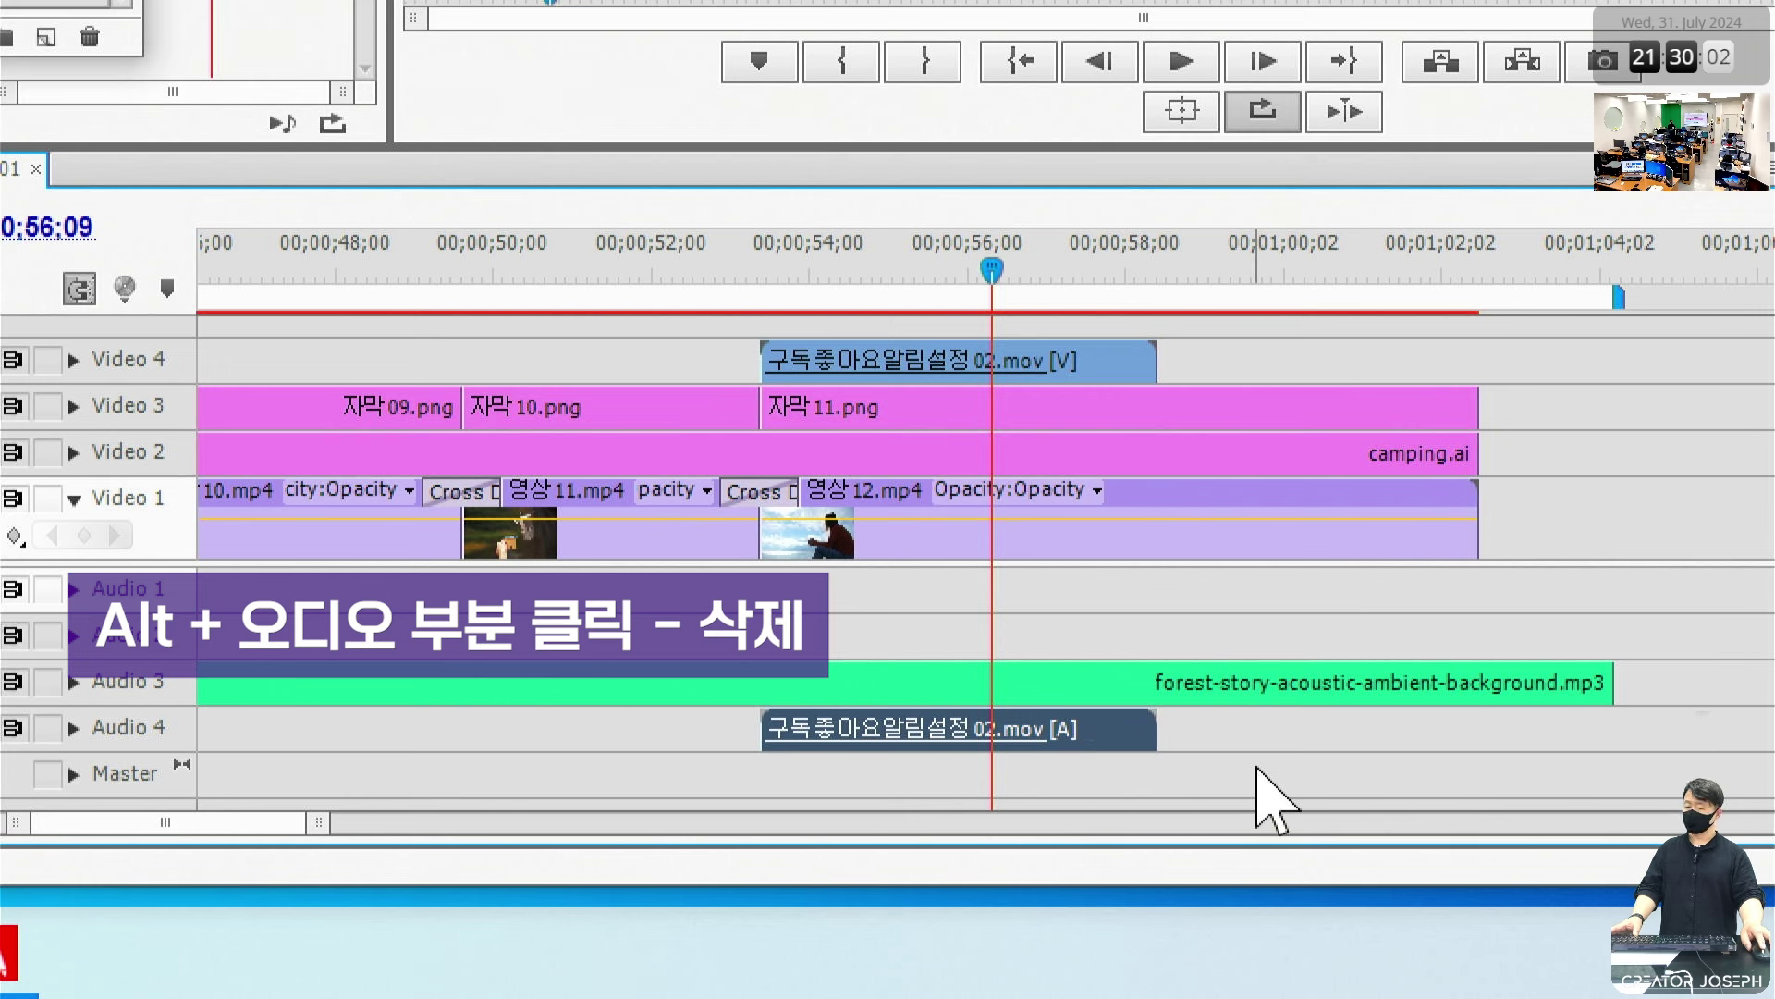
{"action": "key", "text": "Delete"}
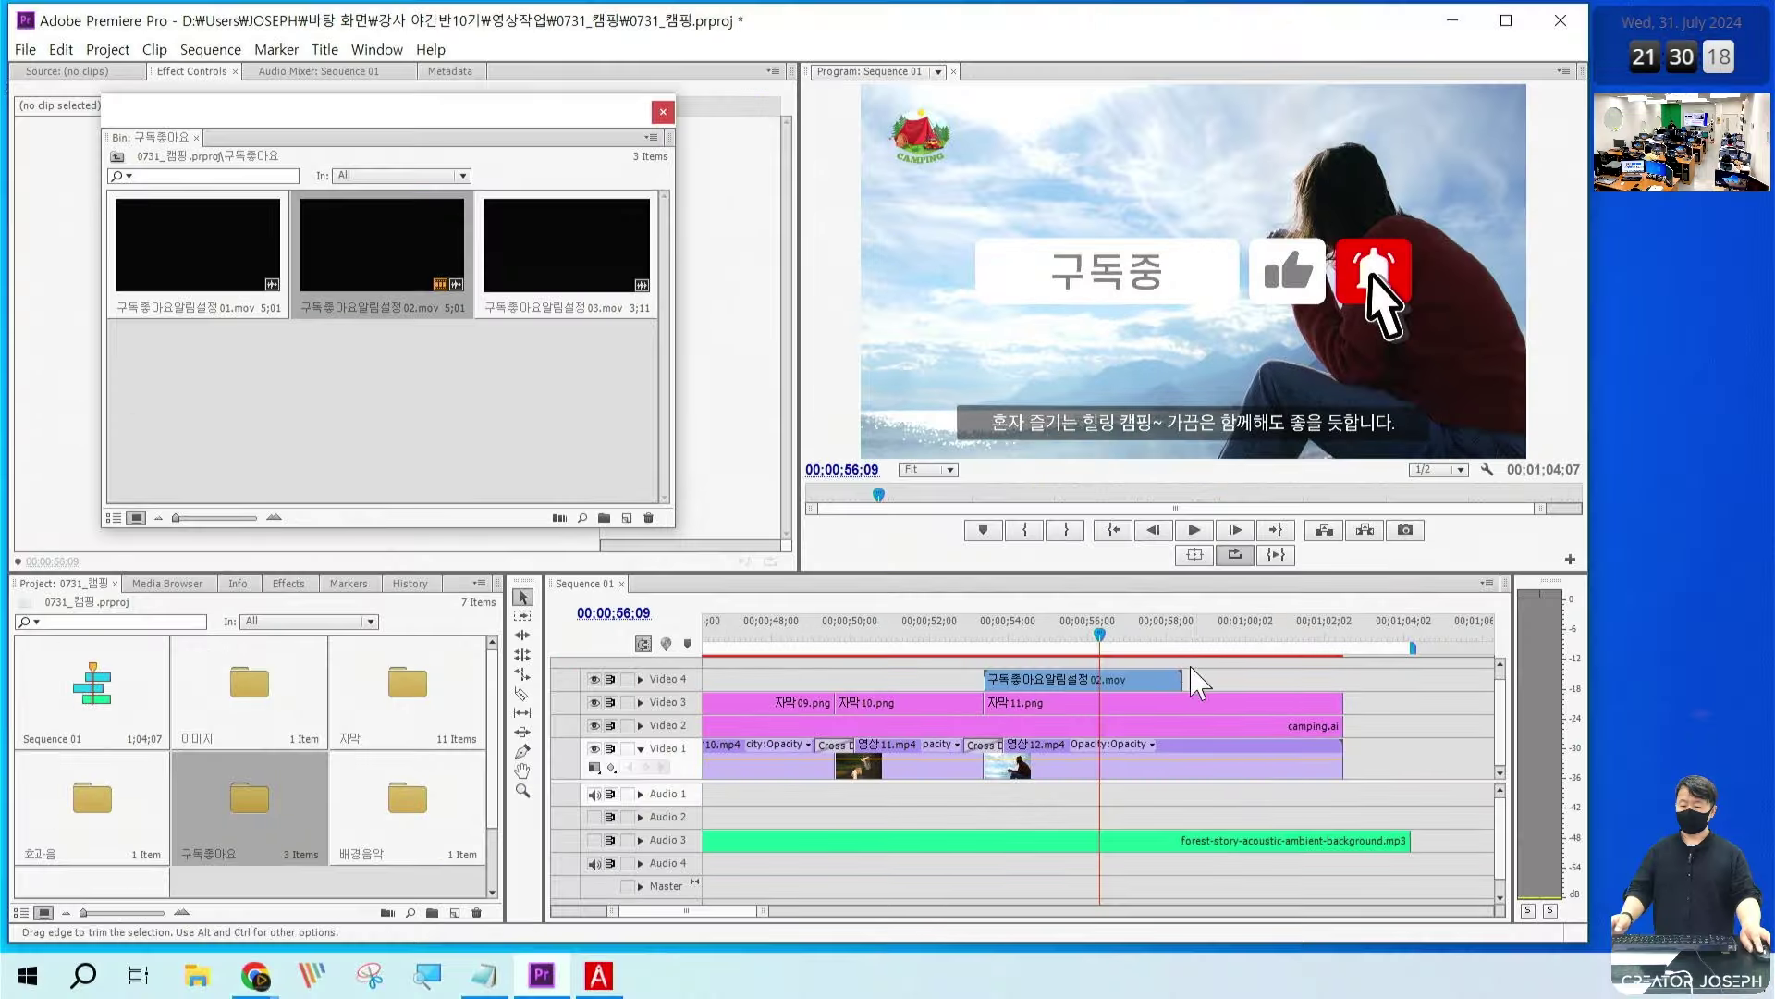
{"action": "left_click_drag", "start_coordinate": [991, 270], "coordinate": [856, 261]}
{"action": "left_click", "coordinate": [663, 112]}
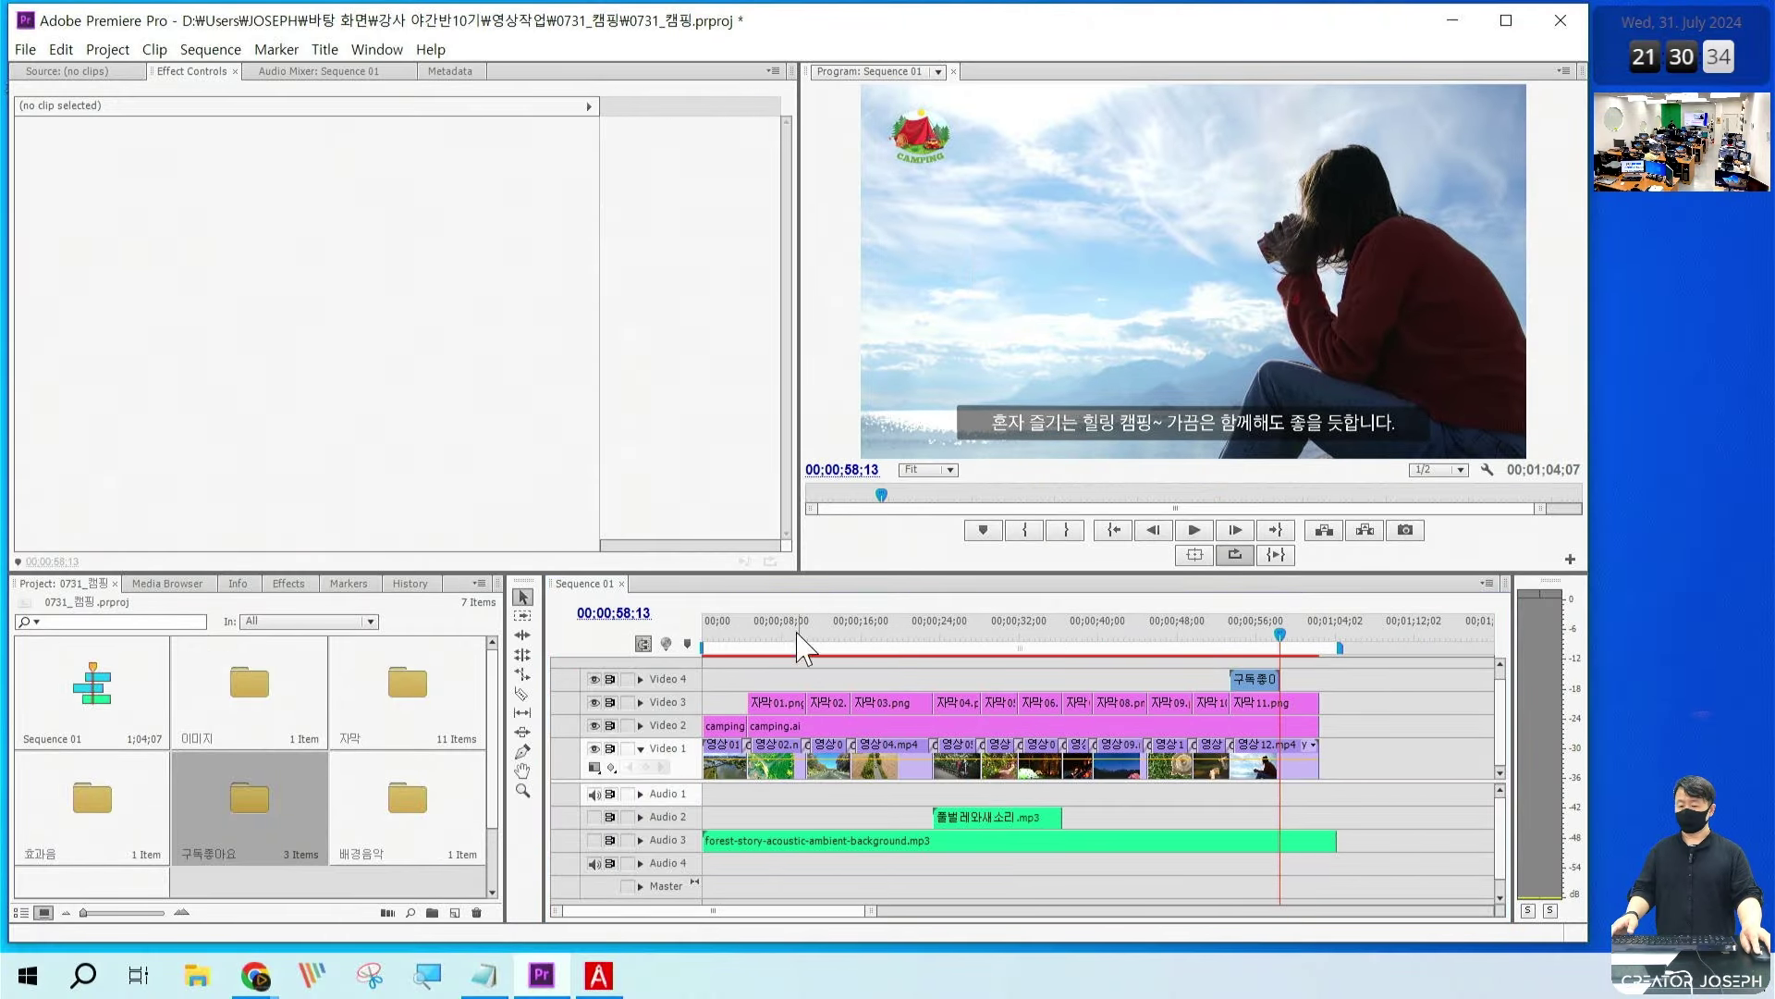
Step: Select all edit points of the captions on Video 3 and the logo clips on Video 2, and apply default transitions to them
{"action": "key", "text": "Home"}
{"action": "key", "text": "backslash"}
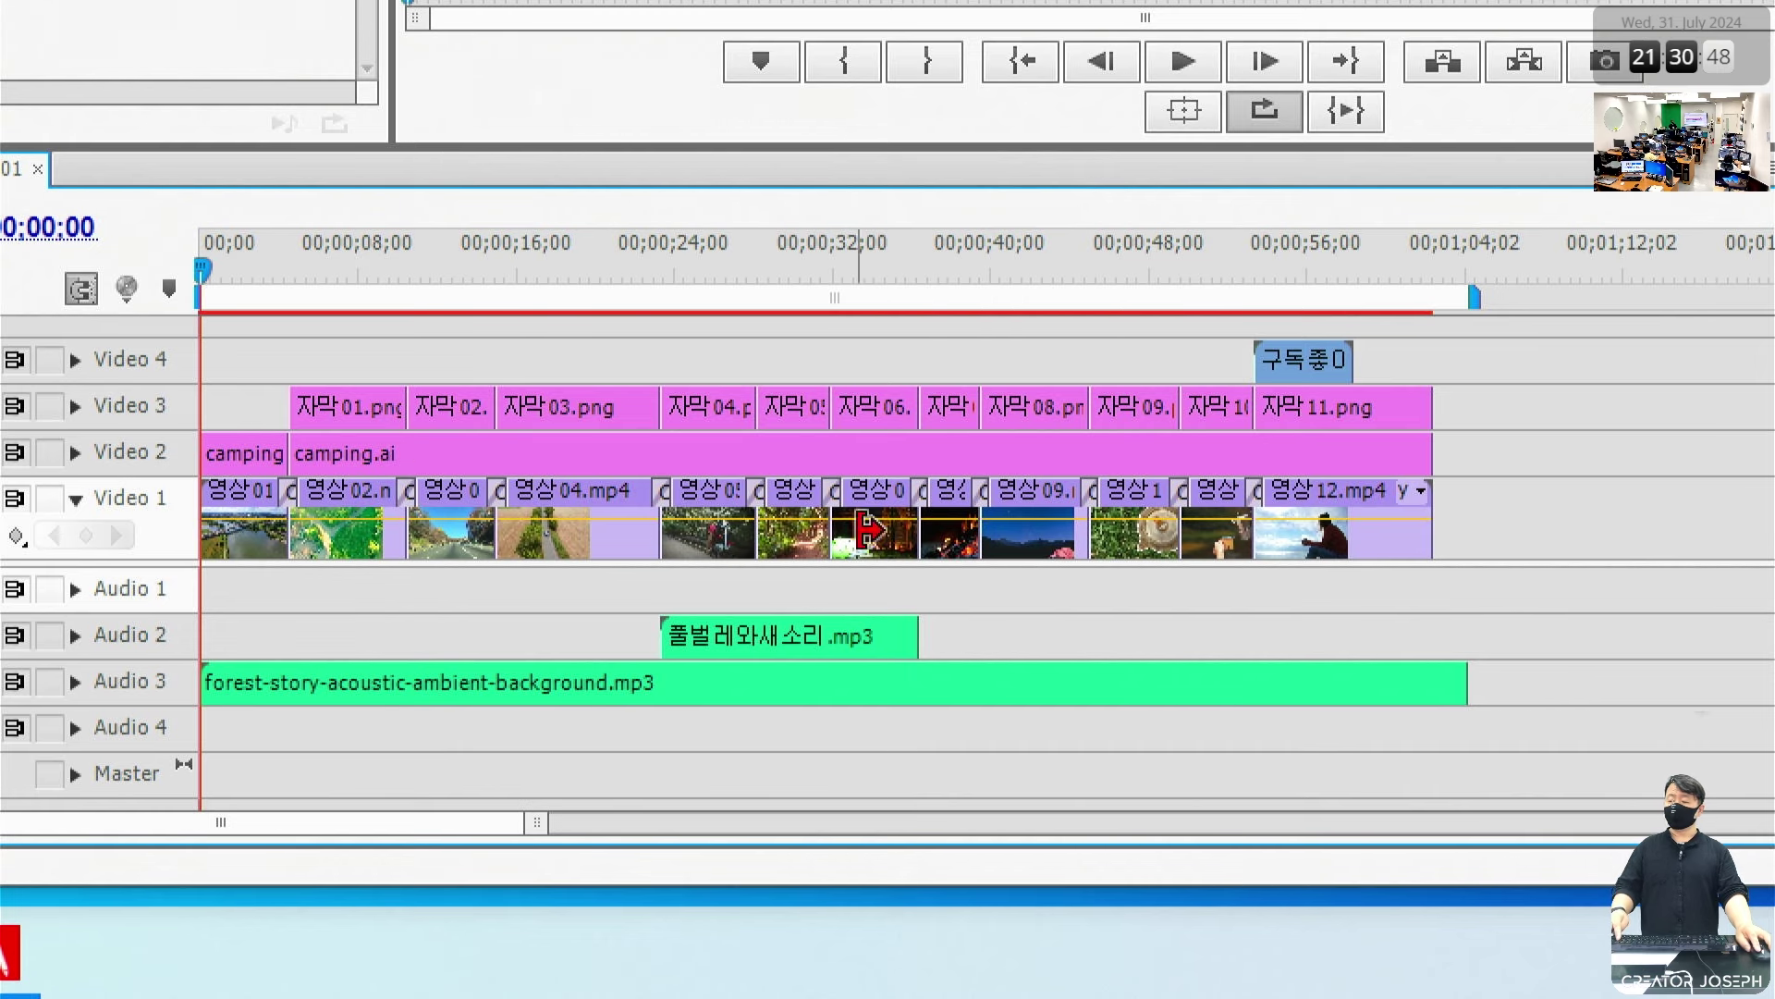
{"action": "key", "text": "backslash"}
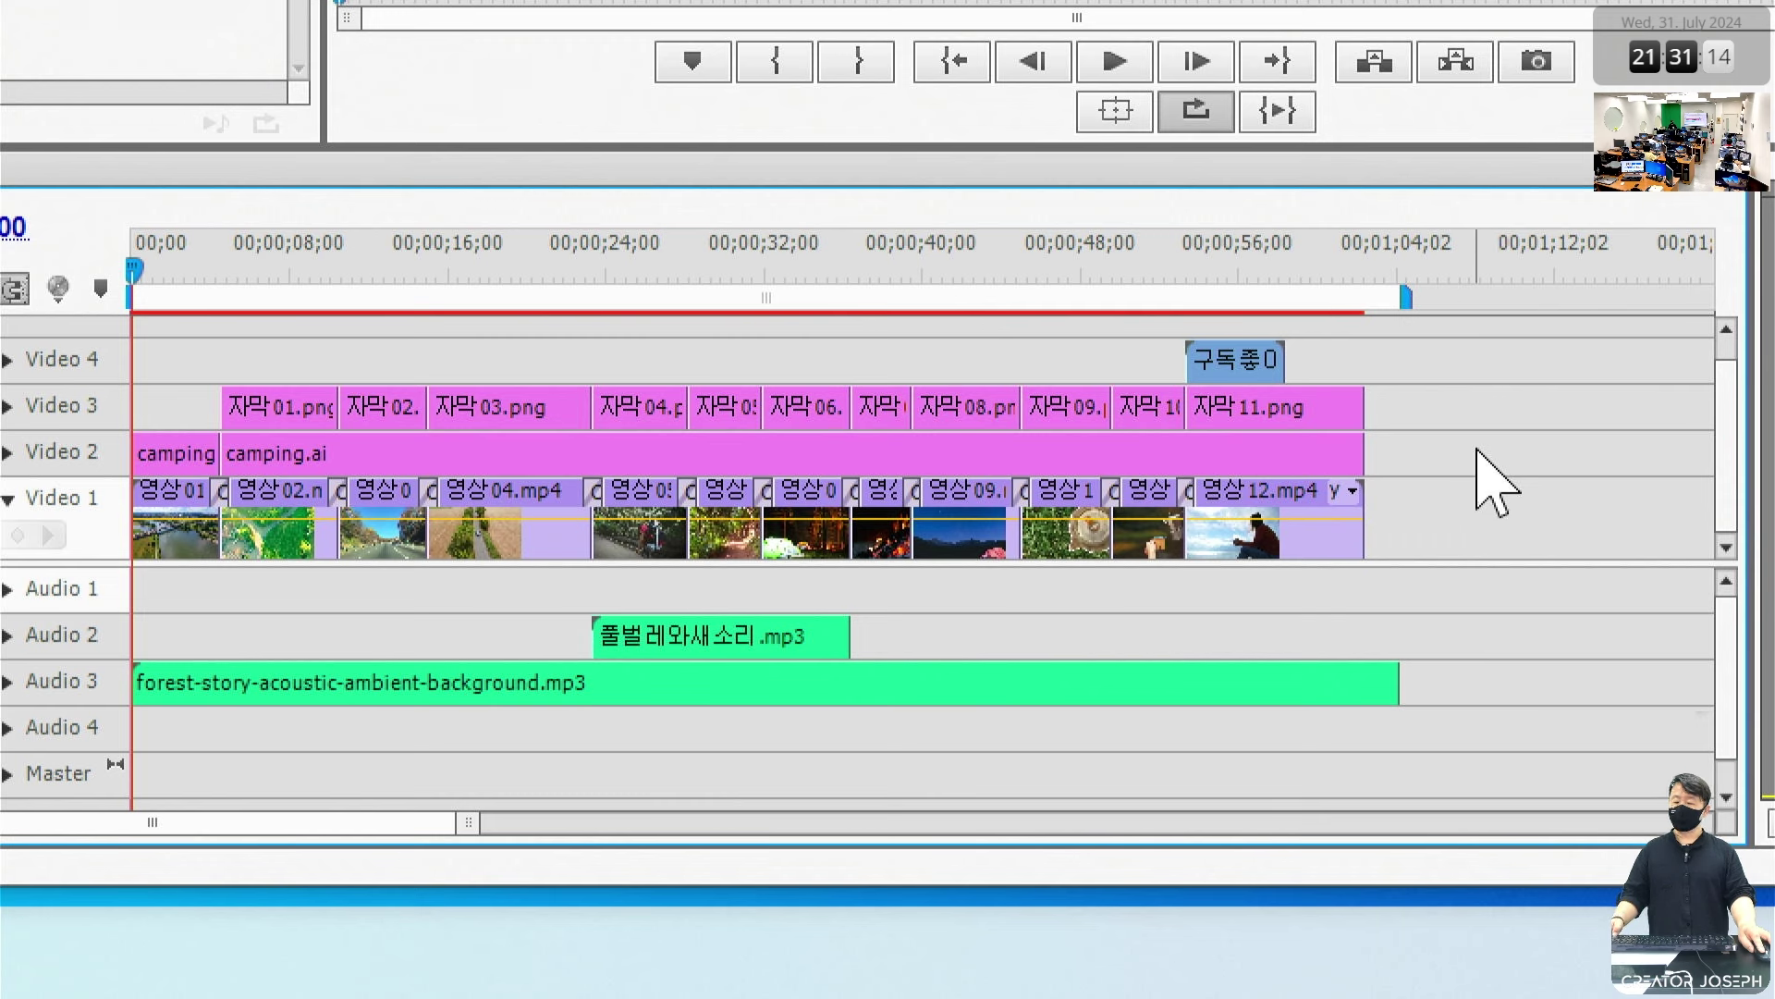
{"action": "left_click_drag", "start_coordinate": [1477, 449], "coordinate": [94, 399]}
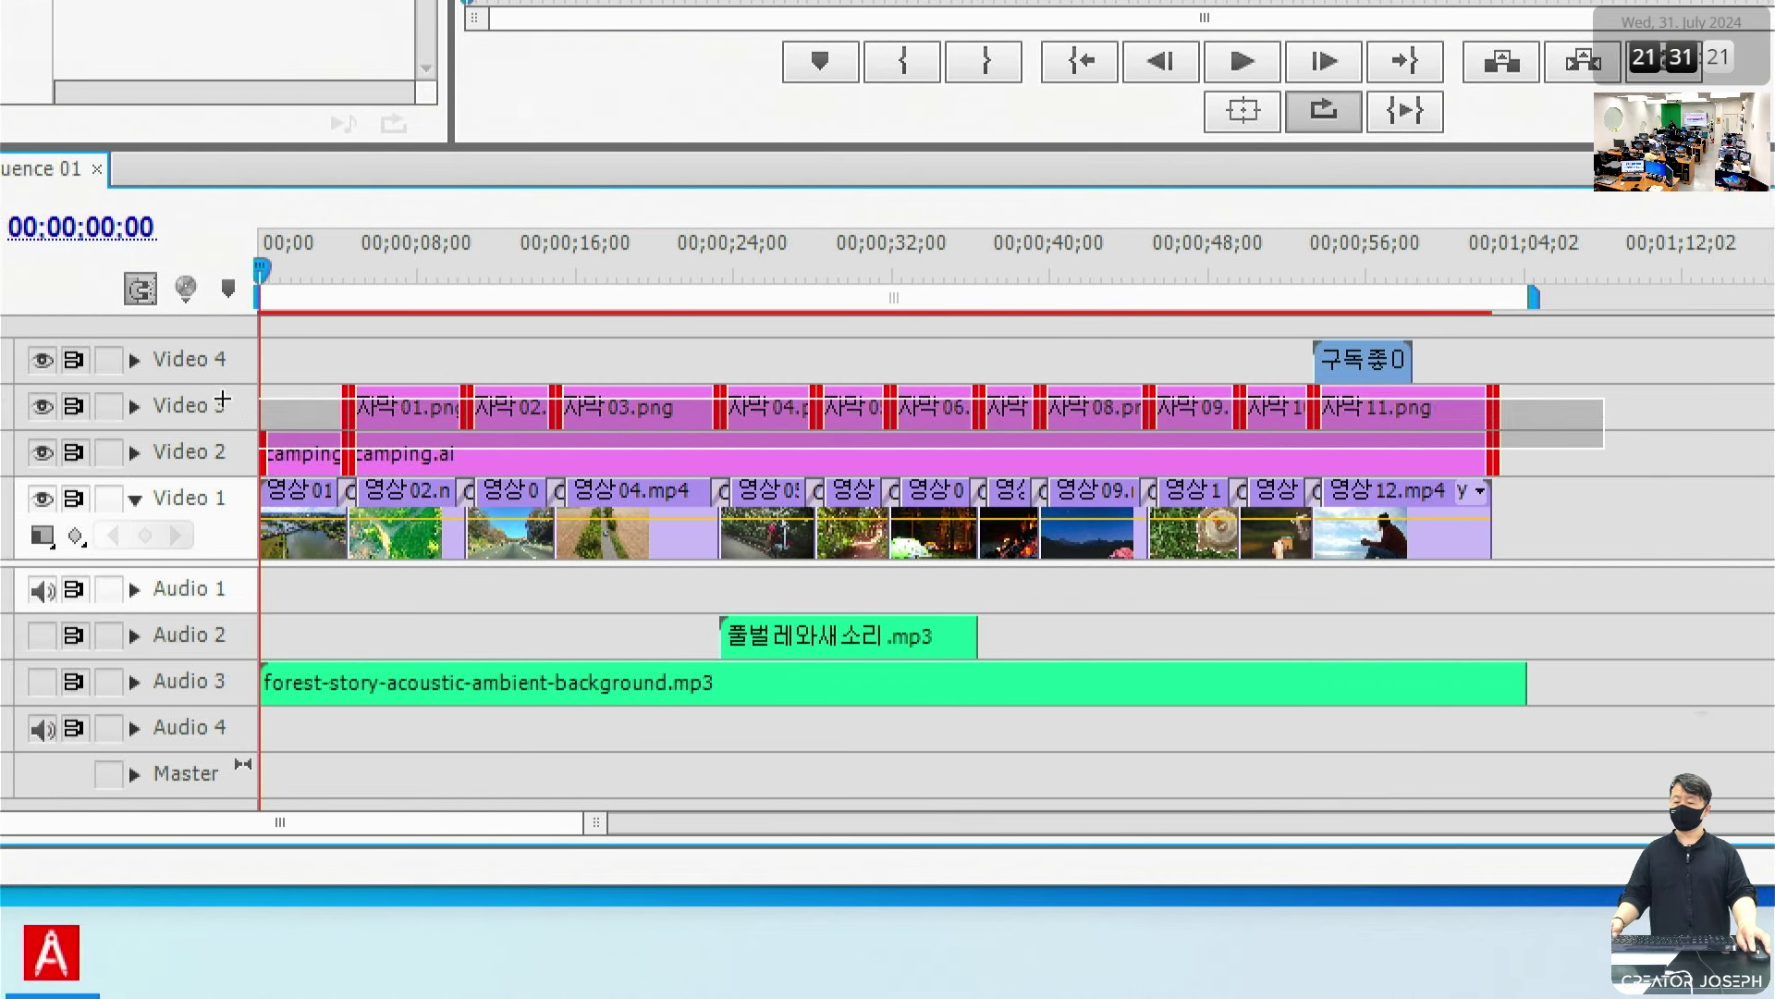
{"action": "left_click_drag", "start_coordinate": [222, 400], "coordinate": [222, 400]}
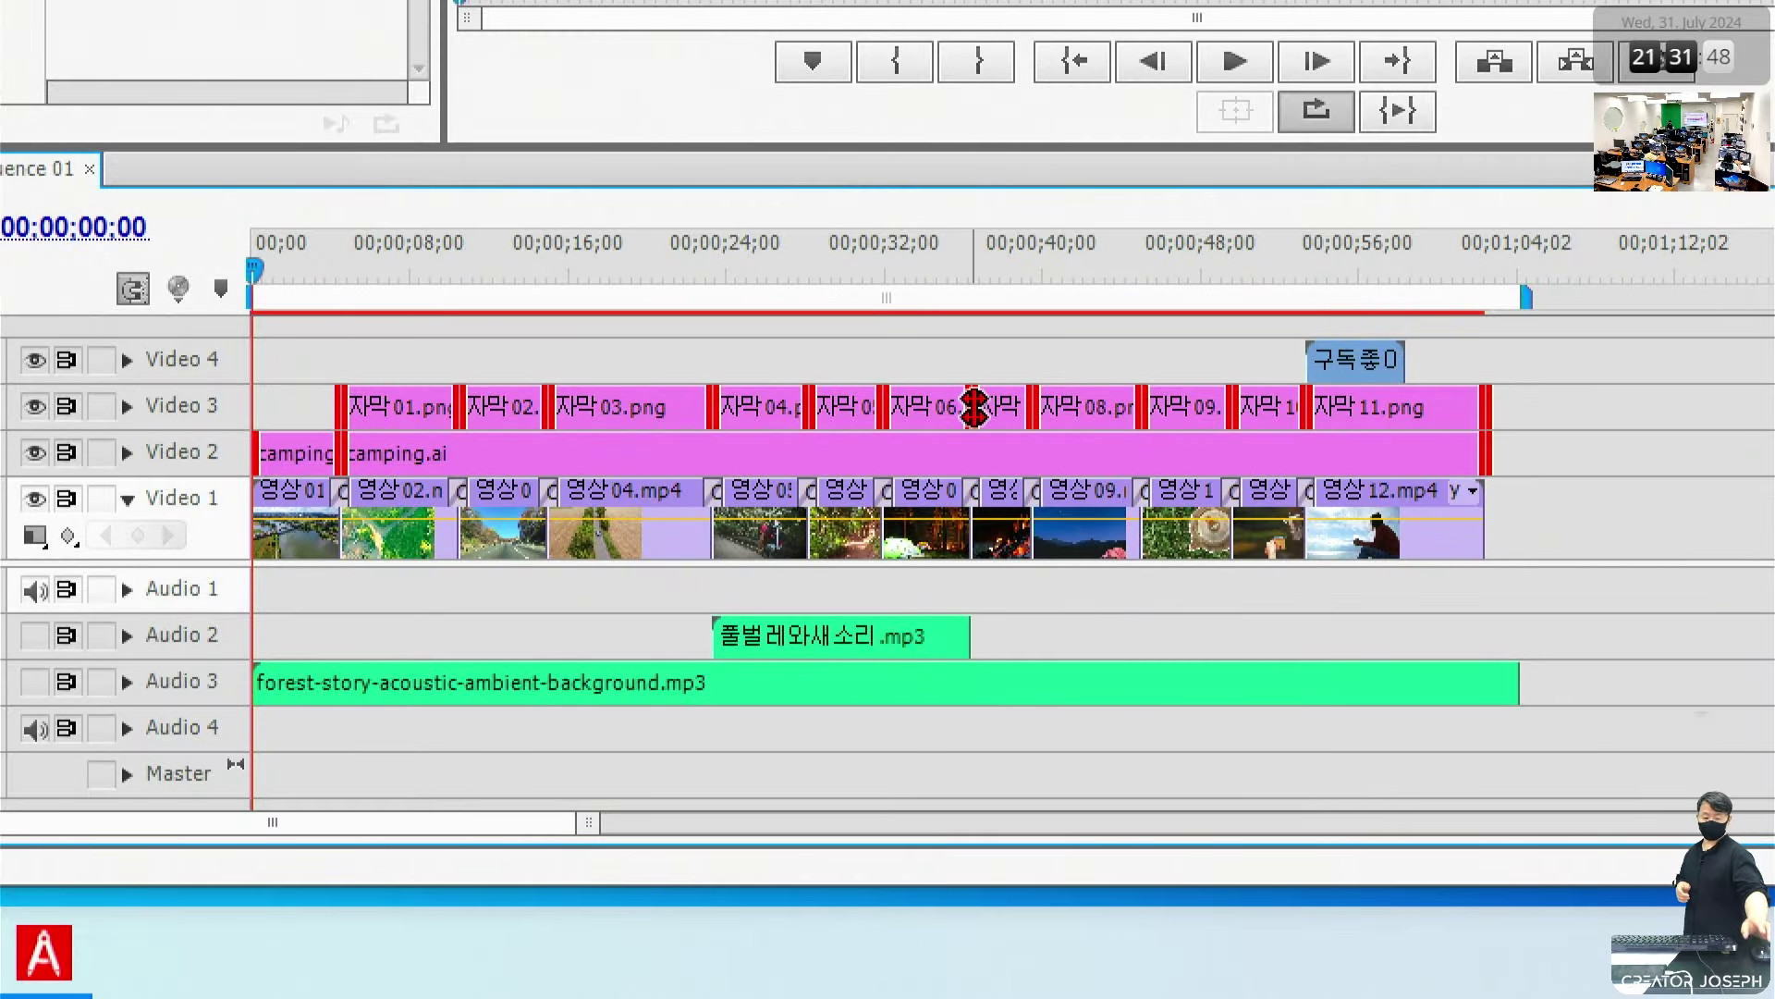
{"action": "right_click", "coordinate": [973, 407]}
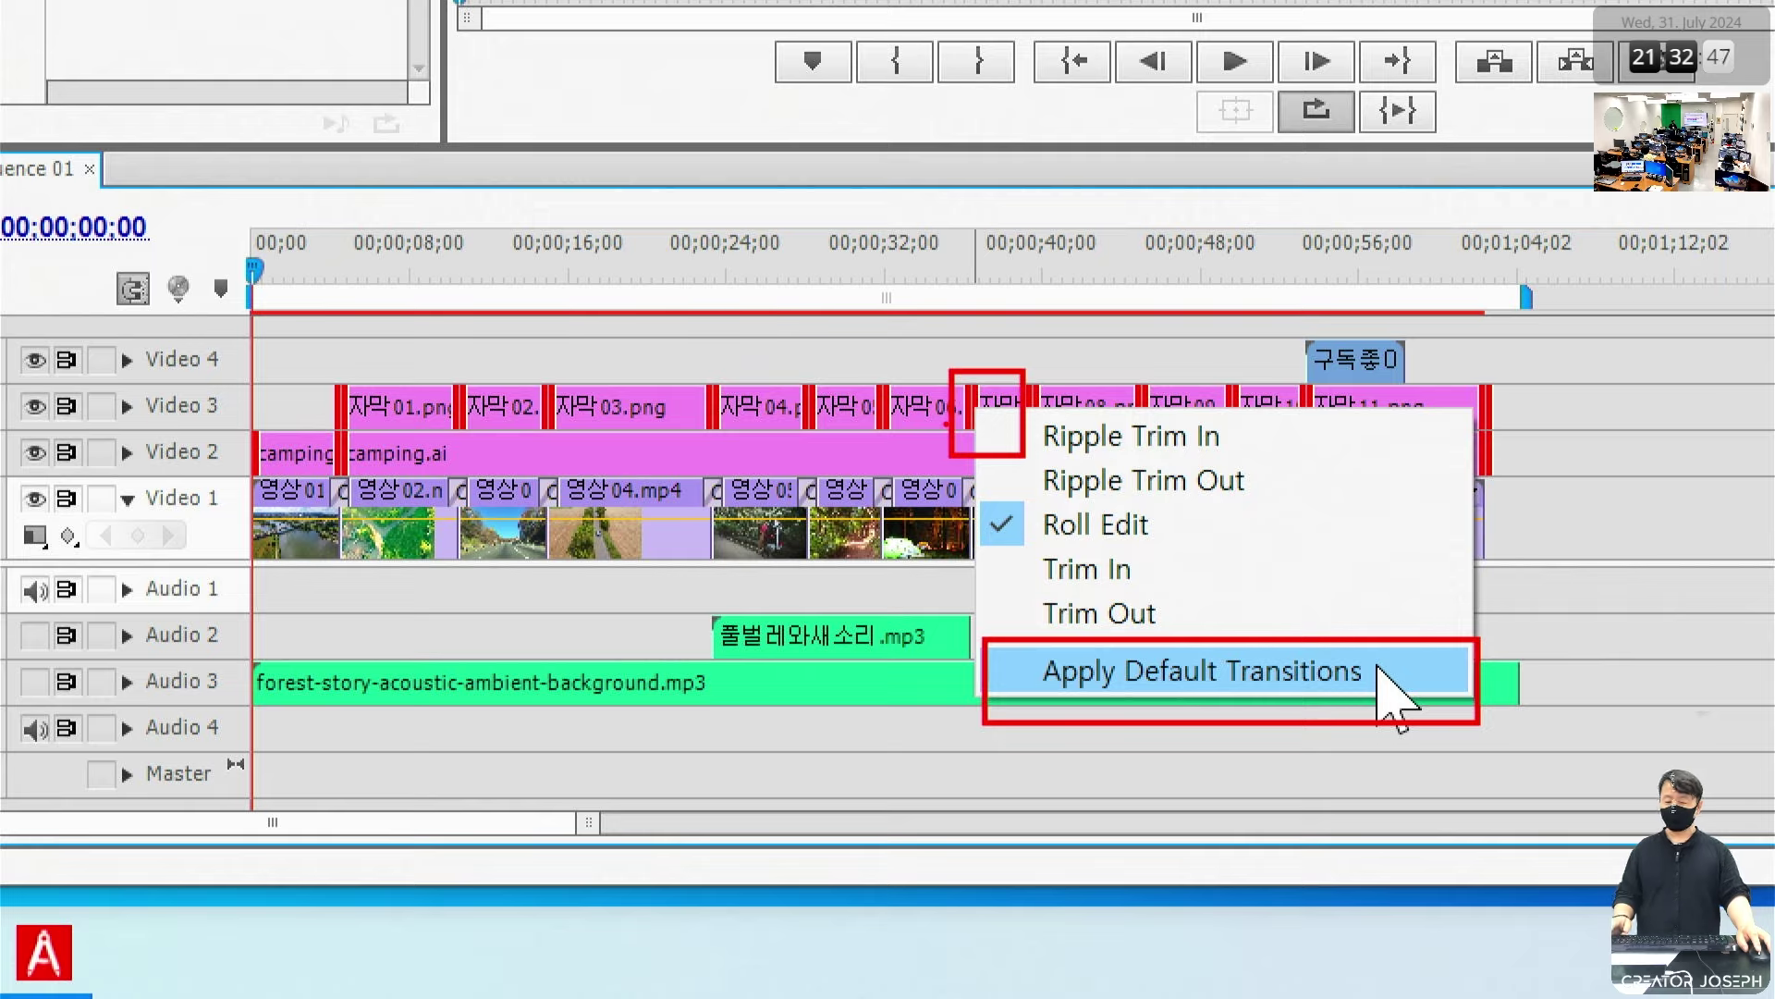
{"action": "left_click", "coordinate": [1378, 667]}
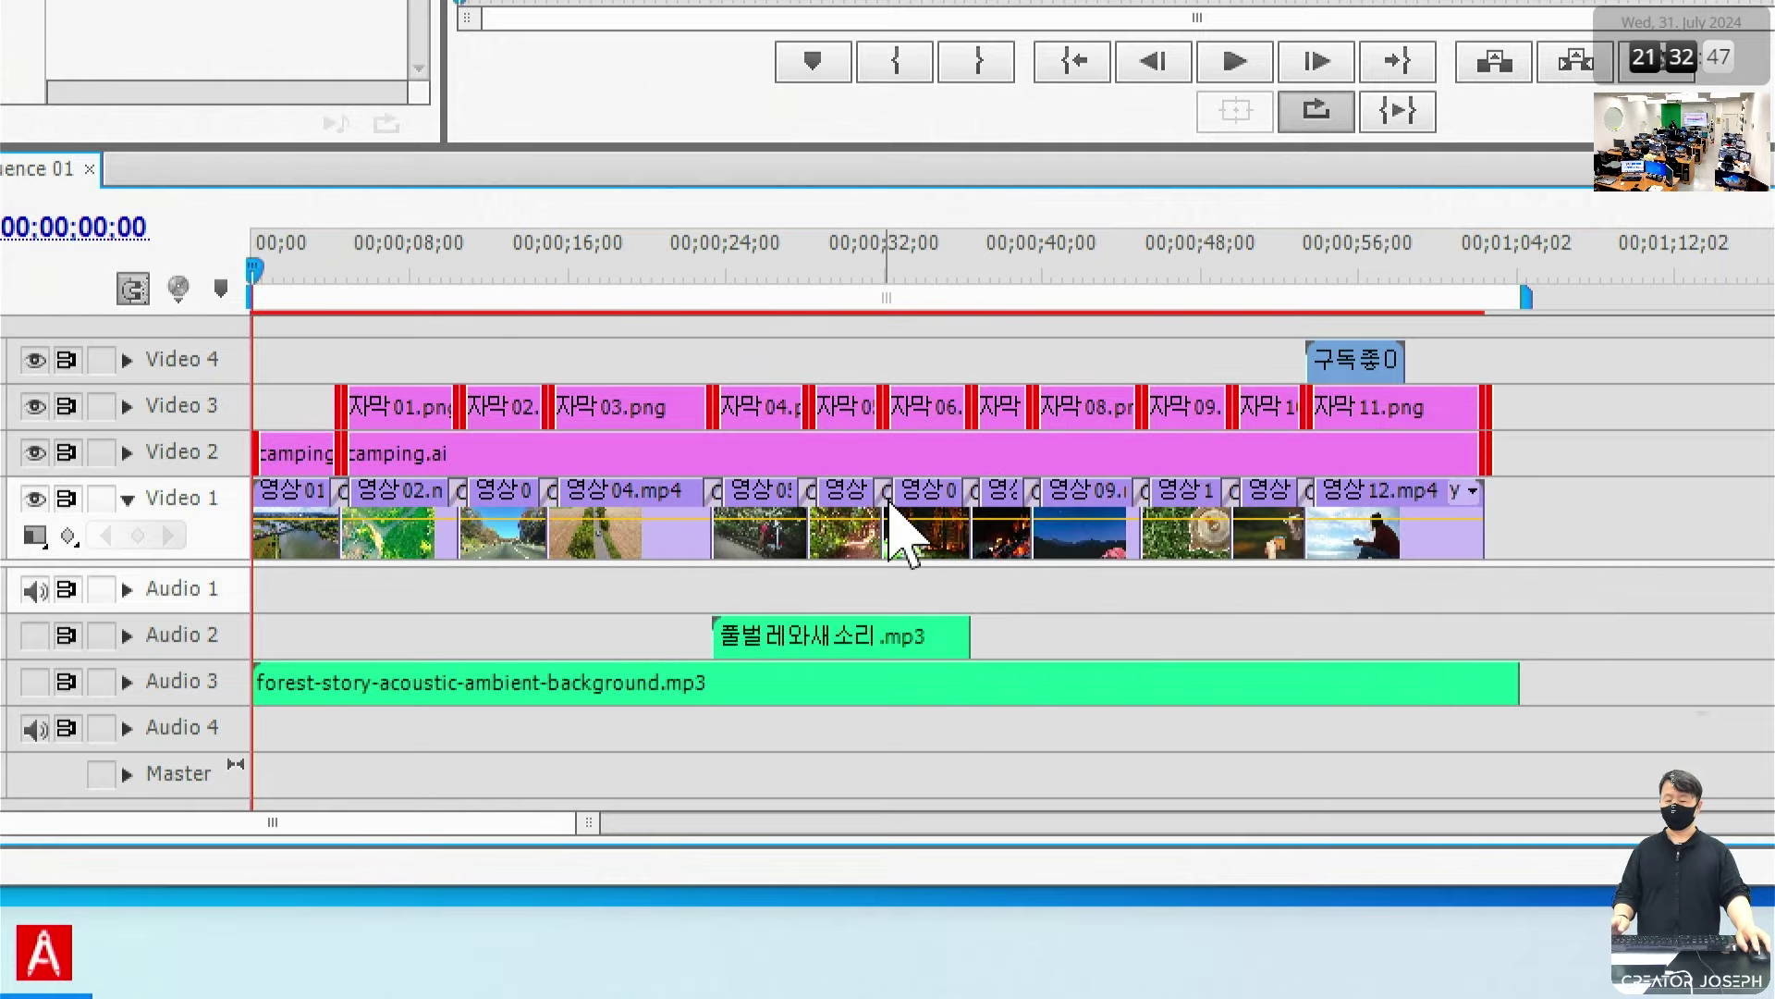
{"action": "right_click", "coordinate": [1145, 396]}
{"action": "left_click", "coordinate": [1230, 661]}
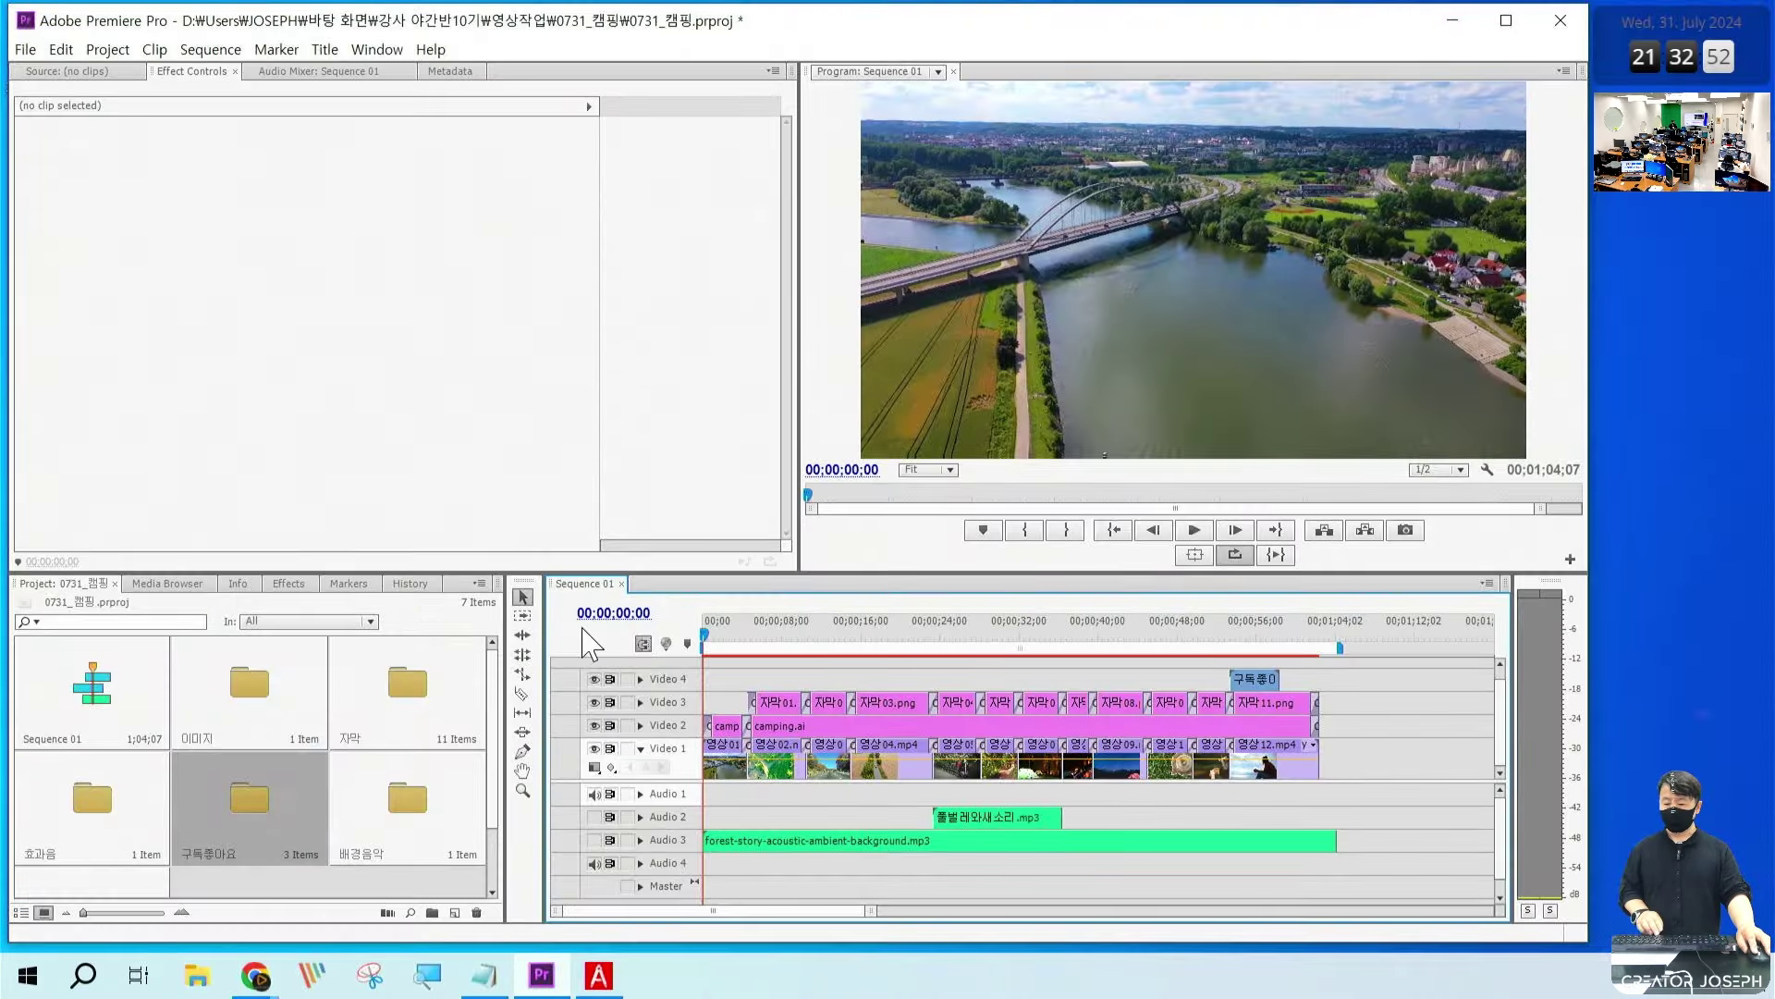
Step: Preview the opening of the sequence, and turn on the sound output of the Audio 3 and Audio 2 tracks
{"action": "key", "text": "space"}
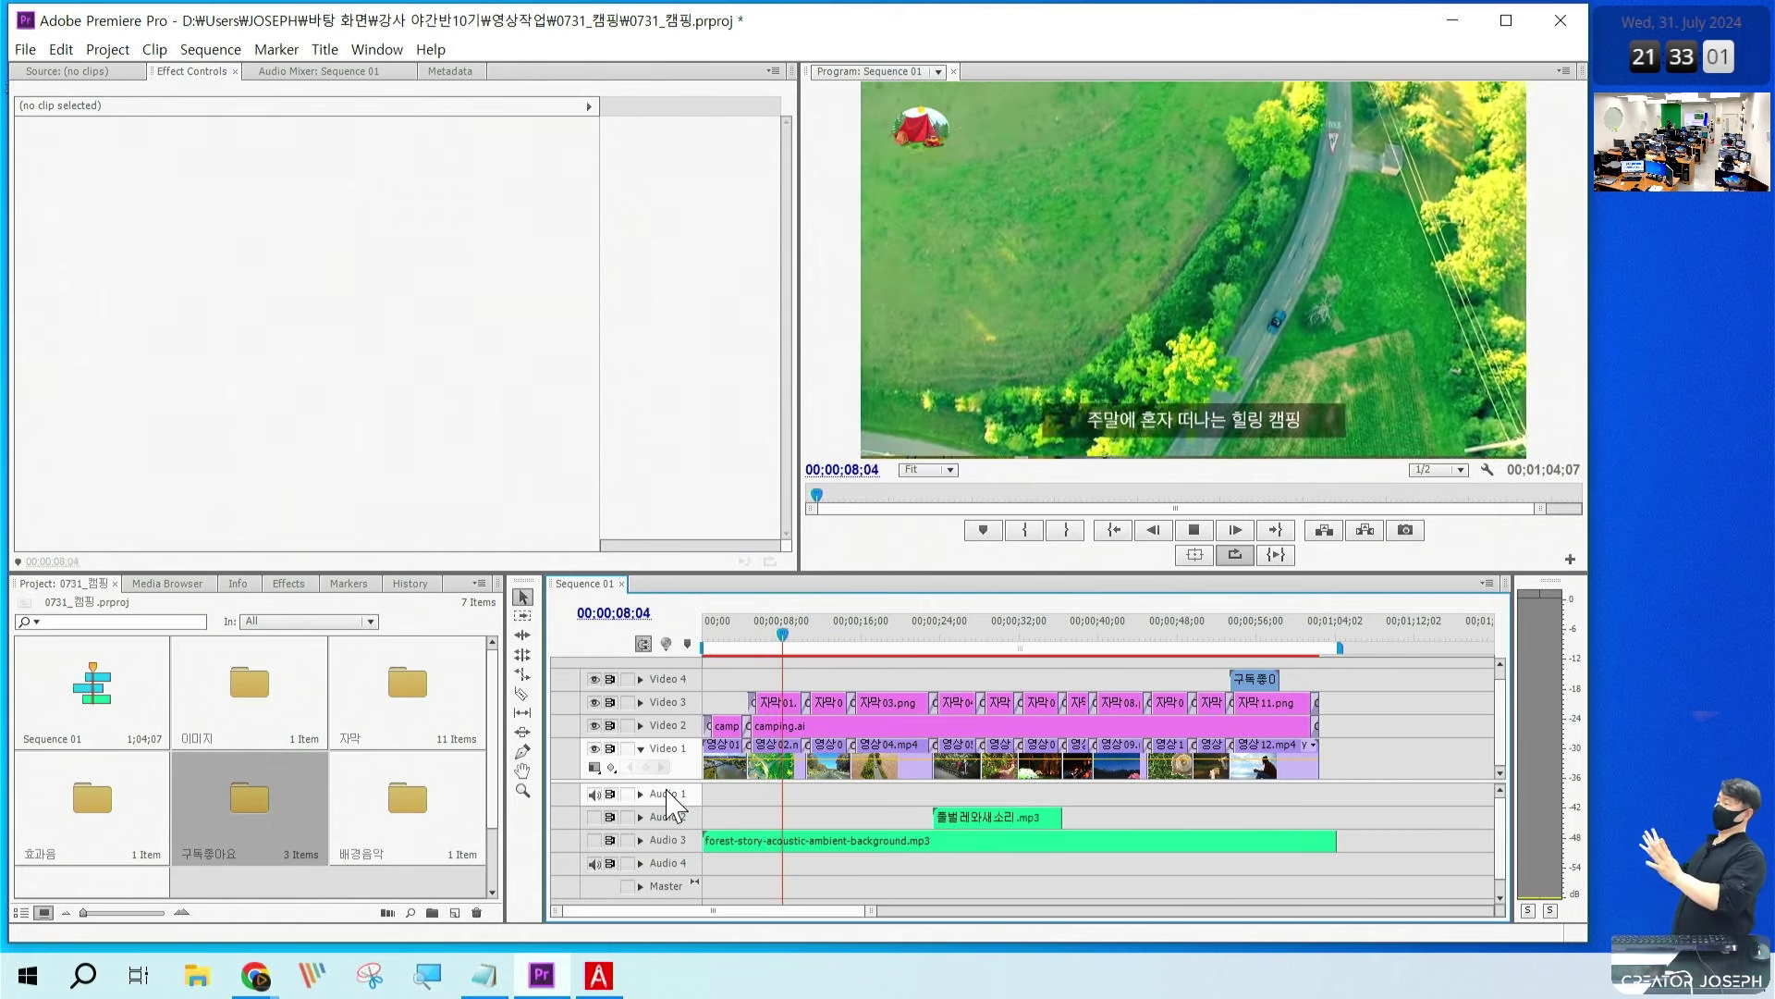
{"action": "key", "text": "space"}
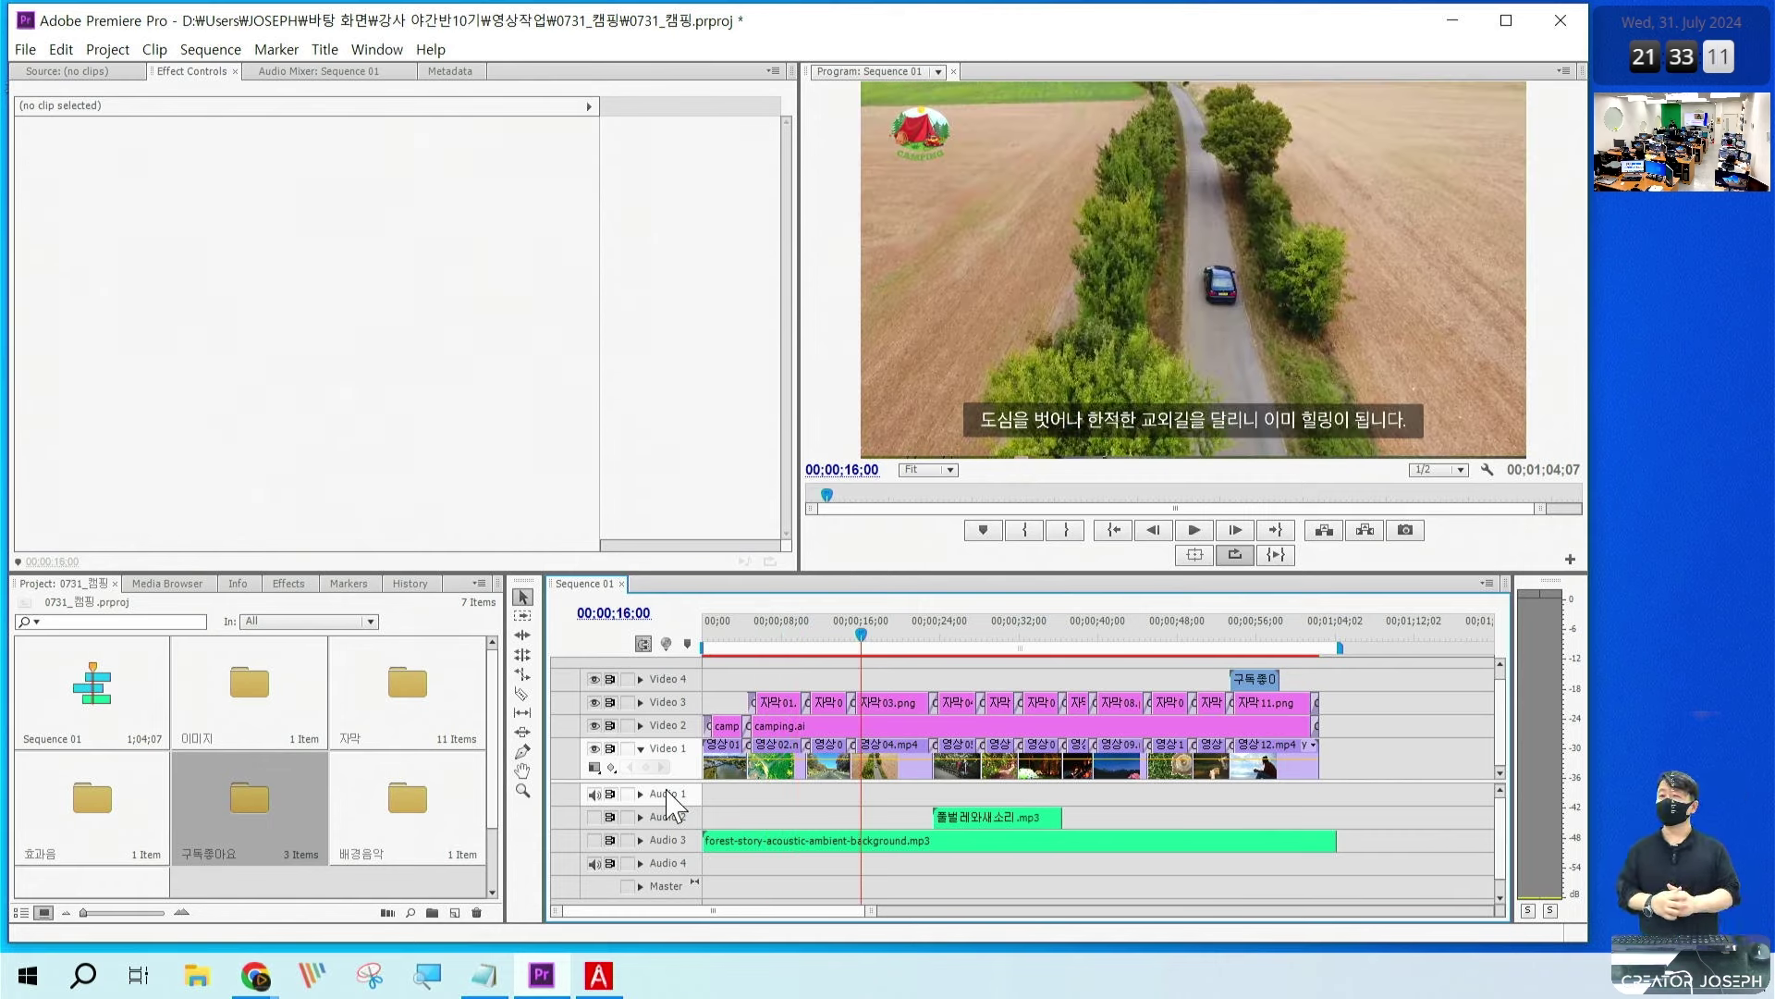
{"action": "left_click", "coordinate": [594, 840]}
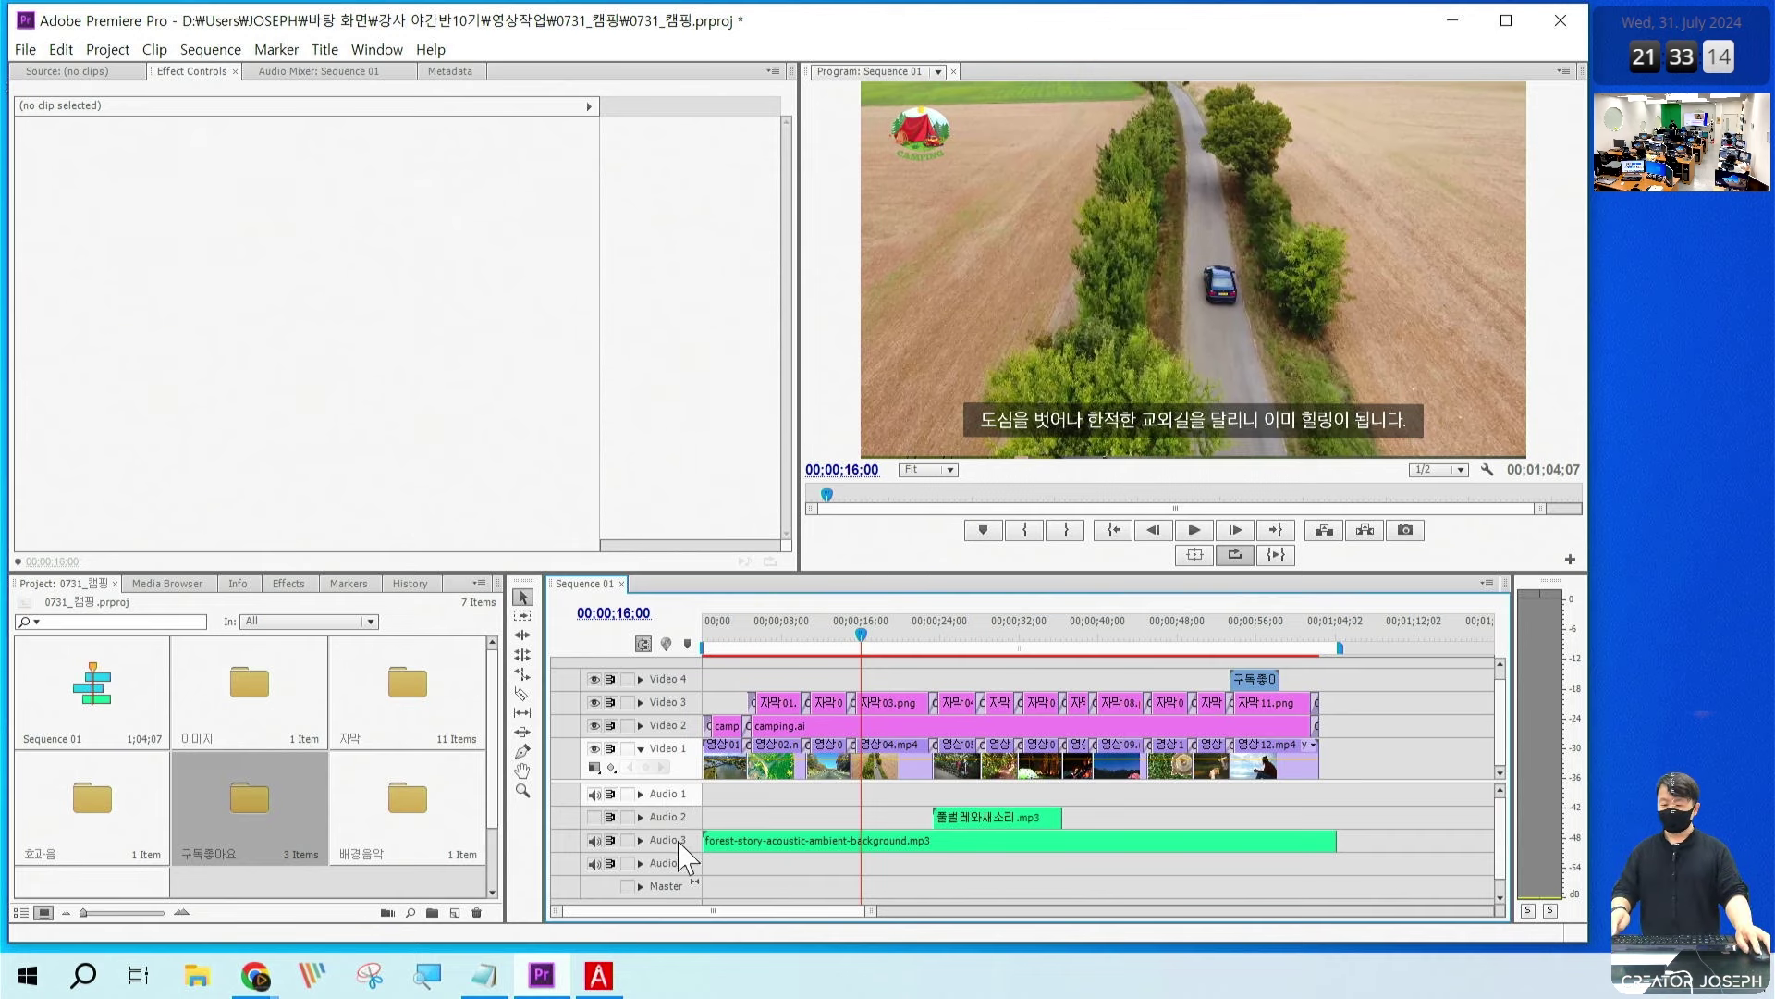
{"action": "left_click", "coordinate": [594, 816]}
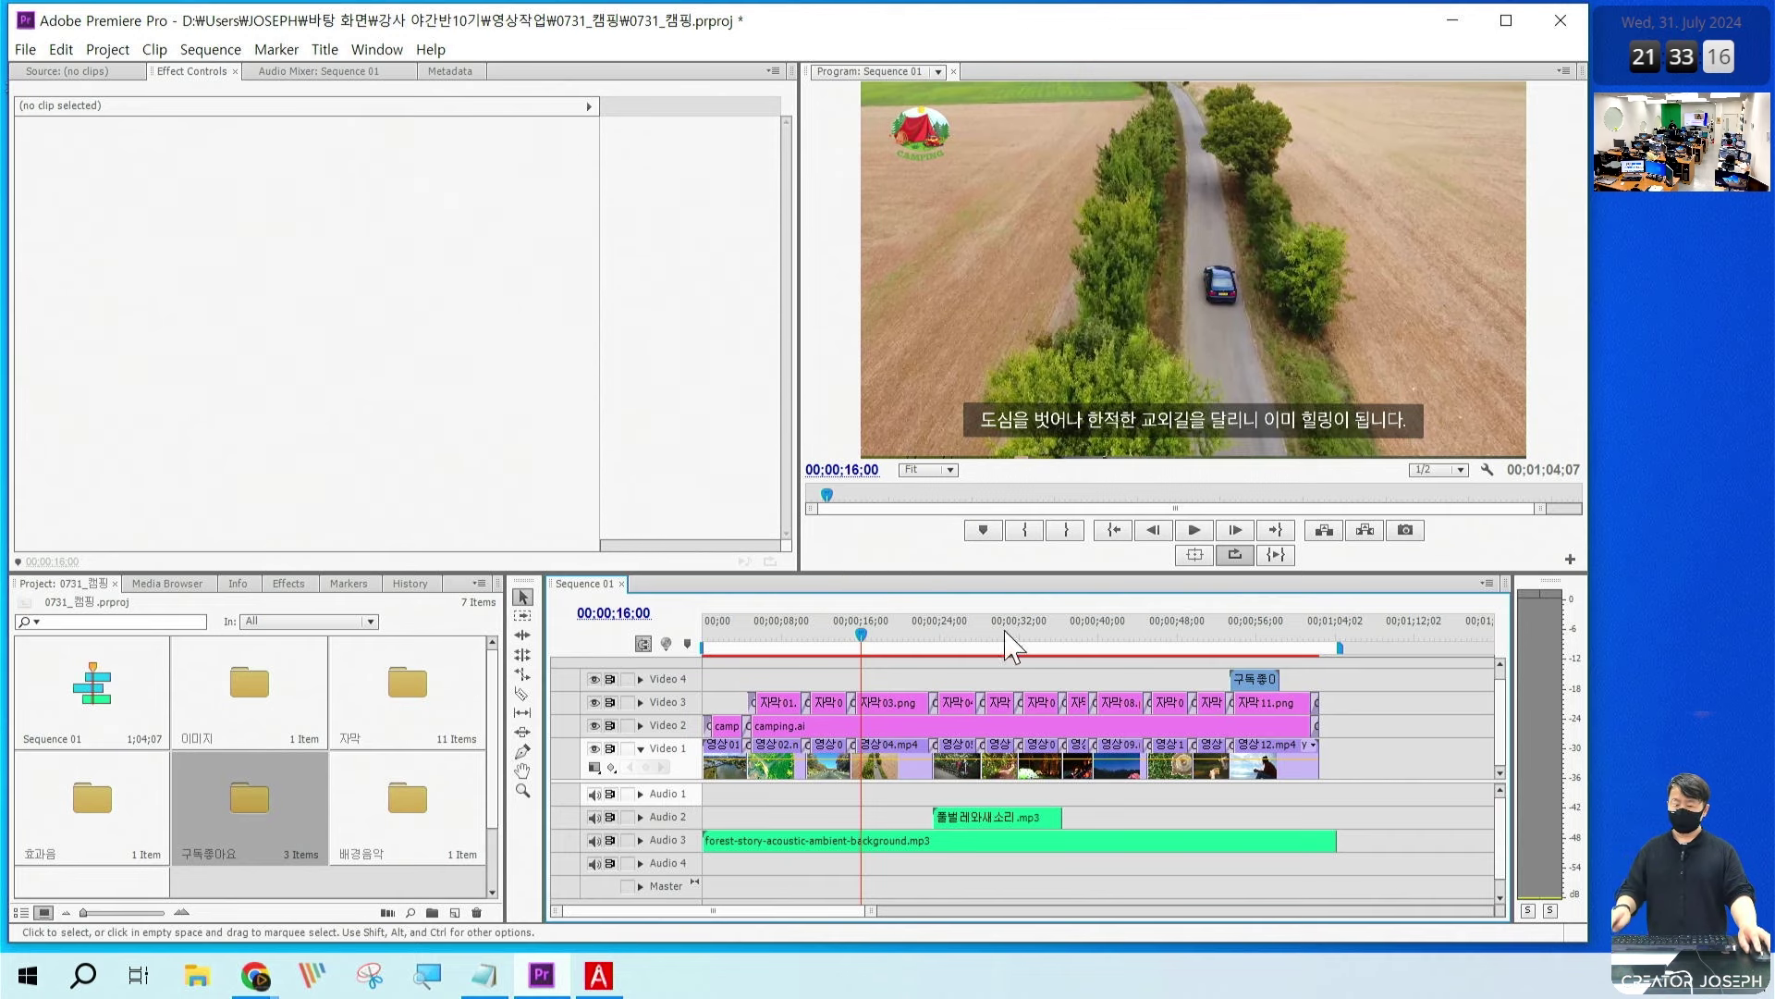
Step: Switch to the textbook 교재.pdf in PDF Architect and find the encoding section on exporting media
{"action": "left_click", "coordinate": [605, 980]}
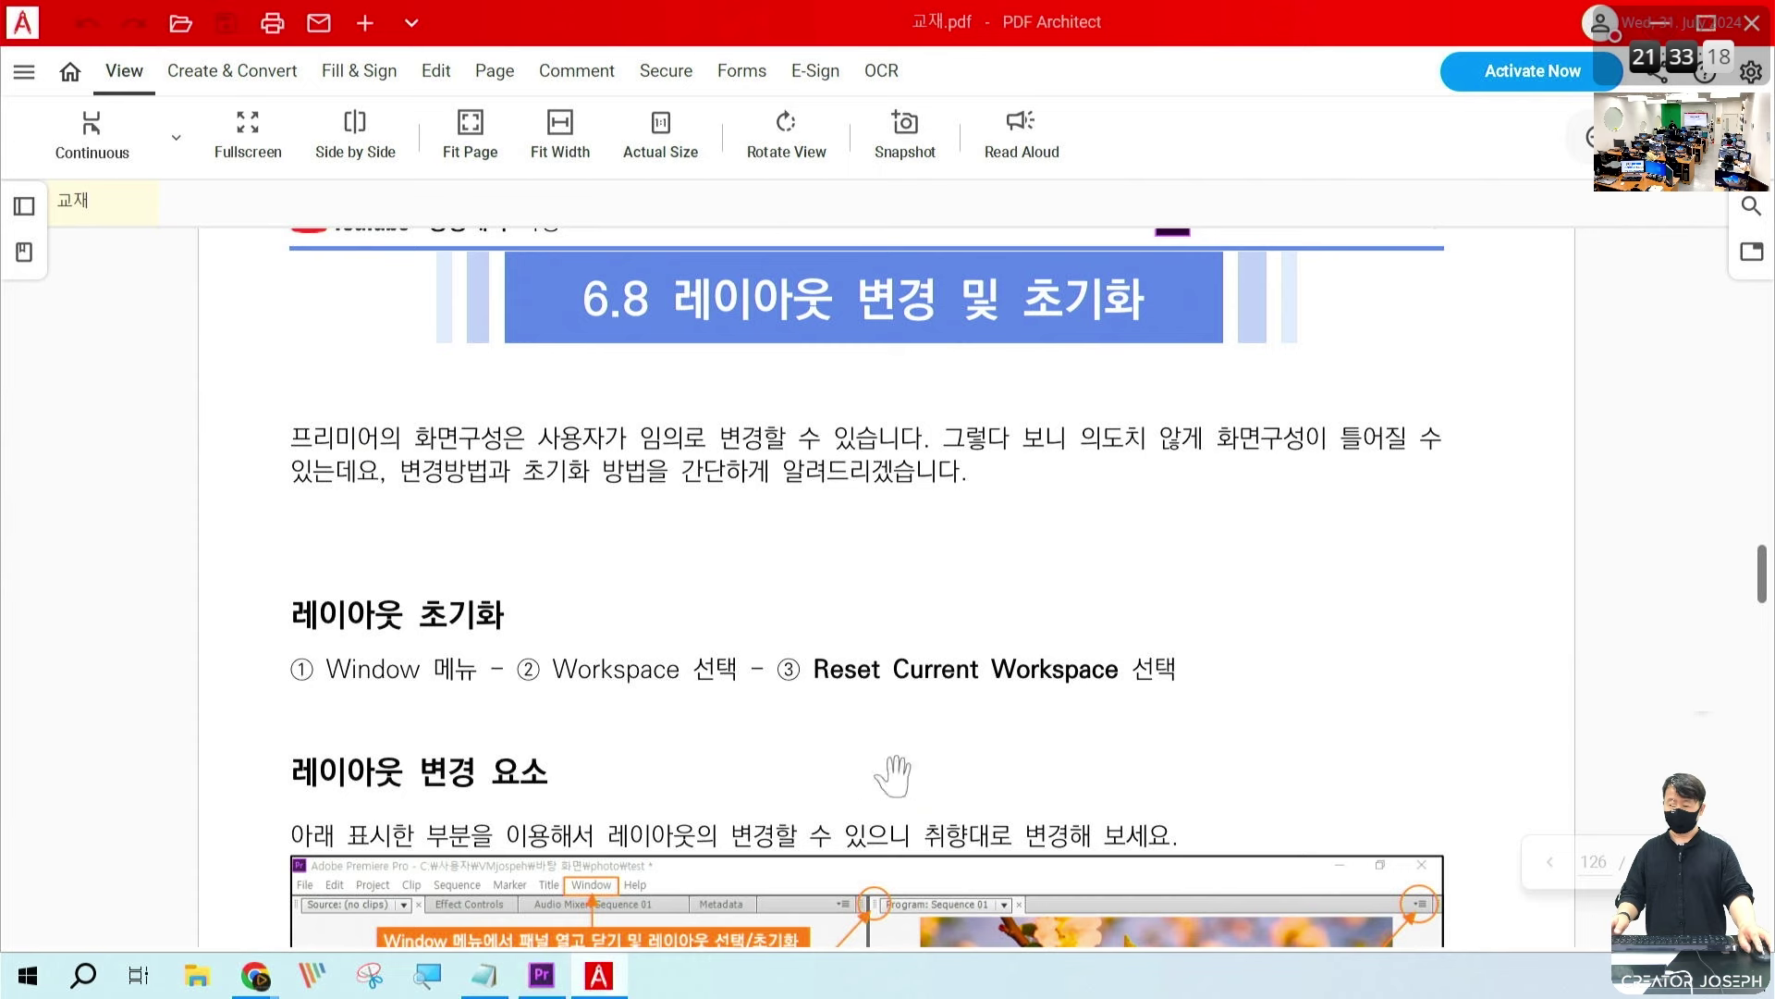
{"action": "scroll", "coordinate": [888, 591], "scroll_direction": "up", "scroll_amount": 1}
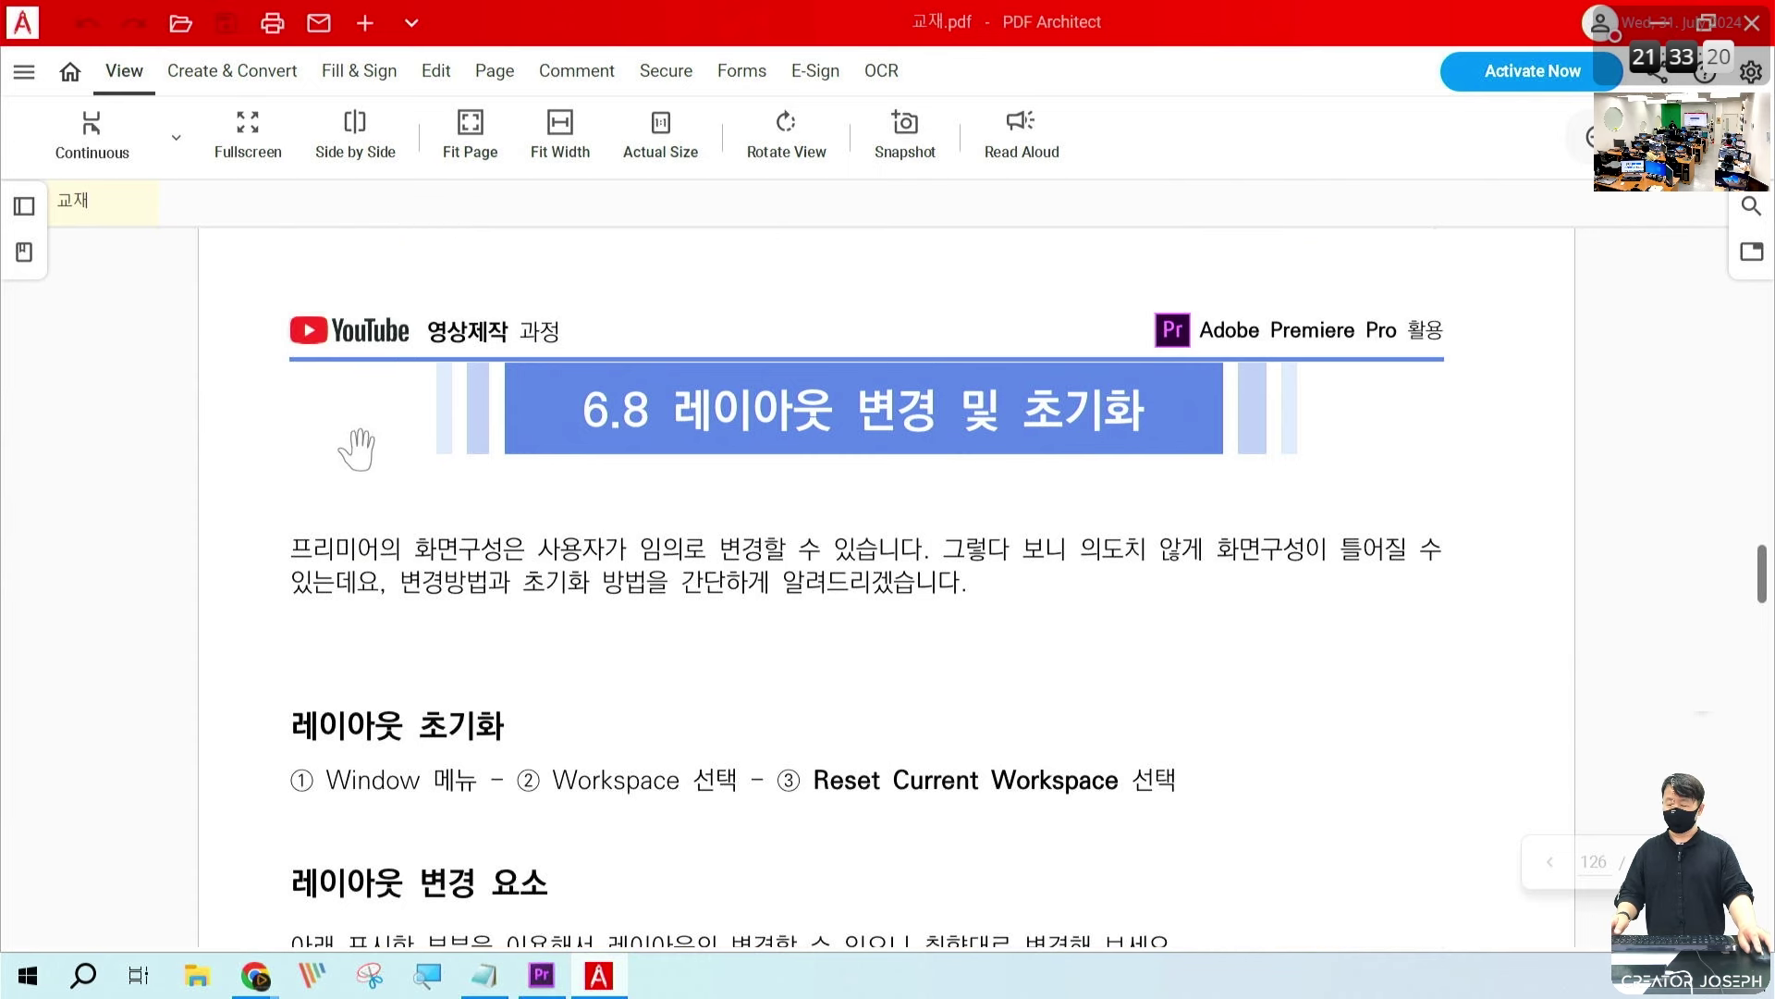
{"action": "scroll", "coordinate": [837, 570], "scroll_direction": "down", "scroll_amount": 4}
{"action": "scroll", "coordinate": [837, 570], "scroll_direction": "down", "scroll_amount": 15}
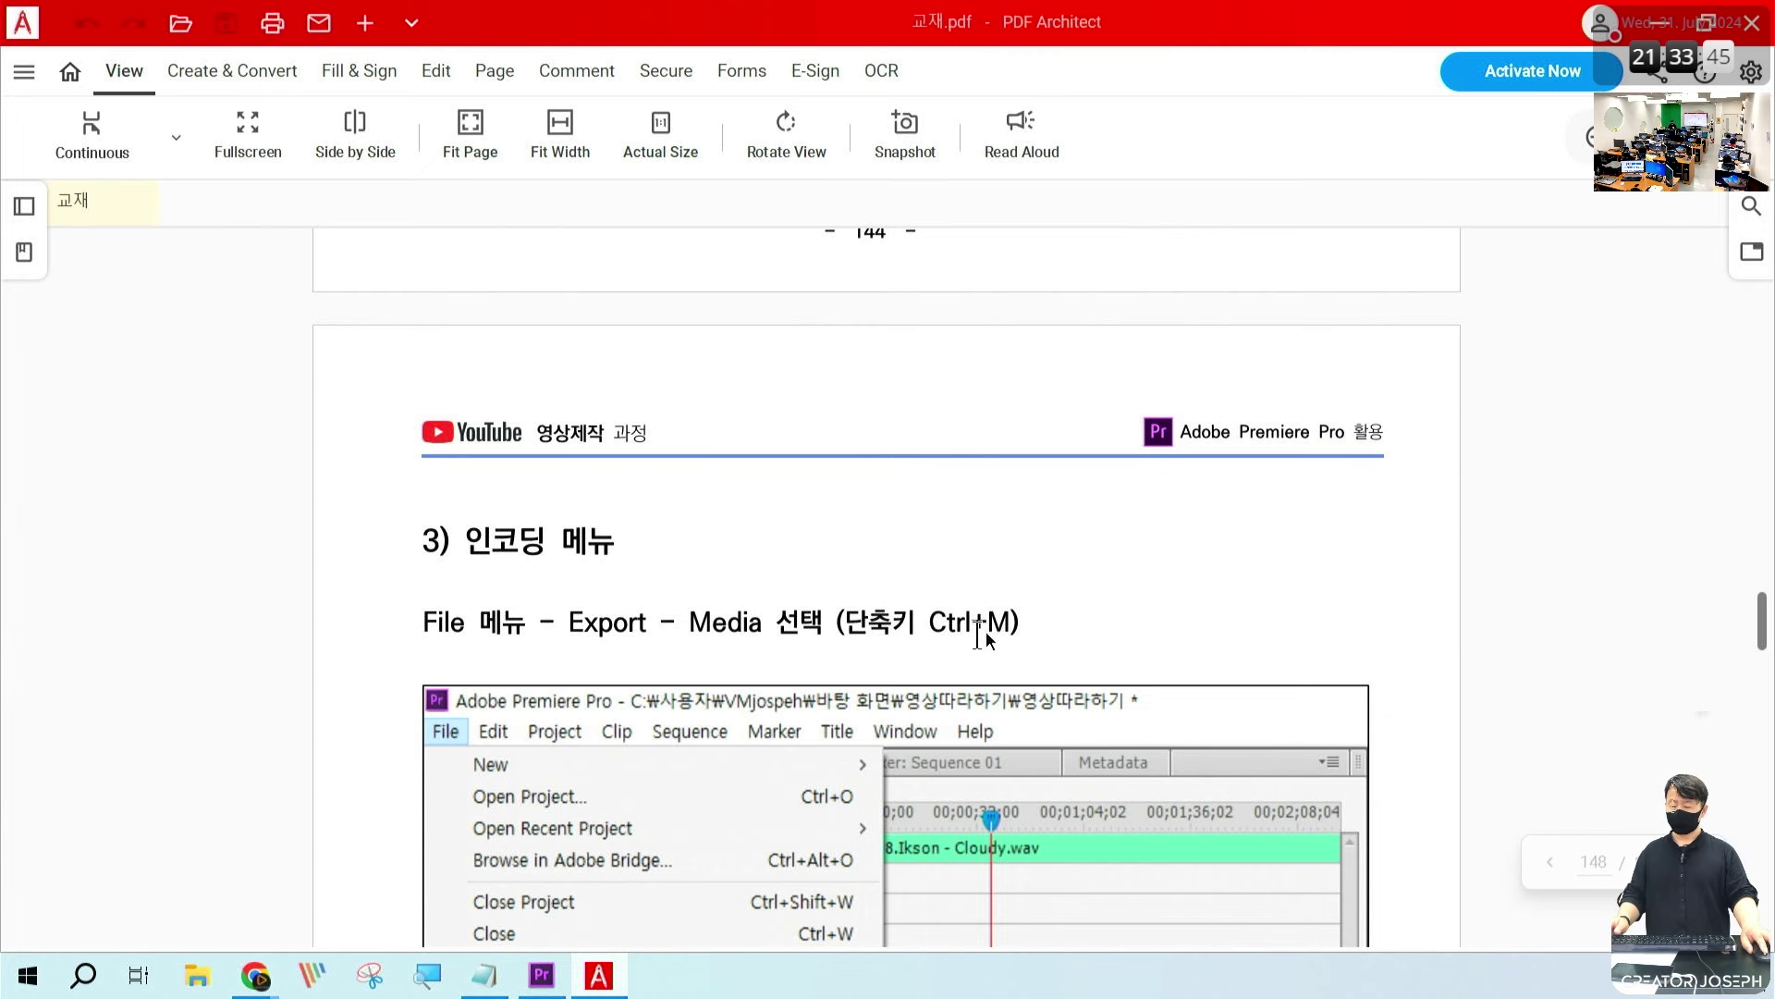
{"action": "scroll", "coordinate": [984, 647], "scroll_direction": "down", "scroll_amount": 6}
{"action": "scroll", "coordinate": [983, 650], "scroll_direction": "down", "scroll_amount": 10}
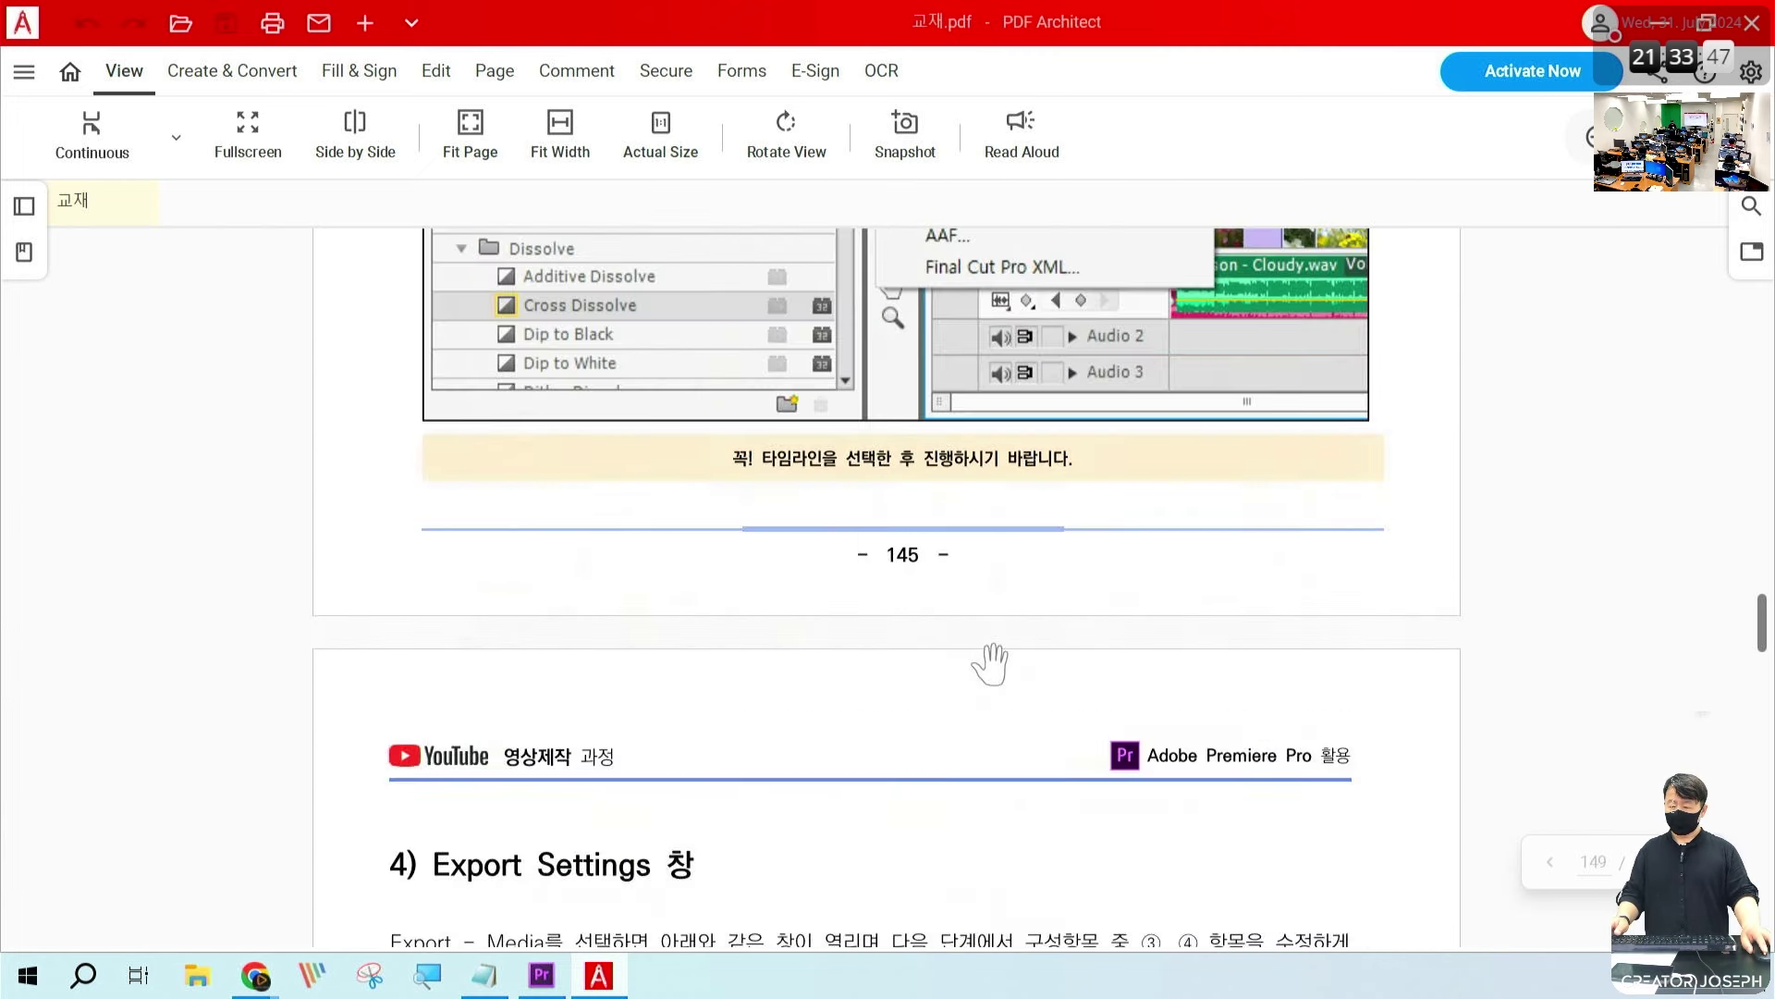
{"action": "scroll", "coordinate": [989, 652], "scroll_direction": "up", "scroll_amount": 2}
{"action": "scroll", "coordinate": [992, 648], "scroll_direction": "down", "scroll_amount": 1}
{"action": "scroll", "coordinate": [991, 645], "scroll_direction": "up", "scroll_amount": 1}
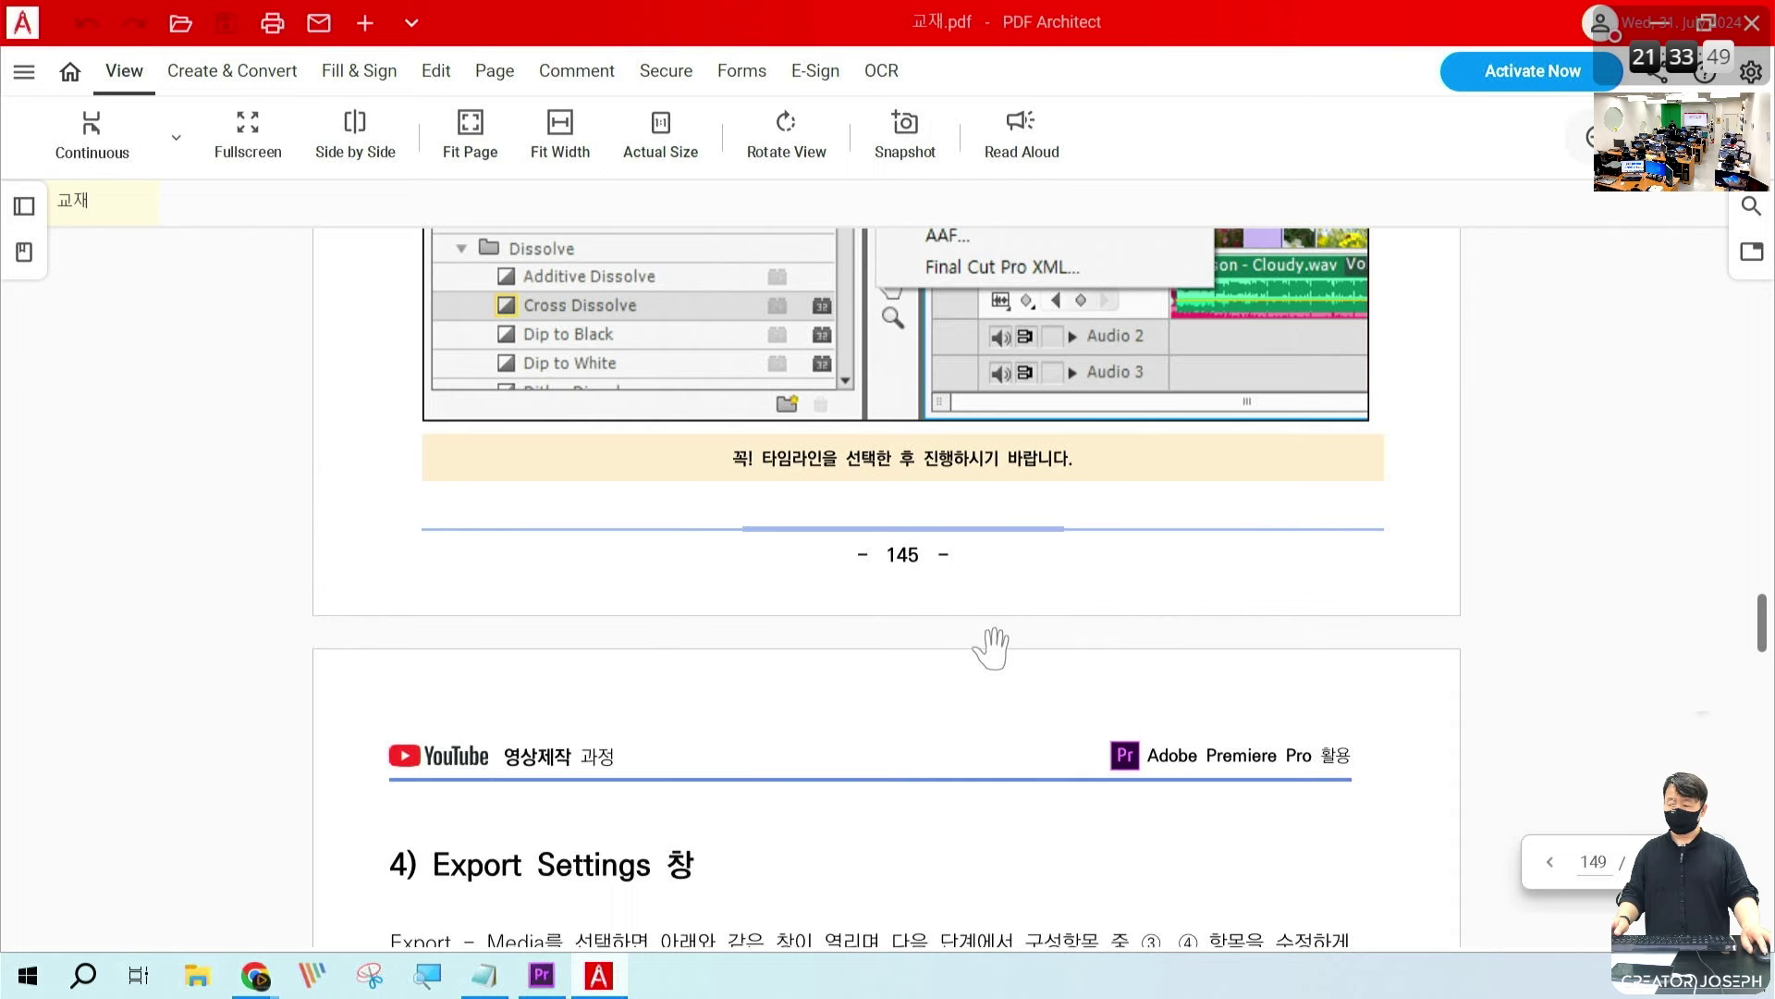
{"action": "scroll", "coordinate": [994, 638], "scroll_direction": "down", "scroll_amount": 1}
{"action": "scroll", "coordinate": [999, 647], "scroll_direction": "up", "scroll_amount": 4}
{"action": "scroll", "coordinate": [1013, 592], "scroll_direction": "up", "scroll_amount": 5}
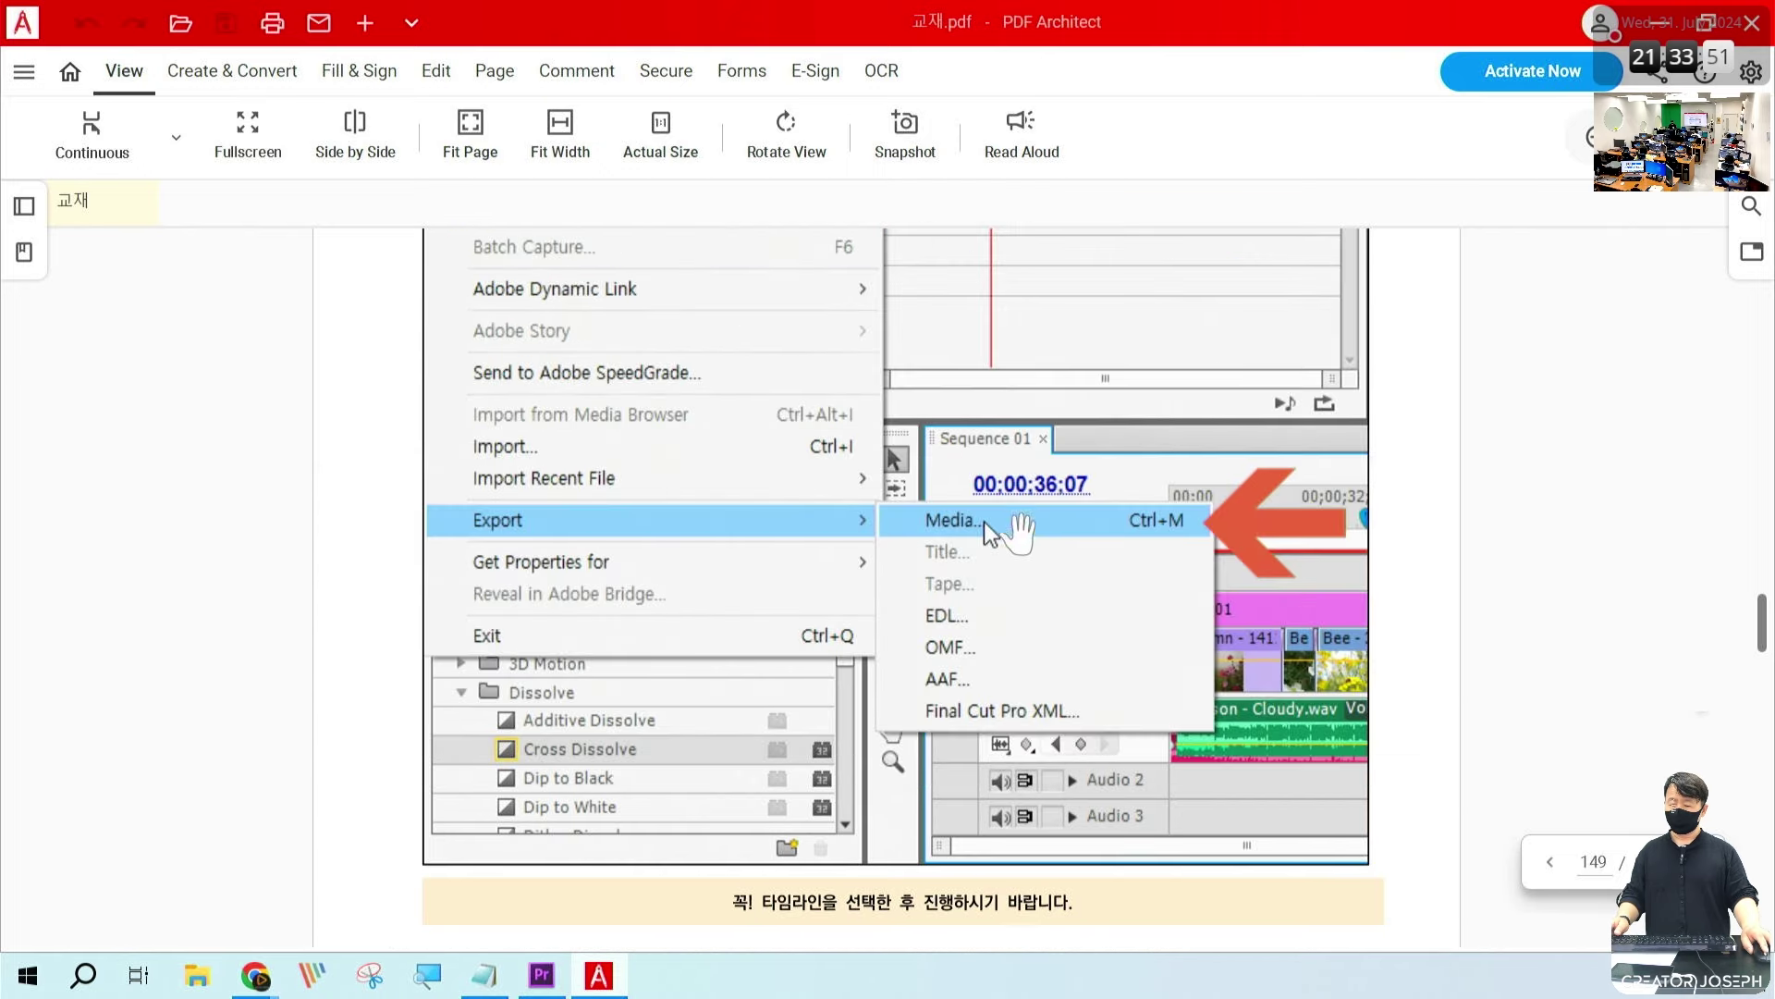
{"action": "scroll", "coordinate": [1042, 500], "scroll_direction": "down", "scroll_amount": 4}
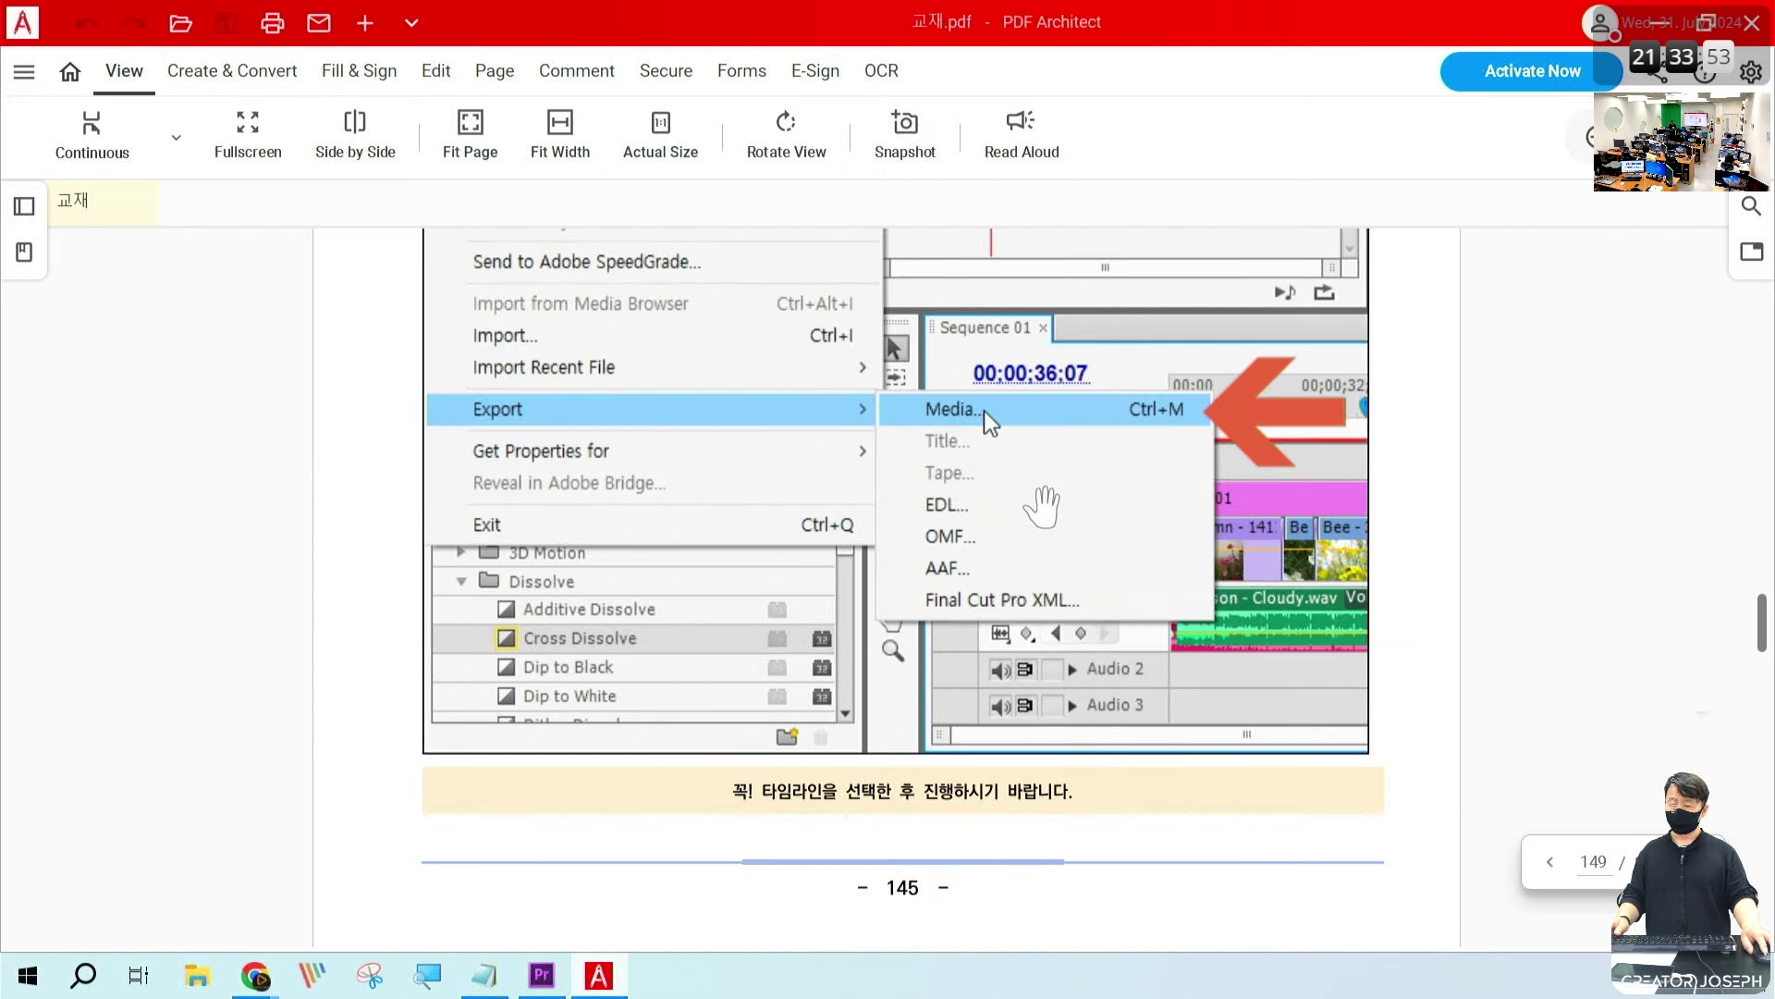
{"action": "scroll", "coordinate": [1042, 509], "scroll_direction": "down", "scroll_amount": 4}
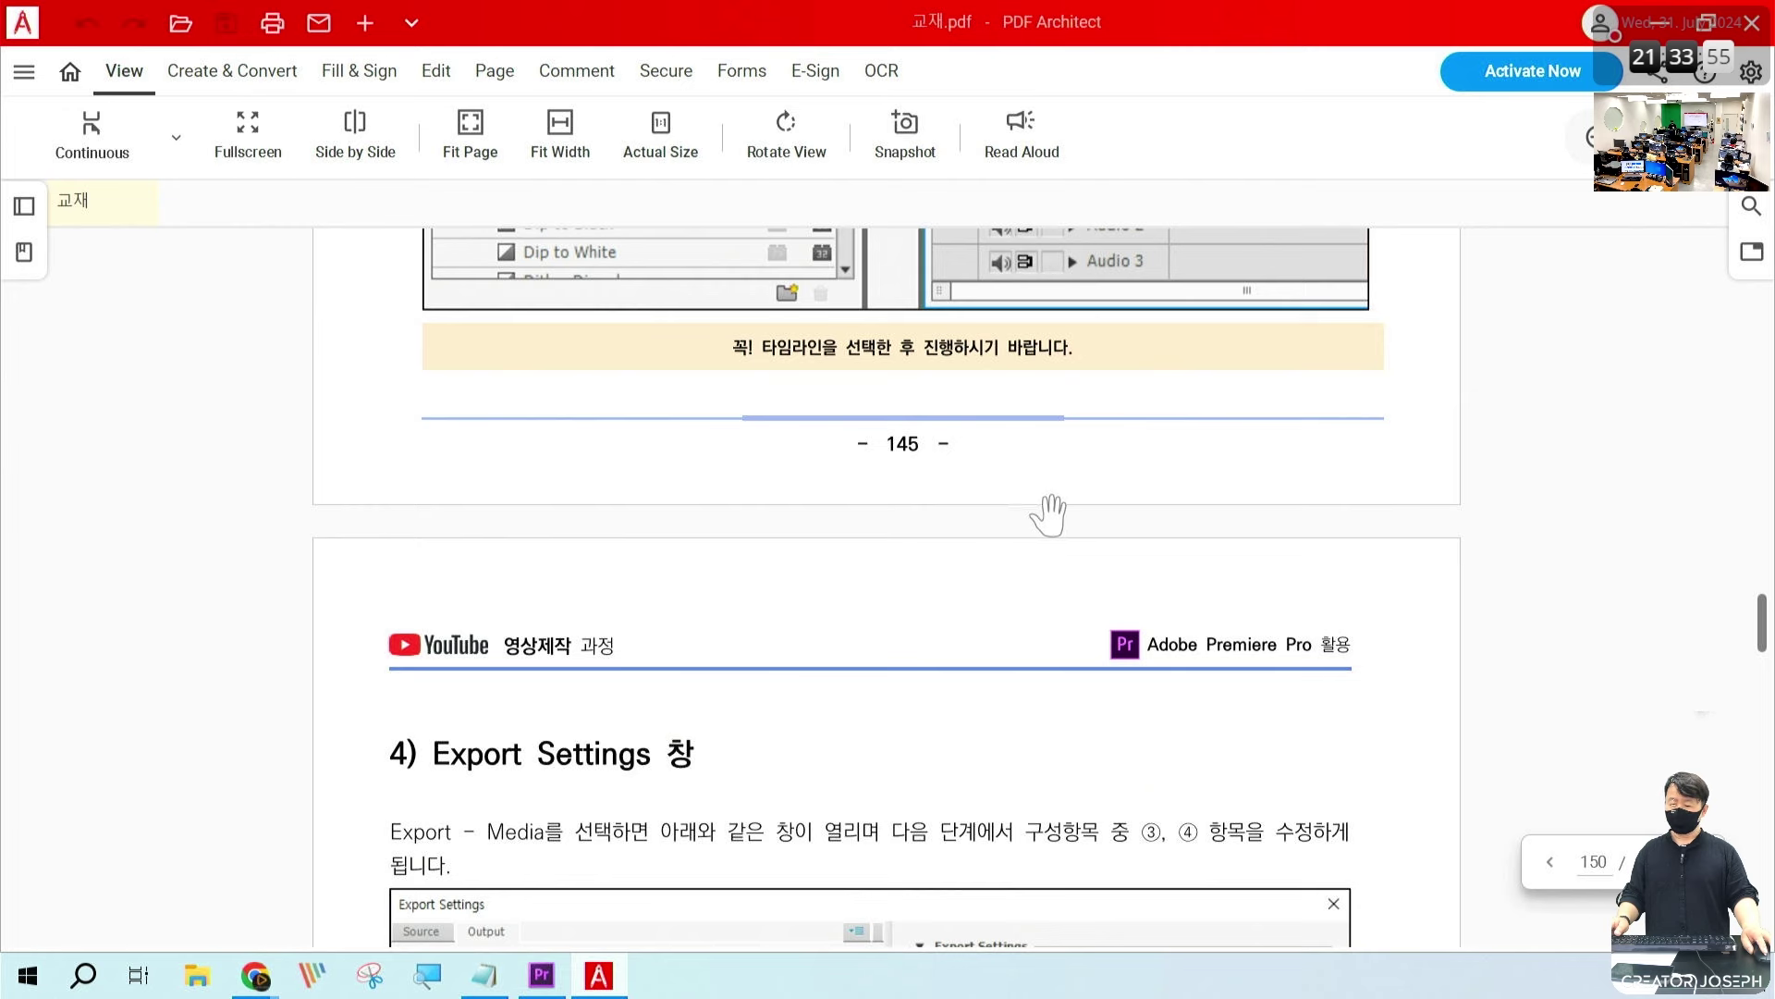
Step: Read the textbook's sections on the Export Settings window and on choosing the video format
{"action": "scroll", "coordinate": [1045, 511], "scroll_direction": "down", "scroll_amount": 5}
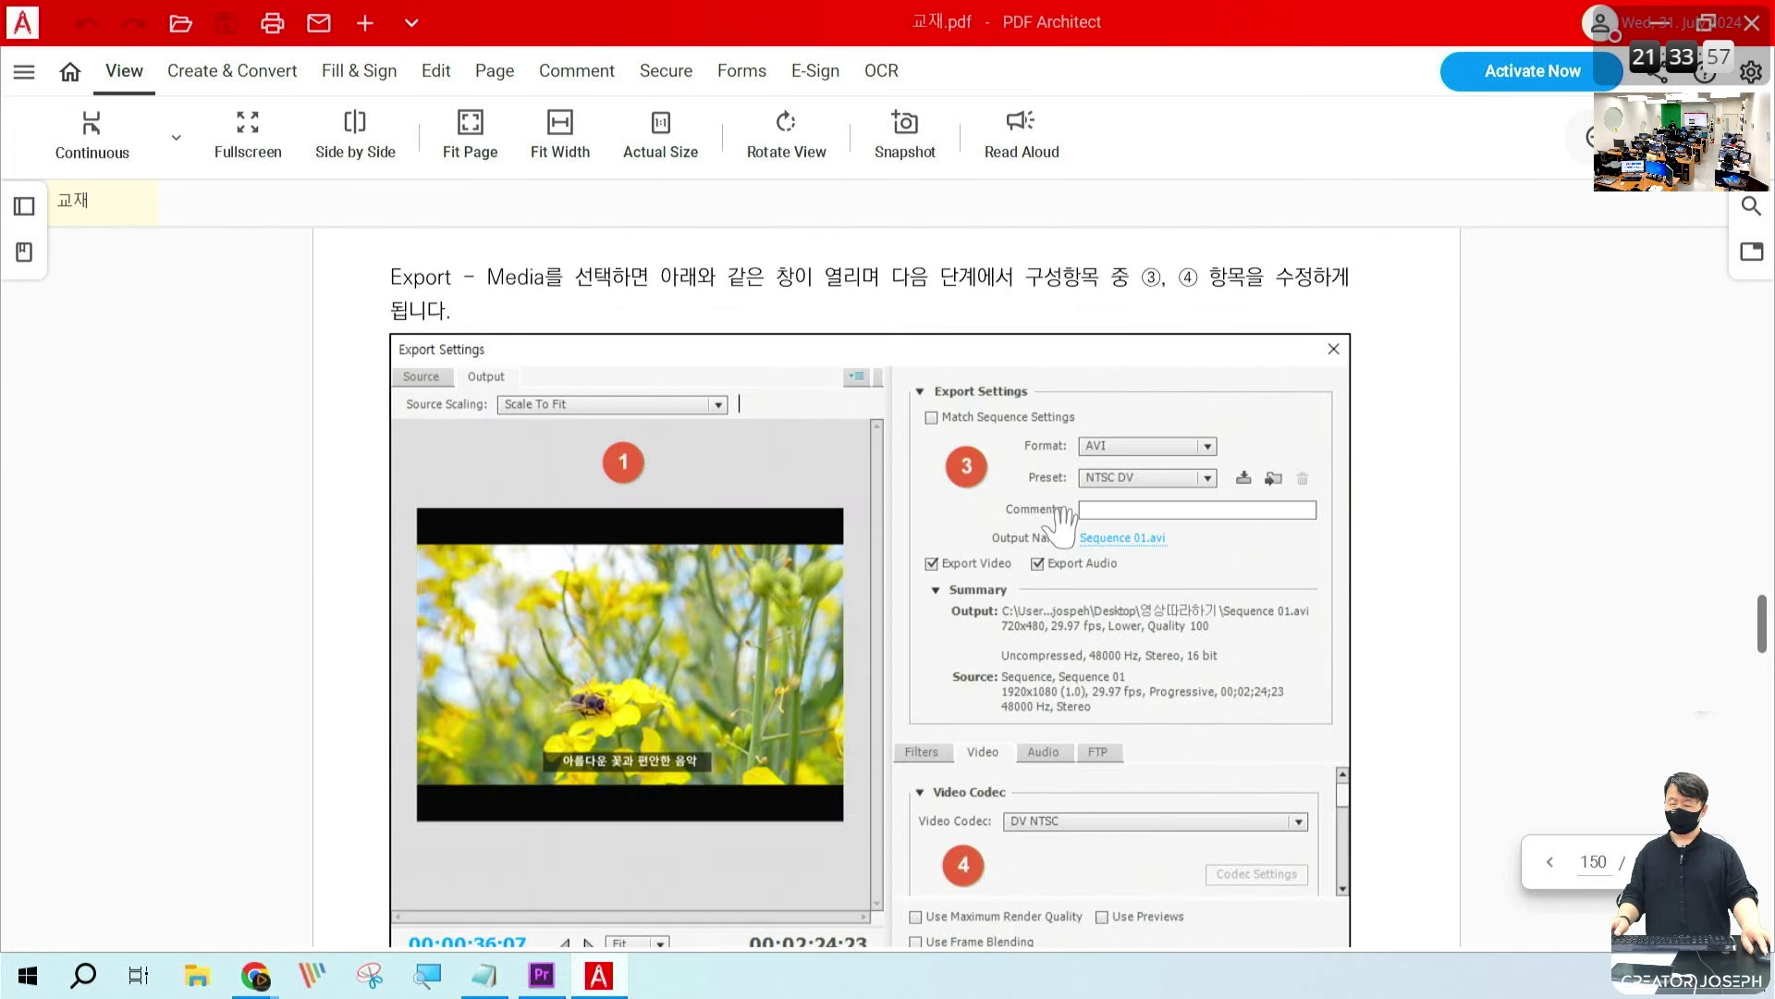
{"action": "scroll", "coordinate": [1054, 518], "scroll_direction": "down", "scroll_amount": 3}
{"action": "scroll", "coordinate": [1072, 531], "scroll_direction": "up", "scroll_amount": 1}
{"action": "scroll", "coordinate": [1074, 529], "scroll_direction": "up", "scroll_amount": 2}
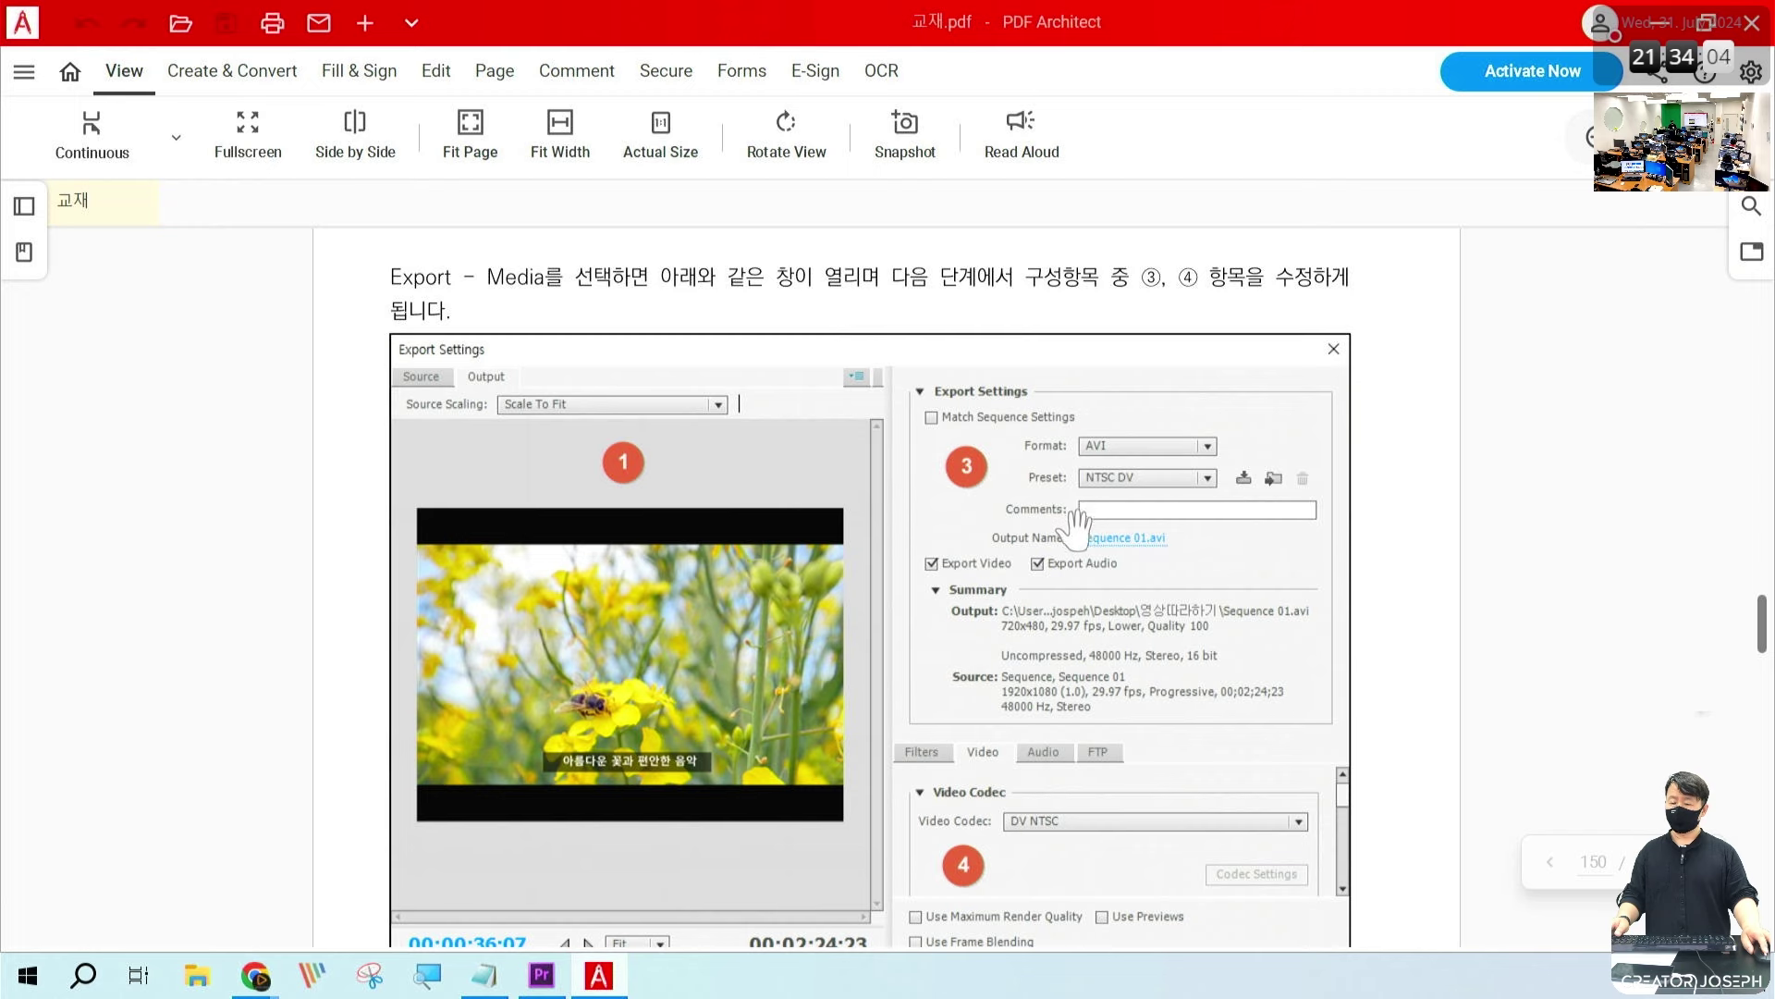
{"action": "scroll", "coordinate": [1073, 523], "scroll_direction": "down", "scroll_amount": 8}
{"action": "scroll", "coordinate": [1091, 543], "scroll_direction": "down", "scroll_amount": 3}
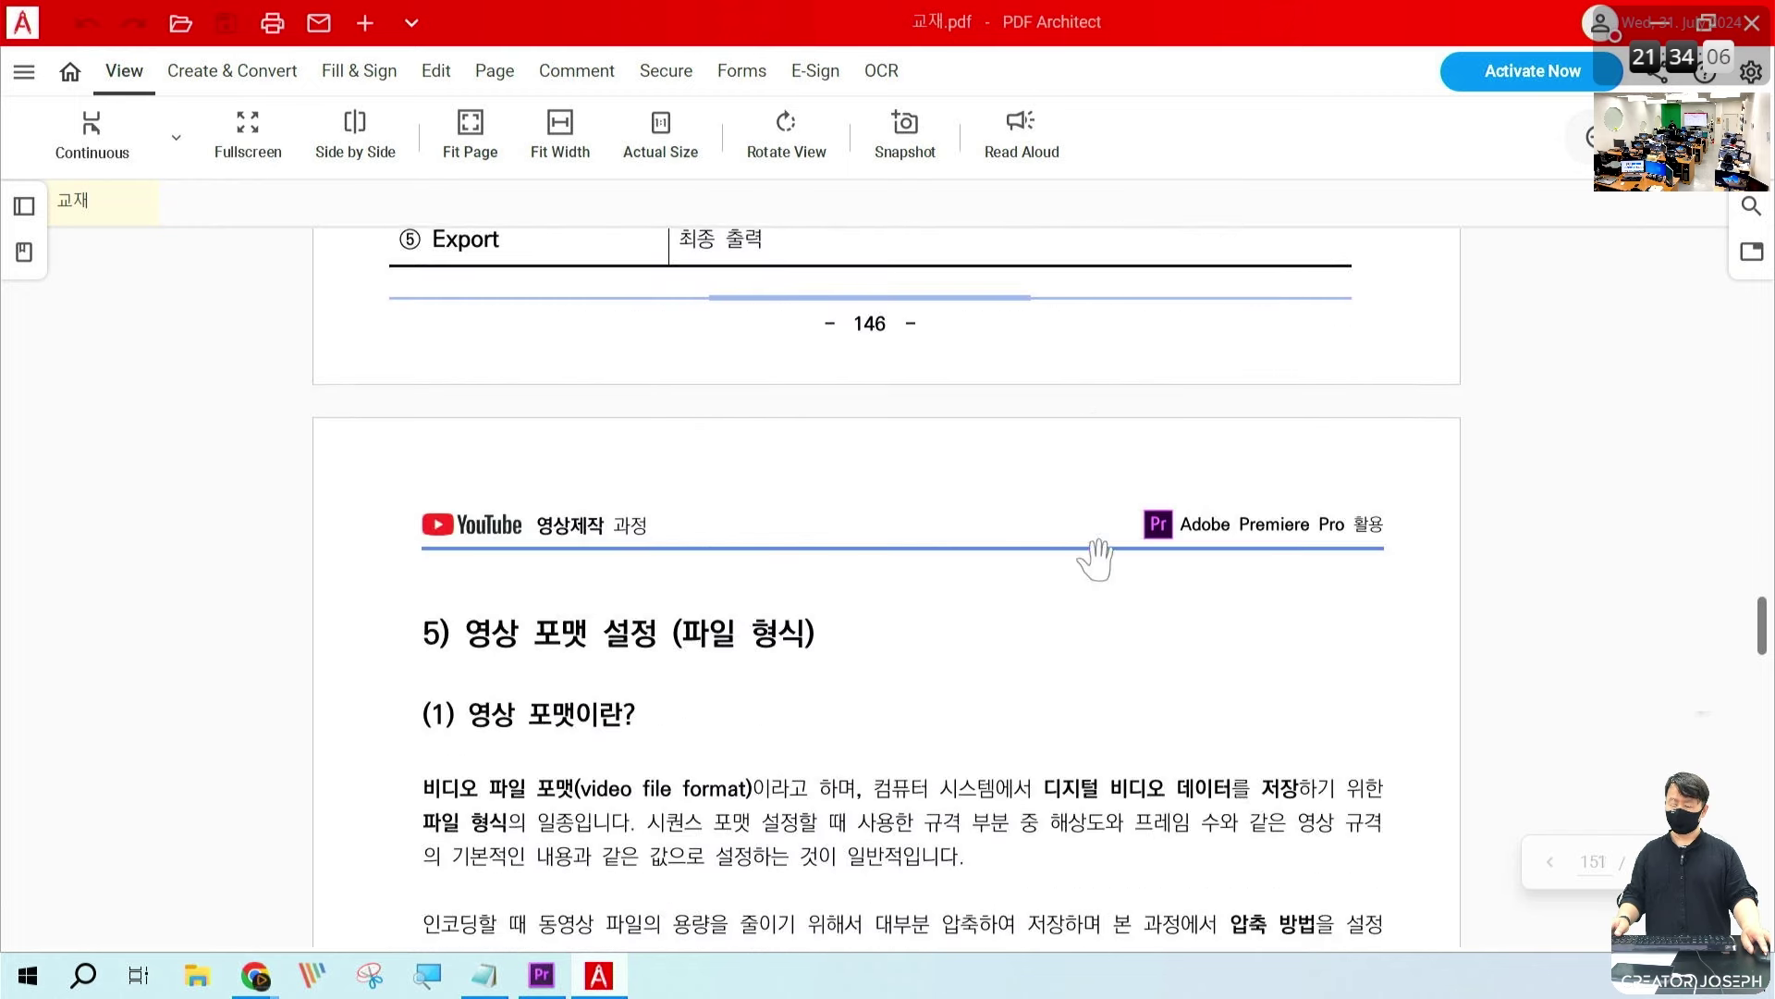
{"action": "scroll", "coordinate": [1263, 627], "scroll_direction": "down", "scroll_amount": 4}
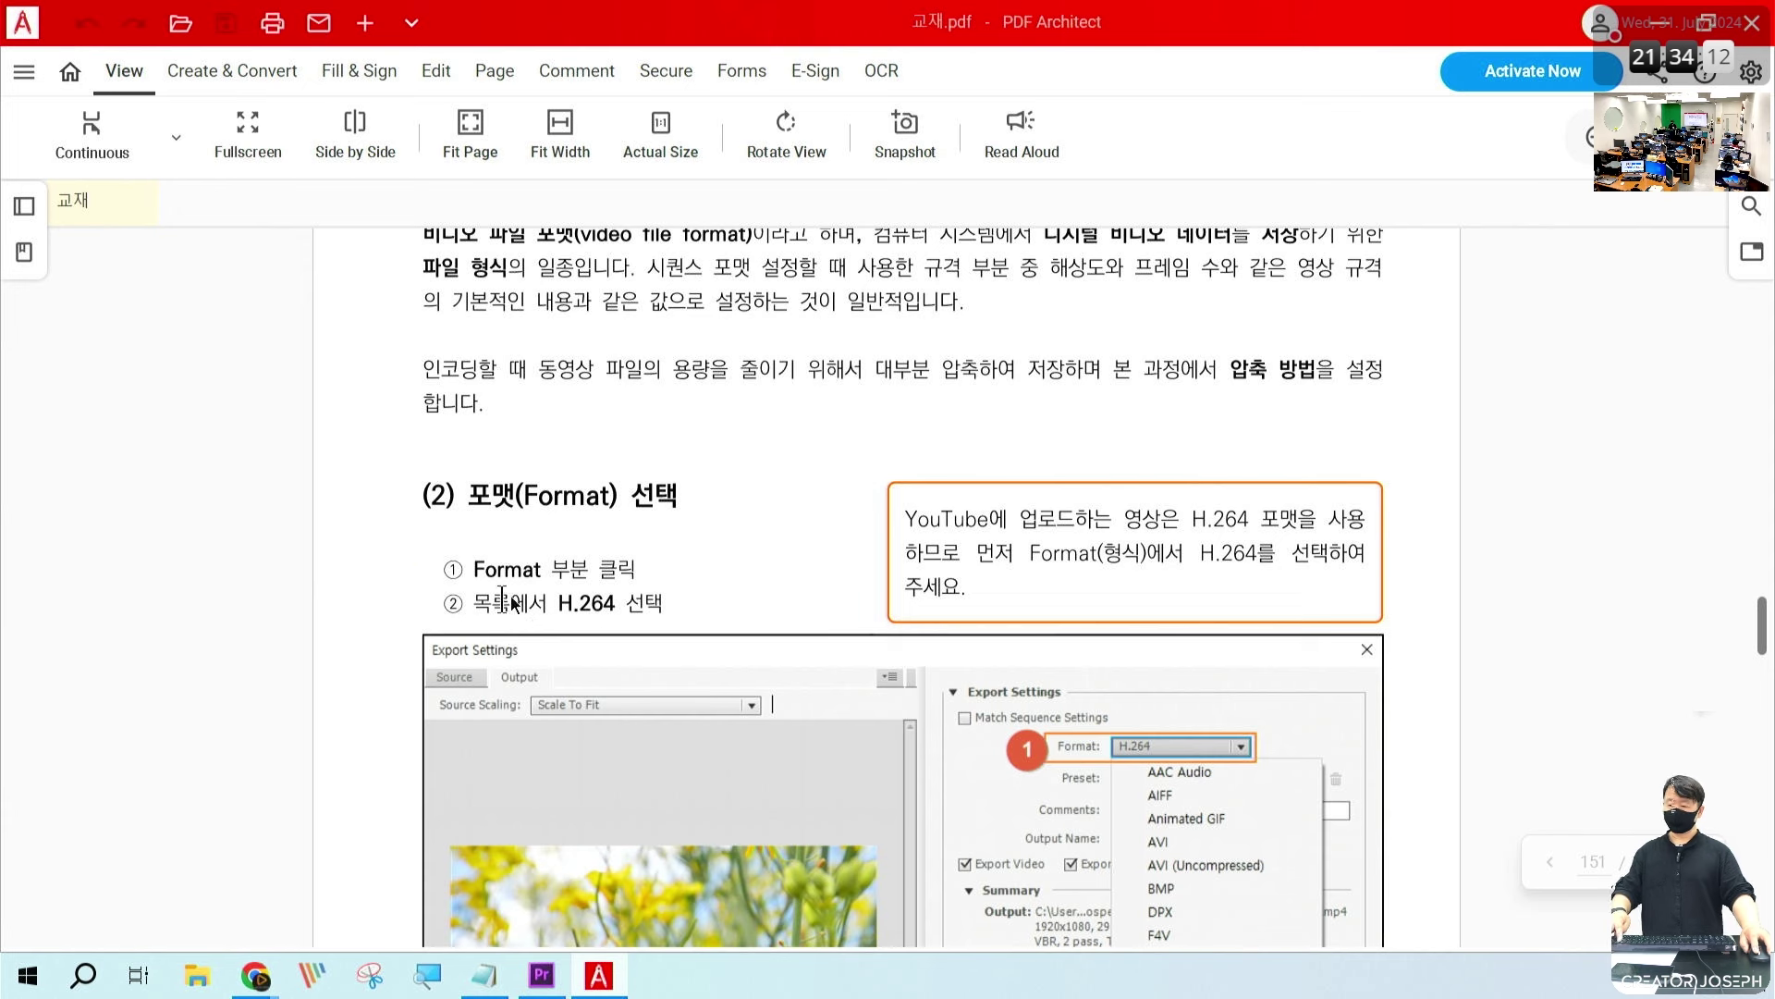
Step: Read the textbook's instructions for selecting the H.264 format and its section on choosing a preset
{"action": "left_click_drag", "start_coordinate": [372, 539], "coordinate": [743, 635]}
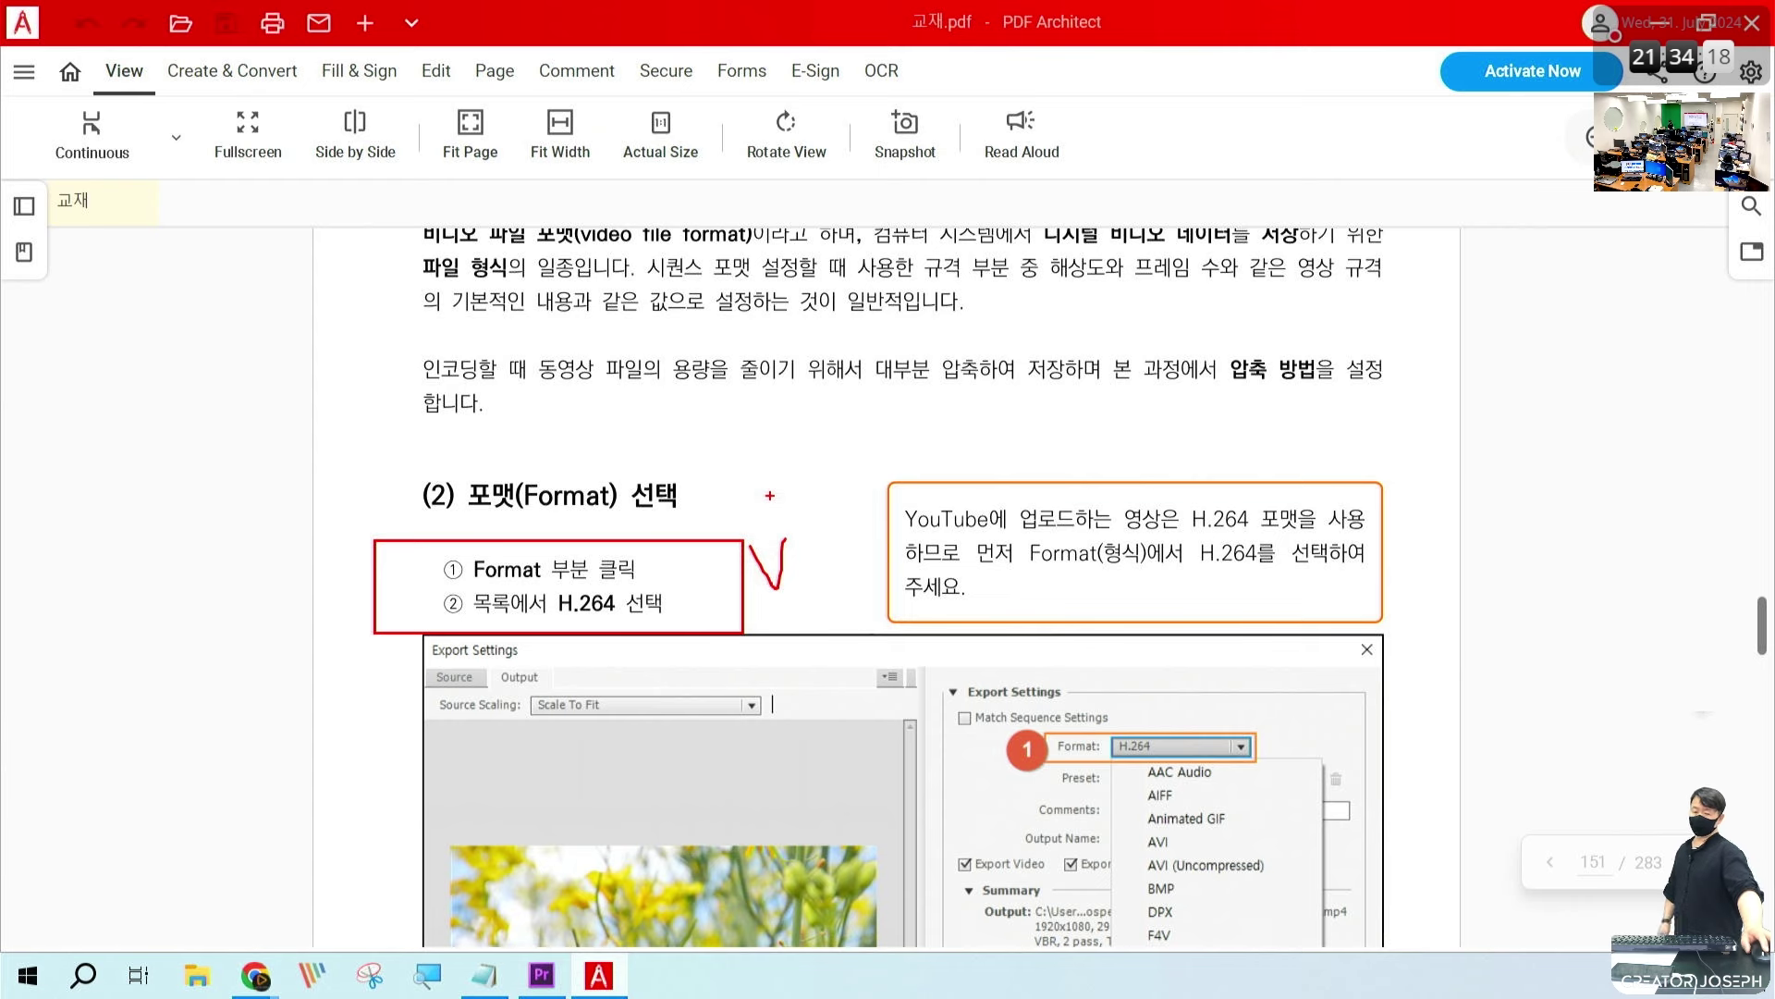
{"action": "scroll", "coordinate": [938, 578], "scroll_direction": "down", "scroll_amount": 10}
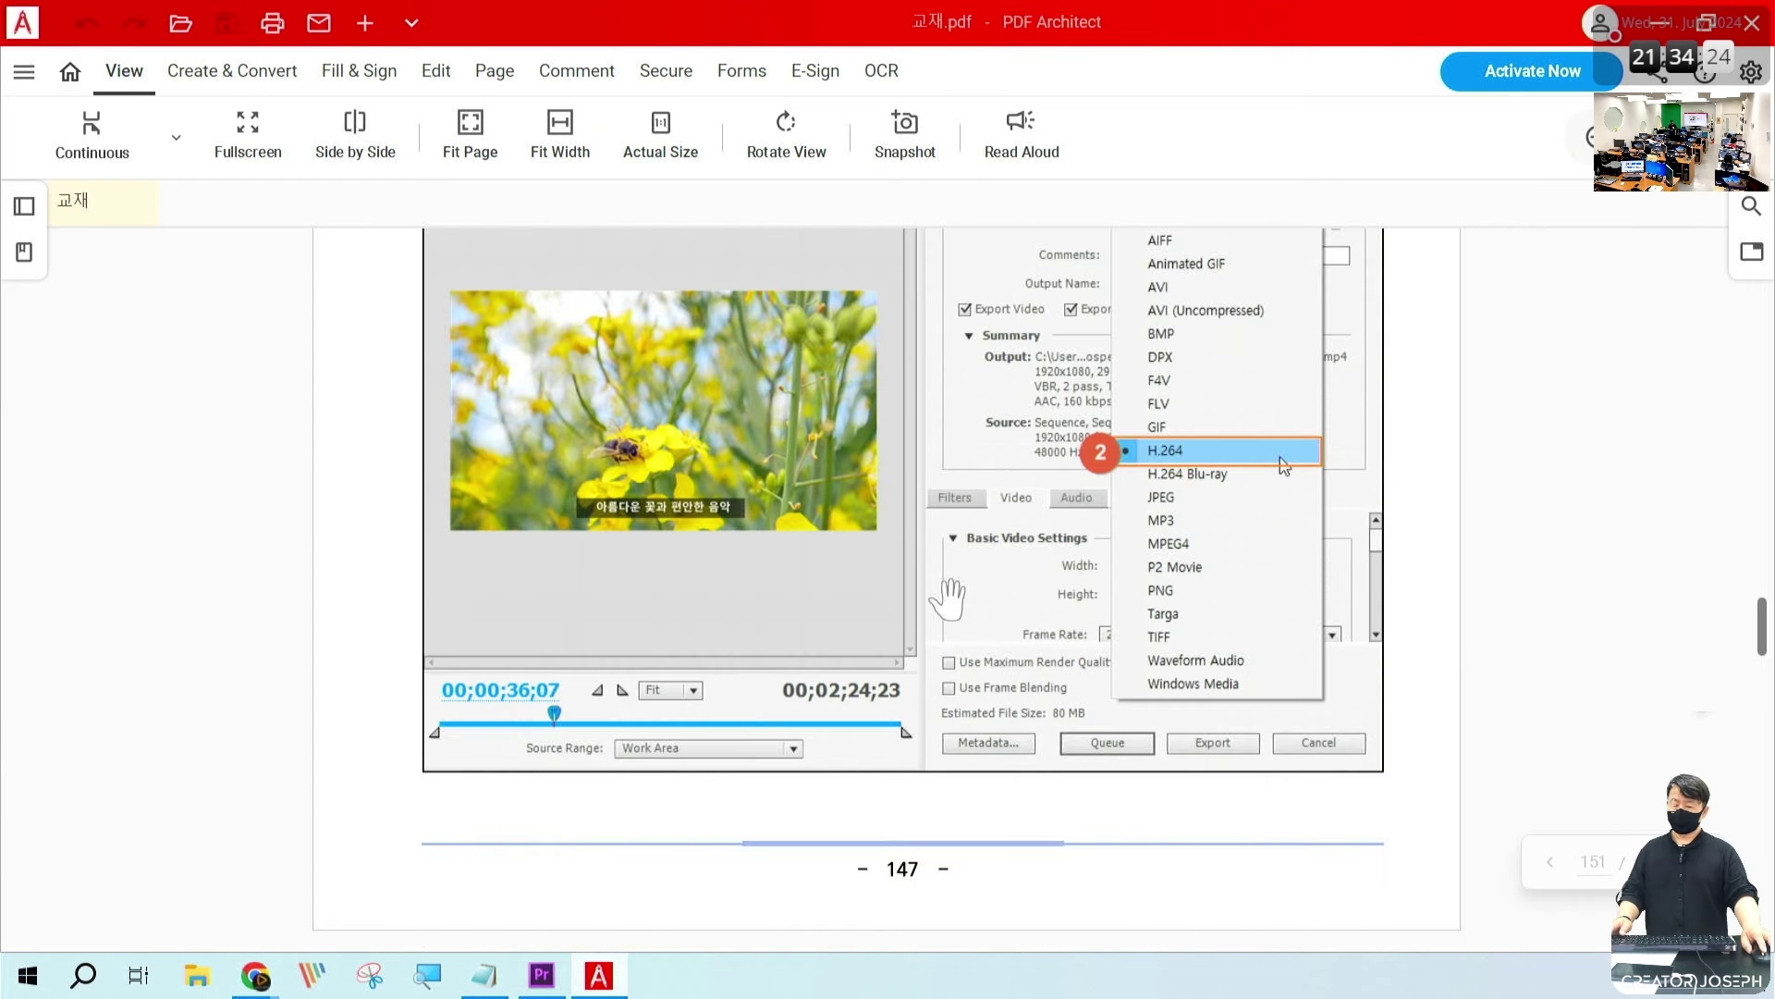
{"action": "scroll", "coordinate": [944, 578], "scroll_direction": "down", "scroll_amount": 5}
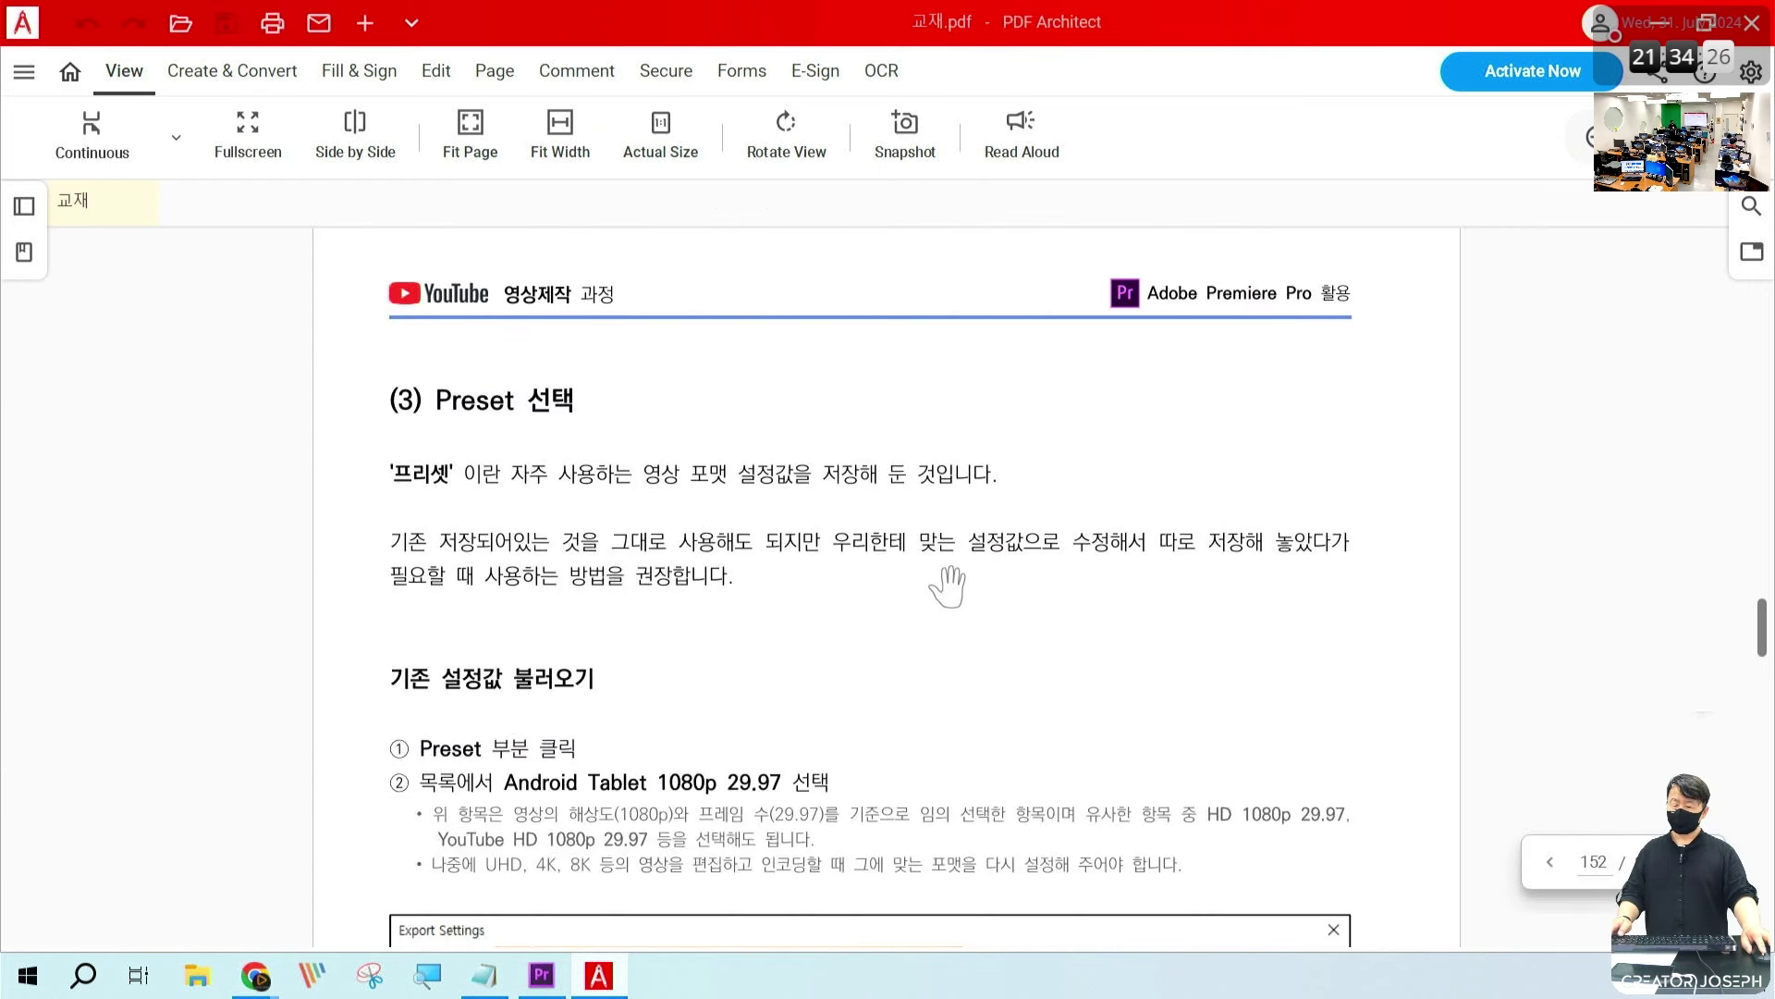
{"action": "scroll", "coordinate": [991, 600], "scroll_direction": "up", "scroll_amount": 2}
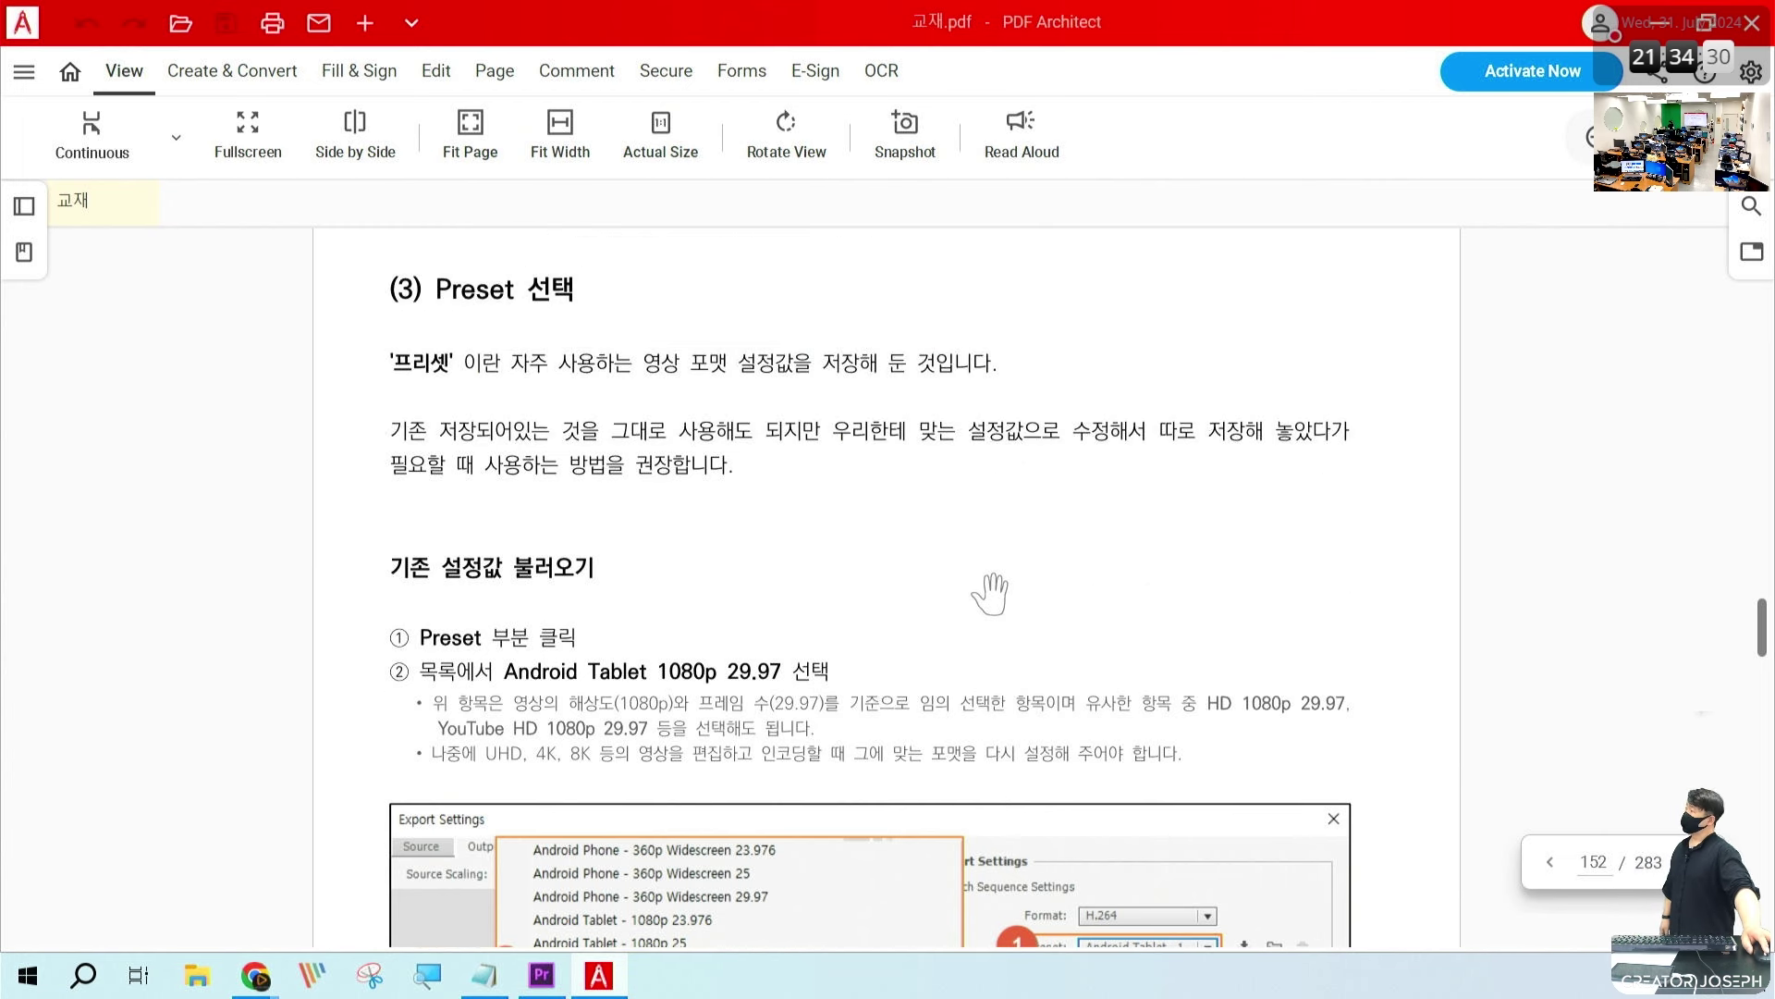
{"action": "scroll", "coordinate": [722, 396], "scroll_direction": "up", "scroll_amount": 1}
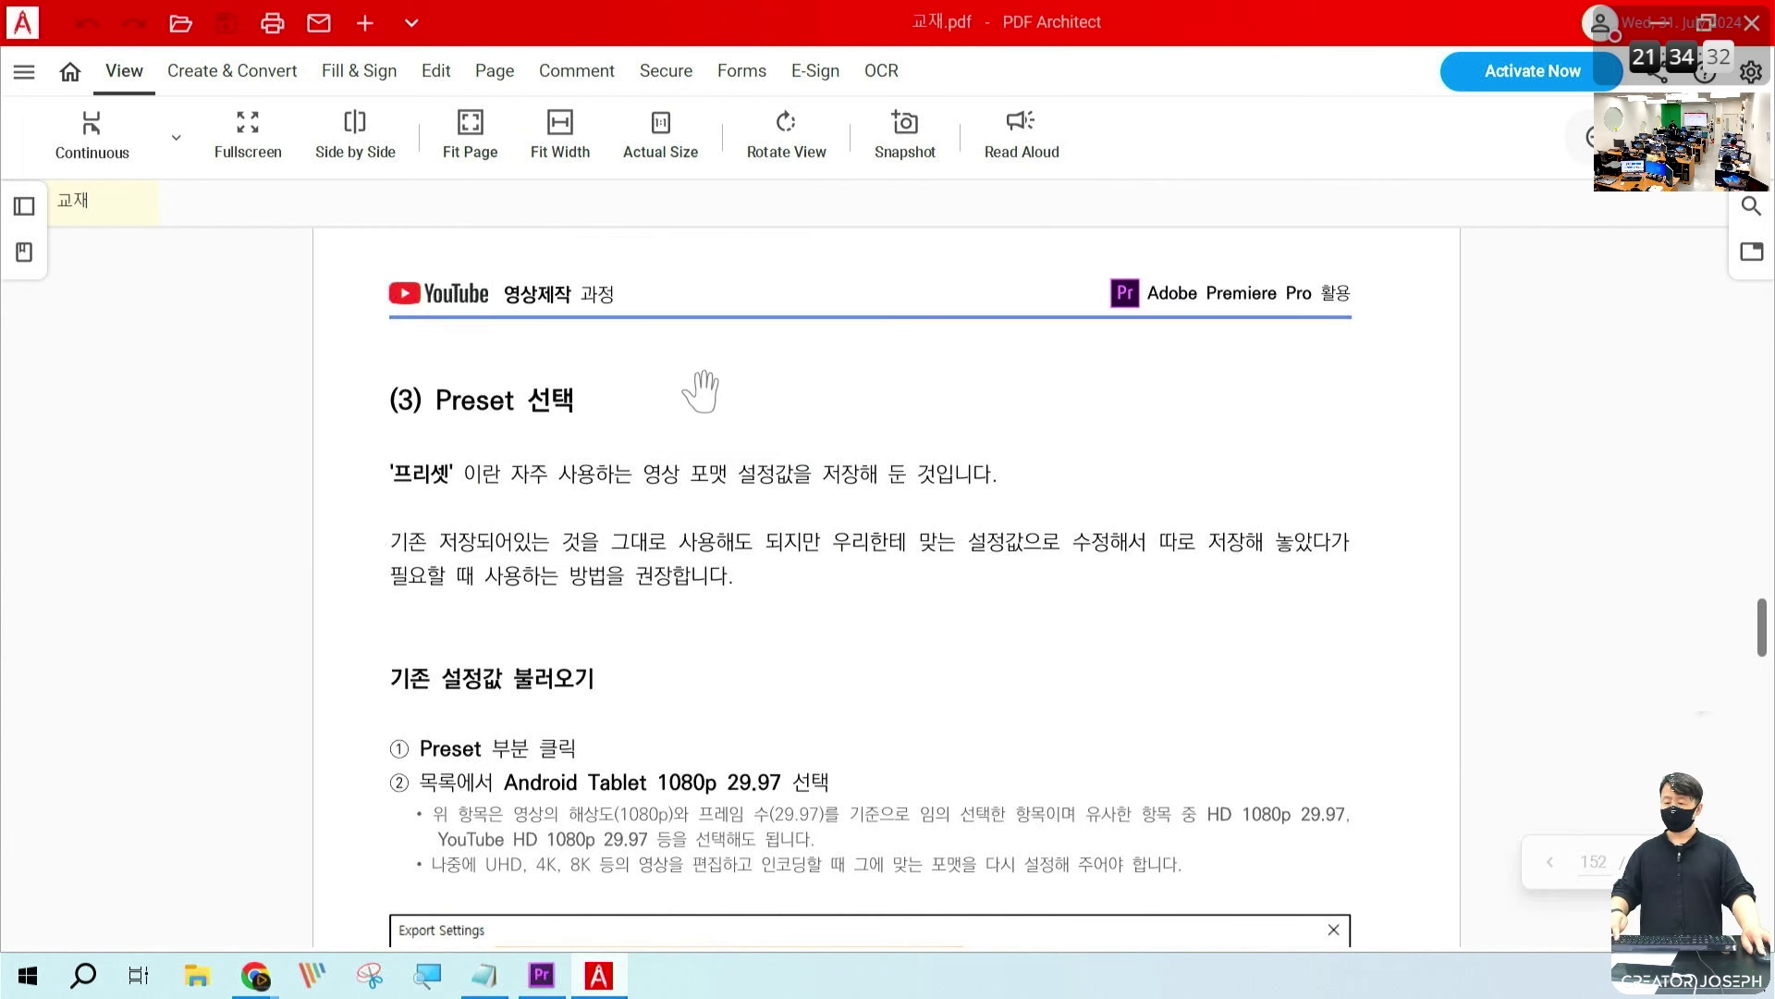
Step: Annotate the Preset section with the boxed on-screen note "HD 1080p 29.97 선택"
{"action": "left_click_drag", "start_coordinate": [617, 363], "coordinate": [1022, 441]}
{"action": "left_click_drag", "start_coordinate": [722, 646], "coordinate": [543, 872]}
{"action": "left_click_drag", "start_coordinate": [550, 658], "coordinate": [763, 906]}
{"action": "key", "text": "e"}
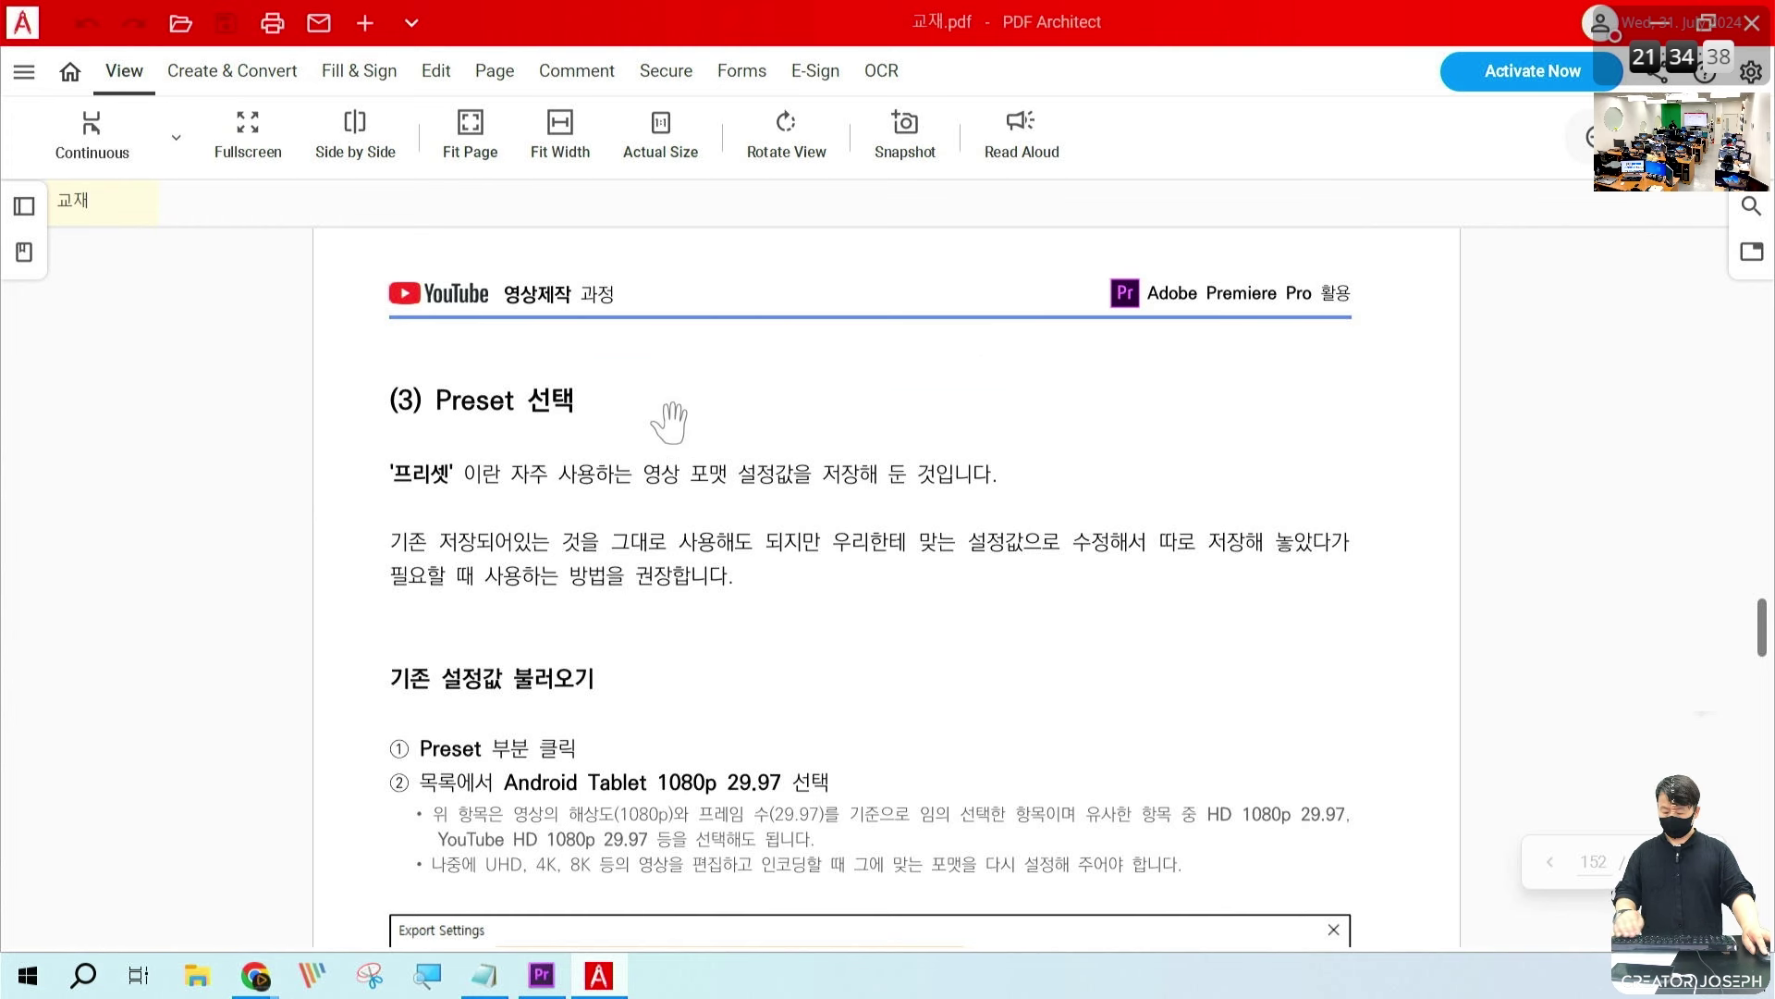
{"action": "type", "text": "tHD 1080"}
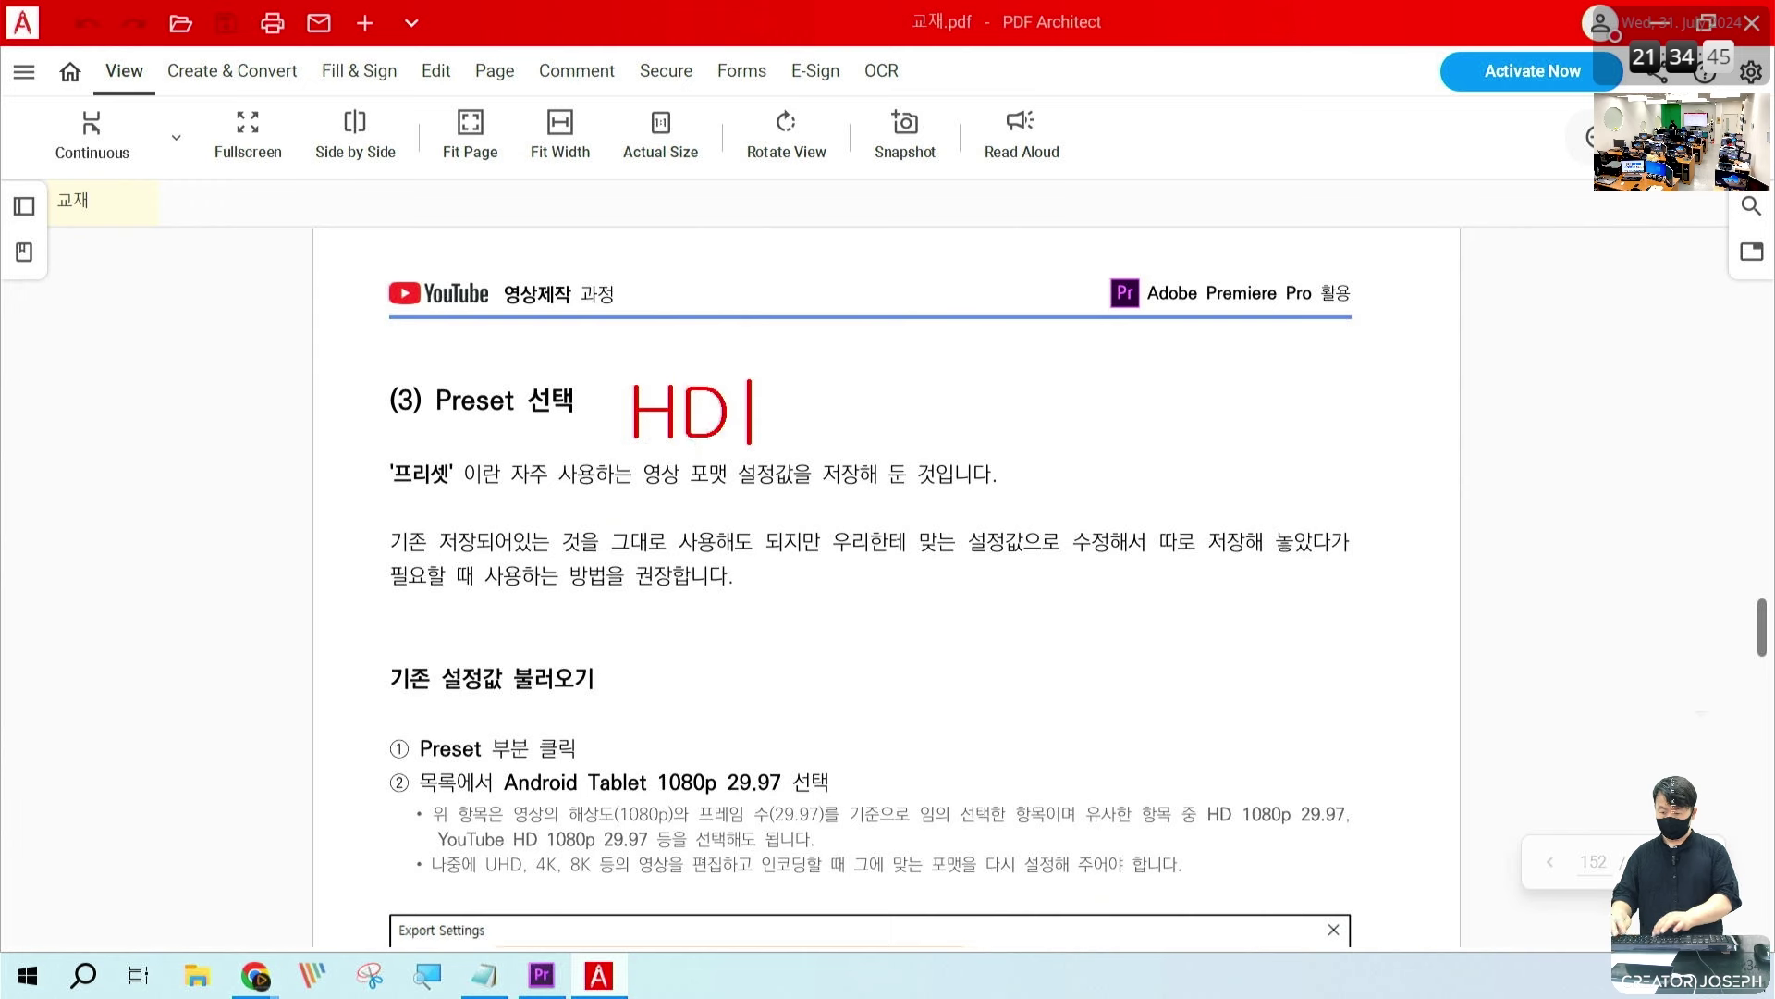
{"action": "type", "text": "p 2"}
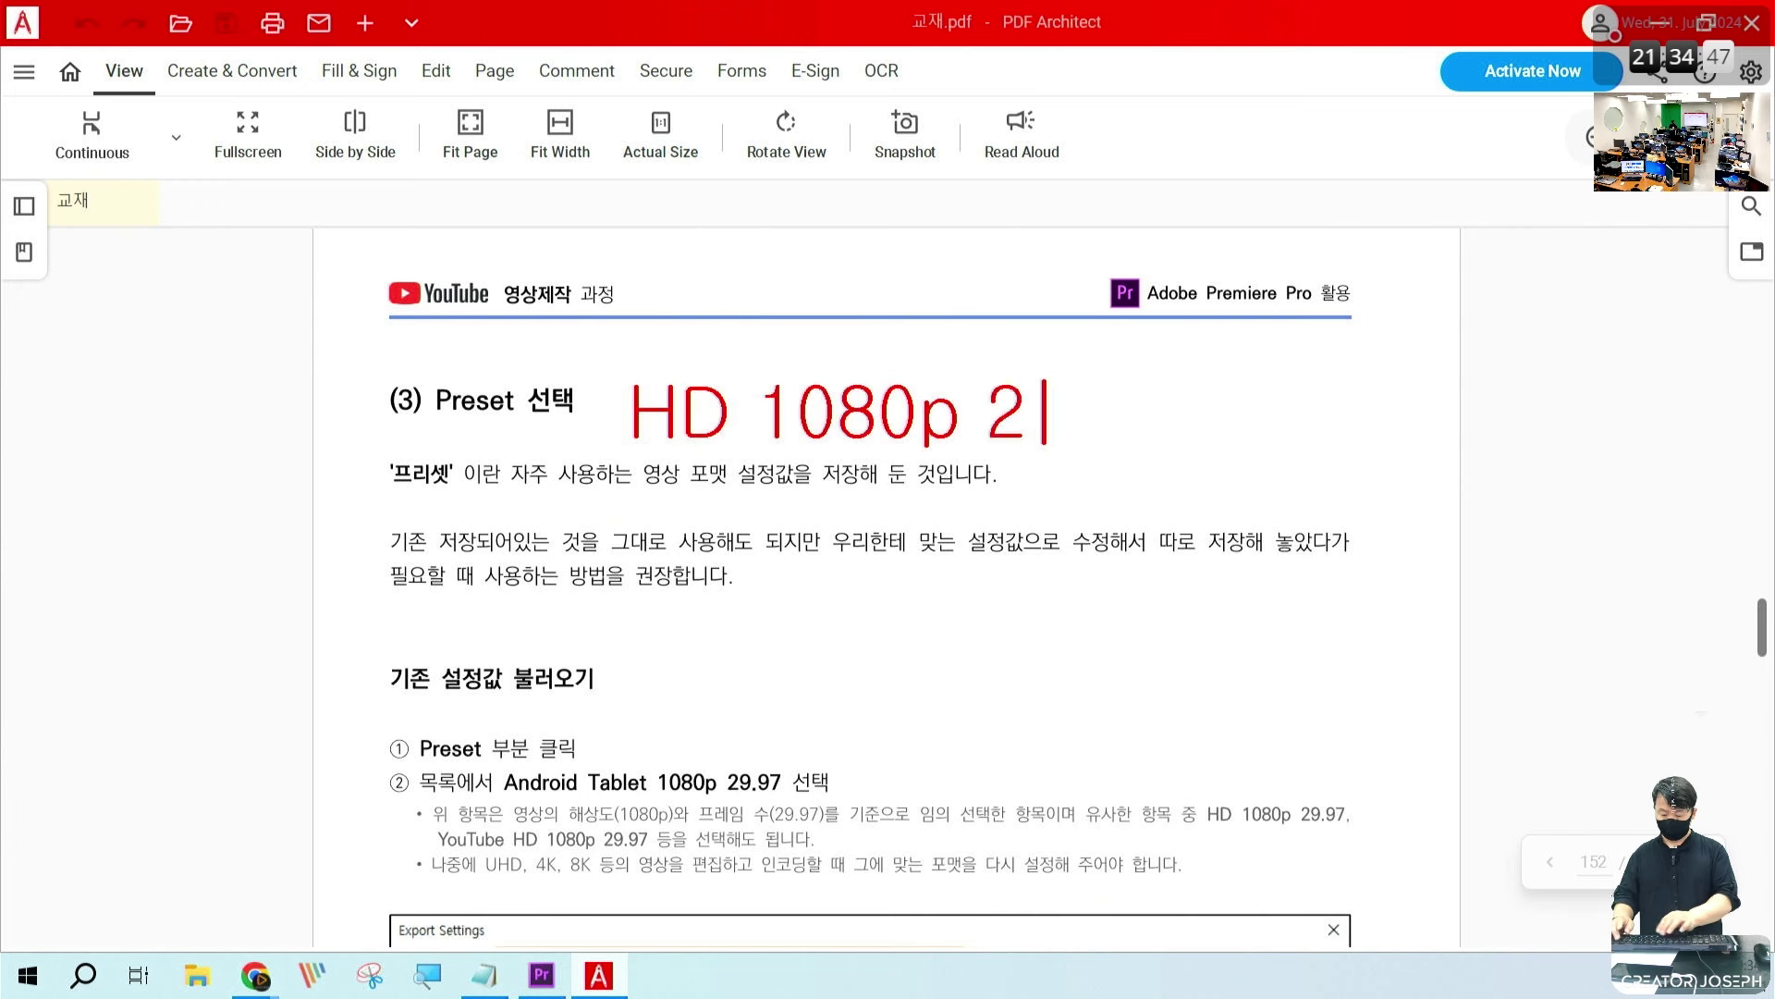
{"action": "type", "text": "9.97"}
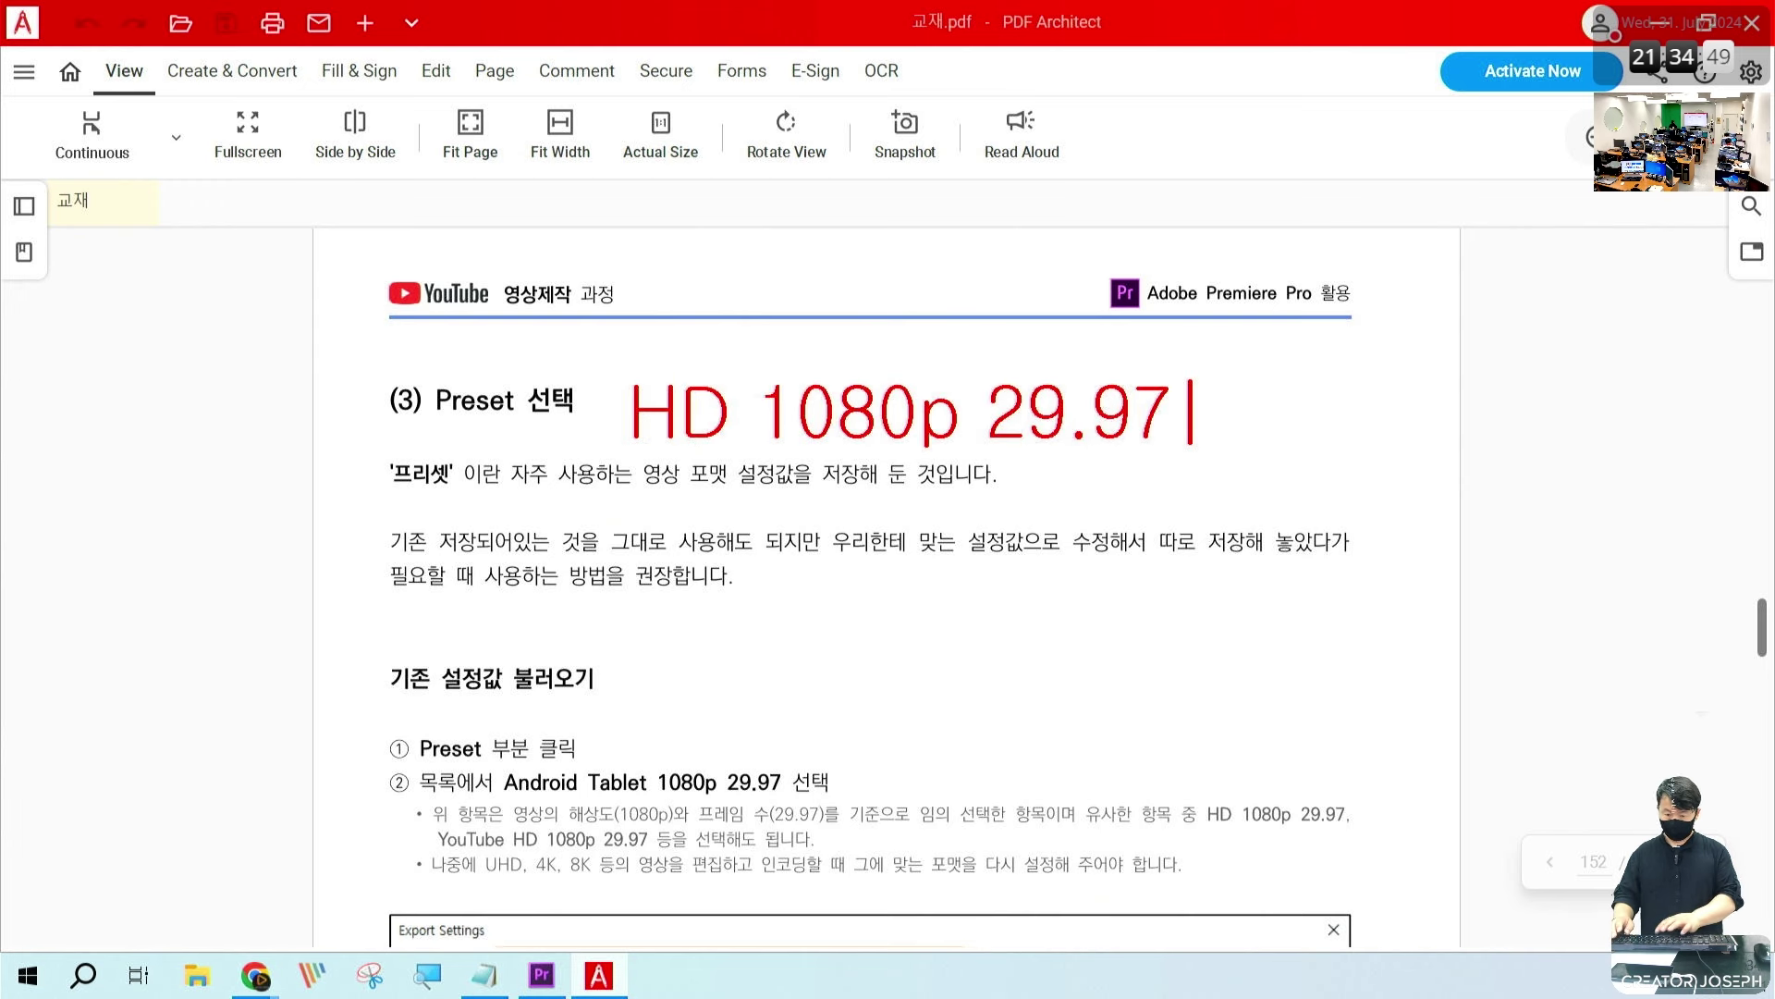
{"action": "type", "text": " 선택"}
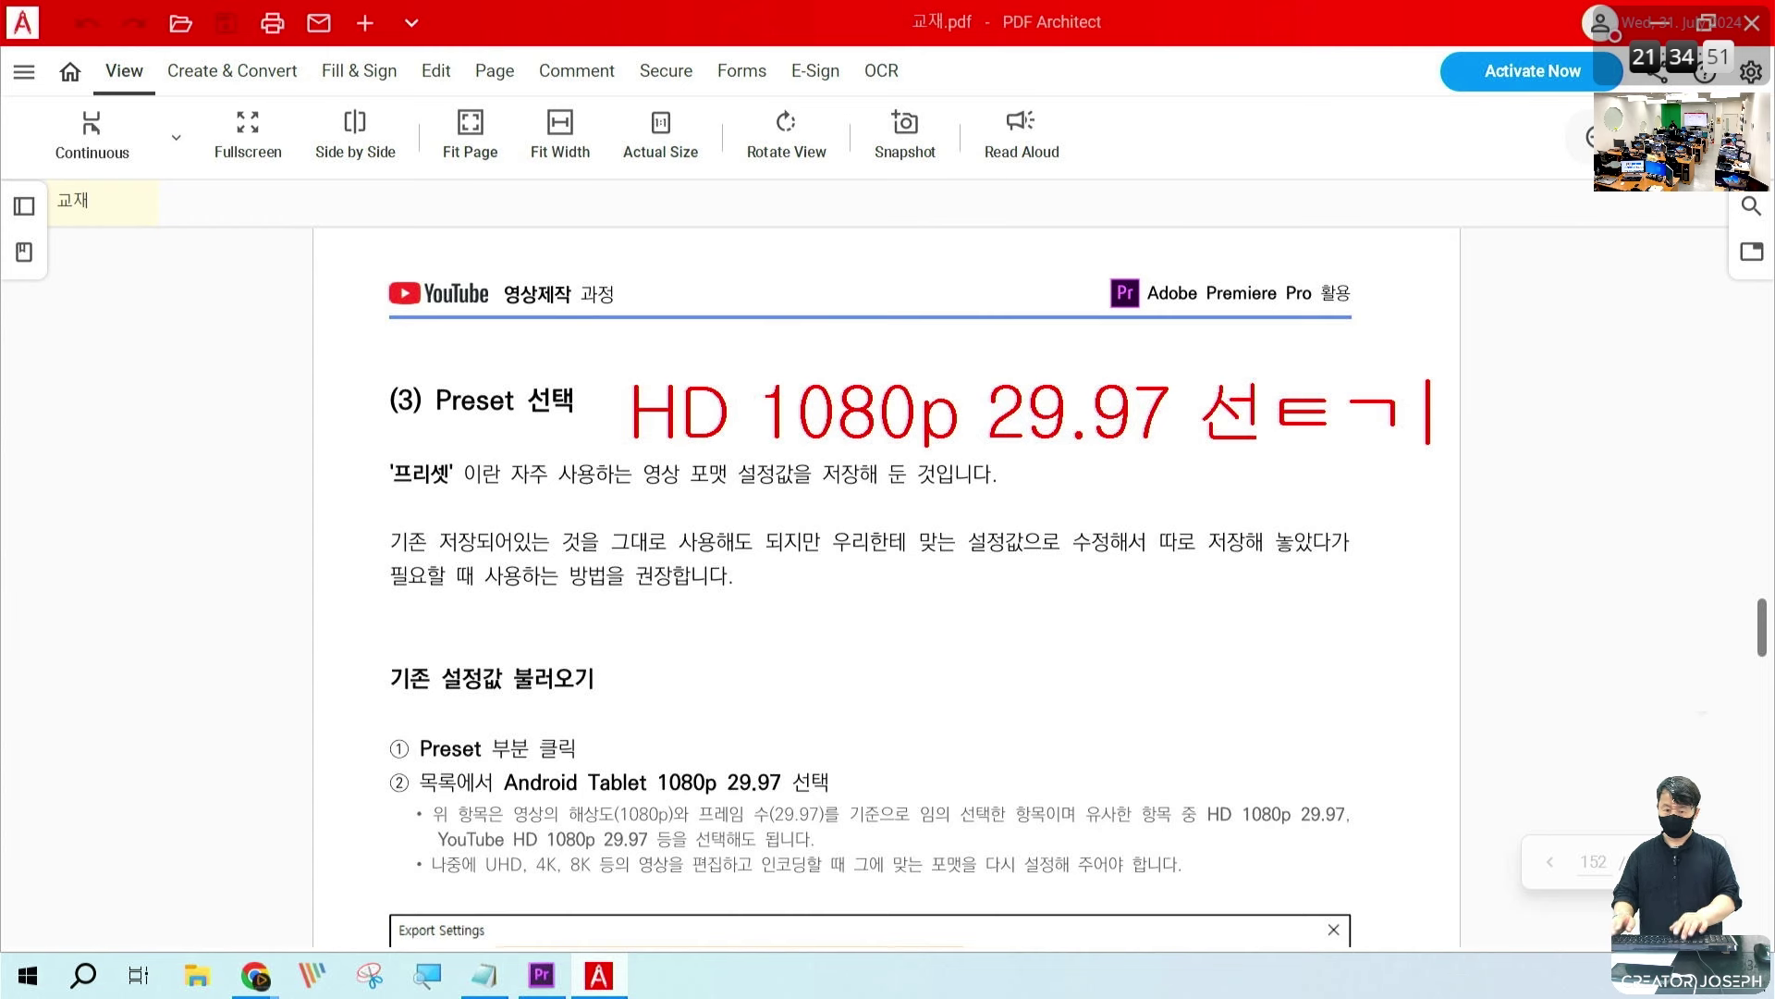
{"action": "mouse_move", "coordinate": [581, 333]}
{"action": "left_mouse_down"}
{"action": "mouse_move", "coordinate": [1175, 504]}
{"action": "mouse_move", "coordinate": [1351, 496]}
{"action": "left_mouse_up"}
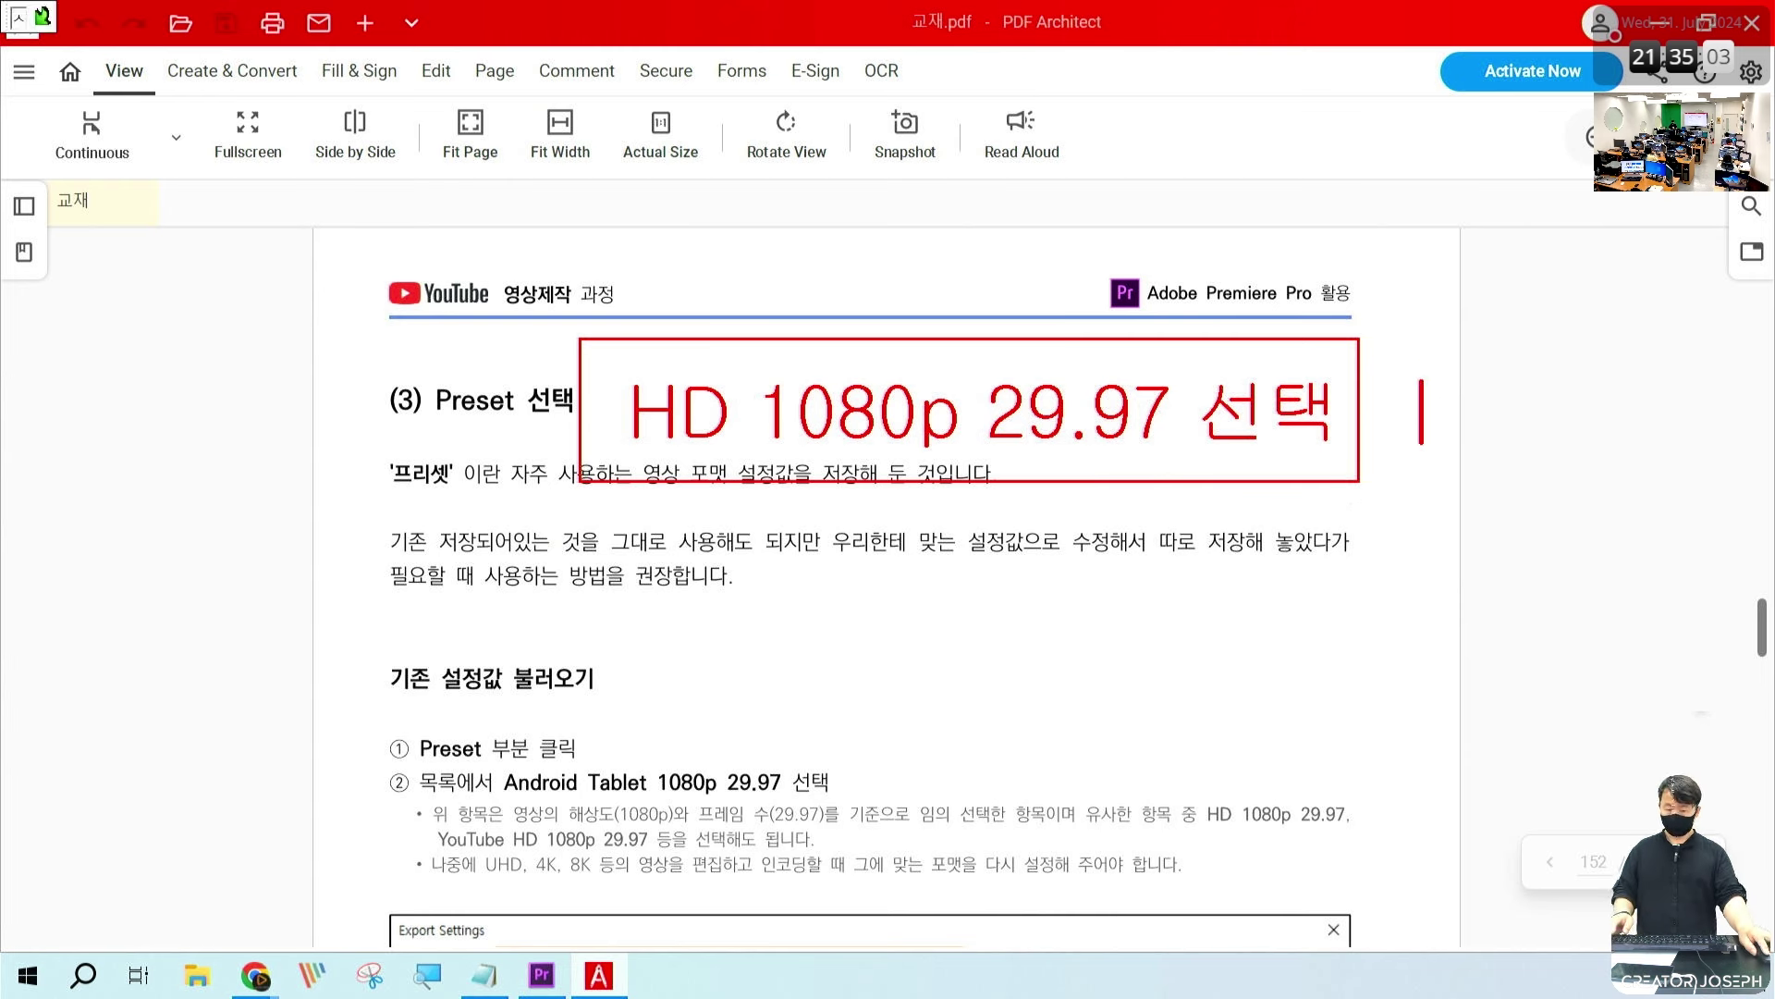
Step: Add the on-screen note "(설정불필요)" beside the preset note, and clear all annotations
{"action": "type", "text": "서ㄹ정"}
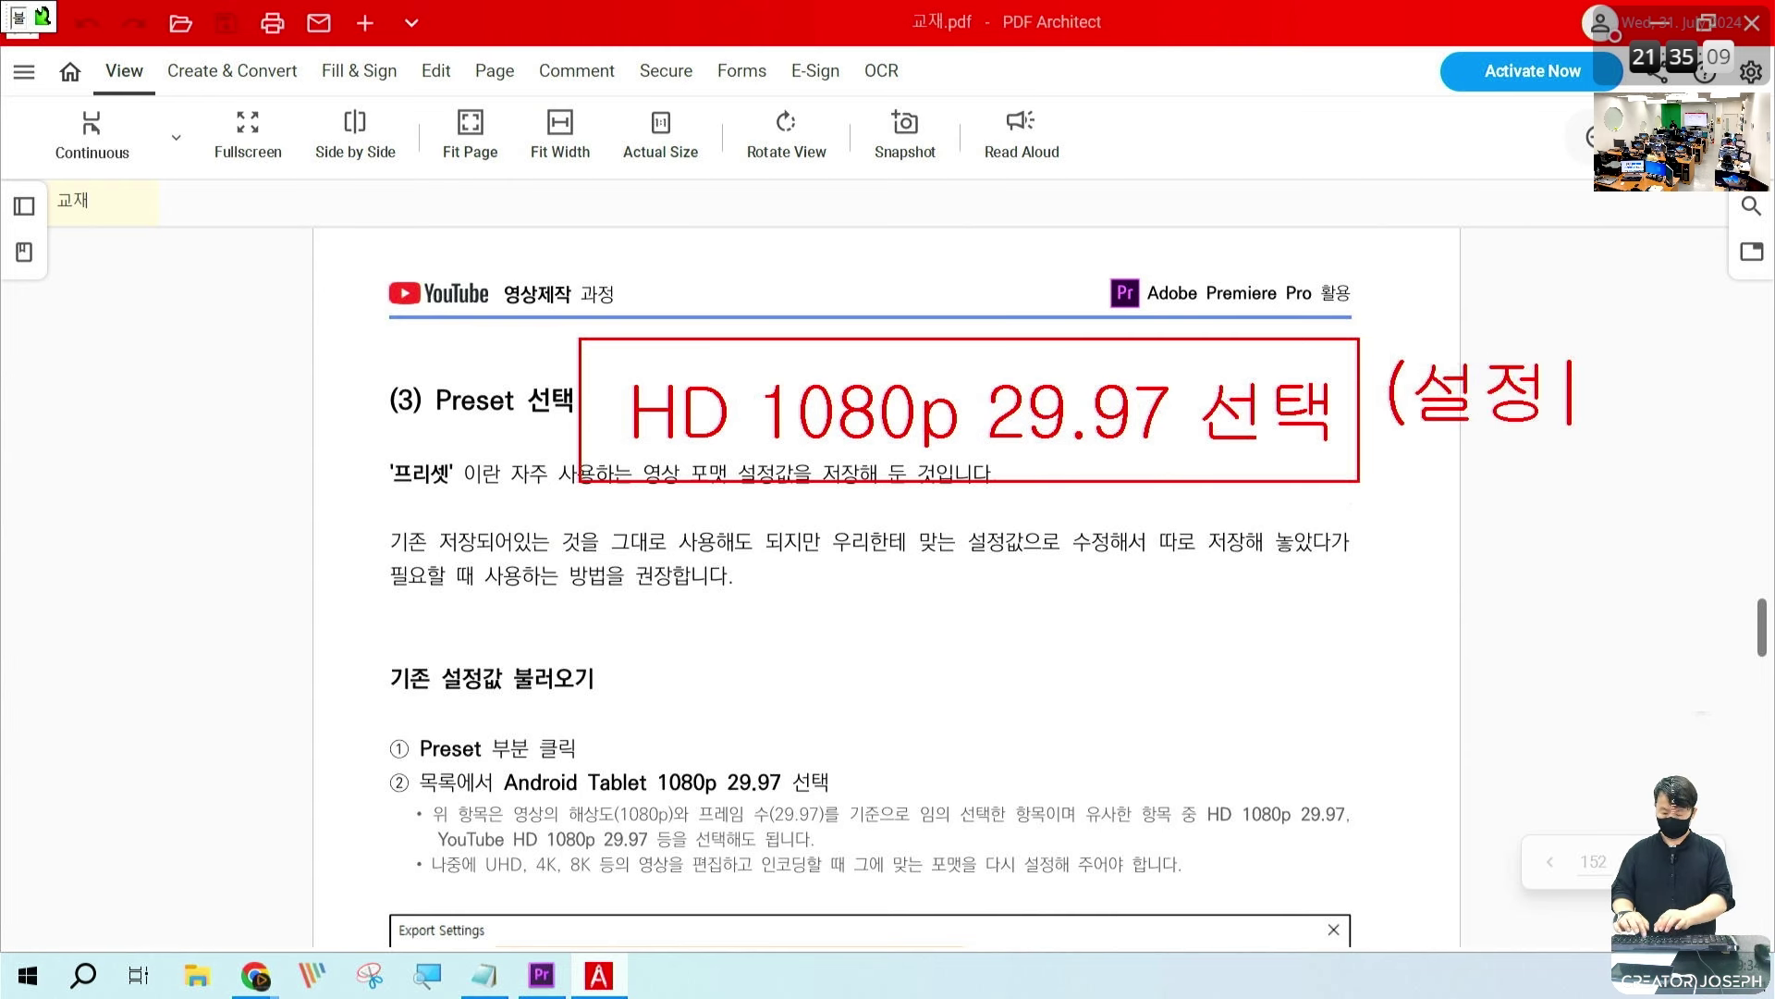
{"action": "type", "text": "부"}
{"action": "key", "text": "BackSpace"}
{"action": "key", "text": "BackSpace"}
{"action": "type", "text": "불필요)"}
{"action": "key", "text": "Return"}
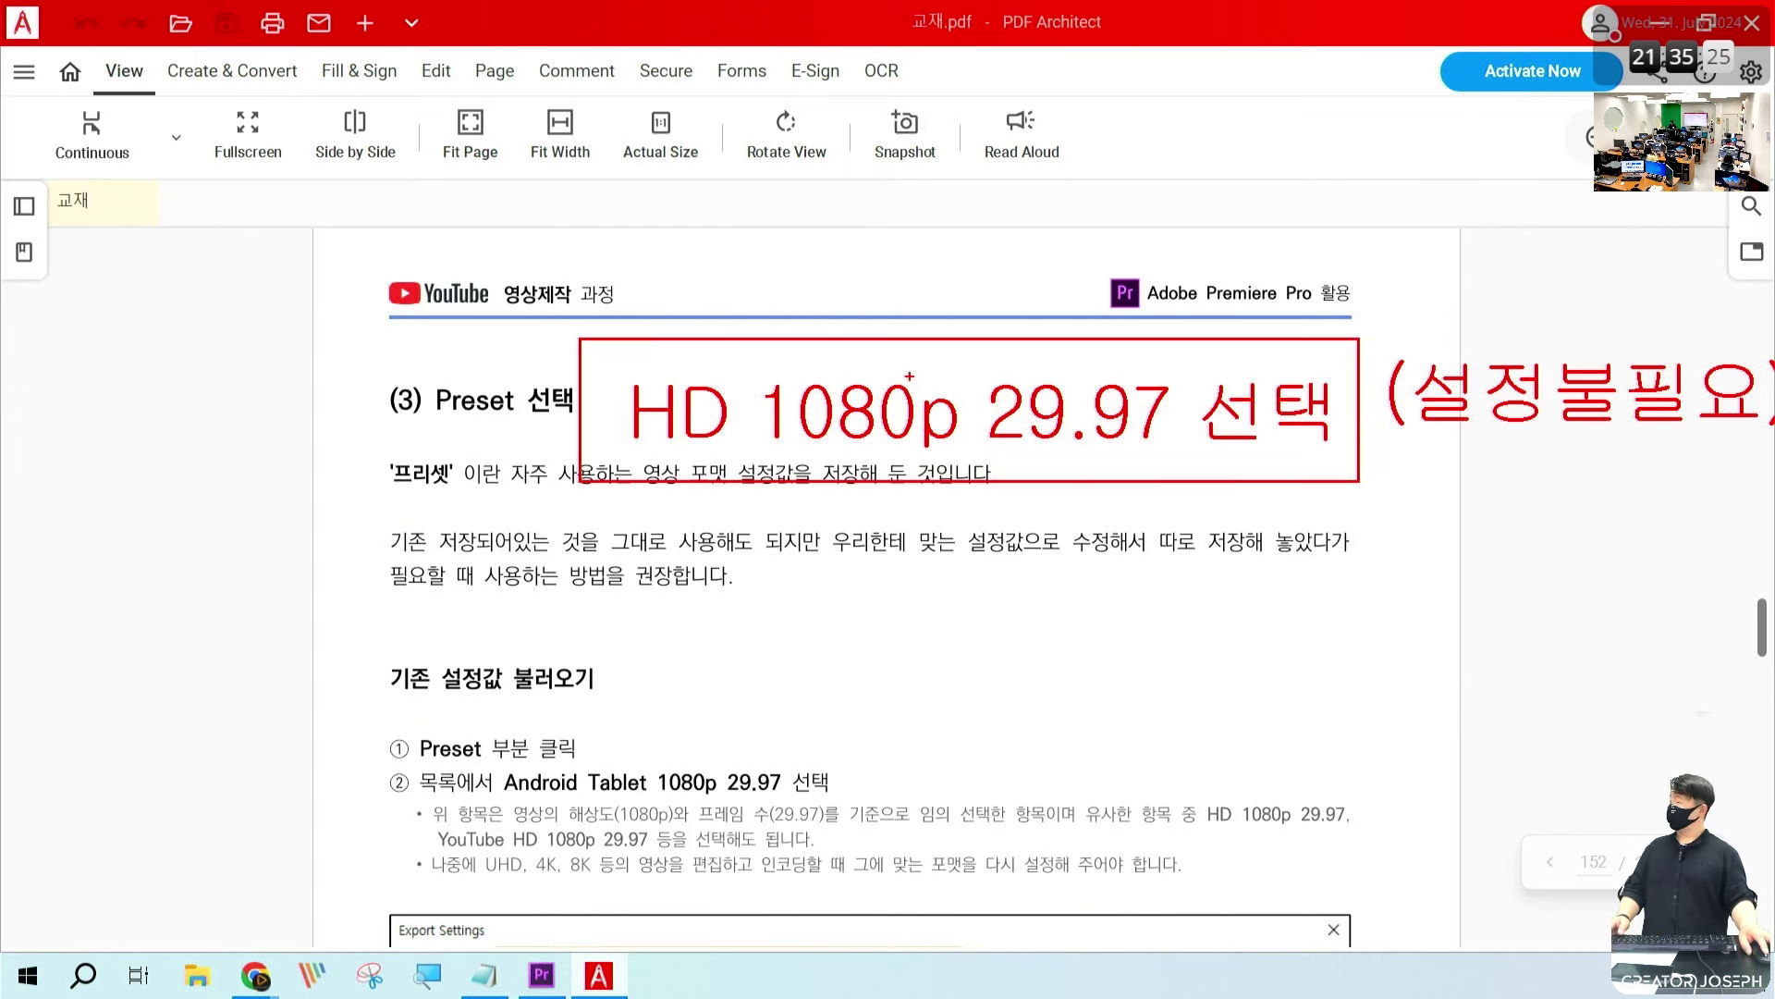
{"action": "key", "text": "Escape"}
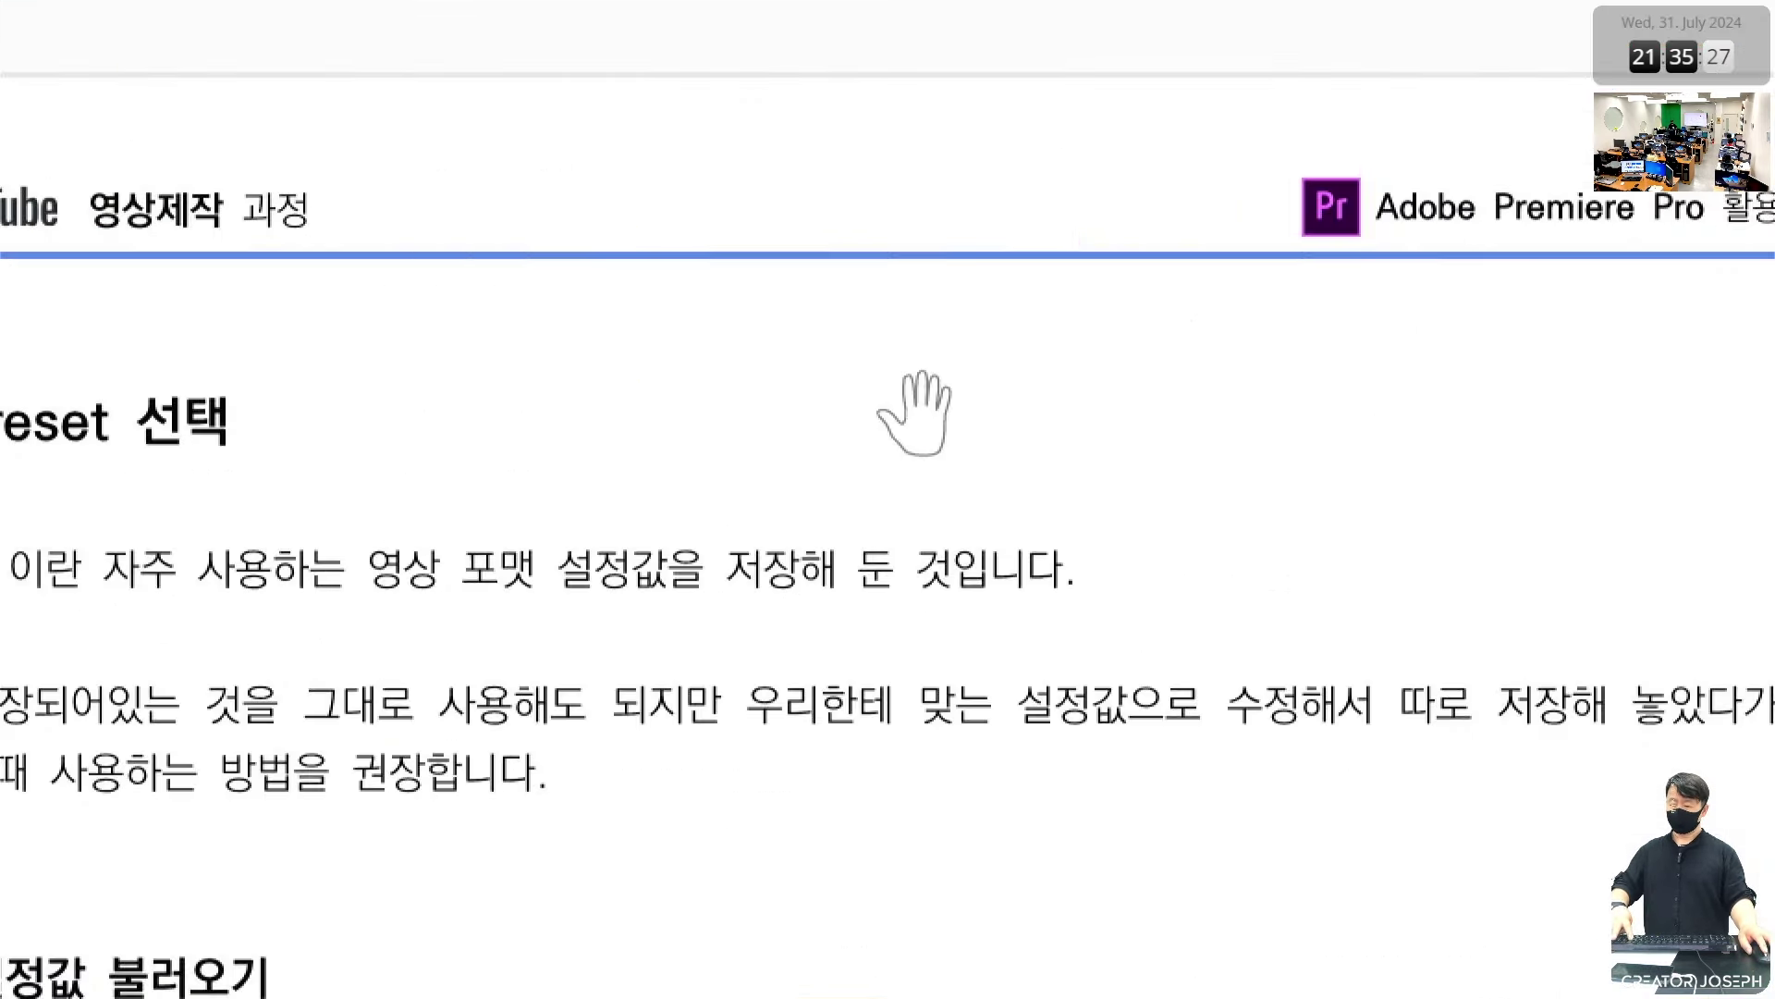
Step: Go back to textbook page 144 and examine the encoding reminders and the section on matching the Work Area Bar to the video length
{"action": "scroll", "coordinate": [786, 503], "scroll_direction": "up", "scroll_amount": 1}
{"action": "scroll", "coordinate": [788, 502], "scroll_direction": "up", "scroll_amount": 20}
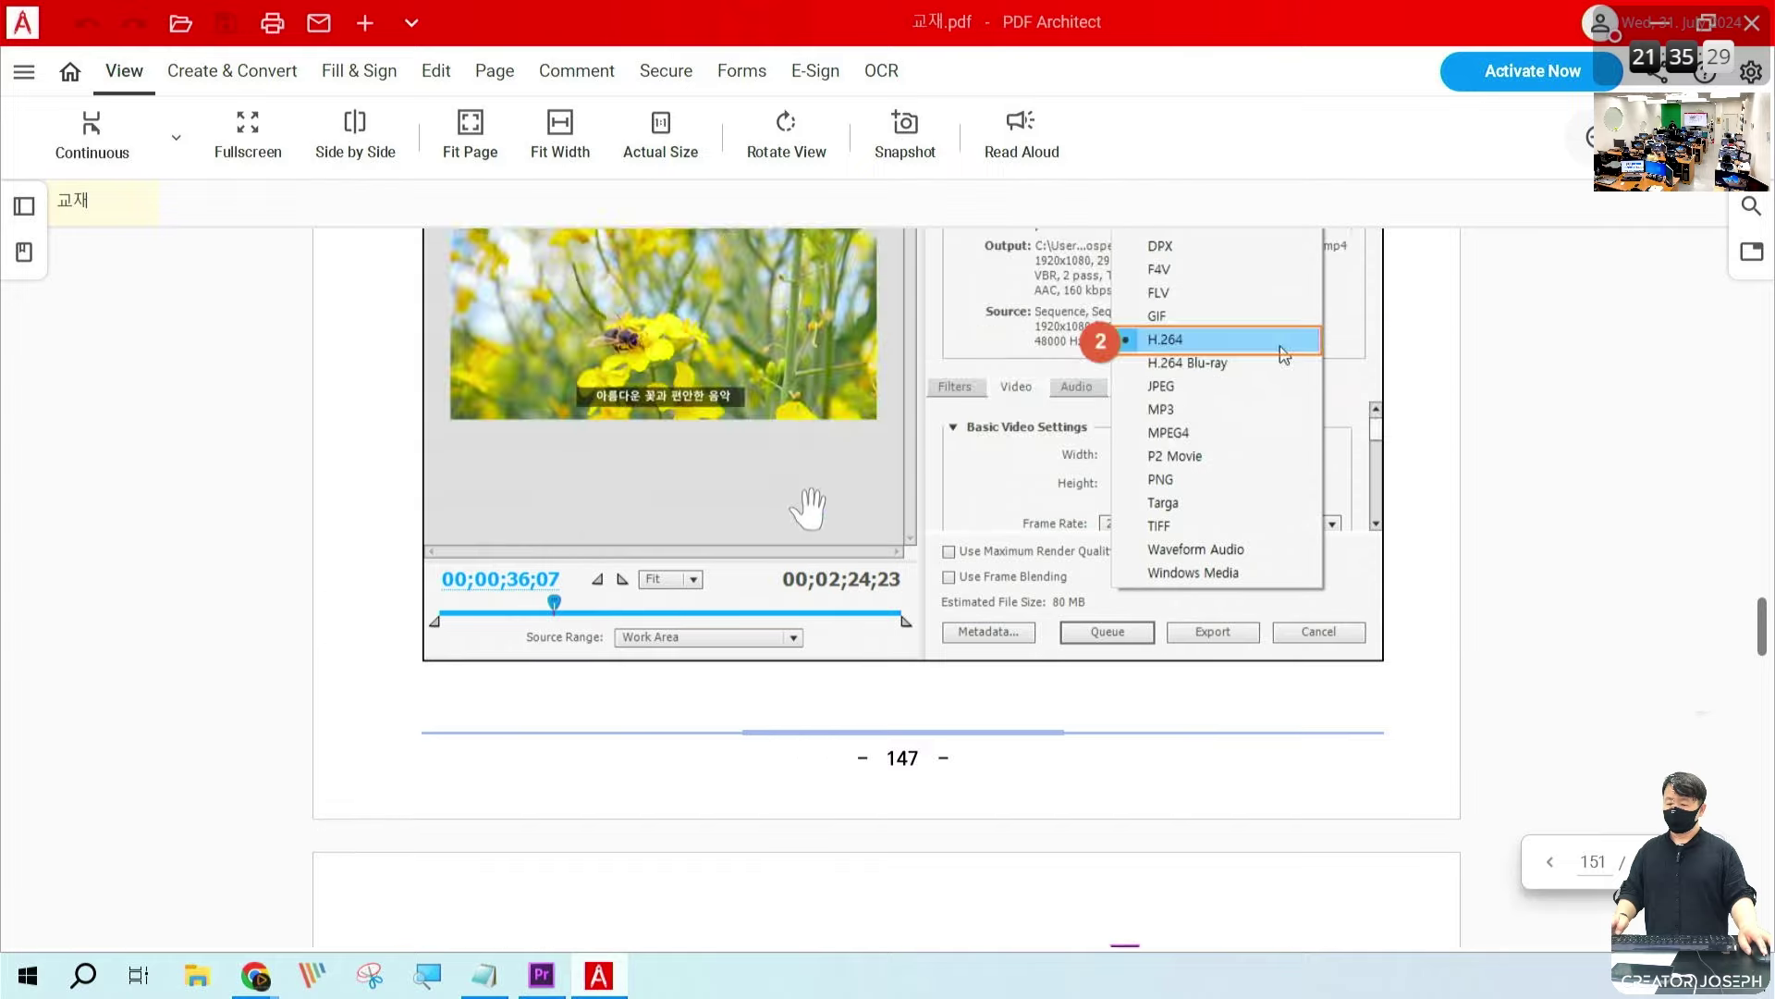
{"action": "scroll", "coordinate": [818, 507], "scroll_direction": "up", "scroll_amount": 15}
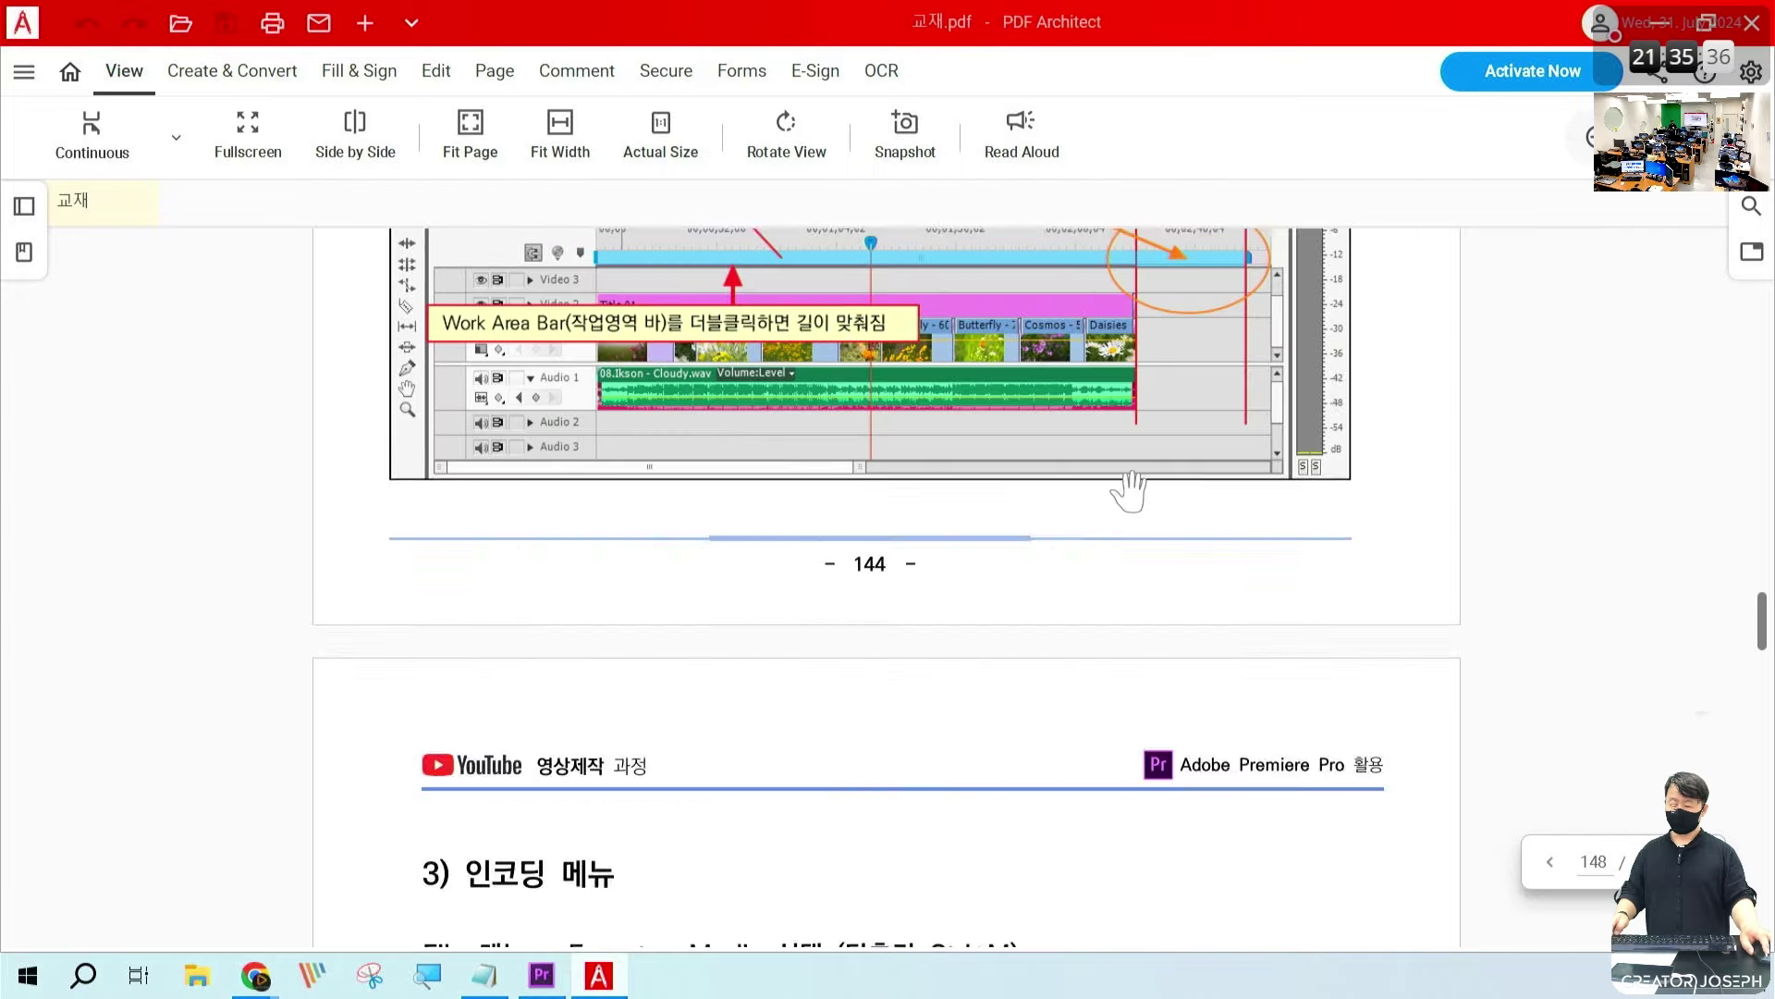
{"action": "key", "text": "ctrl+1"}
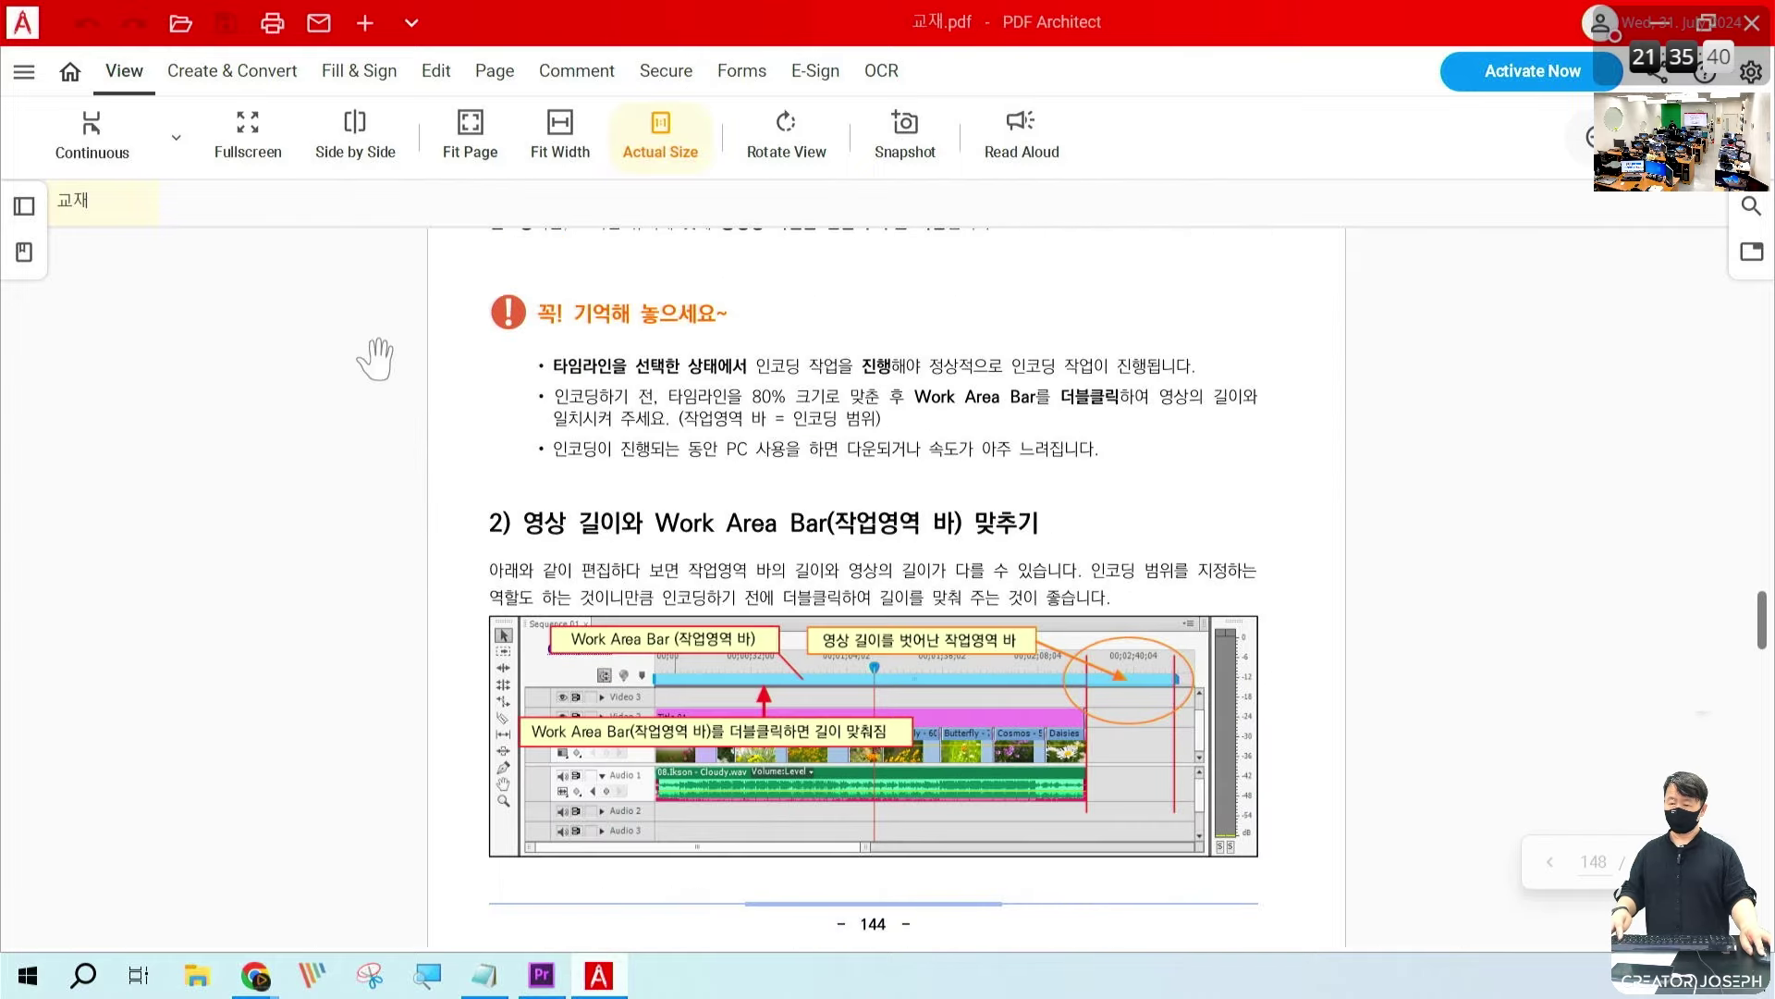
{"action": "mouse_move", "coordinate": [386, 257]}
{"action": "left_mouse_down"}
{"action": "mouse_move", "coordinate": [1137, 802]}
{"action": "mouse_move", "coordinate": [1340, 871]}
{"action": "left_mouse_up"}
{"action": "left_click_drag", "start_coordinate": [1363, 622], "coordinate": [1424, 714]}
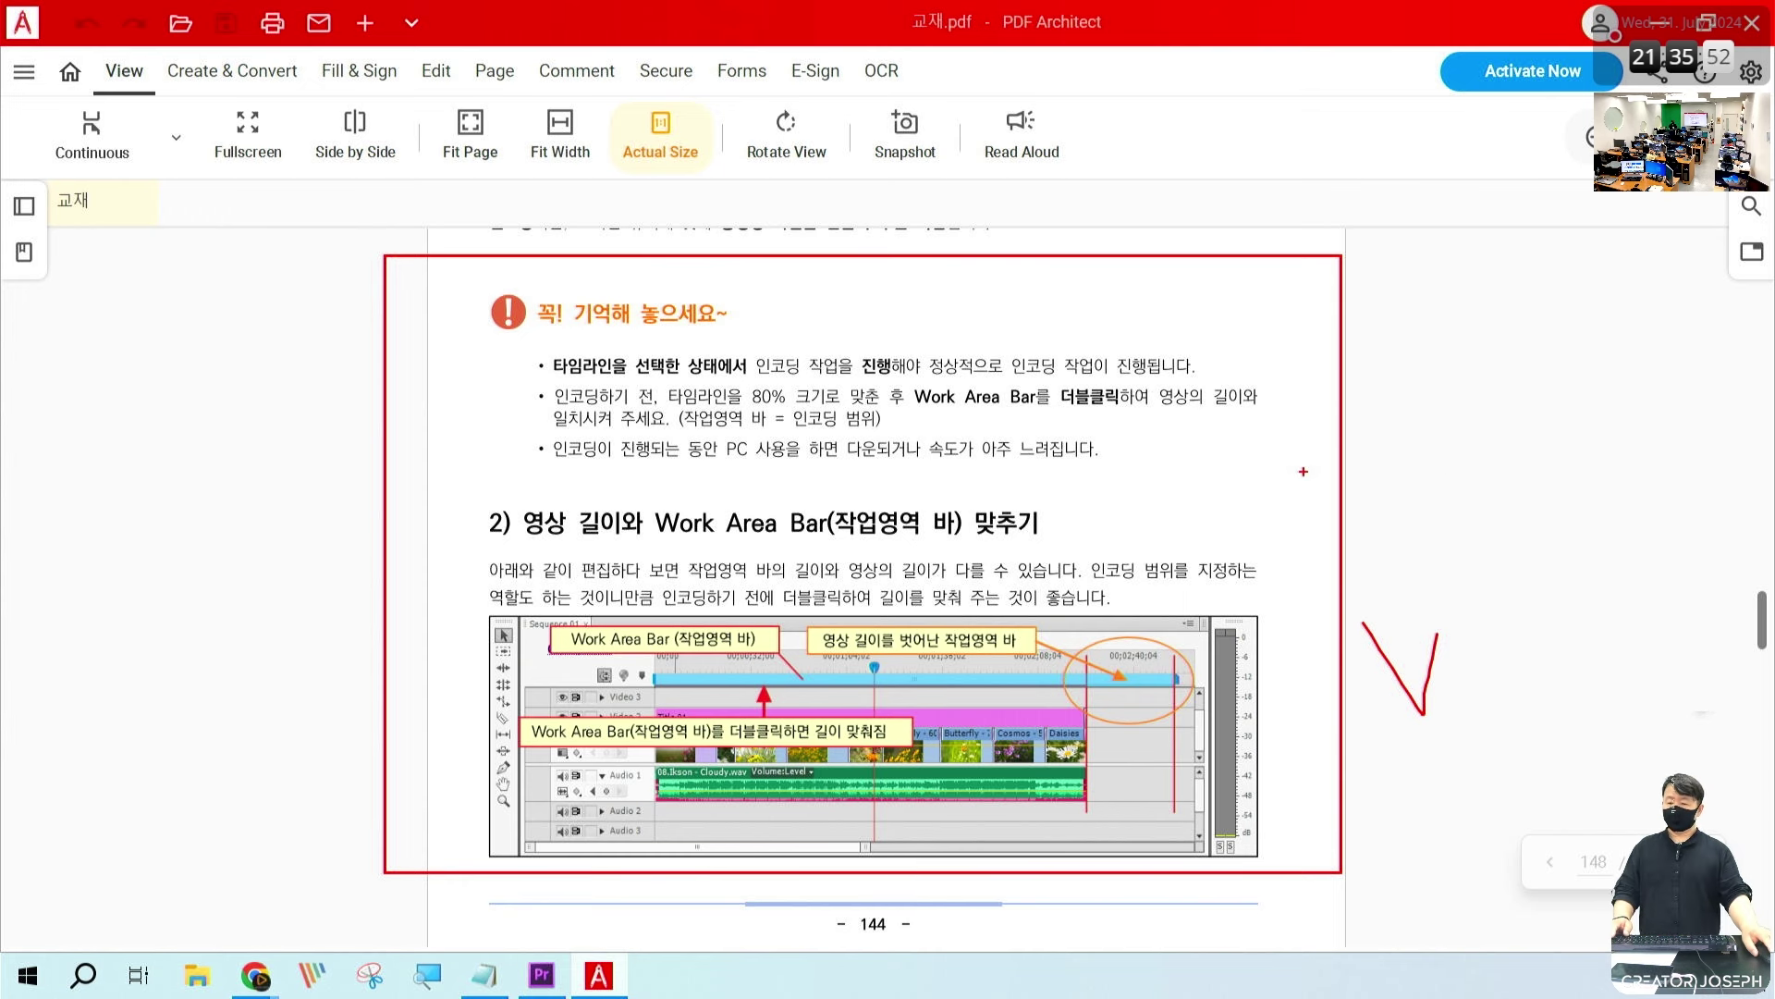
{"action": "key", "text": "Escape"}
{"action": "scroll", "coordinate": [1202, 495], "scroll_direction": "up", "scroll_amount": 5}
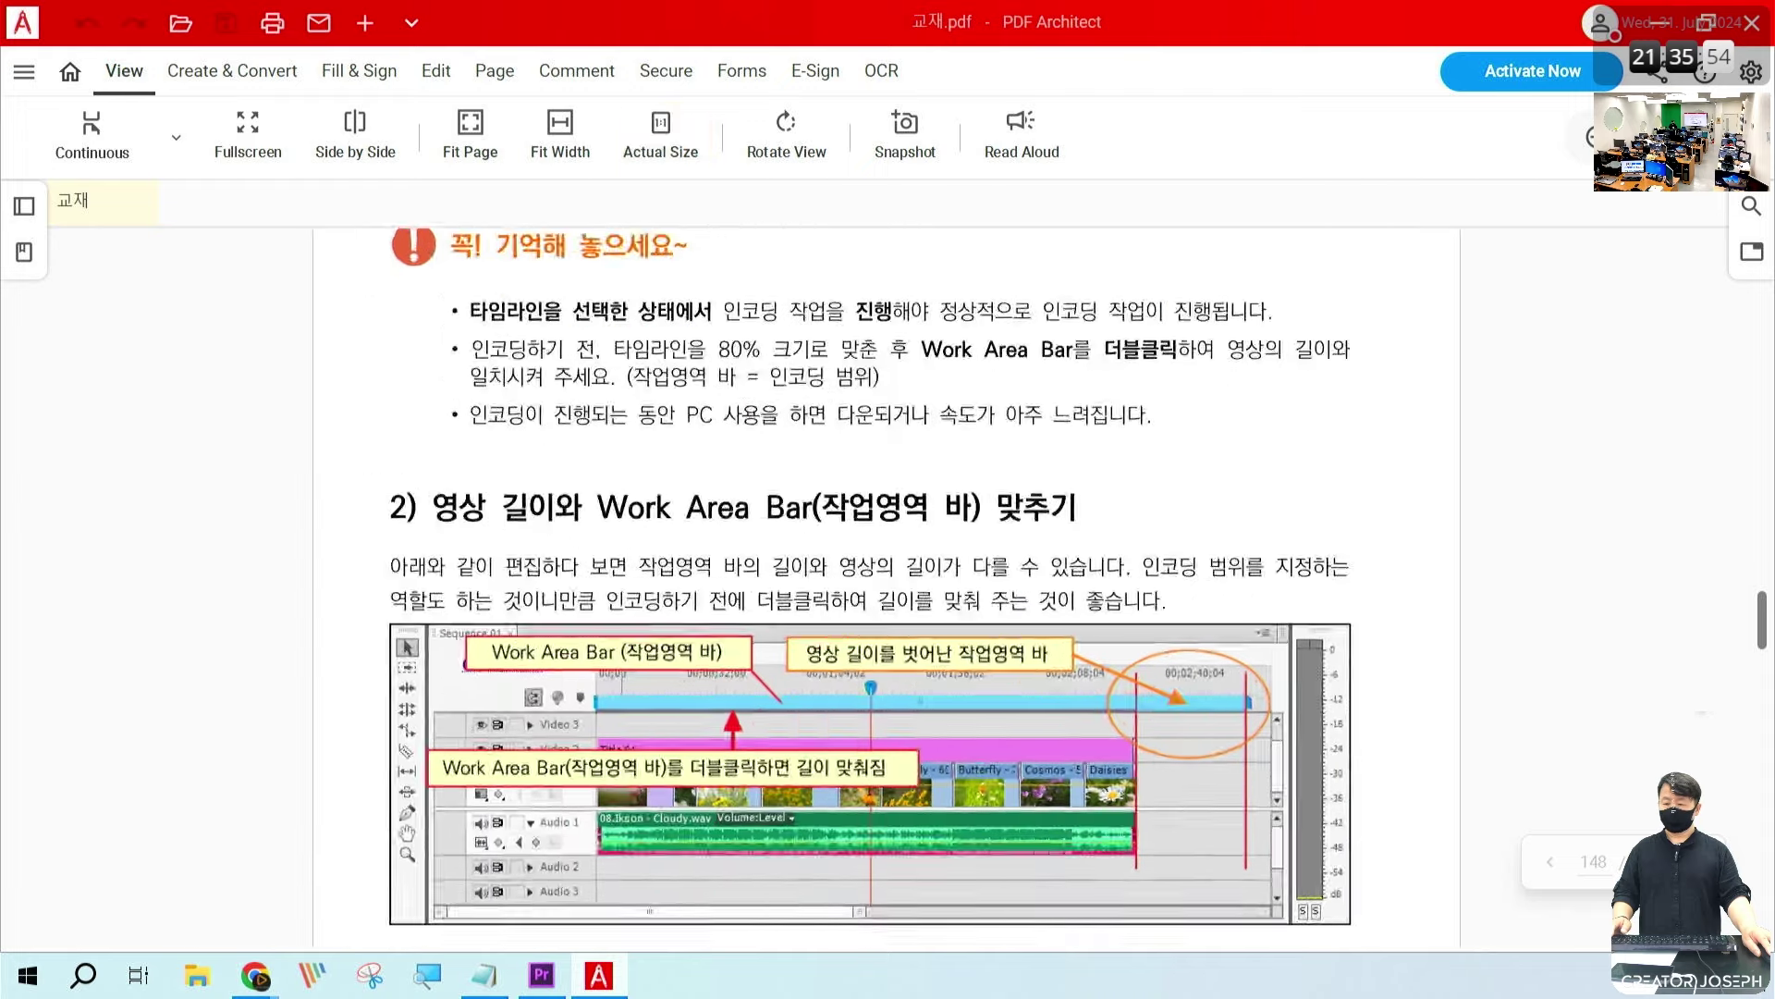
{"action": "scroll", "coordinate": [1202, 495], "scroll_direction": "up", "scroll_amount": 3}
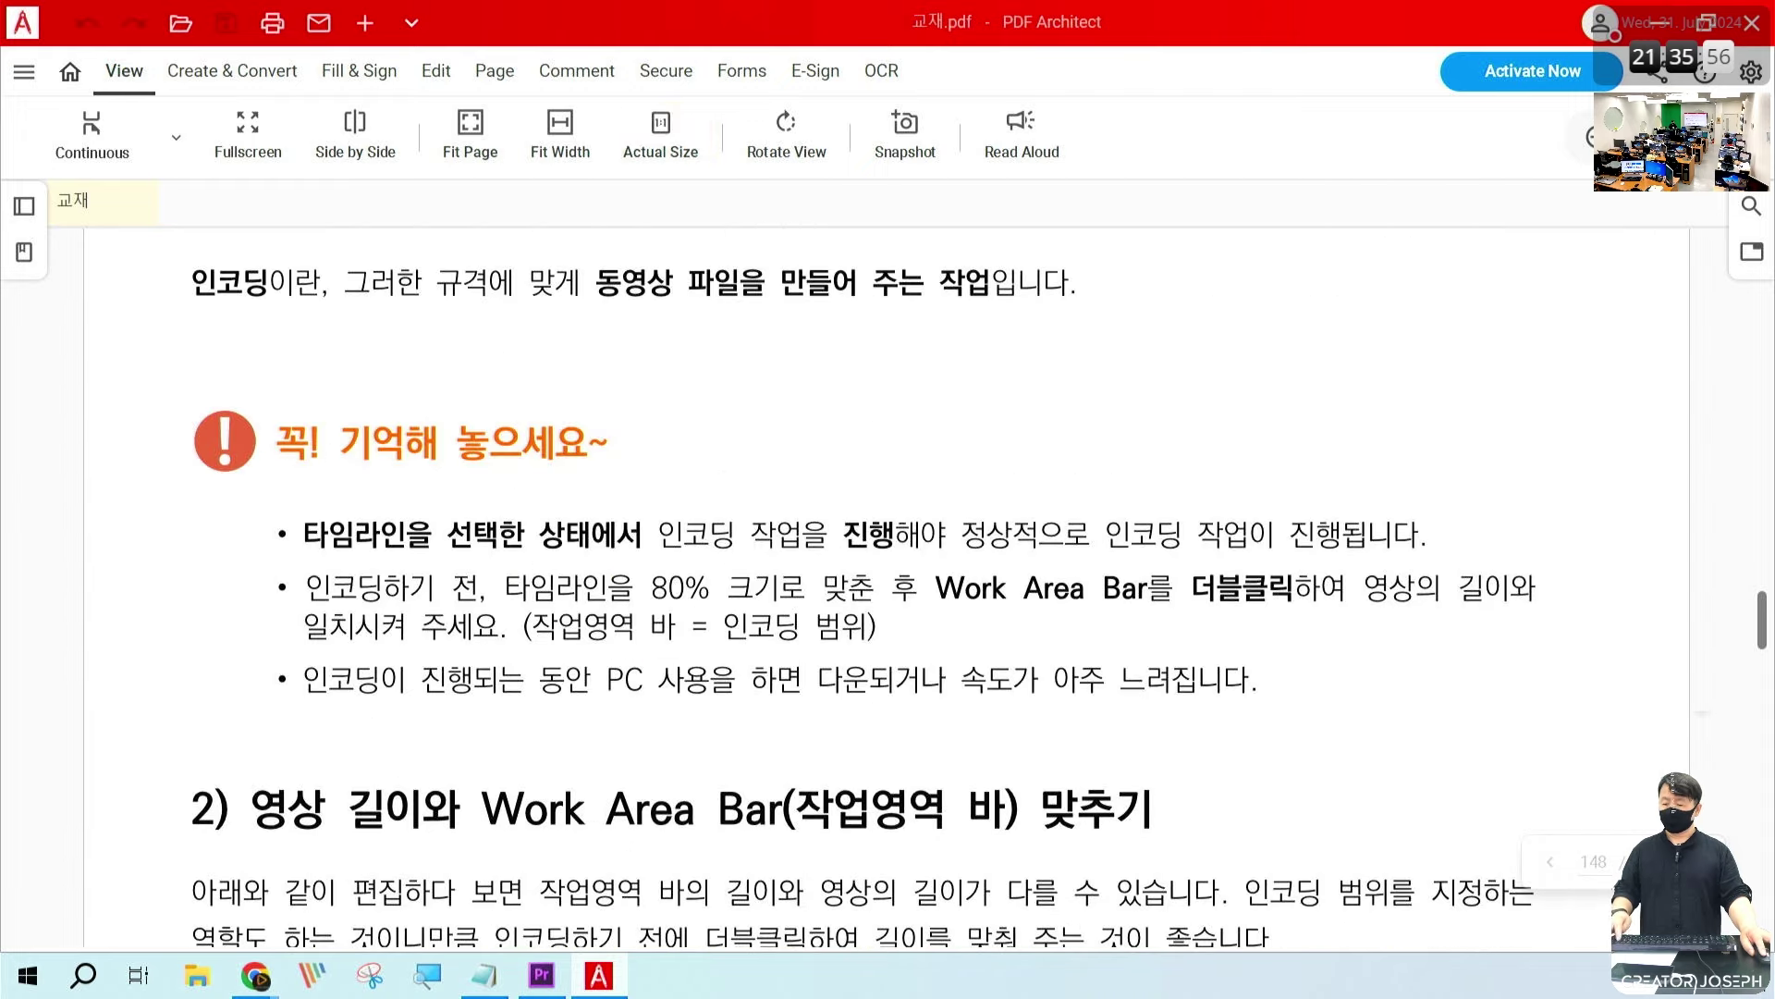
{"action": "left_click_drag", "start_coordinate": [251, 494], "coordinate": [652, 559]}
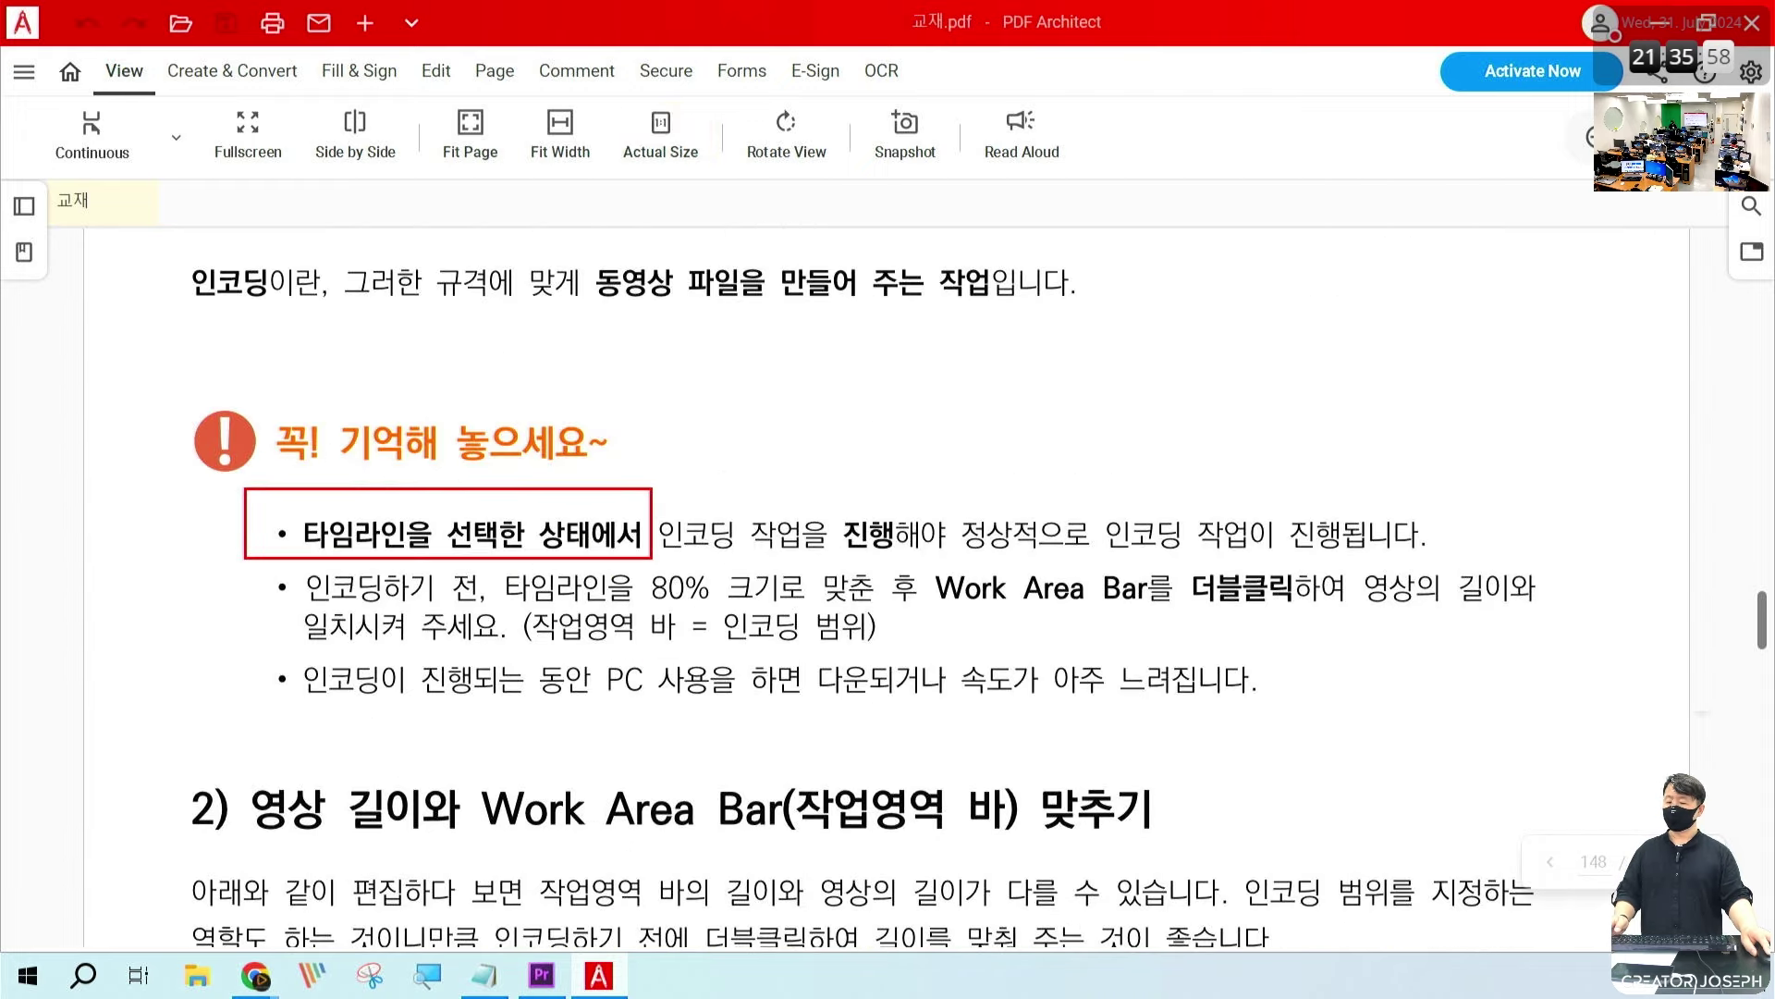
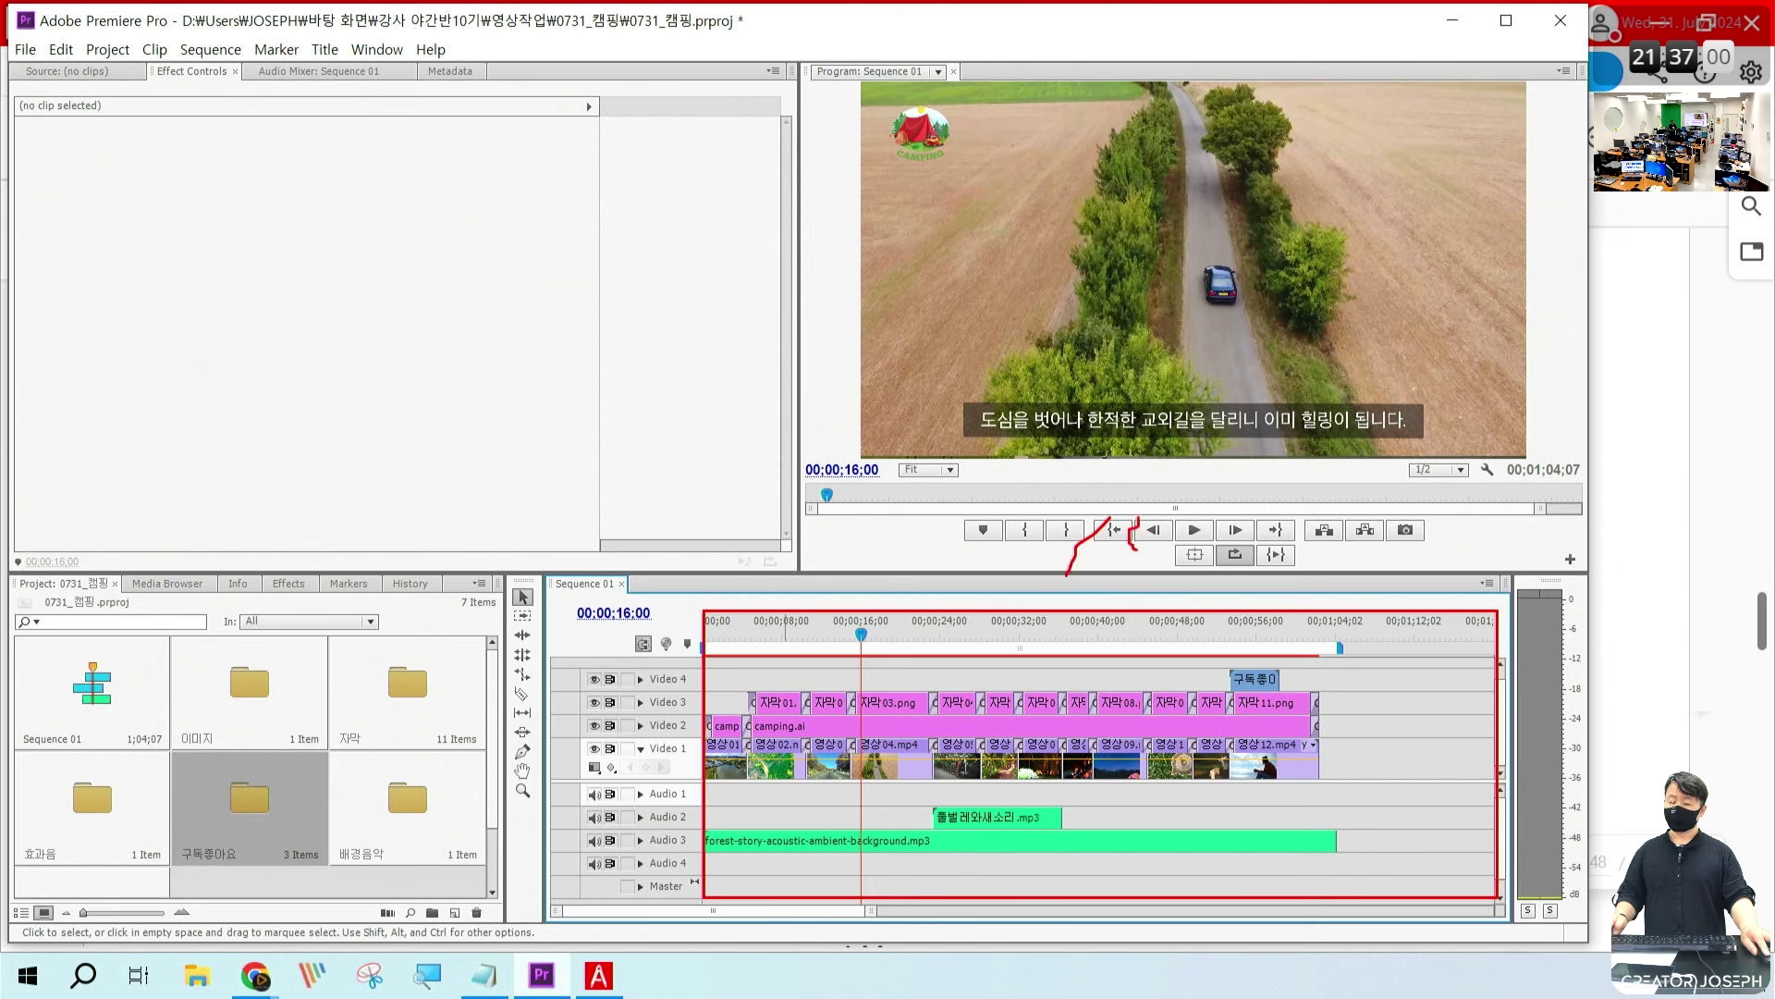
Step: Mark the sequence's clips on the Premiere Pro timeline with on-screen drawings, and clear the markings
{"action": "mouse_move", "coordinate": [1133, 547]}
{"action": "left_mouse_down"}
{"action": "mouse_move", "coordinate": [1177, 484]}
{"action": "mouse_move", "coordinate": [1274, 506]}
{"action": "left_mouse_up"}
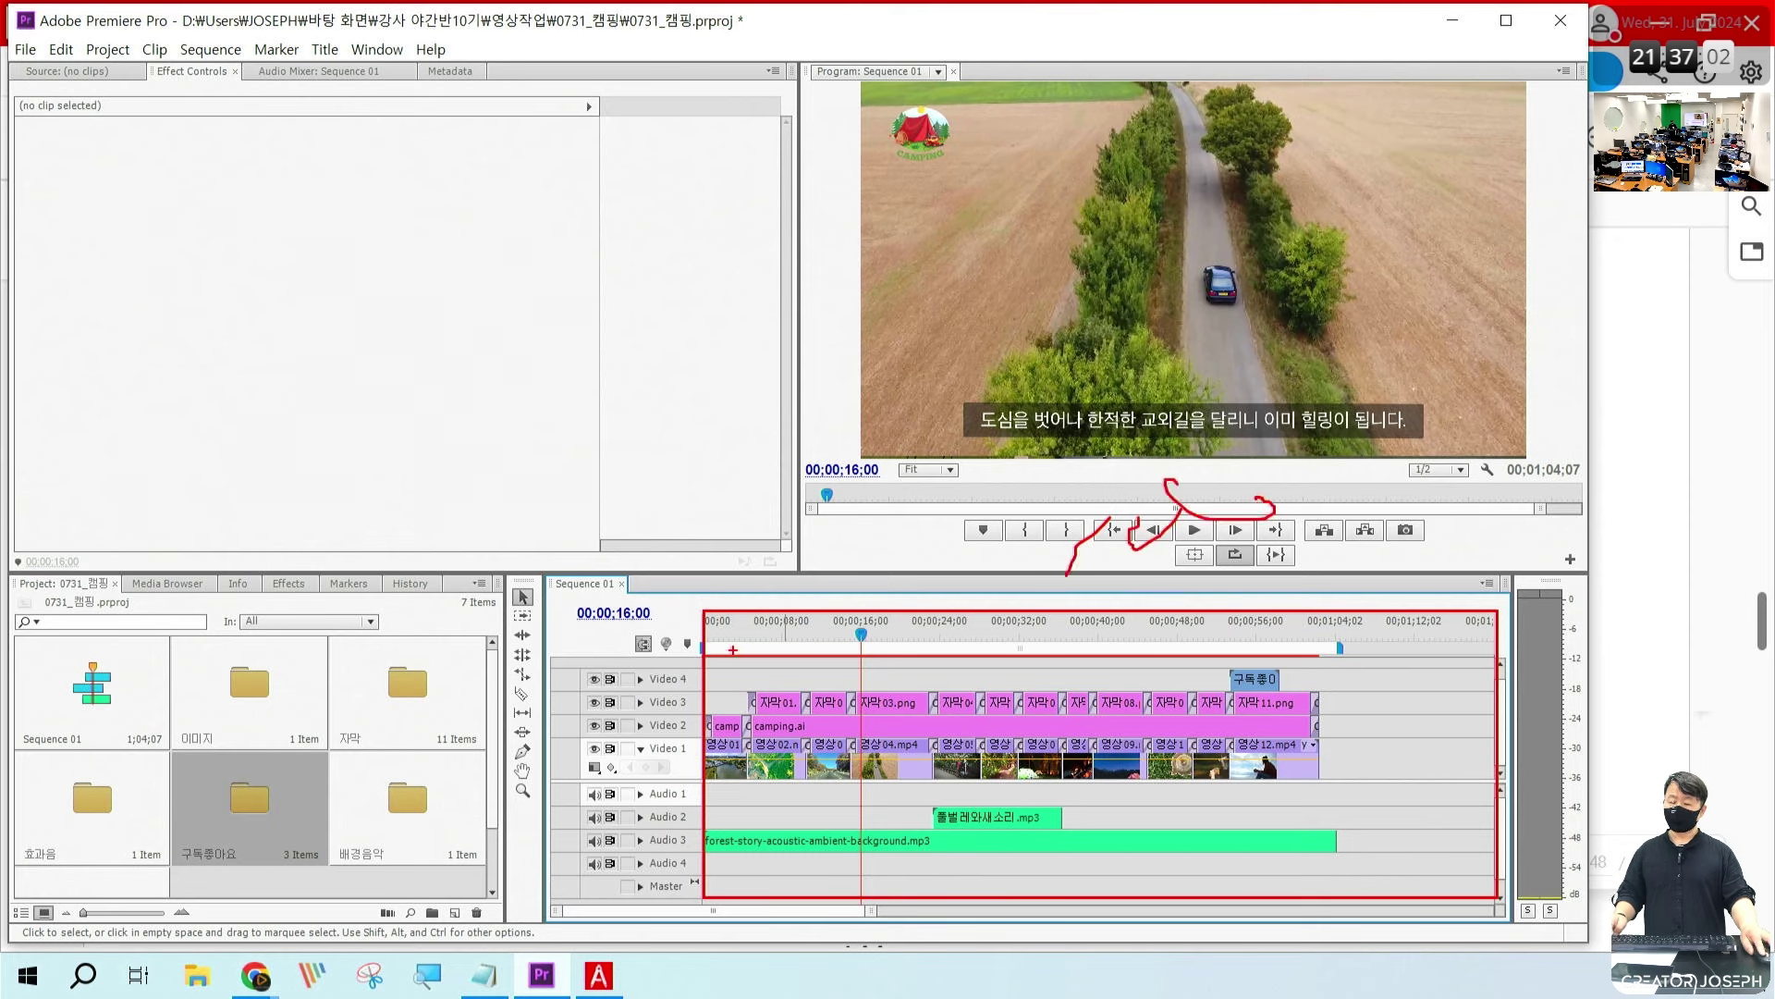
{"action": "mouse_move", "coordinate": [718, 643]}
{"action": "left_mouse_down"}
{"action": "mouse_move", "coordinate": [782, 743]}
{"action": "mouse_move", "coordinate": [1339, 857]}
{"action": "left_mouse_up"}
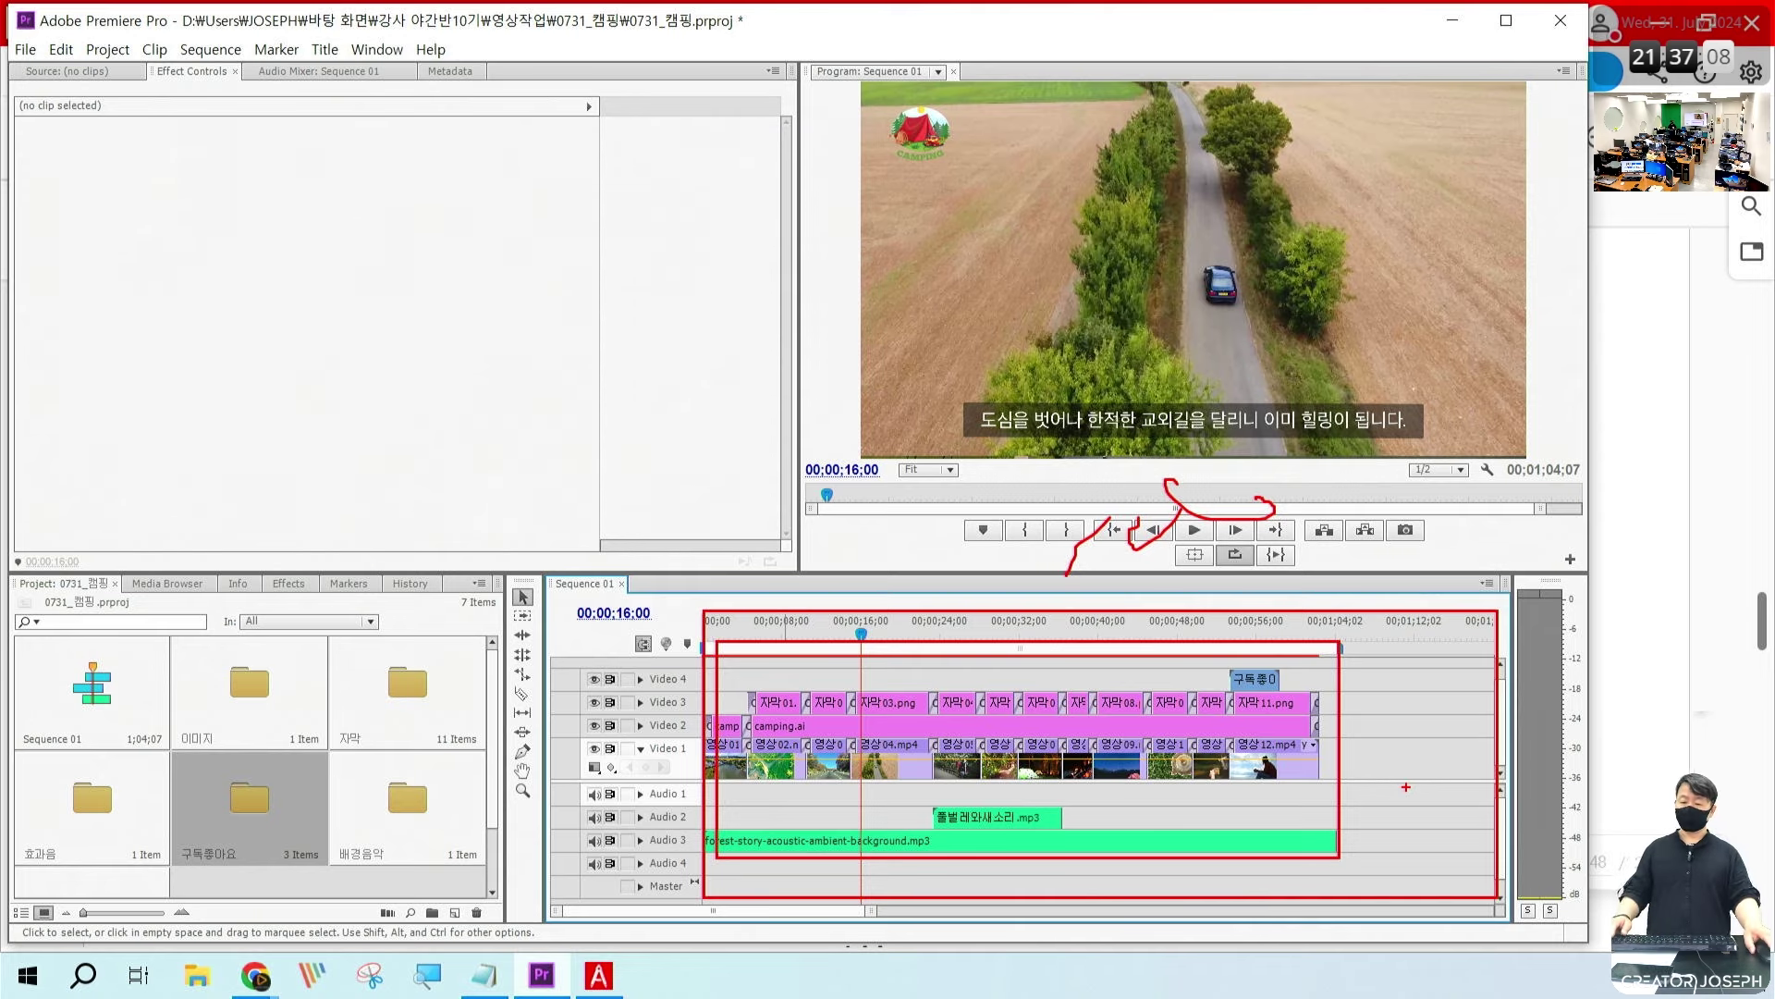
{"action": "key", "text": "Escape"}
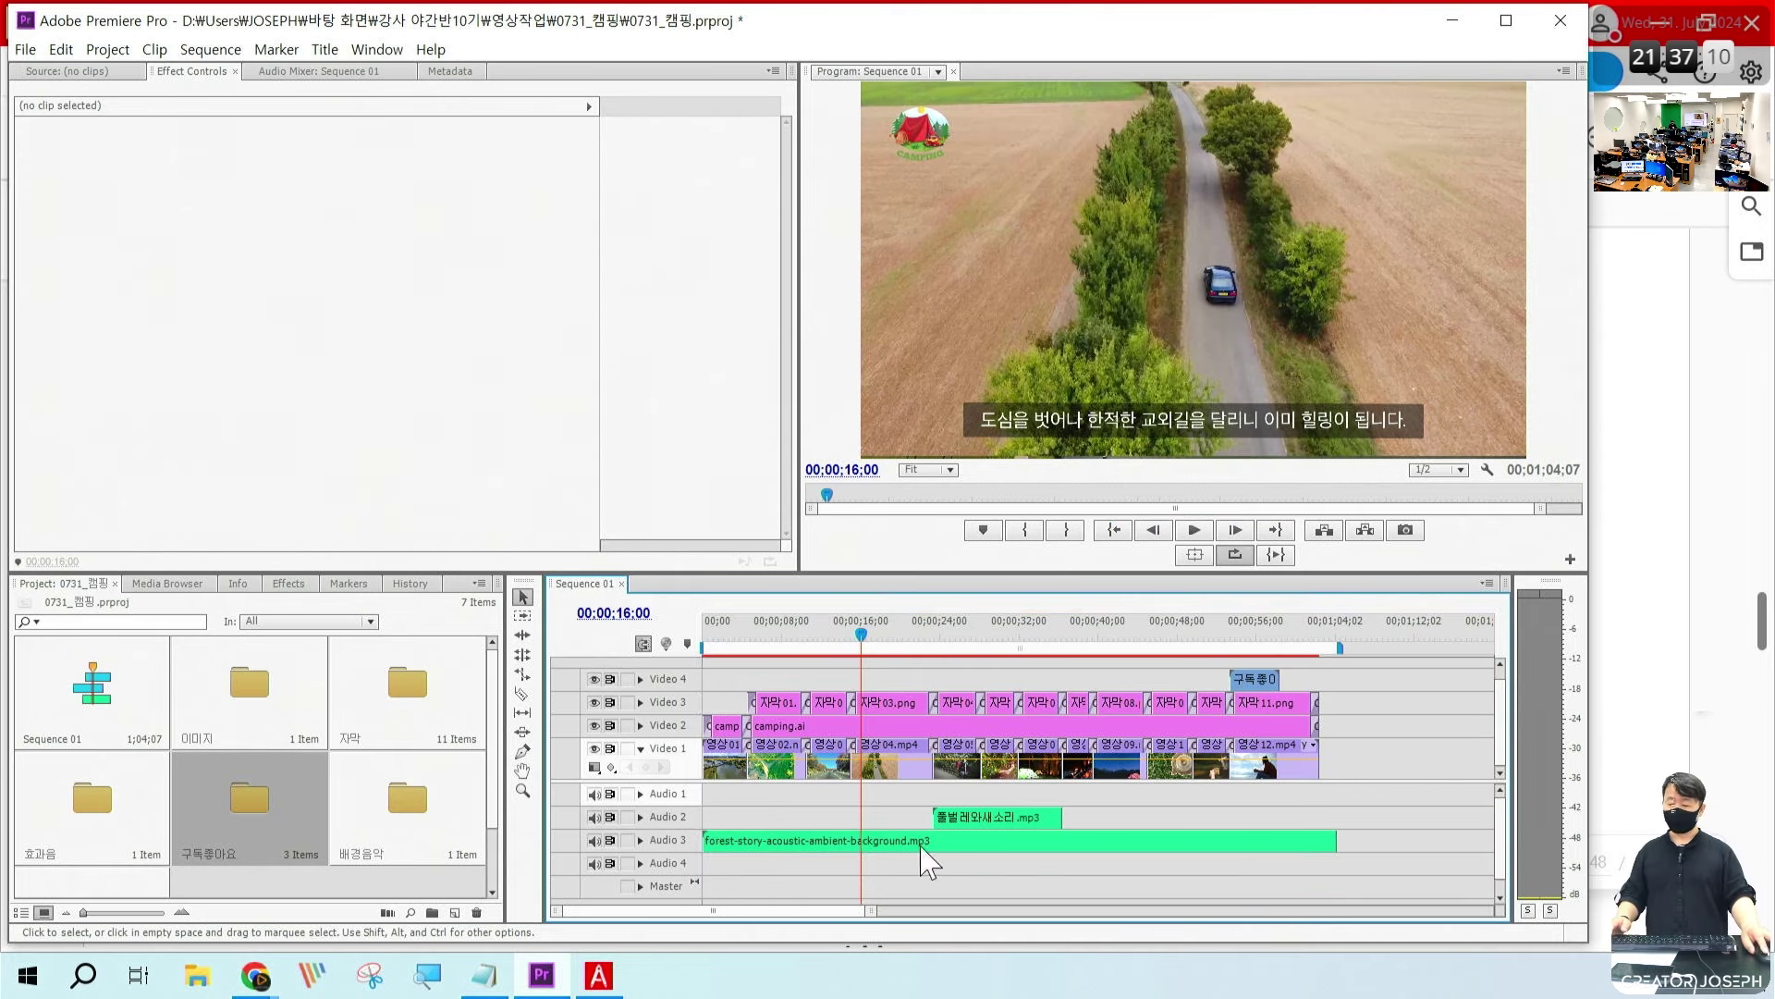
Step: Switch to the textbook in PDF Architect and read the reminder on fitting the Work Area Bar before encoding
{"action": "left_click", "coordinate": [599, 976]}
{"action": "scroll", "coordinate": [914, 483], "scroll_direction": "up", "scroll_amount": 5}
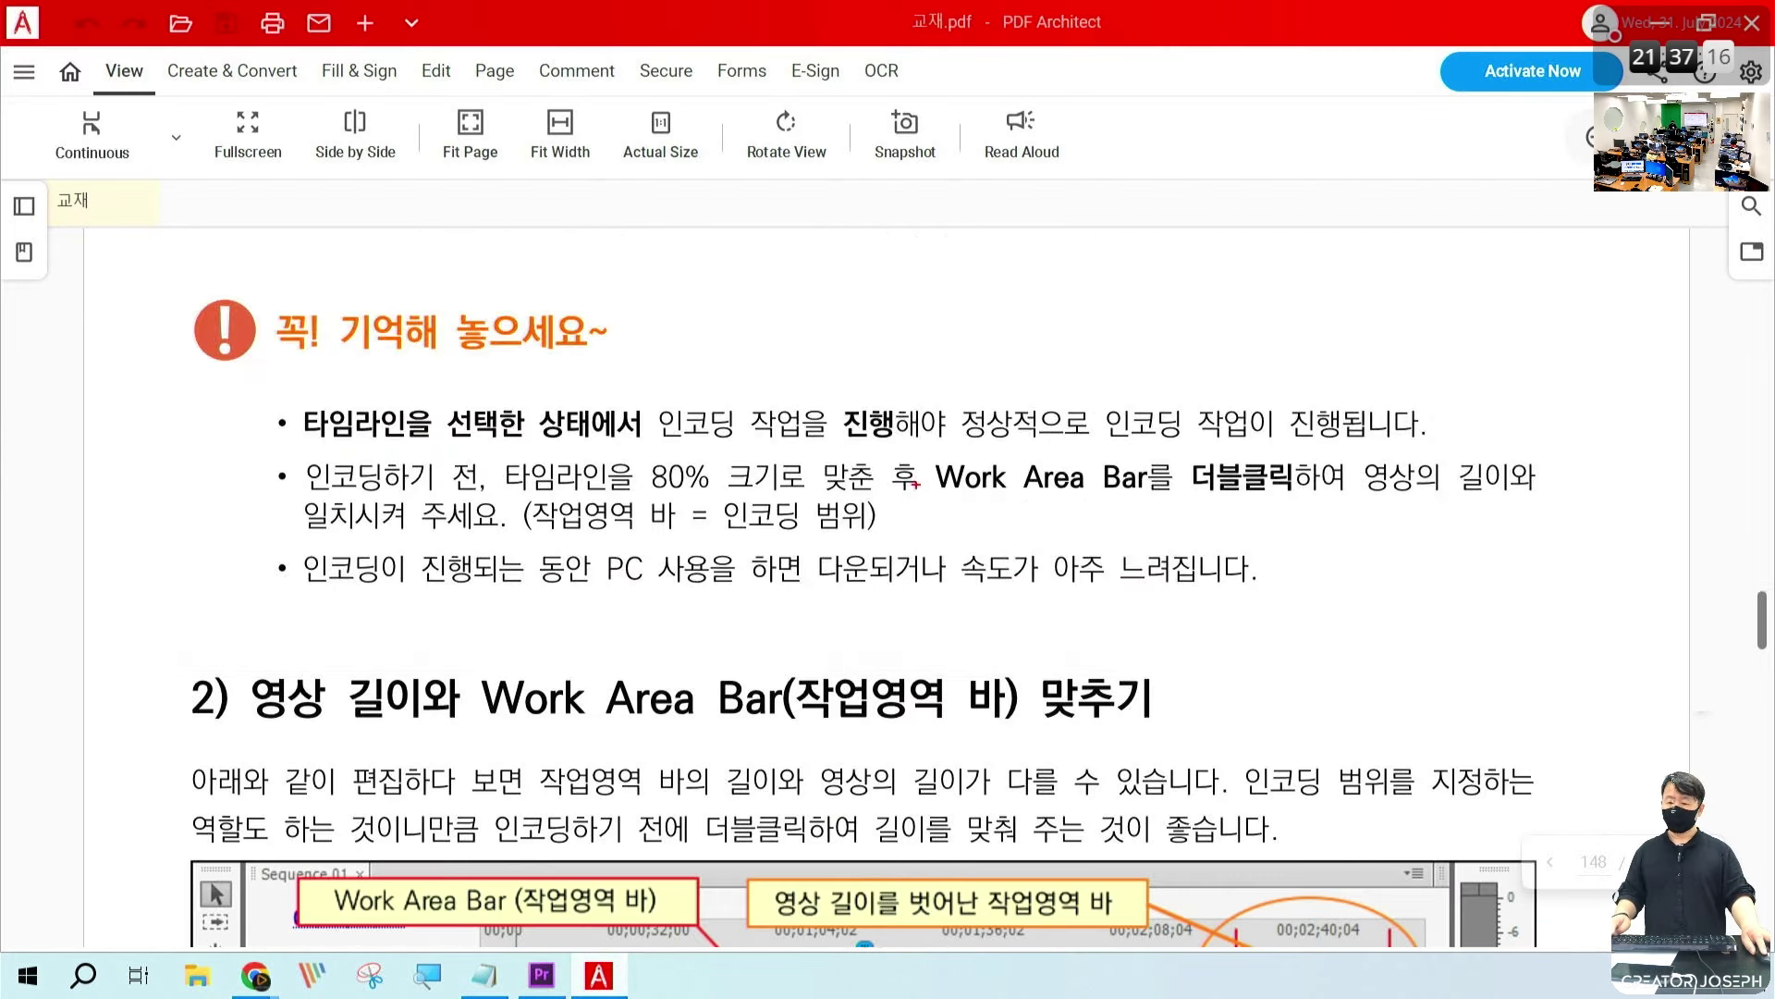
{"action": "mouse_move", "coordinate": [922, 443]}
{"action": "left_mouse_down"}
{"action": "mouse_move", "coordinate": [1156, 518]}
{"action": "mouse_move", "coordinate": [1332, 494]}
{"action": "left_mouse_up"}
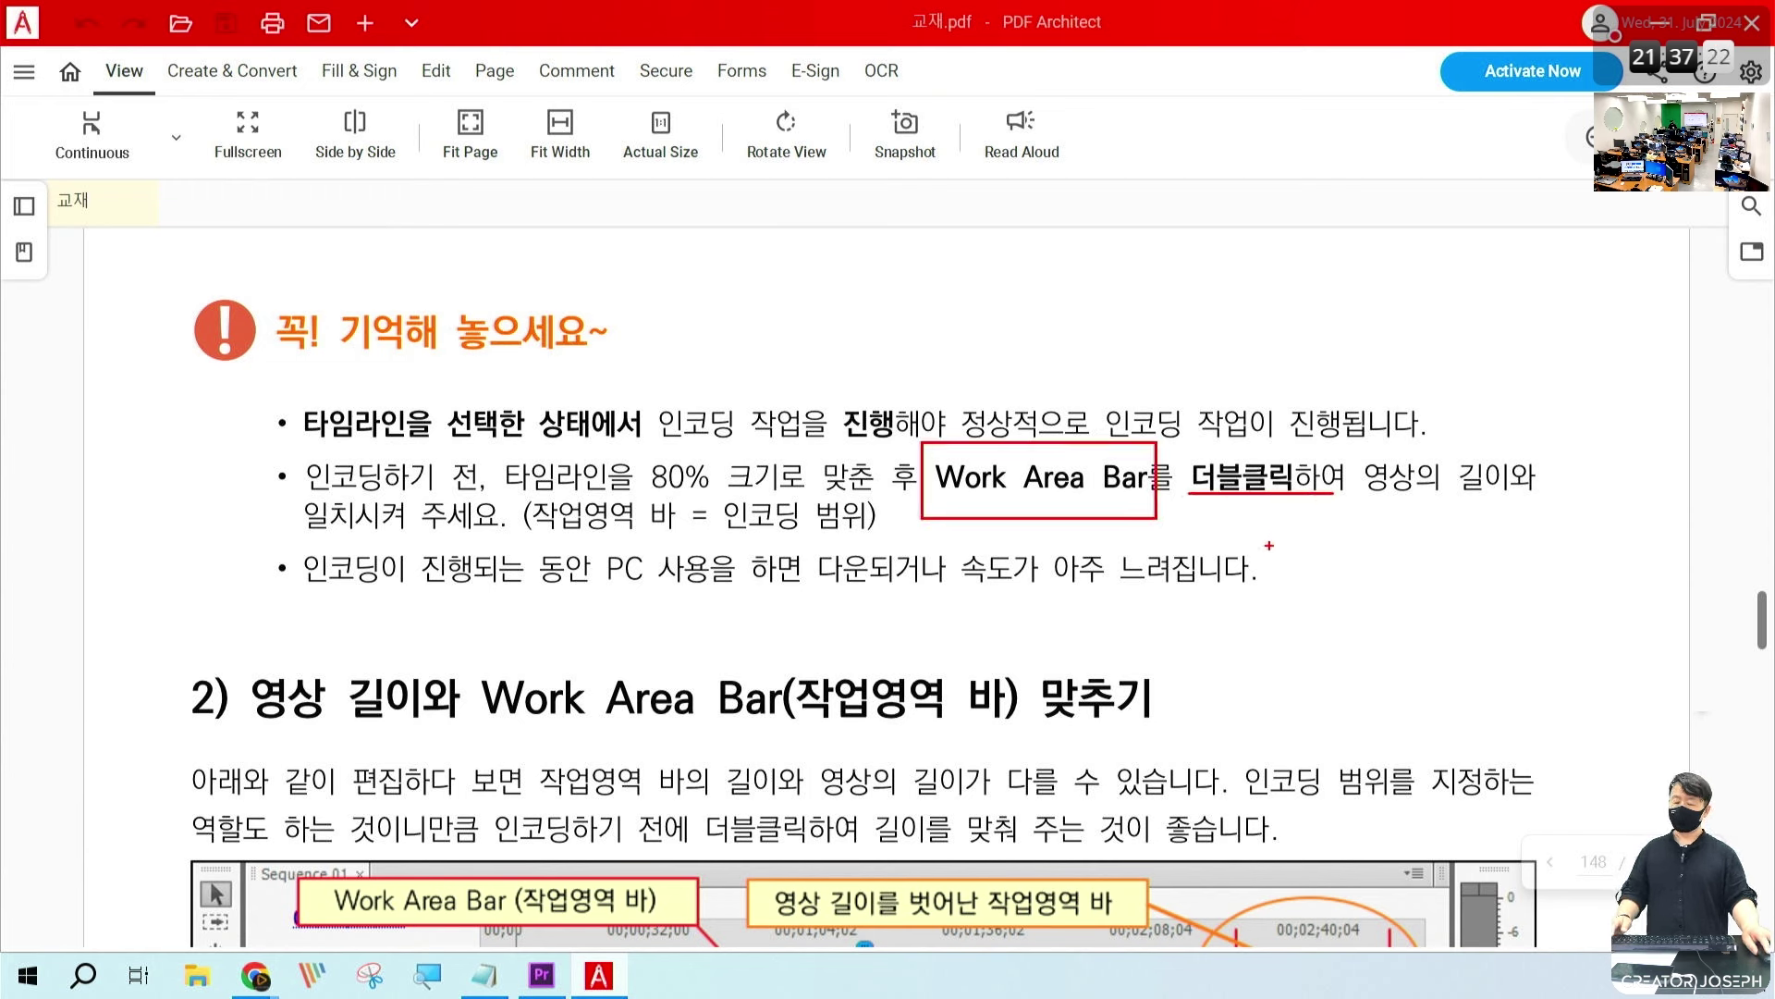
{"action": "key", "text": "Escape"}
Step: Switch to Premiere Pro, try shorter and longer work area bar ranges, and fit the bar to the full sequence length
{"action": "key", "text": "alt+Tab"}
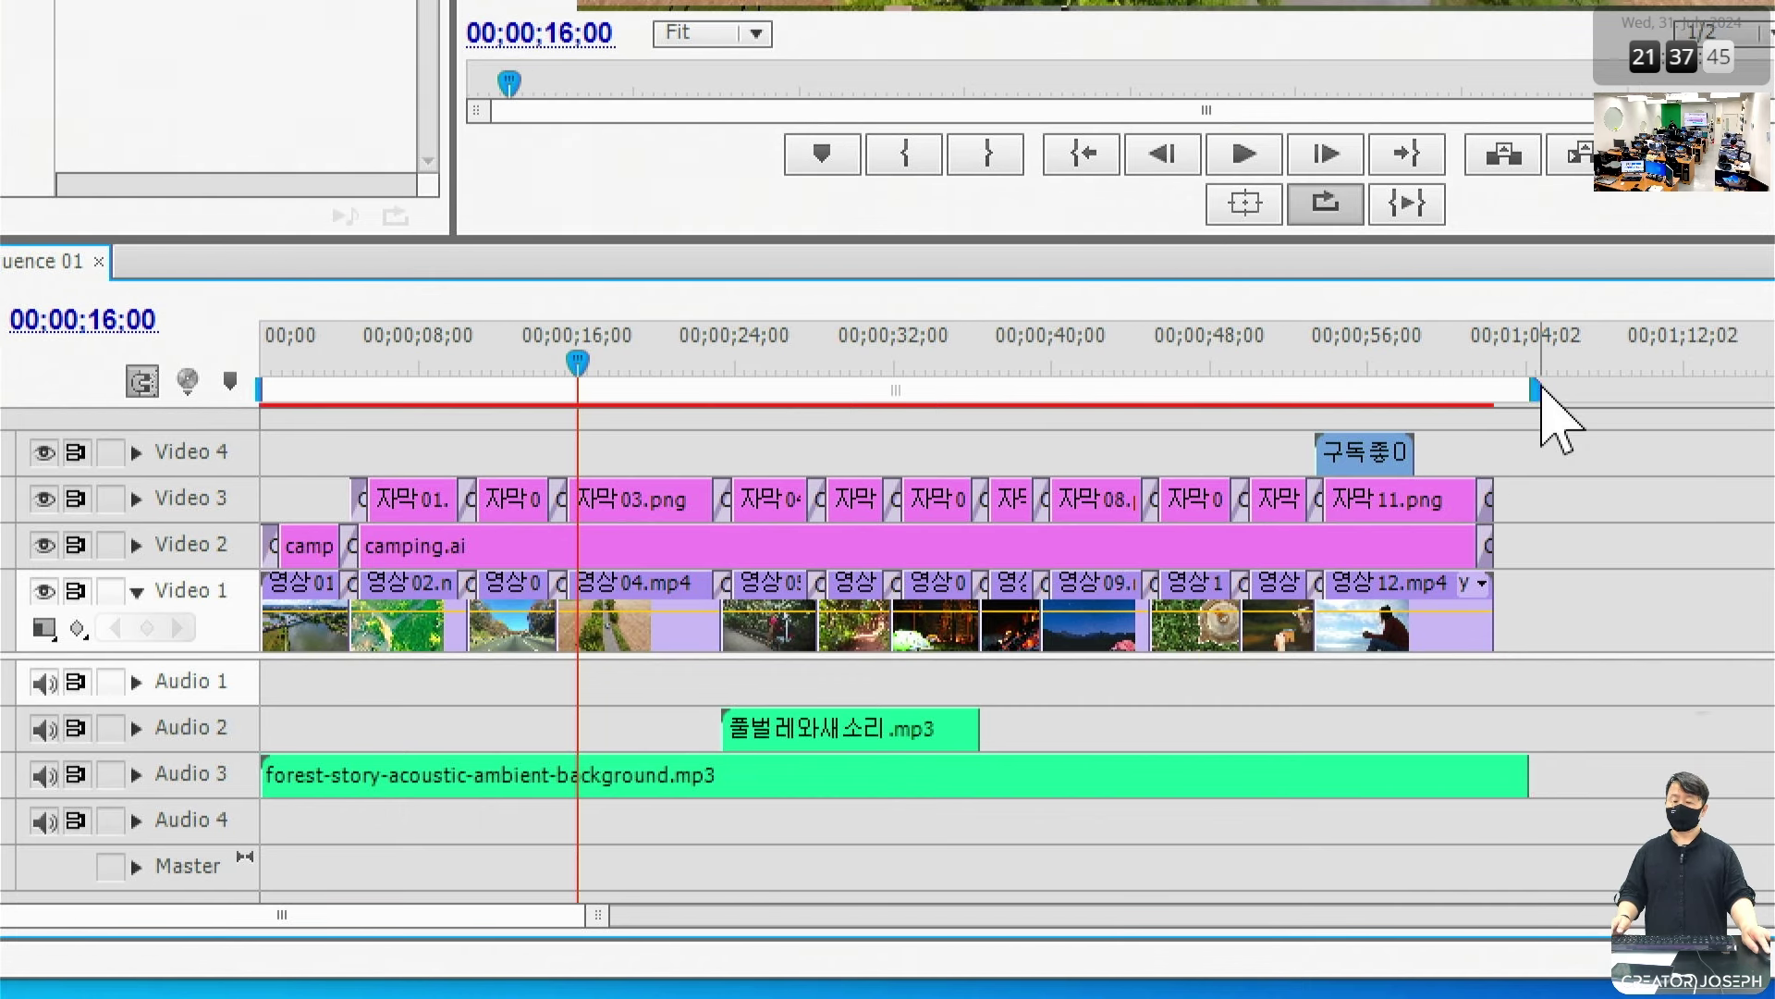
{"action": "mouse_move", "coordinate": [1542, 389]}
{"action": "left_mouse_down"}
{"action": "mouse_move", "coordinate": [953, 389]}
{"action": "mouse_move", "coordinate": [1236, 447]}
{"action": "mouse_move", "coordinate": [1373, 435]}
{"action": "left_mouse_up"}
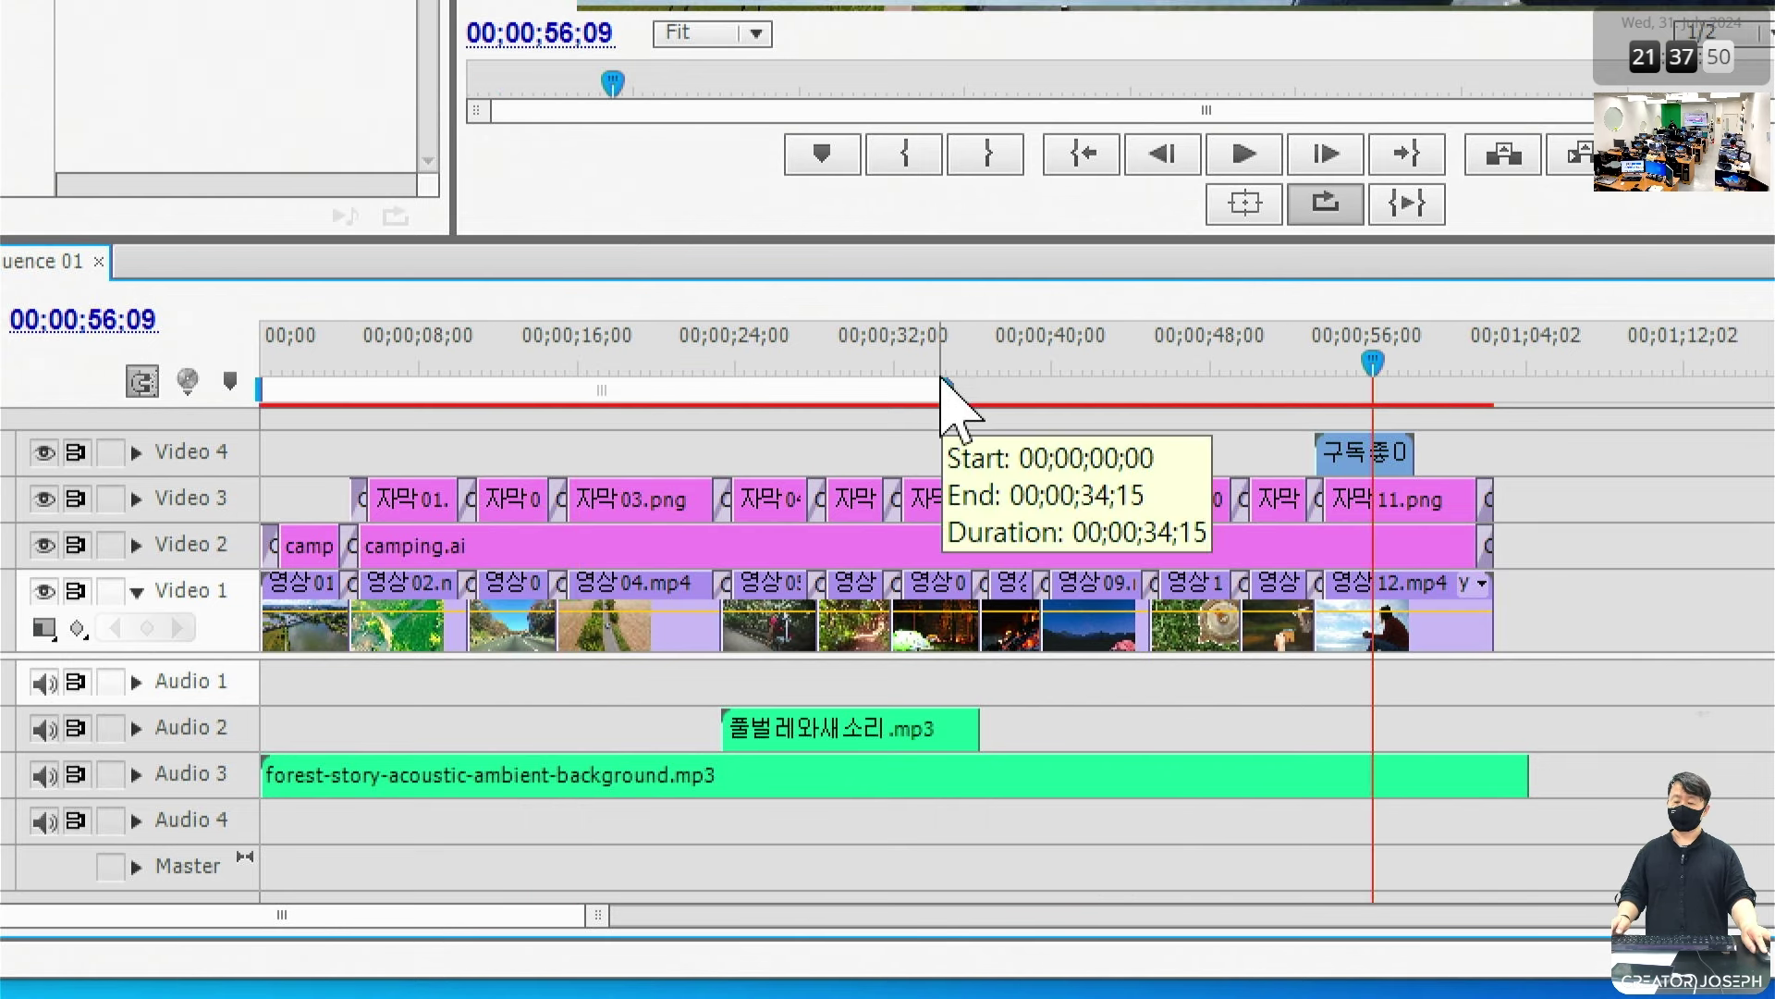
{"action": "mouse_move", "coordinate": [943, 388]}
{"action": "left_mouse_down"}
{"action": "mouse_move", "coordinate": [962, 416]}
{"action": "mouse_move", "coordinate": [1156, 444]}
{"action": "mouse_move", "coordinate": [1339, 416]}
{"action": "mouse_move", "coordinate": [1718, 443]}
{"action": "left_mouse_up"}
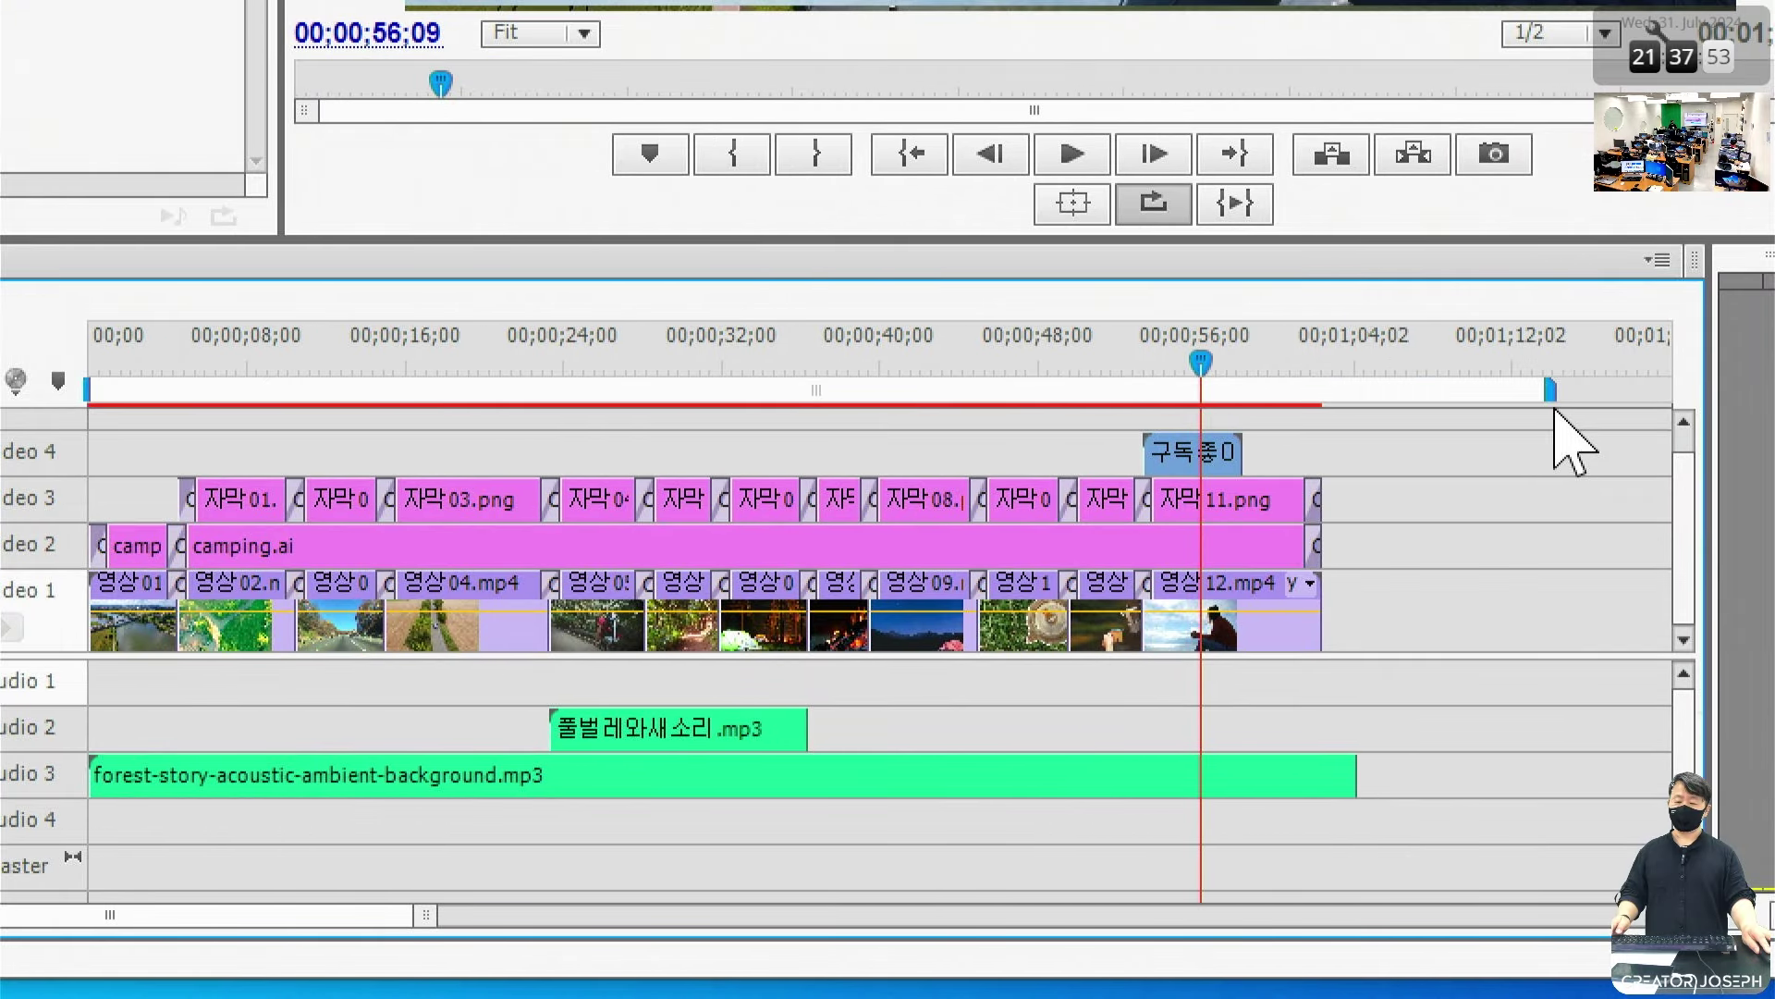
{"action": "mouse_move", "coordinate": [1554, 409]}
{"action": "left_mouse_down"}
{"action": "mouse_move", "coordinate": [638, 411]}
{"action": "mouse_move", "coordinate": [973, 437]}
{"action": "mouse_move", "coordinate": [1538, 428]}
{"action": "mouse_move", "coordinate": [1240, 397]}
{"action": "mouse_move", "coordinate": [974, 399]}
{"action": "left_mouse_up"}
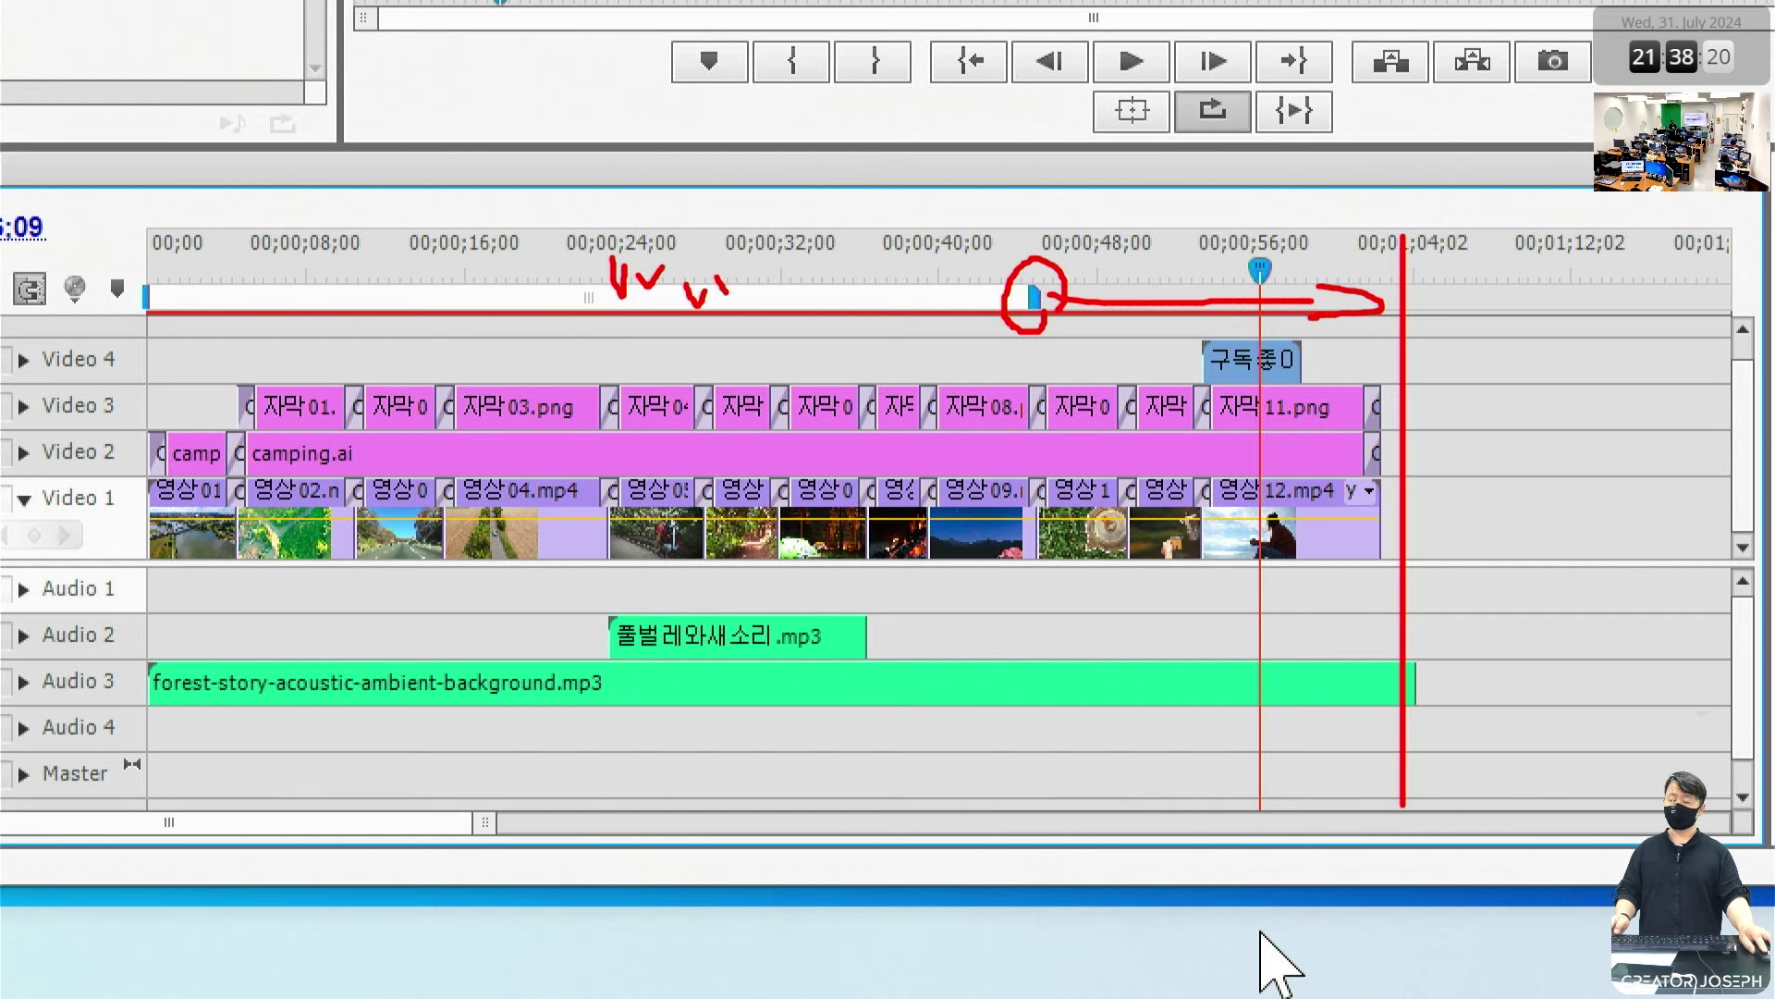
{"action": "double_click", "coordinate": [634, 319]}
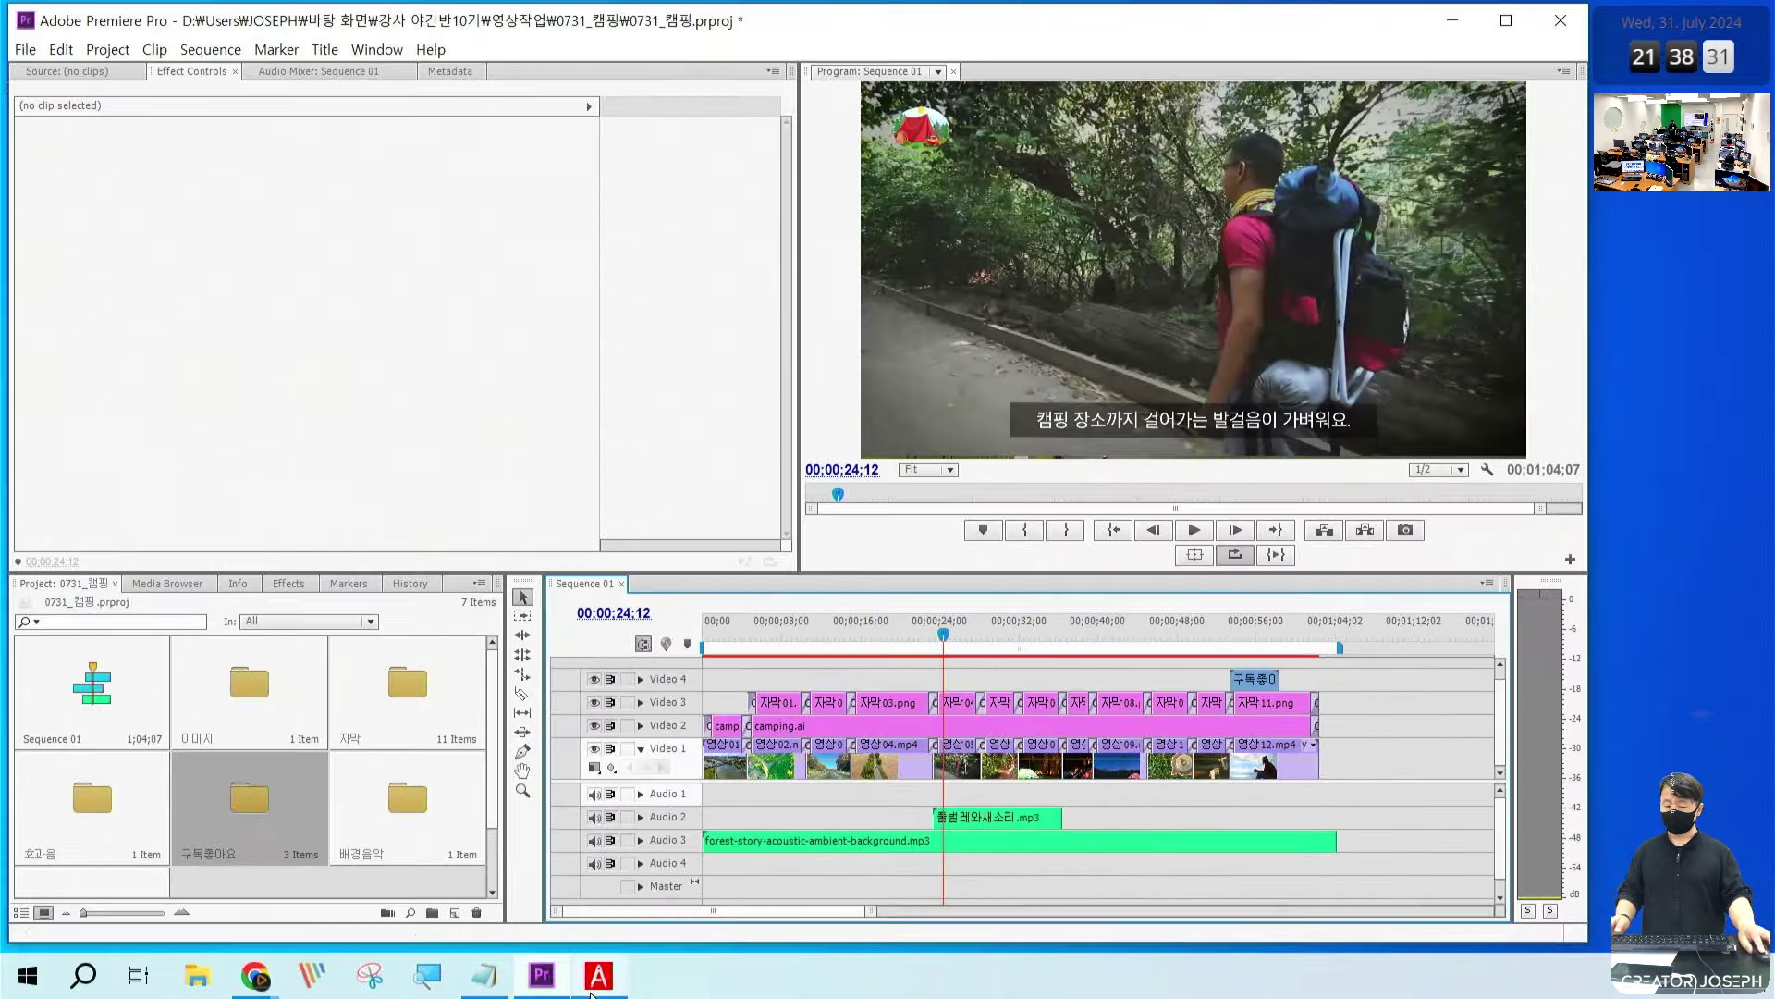
Step: Check the encoding reminders in the PDF Architect textbook, switch back to Premiere Pro, and save the project
{"action": "left_click", "coordinate": [599, 975]}
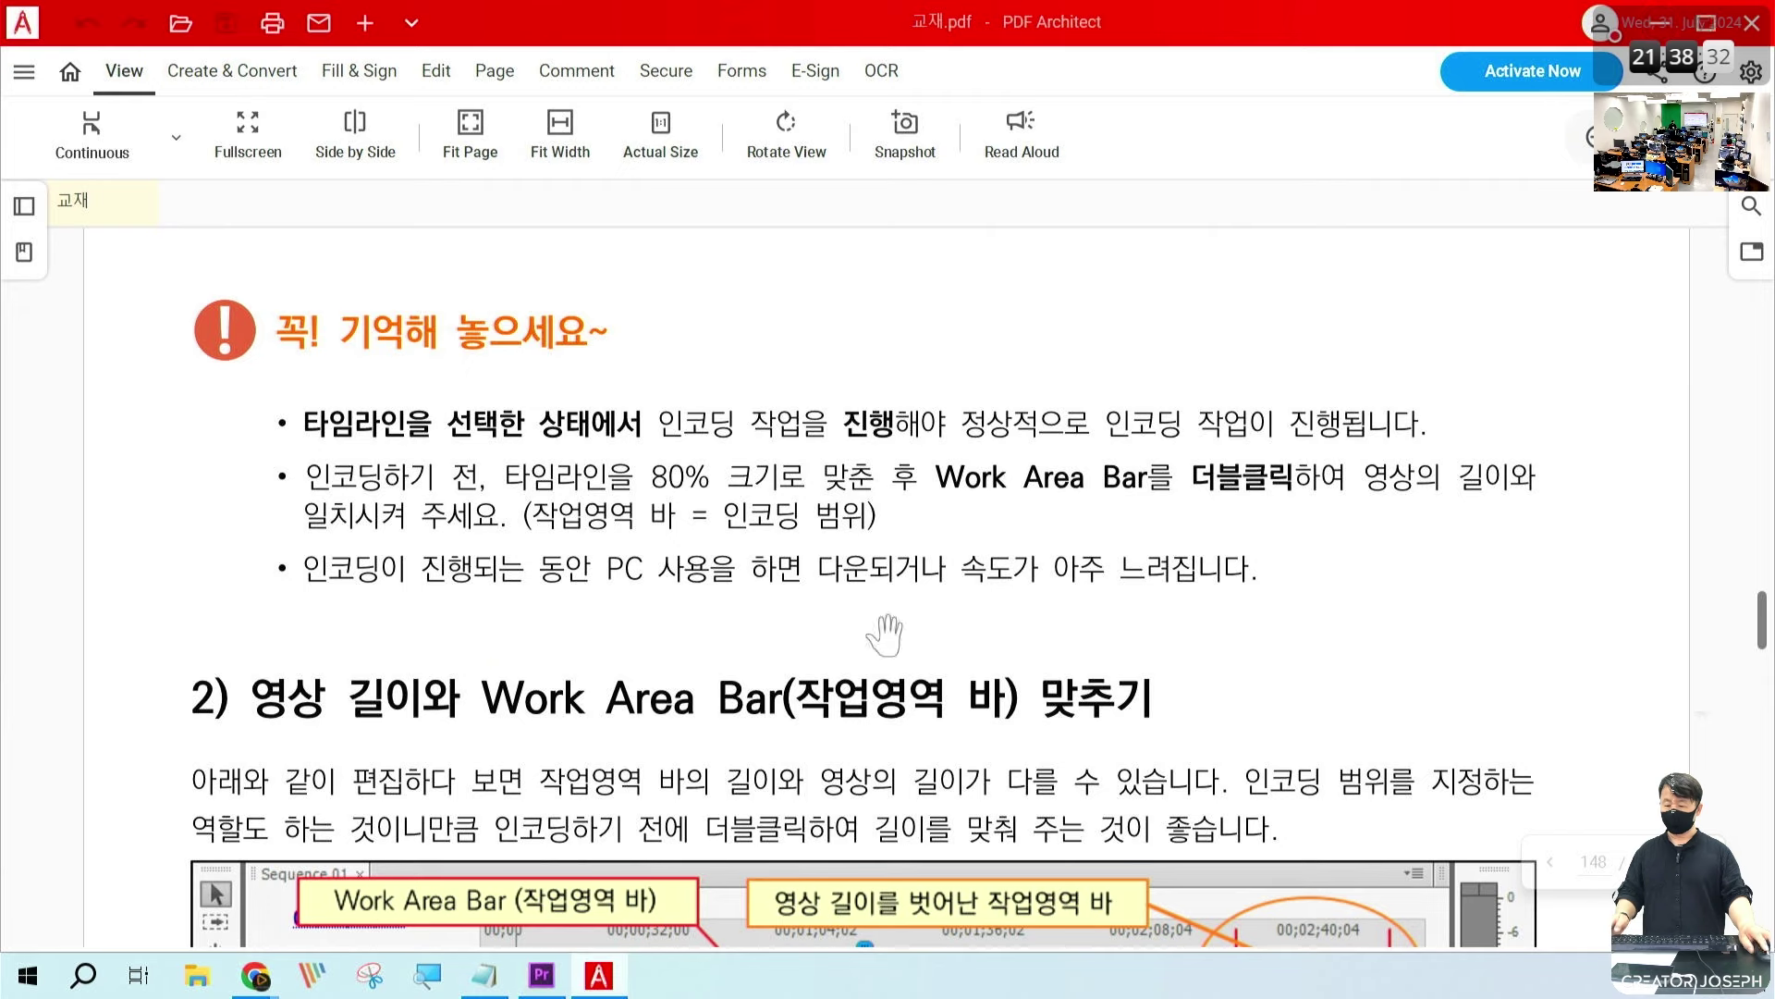
{"action": "key", "text": "alt+Tab"}
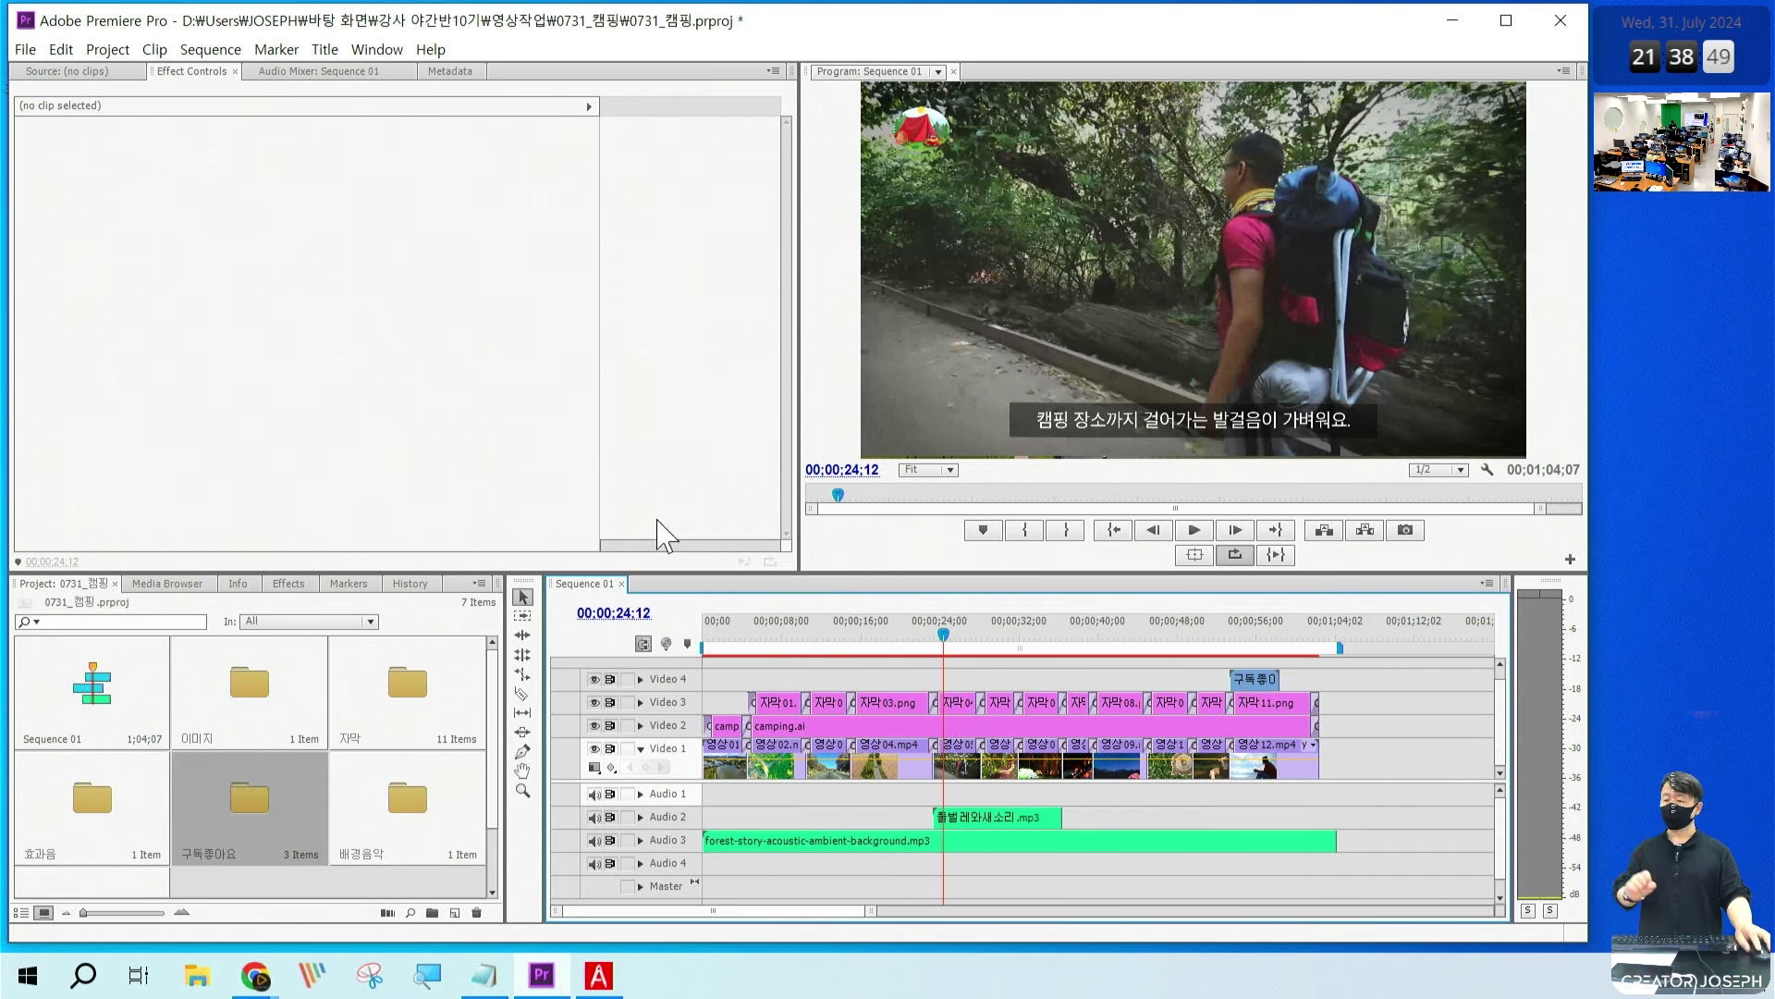
{"action": "left_click", "coordinate": [25, 49]}
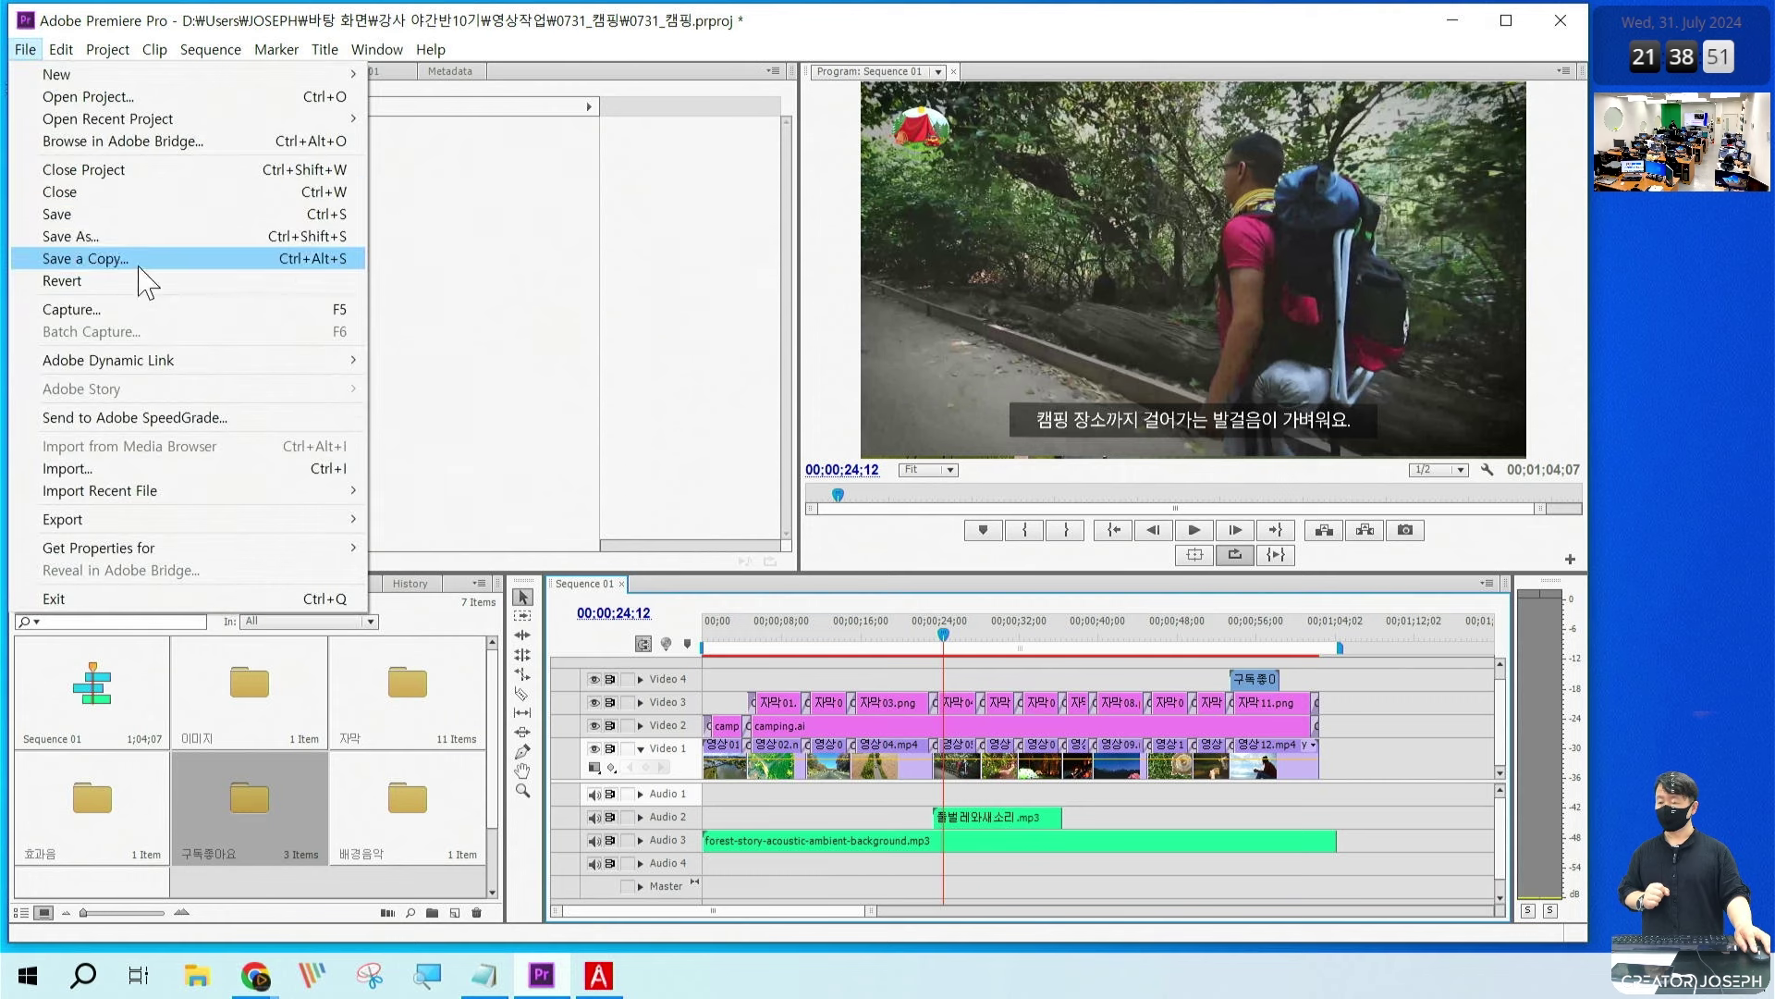
{"action": "left_click", "coordinate": [136, 223]}
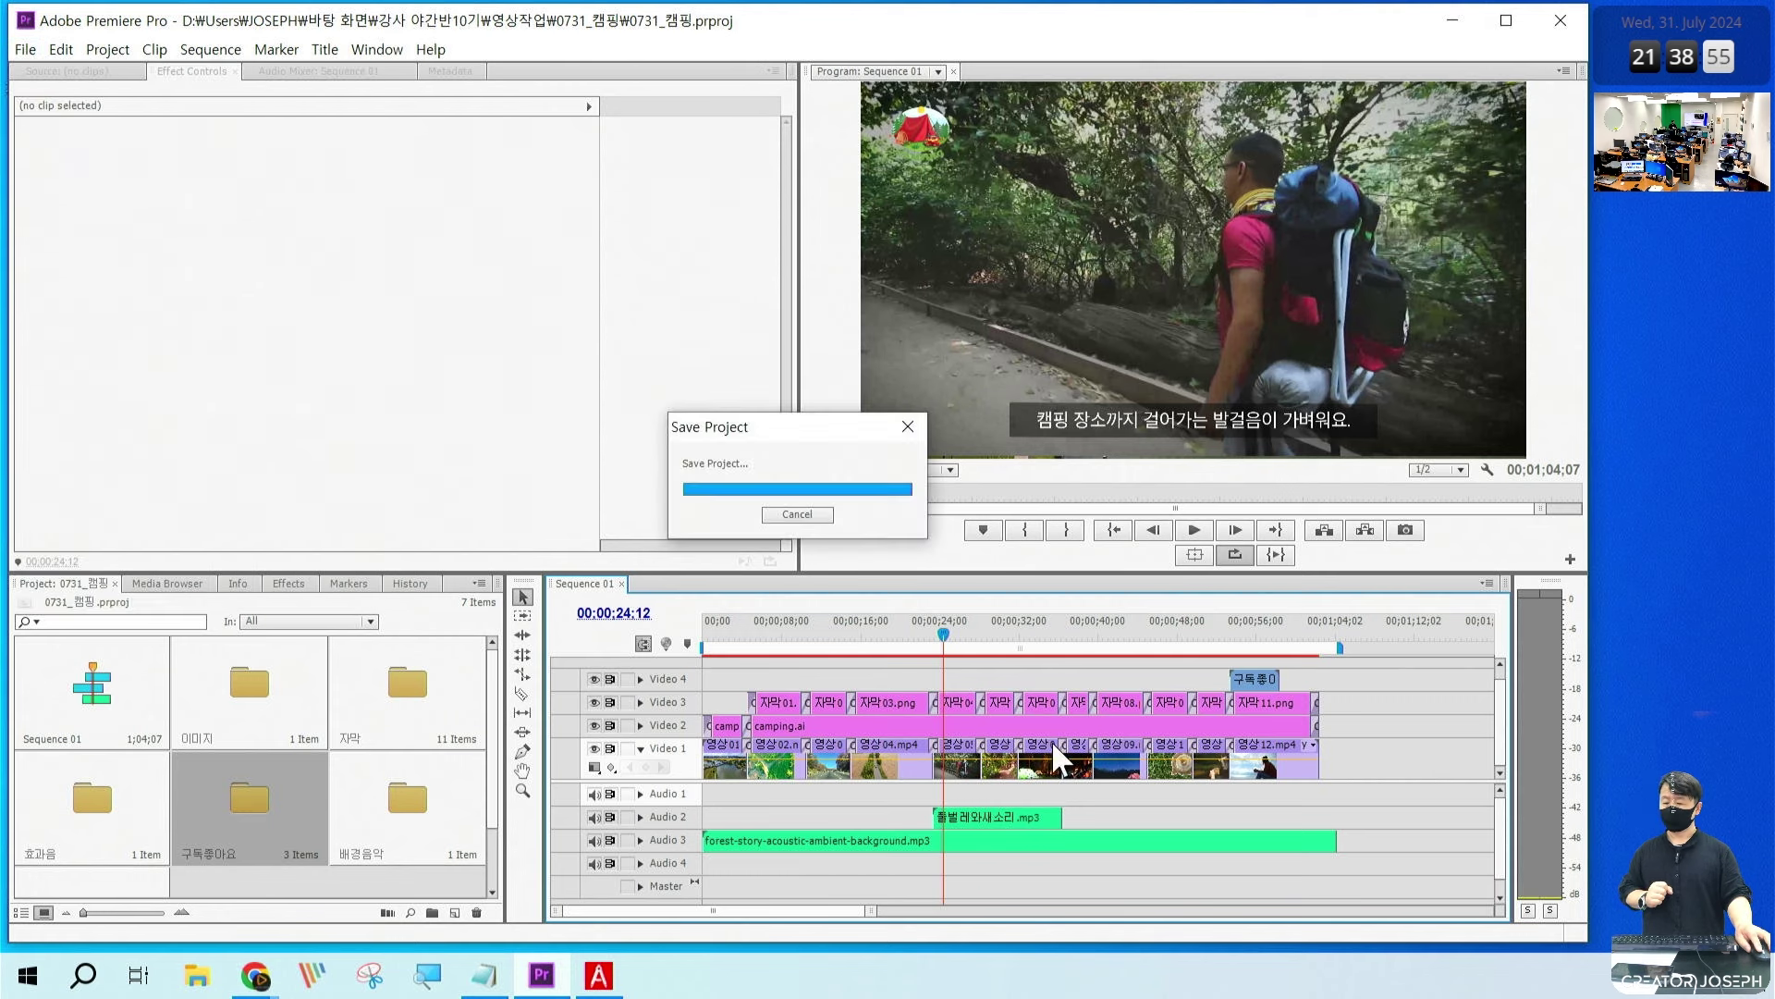
Step: Activate the Sequence 01 timeline and open the media export settings for it
{"action": "left_click", "coordinate": [970, 634]}
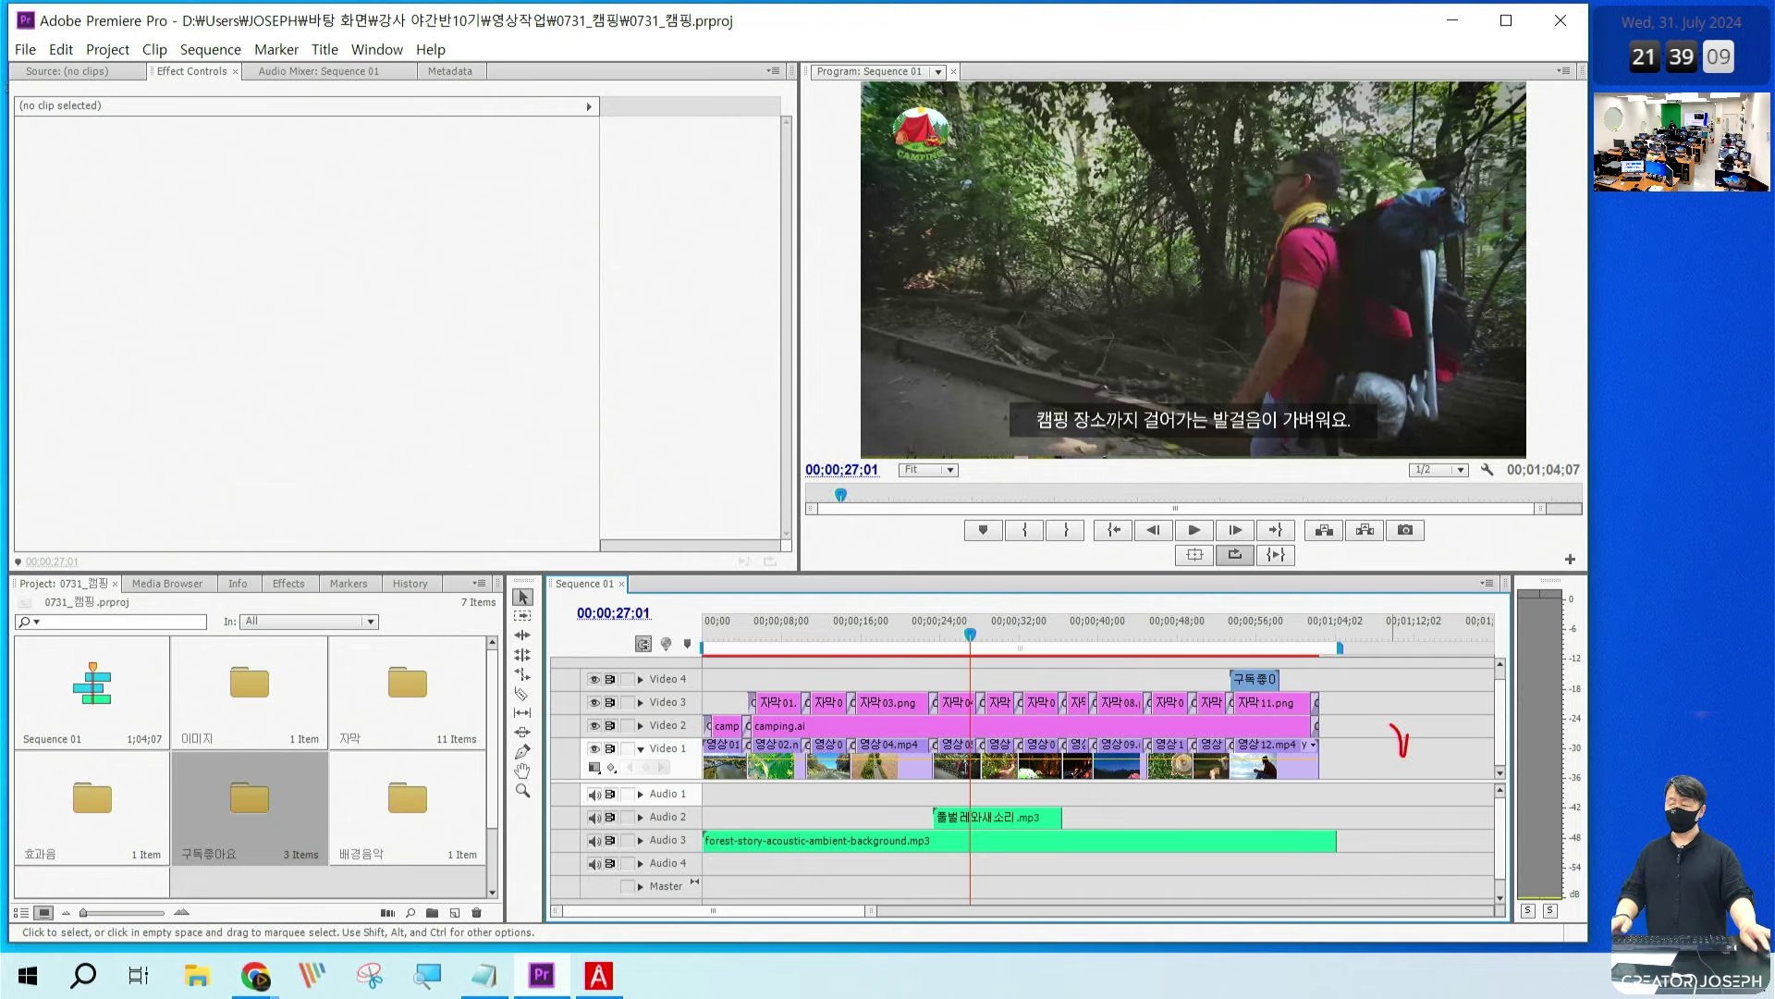
{"action": "left_click", "coordinate": [25, 49]}
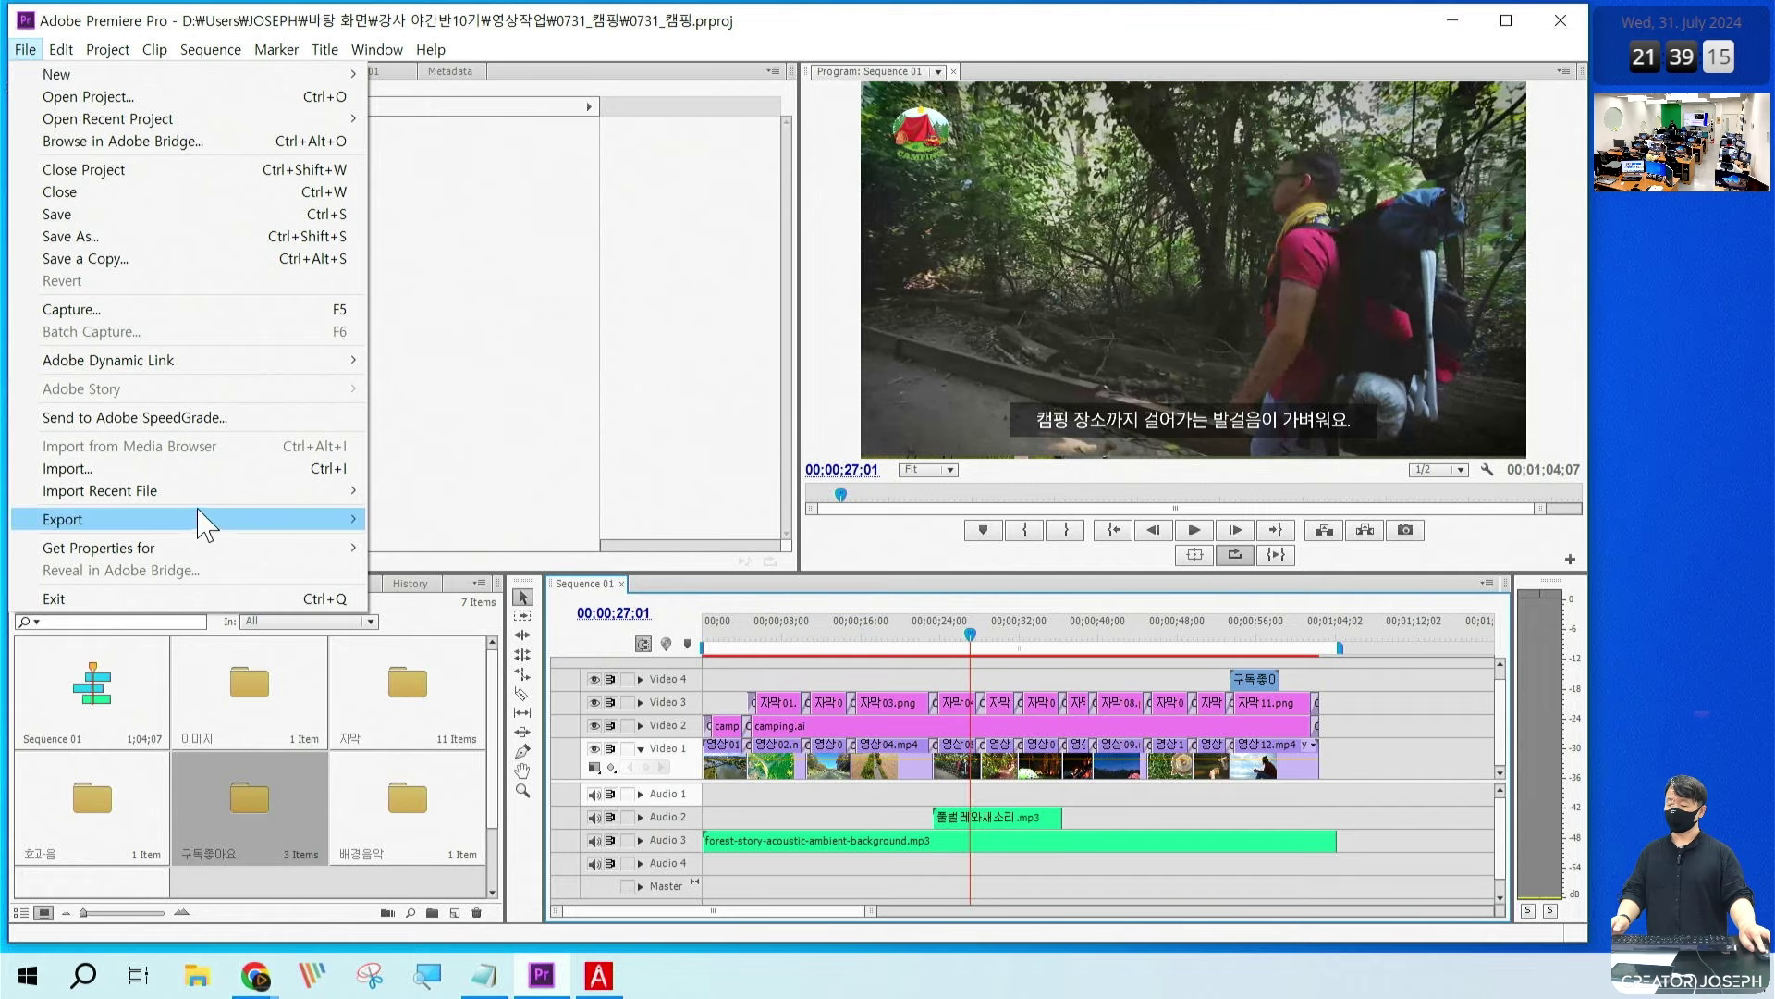
{"action": "mouse_move", "coordinate": [205, 523]}
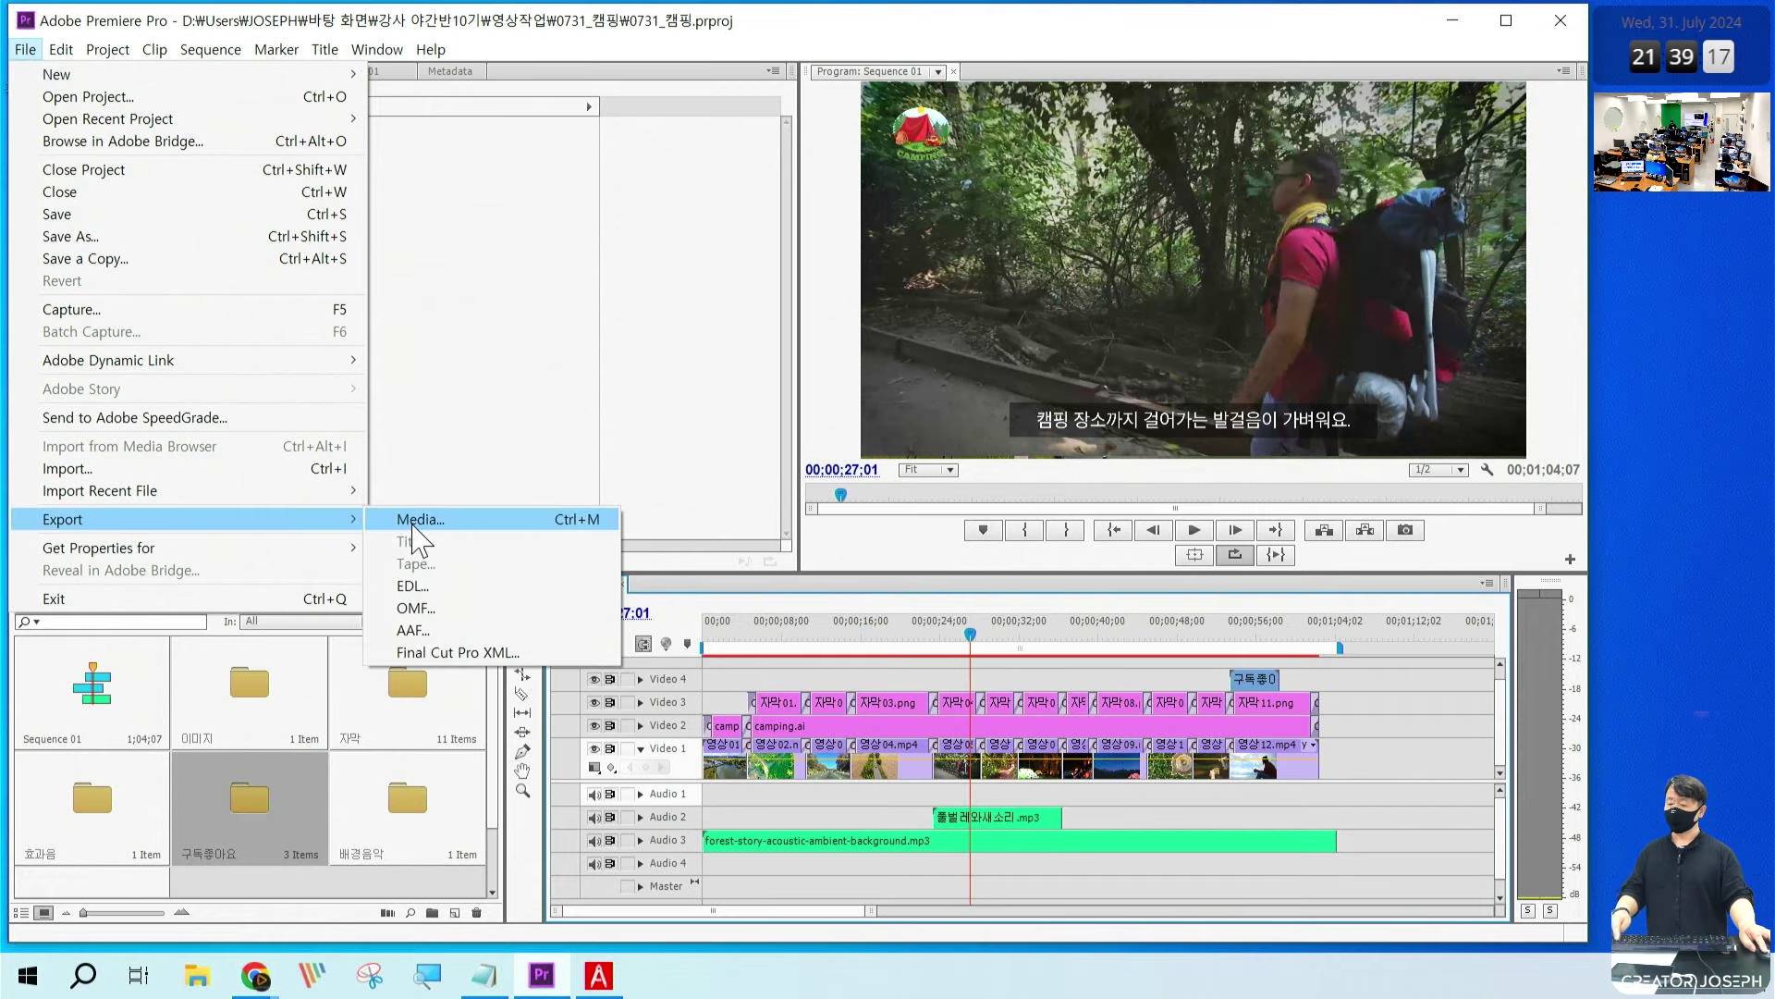
{"action": "left_click", "coordinate": [636, 557]}
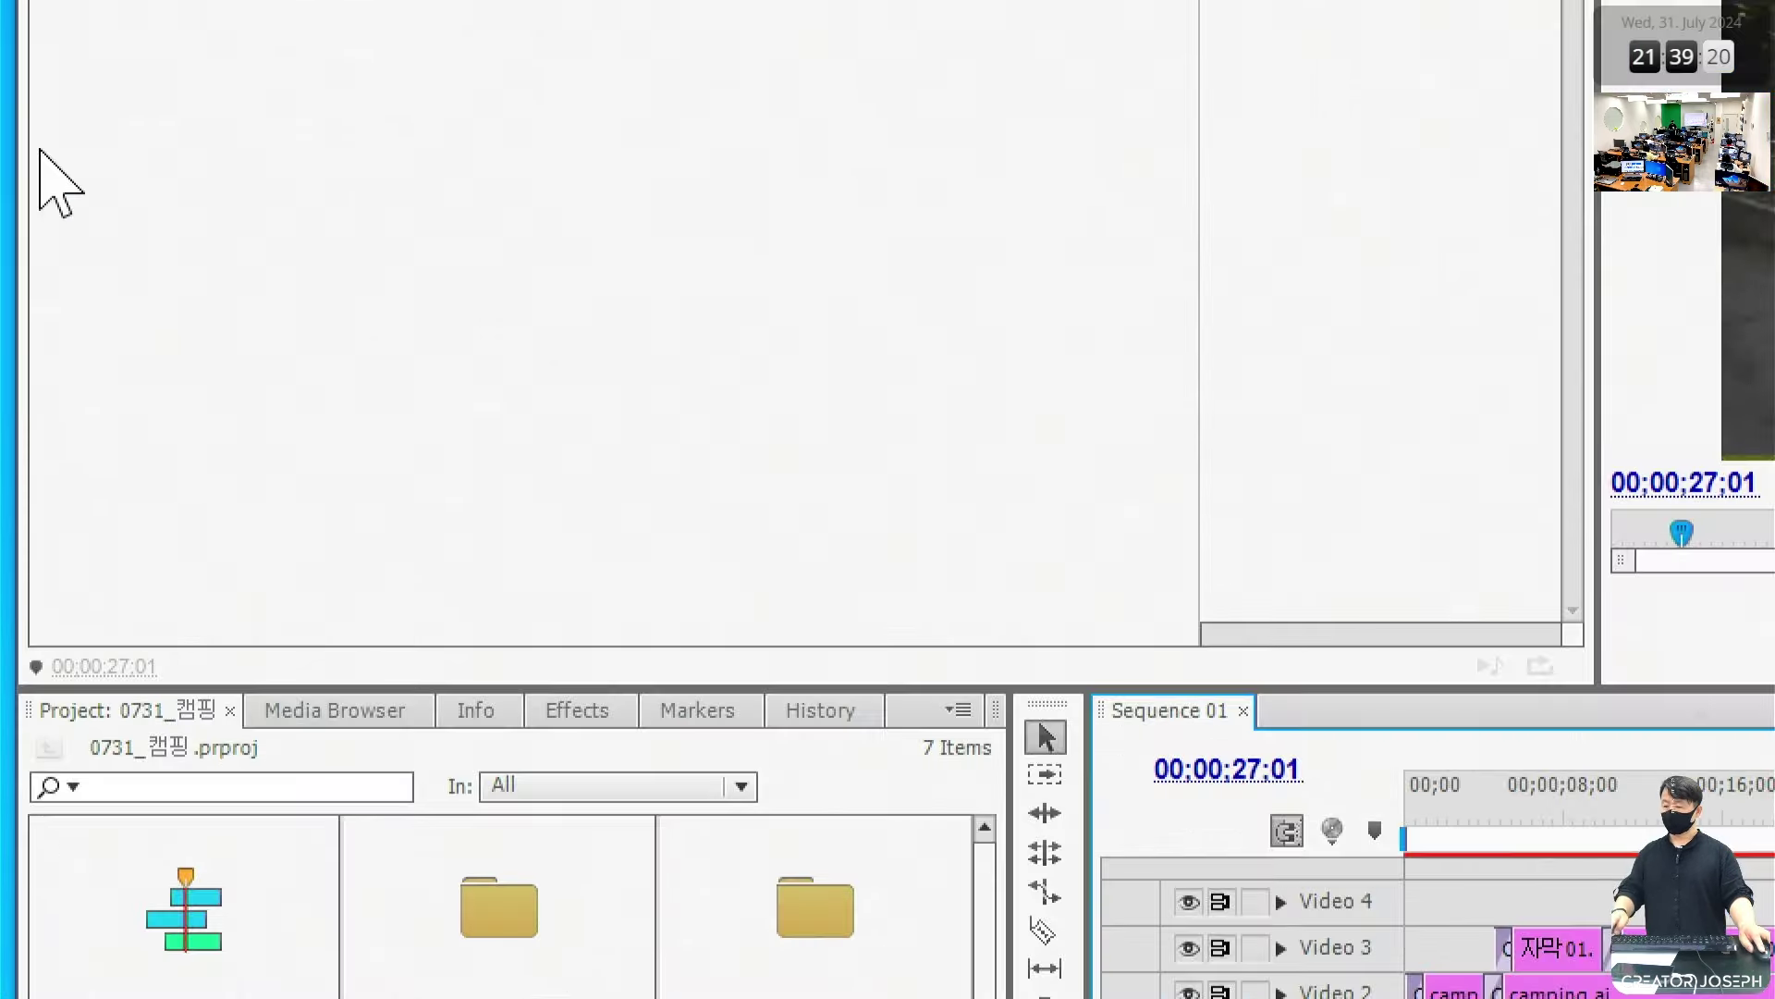
{"action": "left_click", "coordinate": [48, 0]}
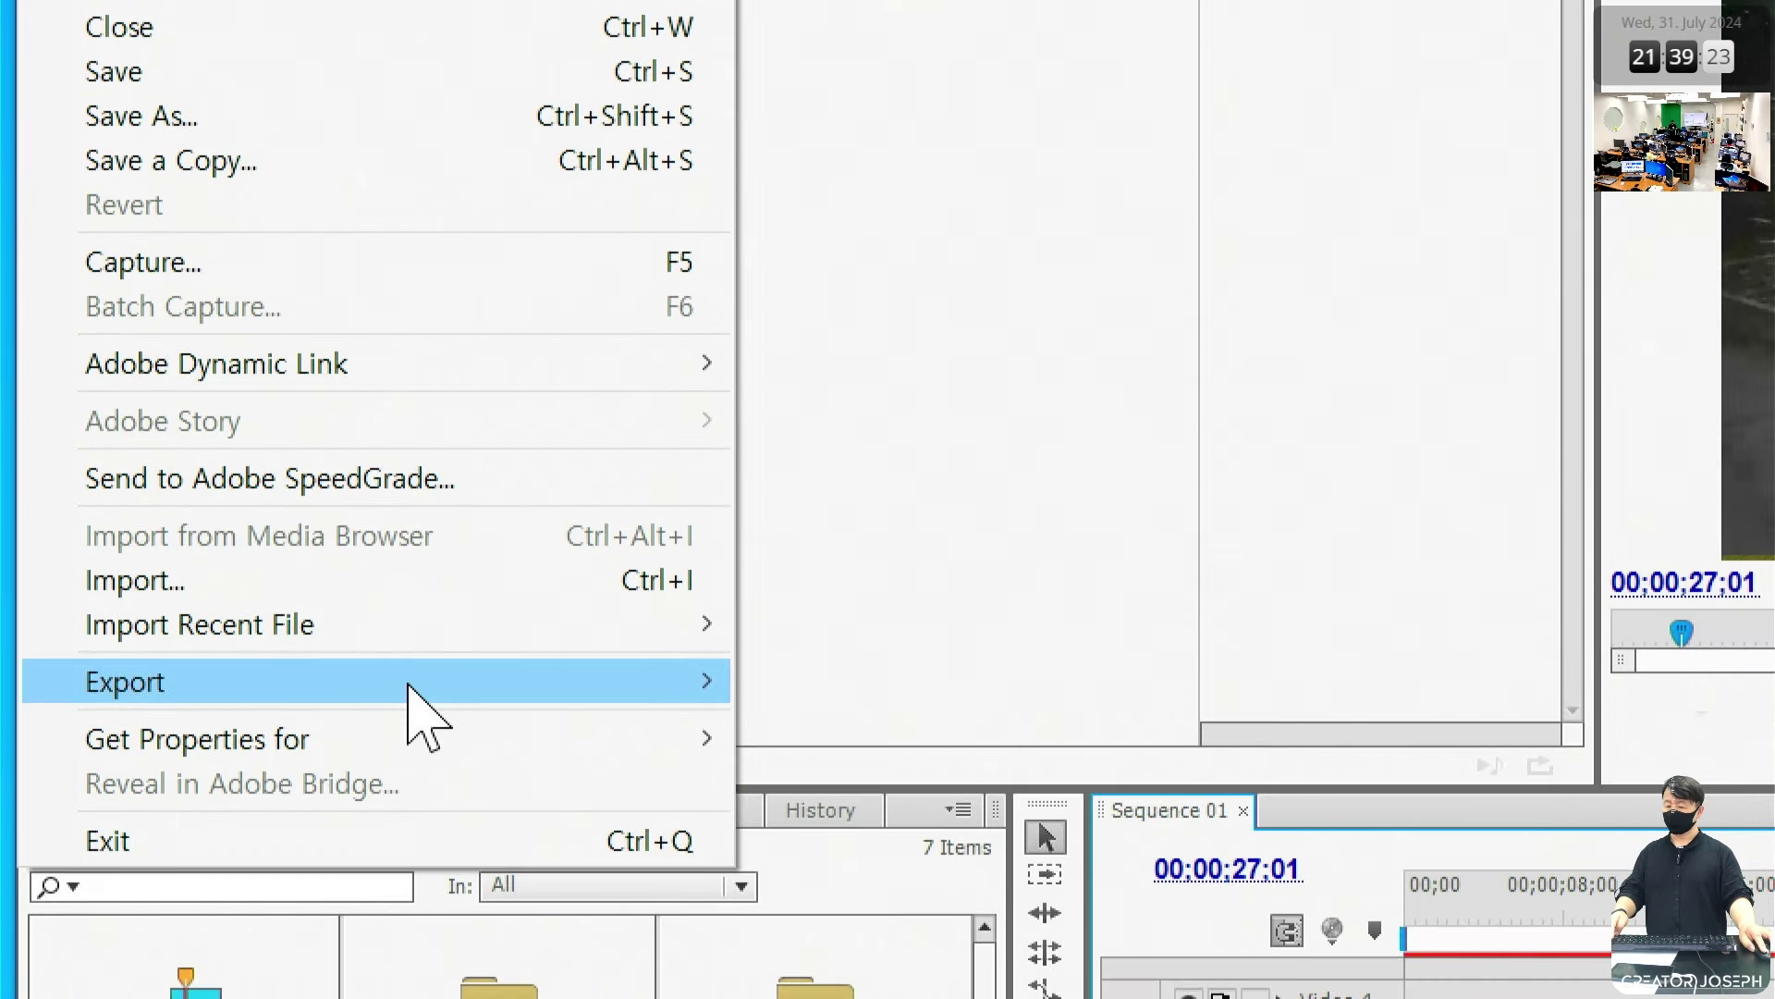
{"action": "mouse_move", "coordinate": [408, 685]}
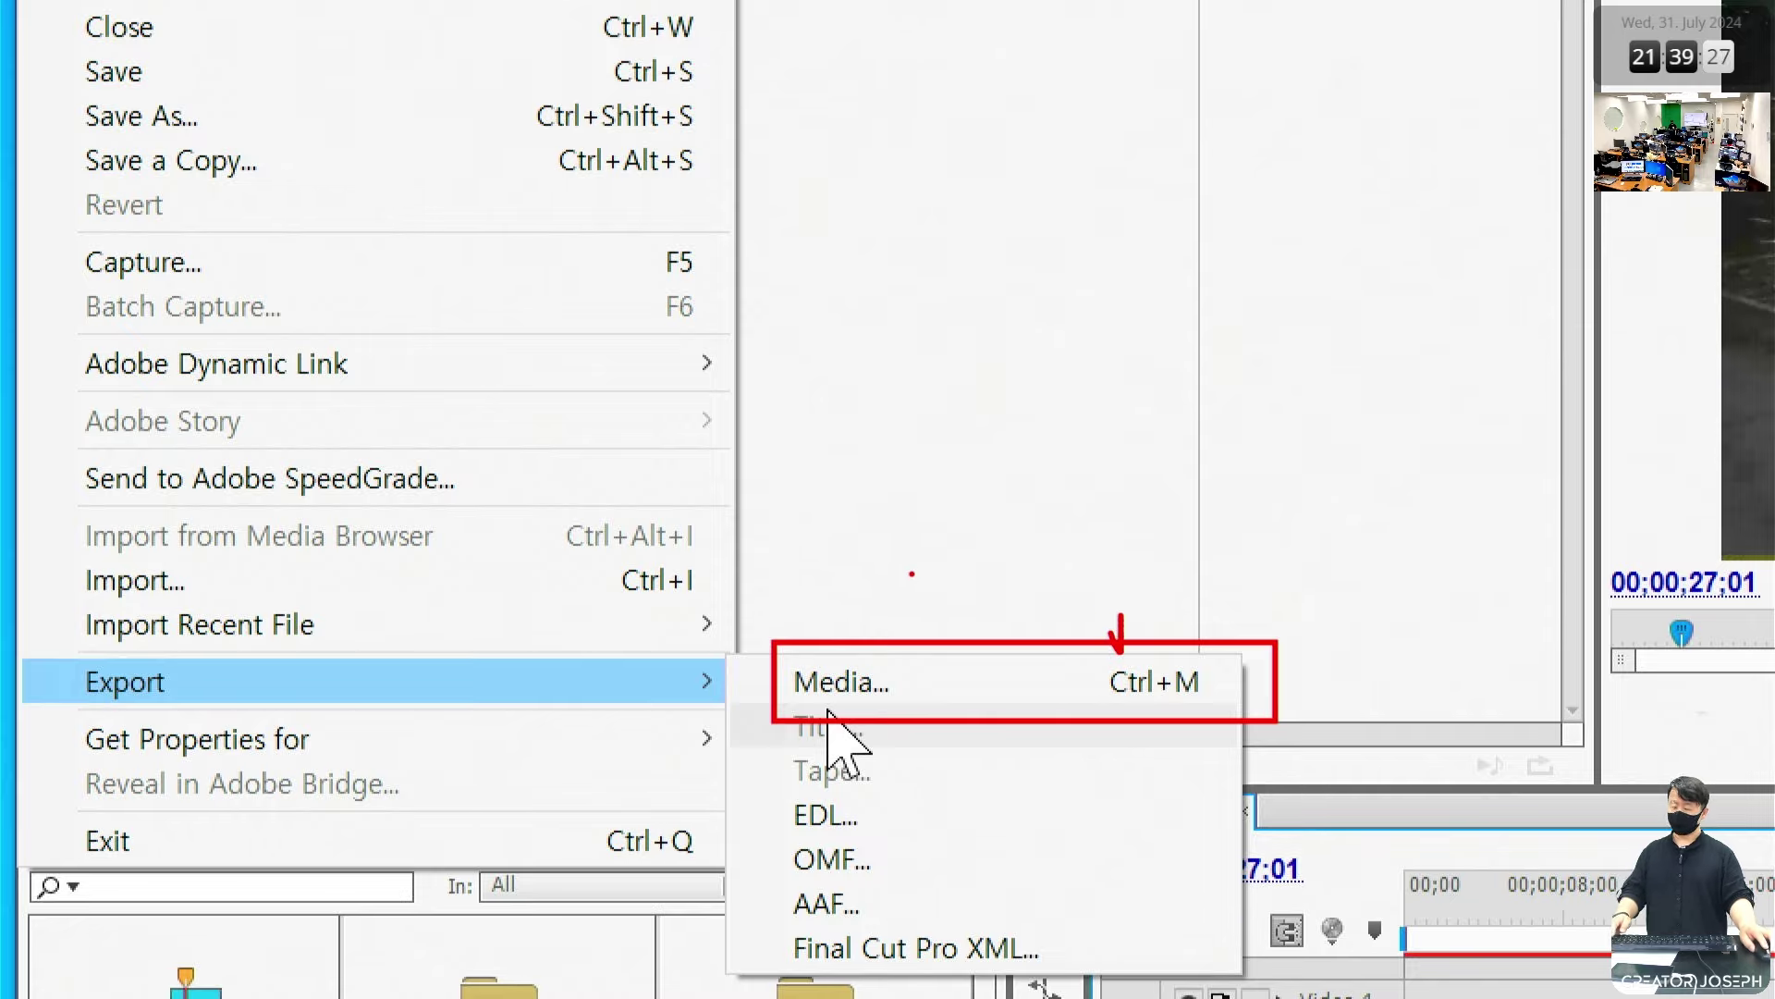
{"action": "left_click", "coordinate": [833, 686]}
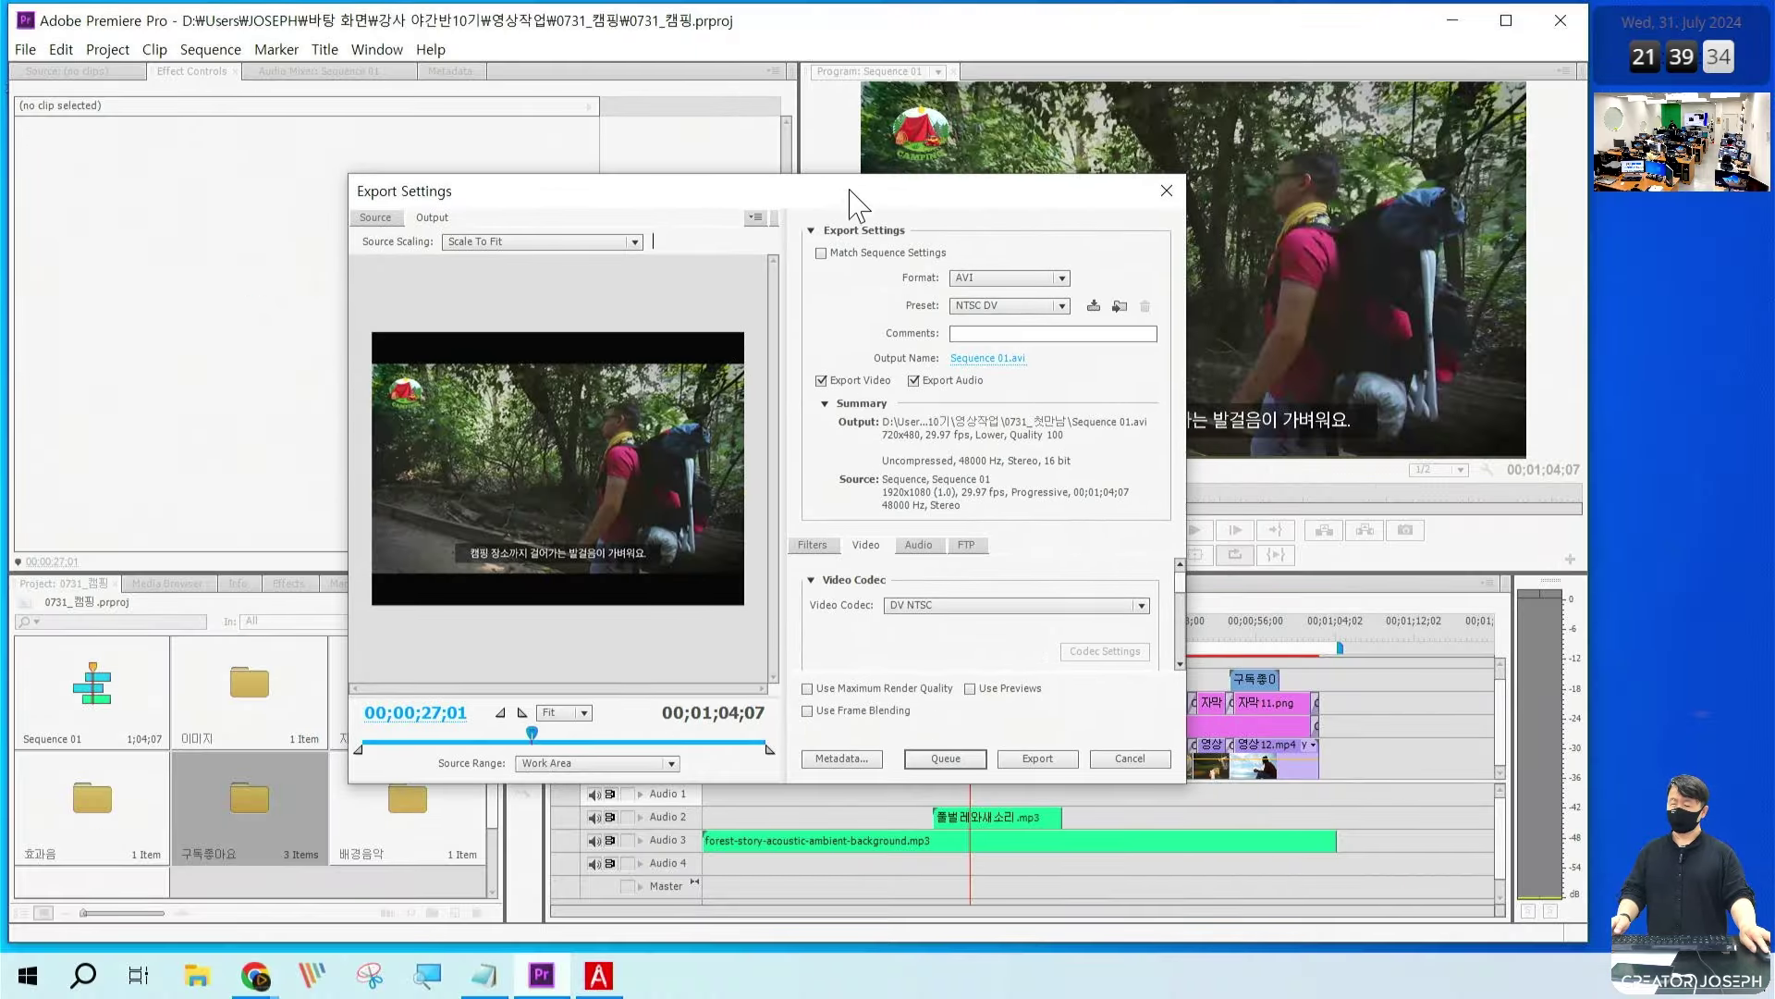
{"action": "left_click_drag", "start_coordinate": [851, 199], "coordinate": [744, 175]}
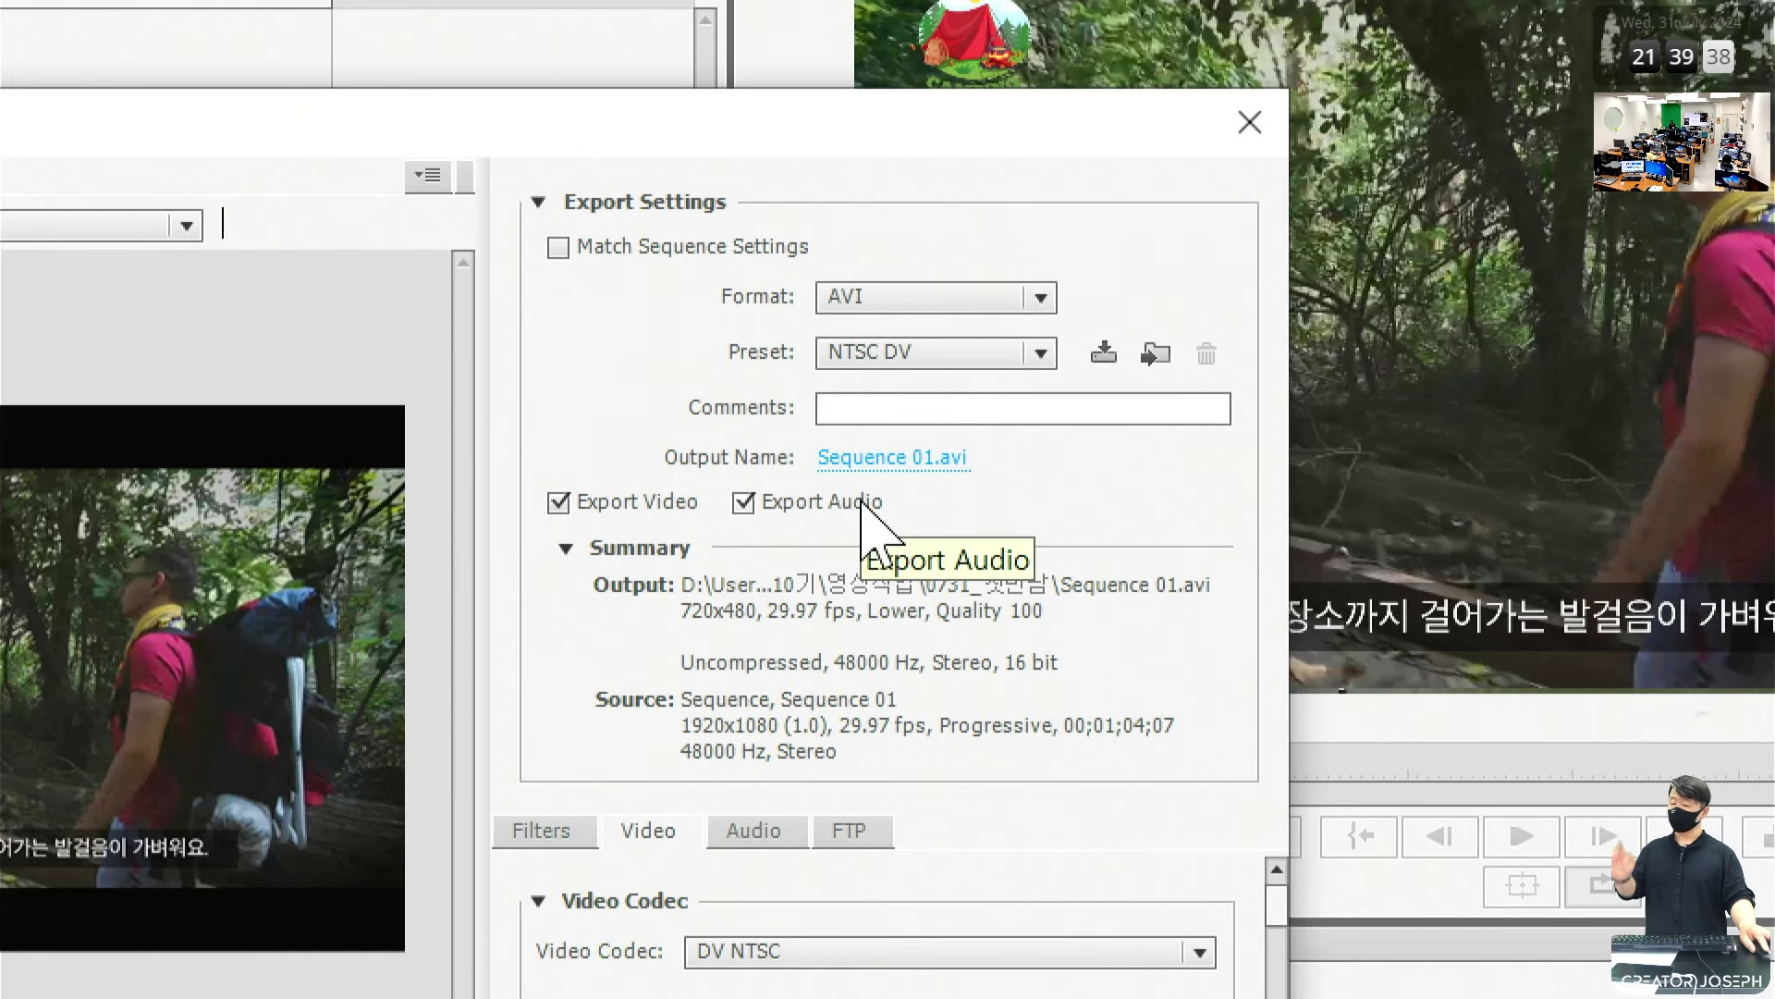
Step: Set the export format to H.264
{"action": "left_click", "coordinate": [1042, 298]}
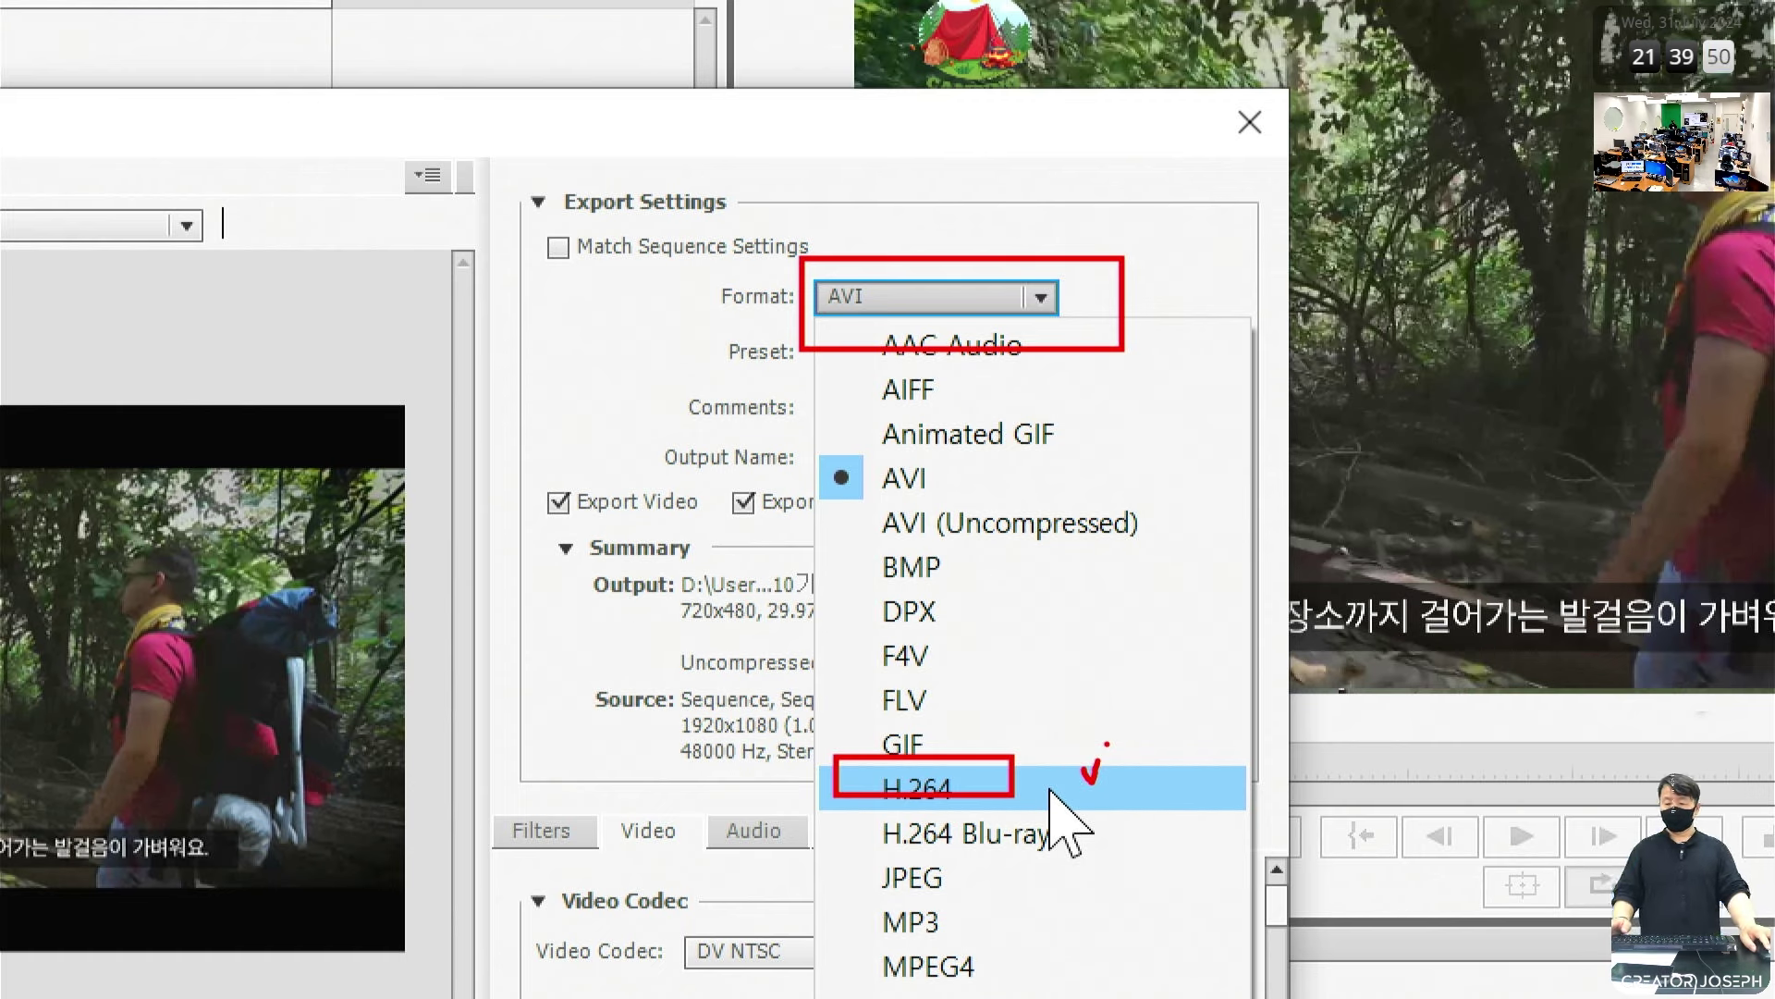
{"action": "left_click", "coordinate": [939, 225]}
{"action": "left_click", "coordinate": [1036, 300]}
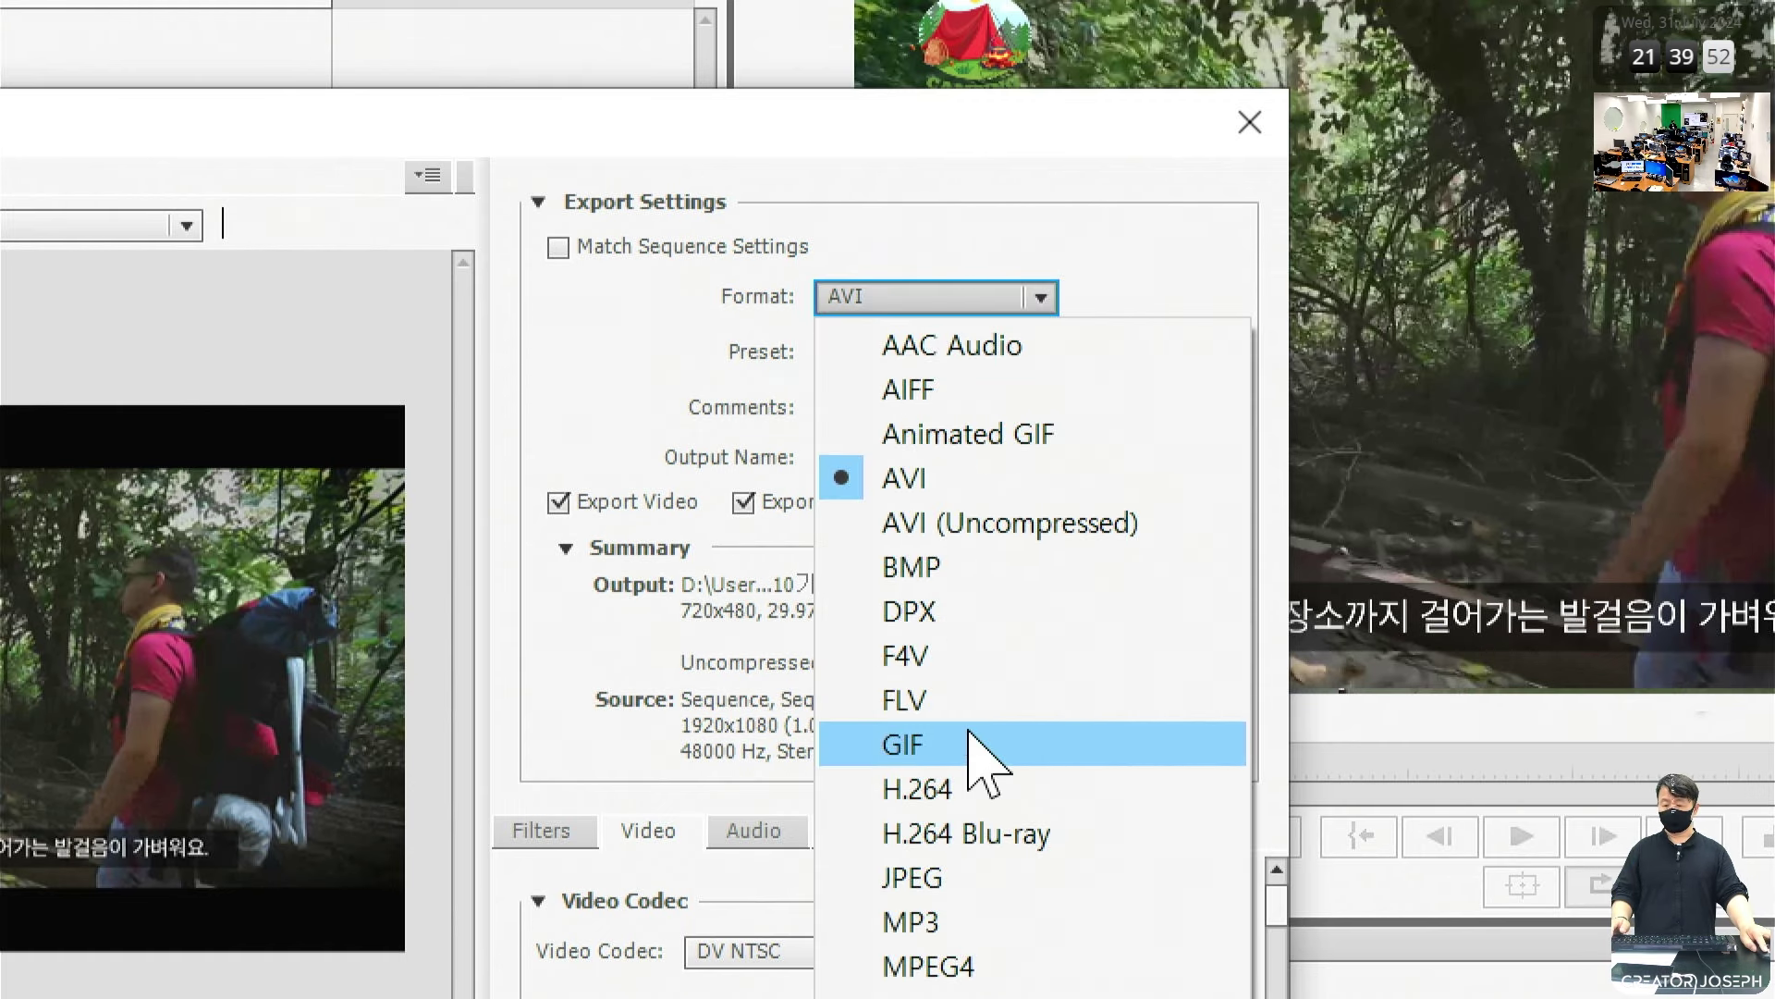
{"action": "left_click", "coordinate": [976, 788]}
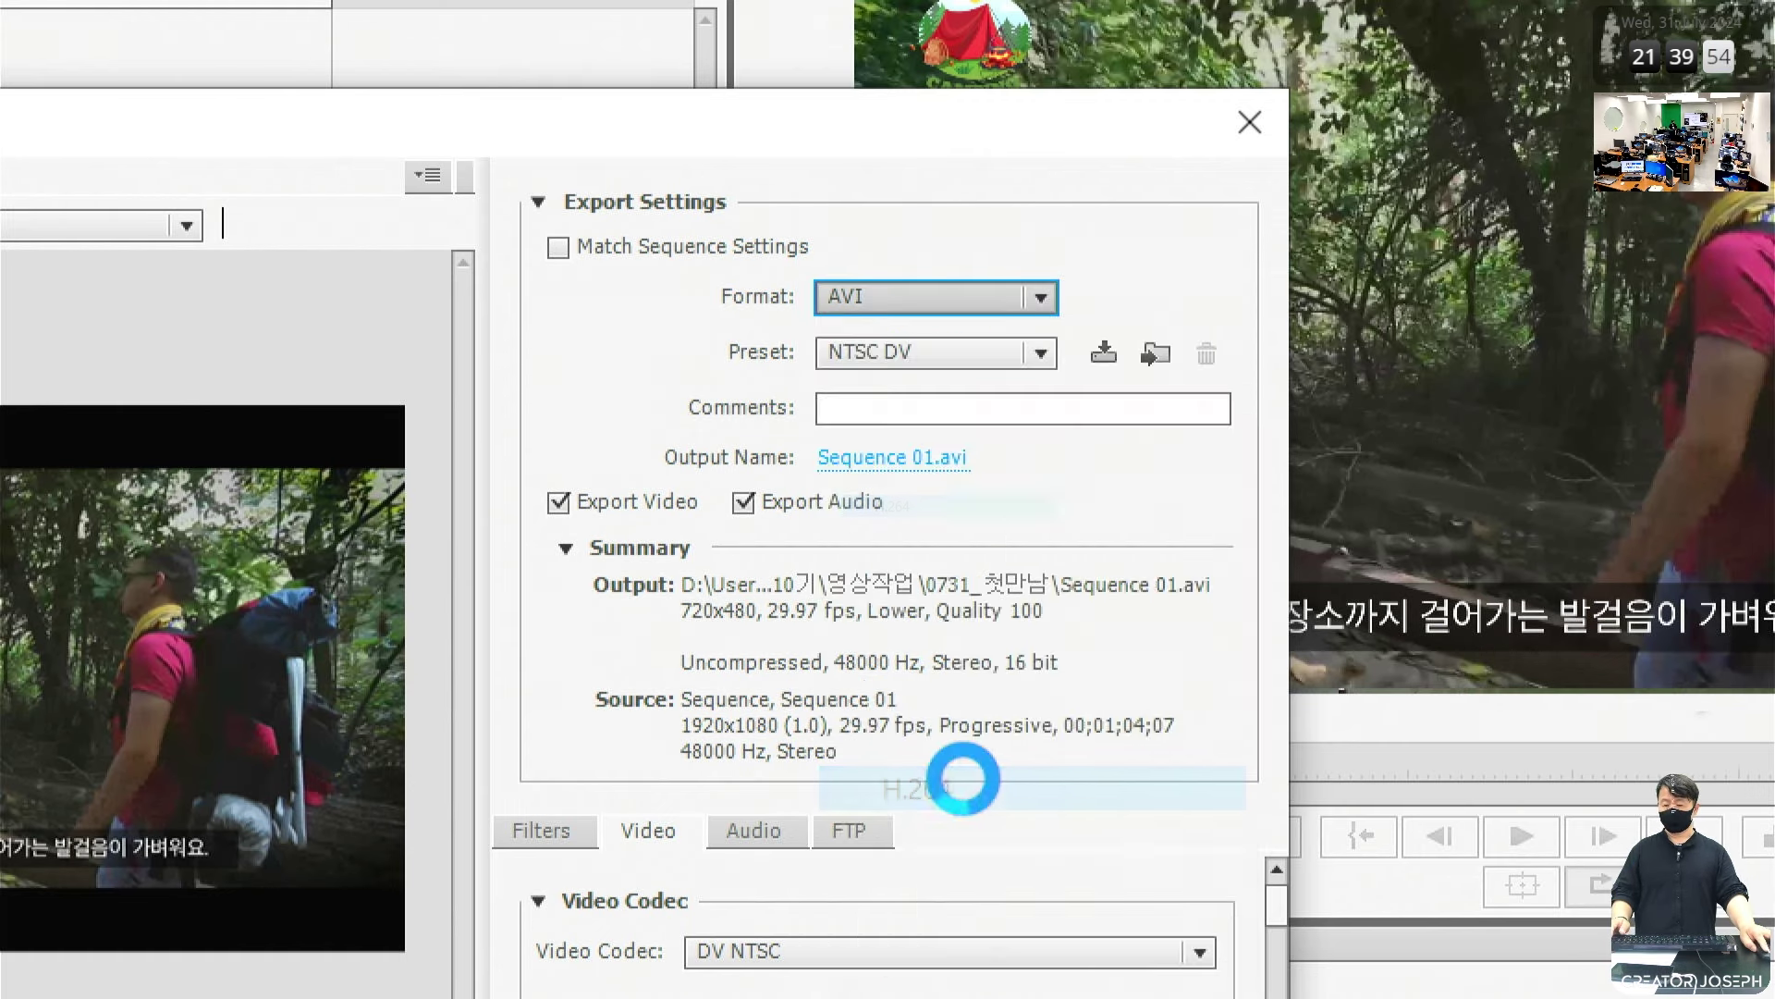
Step: Look through the H.264 presets, mark HD 1080p 29.97 on screen, and apply that preset to the export
{"action": "left_click", "coordinate": [1041, 352]}
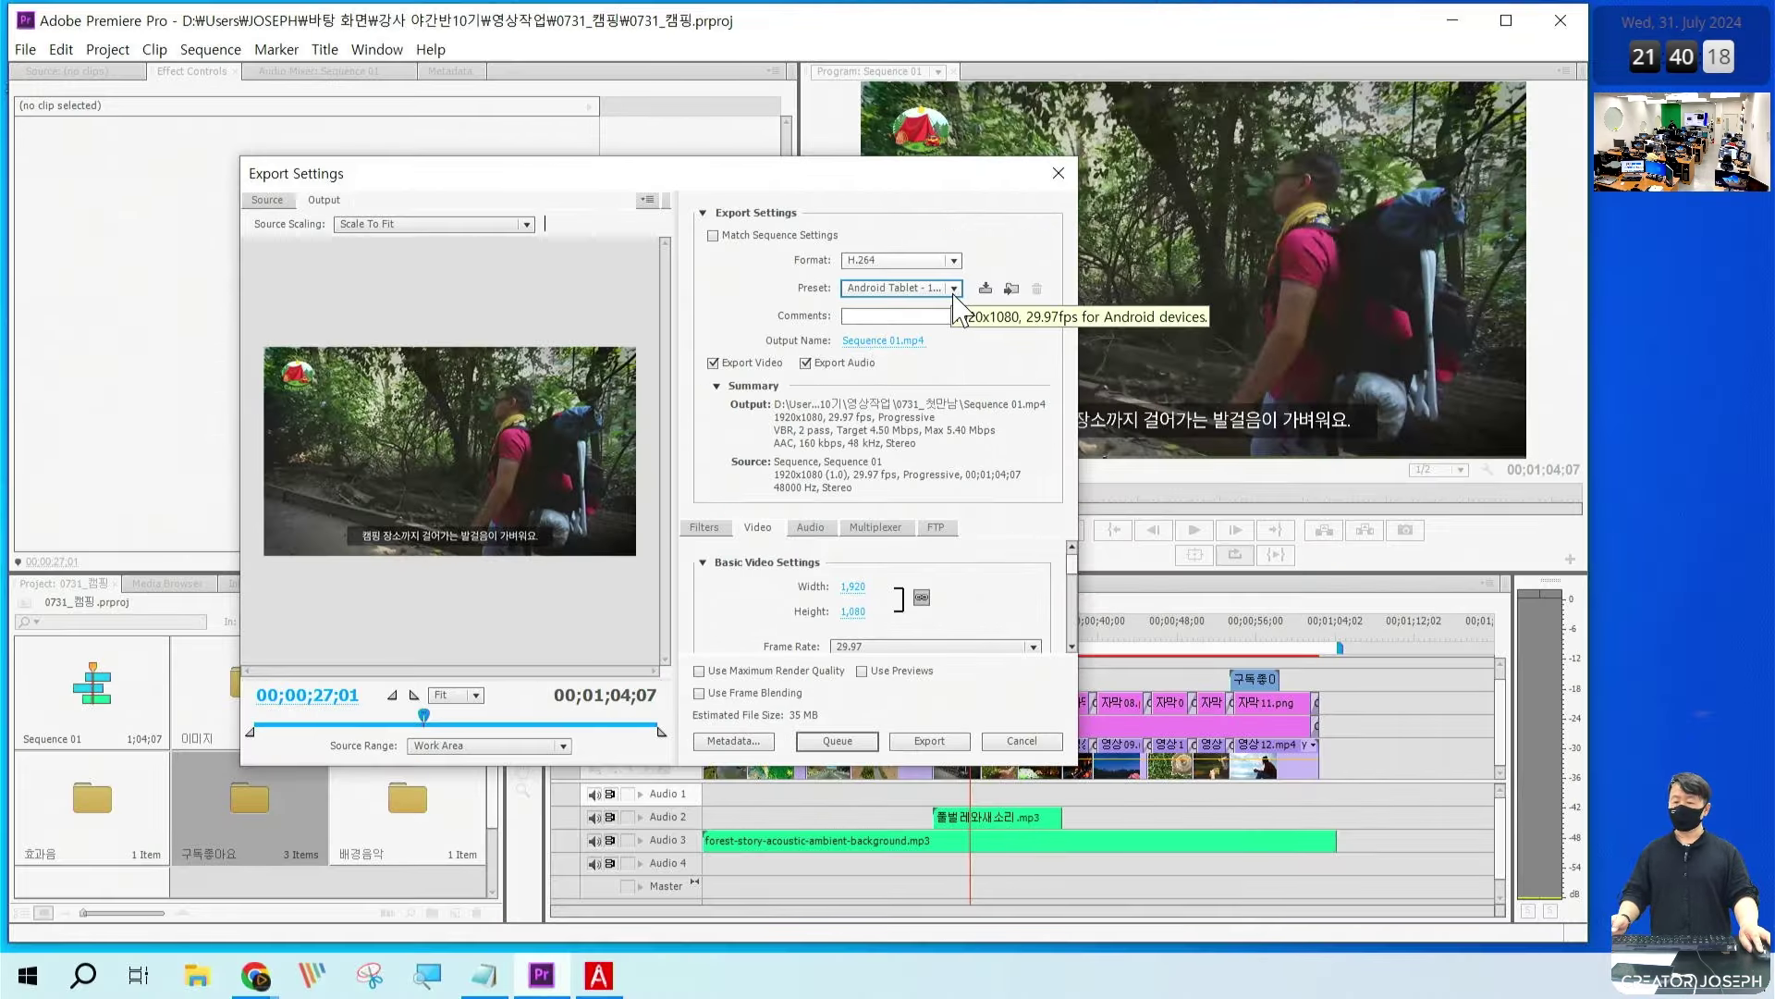
{"action": "left_click", "coordinate": [953, 288]}
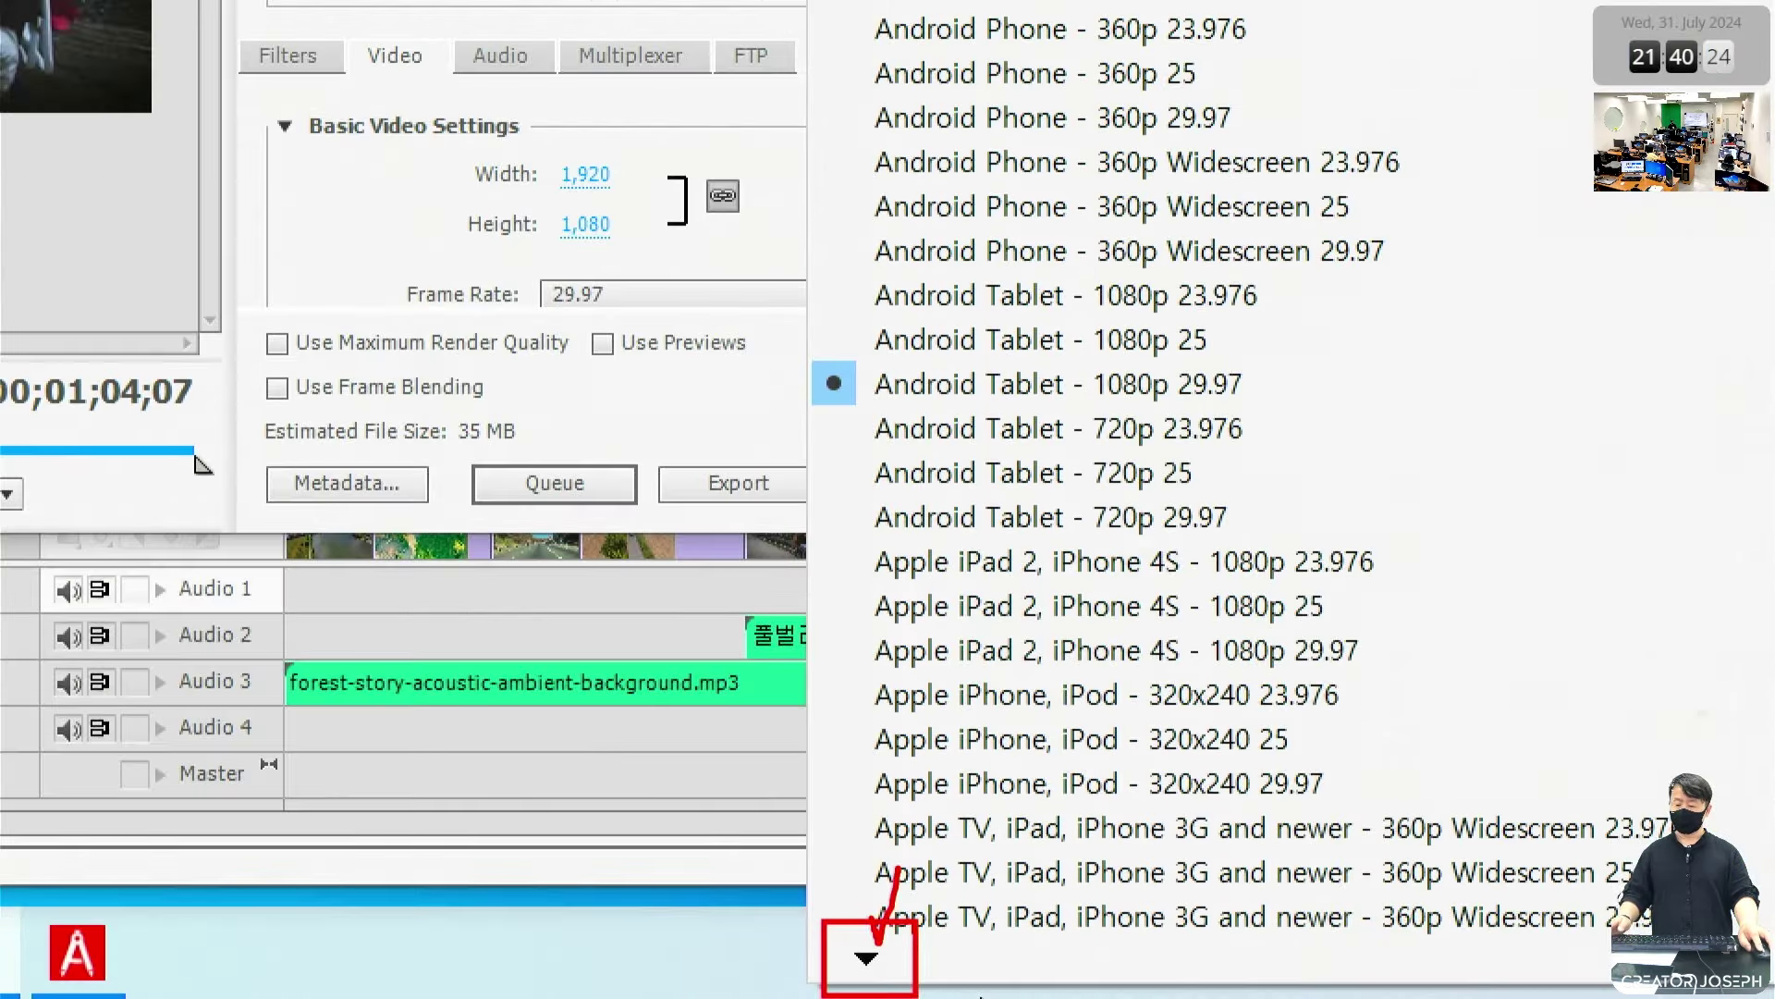
{"action": "key", "text": "Escape"}
{"action": "left_click", "coordinate": [806, 203]}
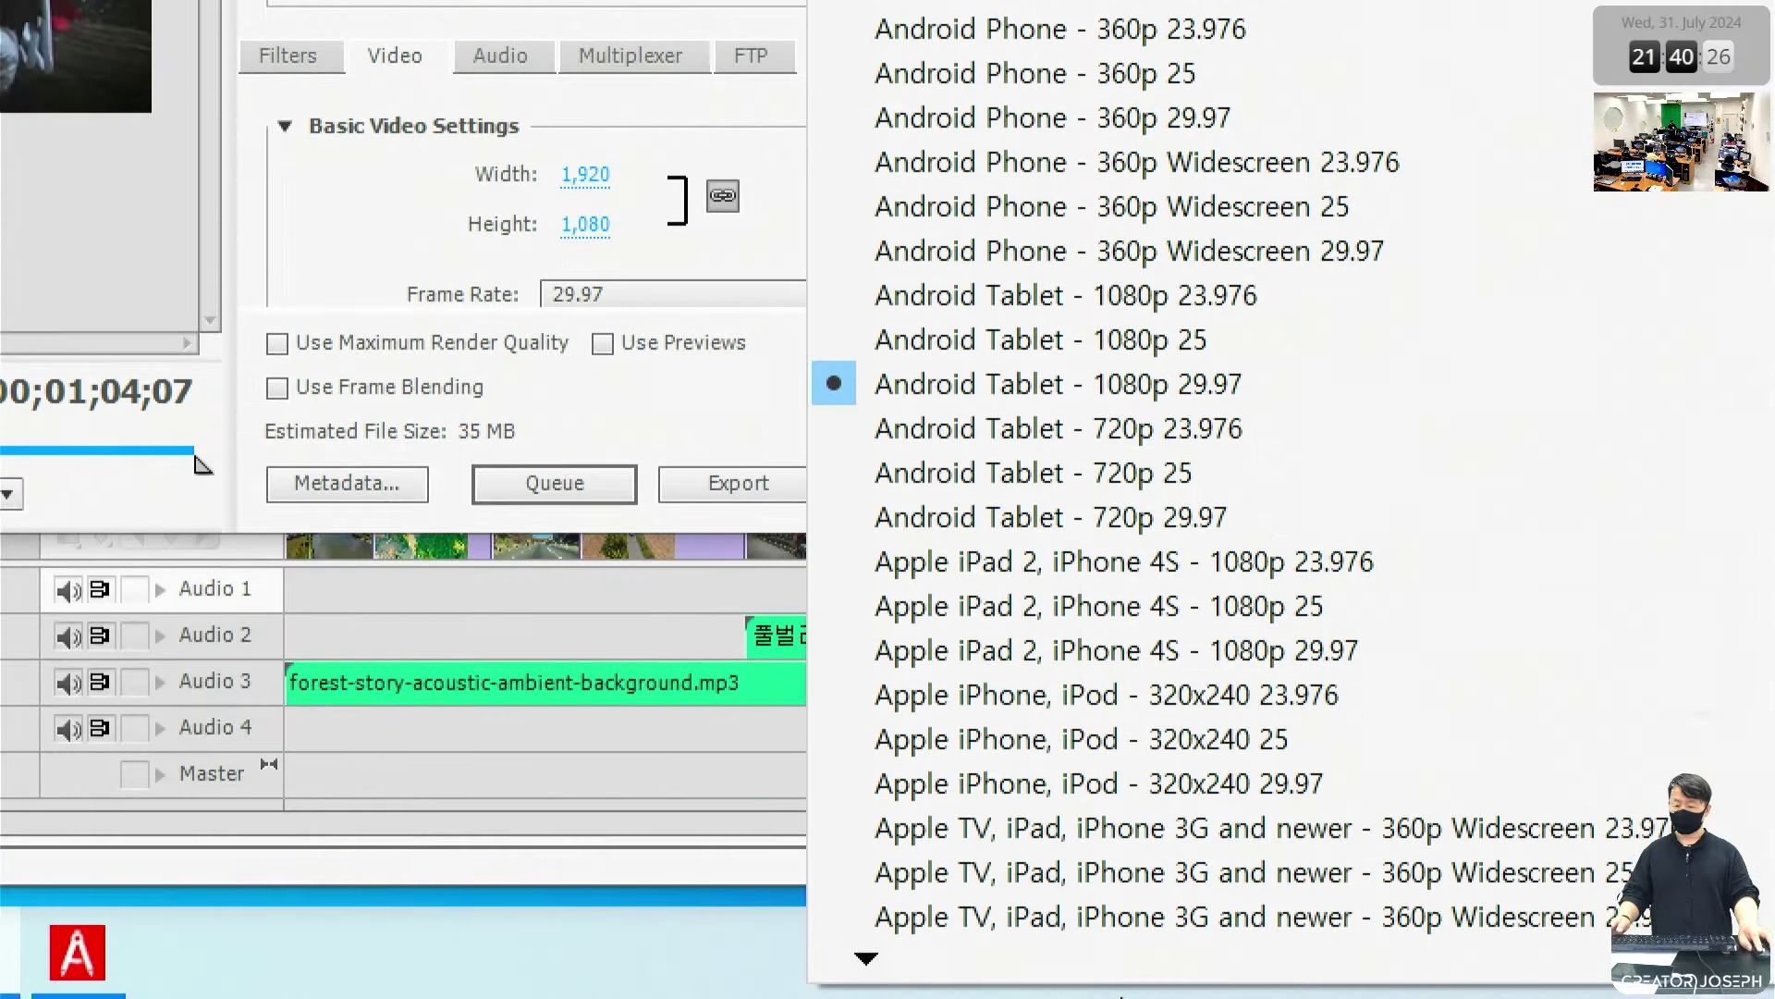
{"action": "left_click", "coordinate": [865, 959]}
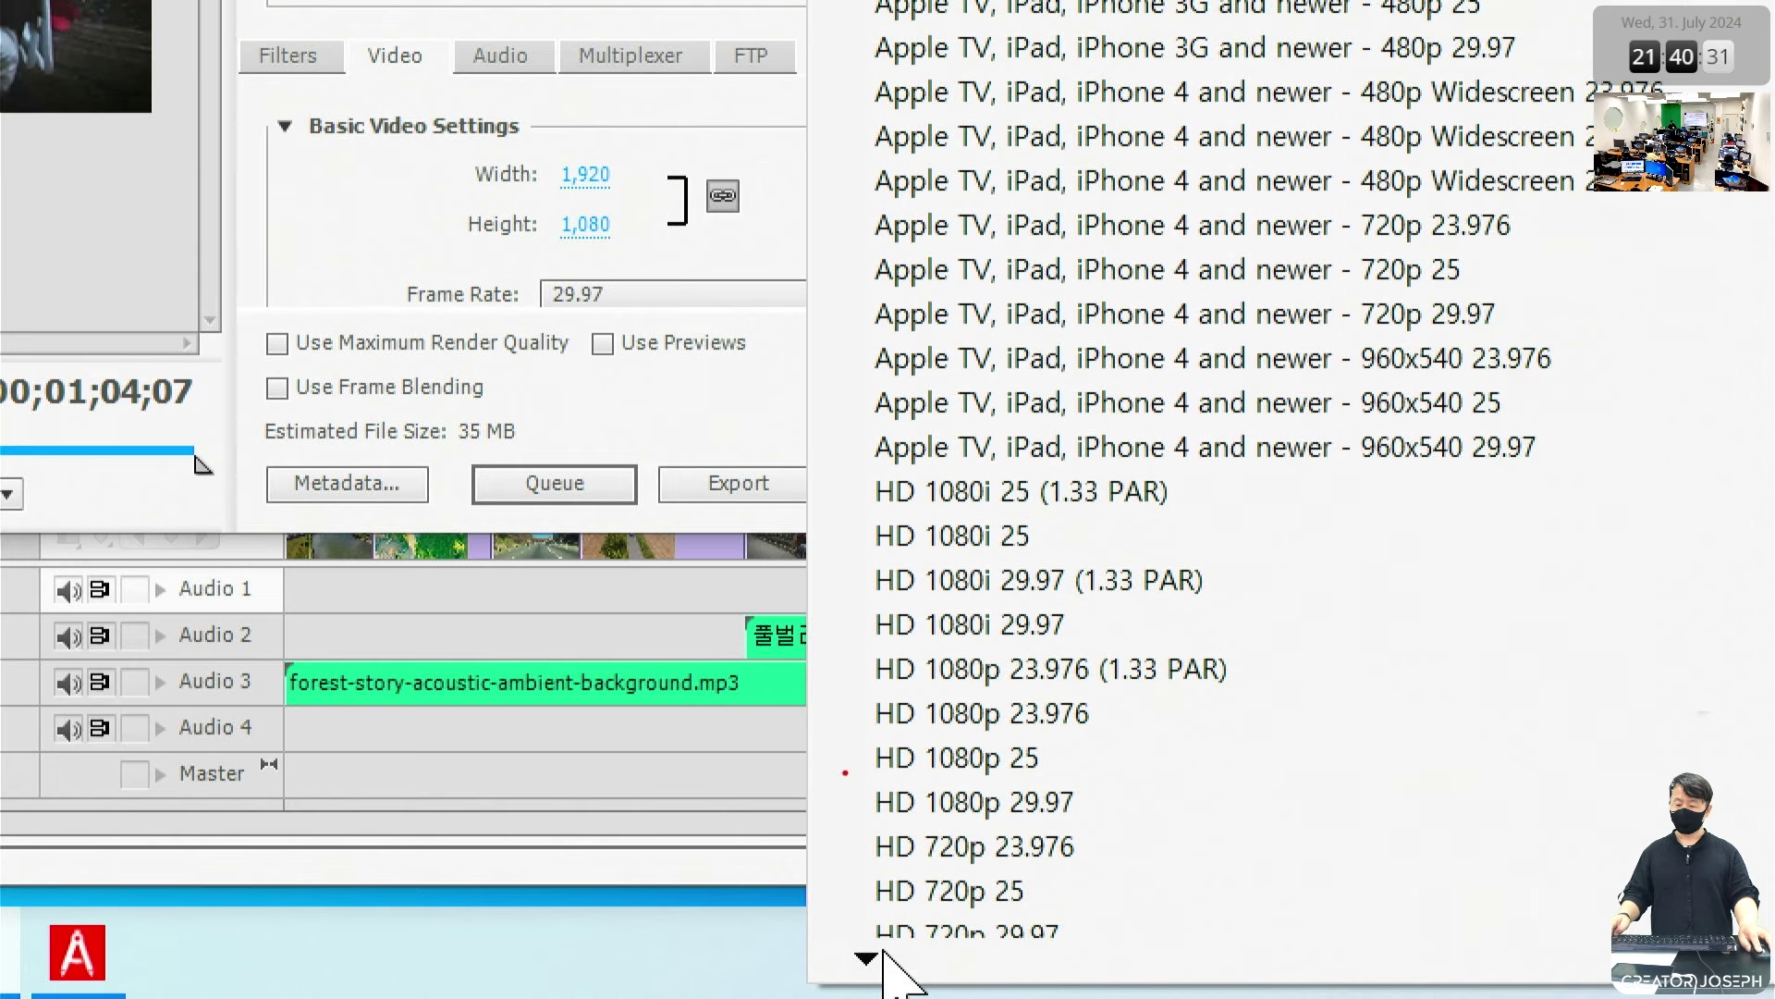
{"action": "left_click_drag", "start_coordinate": [846, 769], "coordinate": [1095, 832]}
{"action": "left_click_drag", "start_coordinate": [1111, 753], "coordinate": [1167, 761]}
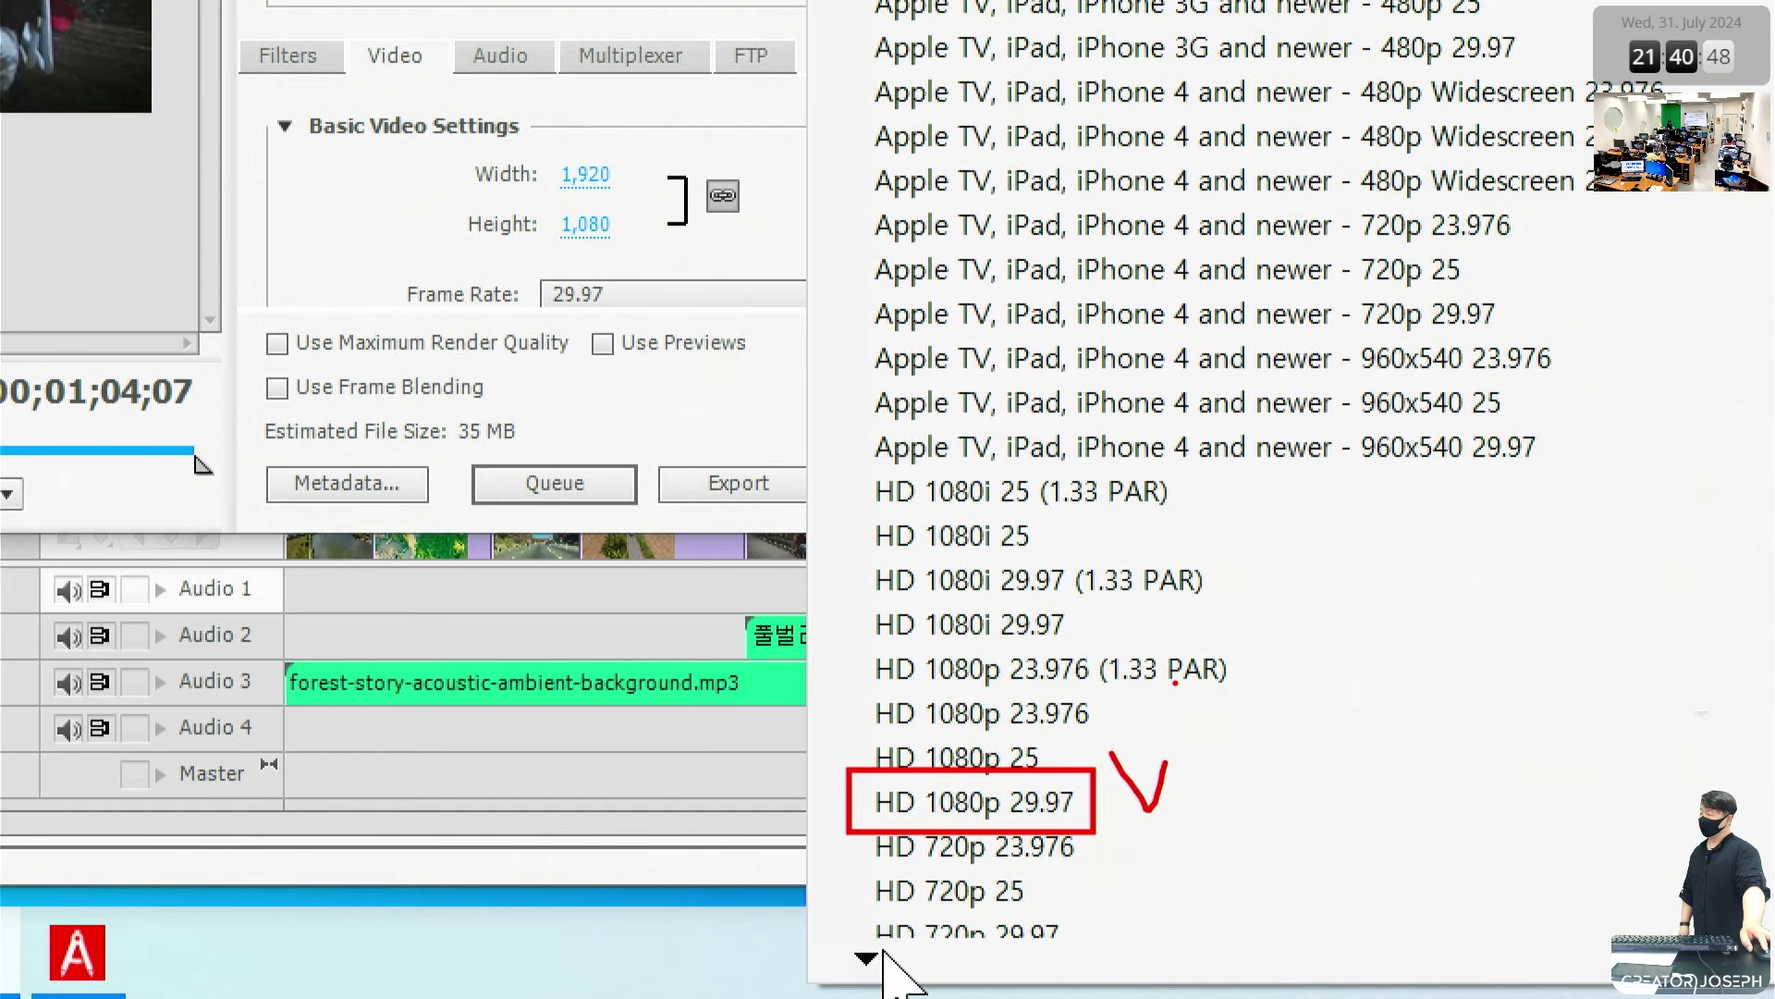
{"action": "left_click", "coordinate": [885, 802]}
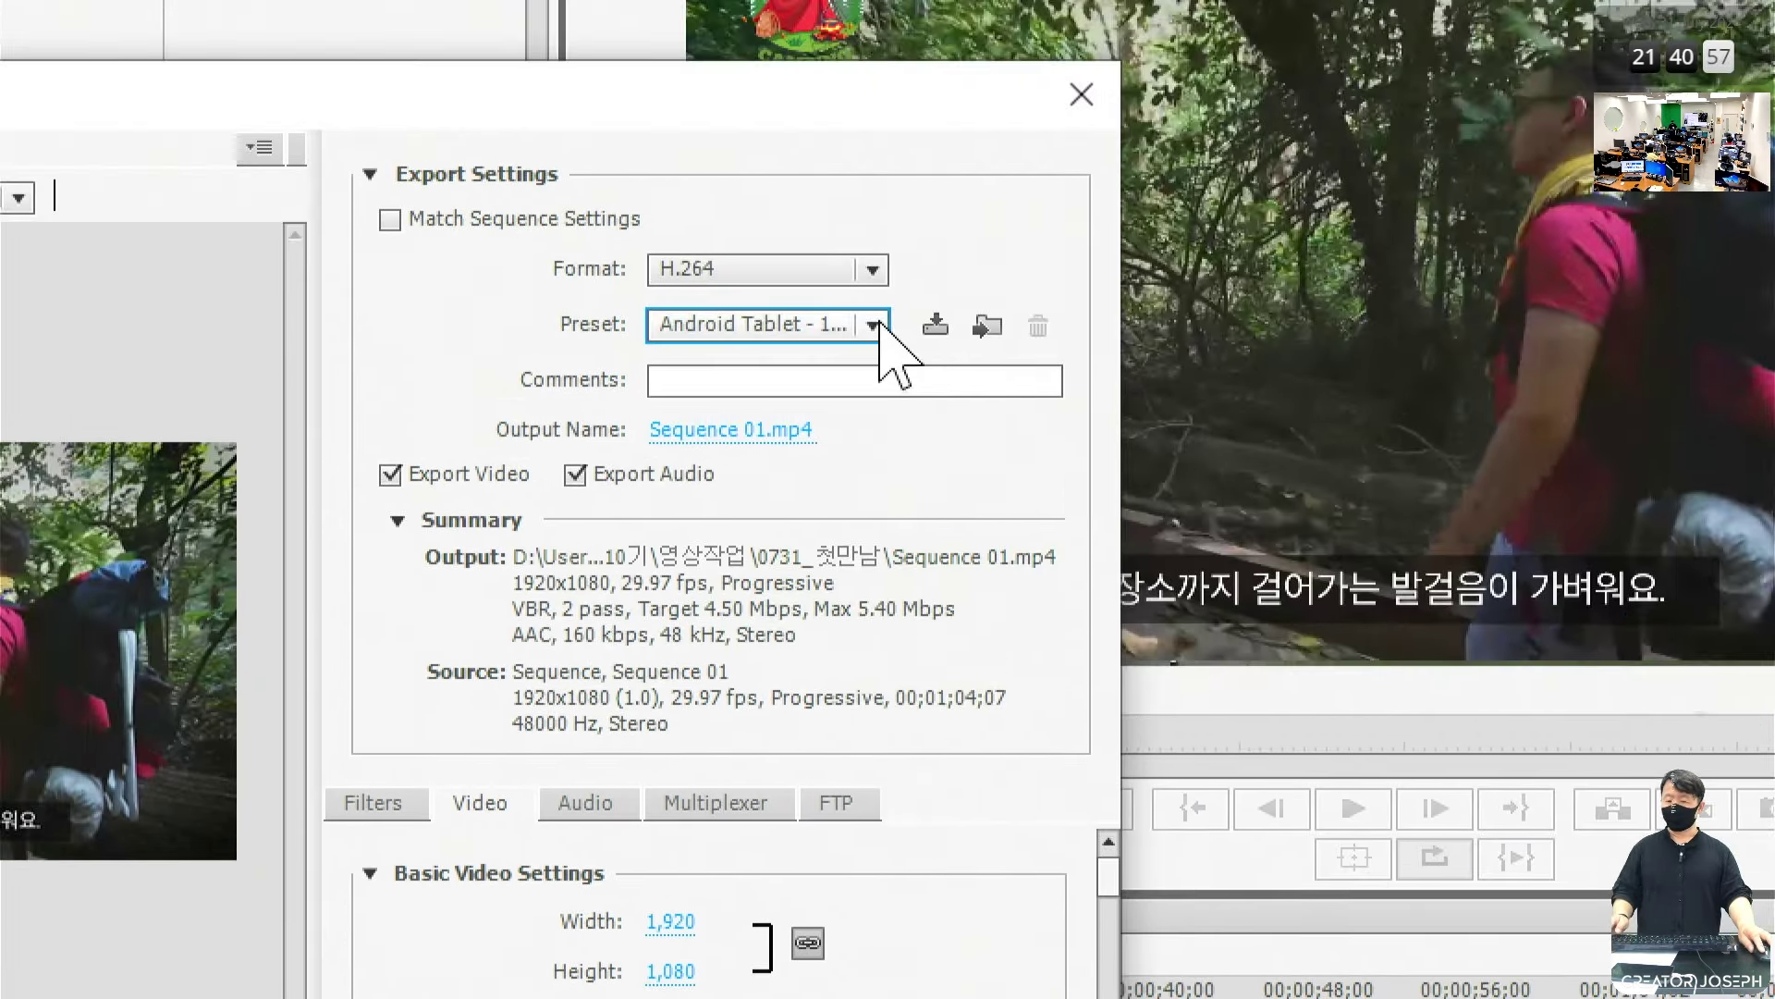
{"action": "left_click", "coordinate": [873, 325]}
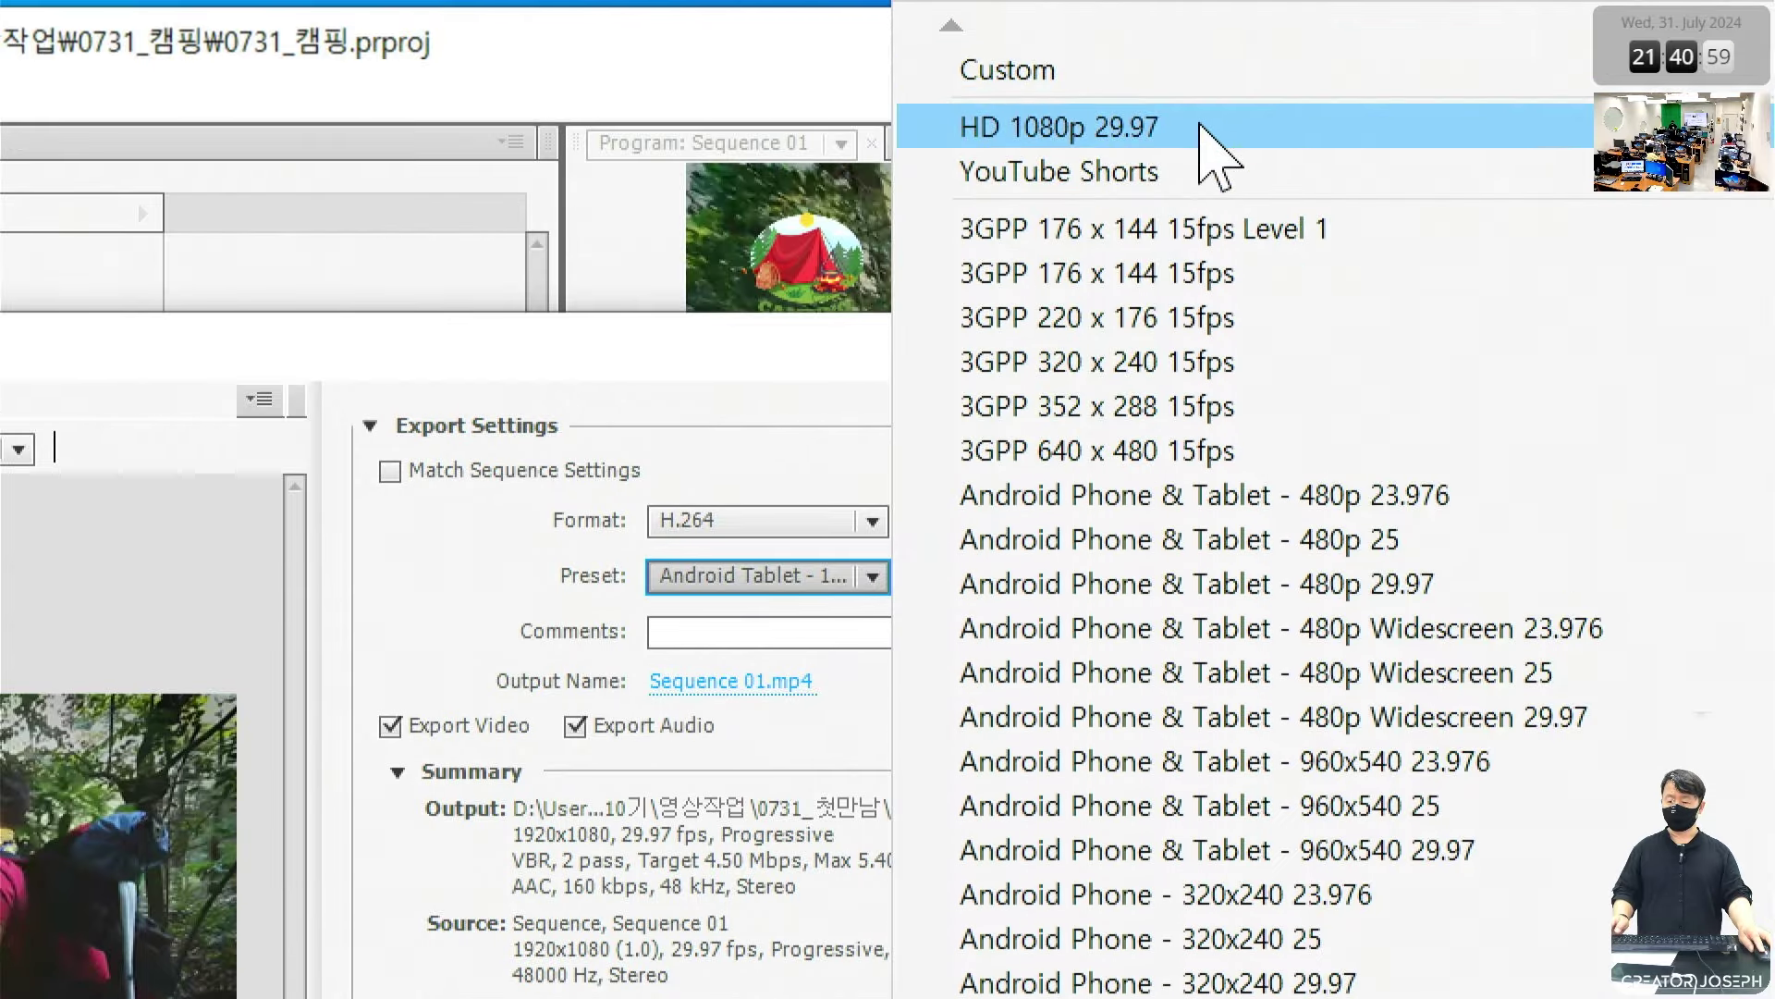
{"action": "left_click", "coordinate": [1202, 130]}
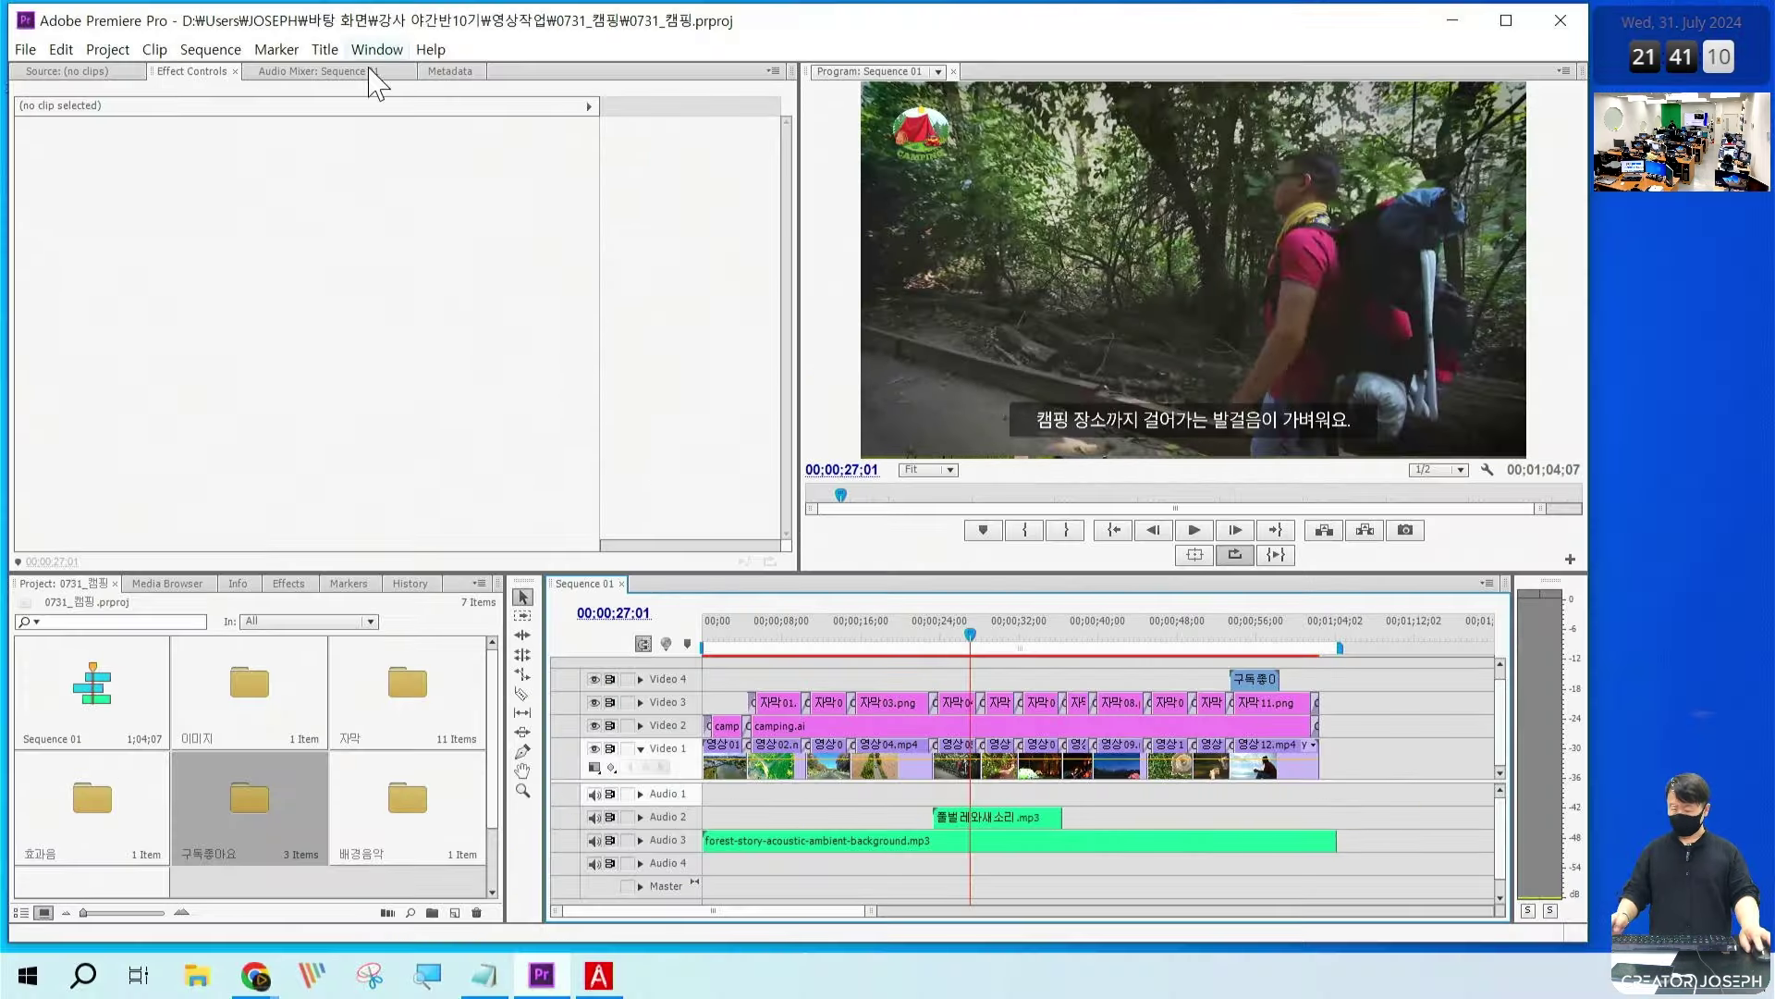
Step: Reopen the export settings and set the output location to Desktop > 강사 야간반10기 > 영상작업 > 0731_캠핑
{"action": "key", "text": "ctrl+m"}
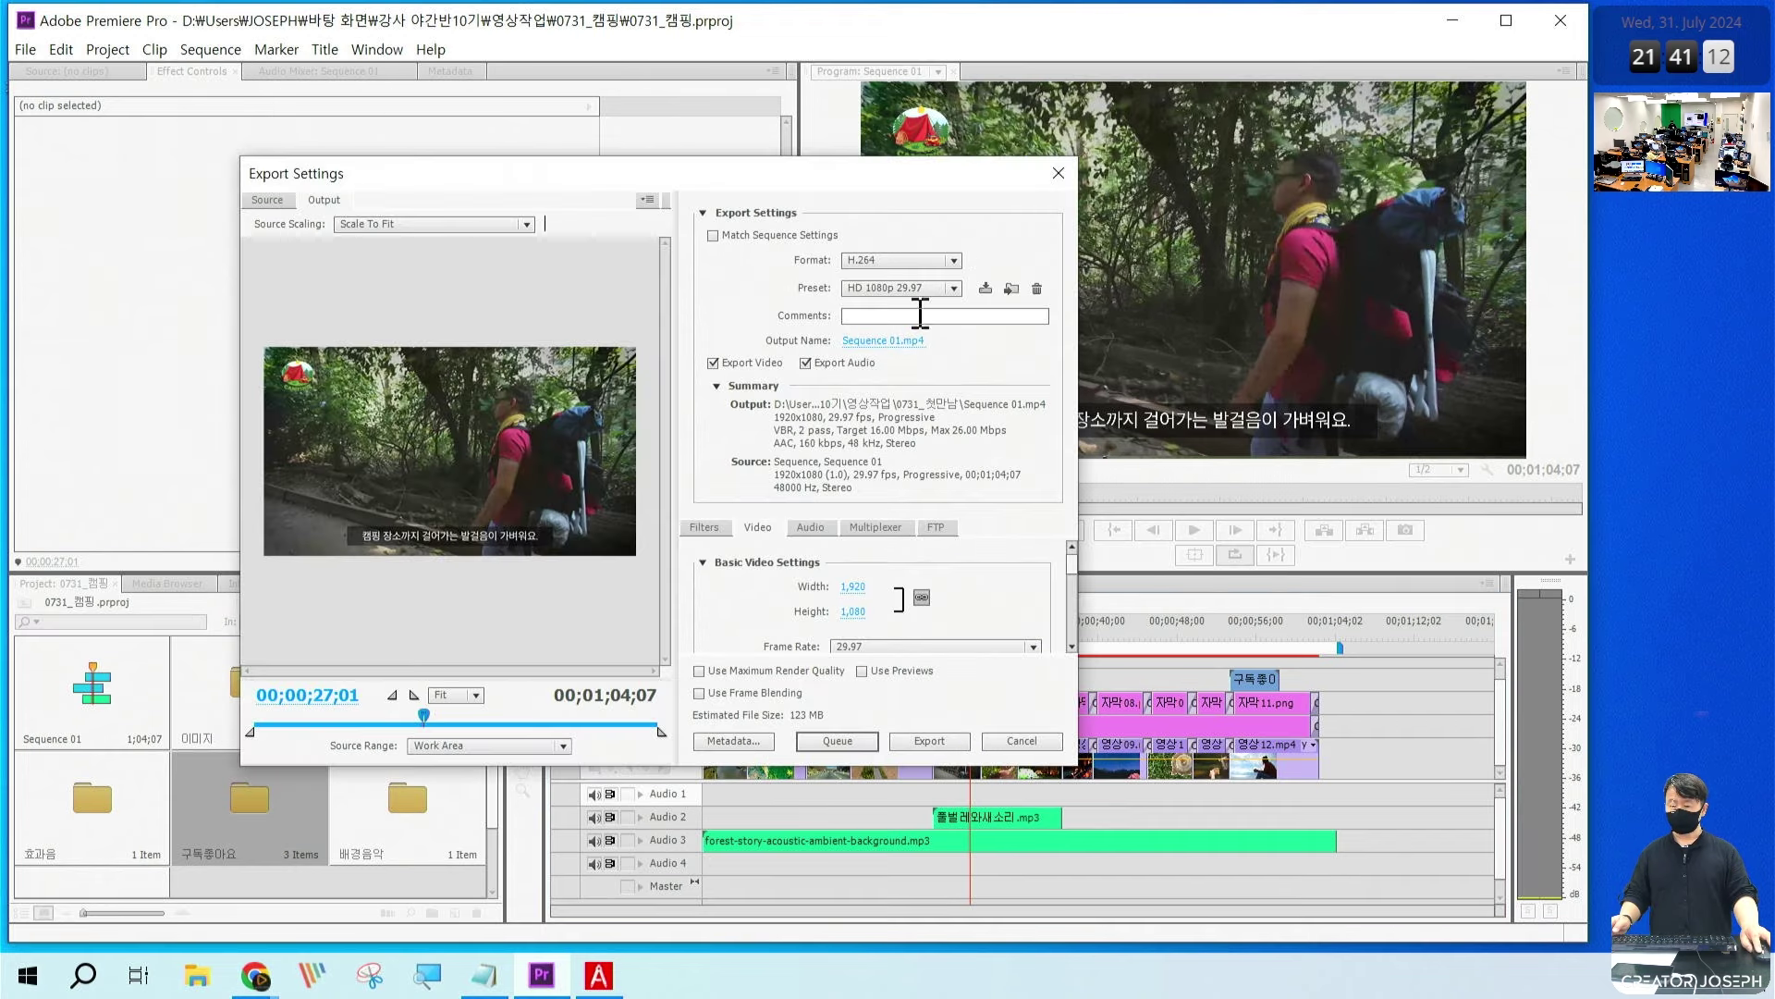
{"action": "left_click", "coordinate": [883, 341]}
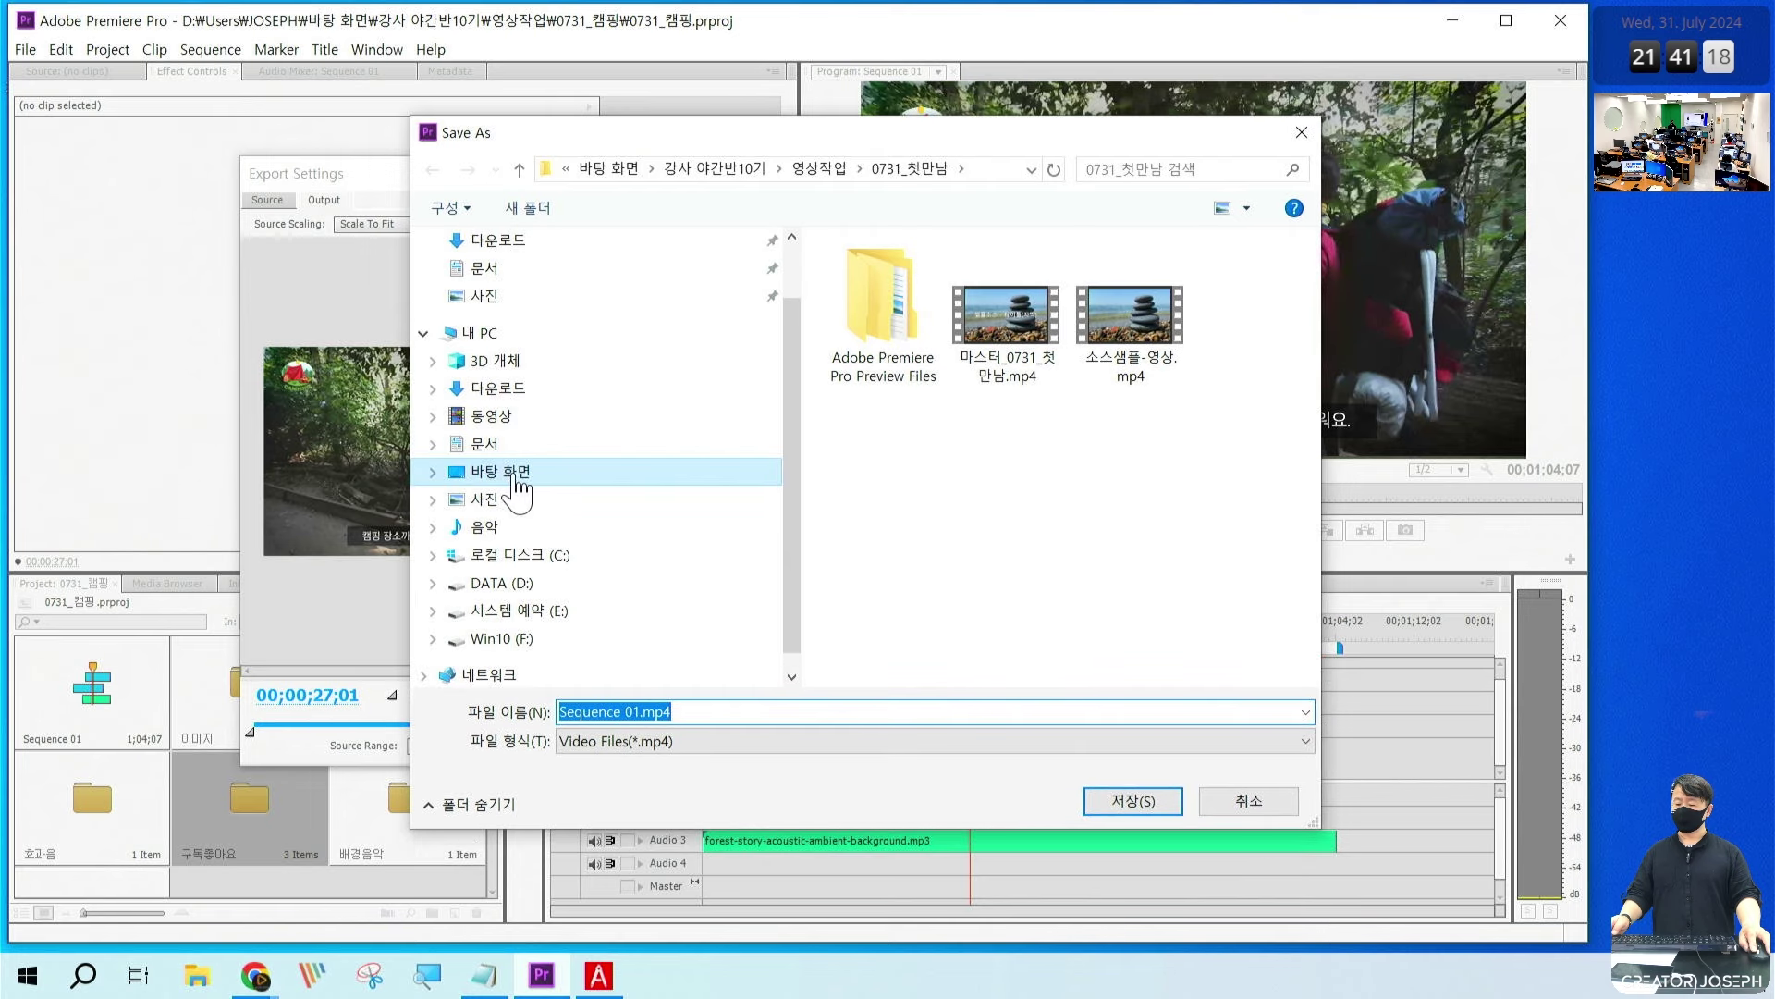
{"action": "left_click_drag", "start_coordinate": [416, 450], "coordinate": [580, 513]}
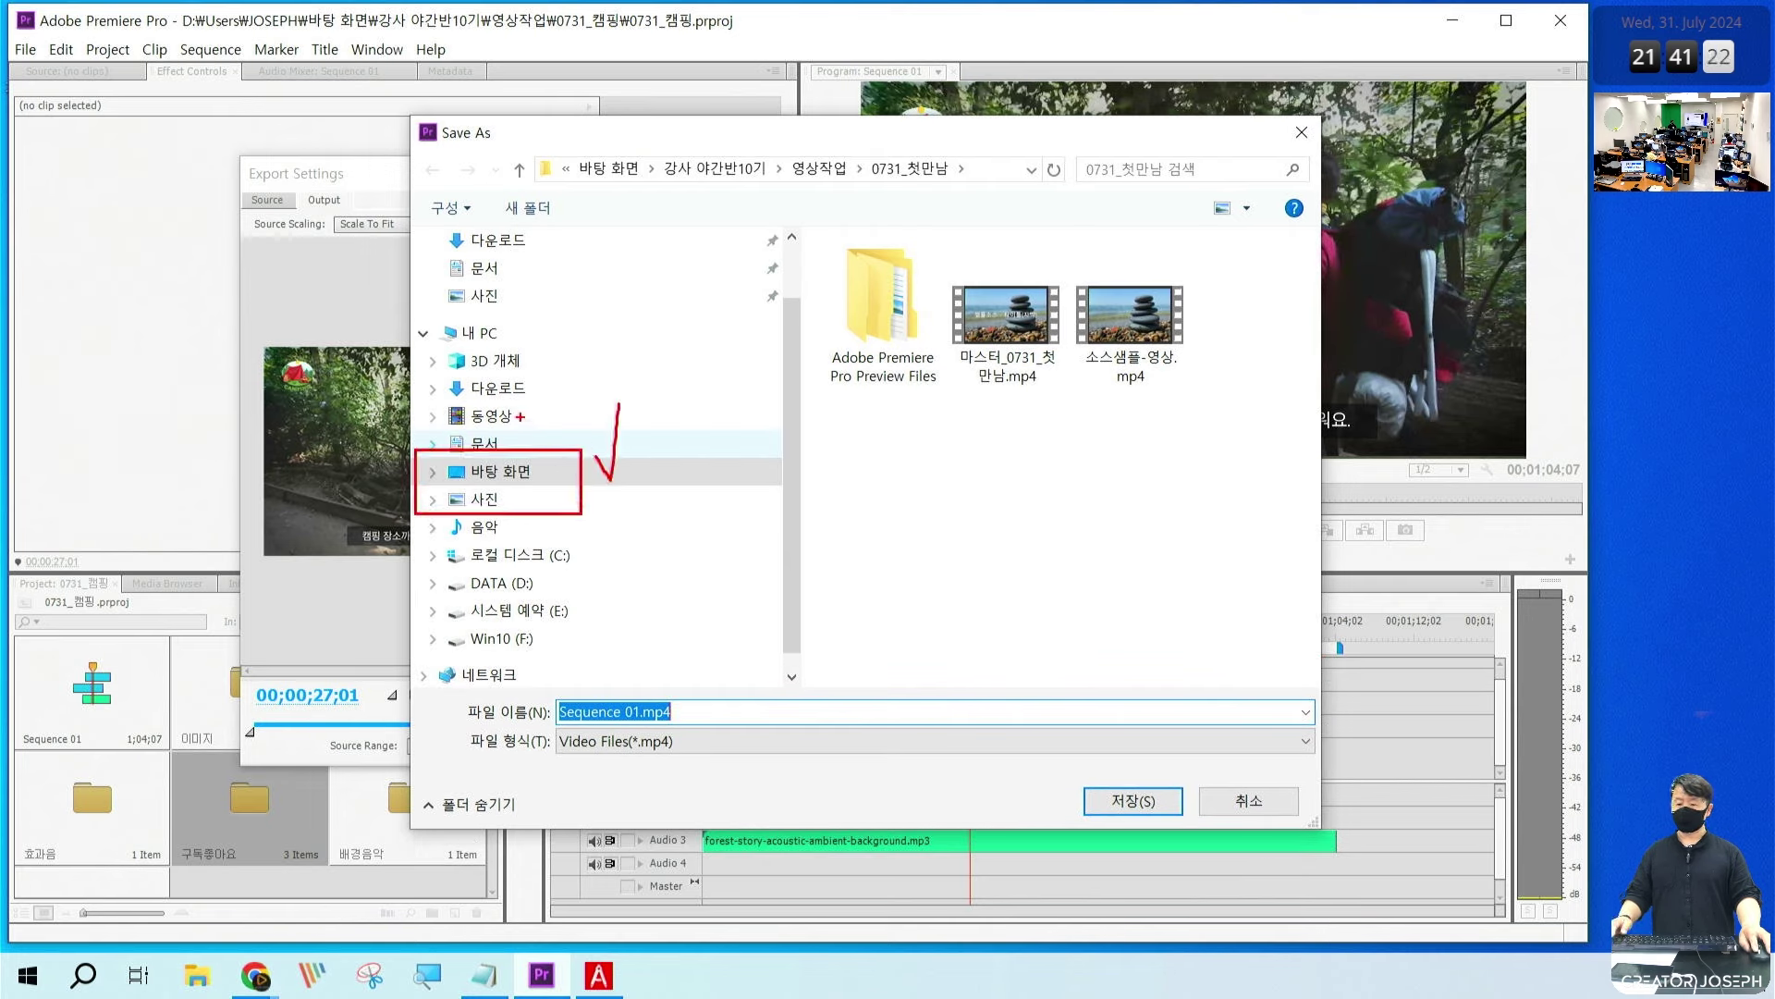
{"action": "key", "text": "Escape"}
{"action": "left_click", "coordinate": [515, 472]}
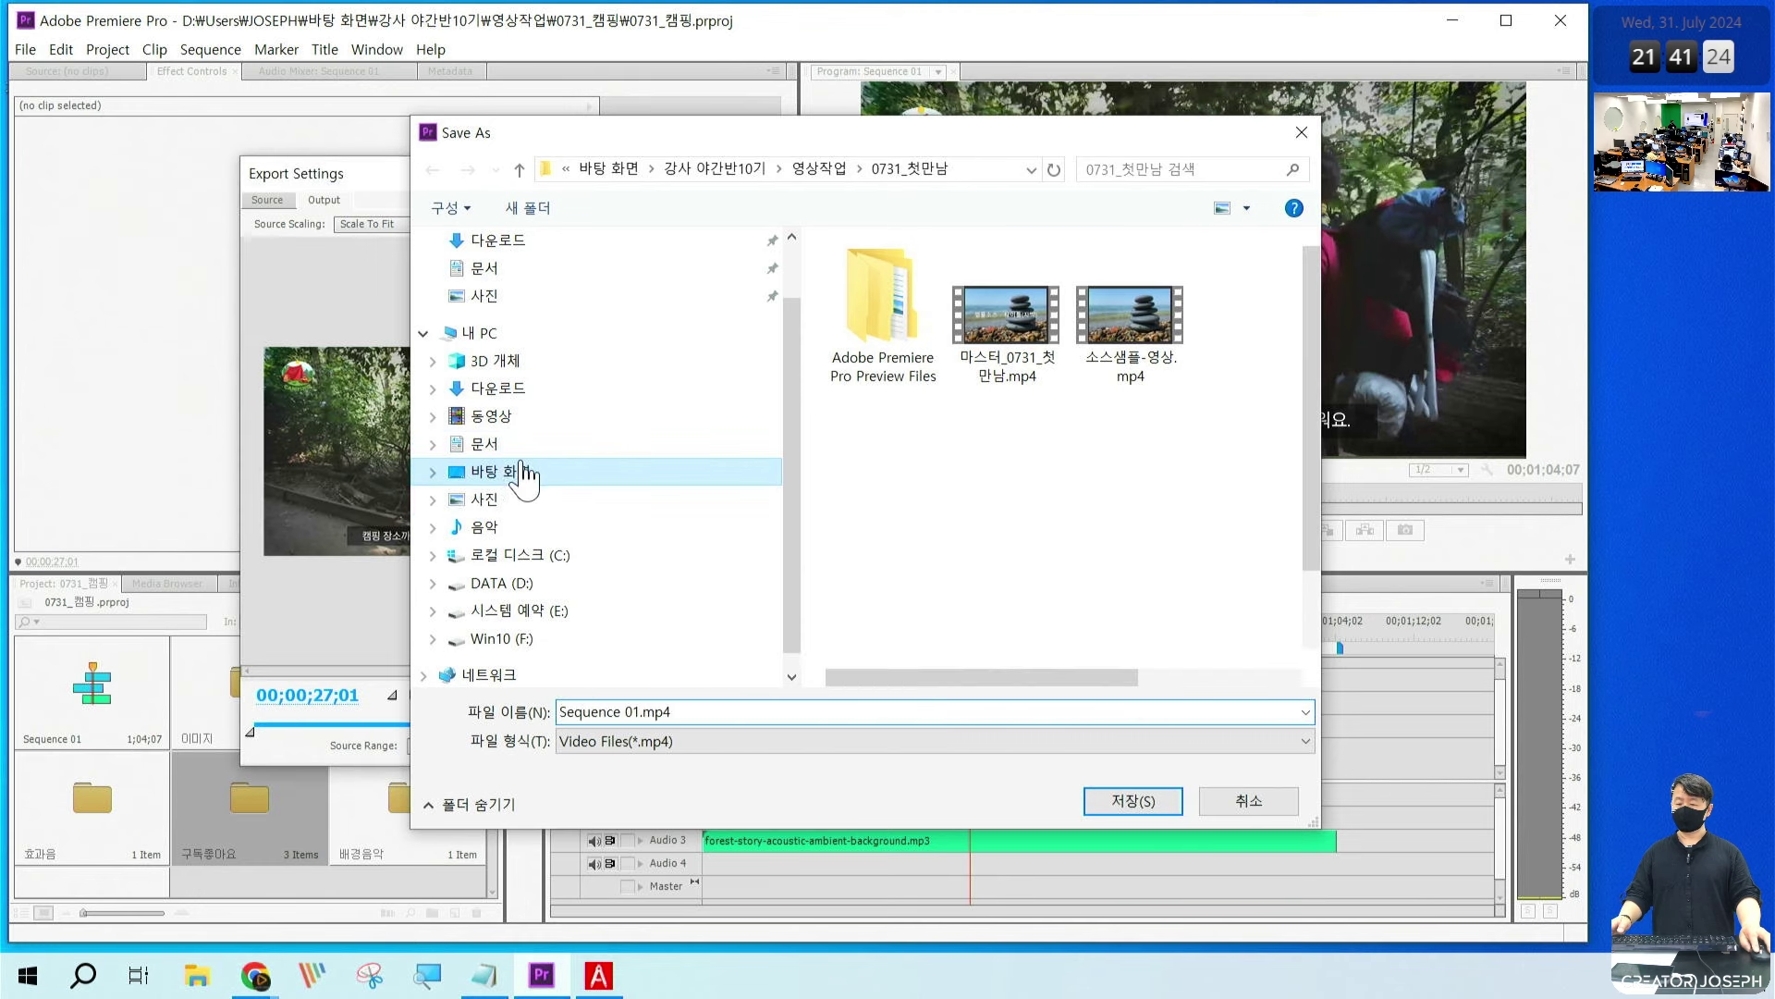
{"action": "left_click_drag", "start_coordinate": [895, 138], "coordinate": [811, 106]}
{"action": "left_click_drag", "start_coordinate": [1233, 789], "coordinate": [1304, 790]}
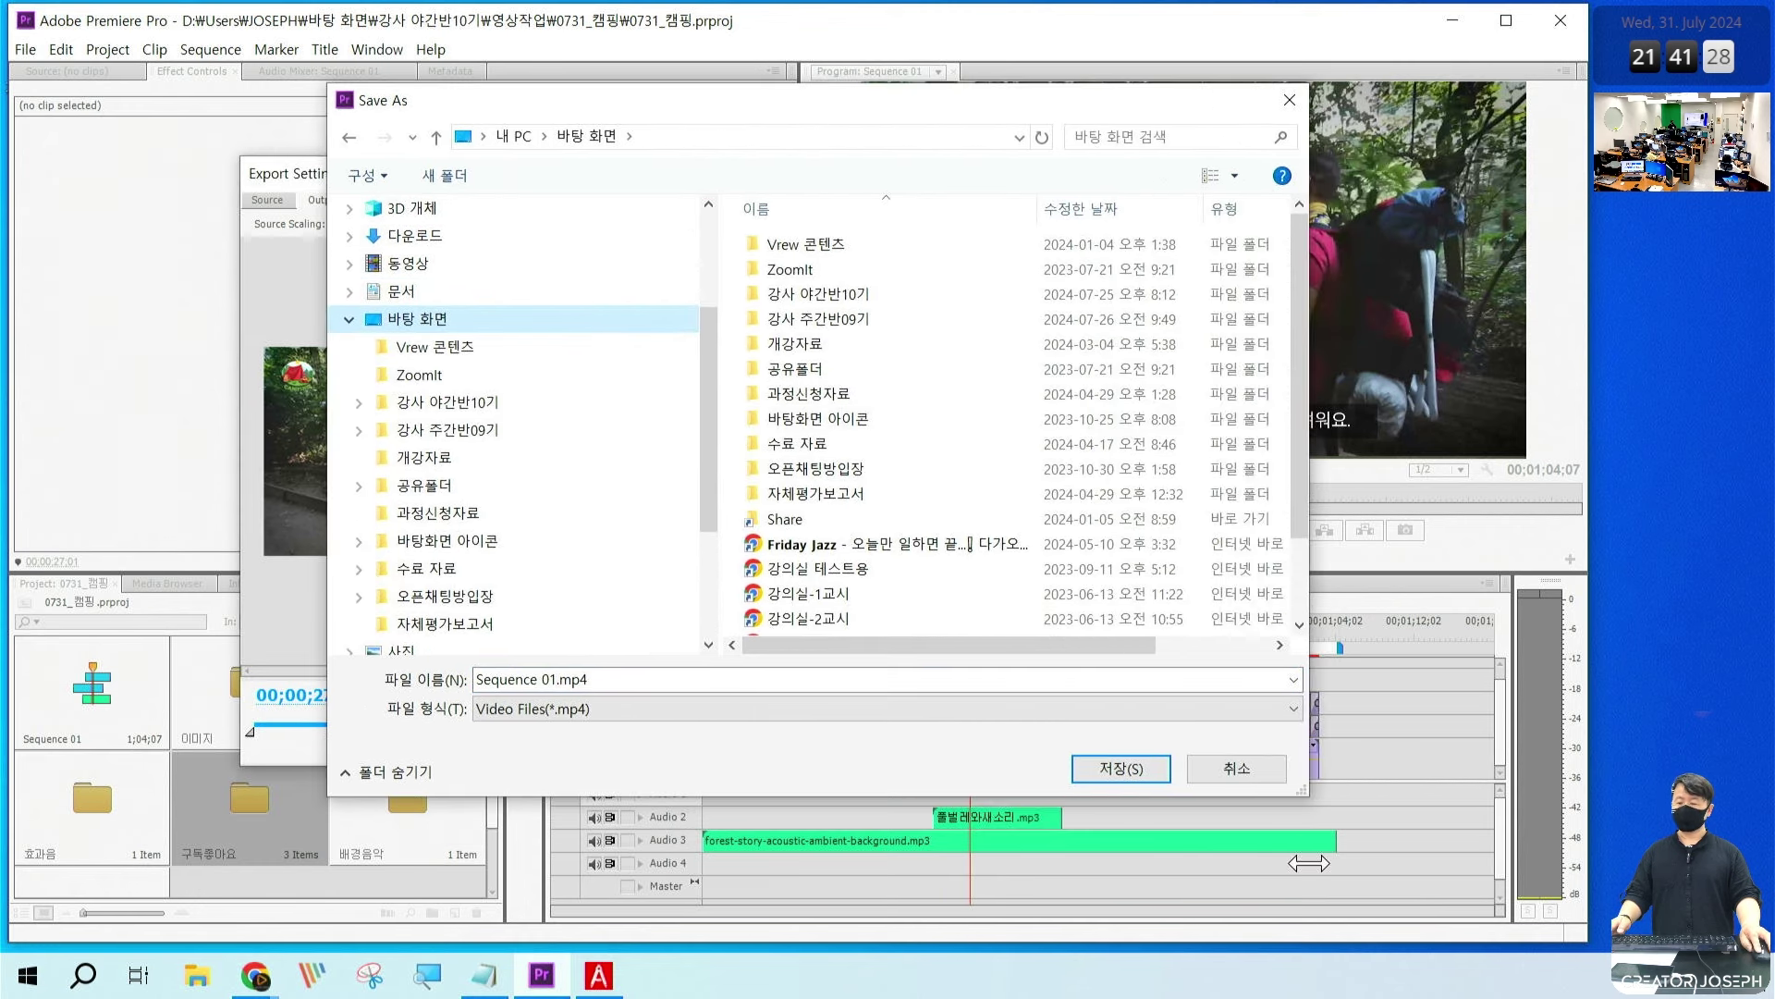
{"action": "double_click", "coordinate": [818, 293]}
{"action": "double_click", "coordinate": [837, 273]}
{"action": "double_click", "coordinate": [836, 269]}
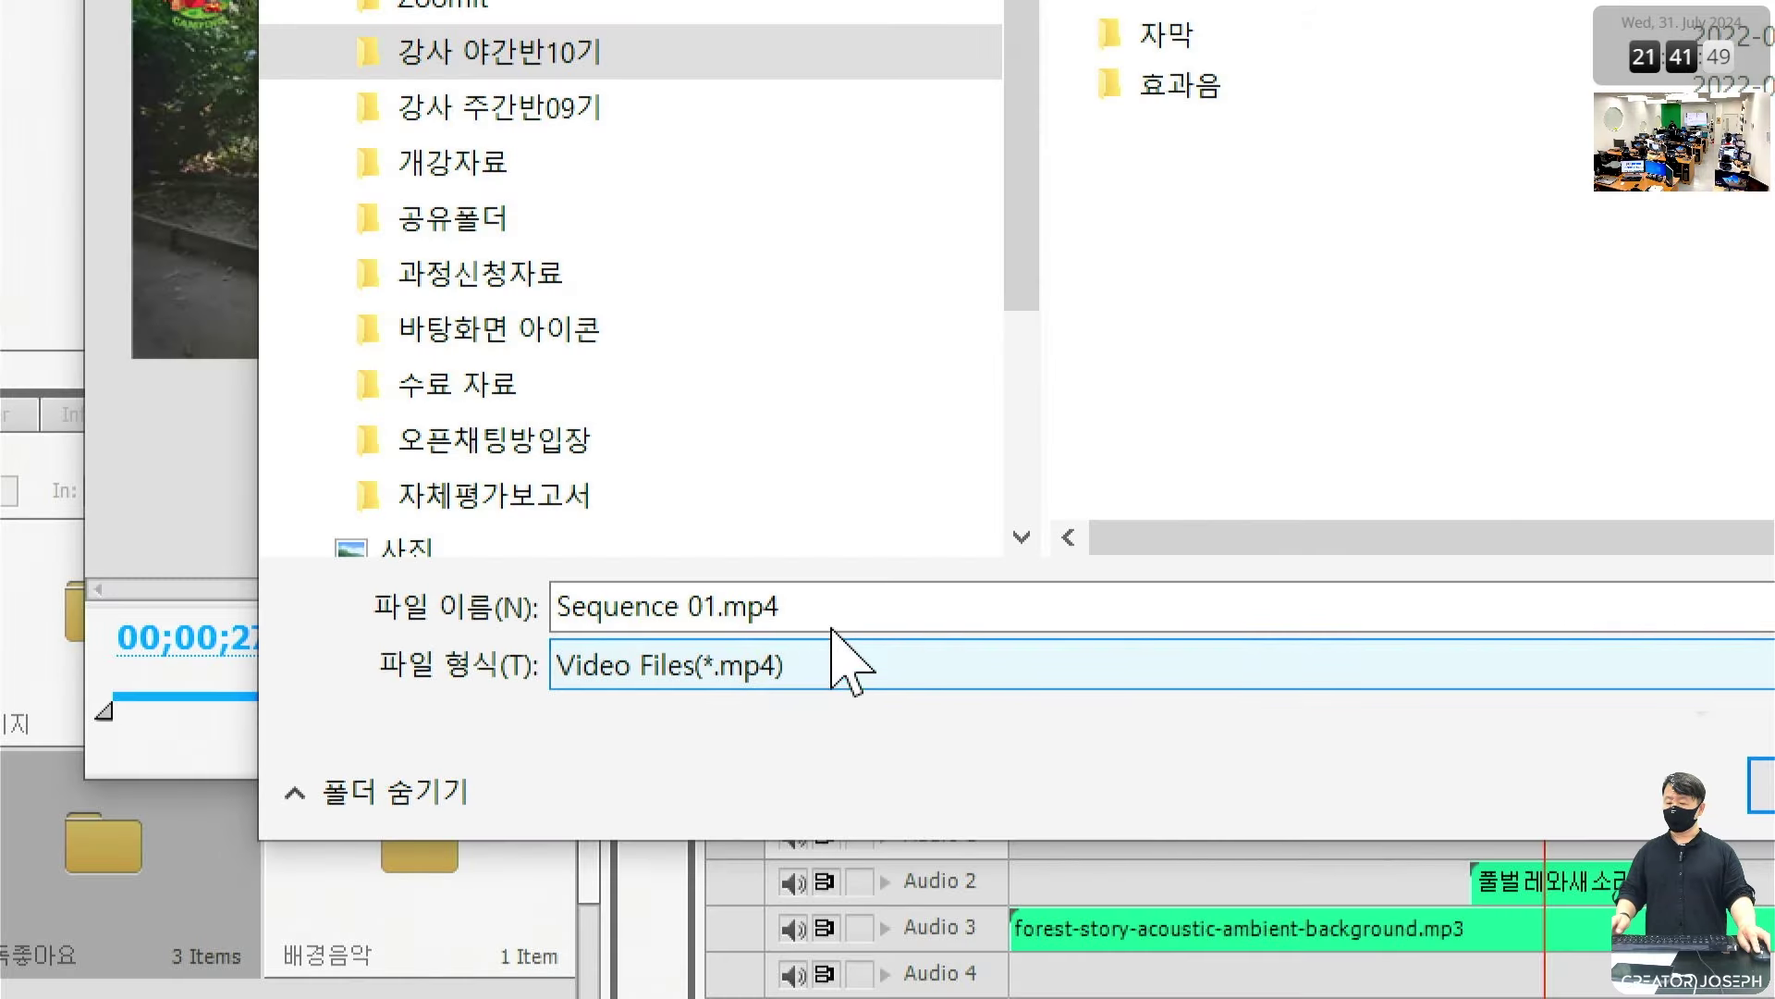
Step: Name the output file 마스터_0731_캠핑, confirm it, and mark the Export command with an on-screen box
{"action": "left_click", "coordinate": [844, 614]}
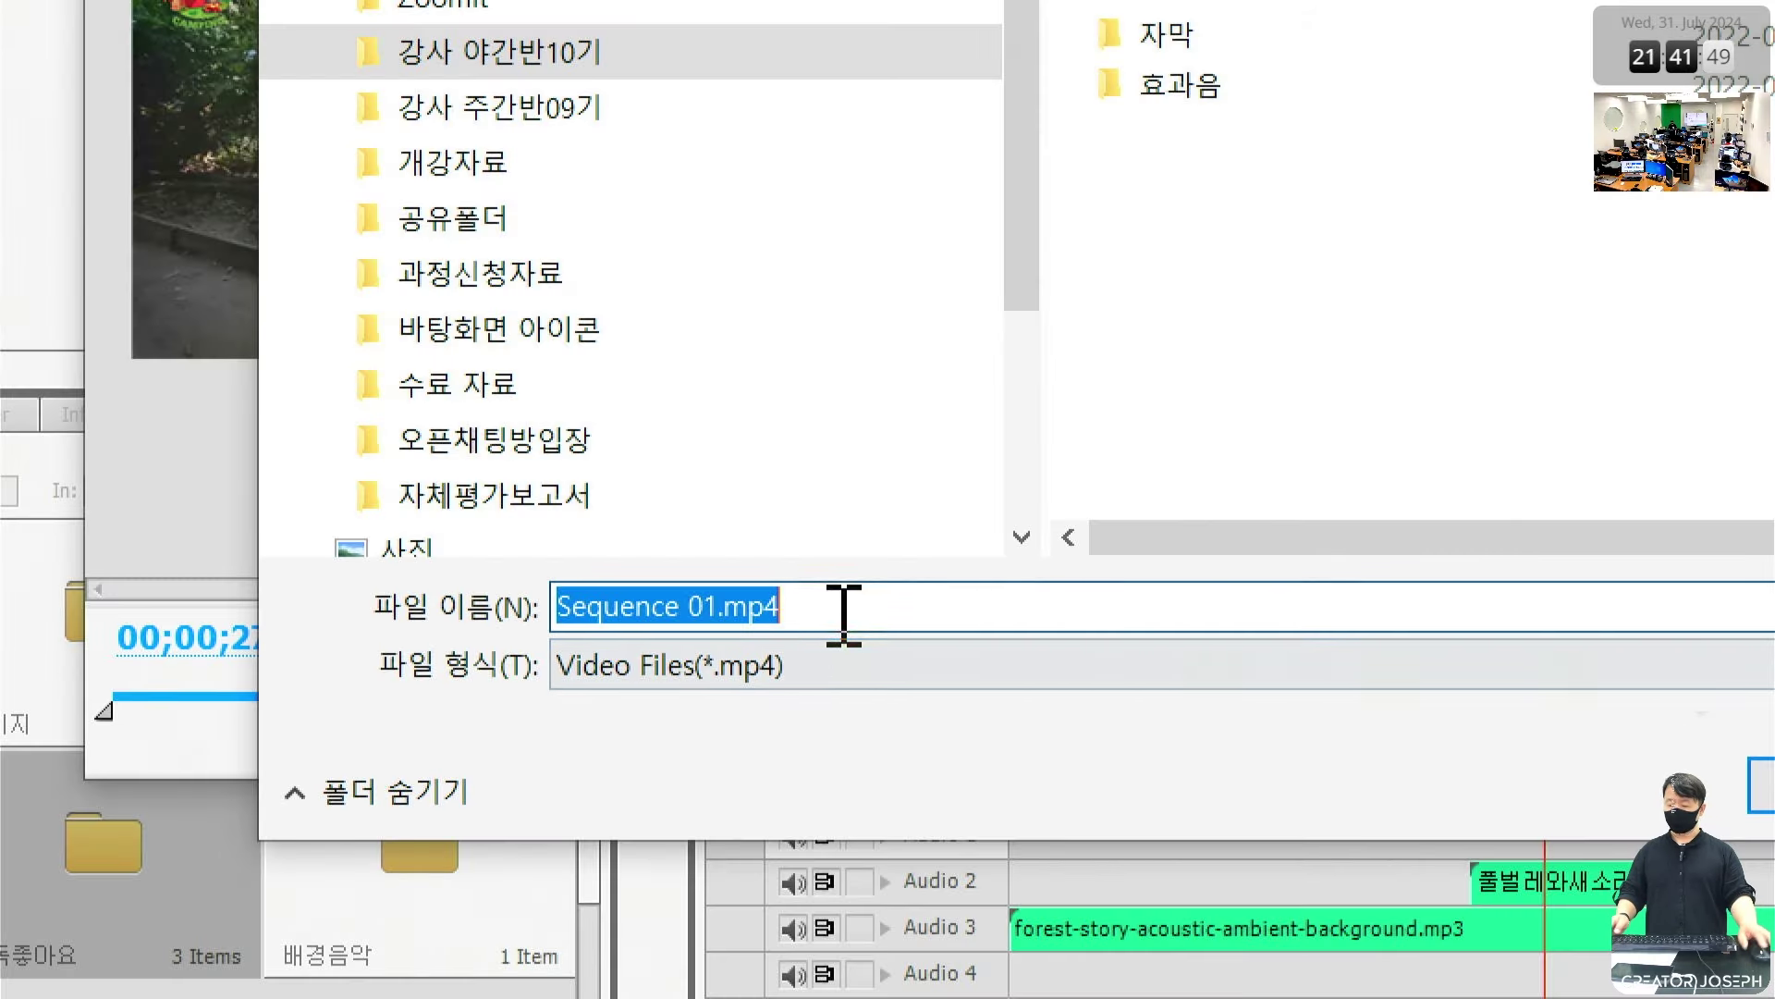
{"action": "key", "text": "BackSpace"}
{"action": "type", "text": "마"}
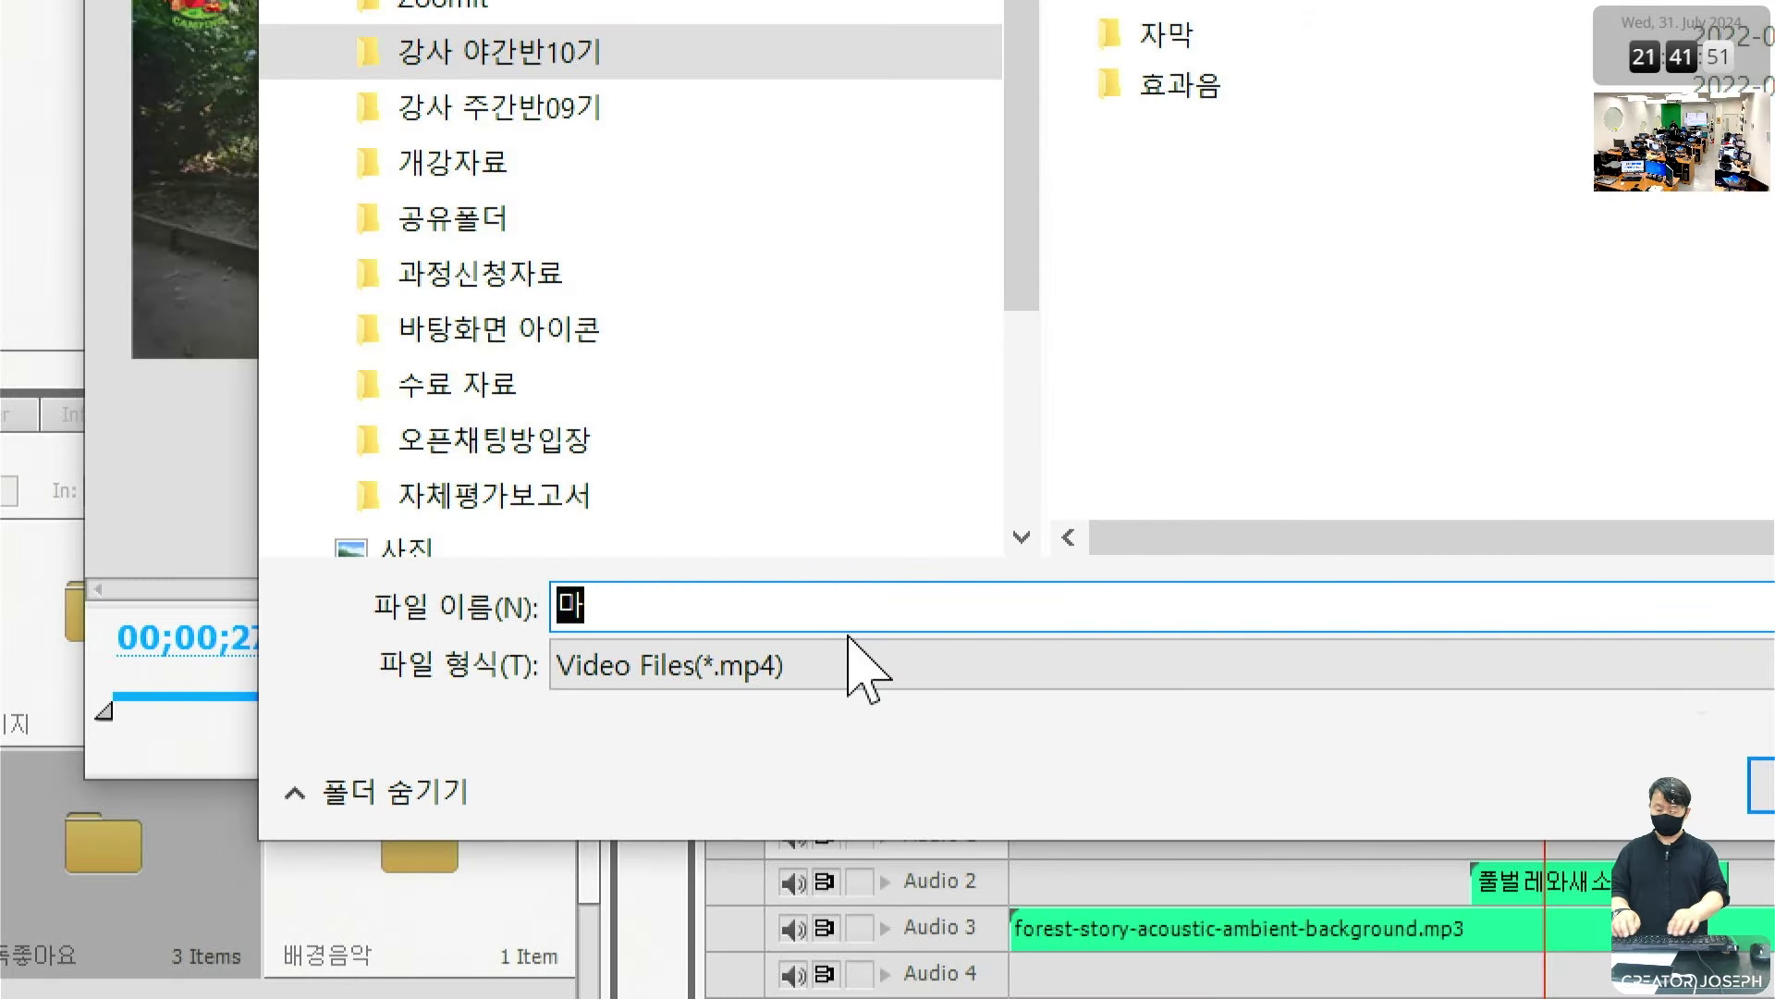
{"action": "type", "text": "스터_"}
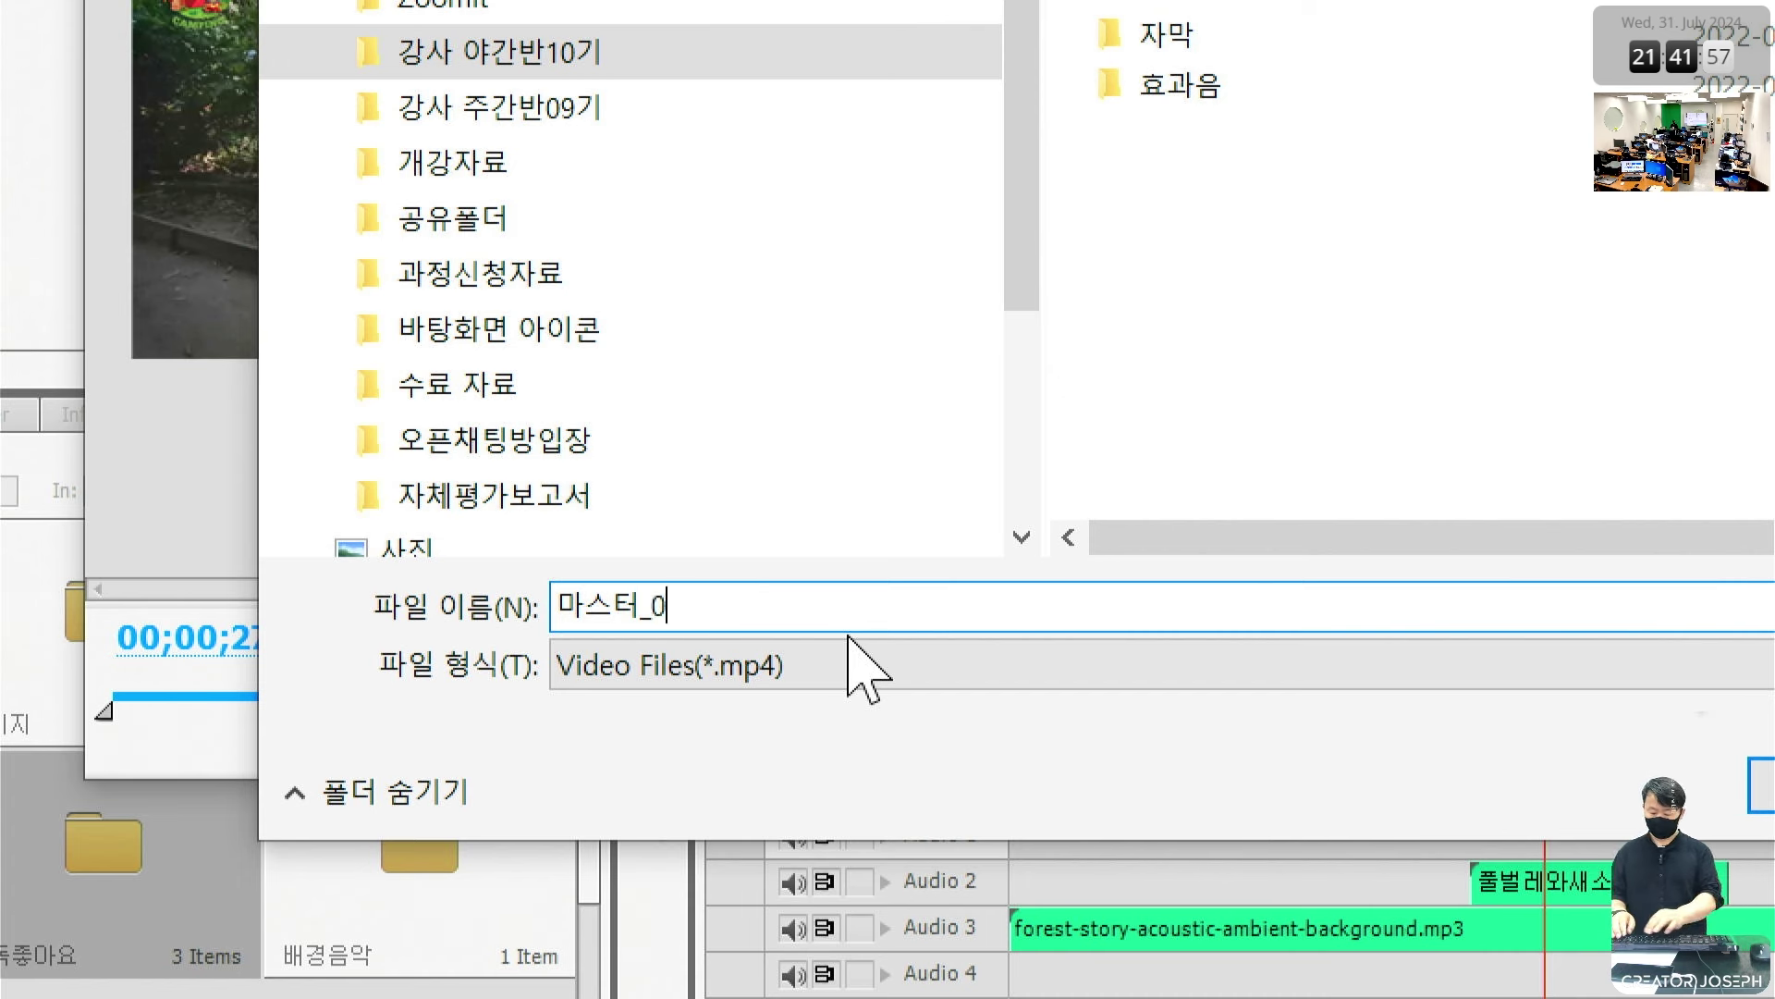
{"action": "type", "text": "0731_캐"}
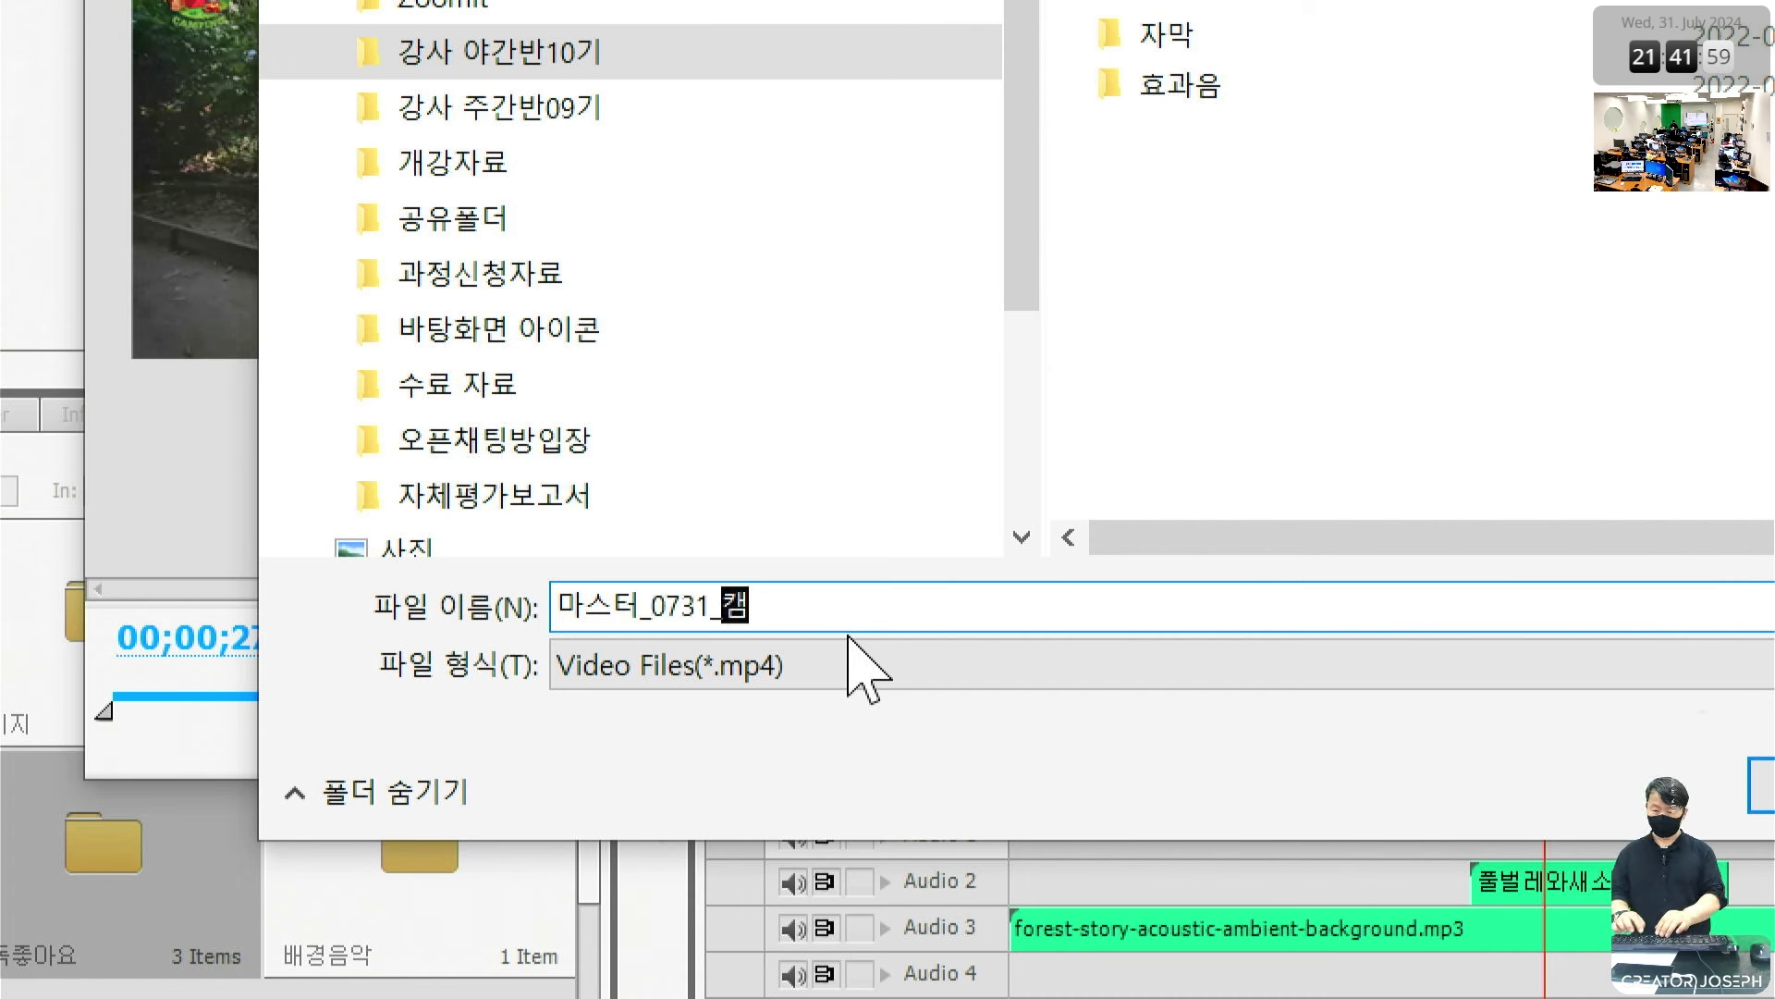
{"action": "type", "text": "피"}
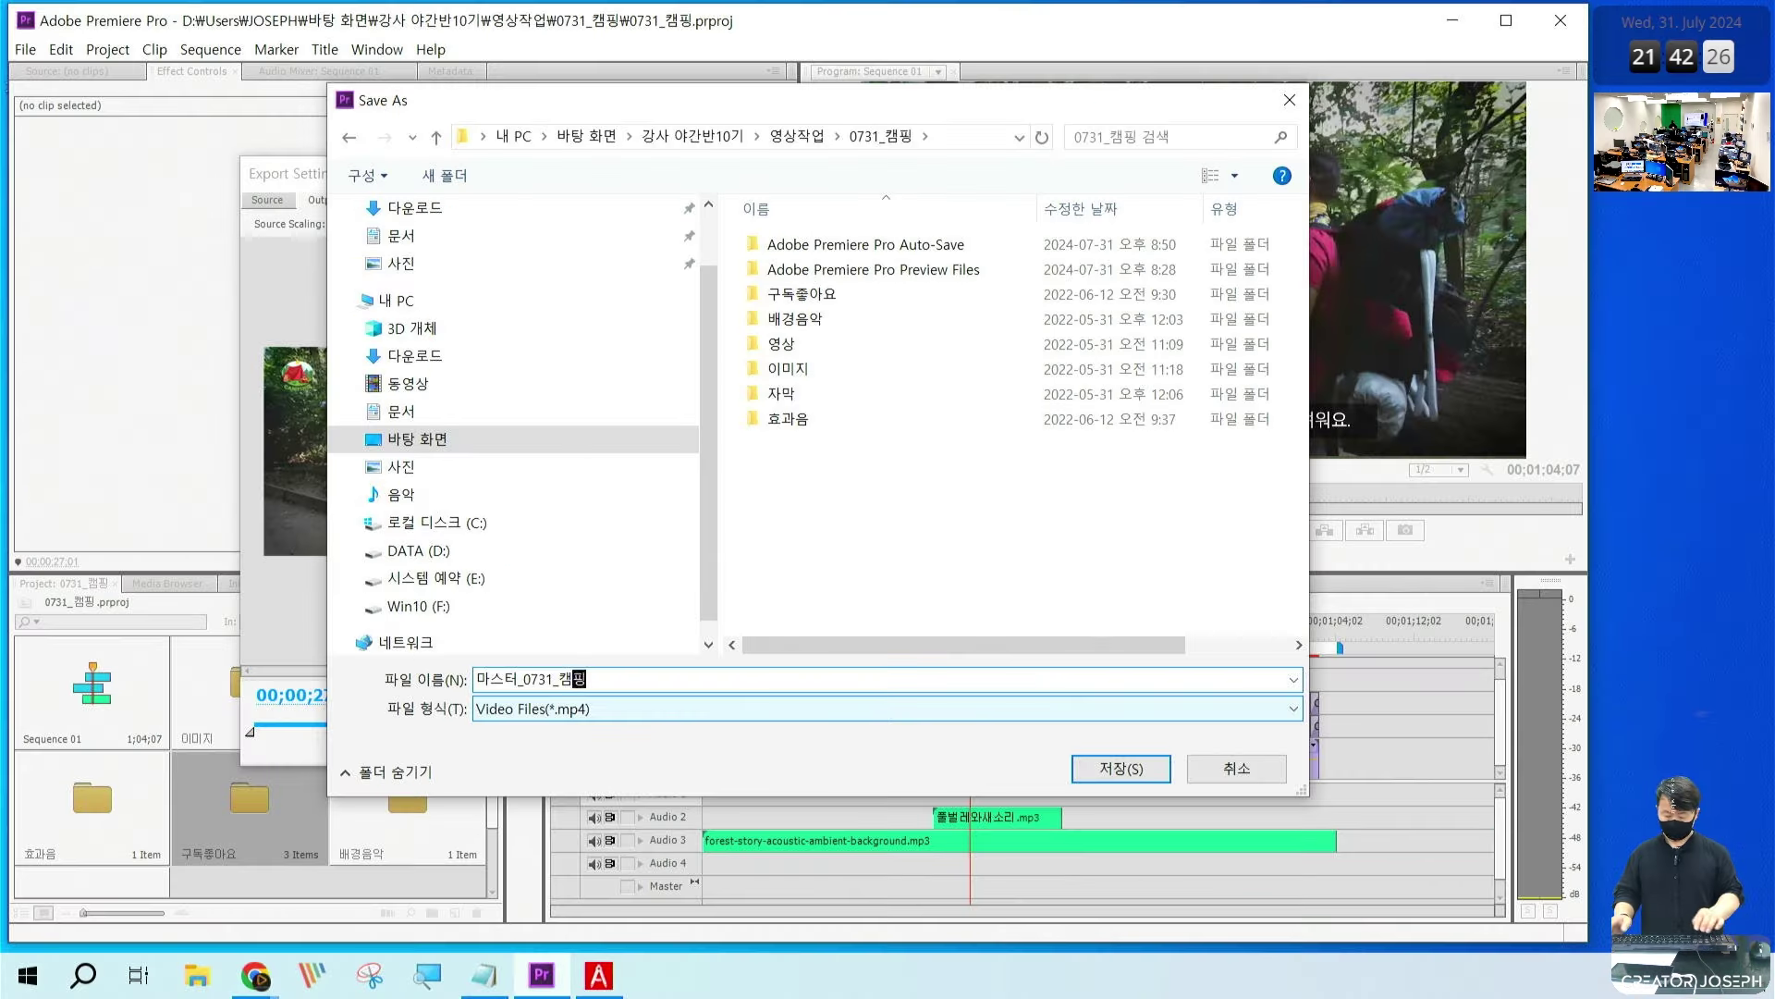
{"action": "left_click", "coordinate": [1121, 769]}
{"action": "left_click_drag", "start_coordinate": [896, 718], "coordinate": [955, 758]}
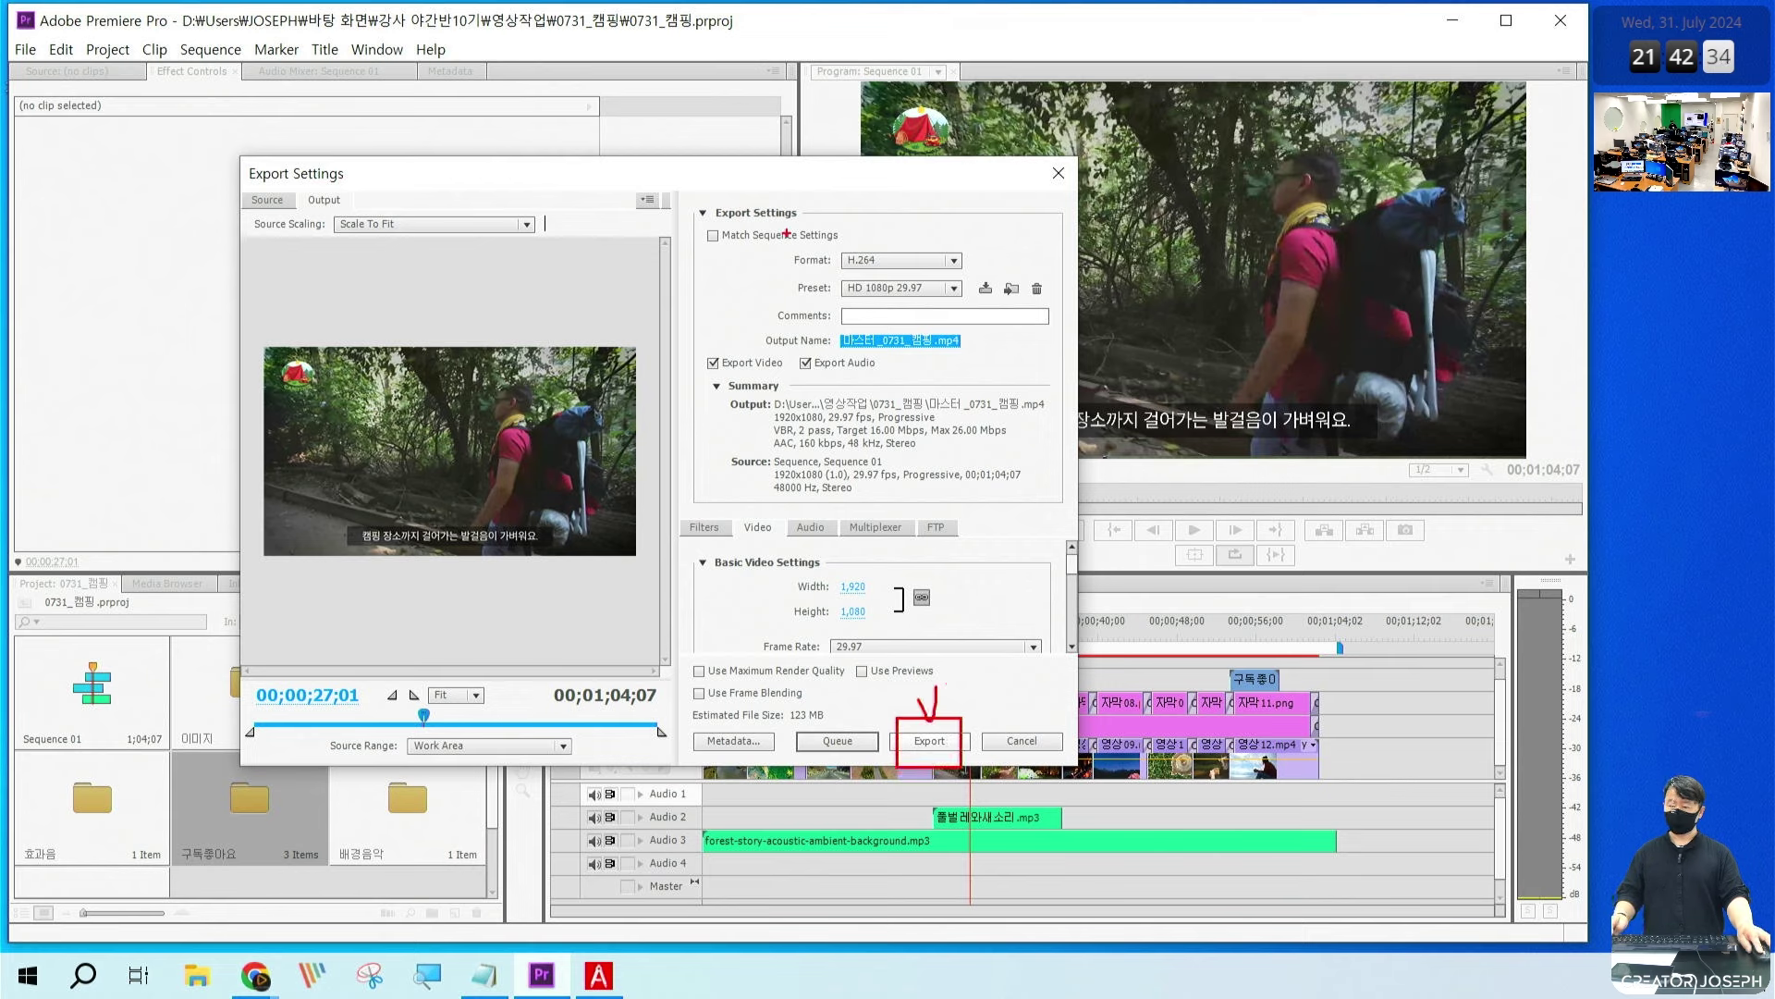
Step: Mark the Format, Preset and Output Name settings and the way to Export on screen, and start exporting the sequence
{"action": "left_click_drag", "start_coordinate": [765, 238], "coordinate": [951, 311]}
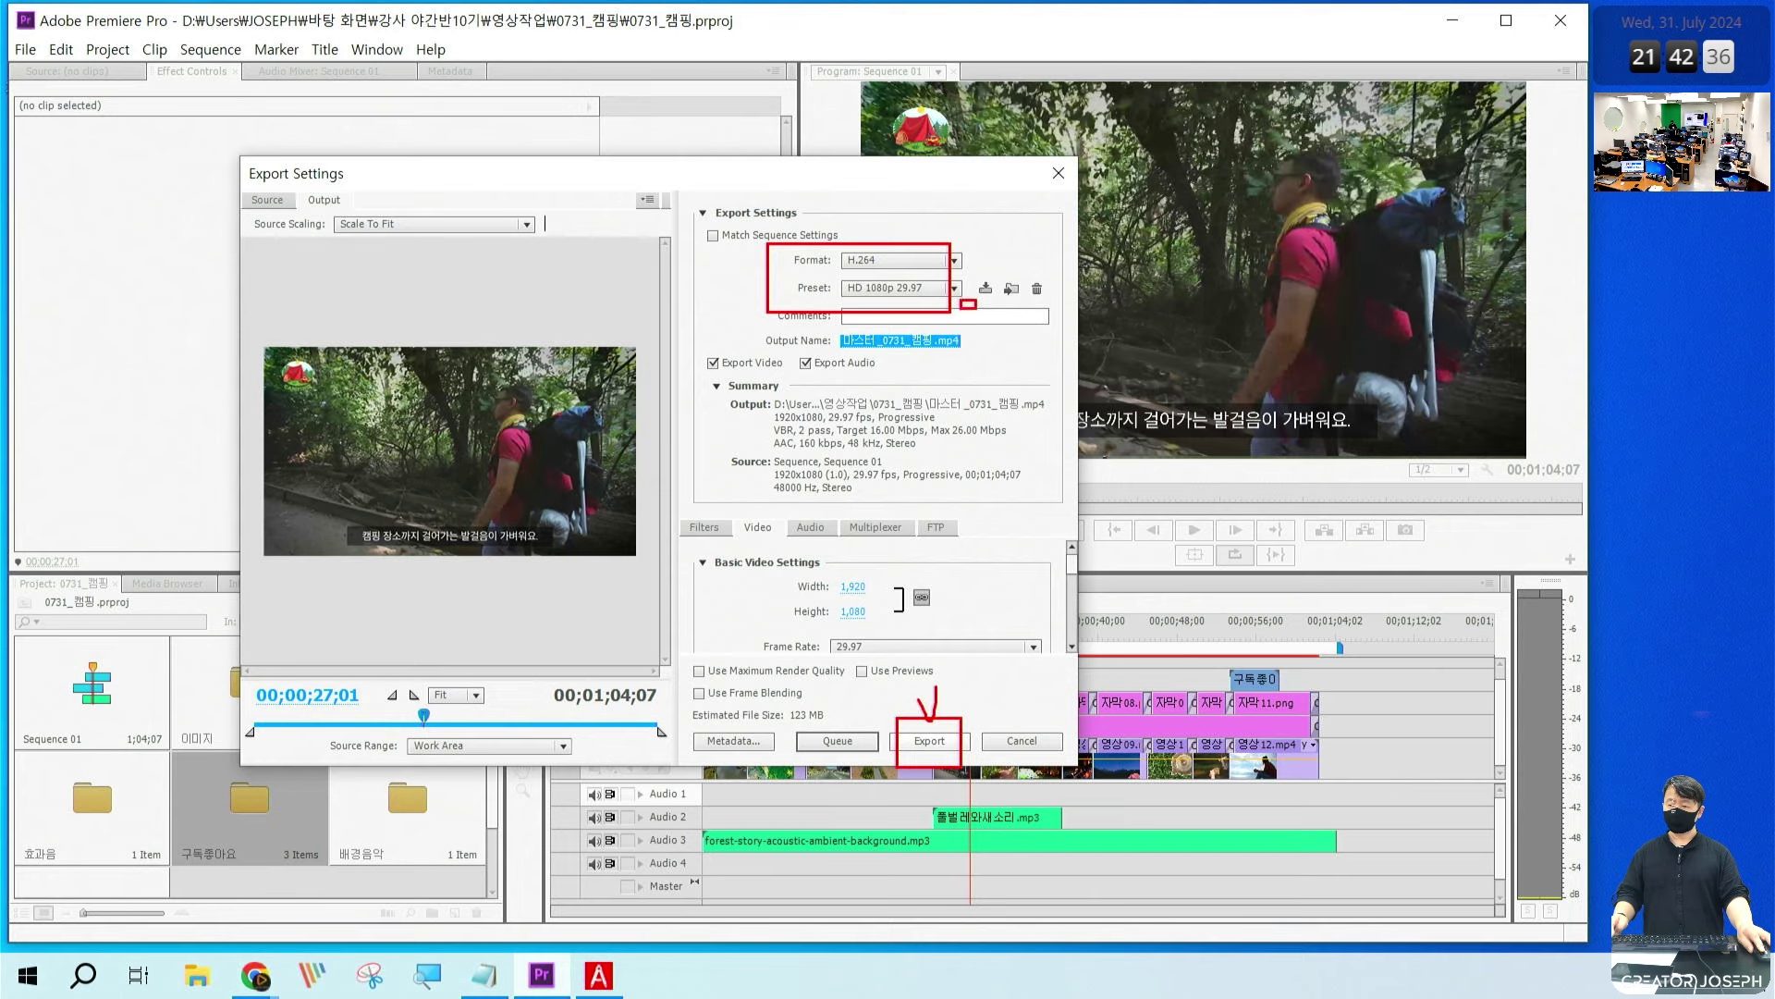
{"action": "key", "text": "ctrl+z"}
{"action": "mouse_move", "coordinate": [773, 243]}
{"action": "left_mouse_down"}
{"action": "mouse_move", "coordinate": [975, 268]}
{"action": "mouse_move", "coordinate": [975, 307]}
{"action": "left_mouse_up"}
{"action": "left_click_drag", "start_coordinate": [743, 330], "coordinate": [994, 374]}
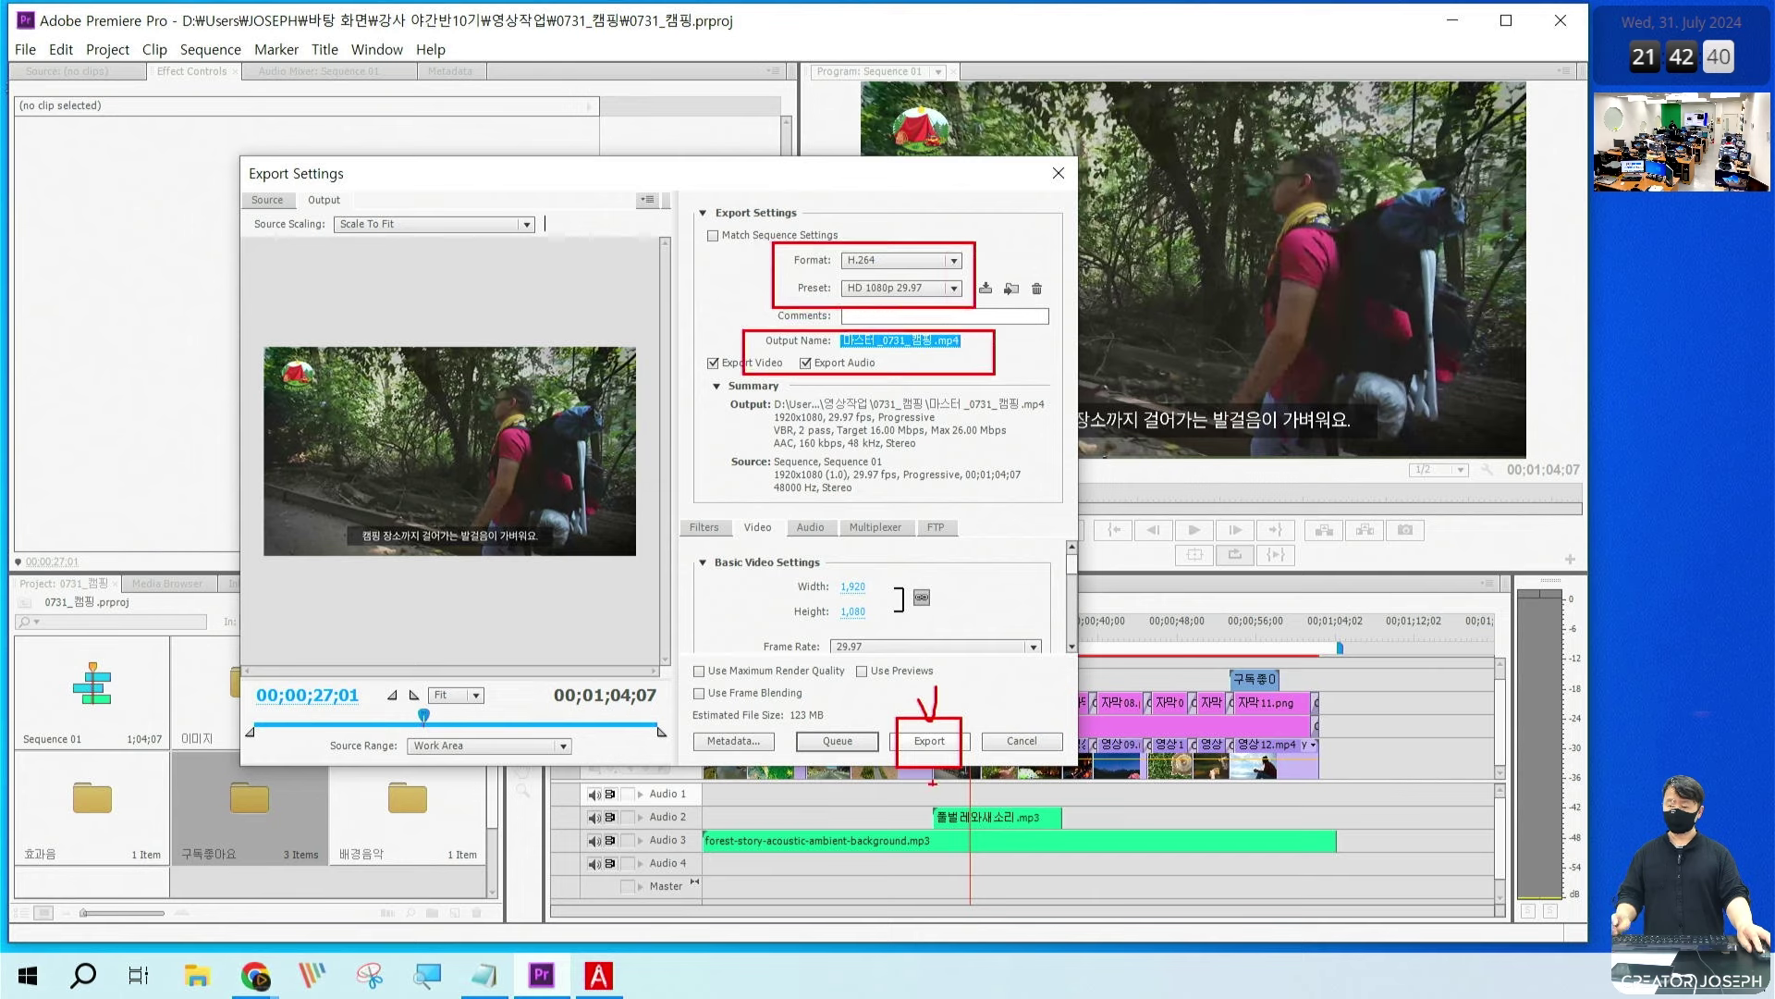
{"action": "left_click_drag", "start_coordinate": [938, 685], "coordinate": [937, 374]}
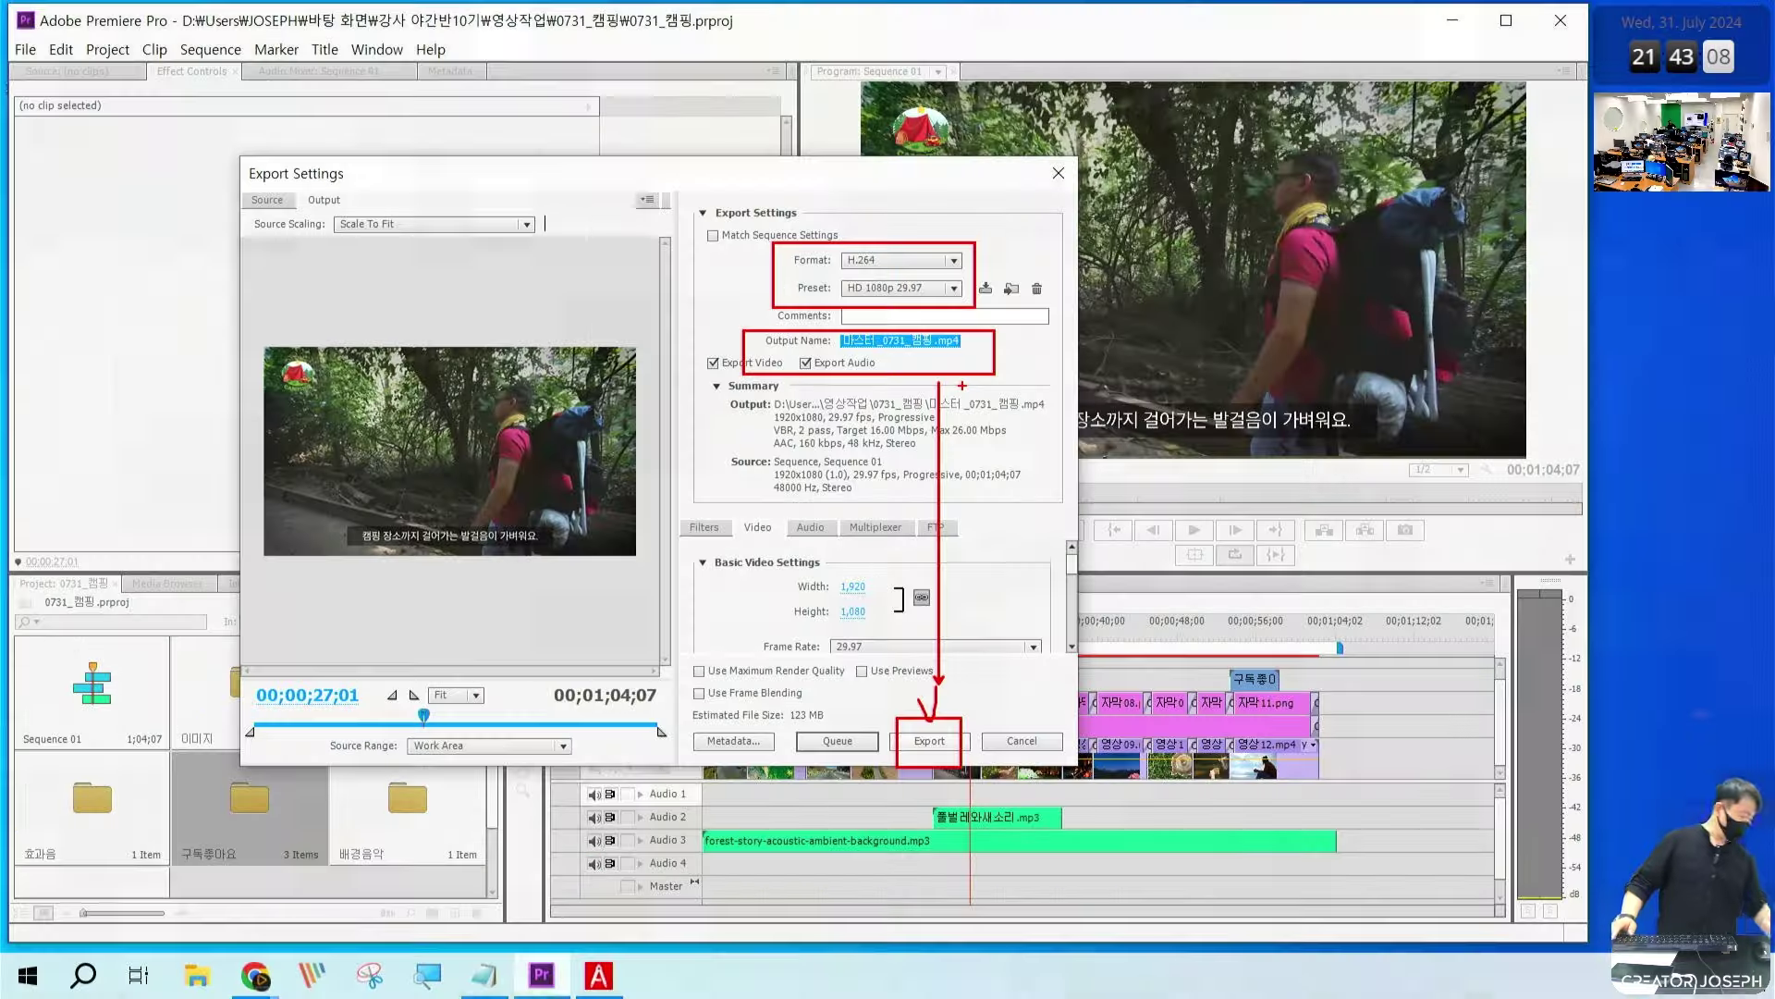
{"action": "left_click", "coordinate": [929, 741]}
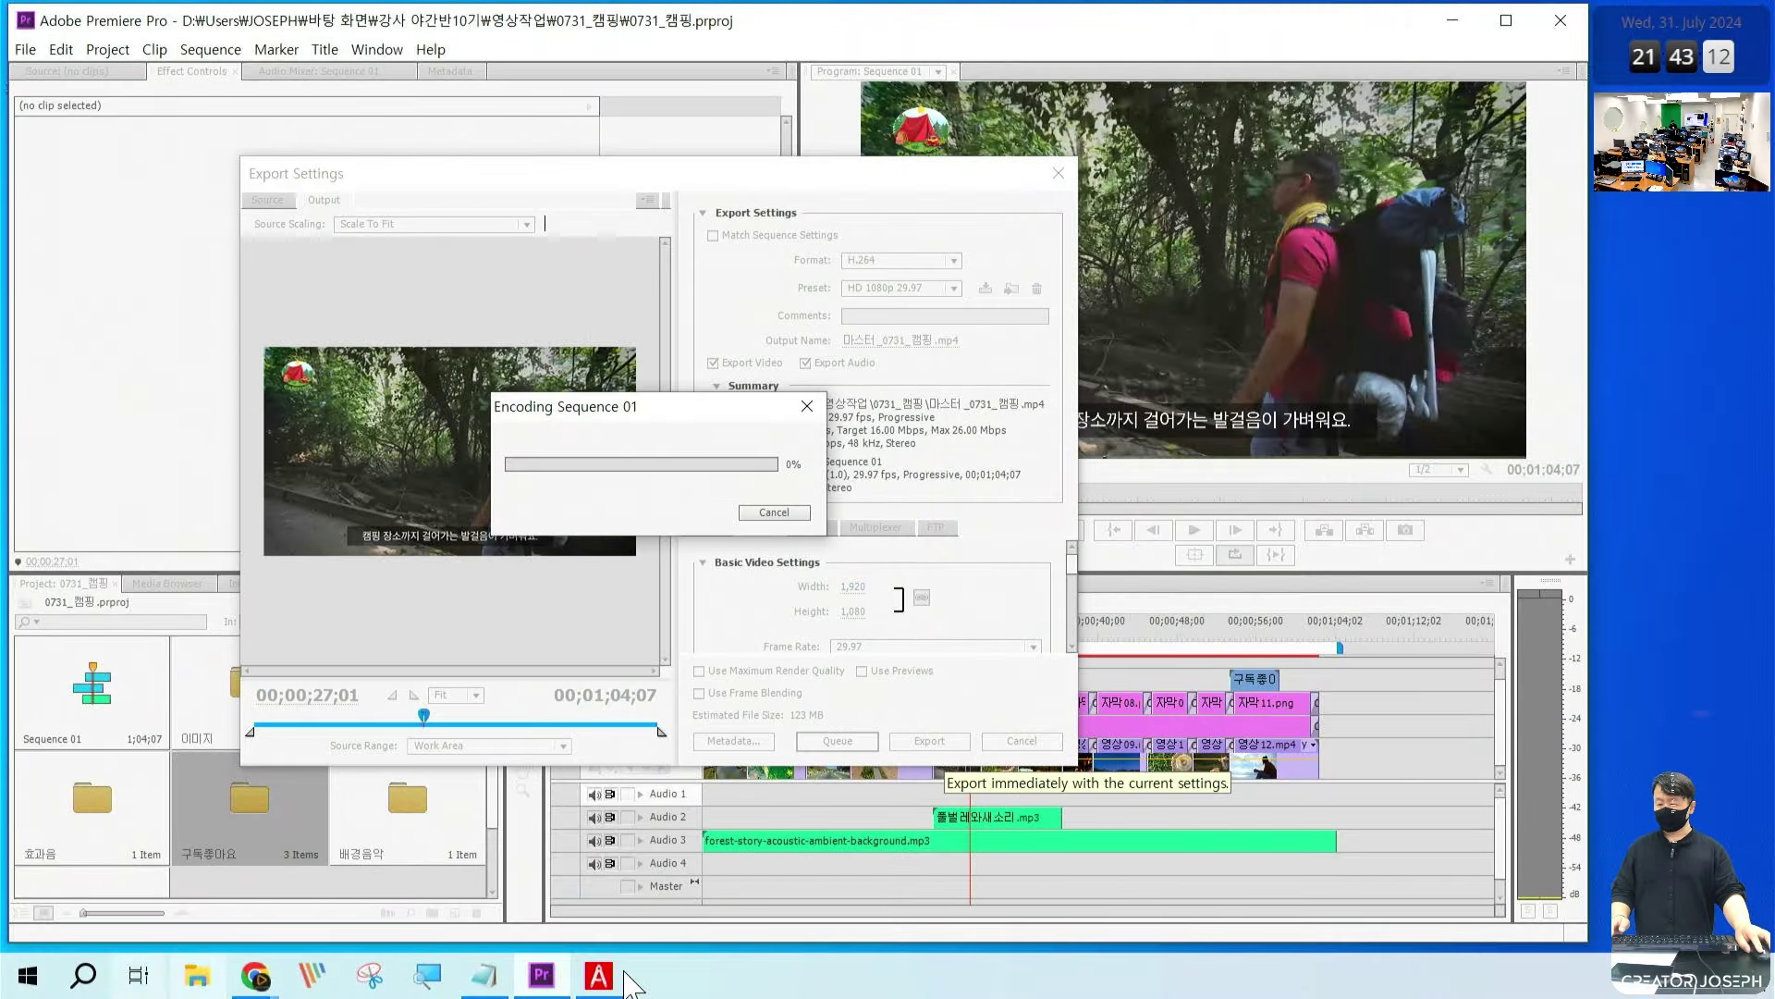
Step: Switch to the Notepad lesson plan and add the heading 영상편집교육 단계별 과정 at its end, underlined with a row of dashes
{"action": "left_click", "coordinate": [540, 976]}
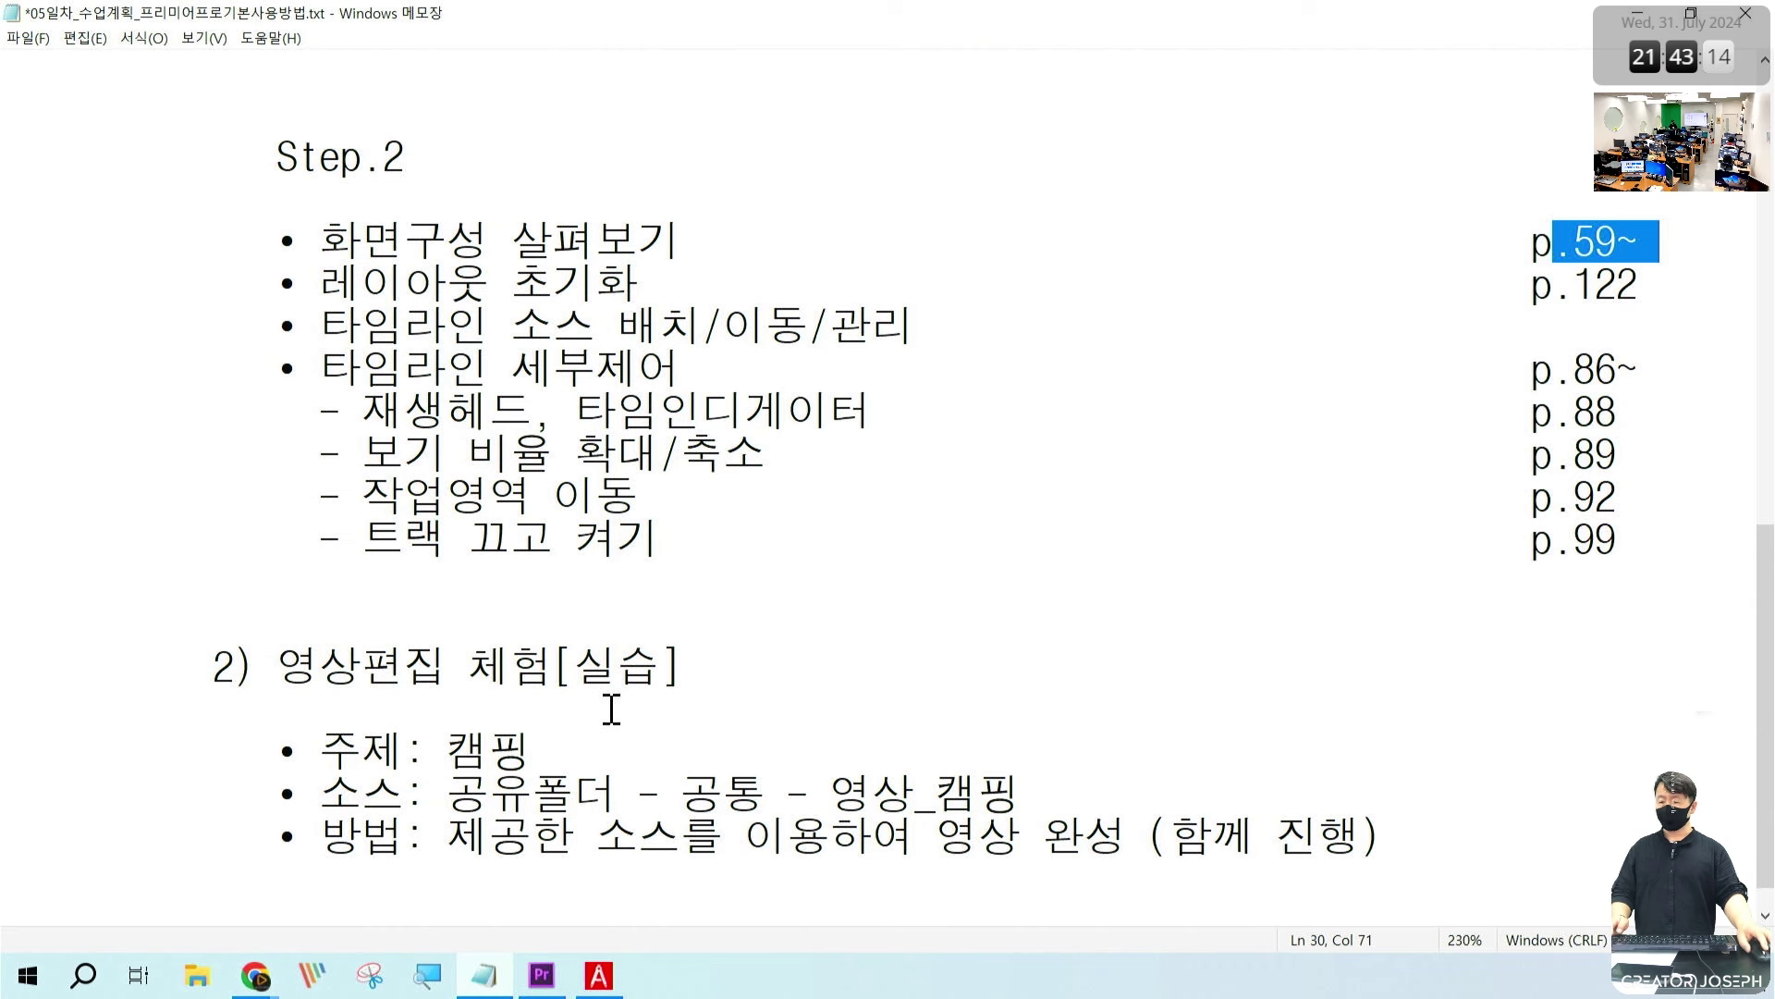
{"action": "key", "text": "ctrl+End"}
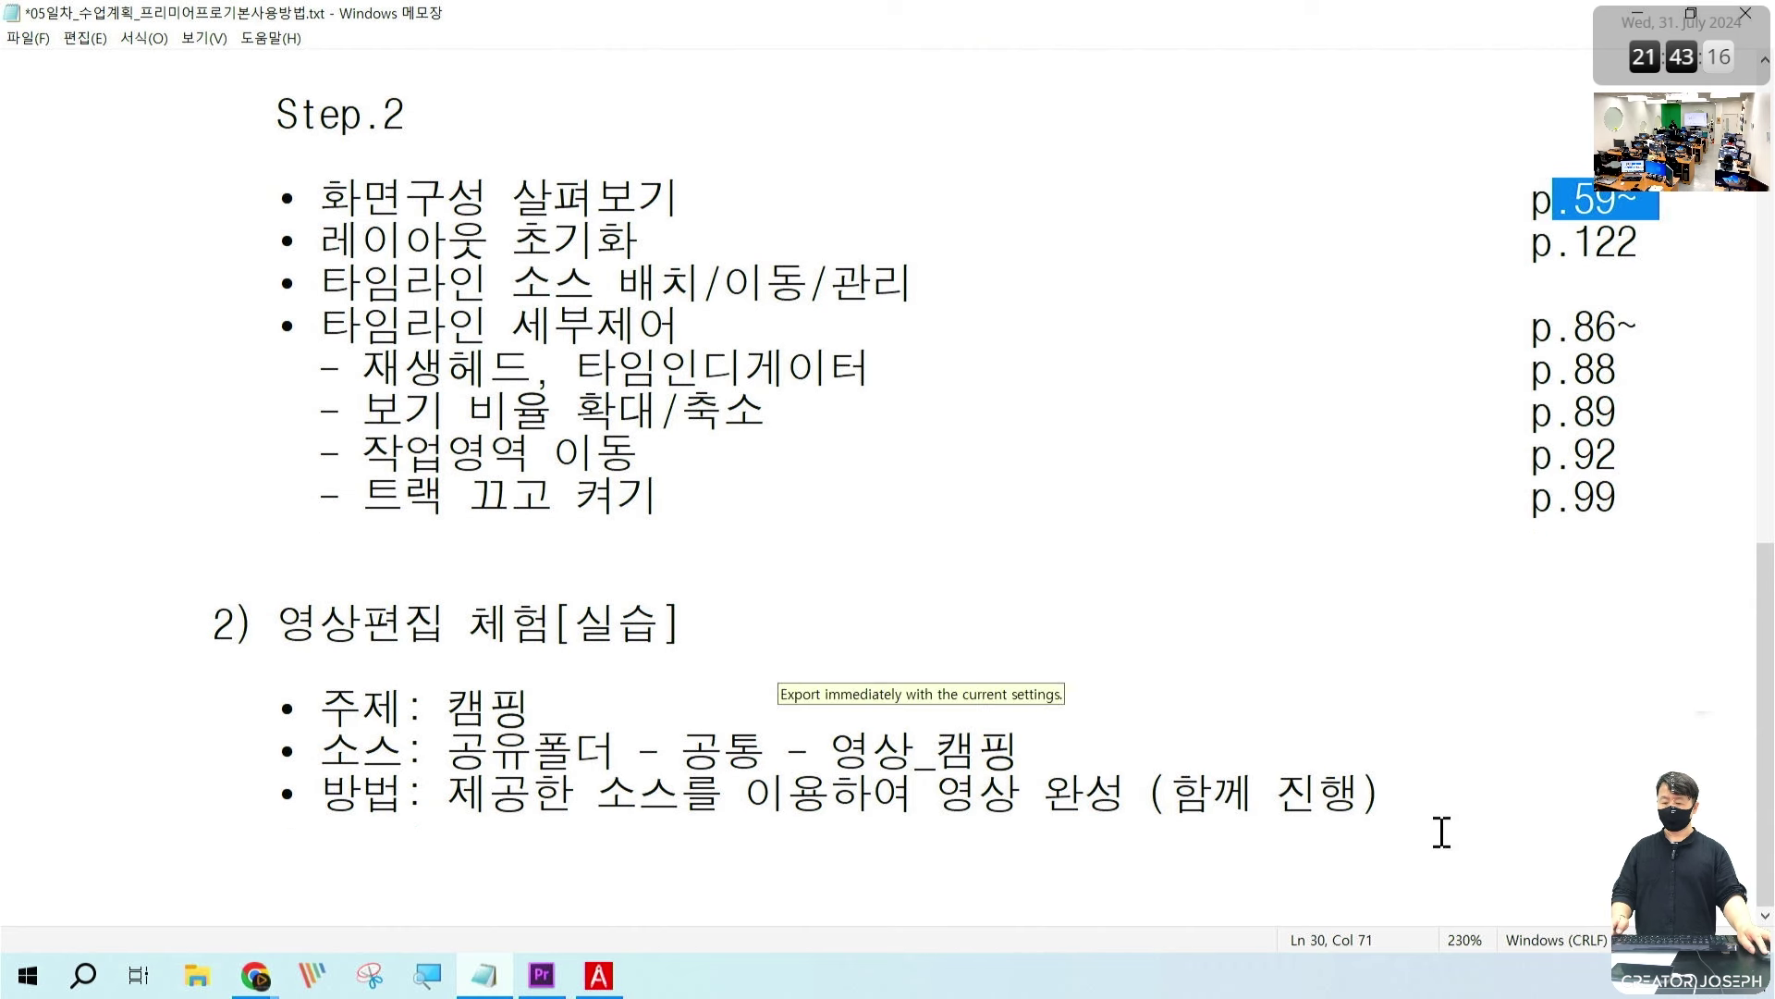
{"action": "key", "text": "Return"}
{"action": "key", "text": "Return"}
{"action": "key", "text": "Return"}
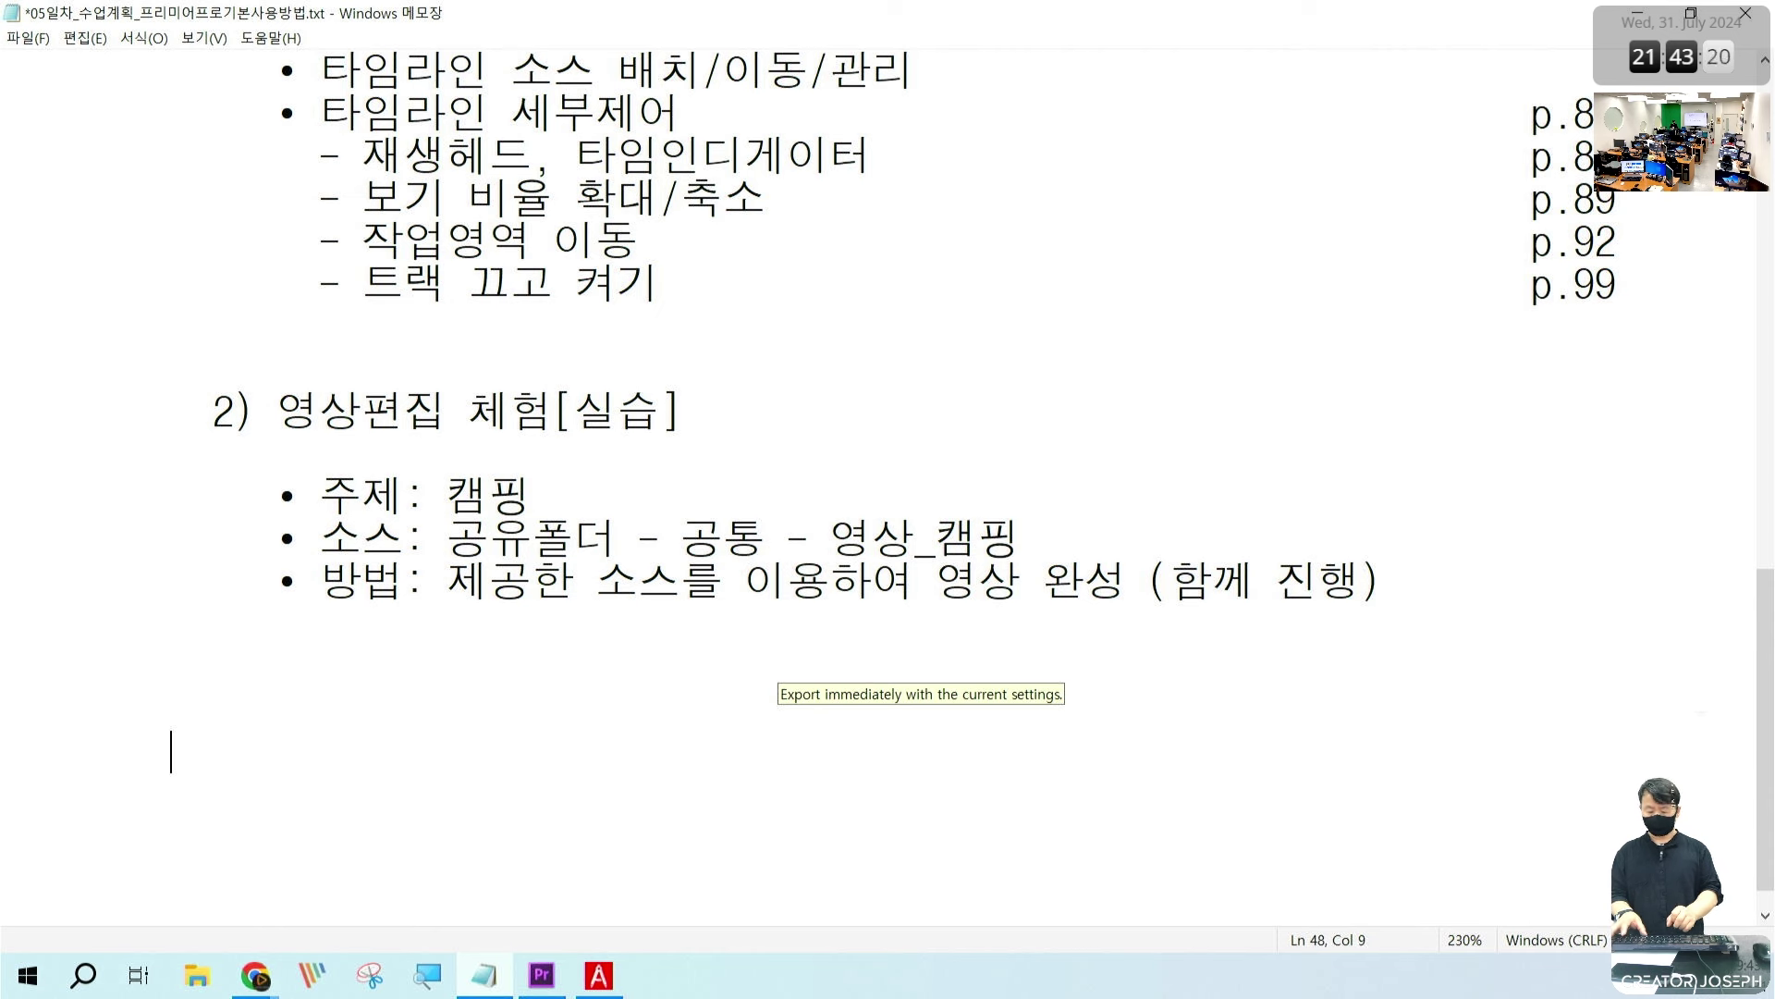
{"action": "type", "text": "영상편"}
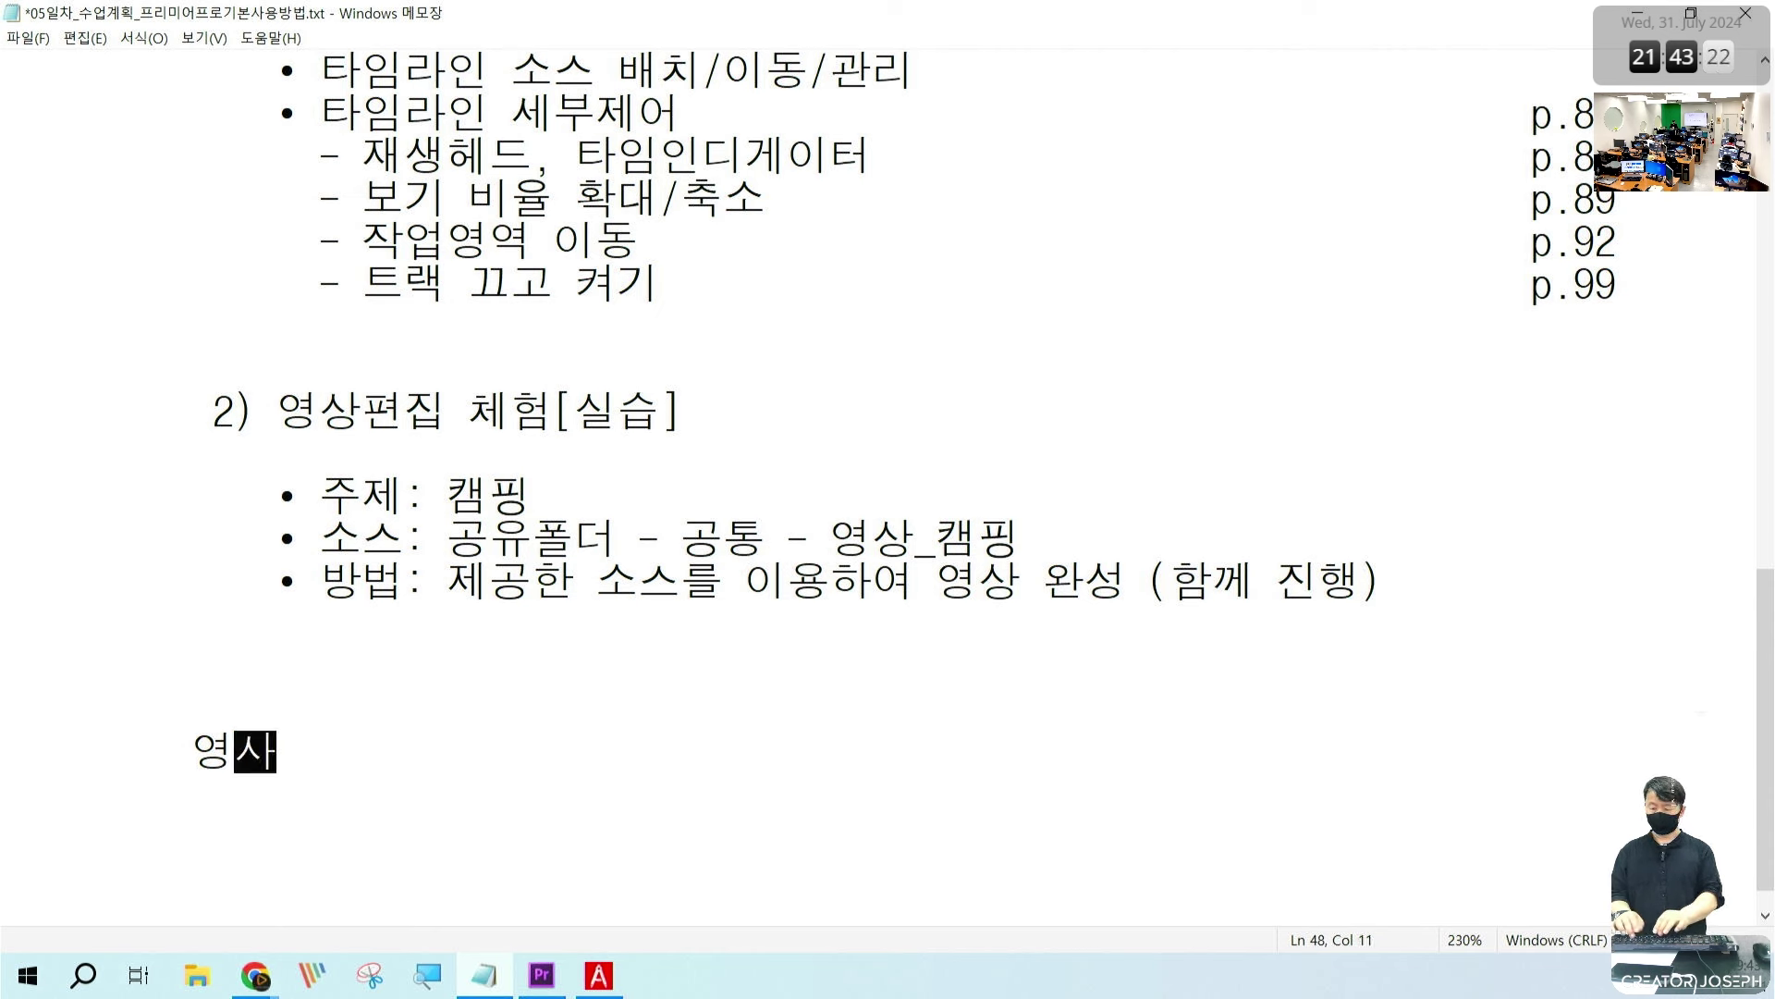
{"action": "type", "text": "집교"}
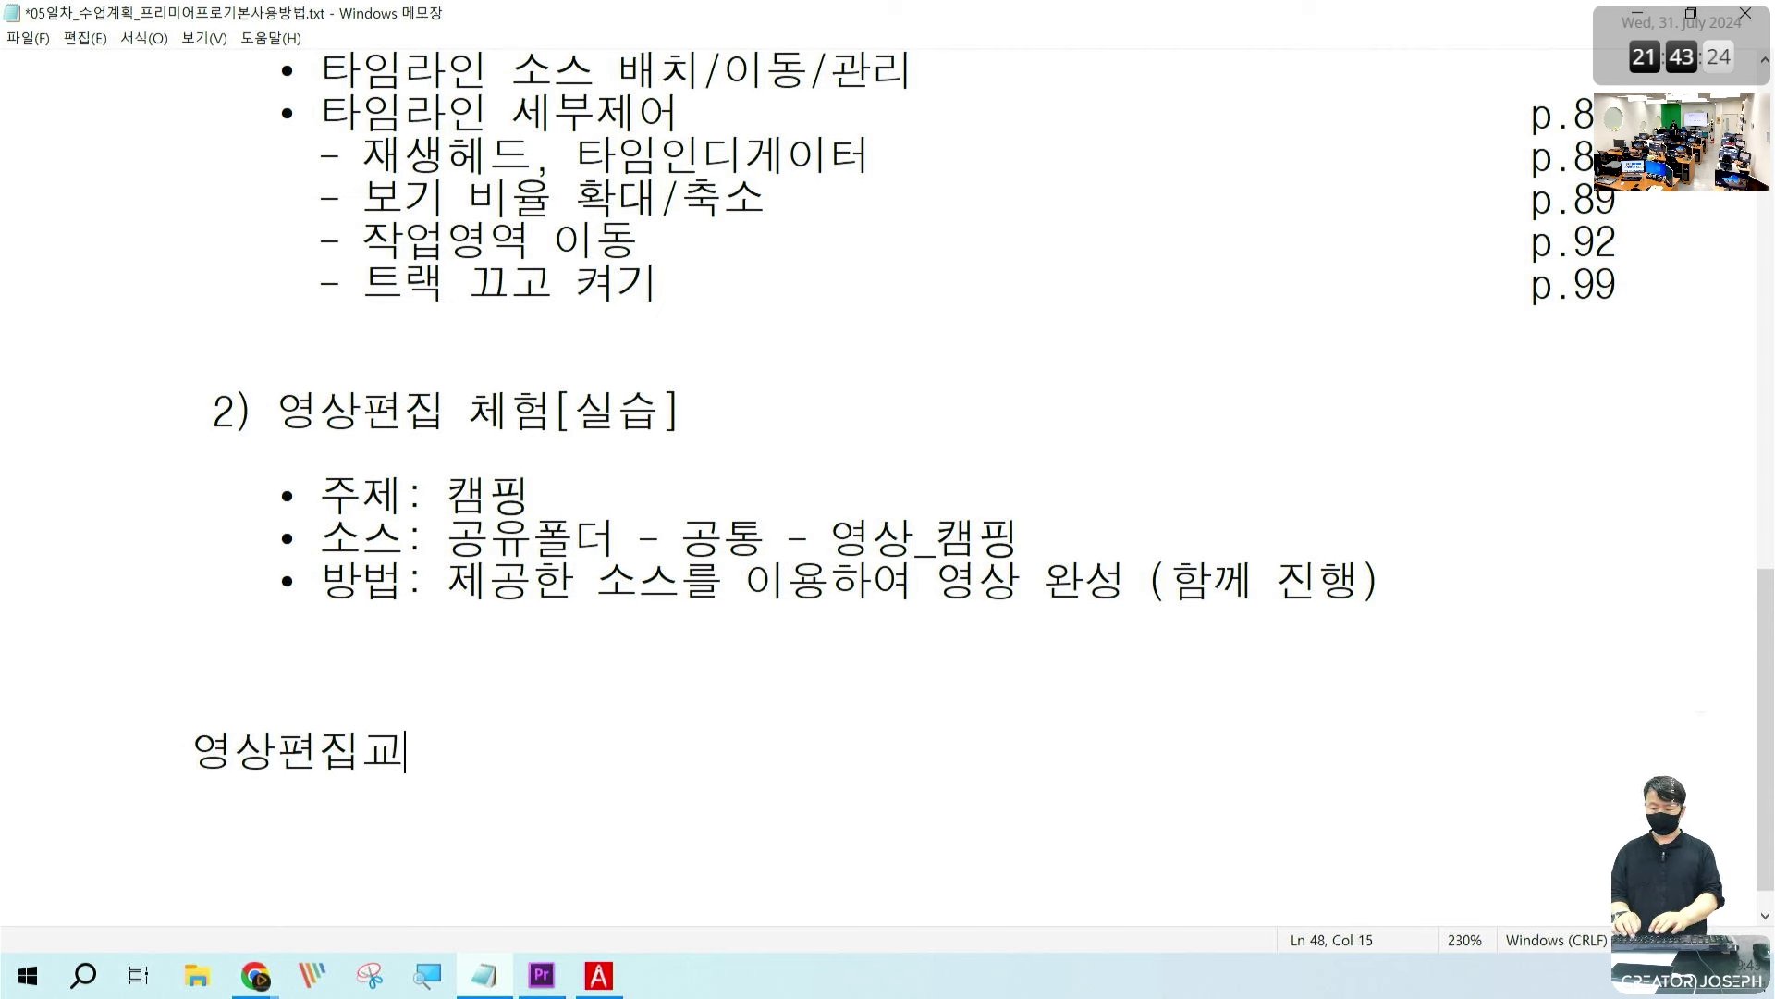
{"action": "type", "text": "육 단계별 과정"}
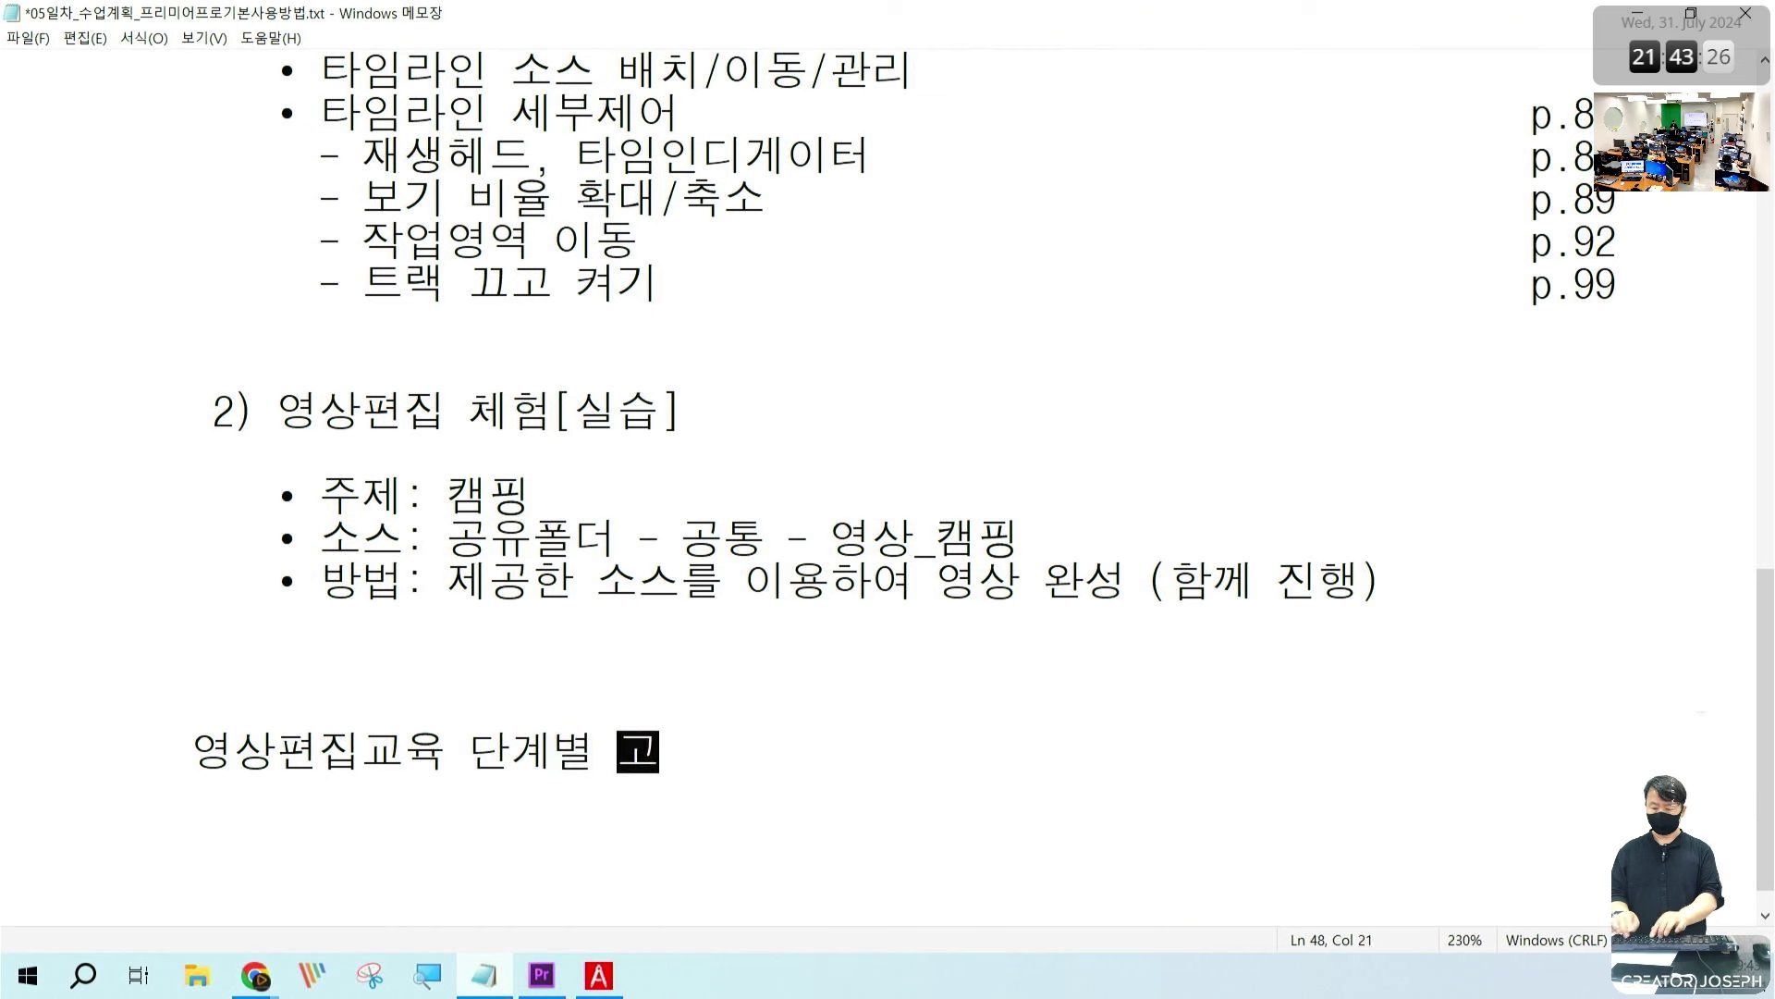
{"action": "key", "text": "Return"}
{"action": "key", "text": "Return"}
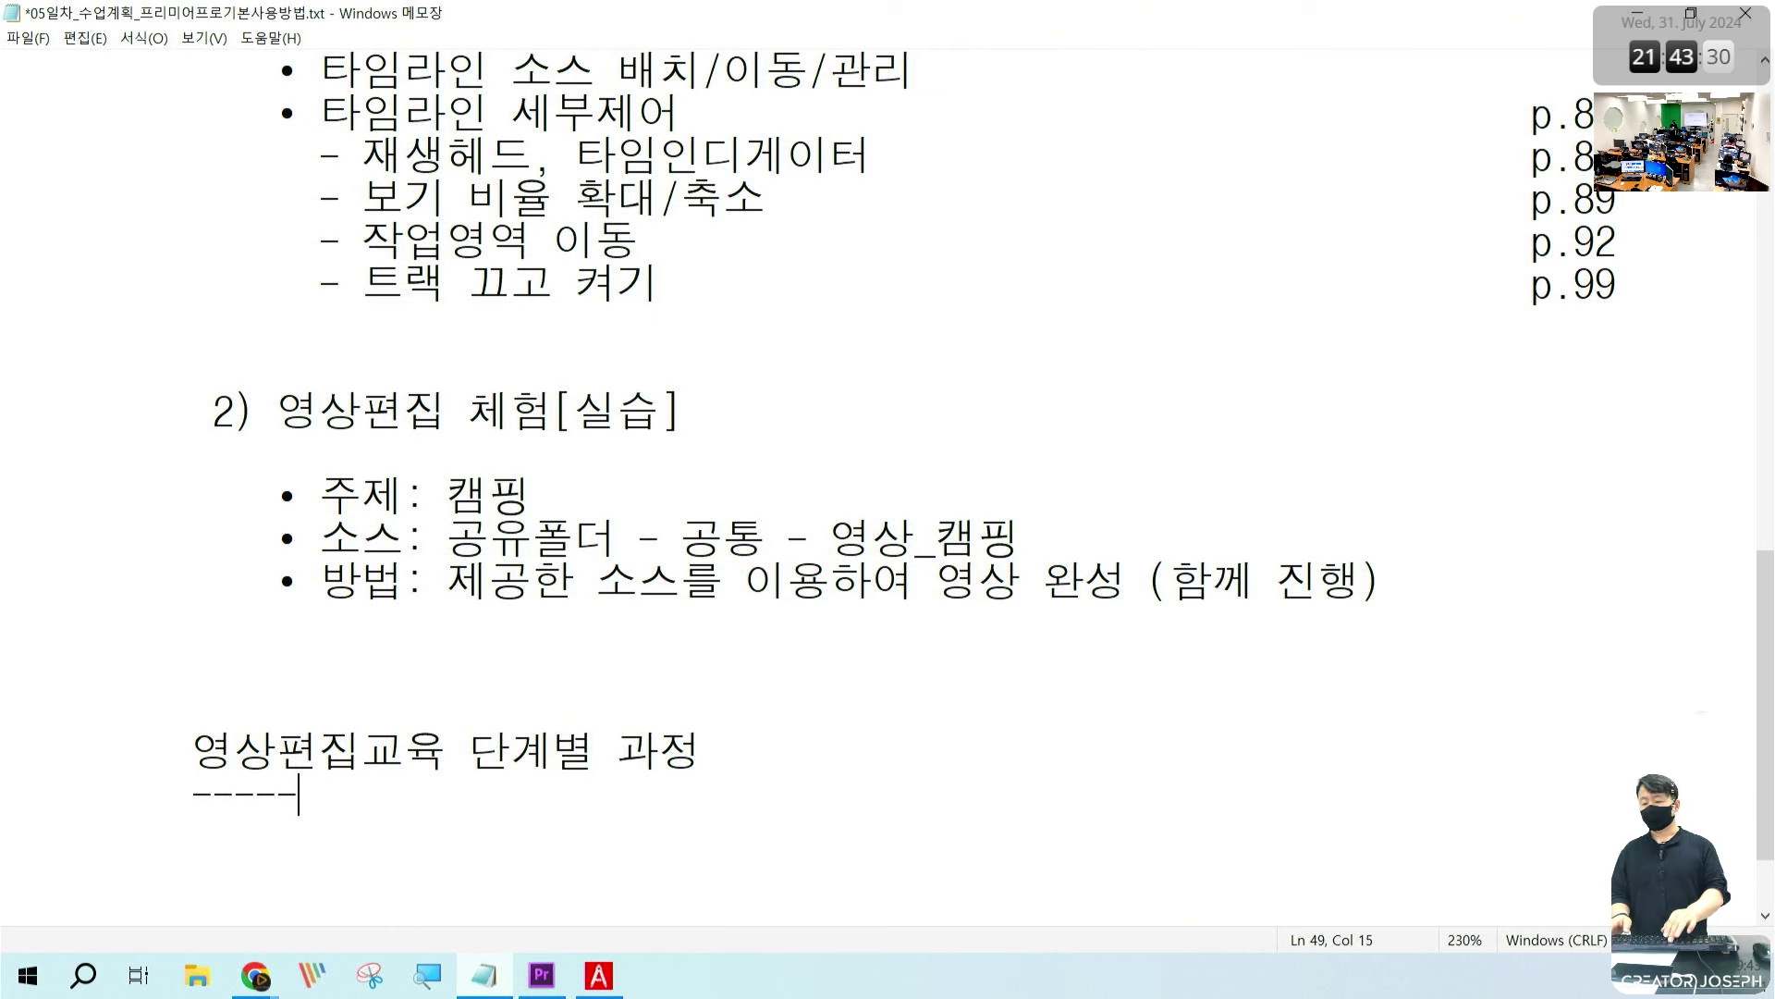
{"action": "type", "text": "-----------------------"}
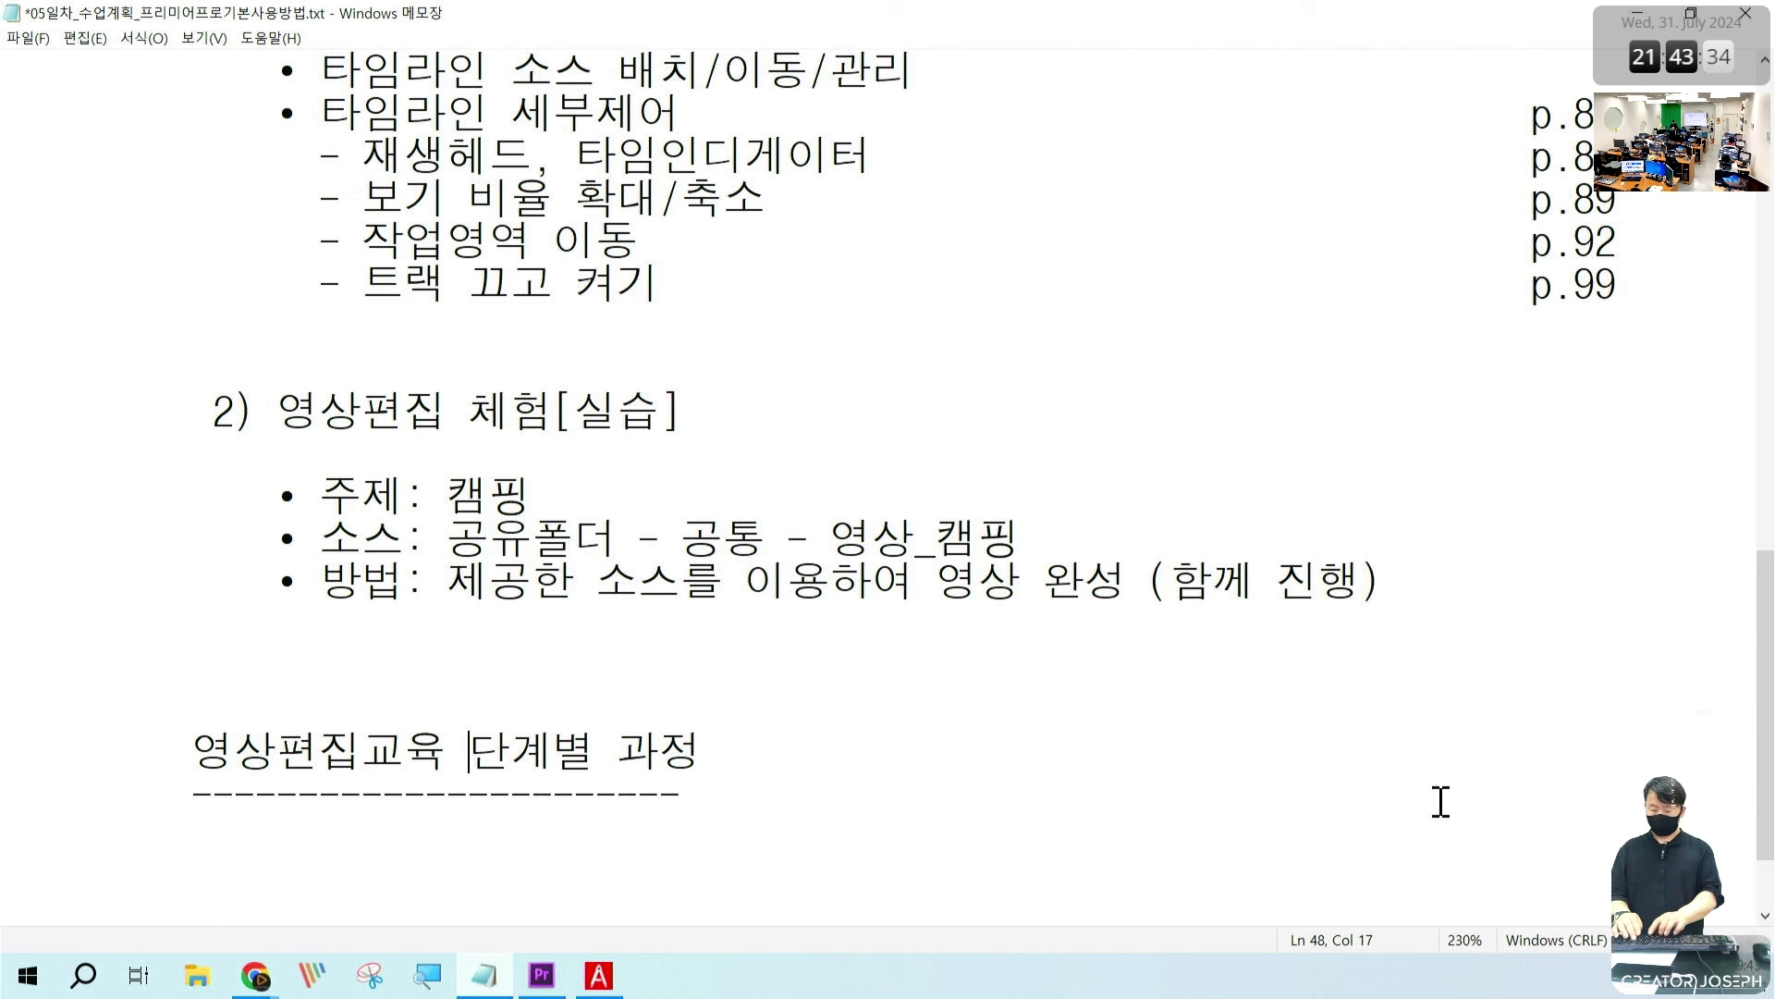
Step: Reword the new heading by inserting 과정별 before 단계별 and removing the closing word 과정
{"action": "type", "text": "과정별"}
{"action": "key", "text": "End"}
{"action": "key", "text": "BackSpace"}
{"action": "key", "text": "BackSpace"}
{"action": "key", "text": "BackSpace"}
{"action": "key", "text": "BackSpace"}
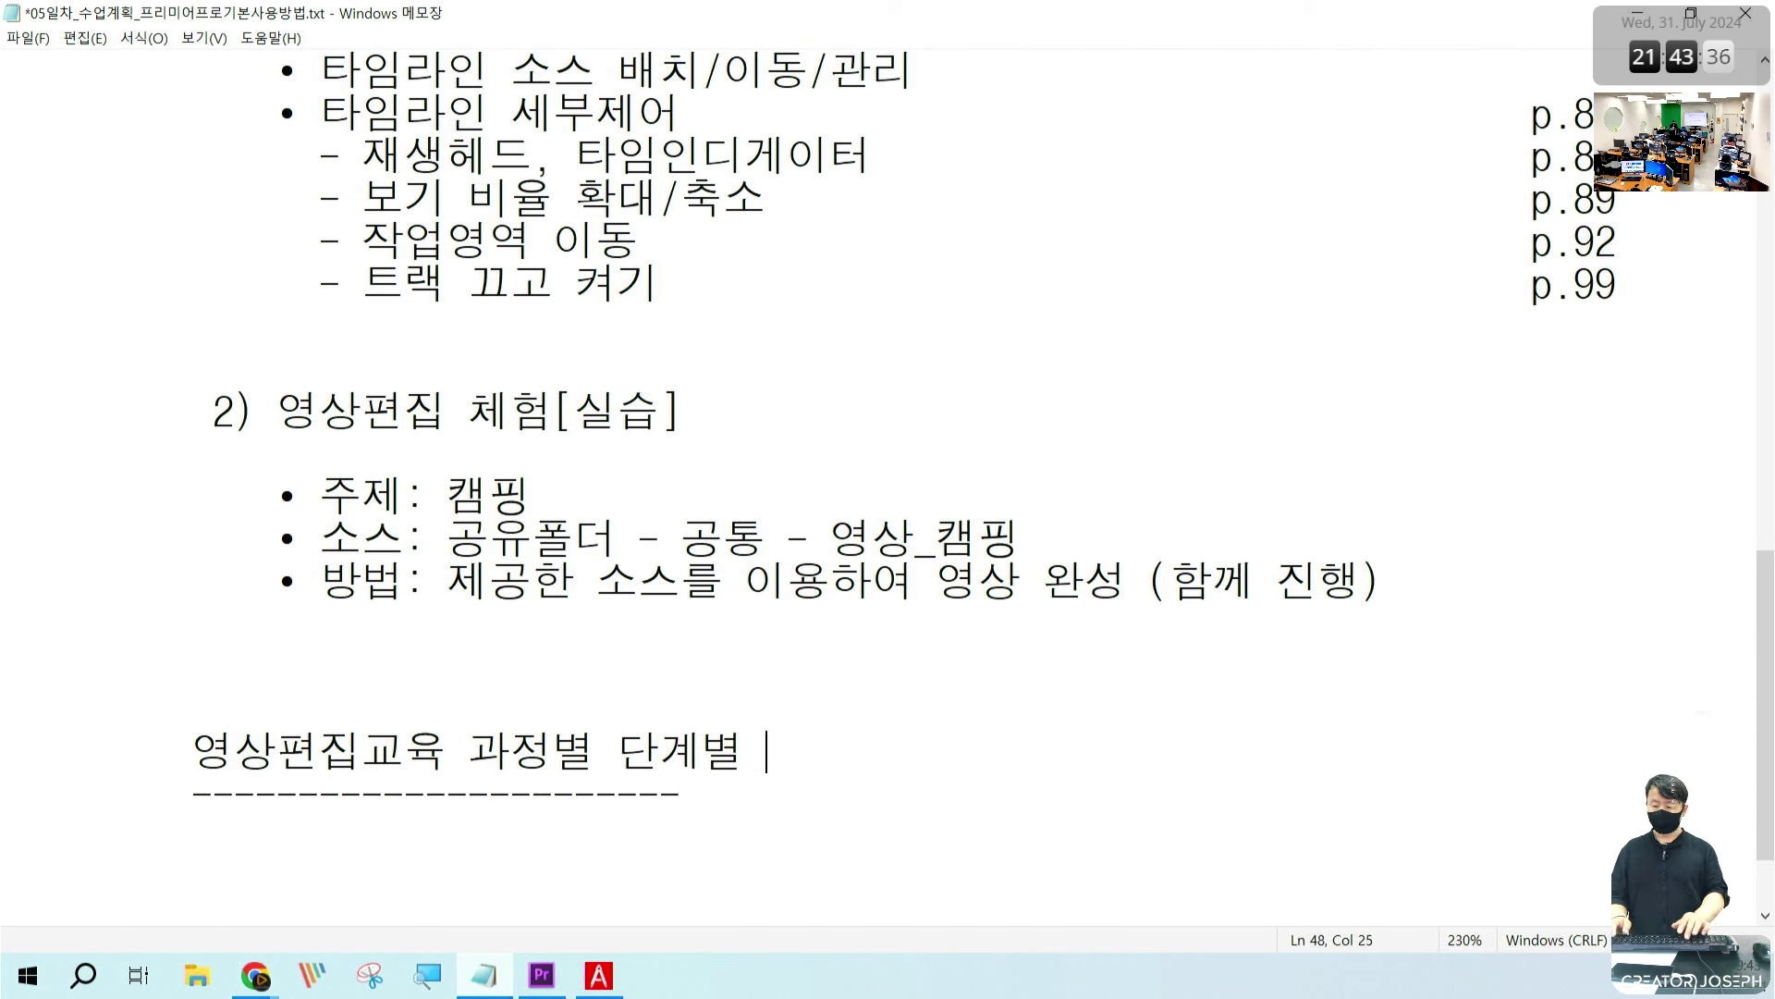